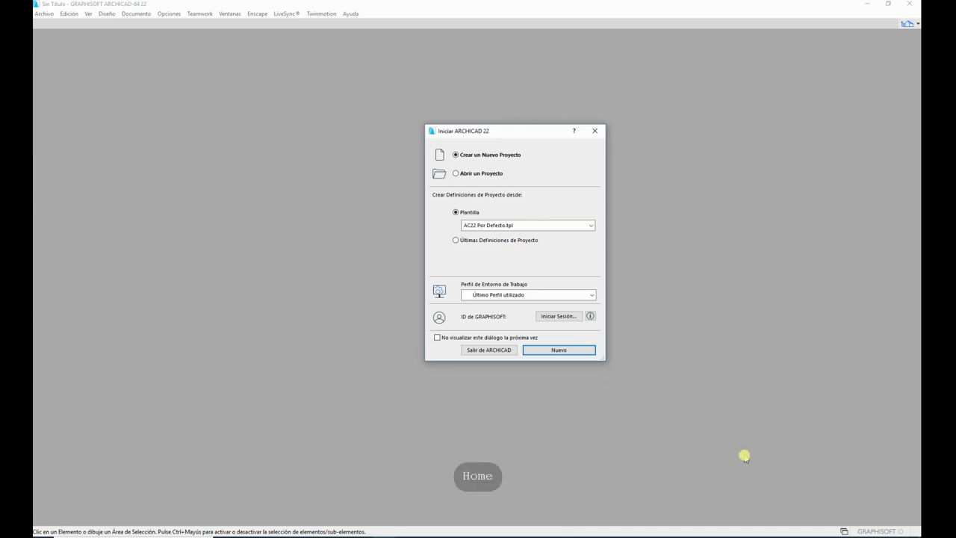
# Step: Create a new project from the AC22 Por Defecto.tpl template, using the last used work environment profile
pyautogui.hotkey('ctrl', 'Home')
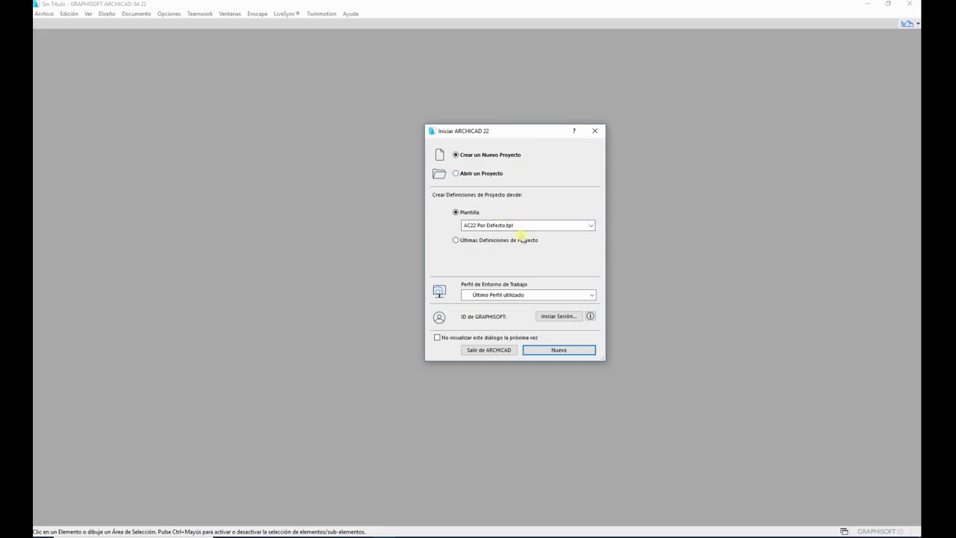
pyautogui.click(555, 228)
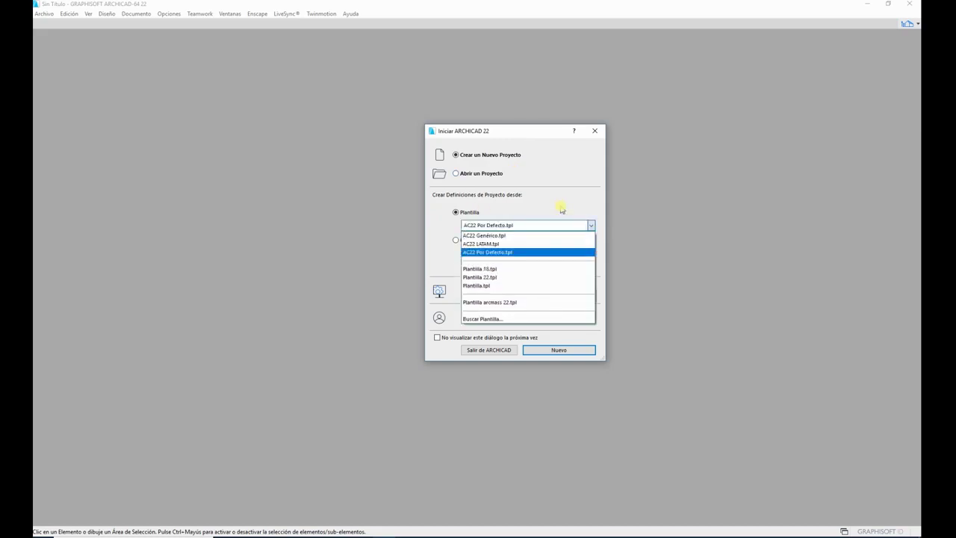
pyautogui.click(561, 209)
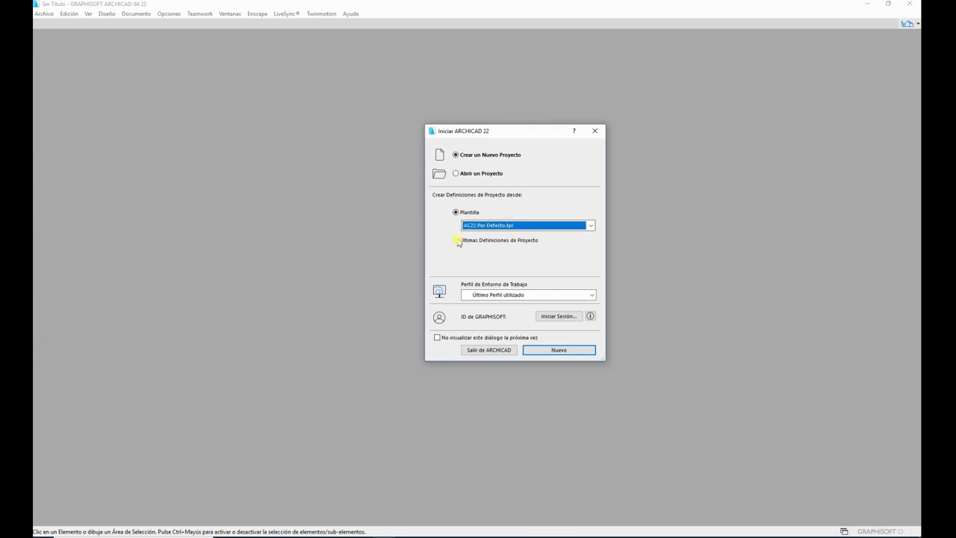
pyautogui.moveTo(511, 135); pyautogui.dragTo(443, 125)
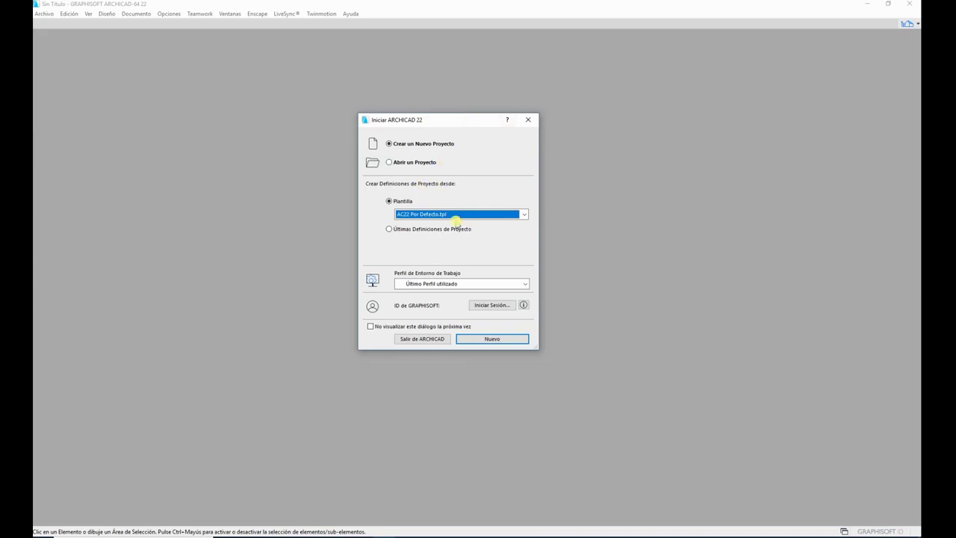
pyautogui.click(509, 342)
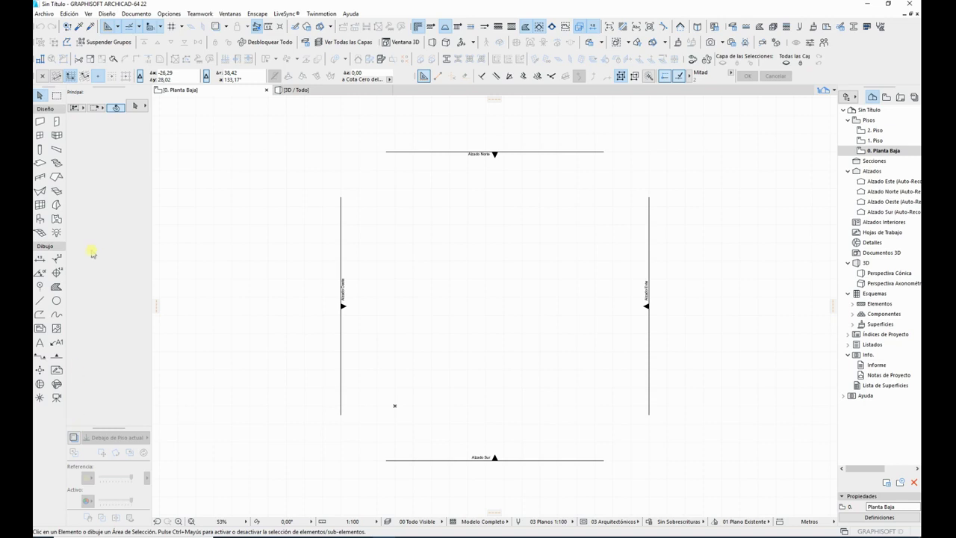
# Step: Examine the default settings offered for the Wall, Door, Column and Morph tools, ending with the Wall tool active
pyautogui.click(41, 122)
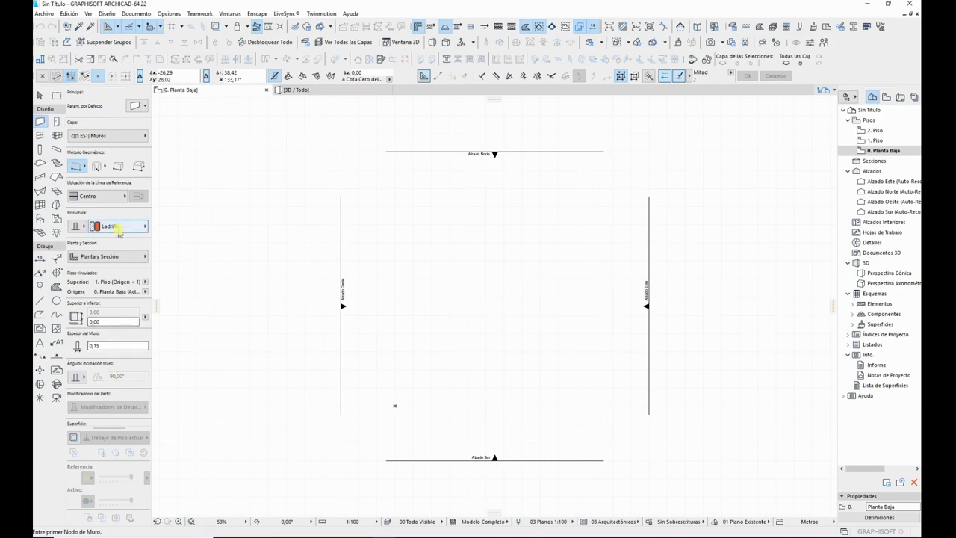
pyautogui.scroll(-4, 122, 262)
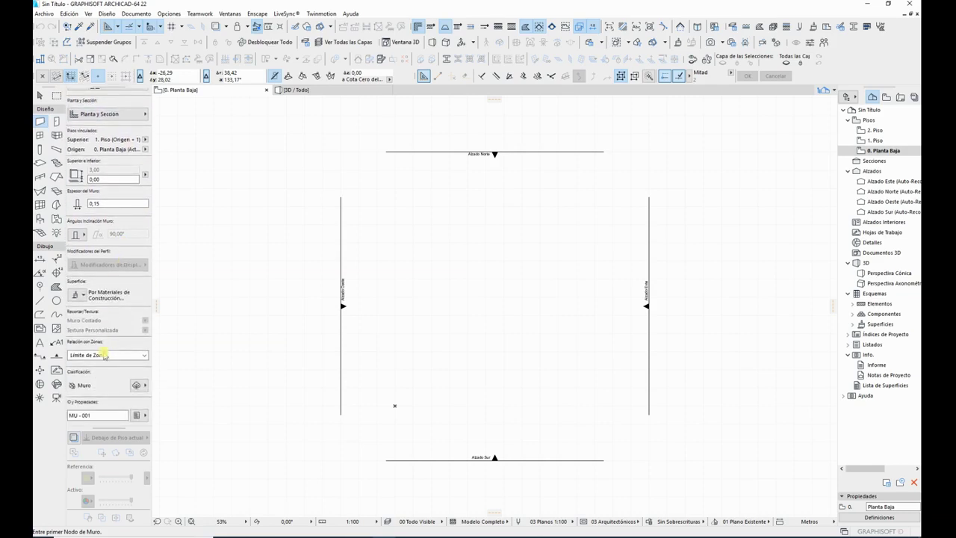
pyautogui.scroll(4, 105, 224)
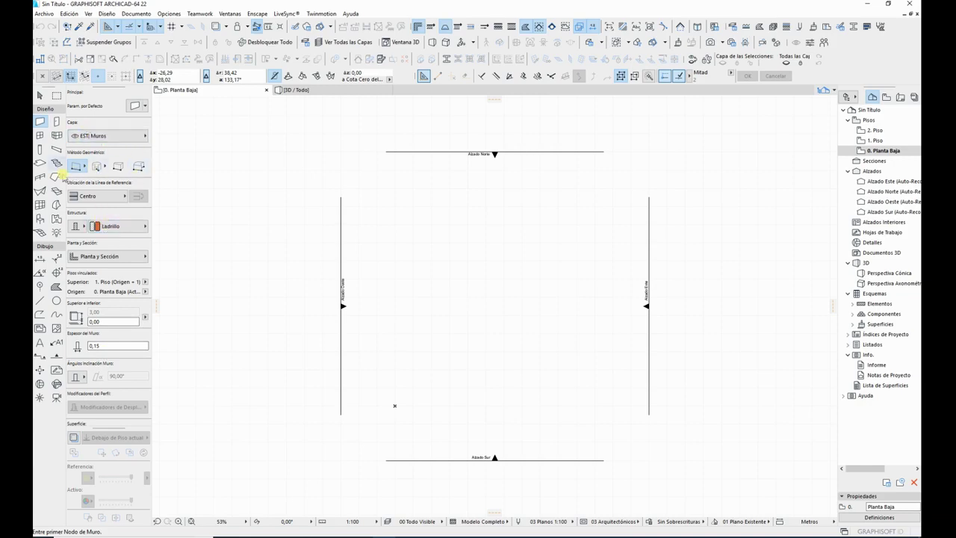
pyautogui.click(56, 121)
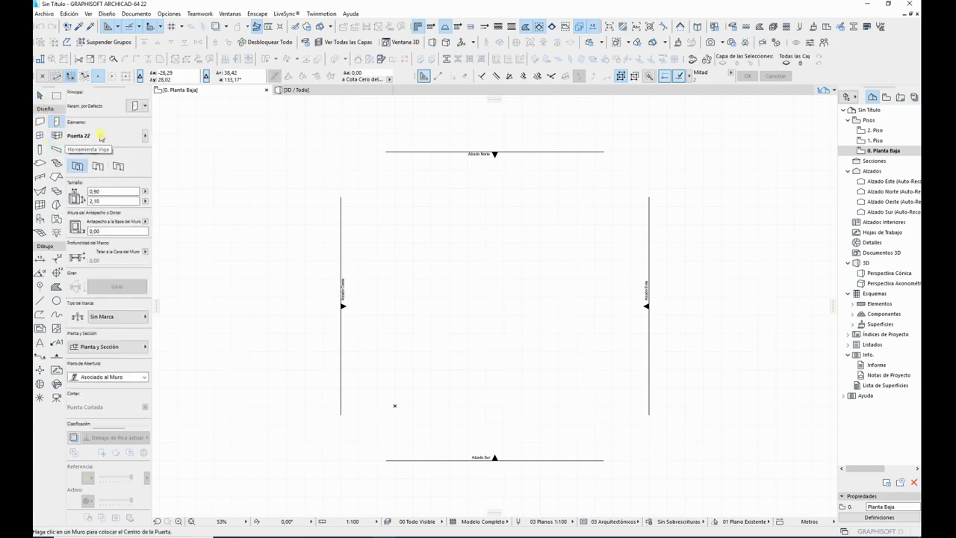
pyautogui.click(41, 150)
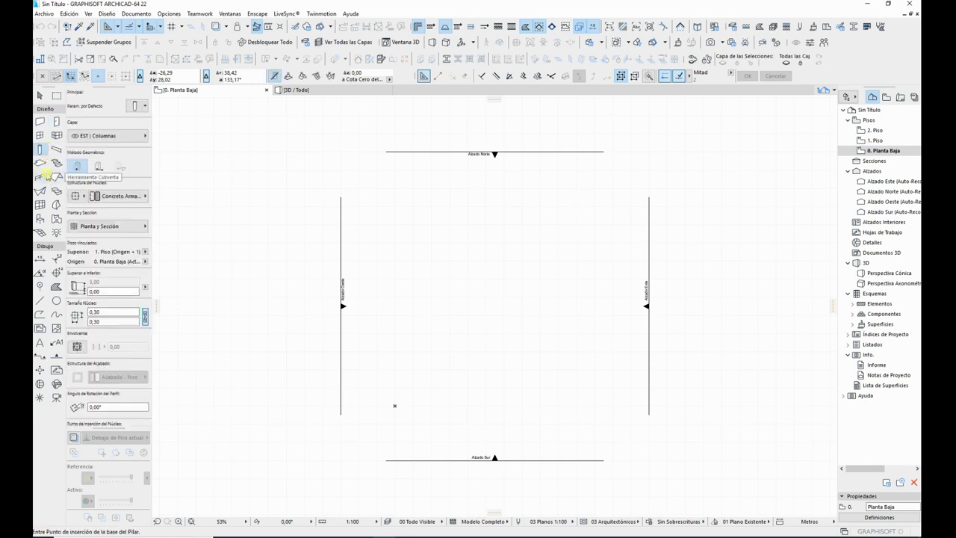
pyautogui.click(56, 205)
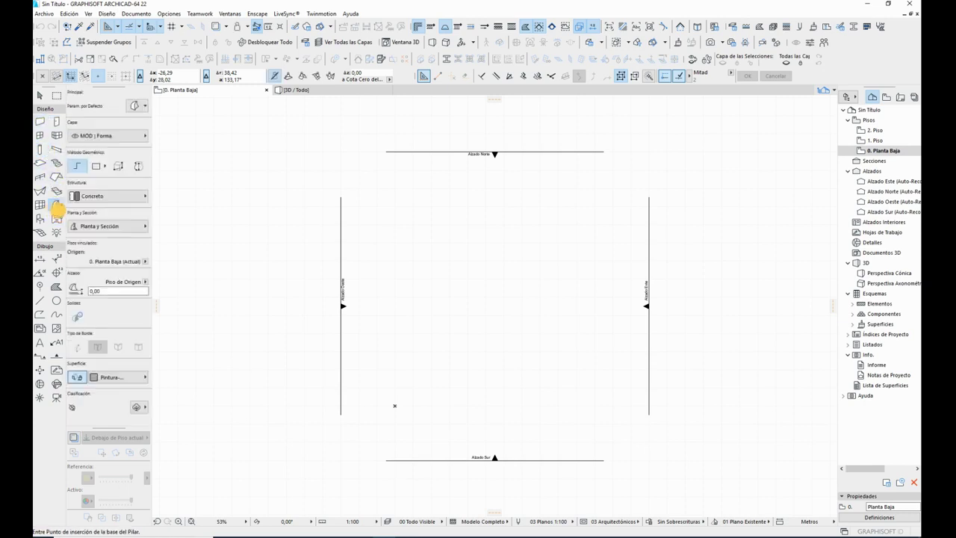
pyautogui.click(39, 122)
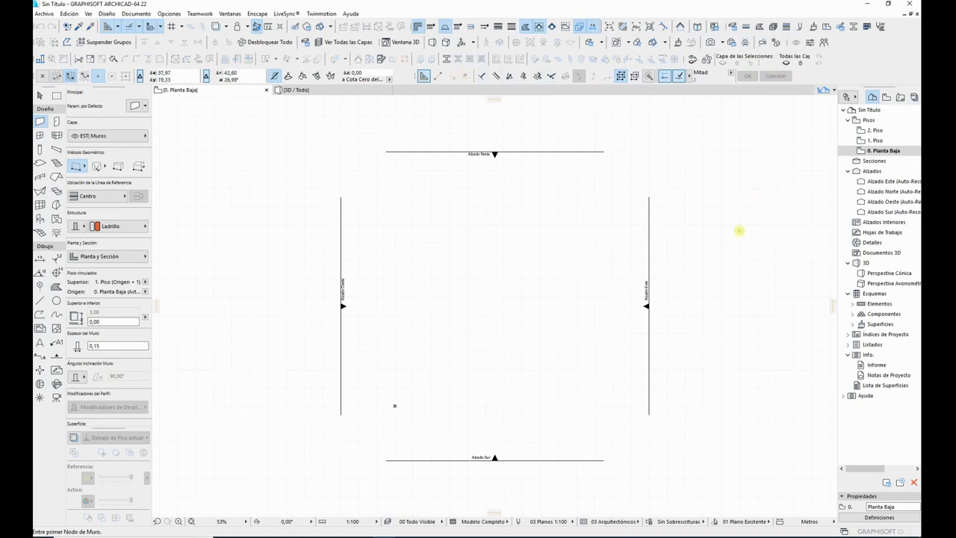
# Step: Look through the navigator's project map, view map, layout book and publisher sets
pyautogui.click(886, 98)
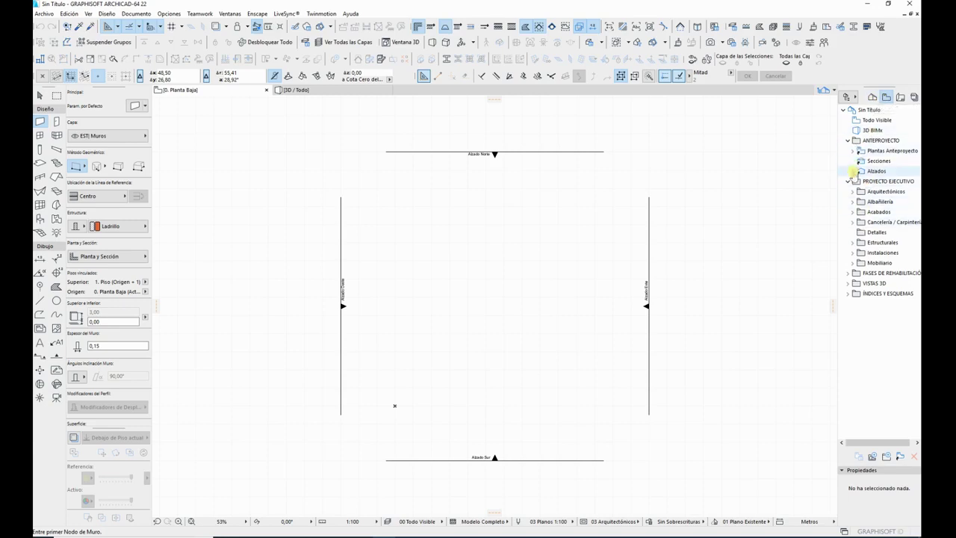
pyautogui.click(873, 97)
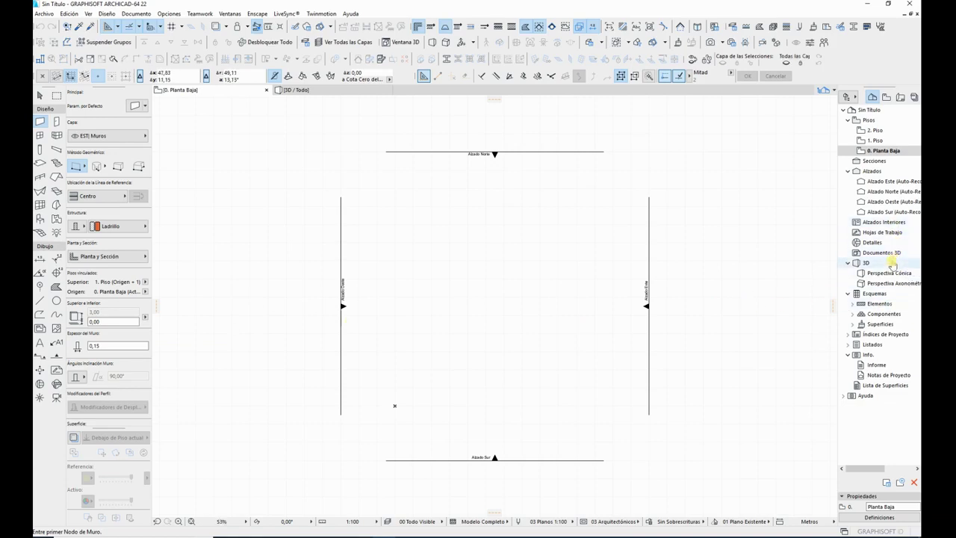
pyautogui.click(860, 160)
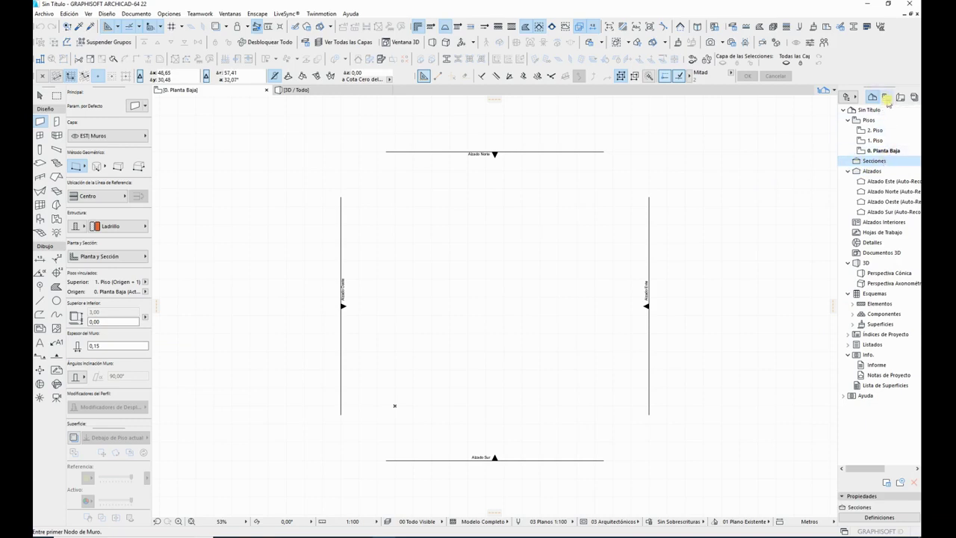
pyautogui.click(886, 97)
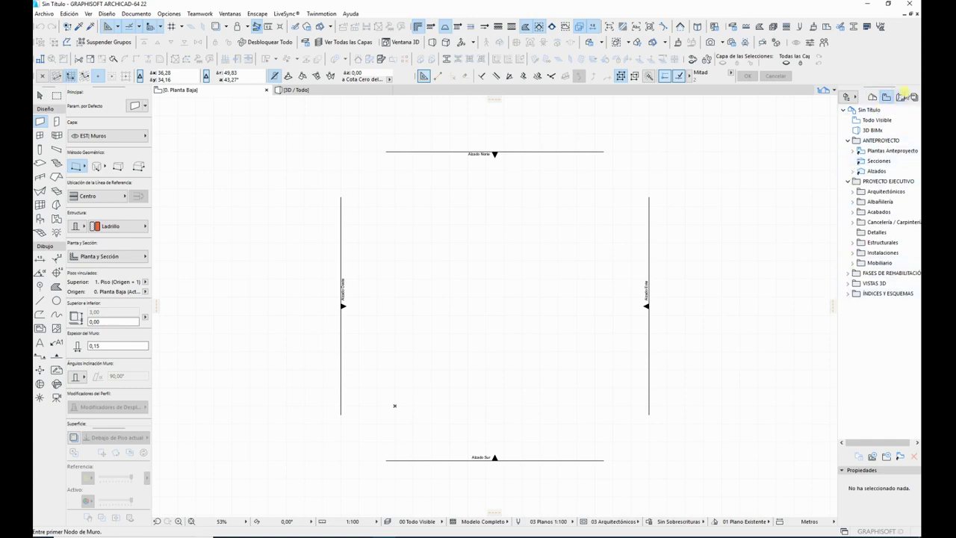
pyautogui.click(901, 97)
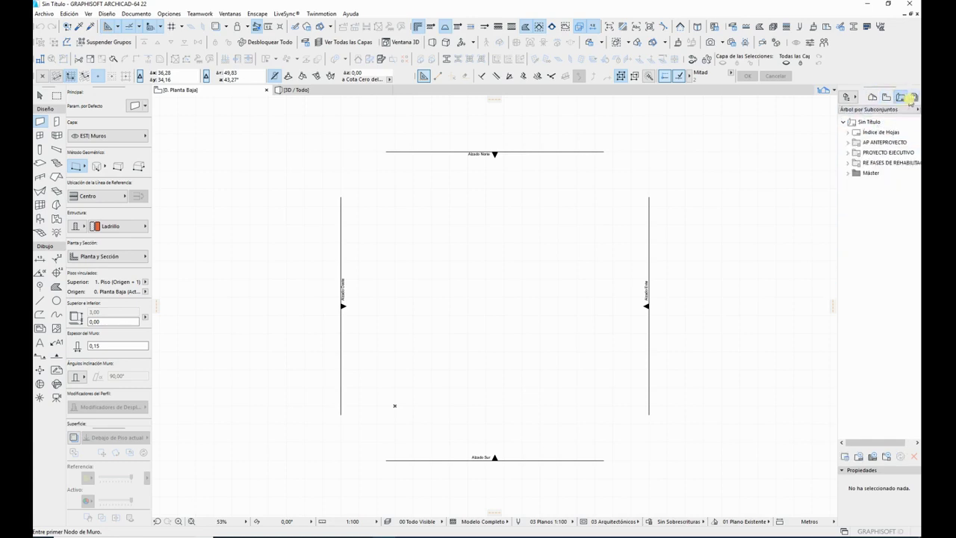
pyautogui.click(915, 98)
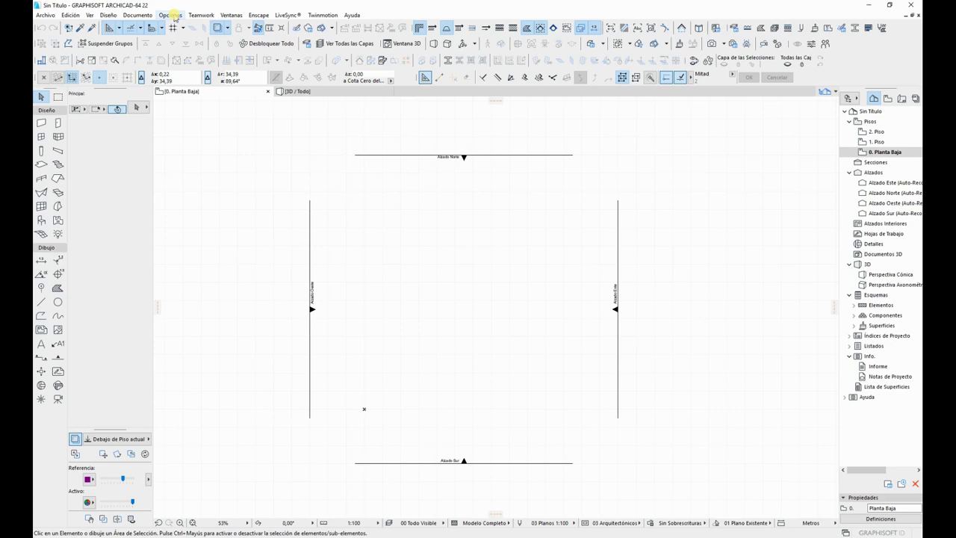
# Step: Open the work environment settings and review the tool palette and keyboard shortcut schemes
pyautogui.click(172, 15)
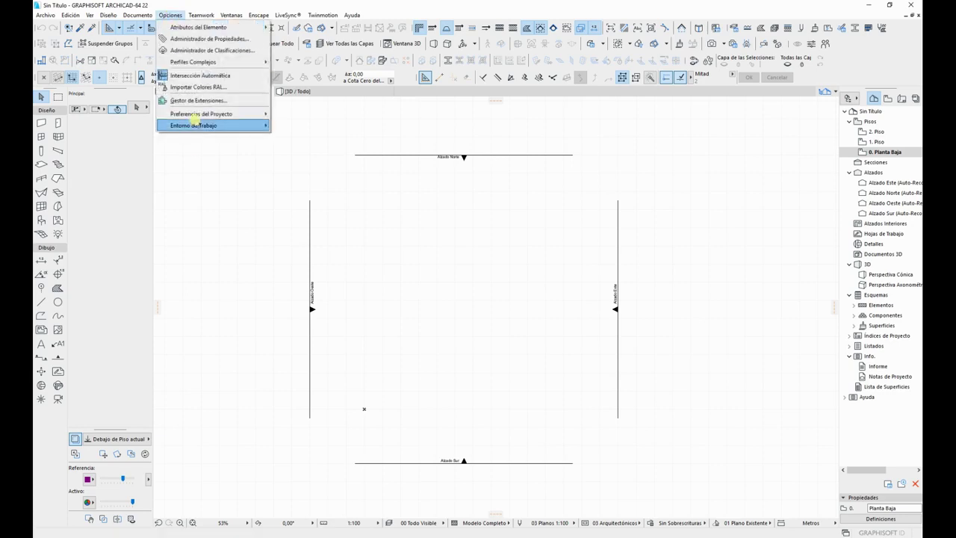
pyautogui.moveTo(228, 125)
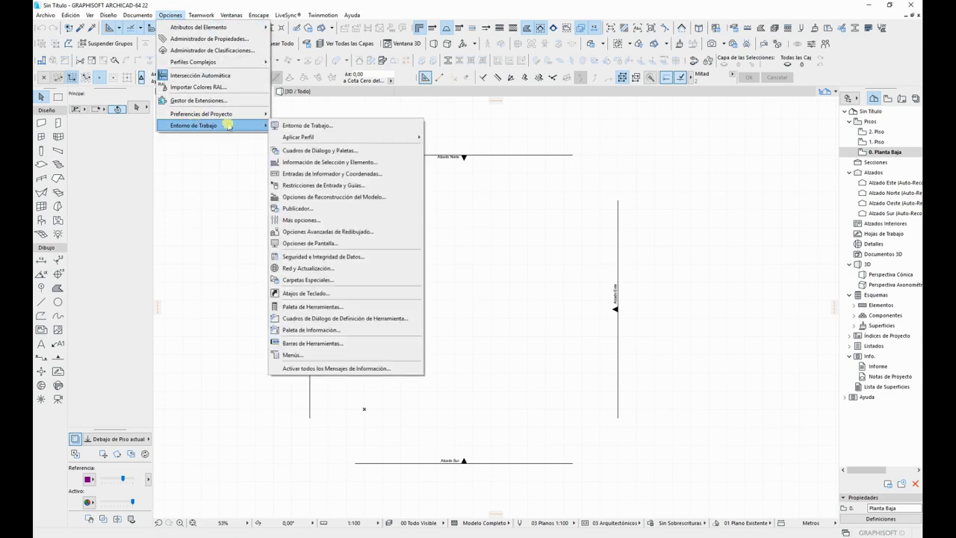
pyautogui.click(359, 127)
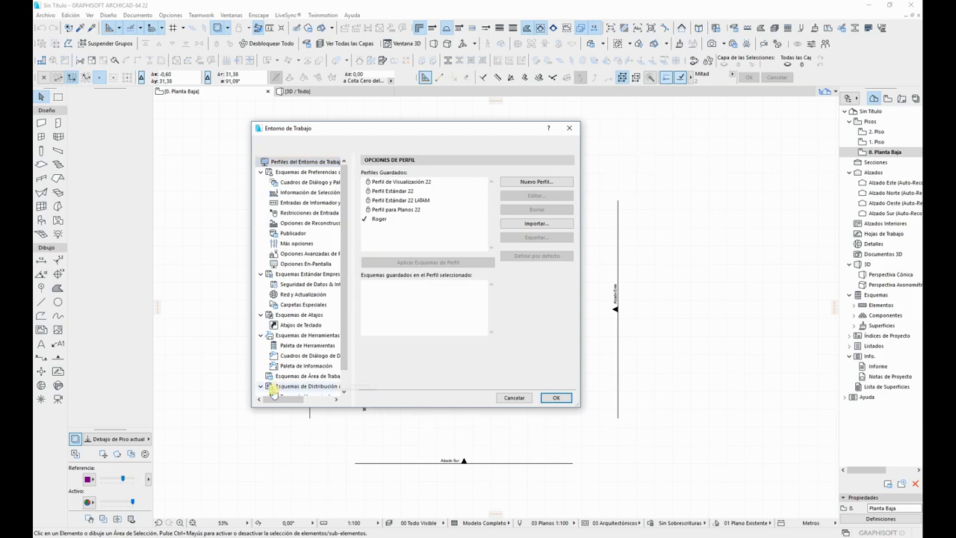
pyautogui.moveTo(248, 387); pyautogui.dragTo(215, 388)
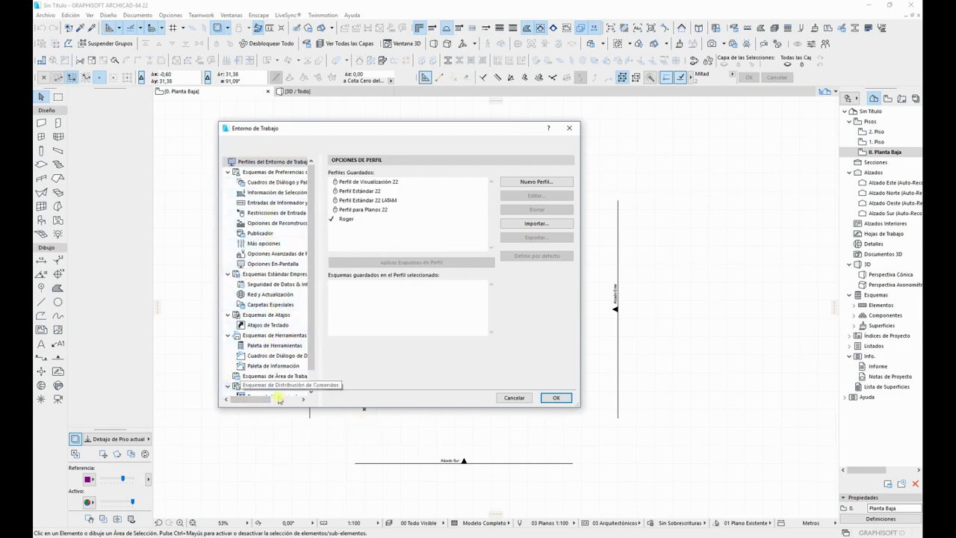
pyautogui.scroll(-2, 308, 351)
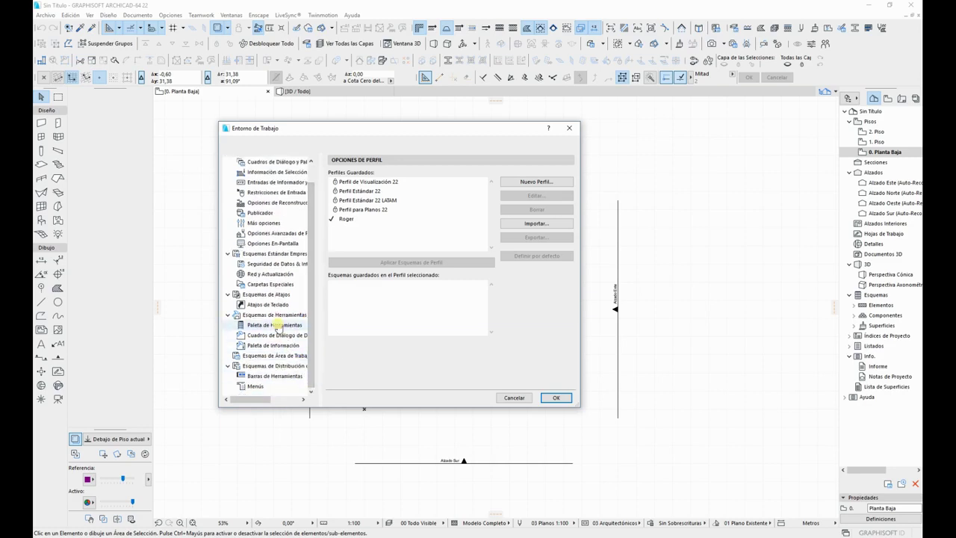
pyautogui.click(258, 324)
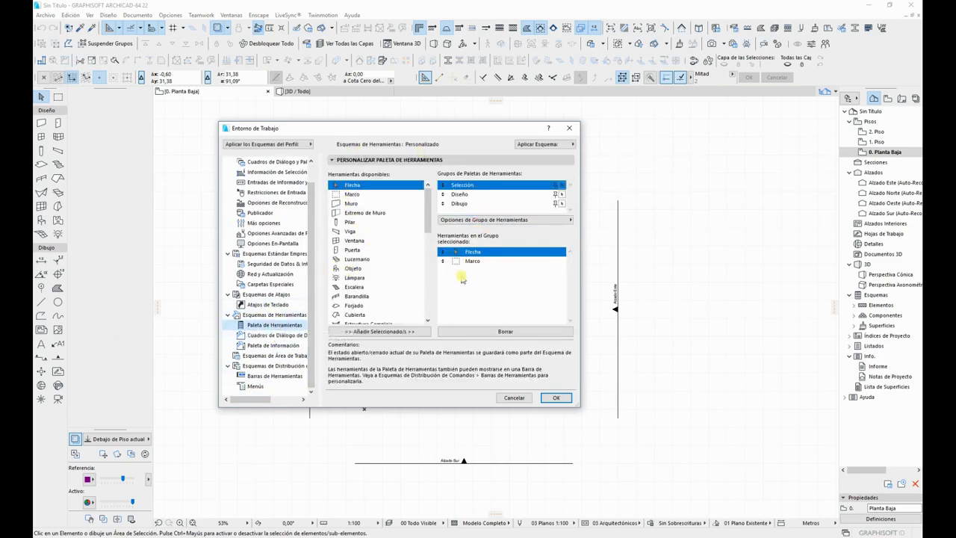
pyautogui.click(267, 304)
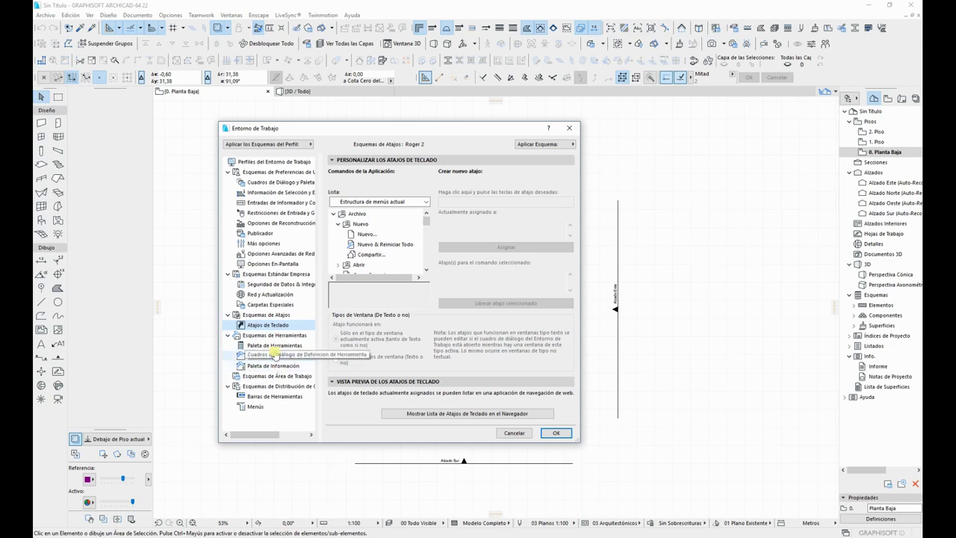
# Step: Review the information palette items available for the Wall tool, and leave the work environment settings without applying changes
pyautogui.click(275, 365)
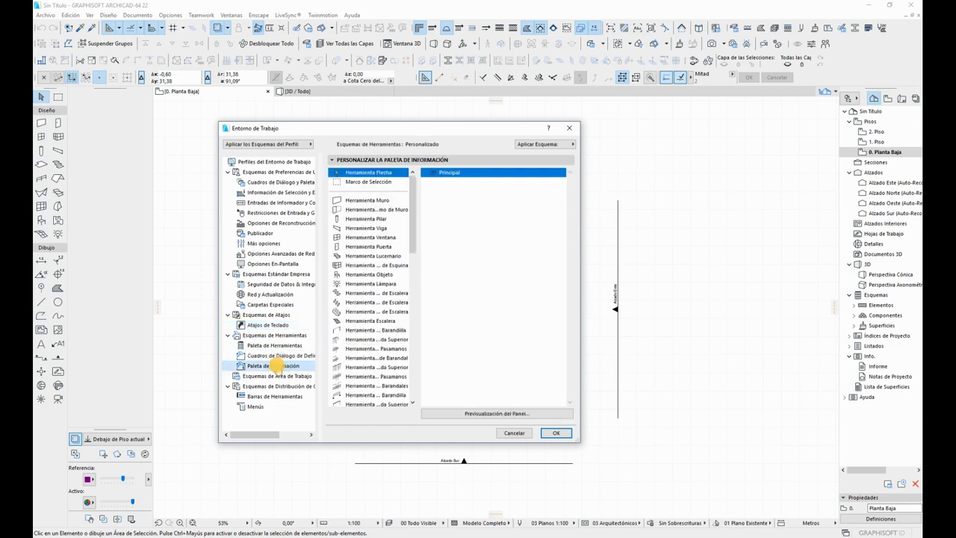
pyautogui.click(392, 202)
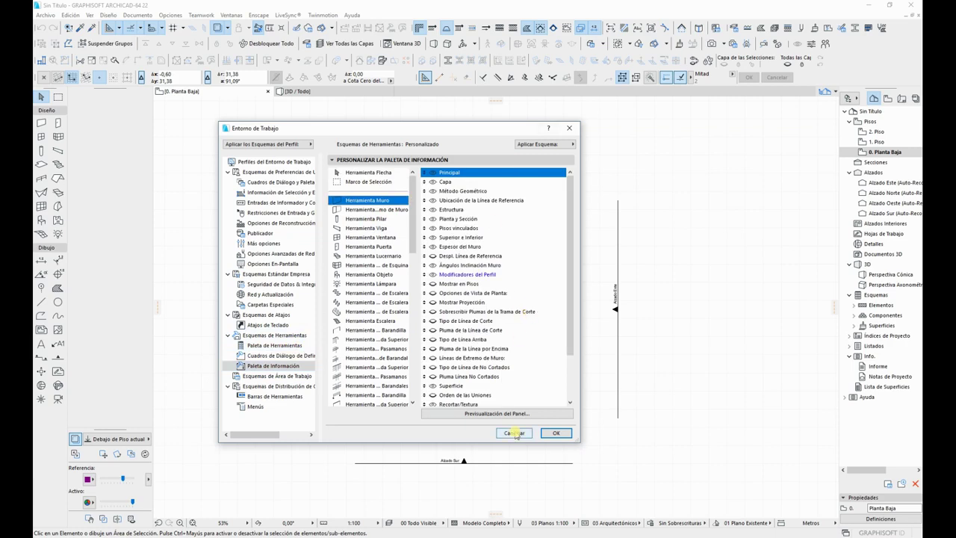
pyautogui.moveTo(571, 282); pyautogui.dragTo(572, 318)
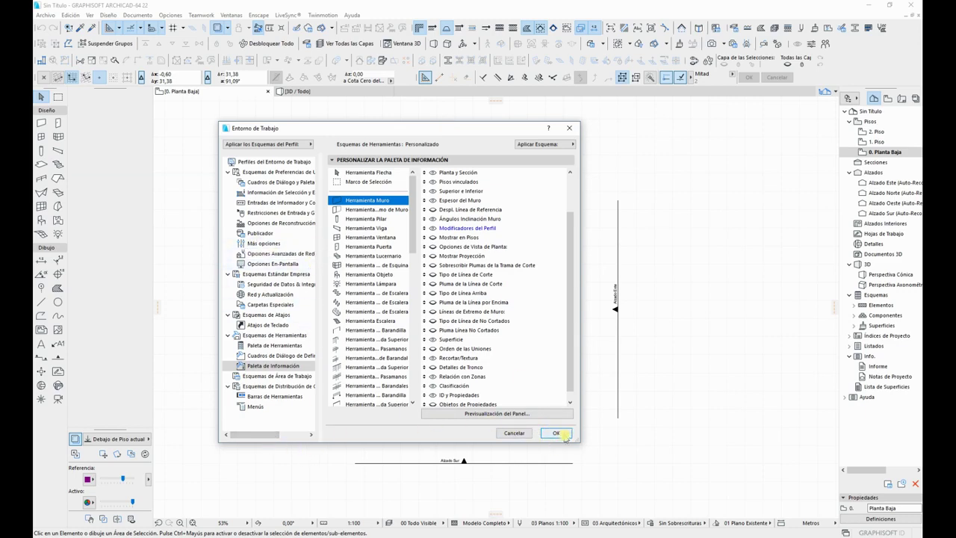
pyautogui.click(514, 433)
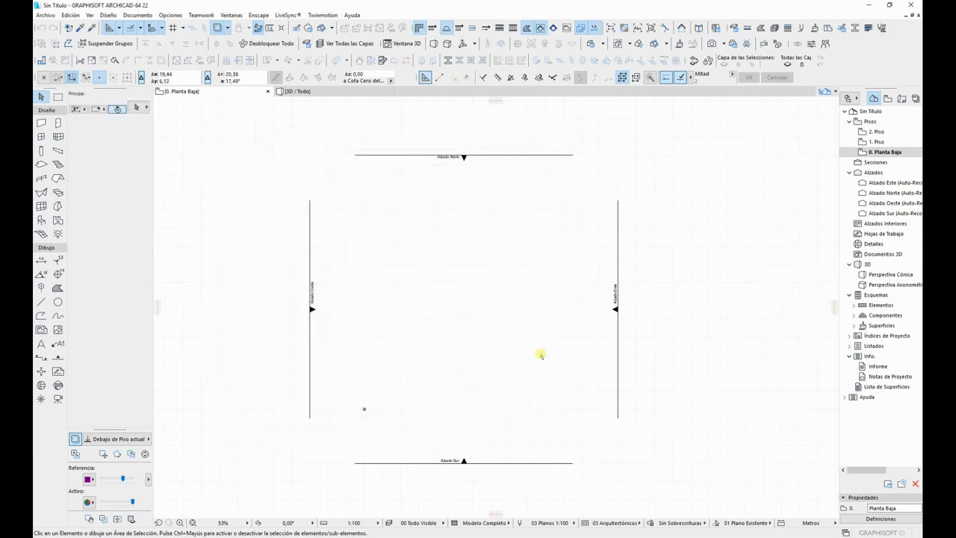
# Step: Switch from the ground floor plan to the 3D perspective and inspect the empty model space around the origin
pyautogui.moveTo(652, 277); pyautogui.dragTo(690, 274, button='middle')
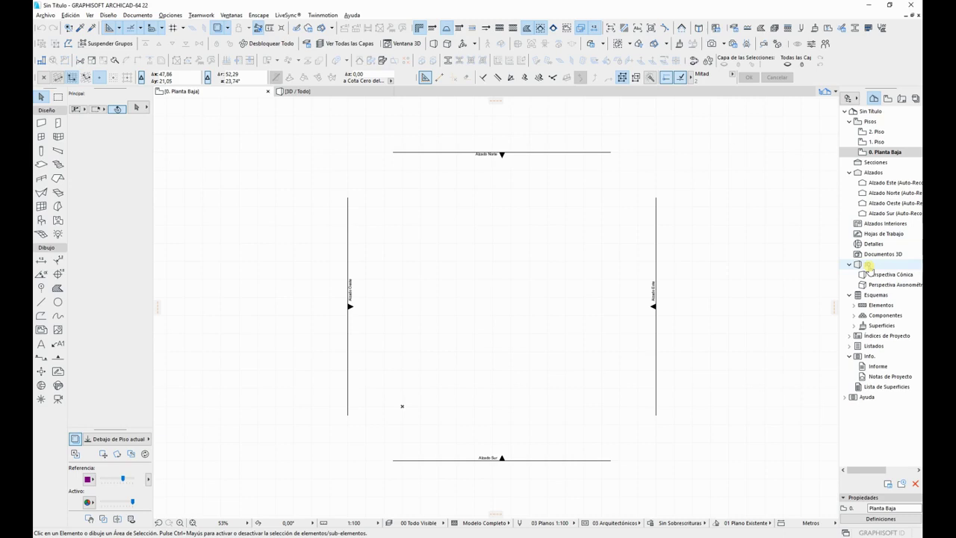
pyautogui.press('F3')
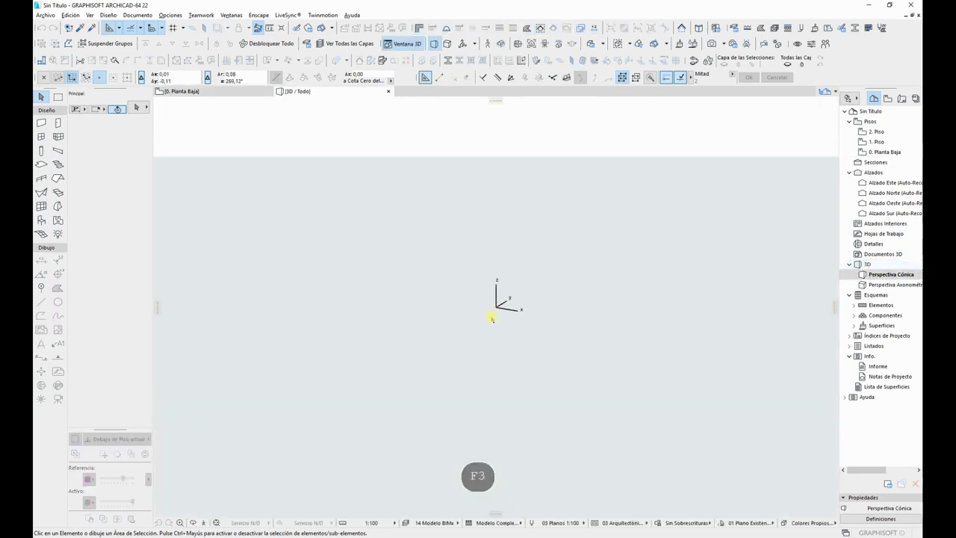
pyautogui.moveTo(537, 290)
pyautogui.mouseDown(button='middle')
pyautogui.moveTo(599, 258)
pyautogui.moveTo(615, 260)
pyautogui.moveTo(548, 282)
pyautogui.moveTo(558, 293)
pyautogui.moveTo(545, 308)
pyautogui.mouseUp(button='middle')
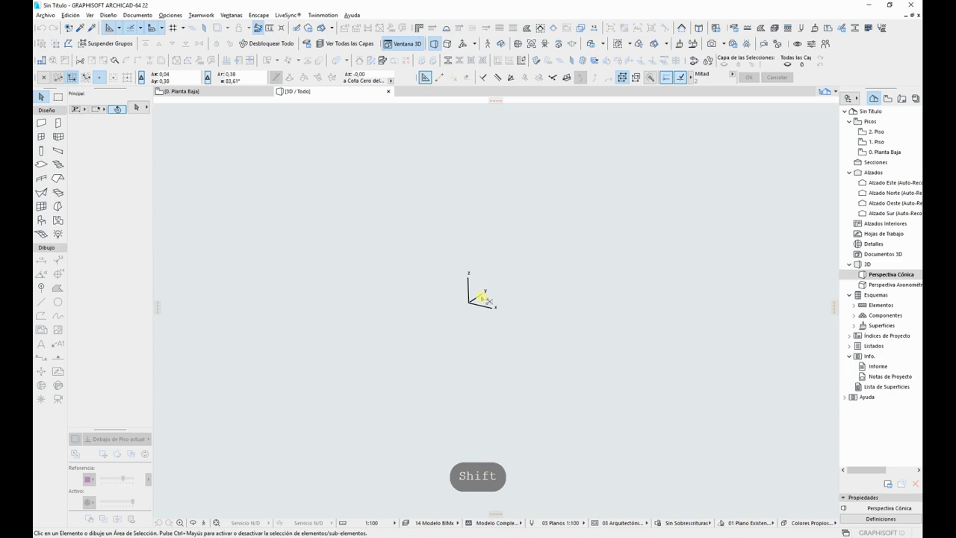
pyautogui.keyDown('shift'); pyautogui.moveTo(481, 298); pyautogui.dragTo(448, 246, button='middle'); pyautogui.keyUp('shift')
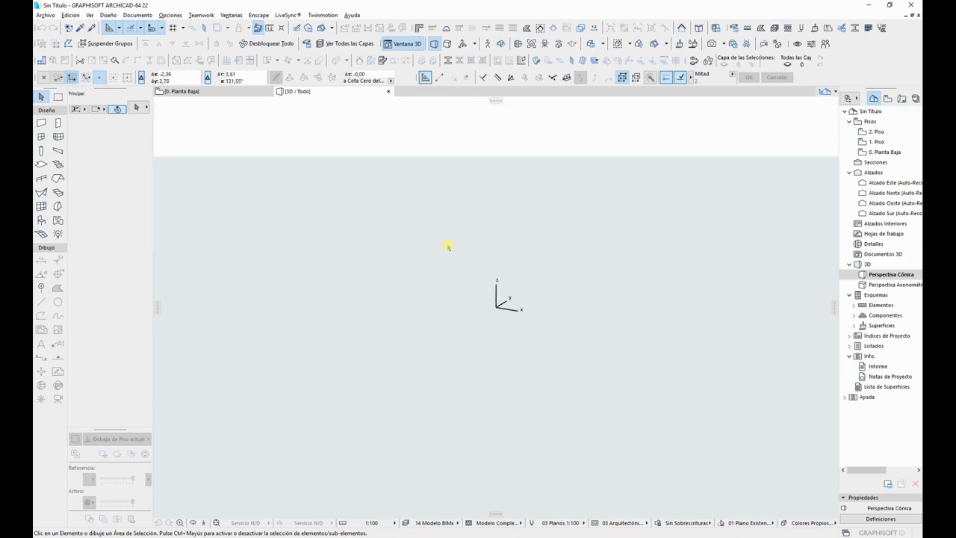
# Step: Save the project as an ARCHICAD solo project named Practica in the Practica COAs folder
pyautogui.click(45, 15)
pyautogui.click(71, 86)
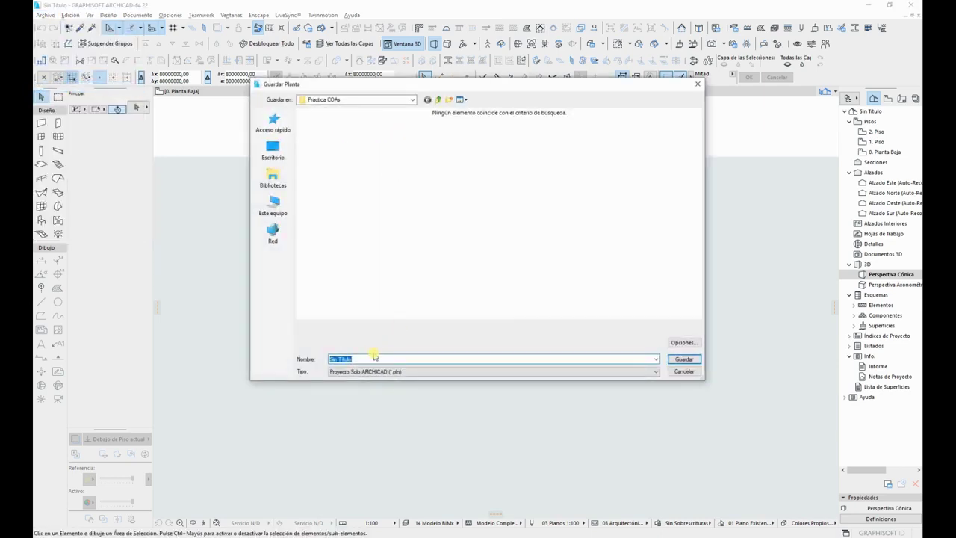
pyautogui.write('Practica')
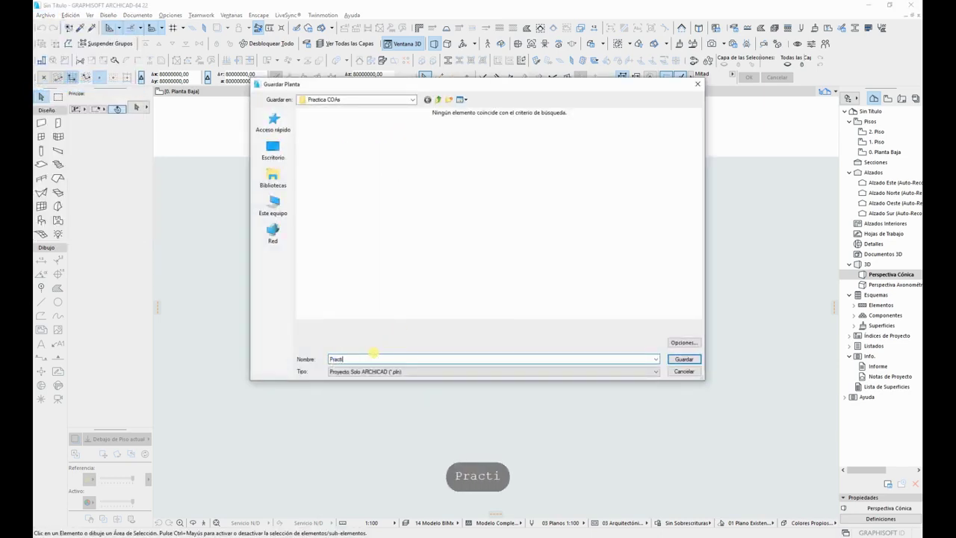
pyautogui.click(686, 360)
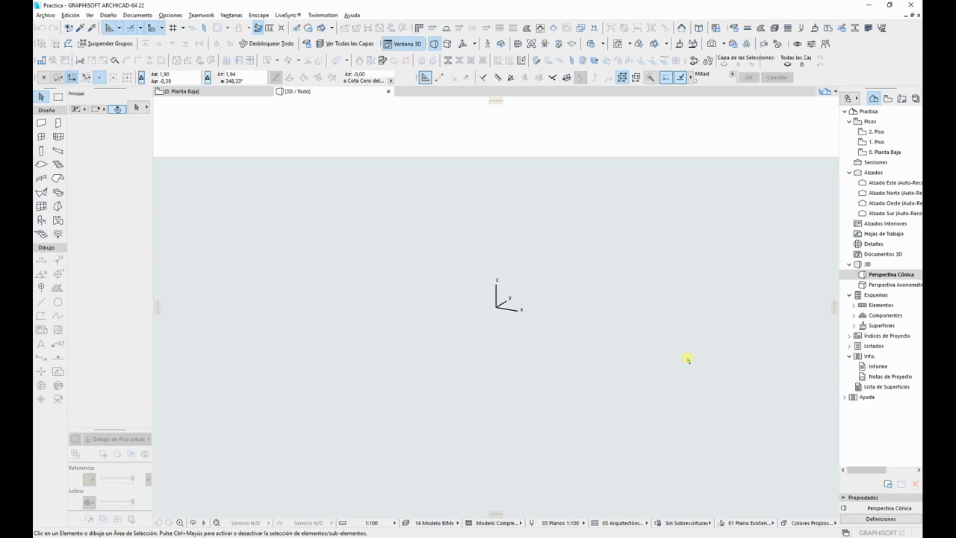
# Step: Return to the ground floor plan and create an independent worksheet with reference ID T-01 and name Planta vivienda
pyautogui.press('F2')
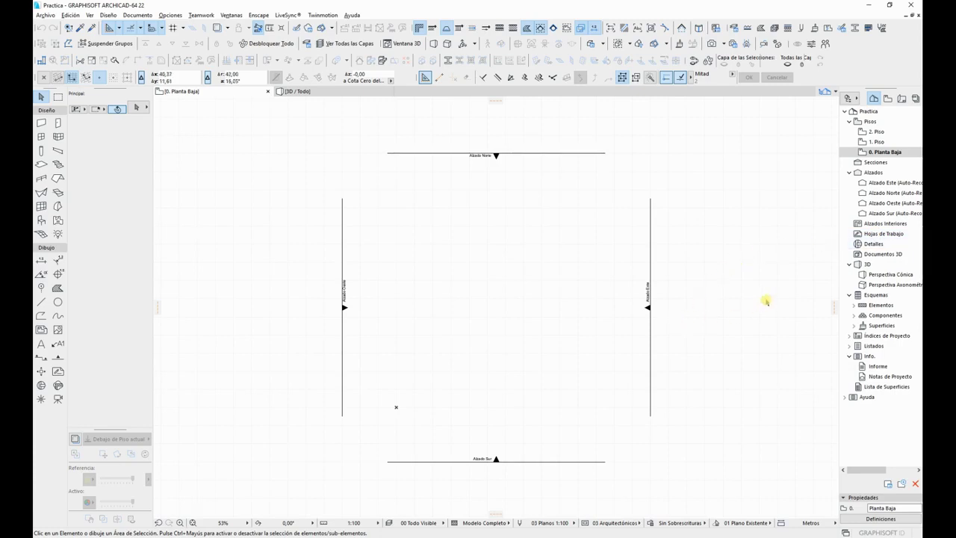
pyautogui.rightClick(884, 236)
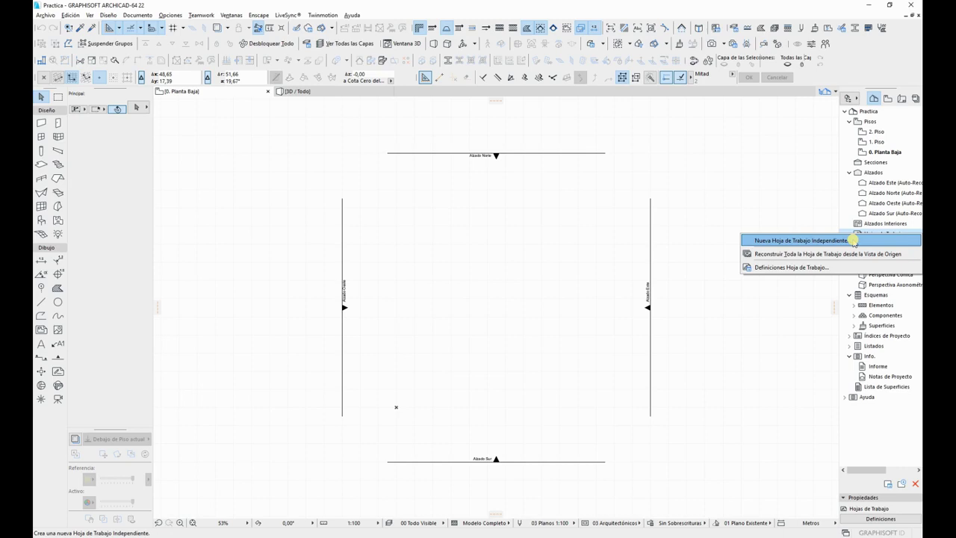
pyautogui.click(854, 240)
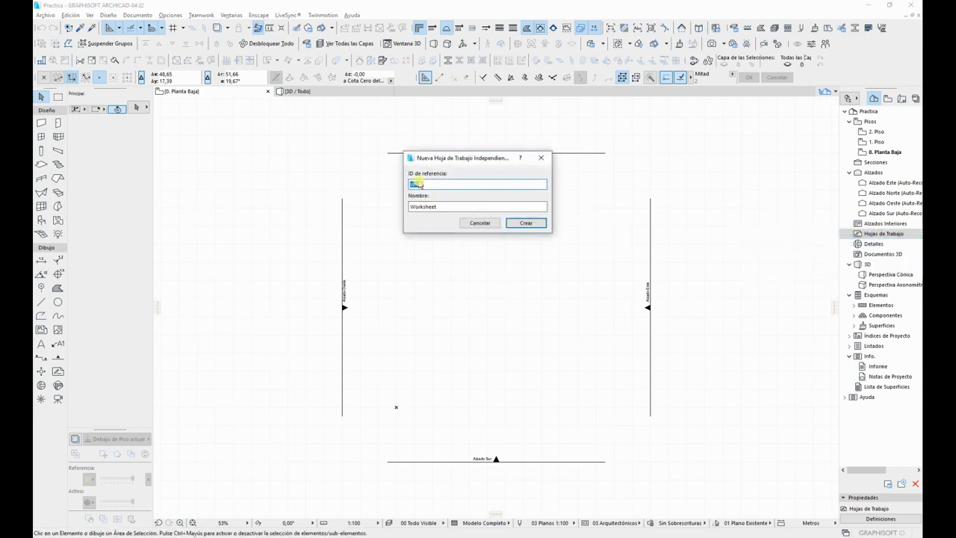
pyautogui.click(419, 183)
pyautogui.moveTo(417, 185); pyautogui.dragTo(388, 177)
pyautogui.write('T-')
pyautogui.moveTo(455, 207); pyautogui.dragTo(313, 200)
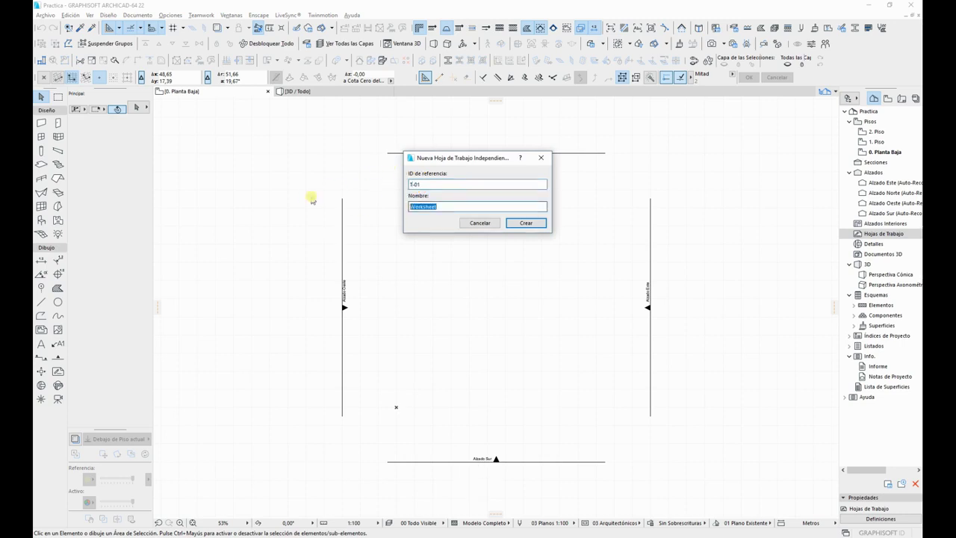
pyautogui.write('Planta')
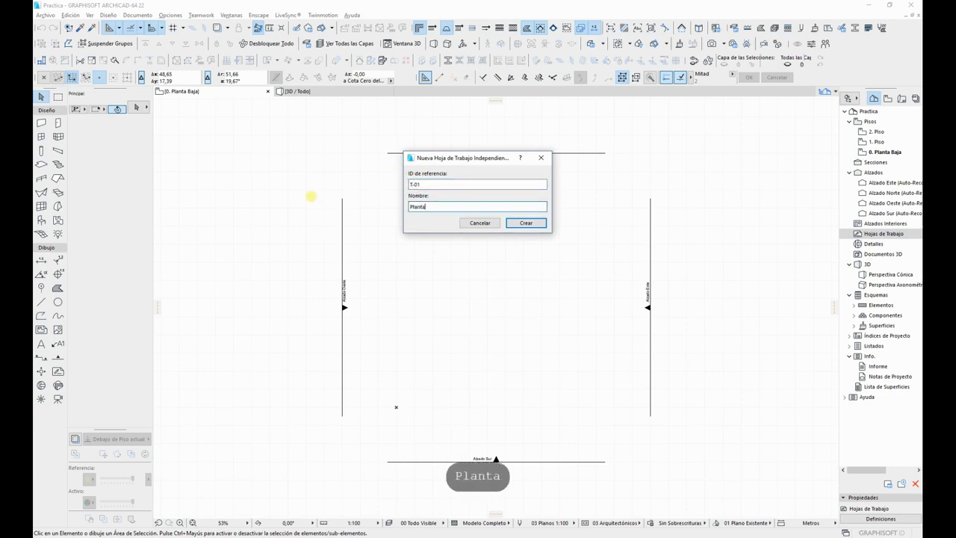
pyautogui.write(' vivine')
pyautogui.press('BackSpace')
pyautogui.press('BackSpace')
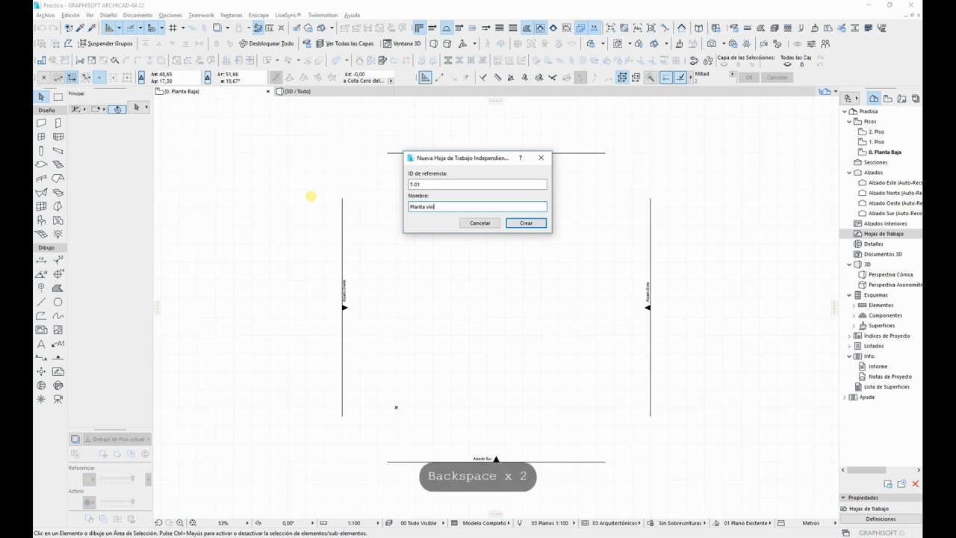
pyautogui.write('enda')
pyautogui.click(526, 223)
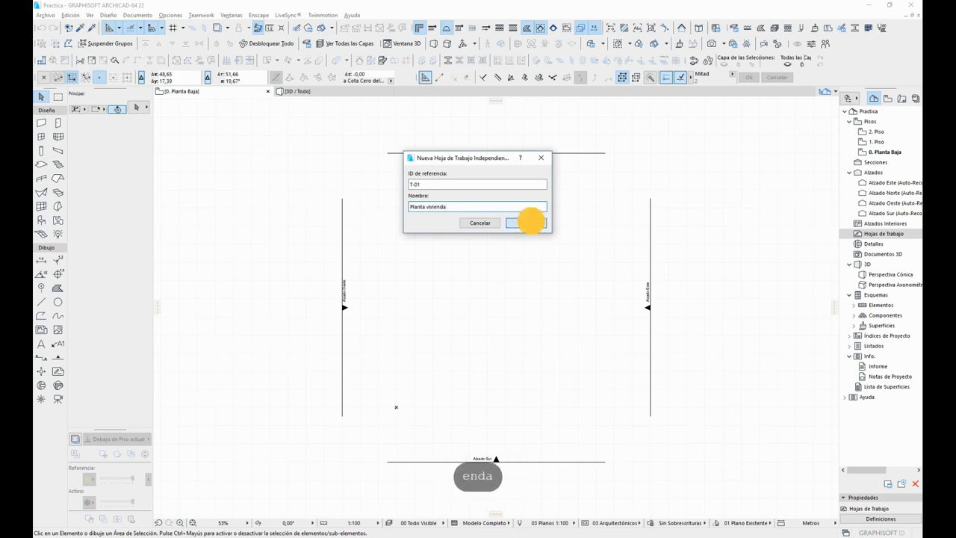
# Step: Create a second independent worksheet with reference ID T-02 and name Planta de cubierta
pyautogui.rightClick(872, 234)
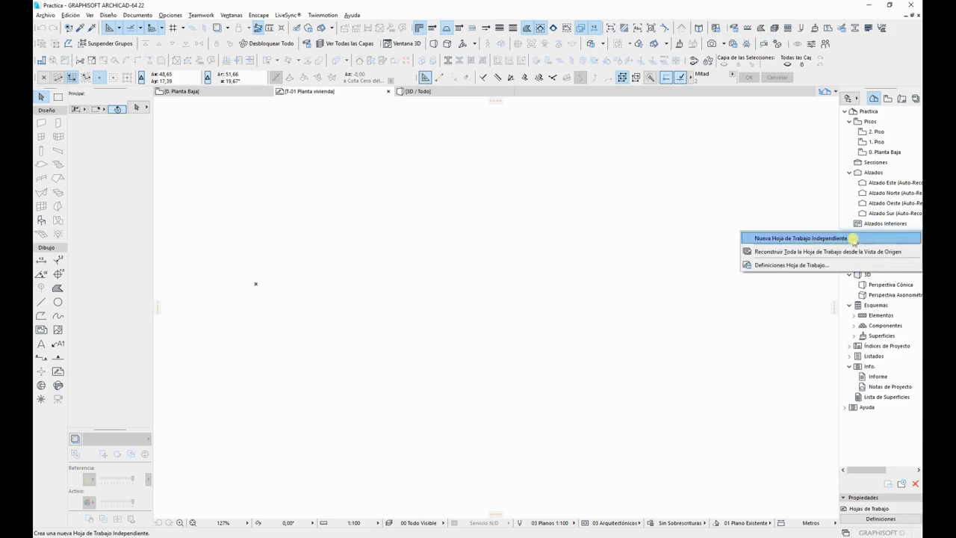
pyautogui.click(792, 239)
pyautogui.click(442, 184)
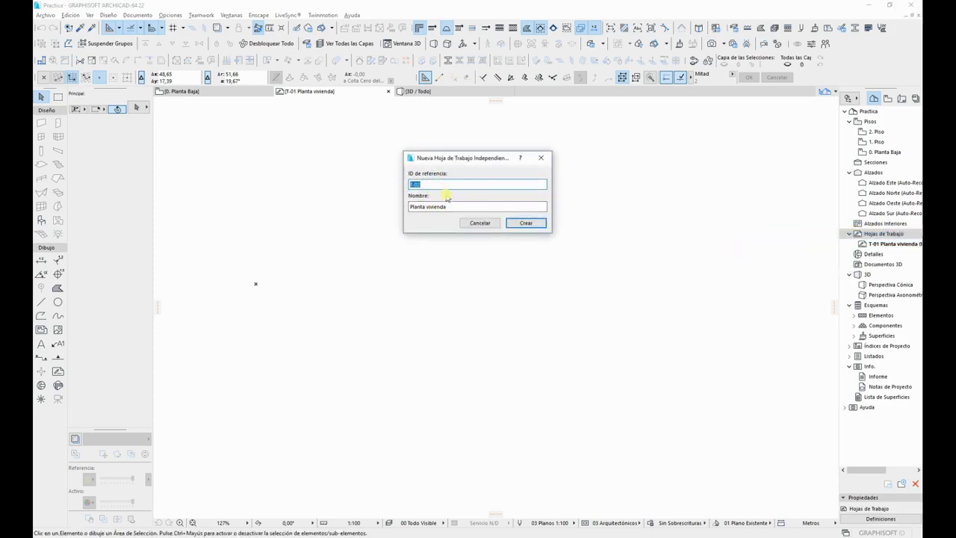
pyautogui.click(460, 207)
pyautogui.click(412, 184)
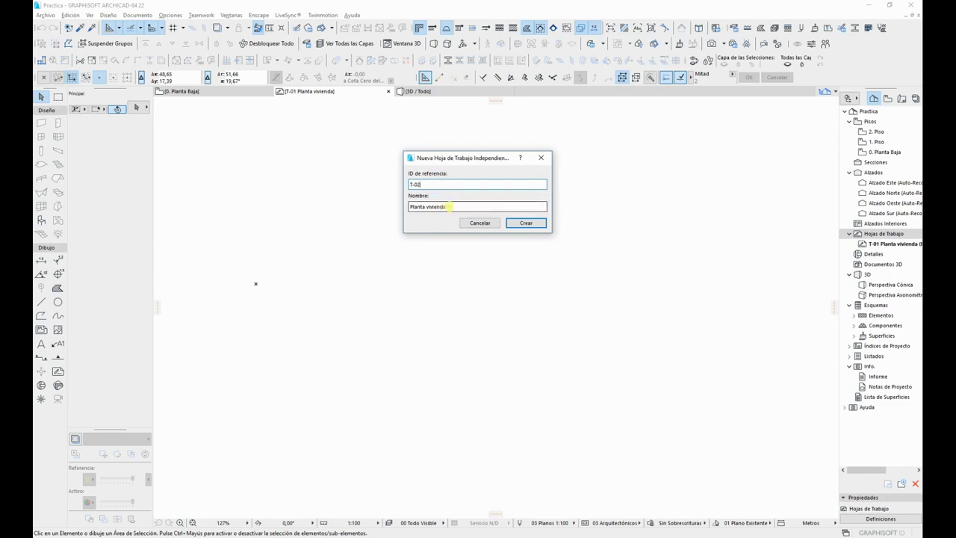
pyautogui.tripleClick(438, 207)
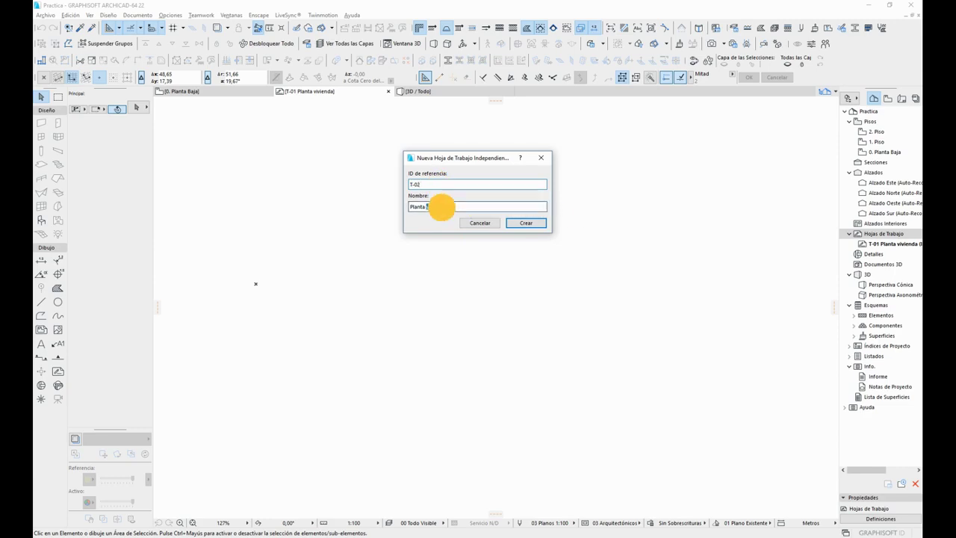
pyautogui.write('Planta de cubierta')
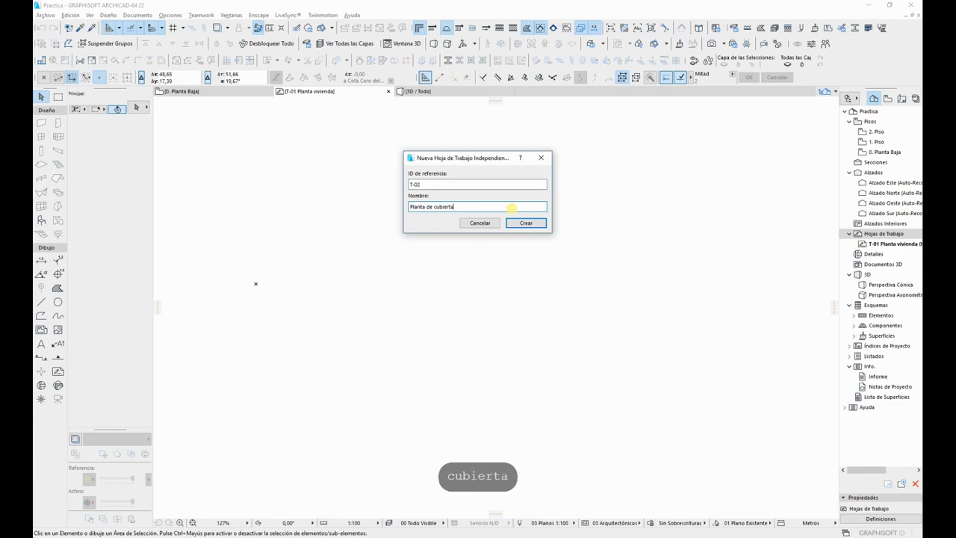
pyautogui.click(526, 223)
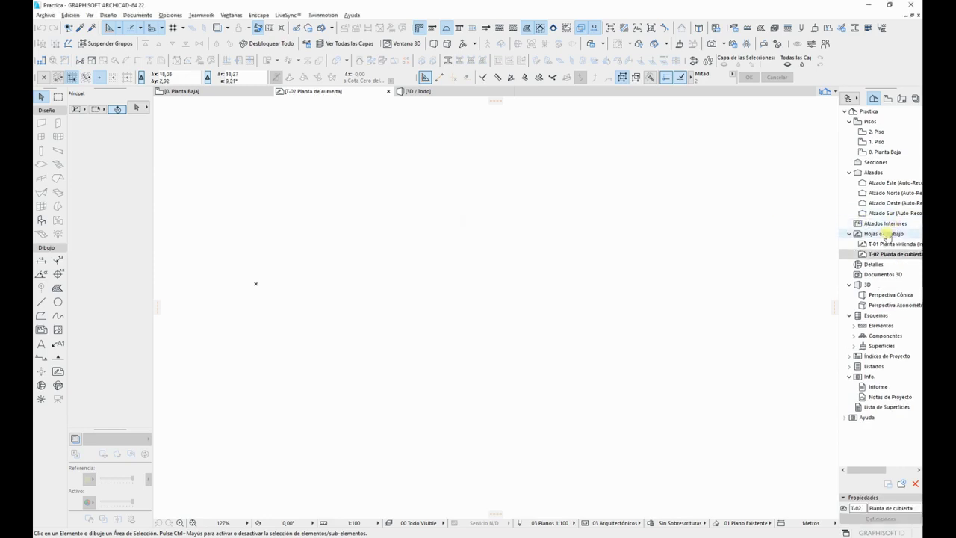
# Step: Create a third independent worksheet with reference ID T-03 and name Alzado
pyautogui.rightClick(848, 234)
pyautogui.click(833, 241)
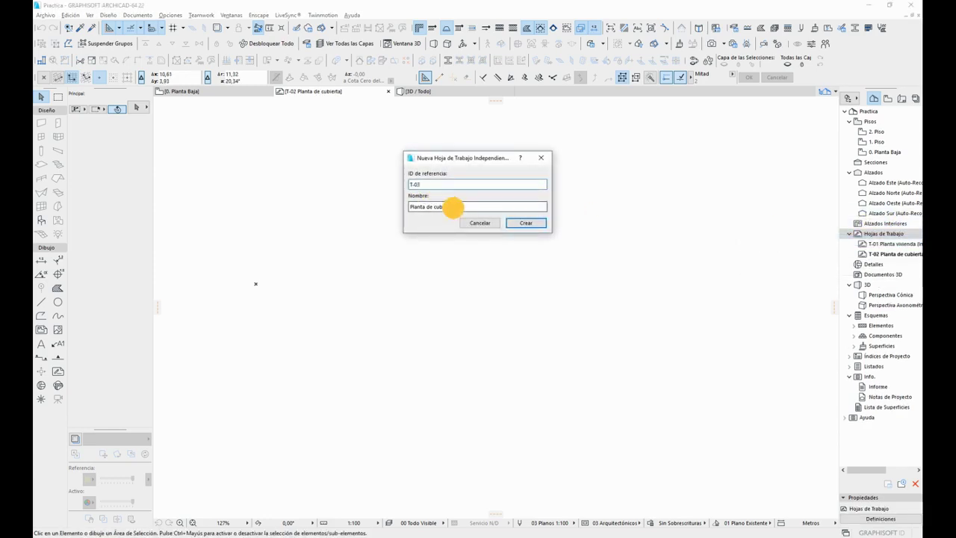
pyautogui.tripleClick(453, 207)
pyautogui.write('Alzado')
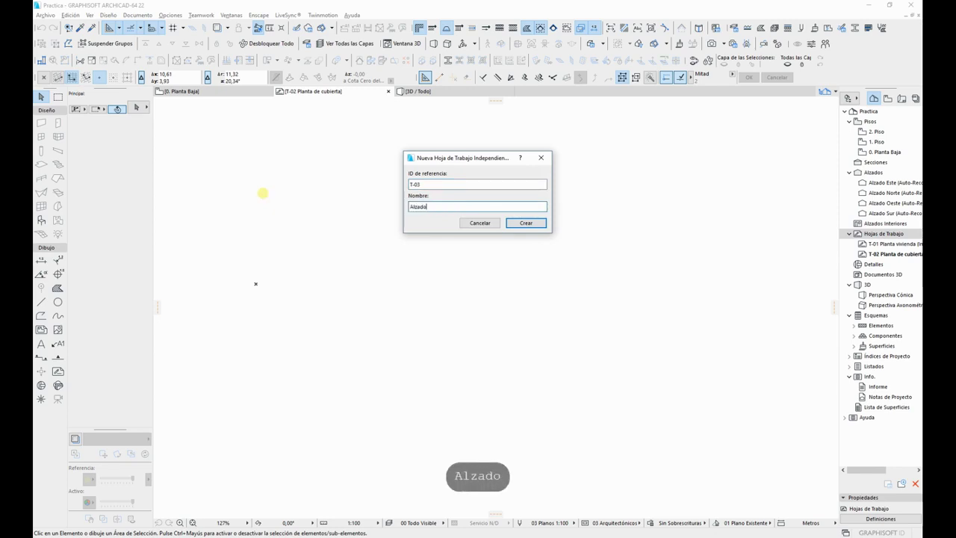
pyautogui.click(534, 222)
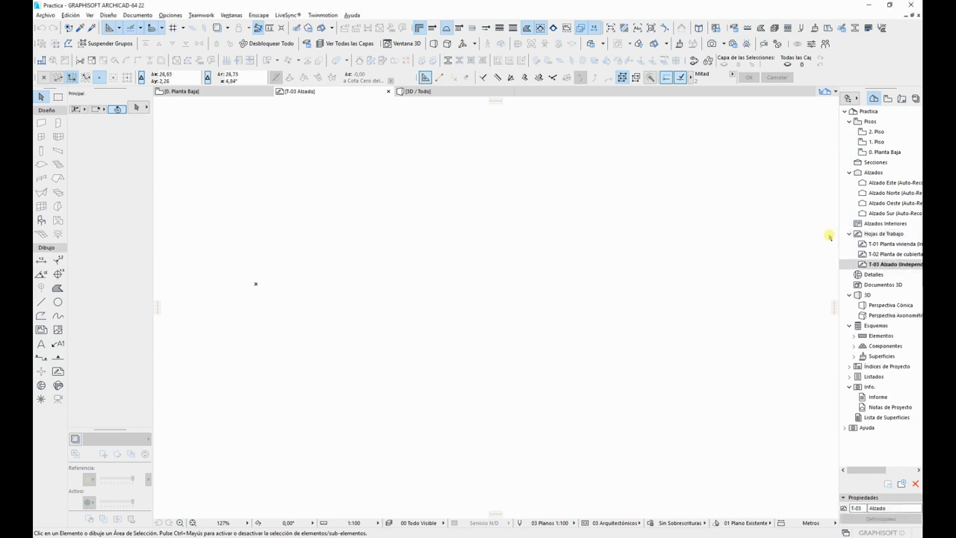
# Step: Open the T-01 Planta vivienda worksheet, check the open ground floor and 3D views, and return to the worksheet
pyautogui.scroll(-1, 471, 335)
pyautogui.doubleClick(880, 244)
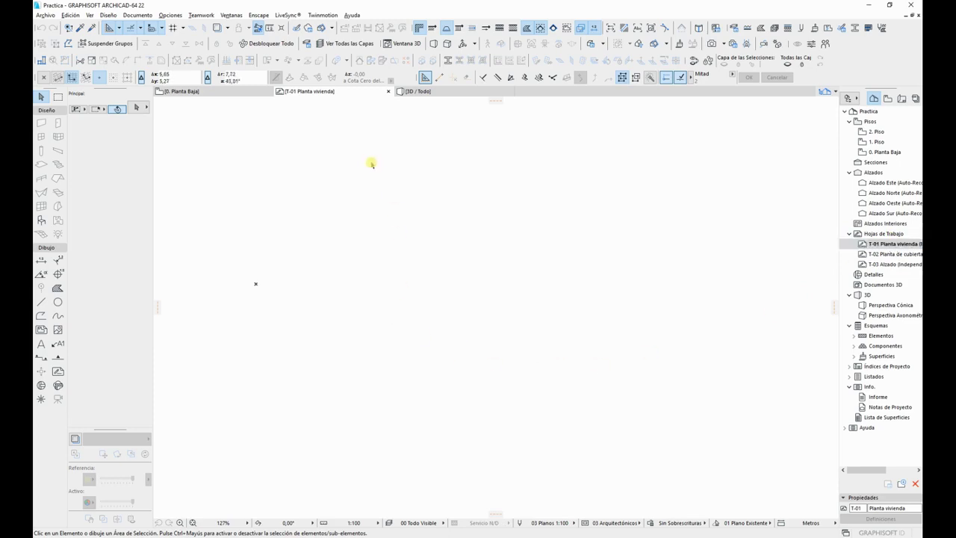
pyautogui.click(200, 94)
pyautogui.click(309, 92)
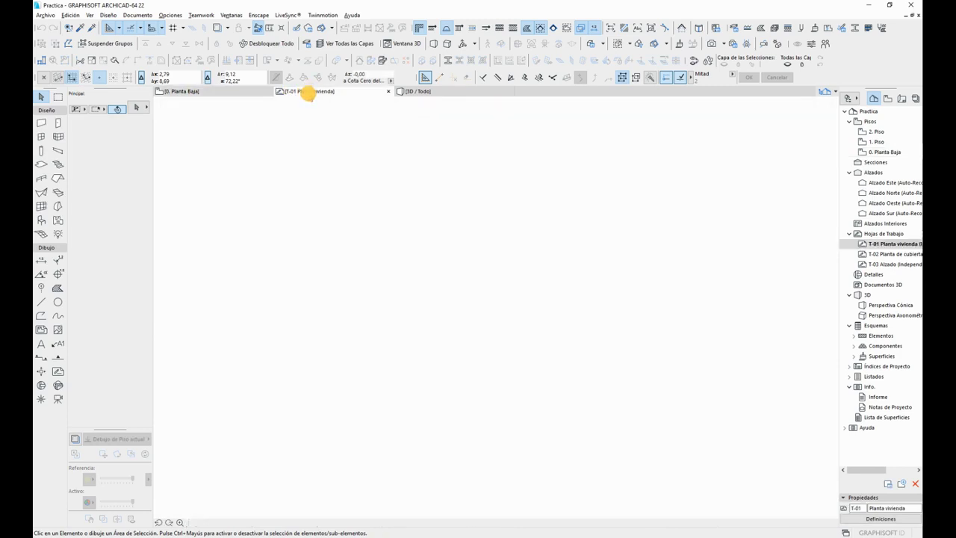
pyautogui.click(407, 92)
pyautogui.click(338, 93)
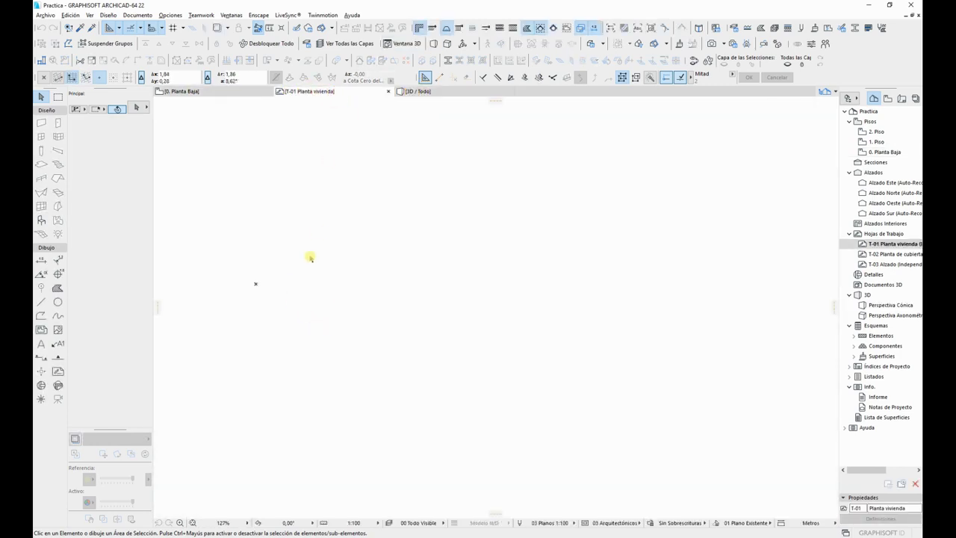
# Step: Place plantabaja.dwg as an external drawing in the T-01 worksheet, with one drawing unit equal to 1 metro
pyautogui.click(46, 15)
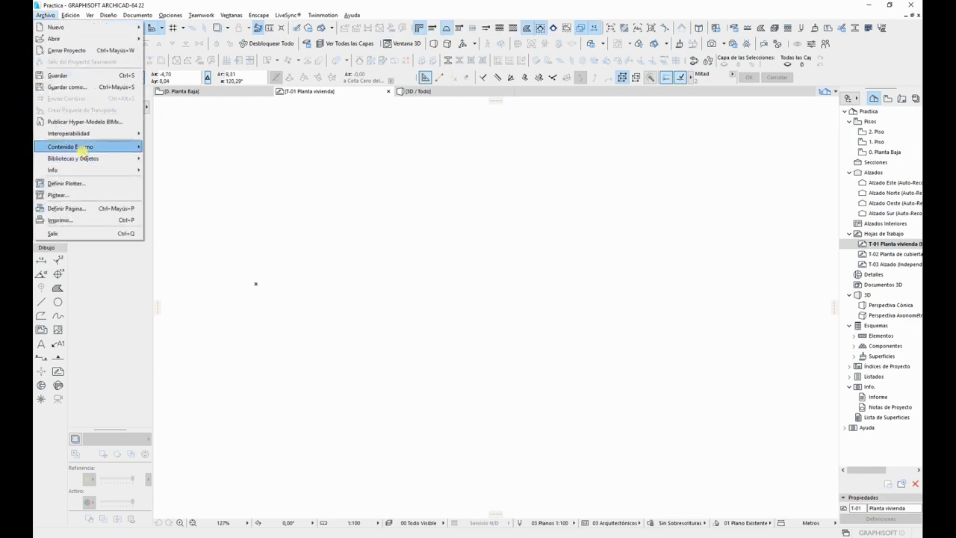
pyautogui.moveTo(81, 148)
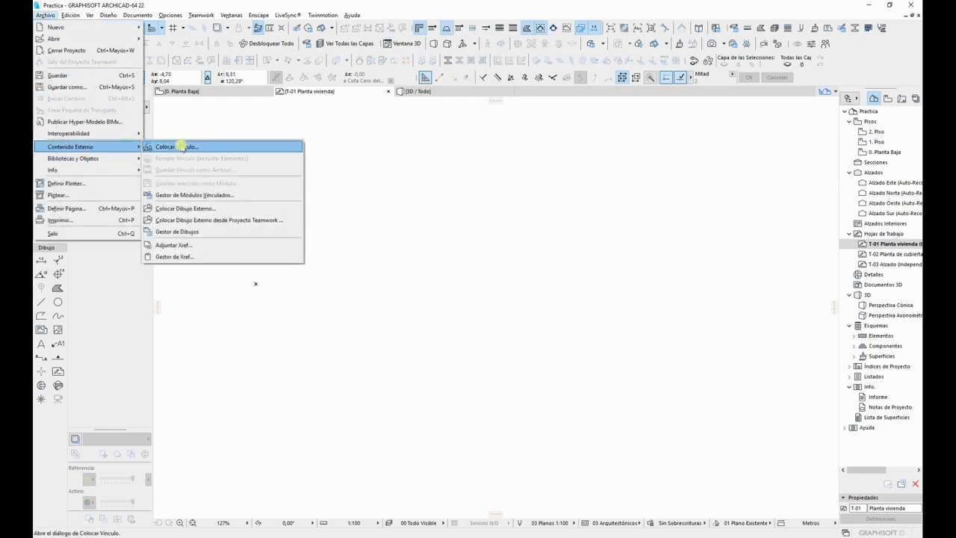
pyautogui.click(185, 208)
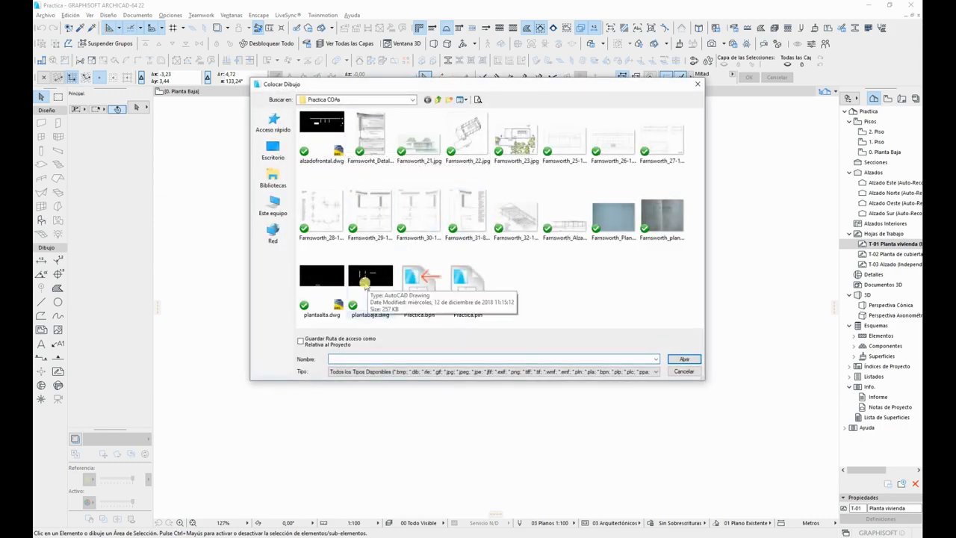
pyautogui.click(372, 278)
pyautogui.click(682, 360)
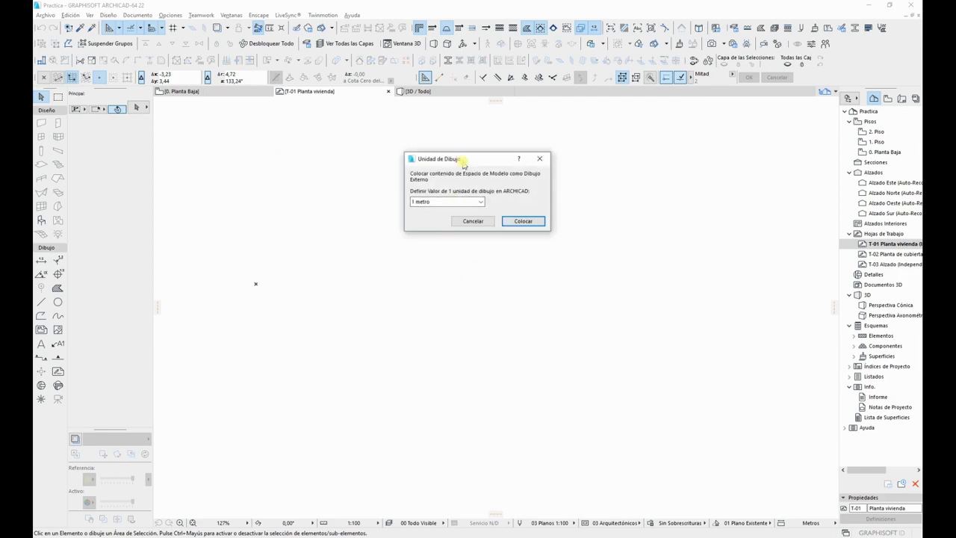
pyautogui.click(519, 222)
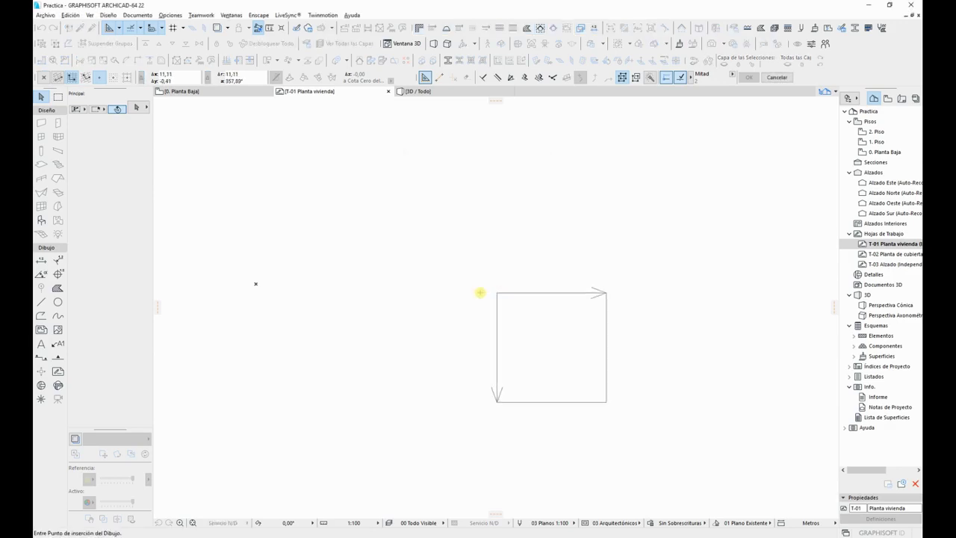
pyautogui.click(350, 234)
pyautogui.scroll(-3, 480, 345)
pyautogui.moveTo(445, 351); pyautogui.dragTo(386, 226, button='middle')
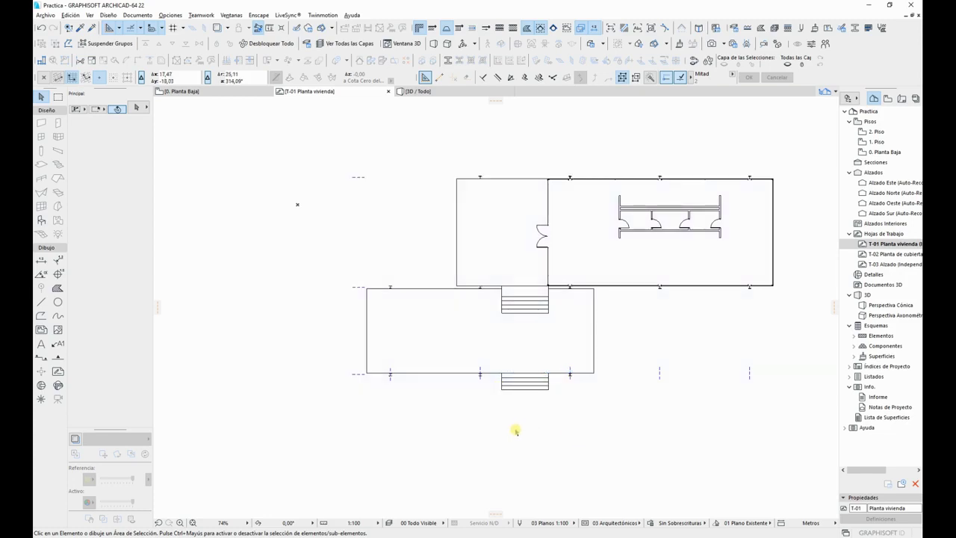
# Step: Move the placed floor plan drawing so the lower-left corner of its lower platform sits on the worksheet origin
pyautogui.click(416, 387)
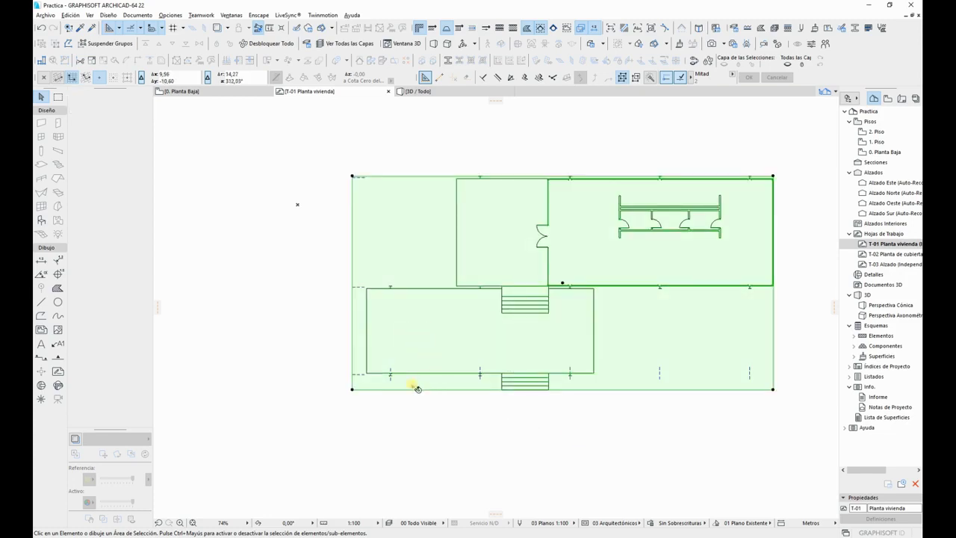
pyautogui.hotkey('ctrl', 'd')
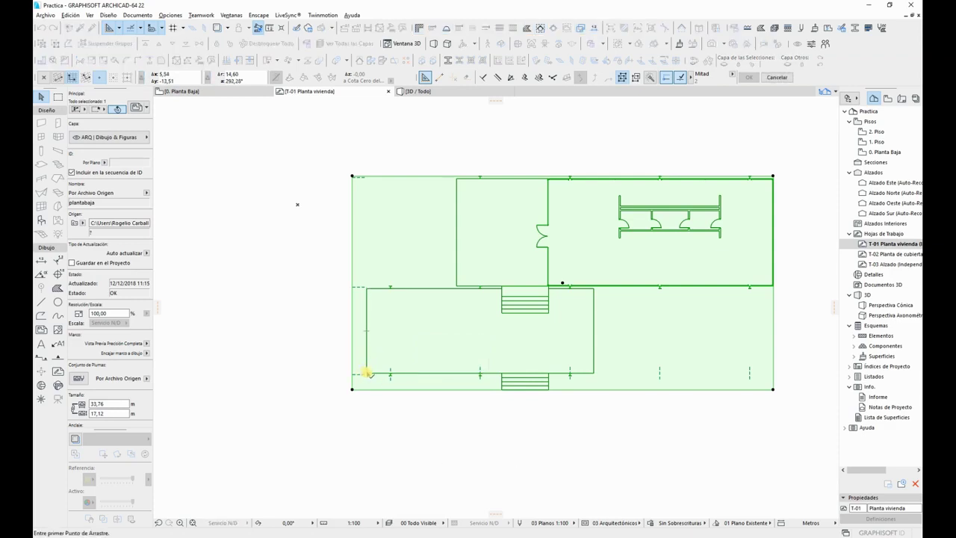
pyautogui.click(367, 373)
pyautogui.scroll(-3, 363, 160)
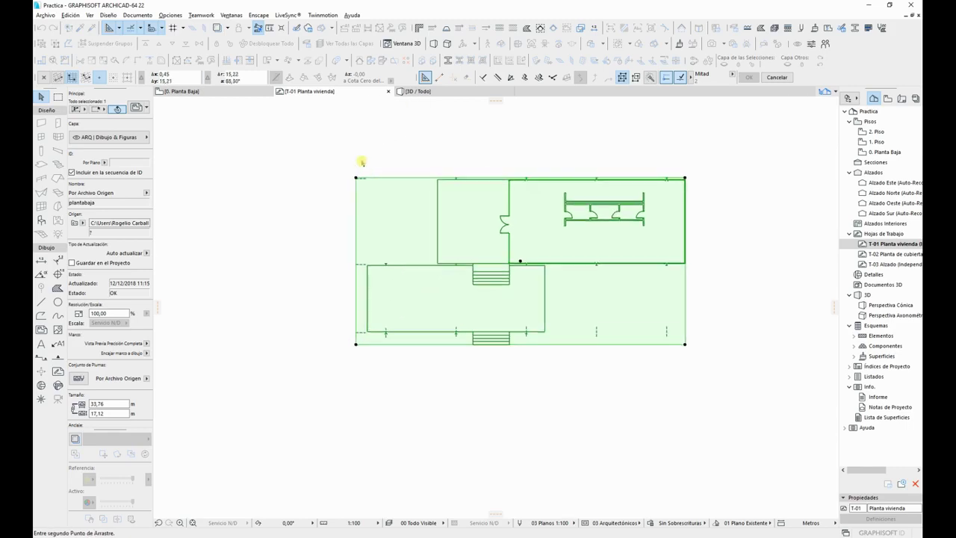
pyautogui.click(320, 192)
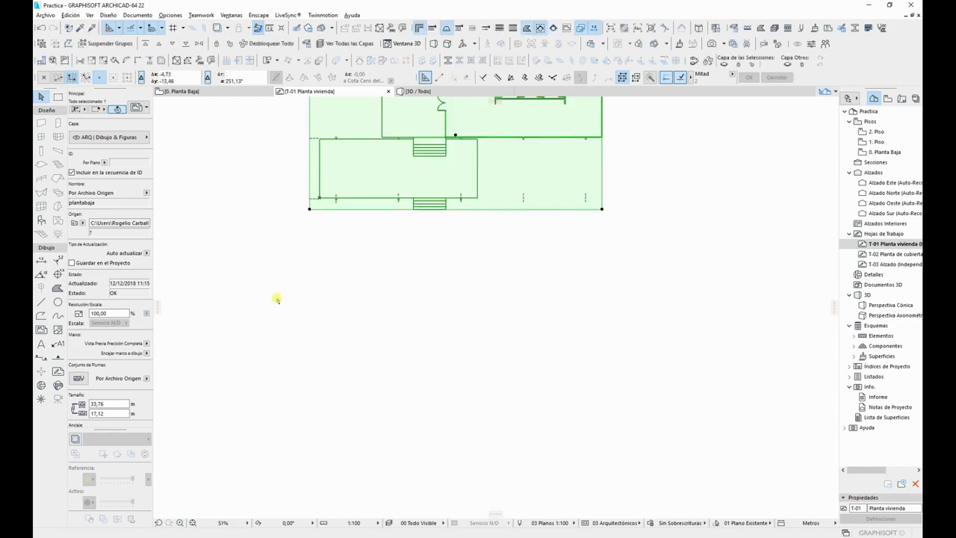
# Step: Move the floor plan drawing 2 m in X and 2 m in Y away from the origin, and deselect it
pyautogui.scroll(4, 331, 218)
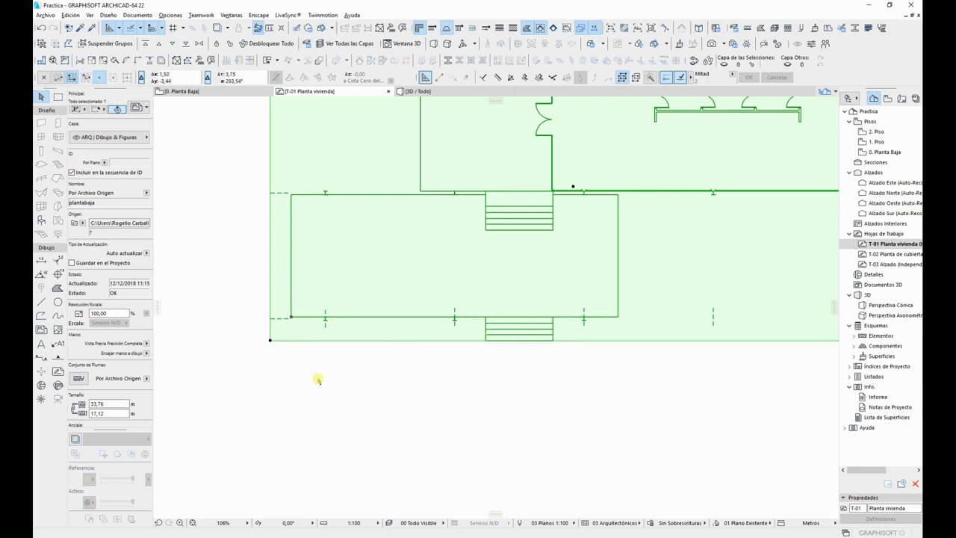
pyautogui.hotkey('ctrl', 'd')
pyautogui.hotkey('ctrl', 'd')
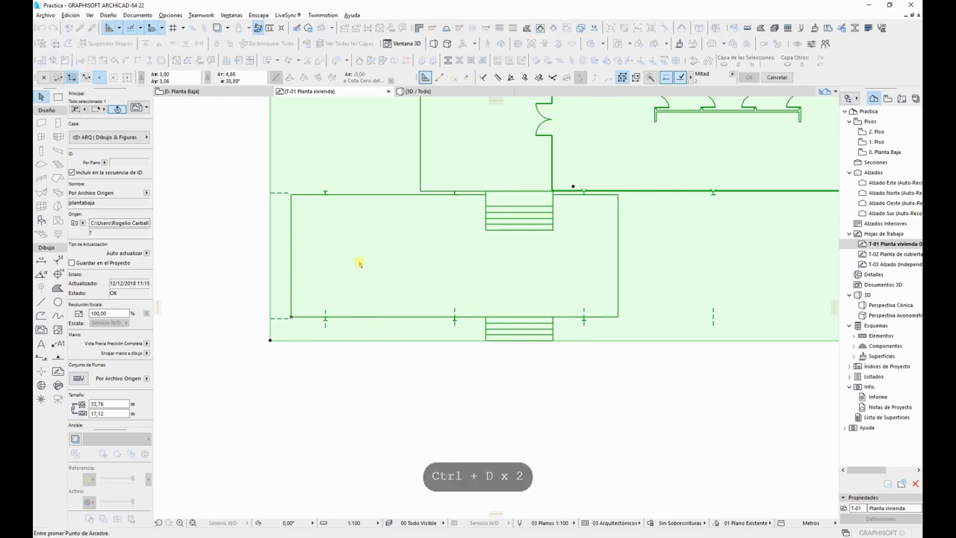
pyautogui.click(361, 263)
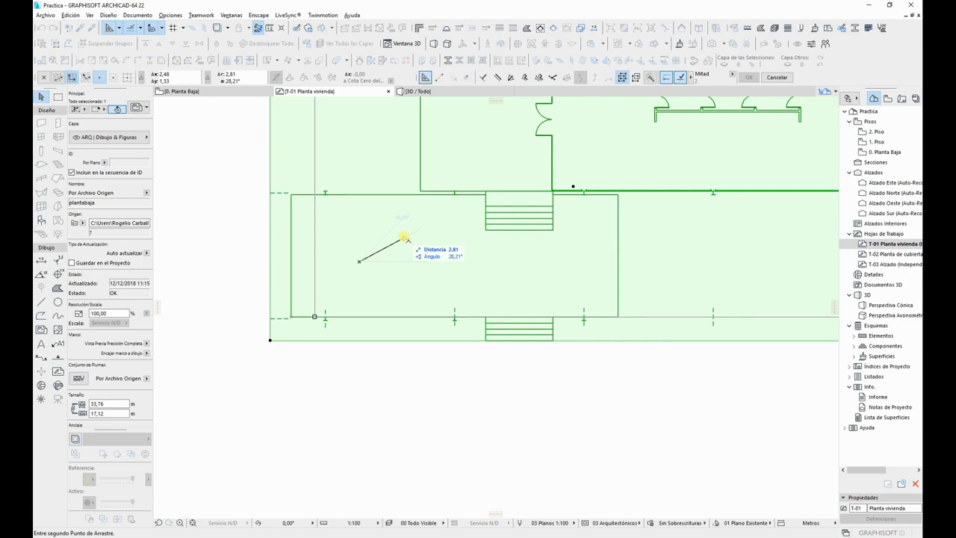
pyautogui.press('Tab')
pyautogui.press('Tab')
pyautogui.press('Tab')
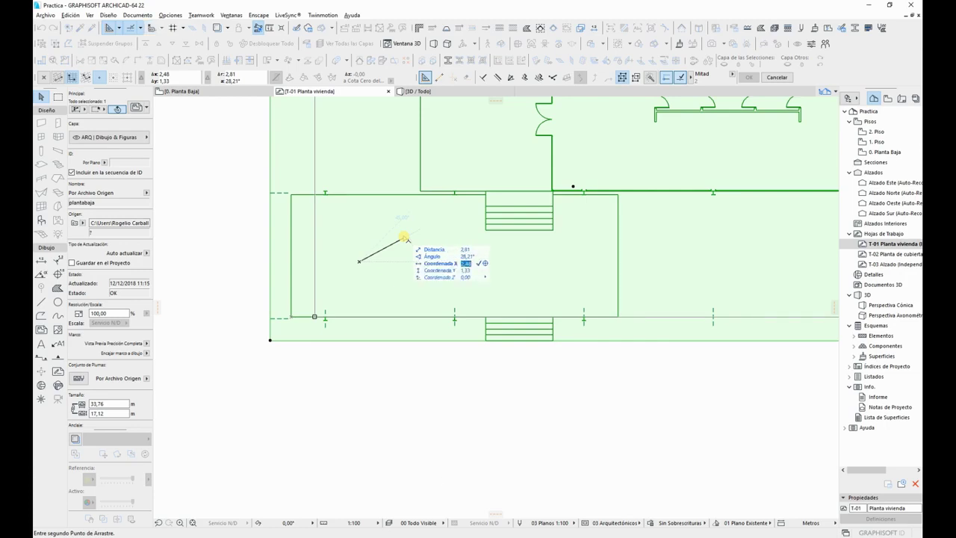
pyautogui.press('x')
pyautogui.press('x')
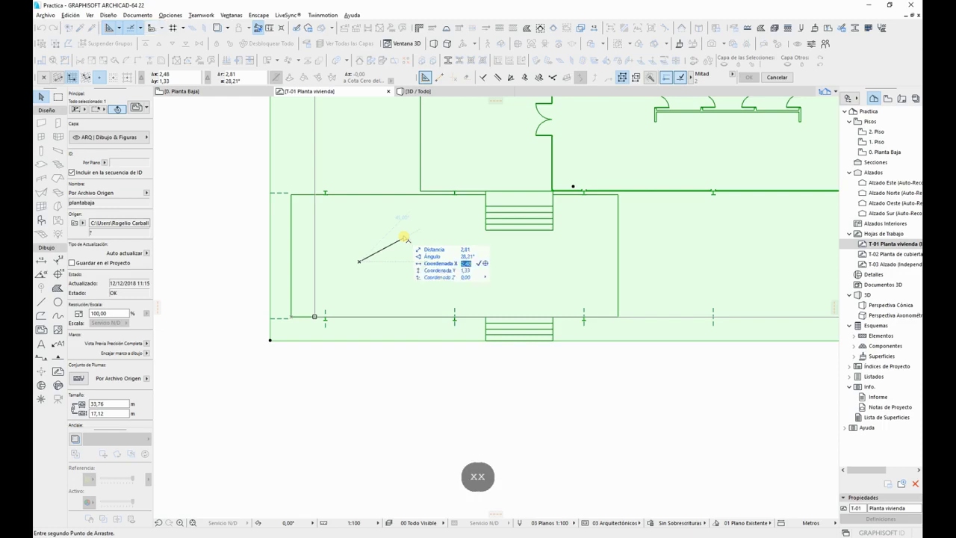
pyautogui.write('2y2')
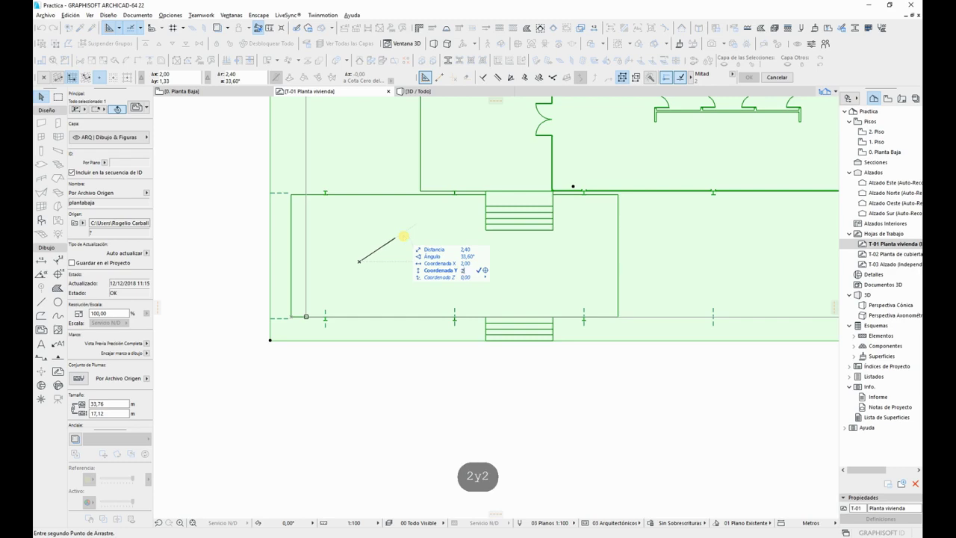
pyautogui.press('Return')
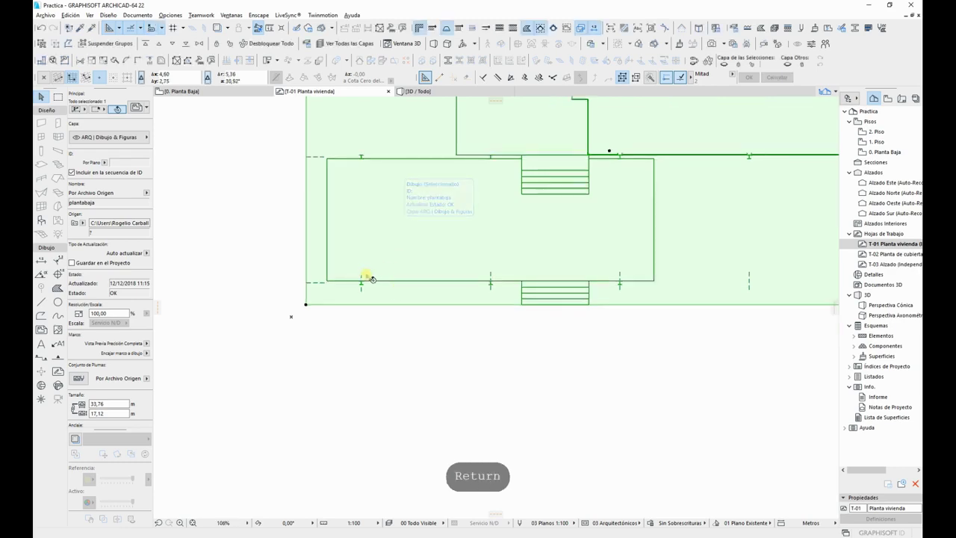
pyautogui.scroll(-1, 392, 261)
pyautogui.moveTo(404, 267); pyautogui.dragTo(366, 346, button='middle')
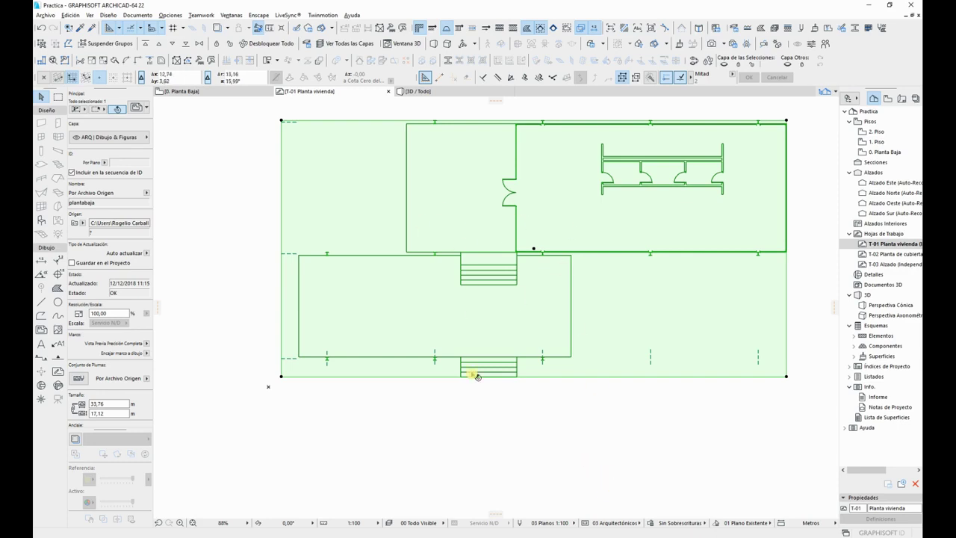
pyautogui.press('Escape')
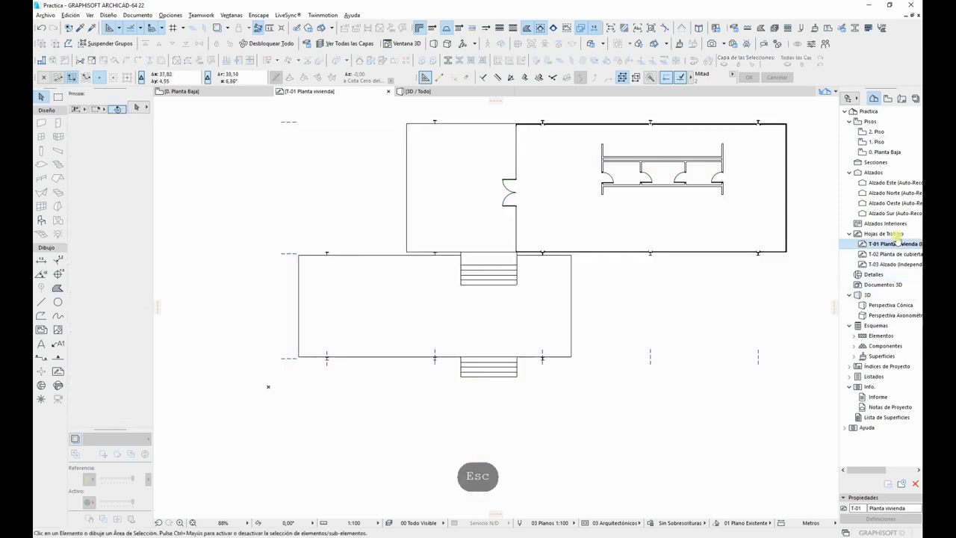
# Step: Open the T-02 Planta de cubierta worksheet and place plantaalta.dwg as an external drawing, with one drawing unit equal to 1 metro
pyautogui.doubleClick(893, 254)
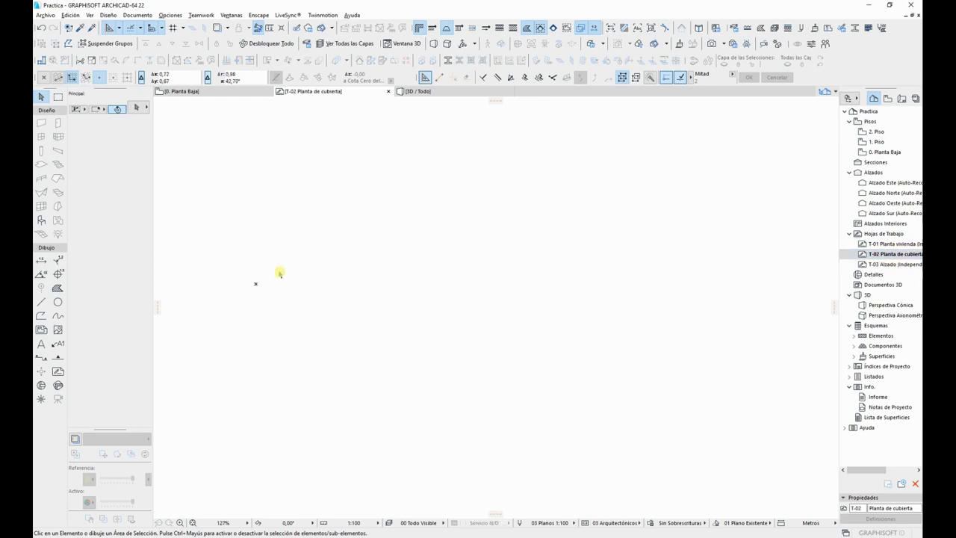
pyautogui.scroll(-3, 344, 415)
pyautogui.click(45, 15)
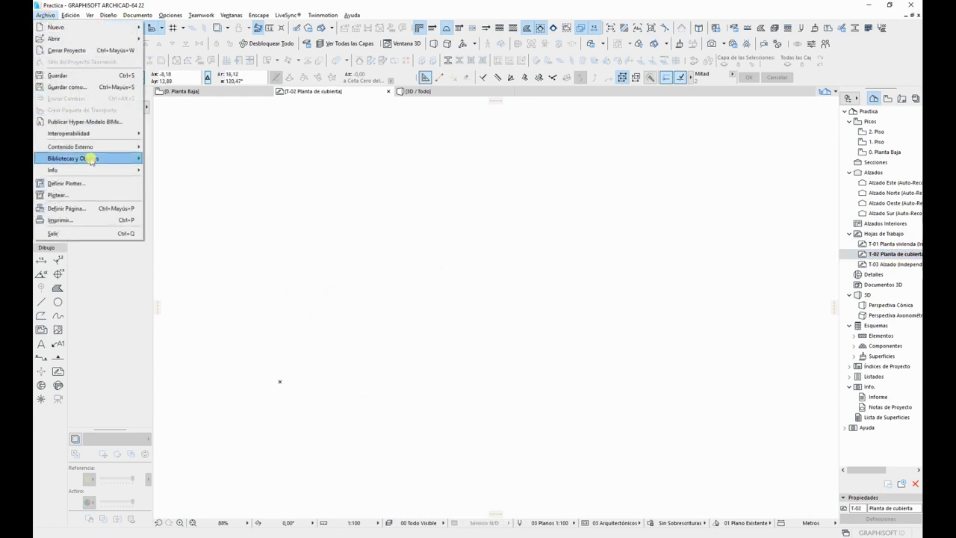
pyautogui.moveTo(119, 147)
pyautogui.click(187, 196)
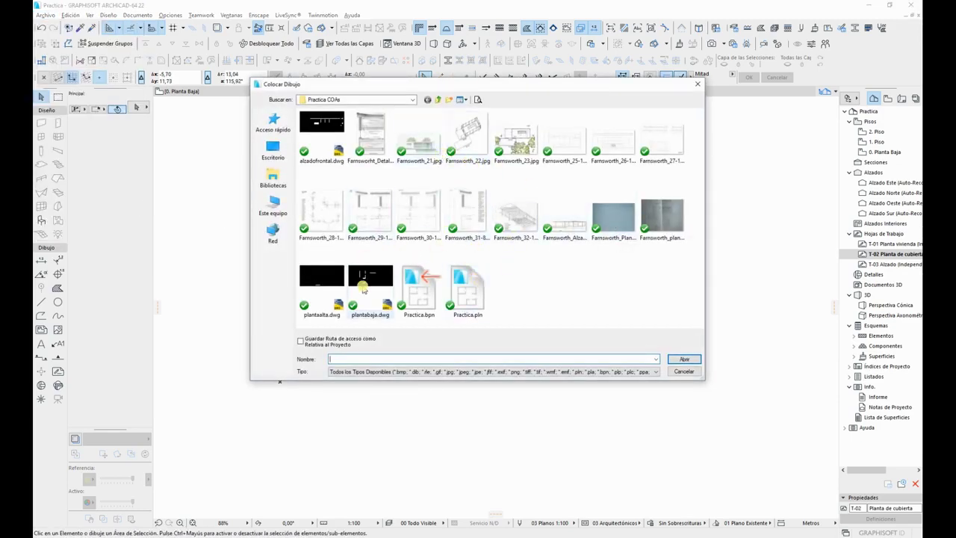
pyautogui.click(321, 288)
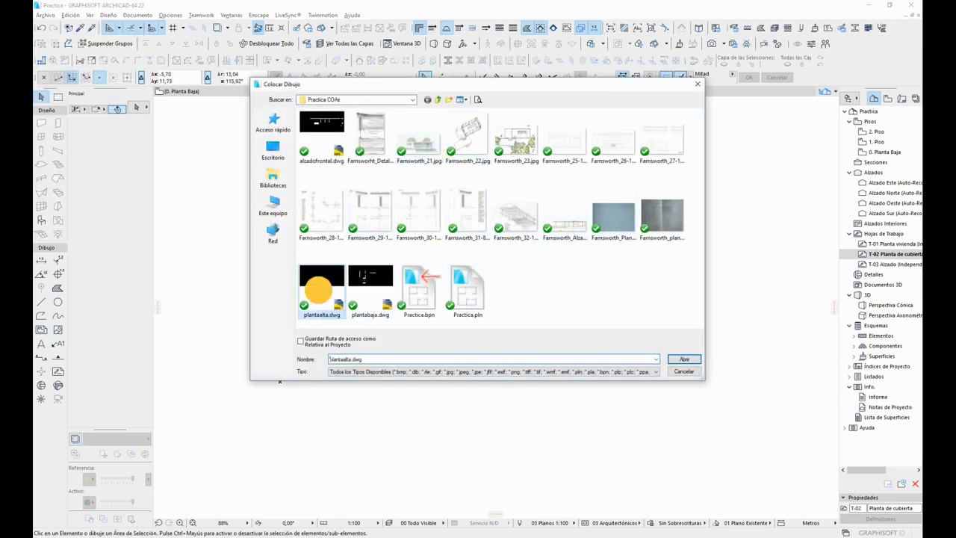
pyautogui.click(696, 360)
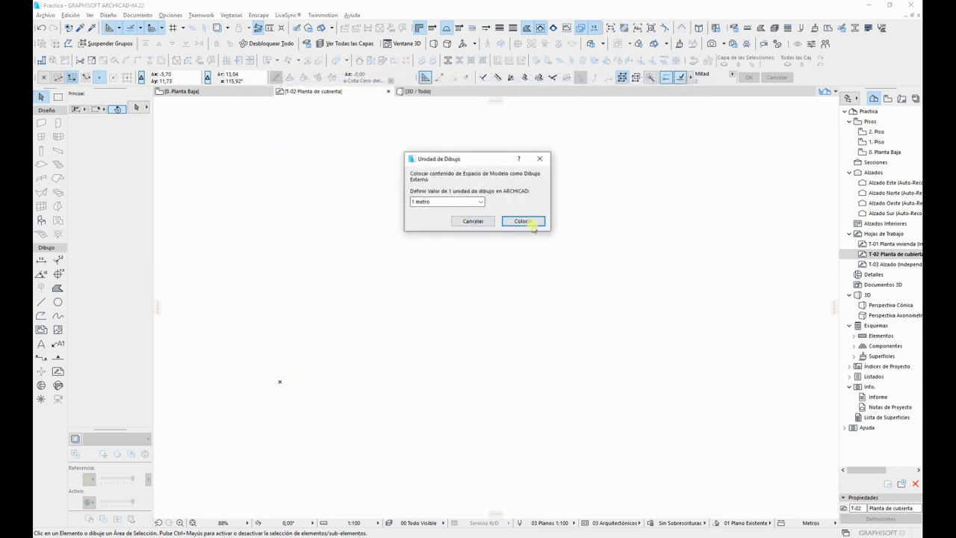
pyautogui.click(523, 221)
pyautogui.click(377, 258)
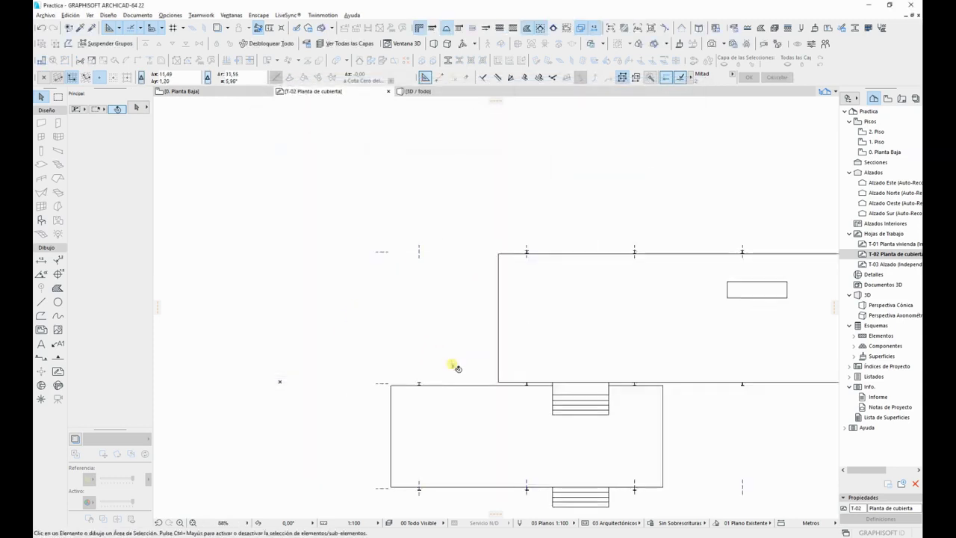
pyautogui.scroll(-1, 418, 294)
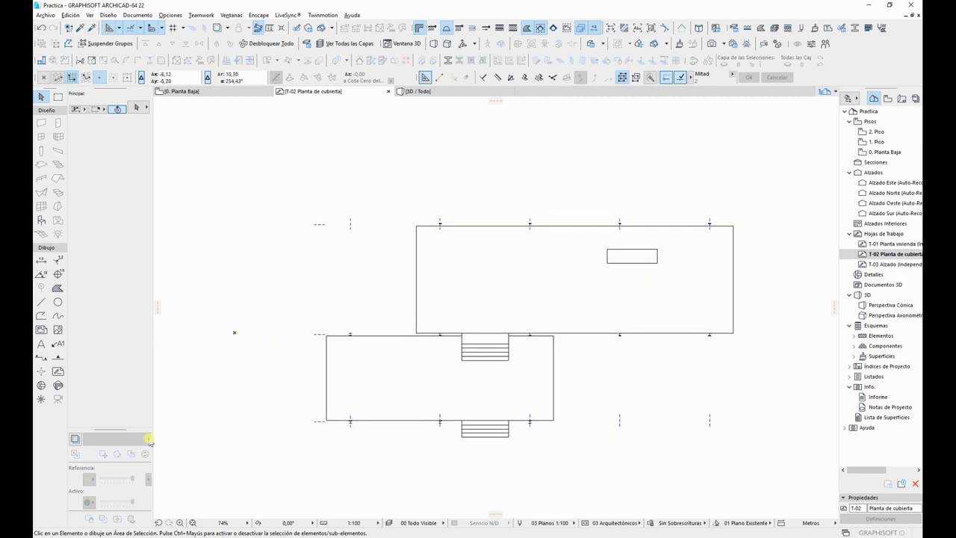
# Step: Enable the trace reference with a purple colour and reduced reference intensity, and show the T-01 Planta vivienda worksheet as the reference
pyautogui.click(74, 439)
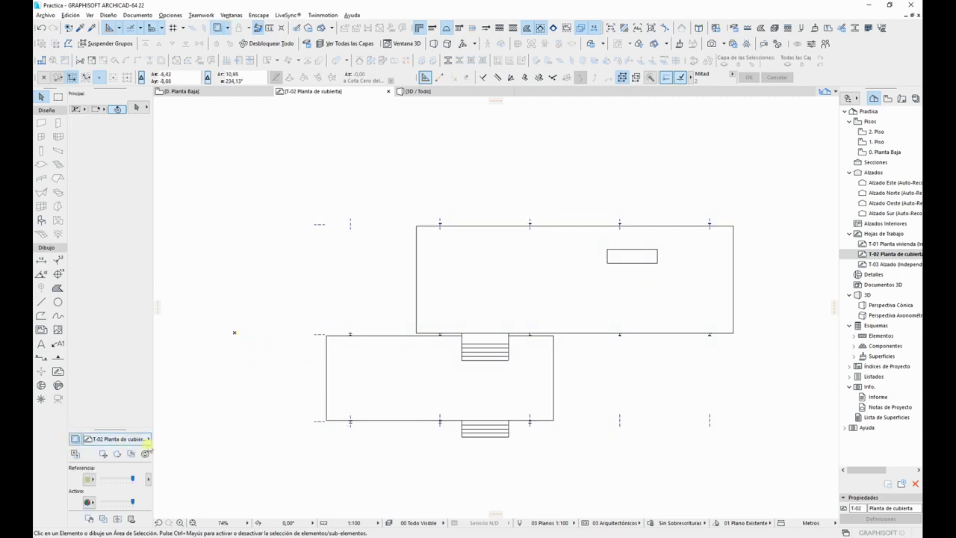
pyautogui.click(90, 481)
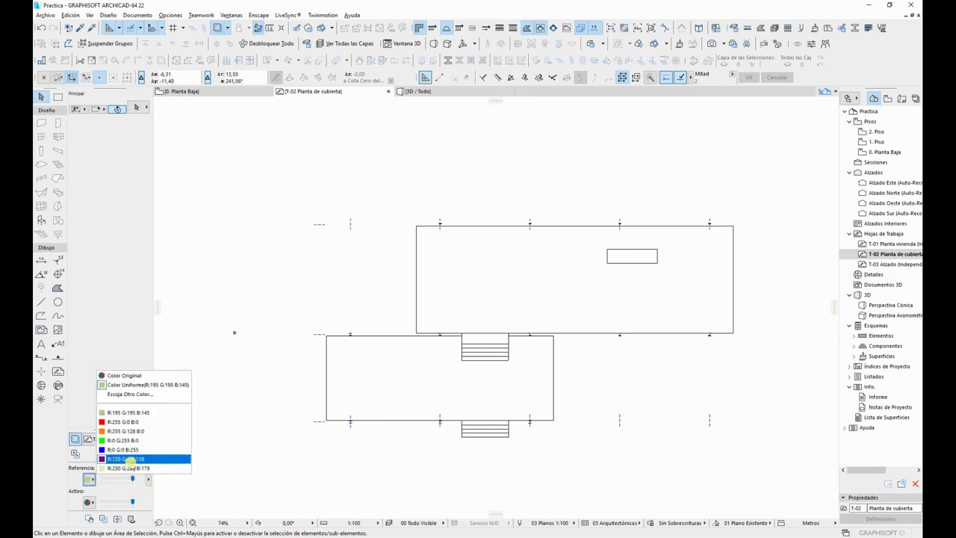
pyautogui.click(130, 459)
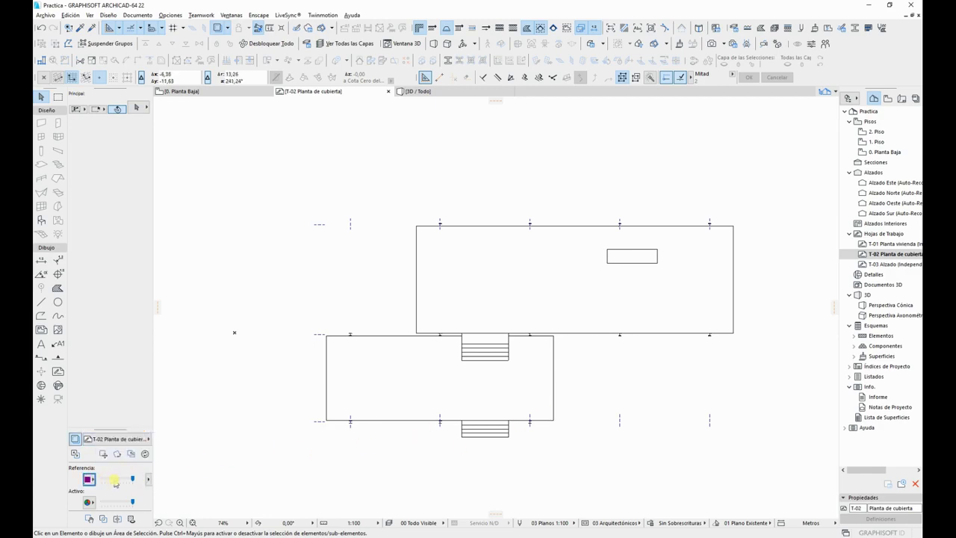
pyautogui.click(121, 479)
pyautogui.click(119, 479)
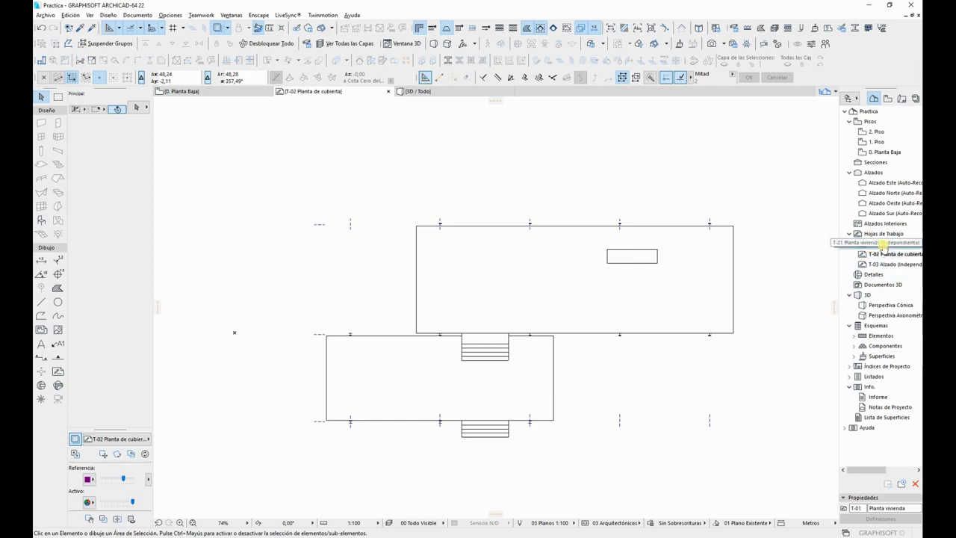
pyautogui.rightClick(884, 248)
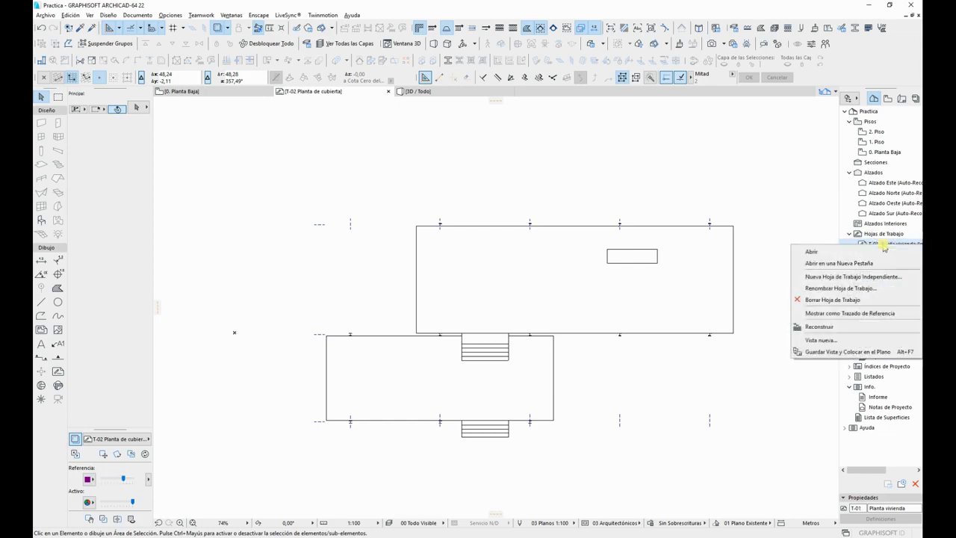
pyautogui.click(856, 314)
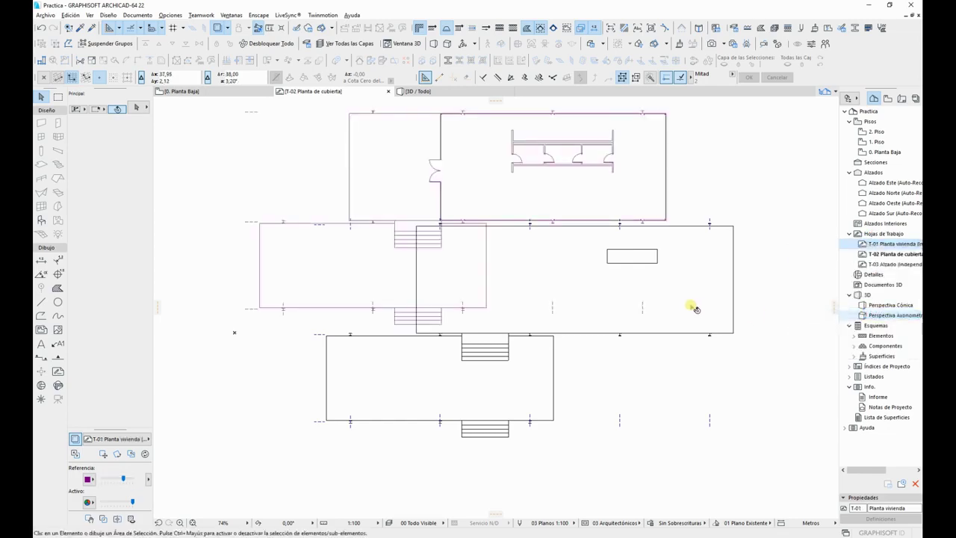
# Step: Move the roof plan drawing by its lower platform's lower-left corner onto the matching corner of the T-01 reference, and deselect it
pyautogui.click(380, 391)
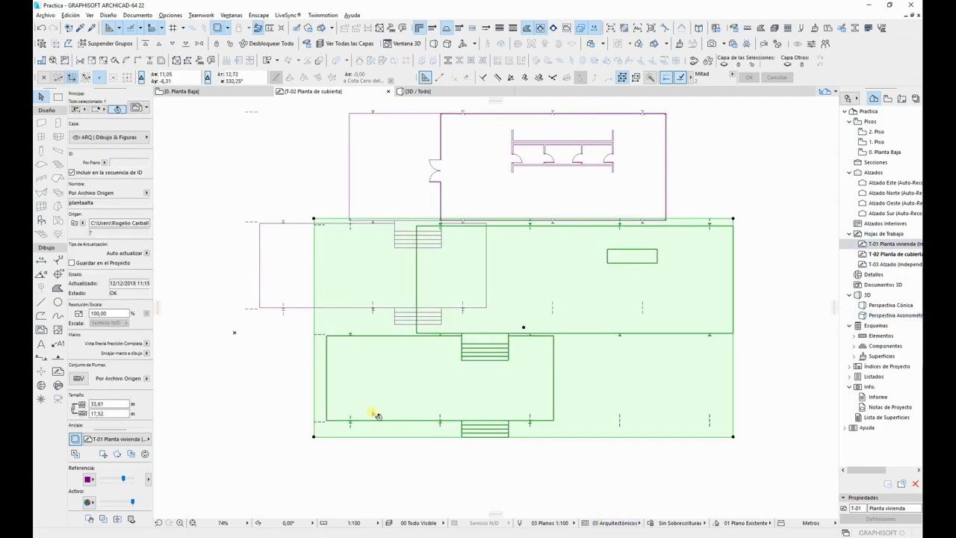
pyautogui.hotkey('ctrl', 'd')
pyautogui.click(327, 420)
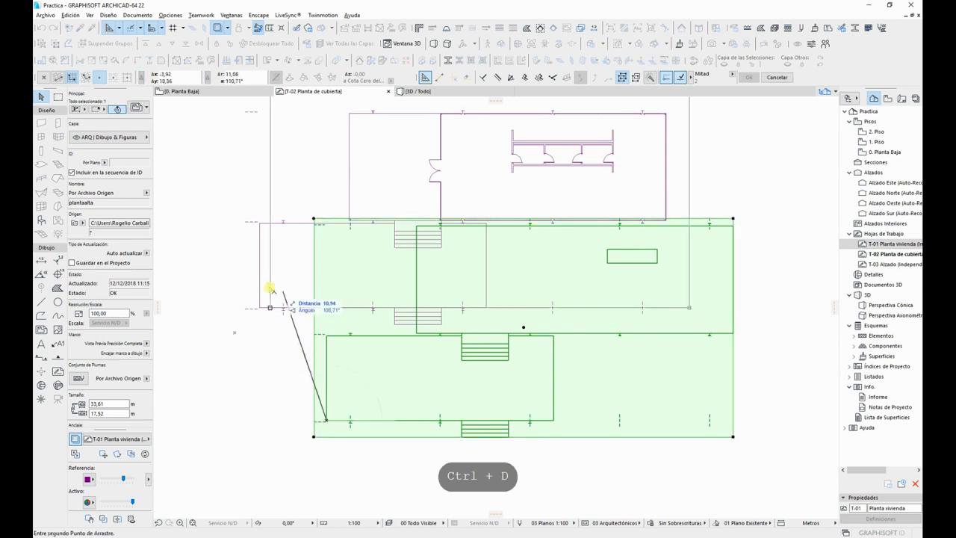
pyautogui.click(261, 308)
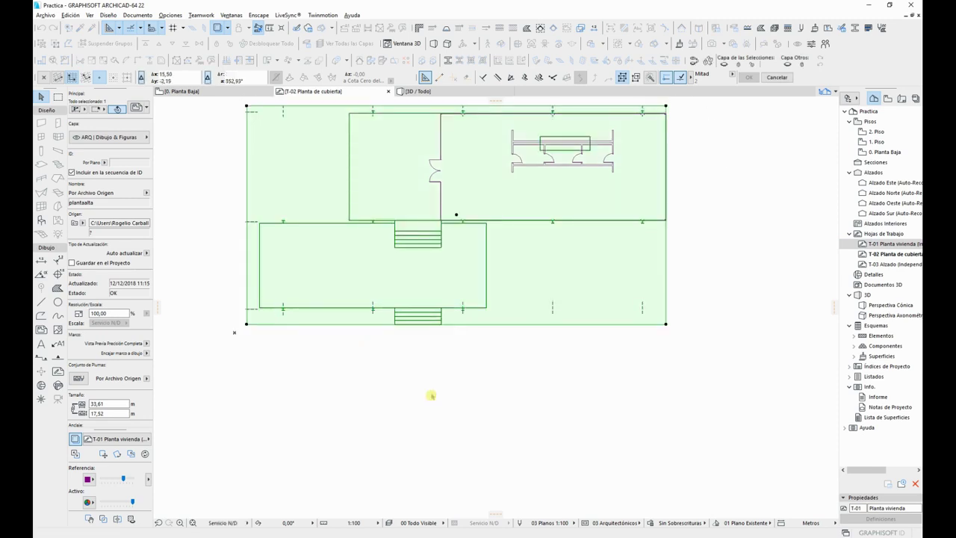
pyautogui.scroll(-2, 406, 448)
pyautogui.click(667, 342)
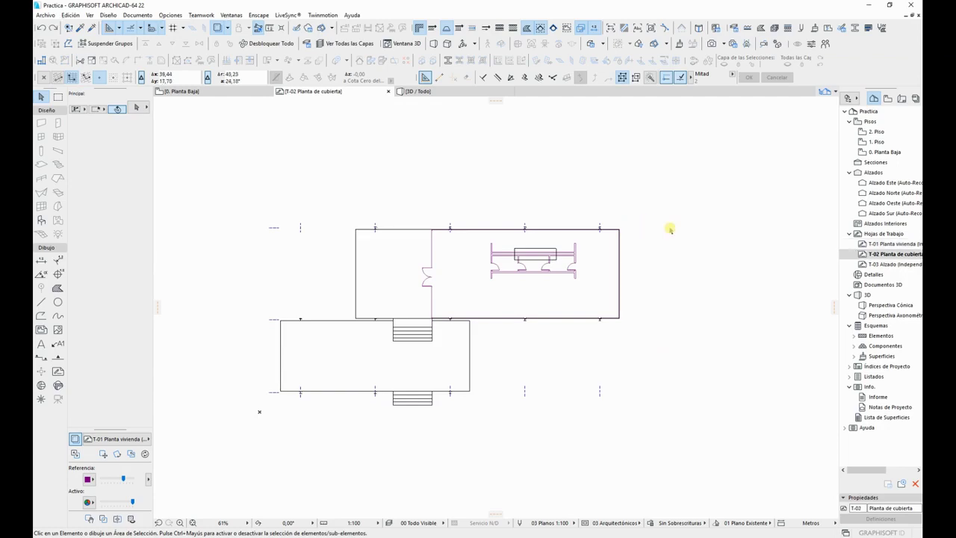
# Step: Open the T-03 Alzado worksheet and place alzadofrontal.dwg as an external drawing above the origin
pyautogui.doubleClick(878, 261)
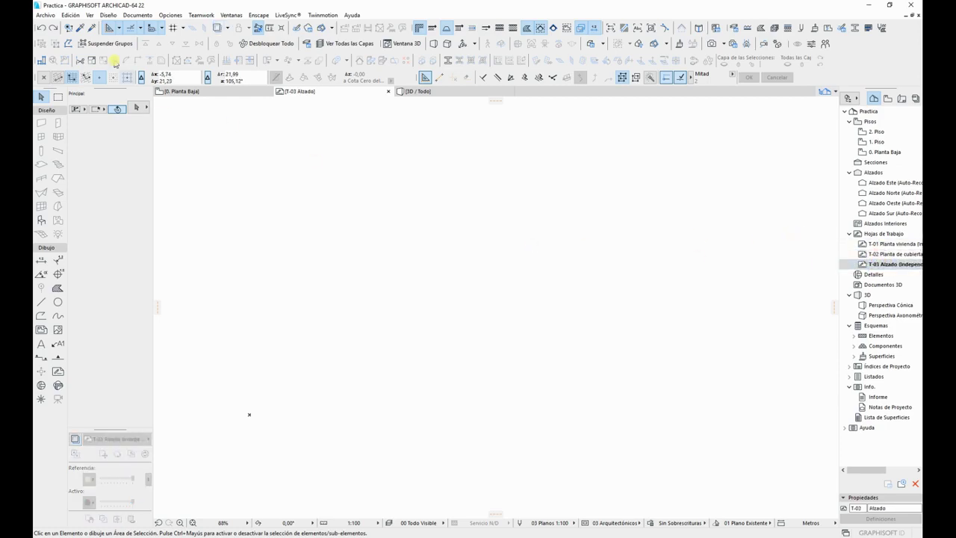
pyautogui.click(45, 15)
pyautogui.moveTo(96, 148)
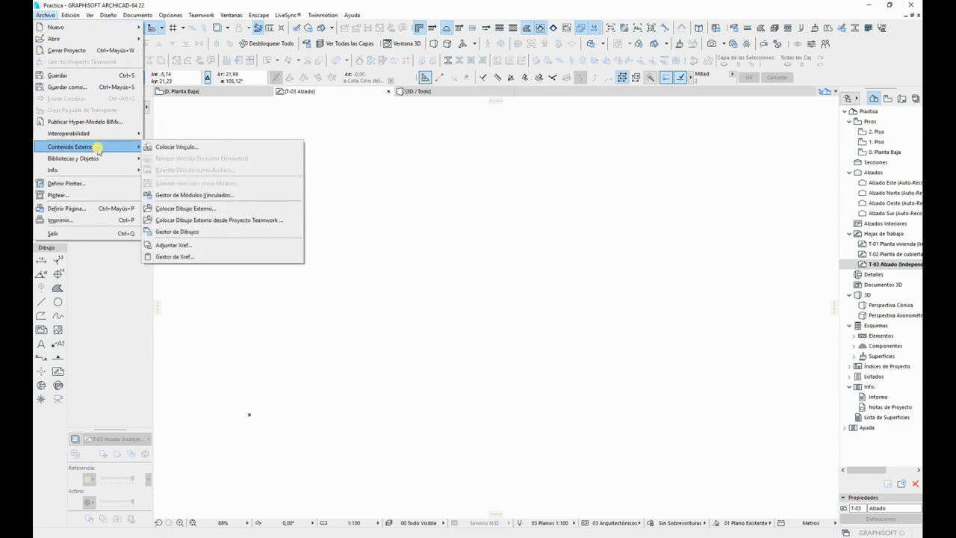
pyautogui.click(206, 209)
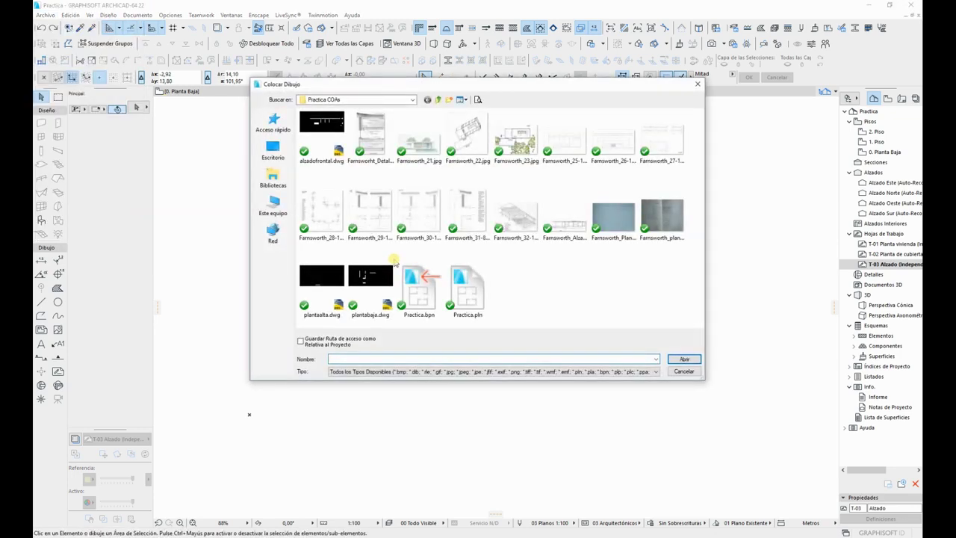
pyautogui.click(684, 360)
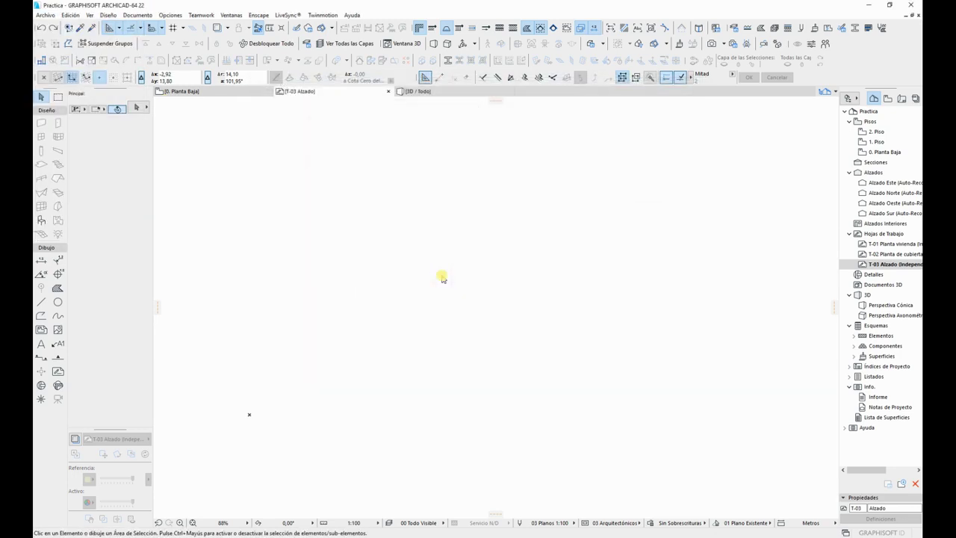
pyautogui.click(523, 222)
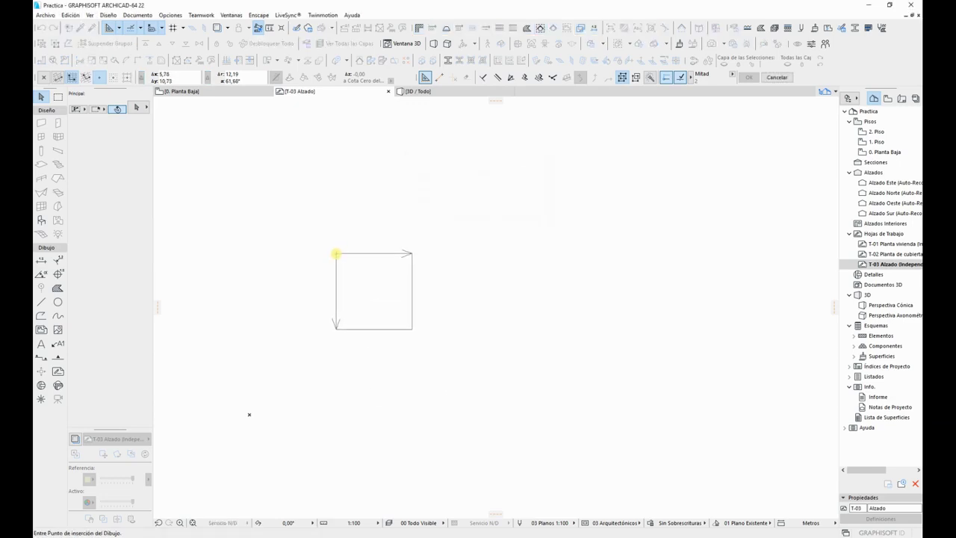
pyautogui.click(337, 254)
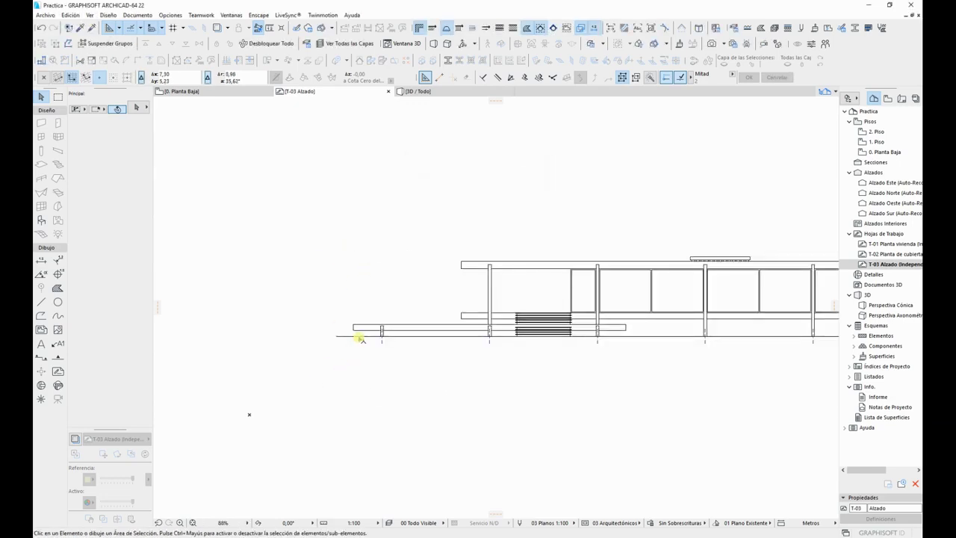
# Step: Move the alzadofrontal drawing straight down so its ground line is level with the project origin
pyautogui.click(362, 336)
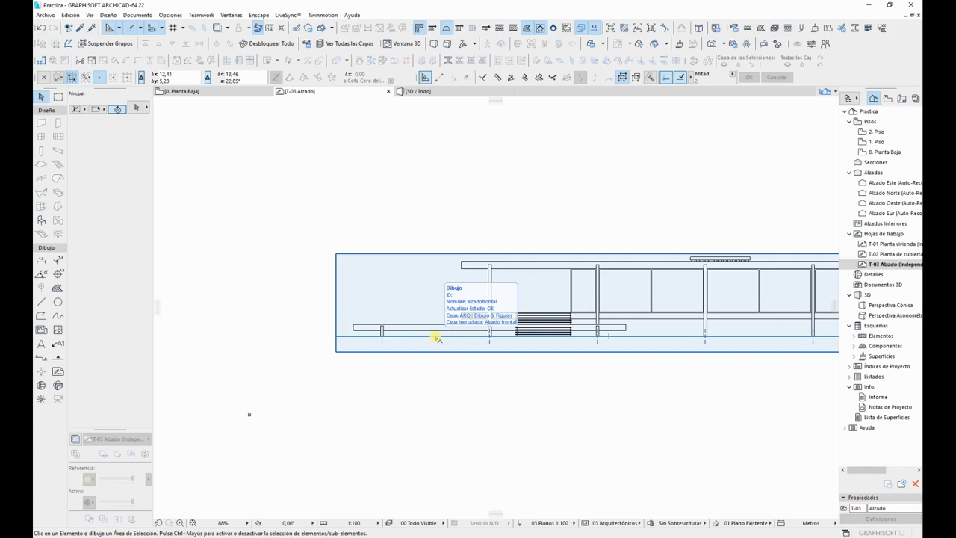
pyautogui.click(349, 208)
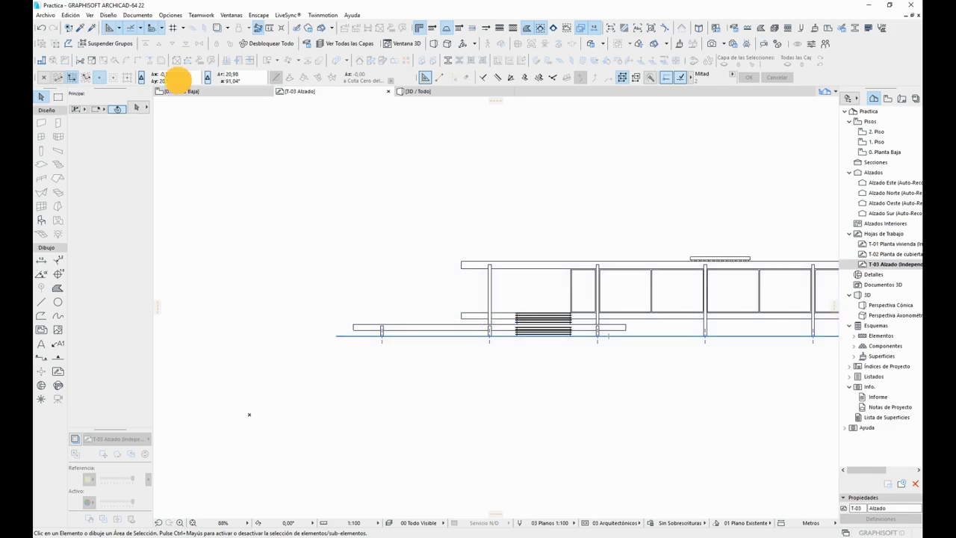
pyautogui.click(359, 322)
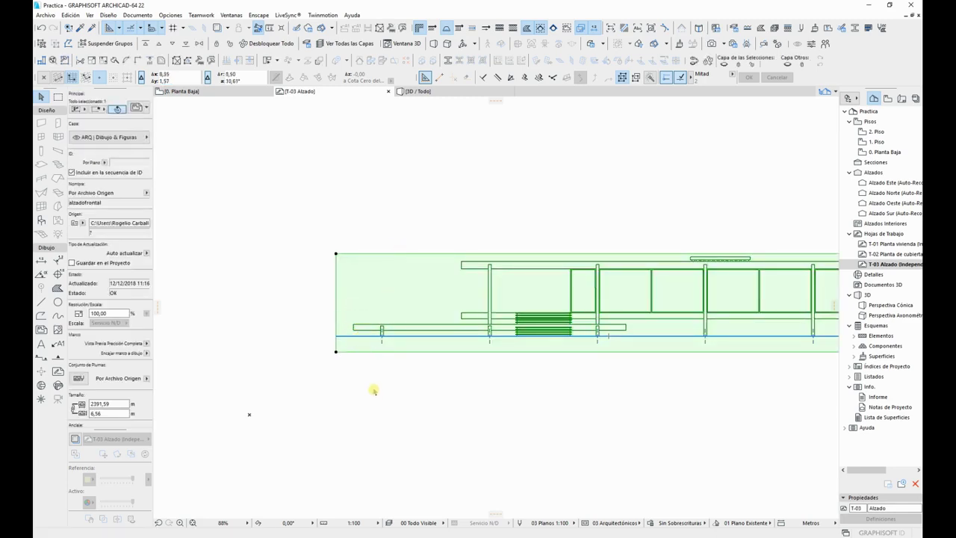
pyautogui.click(338, 340)
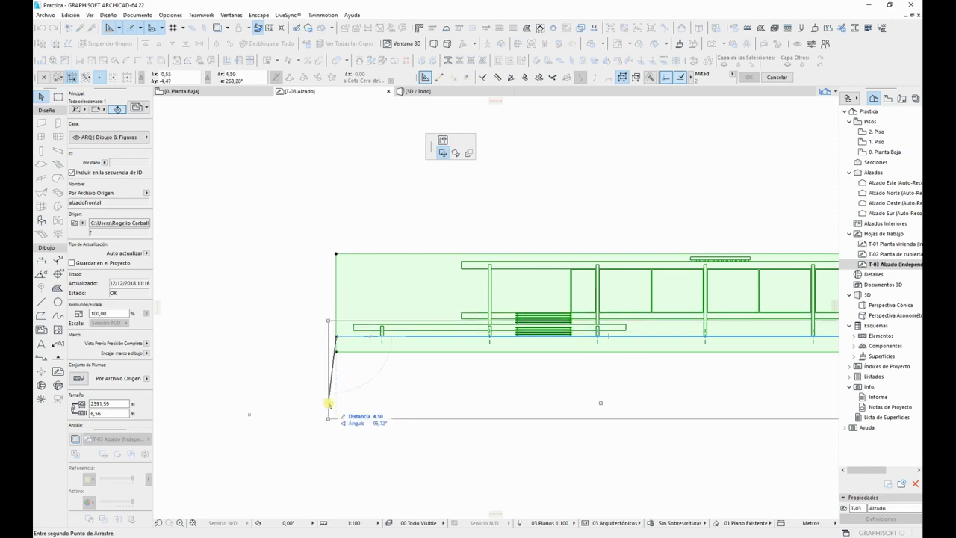
pyautogui.press('shift')
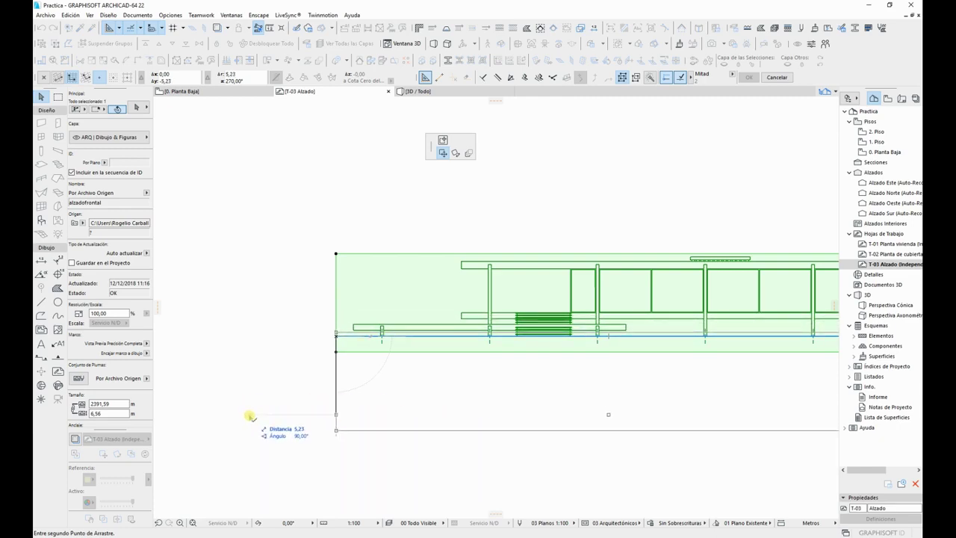
pyautogui.keyDown('shift'); pyautogui.click(249, 416); pyautogui.keyUp('shift')
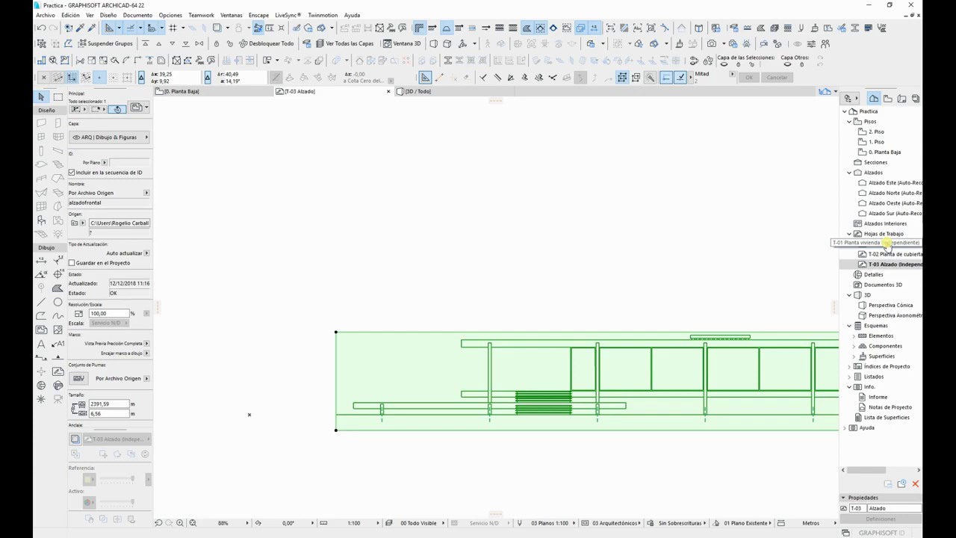
# Step: Show the T-01 Planta vivienda worksheet as the trace reference, in purple and with slightly reduced reference intensity
pyautogui.rightClick(884, 244)
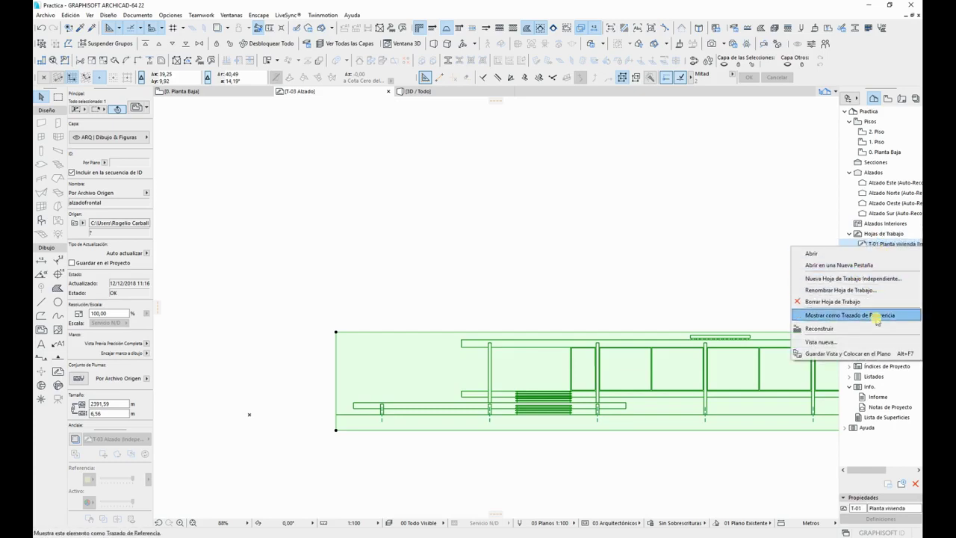
pyautogui.click(878, 316)
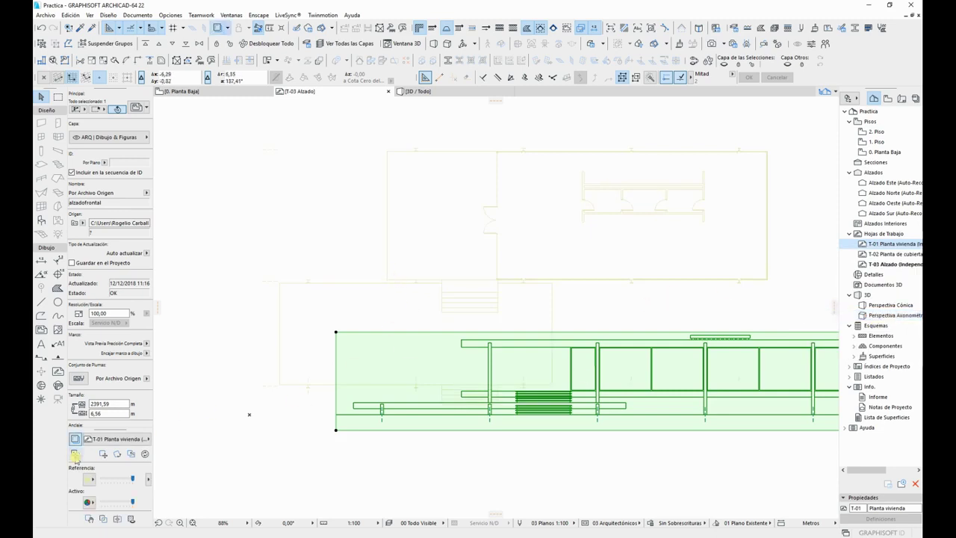
pyautogui.click(88, 479)
pyautogui.click(120, 469)
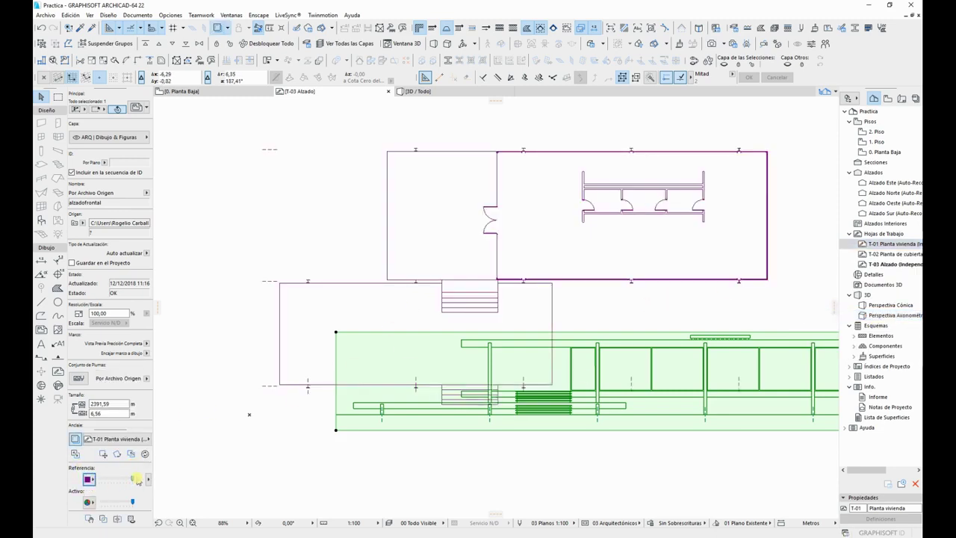
pyautogui.click(123, 478)
pyautogui.click(116, 480)
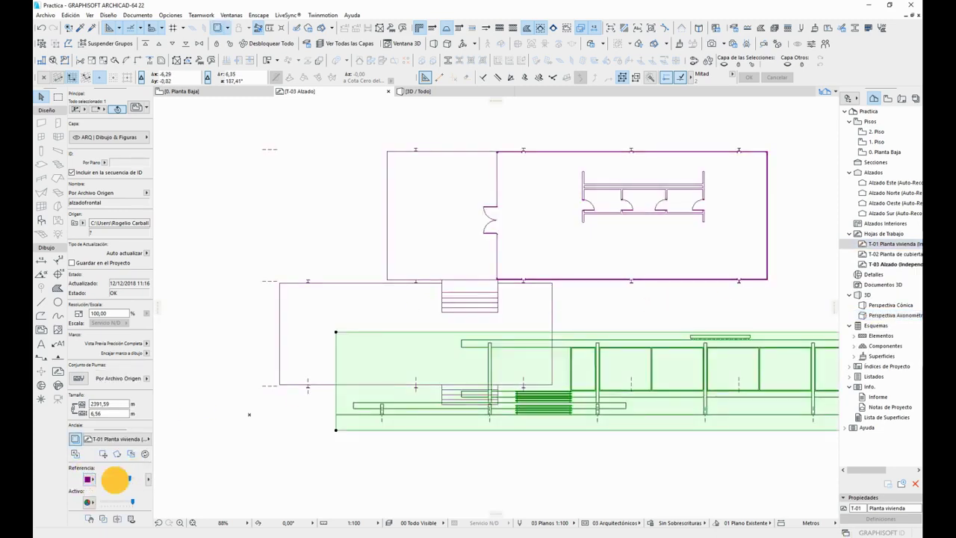
# Step: Move the elevation drawing horizontally until its lower platform's left end lines up with the T-01 platform's left edge, and deselect it
pyautogui.click(352, 404)
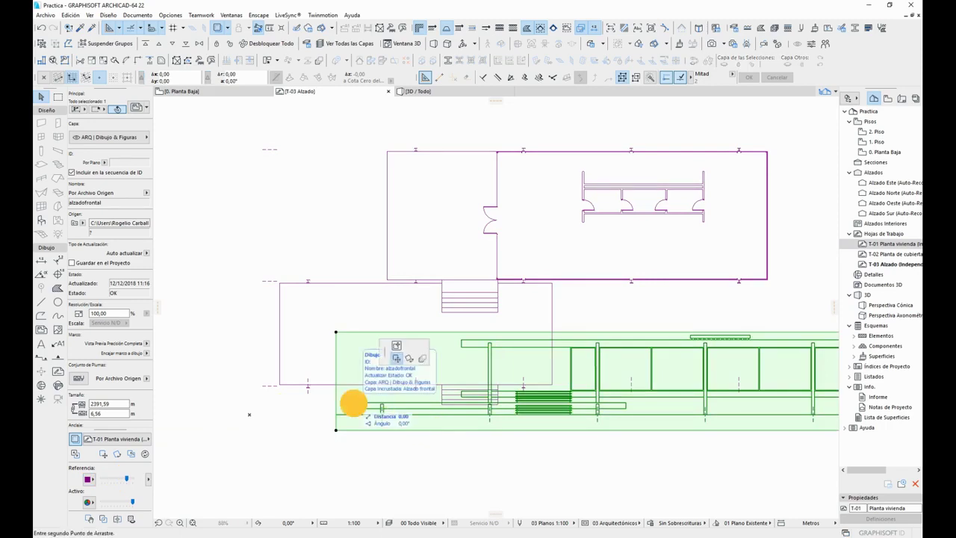
pyautogui.keyDown('shift'); pyautogui.click(271, 378); pyautogui.keyUp('shift')
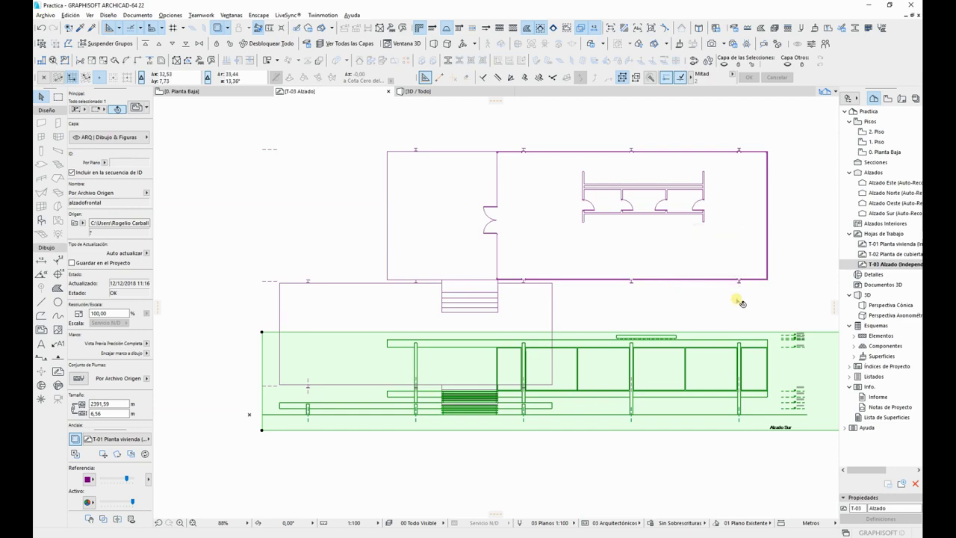
pyautogui.press('Escape')
# Step: Examine the elevation's level marks beside the Alzado Sur title and its alignment with the origin and the plan reference
pyautogui.scroll(6, 773, 363)
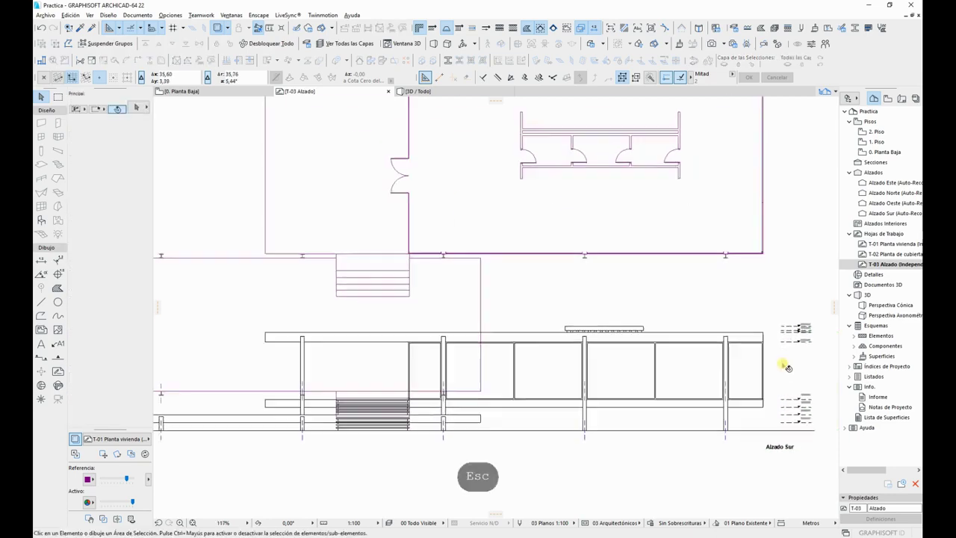
pyautogui.scroll(1, 553, 249)
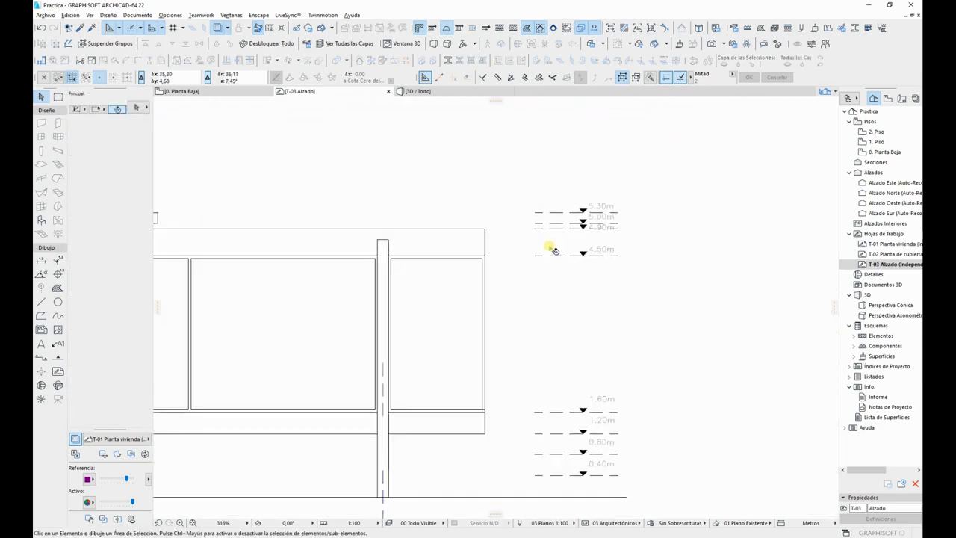
pyautogui.scroll(1, 557, 306)
pyautogui.moveTo(557, 306); pyautogui.dragTo(599, 265, button='middle')
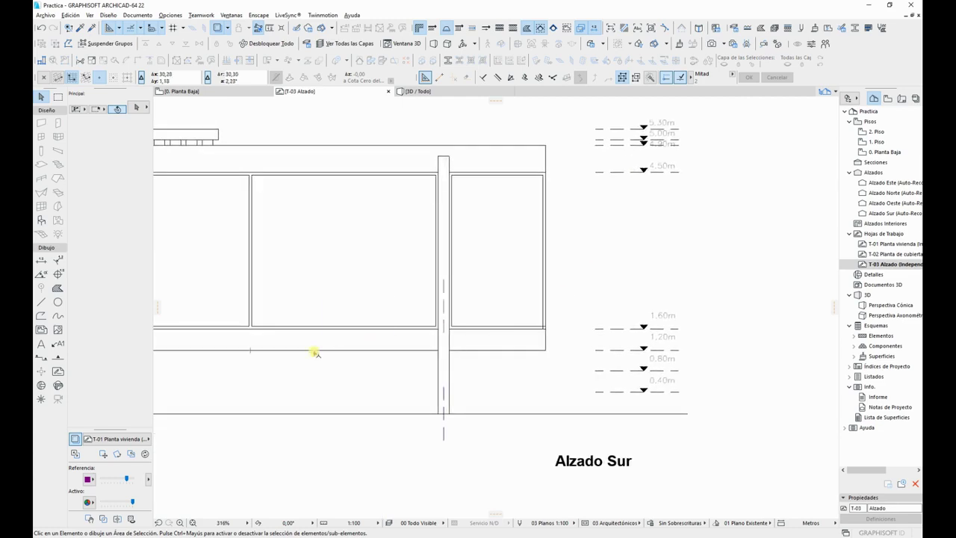
pyautogui.scroll(-4, 315, 352)
pyautogui.moveTo(225, 350); pyautogui.dragTo(536, 329, button='middle')
pyautogui.moveTo(327, 327); pyautogui.dragTo(545, 332, button='middle')
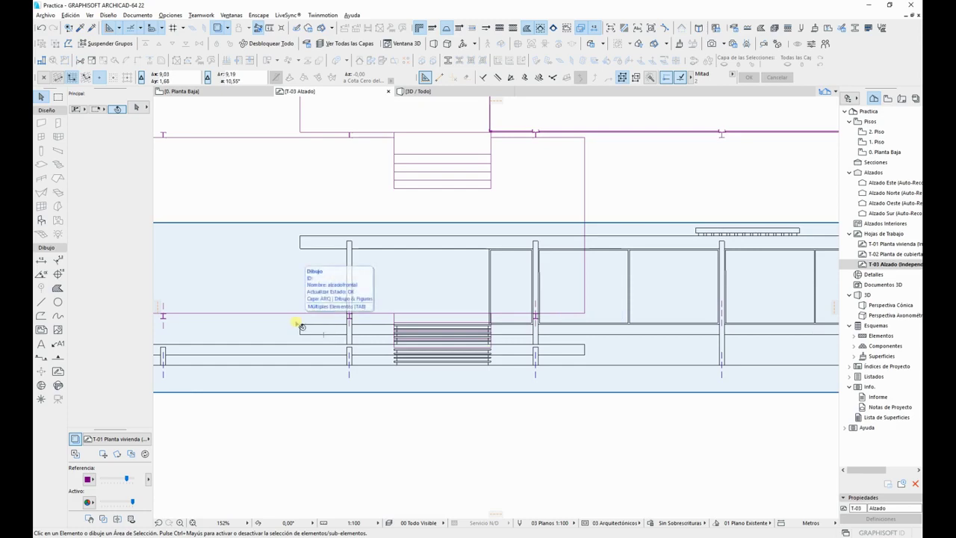
pyautogui.moveTo(306, 335); pyautogui.dragTo(487, 345, button='middle')
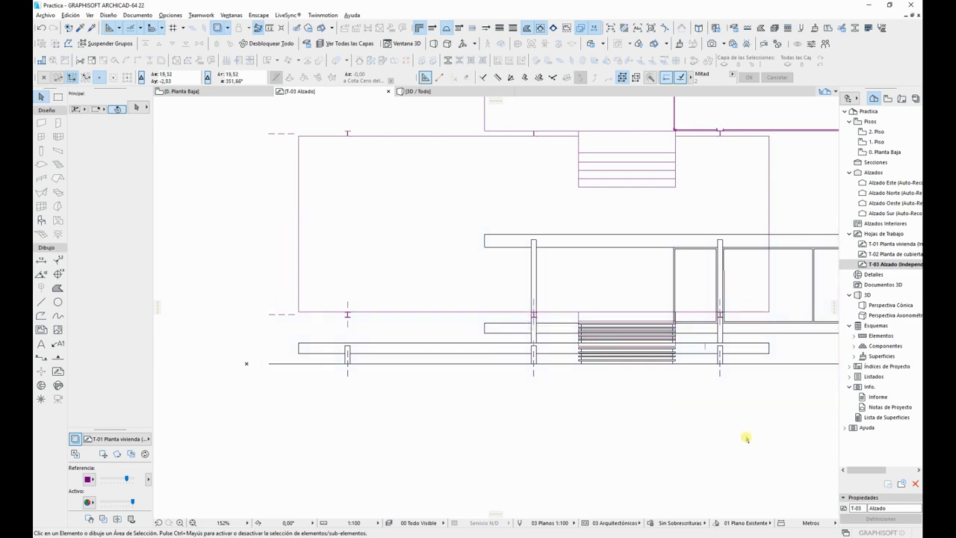
pyautogui.moveTo(748, 436); pyautogui.dragTo(410, 390, button='middle')
pyautogui.scroll(-2, 721, 418)
pyautogui.moveTo(685, 399); pyautogui.dragTo(523, 416, button='middle')
pyautogui.scroll(5, 572, 370)
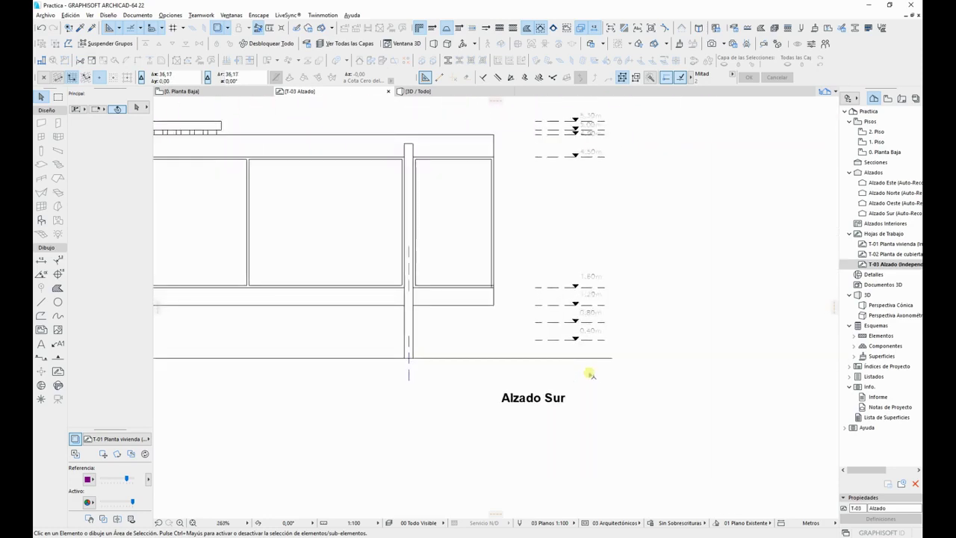
pyautogui.scroll(1, 594, 377)
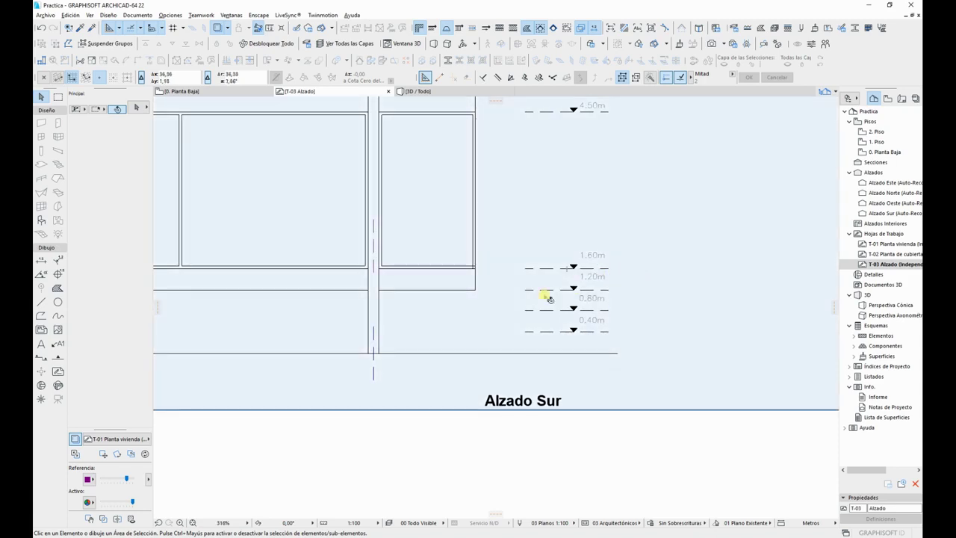
pyautogui.scroll(-5, 516, 300)
pyautogui.moveTo(402, 348)
pyautogui.mouseDown(button='middle')
pyautogui.moveTo(695, 348)
pyautogui.moveTo(414, 367)
pyautogui.mouseUp(button='middle')
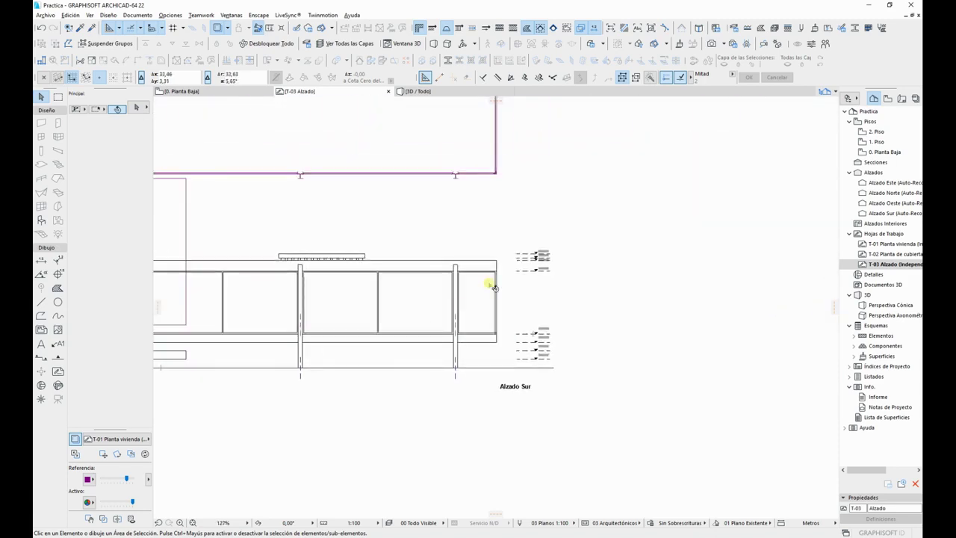
pyautogui.scroll(8, 538, 258)
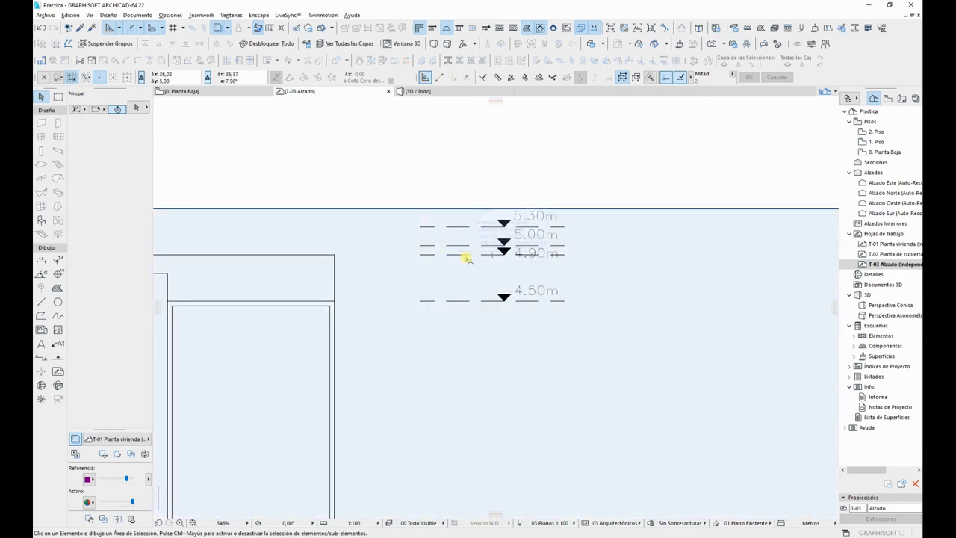
pyautogui.scroll(-8, 617, 274)
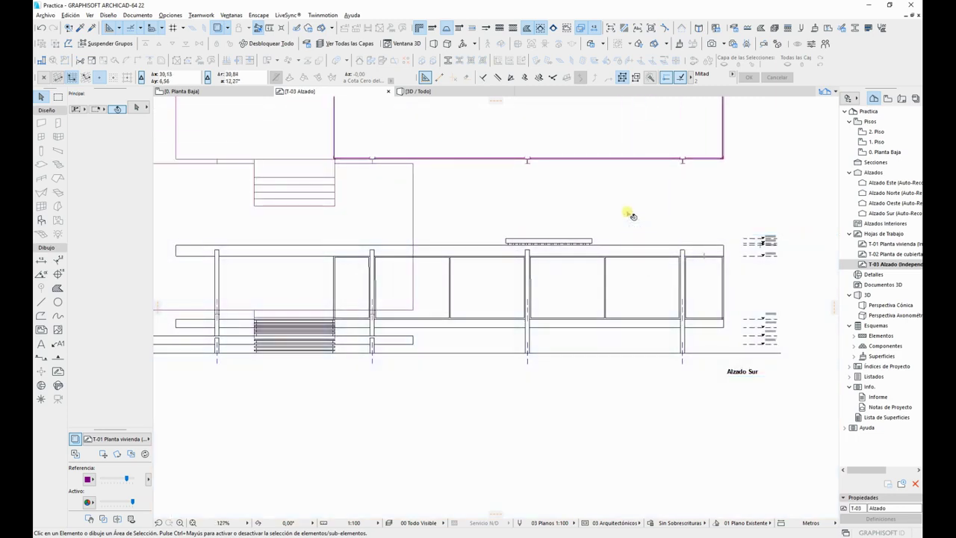
pyautogui.scroll(-1, 629, 214)
pyautogui.moveTo(629, 213); pyautogui.dragTo(694, 291, button='middle')
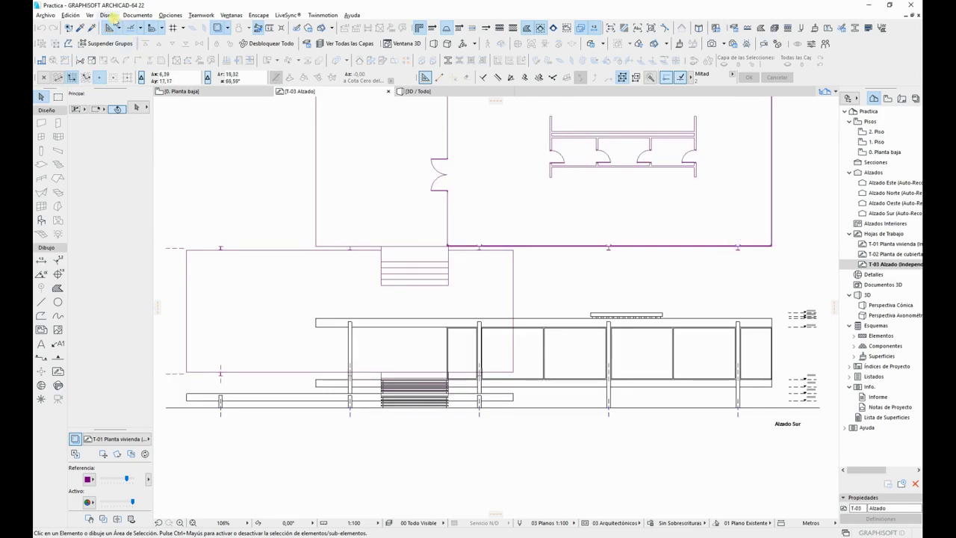
# Step: Open the story settings and rename story 0 as Planta suelo
pyautogui.click(109, 15)
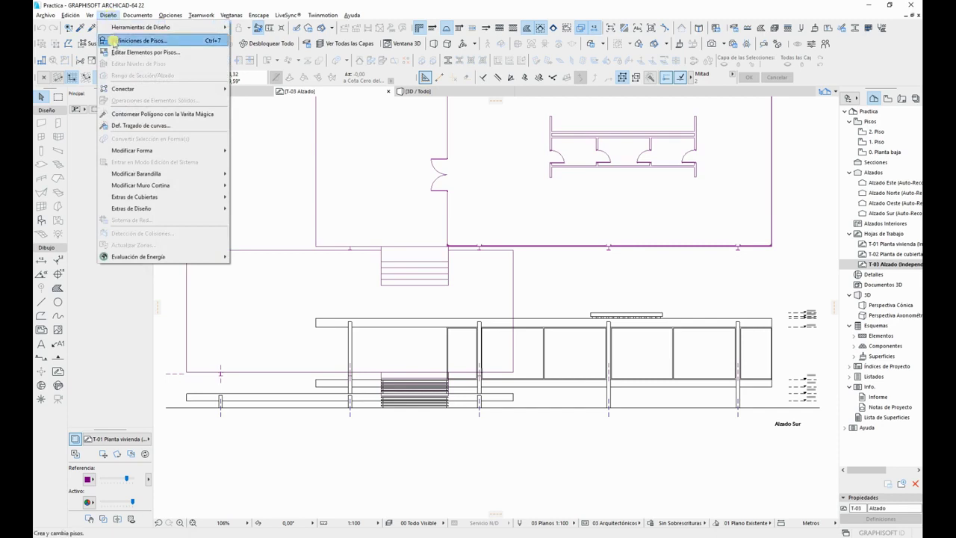
pyautogui.click(396, 8)
pyautogui.hotkey('ctrl', '7')
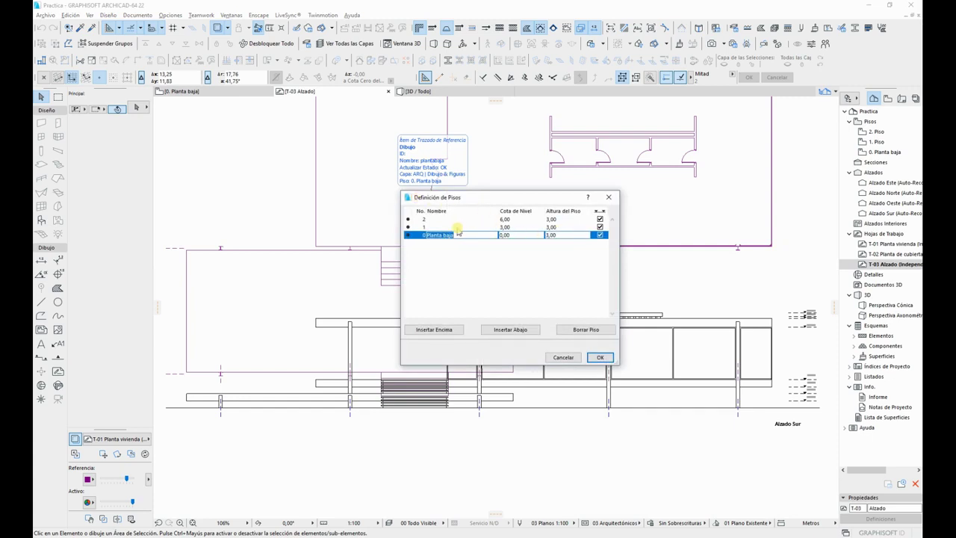
pyautogui.moveTo(465, 198); pyautogui.dragTo(515, 216)
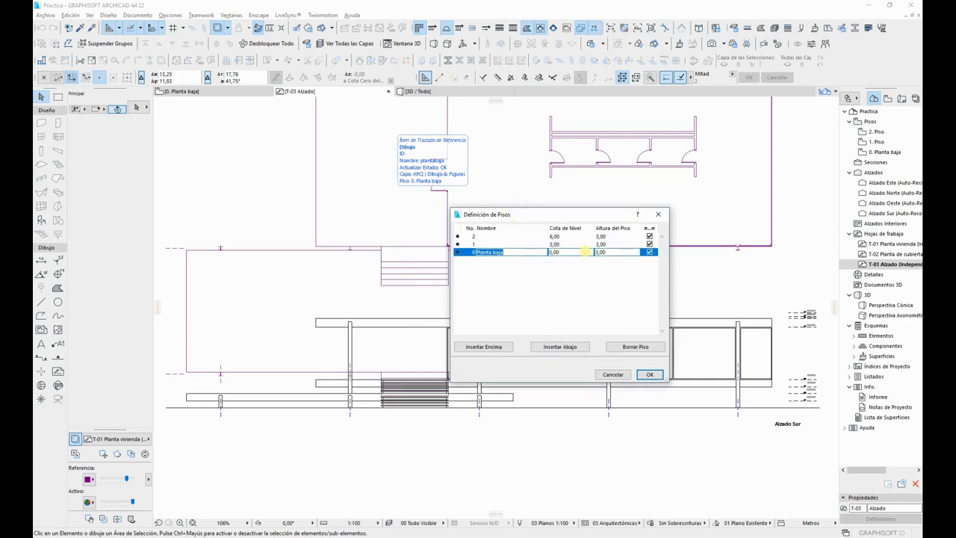
pyautogui.doubleClick(496, 253)
pyautogui.write('suelo')
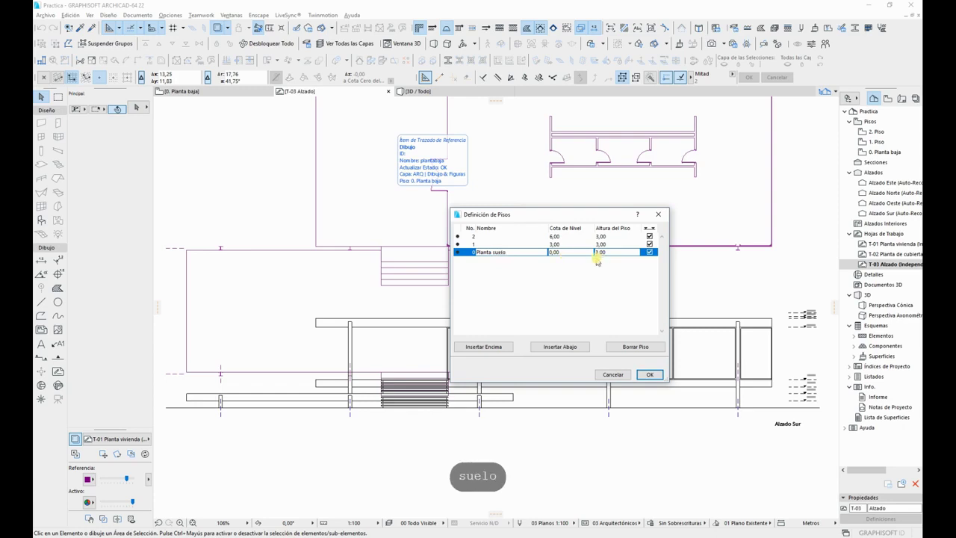
# Step: Name story 1 Planta vivienda and set its elevation level to 1,6
pyautogui.click(523, 246)
pyautogui.write('Planta vi')
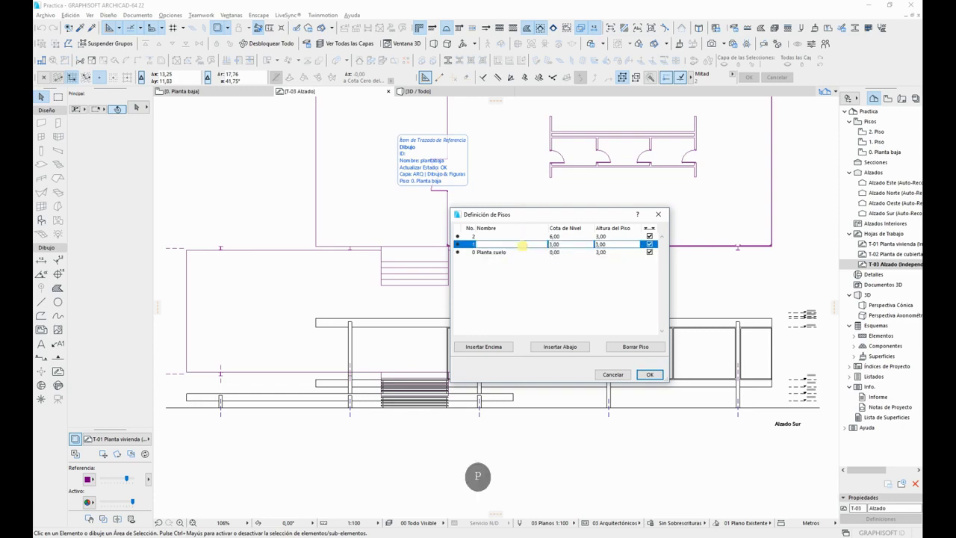
pyautogui.write('vienda')
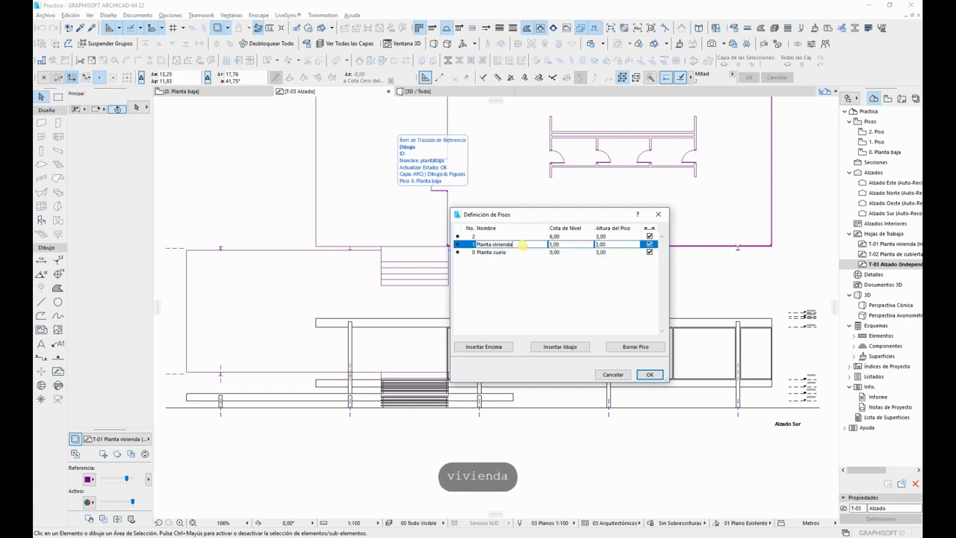
pyautogui.moveTo(563, 246); pyautogui.dragTo(474, 244)
pyautogui.write('1,6')
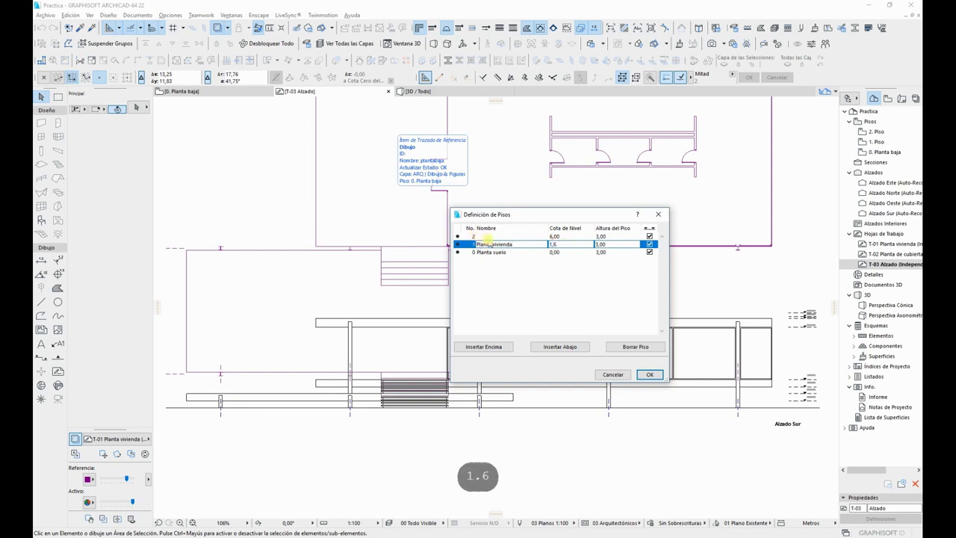
# Step: Name story 2 Planta de cubiertas, set its elevation level to 4,9, and apply the story settings
pyautogui.click(485, 237)
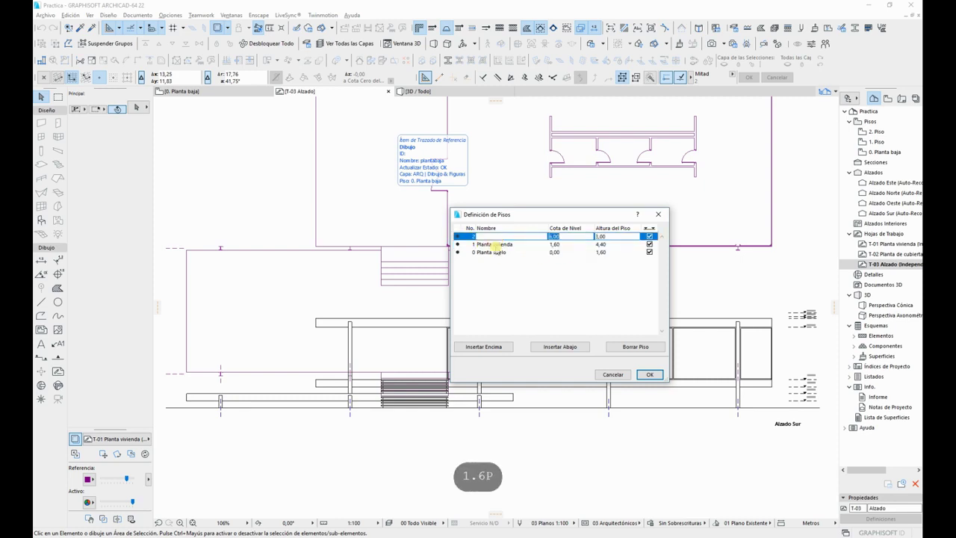
pyautogui.write('Planta de c')
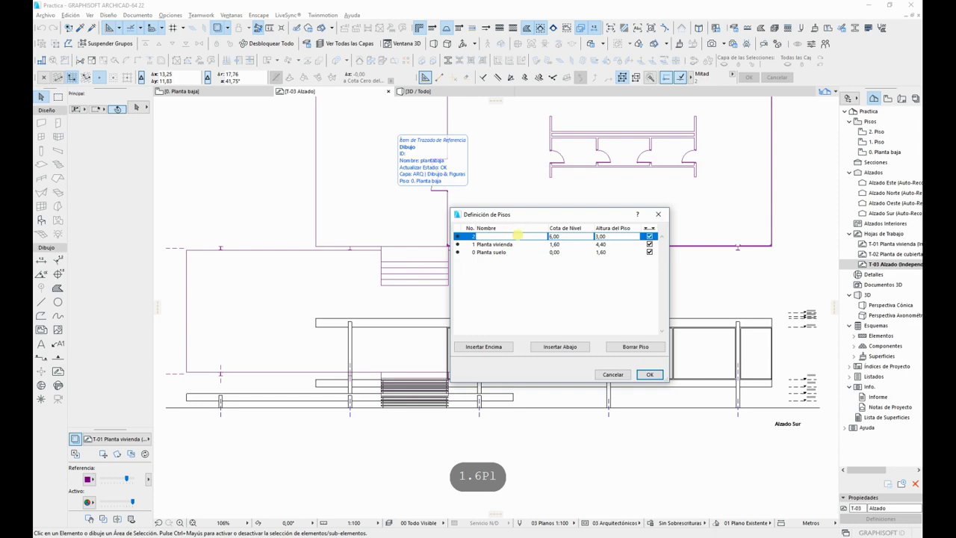
pyautogui.write('ubie')
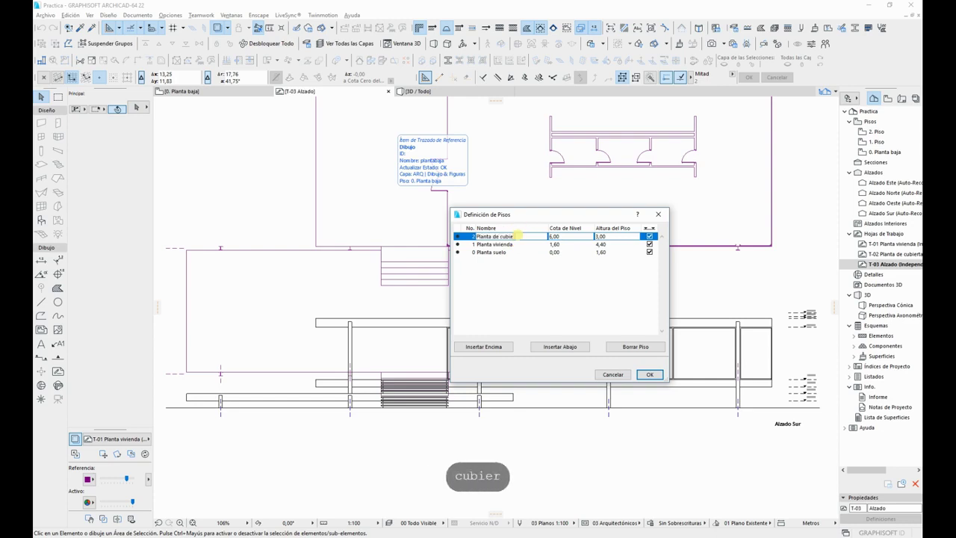
pyautogui.write('rtas')
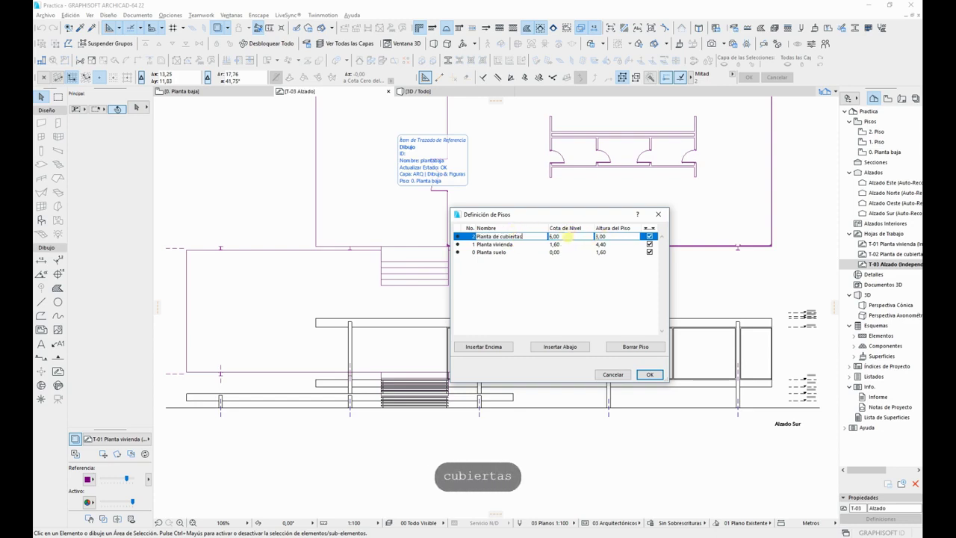
pyautogui.doubleClick(577, 236)
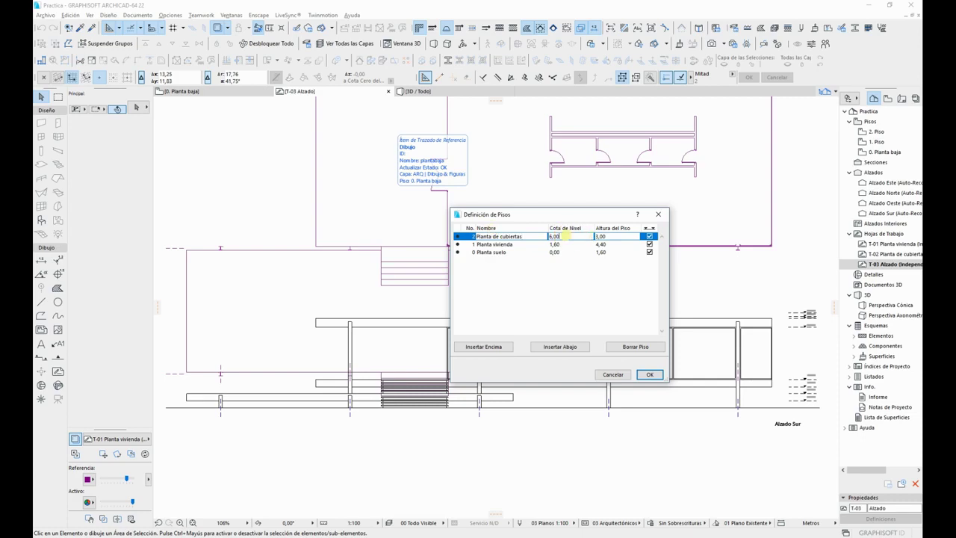
pyautogui.write('4,9')
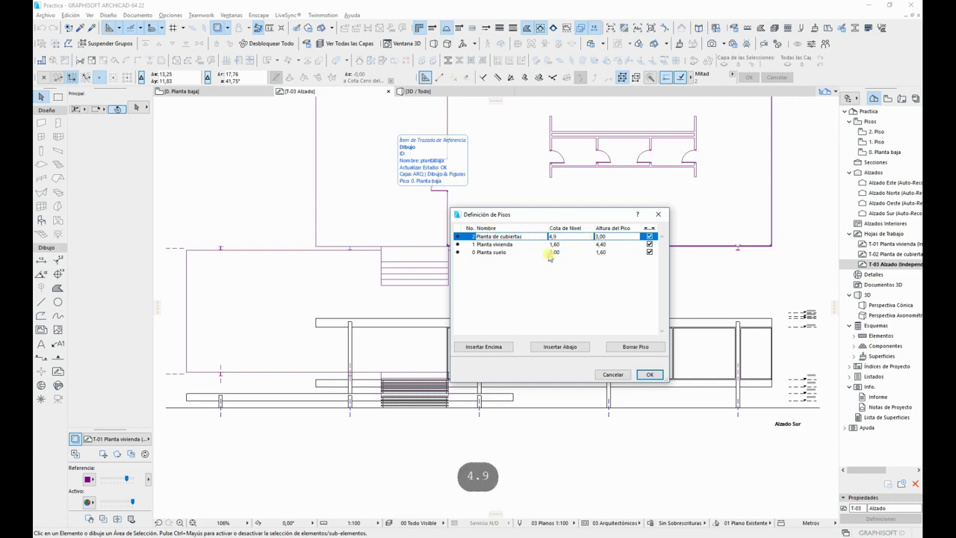
pyautogui.click(488, 252)
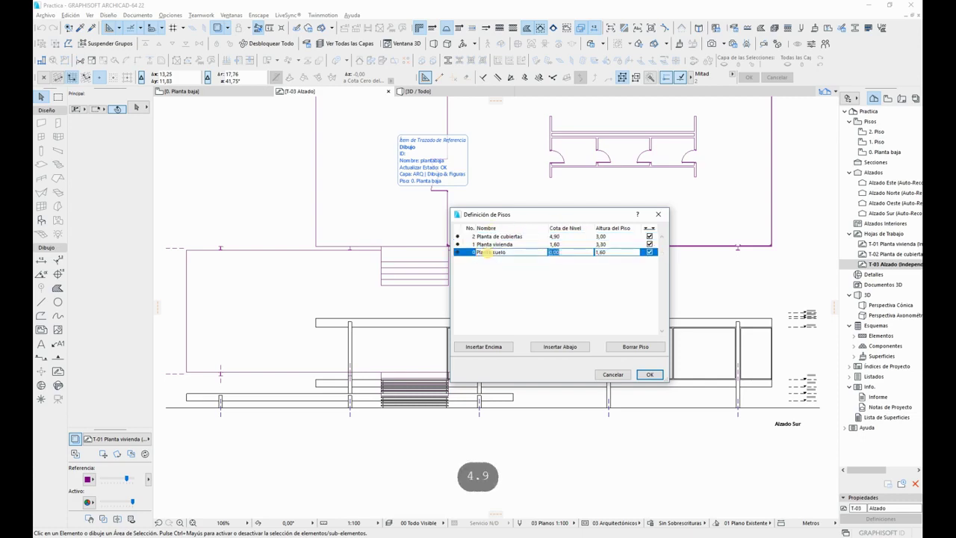
pyautogui.click(651, 373)
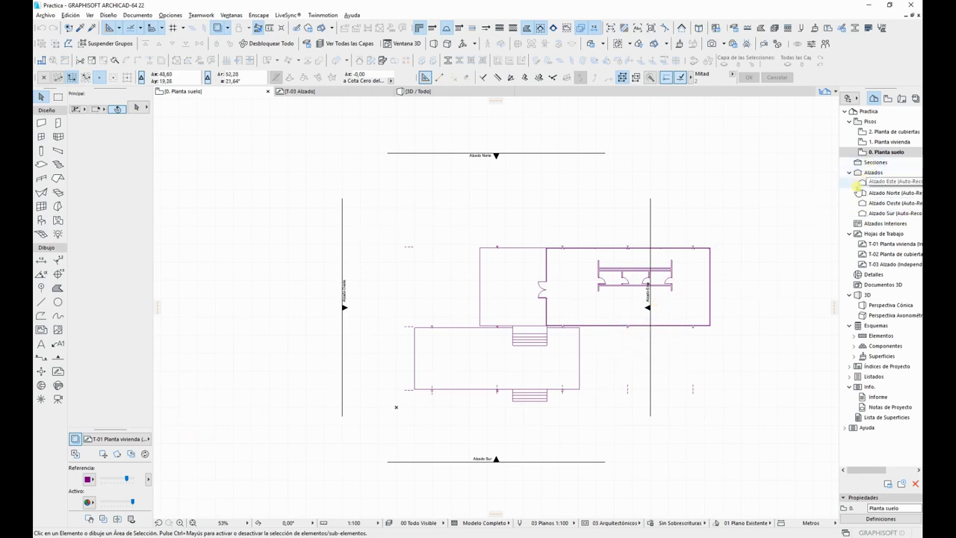
pyautogui.rightClick(881, 245)
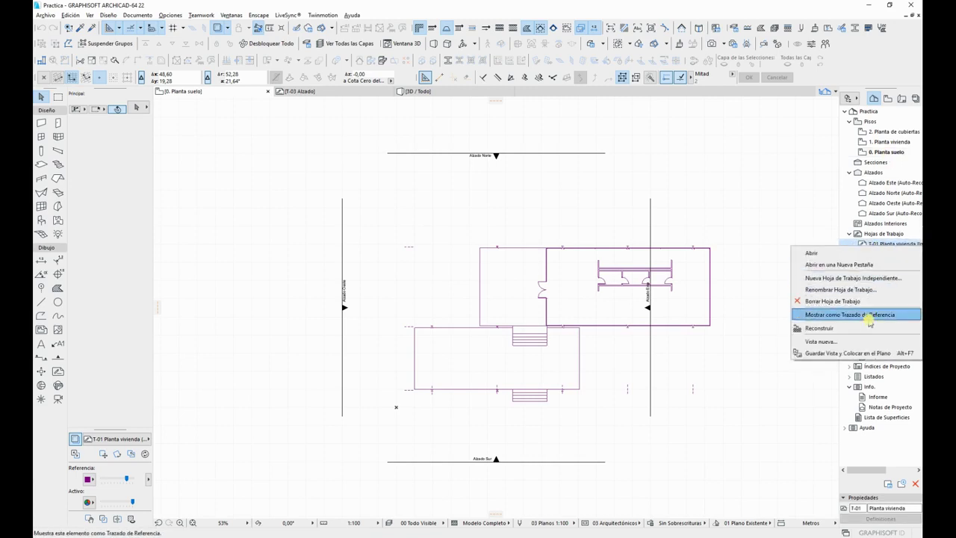
pyautogui.click(759, 210)
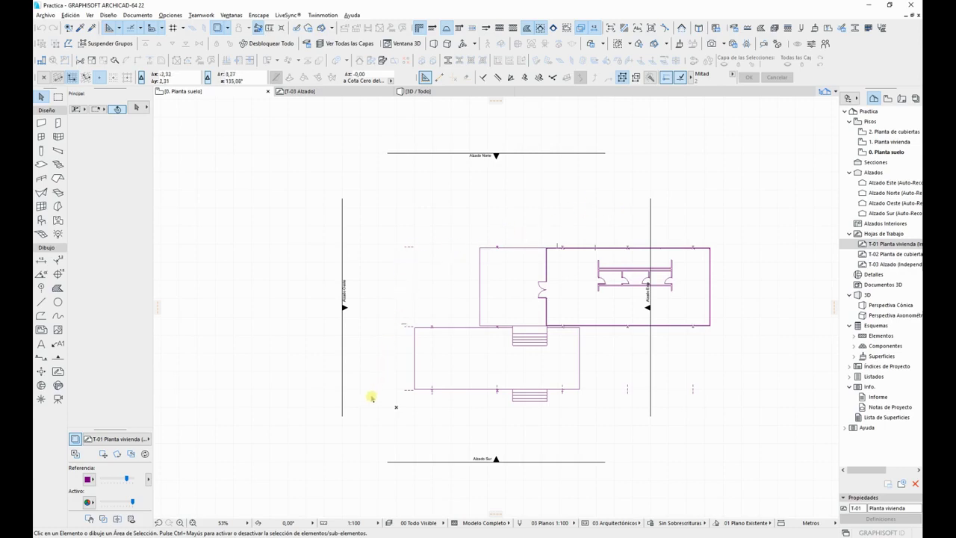
pyautogui.click(651, 387)
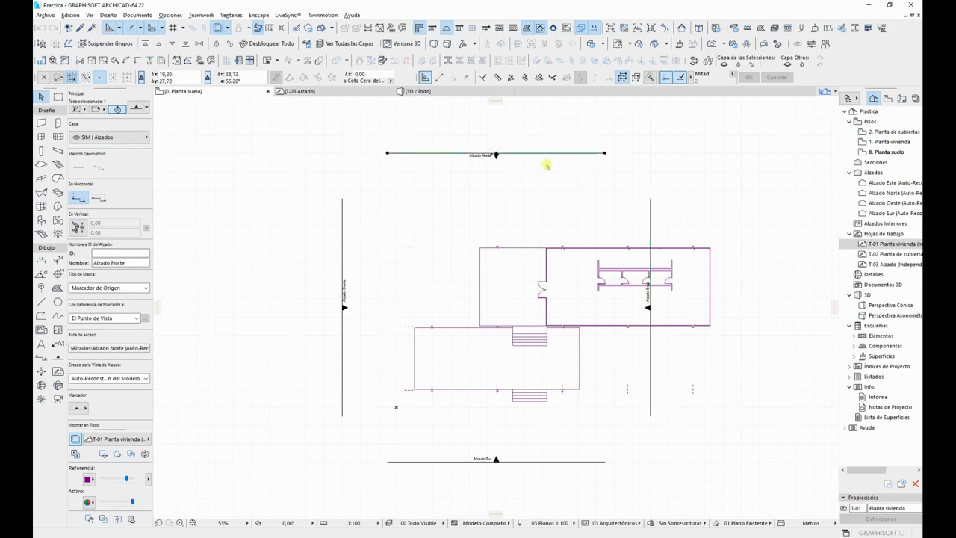
pyautogui.click(342, 238)
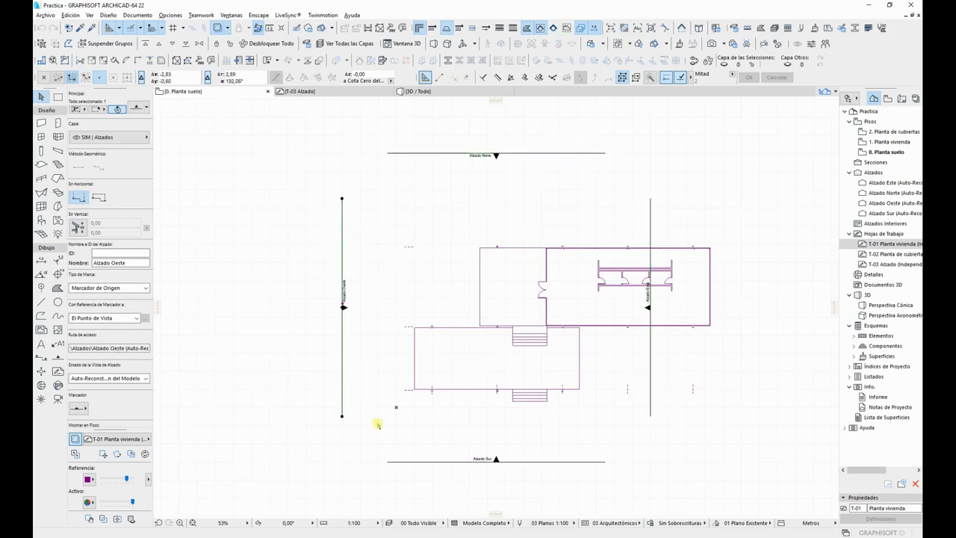
# Step: Move the Alzado Este elevation line eastward so it lies clear of the house plan
pyautogui.click(651, 224)
pyautogui.moveTo(650, 223); pyautogui.dragTo(767, 224)
pyautogui.keyDown('shift'); pyautogui.click(767, 225); pyautogui.keyUp('shift')
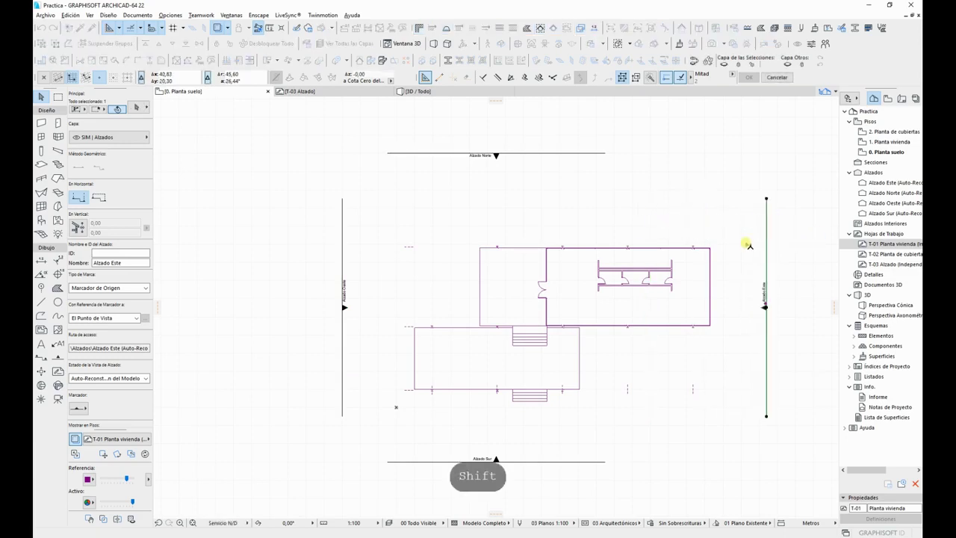
# Step: Stretch the east end of the Alzado Norte line to a length of about 38,76 and extend Alzado Sur to match
pyautogui.click(581, 155)
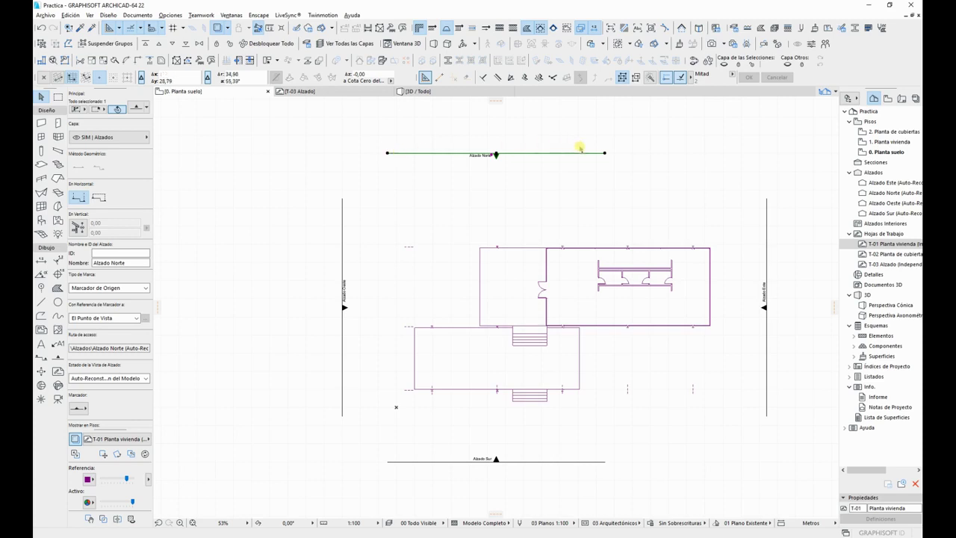
pyautogui.click(607, 155)
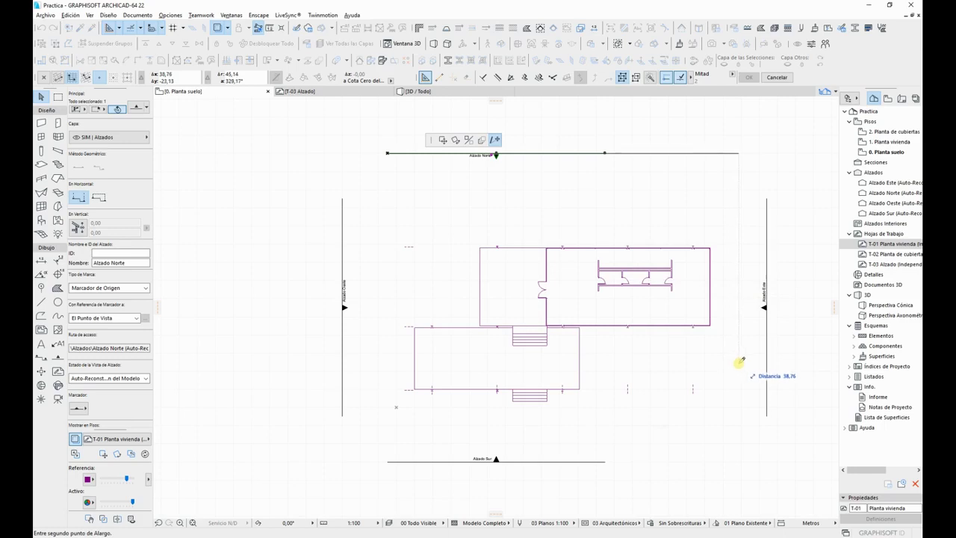
pyautogui.click(737, 365)
pyautogui.click(603, 462)
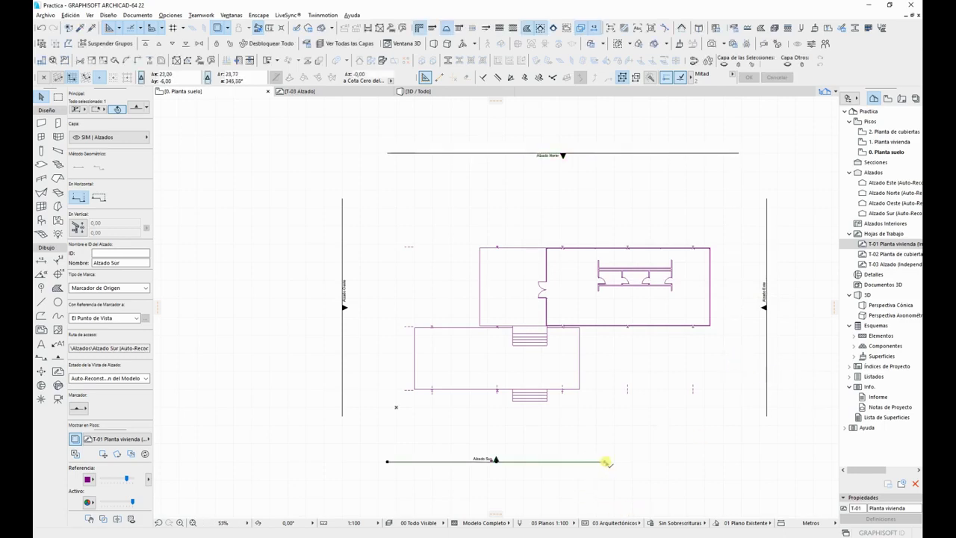
pyautogui.click(604, 462)
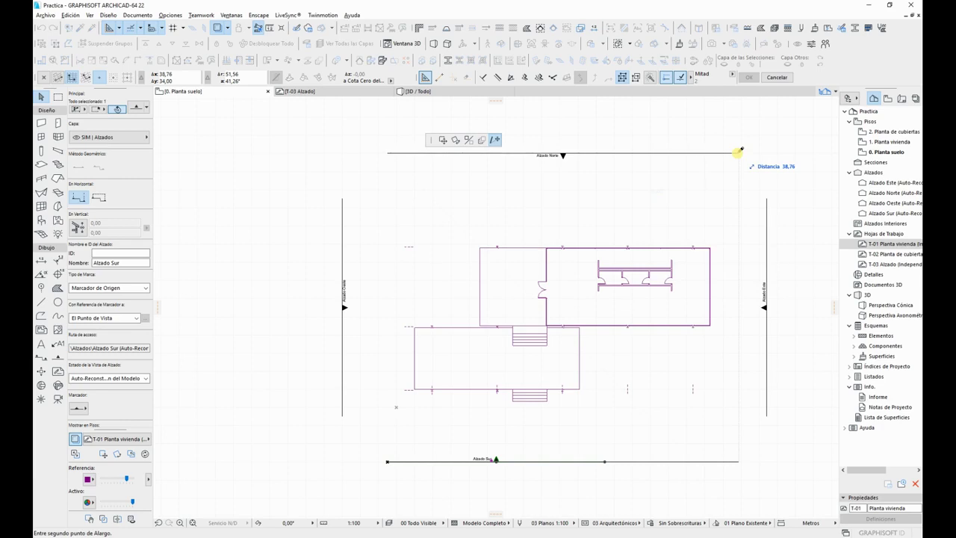
pyautogui.click(738, 151)
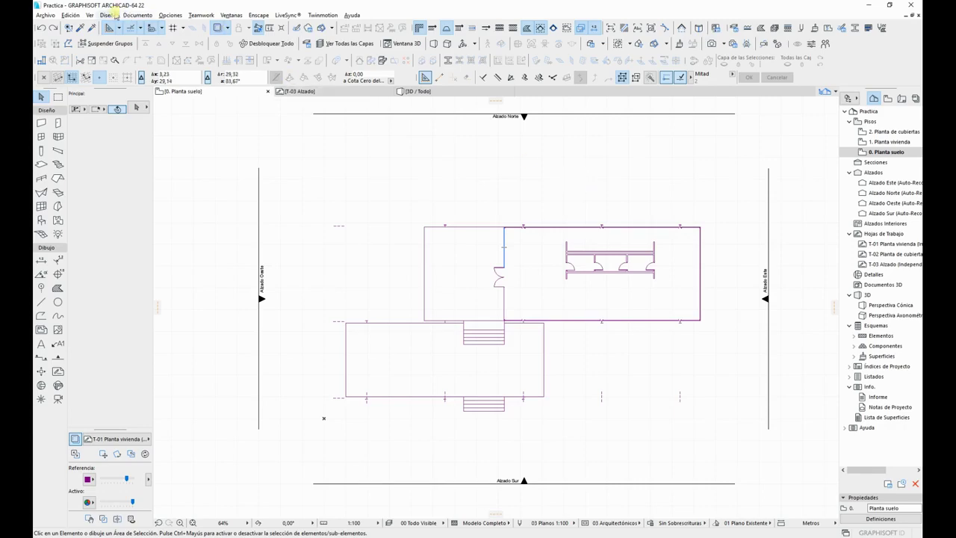
# Step: Open the grid system settings and check the default Pilar settings for elements at grid intersections
pyautogui.click(107, 14)
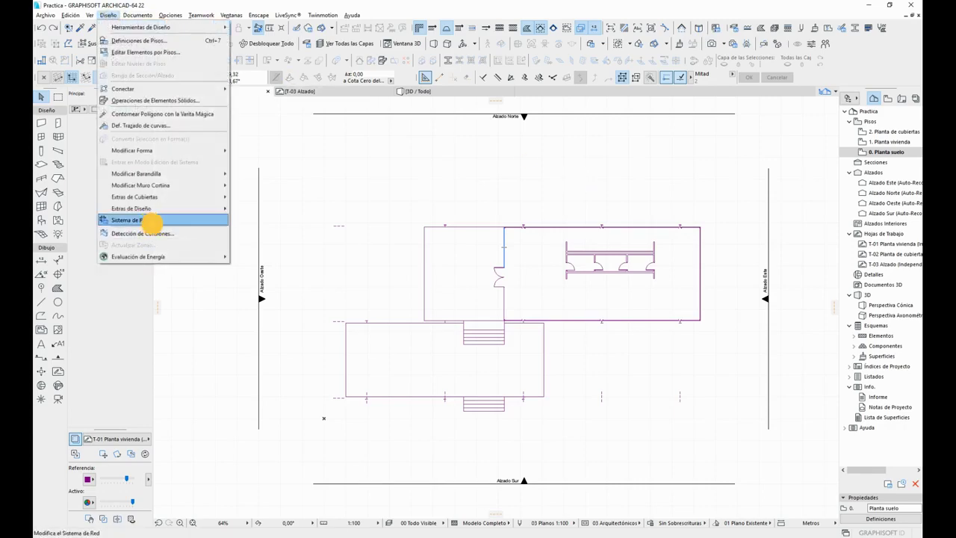
pyautogui.click(146, 219)
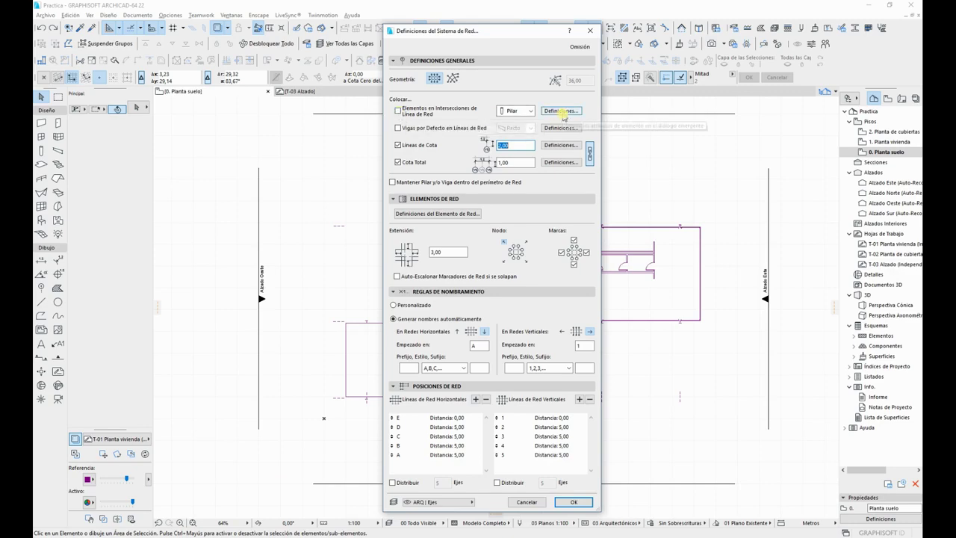
pyautogui.click(530, 111)
pyautogui.click(509, 113)
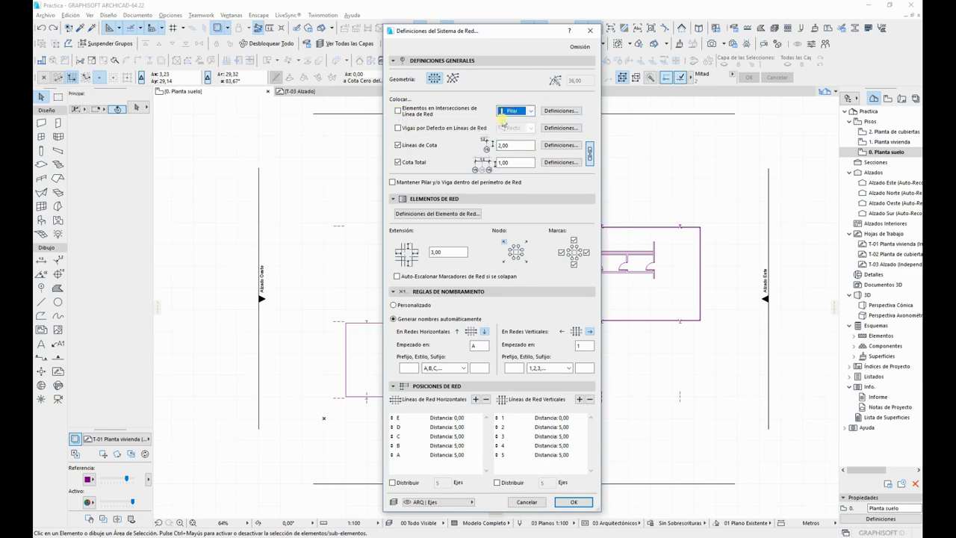
pyautogui.click(561, 111)
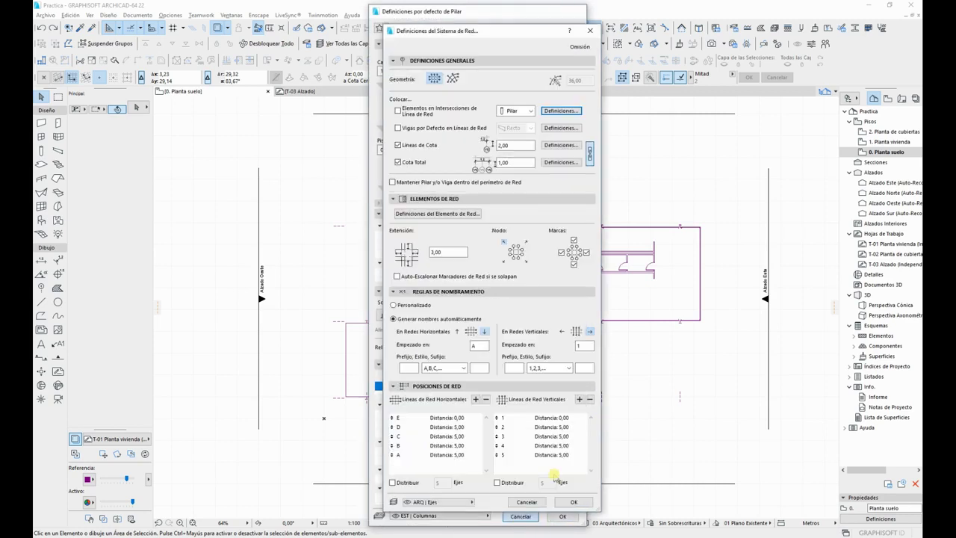
pyautogui.click(563, 517)
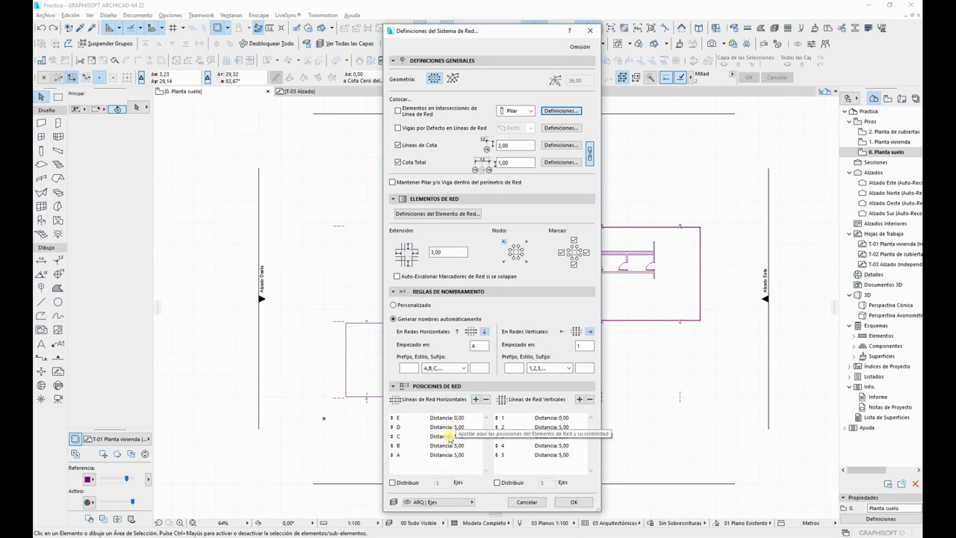
# Step: Remove two horizontal grid lines and set the distances of the remaining lines to 8,8 for A and 7 for B
pyautogui.click(477, 418)
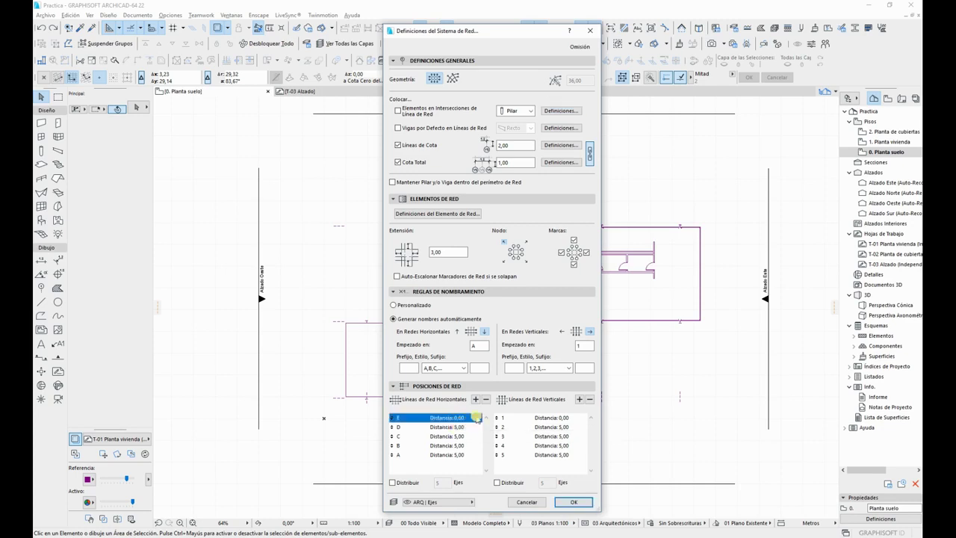
pyautogui.click(487, 400)
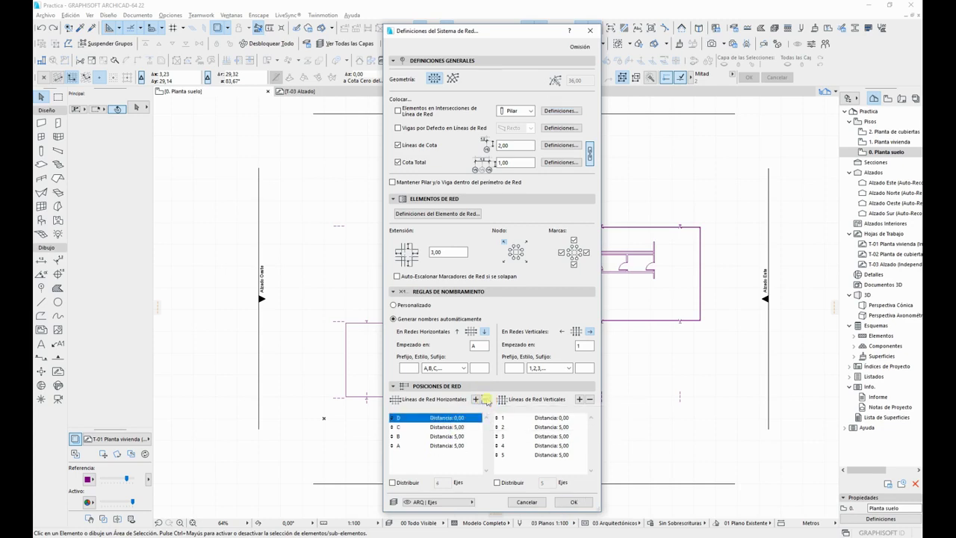
pyautogui.click(487, 399)
pyautogui.click(457, 438)
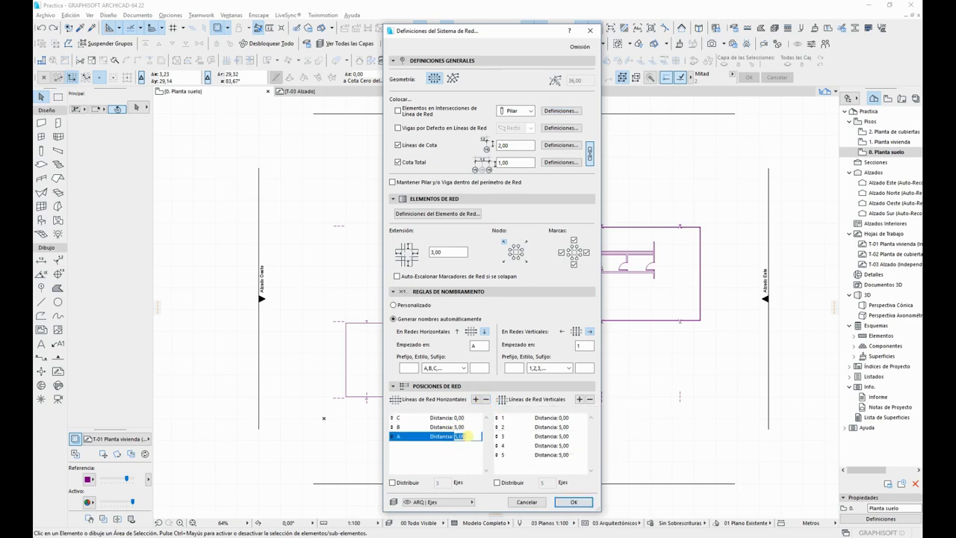
pyautogui.click(452, 437)
pyautogui.write('8,8')
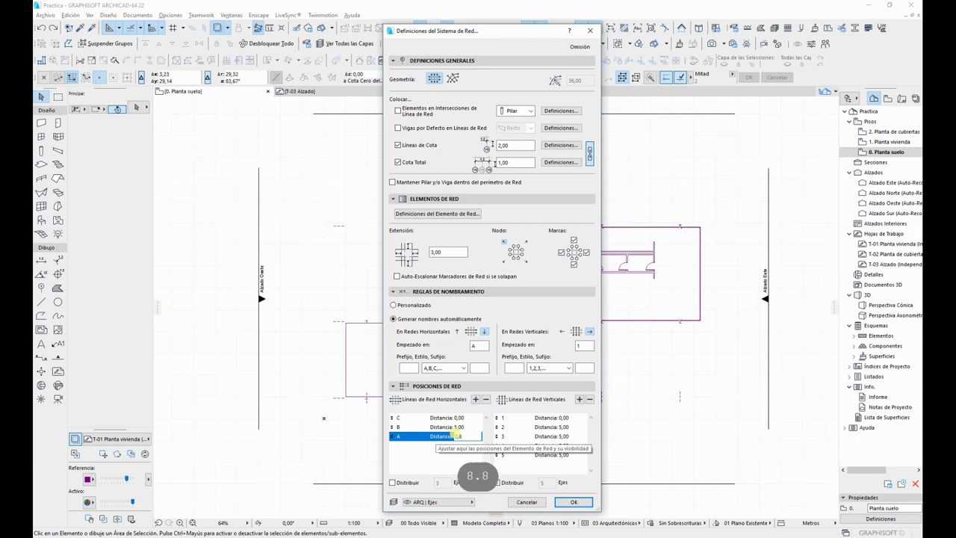
pyautogui.click(457, 426)
pyautogui.click(459, 427)
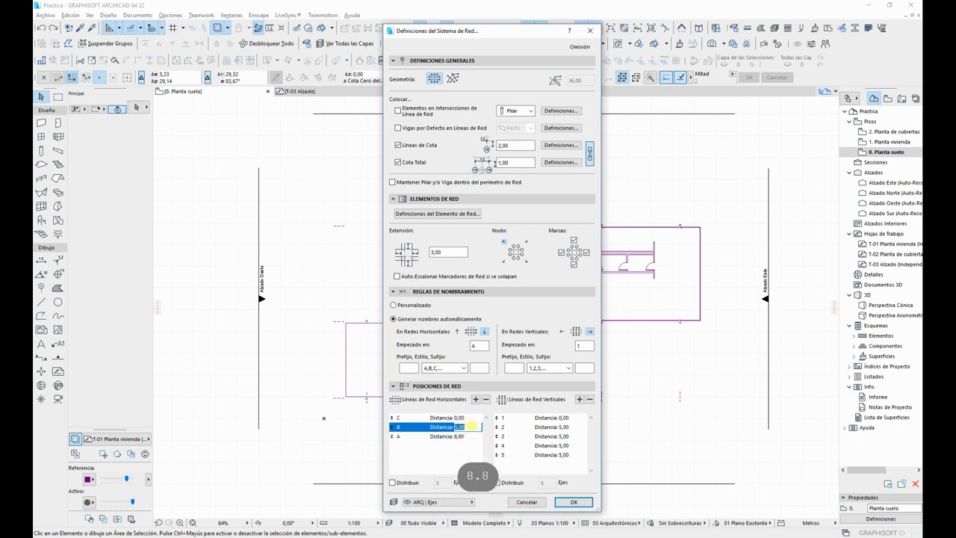
pyautogui.write('7')
# Step: Set the distance of vertical grid lines 2, 3, 4 and 5 to 7,2 each
pyautogui.click(562, 429)
pyautogui.click(563, 427)
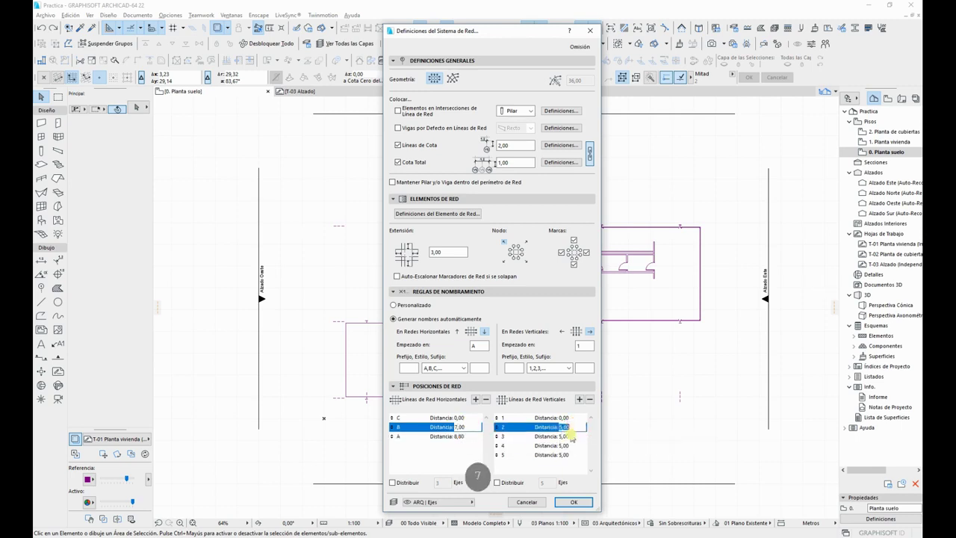
pyautogui.write('7,2')
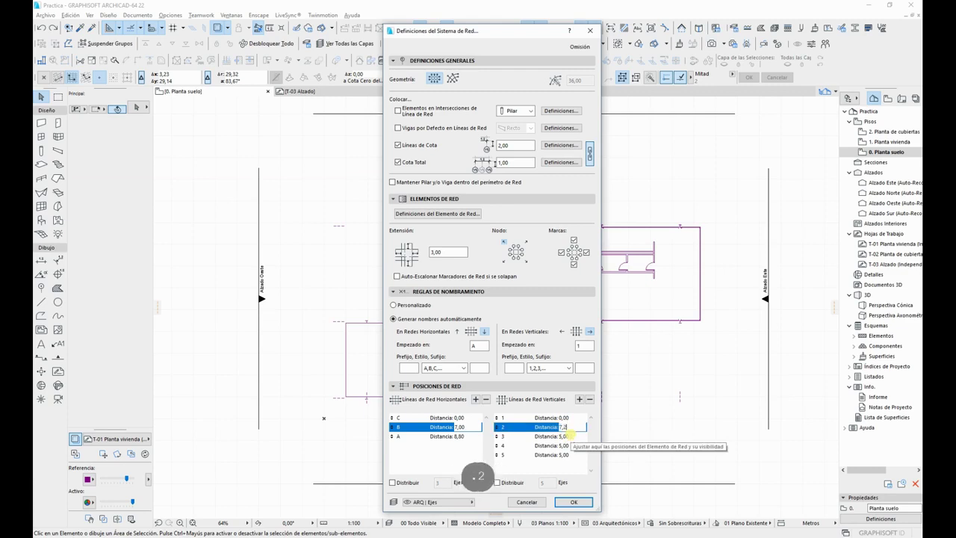
pyautogui.click(570, 437)
pyautogui.click(570, 438)
pyautogui.write('7,2')
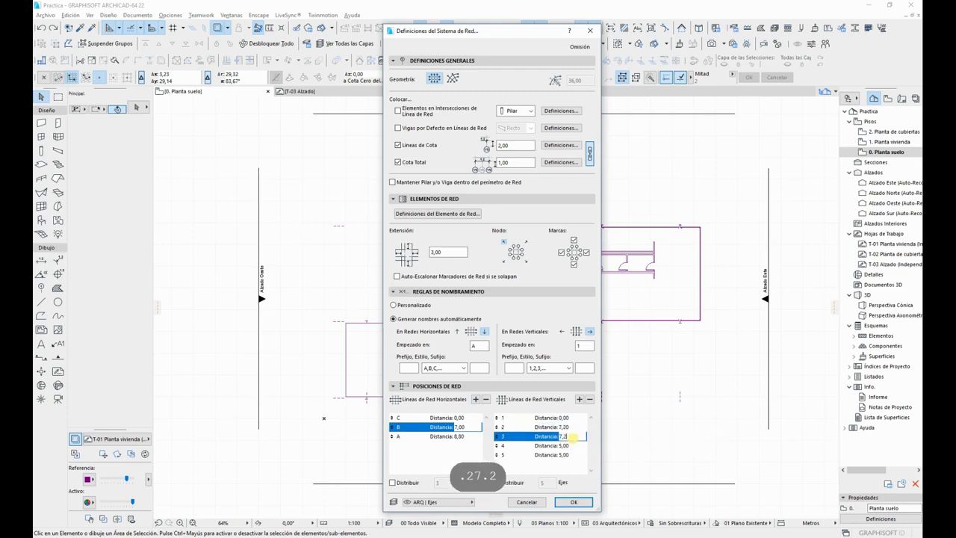
pyautogui.click(580, 445)
pyautogui.click(581, 445)
pyautogui.write('7,2')
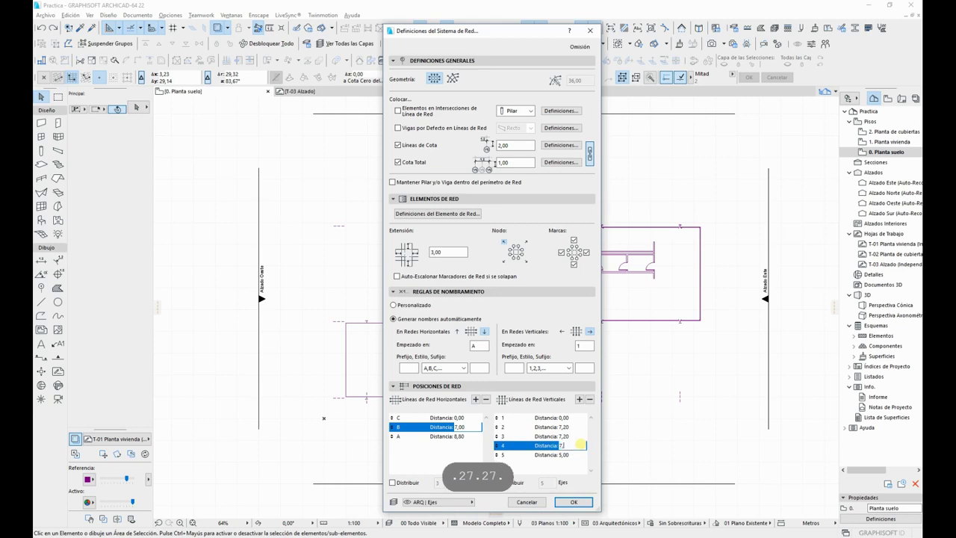
pyautogui.click(570, 455)
pyautogui.click(570, 455)
pyautogui.write('7,2')
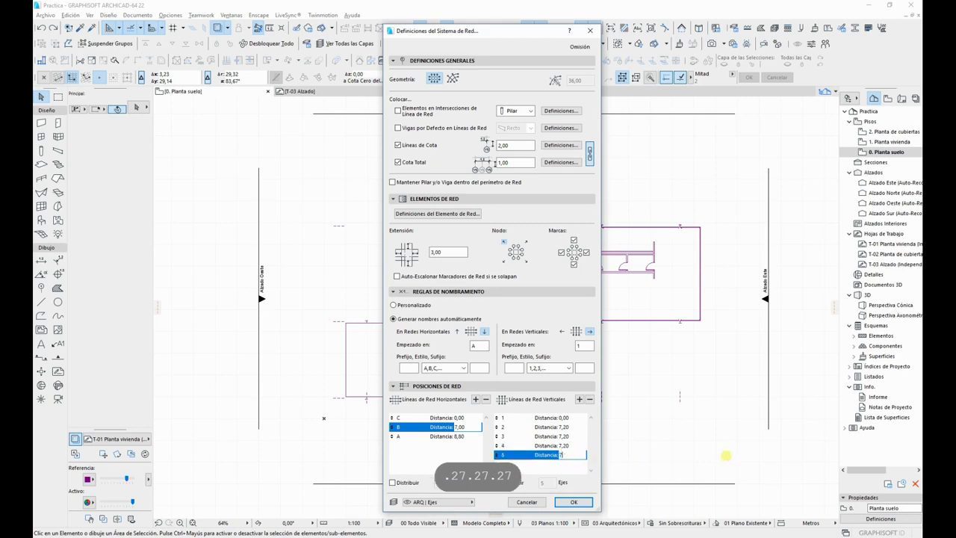
# Step: Confirm the grid system settings and place the grid horizontally with the A/1 intersection northwest of the plan, accepting the new elements on other stories
pyautogui.click(569, 503)
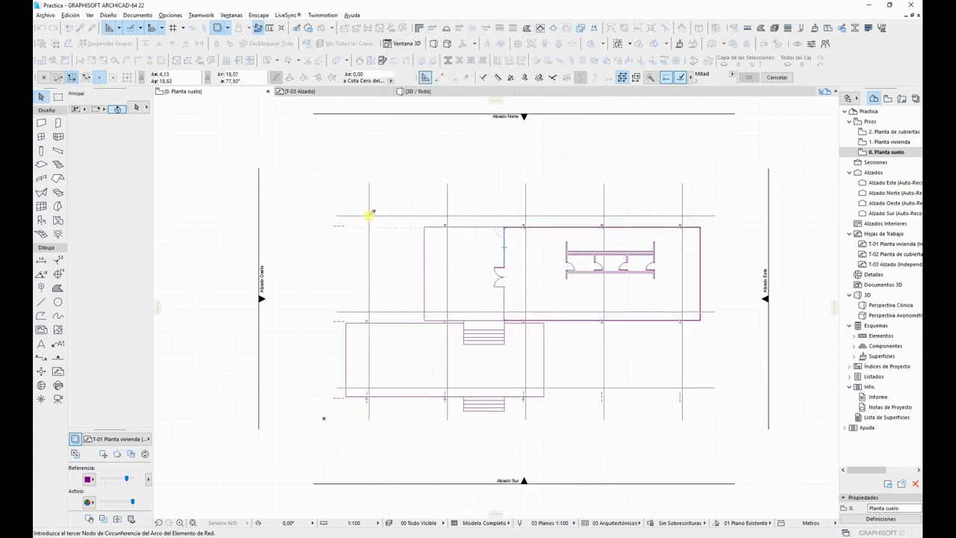
pyautogui.click(368, 216)
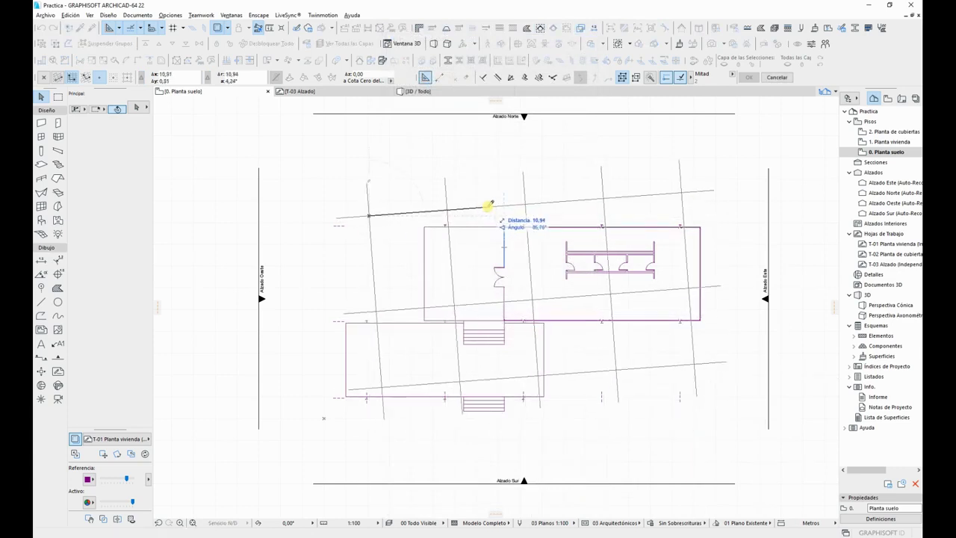
pyautogui.click(521, 213)
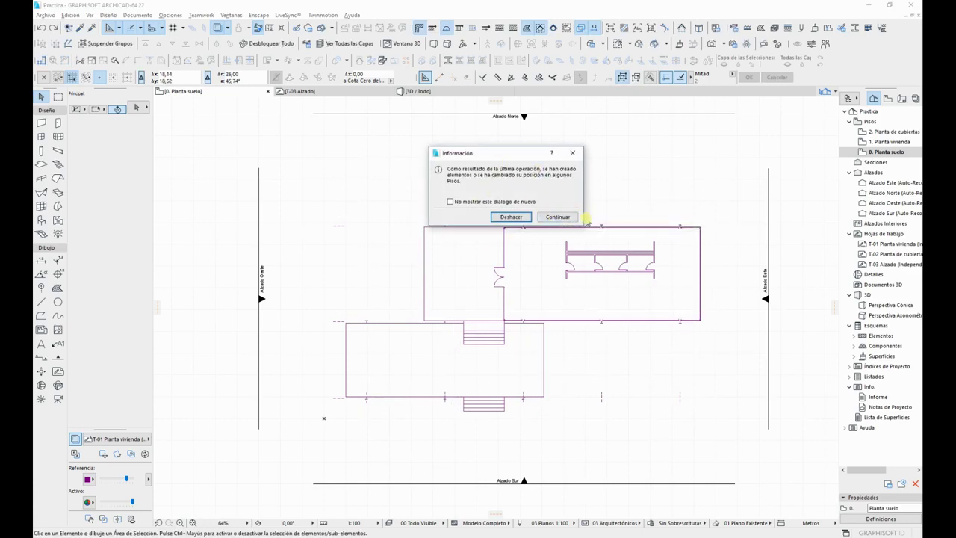
pyautogui.click(572, 218)
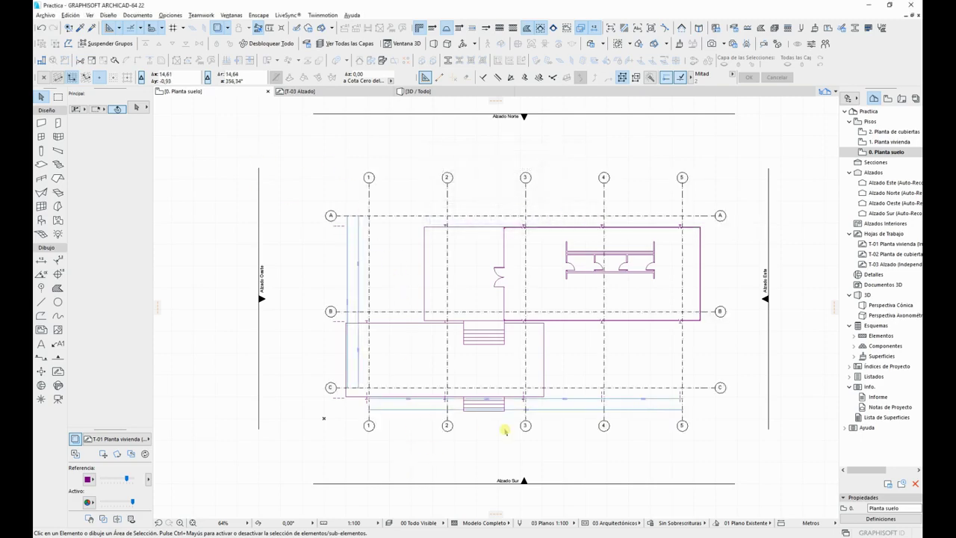
pyautogui.scroll(5, 392, 441)
pyautogui.scroll(-4, 426, 336)
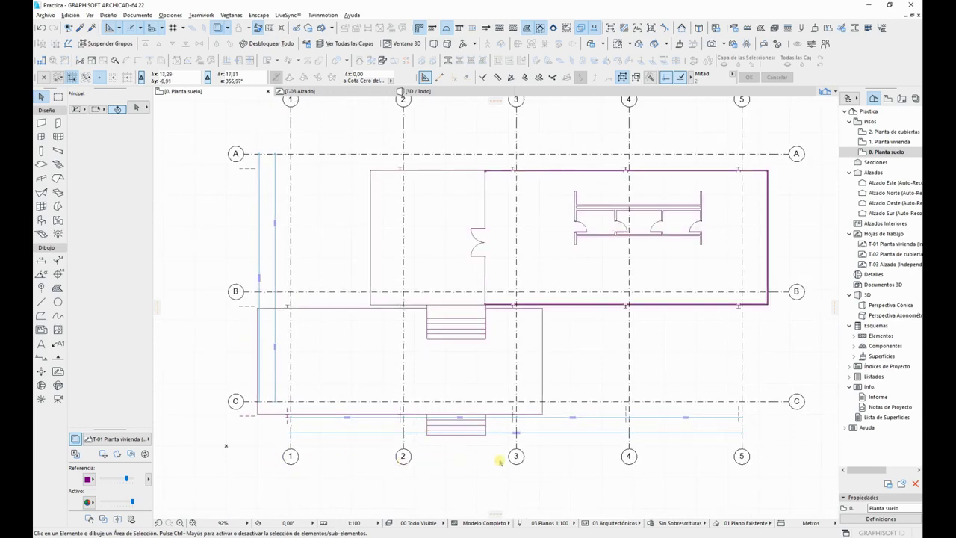
pyautogui.click(742, 376)
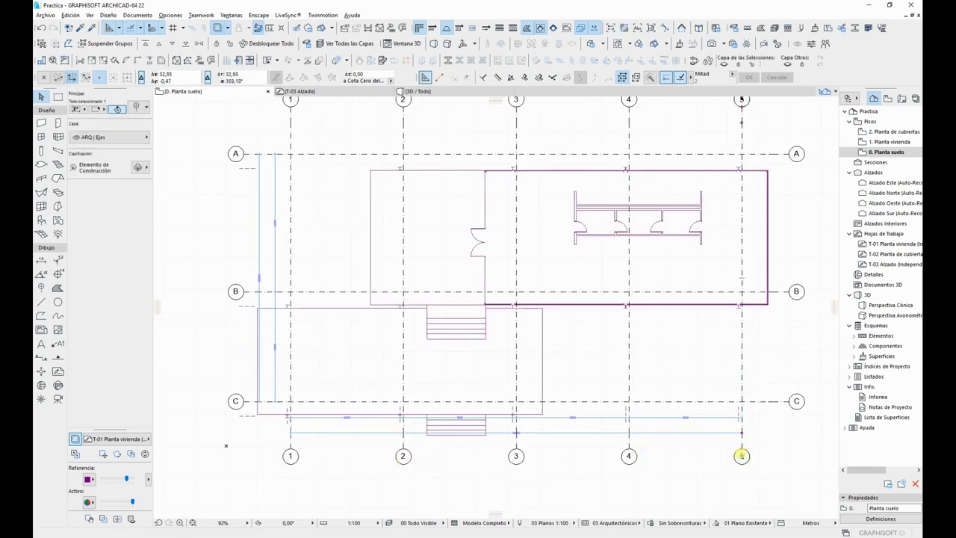
pyautogui.click(742, 454)
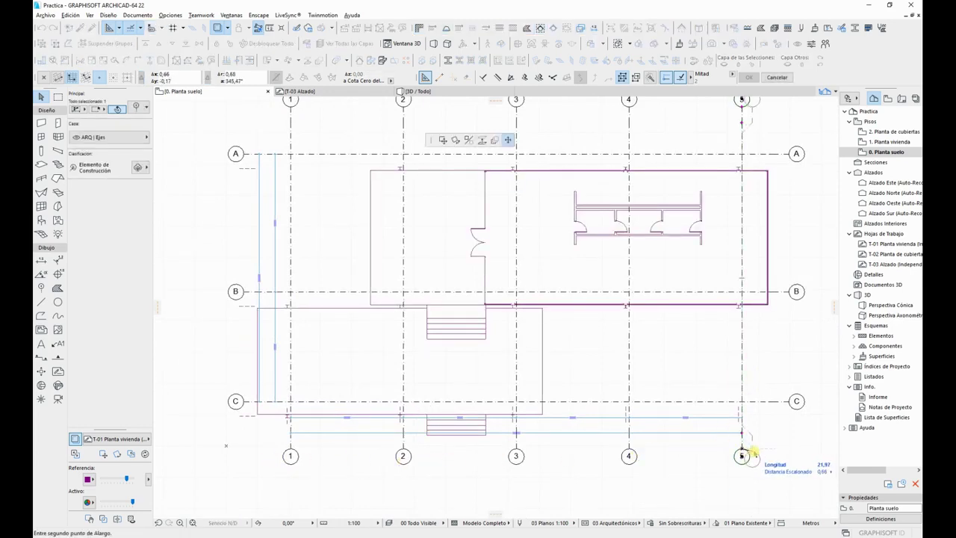
pyautogui.press('Escape')
pyautogui.click(742, 432)
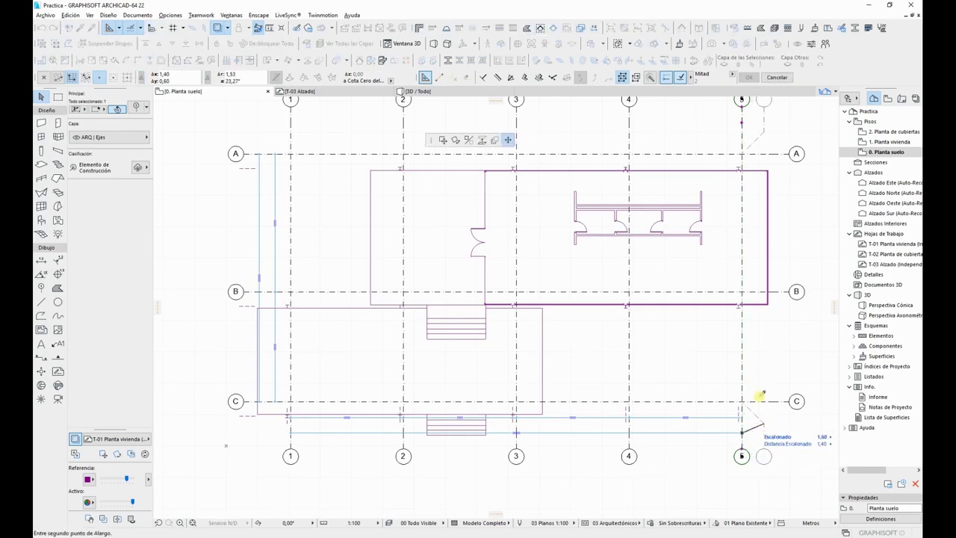
pyautogui.press('Escape')
pyautogui.press('Escape')
pyautogui.scroll(-2, 756, 400)
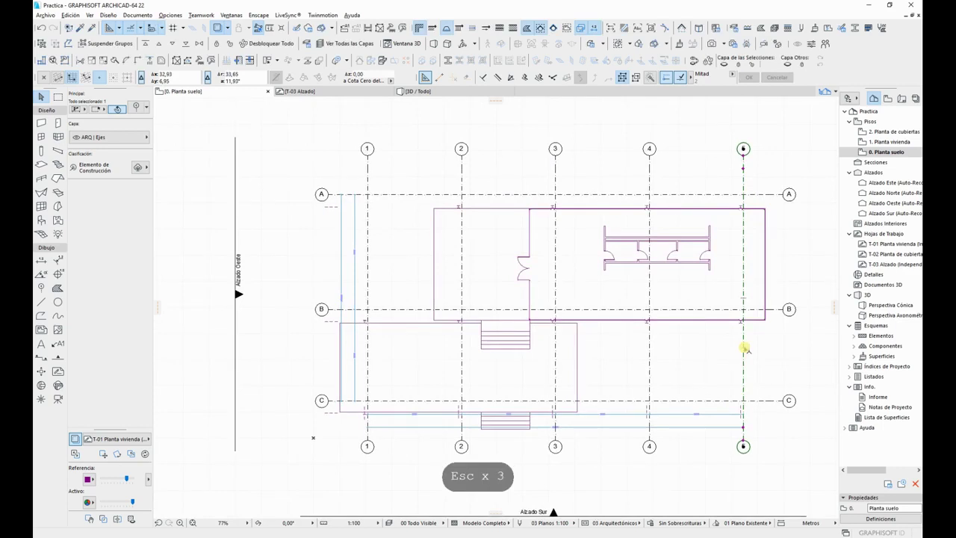
pyautogui.moveTo(743, 346); pyautogui.dragTo(696, 350)
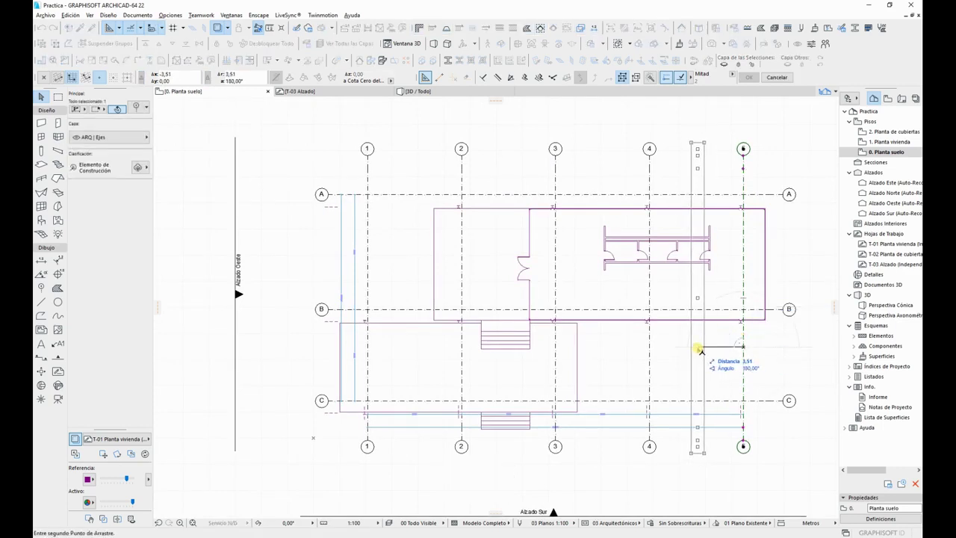
pyautogui.press('Escape')
pyautogui.press('Escape')
pyautogui.press('Escape')
pyautogui.press('Escape')
pyautogui.press('Escape')
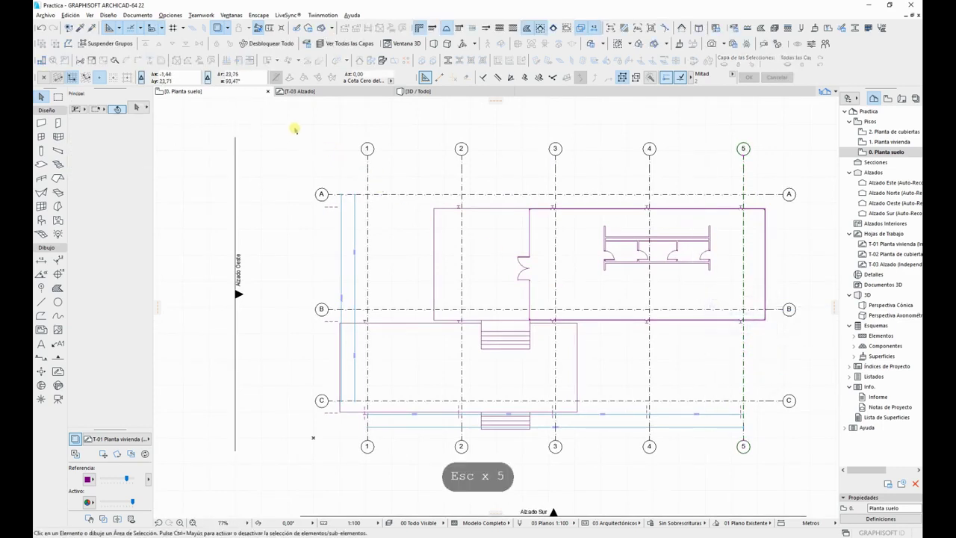
# Step: Move the whole grid with its dimension lines from the C/1 intersection to the centre of the reference I-section column, found between its opposite flange corners
pyautogui.scroll(6, 391, 422)
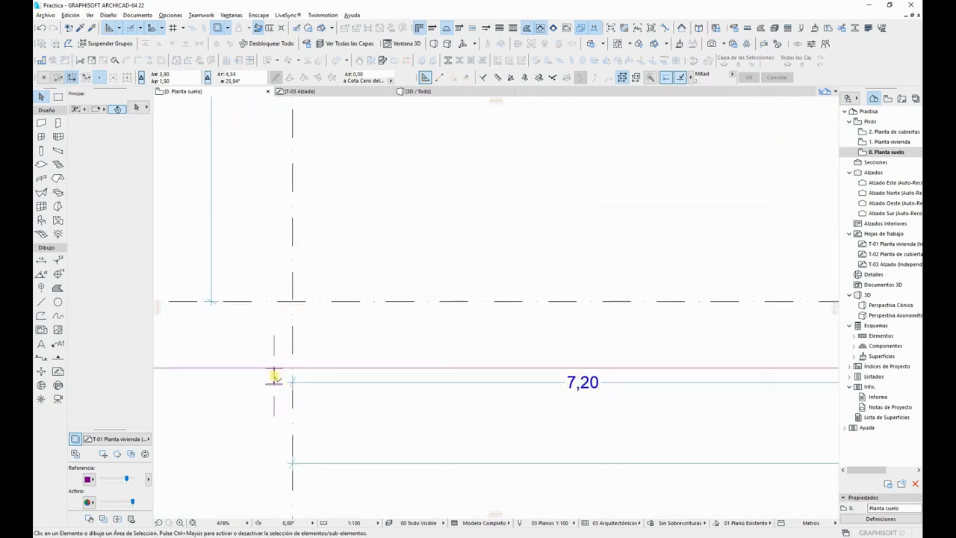
pyautogui.scroll(-7, 389, 336)
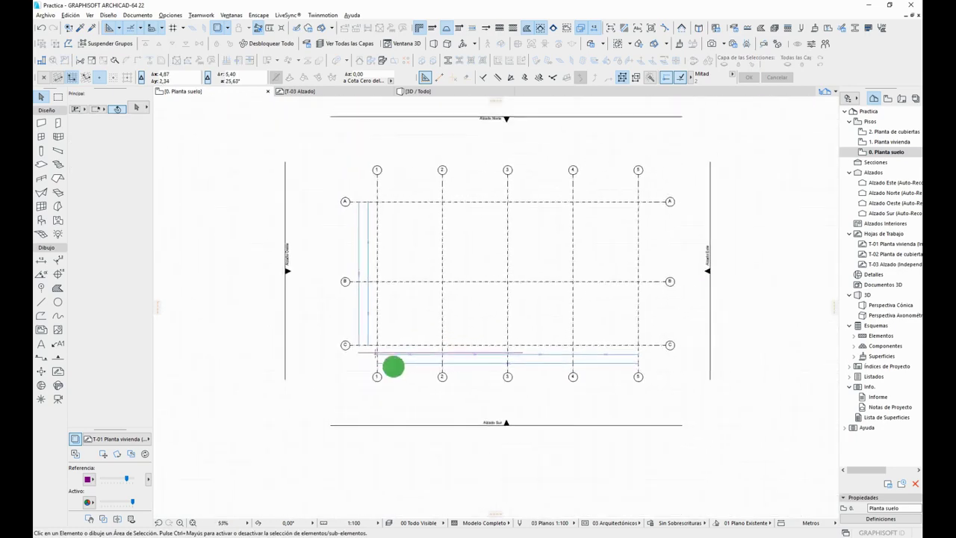
pyautogui.press('space')
pyautogui.moveTo(313, 146); pyautogui.dragTo(693, 400)
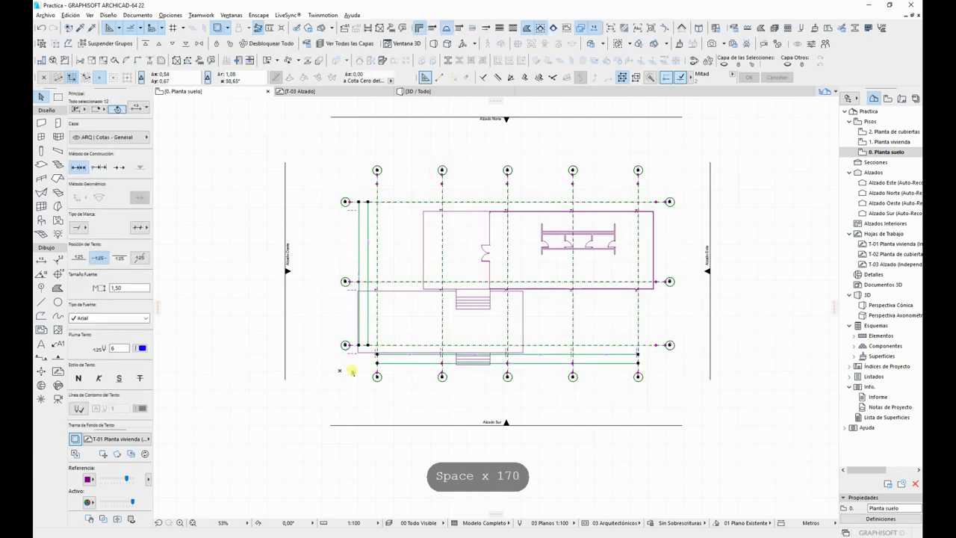
pyautogui.scroll(5, 350, 372)
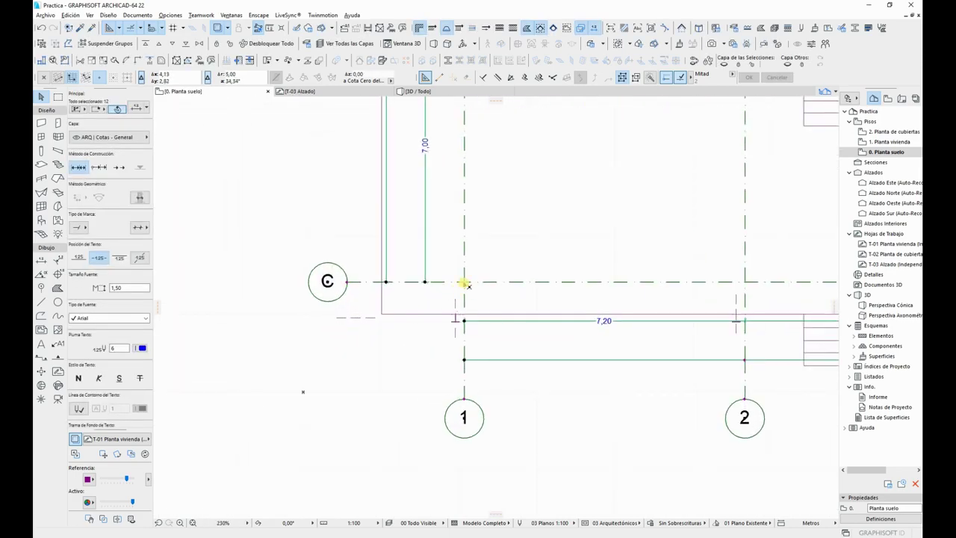
pyautogui.hotkey('ctrl', 'd')
pyautogui.click(465, 283)
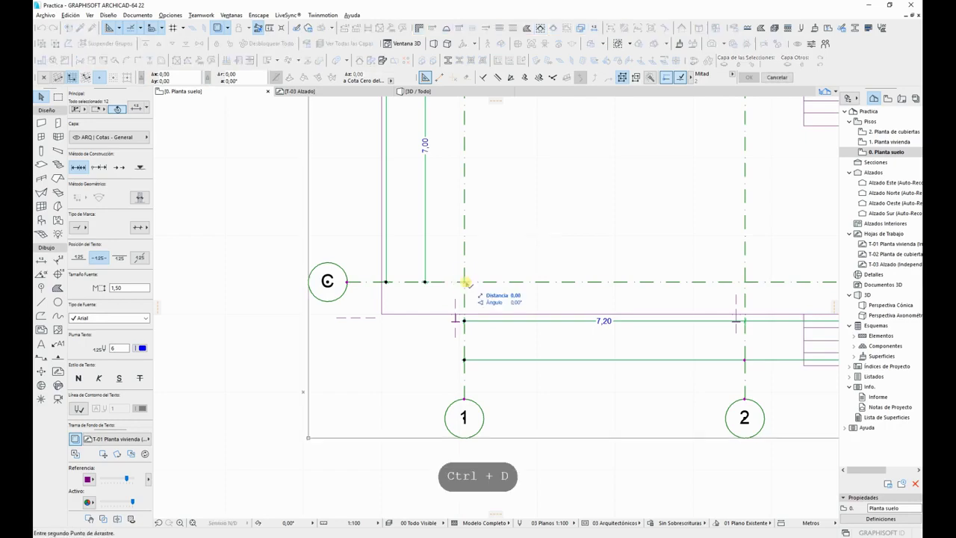
pyautogui.scroll(6, 464, 283)
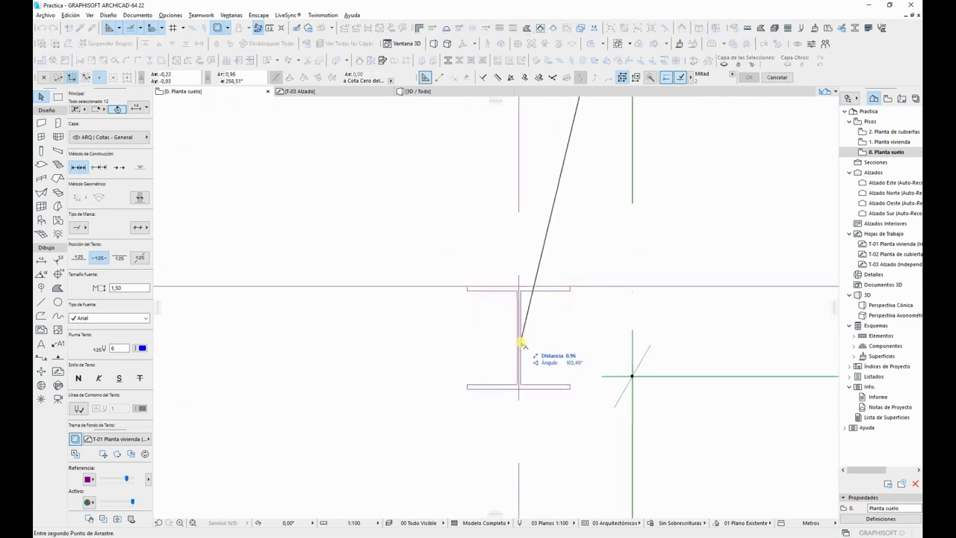
pyautogui.click(553, 78)
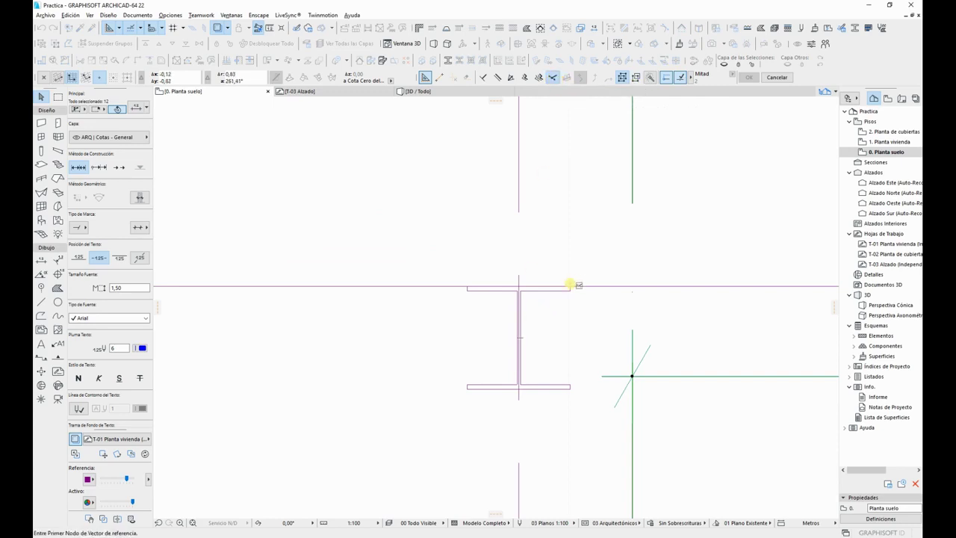
pyautogui.click(572, 287)
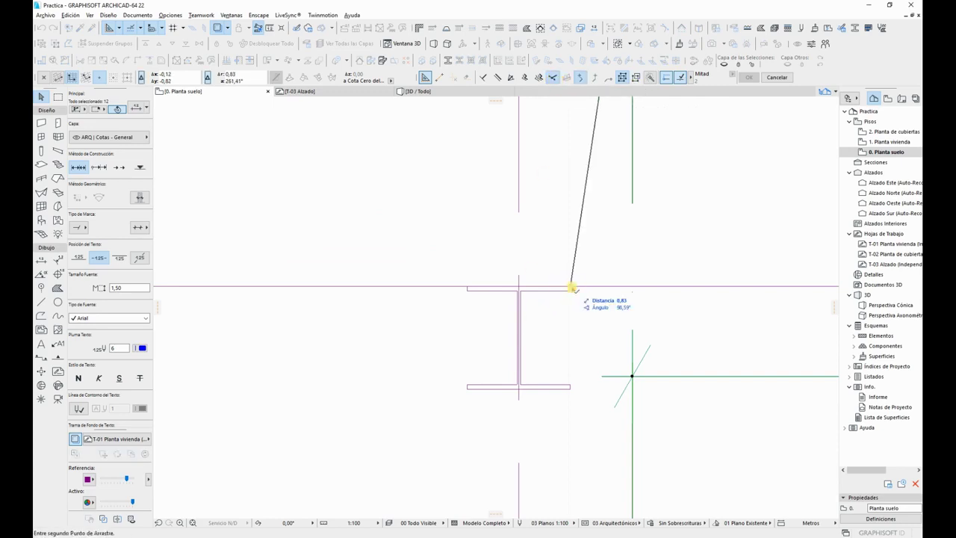
pyautogui.click(467, 390)
pyautogui.scroll(-5, 643, 336)
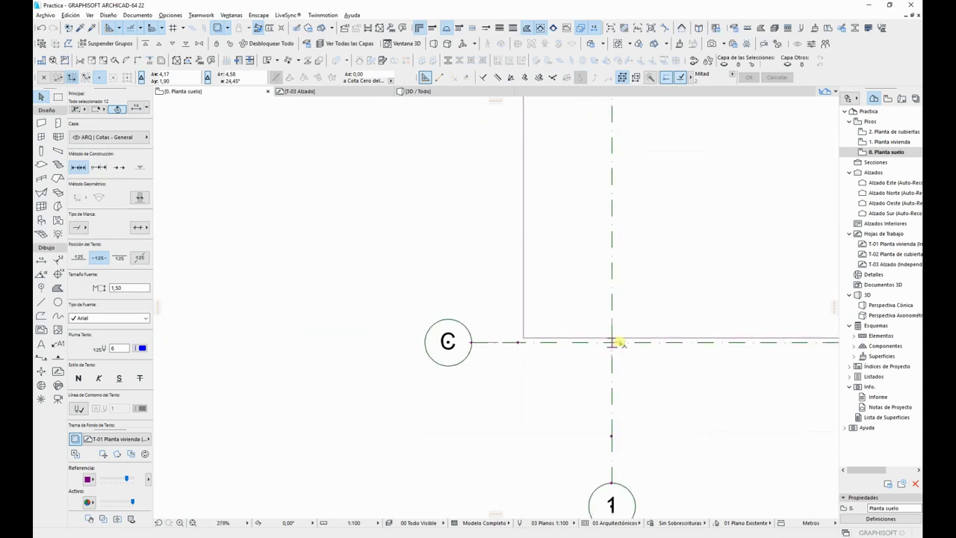
pyautogui.moveTo(612, 318); pyautogui.dragTo(399, 384, button='middle')
pyautogui.scroll(-3, 399, 384)
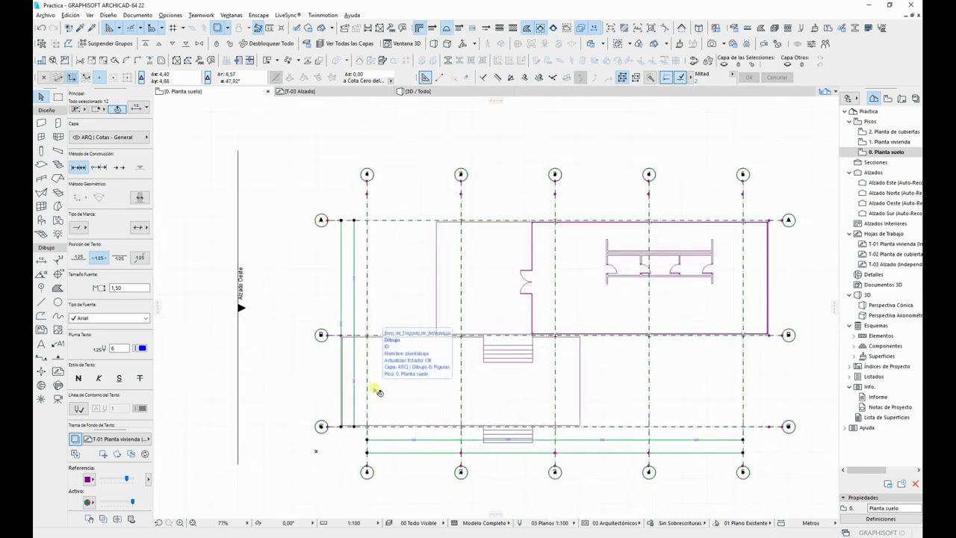
pyautogui.press('Escape')
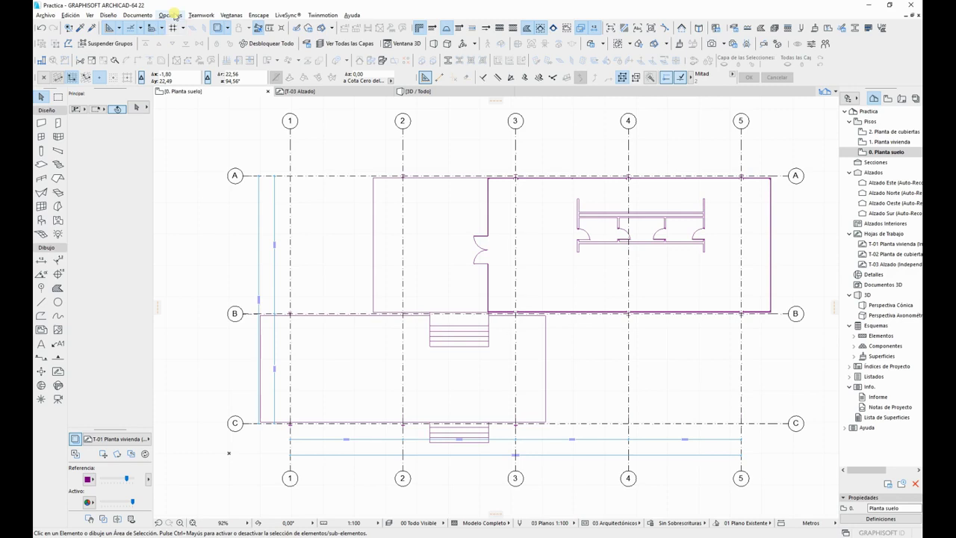
# Step: Examine the complex profiles offered in the default column (Pilar) settings, and cancel the settings
pyautogui.click(41, 150)
pyautogui.click(135, 107)
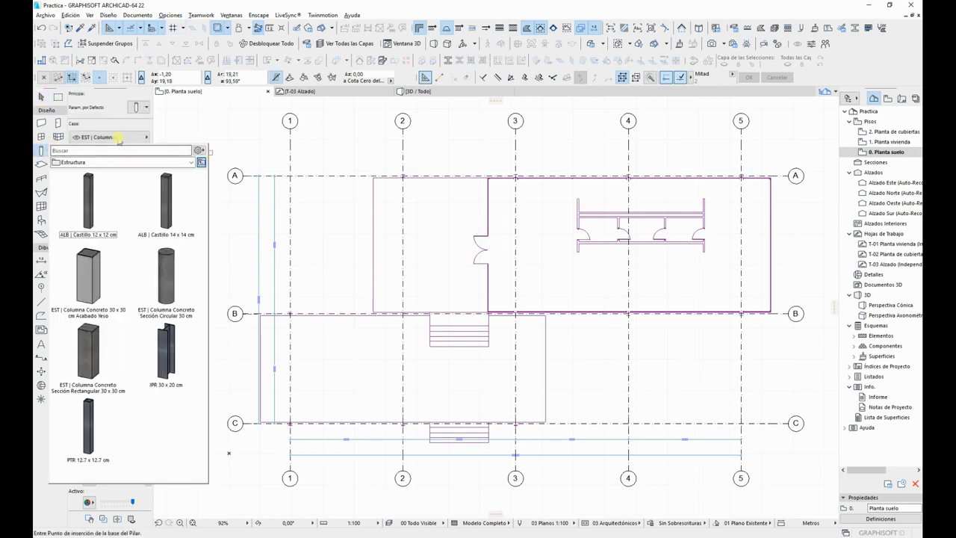
pyautogui.click(134, 107)
pyautogui.click(135, 107)
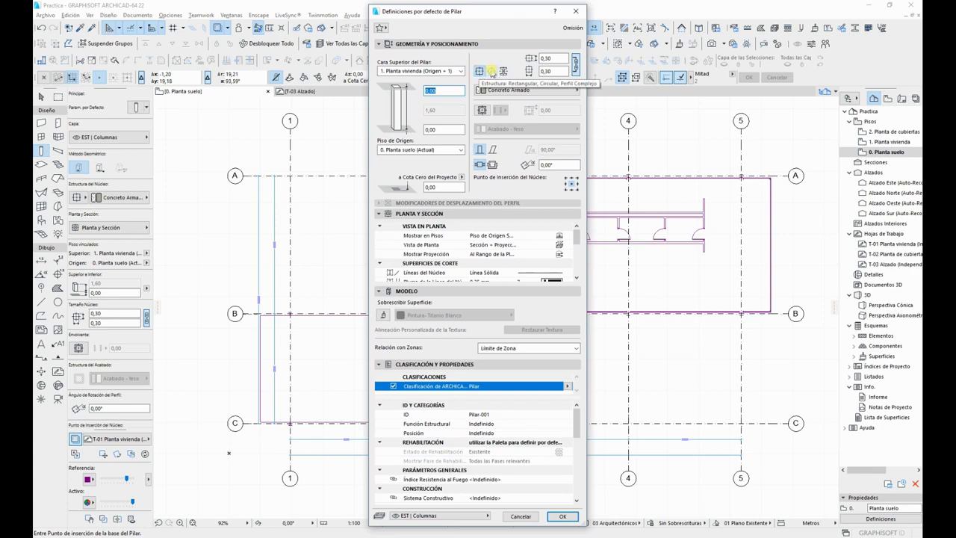
pyautogui.click(504, 71)
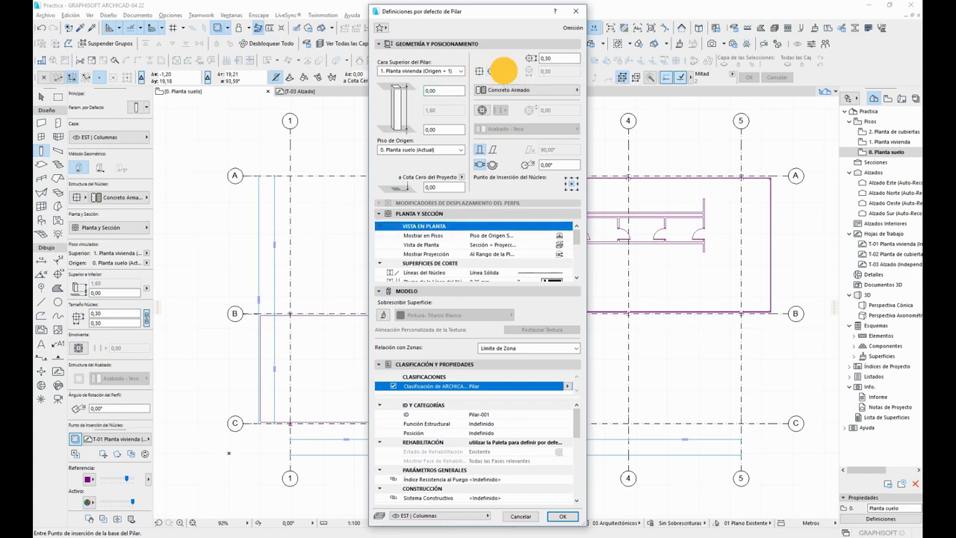
pyautogui.click(557, 90)
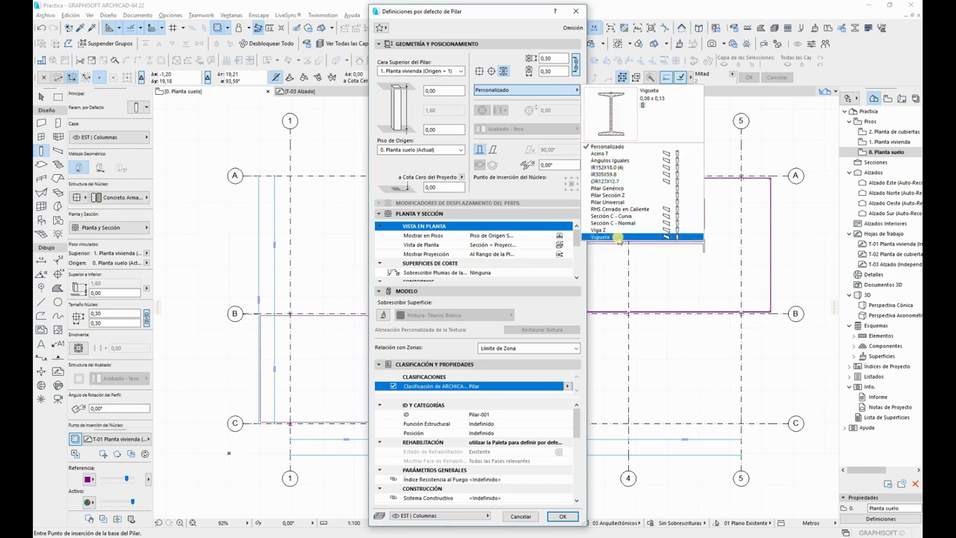
pyautogui.click(526, 112)
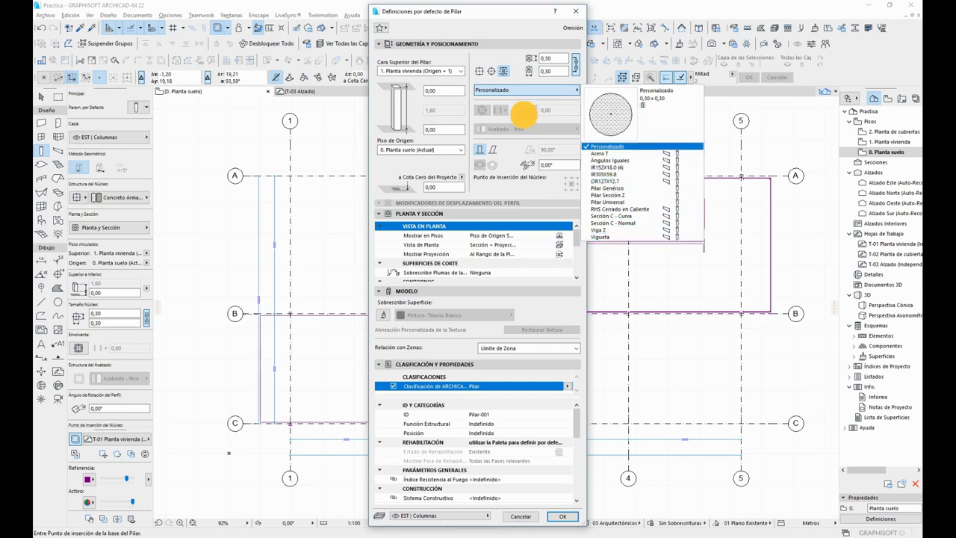
pyautogui.click(521, 516)
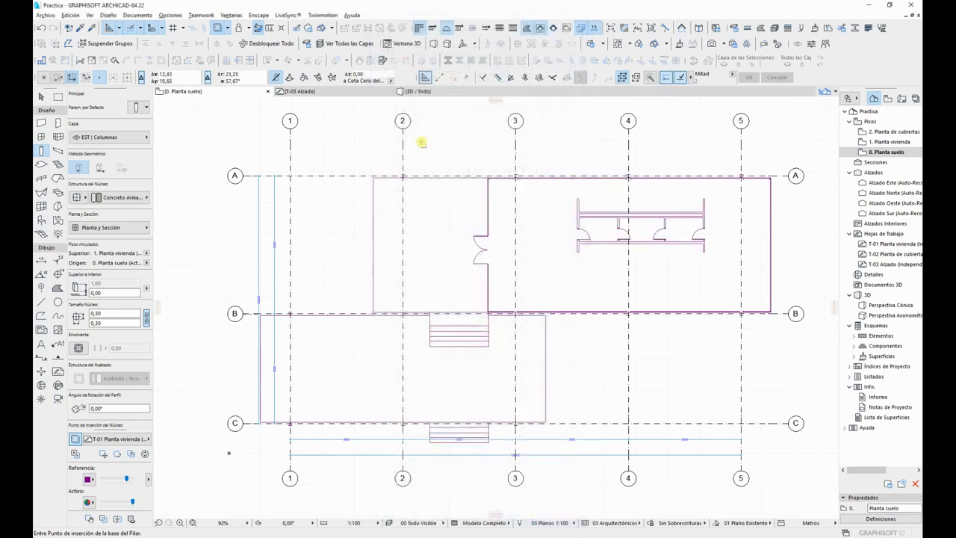
# Step: Open the standard steel profile import with Español as country code and Forma I / H as geometry
pyautogui.click(168, 15)
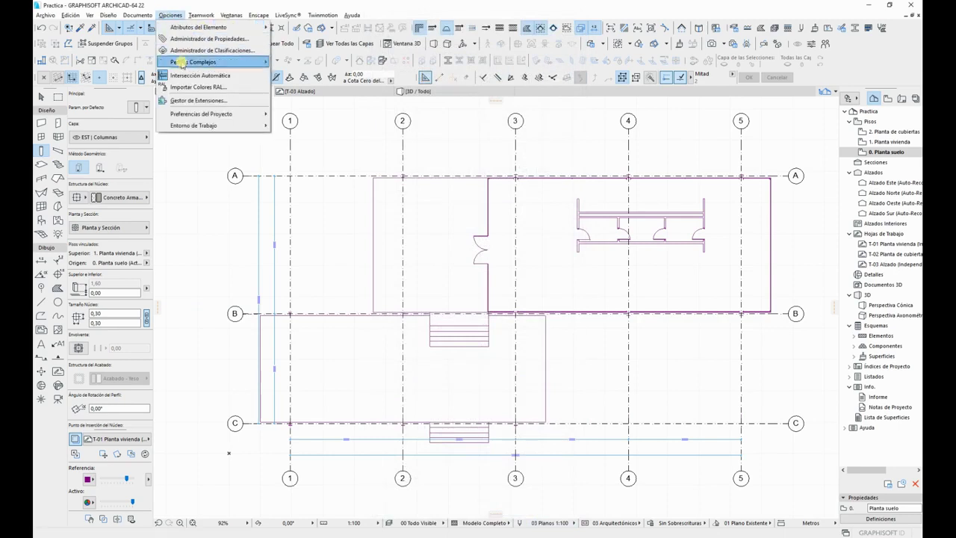
pyautogui.moveTo(224, 62)
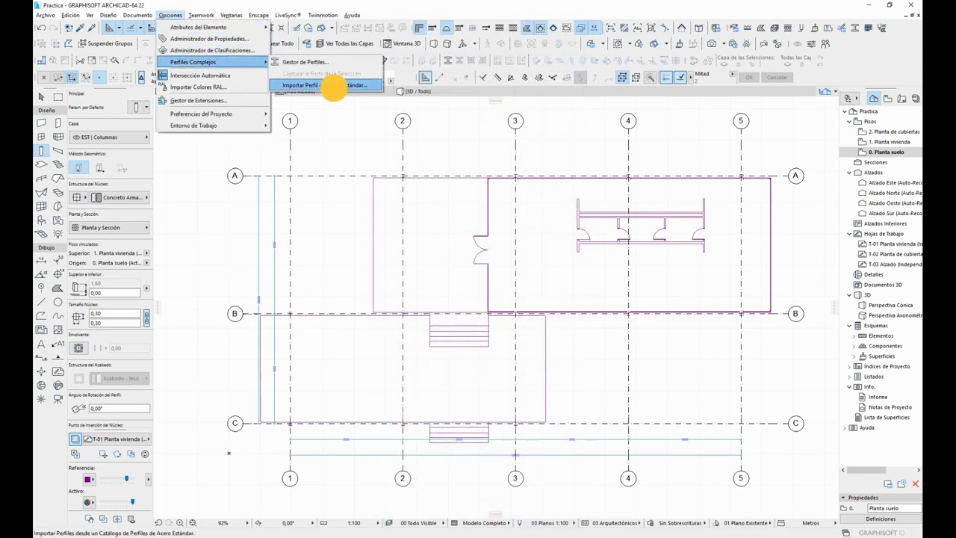
pyautogui.click(334, 86)
pyautogui.click(396, 139)
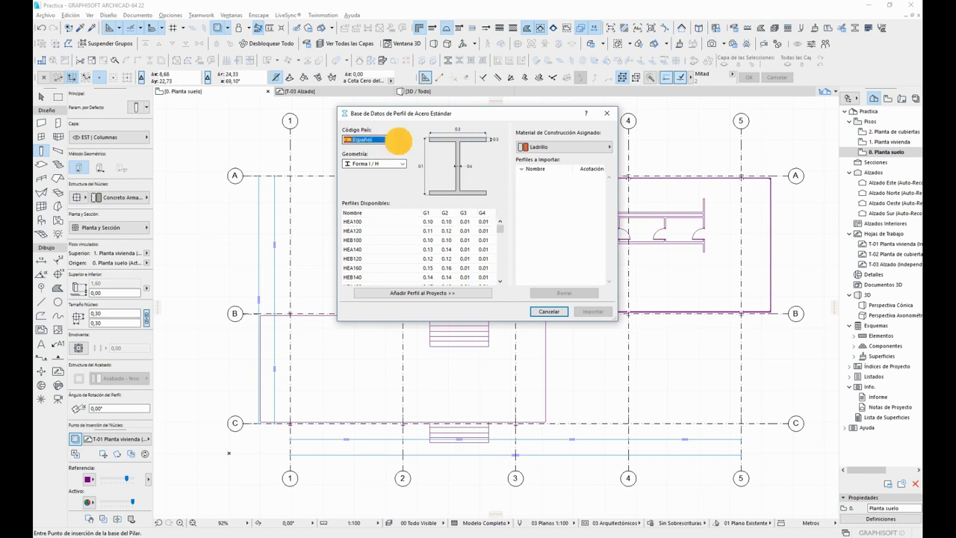
pyautogui.click(414, 143)
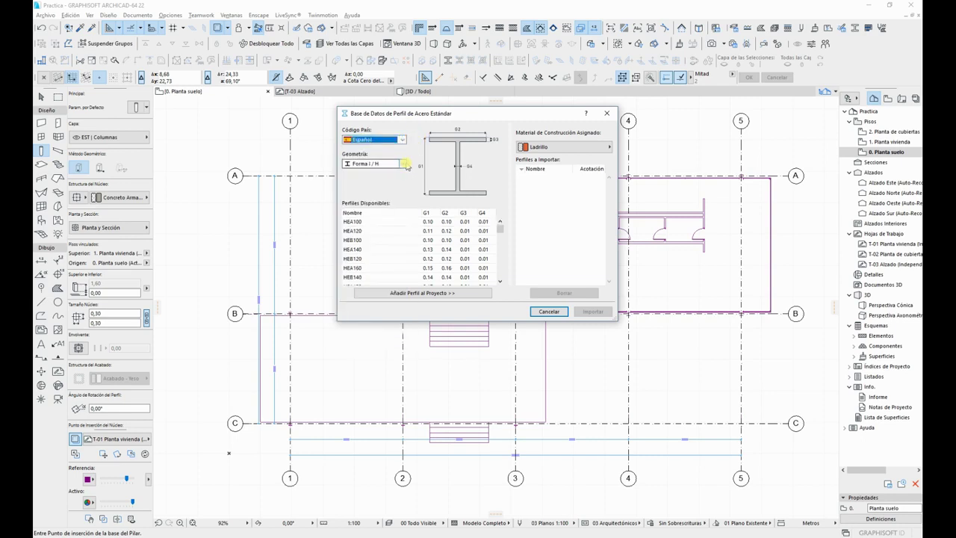
pyautogui.click(403, 163)
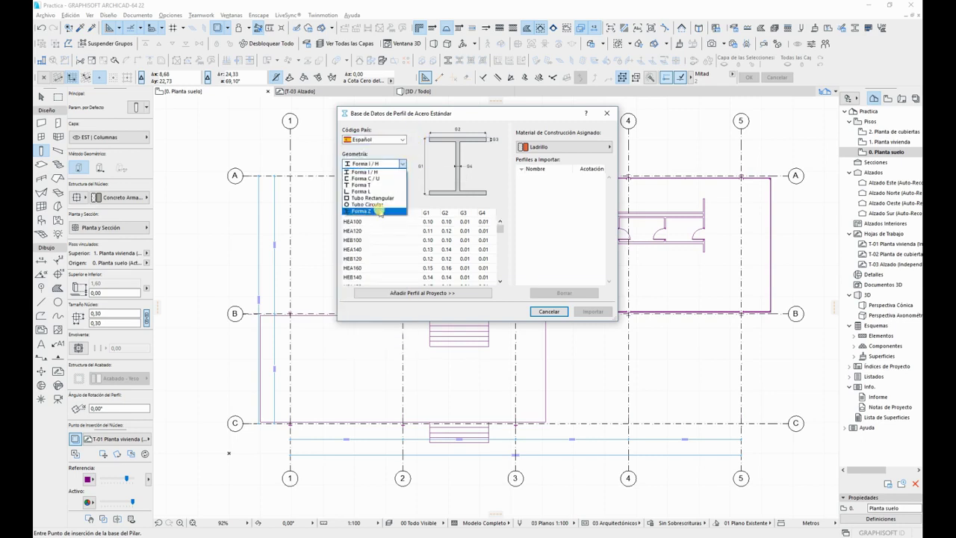
pyautogui.click(418, 178)
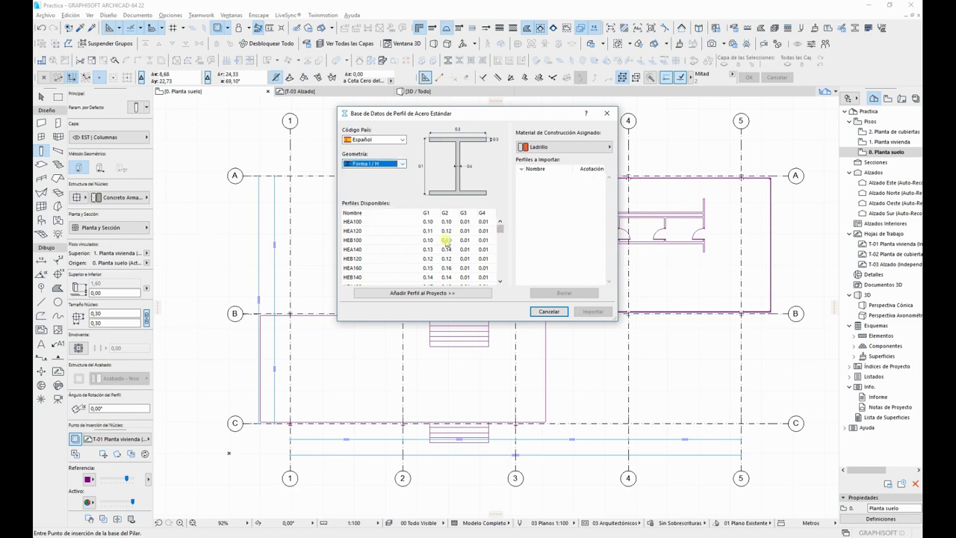
# Step: Add profile HEB200 to the project with building material Metal - Acero Estructural and import it
pyautogui.scroll(-1, 413, 263)
pyautogui.scroll(-1, 413, 265)
pyautogui.scroll(-1, 393, 257)
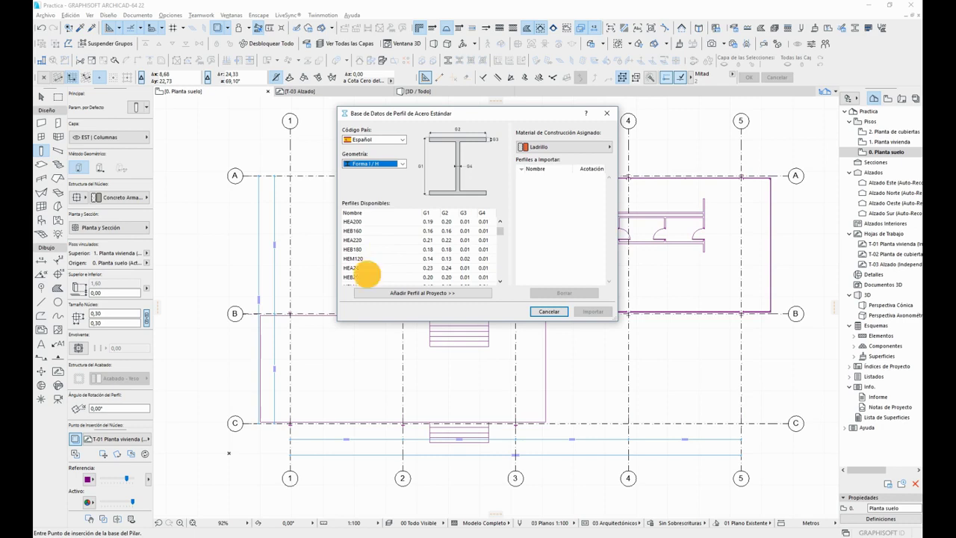
pyautogui.click(368, 276)
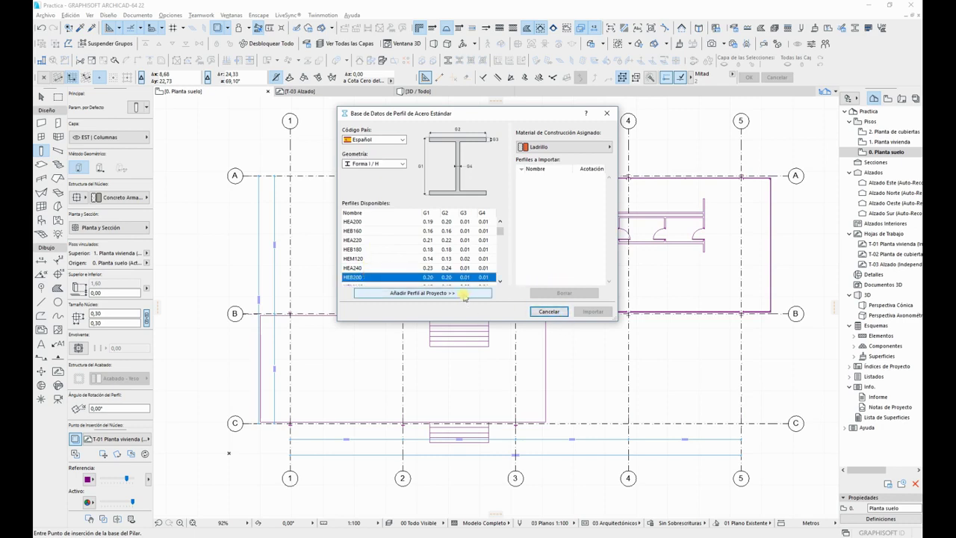
pyautogui.click(463, 296)
pyautogui.click(588, 149)
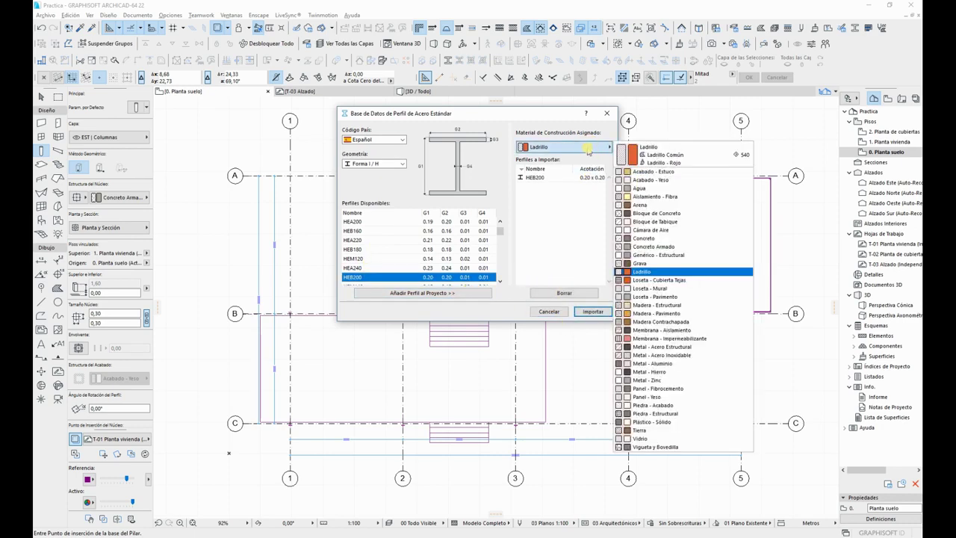
pyautogui.click(687, 346)
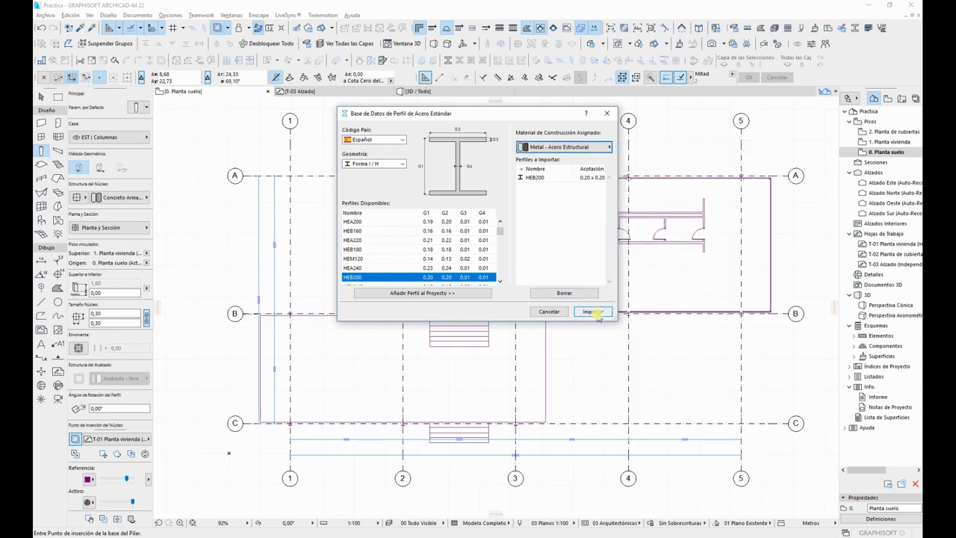
pyautogui.click(593, 311)
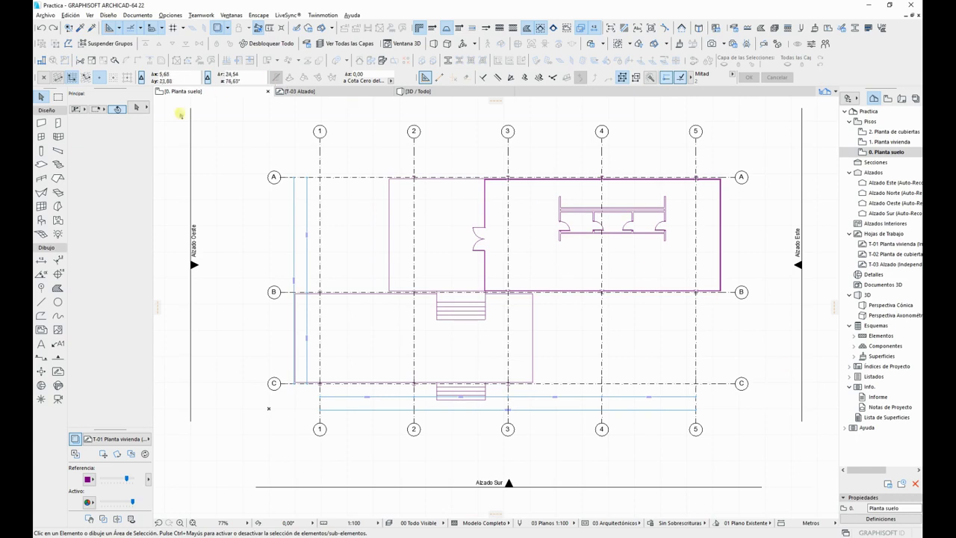
# Step: Set the structure of the default column (Pilar) to the complex profile HEB200
pyautogui.click(42, 151)
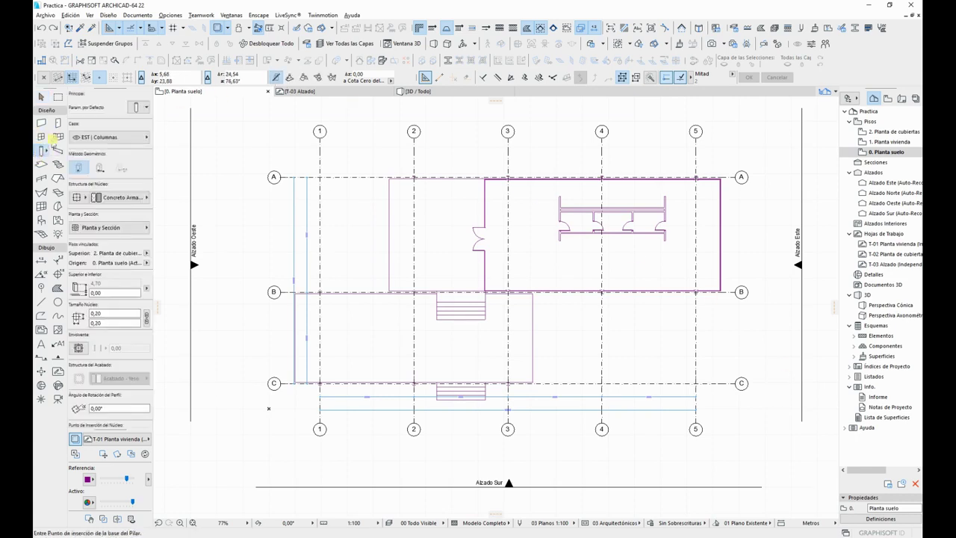
pyautogui.click(136, 108)
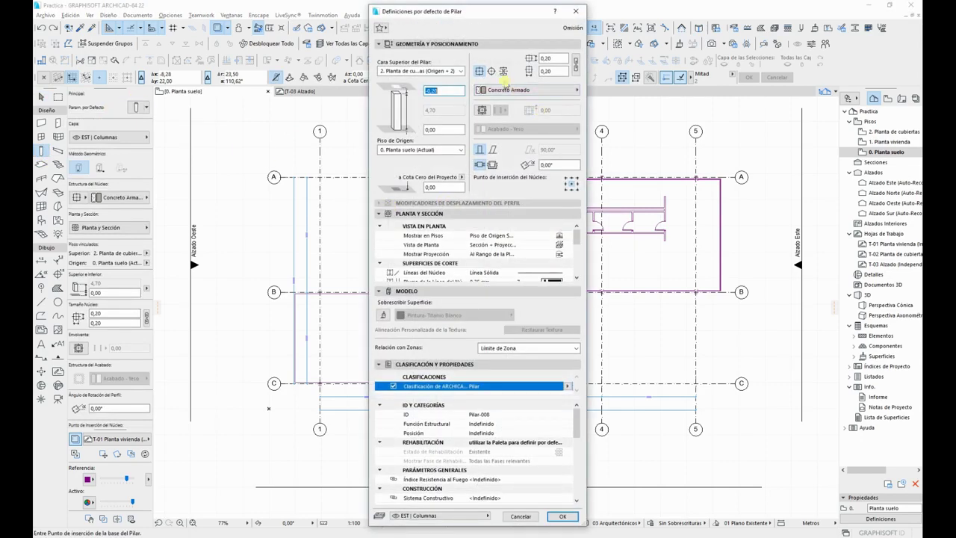
pyautogui.click(503, 71)
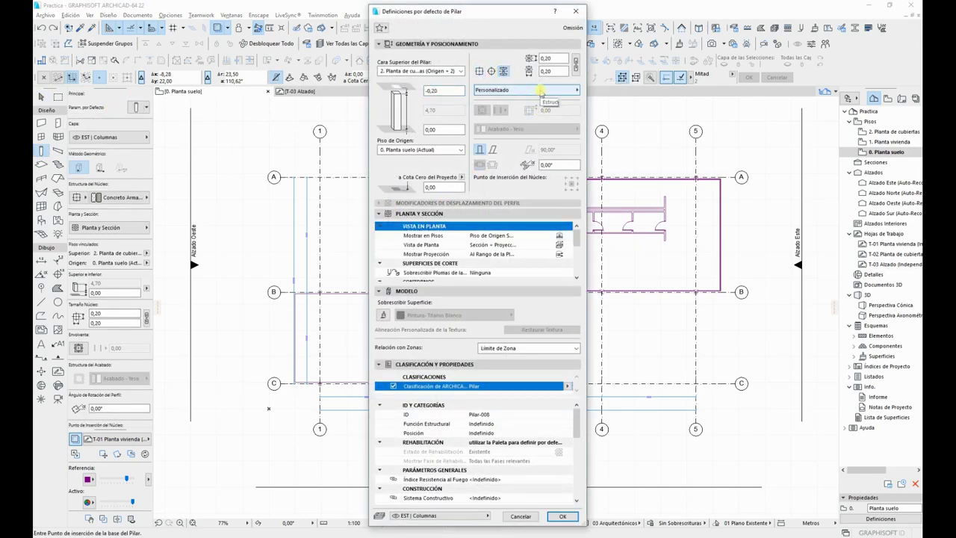
pyautogui.click(542, 90)
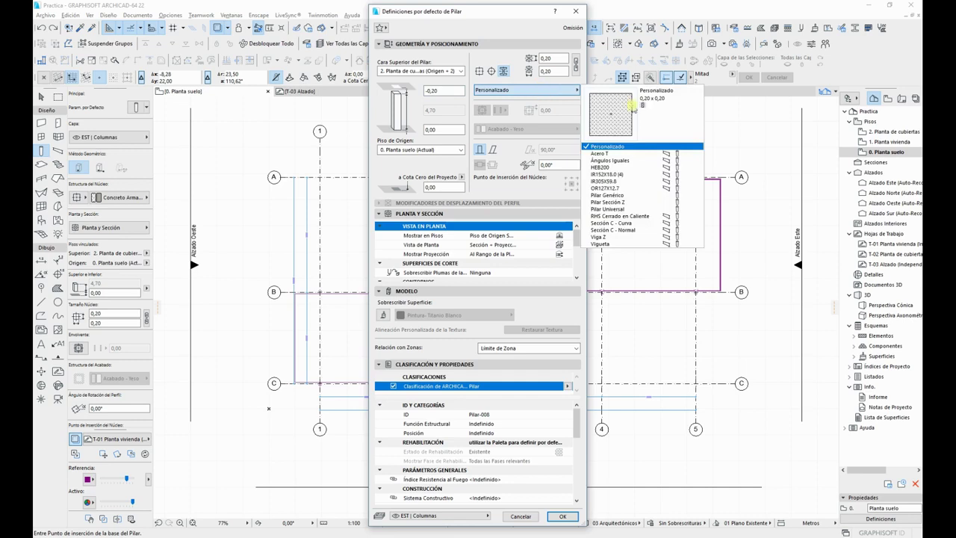
pyautogui.click(620, 167)
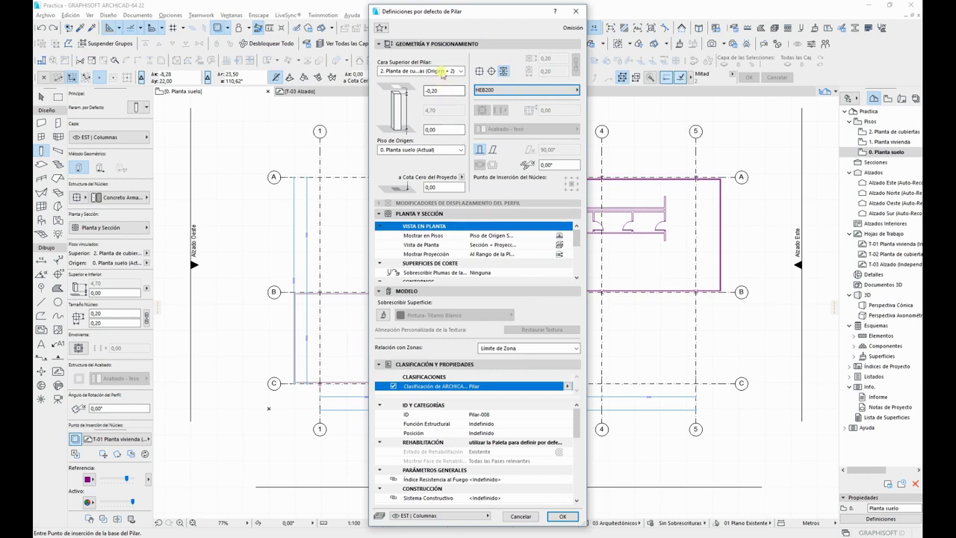
# Step: Check the story options for the column's top link and home story, keeping 2. Planta de cubiertas and 0. Planta suelo
pyautogui.click(442, 71)
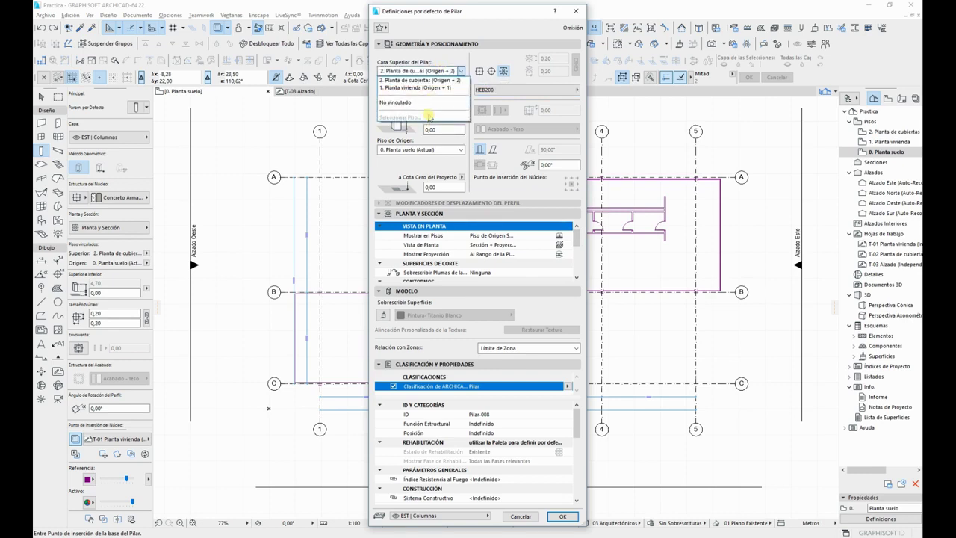
pyautogui.click(450, 60)
pyautogui.click(431, 150)
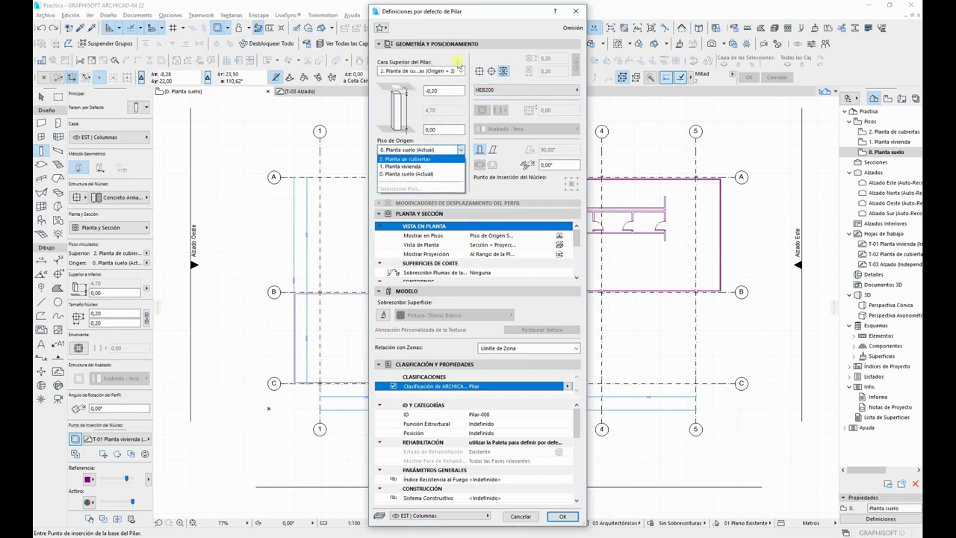
pyautogui.click(457, 63)
pyautogui.click(446, 69)
pyautogui.click(441, 70)
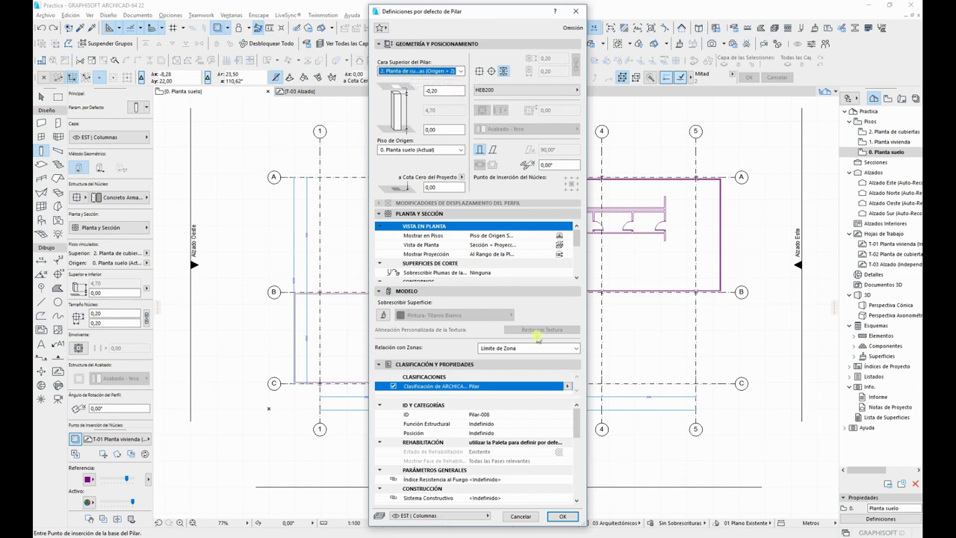
# Step: Set the default column's ID to Pilar-001 and check its classification options, keeping Pilar
pyautogui.click(496, 414)
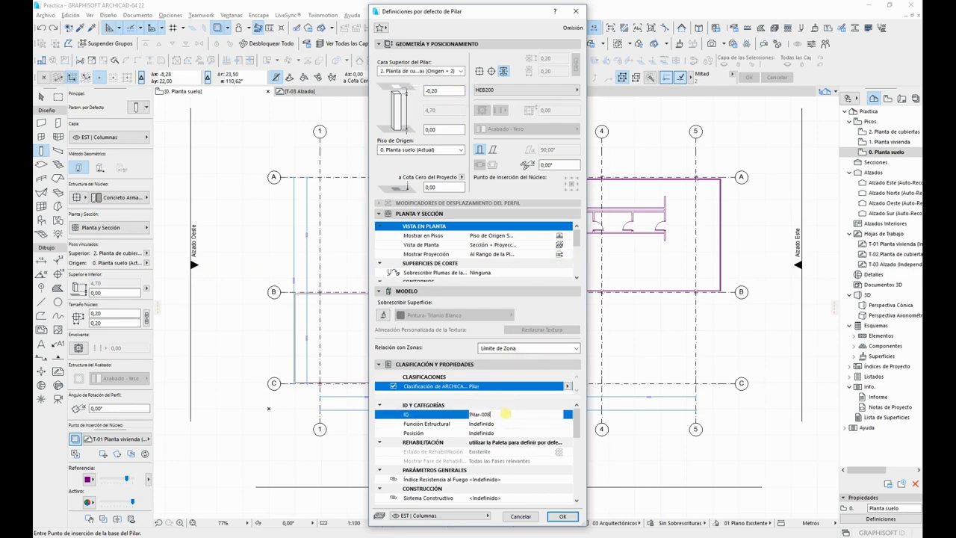
pyautogui.press('BackSpace')
pyautogui.write('1')
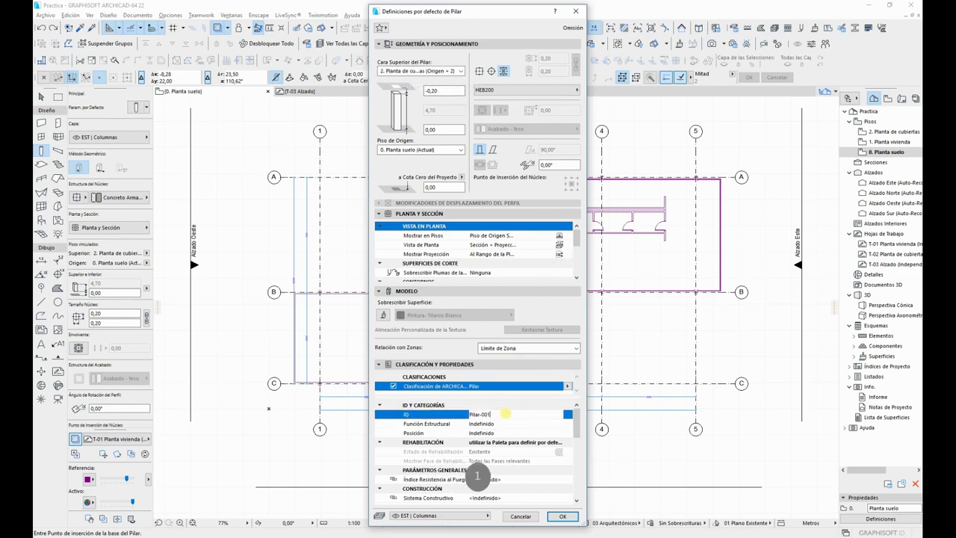
pyautogui.click(543, 313)
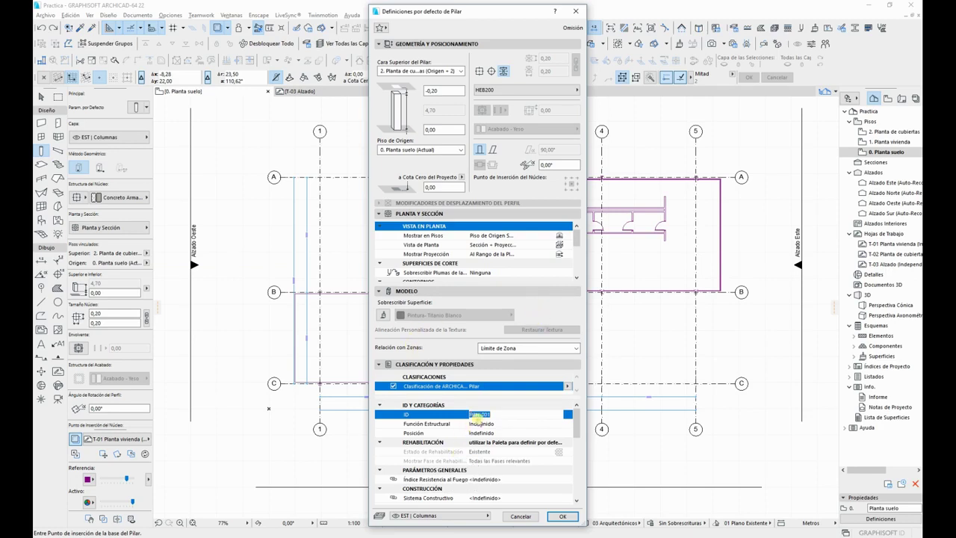
pyautogui.click(394, 385)
pyautogui.click(568, 387)
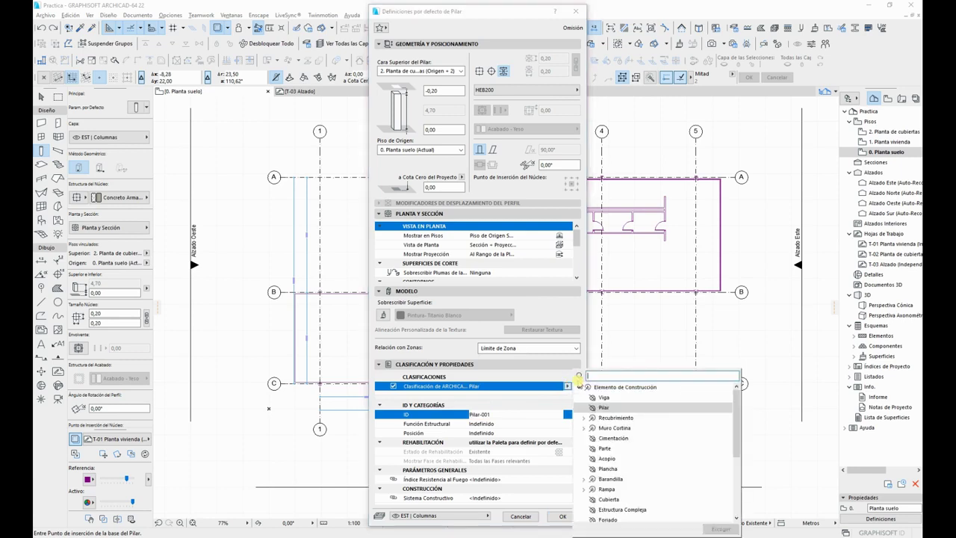
pyautogui.click(557, 311)
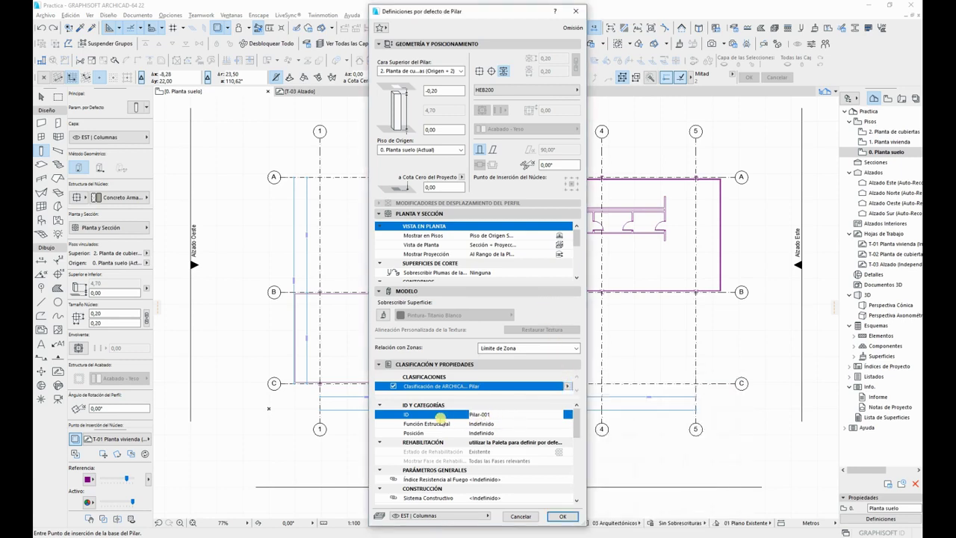
pyautogui.click(497, 414)
# Step: Set the column's structural function to Elemento De carga and its position to Interior, and accept the settings
pyautogui.click(567, 424)
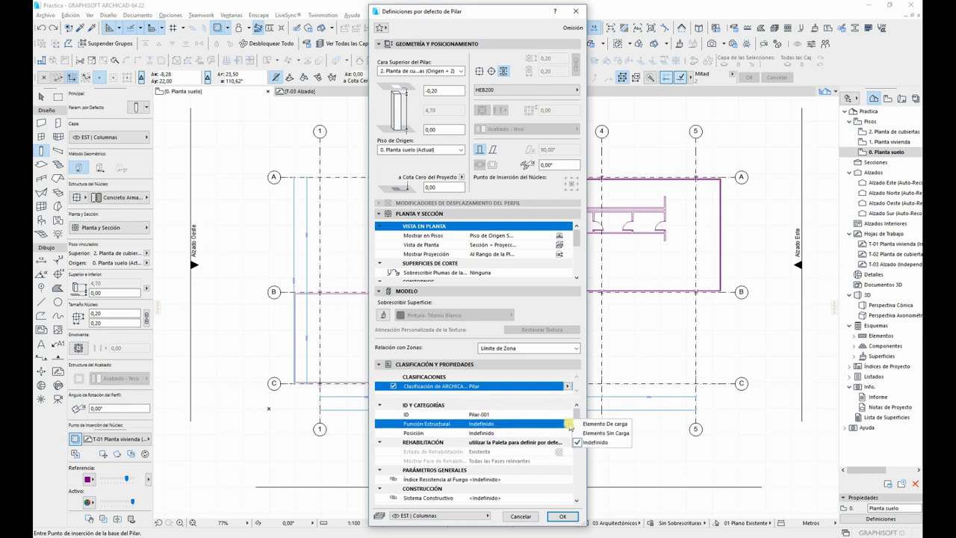
pyautogui.click(598, 424)
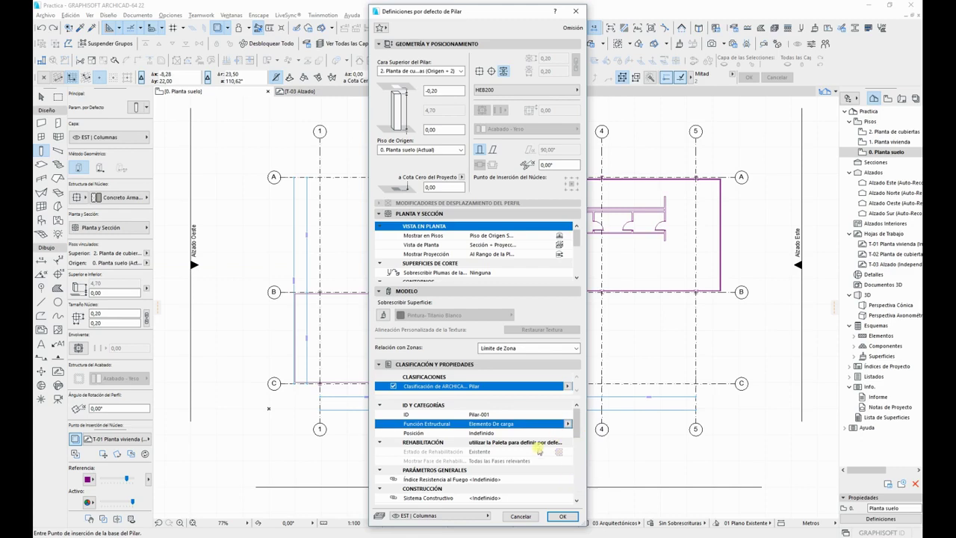
pyautogui.click(568, 433)
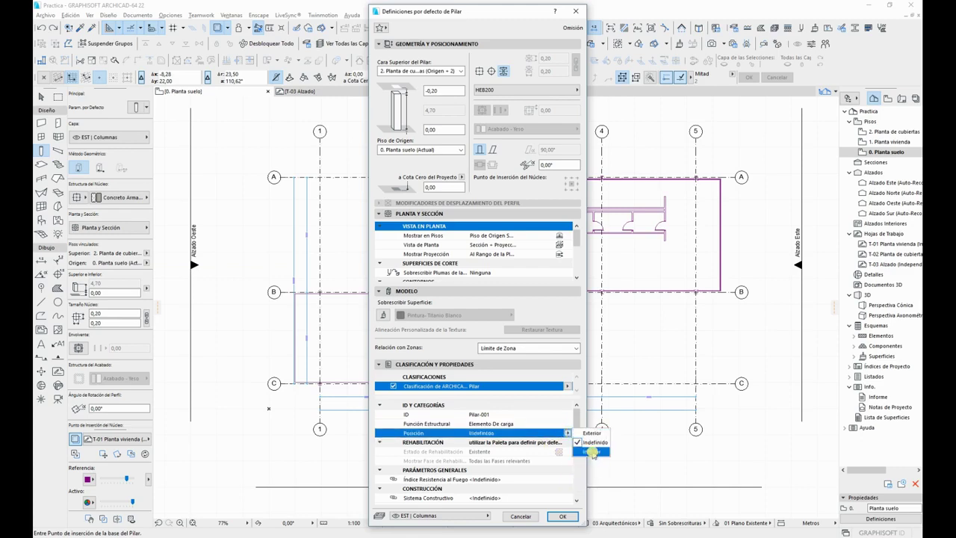
pyautogui.click(593, 452)
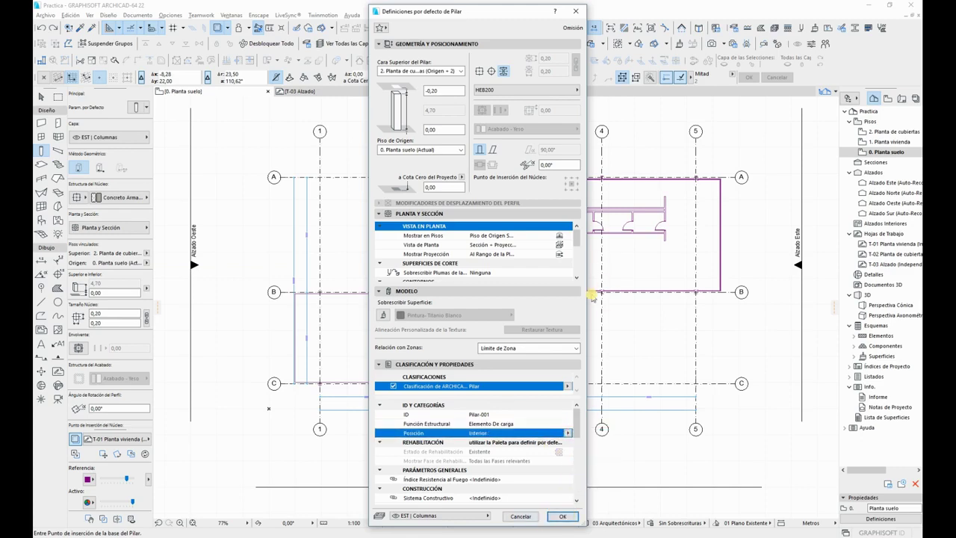
pyautogui.click(562, 516)
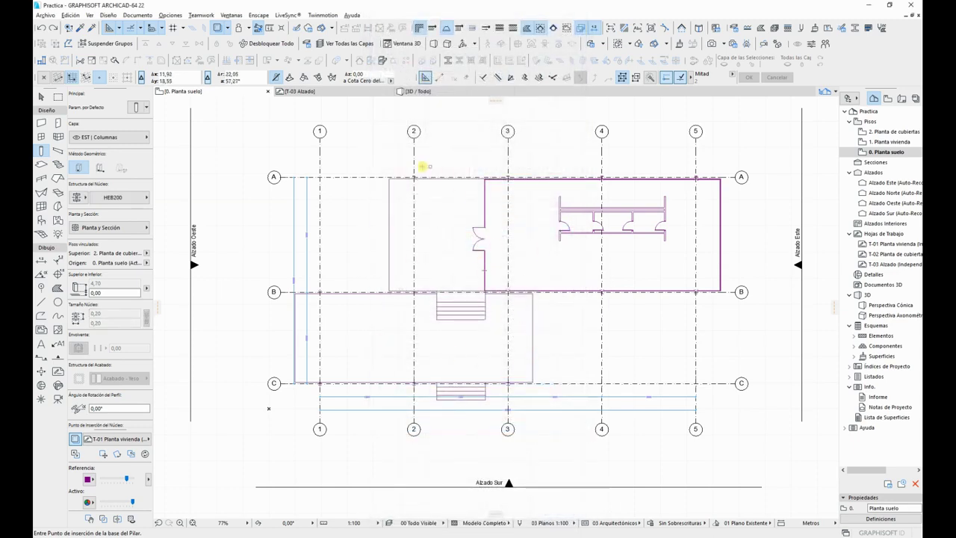
# Step: Check the HEB200 column outline against the reference column at grid intersection A/2, and hide the trace reference in the ground floor plan
pyautogui.scroll(10, 415, 178)
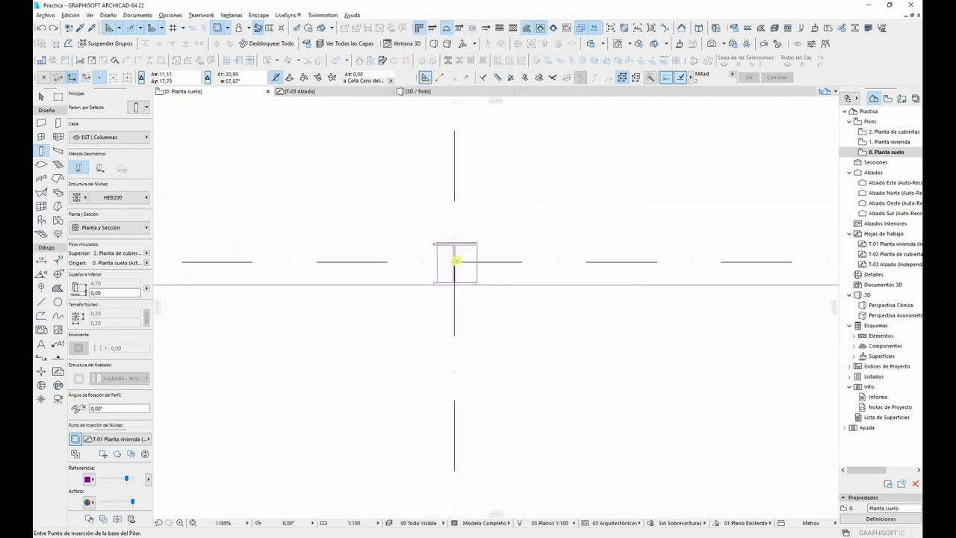
pyautogui.click(455, 262)
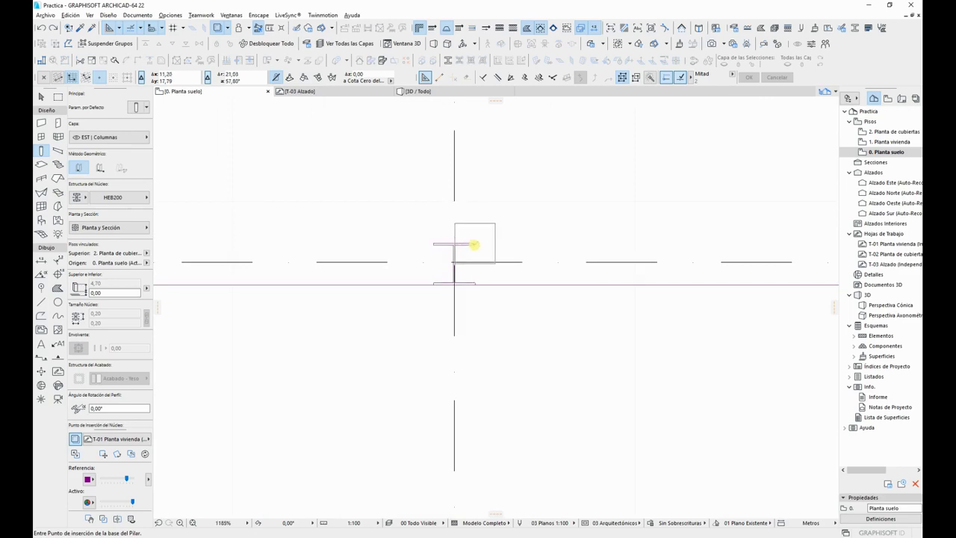
pyautogui.scroll(-6, 474, 244)
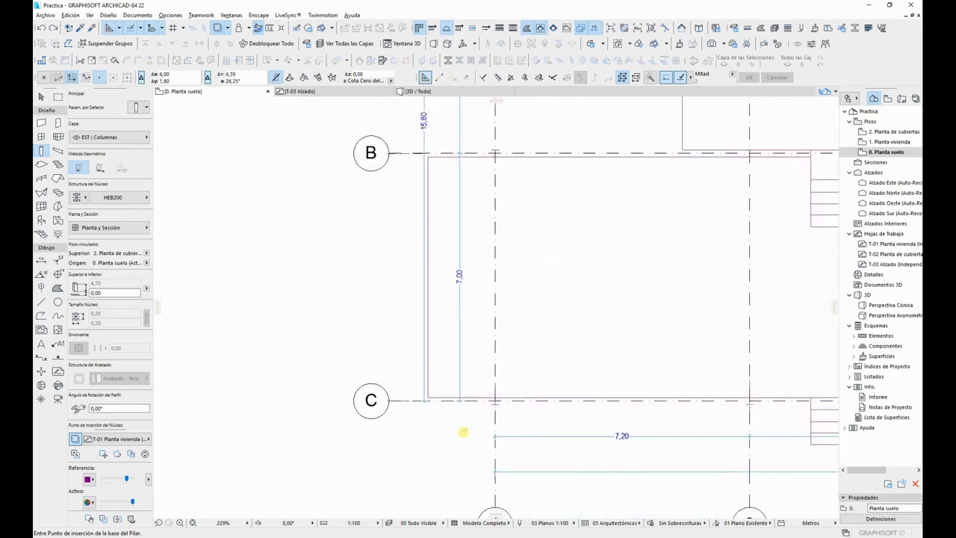
pyautogui.scroll(3, 463, 432)
pyautogui.scroll(-6, 540, 374)
pyautogui.moveTo(562, 361); pyautogui.dragTo(304, 399, button='middle')
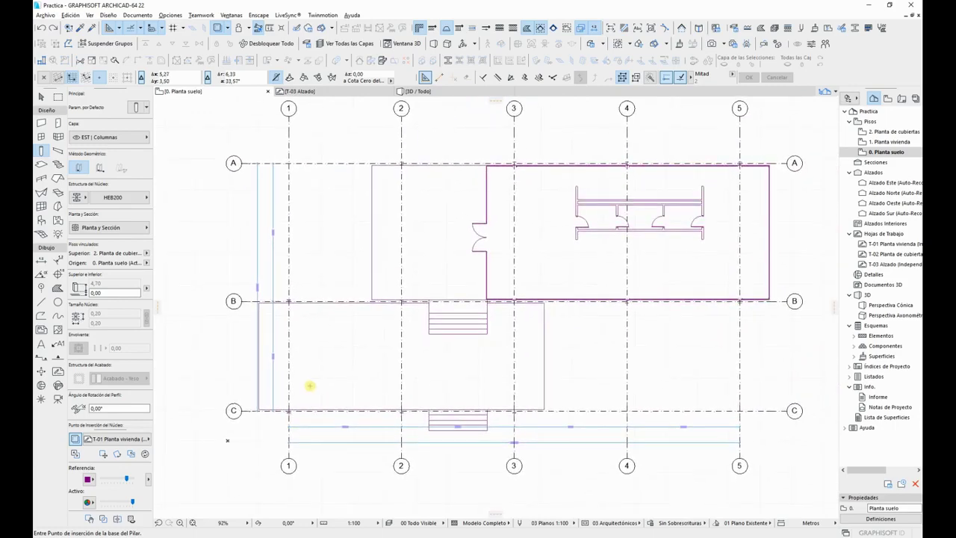
pyautogui.hotkey('alt', 'F2')
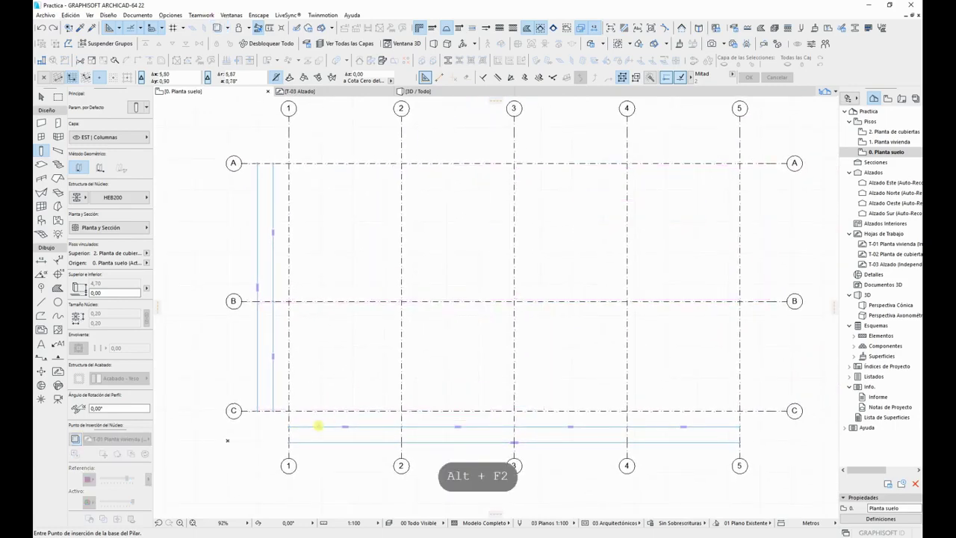
pyautogui.scroll(4, 271, 407)
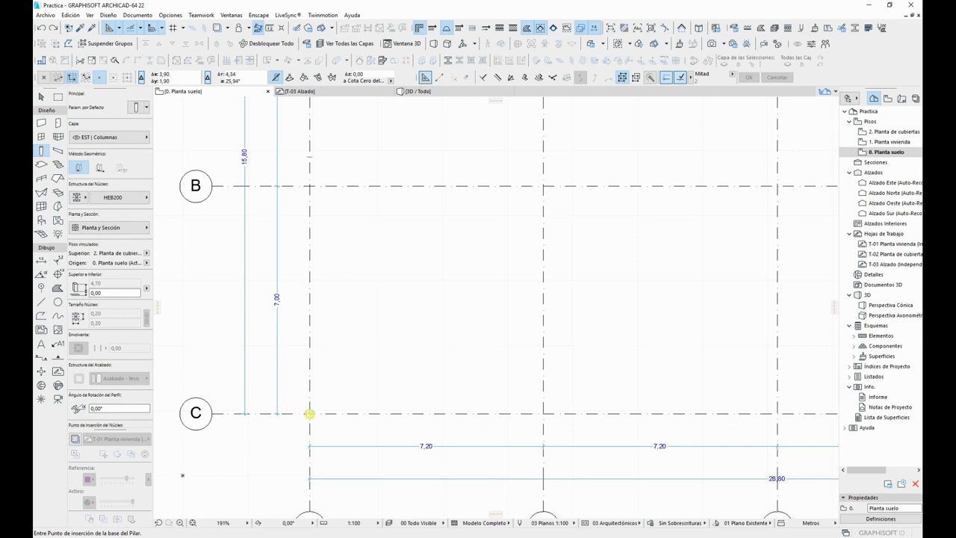
# Step: Place HEB200 columns along grid axis C at its intersections with axes 1, 2 and 3
pyautogui.scroll(-4, 378, 395)
pyautogui.hotkey('alt', 'F2')
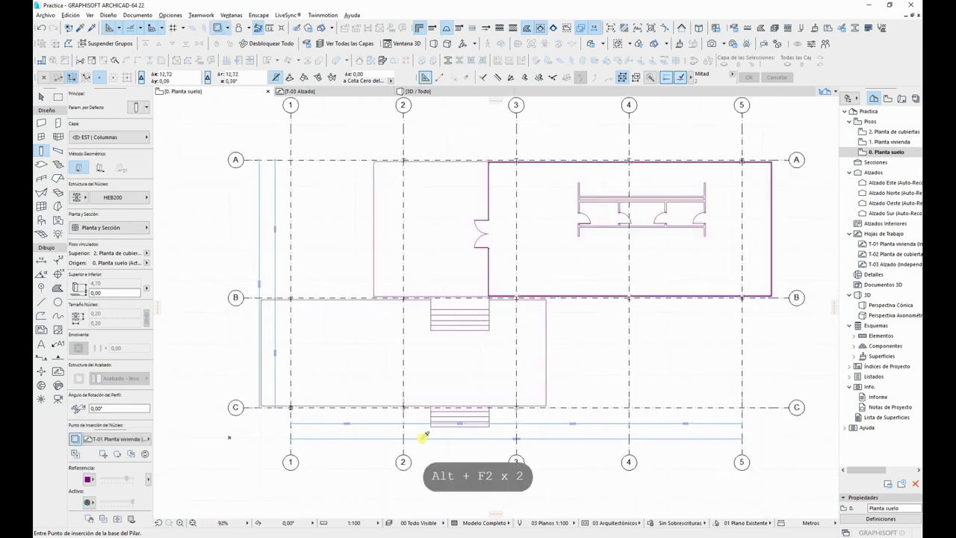
pyautogui.hotkey('alt', 'F2')
pyautogui.scroll(6, 407, 408)
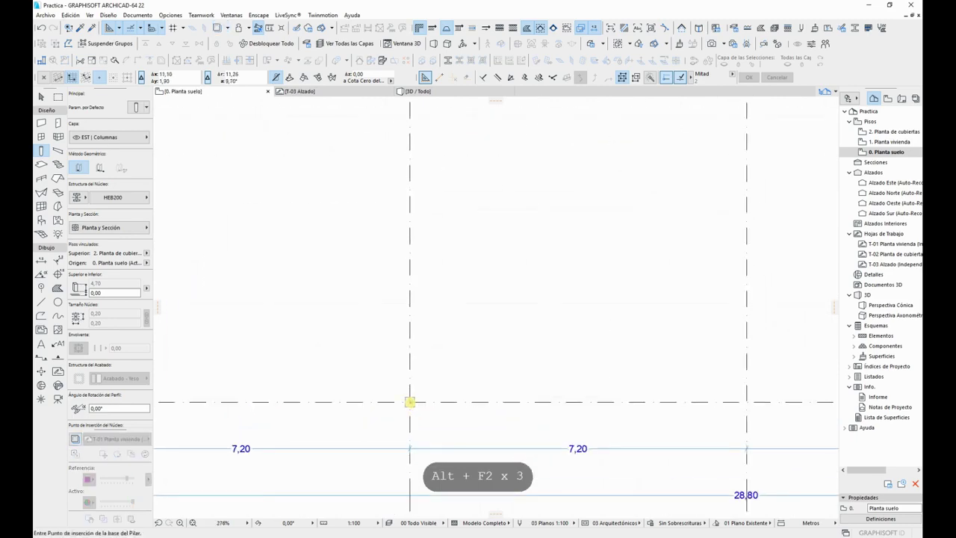
pyautogui.click(410, 402)
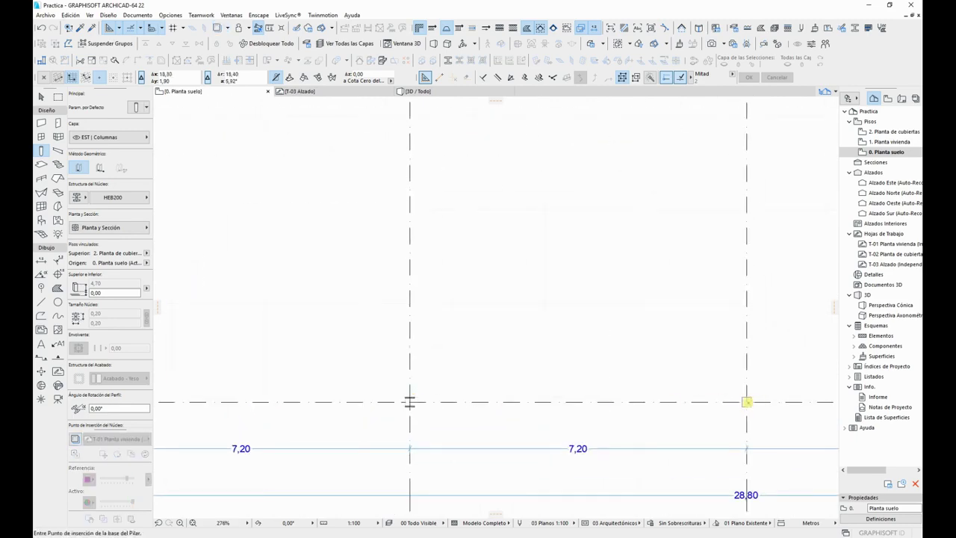
pyautogui.scroll(-6, 746, 402)
# Step: Place HEB200 columns along grid axis B at its intersections with axes 1 to 5, checking the trace reference
pyautogui.hotkey('alt', 'F2')
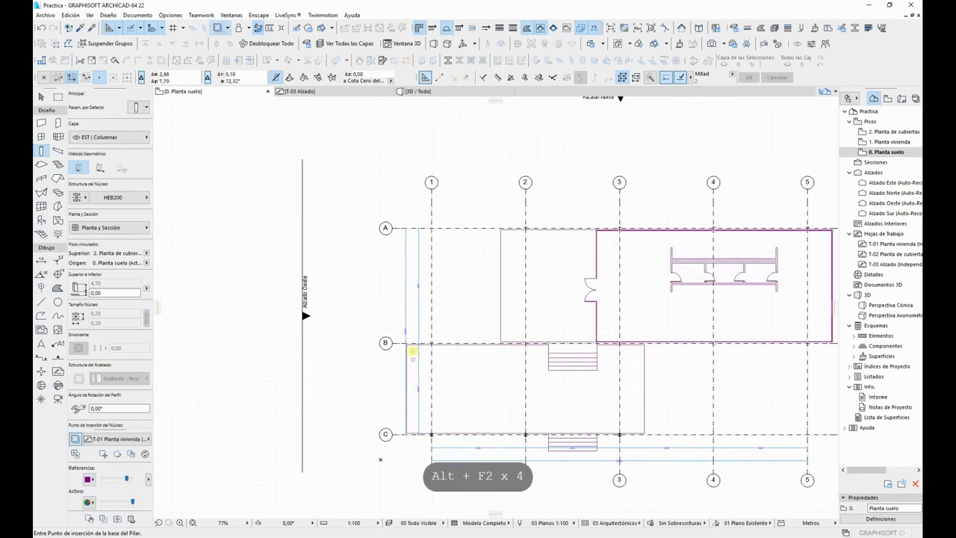
pyautogui.hotkey('alt', 'F2')
pyautogui.scroll(6, 448, 358)
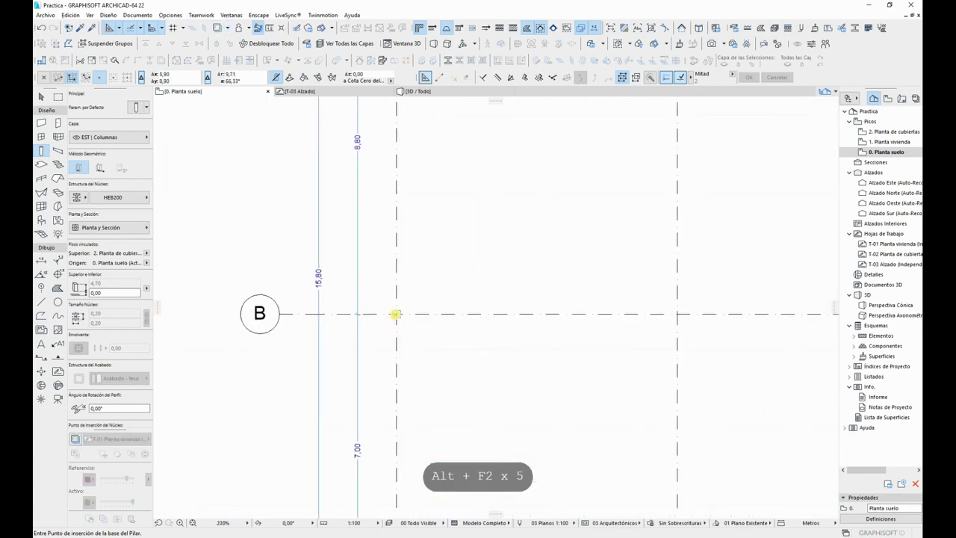
pyautogui.click(397, 314)
pyautogui.click(677, 313)
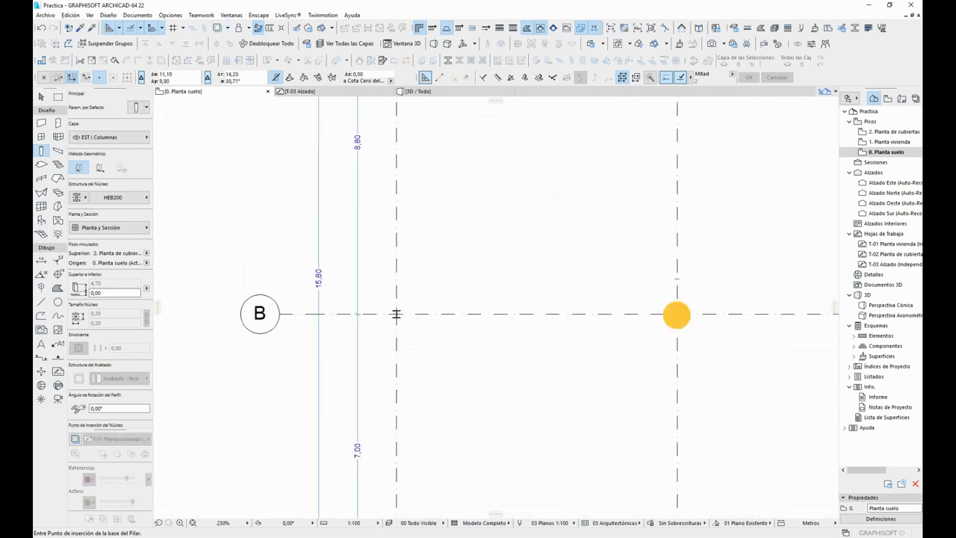
pyautogui.moveTo(701, 382); pyautogui.dragTo(339, 392, button='middle')
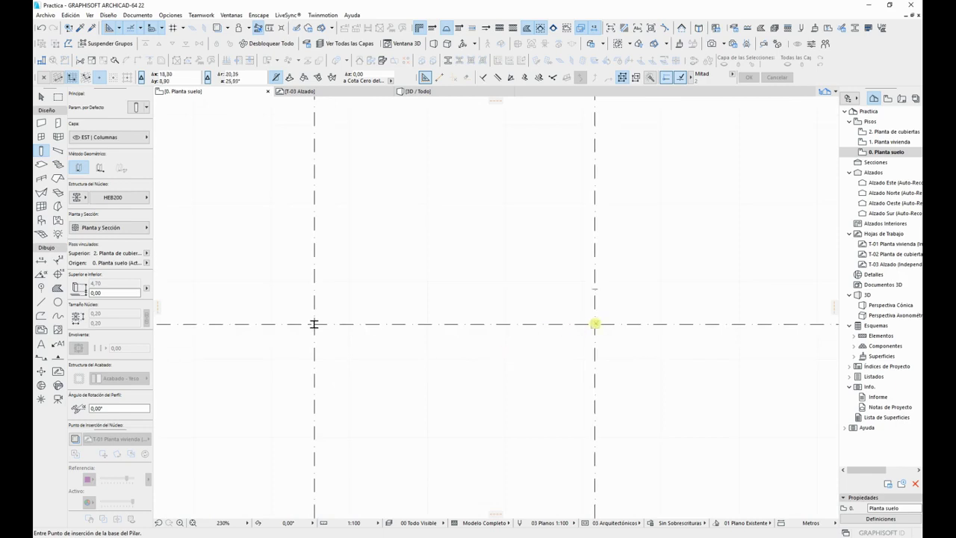
pyautogui.scroll(-3, 664, 348)
pyautogui.scroll(5, 380, 337)
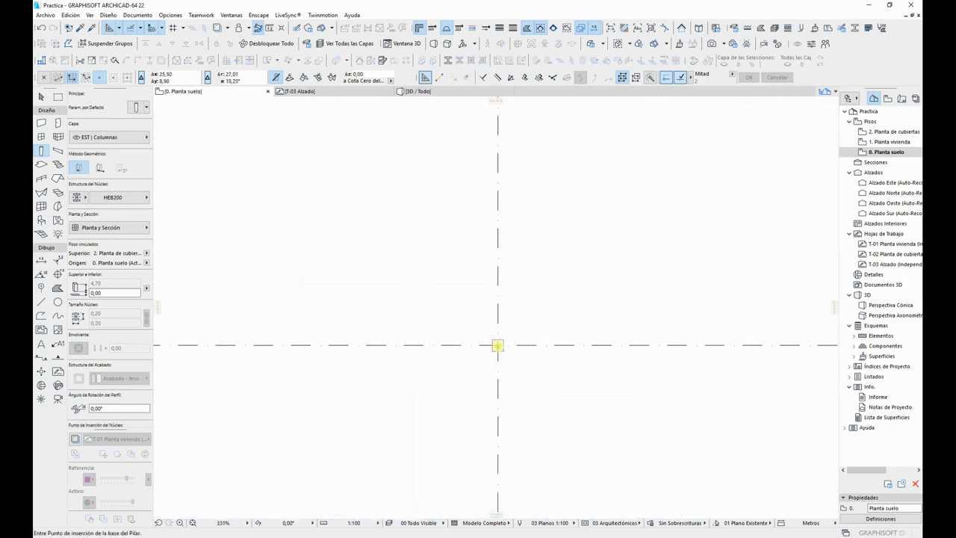
pyautogui.click(498, 344)
pyautogui.moveTo(659, 350); pyautogui.dragTo(396, 361, button='middle')
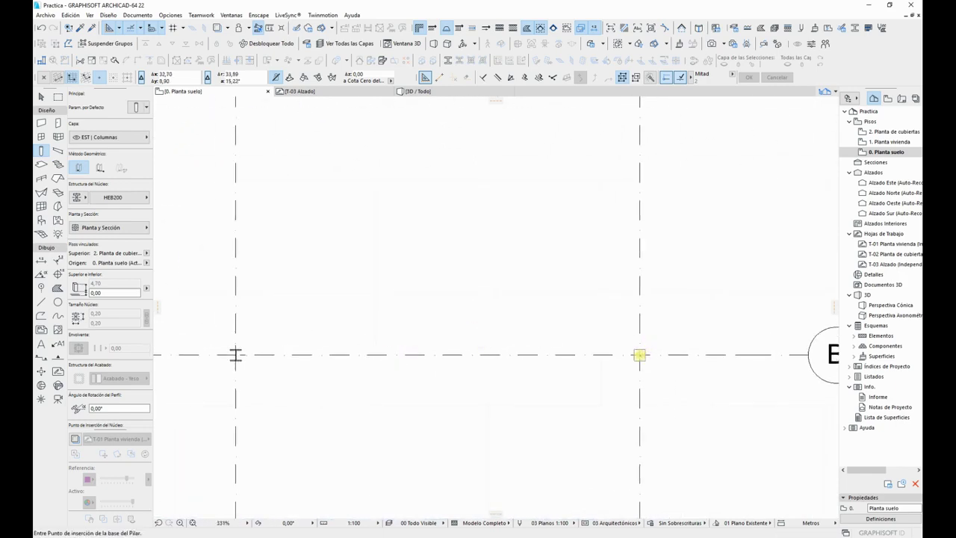
pyautogui.click(640, 355)
# Step: Place HEB200 columns along grid axis A at its intersections with axes 2 to 5, checking the trace reference, and finish placing columns
pyautogui.scroll(-5, 504, 343)
pyautogui.hotkey('alt', 'F2')
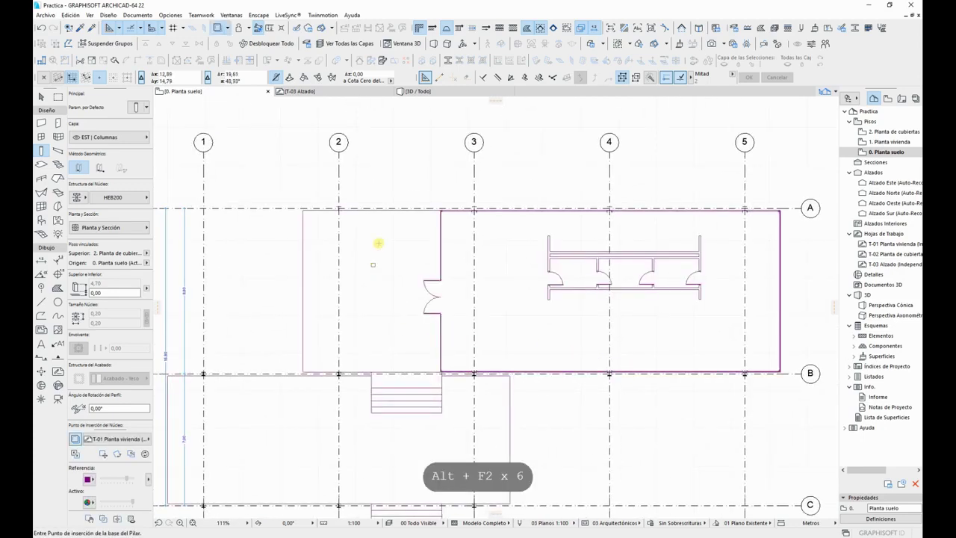
pyautogui.hotkey('alt', 'F2')
pyautogui.scroll(4, 324, 192)
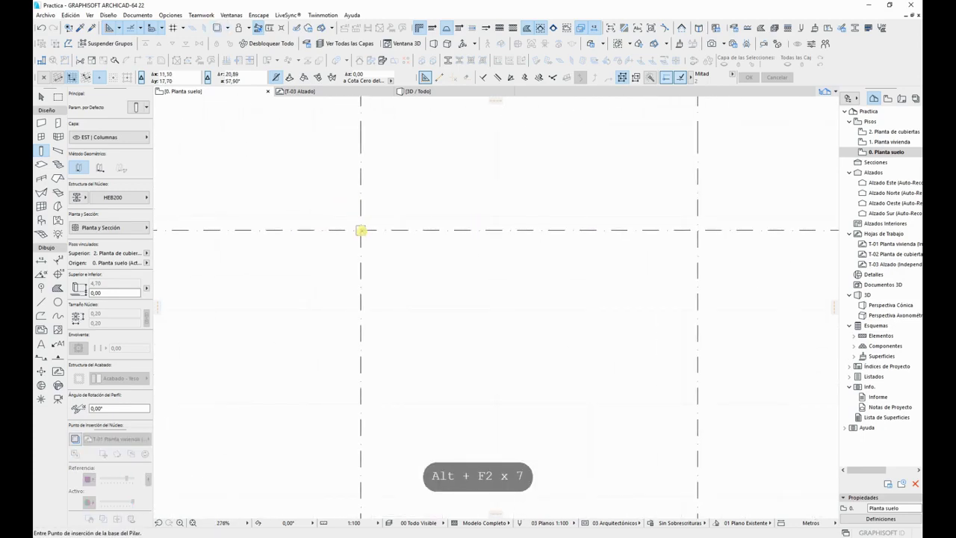
pyautogui.click(361, 230)
pyautogui.moveTo(658, 268); pyautogui.dragTo(451, 270, button='middle')
pyautogui.click(491, 232)
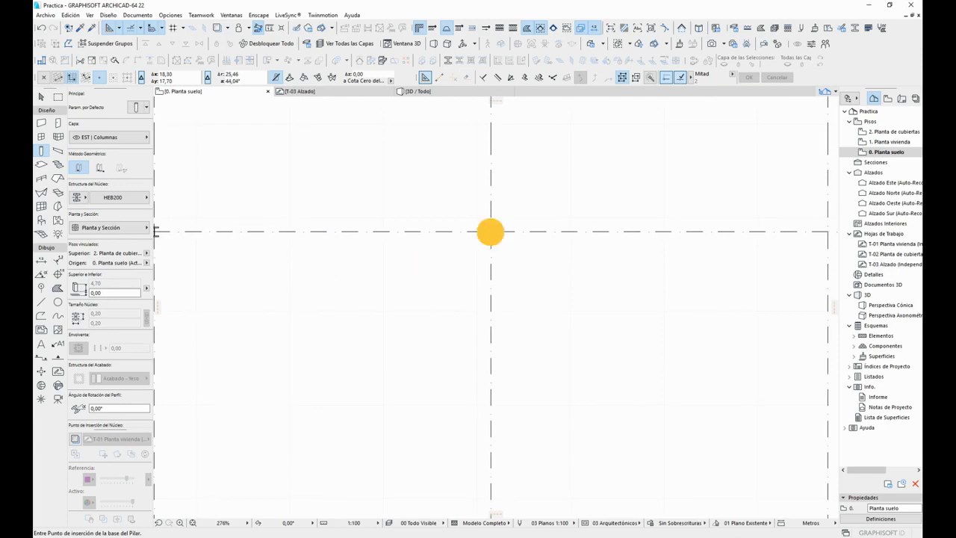
pyautogui.scroll(-4, 567, 287)
pyautogui.moveTo(574, 287); pyautogui.dragTo(393, 280, button='middle')
pyautogui.click(508, 260)
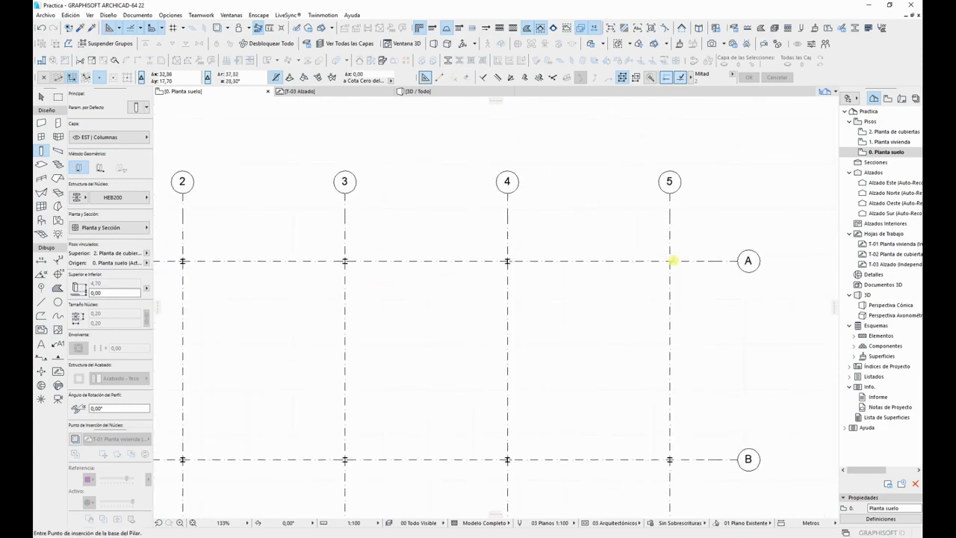
pyautogui.hotkey('alt', 'F2')
pyautogui.hotkey('alt', 'F2')
pyautogui.scroll(3, 665, 256)
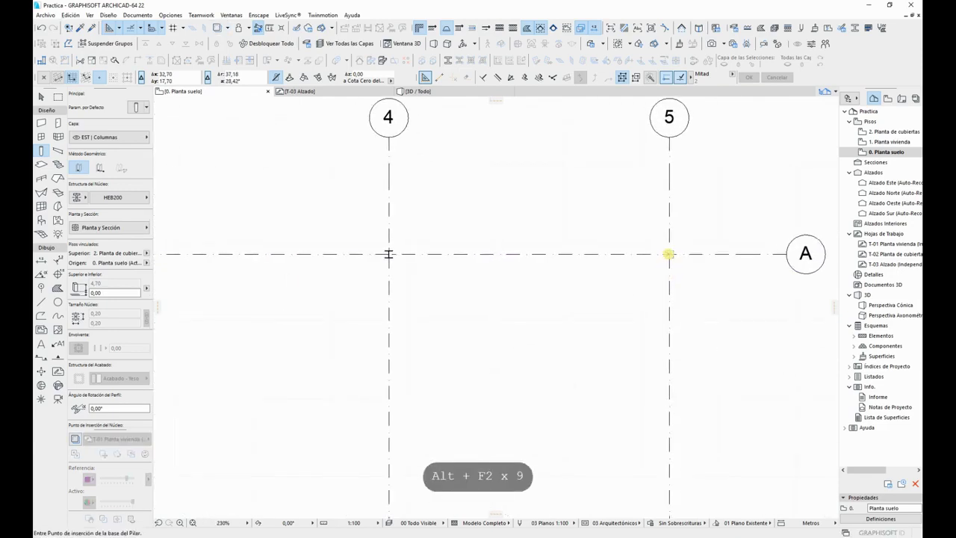
pyautogui.middleClick(572, 266)
pyautogui.press('Escape')
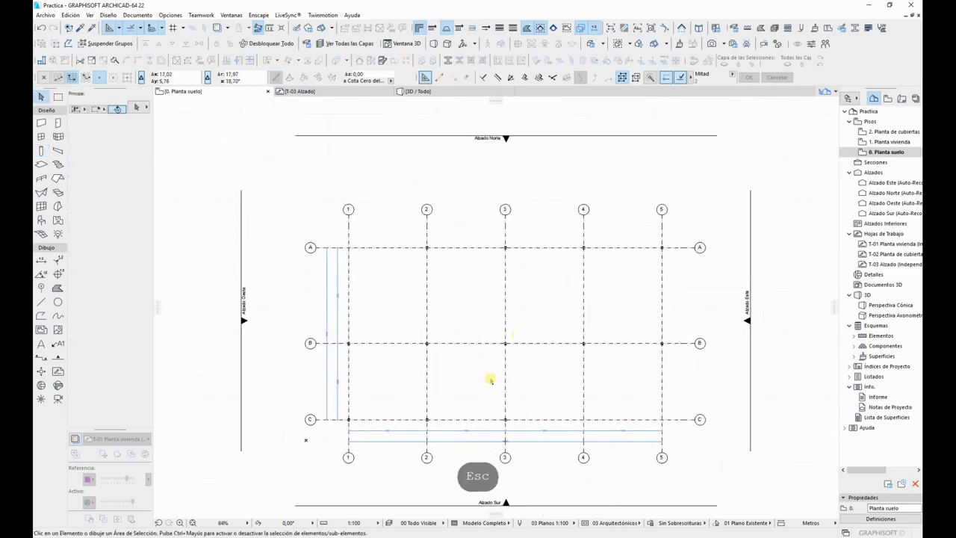
# Step: Link the tops of columns A/2 and B/2 to 1. Planta vivienda with a top offset of -0,1
pyautogui.scroll(3, 490, 380)
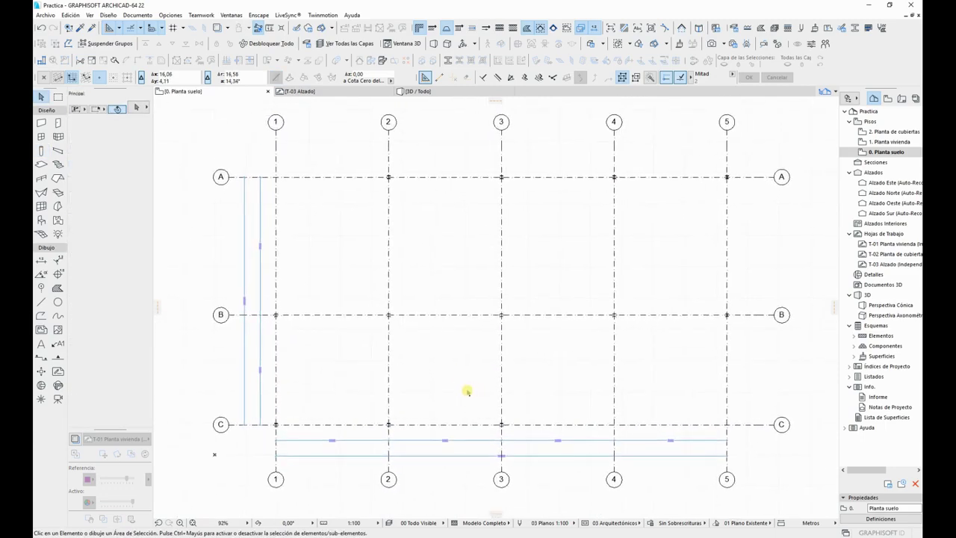
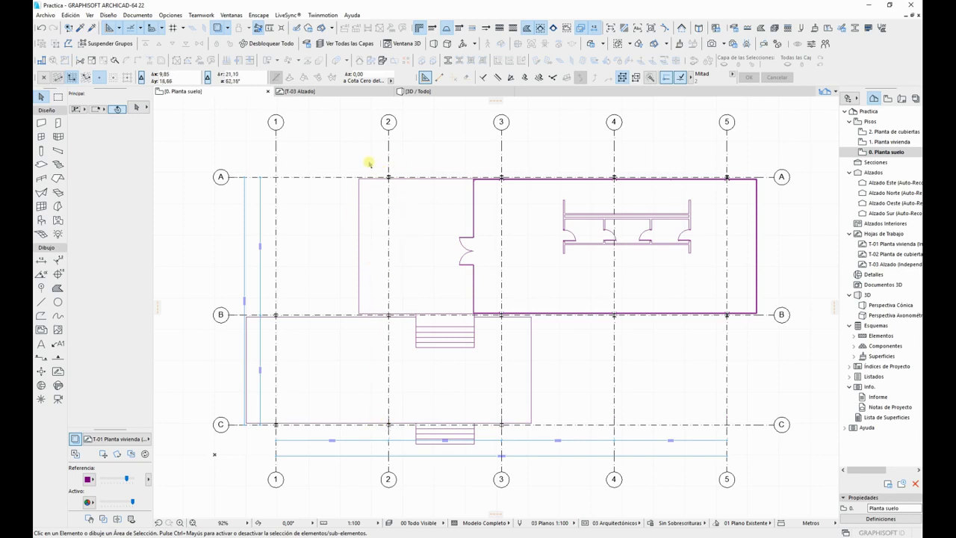
pyautogui.moveTo(369, 163); pyautogui.dragTo(400, 334)
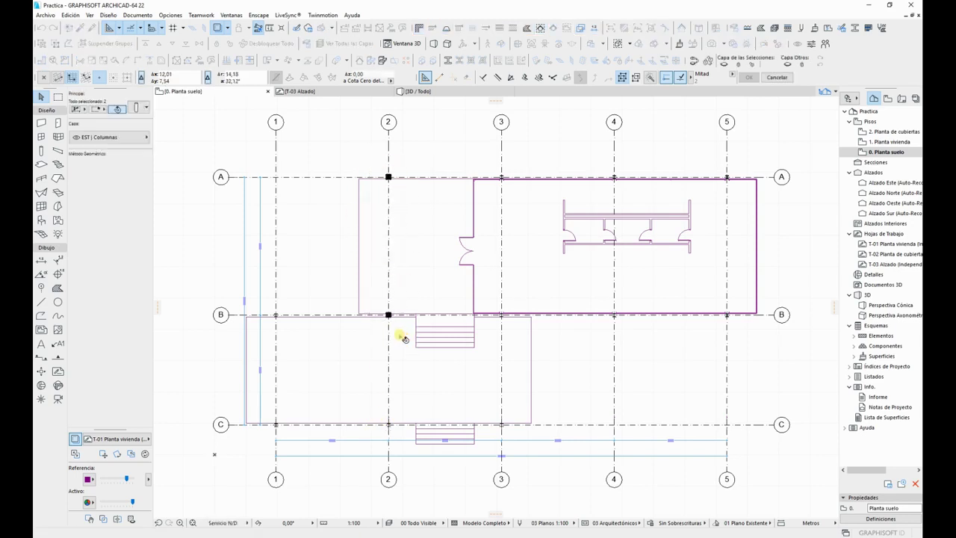
pyautogui.click(137, 107)
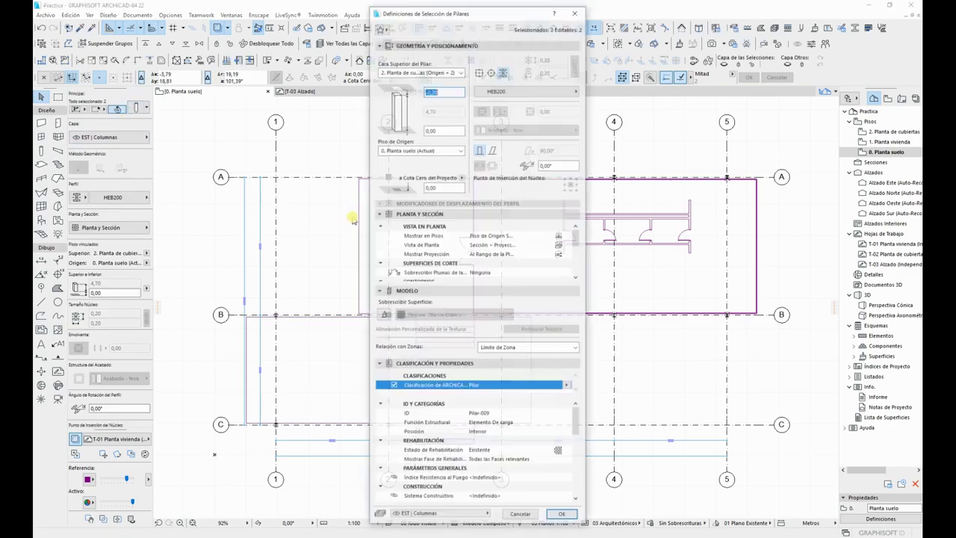
pyautogui.click(438, 71)
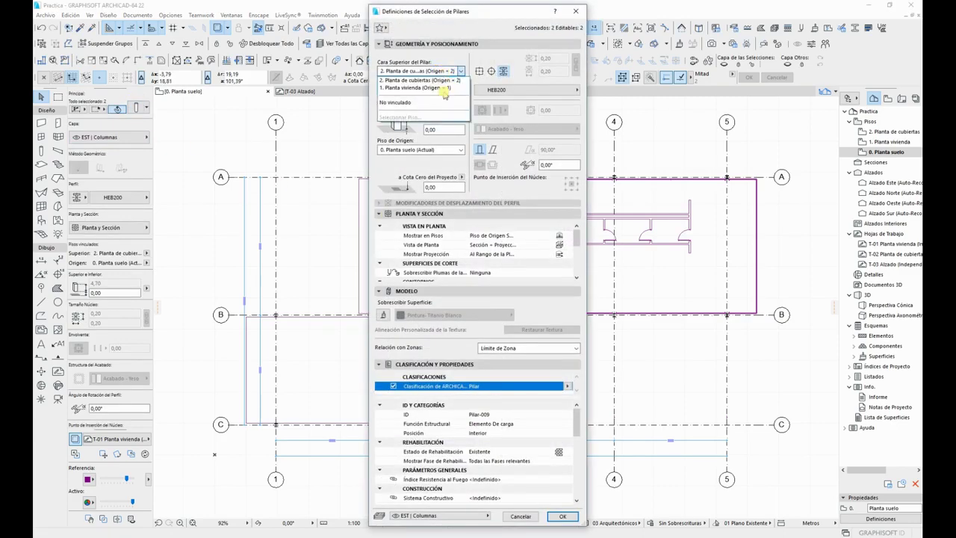
pyautogui.click(440, 84)
pyautogui.doubleClick(446, 90)
pyautogui.write('-0,1')
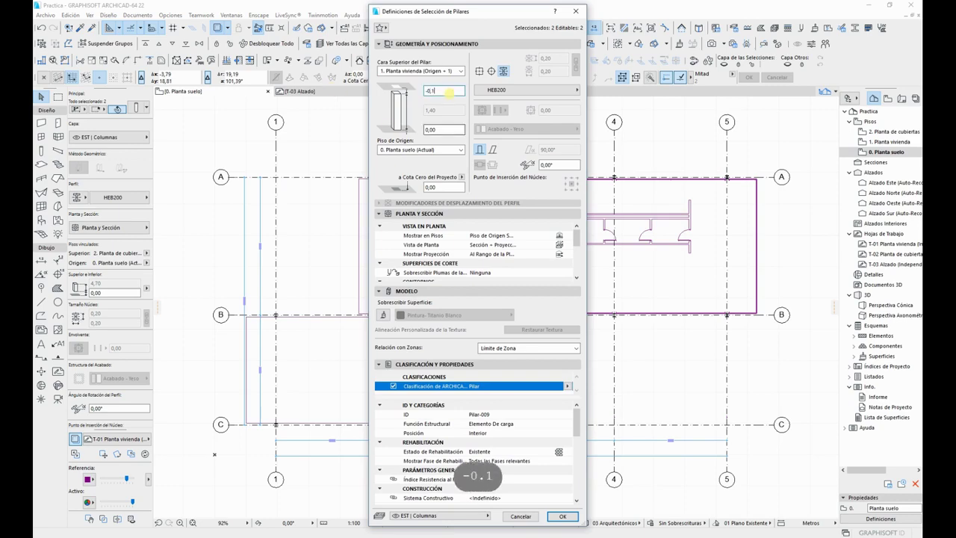
pyautogui.click(564, 516)
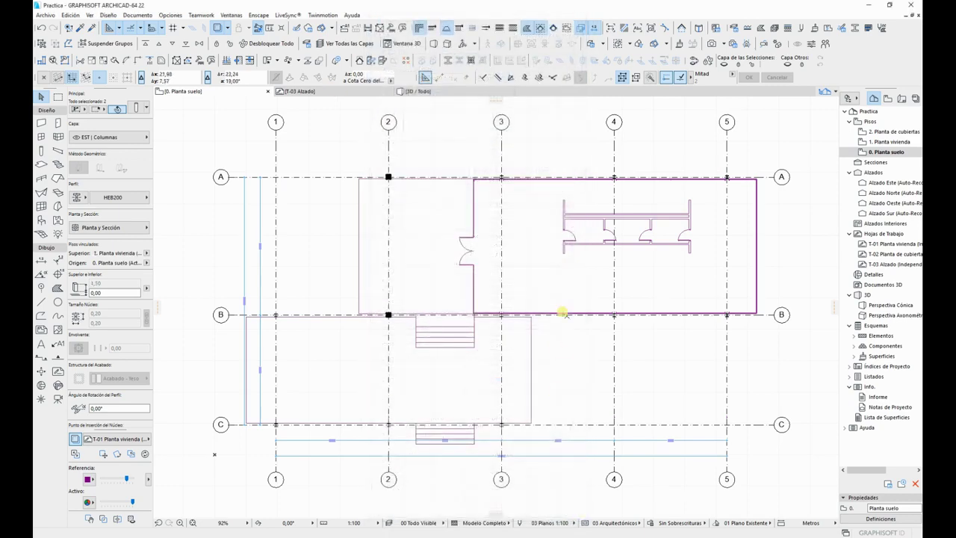
pyautogui.press('Escape')
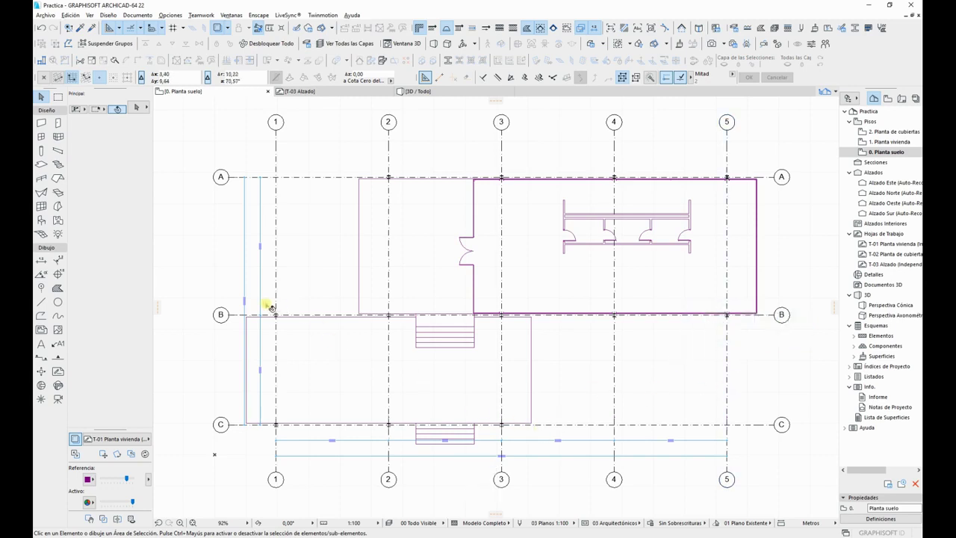
# Step: Link the tops of columns B/1, C/1, C/2 and C/3 to 1. Planta vivienda with a top offset of -0,9
pyautogui.press('space')
pyautogui.moveTo(265, 301); pyautogui.dragTo(299, 449)
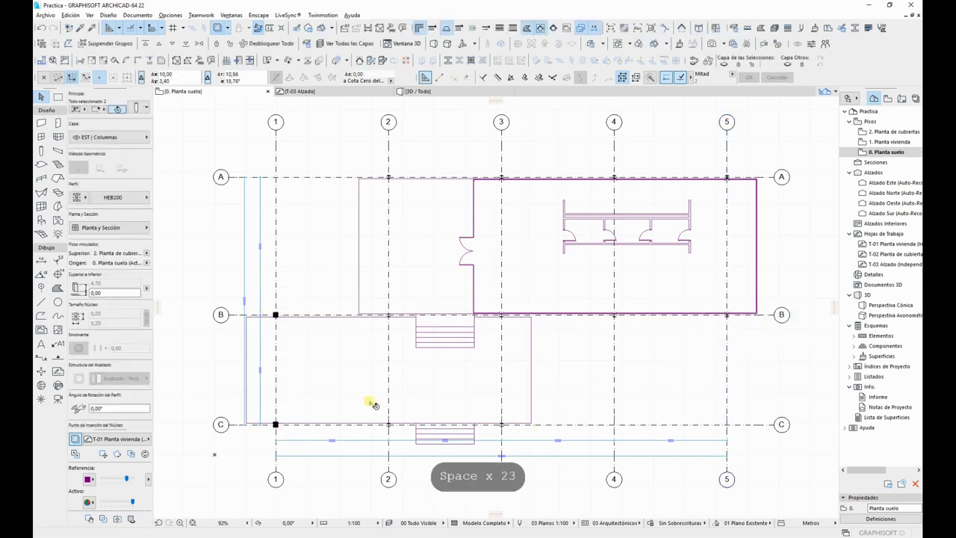
pyautogui.keyDown('shift'); pyautogui.moveTo(369, 401); pyautogui.dragTo(557, 437); pyautogui.keyUp('shift')
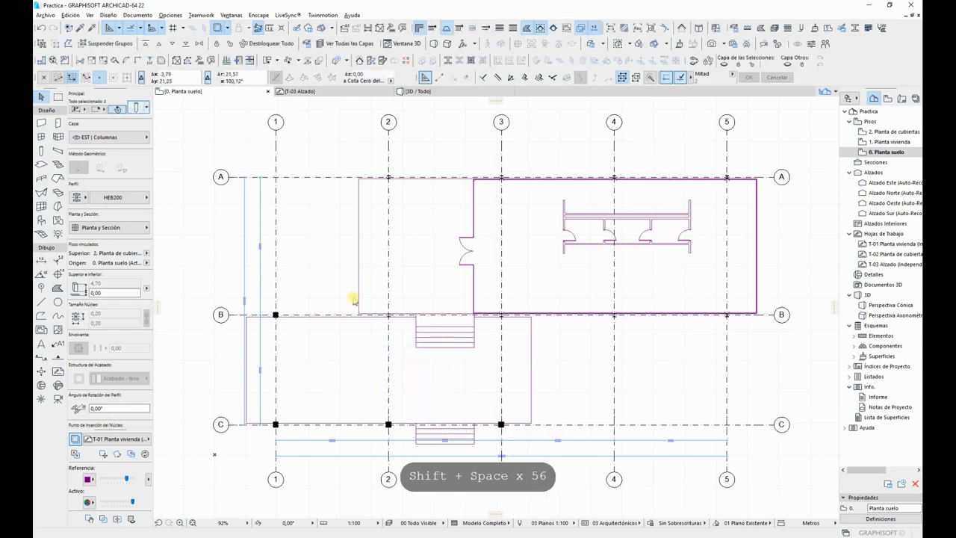
pyautogui.hotkey('ctrl', 't')
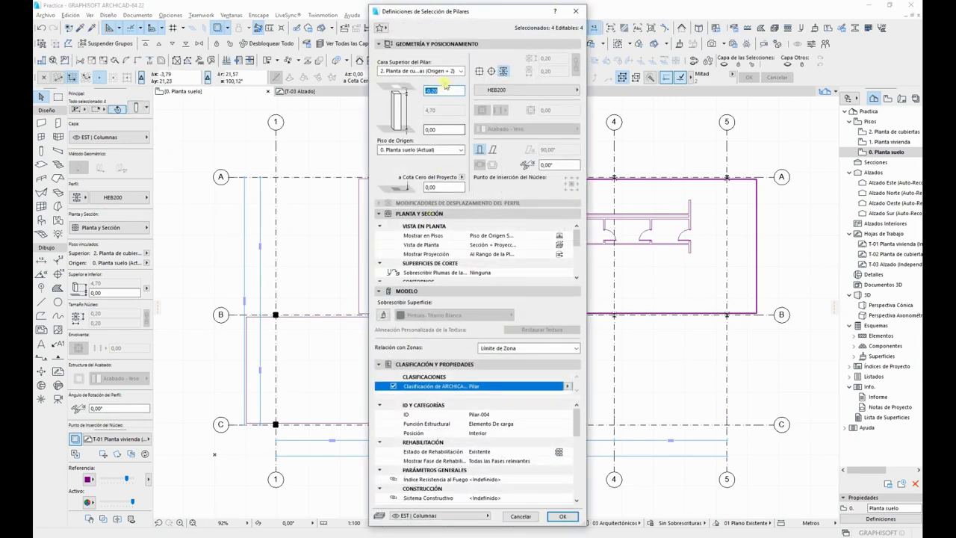
pyautogui.click(447, 71)
pyautogui.click(437, 85)
pyautogui.write('-0,9')
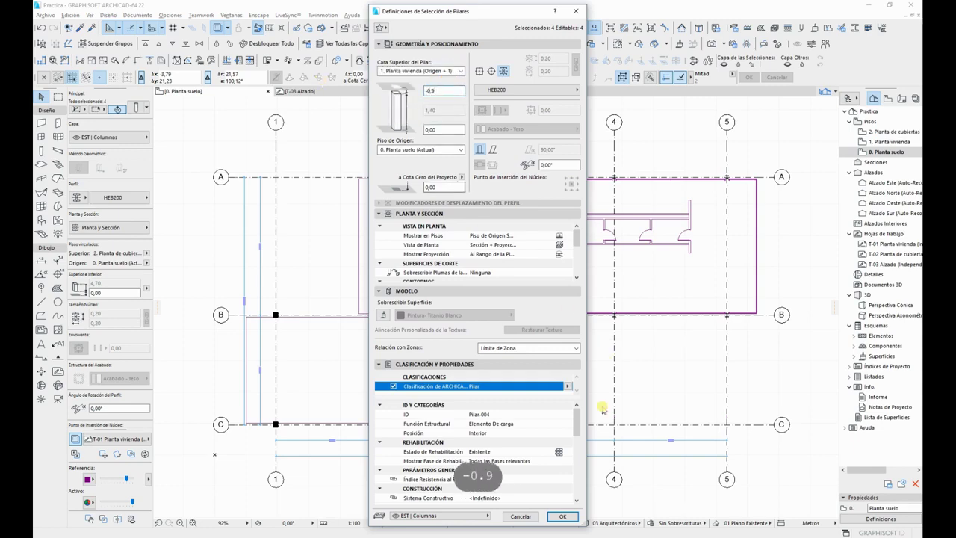
pyautogui.click(561, 516)
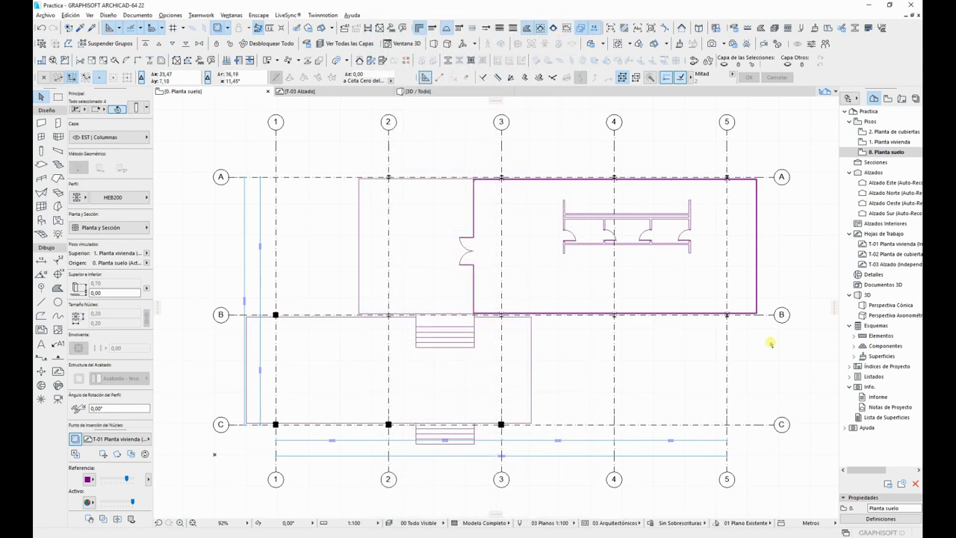
pyautogui.press('Escape')
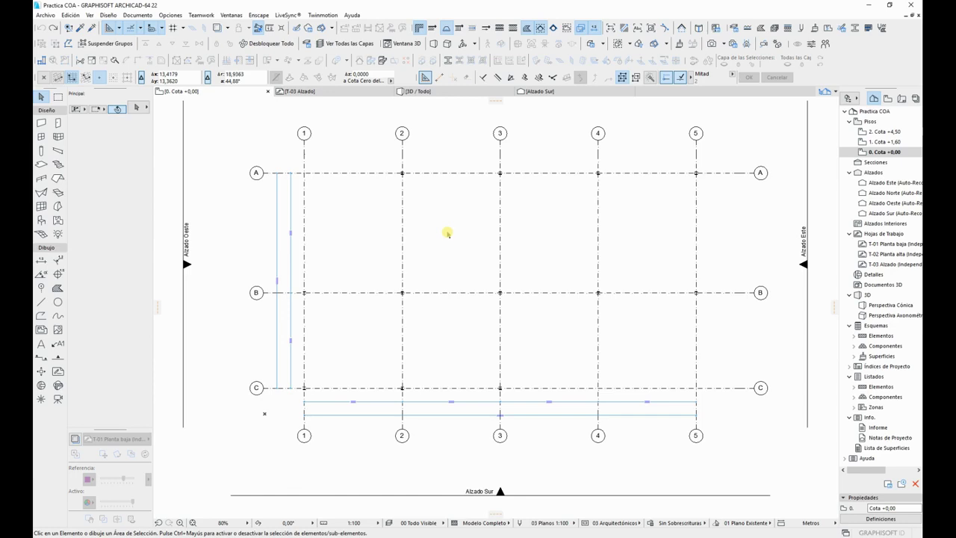
# Step: Examine the short and tall columns in the 3D view and in the Alzado Sur elevation
pyautogui.press('F3')
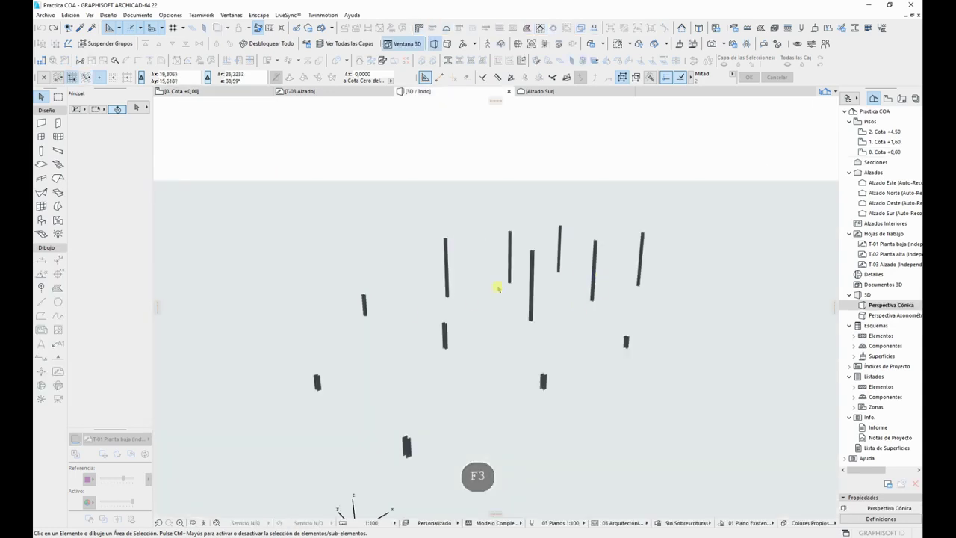
pyautogui.moveTo(542, 311)
pyautogui.keyDown('shift'); pyautogui.mouseDown(button='middle')
pyautogui.moveTo(534, 304)
pyautogui.moveTo(529, 313)
pyautogui.mouseUp(button='middle'); pyautogui.keyUp('shift')
pyautogui.click(623, 334)
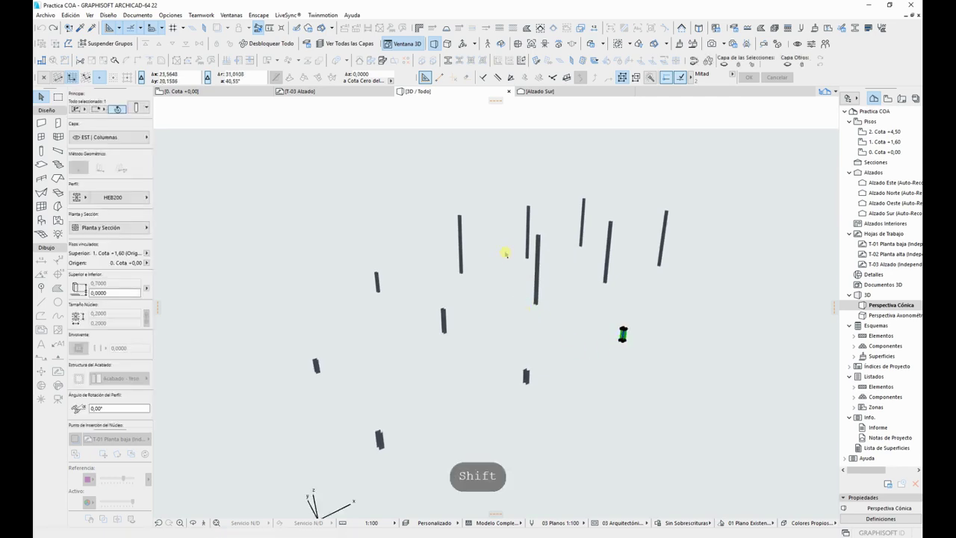
pyautogui.click(537, 238)
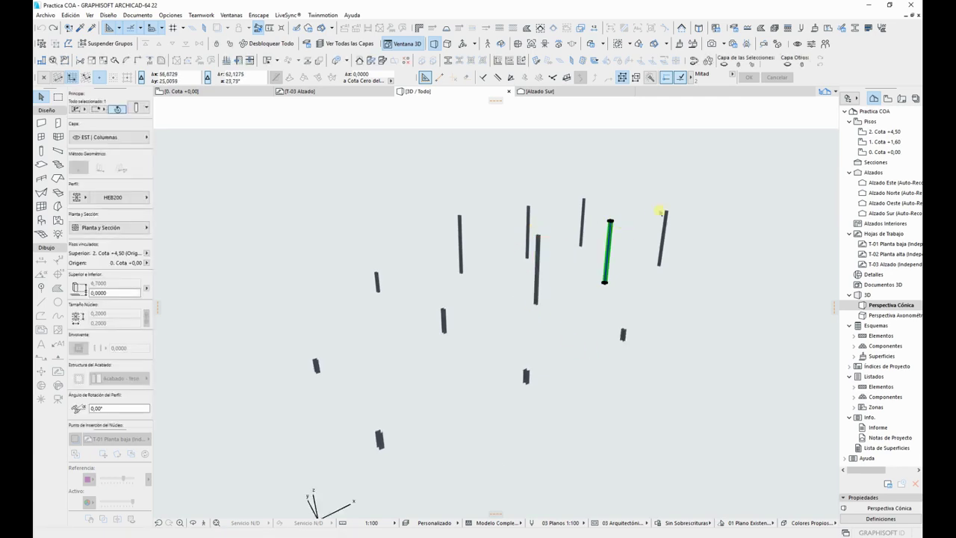
pyautogui.press('Escape')
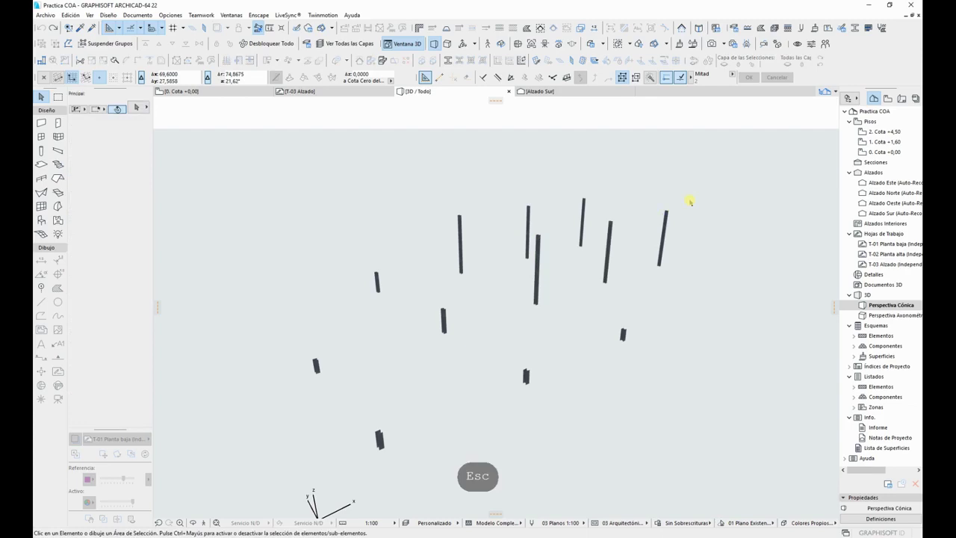
pyautogui.press('F2')
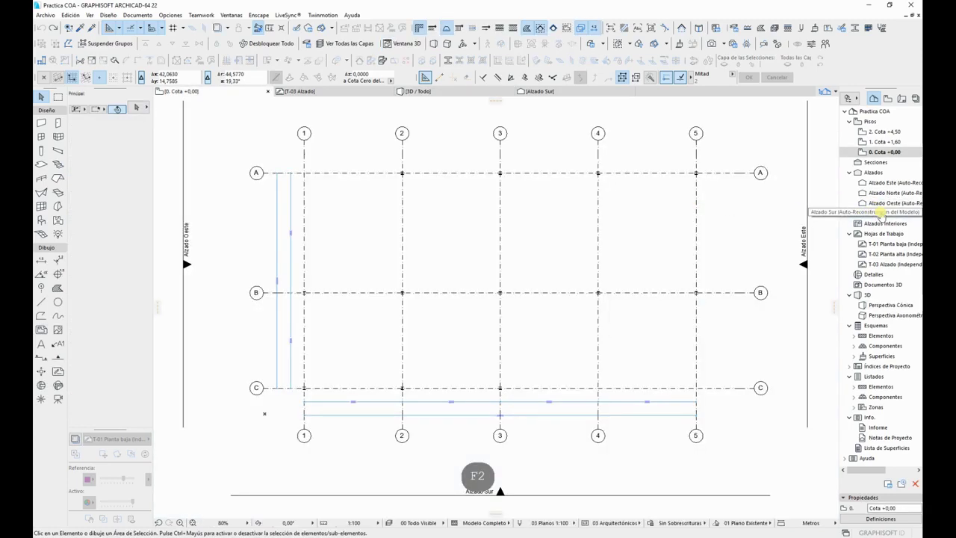
pyautogui.doubleClick(881, 214)
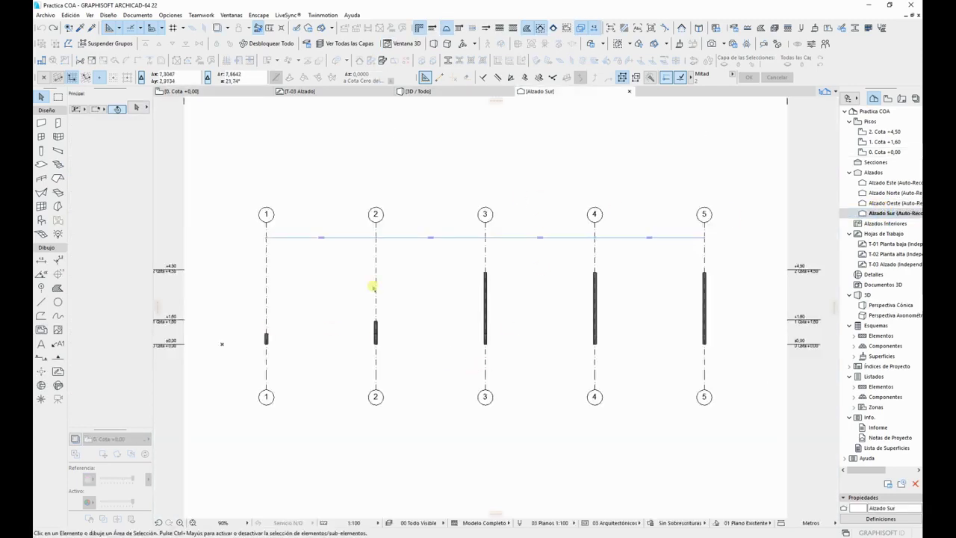
# Step: Examine the columns in Alzado Oeste and in Alzado Sur opened from its plan marker, and return to the 0. Cota +0,00 plan
pyautogui.doubleClick(893, 203)
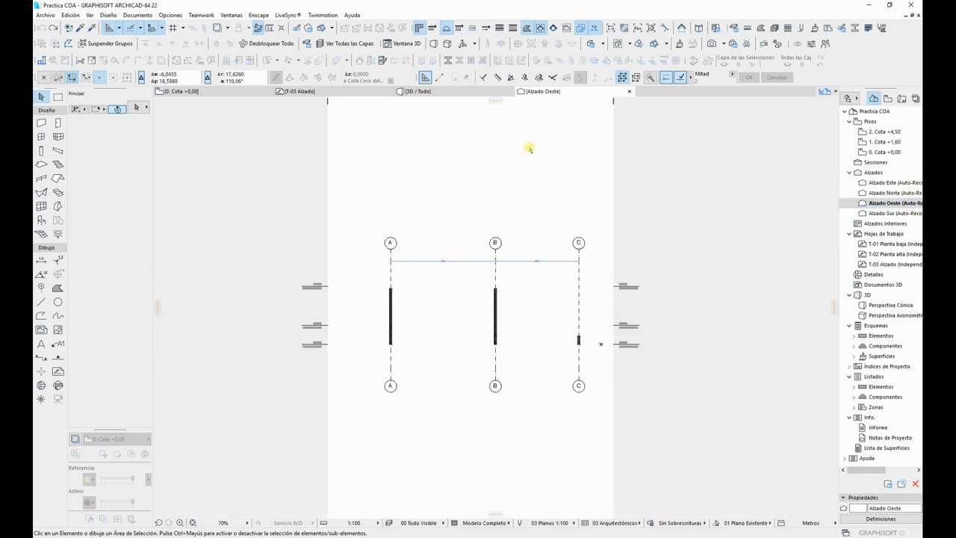
pyautogui.click(216, 93)
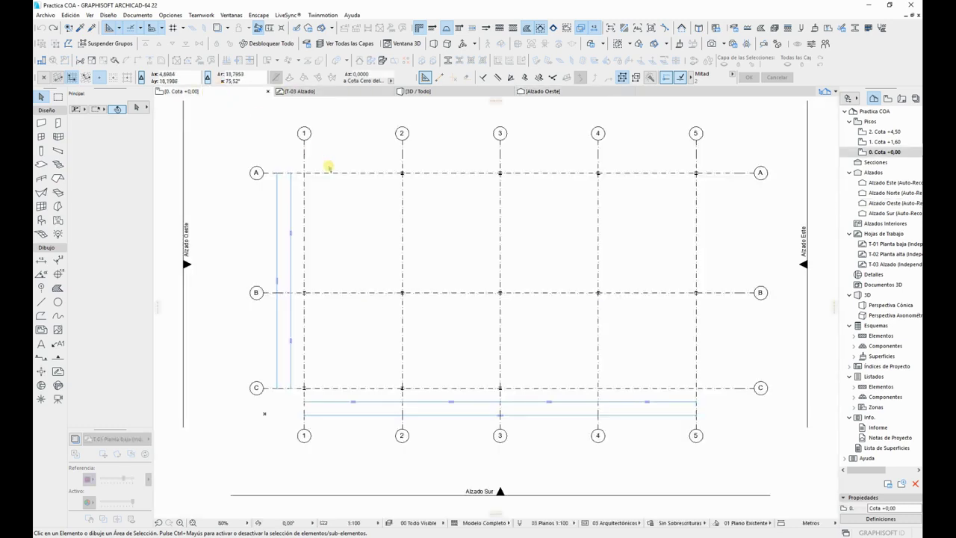
pyautogui.scroll(2, 588, 256)
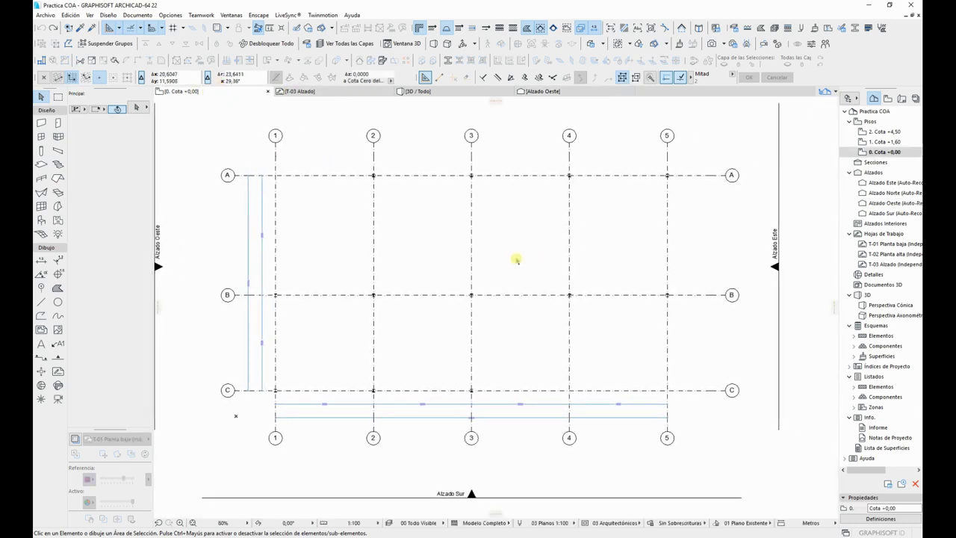
pyautogui.click(568, 496)
pyautogui.rightClick(568, 496)
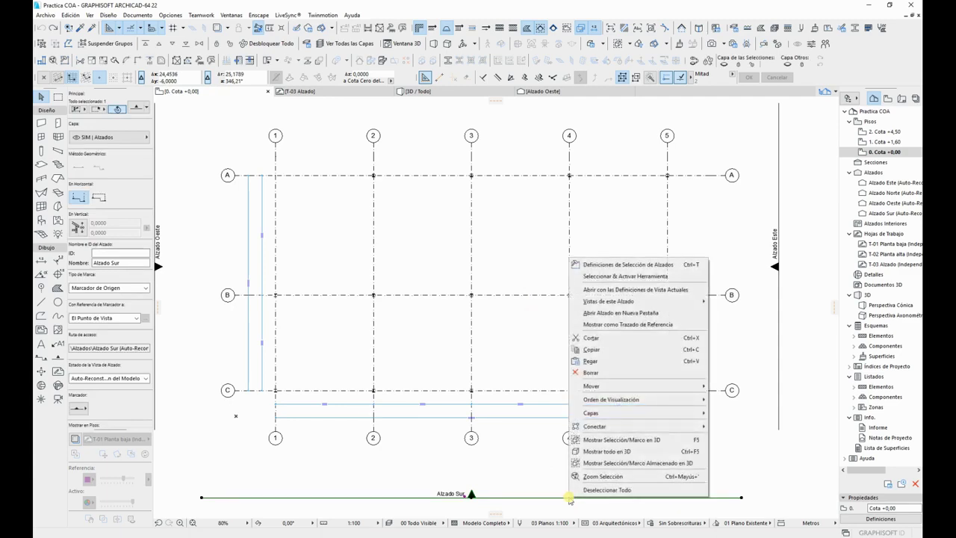
pyautogui.click(620, 290)
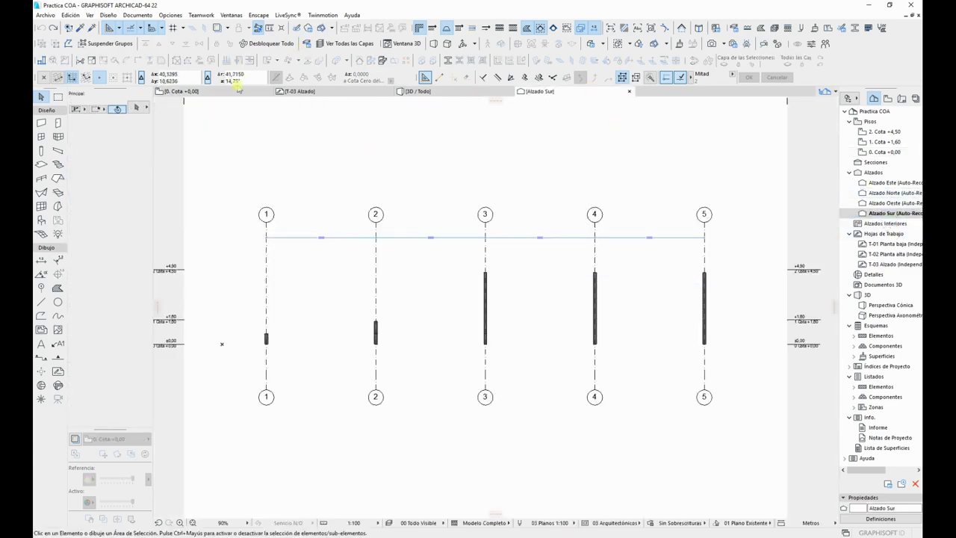
pyautogui.click(184, 91)
pyautogui.click(376, 204)
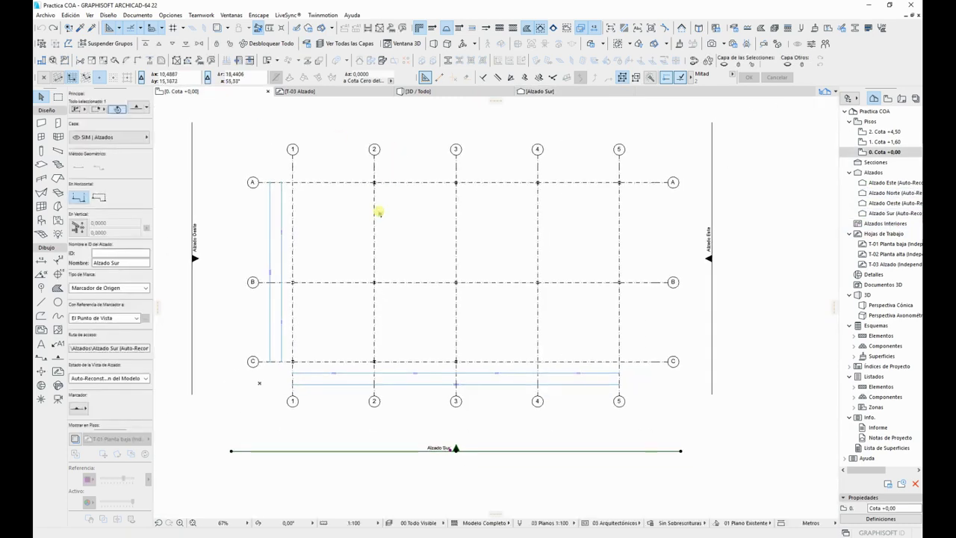
pyautogui.press('F3')
pyautogui.press('F2')
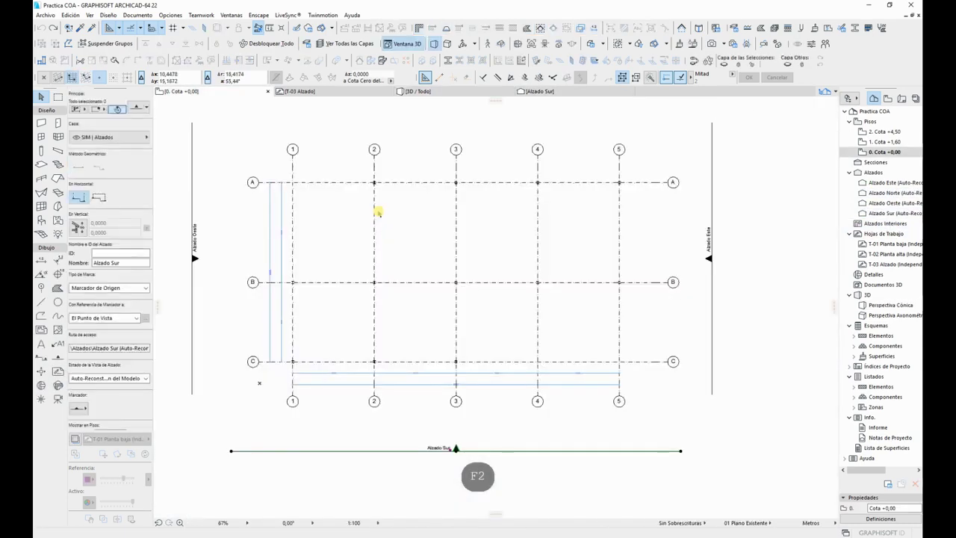
pyautogui.press('Escape')
pyautogui.moveTo(387, 218); pyautogui.dragTo(396, 228, button='middle')
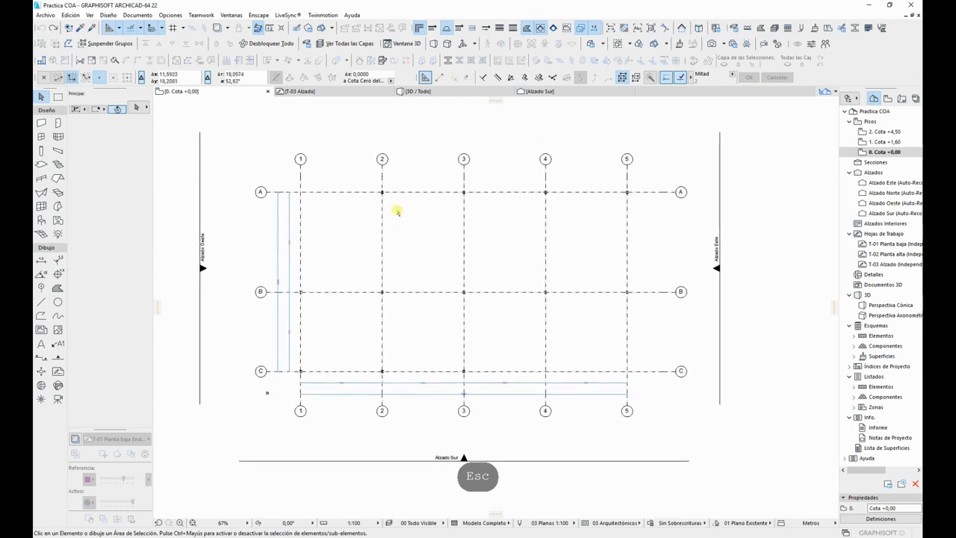
# Step: Set all the columns on the 0. Cota +0,00 plan to show on all relevant stories, keeping the Cruz symbol type
pyautogui.click(876, 141)
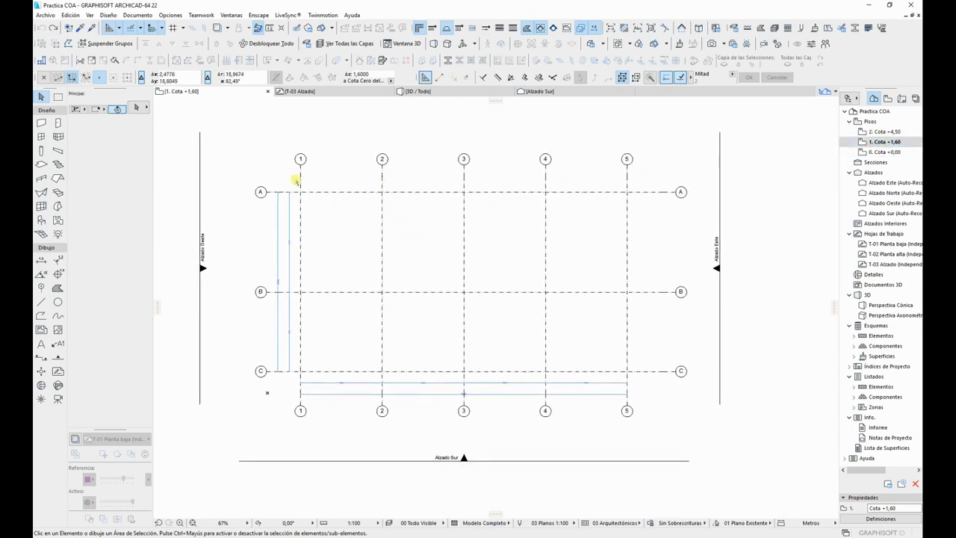
pyautogui.click(864, 151)
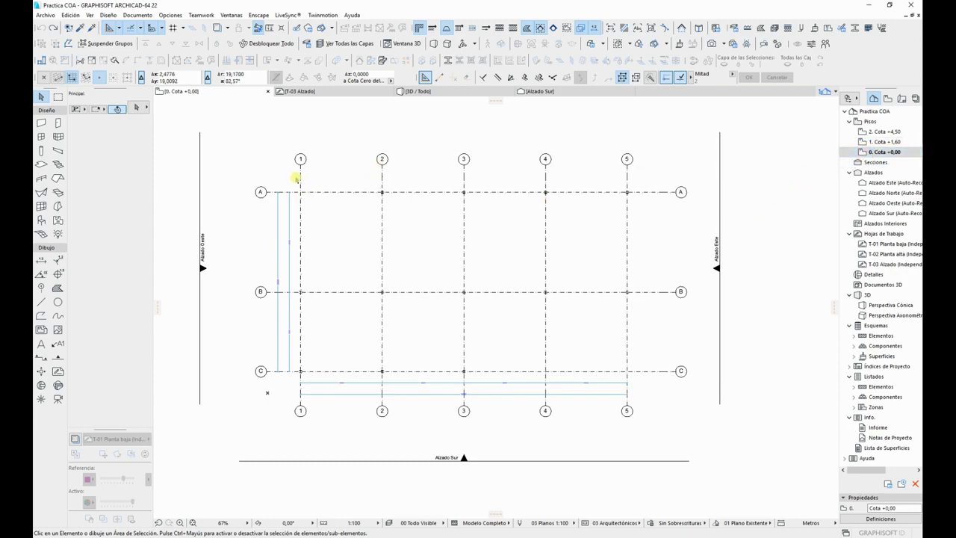
pyautogui.click(296, 179)
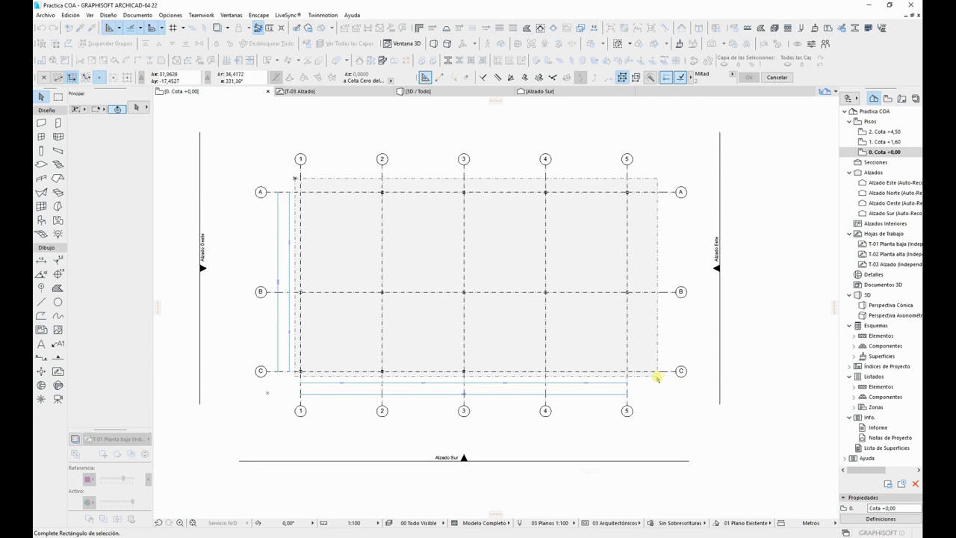
pyautogui.click(657, 377)
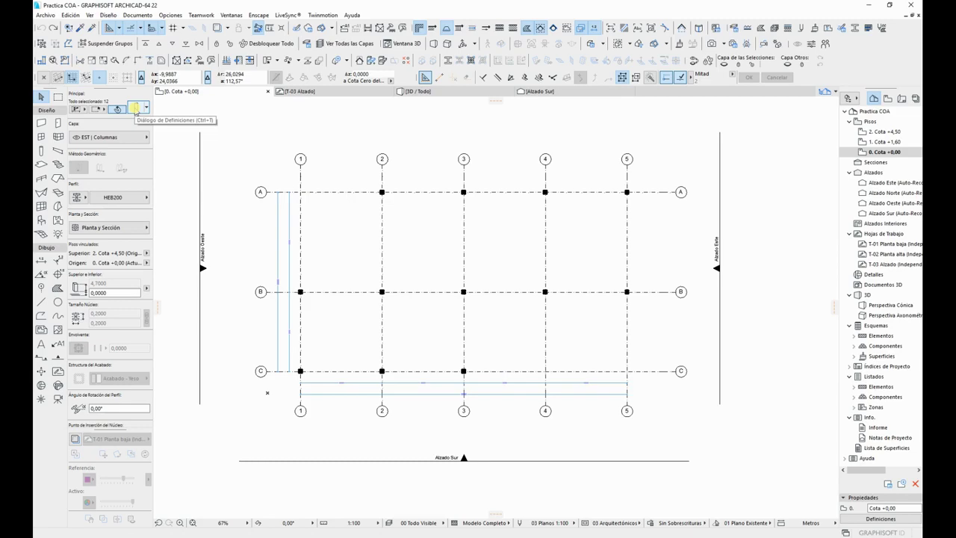
pyautogui.click(134, 109)
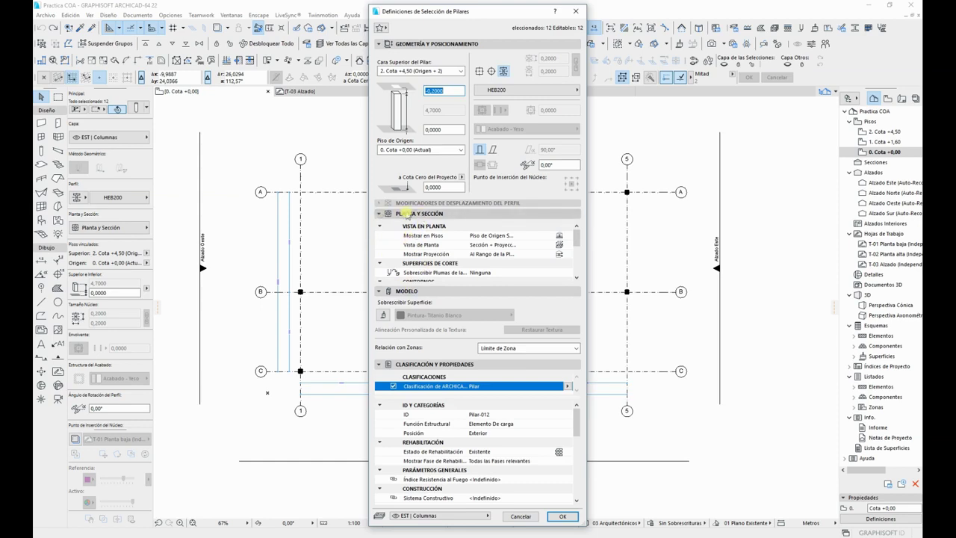
pyautogui.click(565, 236)
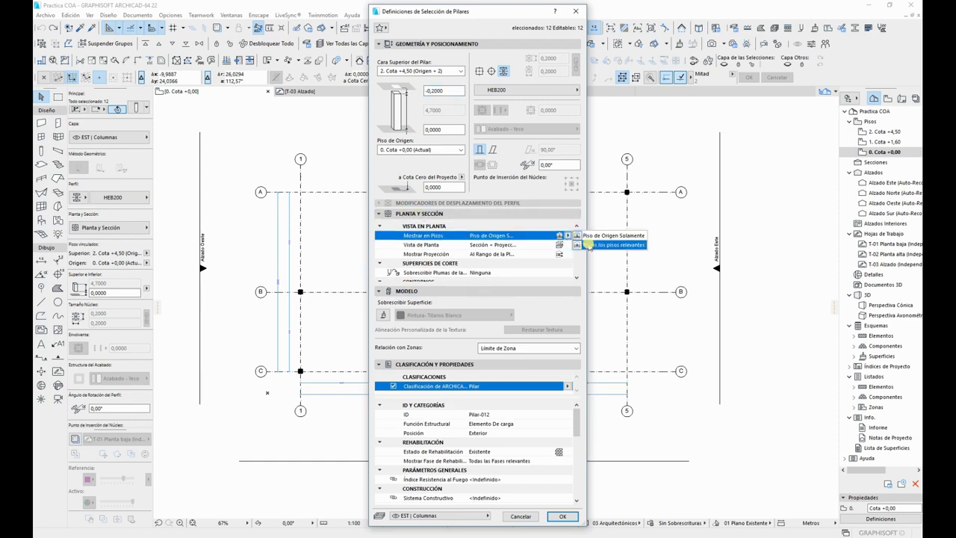
pyautogui.click(591, 245)
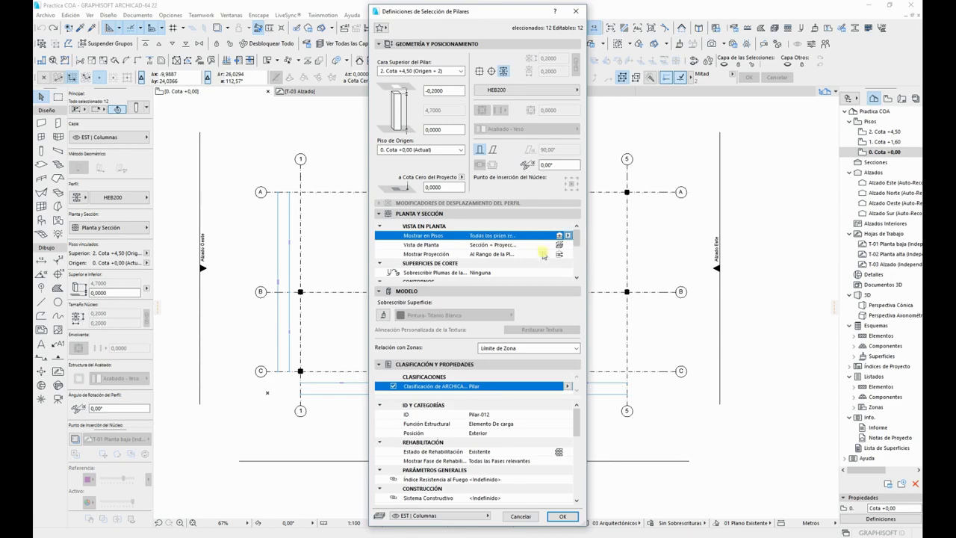
pyautogui.scroll(-5, 580, 239)
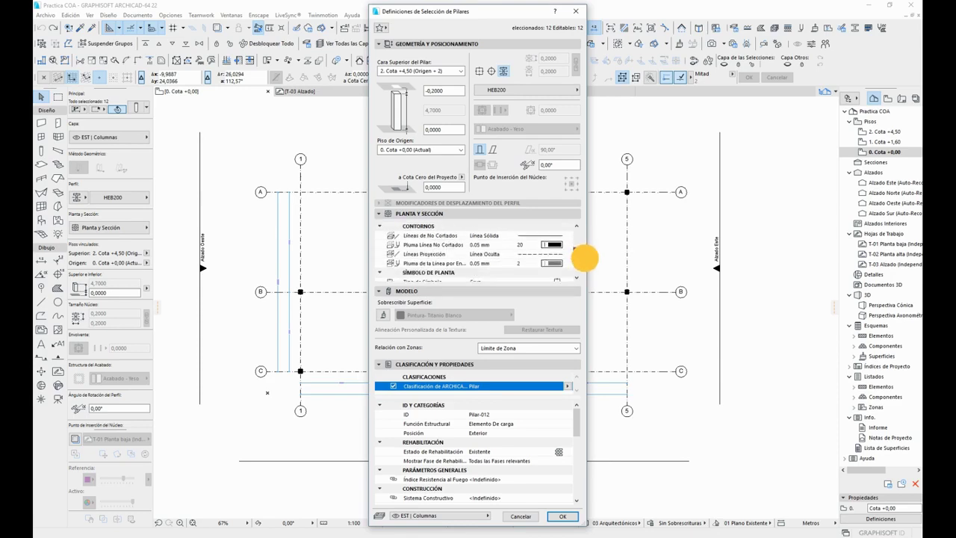
pyautogui.scroll(-3, 579, 256)
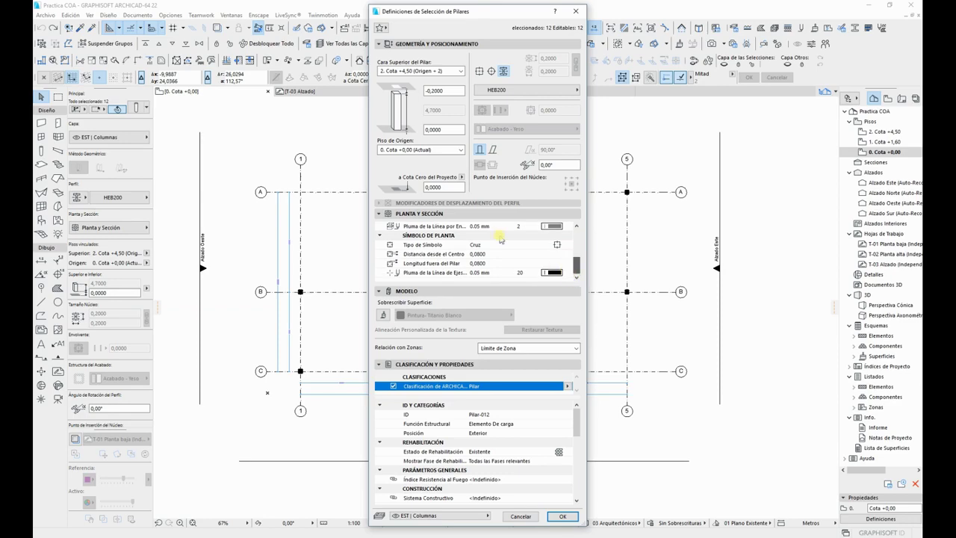
pyautogui.click(564, 244)
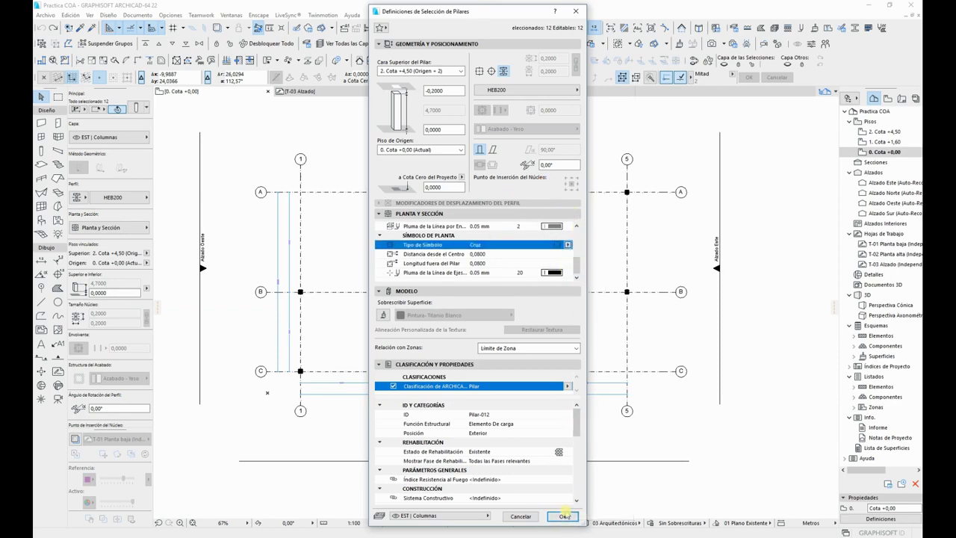
pyautogui.click(563, 516)
pyautogui.click(775, 306)
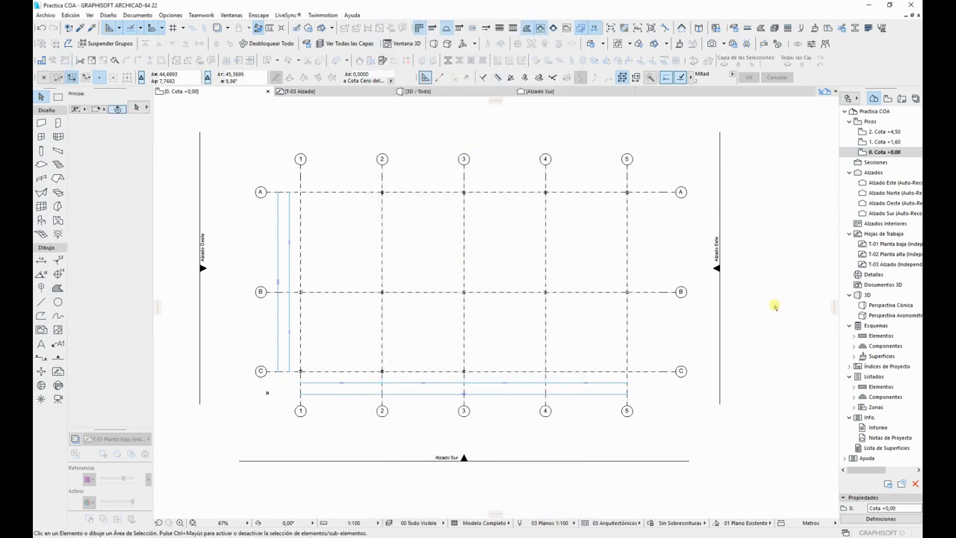
# Step: Check the columns at axes 3 to 5 on A and B in the 1. Cota +1,60 plan by selecting and deselecting them
pyautogui.hotkey('ctrl', 'Up')
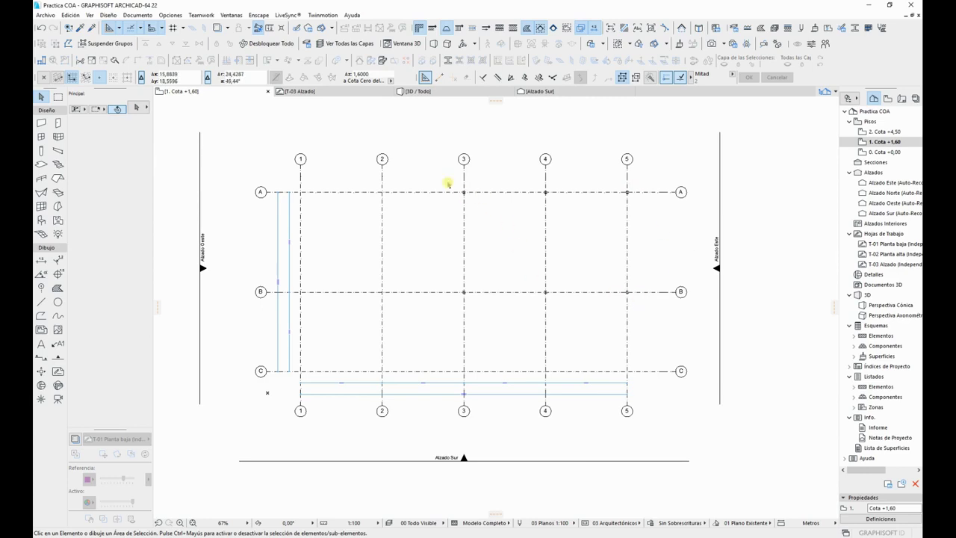
pyautogui.moveTo(448, 182); pyautogui.dragTo(631, 306)
pyautogui.click(631, 306)
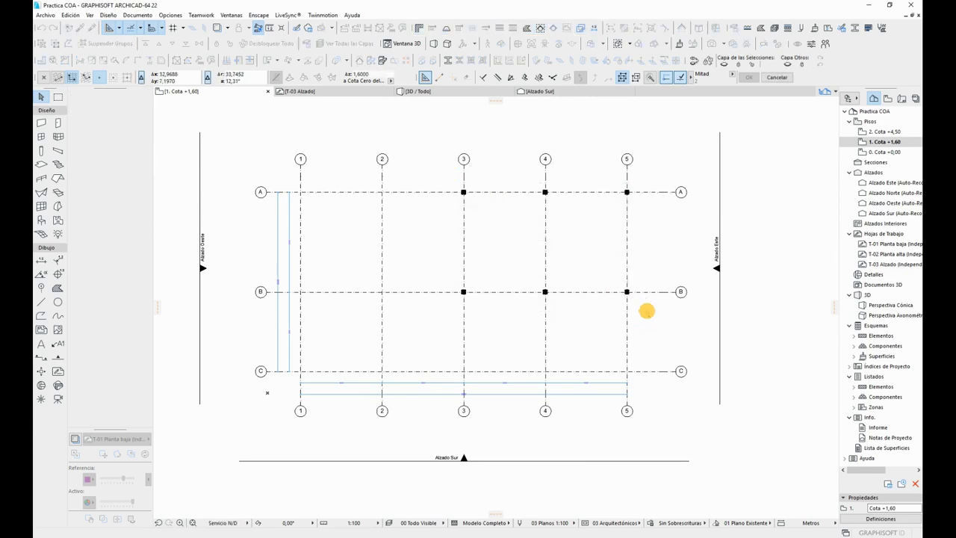
pyautogui.click(747, 321)
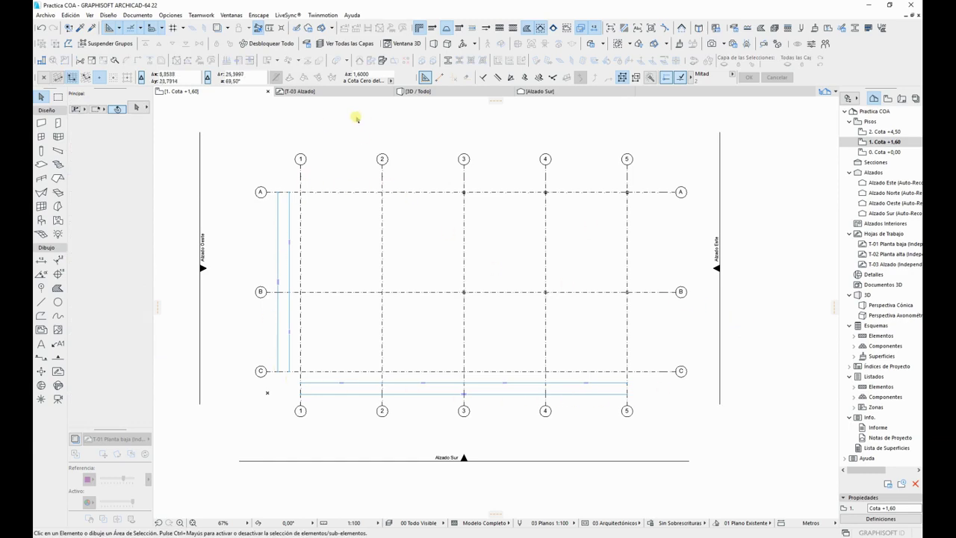
# Step: Set the floor plan cut plane's relative range to show down to 2 stories below the current one
pyautogui.click(136, 16)
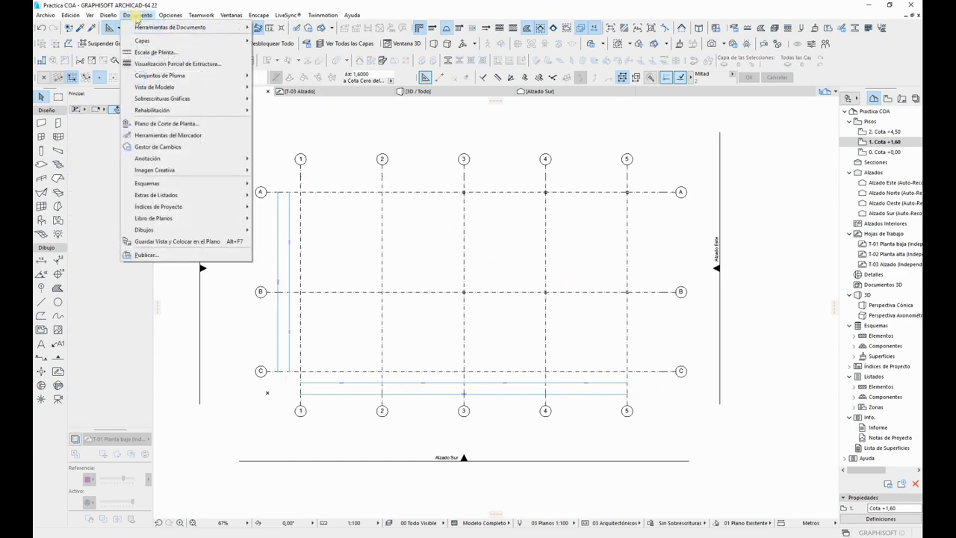
pyautogui.click(150, 124)
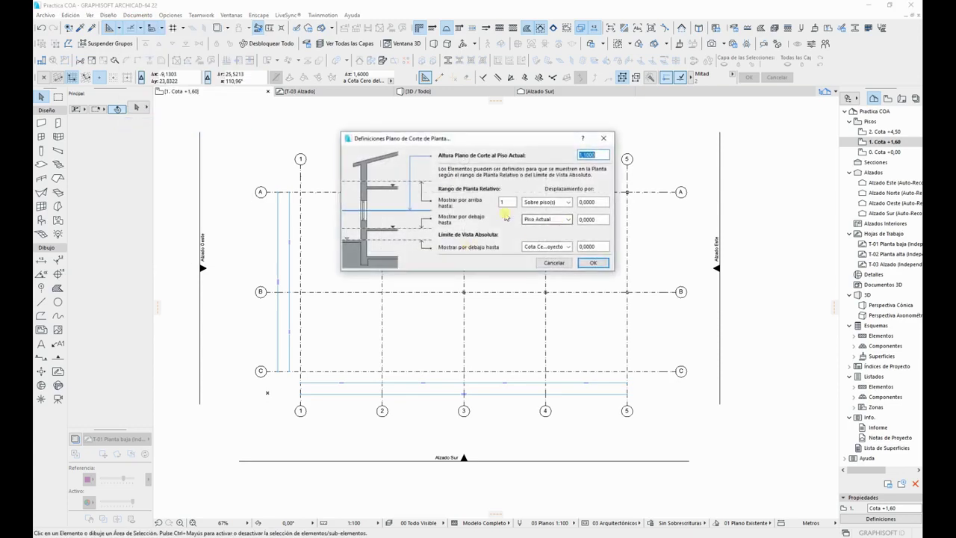
pyautogui.click(555, 219)
pyautogui.click(549, 216)
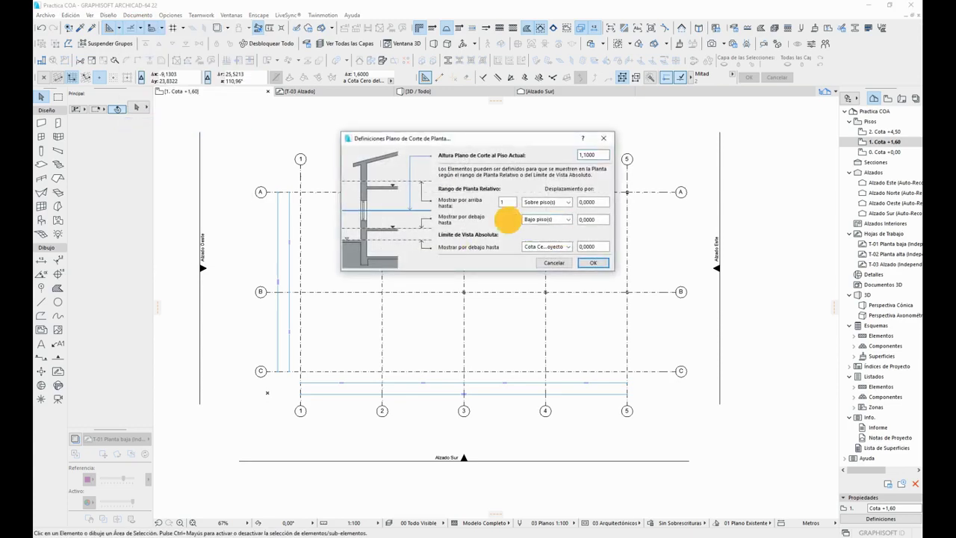
pyautogui.click(507, 219)
pyautogui.write('2')
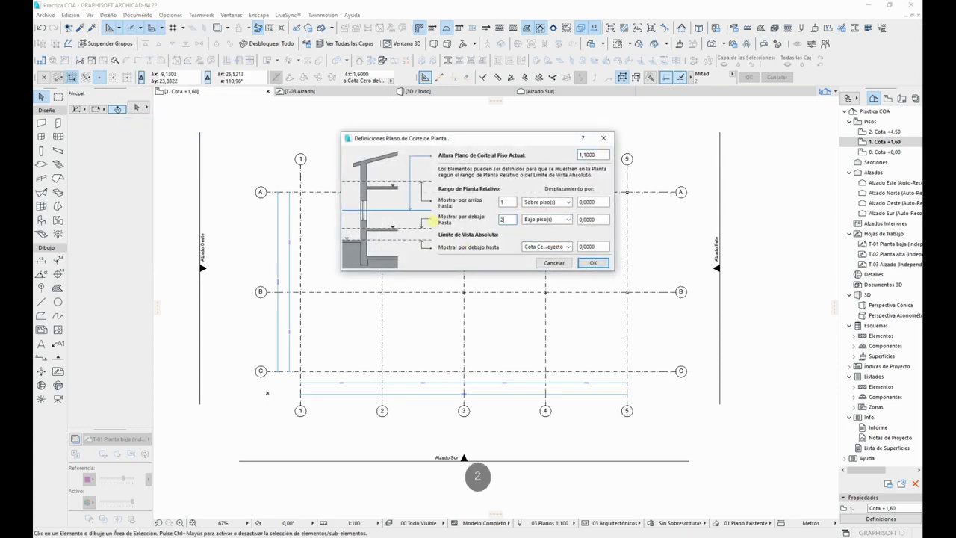
pyautogui.click(594, 263)
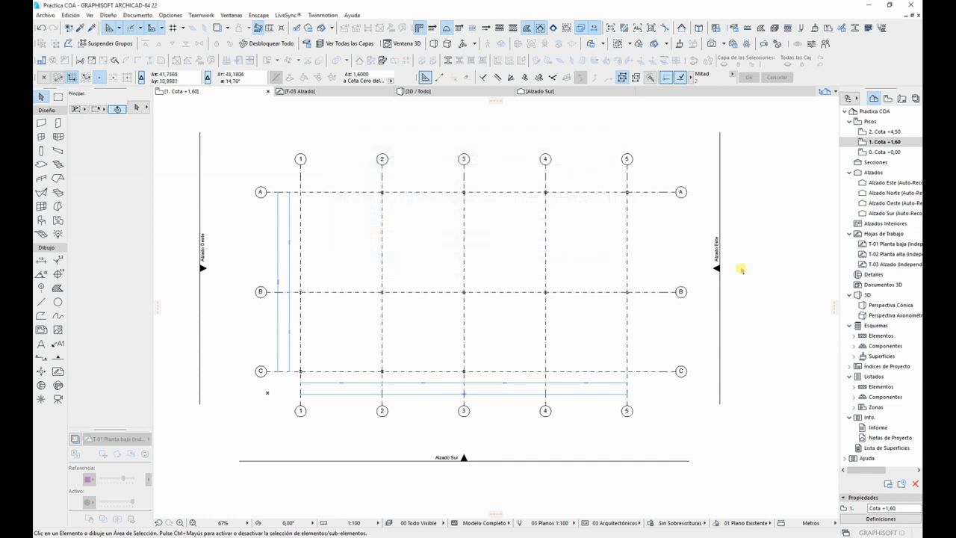
pyautogui.scroll(5, 302, 292)
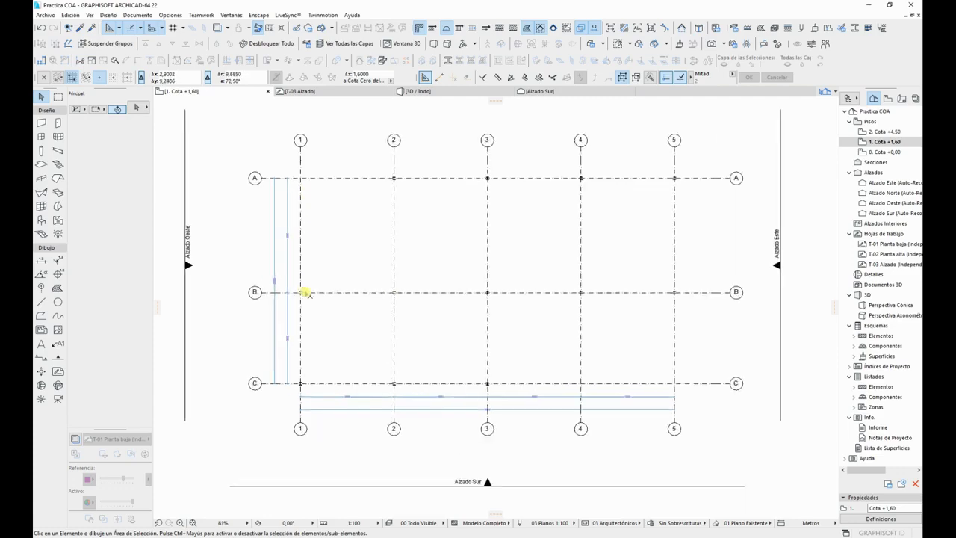
pyautogui.scroll(-3, 352, 276)
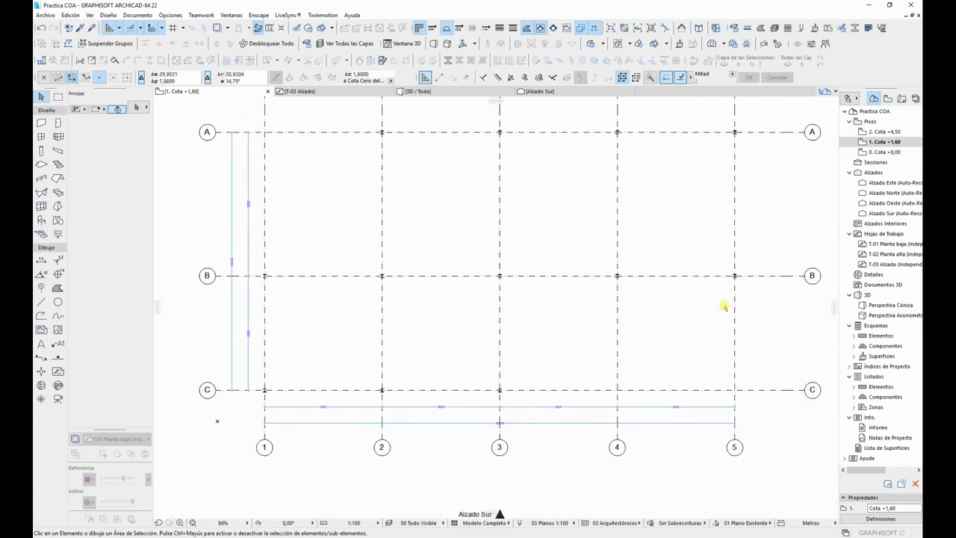
pyautogui.scroll(-2, 568, 386)
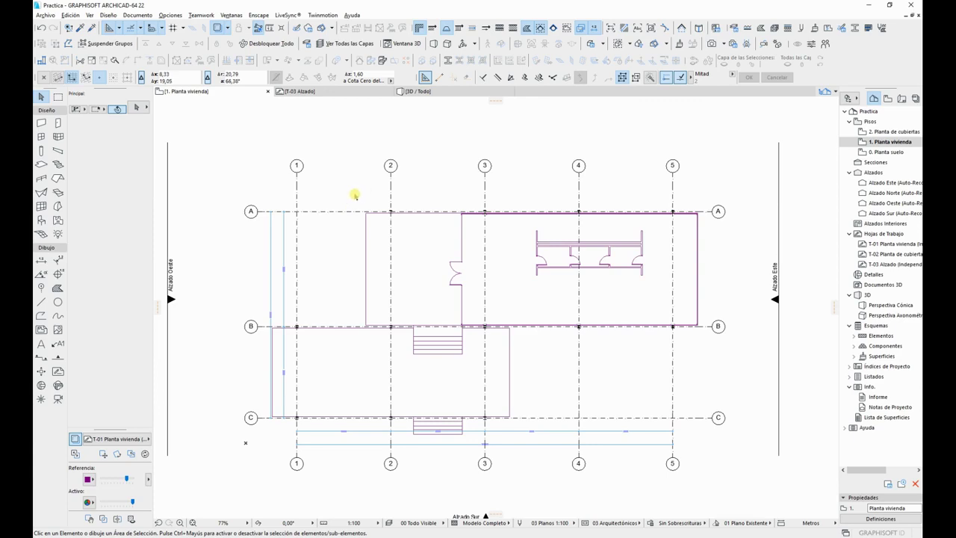
# Step: Find and select all columns on the 1. Planta vivienda plan using the criterion element type is Pilar
pyautogui.hotkey('ctrl', 'f')
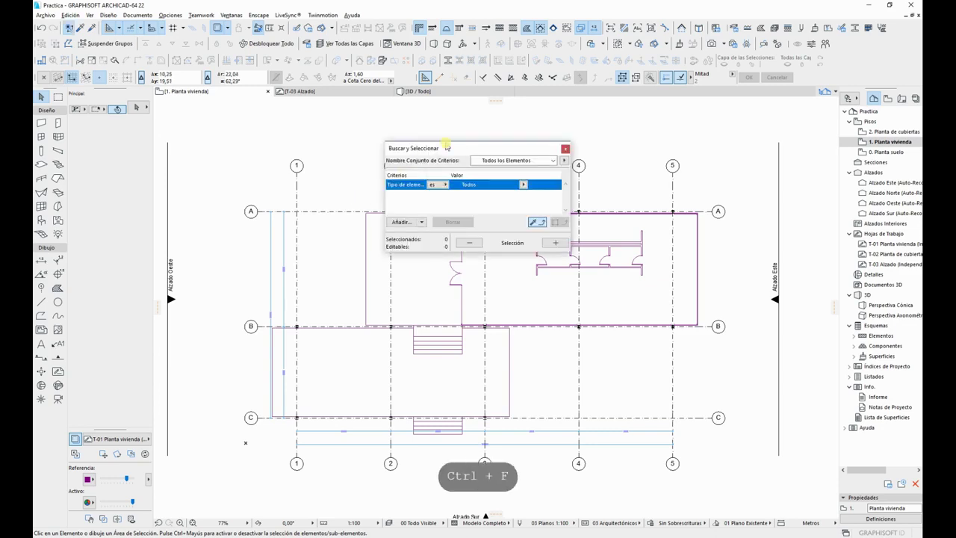
pyautogui.moveTo(448, 147); pyautogui.dragTo(644, 132)
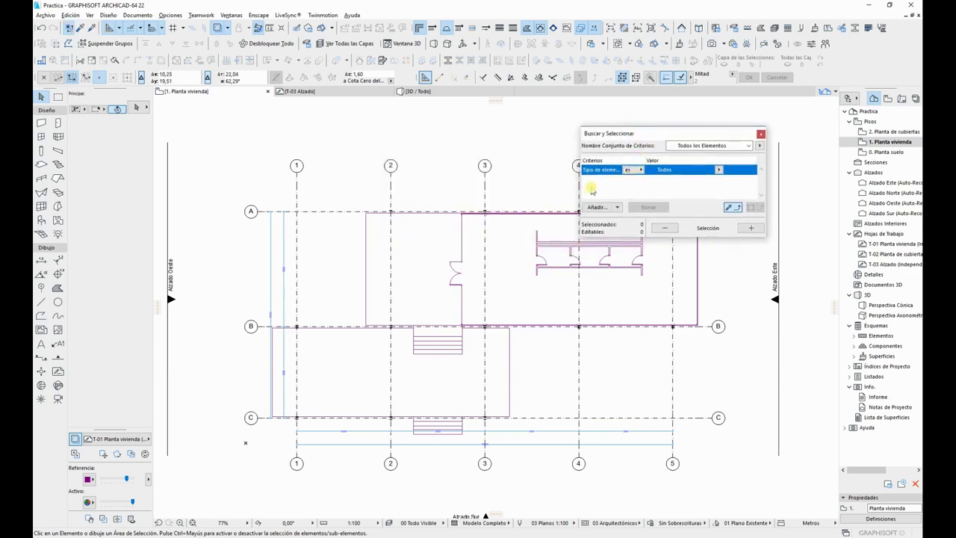
pyautogui.moveTo(579, 184); pyautogui.dragTo(517, 184)
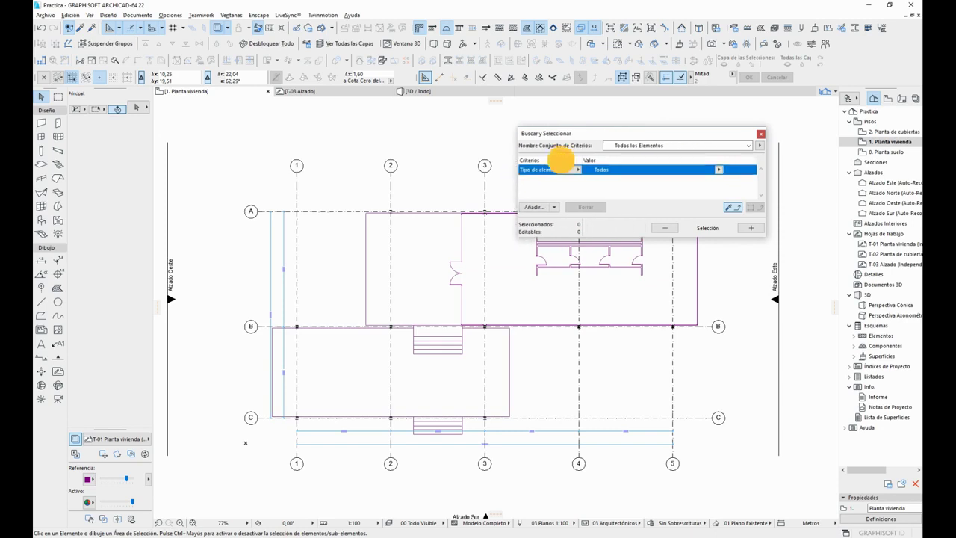
pyautogui.click(596, 170)
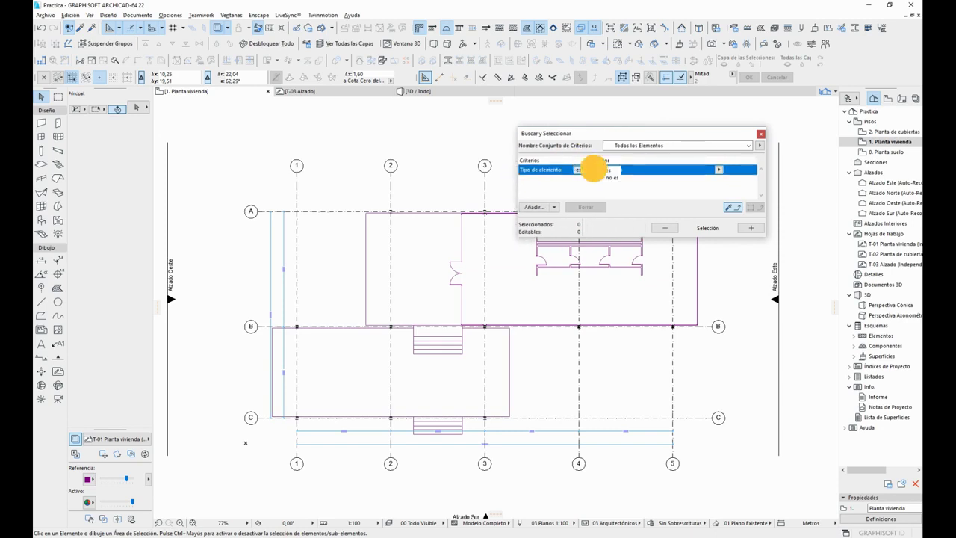
pyautogui.click(607, 171)
pyautogui.click(720, 171)
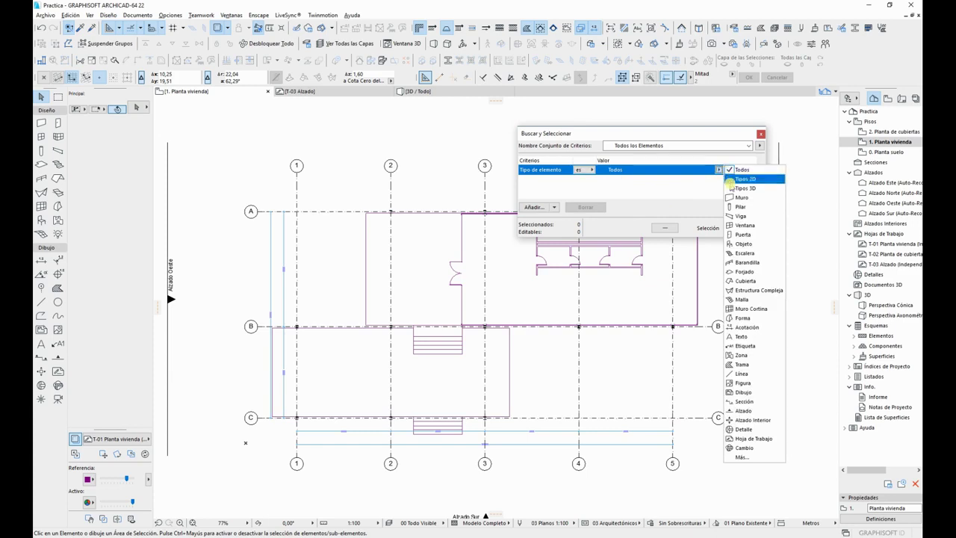
pyautogui.click(741, 207)
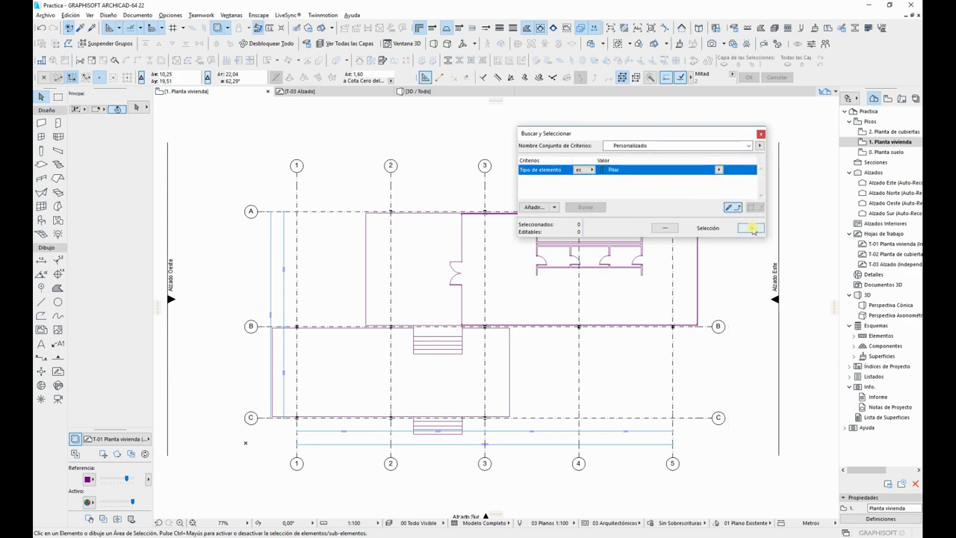
pyautogui.click(752, 228)
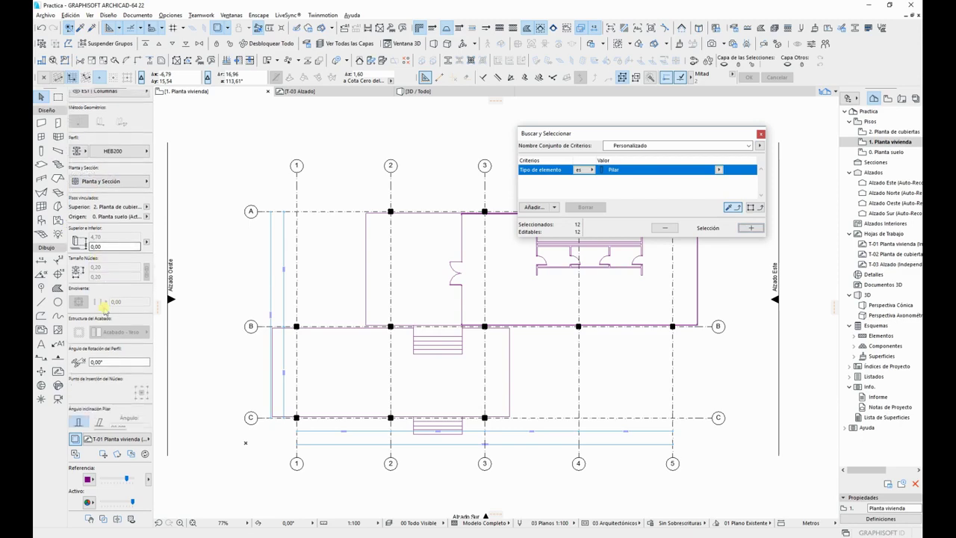
# Step: Set the Posición property of all the selected columns to Exterior, close the search dialog and deselect the columns
pyautogui.scroll(-5, 104, 306)
pyautogui.scroll(-2, 101, 337)
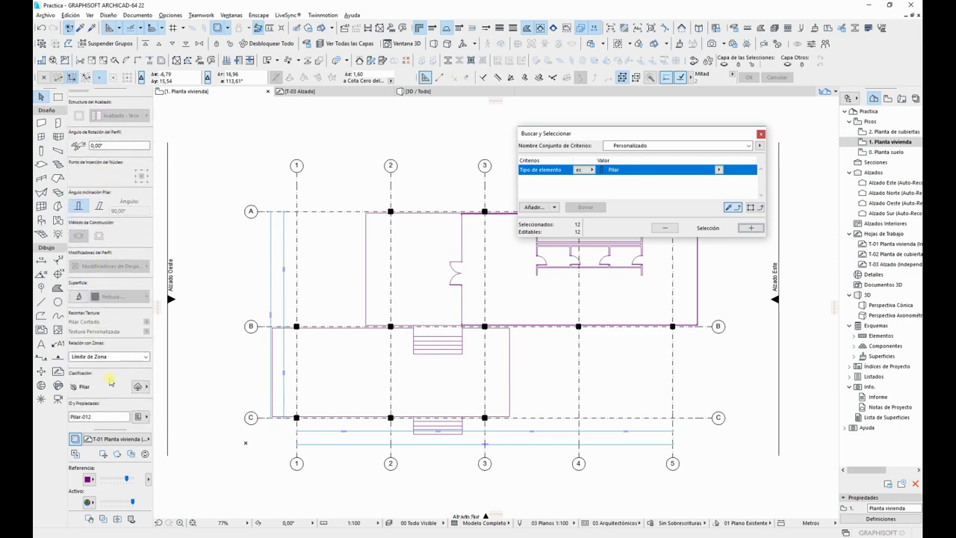
pyautogui.click(139, 416)
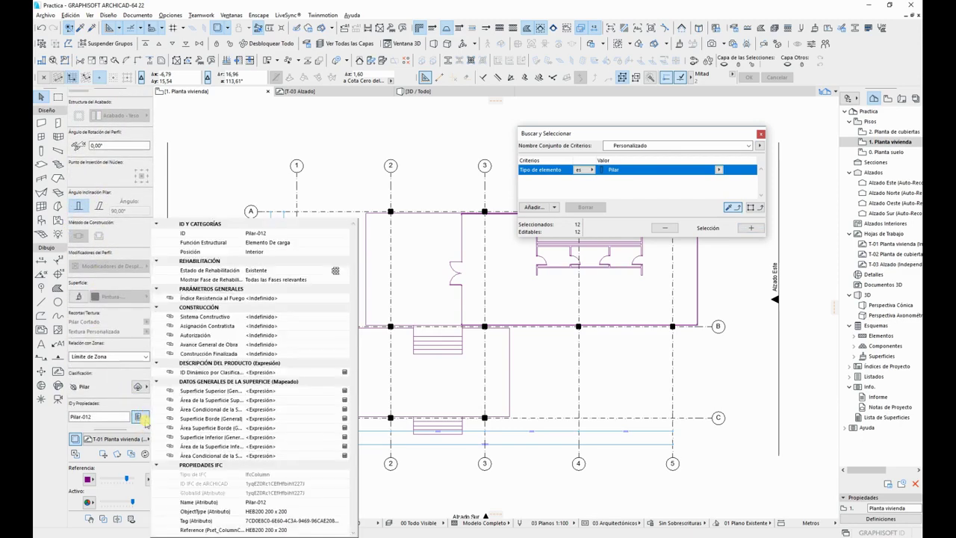
pyautogui.click(329, 252)
pyautogui.click(363, 260)
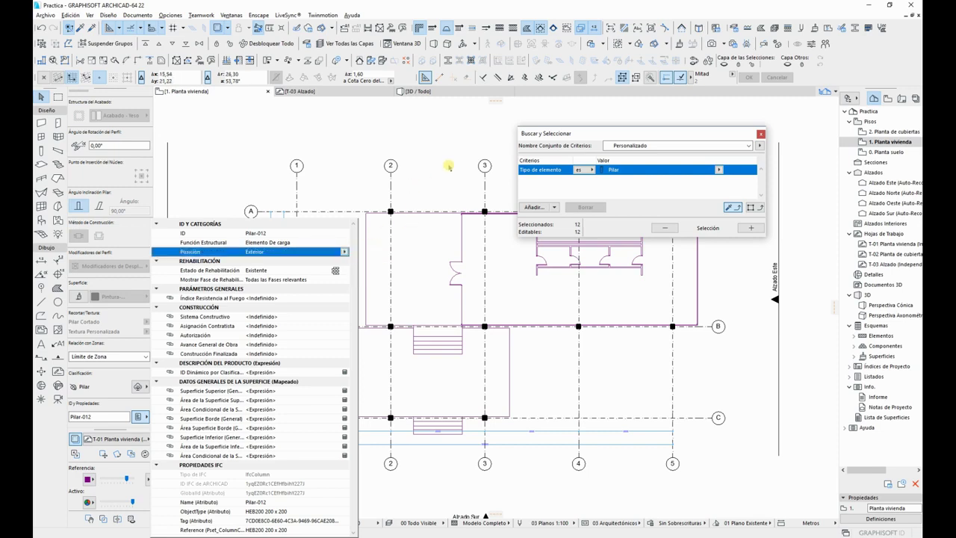
pyautogui.click(455, 153)
pyautogui.click(761, 135)
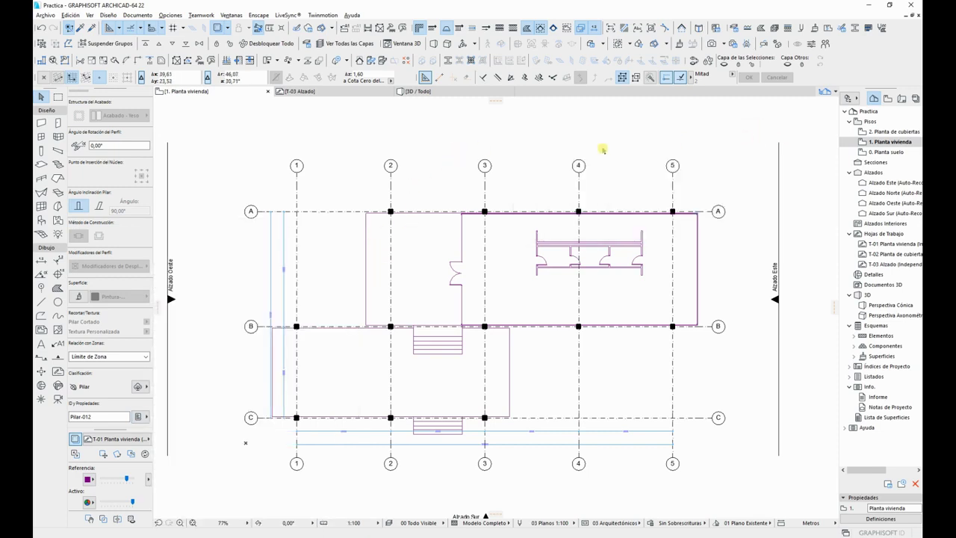
pyautogui.click(503, 178)
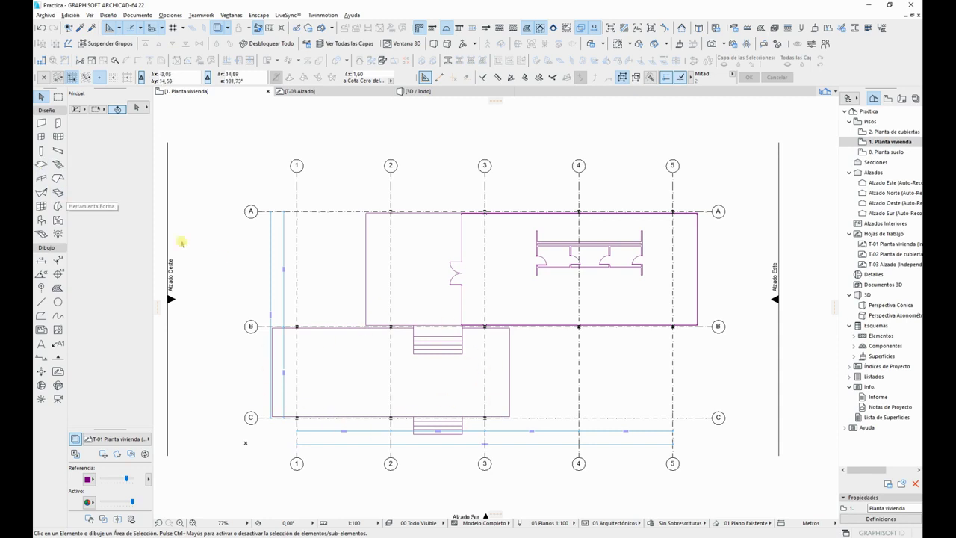
# Step: Set the slab tool's default thickness to 0,40 m and its building material to Genérico - Estructural
pyautogui.click(42, 164)
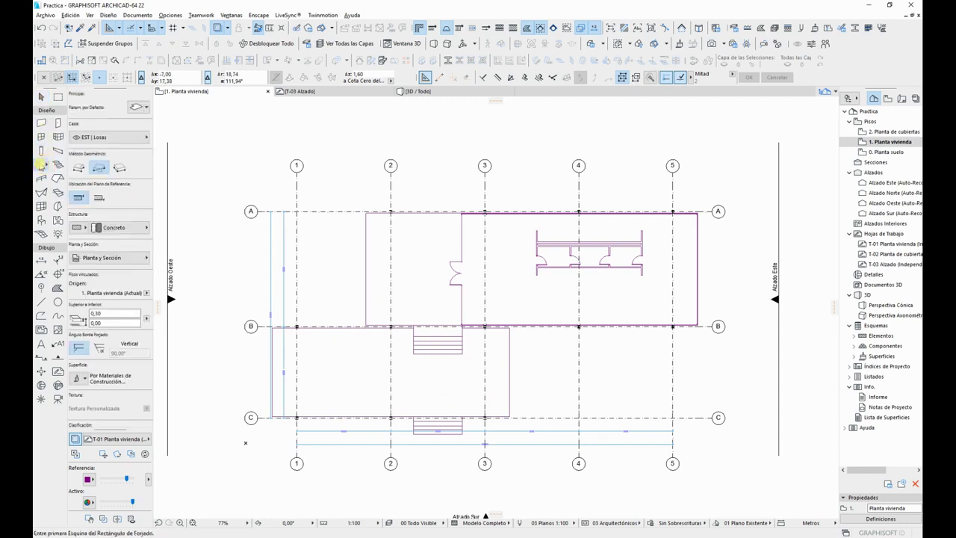
pyautogui.click(136, 108)
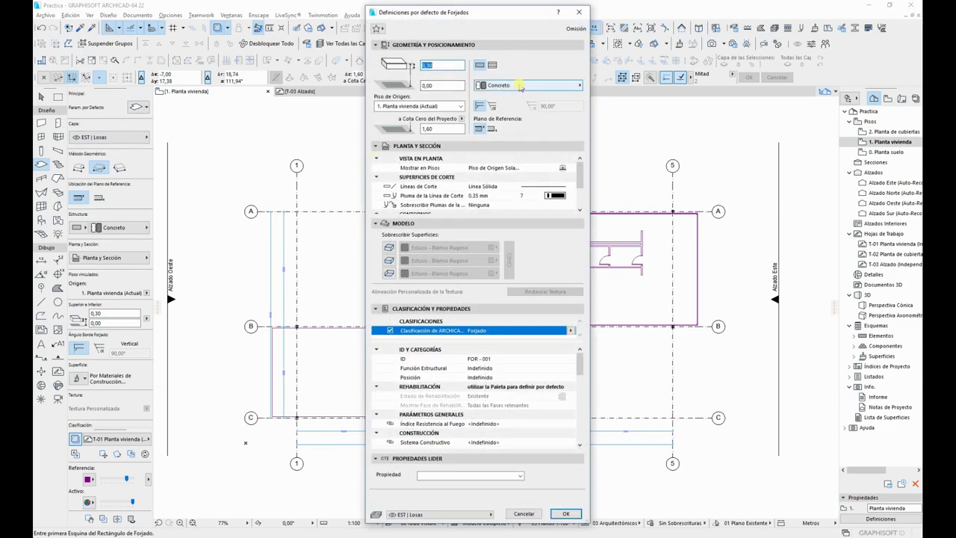
pyautogui.click(431, 67)
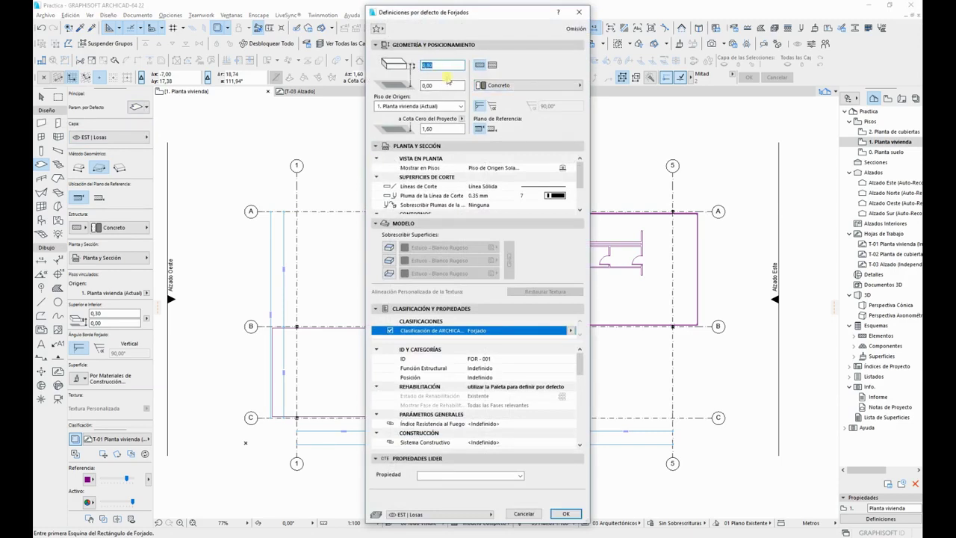
pyautogui.write('0,4')
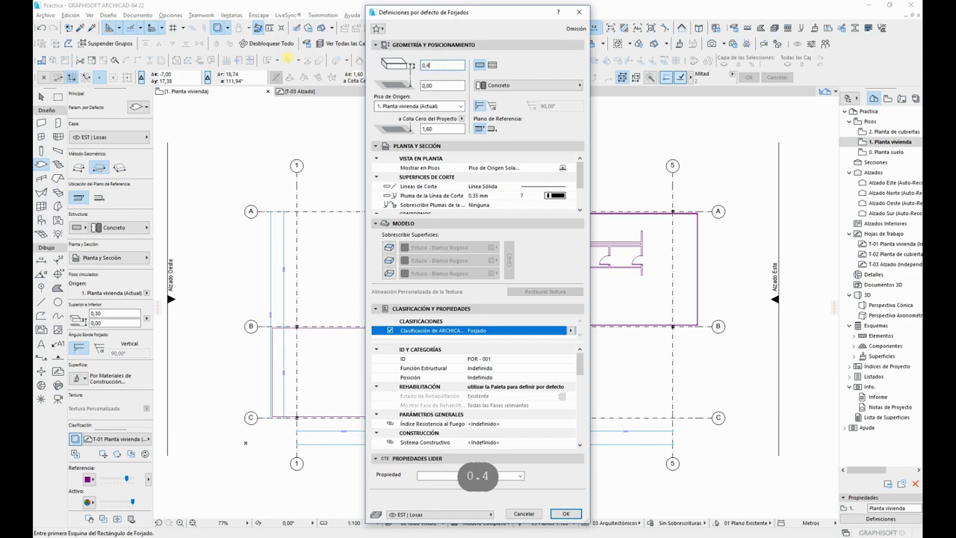
pyautogui.press('Tab')
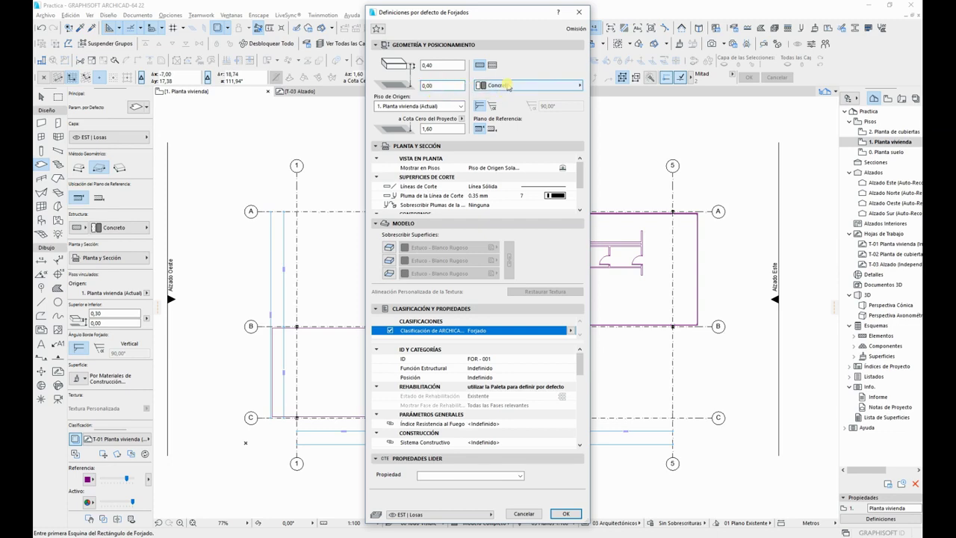
pyautogui.click(506, 86)
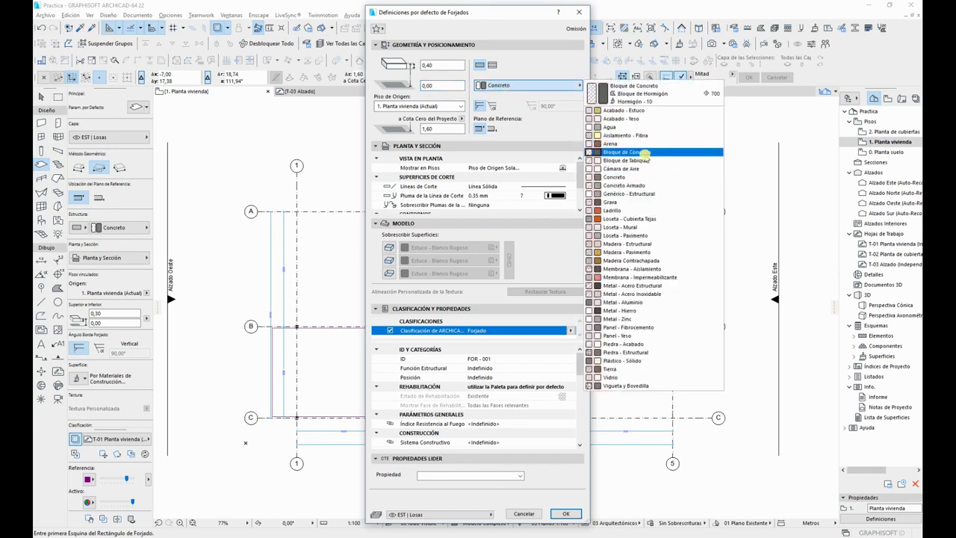
pyautogui.click(635, 193)
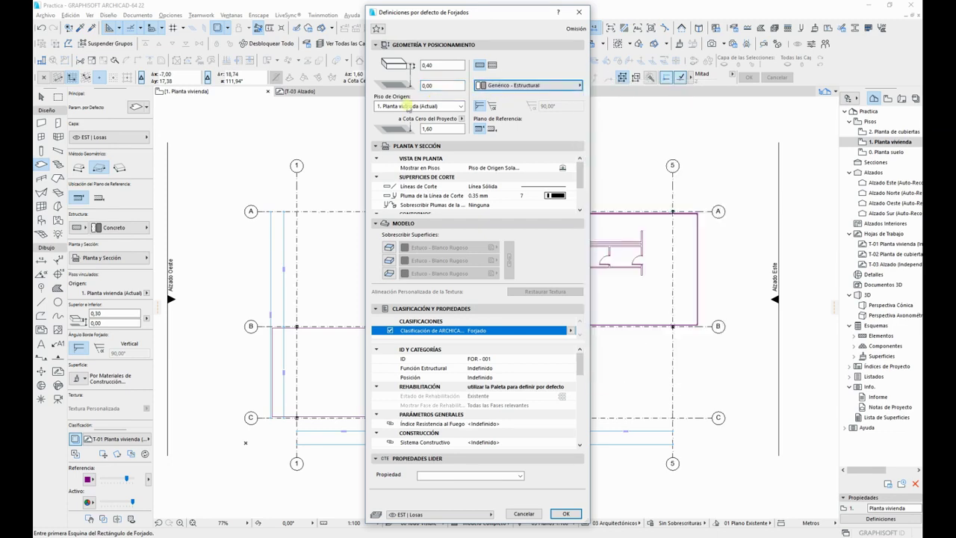
# Step: Override all the default slab surfaces and assign Pintura- Gris Claro to the top surface
pyautogui.click(390, 251)
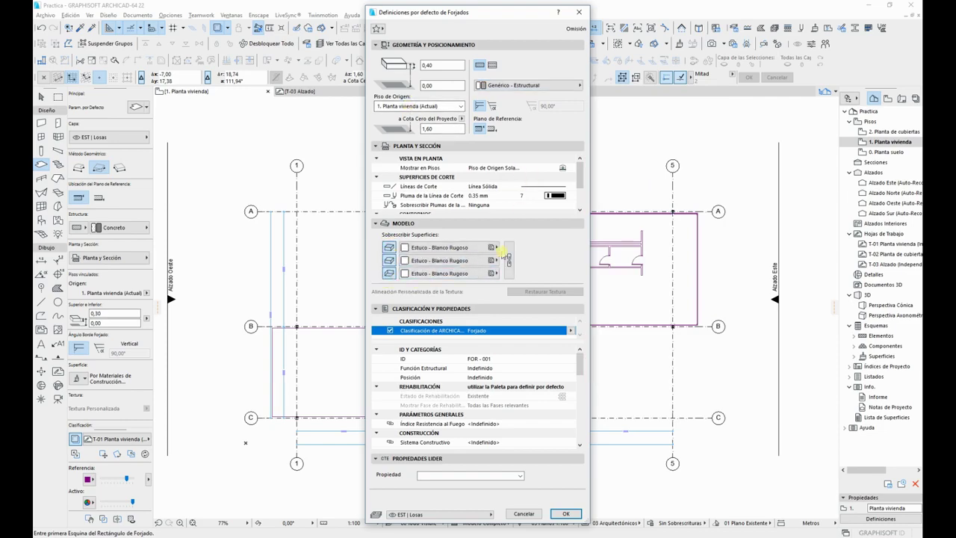
pyautogui.click(483, 249)
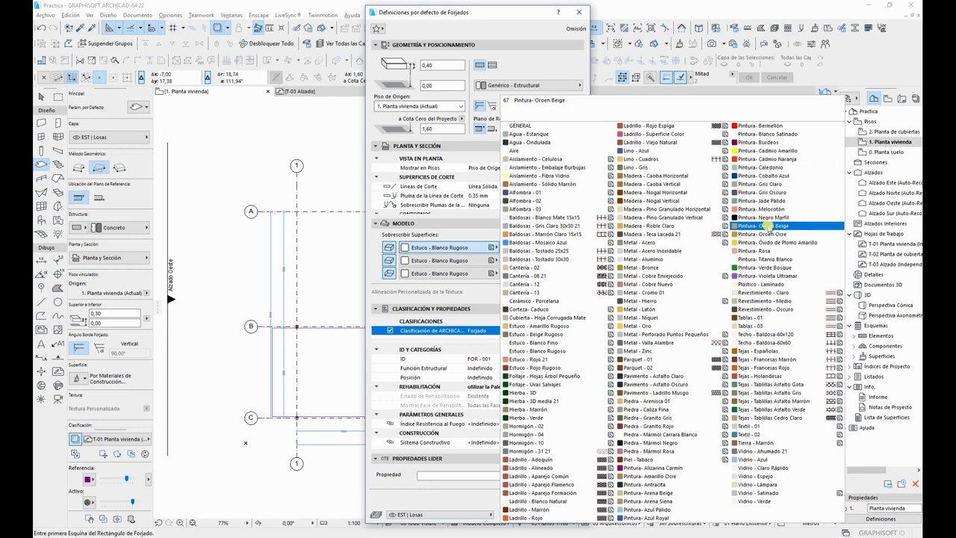
pyautogui.click(768, 186)
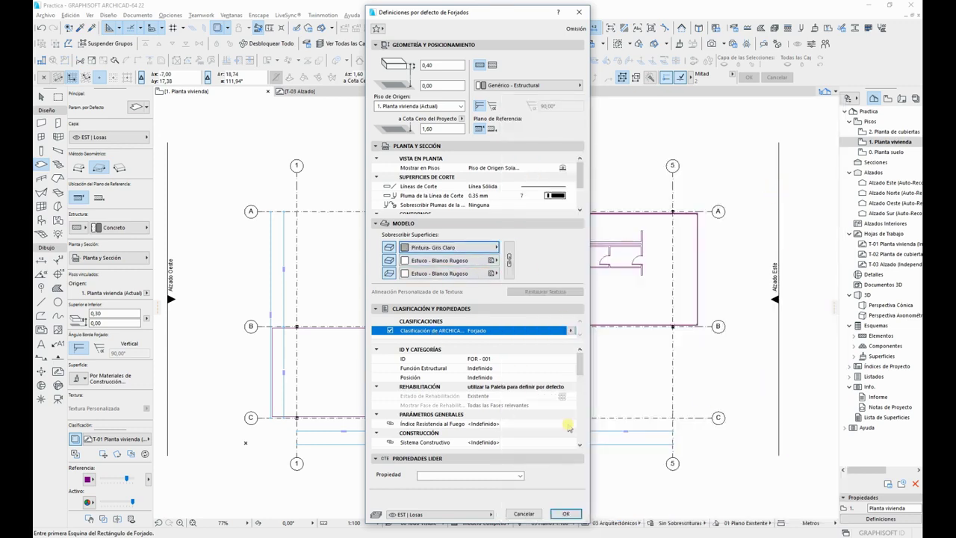
# Step: Classify the default slab with structural function Elemento De carga and position Exterior, and accept the slab settings
pyautogui.click(529, 370)
pyautogui.click(572, 368)
pyautogui.click(605, 369)
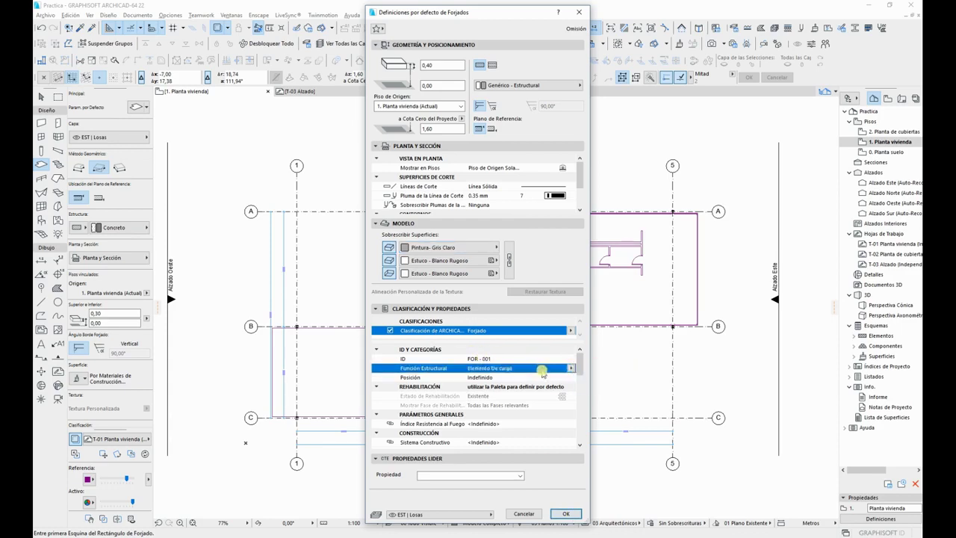
pyautogui.click(572, 377)
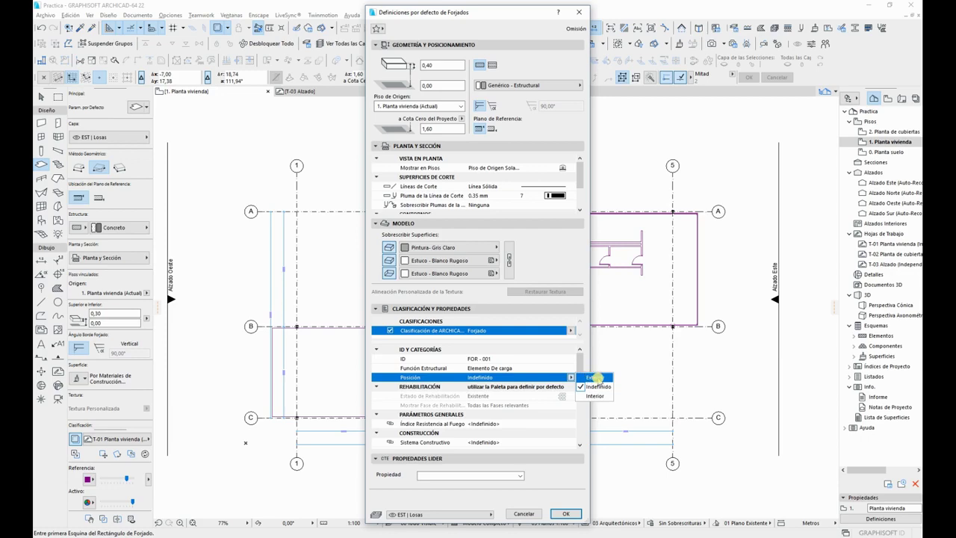
pyautogui.click(594, 378)
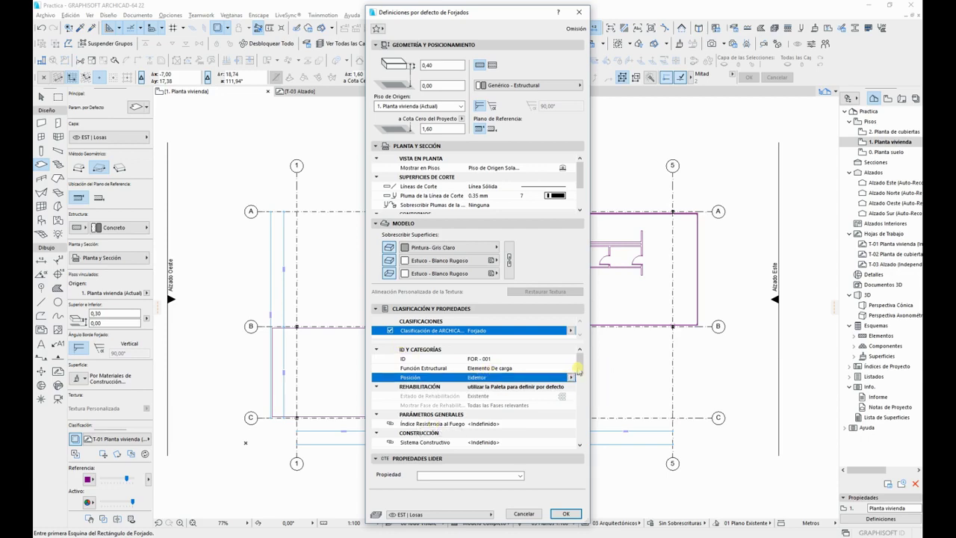
pyautogui.scroll(-5, 580, 374)
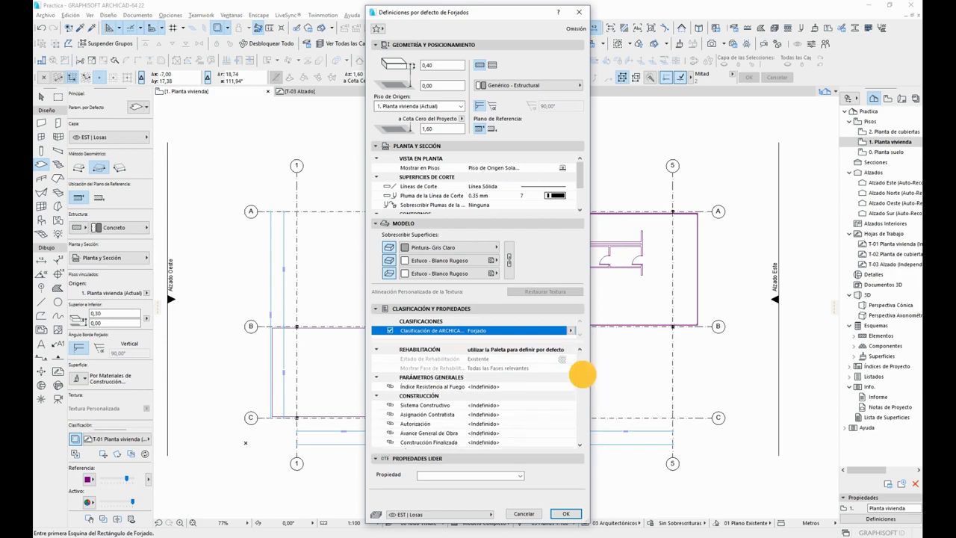
pyautogui.click(566, 514)
# Step: Draw a rectangular slab about 21,60 by 8,70 m from the centre of column A2 to the upper flange edge of column B5
pyautogui.scroll(10, 404, 209)
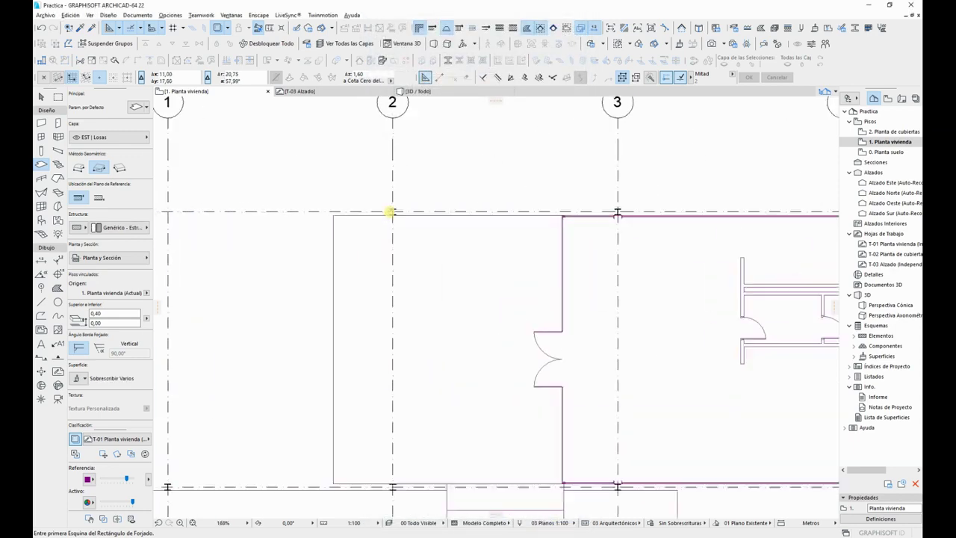
pyautogui.scroll(8, 402, 206)
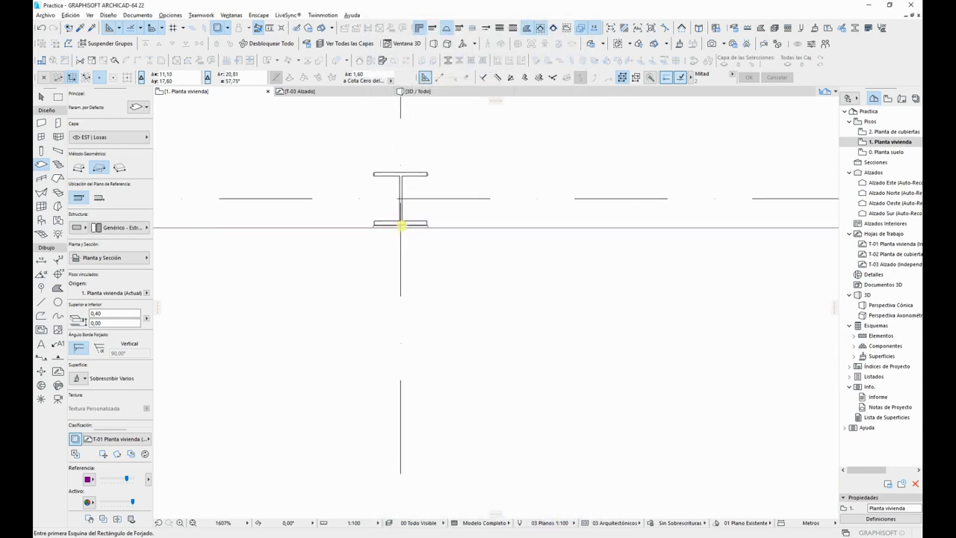
pyautogui.click(400, 164)
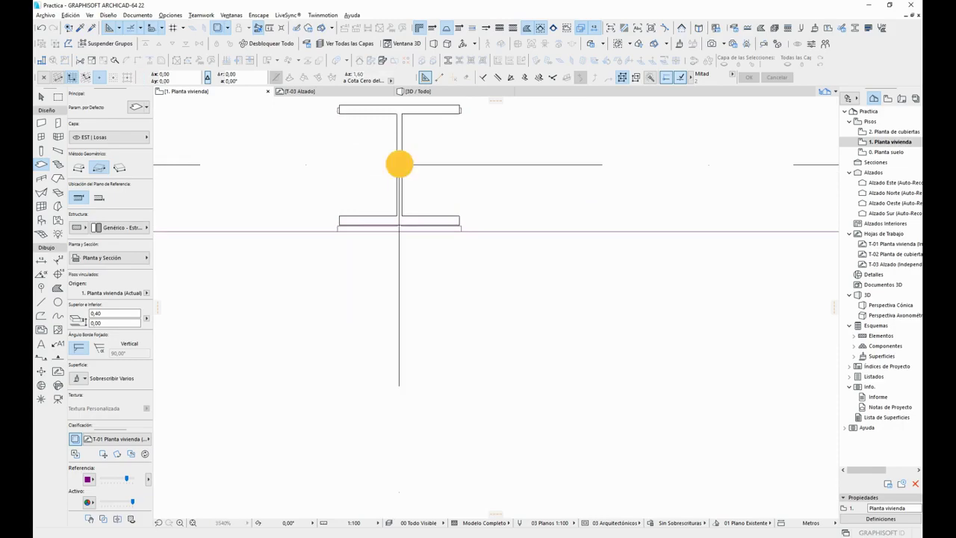
pyautogui.scroll(-8, 657, 327)
pyautogui.scroll(-2, 655, 360)
pyautogui.moveTo(665, 368); pyautogui.dragTo(417, 292, button='middle')
pyautogui.moveTo(738, 360); pyautogui.dragTo(519, 318, button='middle')
pyautogui.scroll(4, 522, 317)
pyautogui.scroll(5, 580, 386)
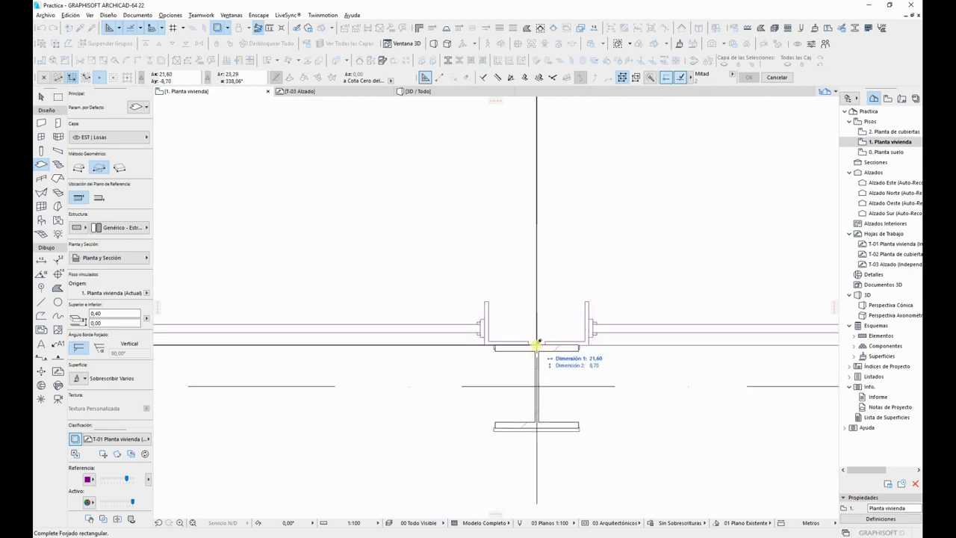
pyautogui.click(537, 344)
# Step: Hide the T-01 Planta vivienda trace reference beneath the 1. Planta vivienda plan
pyautogui.scroll(-4, 557, 326)
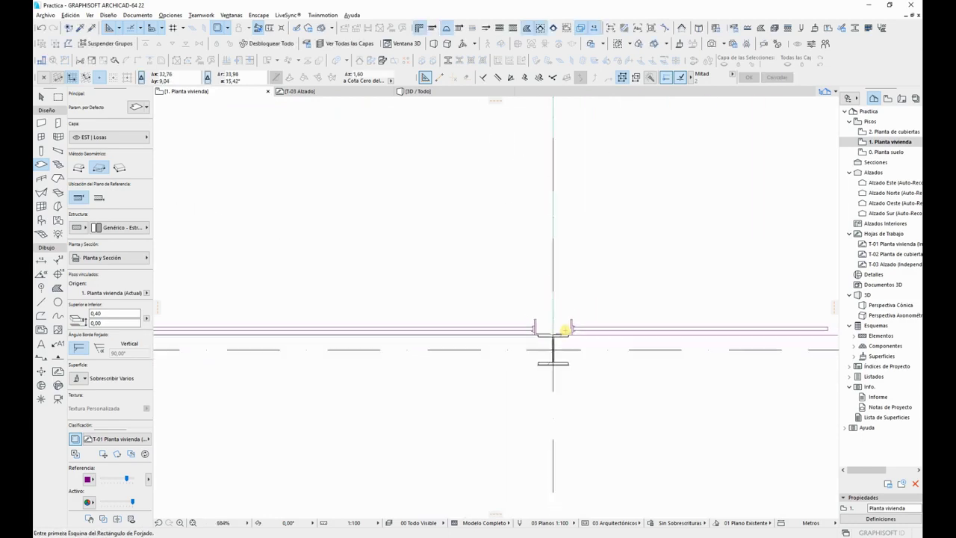
pyautogui.scroll(-3, 529, 329)
pyautogui.moveTo(508, 363); pyautogui.dragTo(623, 416, button='middle')
pyautogui.moveTo(391, 377); pyautogui.dragTo(496, 358, button='middle')
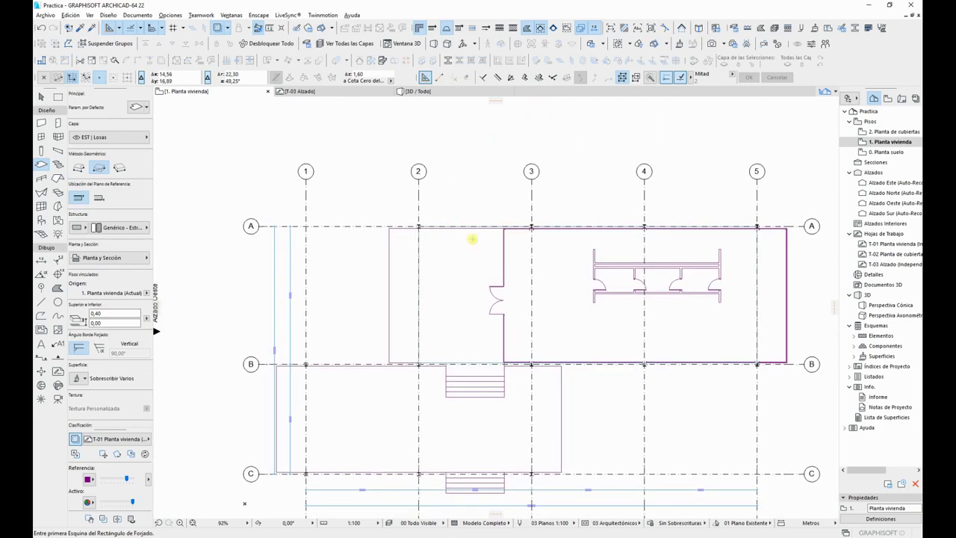
pyautogui.hotkey('alt', 'F2')
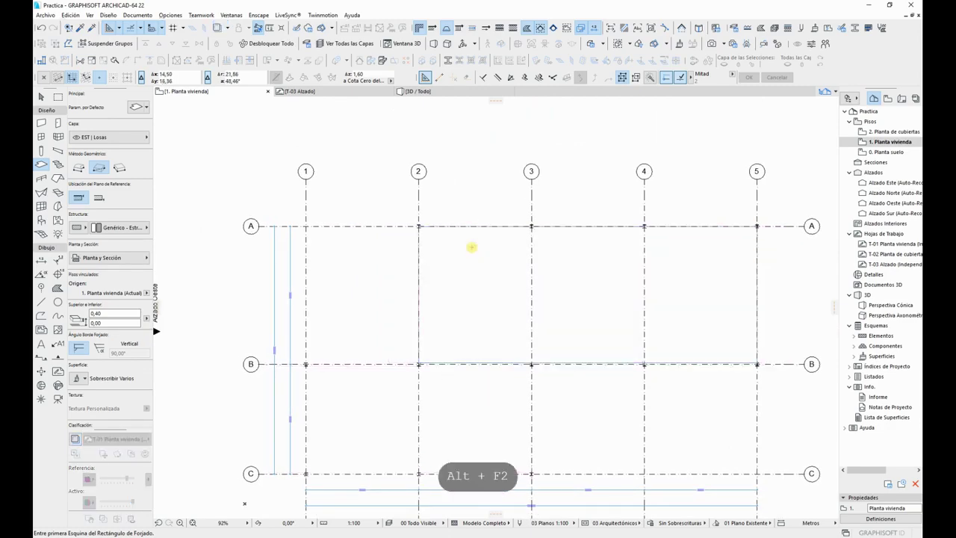
# Step: Select the new slab, examine its corner at column A2 and clear the selection
pyautogui.scroll(10, 420, 236)
pyautogui.press('Escape')
pyautogui.press('Escape')
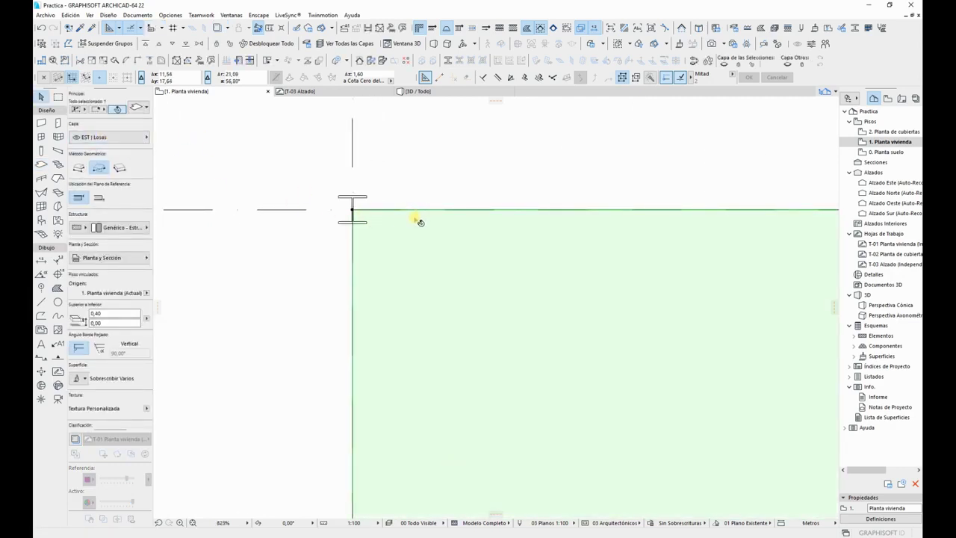
pyautogui.scroll(-10, 420, 222)
pyautogui.press('Escape')
pyautogui.press('Escape')
pyautogui.press('Escape')
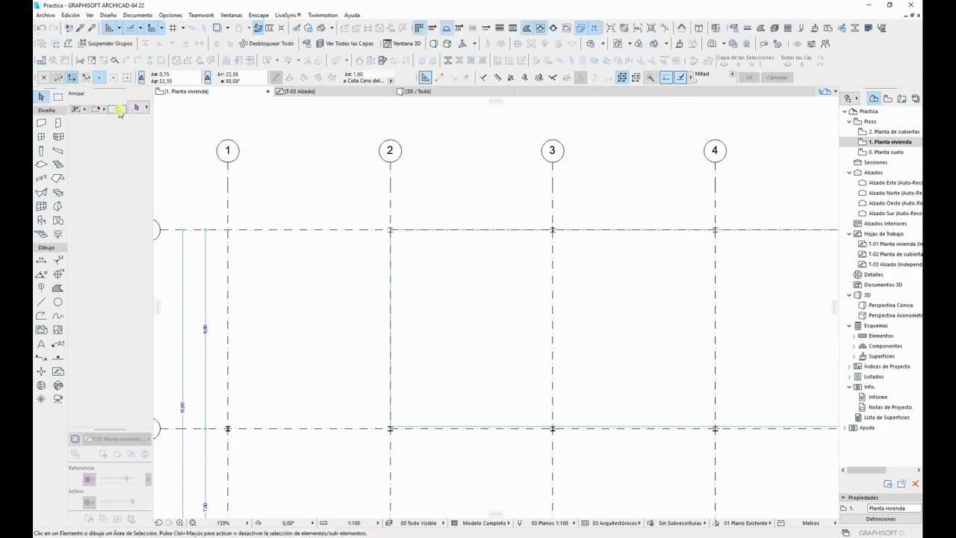
# Step: Select the new slab by its surface using quick selection, then clear the selection
pyautogui.click(431, 283)
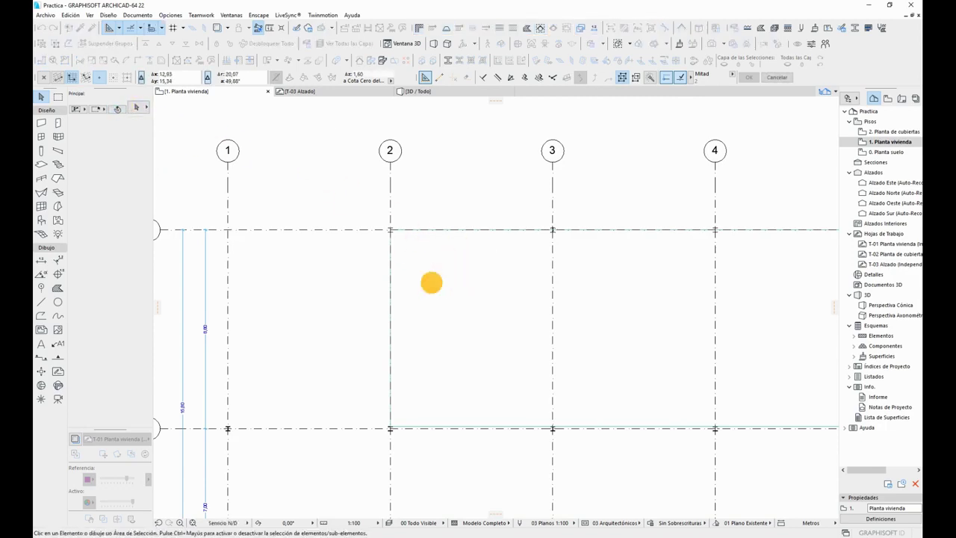
pyautogui.click(476, 269)
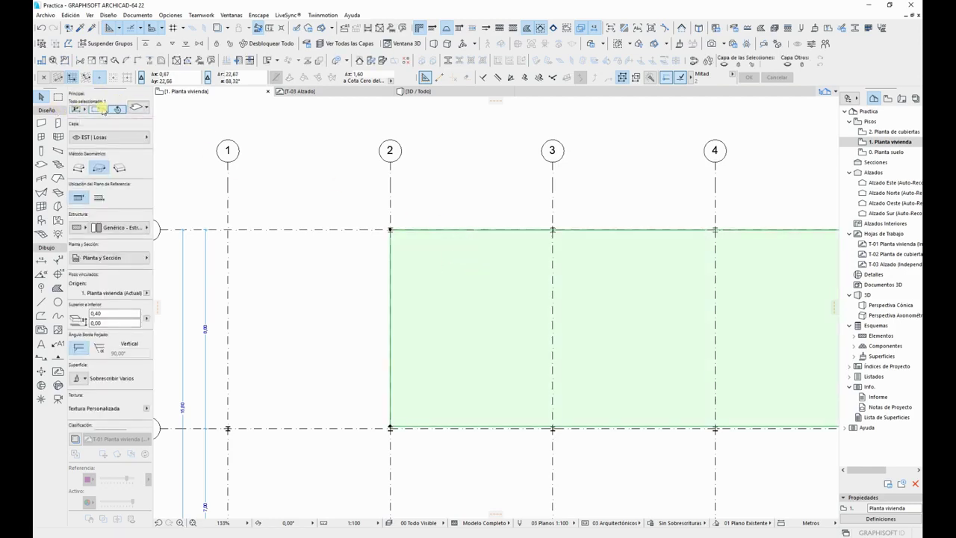
pyautogui.press('Escape')
pyautogui.press('Escape')
pyautogui.press('Escape')
pyautogui.press('Escape')
pyautogui.press('Escape')
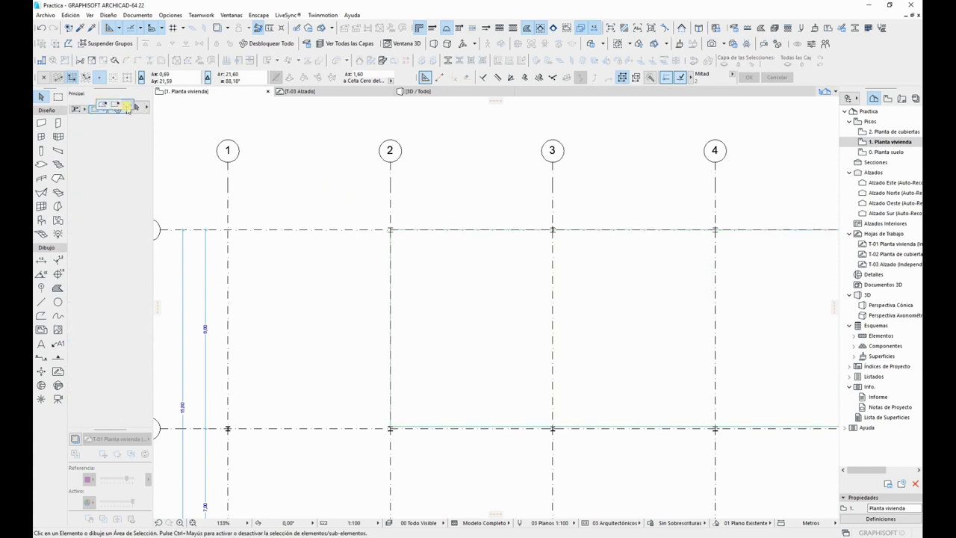
pyautogui.click(93, 141)
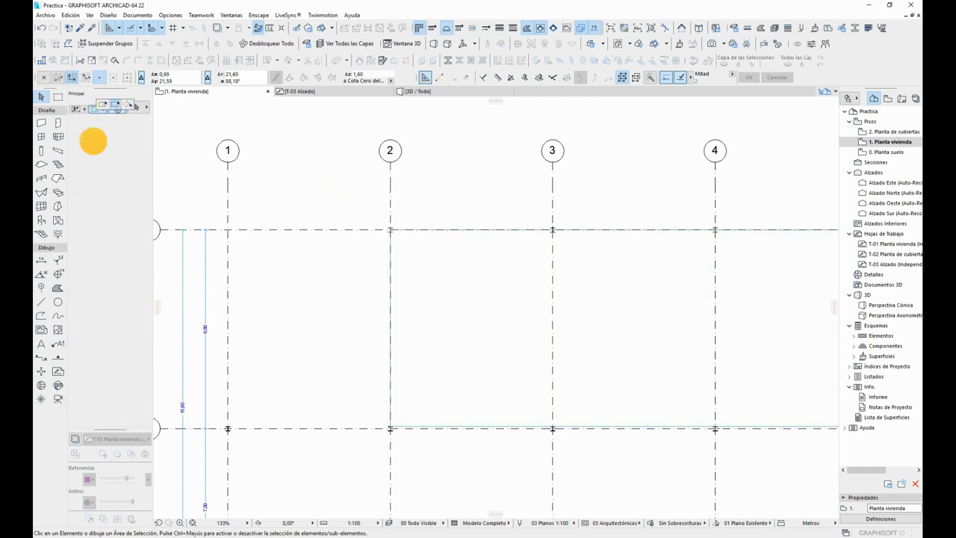
pyautogui.click(77, 109)
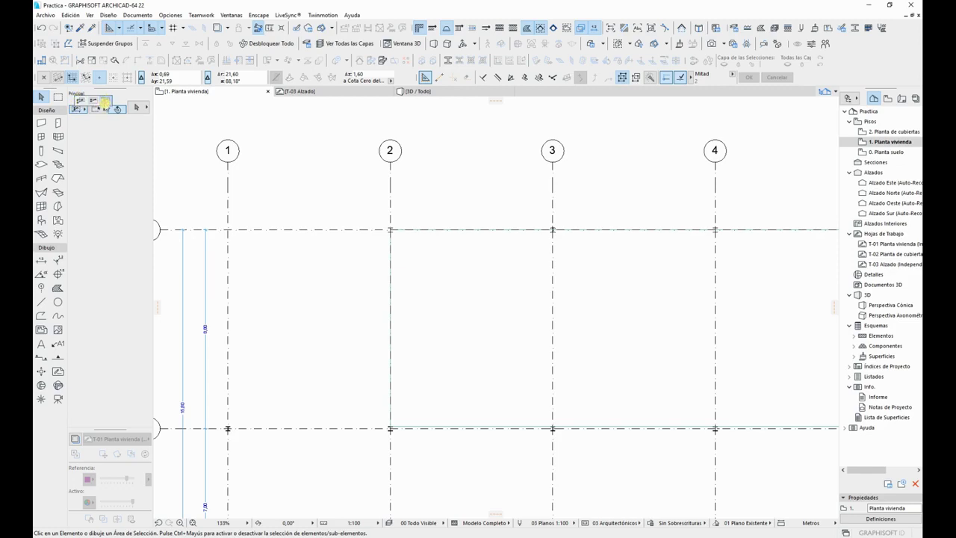
pyautogui.press('Escape')
pyautogui.press('Escape')
pyautogui.press('Escape')
pyautogui.press('Escape')
pyautogui.press('Escape')
pyautogui.press('Escape')
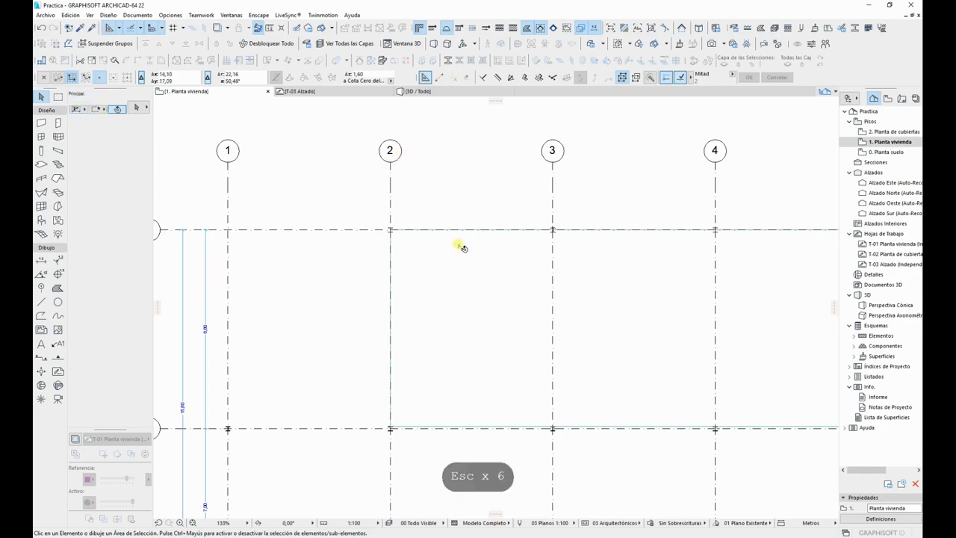
# Step: Select the slab and preview inserting a node in its axis A edge and bending that edge into an arc
pyautogui.click(433, 246)
pyautogui.scroll(3, 391, 216)
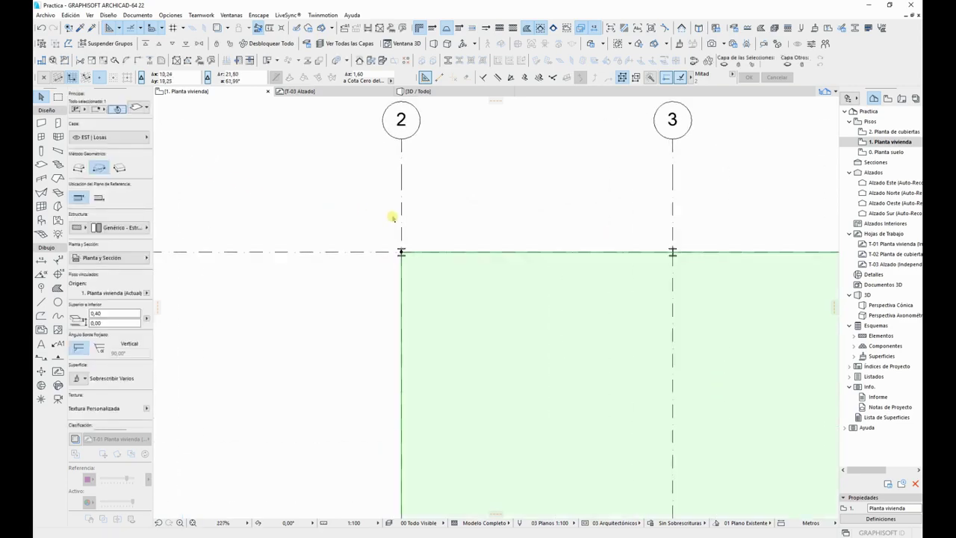
pyautogui.scroll(7, 418, 238)
pyautogui.click(453, 291)
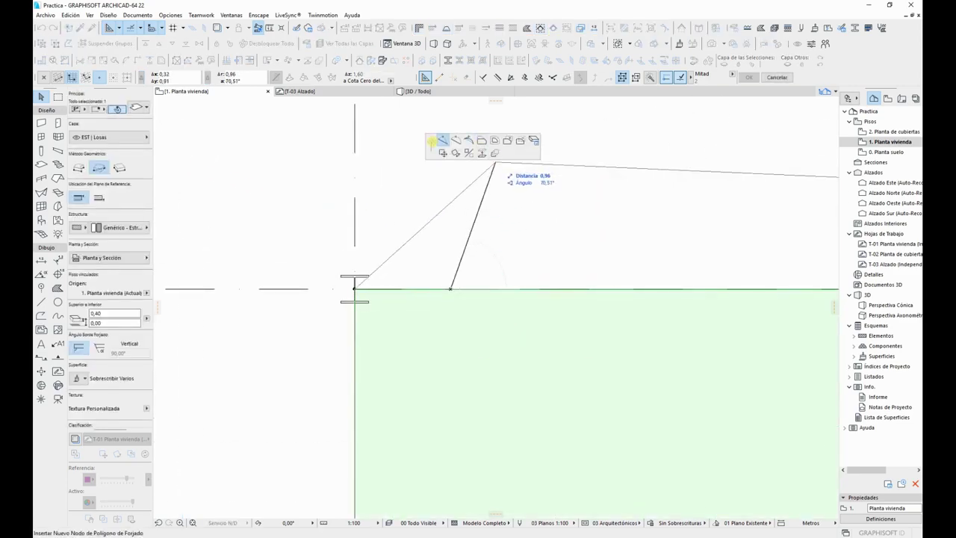
pyautogui.scroll(-3, 319, 219)
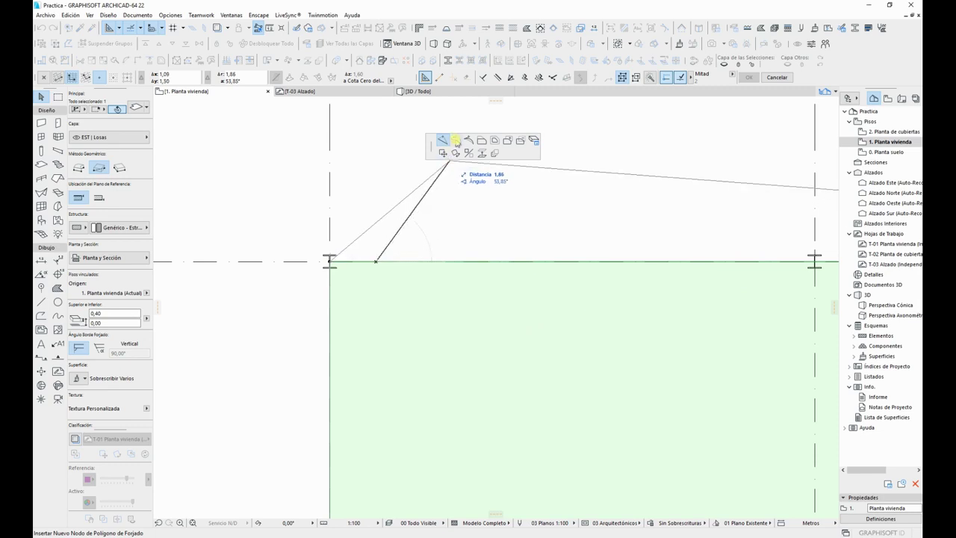
pyautogui.click(455, 140)
pyautogui.scroll(-5, 515, 232)
pyautogui.moveTo(519, 235); pyautogui.dragTo(331, 288, button='middle')
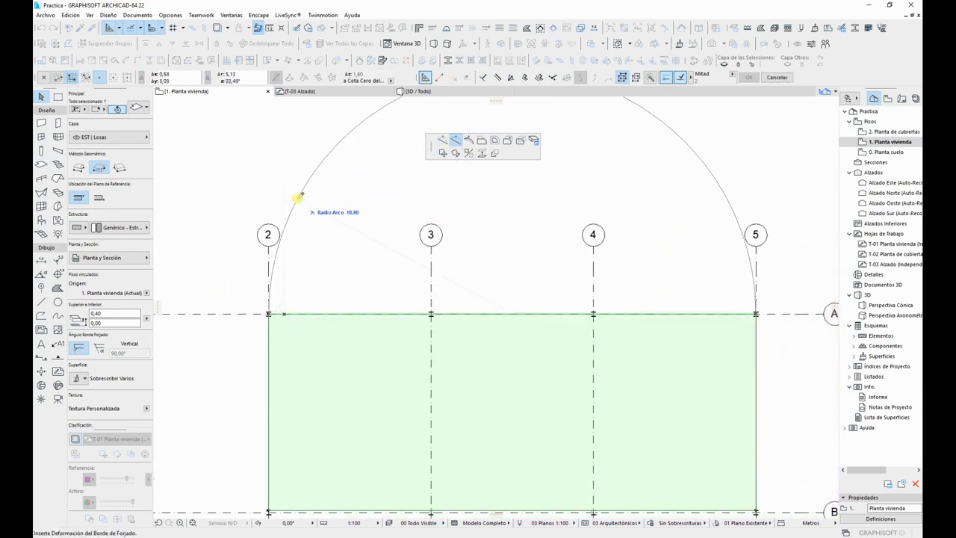
pyautogui.scroll(-2, 378, 233)
pyautogui.moveTo(378, 232); pyautogui.dragTo(377, 283, button='middle')
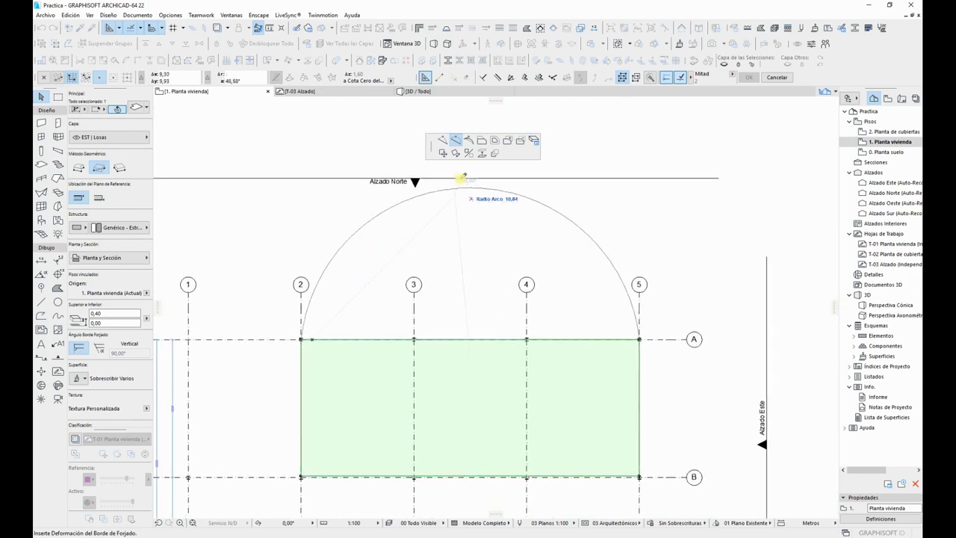
# Step: Preview the tangent curve, single-edge offset, all-edges offset and add-to-polygon edits on the slab's axis A edge
pyautogui.click(468, 140)
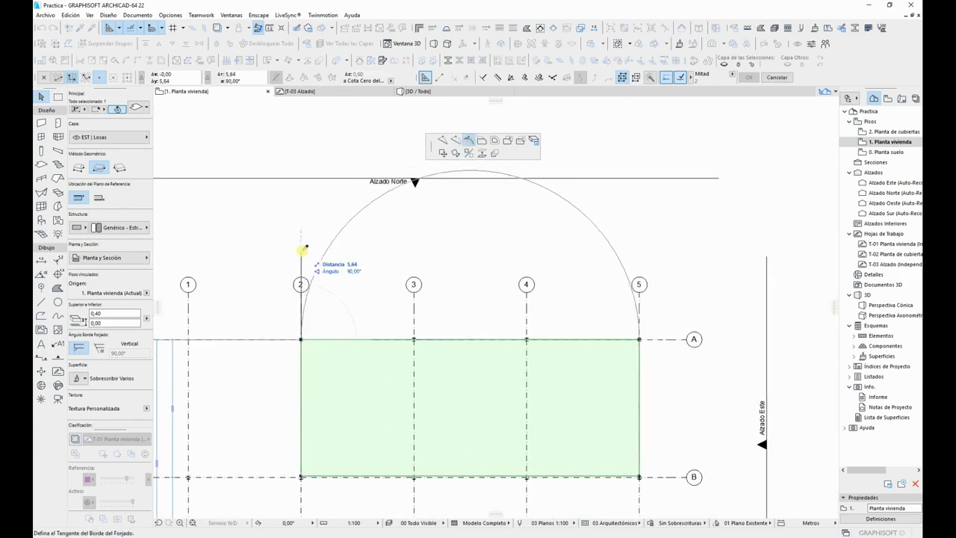
pyautogui.click(483, 141)
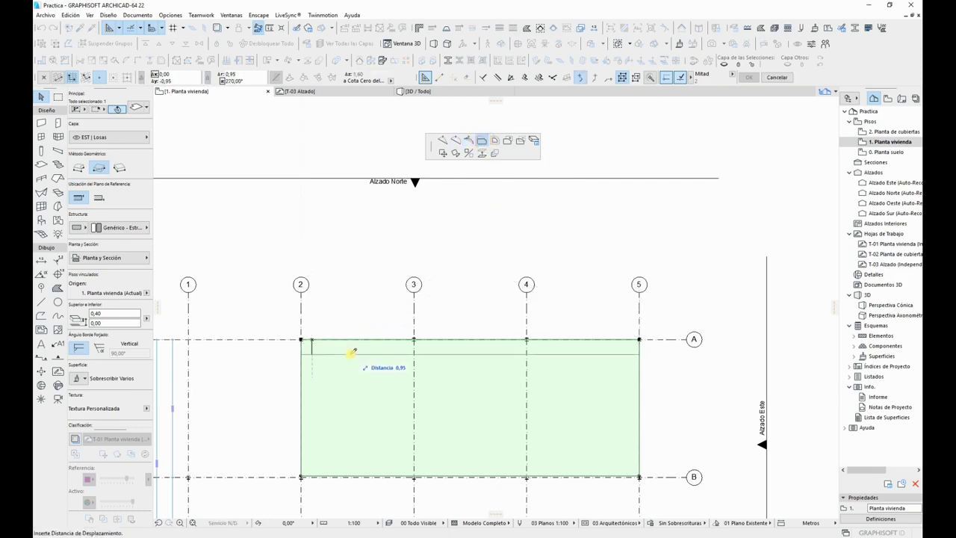
pyautogui.click(496, 142)
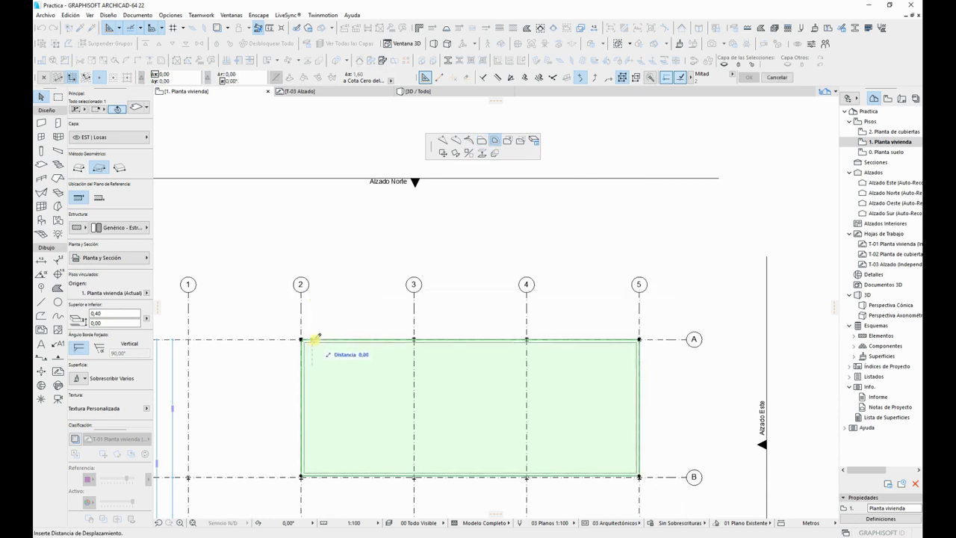
pyautogui.click(508, 140)
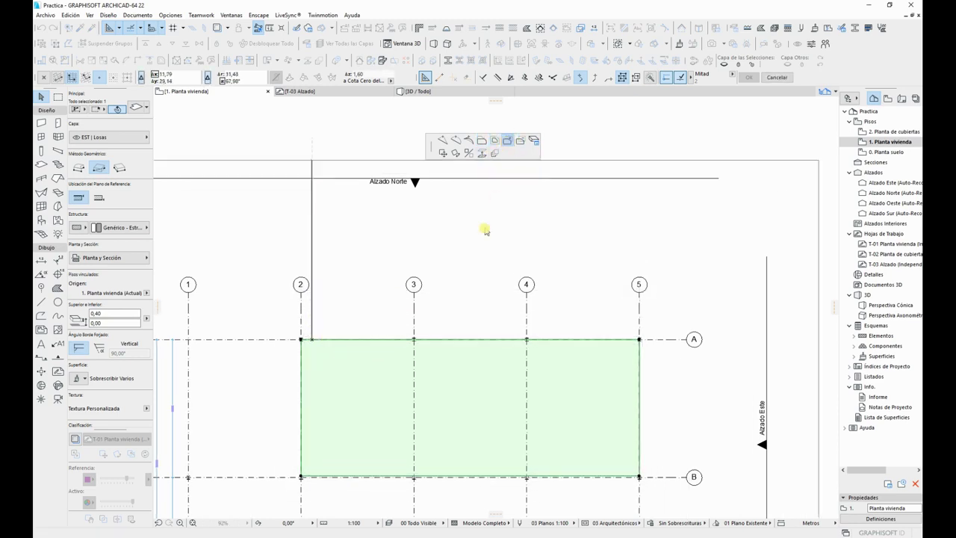
# Step: Subtract a small rectangular notch from the slab's axis A edge between axes 2 and 3, then undo it
pyautogui.click(521, 142)
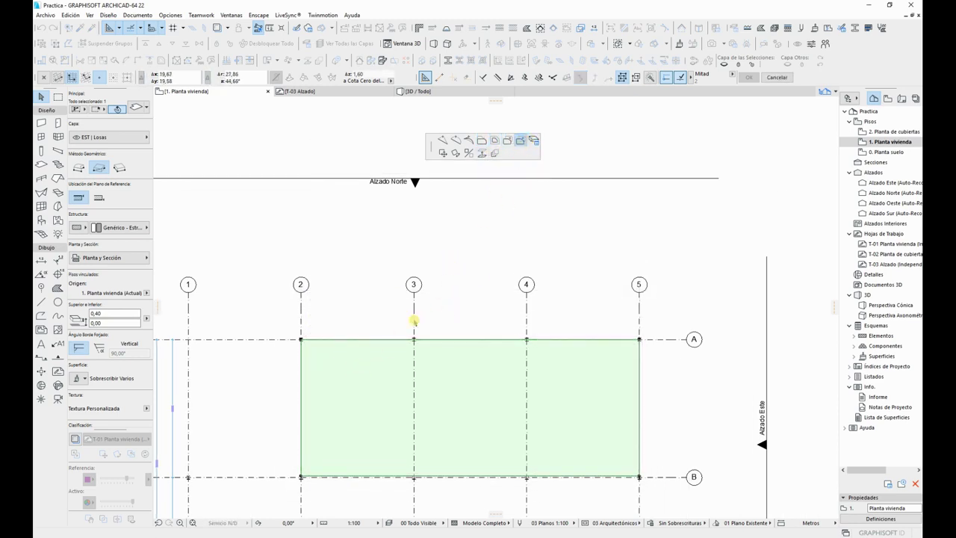
pyautogui.click(342, 340)
pyautogui.click(319, 370)
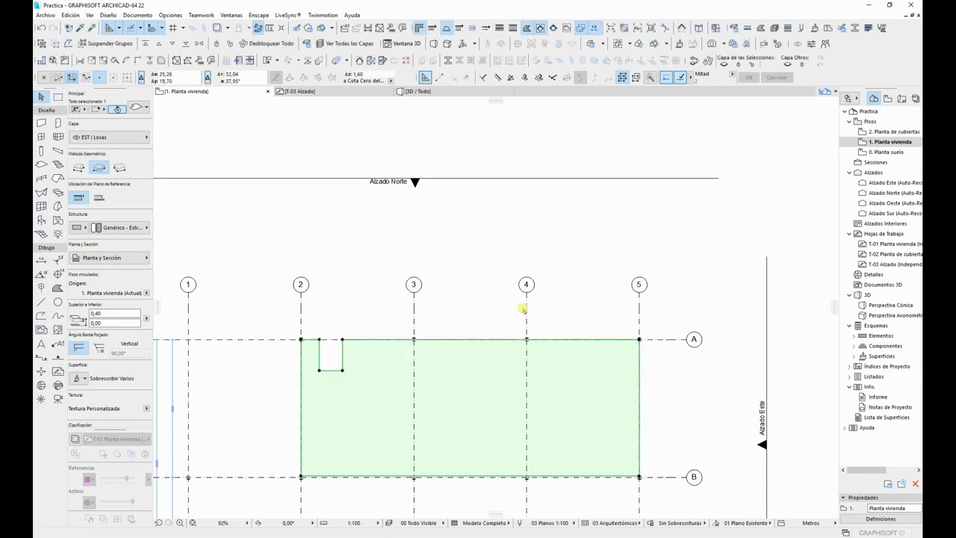
pyautogui.hotkey('ctrl', 'z')
# Step: Examine the custom edge settings of the slab's axis A edge and leave them without applying changes
pyautogui.click(331, 340)
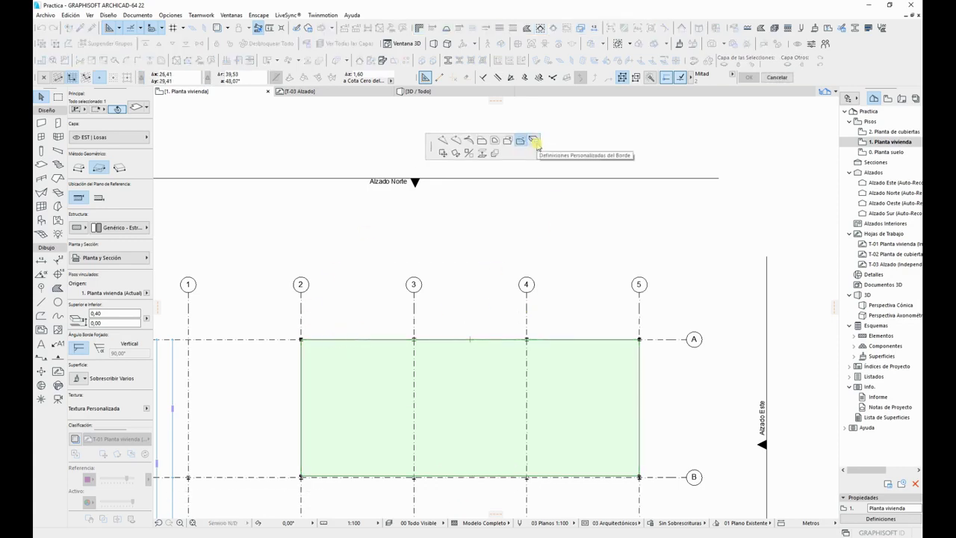
pyautogui.click(534, 141)
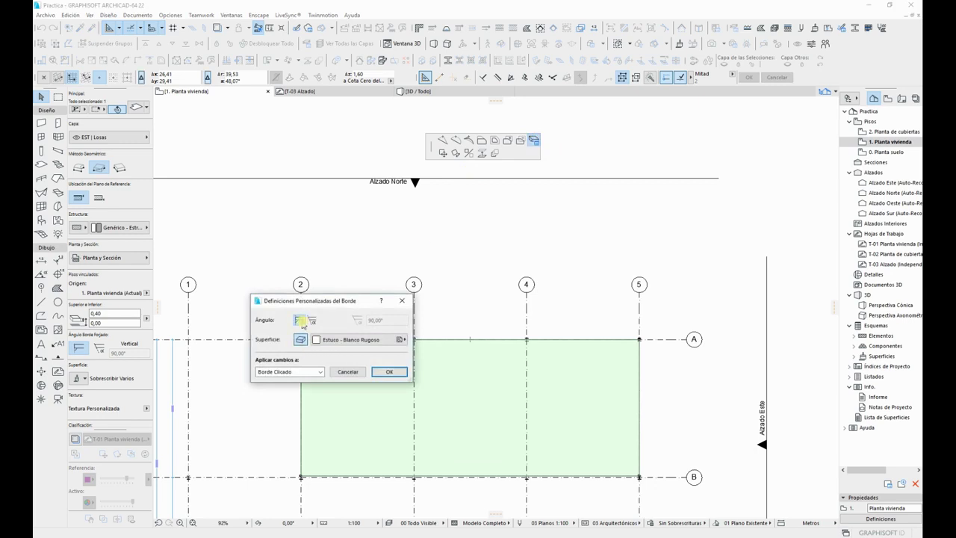
pyautogui.click(300, 320)
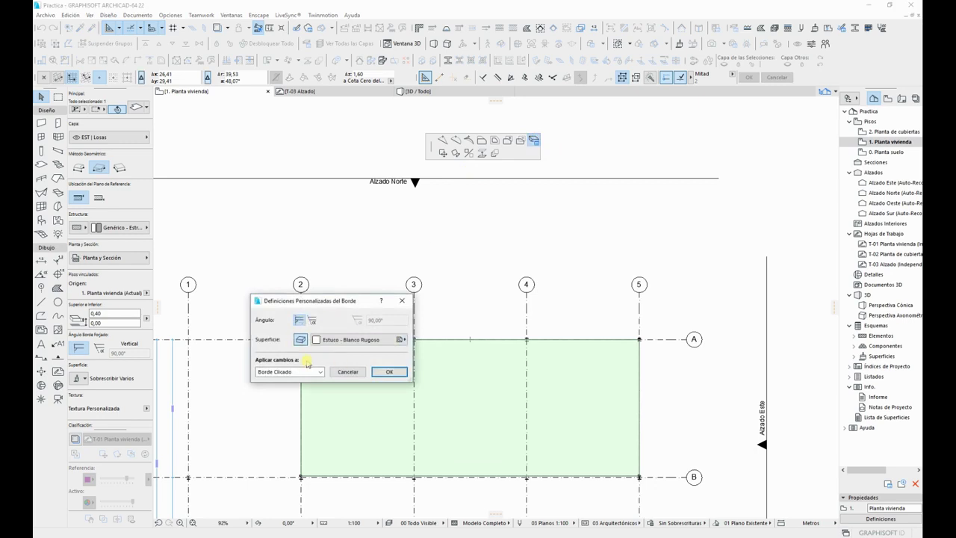
pyautogui.click(348, 372)
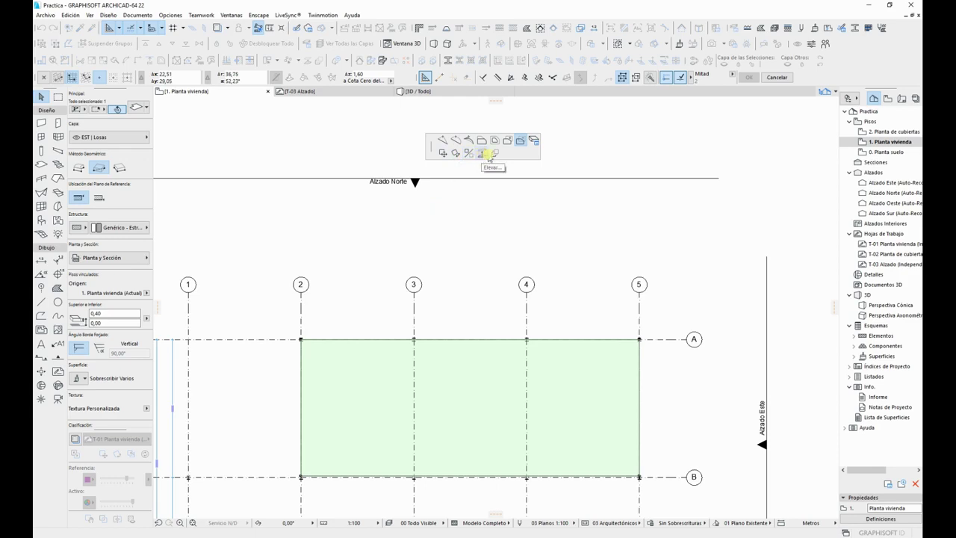
pyautogui.press('Escape')
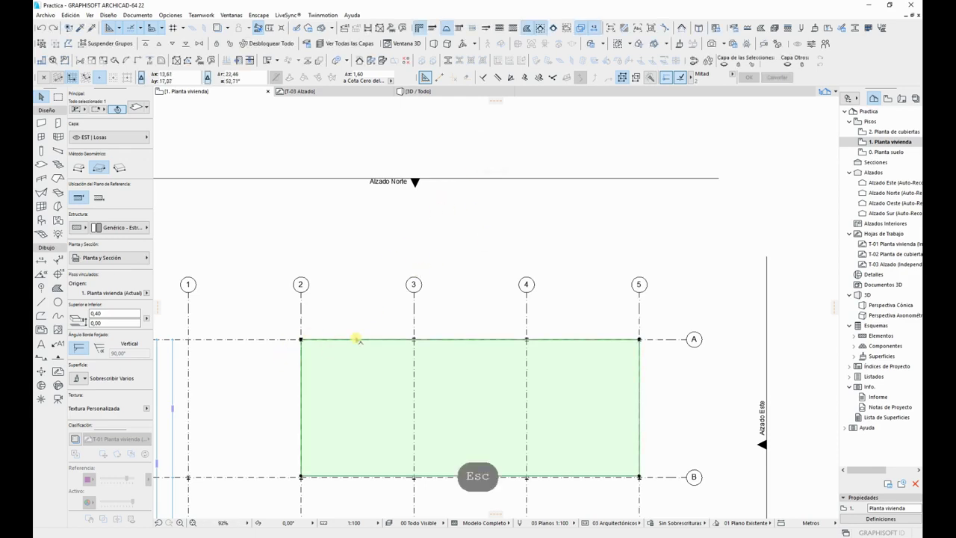
# Step: Examine the fillet and chamfer options for the slab corner at column A5 and cancel them
pyautogui.scroll(5, 589, 340)
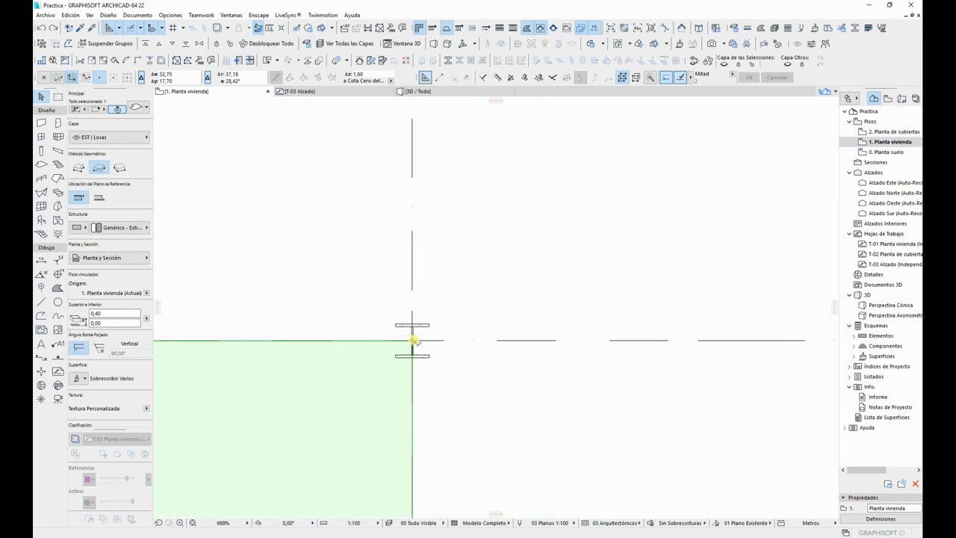
pyautogui.click(413, 341)
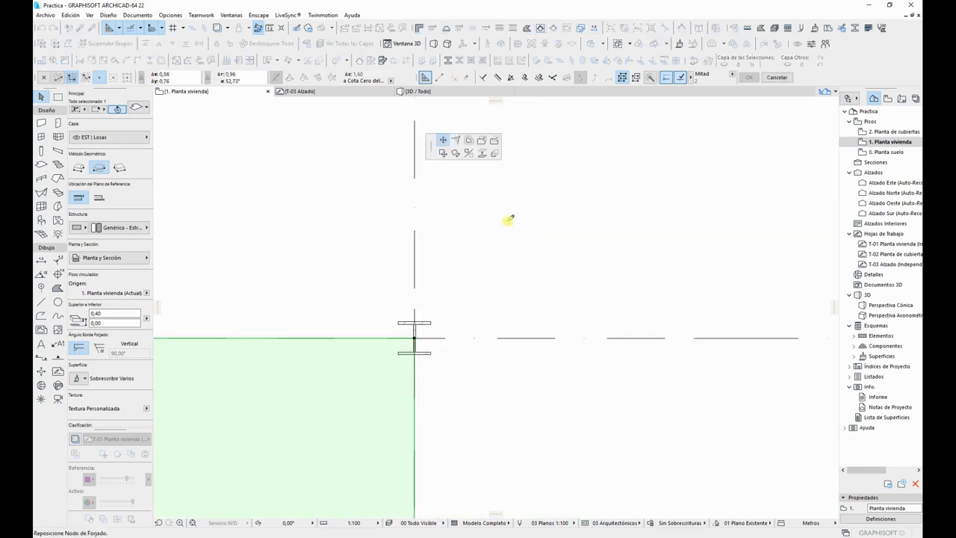
pyautogui.scroll(-5, 532, 223)
pyautogui.scroll(-3, 534, 218)
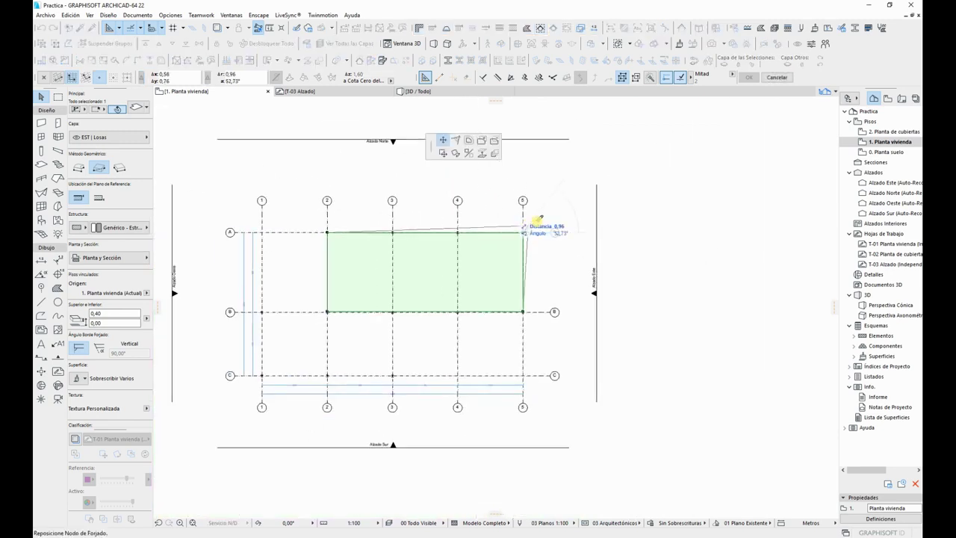
pyautogui.click(456, 140)
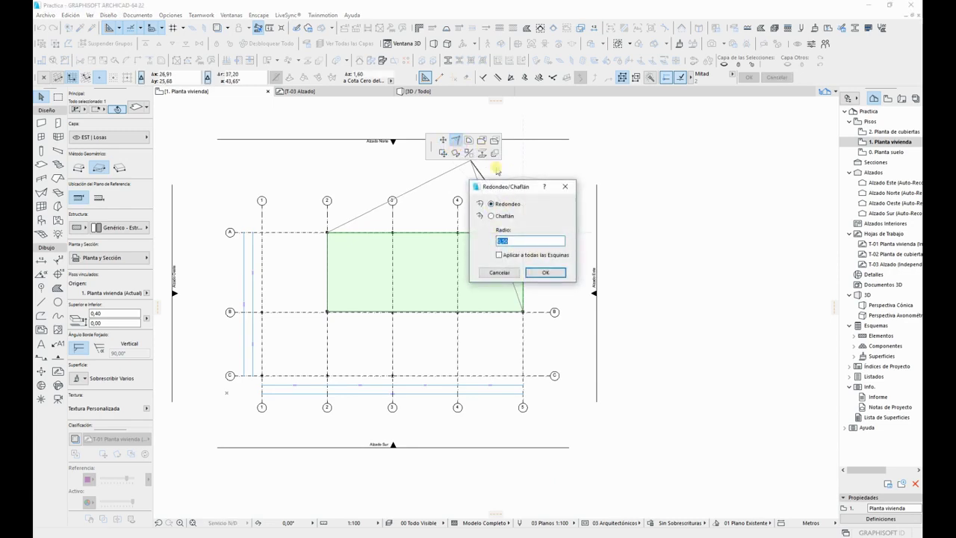
pyautogui.click(499, 272)
# Step: Preview offsetting all slab edges from the corner at column A5 and cancel the edit
pyautogui.click(469, 141)
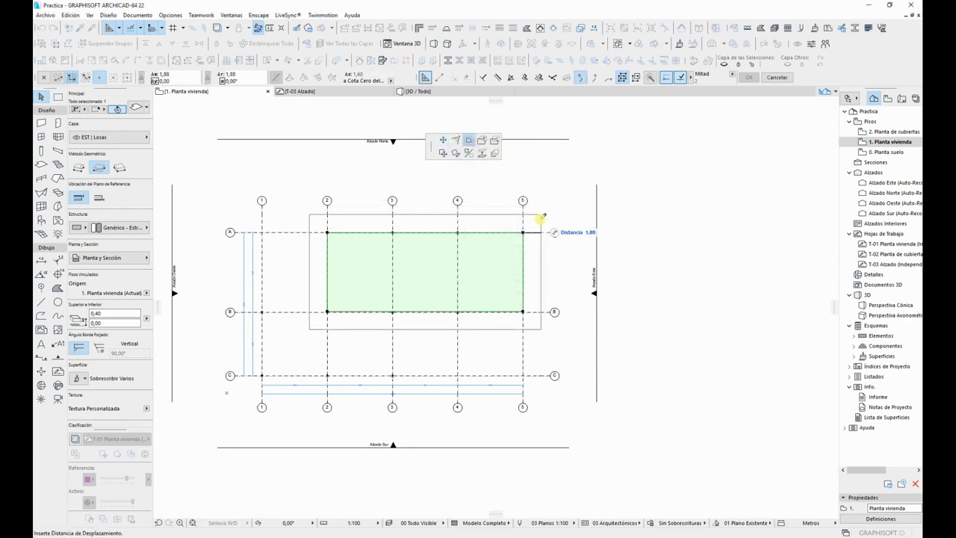
pyautogui.scroll(2, 544, 219)
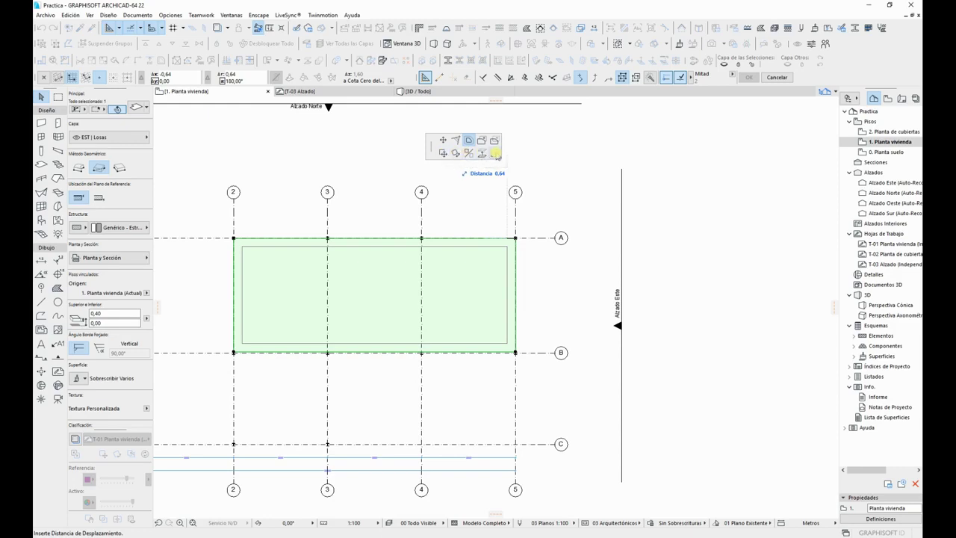
pyautogui.moveTo(410, 258); pyautogui.dragTo(567, 286, button='middle')
pyautogui.scroll(-1, 570, 290)
pyautogui.press('Escape')
pyautogui.press('Escape')
# Step: Offset the slab's axis A edge inward about 0,10 m to the lower flange of column A2
pyautogui.scroll(10, 441, 258)
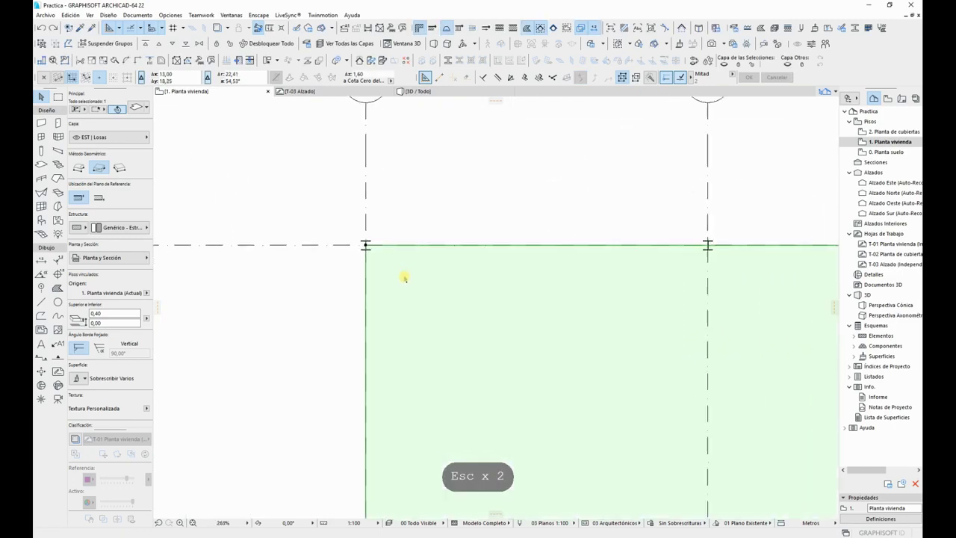
pyautogui.click(366, 222)
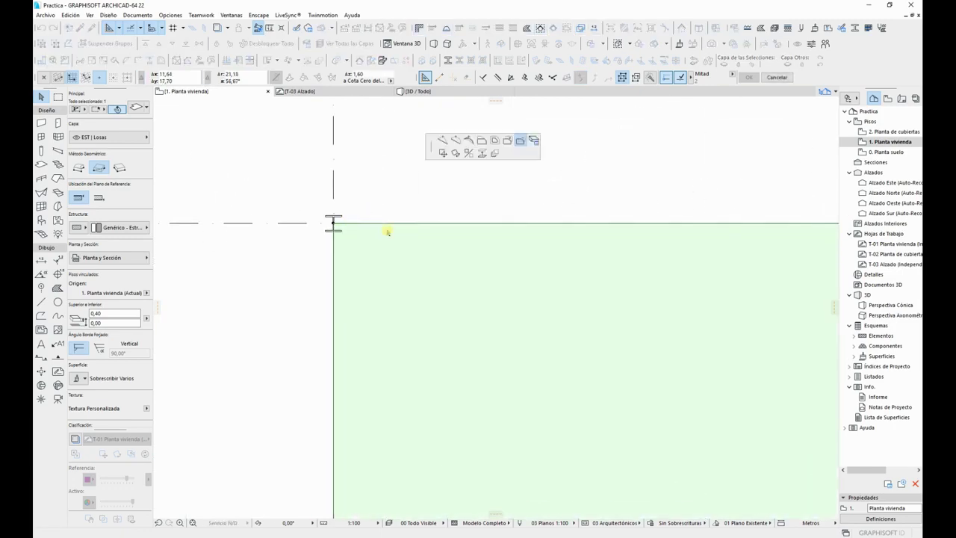
pyautogui.click(481, 142)
pyautogui.scroll(3, 331, 227)
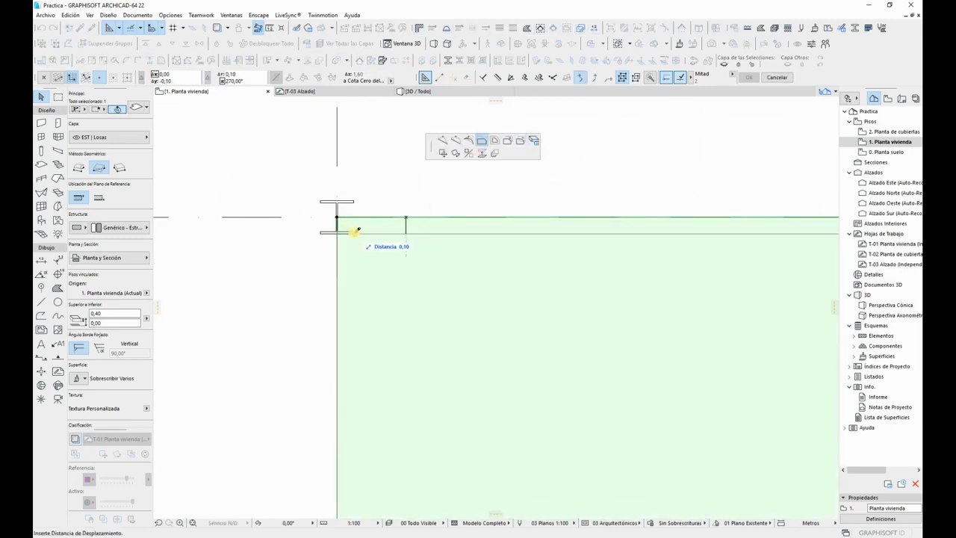
pyautogui.click(354, 233)
# Step: Examine the slab's edge along axis B and how its corner meets column B2
pyautogui.scroll(-13, 512, 321)
pyautogui.moveTo(563, 305); pyautogui.dragTo(398, 212, button='middle')
pyautogui.scroll(11, 516, 393)
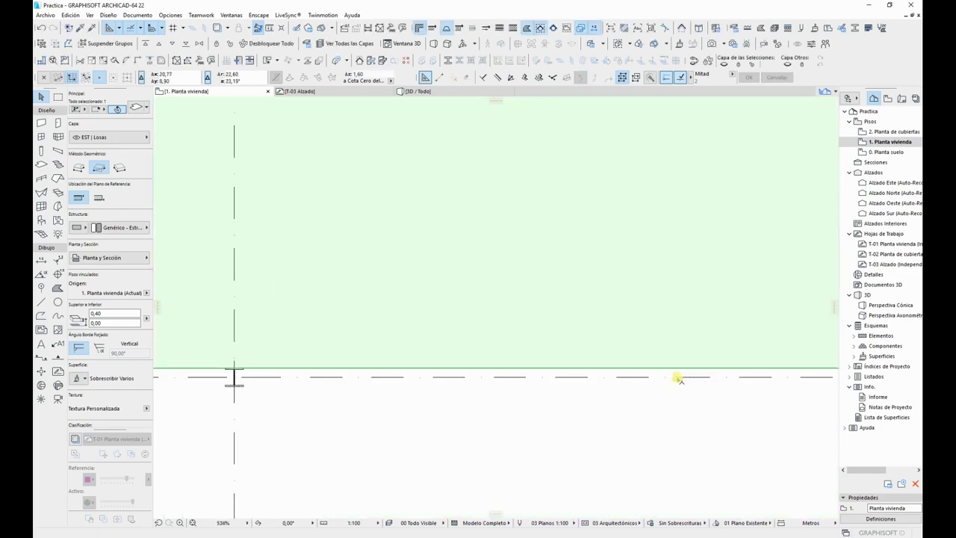
pyautogui.moveTo(449, 359); pyautogui.dragTo(676, 344, button='middle')
pyautogui.moveTo(226, 335); pyautogui.dragTo(679, 339, button='middle')
pyautogui.scroll(5, 209, 359)
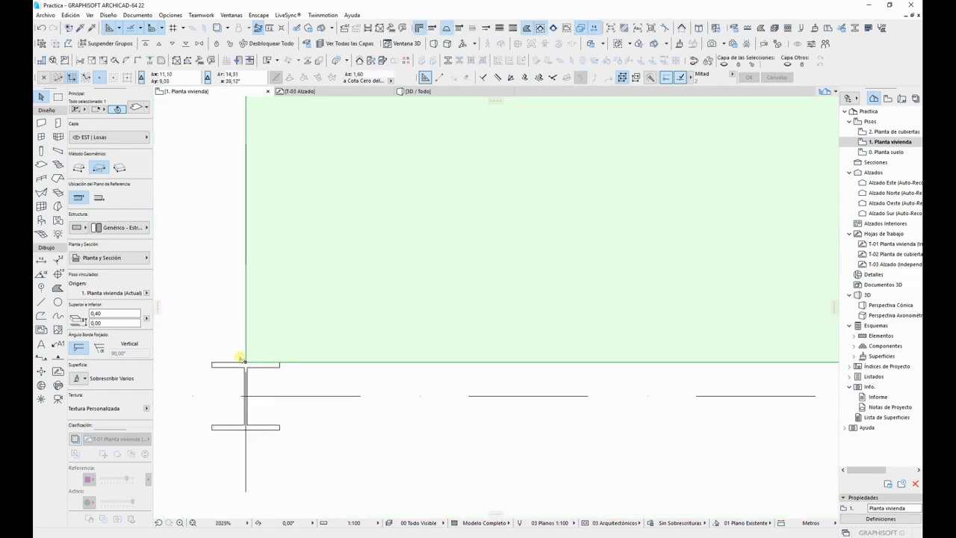
pyautogui.scroll(-7, 290, 340)
pyautogui.scroll(-4, 519, 337)
# Step: Offset the slab's axis 2 edge outward 1,90 m towards axis 1
pyautogui.click(488, 195)
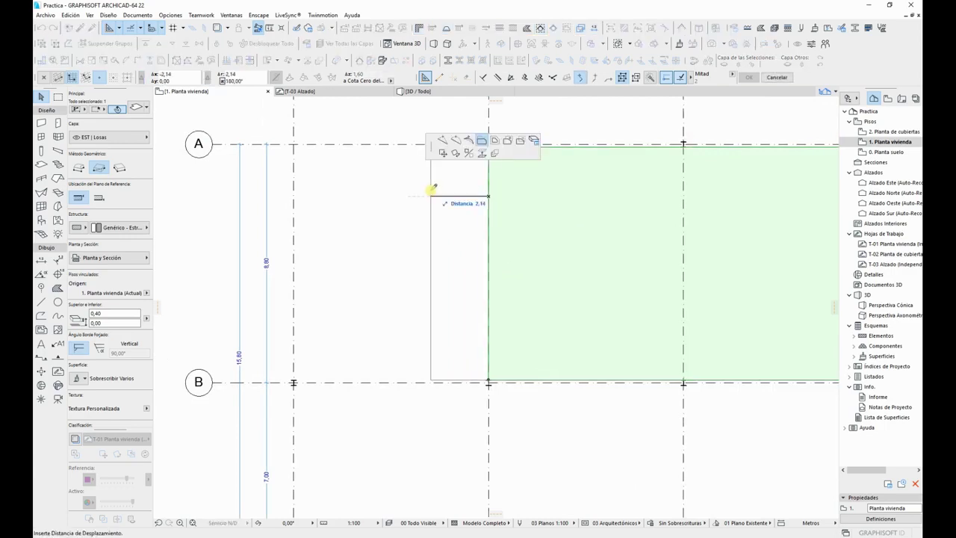
pyautogui.write('1.9')
pyautogui.press('Return')
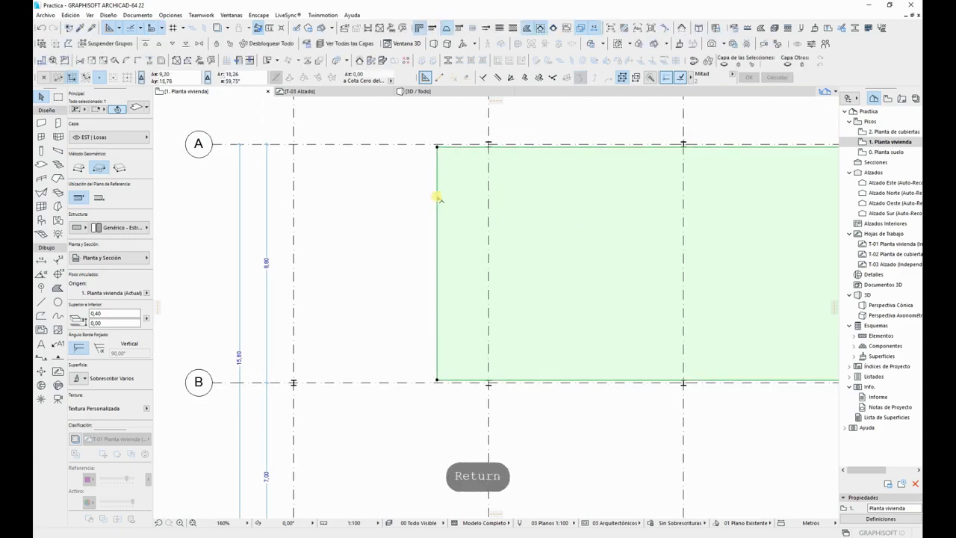
# Step: Offset the slab's axis 5 edge outward 1,90 m beyond the columns and clear the selection
pyautogui.scroll(-4, 593, 346)
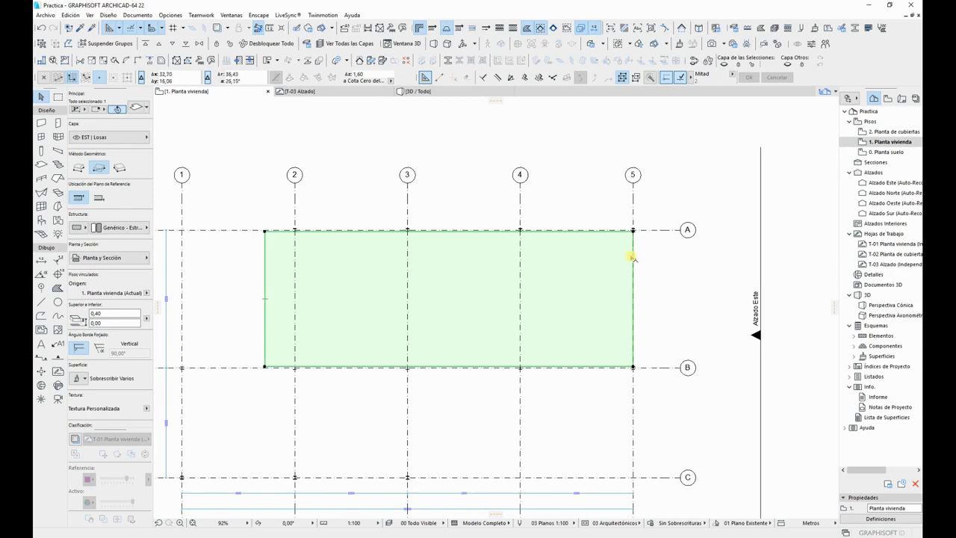
pyautogui.click(633, 253)
pyautogui.write('1')
pyautogui.press('Return')
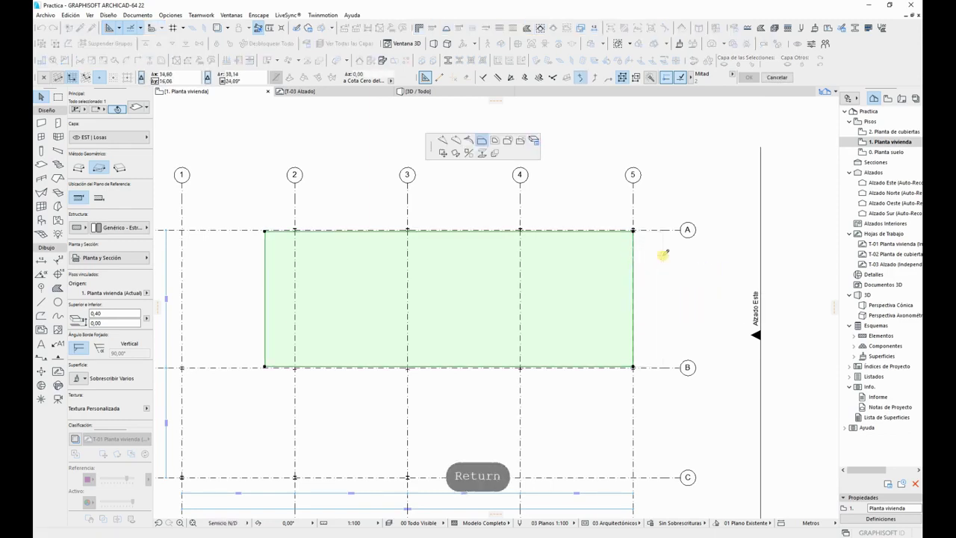
pyautogui.press('Escape')
# Step: Show the T-01 Planta vivienda trace reference beneath the 1. Planta vivienda plan
pyautogui.moveTo(412, 398)
pyautogui.mouseDown(button='middle')
pyautogui.moveTo(498, 325)
pyautogui.moveTo(491, 341)
pyautogui.mouseUp(button='middle')
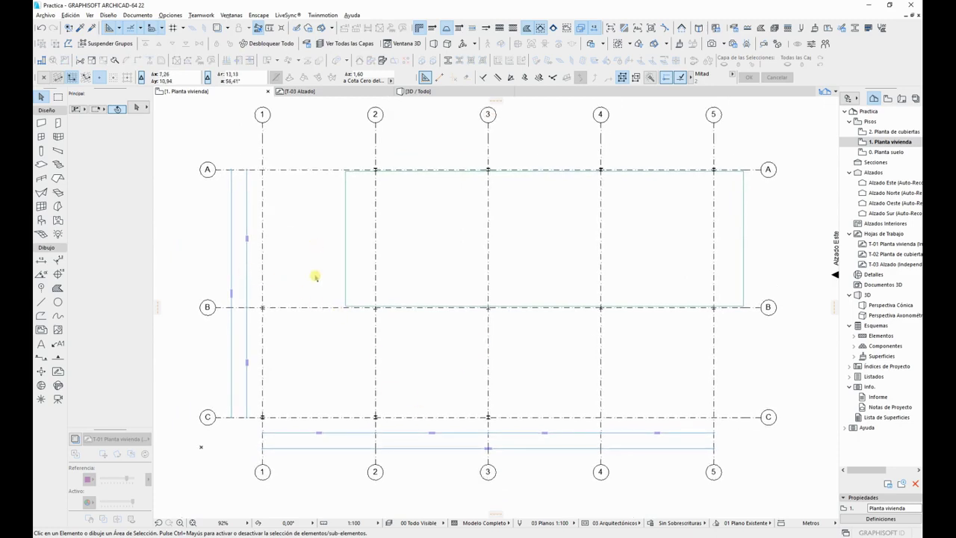
pyautogui.hotkey('alt', 'F2')
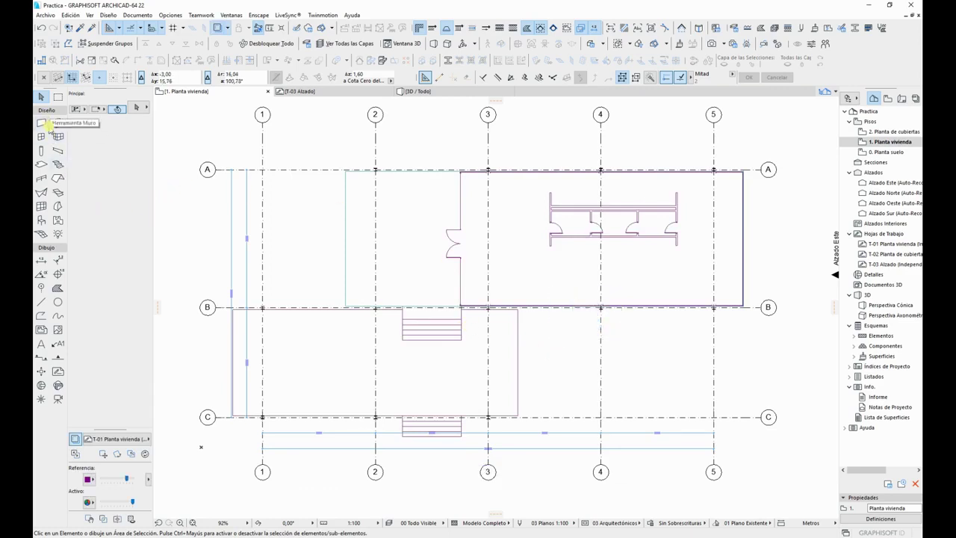
# Step: Hide the trace reference and set the default slab's offset from its home story to -0,80
pyautogui.hotkey('alt', 'F2')
pyautogui.click(41, 164)
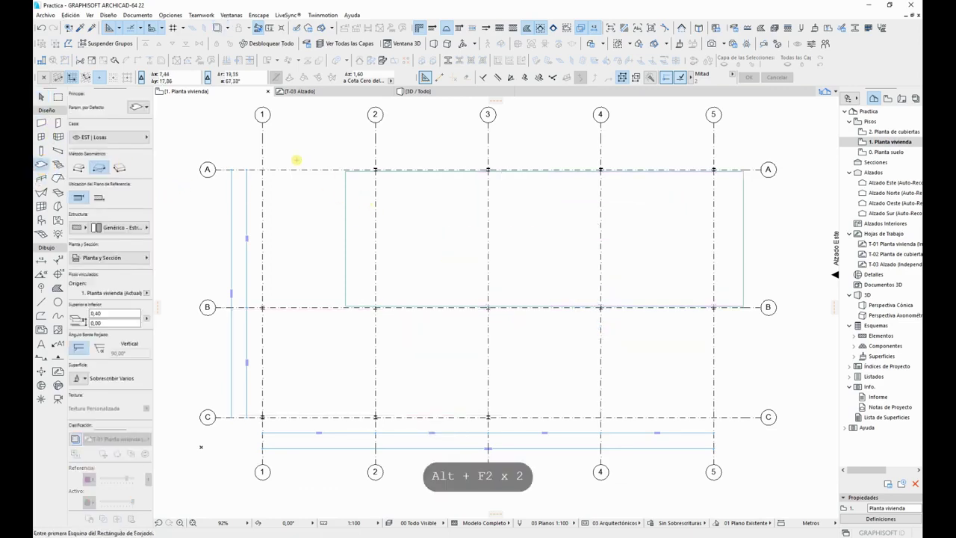
pyautogui.click(136, 107)
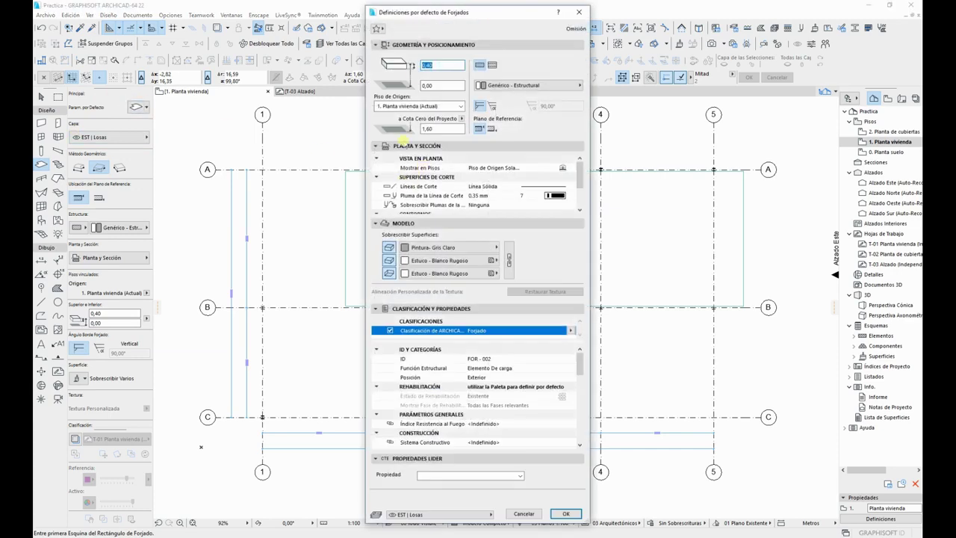
pyautogui.click(444, 86)
pyautogui.write('-0,8')
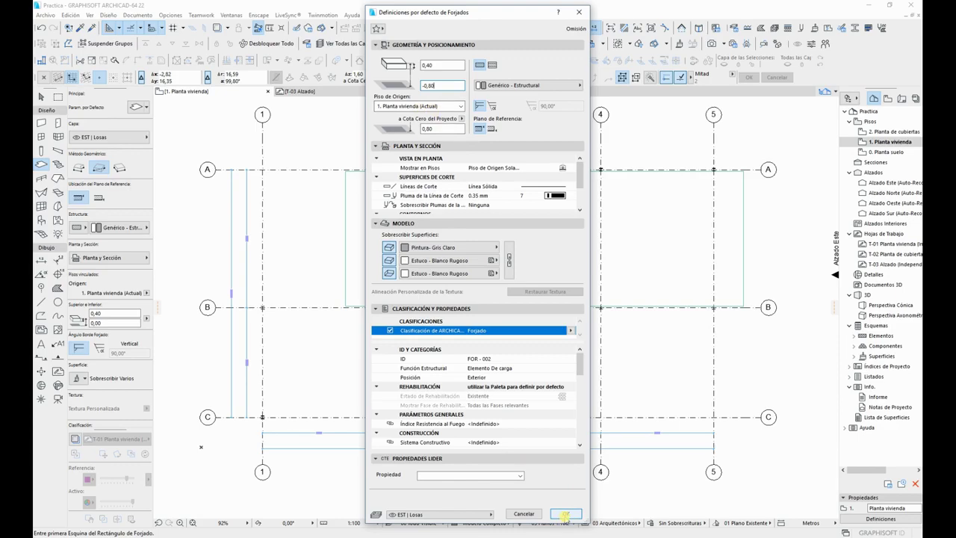
pyautogui.click(566, 514)
# Step: Draw a rectangular slab from the column centre at axes 1 and B to the column centre at axes 3 and C
pyautogui.scroll(10, 261, 314)
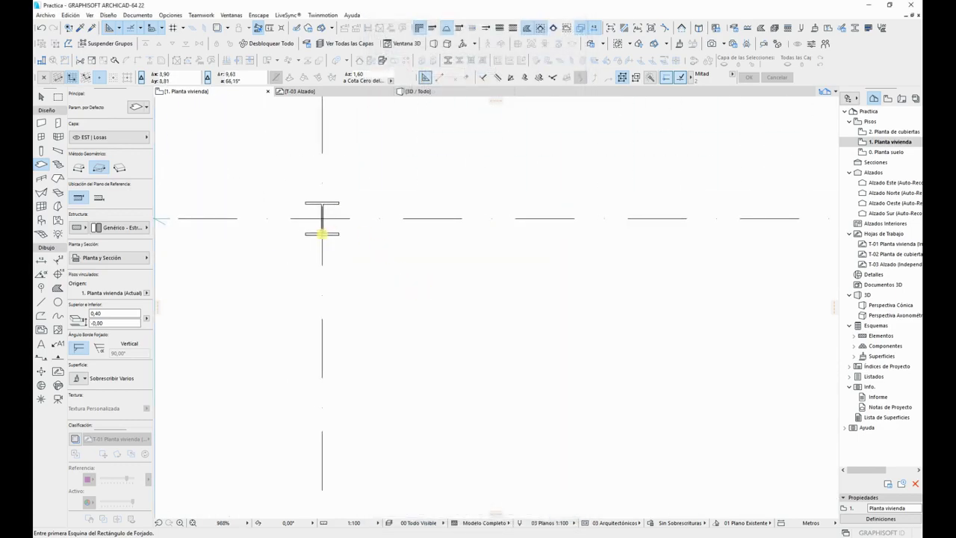
pyautogui.scroll(5, 322, 234)
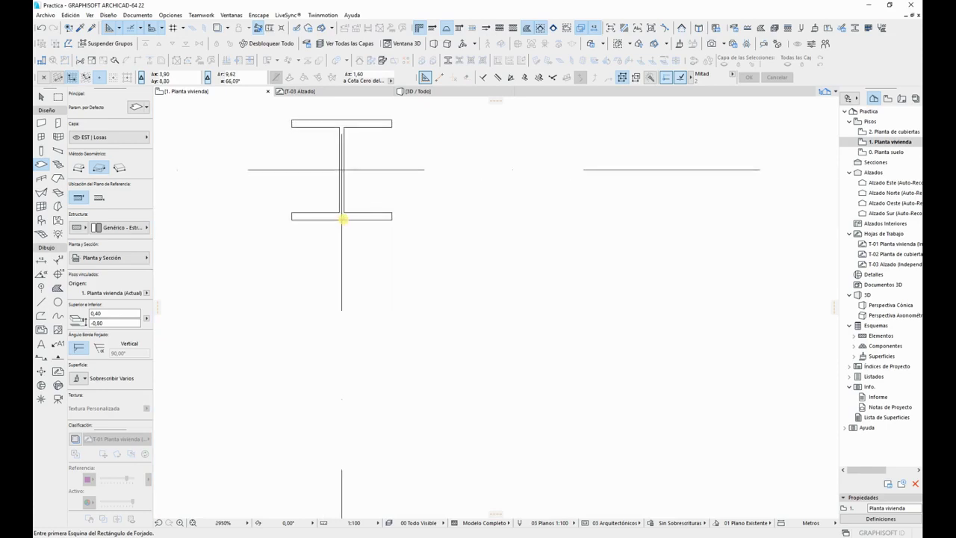
pyautogui.click(340, 168)
pyautogui.scroll(-15, 543, 277)
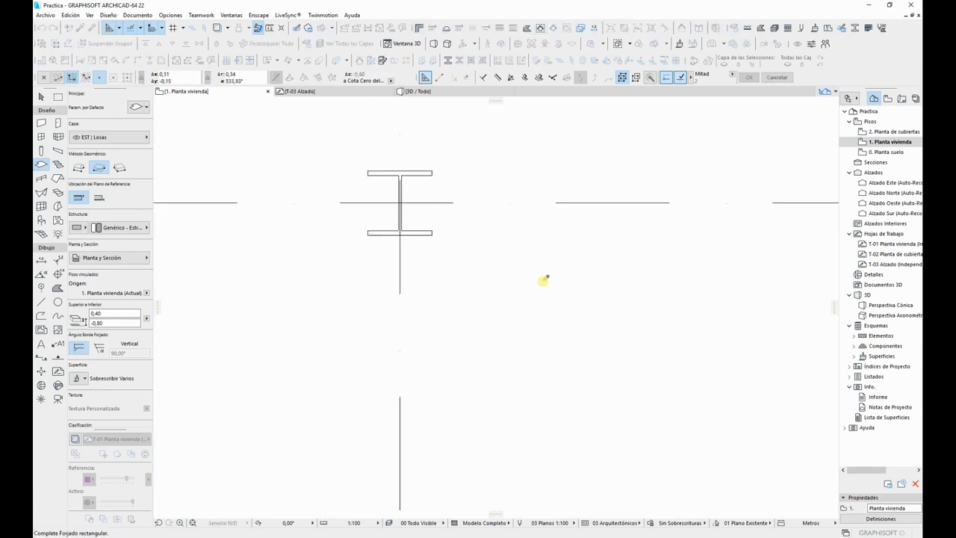
pyautogui.scroll(7, 555, 307)
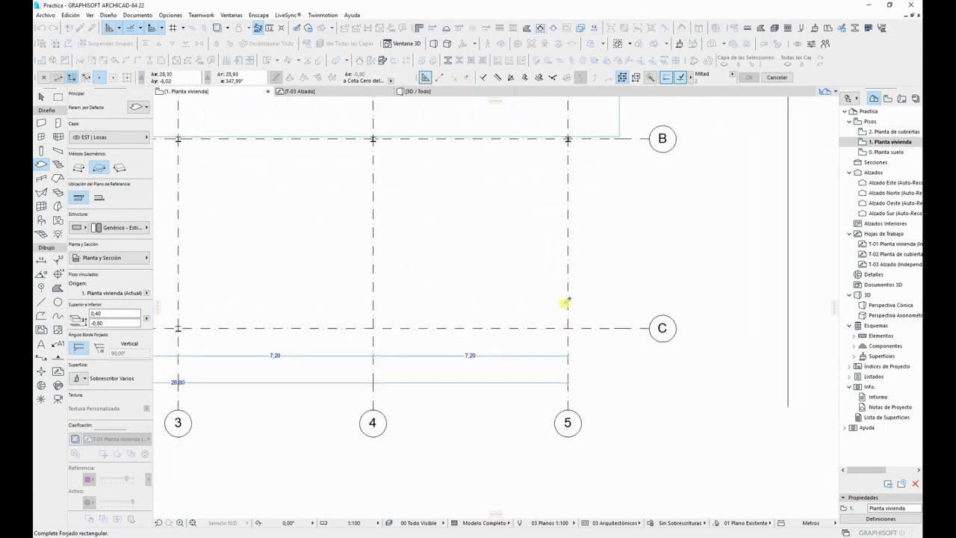
pyautogui.scroll(2, 484, 343)
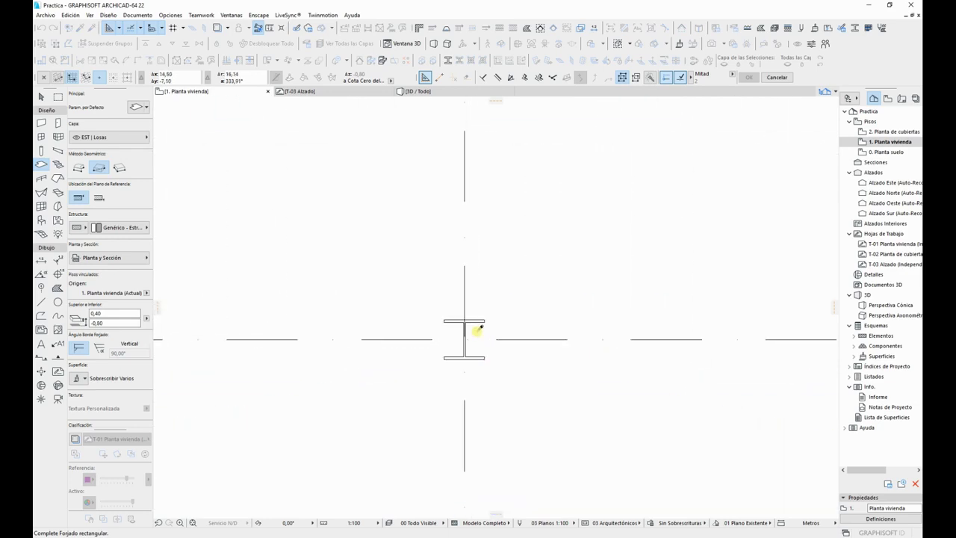
pyautogui.click(465, 337)
pyautogui.scroll(-6, 452, 331)
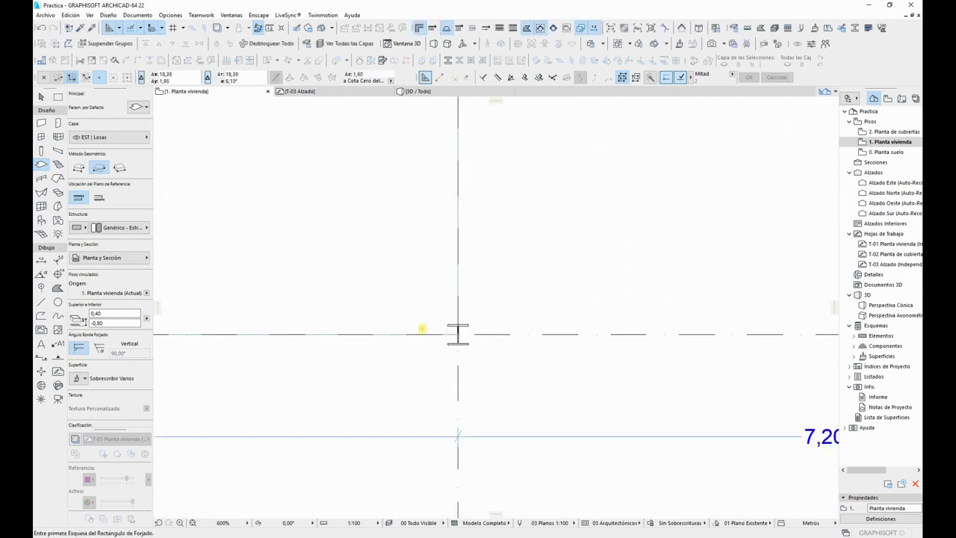
# Step: Select the new slab and offset its axis C edge inward to the flange of the column at axis 3
pyautogui.moveTo(483, 335); pyautogui.dragTo(509, 344, button='middle')
pyautogui.press('Escape')
pyautogui.click(472, 321)
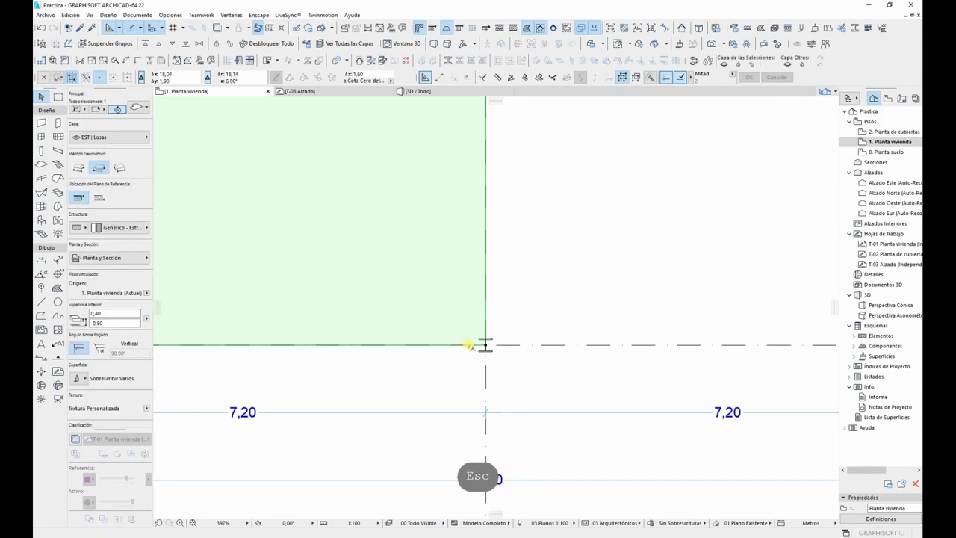
pyautogui.click(471, 344)
pyautogui.scroll(3, 480, 324)
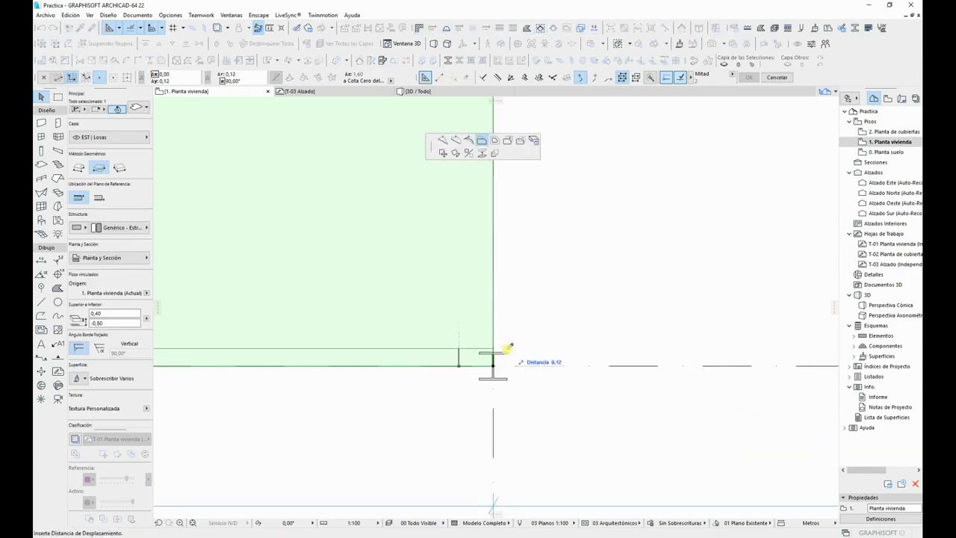
pyautogui.click(495, 349)
# Step: Offset the slab's edge on axis 3 outward beyond the column
pyautogui.scroll(1, 500, 338)
pyautogui.click(495, 341)
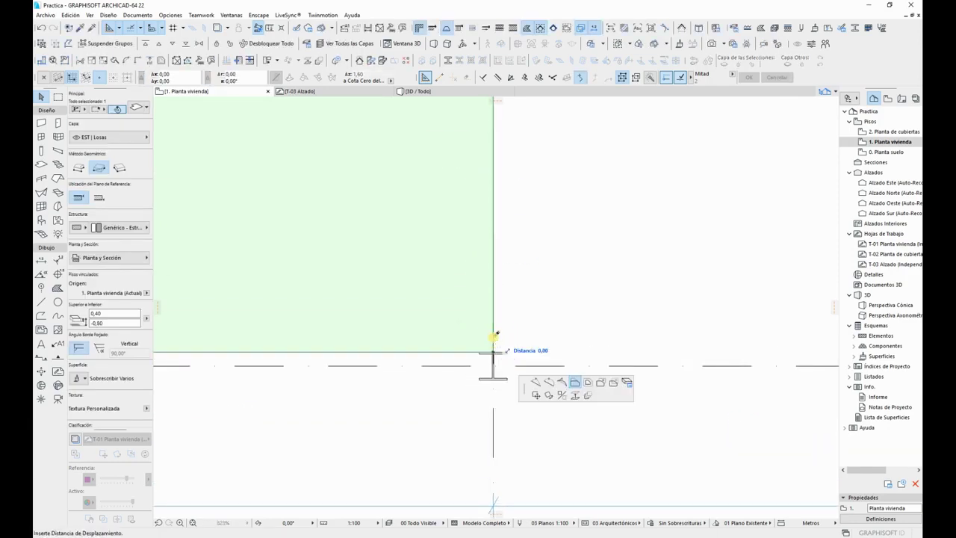
pyautogui.press('Return')
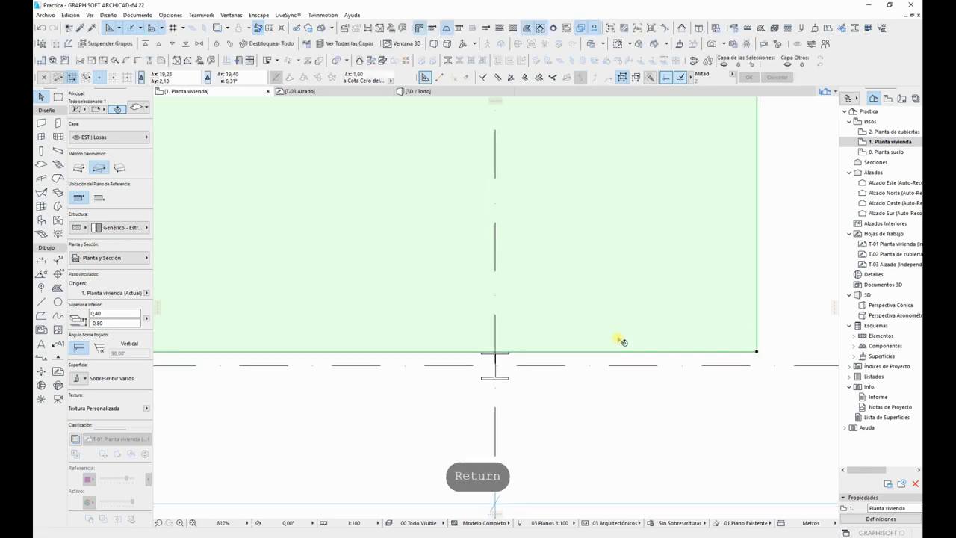
# Step: Offset the slab's axis B edge inward to the flange of the column at axis 1
pyautogui.scroll(-6, 591, 341)
pyautogui.scroll(5, 462, 247)
pyautogui.scroll(1, 388, 259)
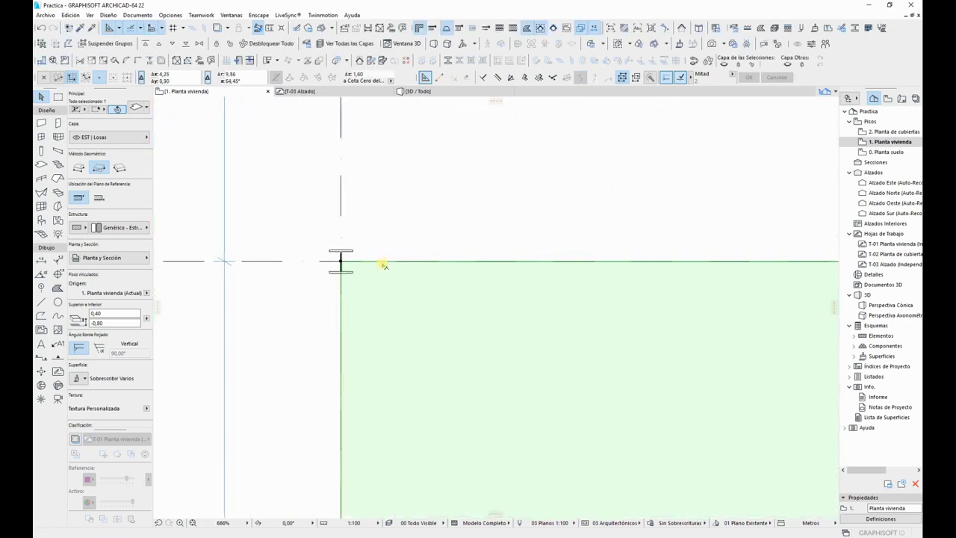
pyautogui.click(380, 262)
pyautogui.click(356, 270)
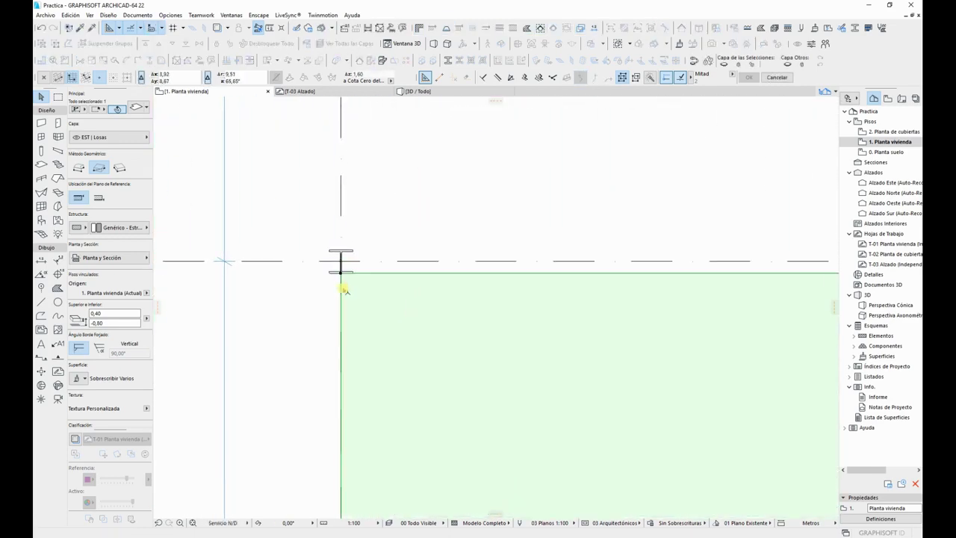
# Step: Offset the slab's edge on axis 1 outward by 1,9
pyautogui.click(342, 289)
pyautogui.write('1,9')
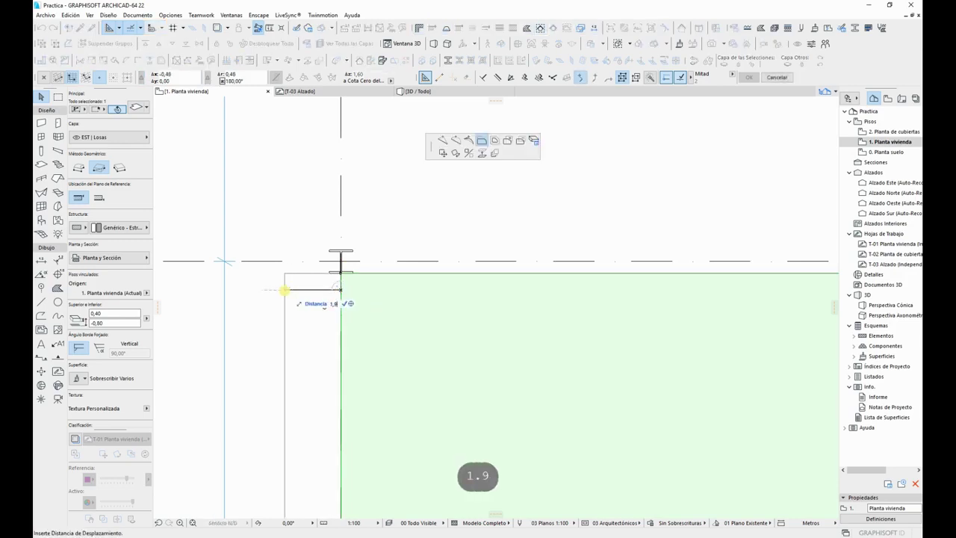
pyautogui.press('Return')
pyautogui.scroll(-5, 523, 316)
pyautogui.scroll(-3, 364, 259)
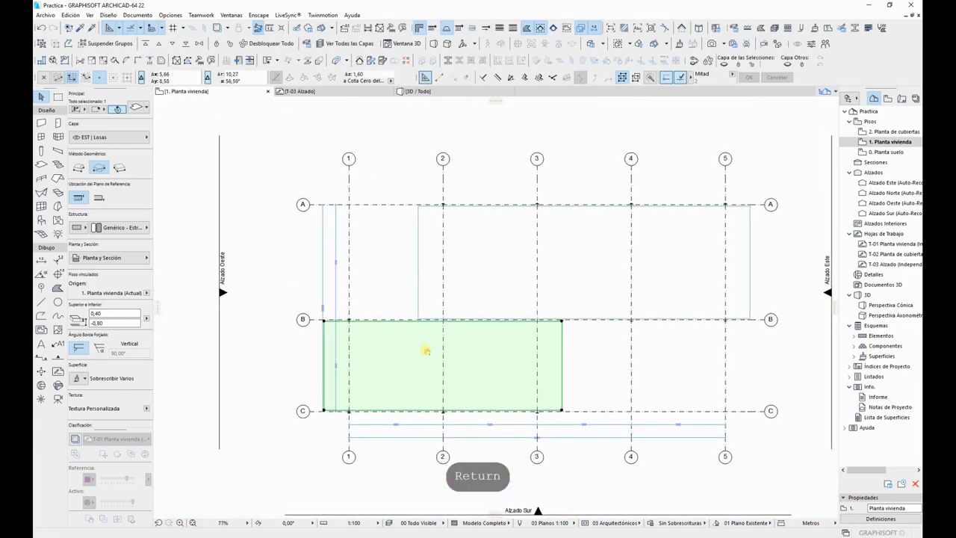
# Step: Deselect the slab, show the trace reference again and switch it to the story below the current one
pyautogui.press('Escape')
pyautogui.hotkey('alt', 'F2')
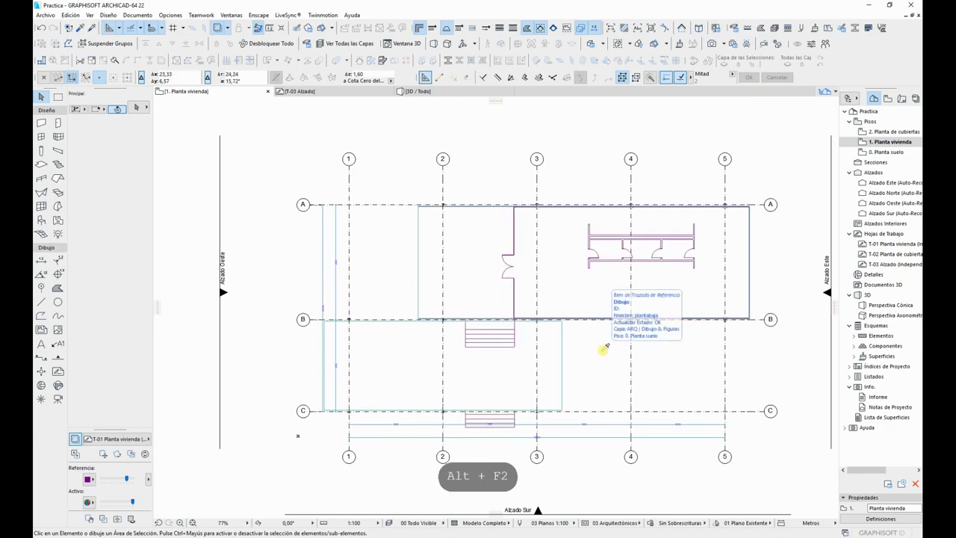
pyautogui.press('alt')
pyautogui.click(790, 365)
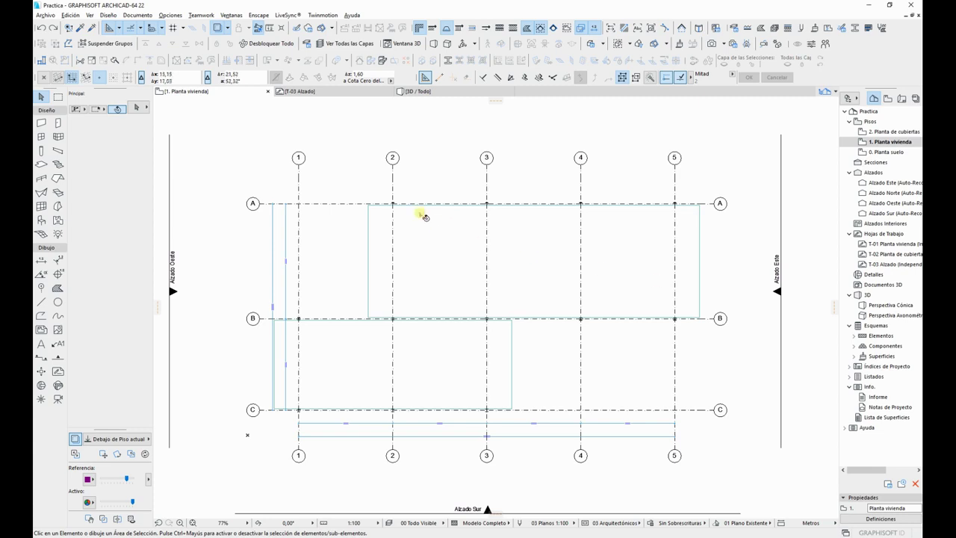
# Step: Copy the large slab between axes A and B and paste it in place on story 2. Planta de cubiertas
pyautogui.click(380, 220)
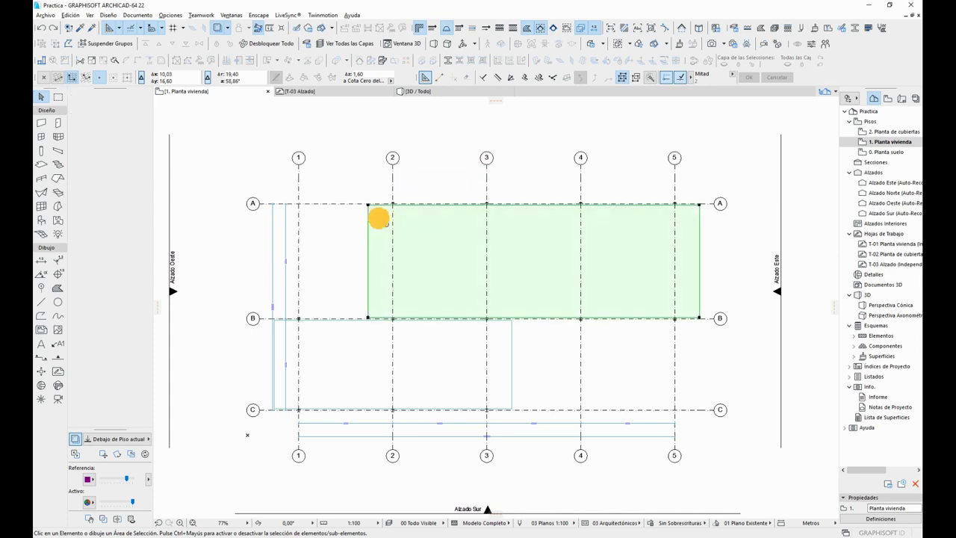
pyautogui.hotkey('ctrl', 'c')
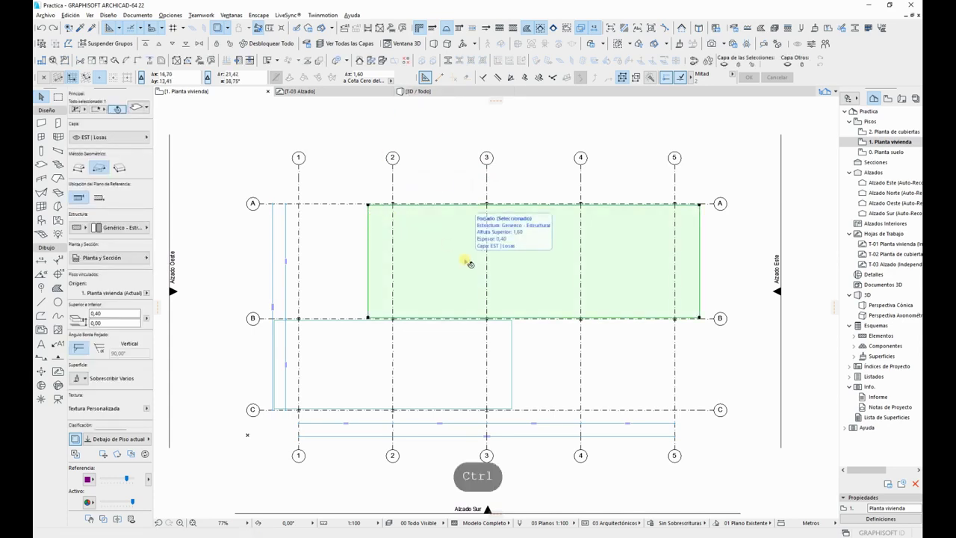
pyautogui.press('Escape')
pyautogui.doubleClick(894, 131)
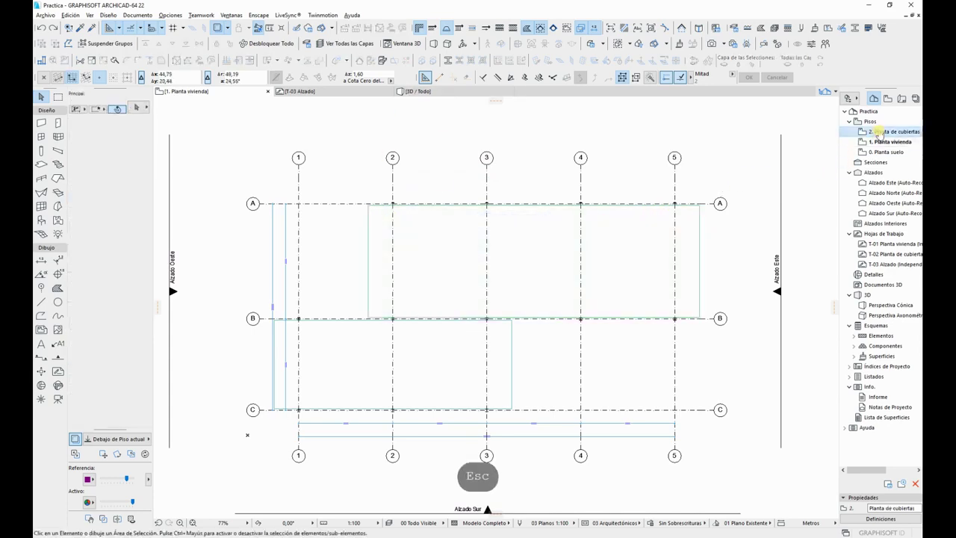
pyautogui.hotkey('ctrl', 'v')
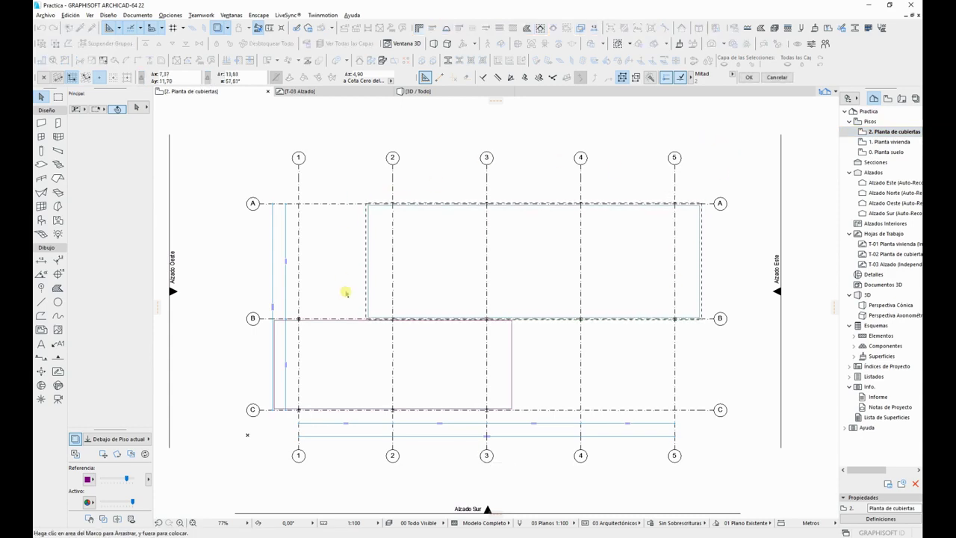
pyautogui.click(710, 286)
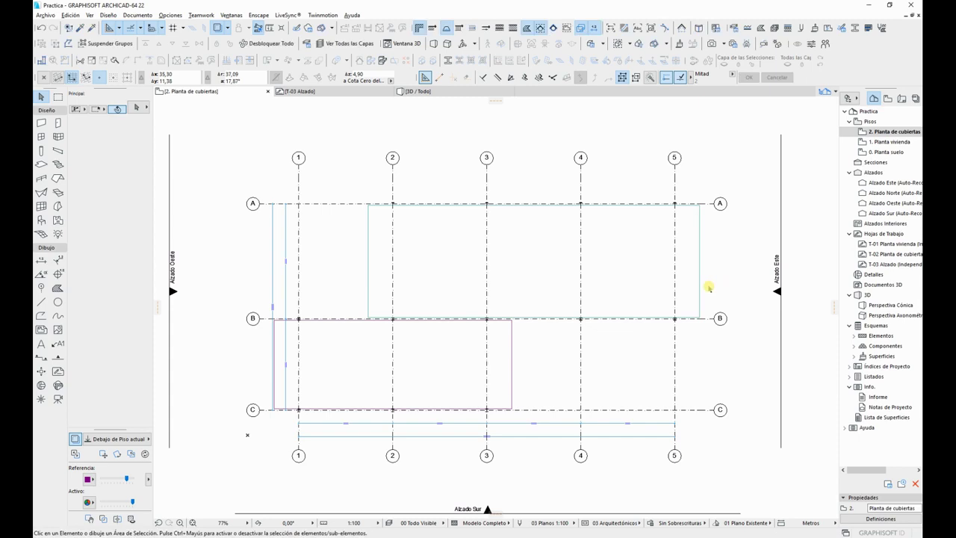
# Step: Check the pasted slab in the 3D view, return to the roof plan and undo the paste
pyautogui.press('F3')
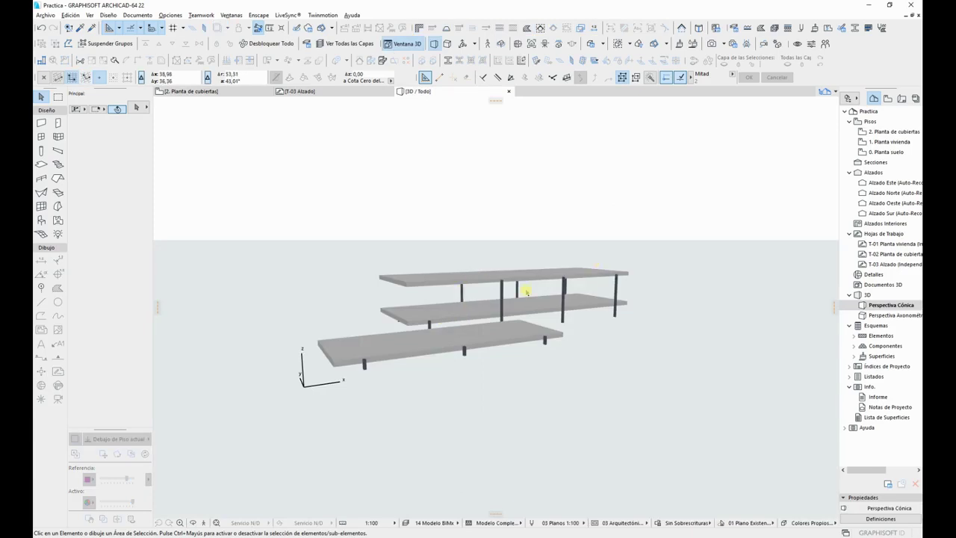
pyautogui.press('F2')
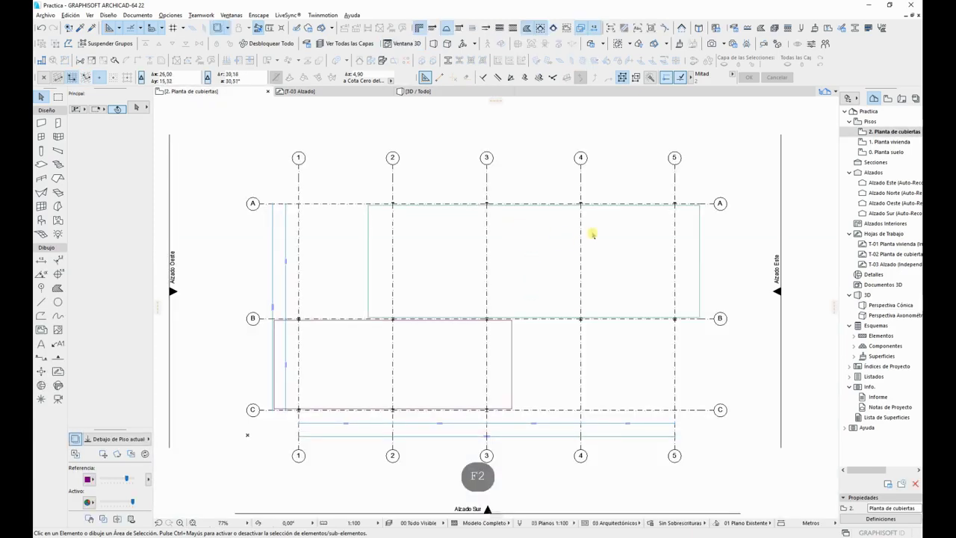
pyautogui.click(609, 236)
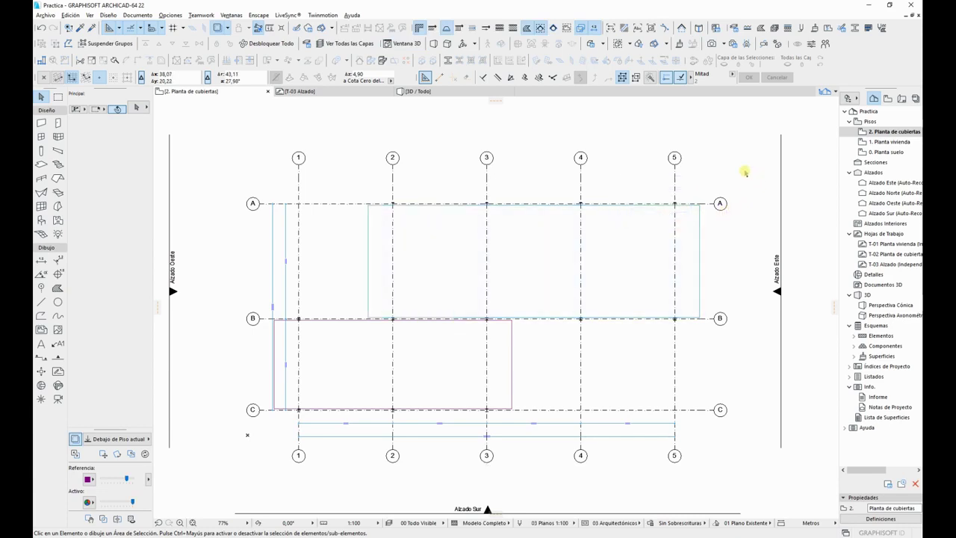
pyautogui.hotkey('ctrl', 'z')
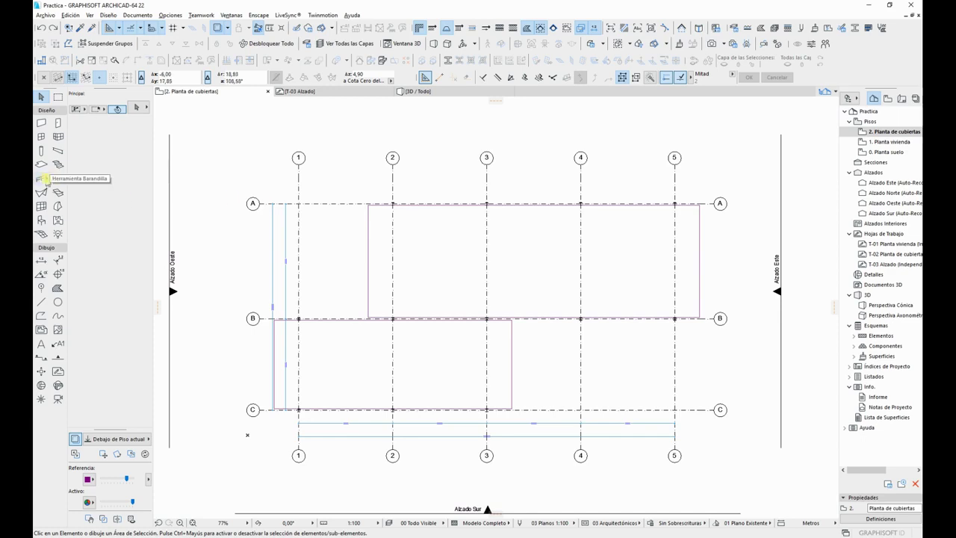
# Step: In the default Roof tool settings, choose single-plane geometry and set the building material to Genérico - Estructural
pyautogui.click(57, 178)
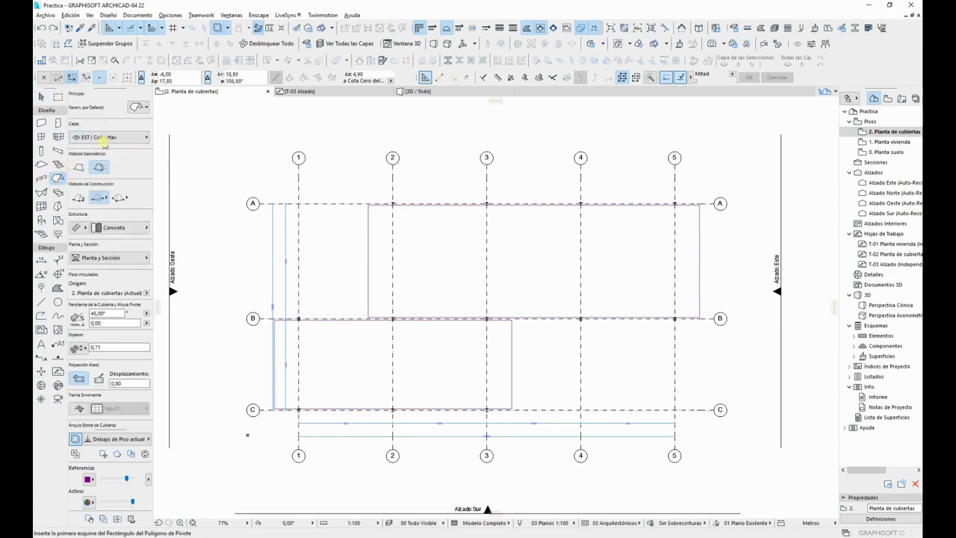
pyautogui.click(137, 107)
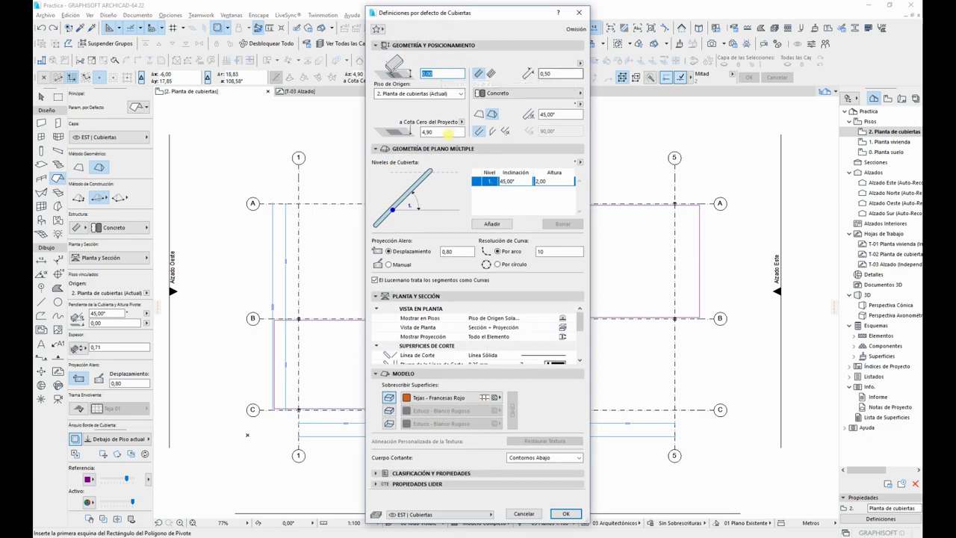
pyautogui.click(425, 94)
pyautogui.click(409, 75)
pyautogui.click(446, 72)
pyautogui.doubleClick(556, 73)
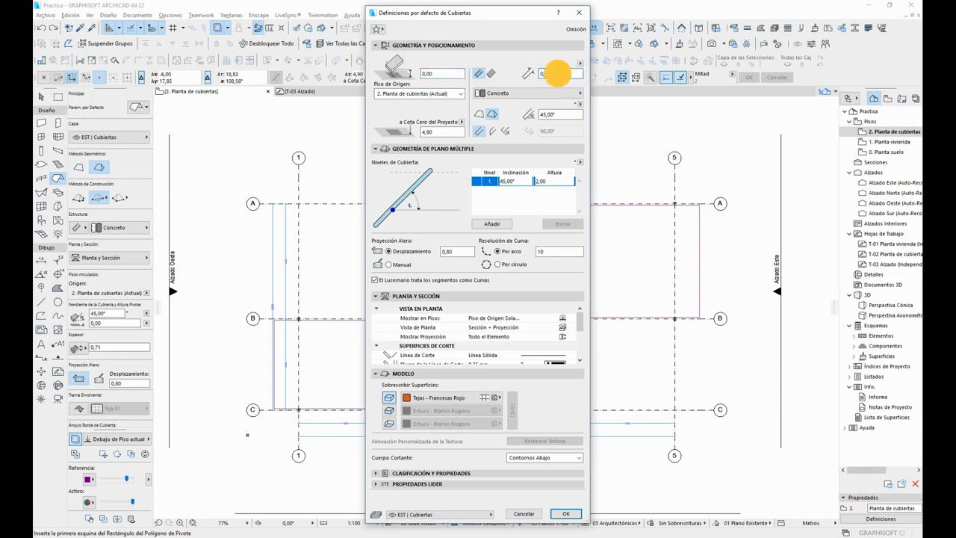
pyautogui.doubleClick(559, 114)
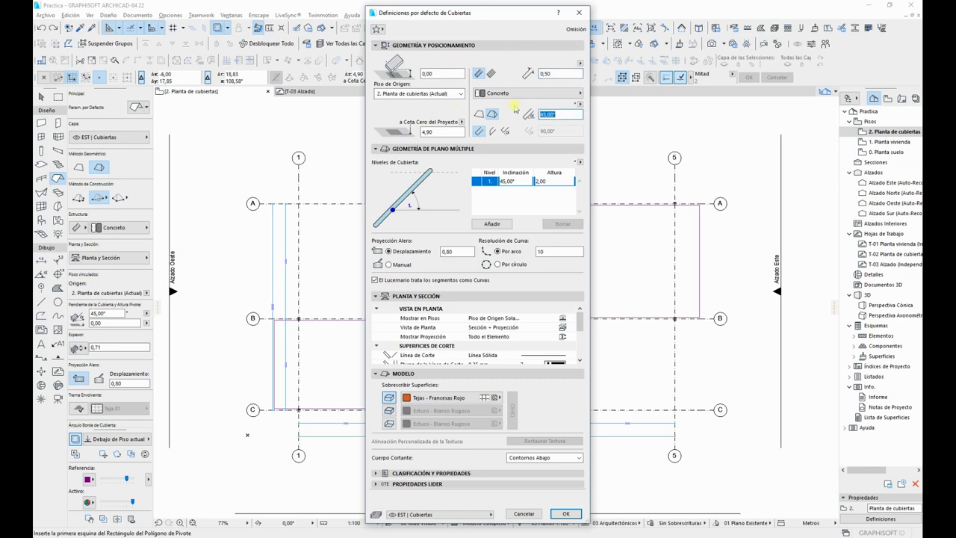
pyautogui.click(481, 115)
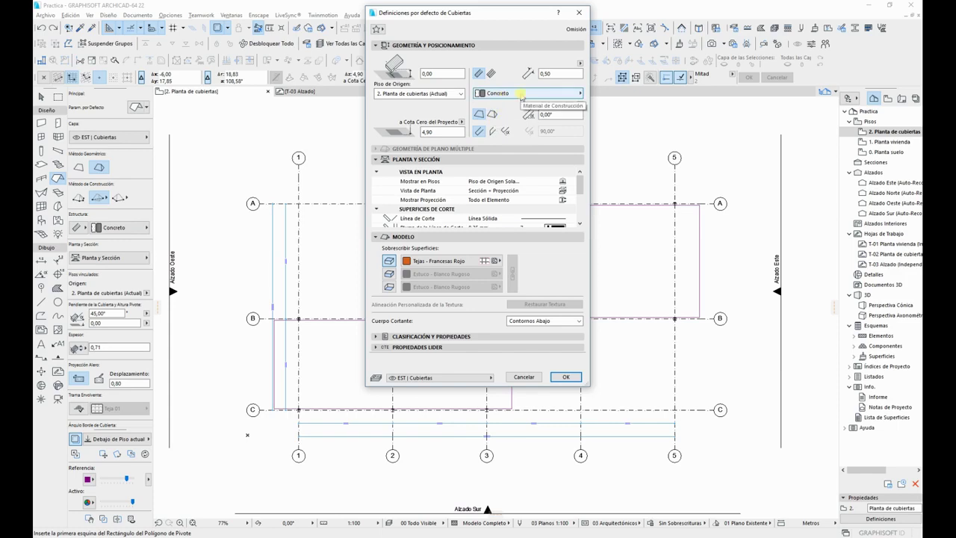
pyautogui.click(520, 94)
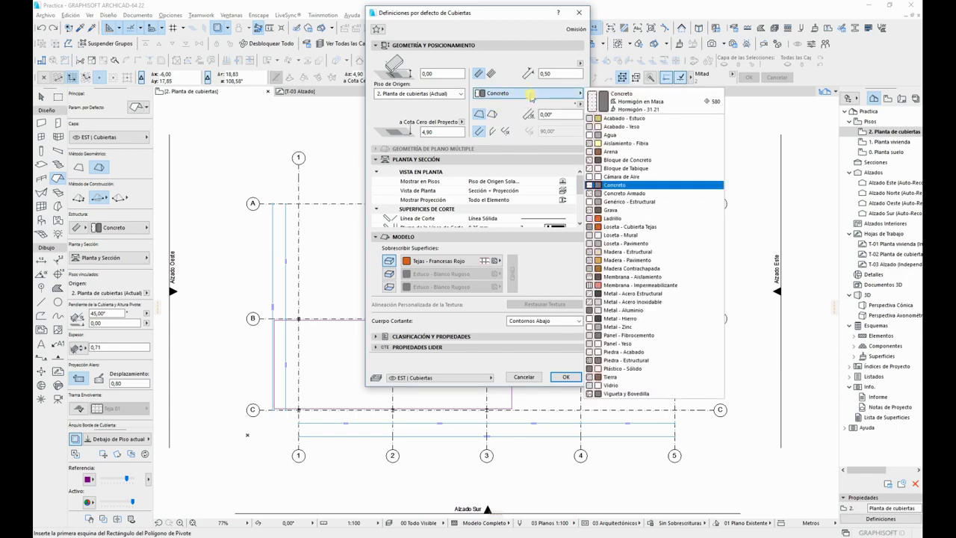
pyautogui.click(662, 201)
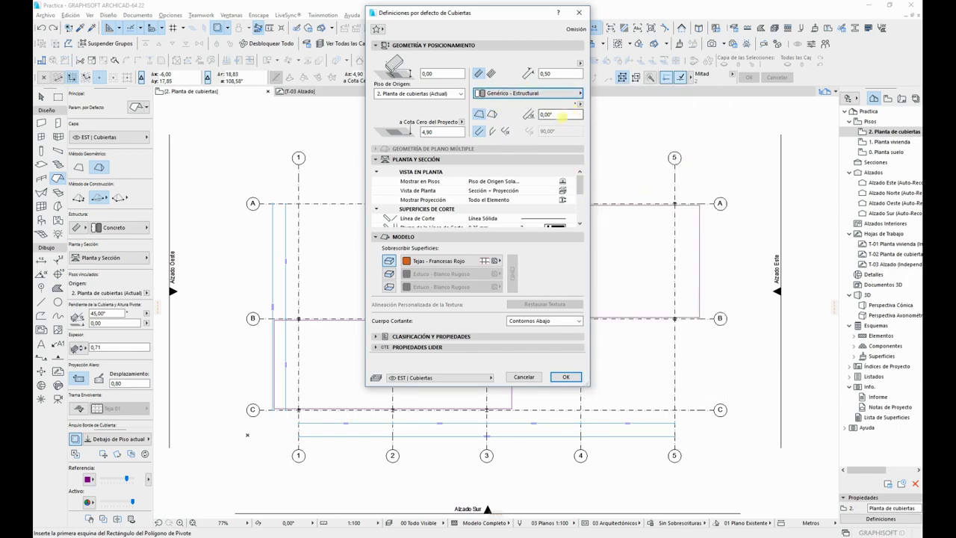
# Step: Override the roof's top, edge and bottom surfaces, setting the top surface to Pintura - Gris Oscuro
pyautogui.click(562, 114)
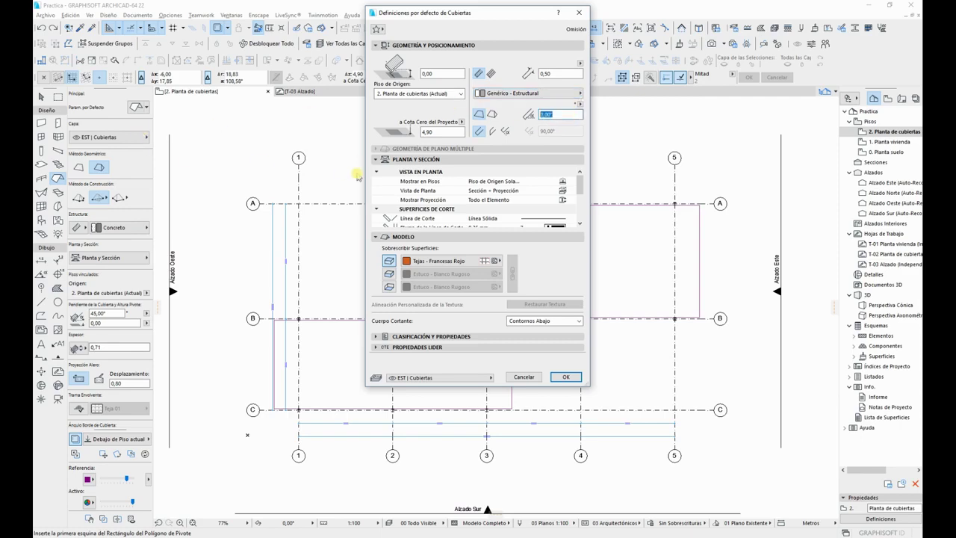
pyautogui.click(572, 181)
pyautogui.click(582, 182)
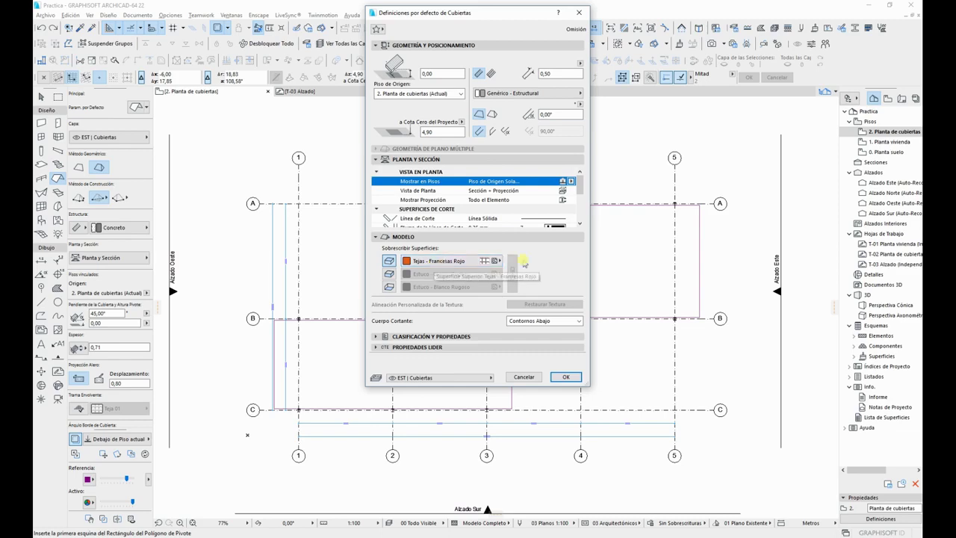
pyautogui.click(388, 273)
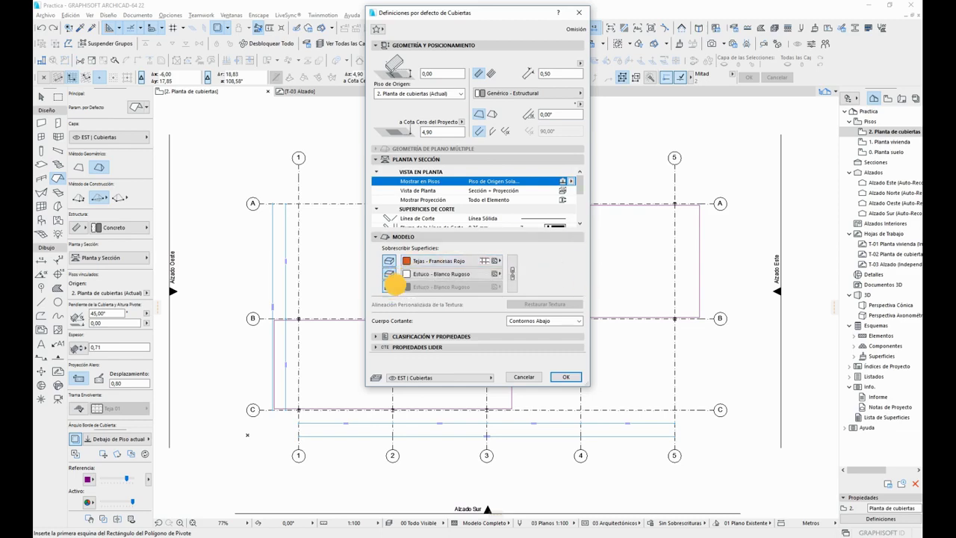
pyautogui.click(388, 286)
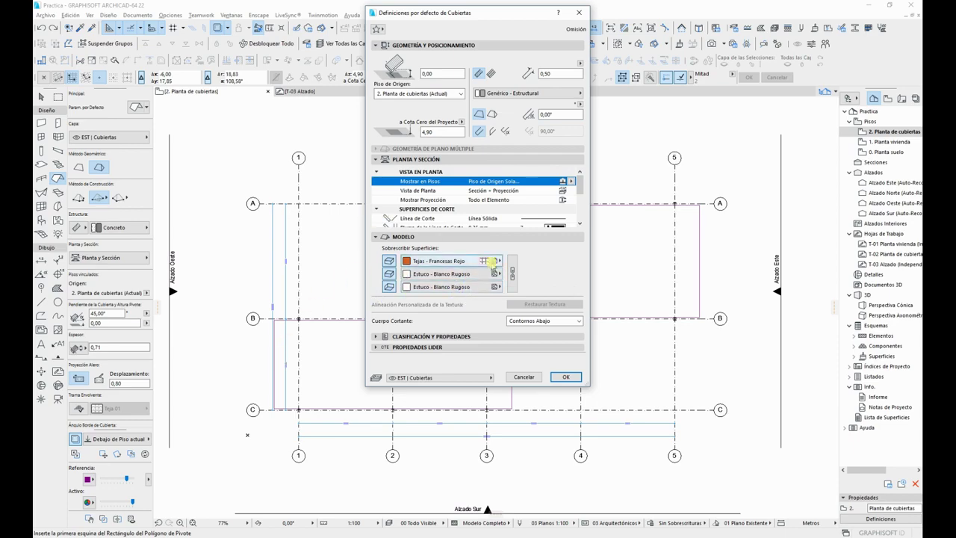
pyautogui.click(450, 261)
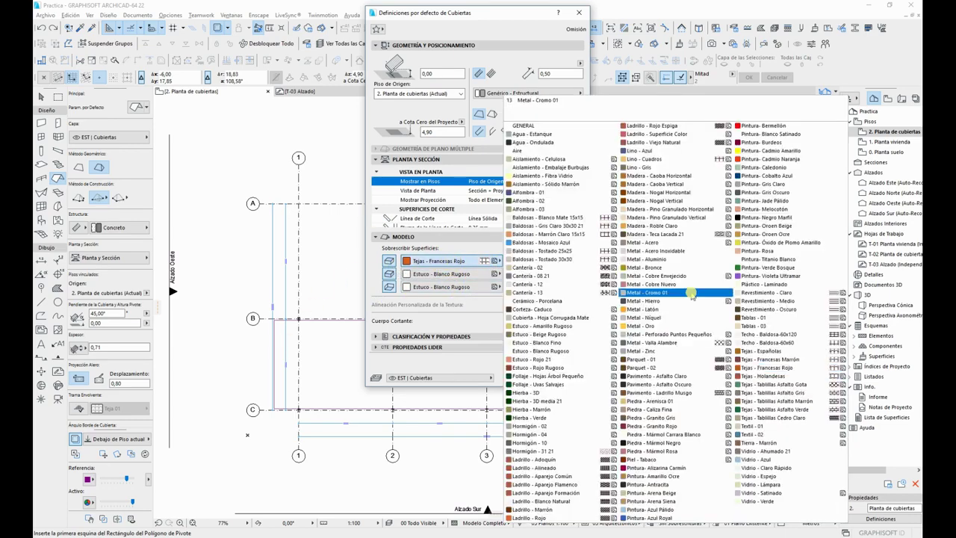
pyautogui.click(785, 193)
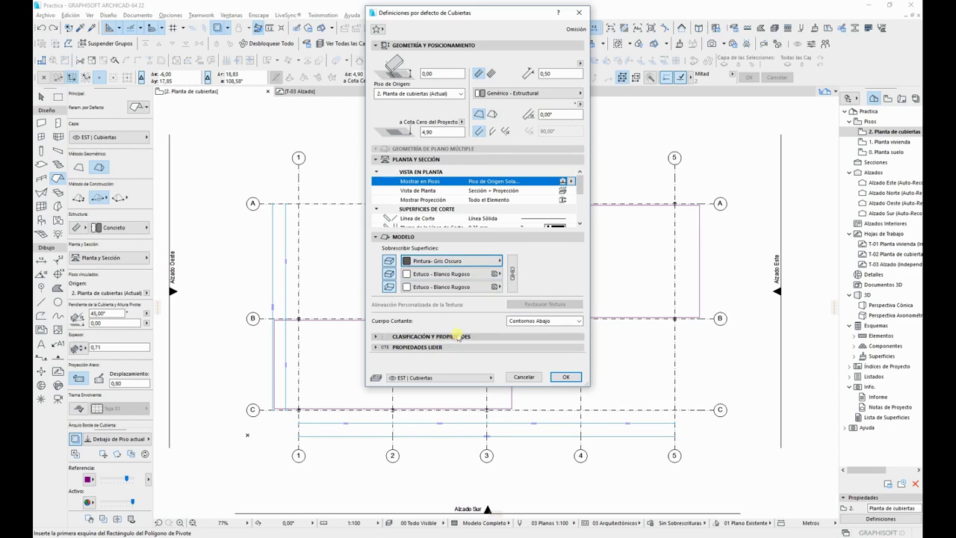
# Step: Review the roof's classification, Exterior position and EST | Cubiertas layer, and accept the default roof settings
pyautogui.click(458, 337)
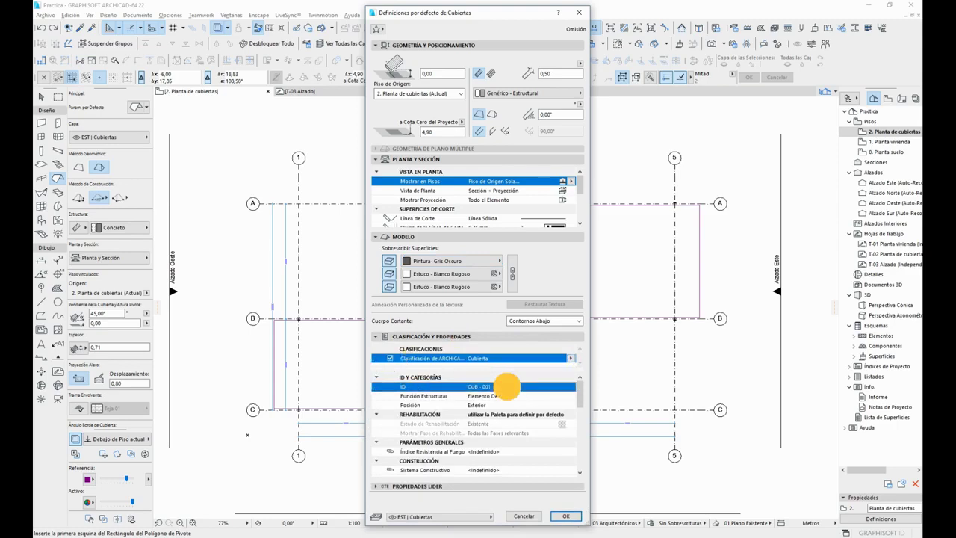
pyautogui.click(526, 395)
pyautogui.click(572, 406)
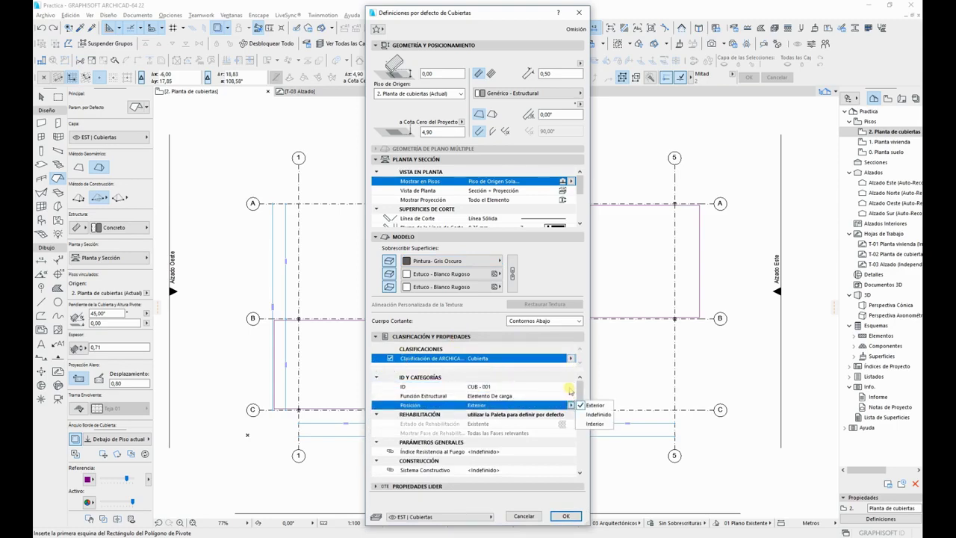
pyautogui.click(558, 351)
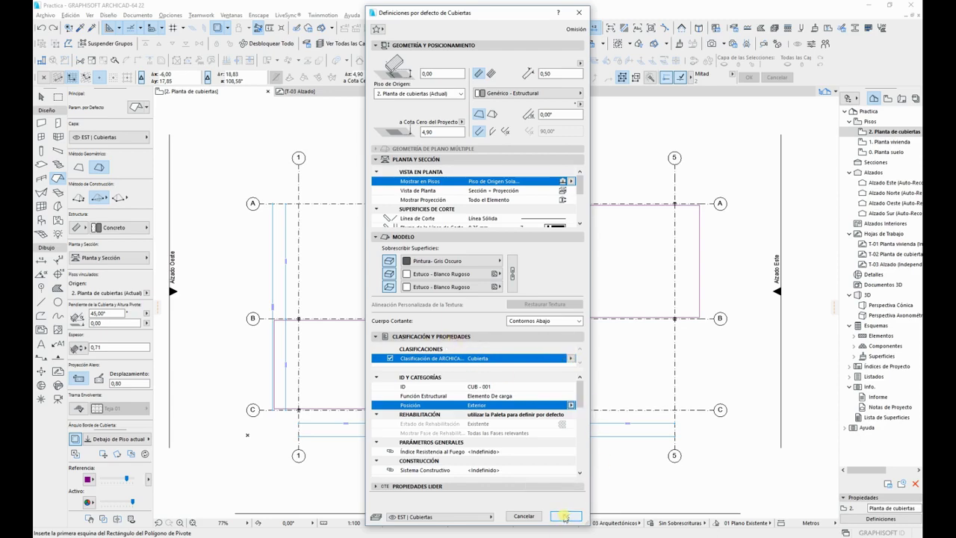
pyautogui.click(445, 523)
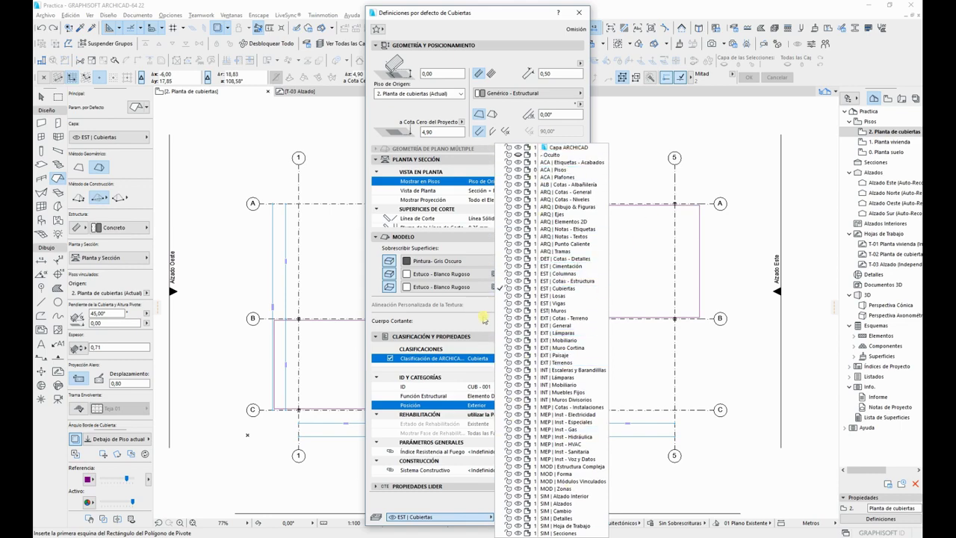
pyautogui.click(484, 319)
pyautogui.click(566, 517)
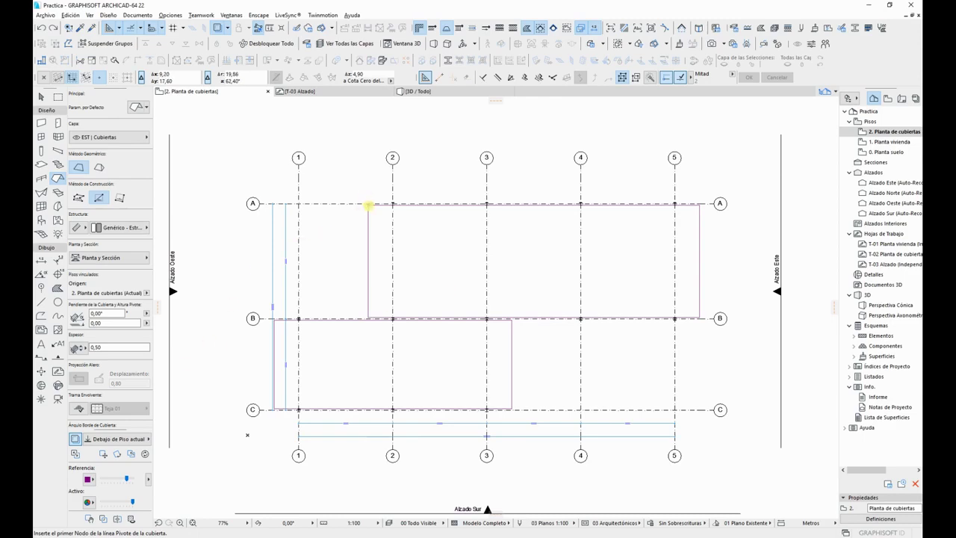
# Step: Show worksheet T-01 Planta vivienda as the trace reference and switch back to the story below
pyautogui.click(105, 441)
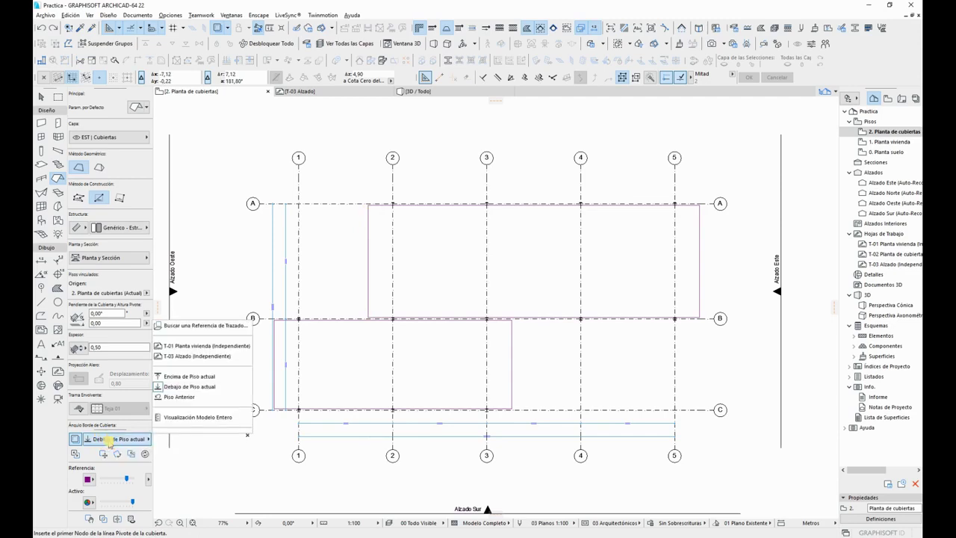
pyautogui.click(203, 346)
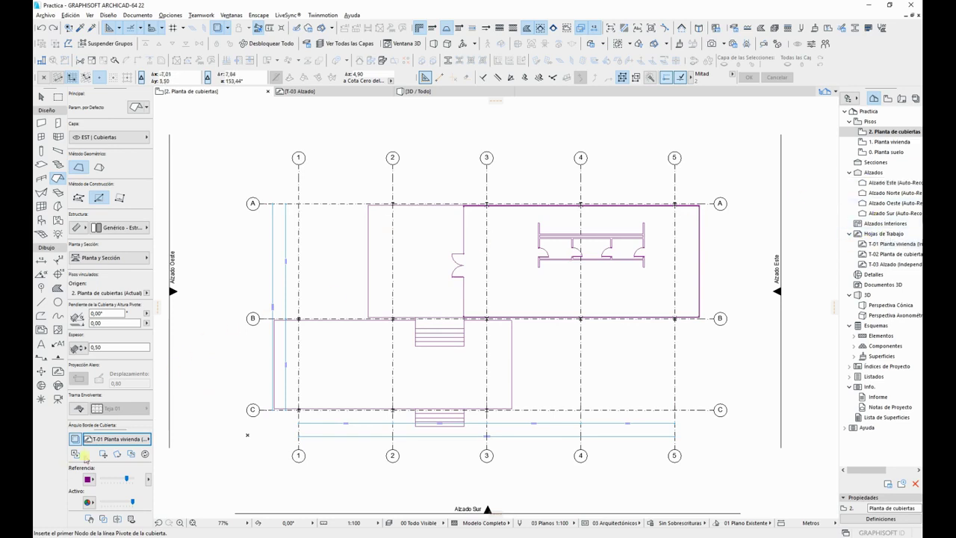
pyautogui.click(105, 439)
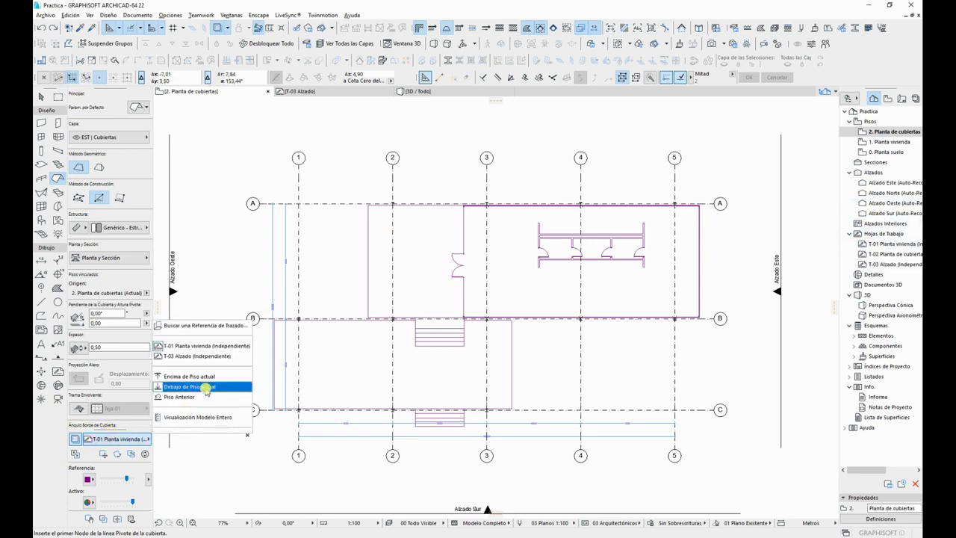
pyautogui.click(207, 387)
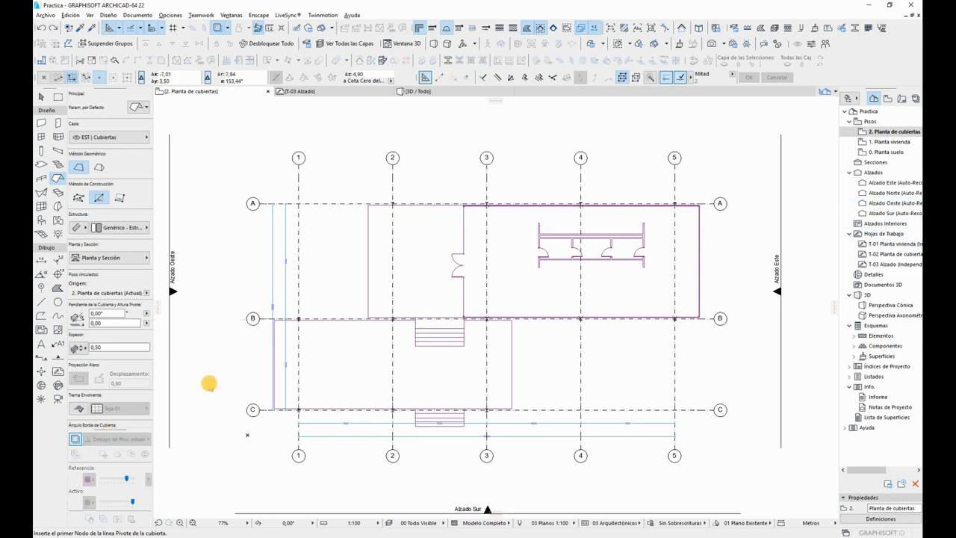
# Step: Draw the roof's pivot line about 2.83 m down from the large traced slab's upper-left corner, with the slope direction toward the slab interior
pyautogui.scroll(5, 370, 205)
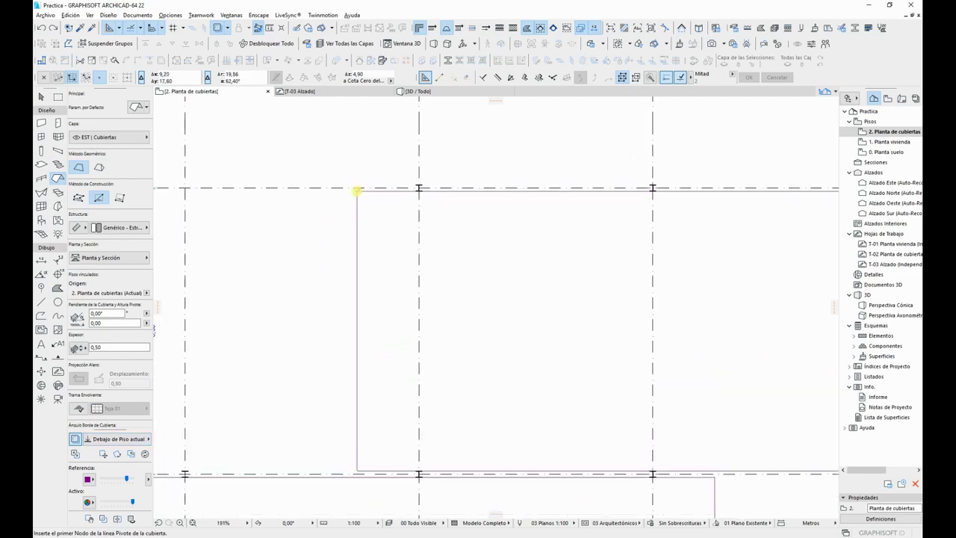
pyautogui.click(358, 191)
pyautogui.scroll(-3, 489, 289)
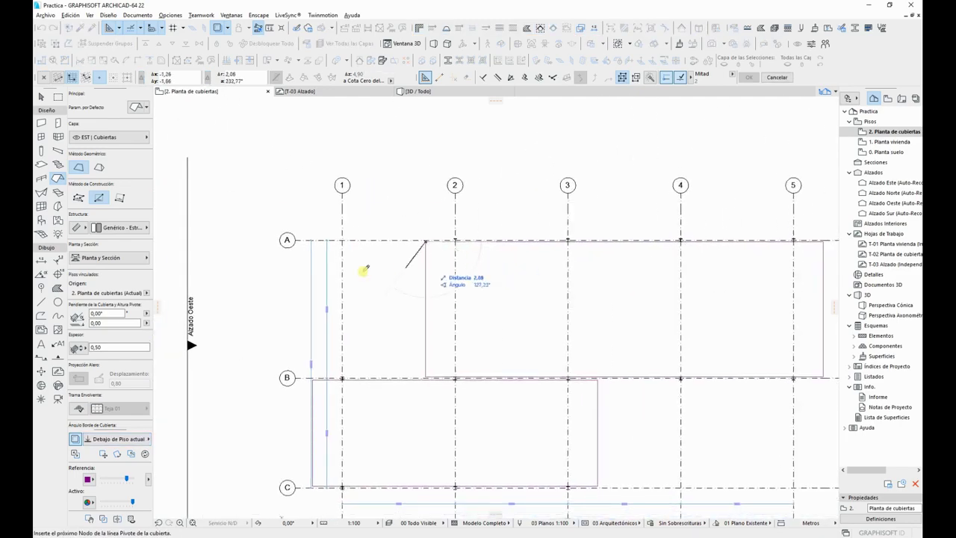
pyautogui.scroll(3, 414, 267)
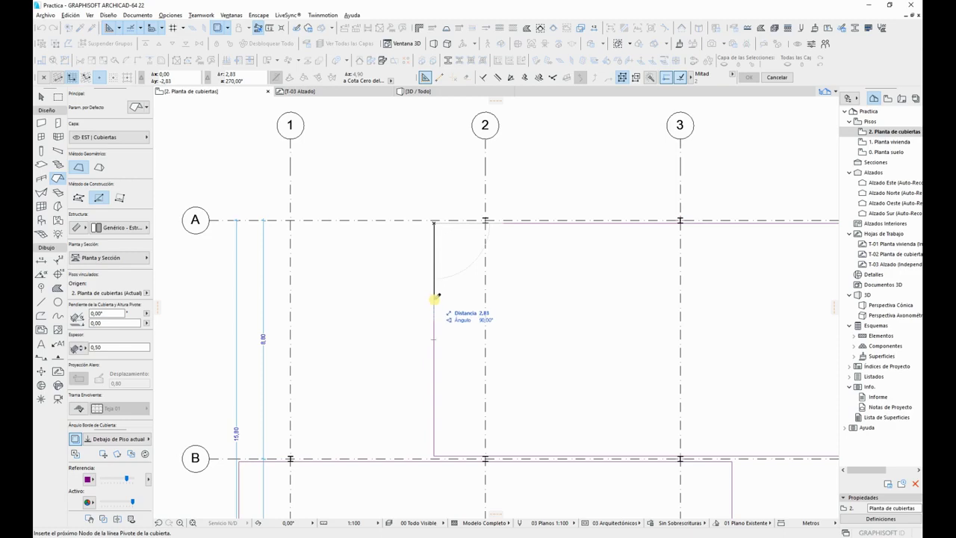
pyautogui.click(434, 299)
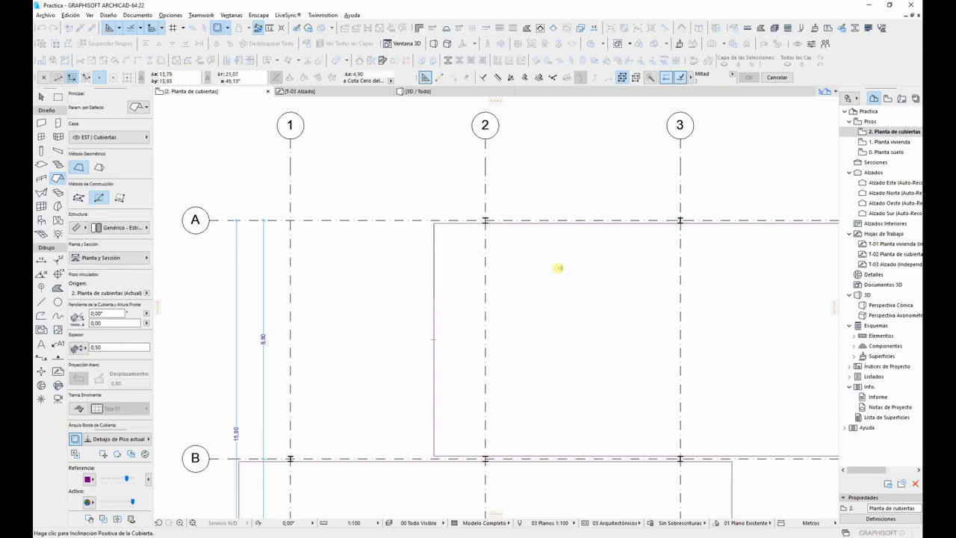
pyautogui.click(558, 267)
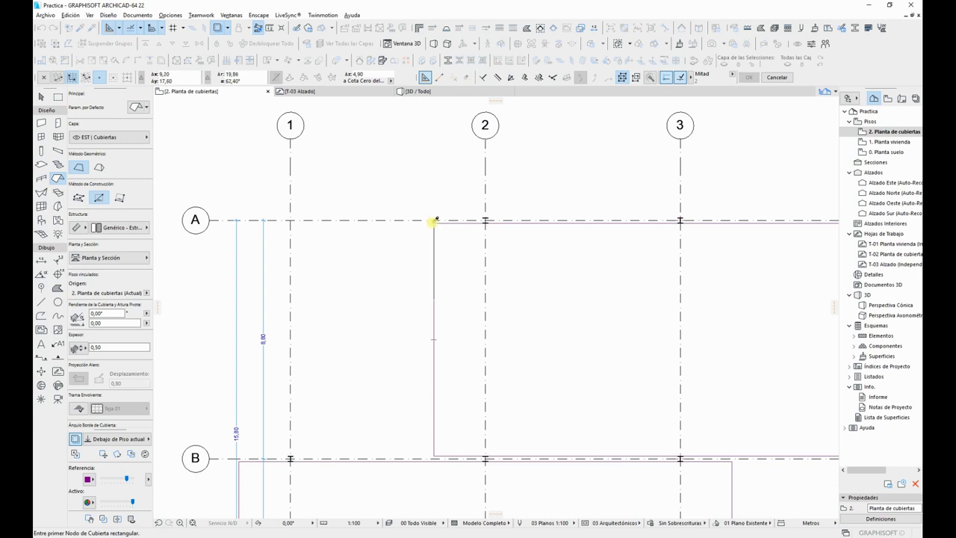
# Step: Outline the rectangular roof over the large traced slab between axes A and B, using its opposite corners
pyautogui.click(434, 222)
pyautogui.scroll(-3, 665, 291)
pyautogui.moveTo(589, 279); pyautogui.dragTo(292, 256, button='middle')
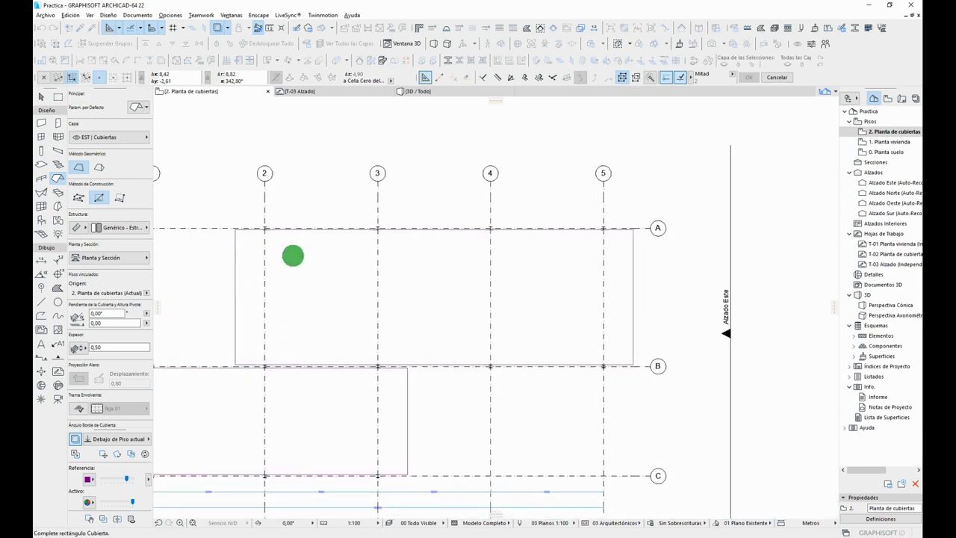
pyautogui.click(632, 362)
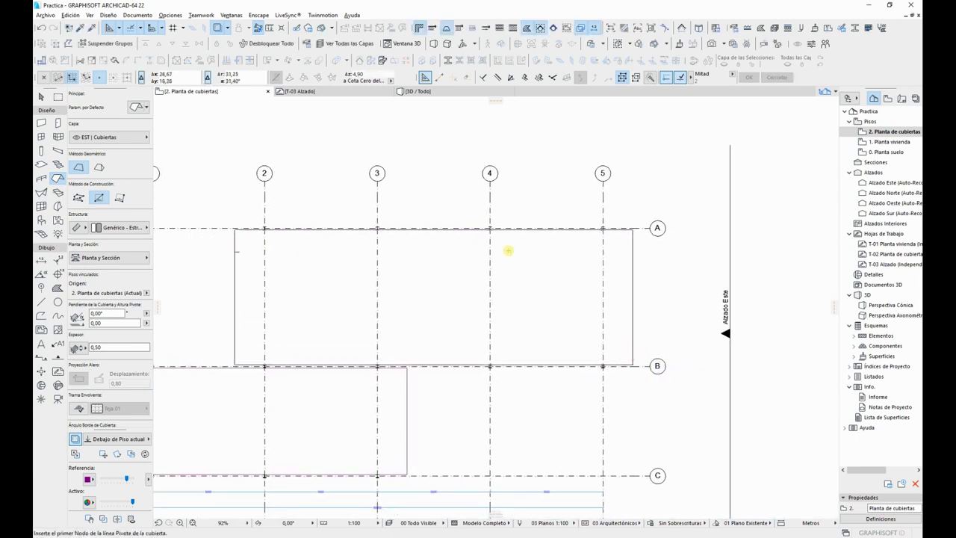
# Step: Inspect the new flat roof above the columns and slabs in the 3D view
pyautogui.moveTo(452, 239); pyautogui.dragTo(613, 213, button='middle')
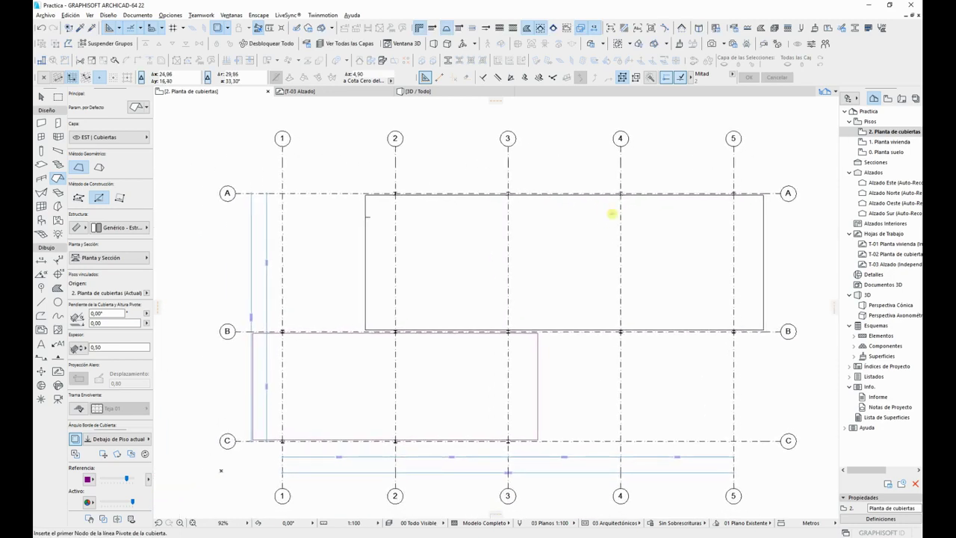
pyautogui.press('F3')
pyautogui.moveTo(603, 267)
pyautogui.keyDown('shift'); pyautogui.mouseDown(button='middle')
pyautogui.moveTo(316, 282)
pyautogui.moveTo(346, 286)
pyautogui.moveTo(366, 269)
pyautogui.moveTo(359, 264)
pyautogui.mouseUp(button='middle'); pyautogui.keyUp('shift')
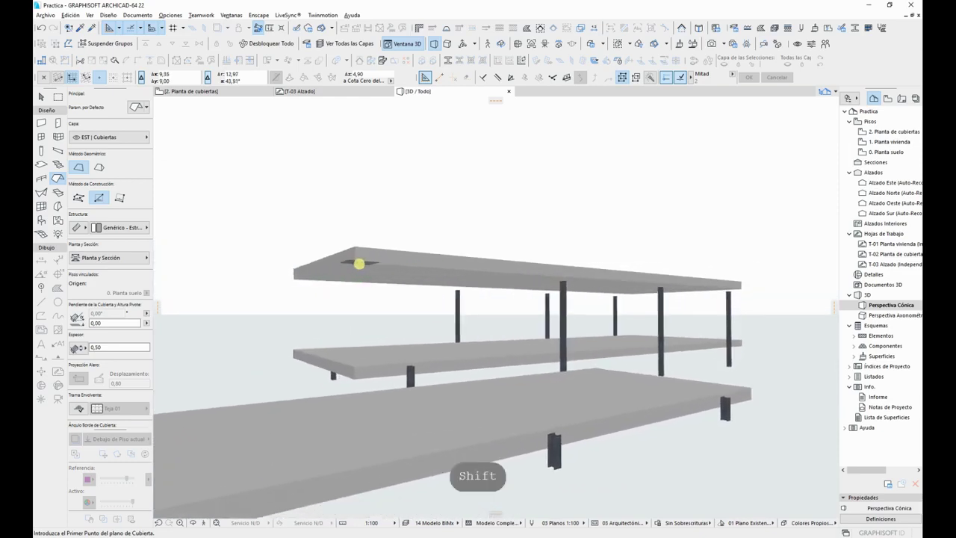
pyautogui.keyDown('shift'); pyautogui.moveTo(559, 264); pyautogui.dragTo(504, 289, button='middle'); pyautogui.keyUp('shift')
pyautogui.press('Escape')
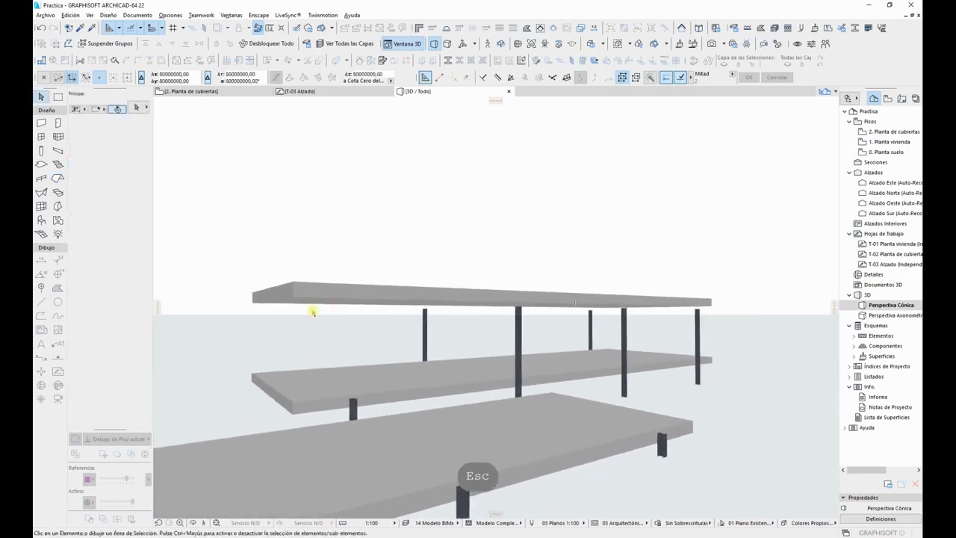
pyautogui.moveTo(308, 283)
pyautogui.keyDown('shift'); pyautogui.mouseDown(button='middle')
pyautogui.moveTo(384, 291)
pyautogui.moveTo(391, 316)
pyautogui.mouseUp(button='middle'); pyautogui.keyUp('shift')
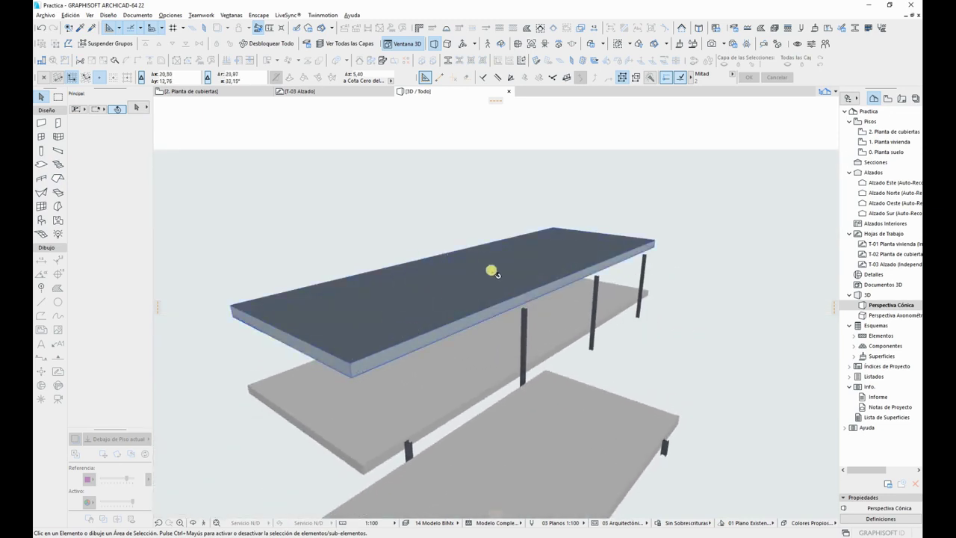
# Step: Try elevating the selected roof by -0,5 m and undo the change
pyautogui.click(546, 263)
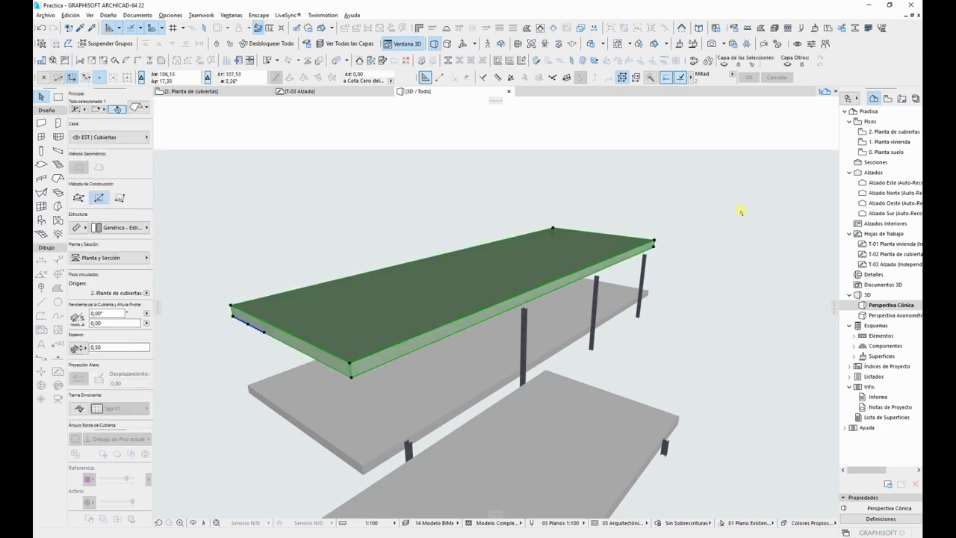
pyautogui.hotkey('ctrl', '9')
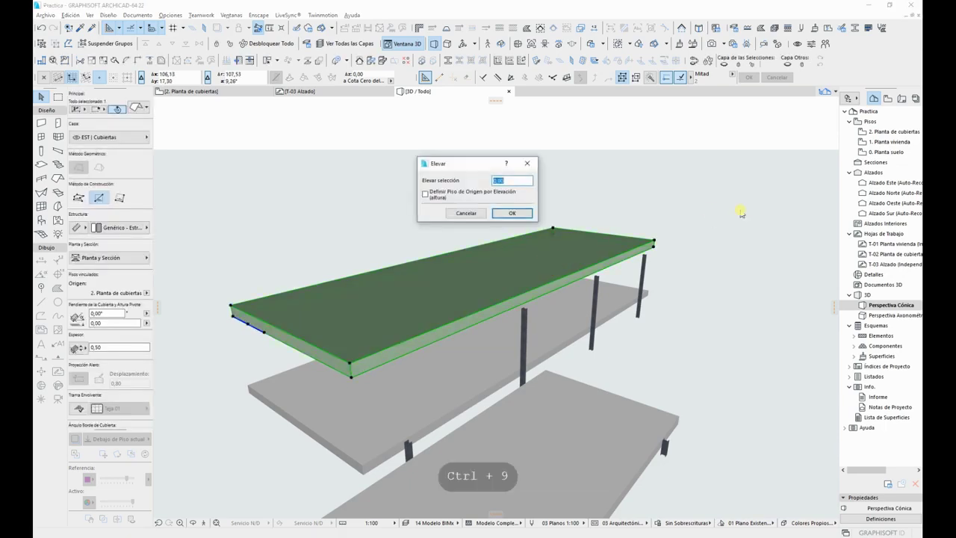
pyautogui.write('-0,5')
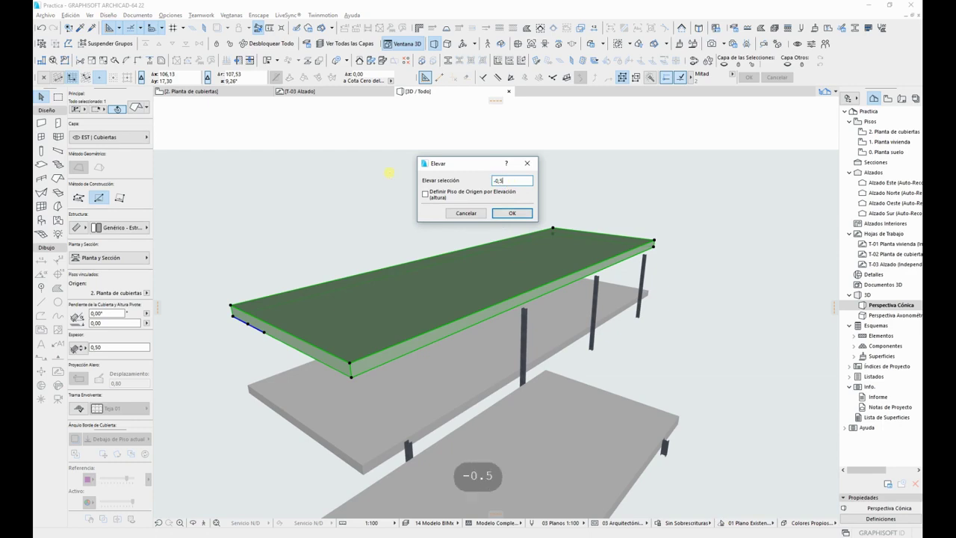
pyautogui.press('Return')
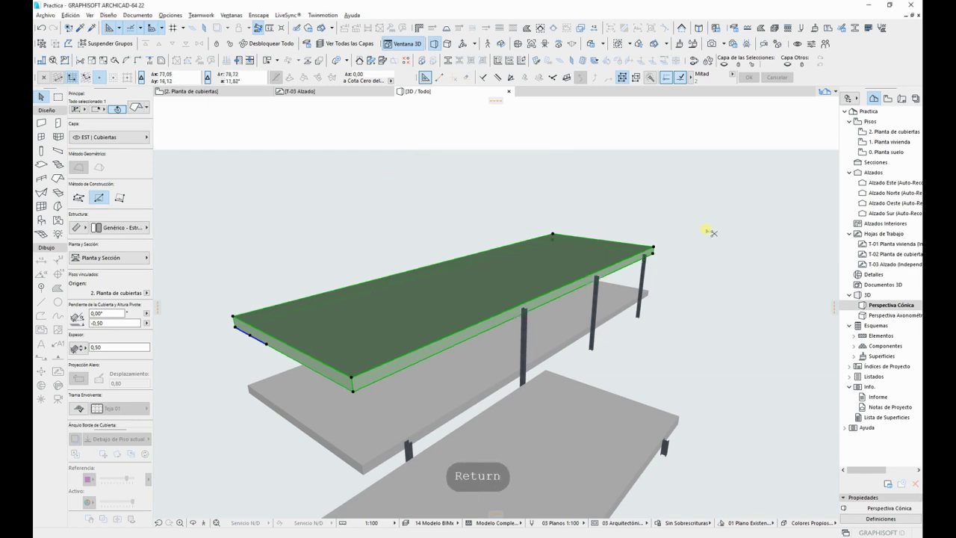
pyautogui.hotkey('ctrl', 'z')
pyautogui.press('Escape')
# Step: Lower the roof by its own thickness, moving it from its upper corner to the lower corner directly beneath, and deselect it
pyautogui.click(350, 364)
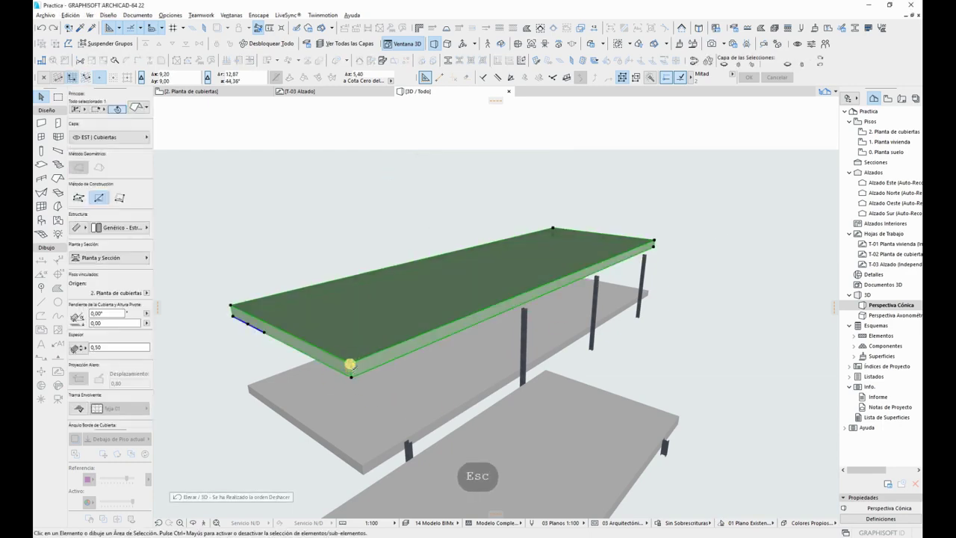
pyautogui.click(349, 364)
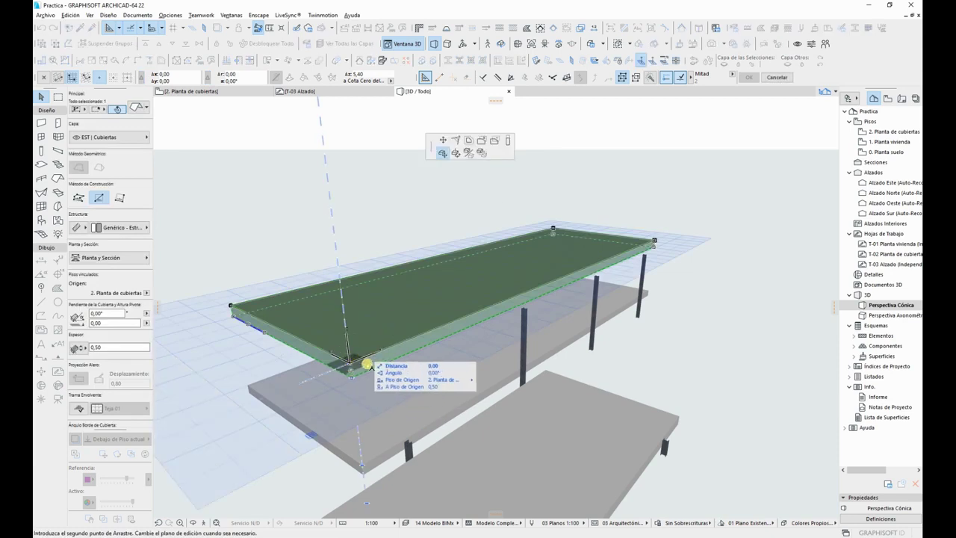
pyautogui.click(351, 378)
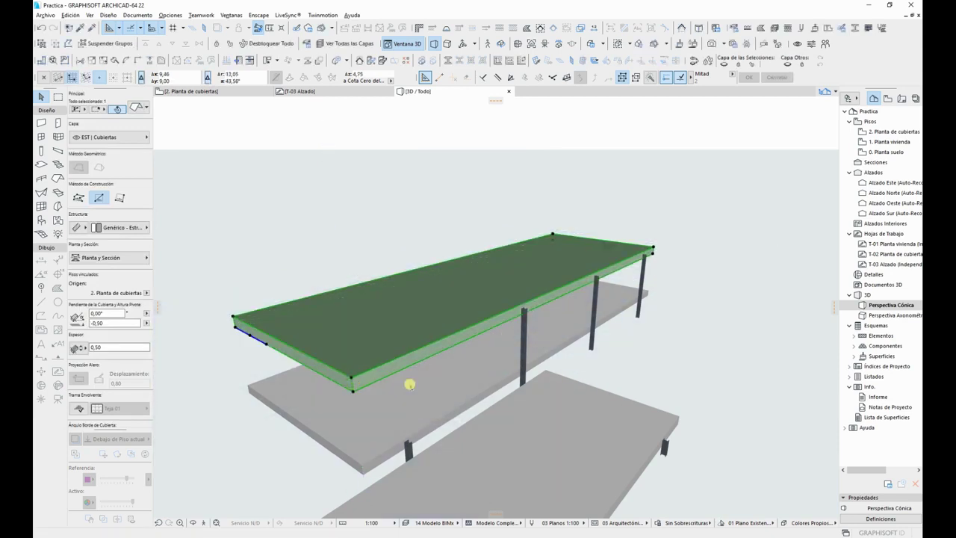
pyautogui.press('Escape')
pyautogui.press('Escape')
# Step: Look at the lowered roof from the side in 3D and open the Alzado Sur elevation
pyautogui.keyDown('shift'); pyautogui.moveTo(610, 370); pyautogui.dragTo(797, 313, button='middle'); pyautogui.keyUp('shift')
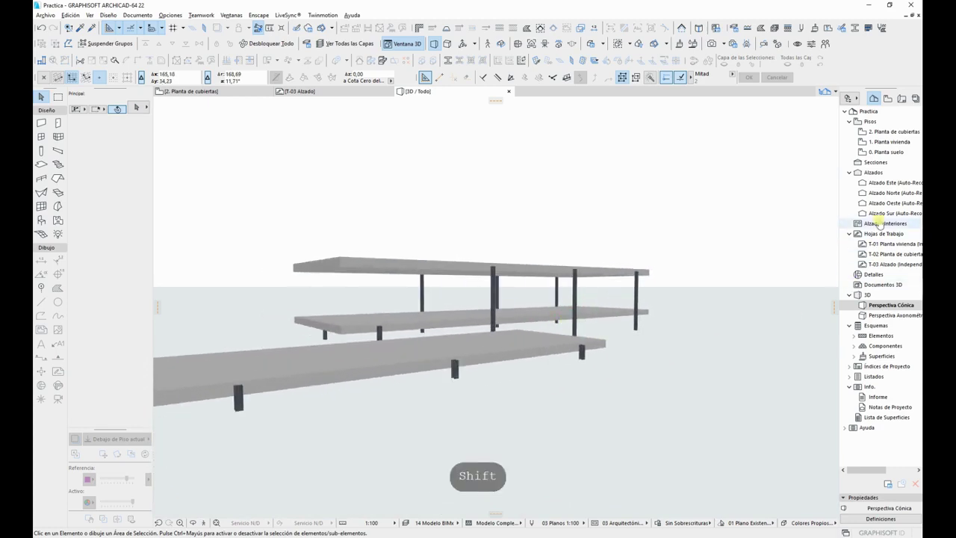
pyautogui.doubleClick(870, 213)
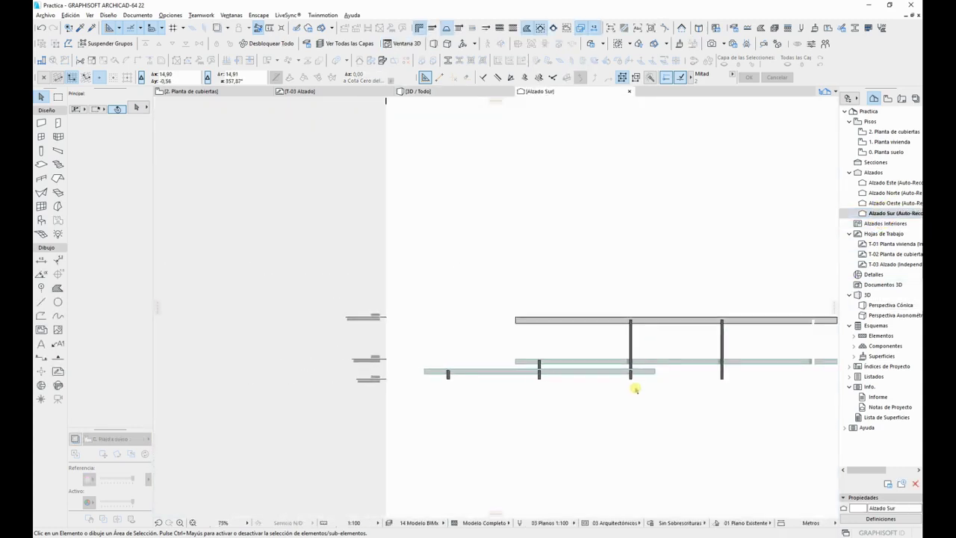
# Step: Return from the elevation to the Planta de cubiertas floor plan and turn off its trace reference
pyautogui.click(488, 401)
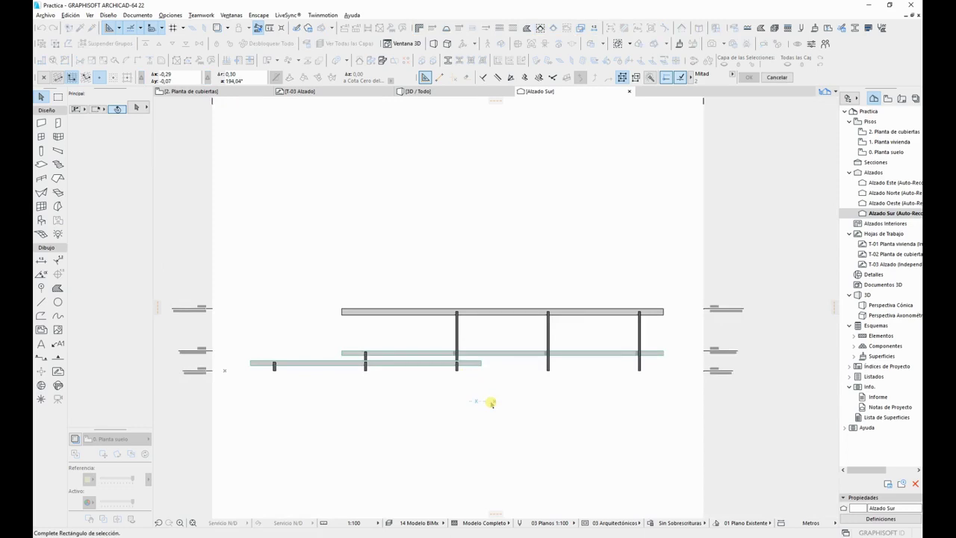
pyautogui.press('F2')
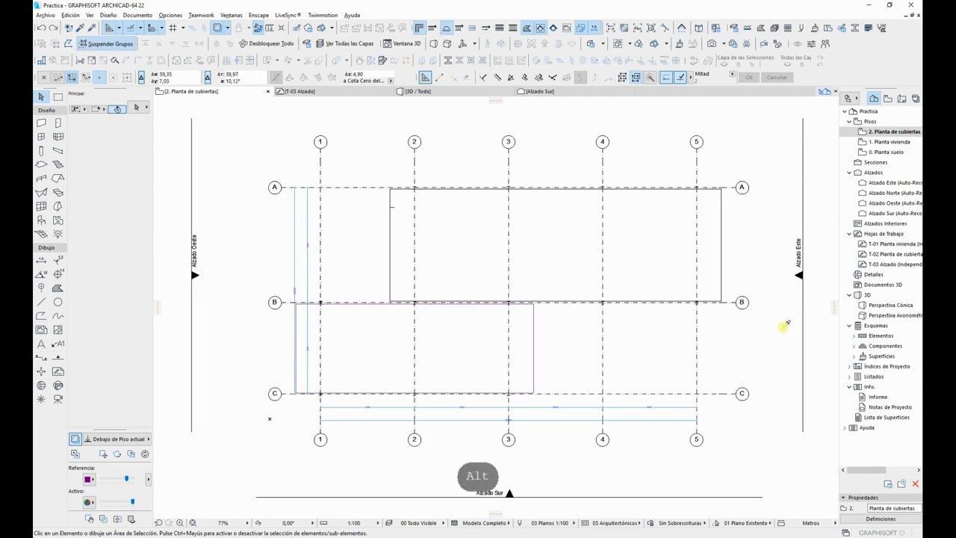
pyautogui.hotkey('alt', 'F2')
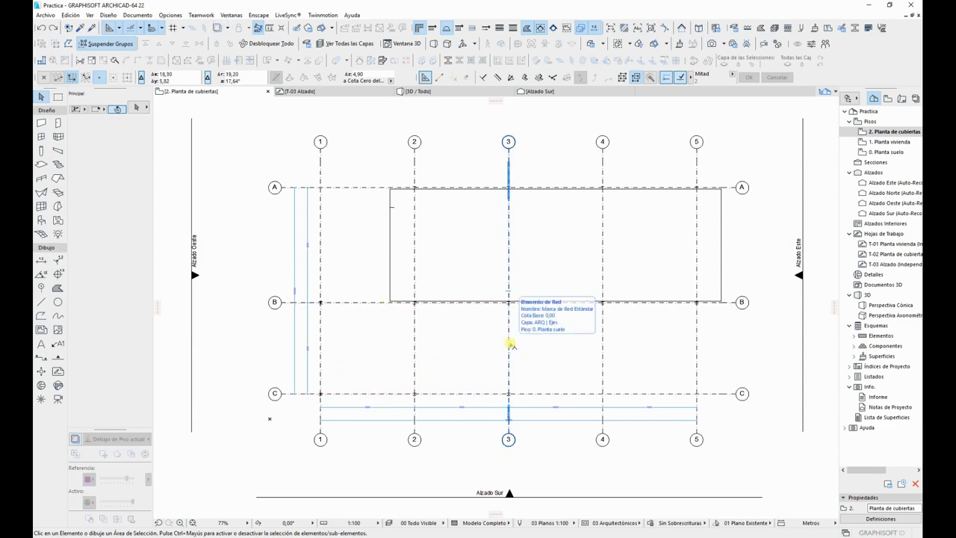
# Step: On Planta vivienda, set the slab between axes B and C to show on Origen & Un piso superior & inferior
pyautogui.hotkey('ctrl', 'Down')
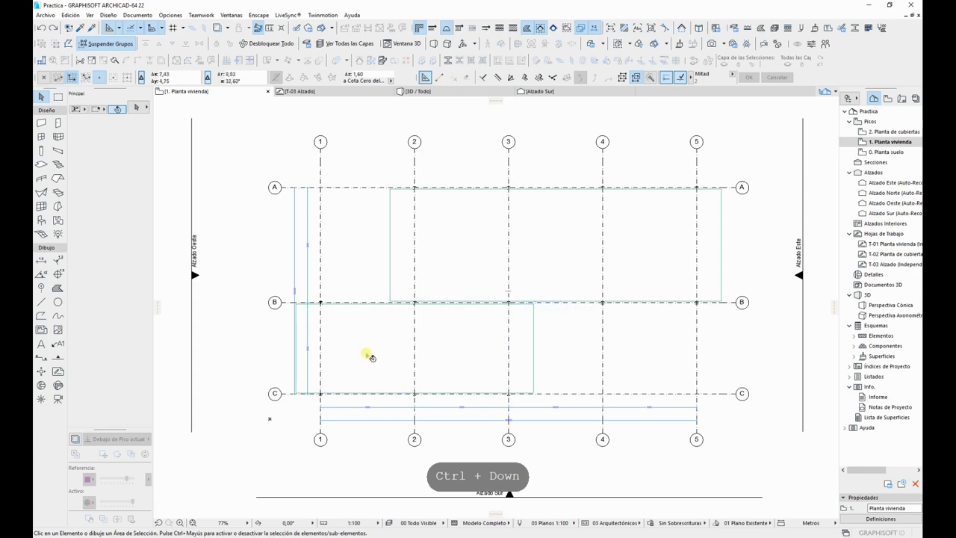
pyautogui.click(368, 356)
pyautogui.click(131, 260)
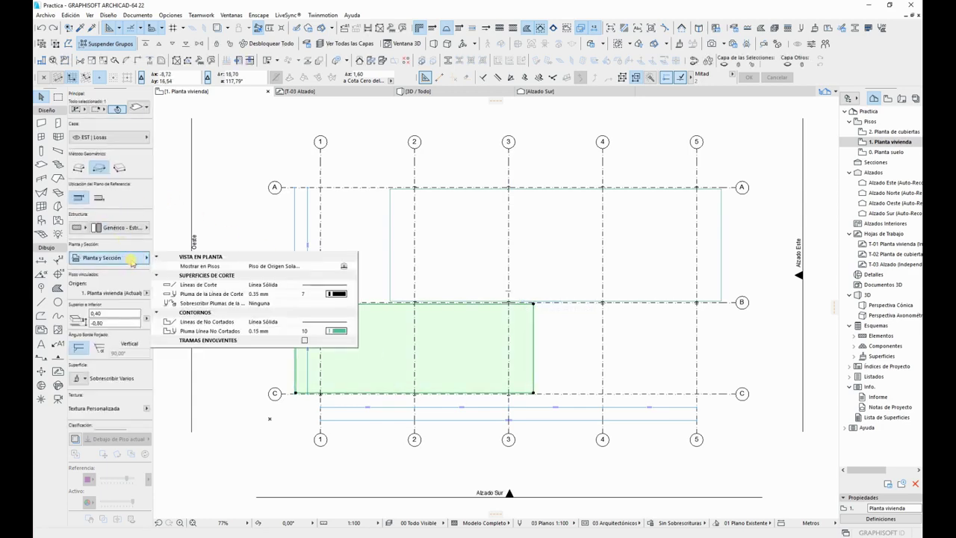
pyautogui.click(351, 266)
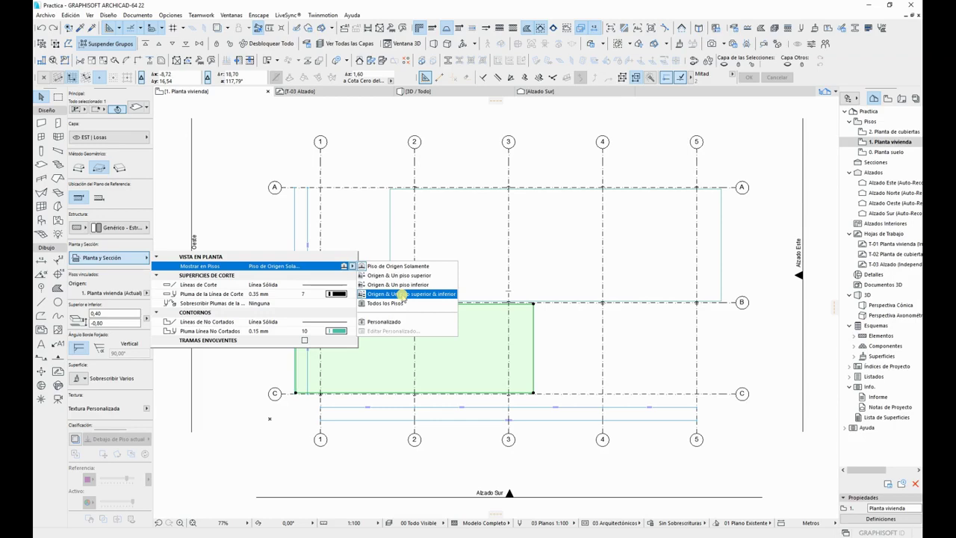
pyautogui.click(402, 295)
pyautogui.press('Escape')
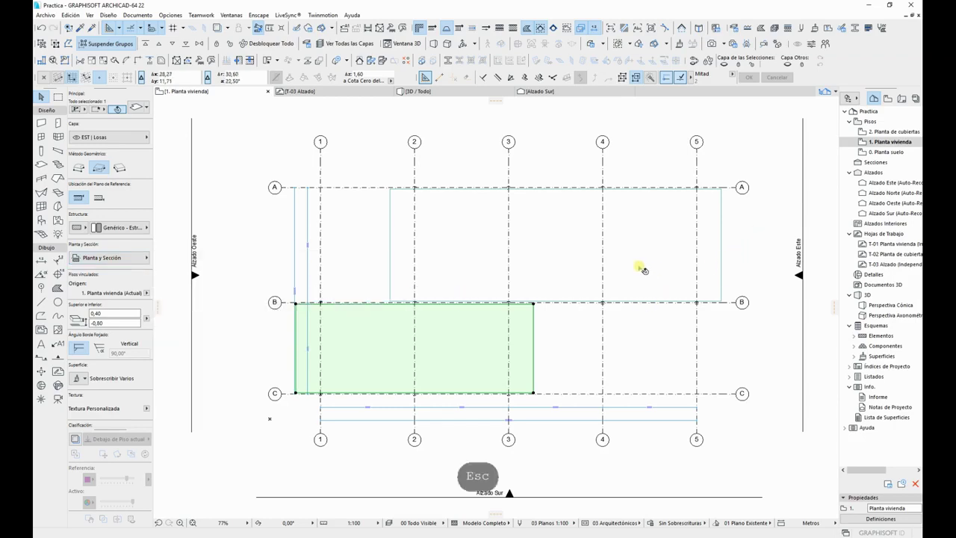
# Step: Set the slab between axes A and B to show on Origen & Un piso inferior and deselect it
pyautogui.click(642, 269)
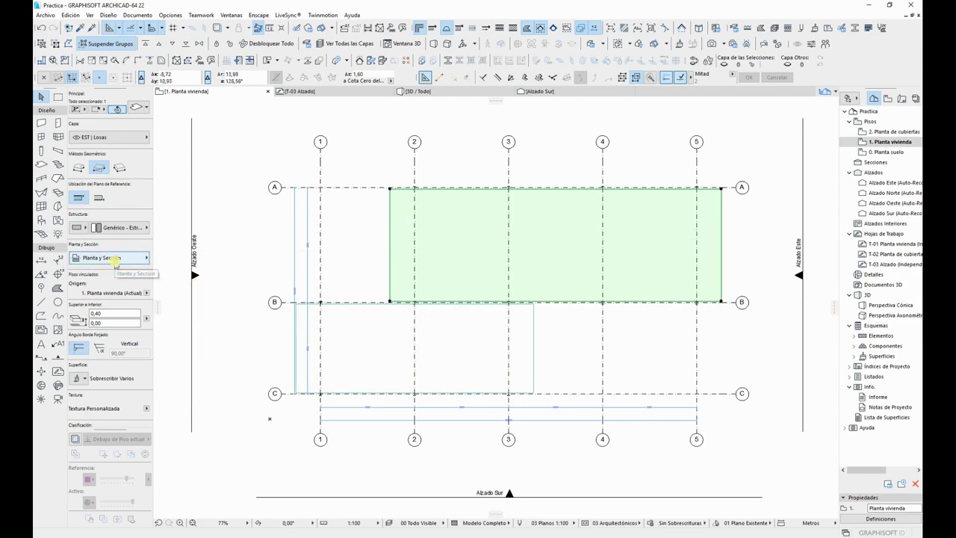
pyautogui.click(138, 258)
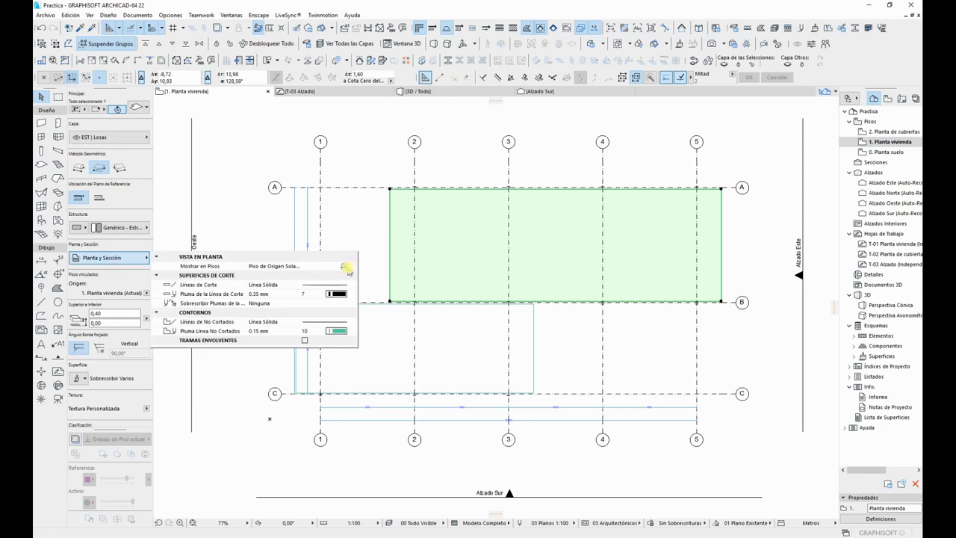
pyautogui.click(346, 267)
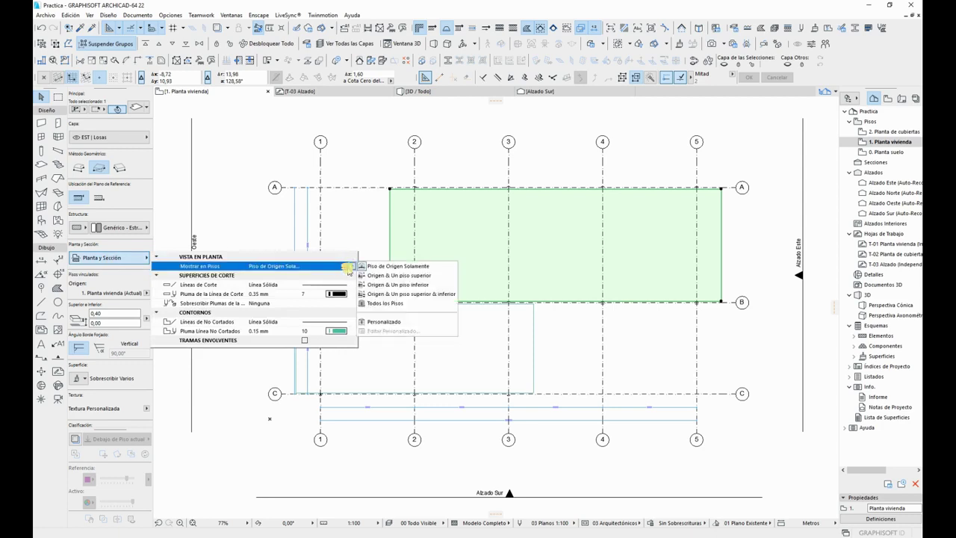
pyautogui.click(406, 284)
pyautogui.press('Escape')
pyautogui.press('Escape')
pyautogui.press('Escape')
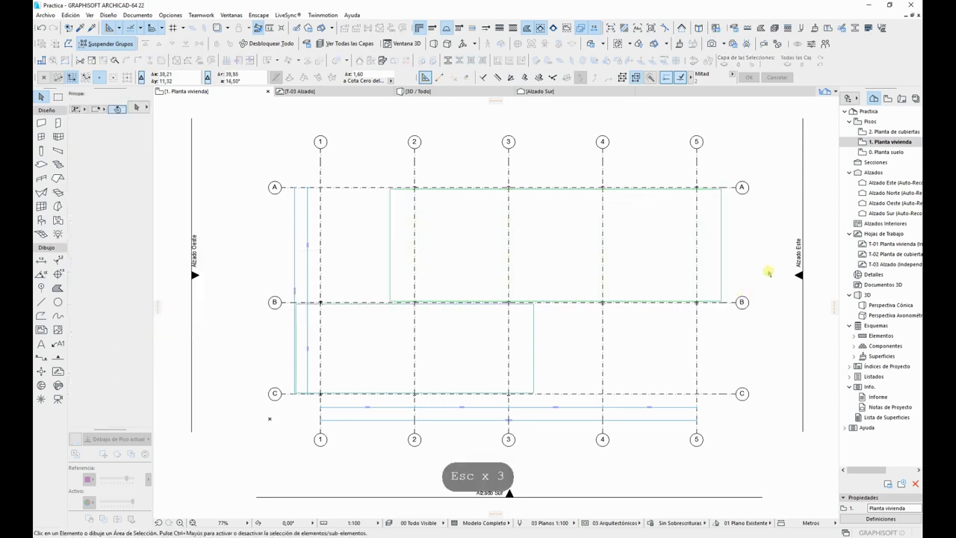
# Step: Check how the slabs are displayed on the Planta suelo and Planta de cubiertas floor plans
pyautogui.hotkey('ctrl', 'Down')
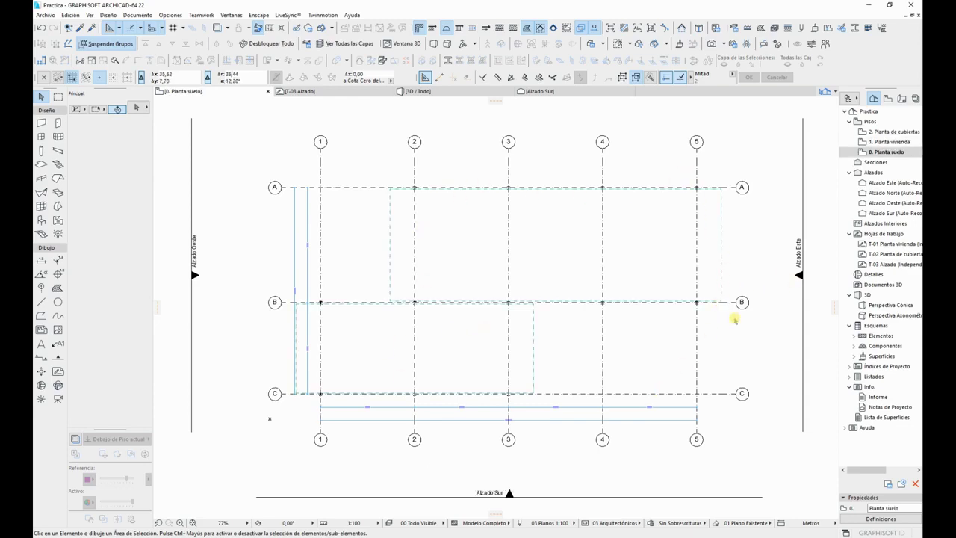
pyautogui.hotkey('ctrl', 'Up')
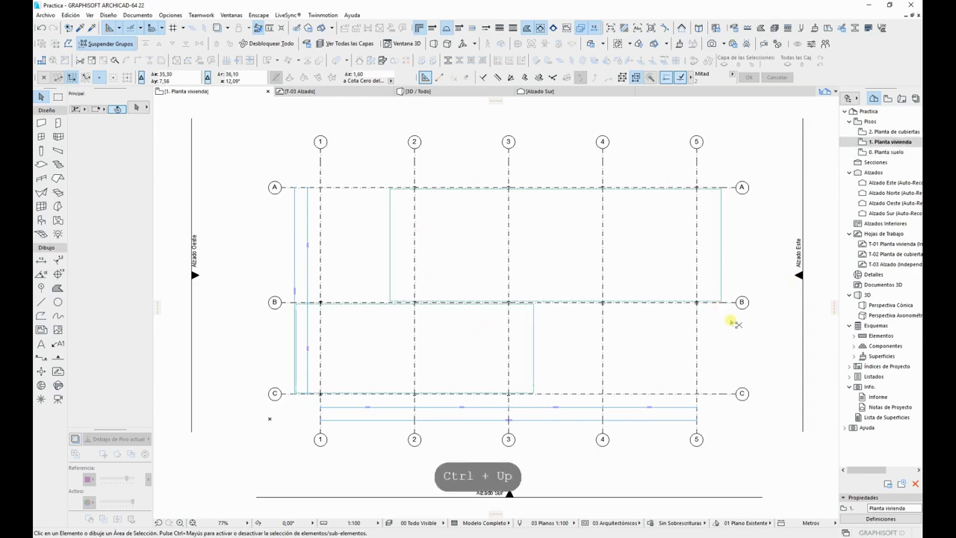
pyautogui.hotkey('ctrl', 'Up')
pyautogui.click(532, 324)
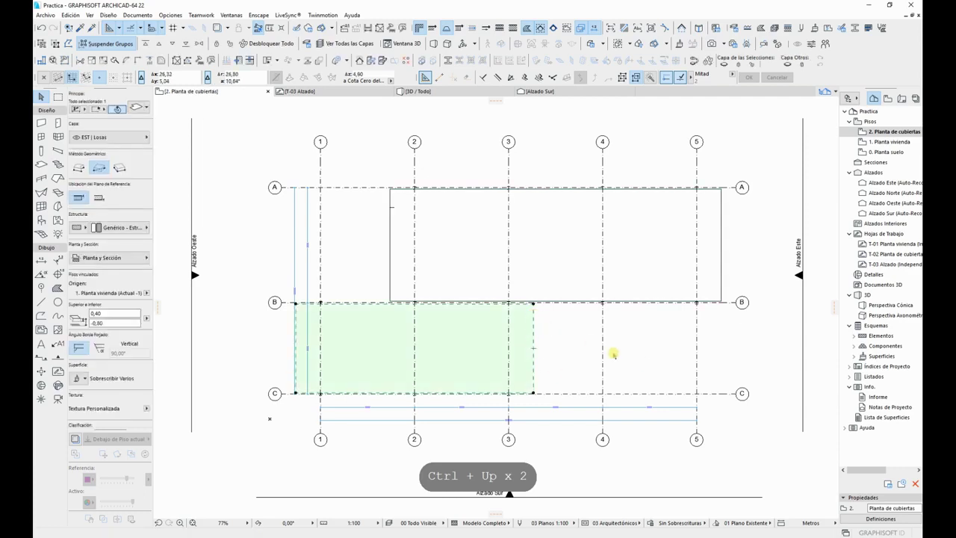
pyautogui.press('Escape')
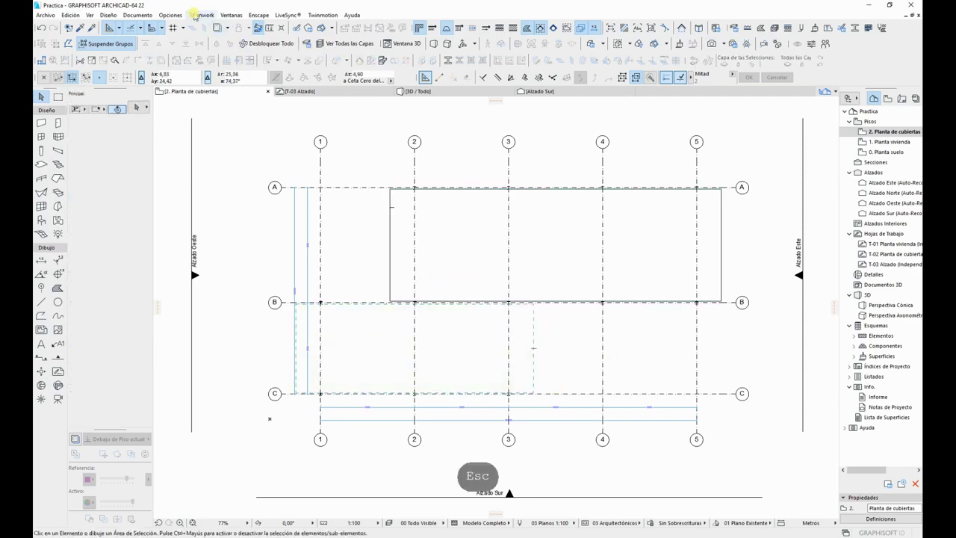
# Step: In the project's Legado preferences, set the line type shown above an element's own story to Línea Sólida
pyautogui.click(171, 15)
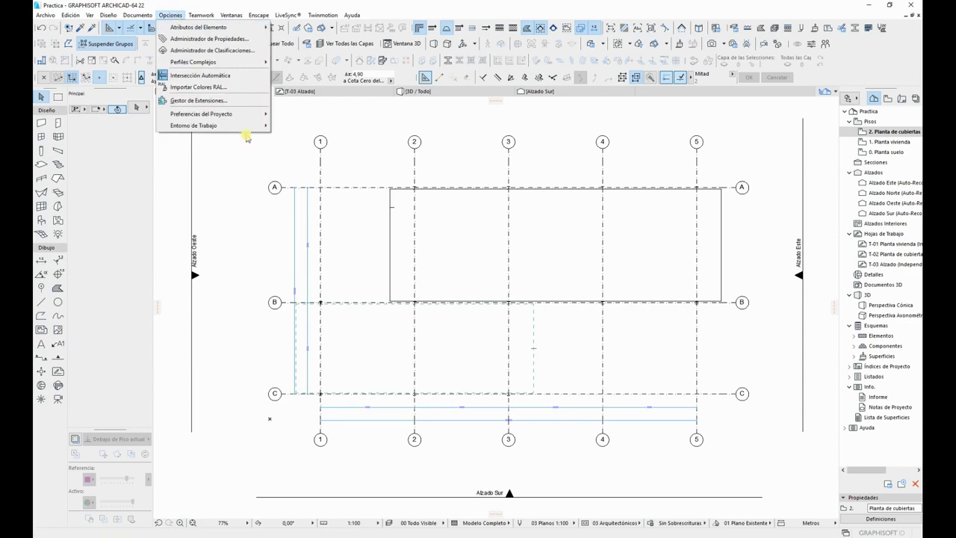
pyautogui.moveTo(247, 118)
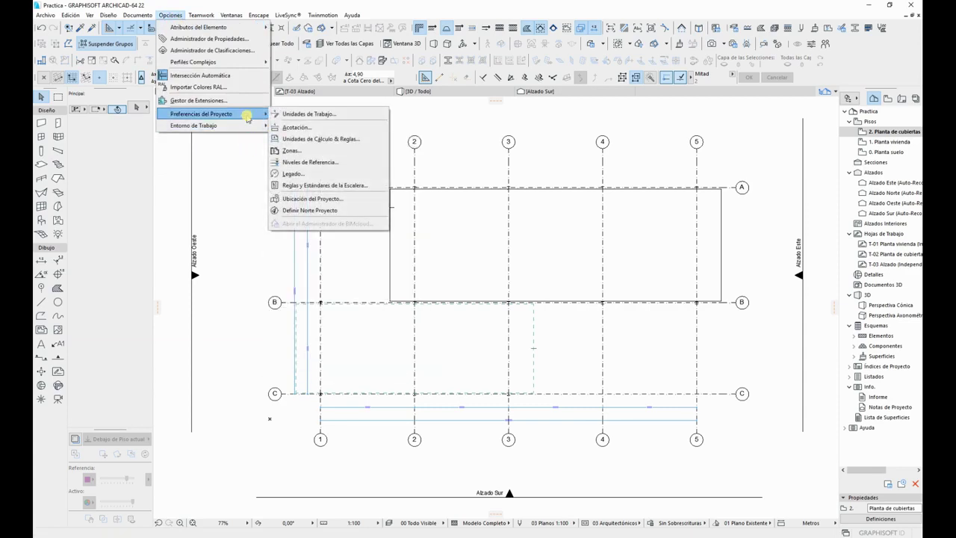
pyautogui.click(340, 174)
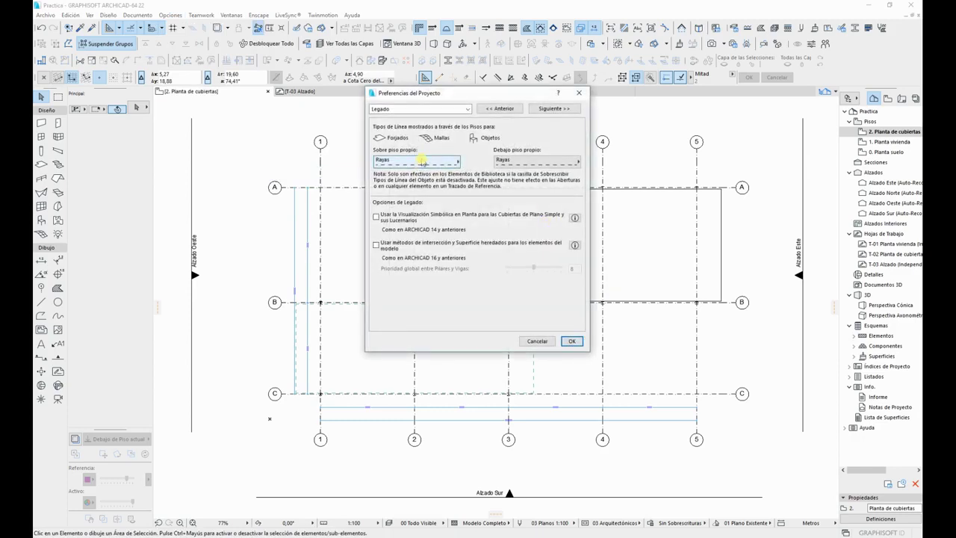
pyautogui.click(421, 165)
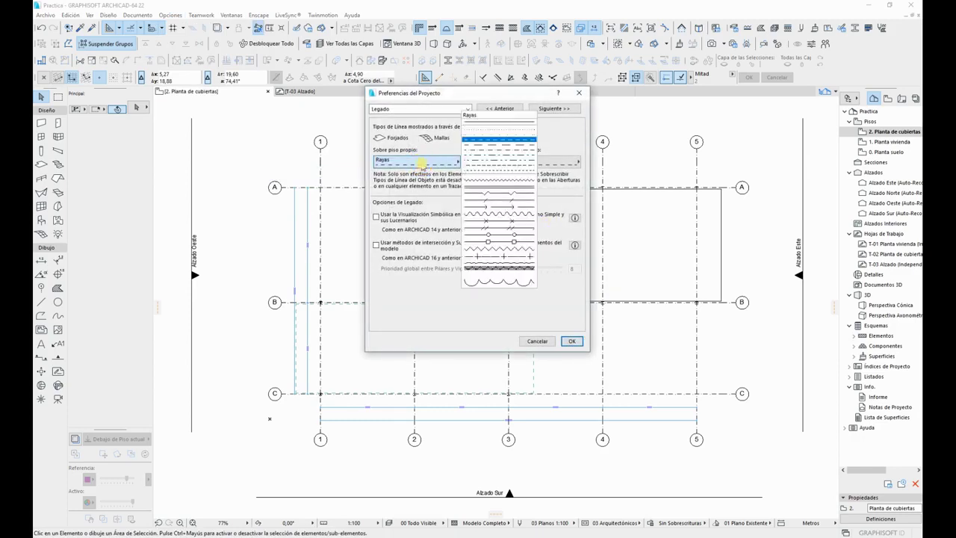
pyautogui.click(505, 122)
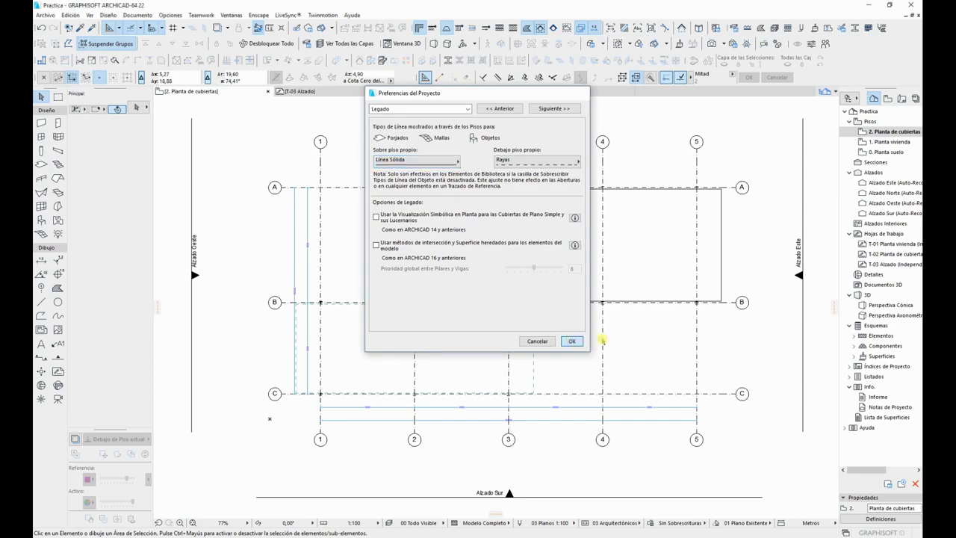
pyautogui.click(577, 341)
pyautogui.press('Escape')
pyautogui.press('Escape')
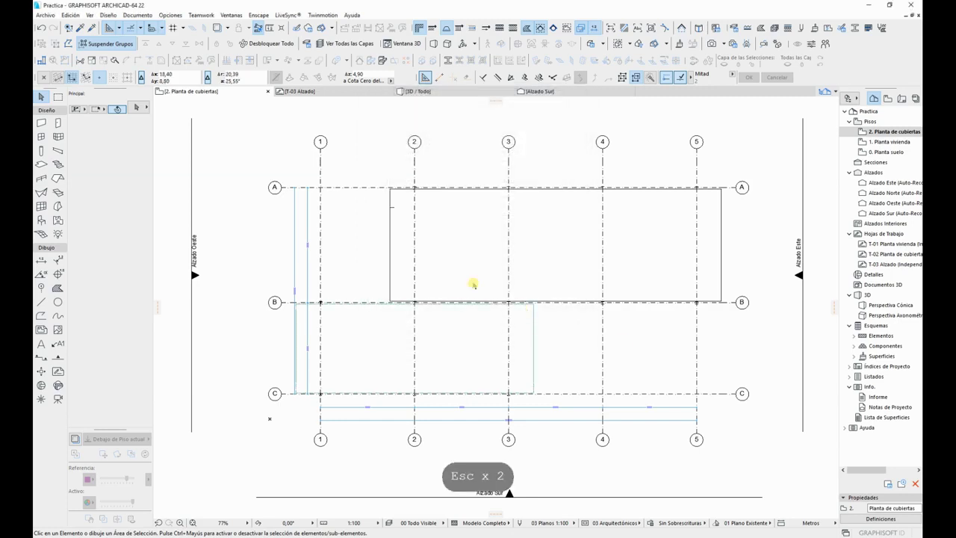
# Step: Review the project's working units and close them without changes
pyautogui.click(171, 15)
pyautogui.moveTo(213, 114)
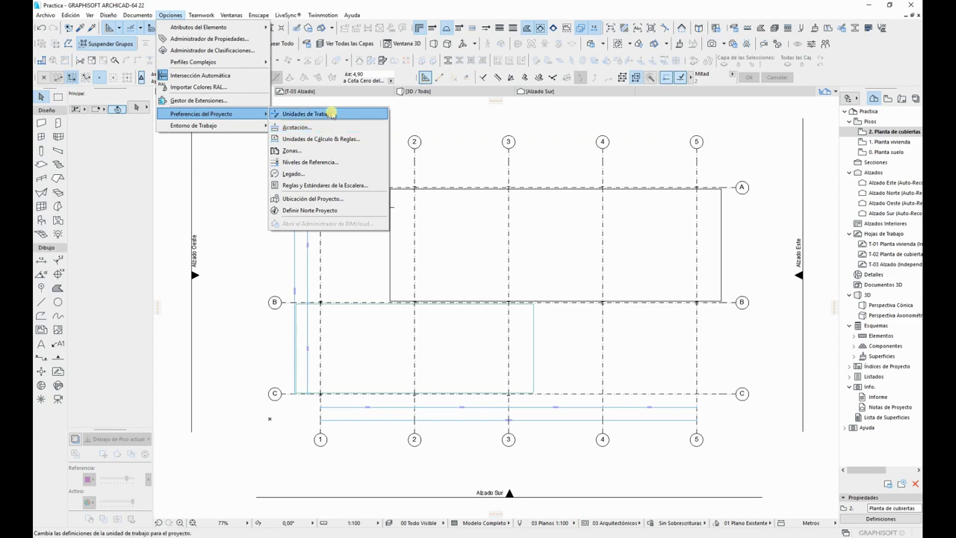
pyautogui.click(332, 113)
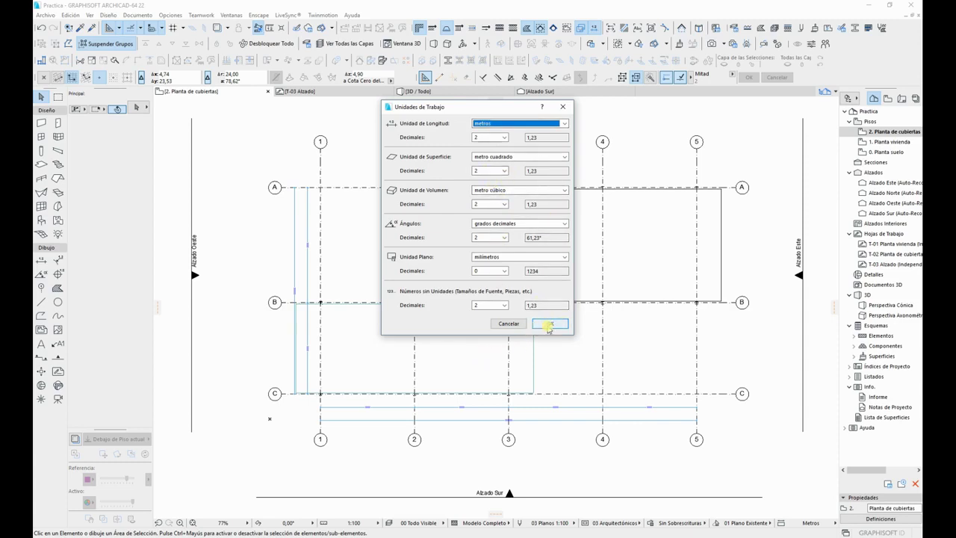
pyautogui.click(517, 325)
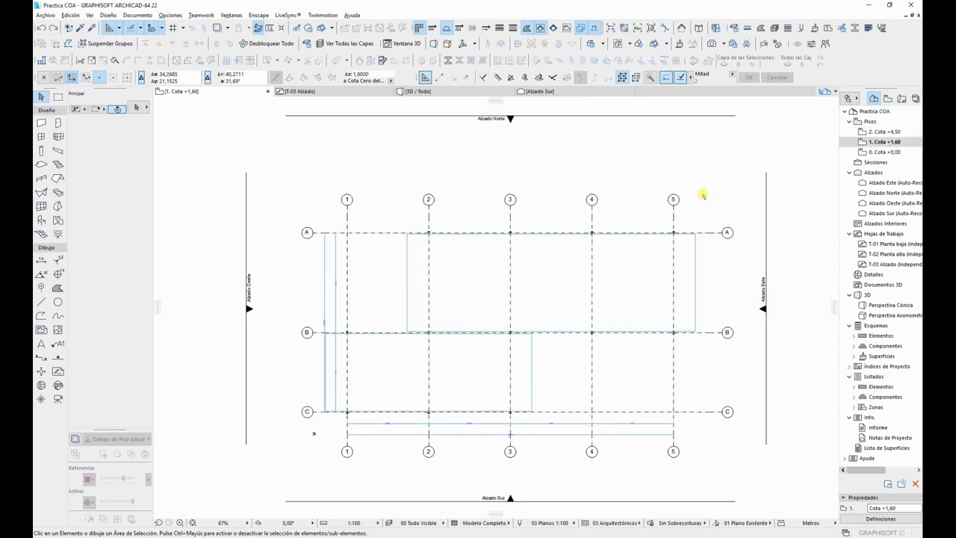
# Step: Stretch grid axis C at its left end to a length of 38 m
pyautogui.click(309, 412)
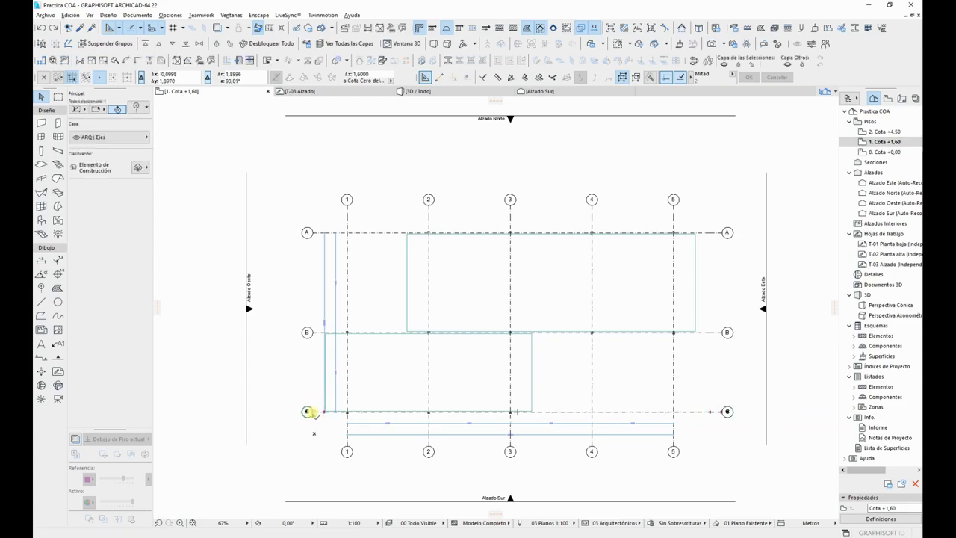
pyautogui.click(309, 411)
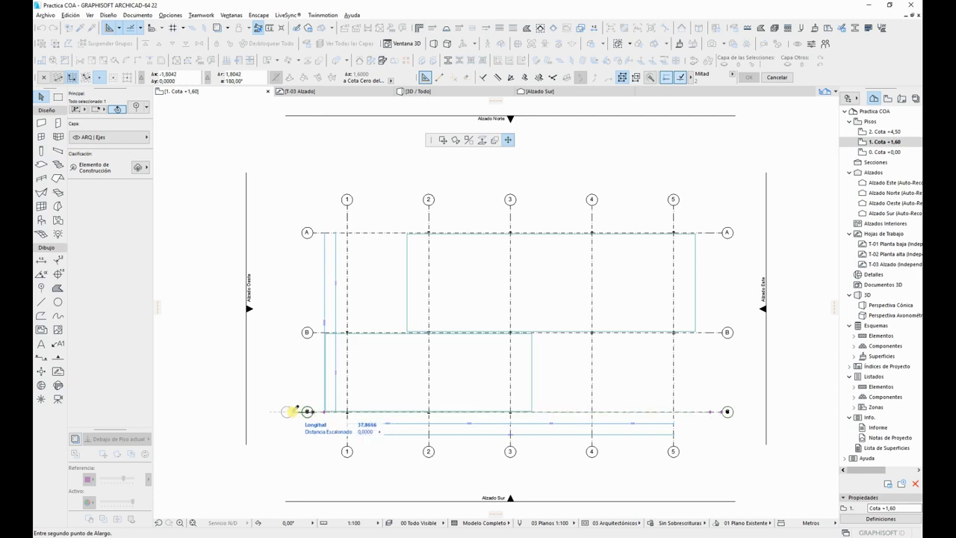
pyautogui.write('.')
pyautogui.press('BackSpace')
pyautogui.write('58')
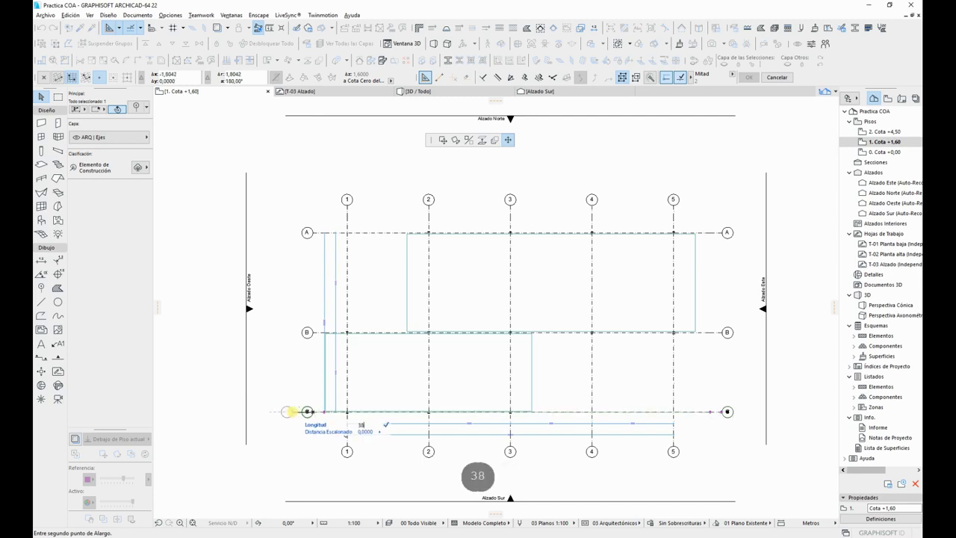
pyautogui.press('BackSpace')
pyautogui.press('Return')
# Step: Stretch grid axes B and A at their left ends so their bubbles align with axis C
pyautogui.click(309, 333)
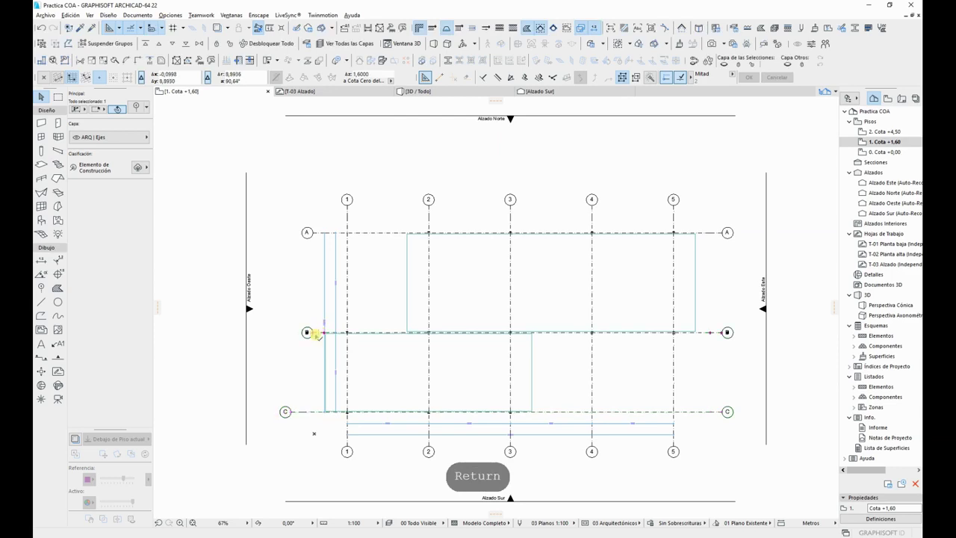
pyautogui.click(306, 333)
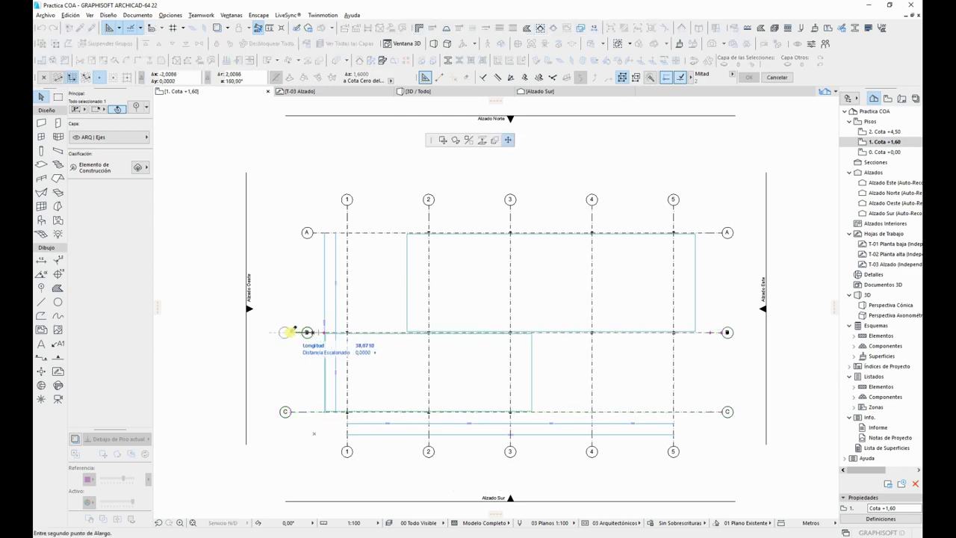
pyautogui.press('Return')
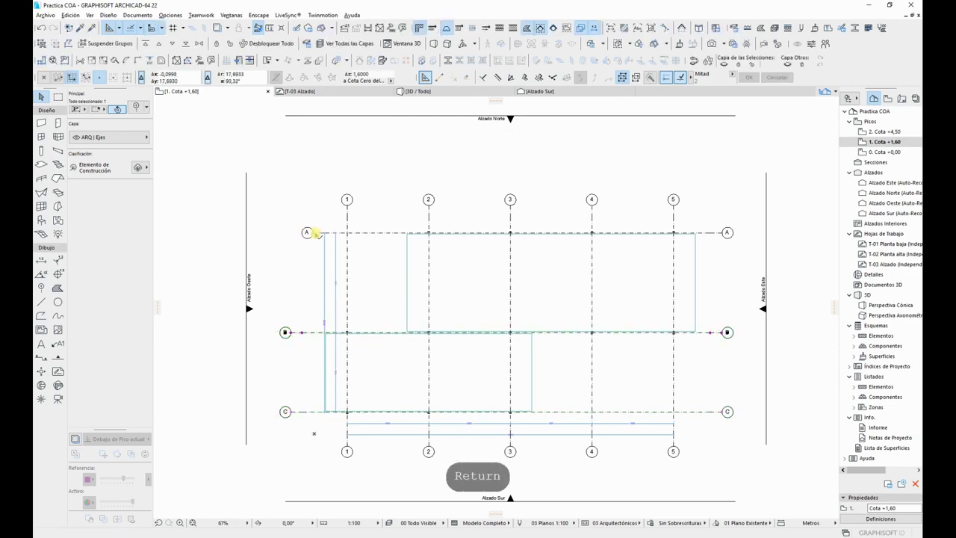
pyautogui.click(310, 232)
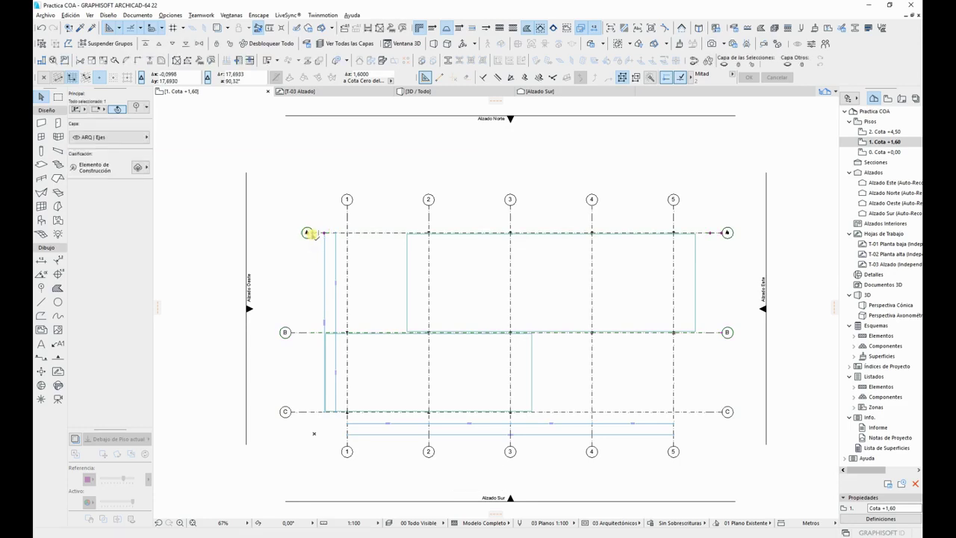
pyautogui.click(308, 232)
pyautogui.write('38,8067')
pyautogui.press('Return')
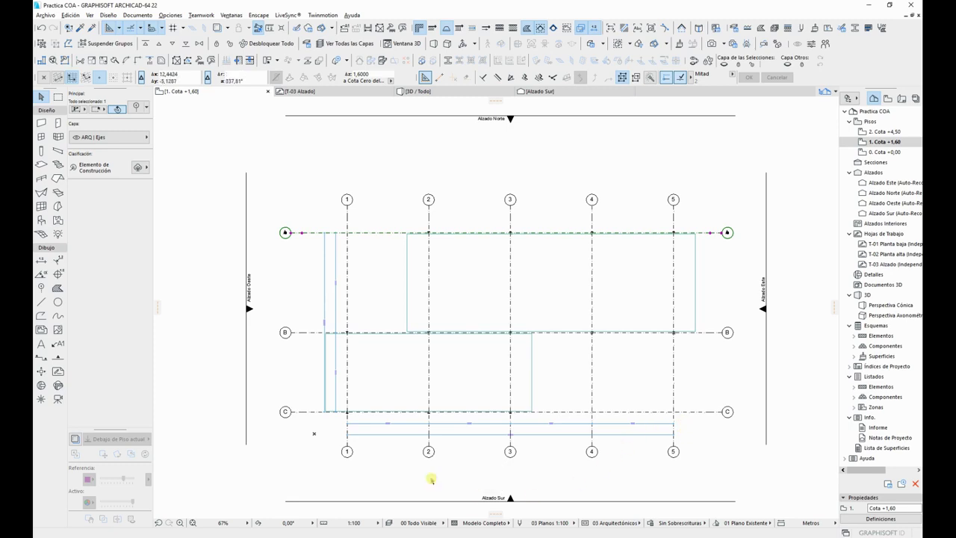
# Step: Move the two vertical dimension chains left, clear of the lower slab, and deselect them
pyautogui.click(327, 315)
pyautogui.hotkey('ctrl', 'd')
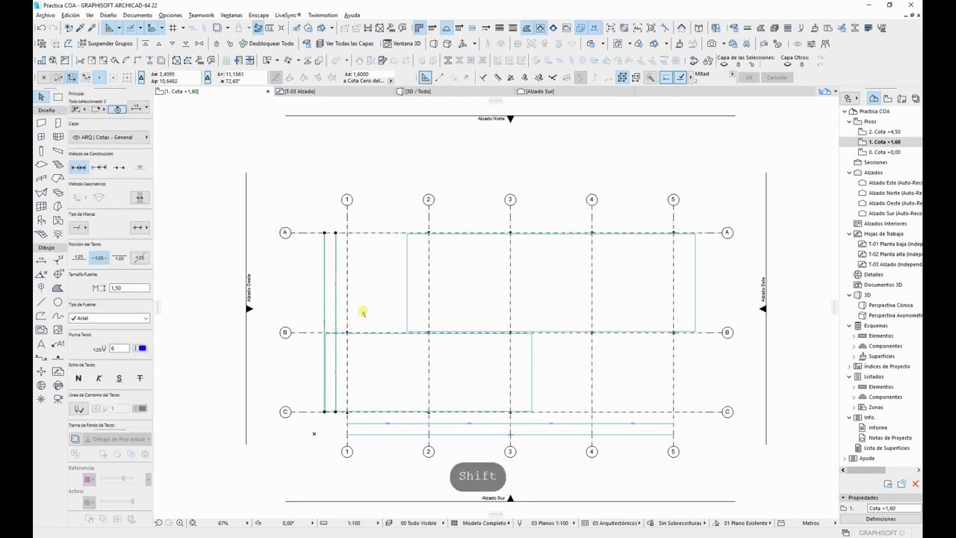
pyautogui.click(386, 306)
pyautogui.press('Delete')
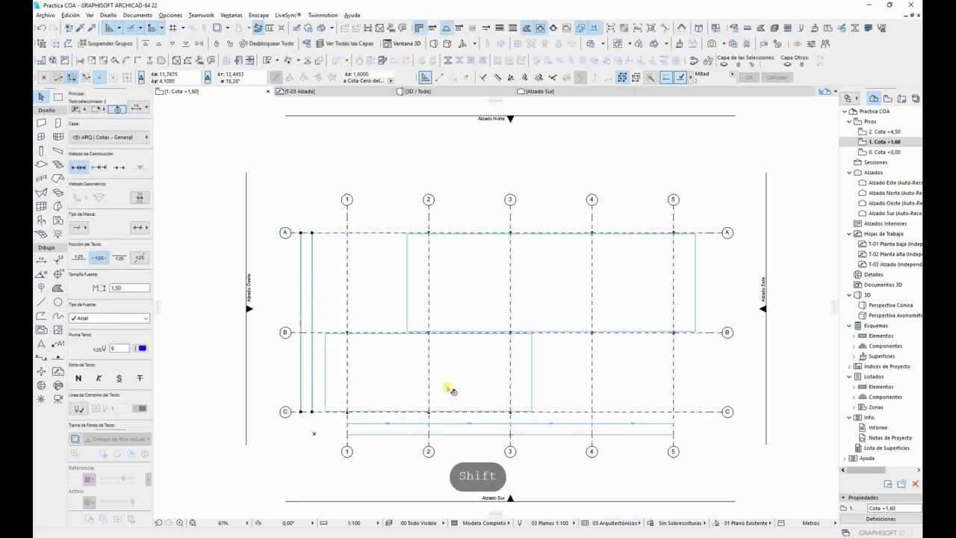
pyautogui.press('Escape')
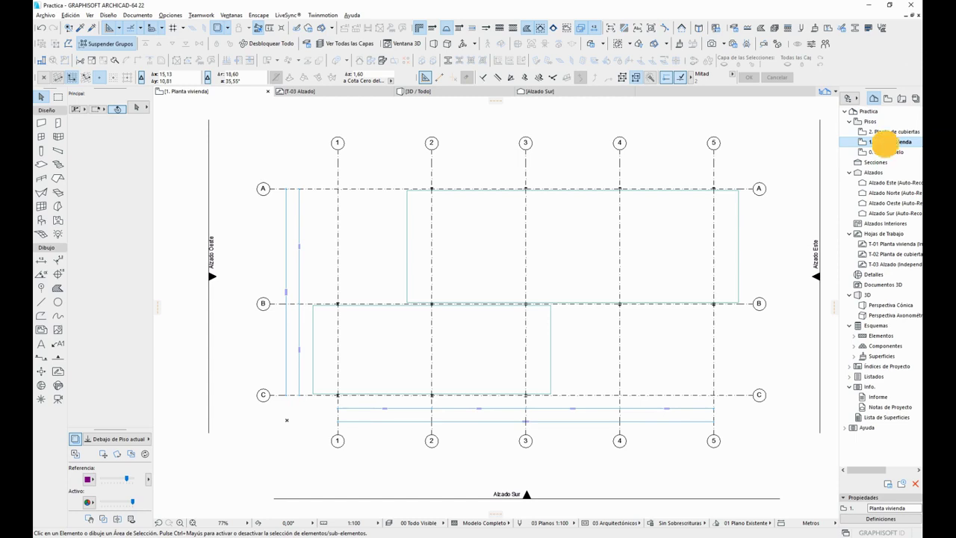
# Step: Show the worksheet T-01 Planta vivienda as a trace reference under the Planta vivienda floor plan
pyautogui.rightClick(887, 245)
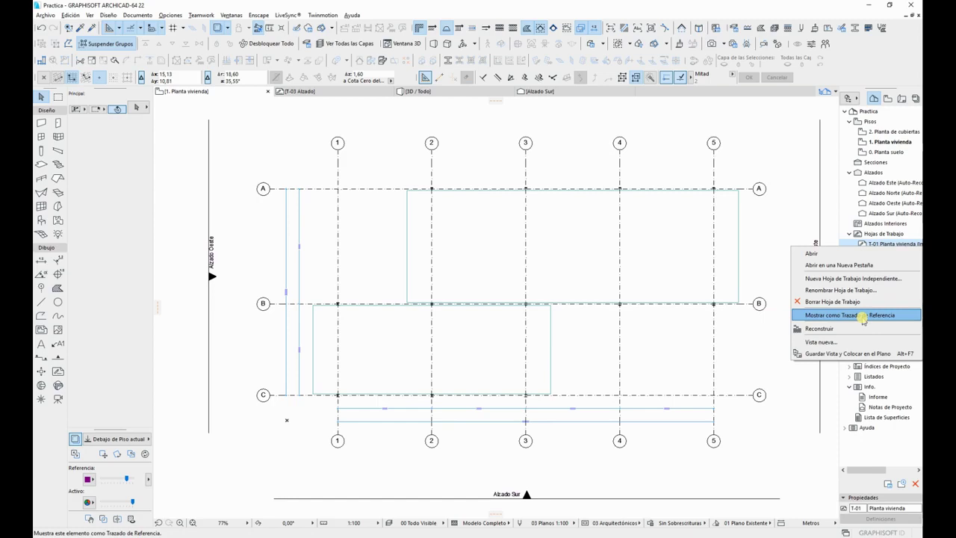
pyautogui.click(863, 315)
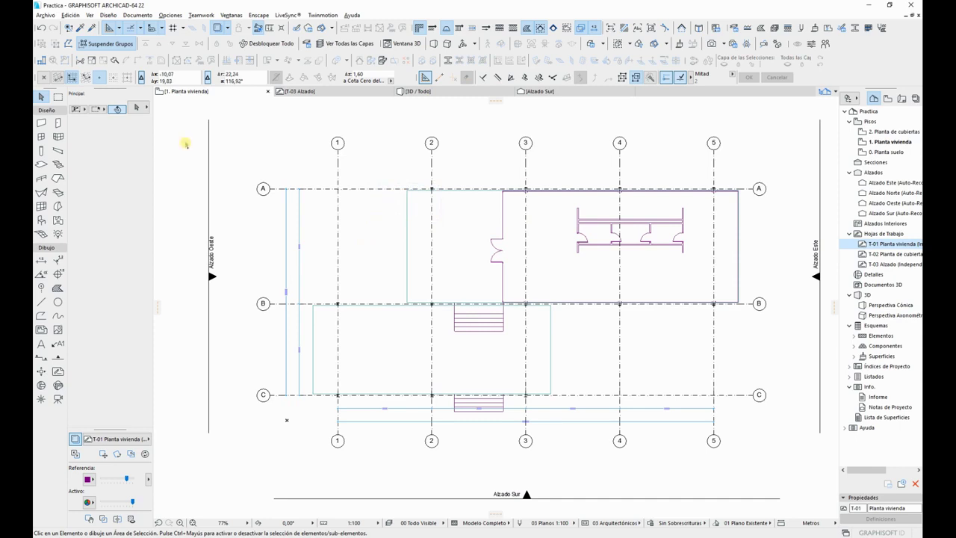
# Step: Open the curtain wall default settings and review its geometry, positioning and scheme grid pattern
pyautogui.doubleClick(41, 206)
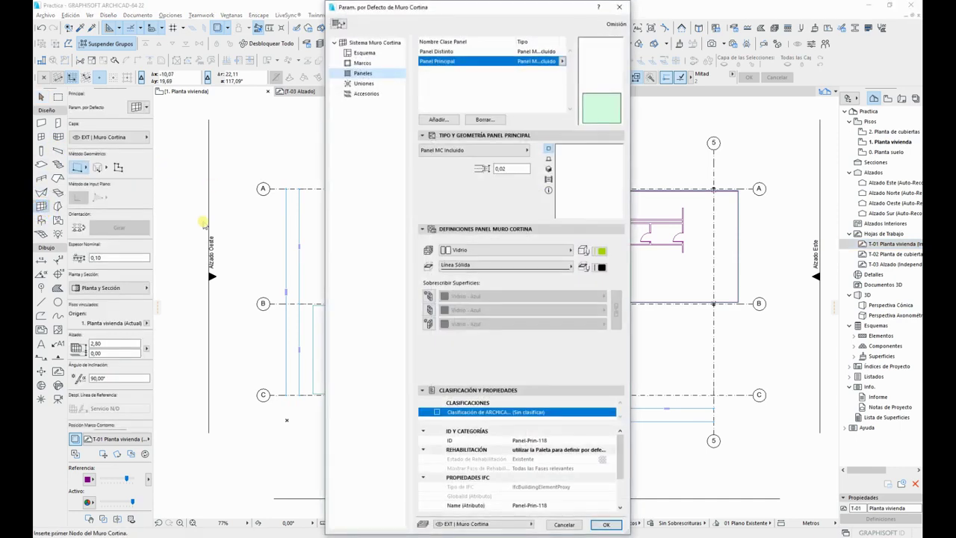
pyautogui.click(343, 41)
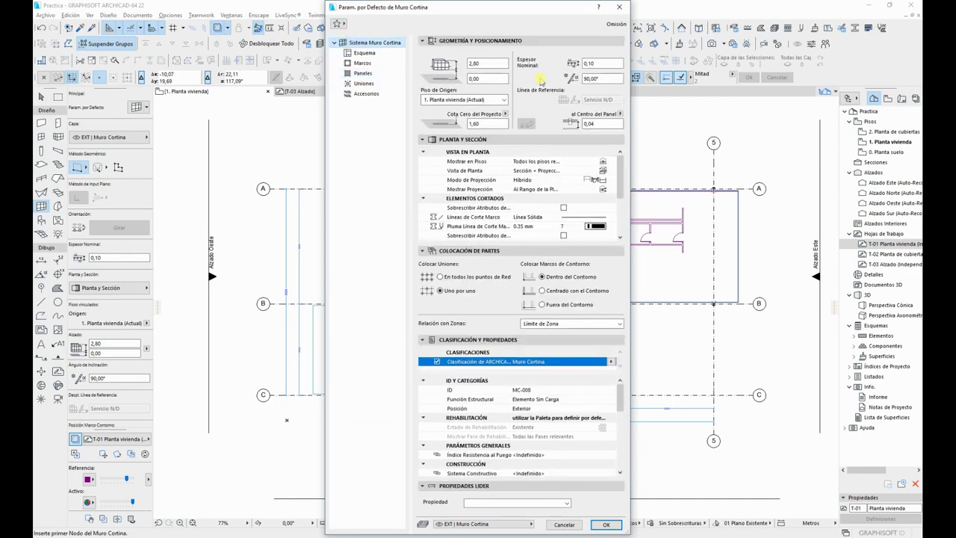
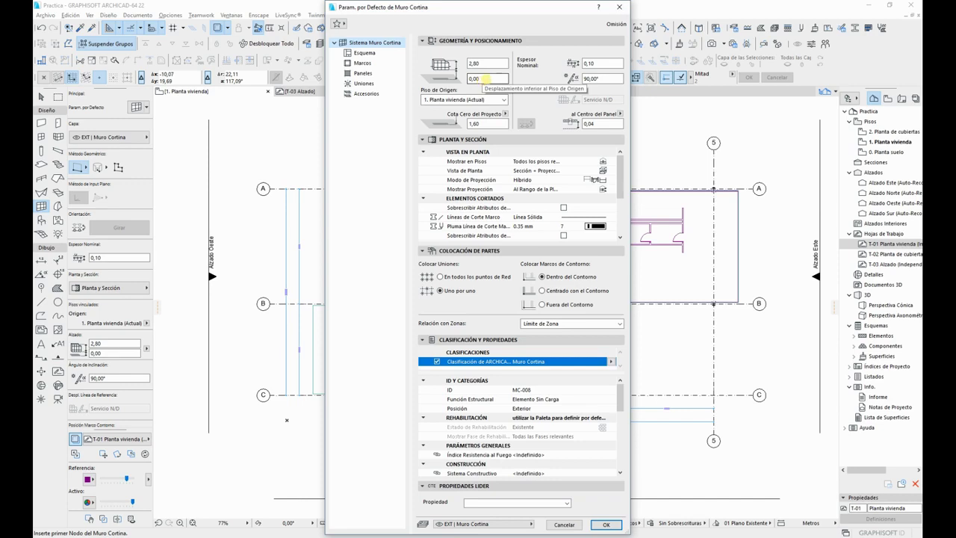
pyautogui.click(486, 77)
pyautogui.click(498, 66)
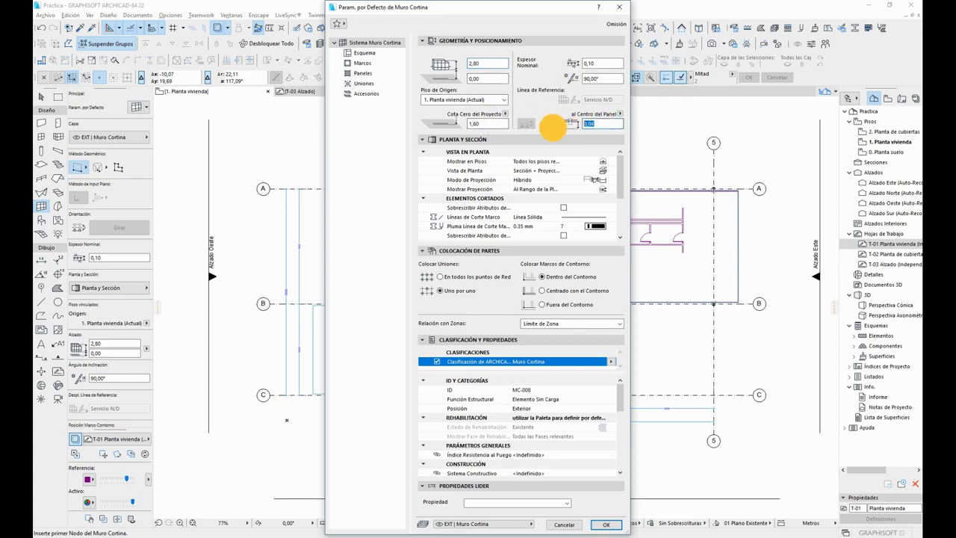
pyautogui.click(601, 123)
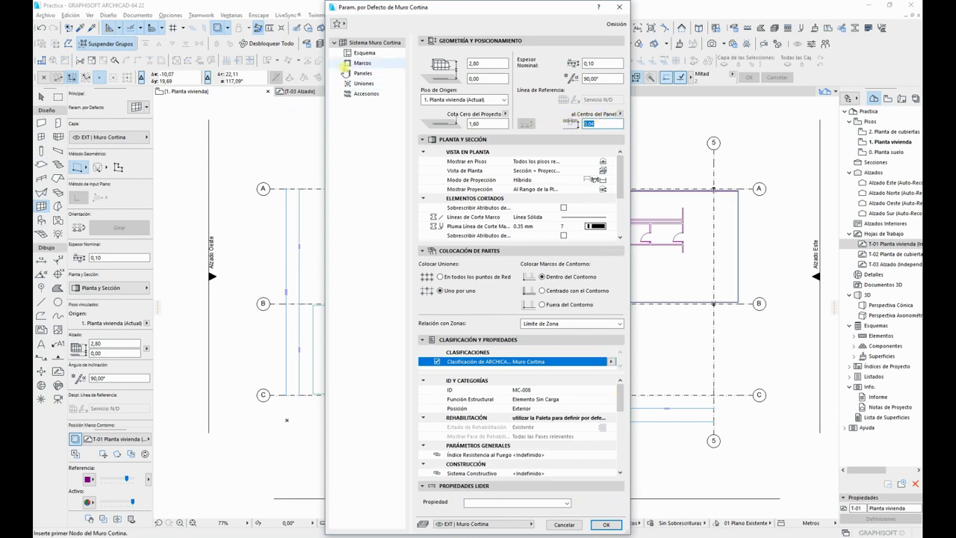
pyautogui.click(367, 54)
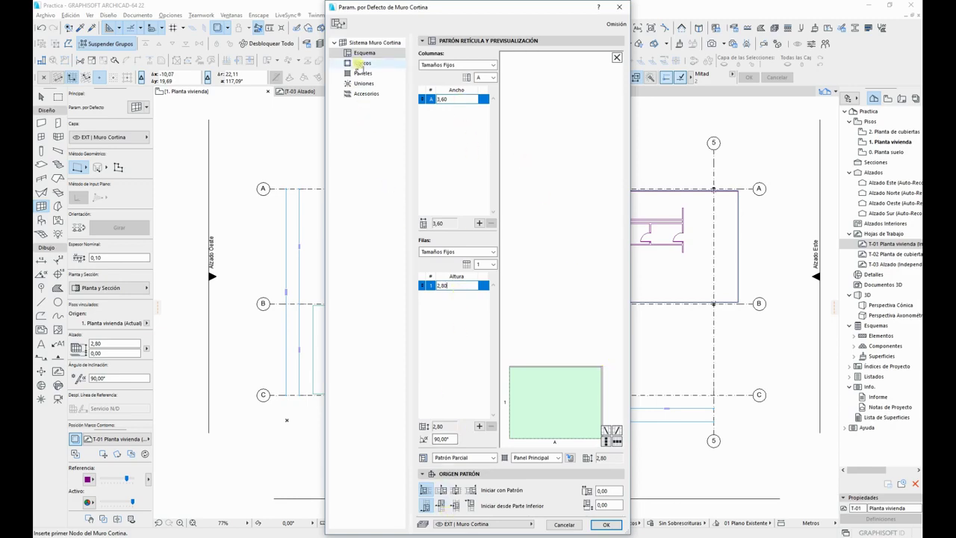
# Step: Review the corner and contour frame classes of the curtain wall and the frame types available for them
pyautogui.click(362, 64)
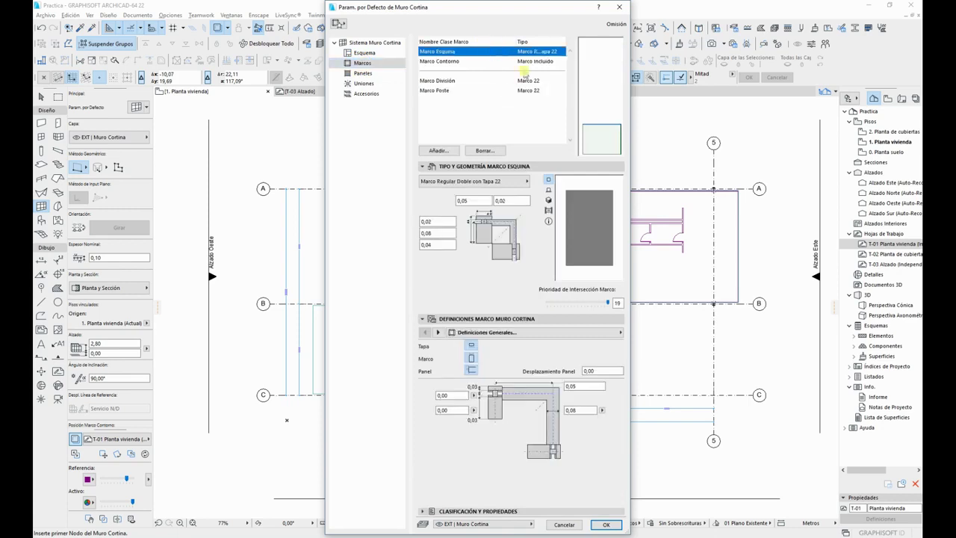
pyautogui.click(512, 184)
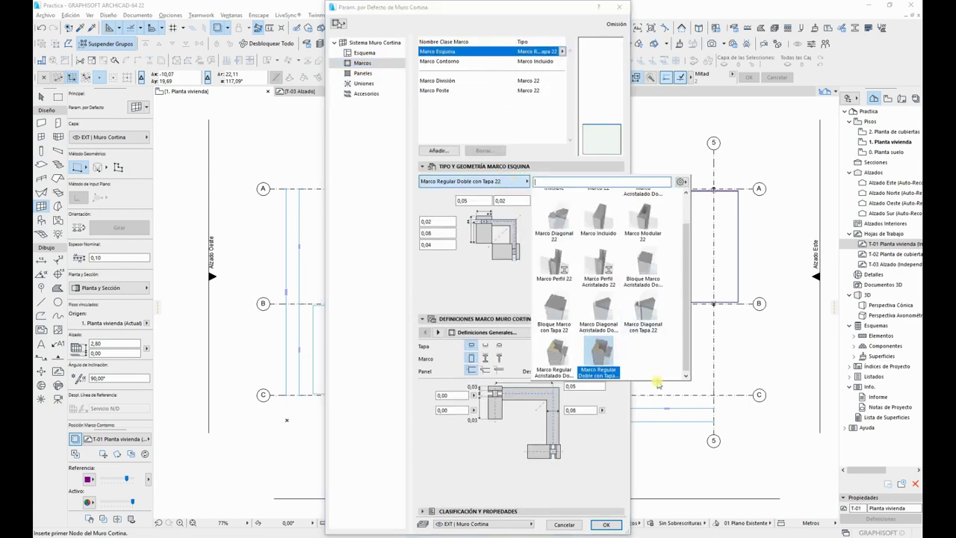
pyautogui.scroll(1, 655, 366)
pyautogui.scroll(-1, 650, 330)
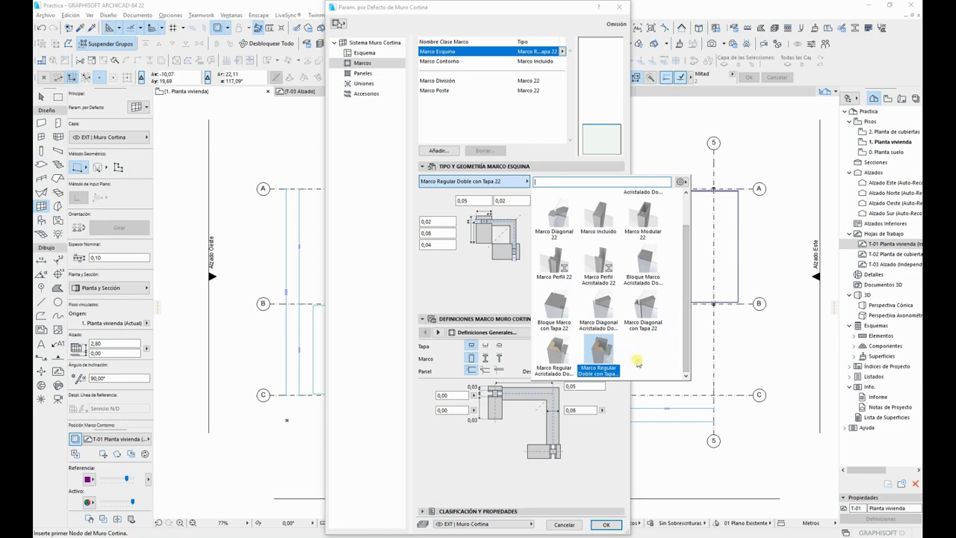
pyautogui.click(489, 282)
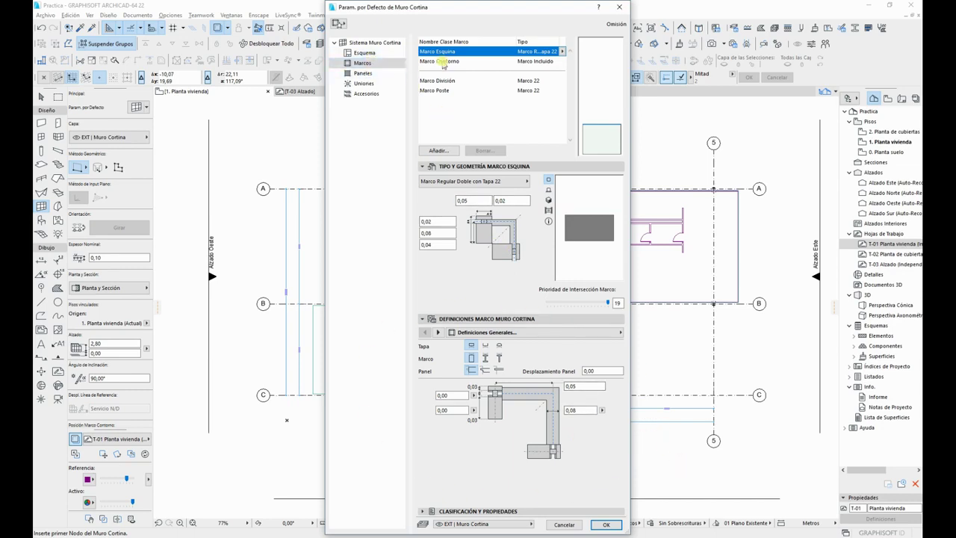
pyautogui.click(471, 61)
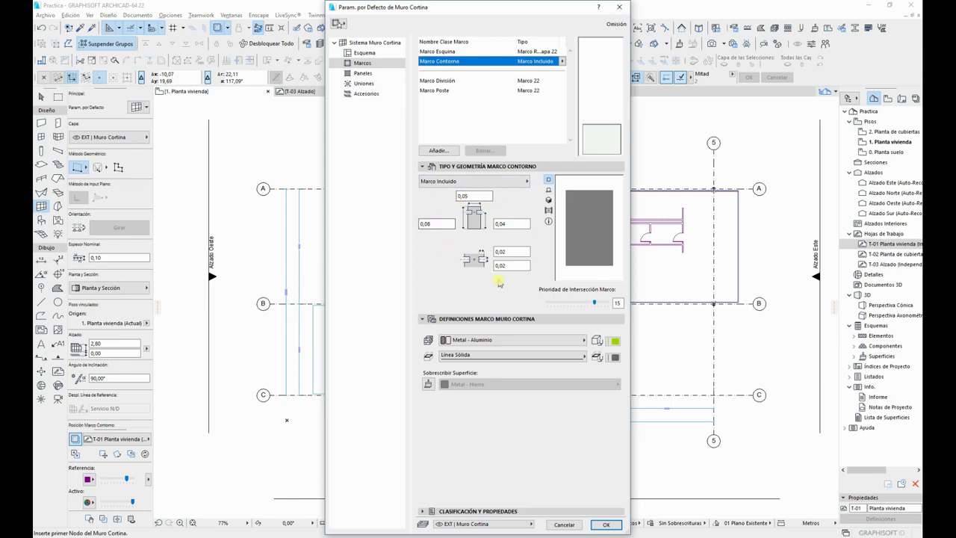
pyautogui.click(490, 183)
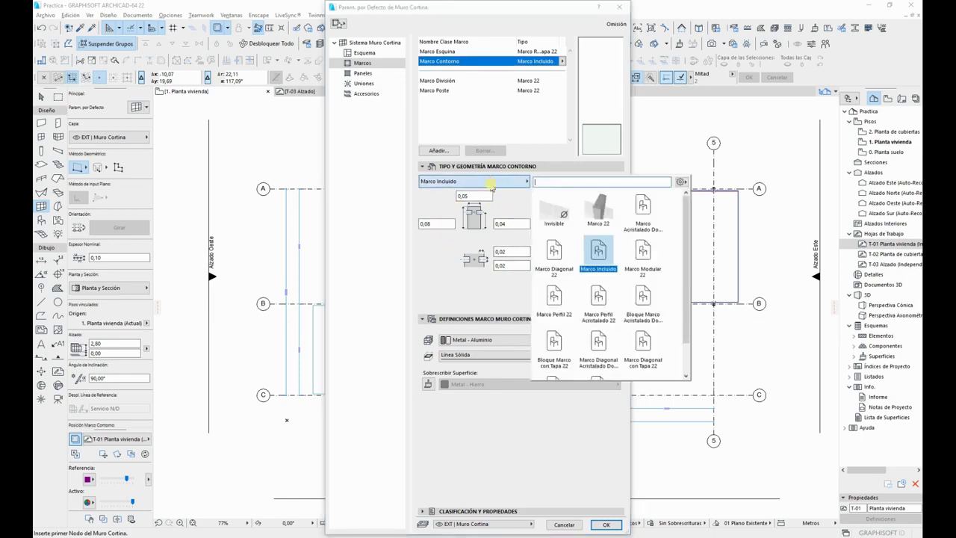
pyautogui.click(446, 301)
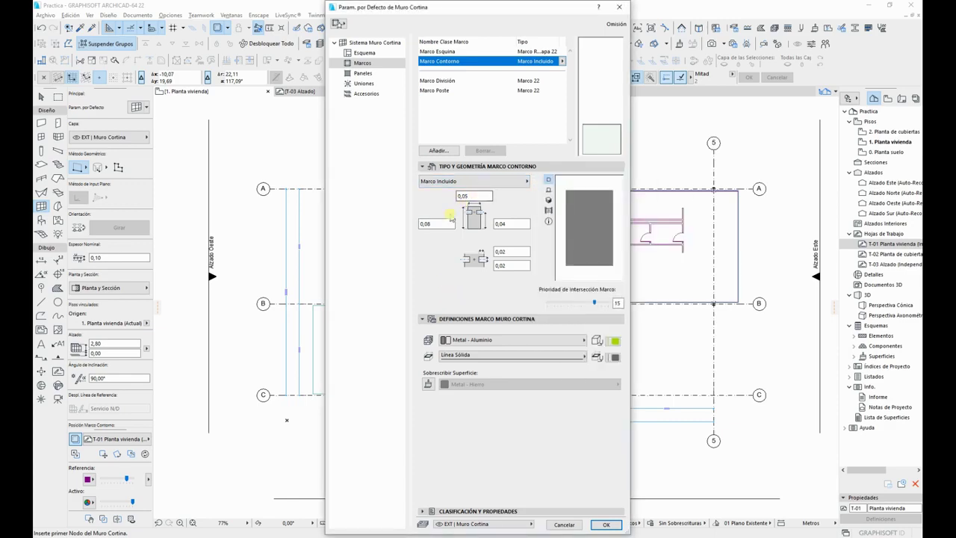
# Step: Examine the type and dimensions of the curtain wall's division and mullion frames, then recheck the contour frame
pyautogui.click(464, 83)
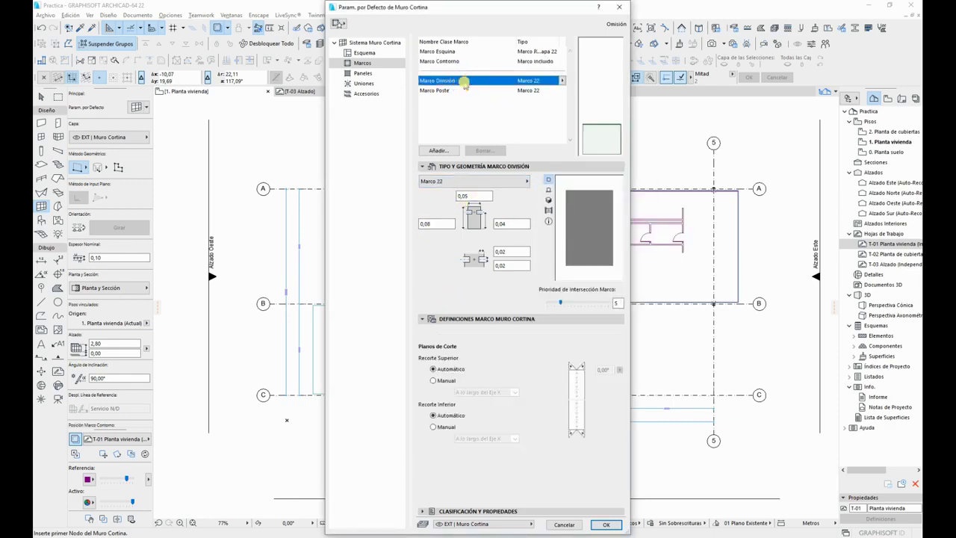
pyautogui.click(511, 177)
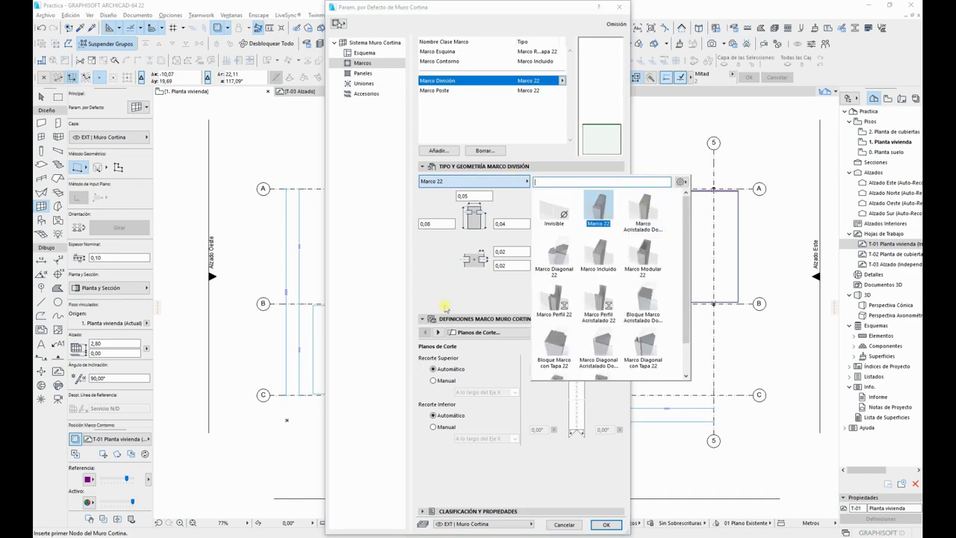
pyautogui.click(608, 215)
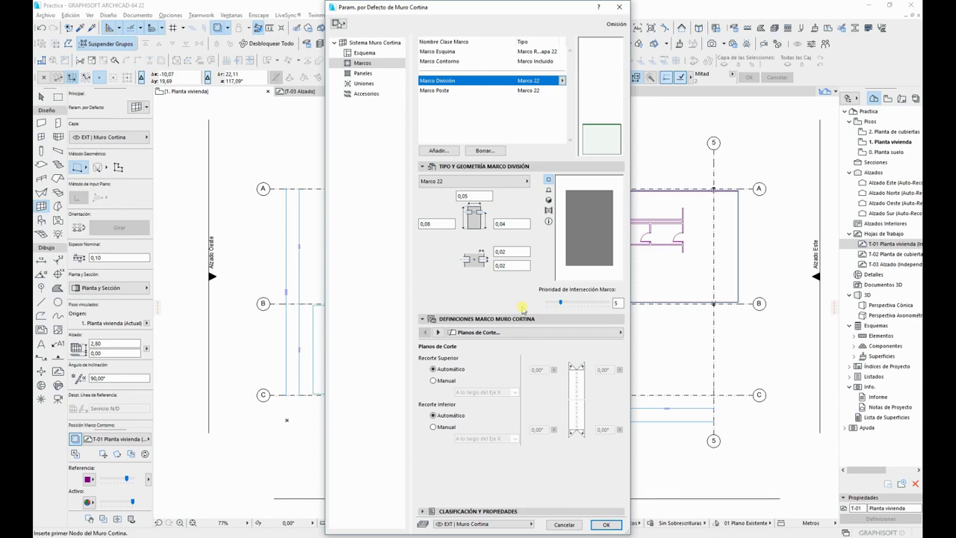
pyautogui.click(527, 91)
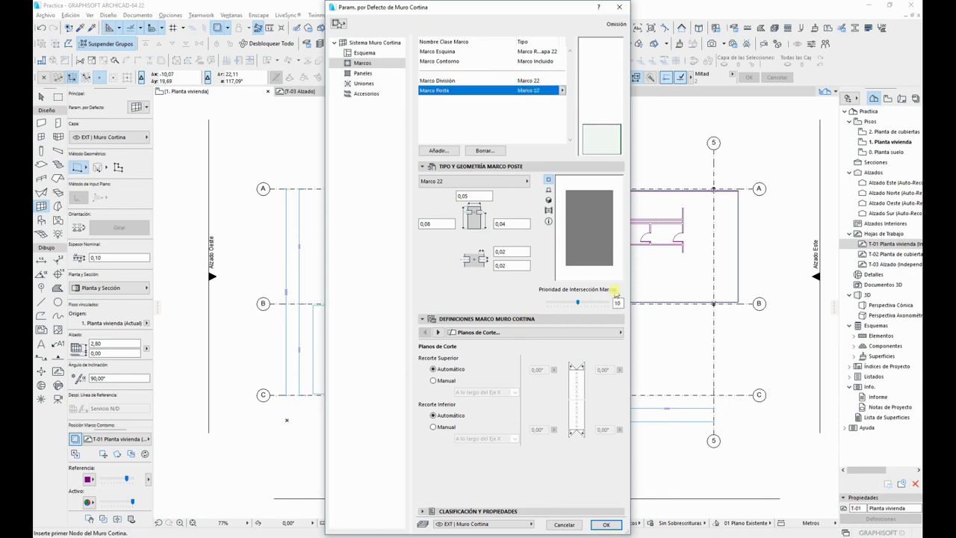
pyautogui.click(523, 184)
pyautogui.click(520, 183)
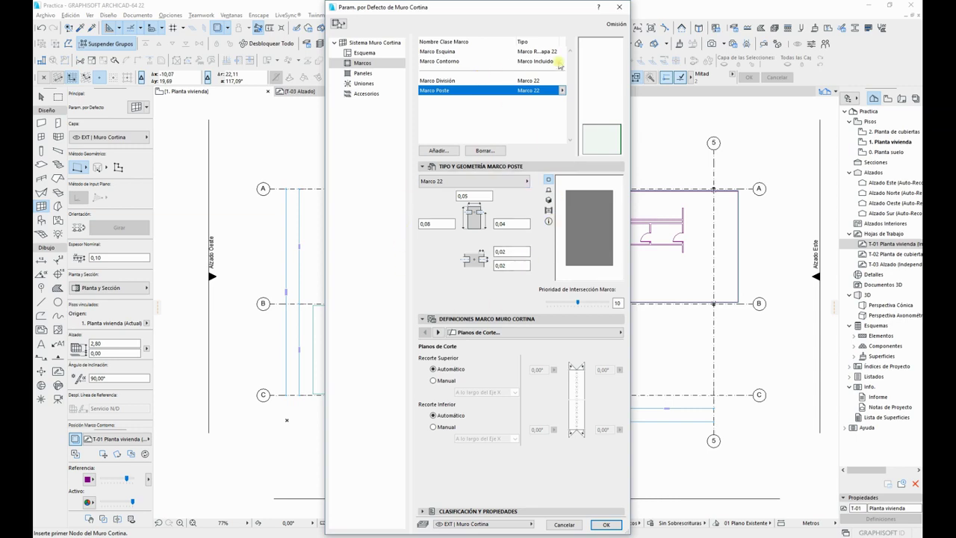
pyautogui.click(552, 61)
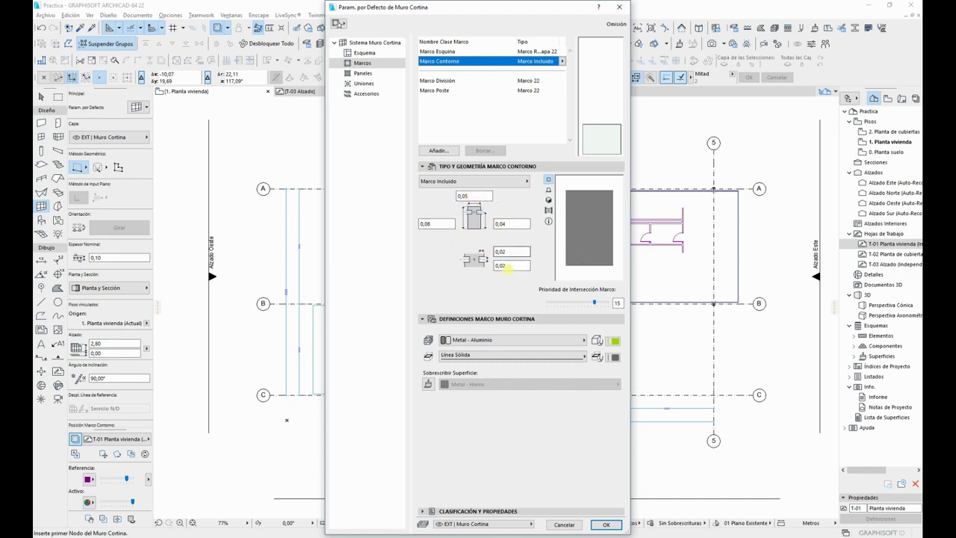
# Step: Review the main panel's type, thickness and glass material, and accept the curtain wall default settings
pyautogui.click(364, 73)
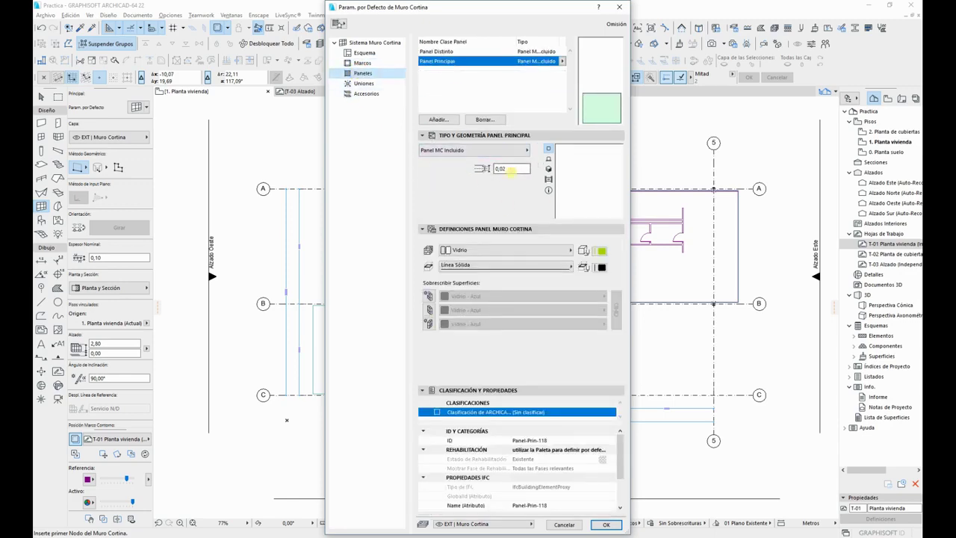
pyautogui.click(475, 150)
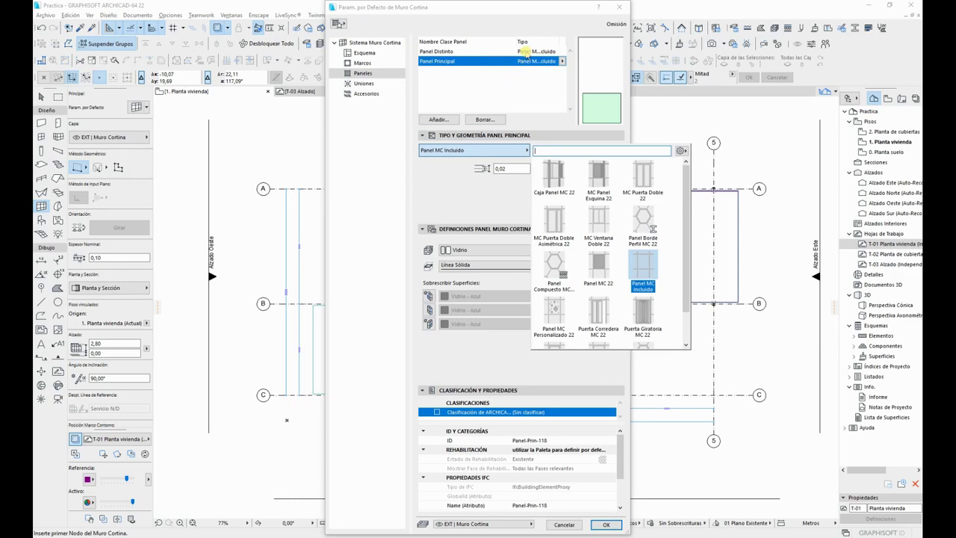
pyautogui.click(469, 214)
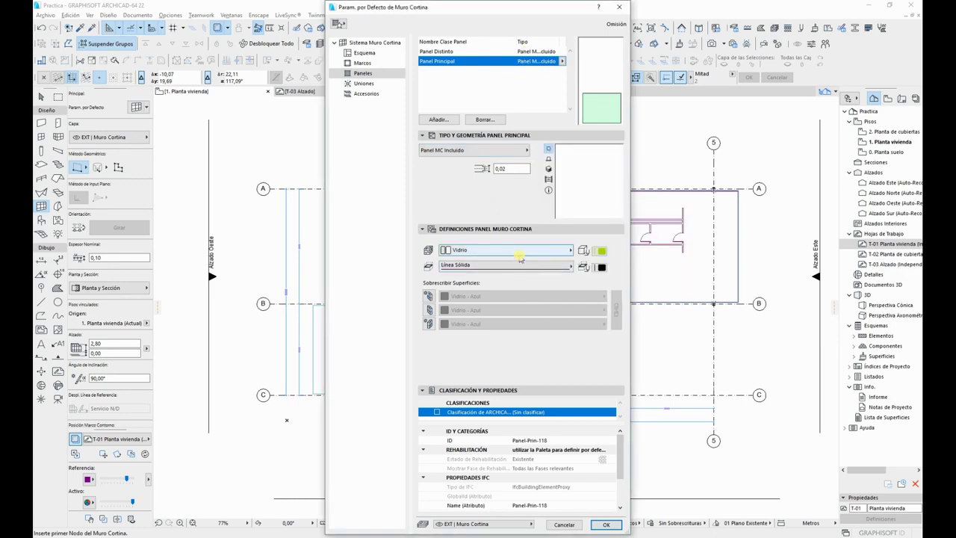
pyautogui.click(607, 524)
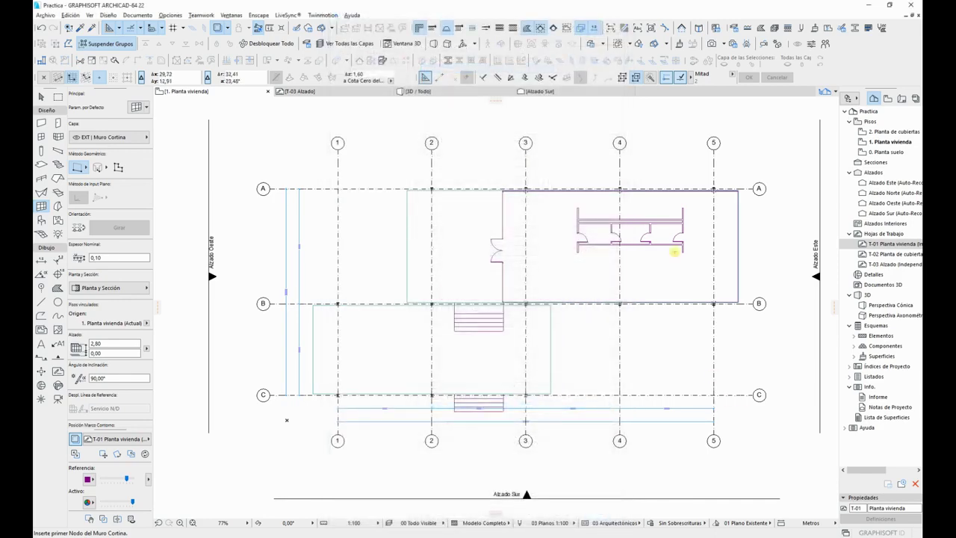
# Step: Start a chained curtain wall on axis 3 inside the house and run it up to the slab edge at axis A
pyautogui.scroll(-1, 508, 275)
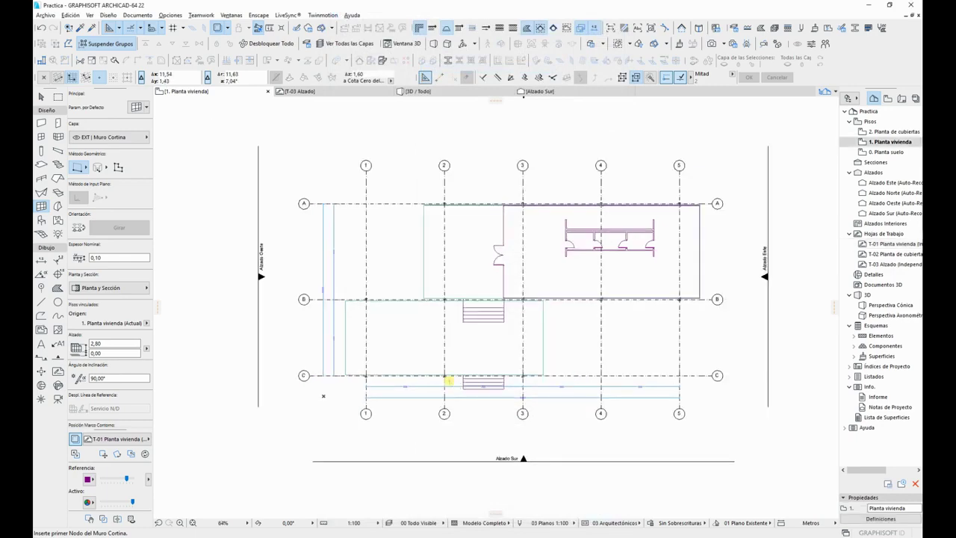
pyautogui.scroll(9, 536, 268)
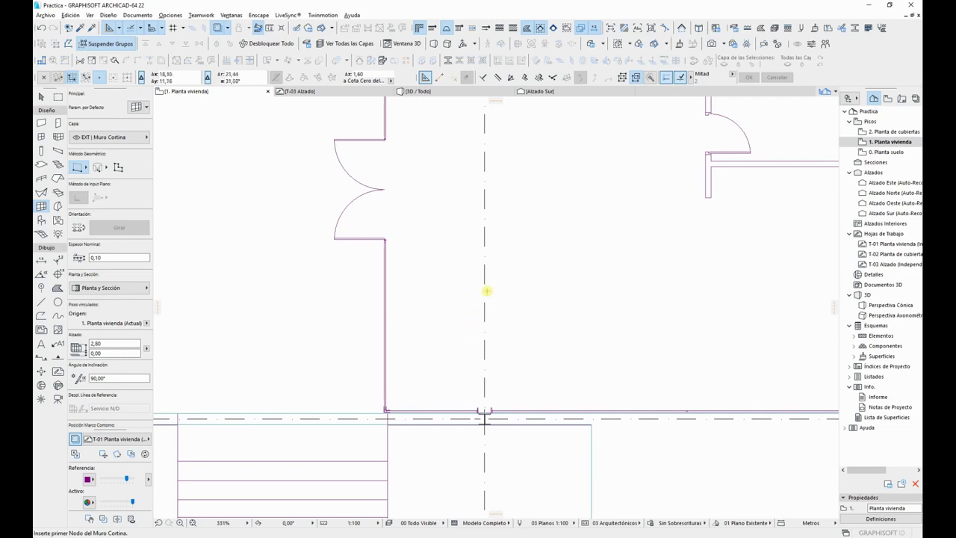
pyautogui.scroll(-4, 487, 289)
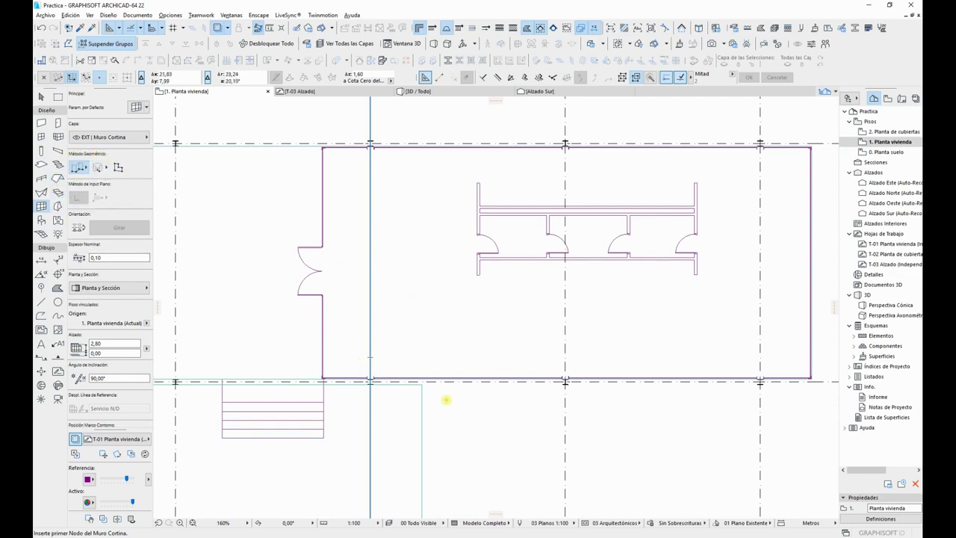
pyautogui.scroll(2, 365, 333)
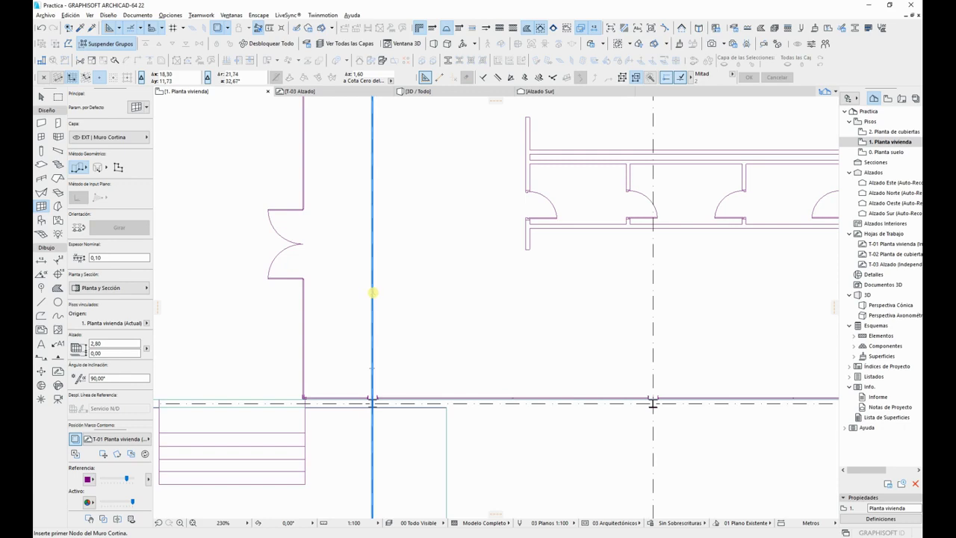
pyautogui.click(373, 292)
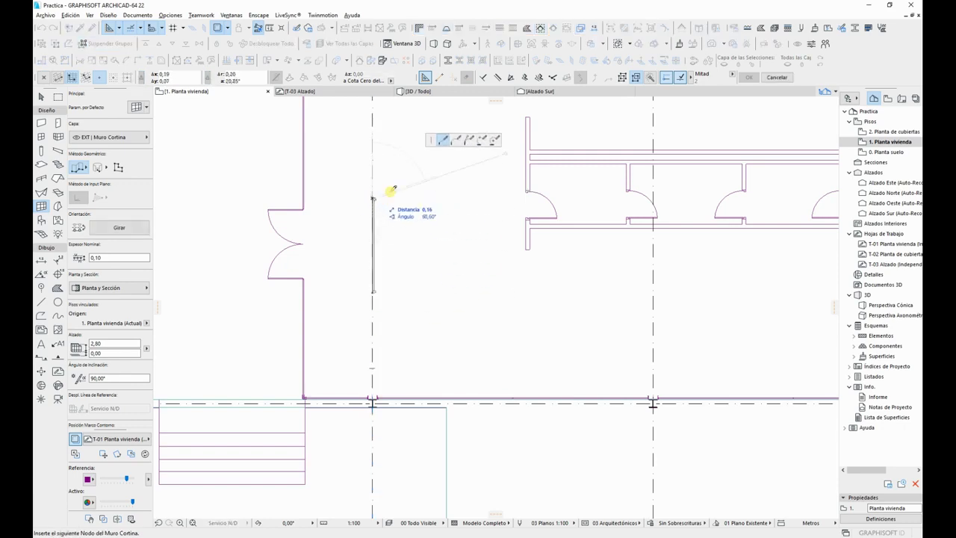
pyautogui.scroll(-2, 397, 224)
pyautogui.scroll(5, 367, 222)
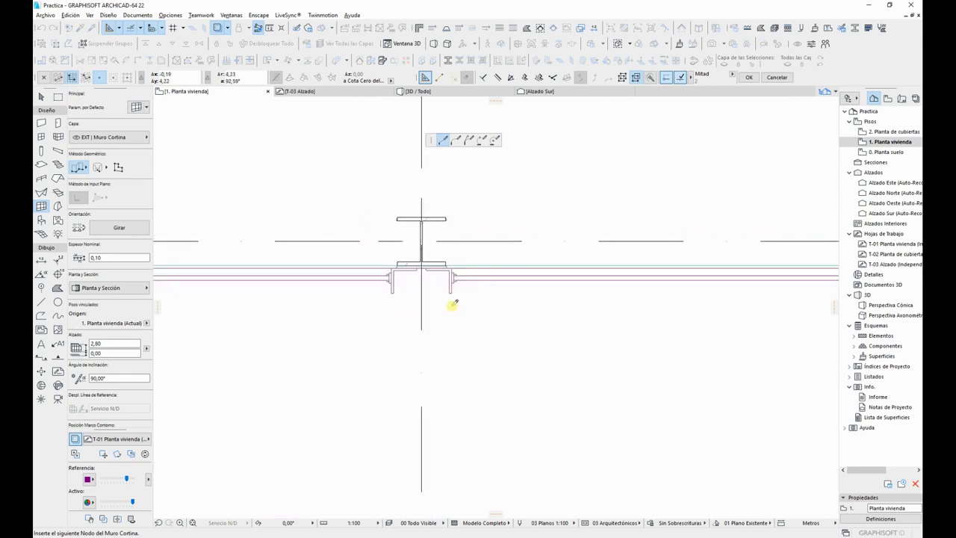
pyautogui.scroll(3, 427, 260)
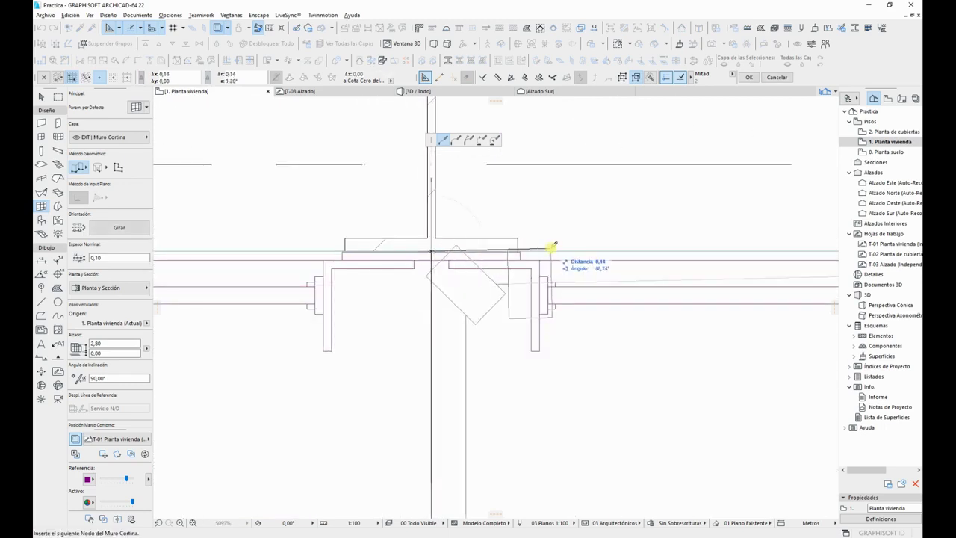
# Step: Extend the chained curtain wall about 16.50 m along the slab edge at axis A to the slab corner beyond axis 5
pyautogui.scroll(-6, 486, 256)
pyautogui.moveTo(464, 266); pyautogui.dragTo(179, 265, button='middle')
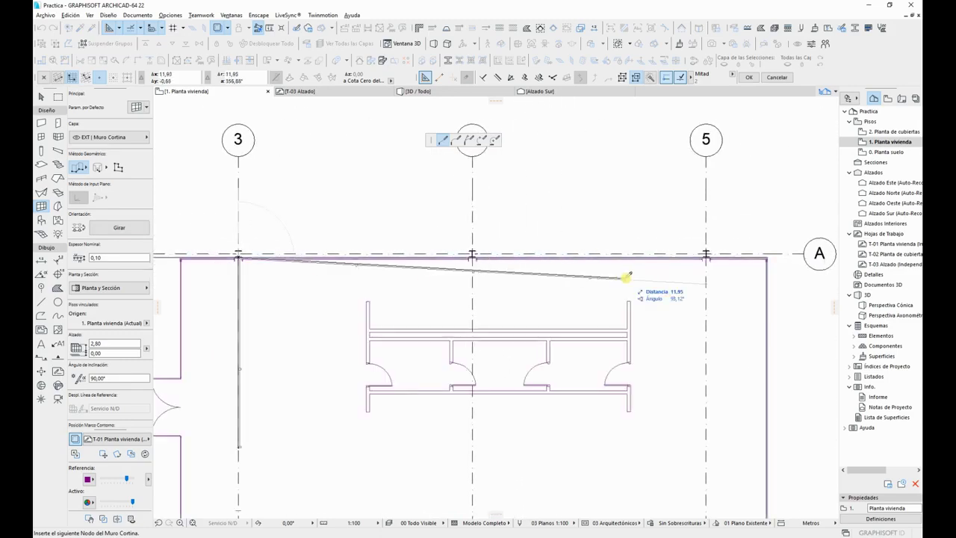
pyautogui.moveTo(643, 277); pyautogui.dragTo(432, 254, button='middle')
pyautogui.scroll(6, 563, 244)
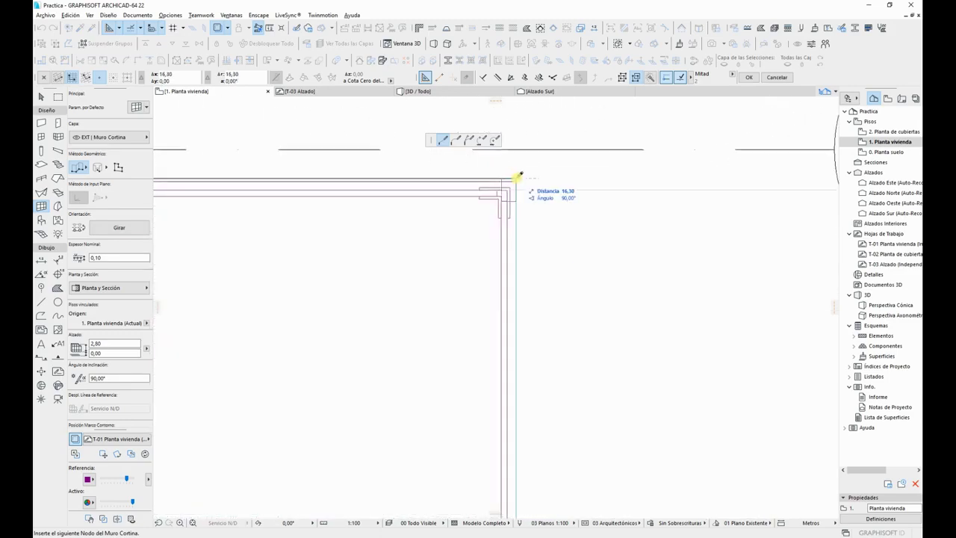
pyautogui.click(518, 177)
# Step: Run the curtain wall along the slab's short end beyond axis 5, from axis A to the slab corner at axis B
pyautogui.scroll(-5, 542, 314)
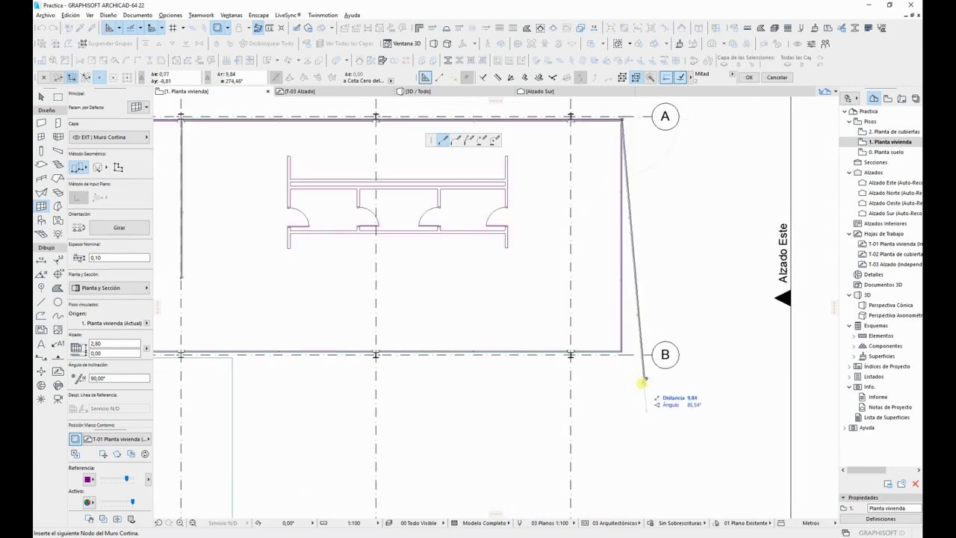
pyautogui.scroll(5, 644, 374)
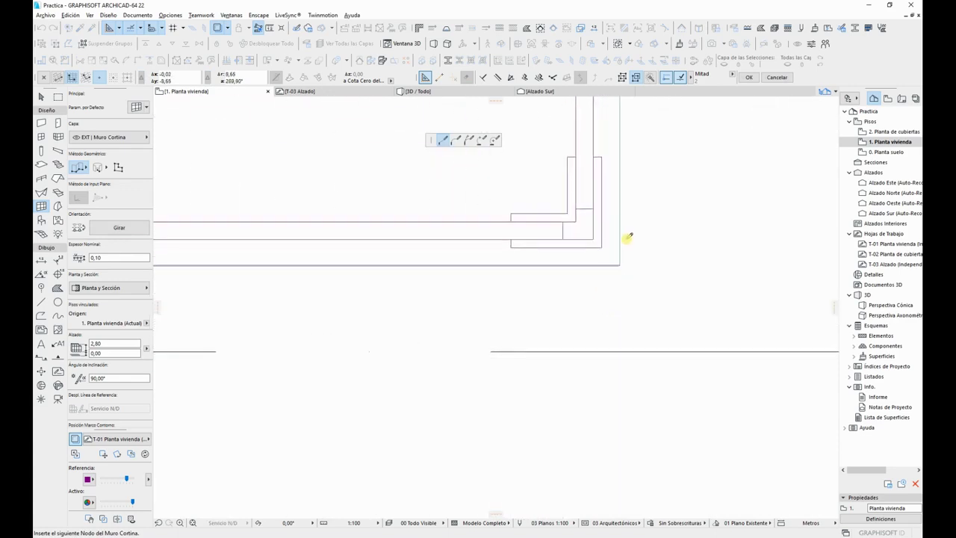
pyautogui.scroll(5, 622, 262)
pyautogui.click(619, 269)
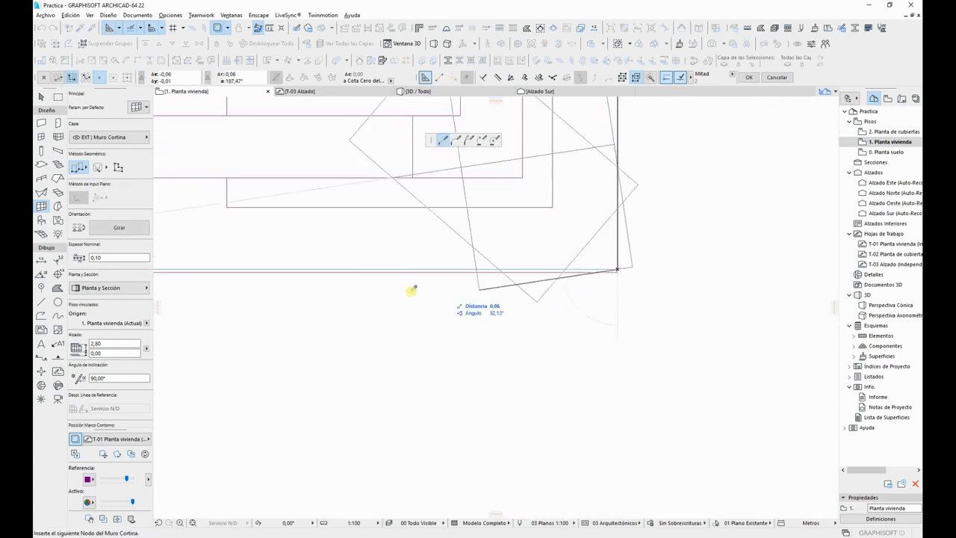
# Step: Continue the curtain wall along the slab edge at axis B back to the column on axis 3
pyautogui.scroll(-3, 348, 316)
pyautogui.scroll(3, 348, 305)
pyautogui.scroll(-2, 335, 284)
pyautogui.scroll(3, 392, 269)
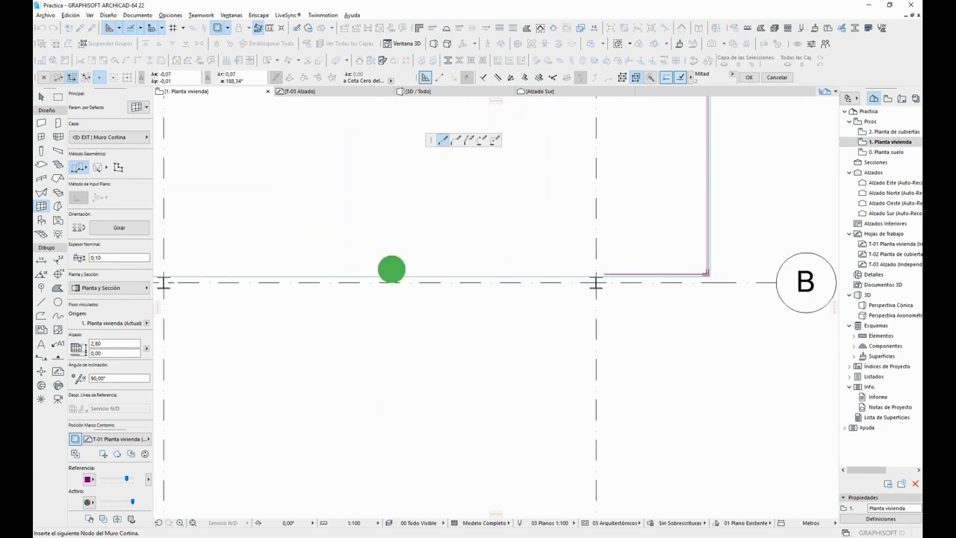
pyautogui.moveTo(391, 269); pyautogui.dragTo(647, 272, button='middle')
pyautogui.scroll(-2, 647, 272)
pyautogui.moveTo(289, 276); pyautogui.dragTo(511, 282, button='middle')
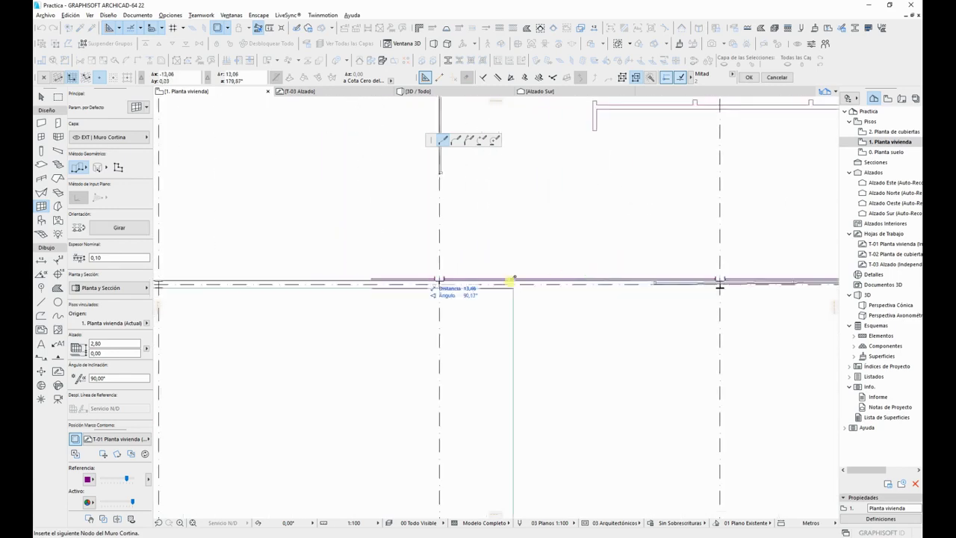
pyautogui.scroll(5, 511, 280)
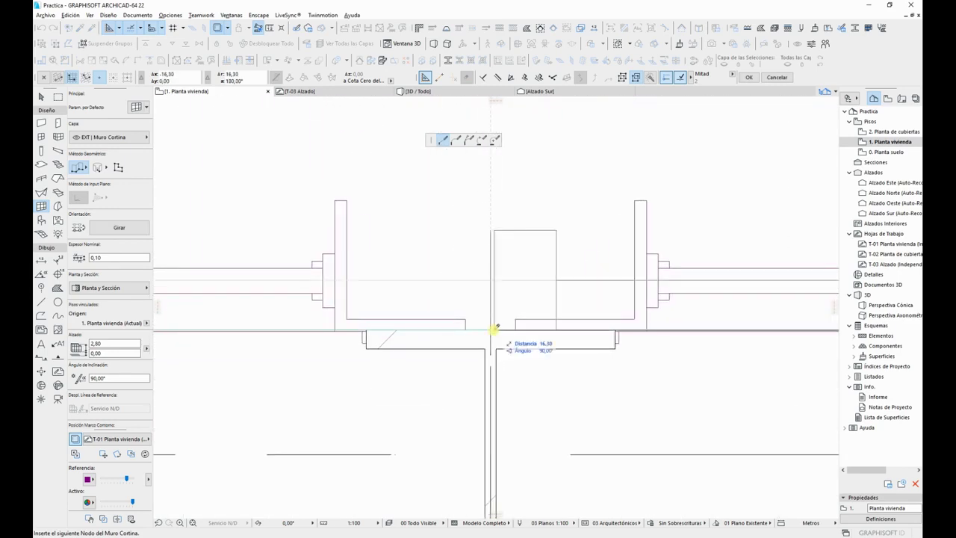
pyautogui.click(491, 329)
# Step: Close the curtain wall outline along axis 3 at its starting point and finish the chain
pyautogui.scroll(-8, 485, 210)
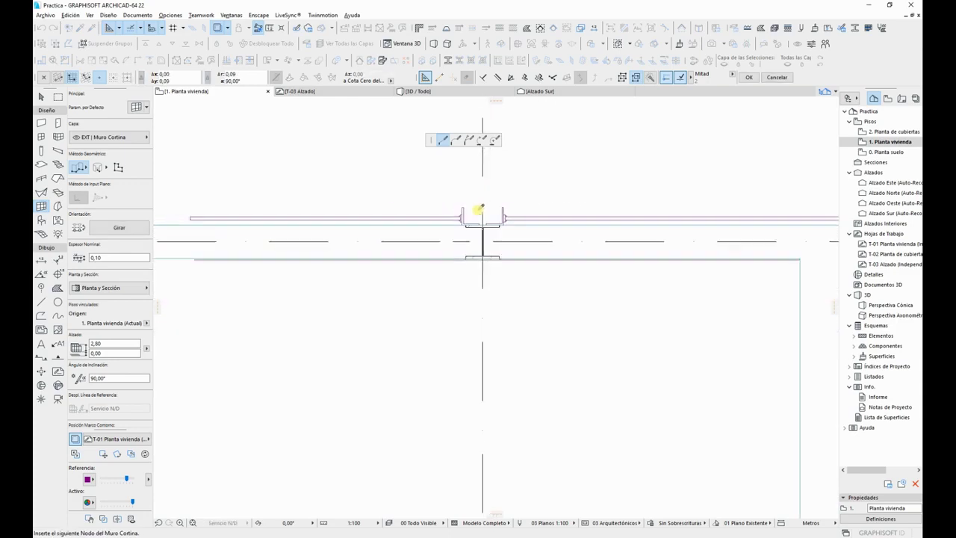
pyautogui.moveTo(476, 245); pyautogui.dragTo(475, 431, button='middle')
pyautogui.scroll(-2, 513, 267)
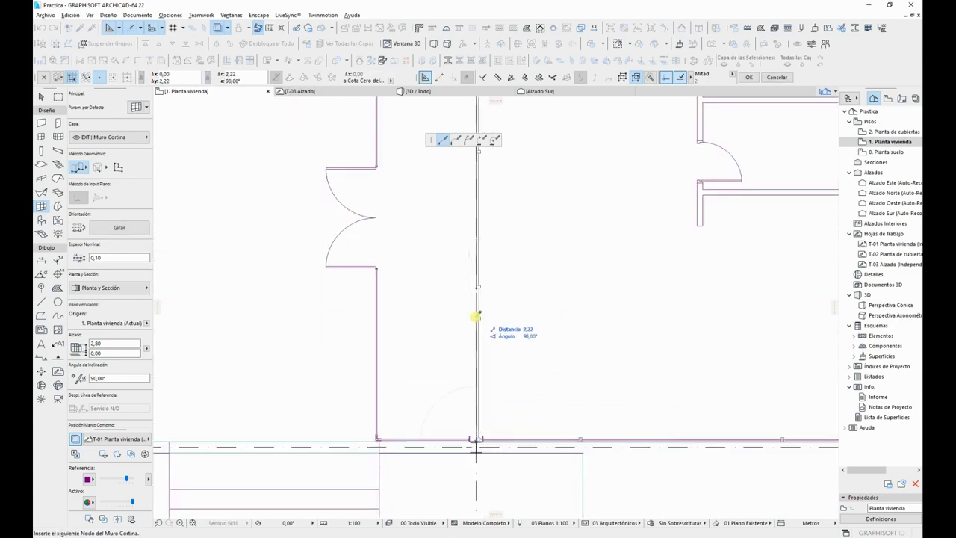
pyautogui.scroll(3, 476, 273)
pyautogui.doubleClick(477, 256)
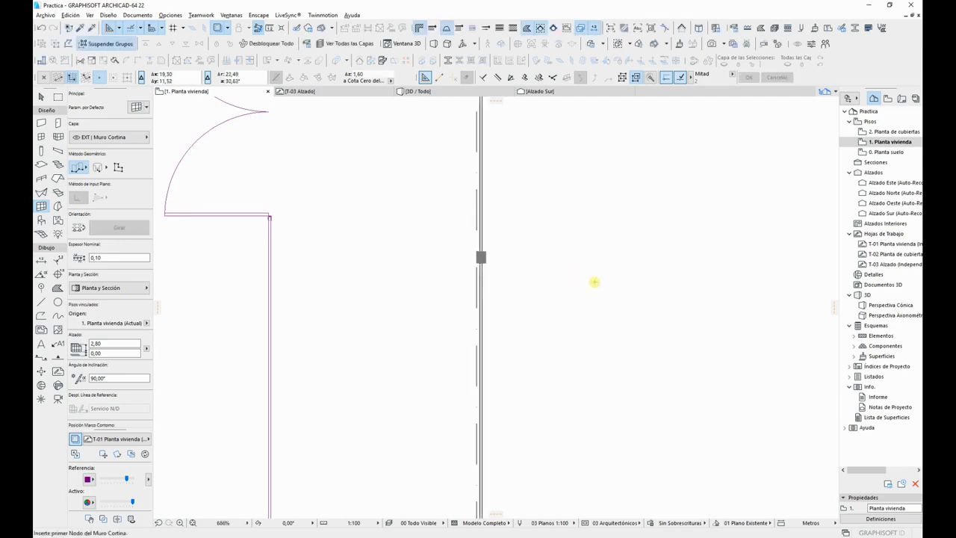
pyautogui.scroll(-3, 602, 282)
pyautogui.moveTo(506, 322); pyautogui.dragTo(337, 338, button='middle')
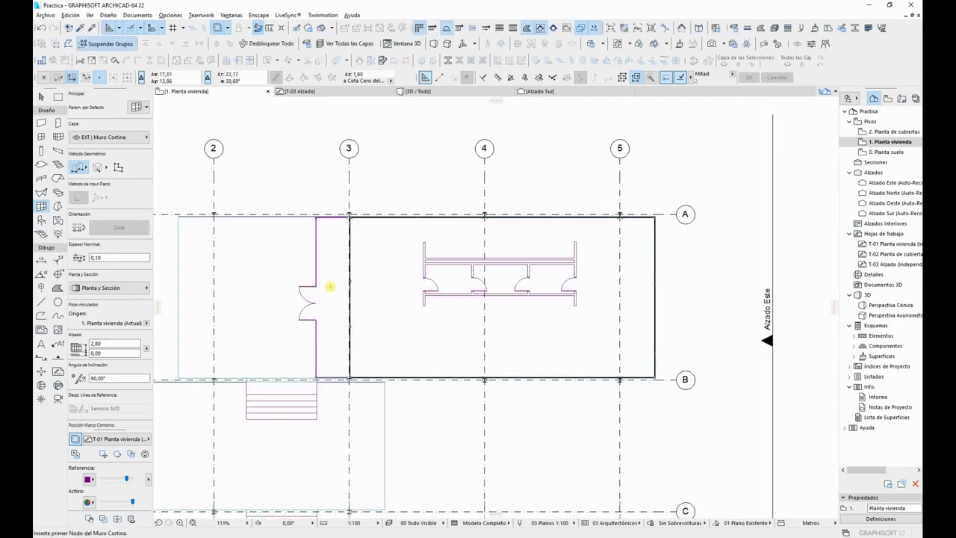
# Step: Measure the distance from axis 3 to the entrance facade drawn on the worksheet, and hide the trace reference
pyautogui.press('Escape')
pyautogui.press('alt')
pyautogui.press('alt')
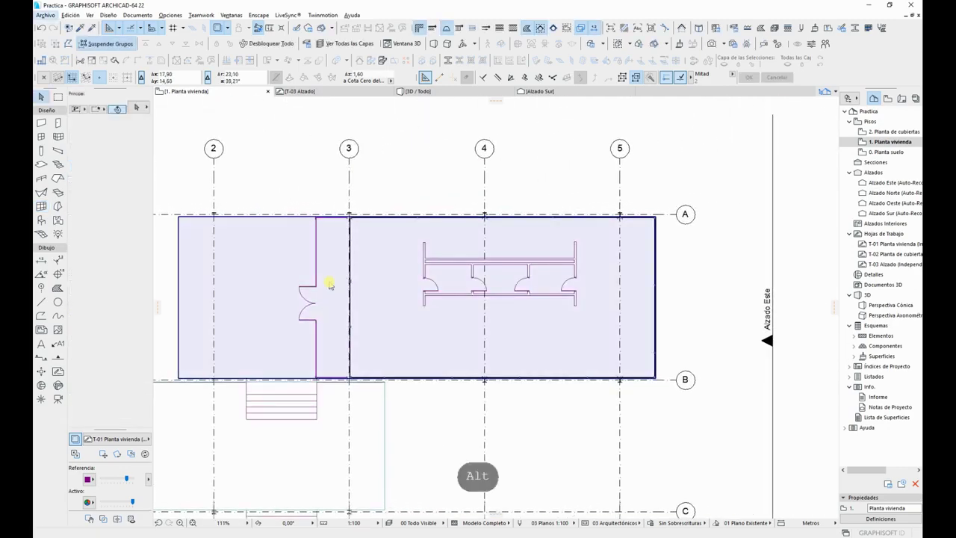
pyautogui.press('m')
pyautogui.scroll(5, 329, 293)
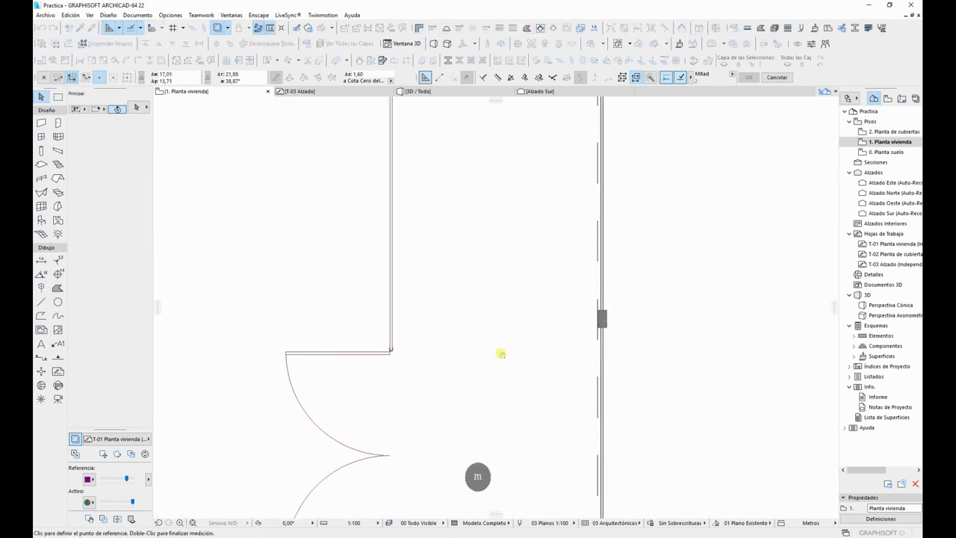
pyautogui.click(597, 257)
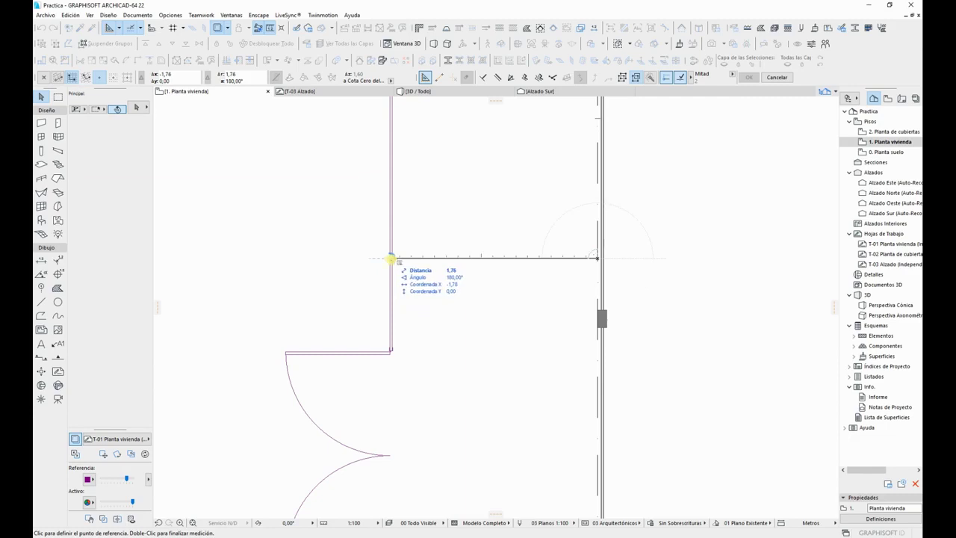
pyautogui.scroll(-5, 391, 258)
pyautogui.press('Escape')
pyautogui.press('Escape')
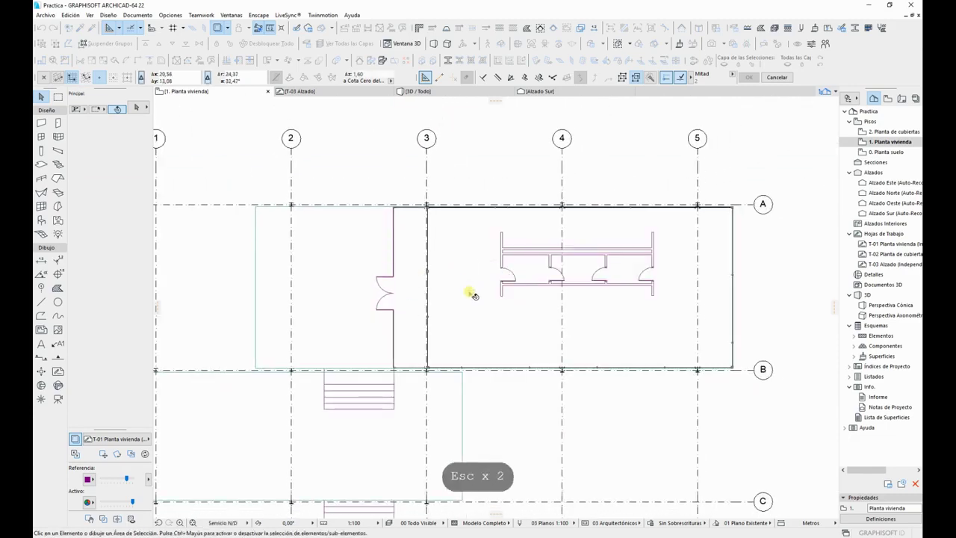
pyautogui.hotkey('alt', 'F2')
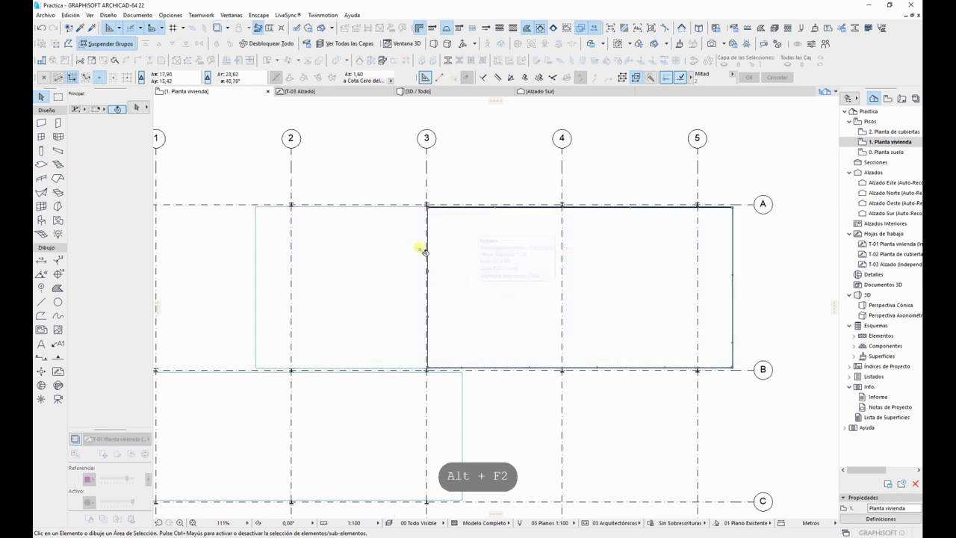
pyautogui.scroll(6, 424, 252)
pyautogui.click(449, 166)
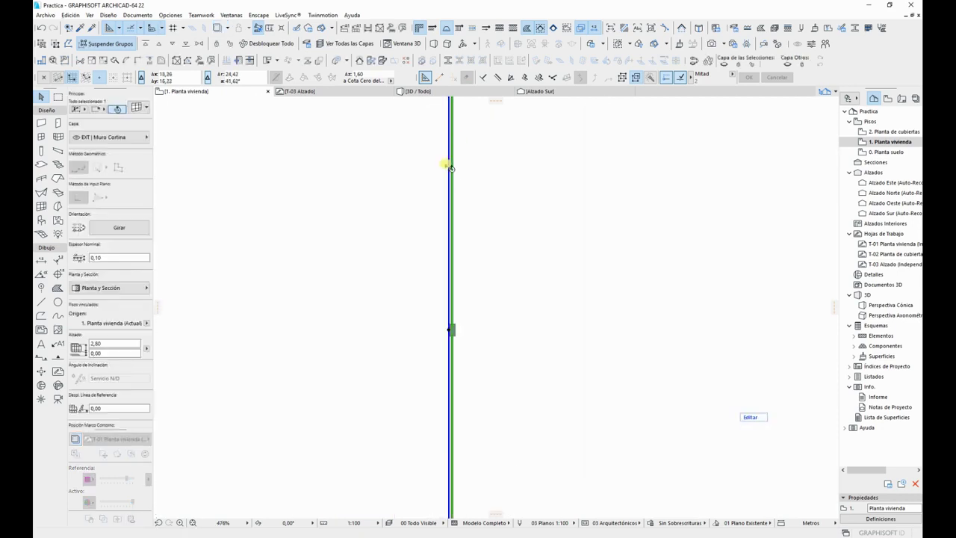
pyautogui.click(450, 166)
pyautogui.click(467, 150)
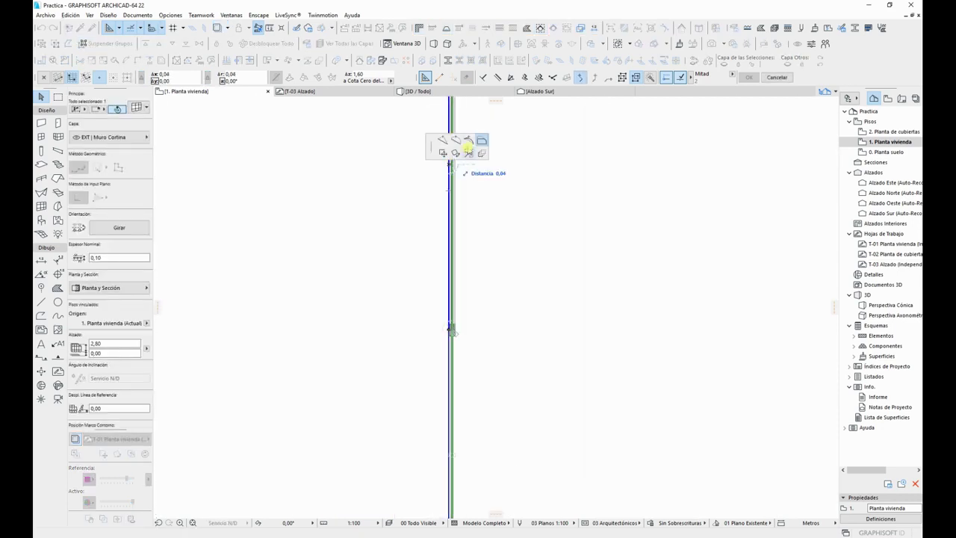
pyautogui.scroll(-4, 395, 284)
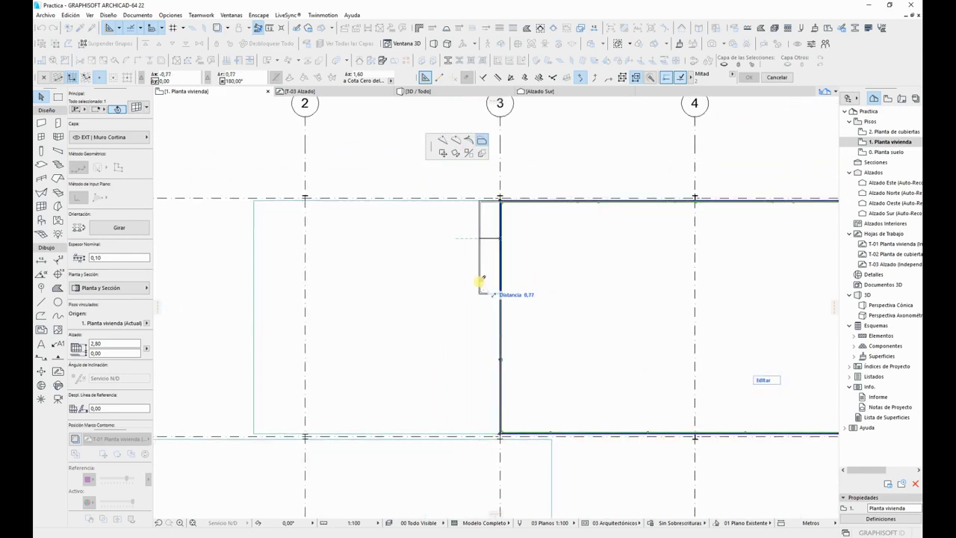
pyautogui.press('Escape')
pyautogui.scroll(-2, 399, 292)
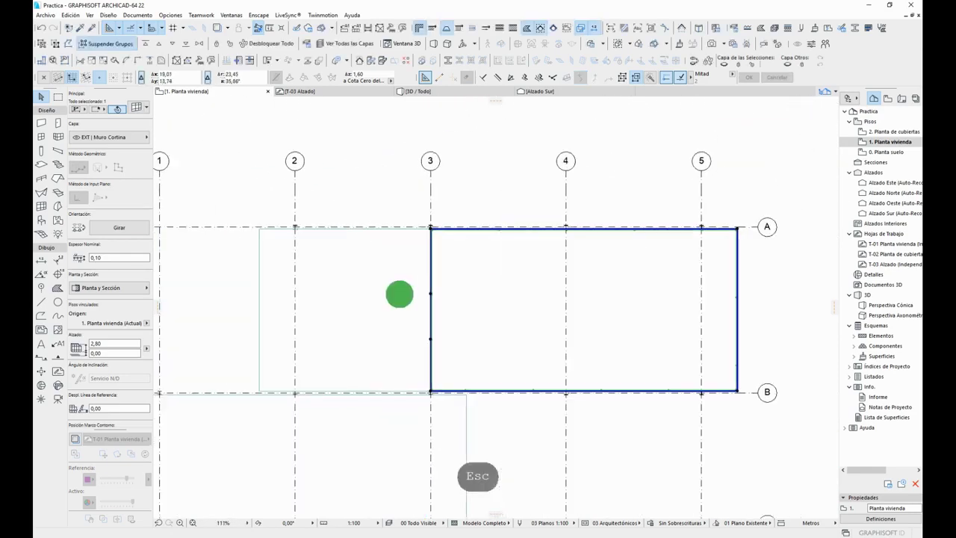
pyautogui.press('Escape')
# Step: Move the whole curtain wall 1.80 m from axis 3 horizontally towards axis 2
pyautogui.click(390, 248)
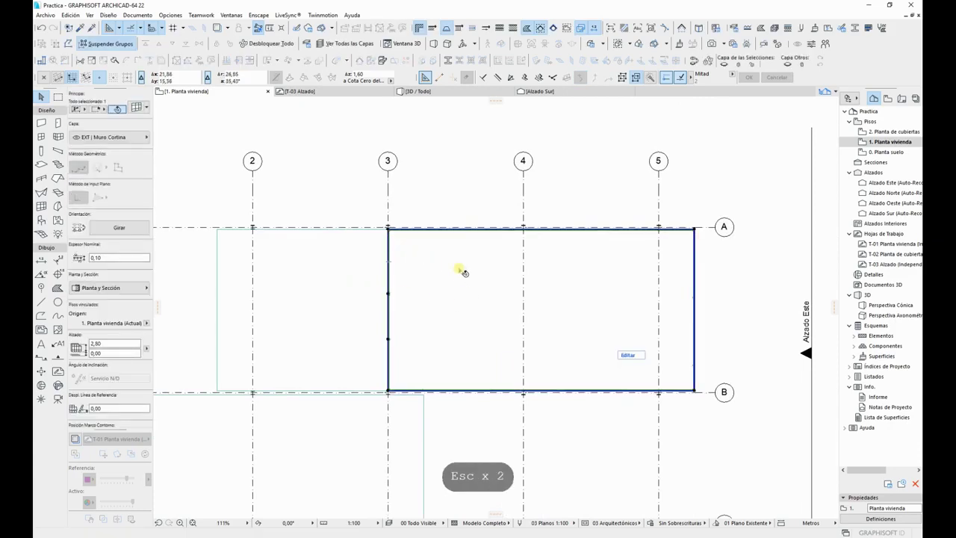
pyautogui.hotkey('ctrl', 'd')
pyautogui.click(475, 276)
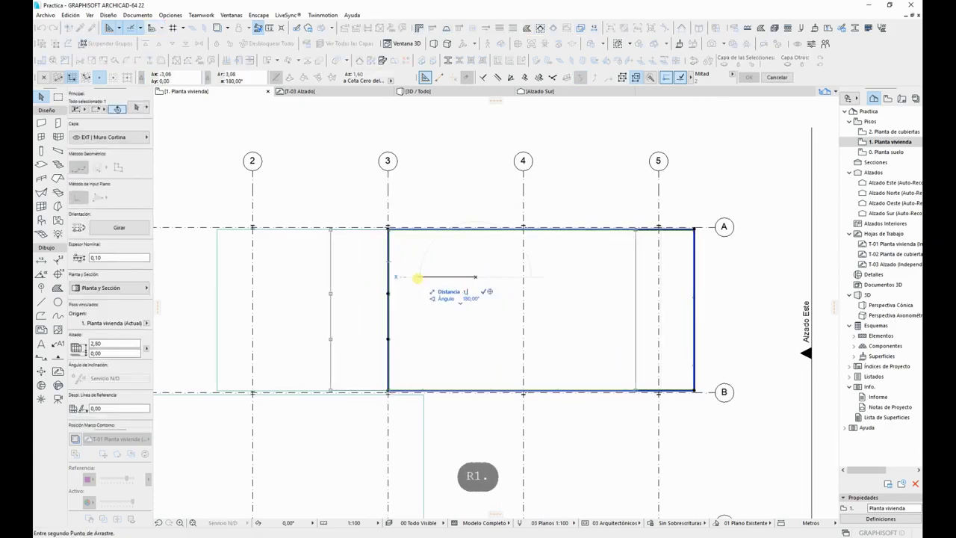
pyautogui.press('Return')
# Step: Offset the curtain wall's side near axis 5 outwards by 1.80 m to the slab edge
pyautogui.scroll(3, 675, 286)
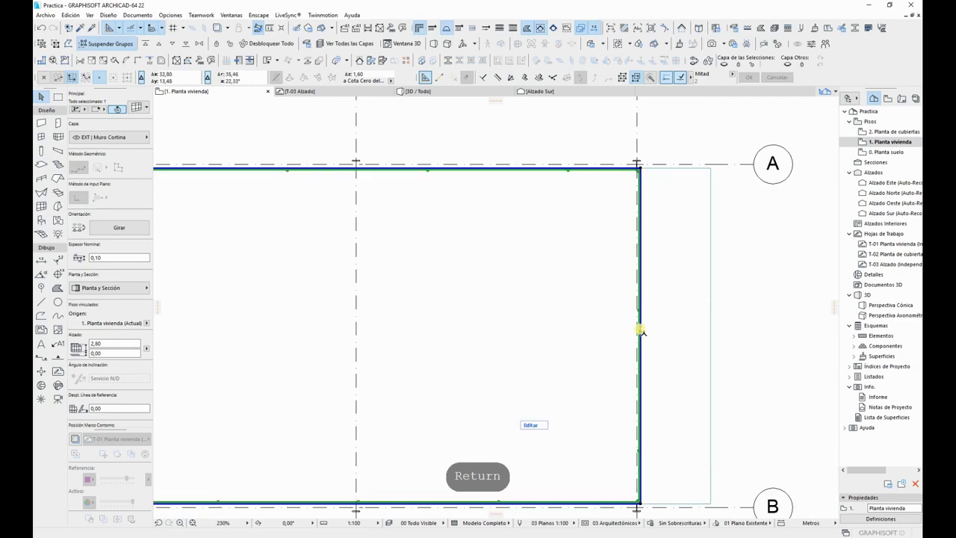
pyautogui.click(642, 331)
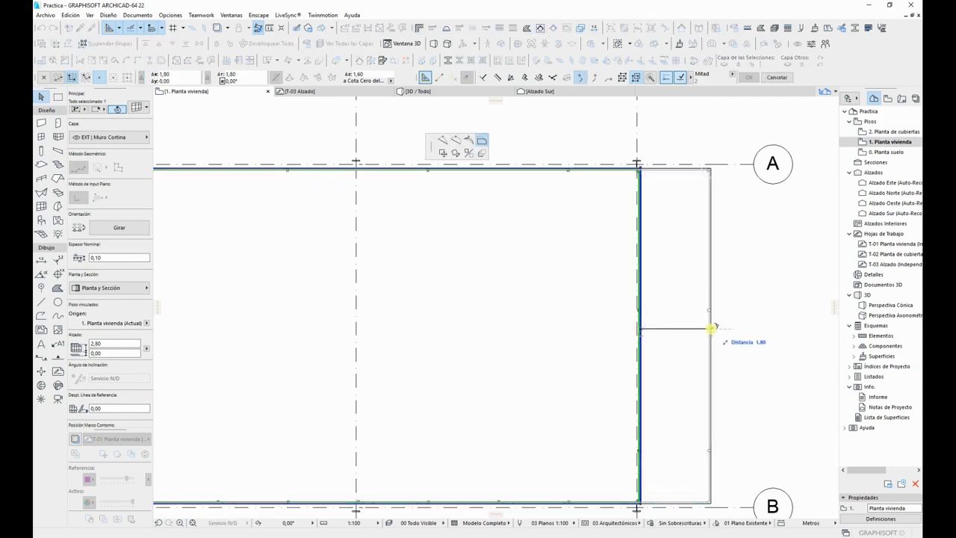
pyautogui.scroll(-5, 546, 359)
pyautogui.press('Escape')
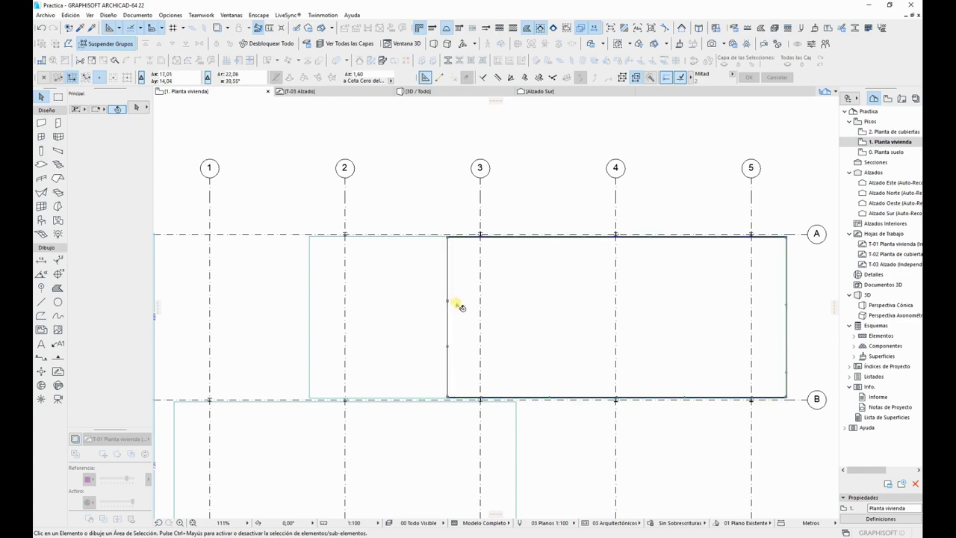
# Step: Examine the curtain wall enclosure in plan and from all sides in 3D, and return to the floor plan
pyautogui.scroll(3, 454, 296)
pyautogui.scroll(1, 452, 290)
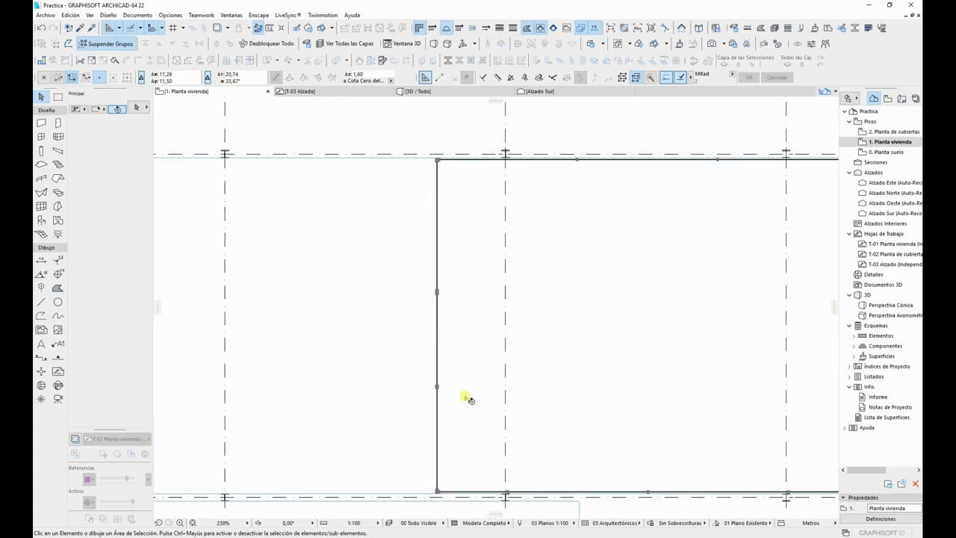
pyautogui.scroll(-3, 466, 398)
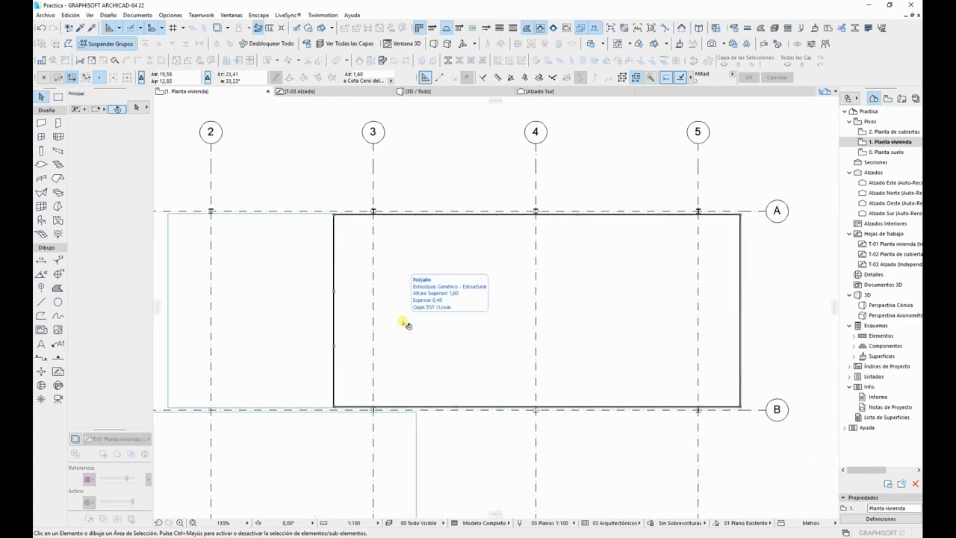
pyautogui.click(533, 246)
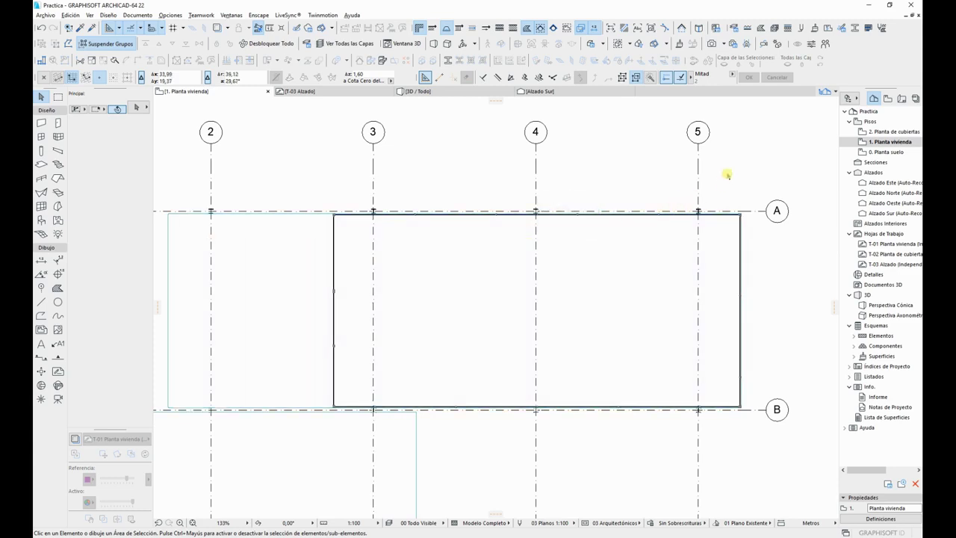
pyautogui.press('F3')
pyautogui.keyDown('shift'); pyautogui.moveTo(378, 279); pyautogui.dragTo(538, 267, button='middle'); pyautogui.keyUp('shift')
pyautogui.keyDown('shift'); pyautogui.moveTo(295, 274); pyautogui.dragTo(580, 263, button='middle'); pyautogui.keyUp('shift')
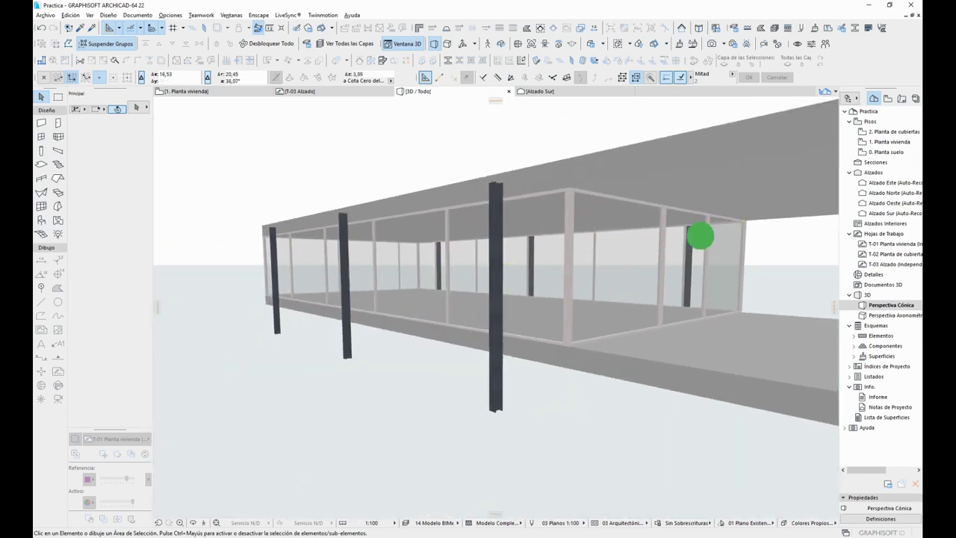
pyautogui.keyDown('shift'); pyautogui.moveTo(701, 235); pyautogui.dragTo(482, 255, button='middle'); pyautogui.keyUp('shift')
pyautogui.keyDown('shift'); pyautogui.moveTo(667, 218); pyautogui.dragTo(526, 257, button='middle'); pyautogui.keyUp('shift')
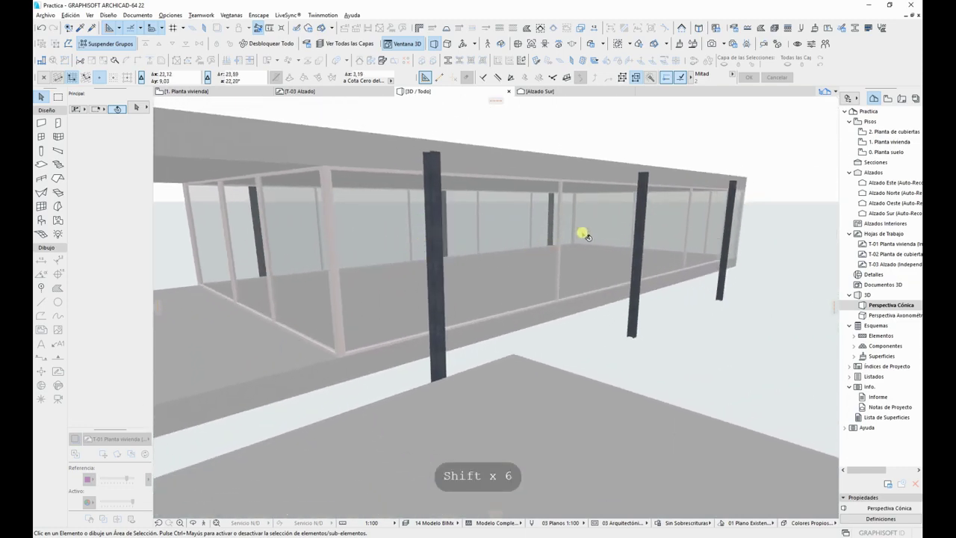
pyautogui.keyDown('shift'); pyautogui.moveTo(585, 234); pyautogui.dragTo(354, 208, button='middle'); pyautogui.keyUp('shift')
pyautogui.keyDown('shift'); pyautogui.moveTo(695, 251); pyautogui.dragTo(428, 238, button='middle'); pyautogui.keyUp('shift')
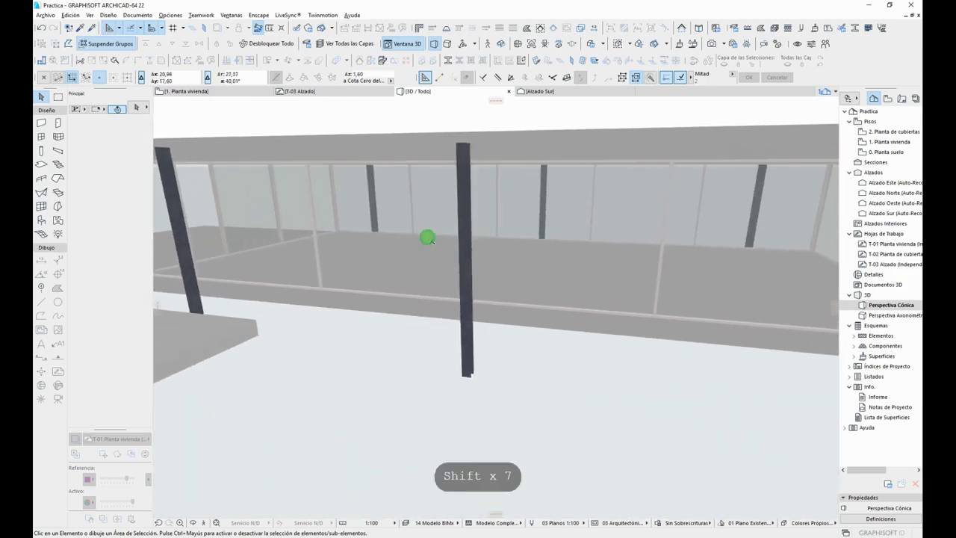
pyautogui.keyDown('shift'); pyautogui.moveTo(626, 264); pyautogui.dragTo(478, 218, button='middle'); pyautogui.keyUp('shift')
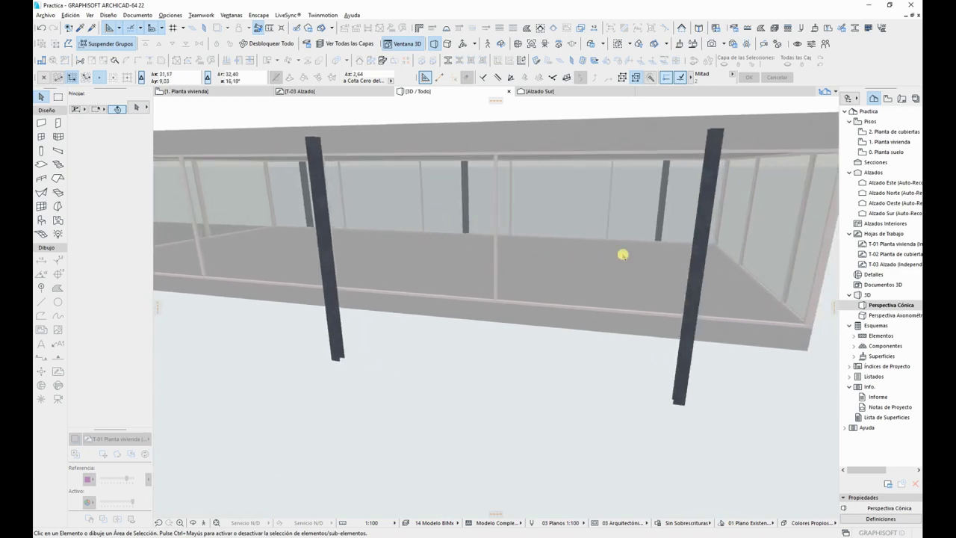
pyautogui.keyDown('shift'); pyautogui.moveTo(623, 255); pyautogui.dragTo(429, 236, button='middle'); pyautogui.keyUp('shift')
pyautogui.keyDown('shift'); pyautogui.moveTo(557, 217); pyautogui.dragTo(379, 238, button='middle'); pyautogui.keyUp('shift')
pyautogui.scroll(-2, 681, 206)
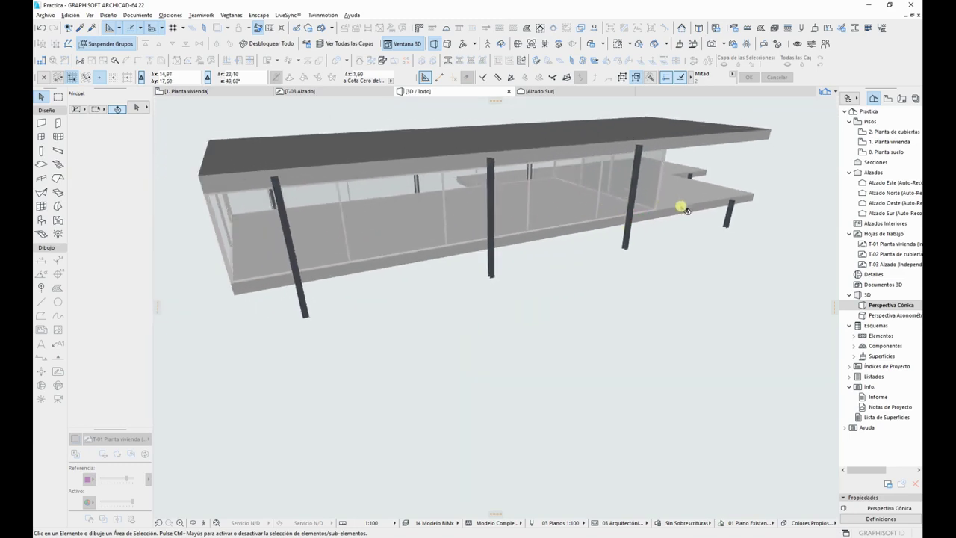
pyautogui.press('F2')
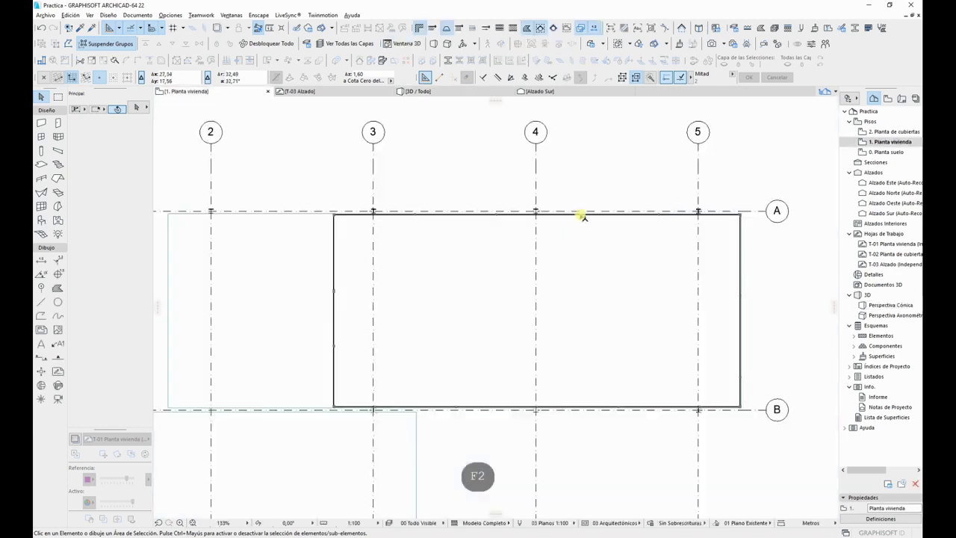
# Step: Open the curtain wall for editing in plan and hide its panels to examine the frames, including the corner frame near axis 3
pyautogui.scroll(5, 581, 216)
pyautogui.click(590, 211)
pyautogui.scroll(-5, 525, 303)
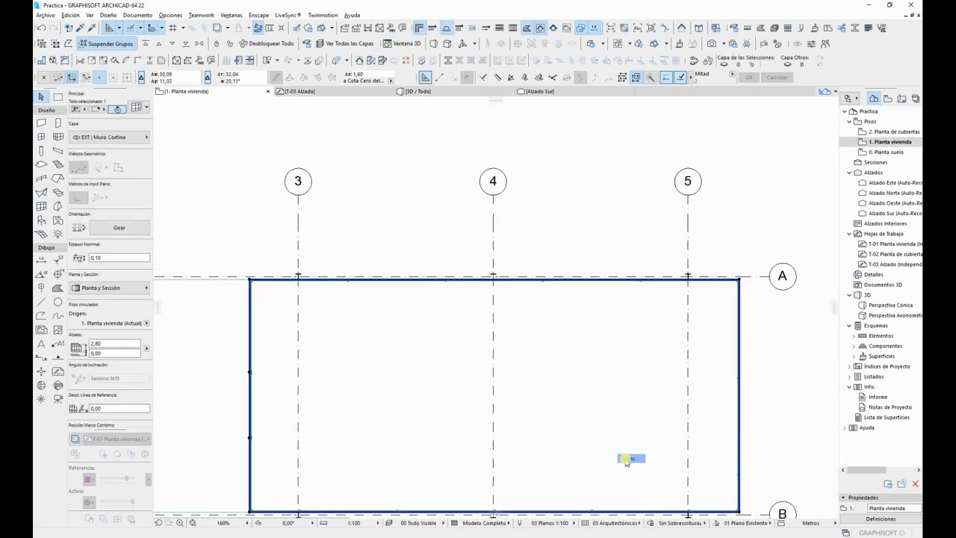
pyautogui.click(627, 460)
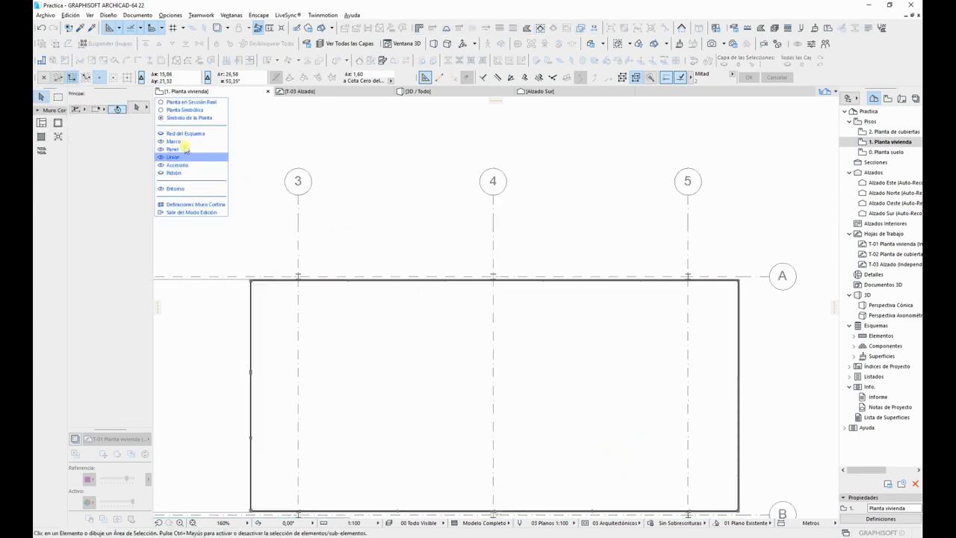
pyautogui.moveTo(423, 364); pyautogui.dragTo(468, 286, button='middle')
pyautogui.scroll(5, 328, 187)
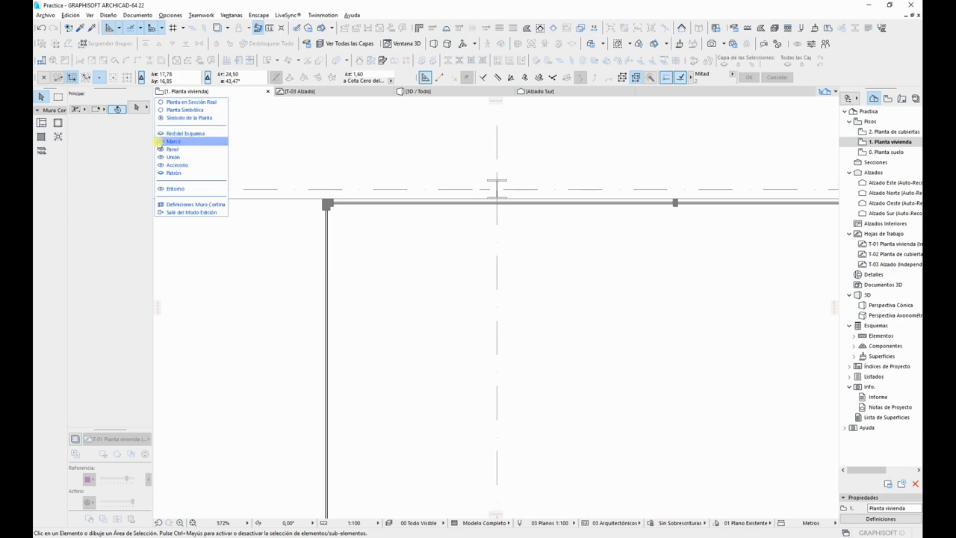
pyautogui.click(159, 141)
pyautogui.scroll(-4, 420, 220)
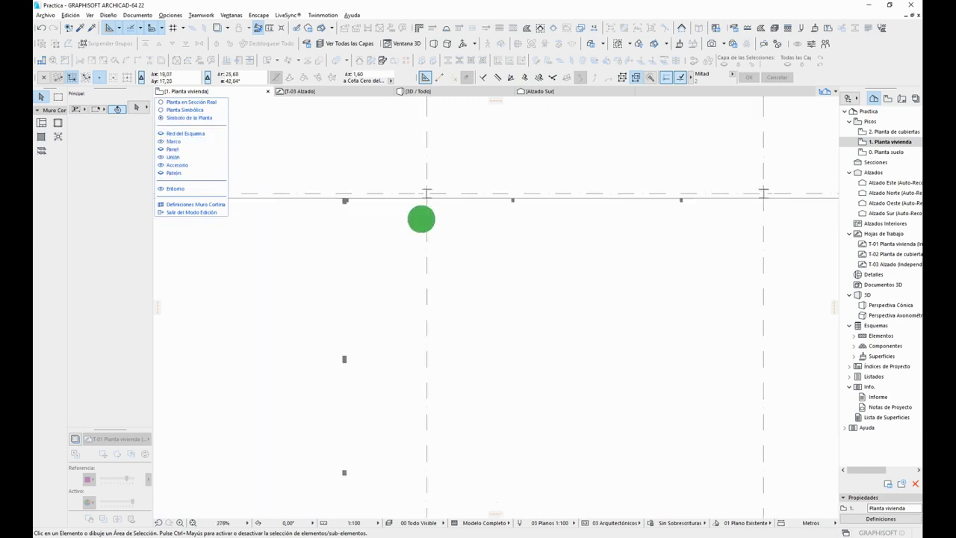
pyautogui.click(322, 205)
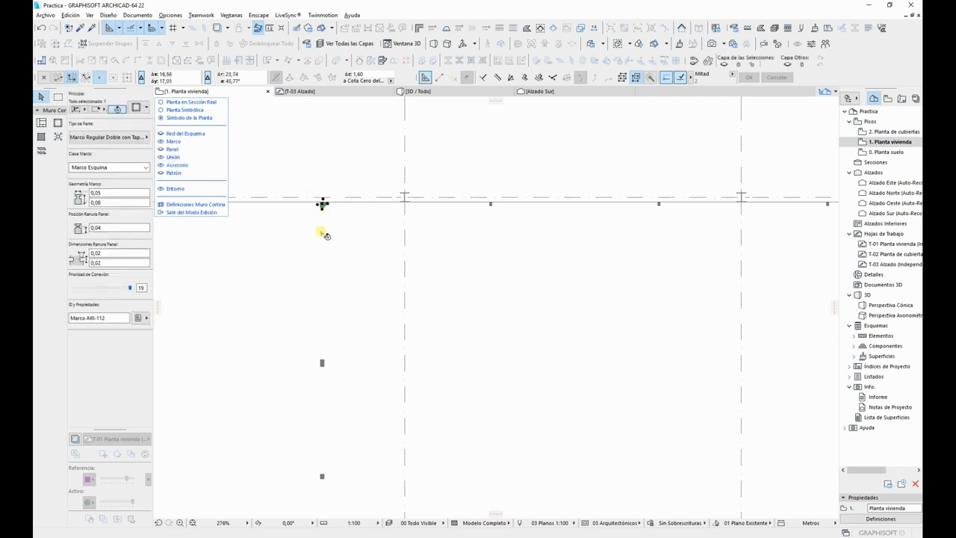
pyautogui.click(267, 284)
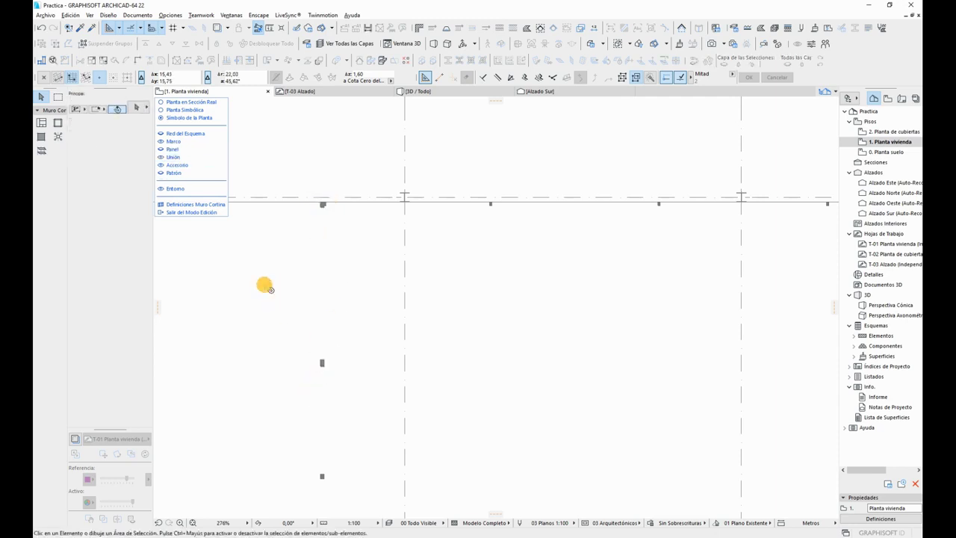
# Step: Show the curtain wall's panels without frames, turn the frames and scheme grid on, and leave edit mode
pyautogui.click(159, 150)
pyautogui.click(162, 142)
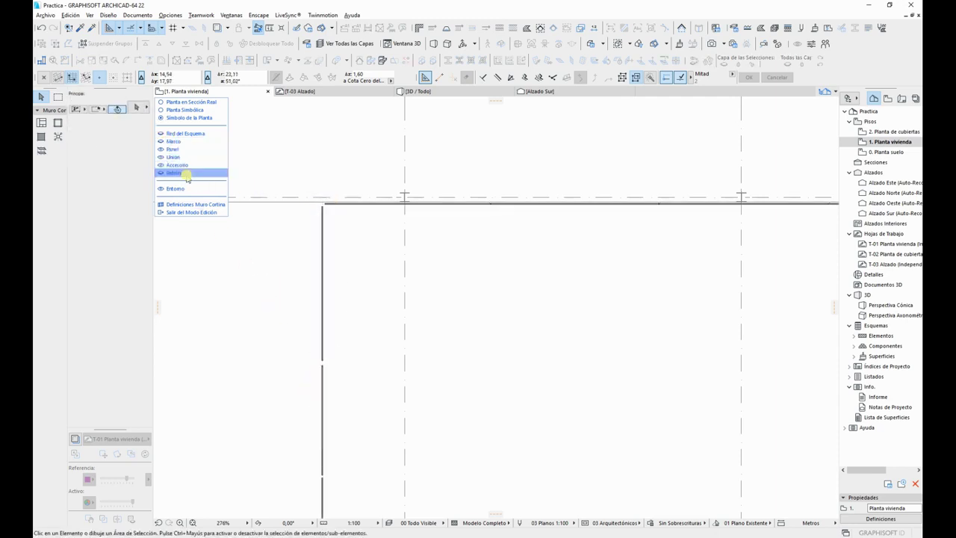
pyautogui.scroll(-3, 702, 222)
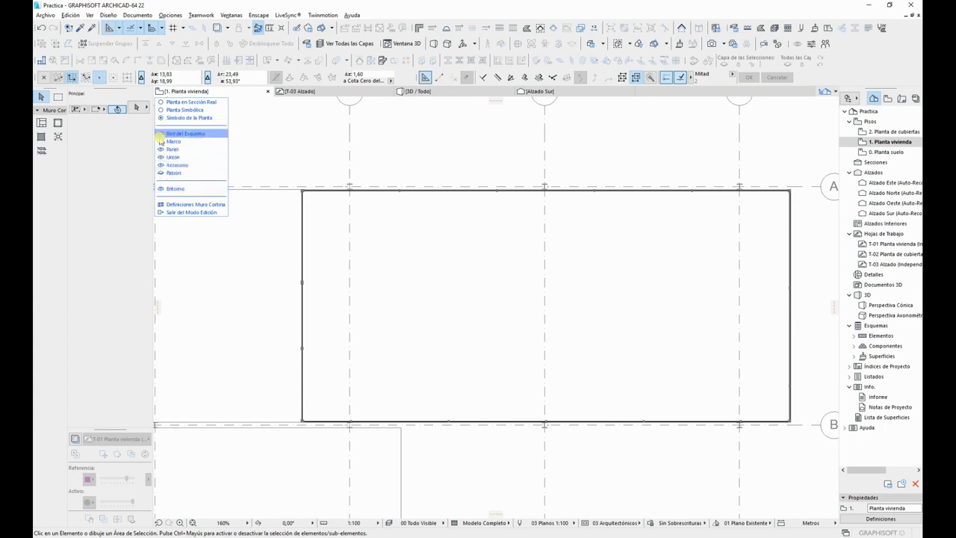
pyautogui.scroll(8, 298, 196)
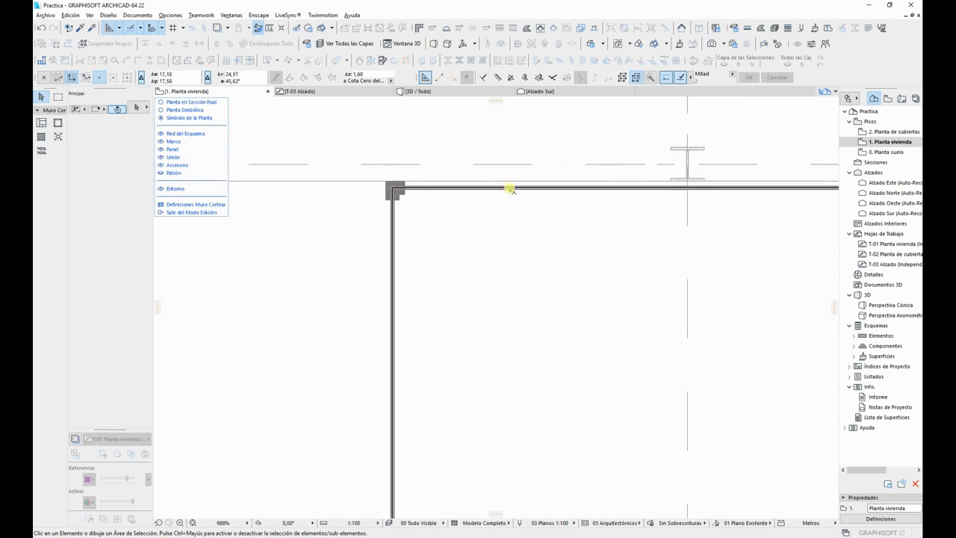
pyautogui.scroll(-4, 555, 222)
pyautogui.press('Escape')
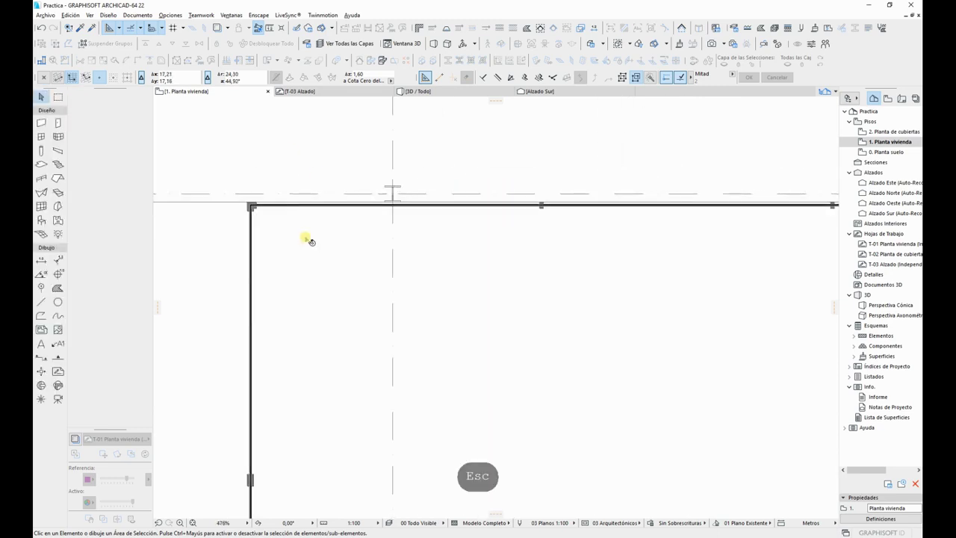
# Step: Edit the curtain wall in 3D, hide its frames and panels, examine the scheme grid around the facades, and return to plan
pyautogui.press('F3')
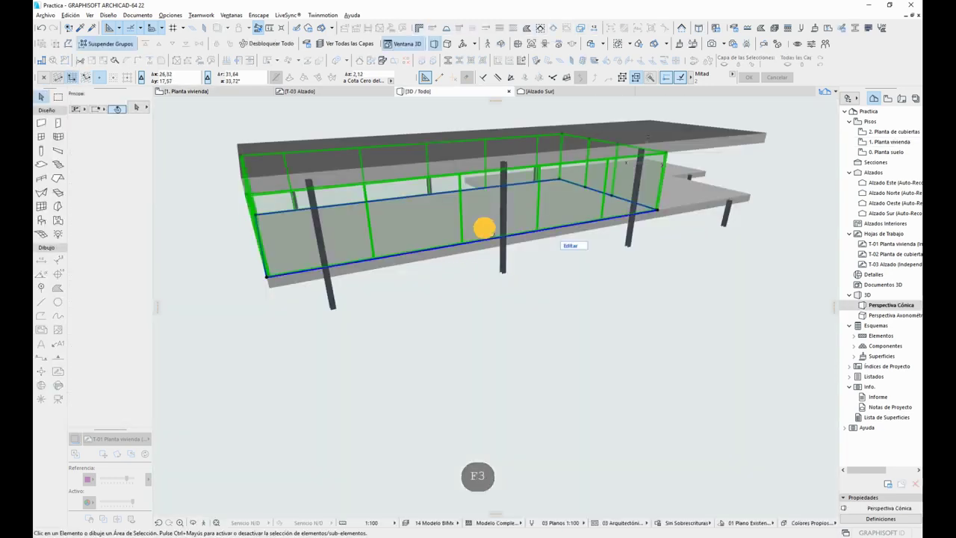
pyautogui.click(570, 245)
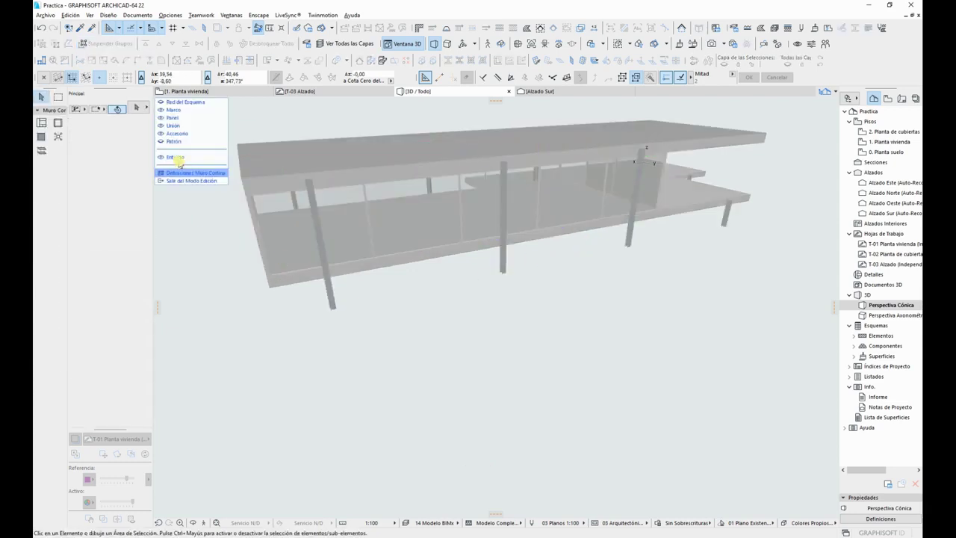
pyautogui.click(161, 110)
pyautogui.click(160, 118)
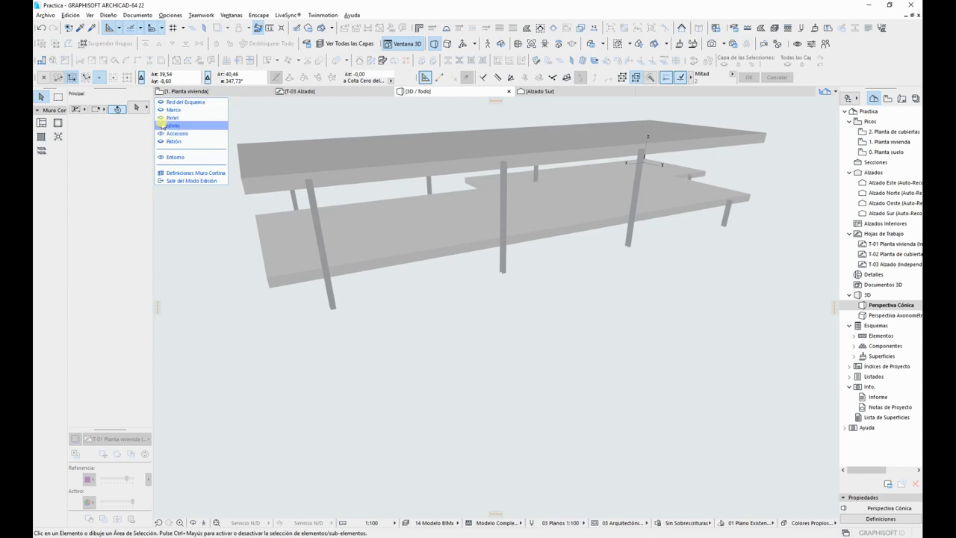
pyautogui.click(383, 233)
pyautogui.keyDown('shift'); pyautogui.moveTo(379, 229); pyautogui.dragTo(503, 216, button='middle'); pyautogui.keyUp('shift')
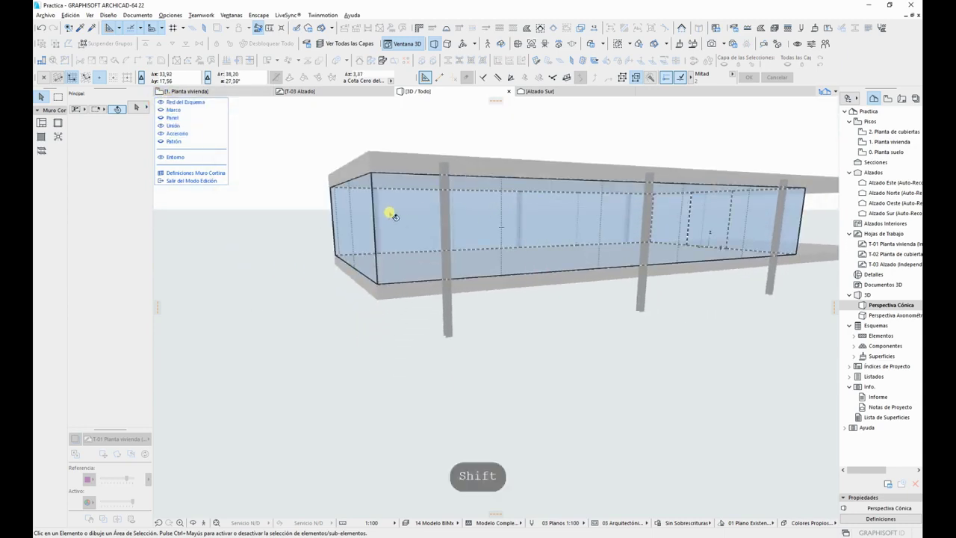
pyautogui.keyDown('shift'); pyautogui.moveTo(706, 246); pyautogui.dragTo(538, 275, button='middle'); pyautogui.keyUp('shift')
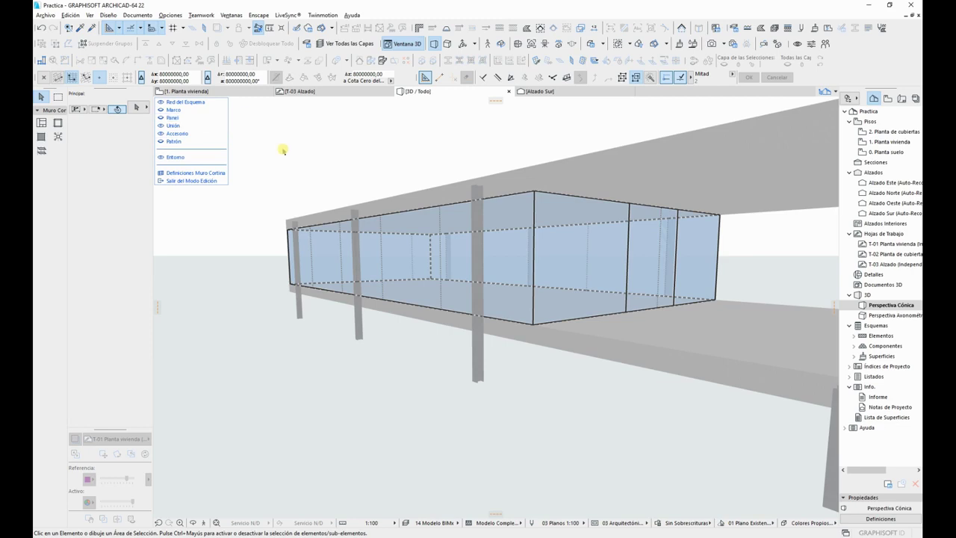
pyautogui.press('Escape')
pyautogui.press('F2')
pyautogui.press('Escape')
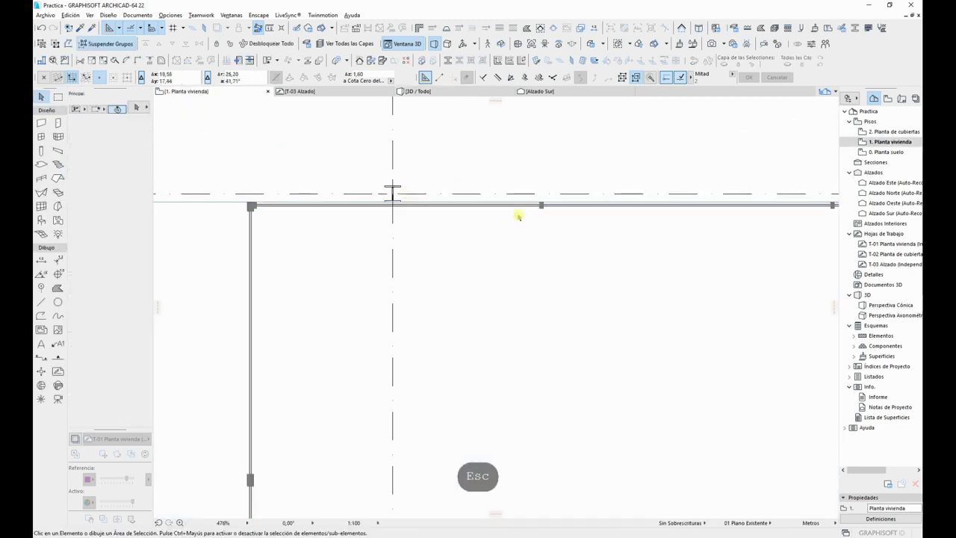
# Step: Select the curtain wall in plan and examine where its frames fall relative to the columns along axis A
pyautogui.click(541, 210)
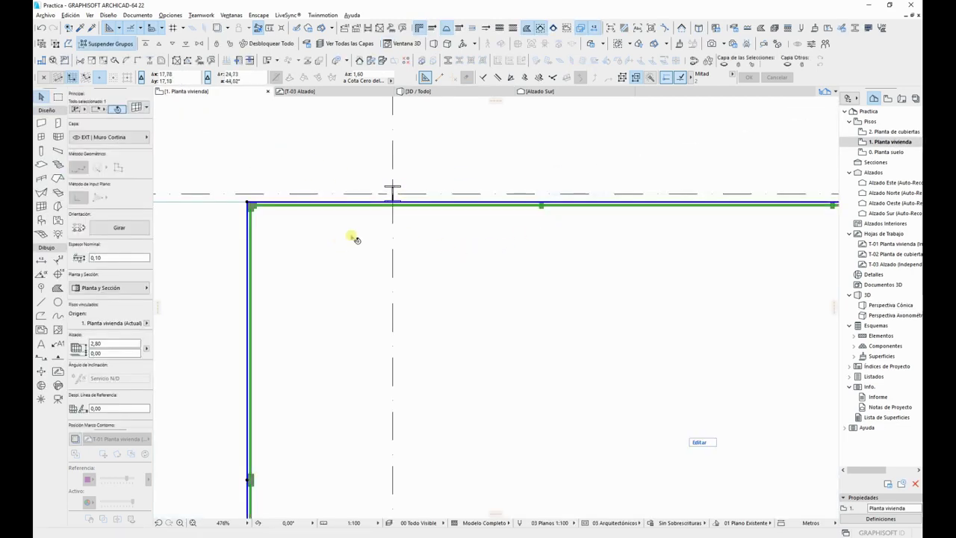
pyautogui.scroll(-3, 513, 228)
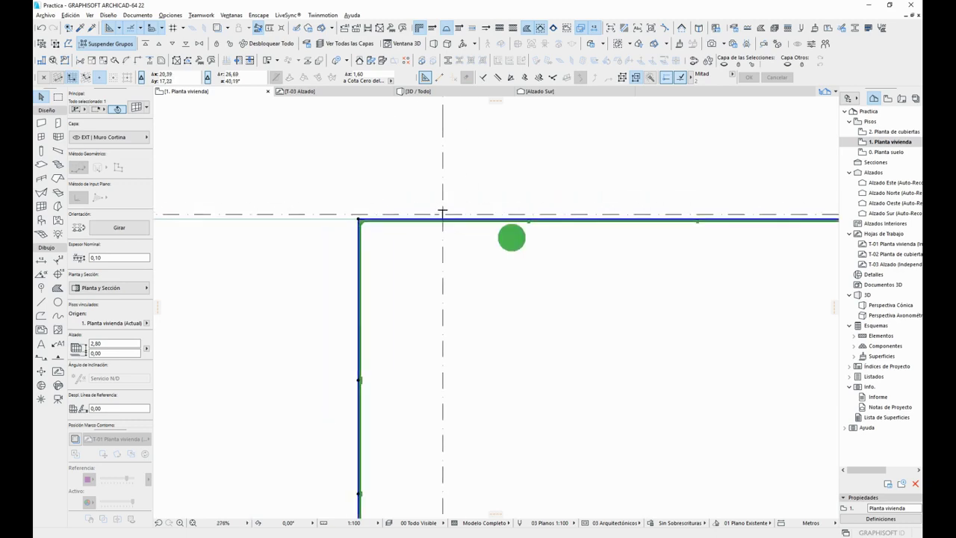
pyautogui.moveTo(575, 227); pyautogui.dragTo(416, 203, button='middle')
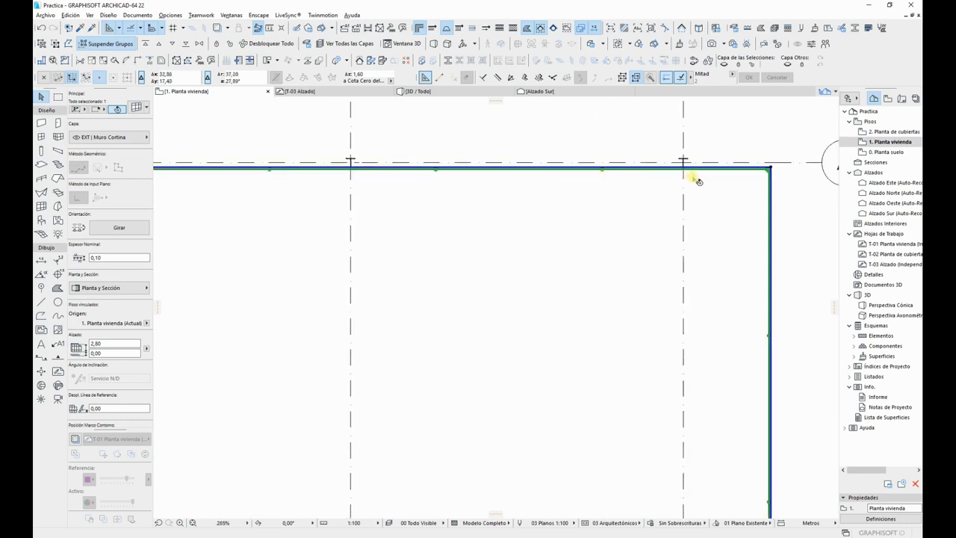
pyautogui.scroll(-7, 694, 180)
pyautogui.moveTo(650, 201); pyautogui.dragTo(673, 198, button='middle')
pyautogui.scroll(4, 675, 191)
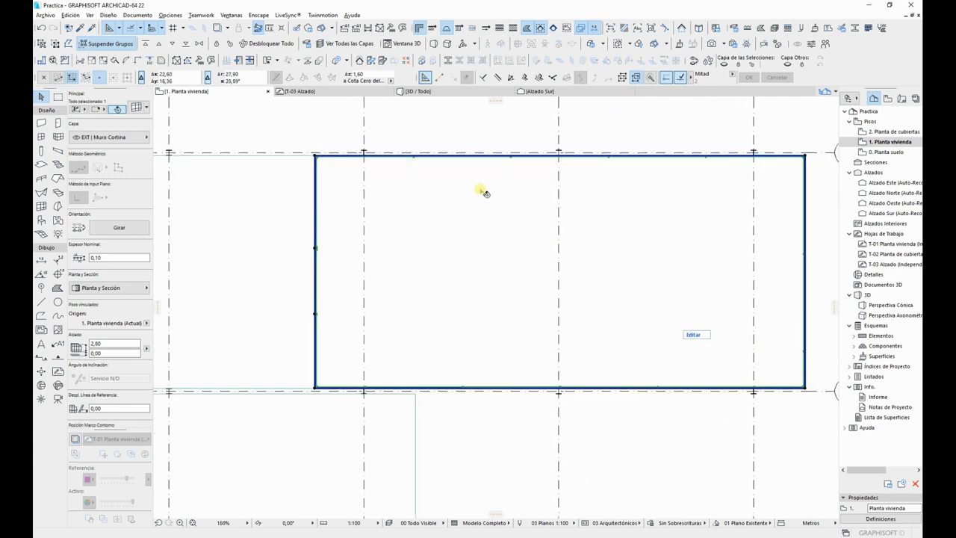
pyautogui.scroll(6, 359, 142)
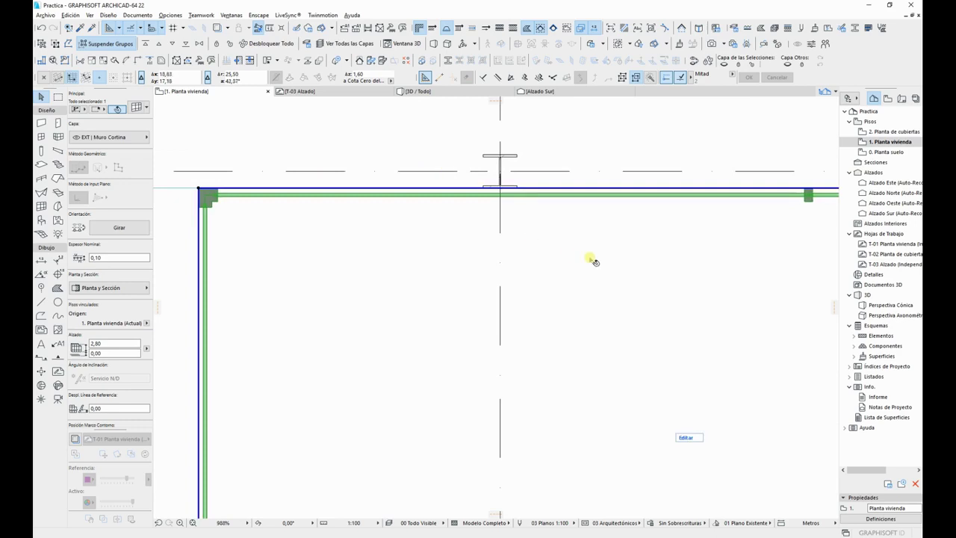
# Step: Deselect the curtain wall, show the trace reference, and compare the frame drawn at the axis 3 column with the model
pyautogui.press('Escape')
pyautogui.press('Escape')
pyautogui.hotkey('alt', 'F2')
pyautogui.scroll(3, 486, 189)
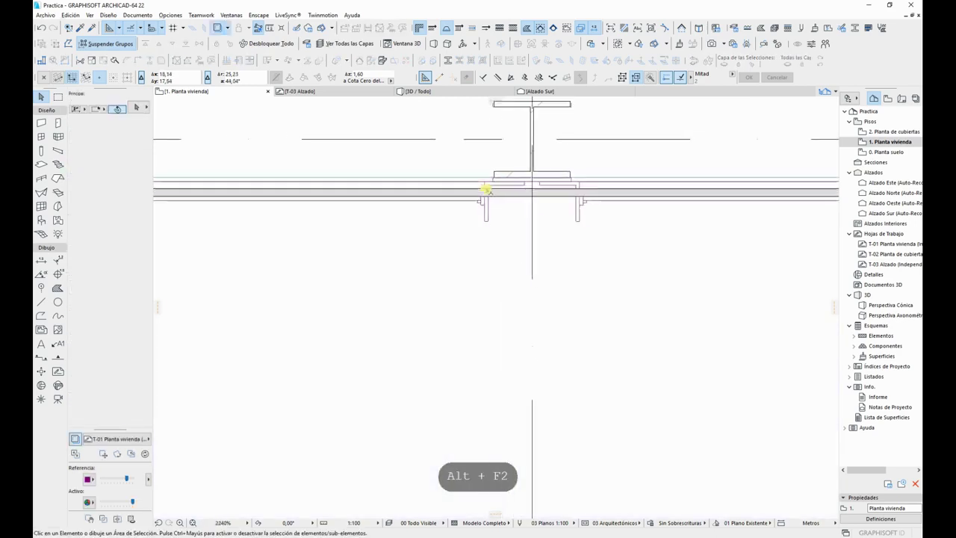
pyautogui.scroll(1, 486, 190)
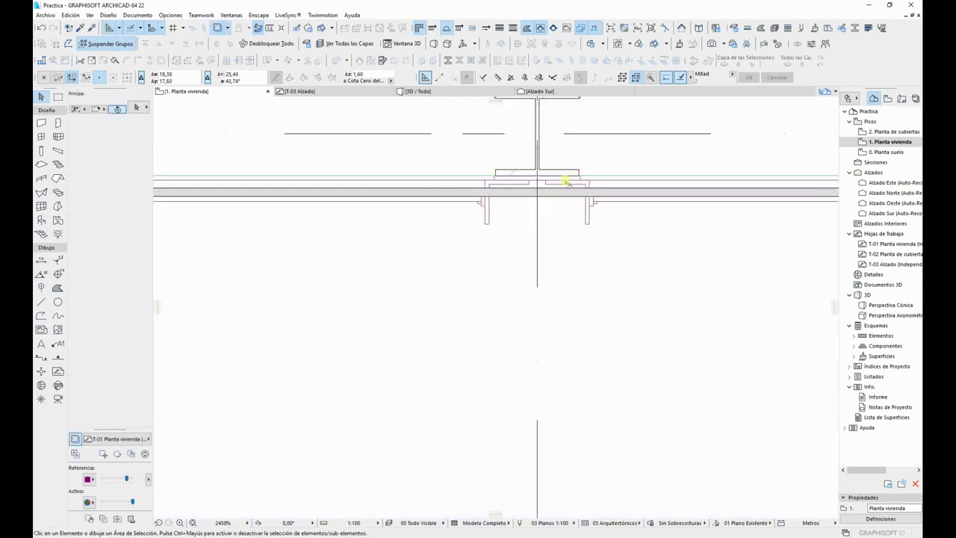
pyautogui.scroll(-4, 528, 211)
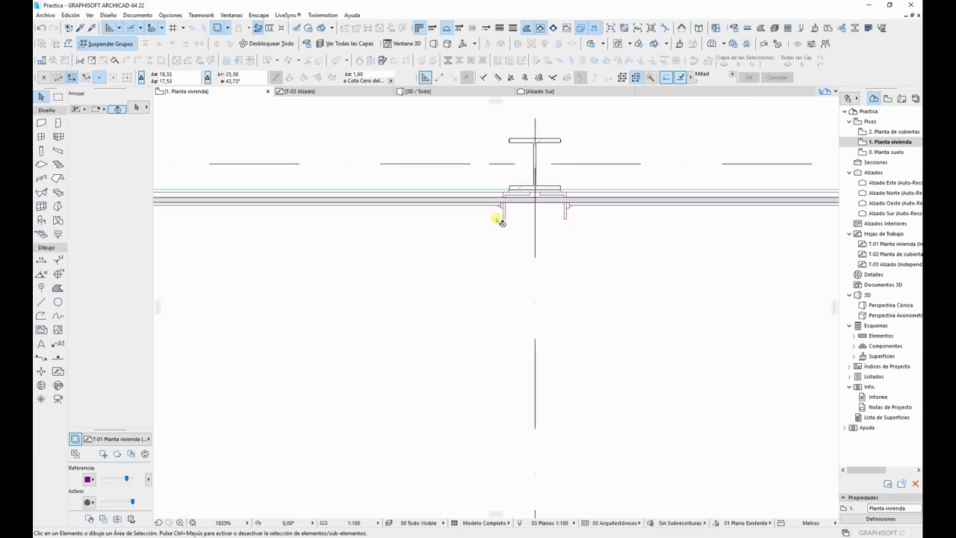
# Step: Compare the double entrance door drawn on the worksheet with the curtain wall frames on the entrance facade
pyautogui.moveTo(381, 236); pyautogui.dragTo(550, 199, button='middle')
pyautogui.scroll(-2, 493, 213)
pyautogui.moveTo(508, 223); pyautogui.dragTo(467, 99, button='middle')
pyautogui.moveTo(482, 241); pyautogui.dragTo(564, 130, button='middle')
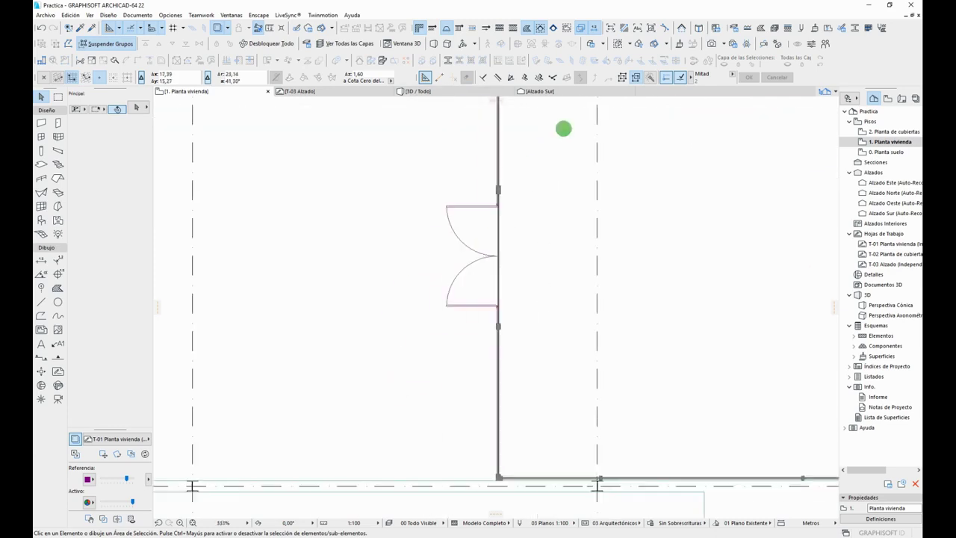
pyautogui.scroll(5, 487, 314)
pyautogui.scroll(-1, 501, 224)
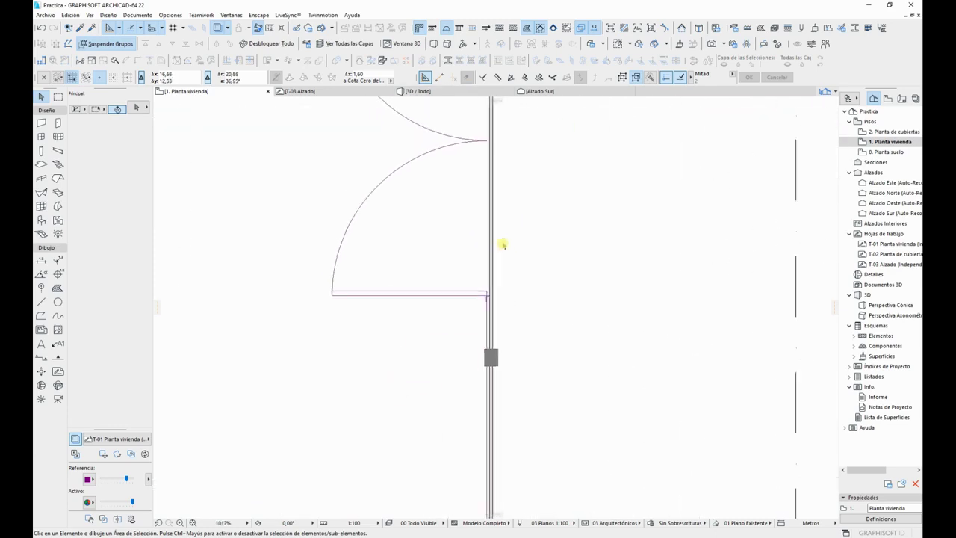
pyautogui.moveTo(503, 244); pyautogui.dragTo(502, 317, button='middle')
pyautogui.moveTo(487, 105); pyautogui.dragTo(476, 223, button='middle')
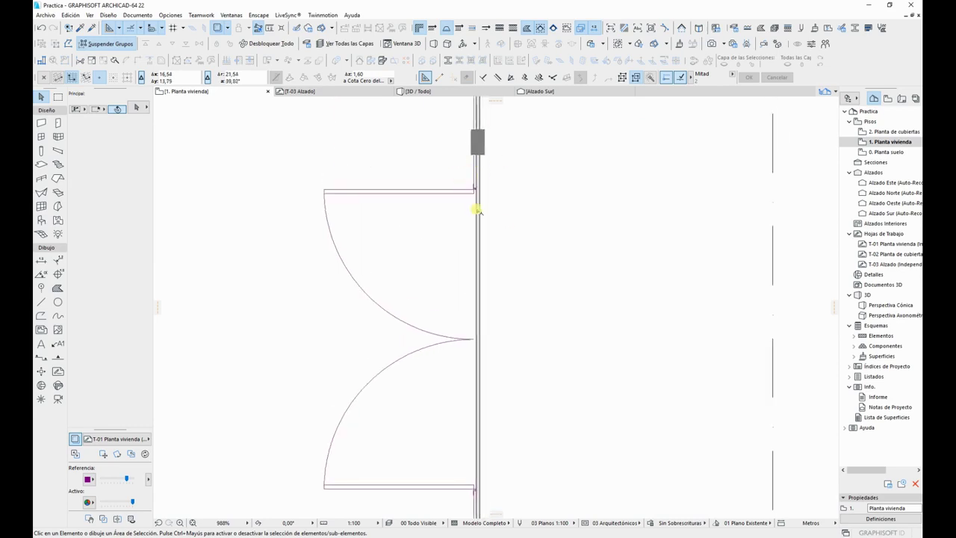
# Step: Check the frame spacing on the facade beyond axis 5 against the worksheet, and hide the trace reference
pyautogui.scroll(-9, 570, 369)
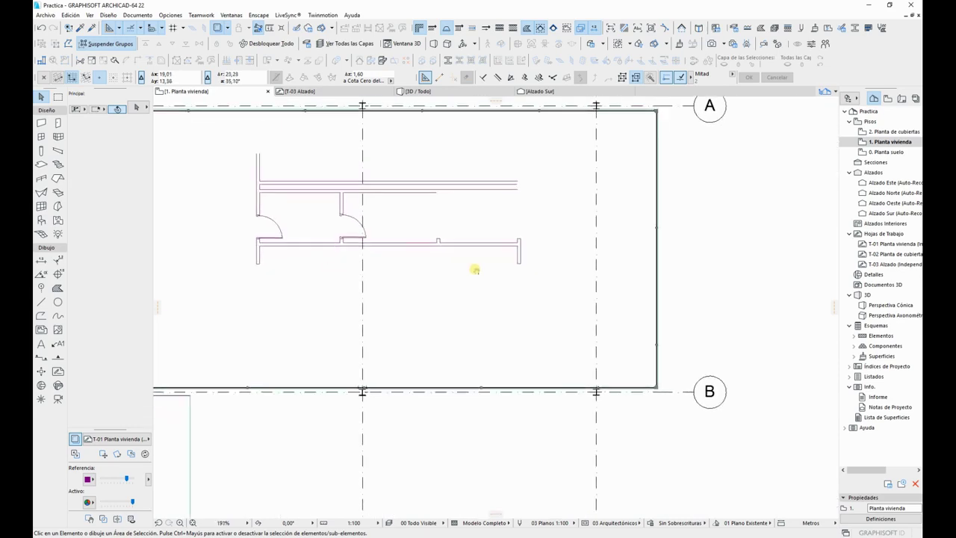
pyautogui.scroll(3, 530, 203)
pyautogui.scroll(3, 548, 157)
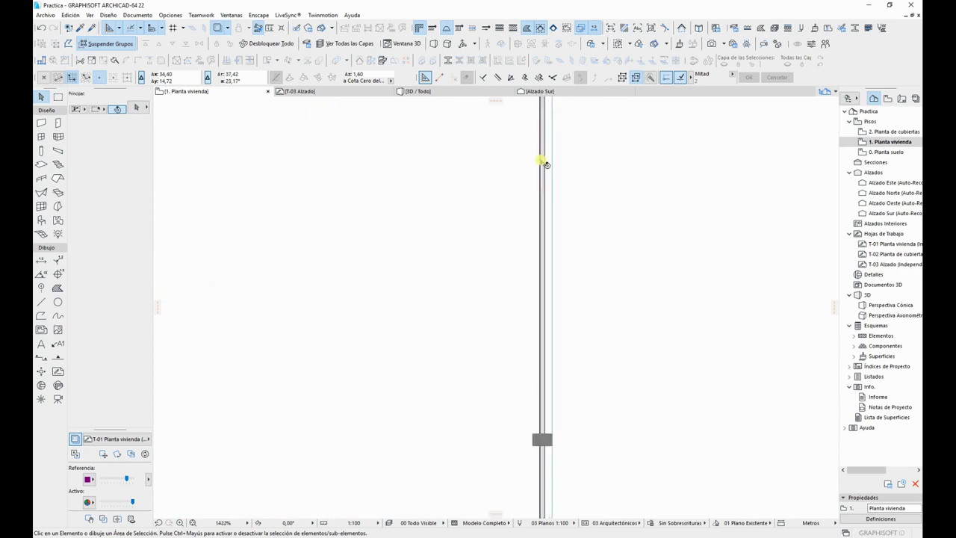
pyautogui.scroll(-6, 534, 346)
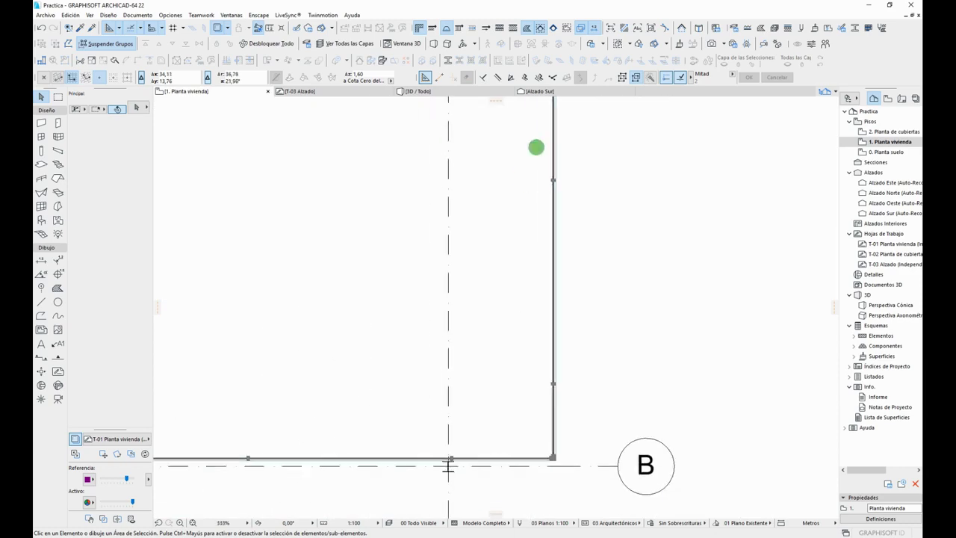
pyautogui.moveTo(564, 273); pyautogui.dragTo(604, 272, button='middle')
pyautogui.scroll(-2, 561, 278)
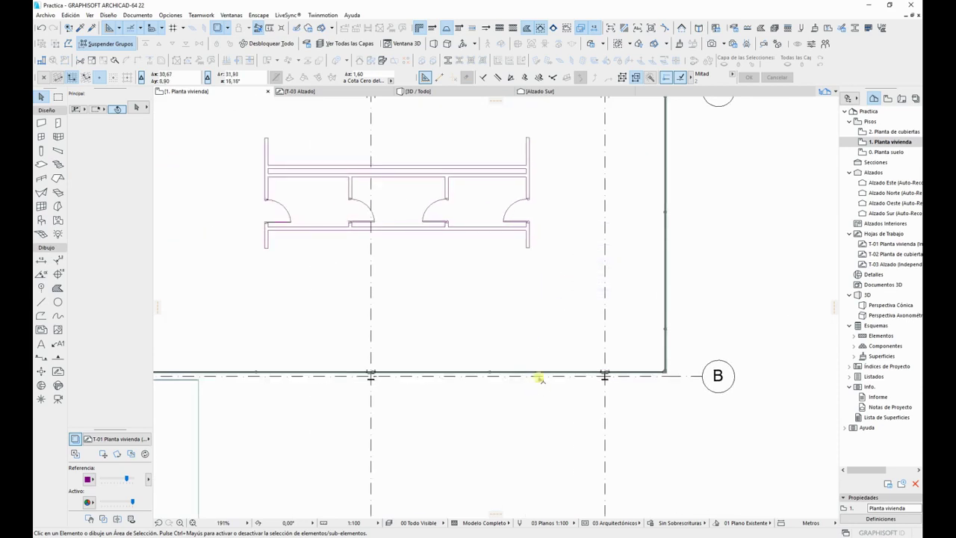
pyautogui.hotkey('alt', 'F2')
pyautogui.hotkey('alt', 'F2')
pyautogui.scroll(2, 658, 370)
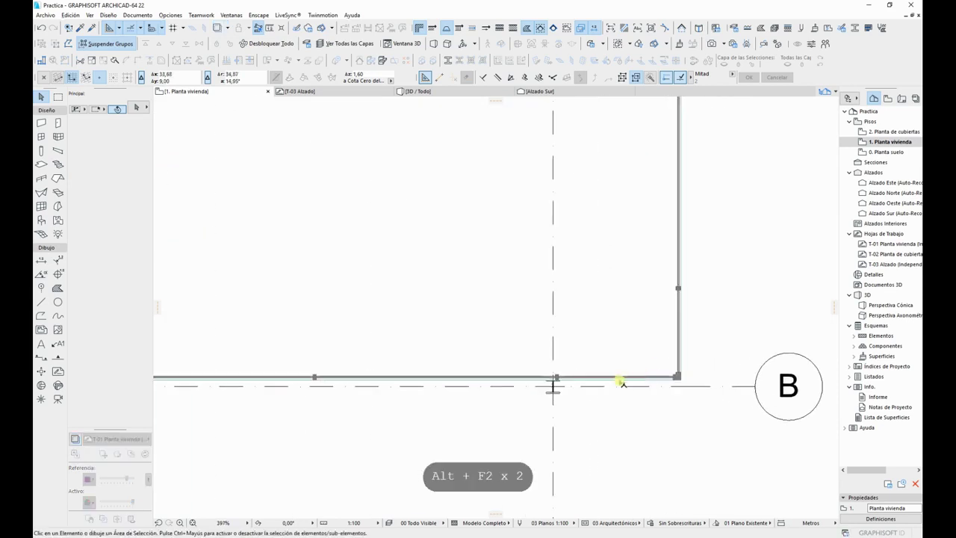
pyautogui.scroll(-2, 656, 372)
pyautogui.moveTo(670, 367); pyautogui.dragTo(522, 424, button='middle')
pyautogui.click(524, 327)
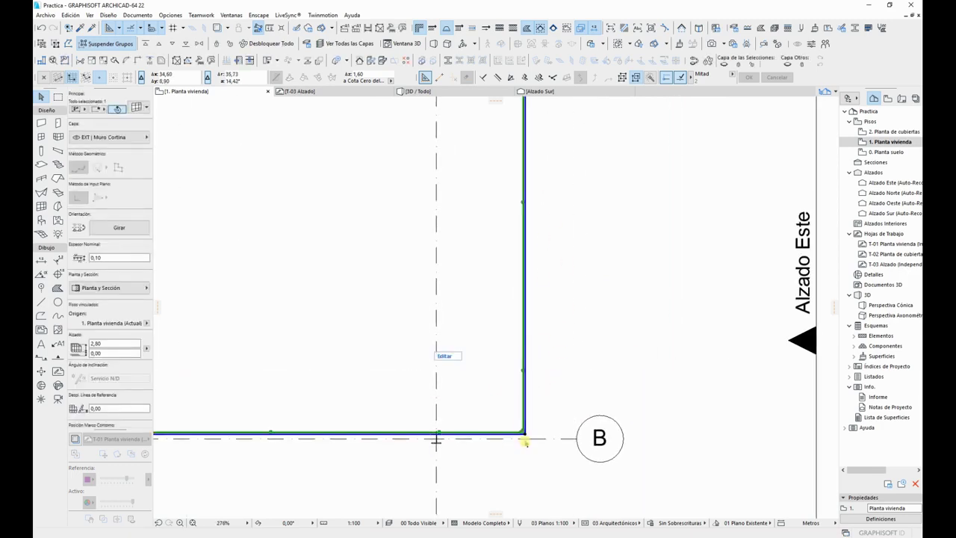
pyautogui.press('Escape')
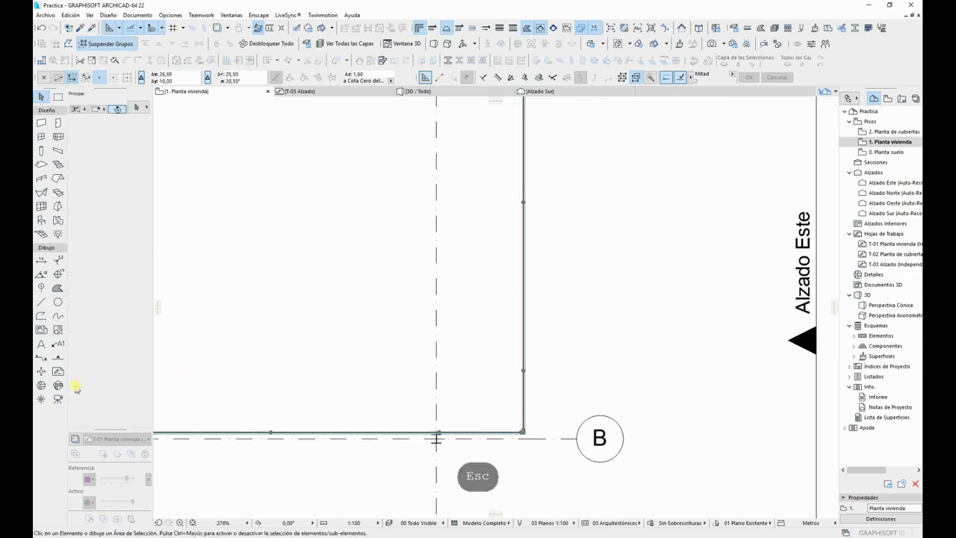
# Step: Draw a short horizontal guide line with pen 3, running outward from the centre of the corner frame at axis B on the east facade
pyautogui.click(41, 302)
pyautogui.click(139, 228)
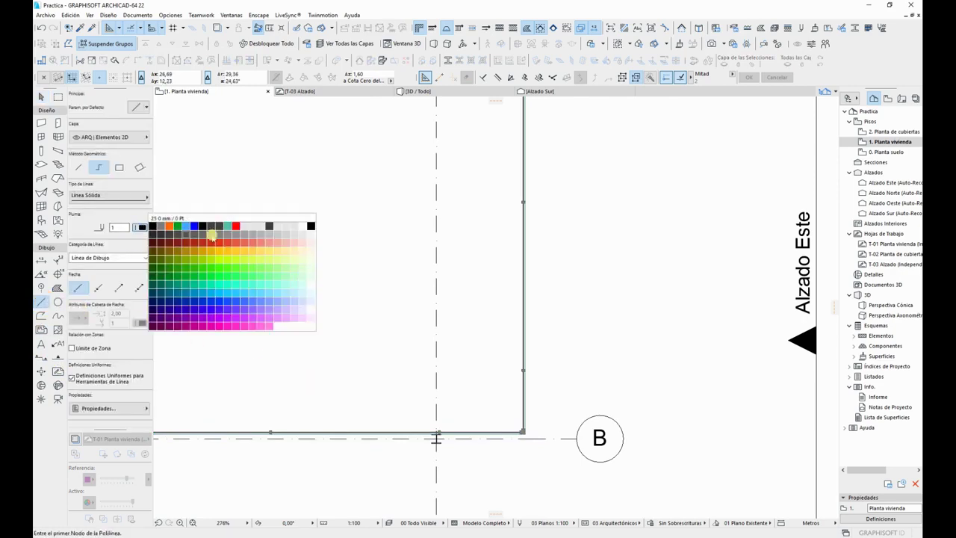
pyautogui.click(167, 224)
pyautogui.scroll(8, 523, 437)
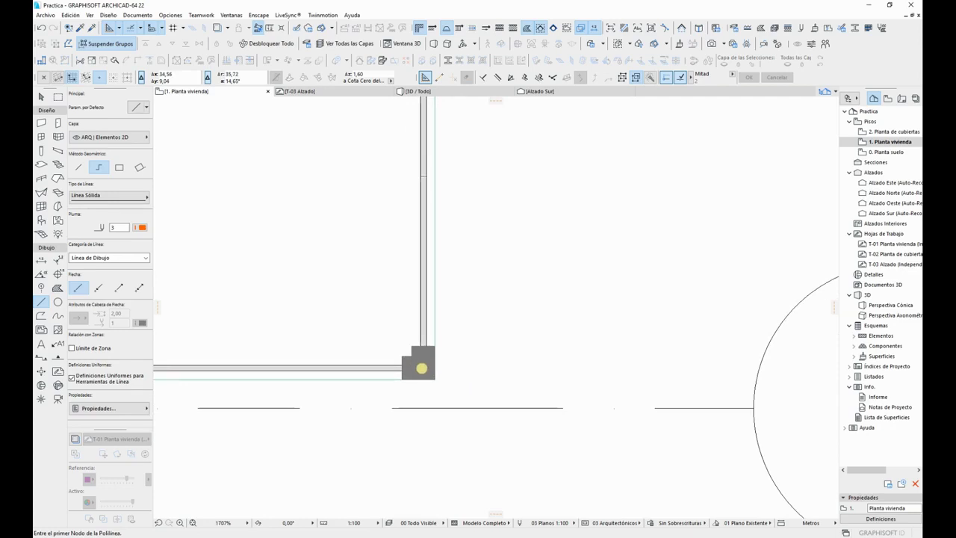
pyautogui.keyDown('shift'); pyautogui.click(421, 369); pyautogui.keyUp('shift')
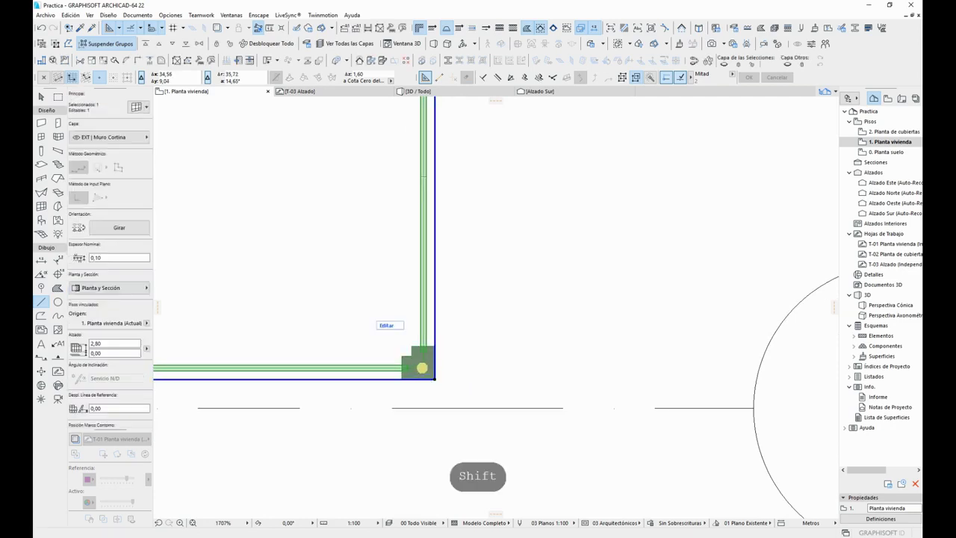
pyautogui.press('Escape')
pyautogui.click(422, 368)
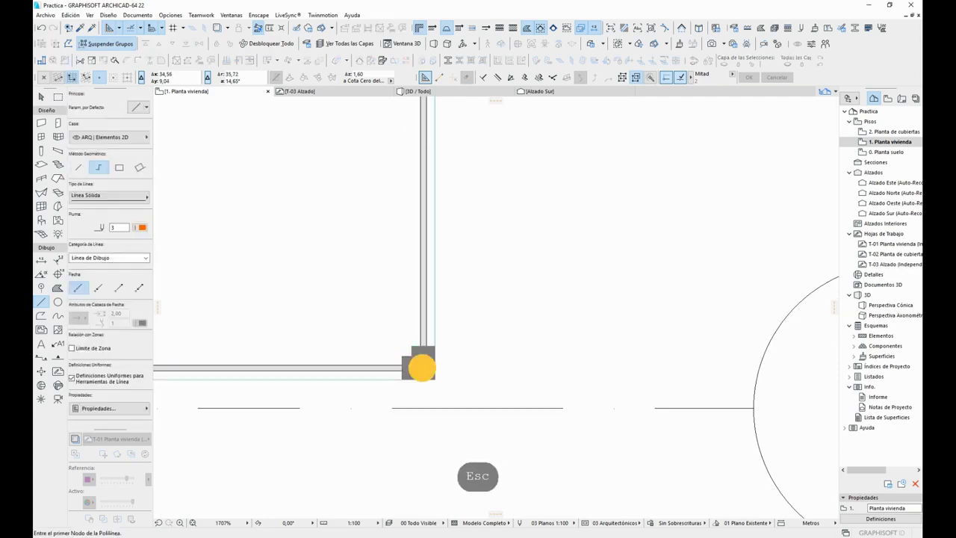
pyautogui.scroll(-3, 449, 357)
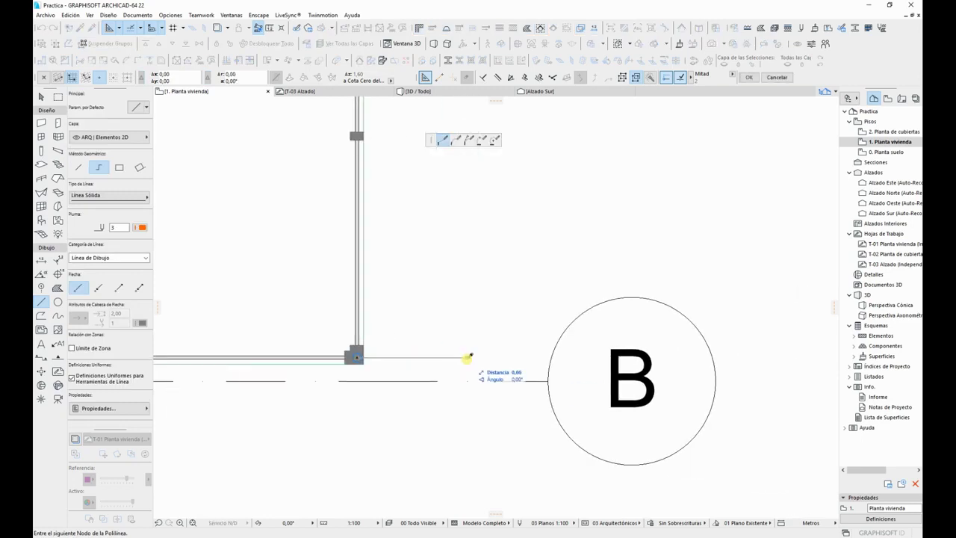
pyautogui.press('Escape')
pyautogui.moveTo(455, 338); pyautogui.dragTo(600, 378, button='middle')
pyautogui.press('Escape')
# Step: Set up a linear Multiply of the guide line using the Distribuir method with 3 copies
pyautogui.scroll(-5, 590, 373)
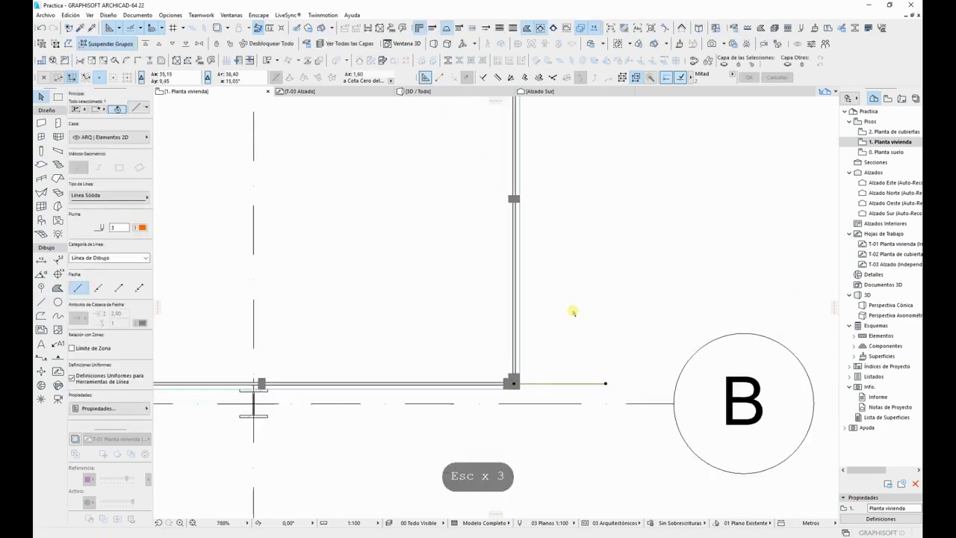
pyautogui.scroll(-3, 577, 365)
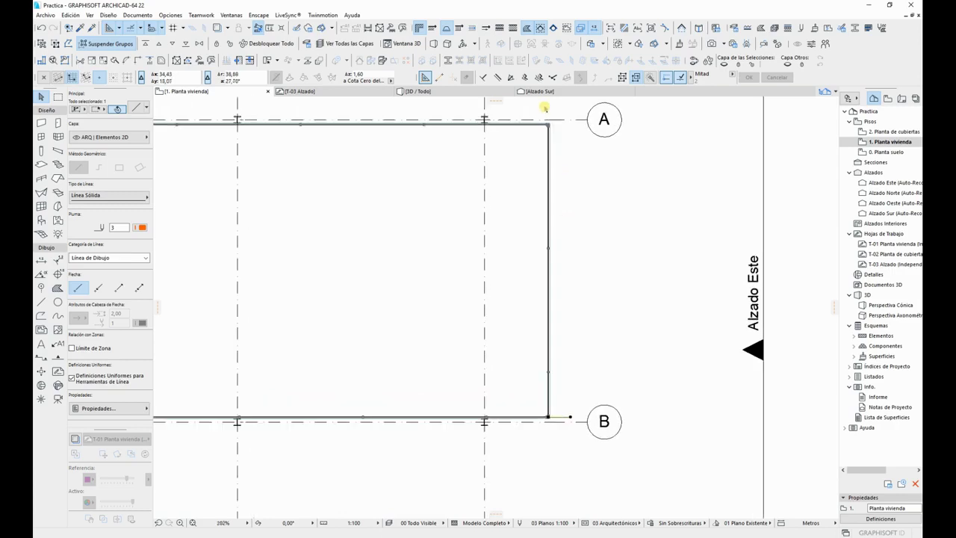
pyautogui.scroll(3, 553, 138)
pyautogui.scroll(-1, 585, 332)
pyautogui.moveTo(586, 333); pyautogui.dragTo(558, 379, button='middle')
pyautogui.scroll(-1, 575, 308)
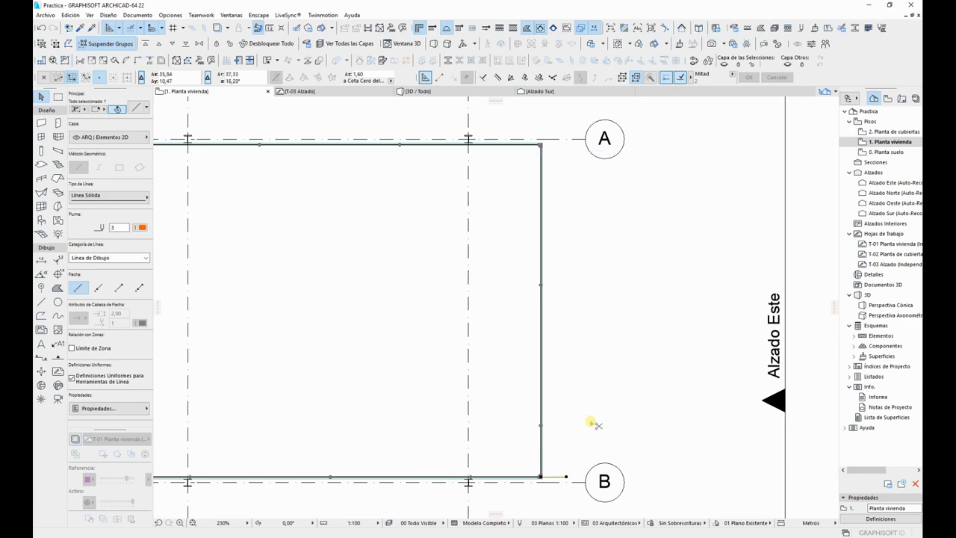
pyautogui.hotkey('ctrl', 'u')
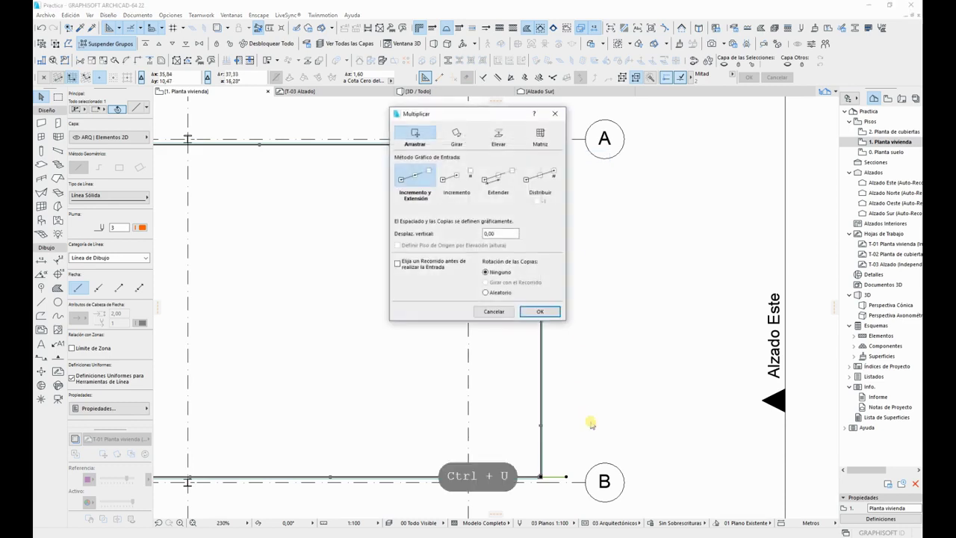
pyautogui.click(539, 179)
pyautogui.doubleClick(499, 221)
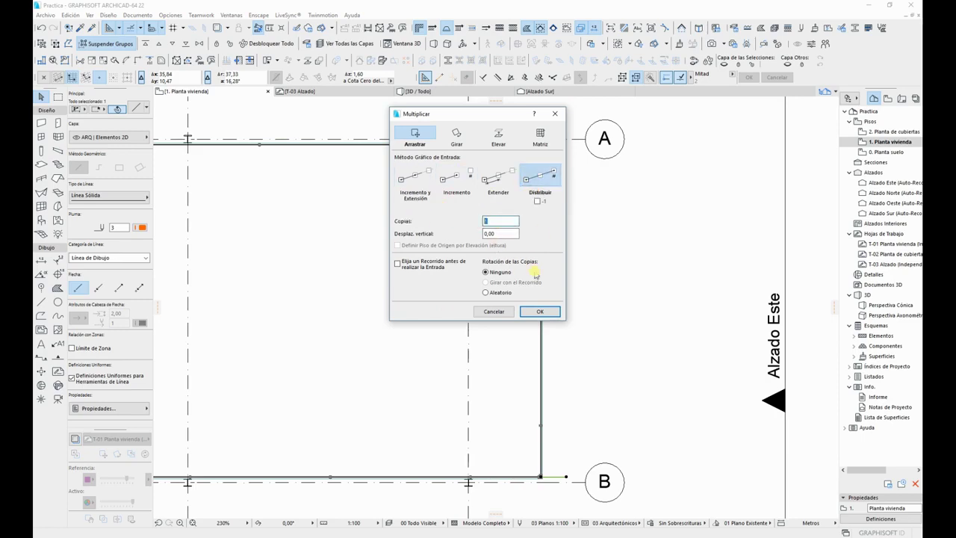
pyautogui.write('3')
pyautogui.click(538, 311)
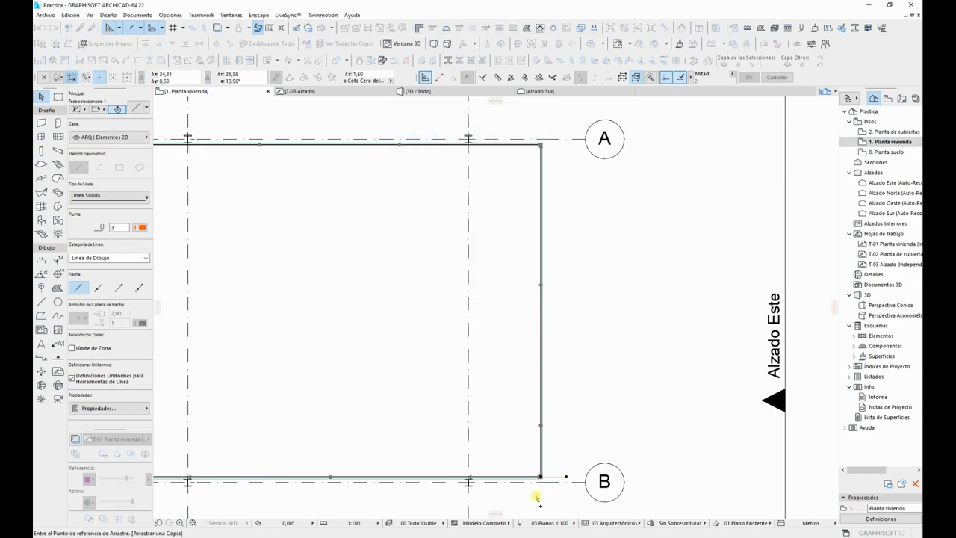
# Step: Distribute the guide line copies from the corner frame at axis B to the corner frame at axis A, and deselect them
pyautogui.scroll(5, 537, 482)
pyautogui.click(530, 416)
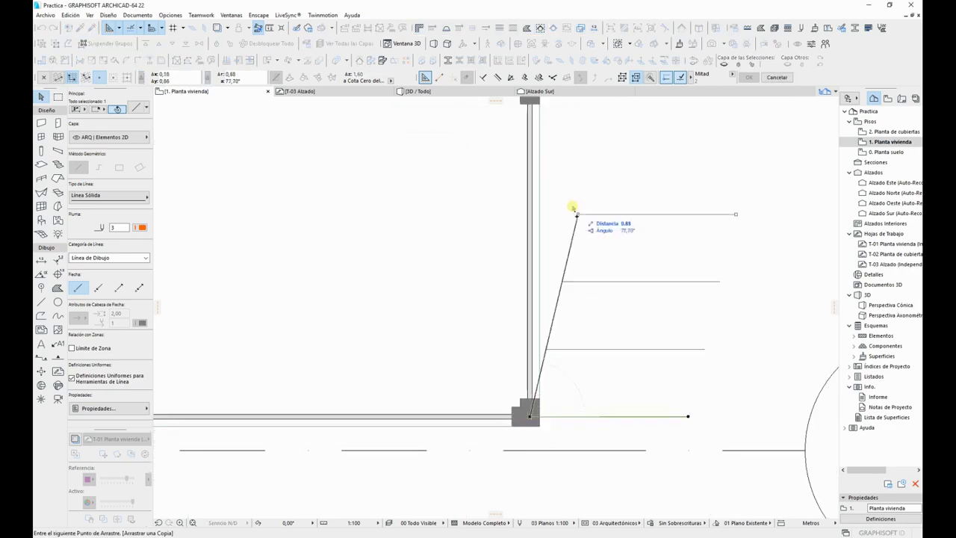
pyautogui.scroll(-7, 564, 207)
pyautogui.moveTo(564, 207); pyautogui.dragTo(585, 472, button='middle')
pyautogui.scroll(2, 569, 211)
pyautogui.scroll(3, 577, 252)
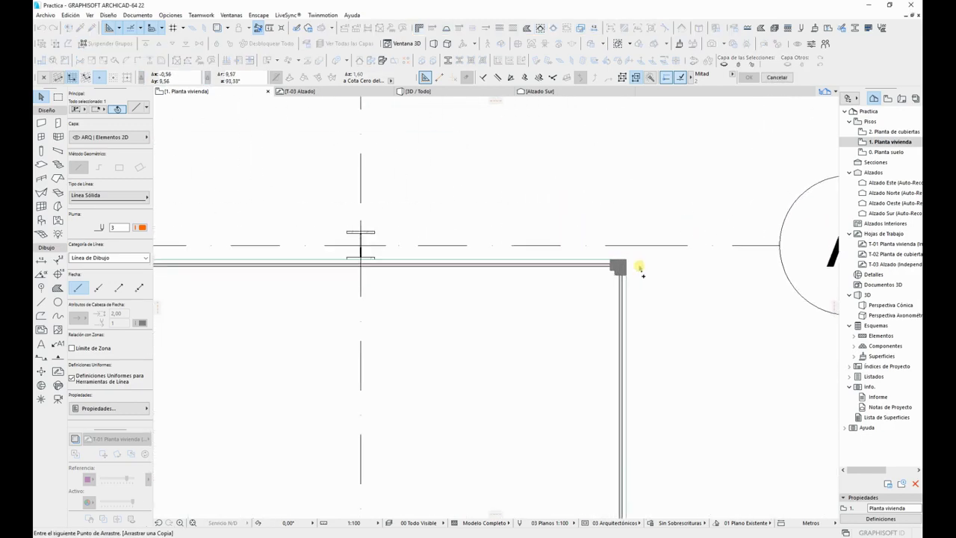
pyautogui.click(619, 265)
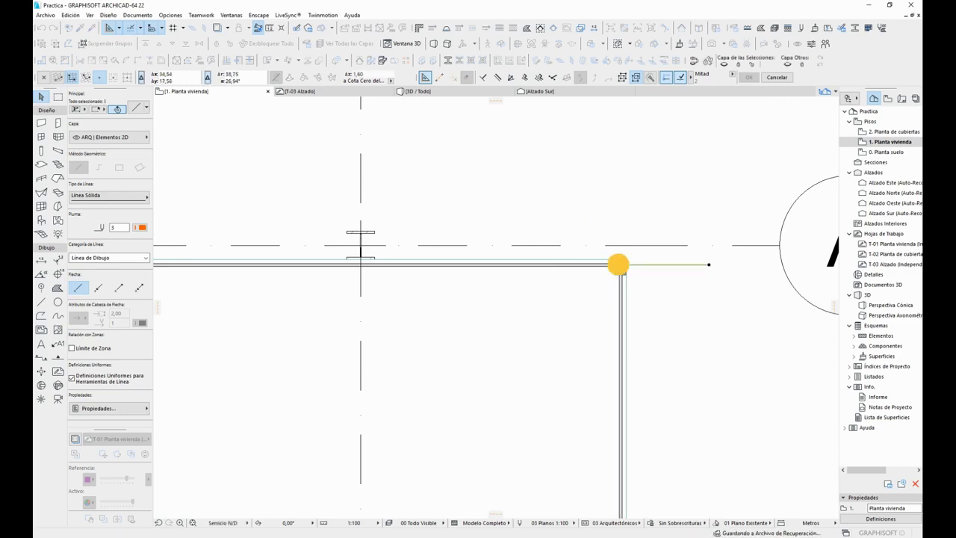
pyautogui.scroll(-3, 632, 344)
pyautogui.moveTo(633, 346); pyautogui.dragTo(583, 194, button='middle')
pyautogui.scroll(-3, 633, 322)
pyautogui.moveTo(633, 322); pyautogui.dragTo(603, 150, button='middle')
pyautogui.moveTo(634, 195); pyautogui.dragTo(613, 252, button='middle')
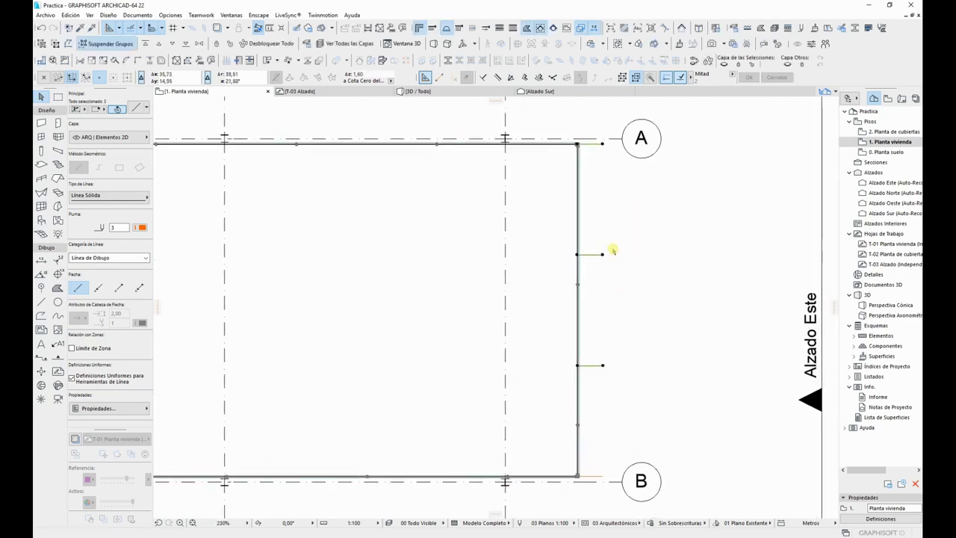
pyautogui.press('Escape')
# Step: Open the curtain wall in edit mode from the east facade in plan
pyautogui.scroll(5, 606, 452)
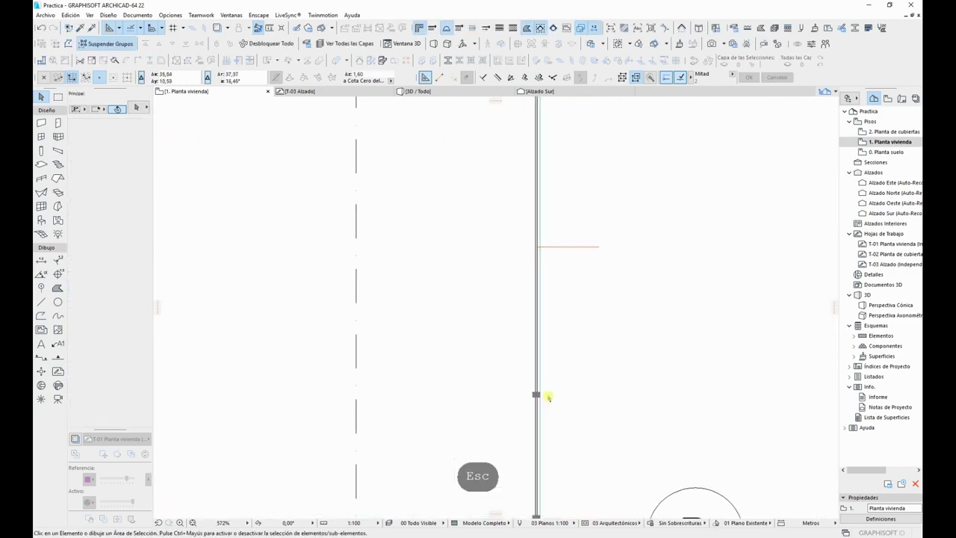
pyautogui.click(535, 396)
pyautogui.click(459, 422)
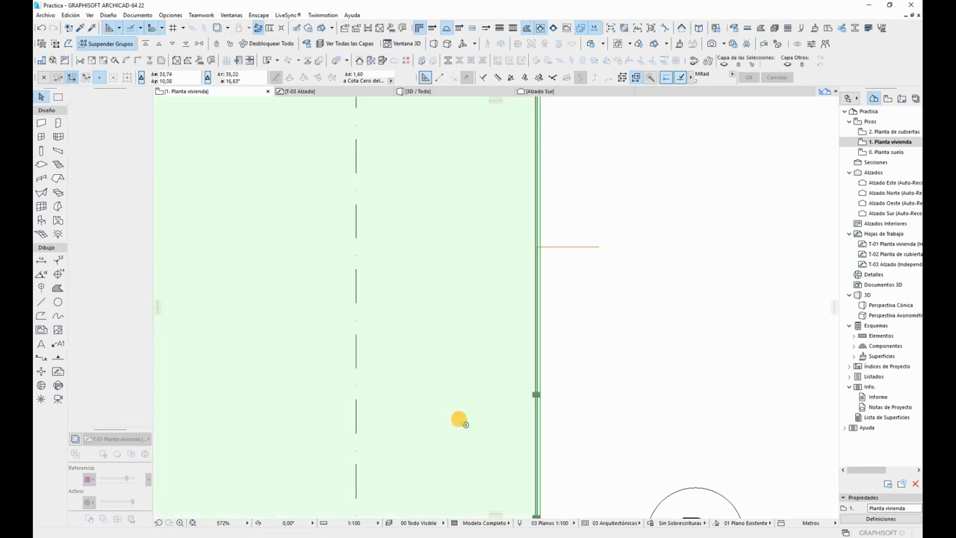
pyautogui.press('Escape')
pyautogui.click(535, 394)
pyautogui.press('Escape')
pyautogui.click(535, 398)
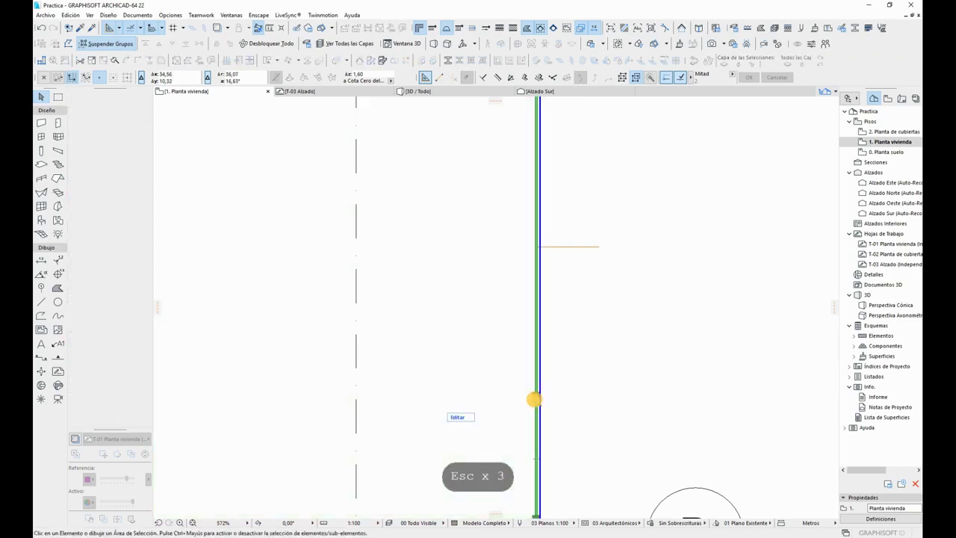
pyautogui.click(465, 418)
# Step: Move the east facade post frame nearest axis B so it aligns with the first intermediate guide line
pyautogui.click(536, 395)
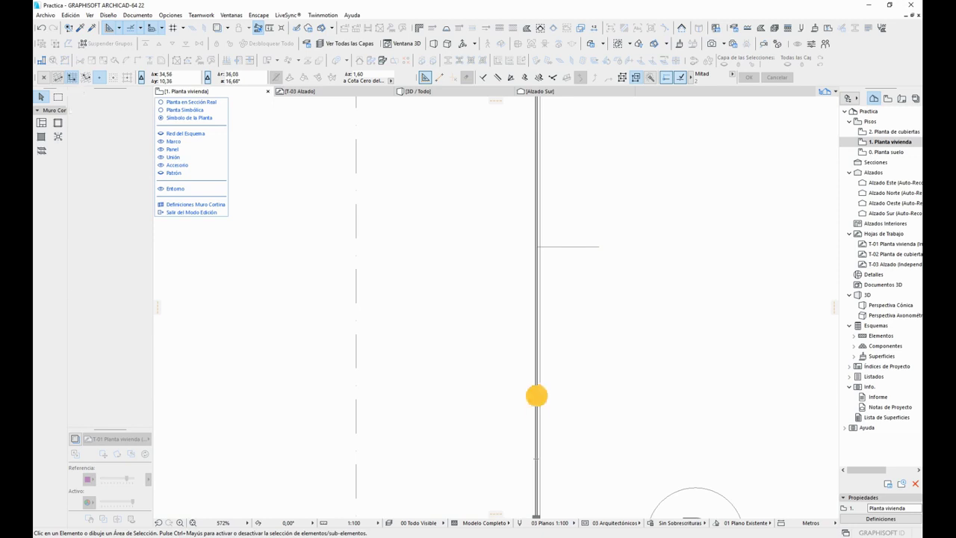
pyautogui.hotkey('ctrl', 'd')
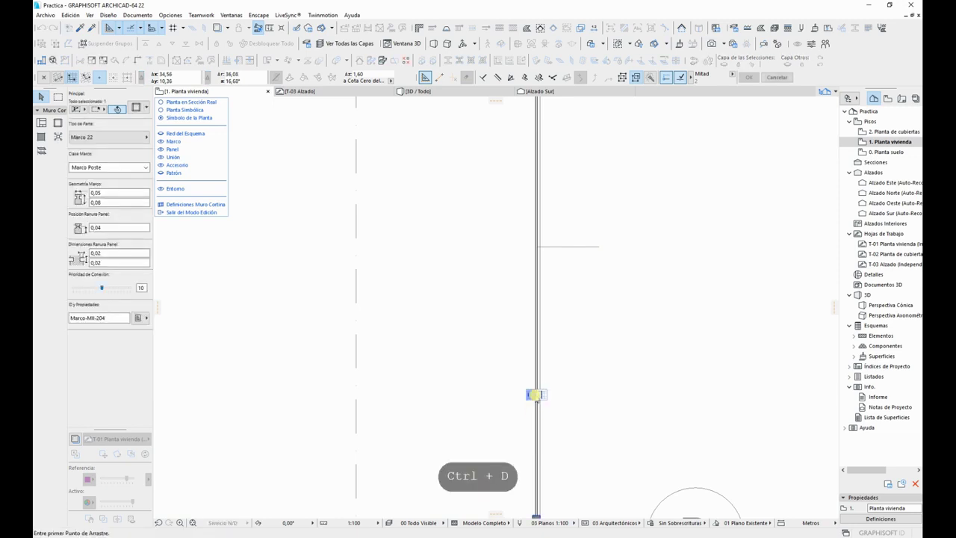
pyautogui.click(537, 395)
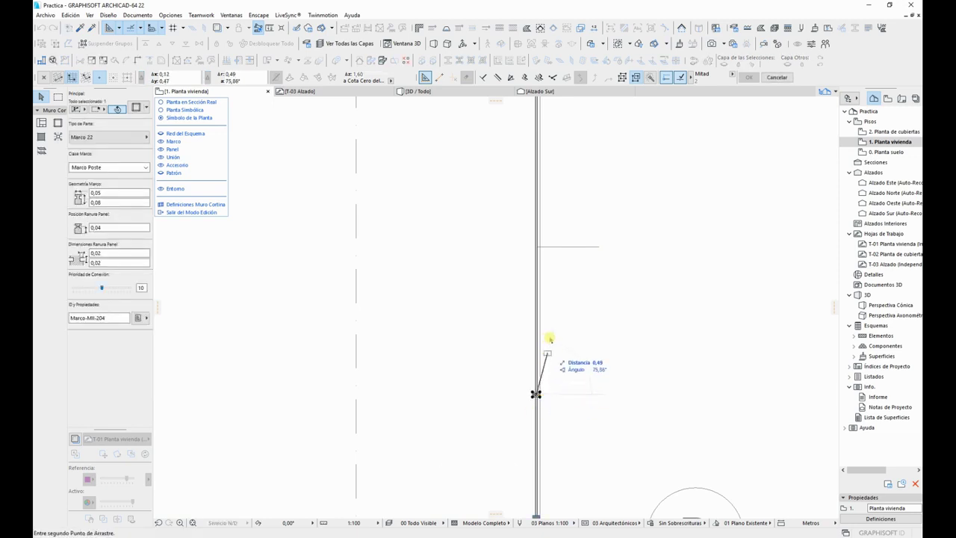
pyautogui.click(600, 248)
# Step: Move the other intermediate east facade post frame so it aligns with the guide line nearer axis A
pyautogui.scroll(-1, 661, 245)
pyautogui.moveTo(661, 254); pyautogui.dragTo(648, 403, button='middle')
pyautogui.scroll(2, 574, 238)
pyautogui.click(551, 268)
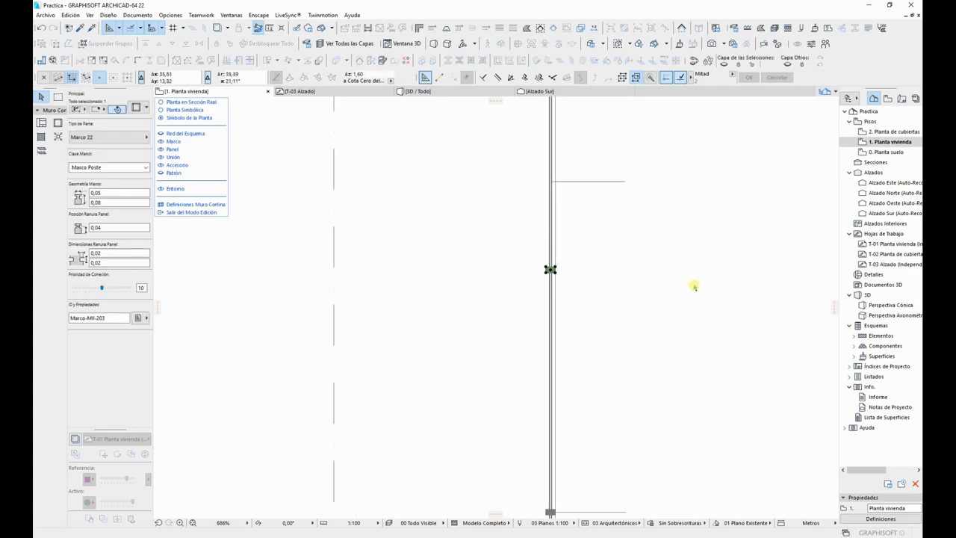
pyautogui.hotkey('ctrl', 'd')
pyautogui.click(551, 270)
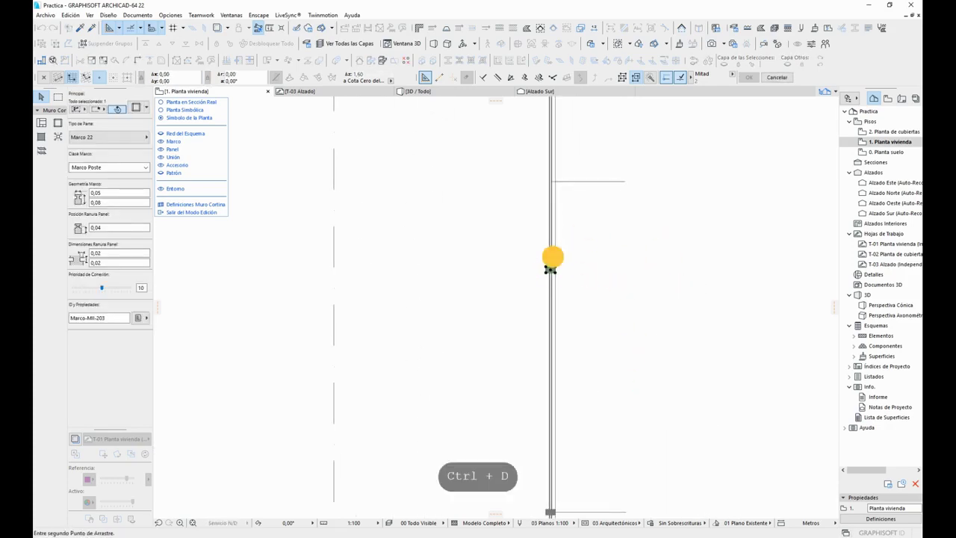
pyautogui.keyDown('shift'); pyautogui.click(626, 181); pyautogui.keyUp('shift')
pyautogui.scroll(-2, 628, 293)
pyautogui.scroll(-1, 627, 294)
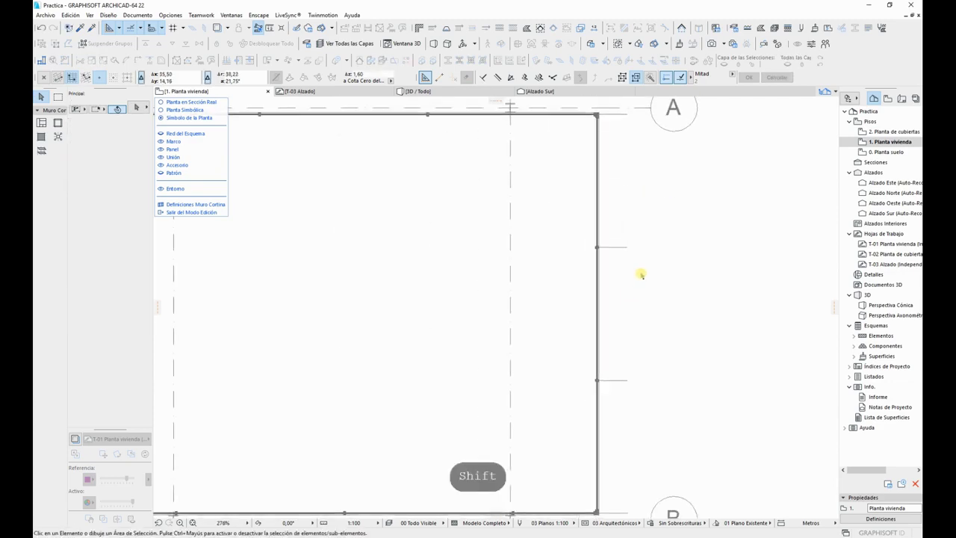
# Step: Exit curtain wall edit mode and delete the two intermediate guide lines on the east facade
pyautogui.click(191, 212)
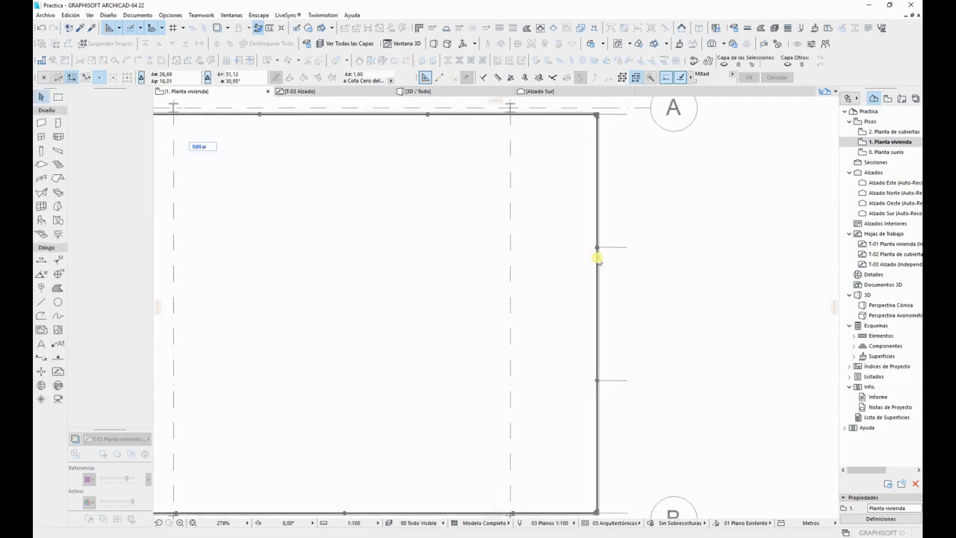
pyautogui.press('Escape')
pyautogui.click(601, 380)
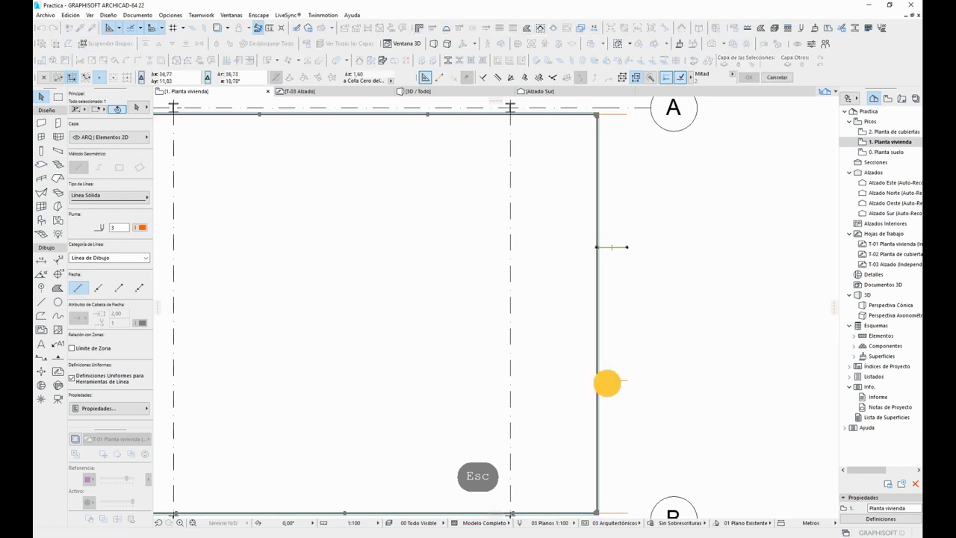
pyautogui.keyDown('shift'); pyautogui.click(627, 380); pyautogui.keyUp('shift')
pyautogui.press('Delete')
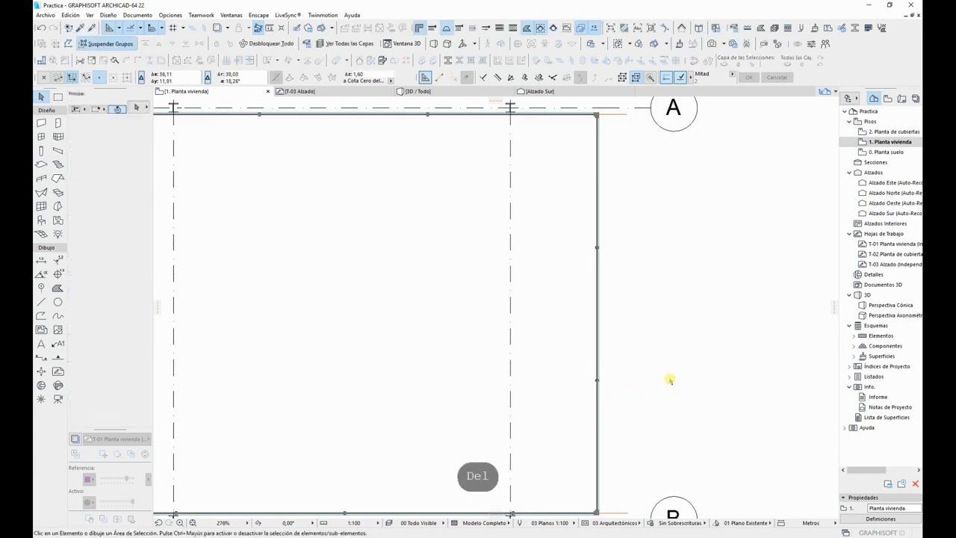
# Step: Delete the two remaining guide lines at the axis A and axis B corners
pyautogui.scroll(-3, 541, 293)
pyautogui.click(590, 187)
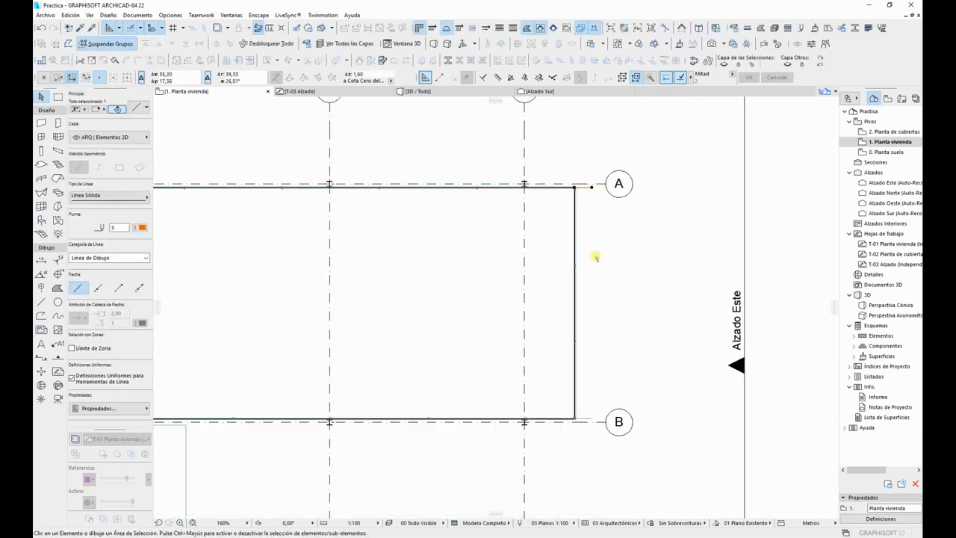
pyautogui.keyDown('shift'); pyautogui.click(590, 419); pyautogui.keyUp('shift')
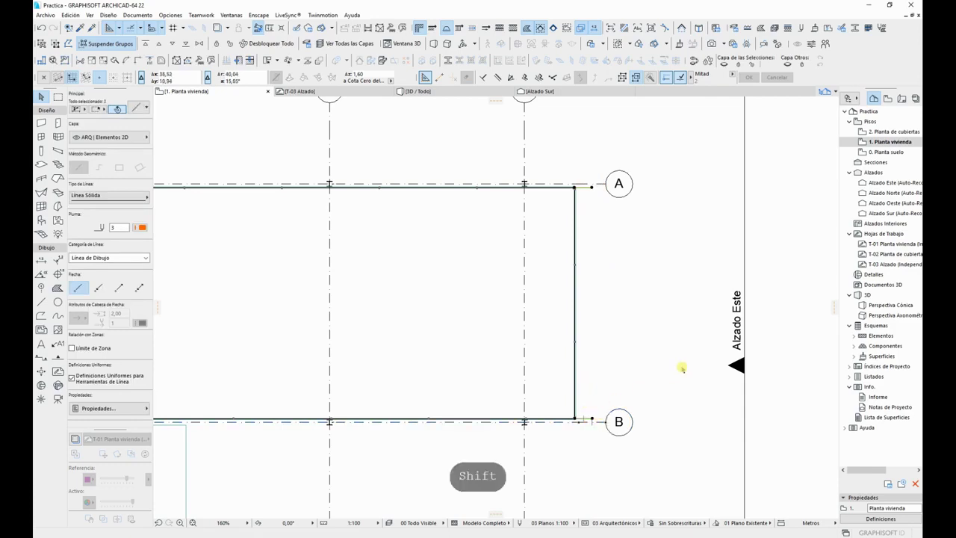
pyautogui.press('Delete')
# Step: Inspect the redistributed east facade frames in the 3D perspective from outside, and return to the floor plan
pyautogui.press('F2')
pyautogui.press('F3')
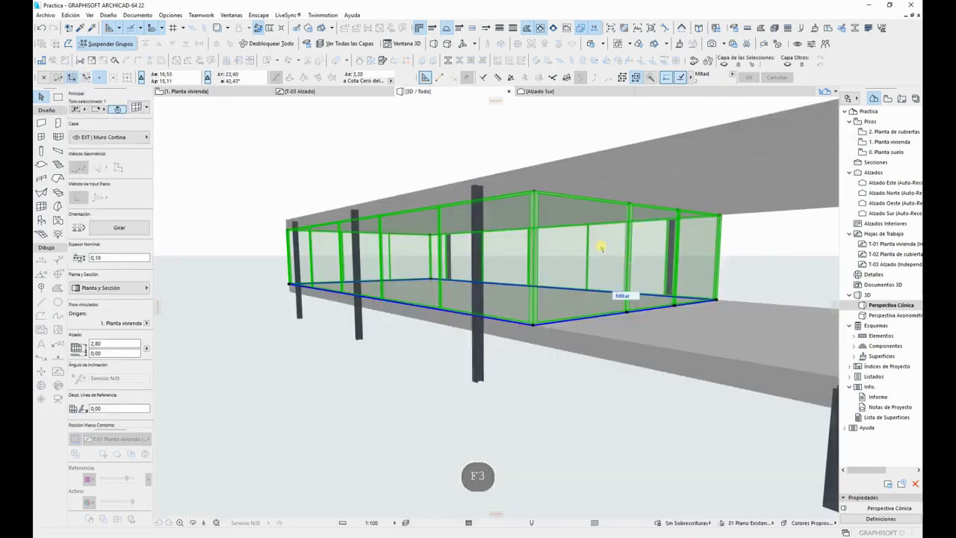
pyautogui.press('Escape')
pyautogui.scroll(6, 623, 246)
pyautogui.keyDown('shift'); pyautogui.moveTo(707, 253); pyautogui.dragTo(845, 306, button='middle'); pyautogui.keyUp('shift')
pyautogui.keyDown('shift'); pyautogui.moveTo(448, 284); pyautogui.dragTo(611, 268, button='middle'); pyautogui.keyUp('shift')
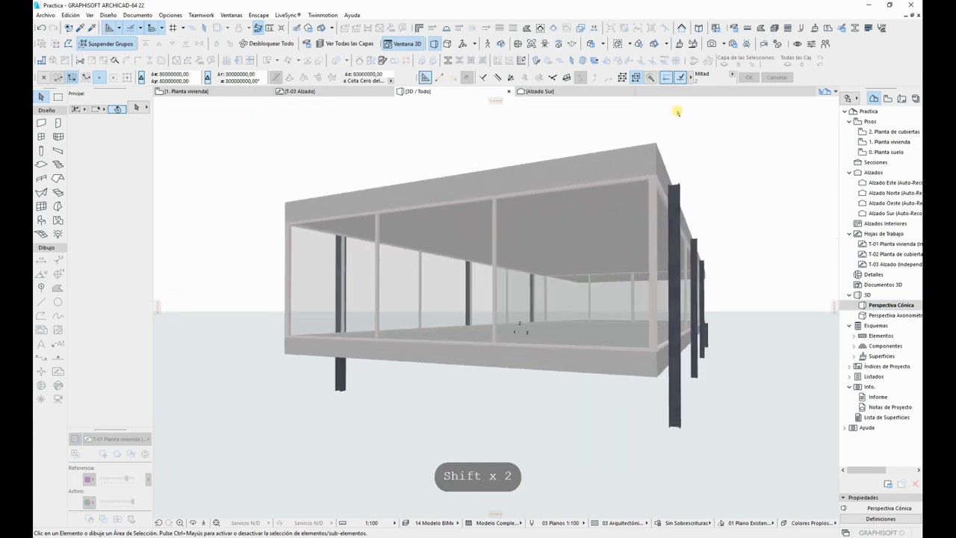
pyautogui.press('F2')
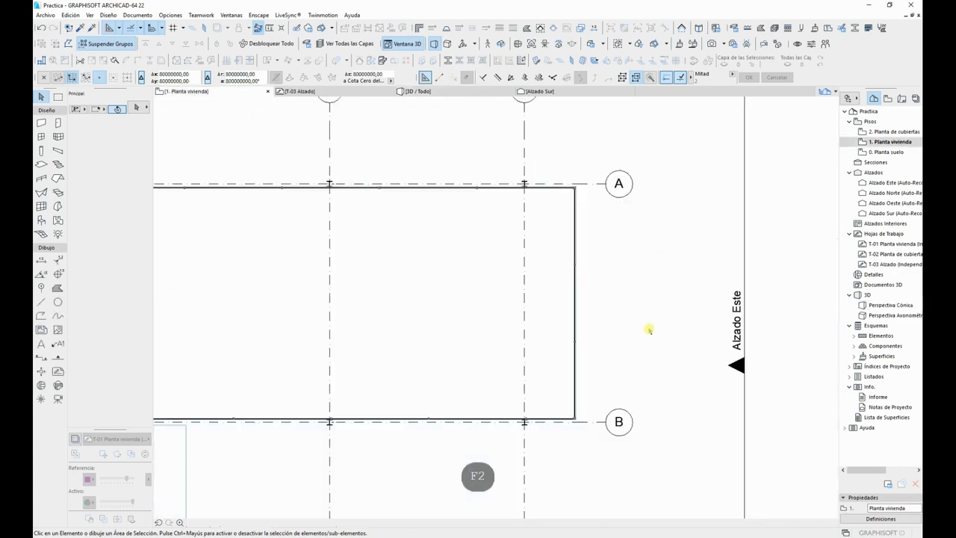
# Step: In curtain wall edit mode, move the axis A post frame nearest the easternmost column so it centres on that column's east flange end
pyautogui.scroll(6, 490, 313)
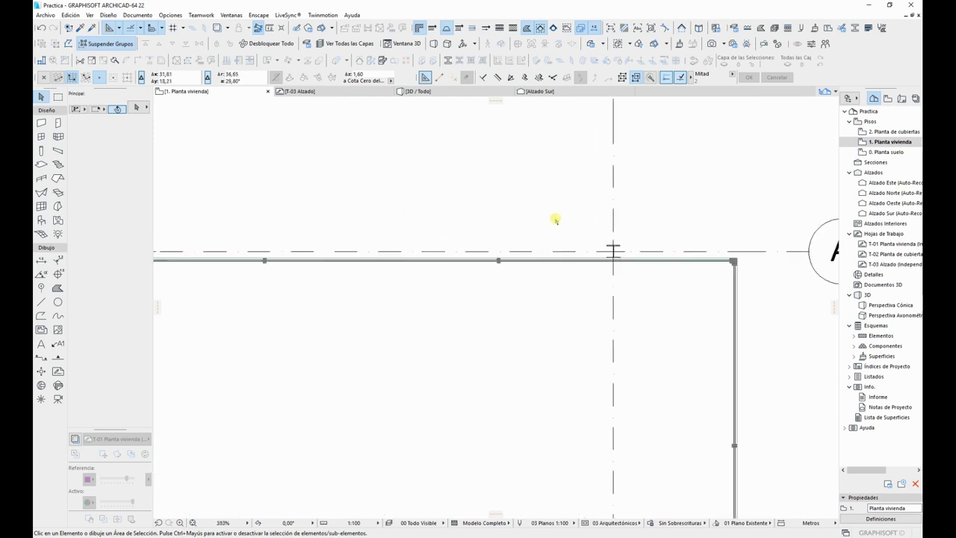
pyautogui.click(580, 295)
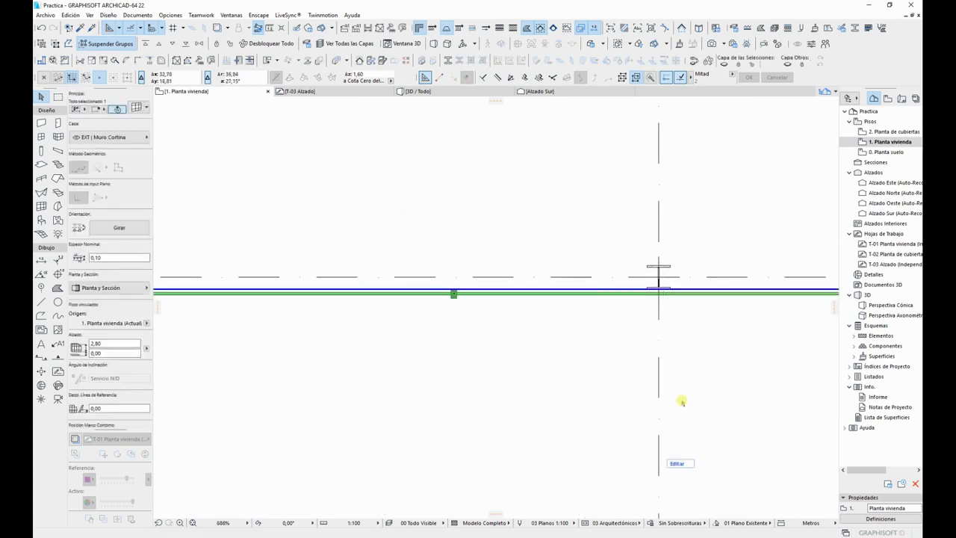
pyautogui.click(682, 465)
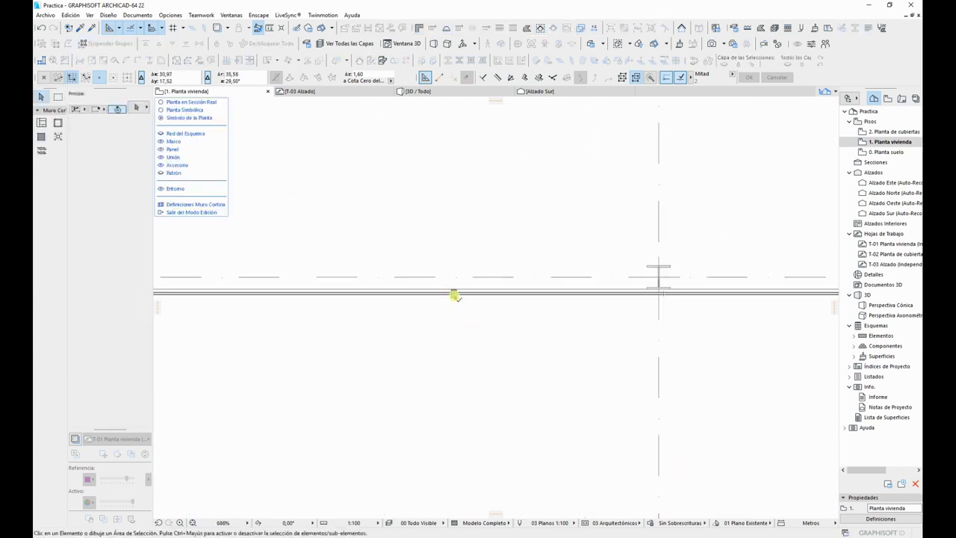
pyautogui.click(454, 295)
pyautogui.hotkey('ctrl', 'd')
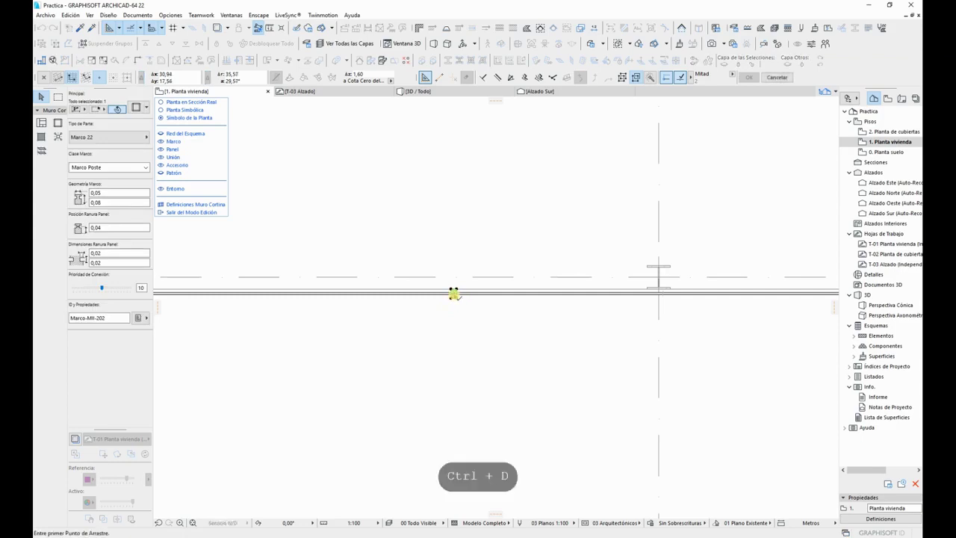
pyautogui.click(454, 295)
pyautogui.scroll(2, 661, 288)
pyautogui.click(640, 305)
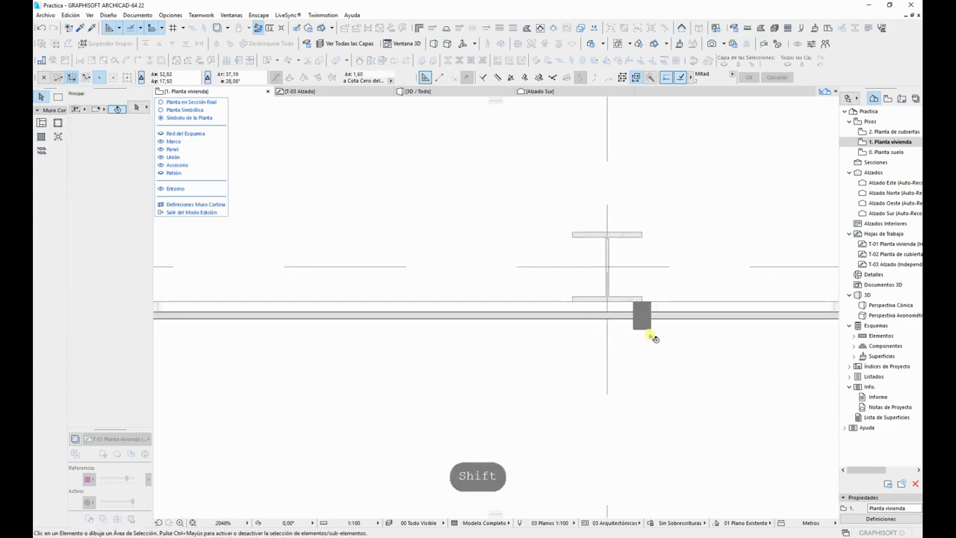
# Step: Copy the moved post frame along the wall to the west flange end of the same column
pyautogui.keyDown('shift'); pyautogui.click(638, 332); pyautogui.keyUp('shift')
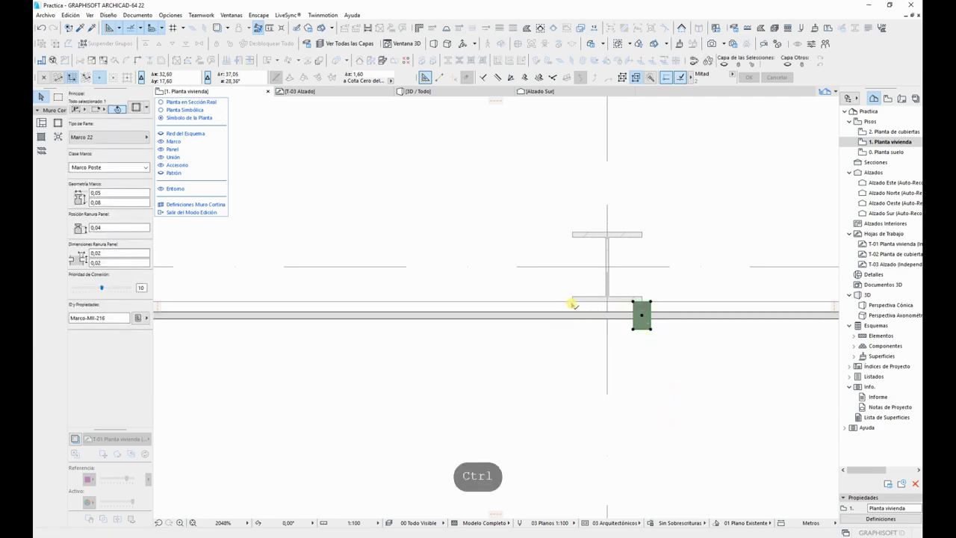
pyautogui.hotkey('ctrl', 'd')
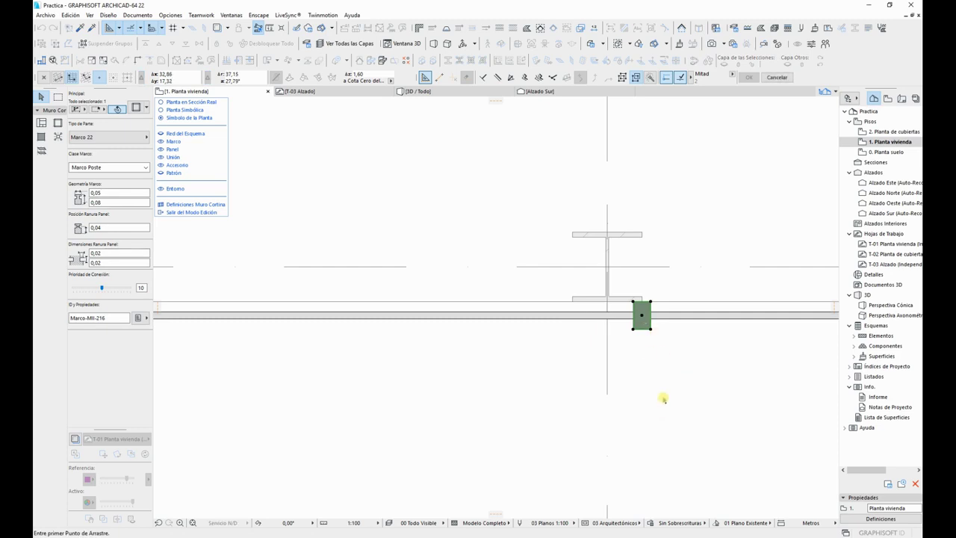
pyautogui.press('ctrl')
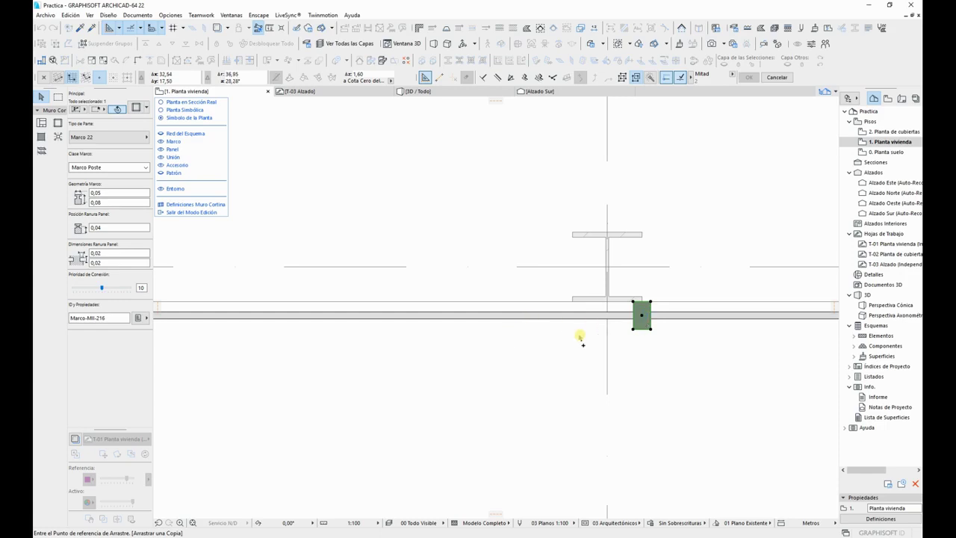
pyautogui.click(643, 315)
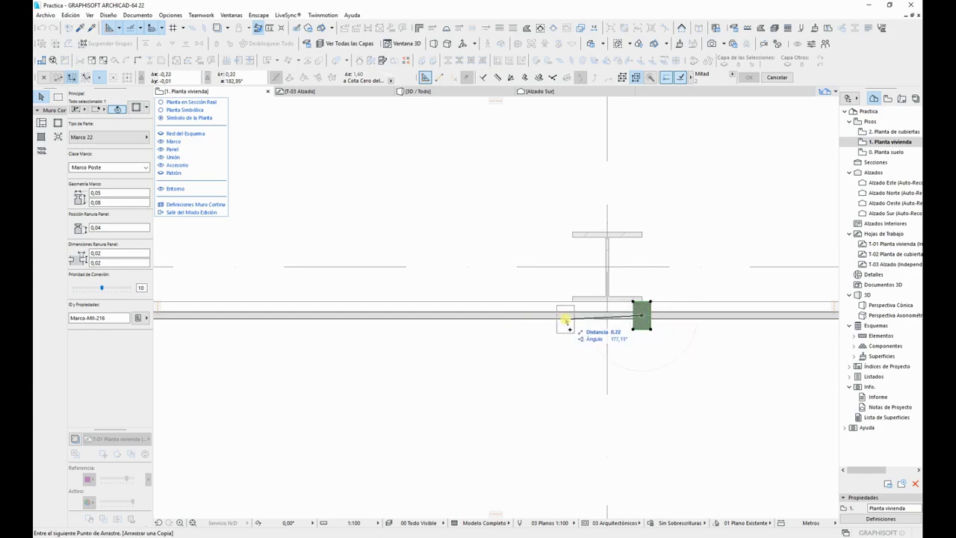
pyautogui.keyDown('shift'); pyautogui.click(574, 315); pyautogui.keyUp('shift')
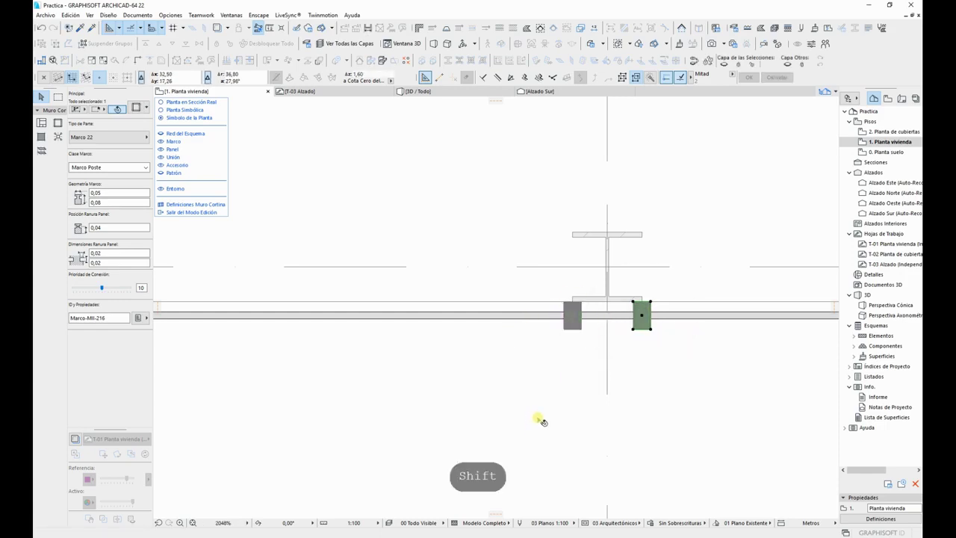
pyautogui.press('Escape')
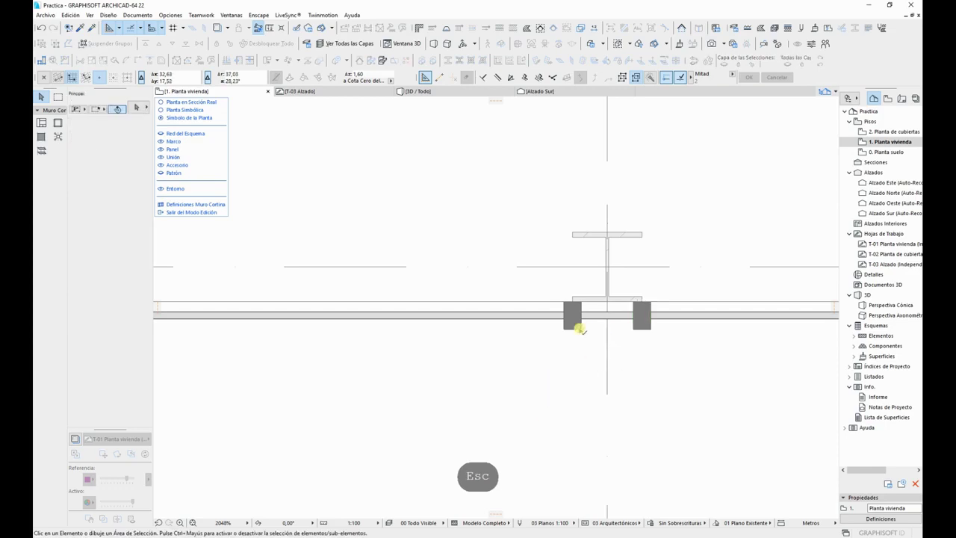
# Step: Try making three additional copies of the west post frame along the axis A facade with multiple-copy drag
pyautogui.click(575, 320)
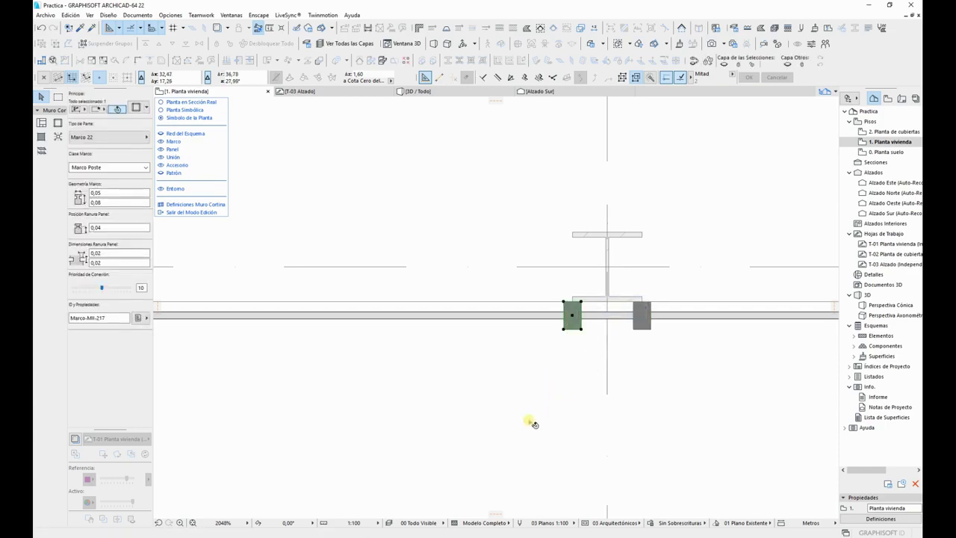
pyautogui.hotkey('ctrl', 'd')
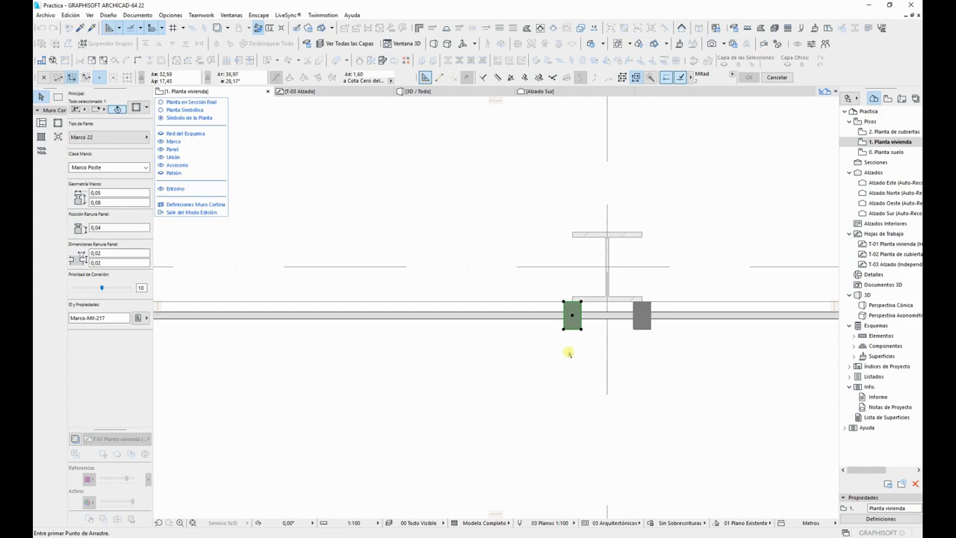
pyautogui.press('alt')
pyautogui.click(571, 315)
pyautogui.click(478, 314)
pyautogui.press('shift')
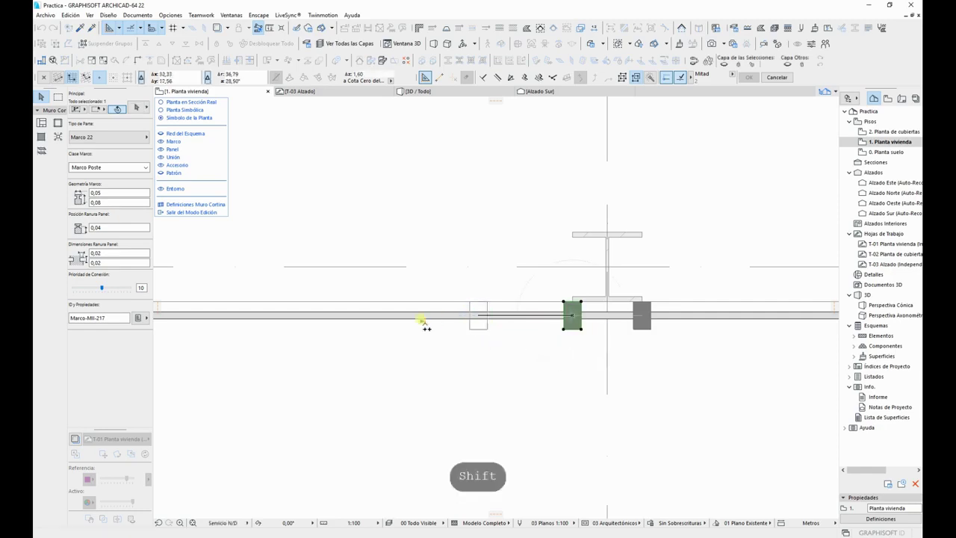
pyautogui.click(369, 314)
pyautogui.click(270, 315)
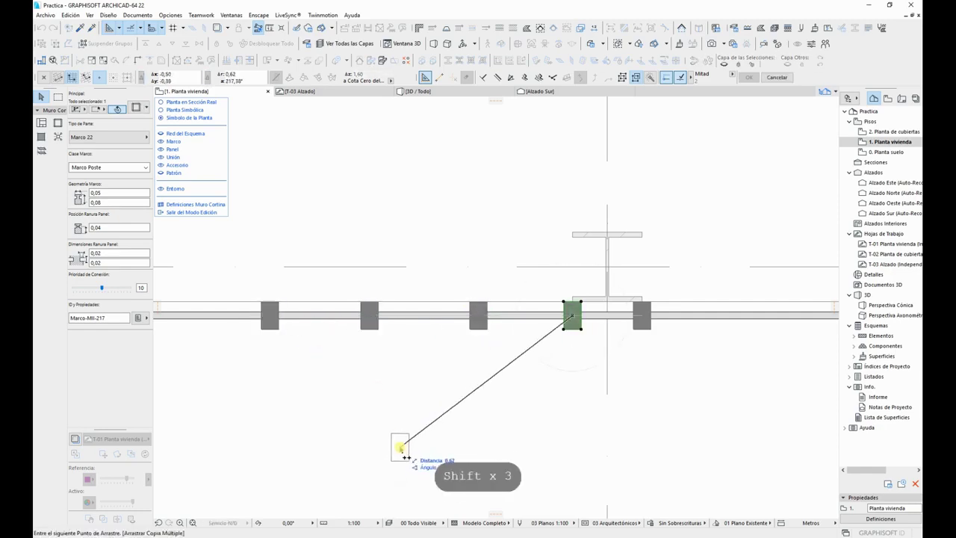
pyautogui.press('Escape')
pyautogui.press('Escape')
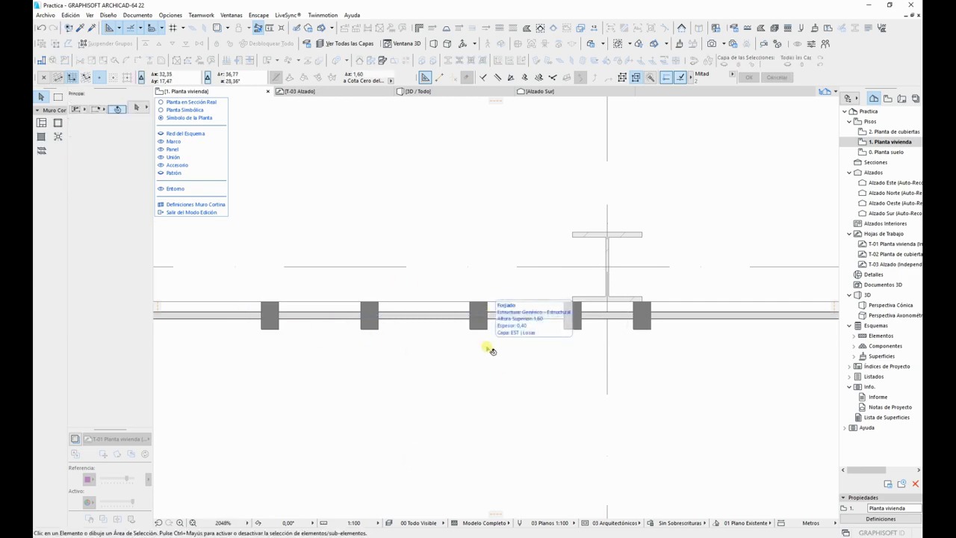
# Step: Undo the three additional post frame copies on the axis A facade and clear the selection
pyautogui.hotkey('ctrl', 'z')
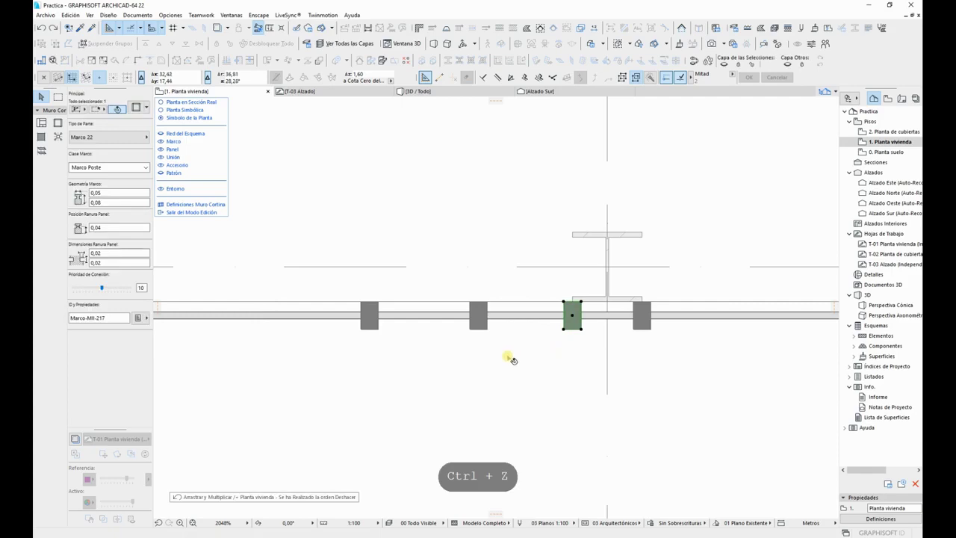
pyautogui.hotkey('ctrl', 'z')
pyautogui.hotkey('ctrl', 'z')
pyautogui.press('Escape')
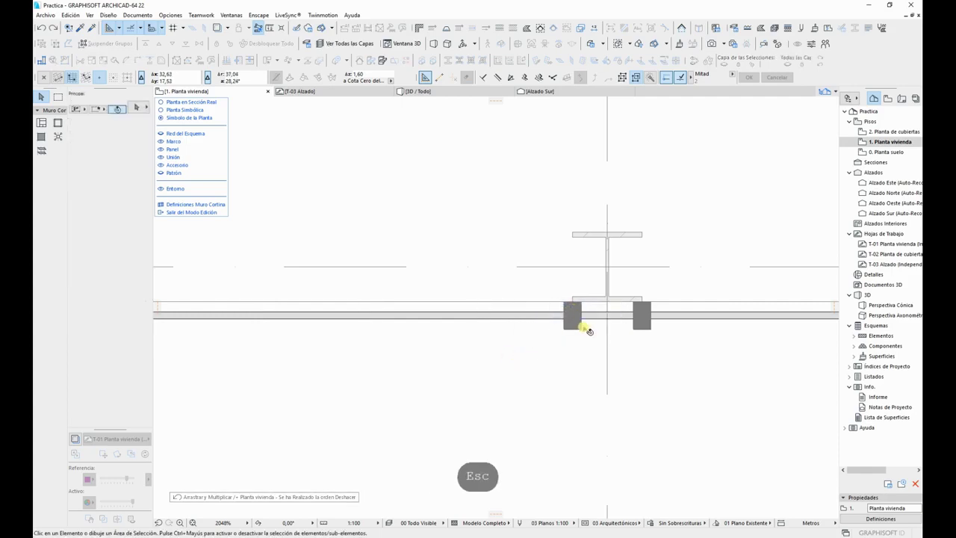
pyautogui.click(574, 325)
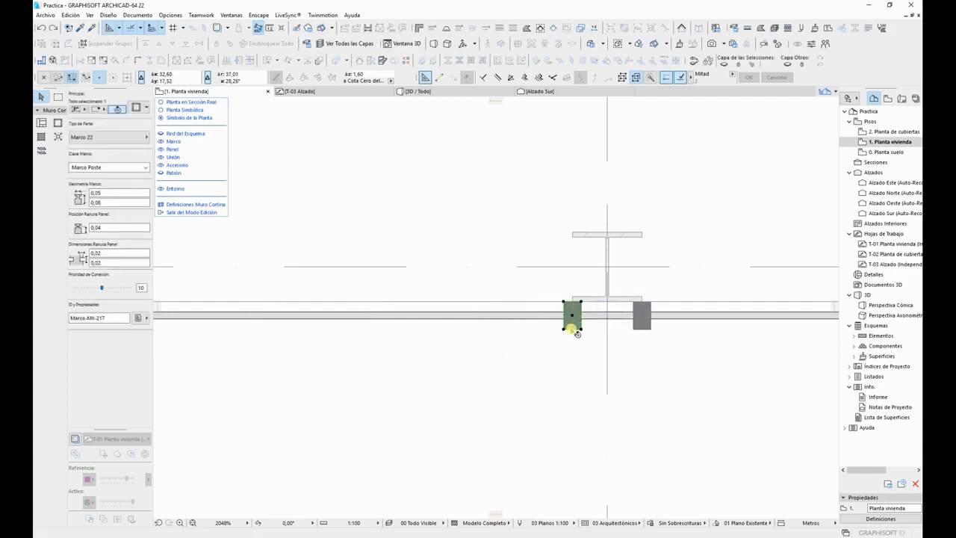
pyautogui.press('Escape')
pyautogui.press('Escape')
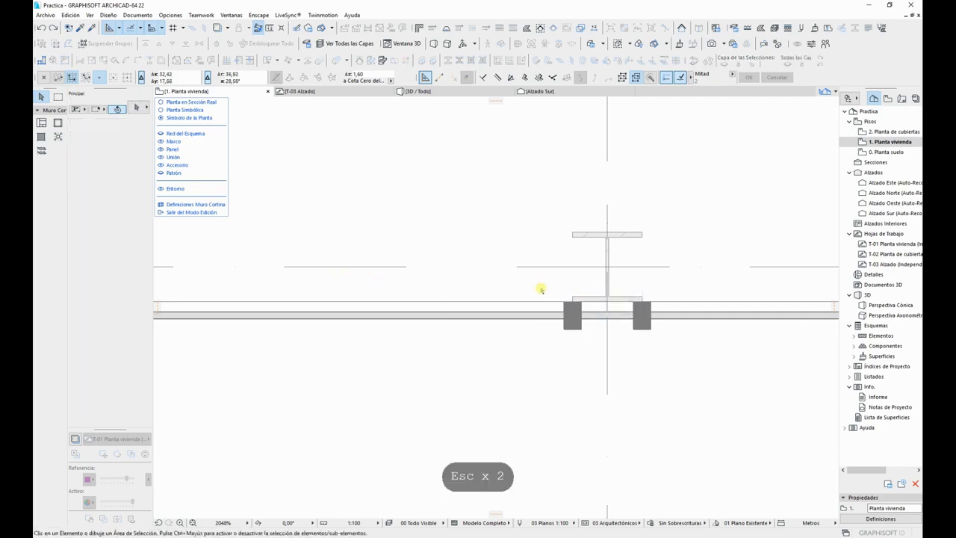
pyautogui.scroll(-1, 626, 315)
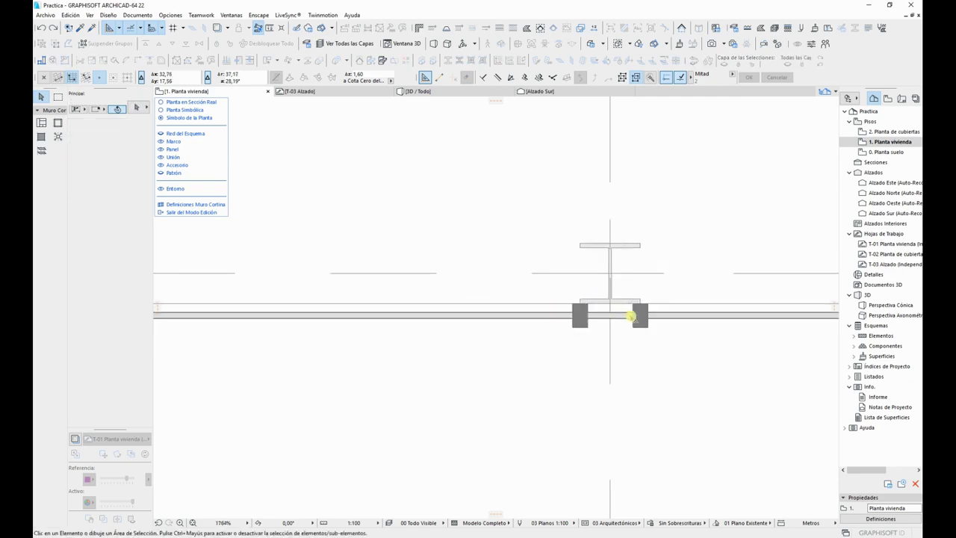
pyautogui.scroll(-1, 630, 317)
pyautogui.moveTo(588, 325); pyautogui.dragTo(482, 307, button='middle')
pyautogui.scroll(-2, 487, 321)
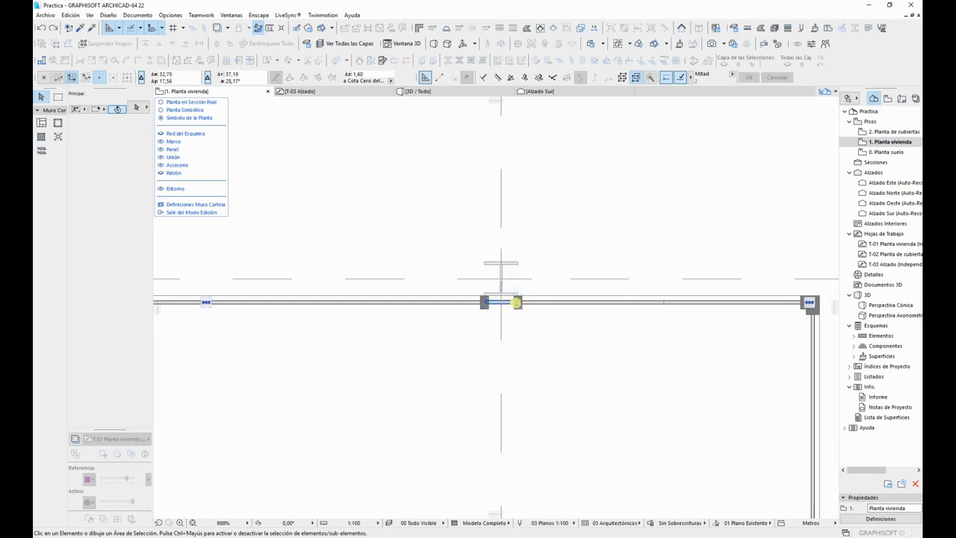
pyautogui.click(517, 303)
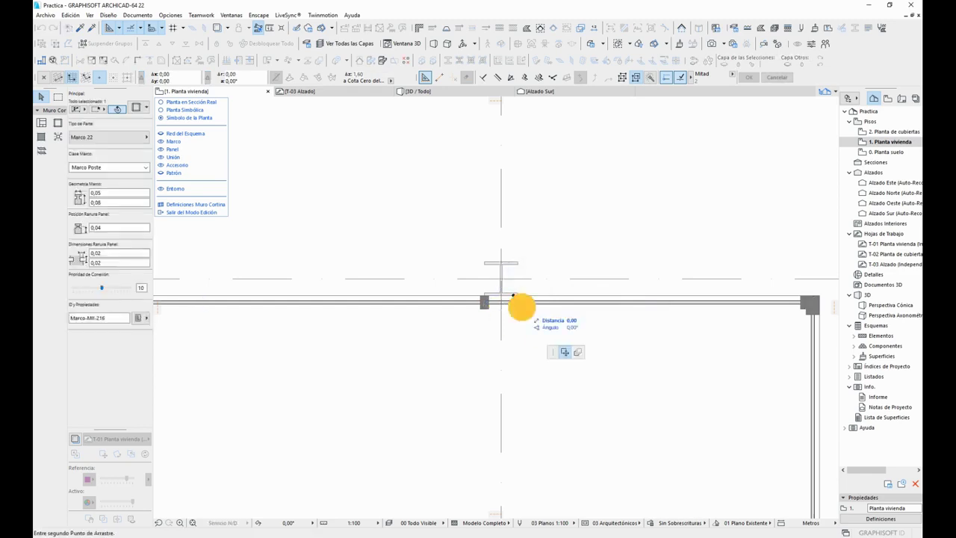
pyautogui.click(517, 302)
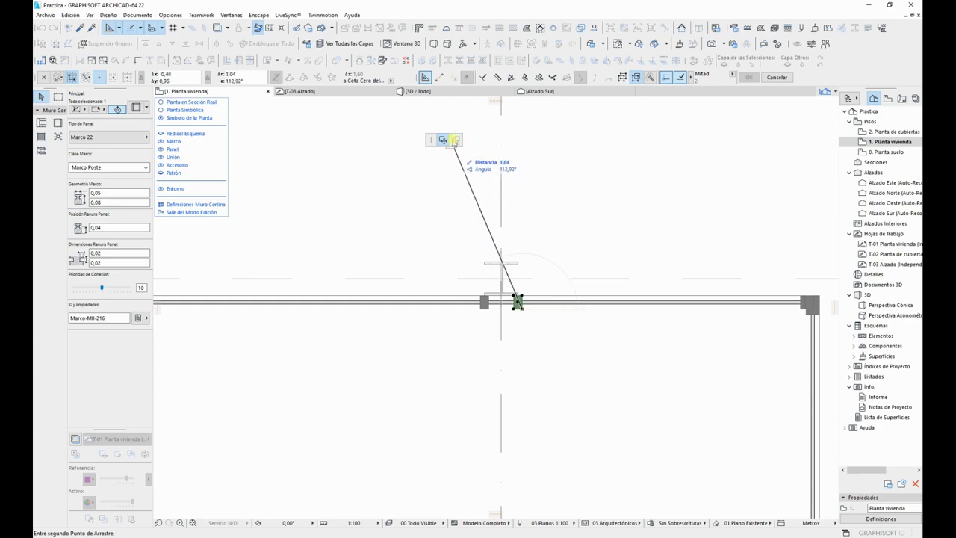
pyautogui.press('Escape')
pyautogui.press('Escape')
pyautogui.press('Escape')
pyautogui.press('Escape')
# Step: Delete the short panel between the two post frames at the easternmost column on axis A
pyautogui.scroll(3, 501, 329)
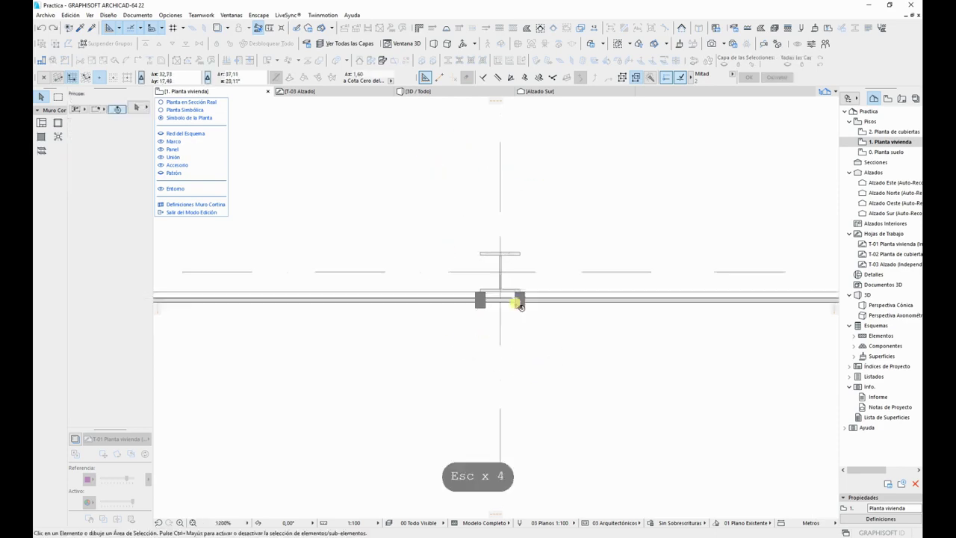
pyautogui.click(506, 298)
pyautogui.press('Delete')
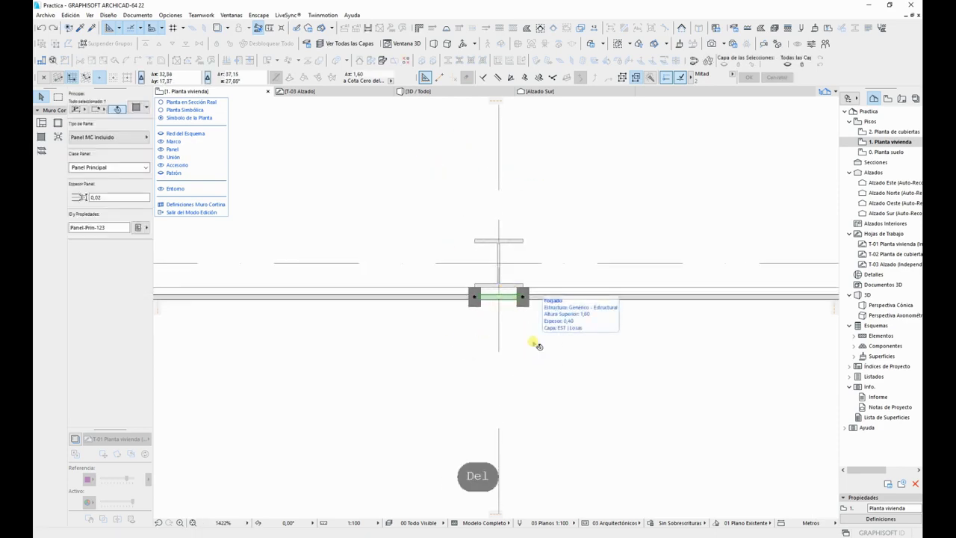
# Step: Move the post frame west of the next column on axis A about 1.66 m east, centring it on that column's west flange end
pyautogui.scroll(-10, 518, 336)
pyautogui.moveTo(471, 306); pyautogui.dragTo(699, 298, button='middle')
pyautogui.scroll(1, 541, 289)
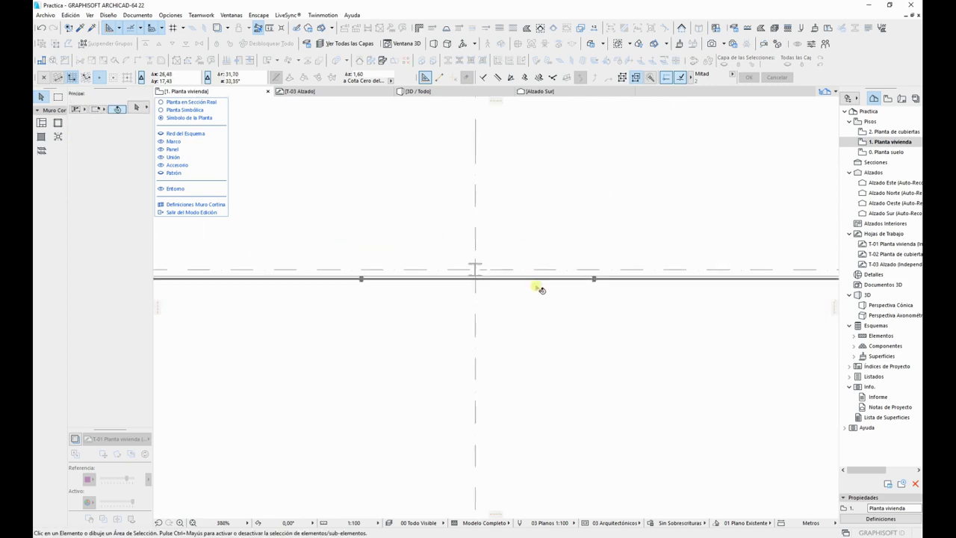
pyautogui.moveTo(554, 281); pyautogui.dragTo(420, 289, button='middle')
pyautogui.moveTo(523, 278); pyautogui.dragTo(686, 283, button='middle')
pyautogui.scroll(5, 493, 287)
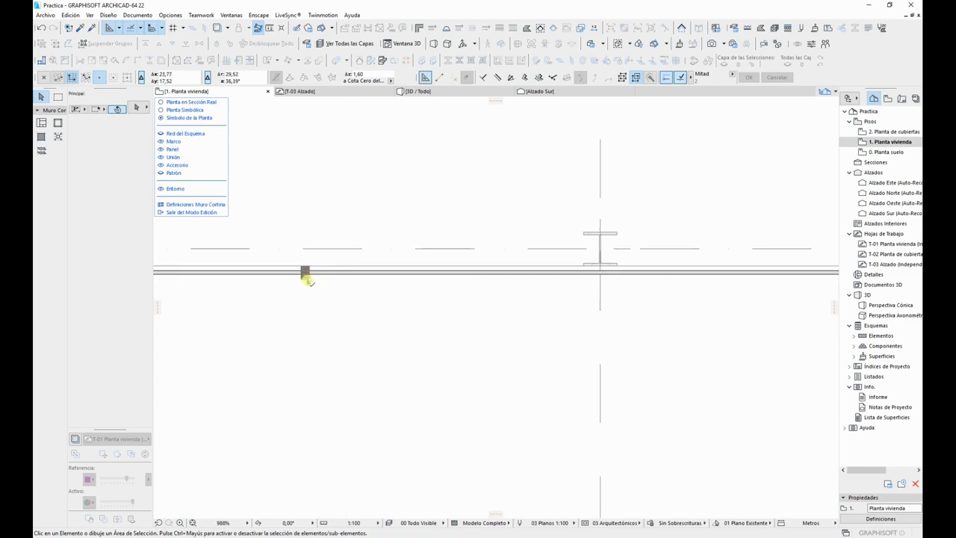
pyautogui.click(306, 274)
pyautogui.hotkey('ctrl', 'd')
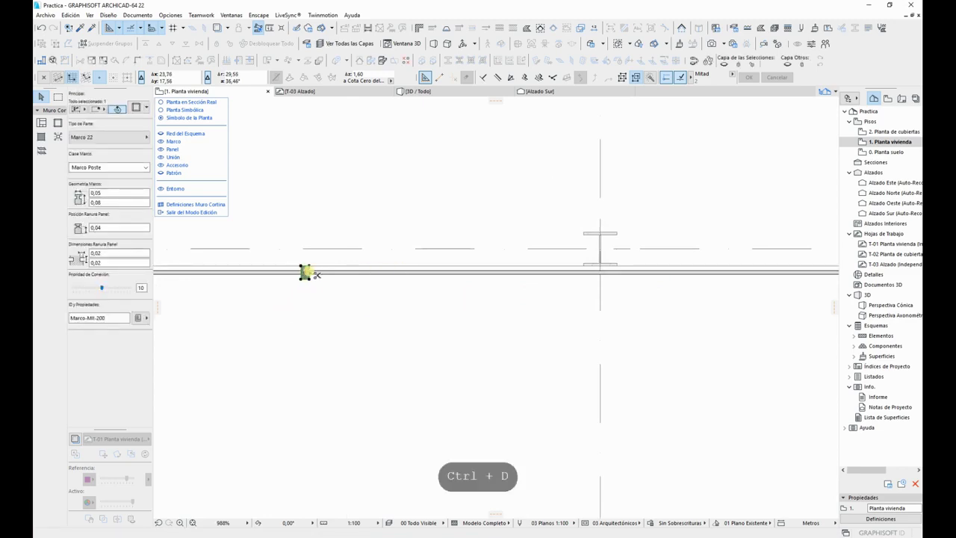
pyautogui.click(305, 273)
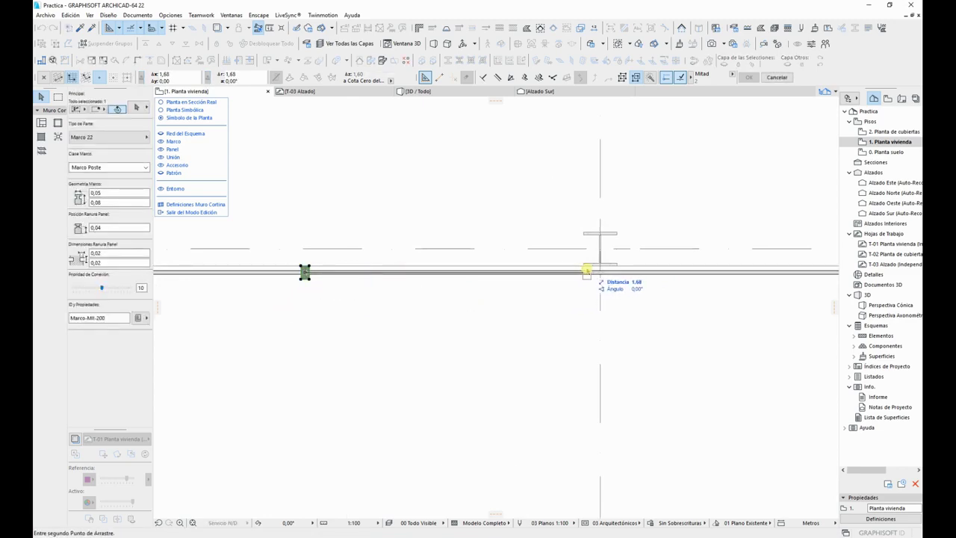
pyautogui.press('shift')
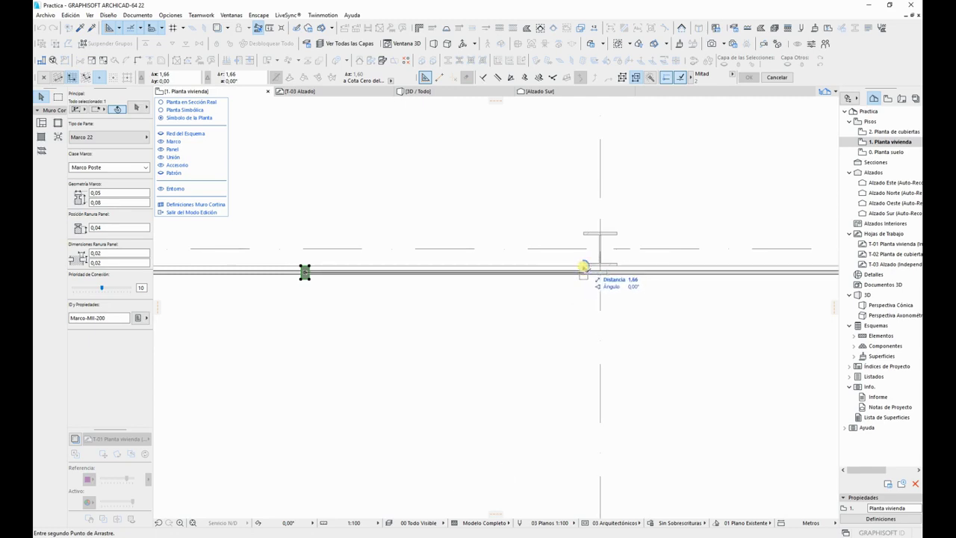
pyautogui.press('shift')
pyautogui.press('shift')
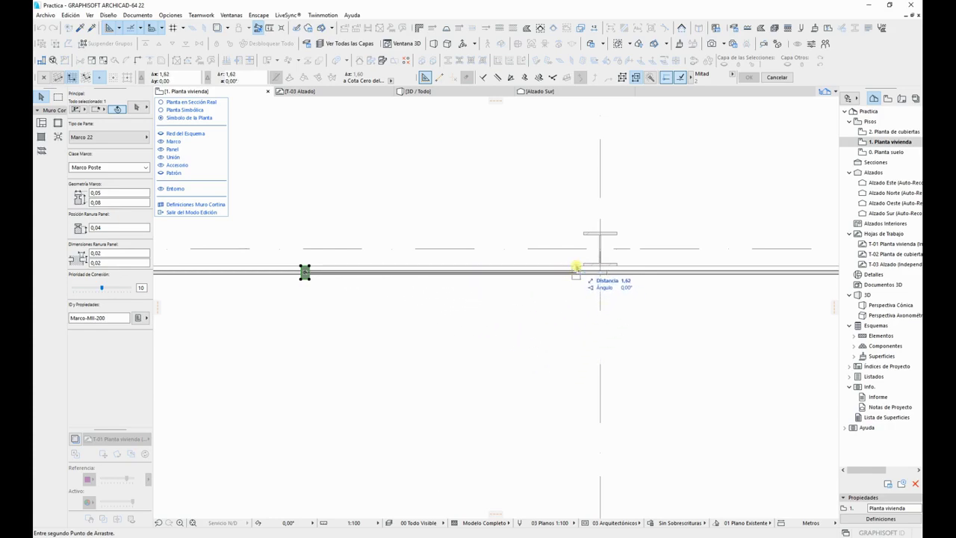
pyautogui.click(584, 267)
pyautogui.press('shift')
pyautogui.press('shift')
pyautogui.press('shift')
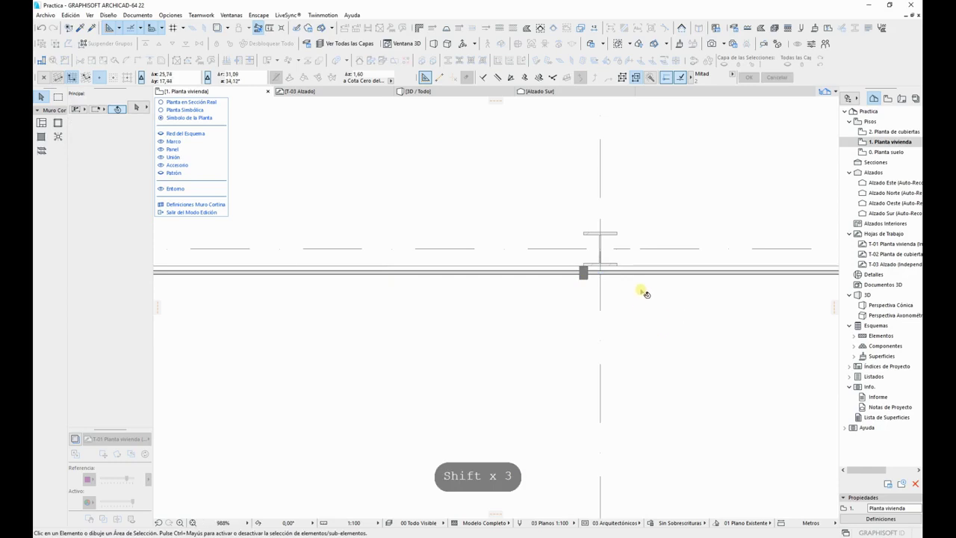
# Step: Copy the post frame at column 4 on axis A 0.20 m east to the column's opposite flange end
pyautogui.scroll(2, 589, 278)
pyautogui.click(589, 285)
pyautogui.hotkey('ctrl', 'd')
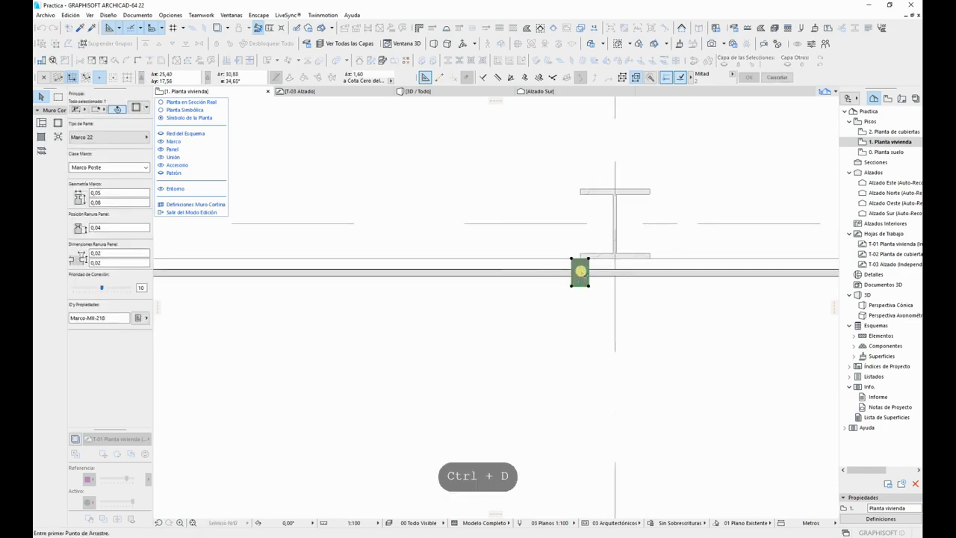
pyautogui.press('ctrl')
pyautogui.click(581, 273)
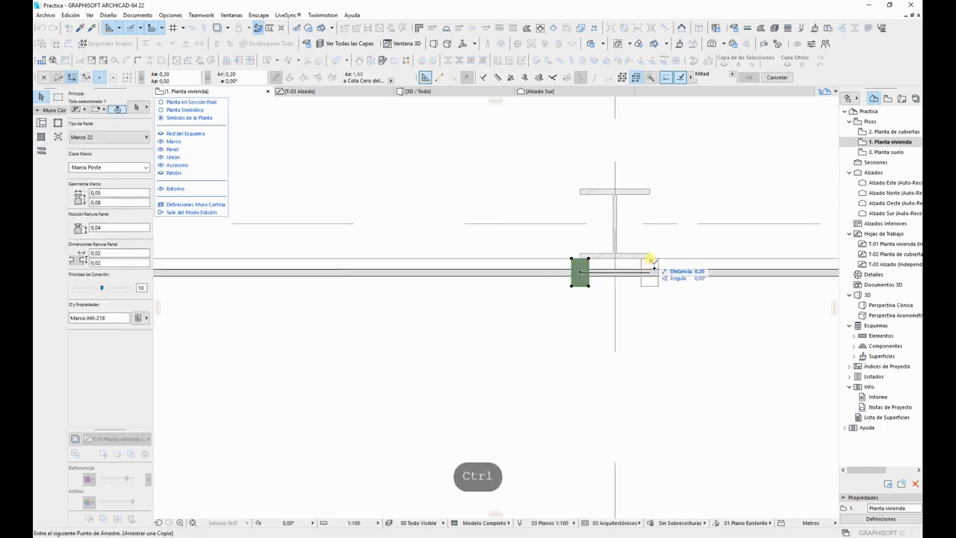
pyautogui.click(652, 266)
pyautogui.press('Escape')
# Step: Delete the short curtain wall panel between the two post frames at column 4 on axis A
pyautogui.click(631, 273)
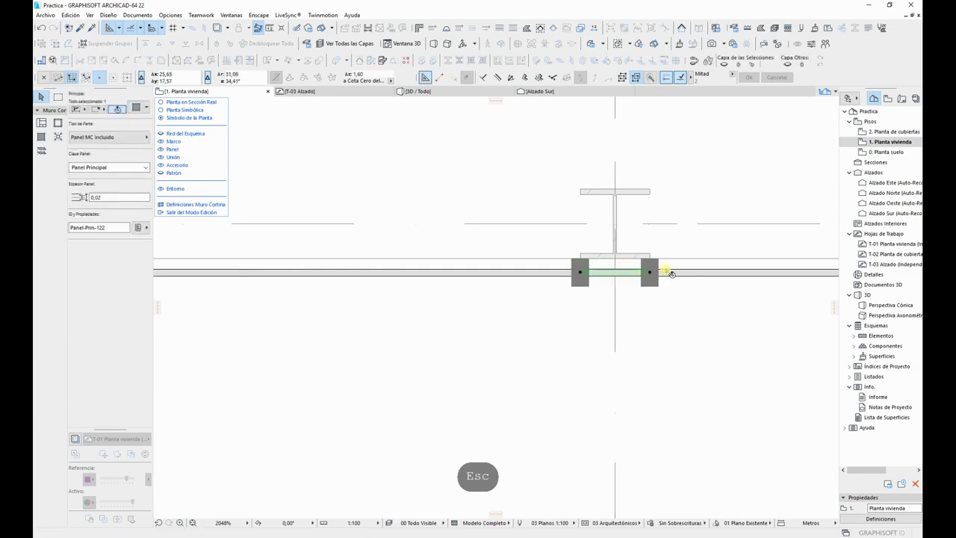
pyautogui.press('Delete')
pyautogui.scroll(-6, 478, 306)
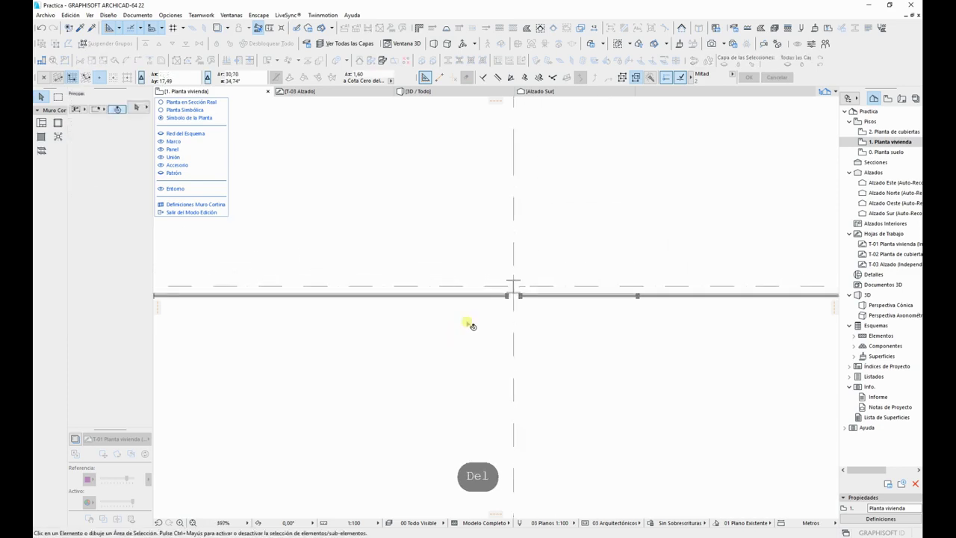
pyautogui.scroll(-3, 541, 228)
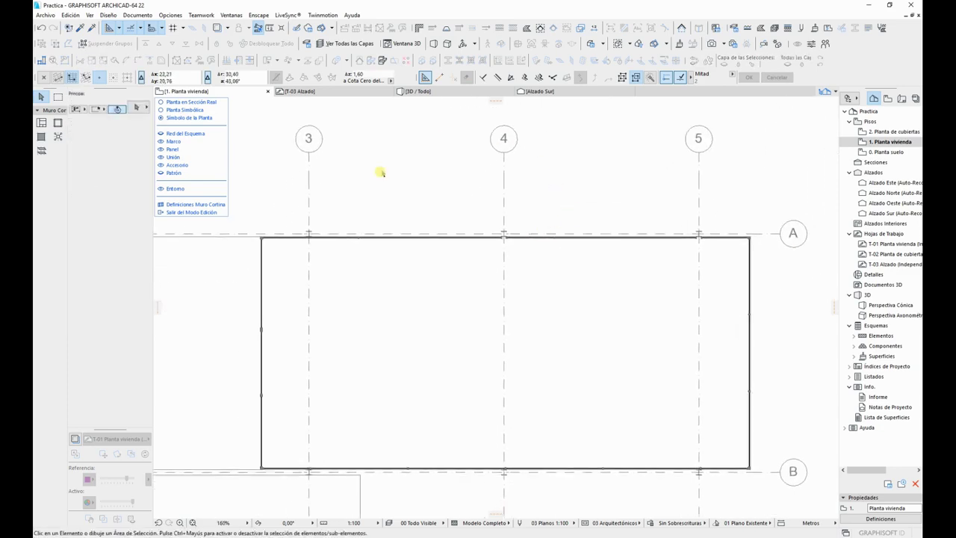
# Step: Leave the curtain wall's edit mode and clear the selection
pyautogui.click(196, 212)
pyautogui.click(566, 253)
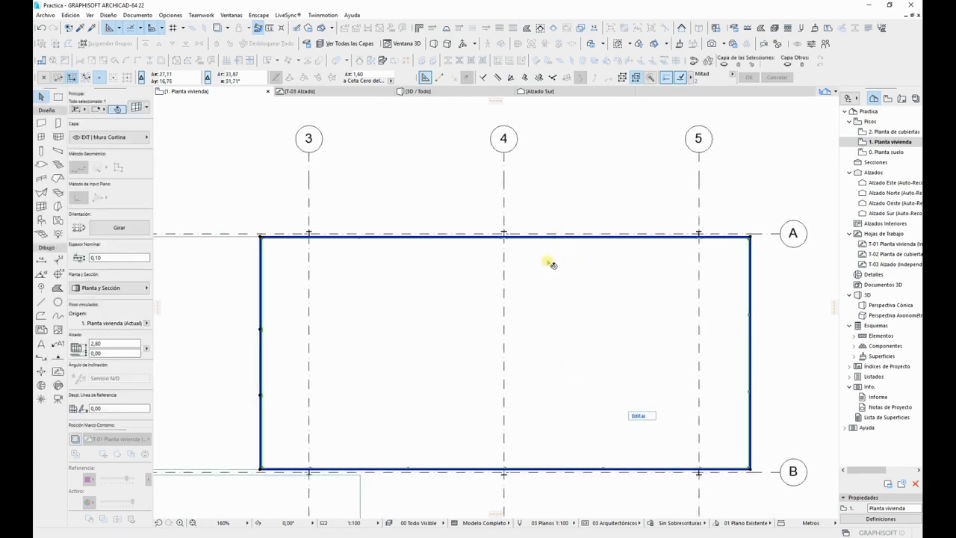
pyautogui.press('Escape')
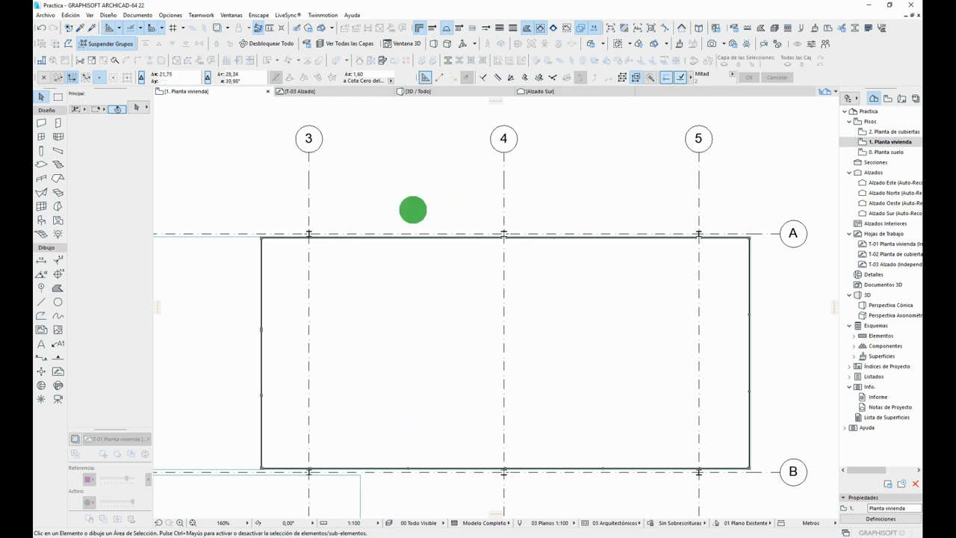
# Step: Place a vertical guide line on axis 3 and offset it 3.6 m east
pyautogui.moveTo(411, 210); pyautogui.dragTo(490, 179, button='middle')
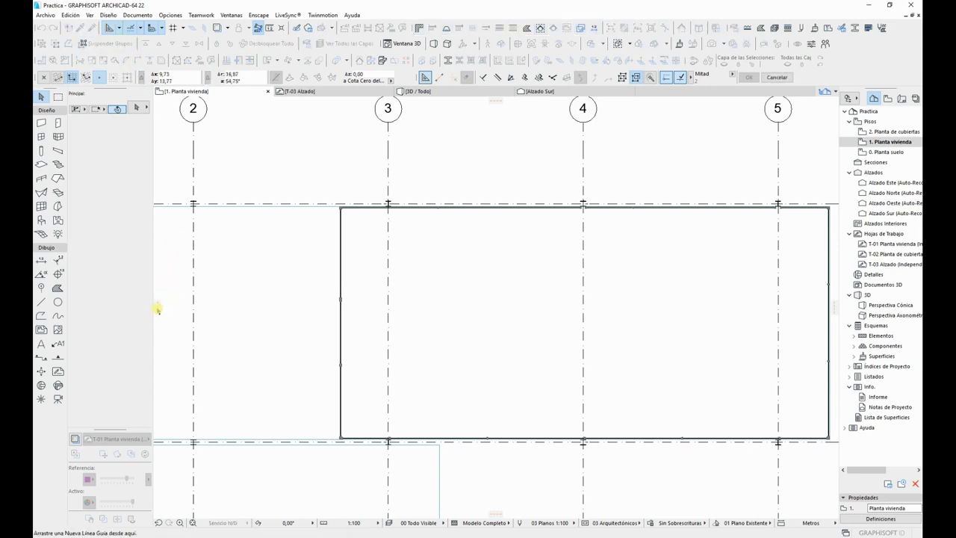
pyautogui.moveTo(158, 308); pyautogui.dragTo(279, 431)
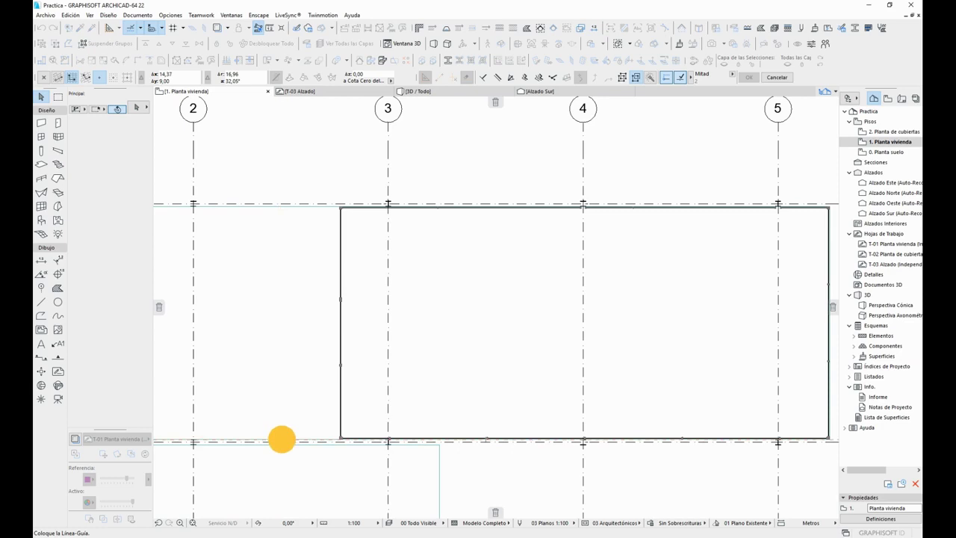
pyautogui.moveTo(281, 440); pyautogui.dragTo(400, 324)
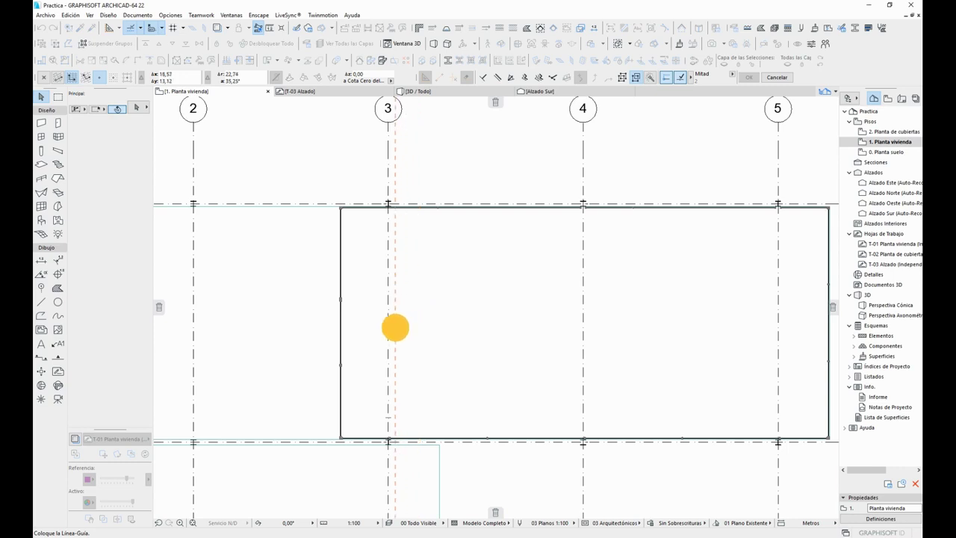
pyautogui.click(389, 319)
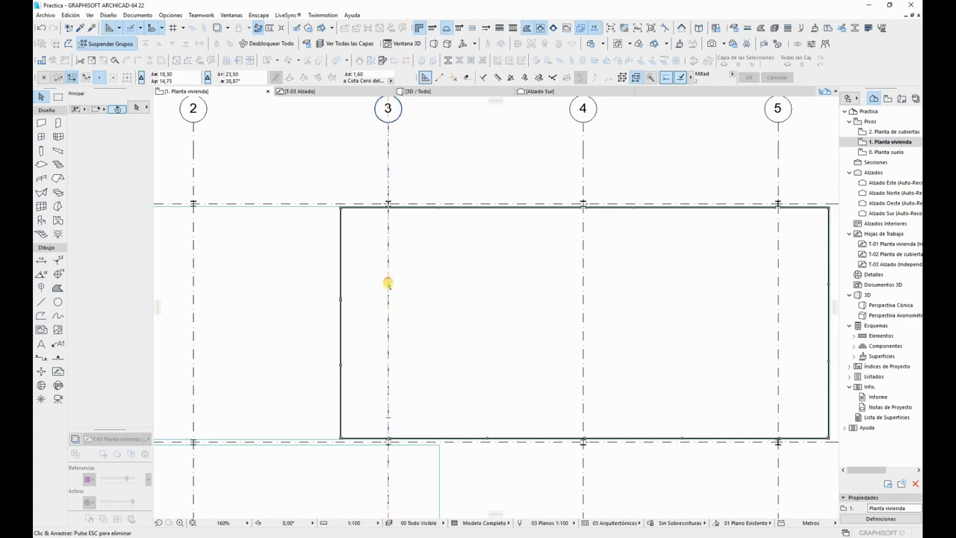
pyautogui.moveTo(387, 283)
pyautogui.mouseDown()
pyautogui.moveTo(458, 310)
pyautogui.moveTo(478, 307)
pyautogui.mouseUp()
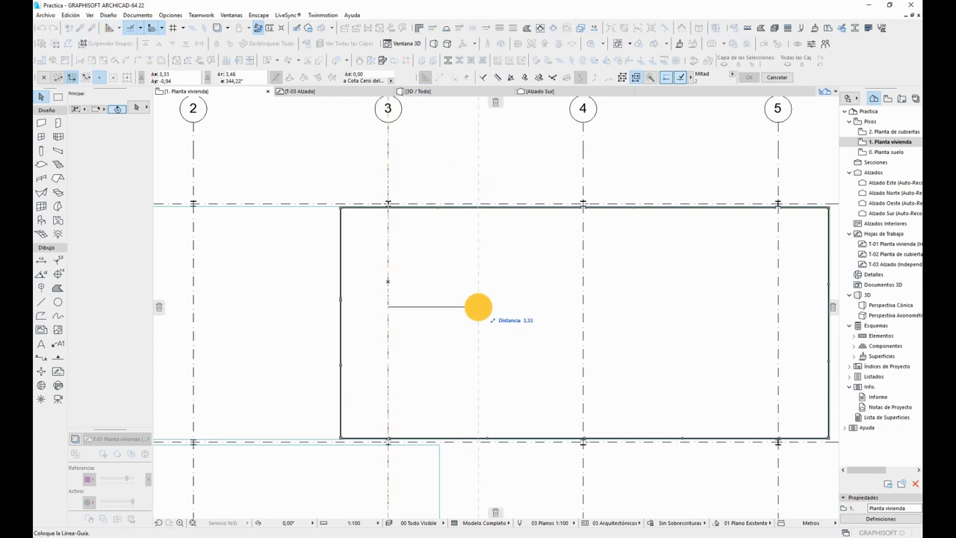
pyautogui.moveTo(479, 308); pyautogui.dragTo(481, 306)
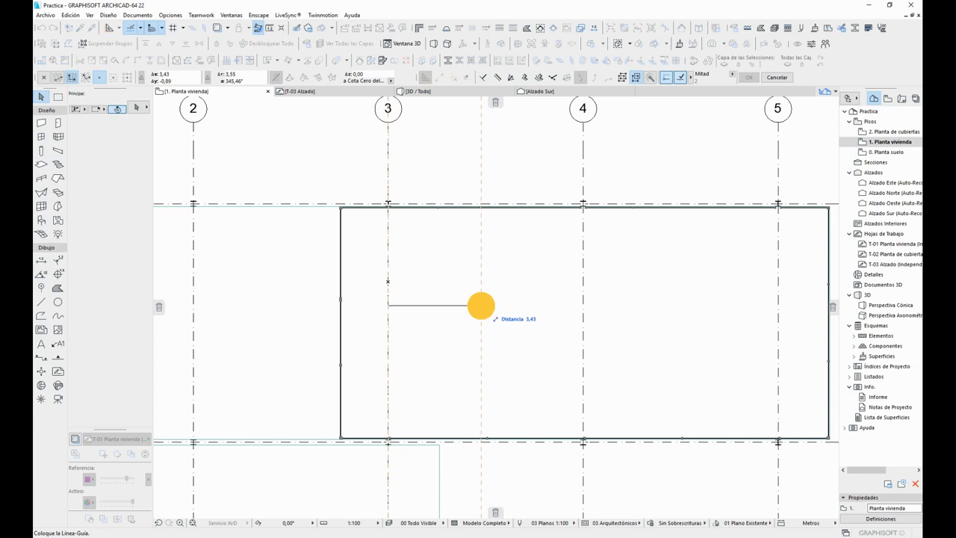
pyautogui.press('r')
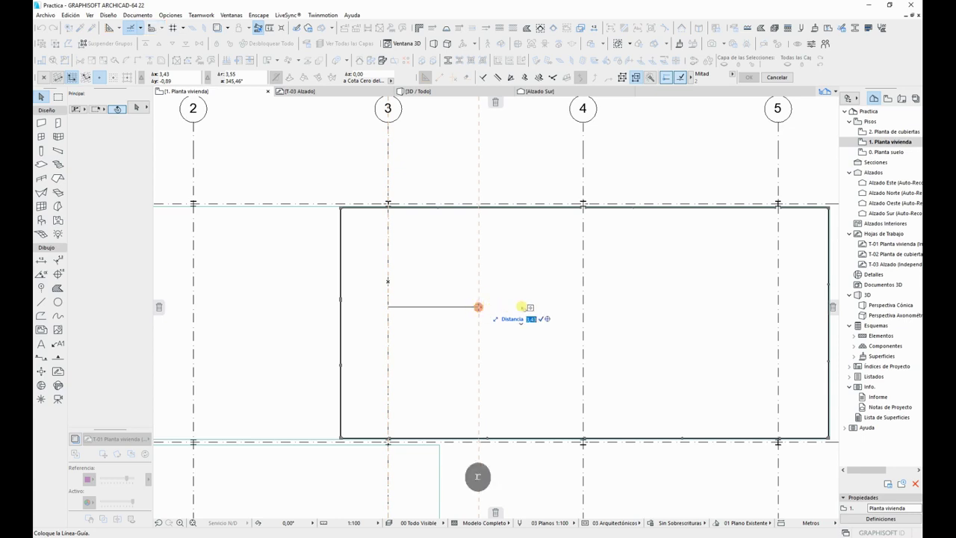
pyautogui.write('3,6')
pyautogui.press('Return')
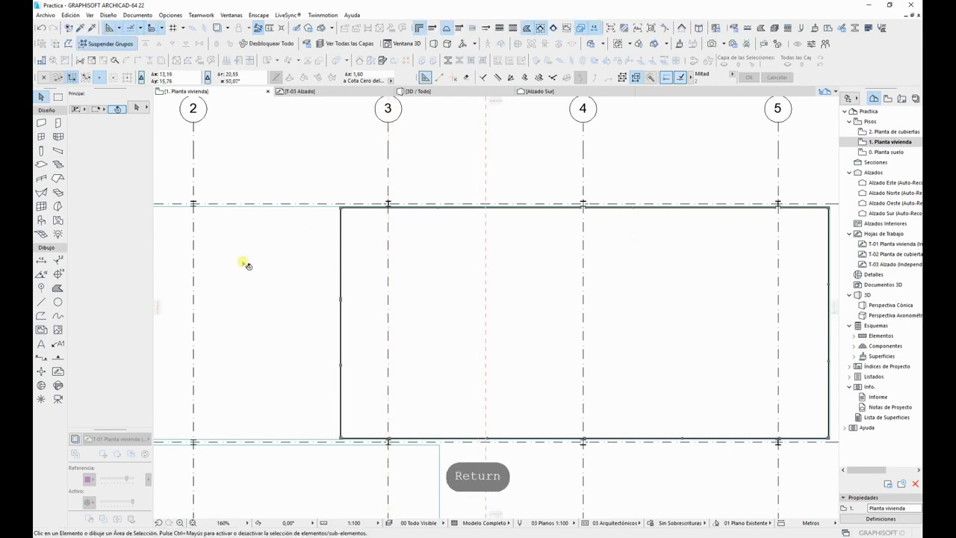
# Step: Place another vertical guide line on axis 4 and offset it 3.6 m east
pyautogui.moveTo(162, 307)
pyautogui.mouseDown()
pyautogui.moveTo(397, 271)
pyautogui.moveTo(576, 284)
pyautogui.moveTo(585, 294)
pyautogui.mouseUp()
pyautogui.click(600, 383)
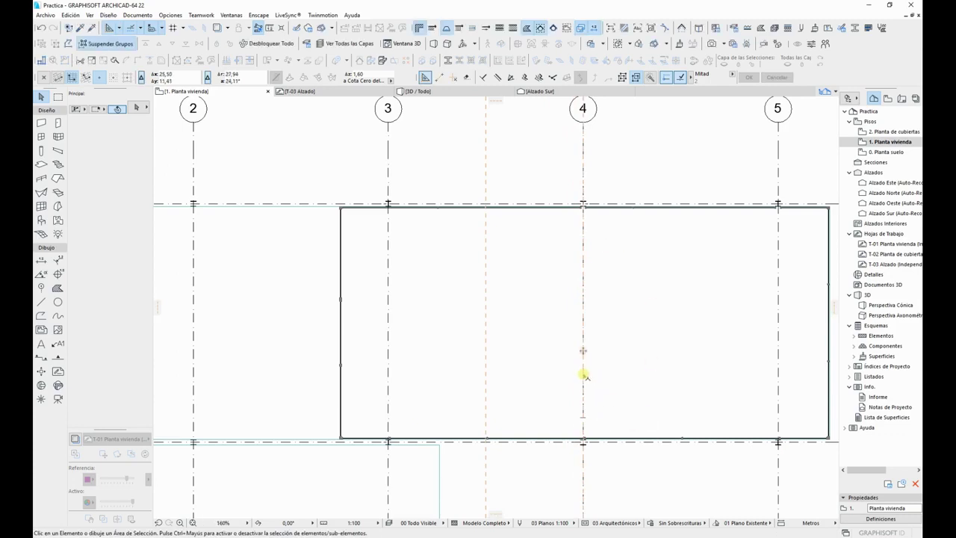
pyautogui.moveTo(583, 352); pyautogui.dragTo(639, 321)
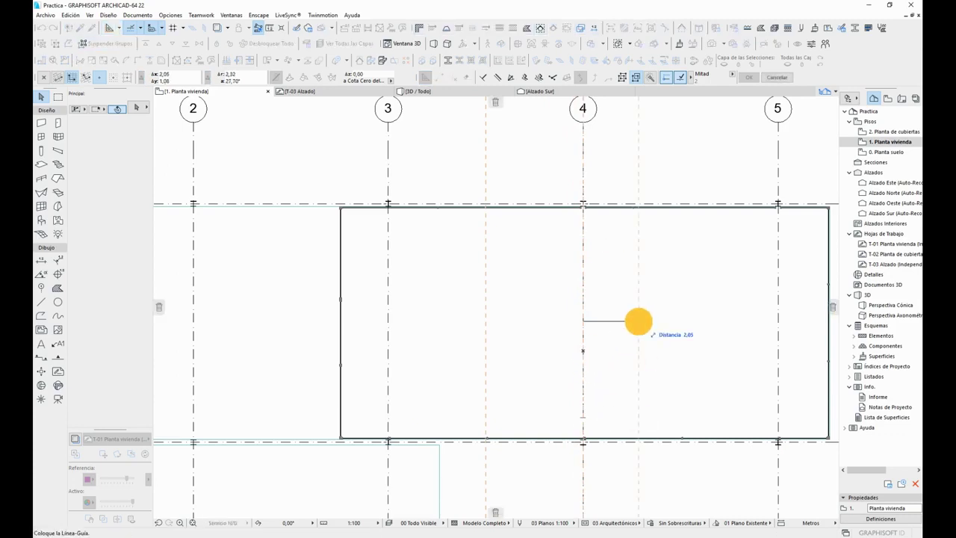
pyautogui.press('Tab')
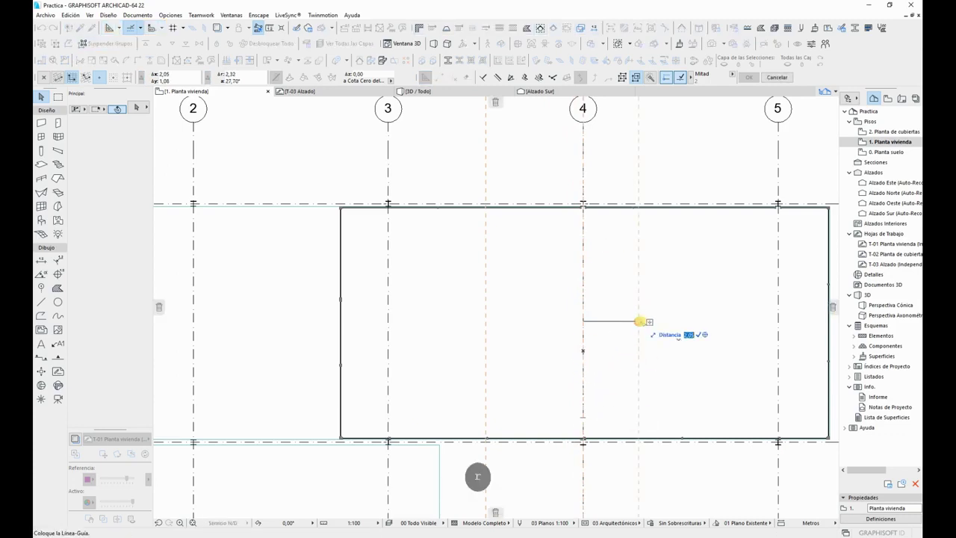
pyautogui.write('3,6')
pyautogui.press('Return')
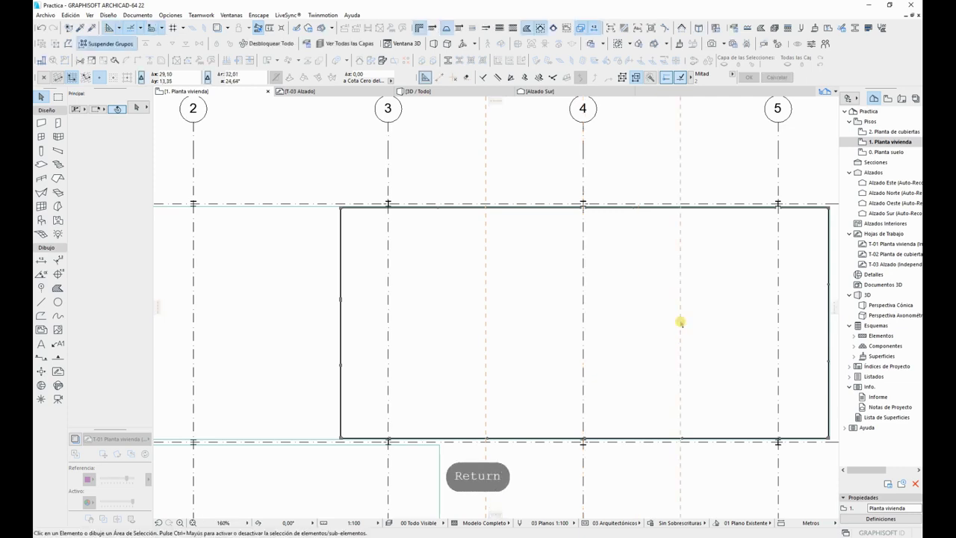
# Step: Reopen the curtain wall for editing and move the axis A post frame east of column 4 onto the guide line between axes 4 and 5
pyautogui.scroll(5, 798, 247)
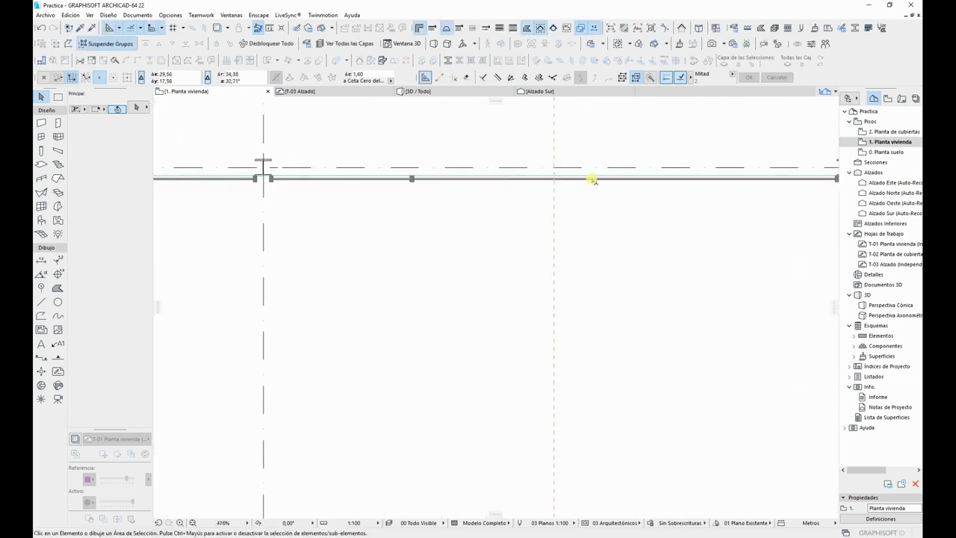
pyautogui.click(670, 178)
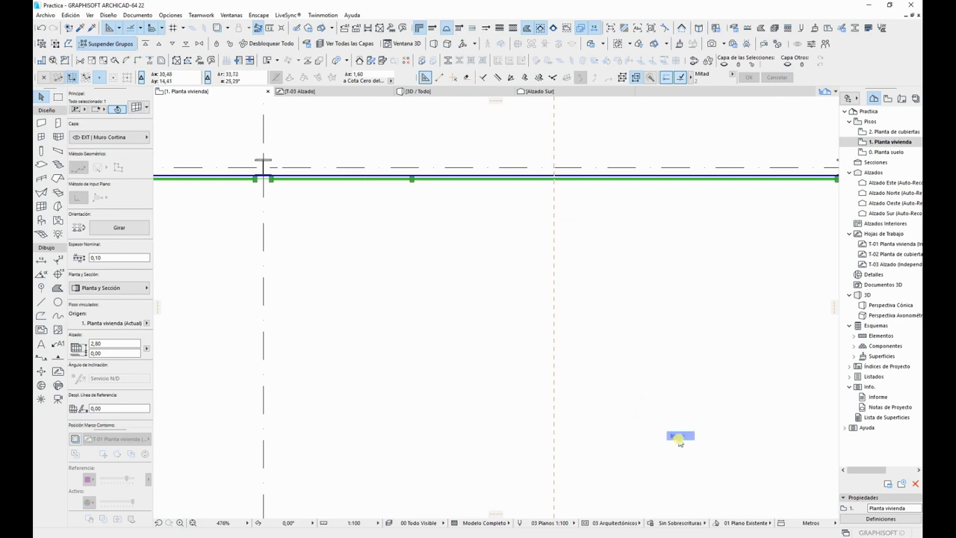
pyautogui.doubleClick(425, 179)
pyautogui.scroll(4, 434, 180)
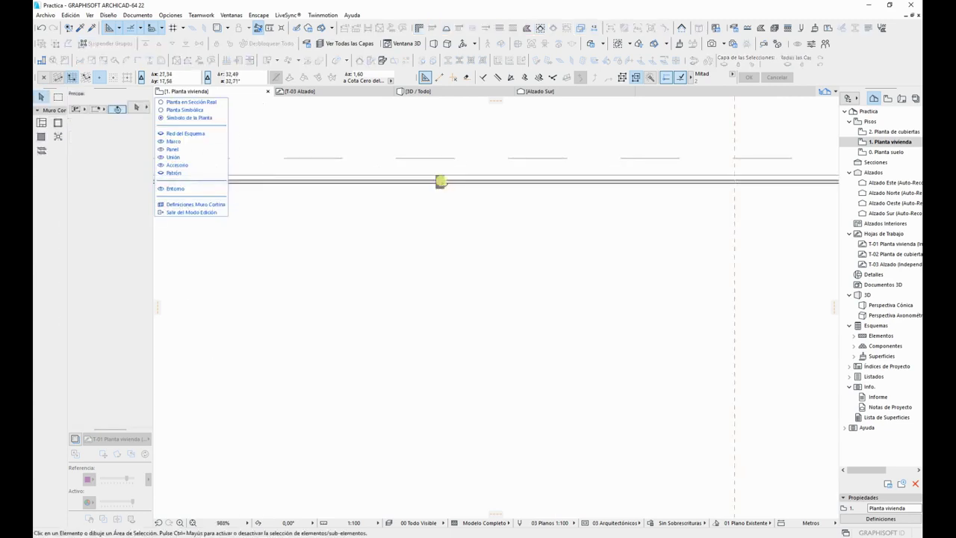
pyautogui.click(440, 181)
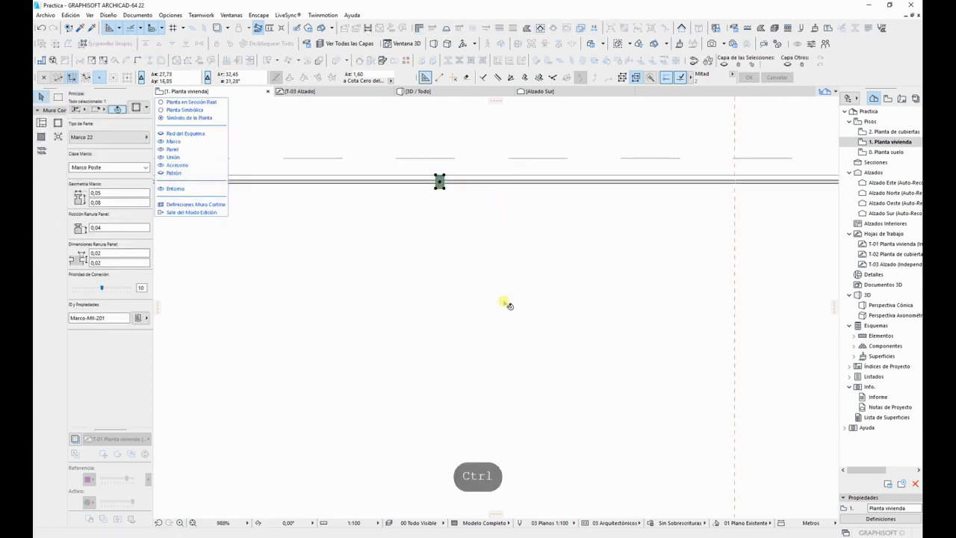
pyautogui.hotkey('ctrl', 'd')
pyautogui.click(440, 180)
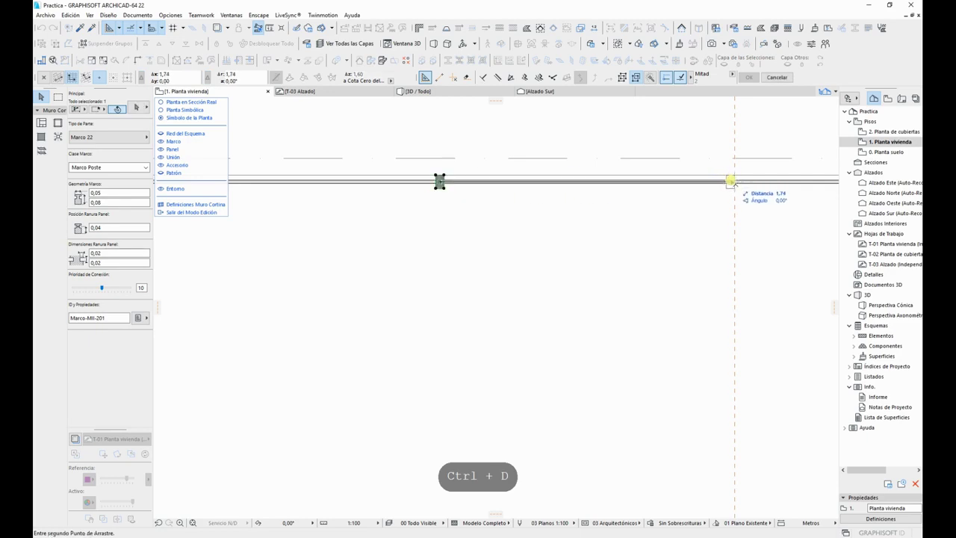
pyautogui.click(735, 182)
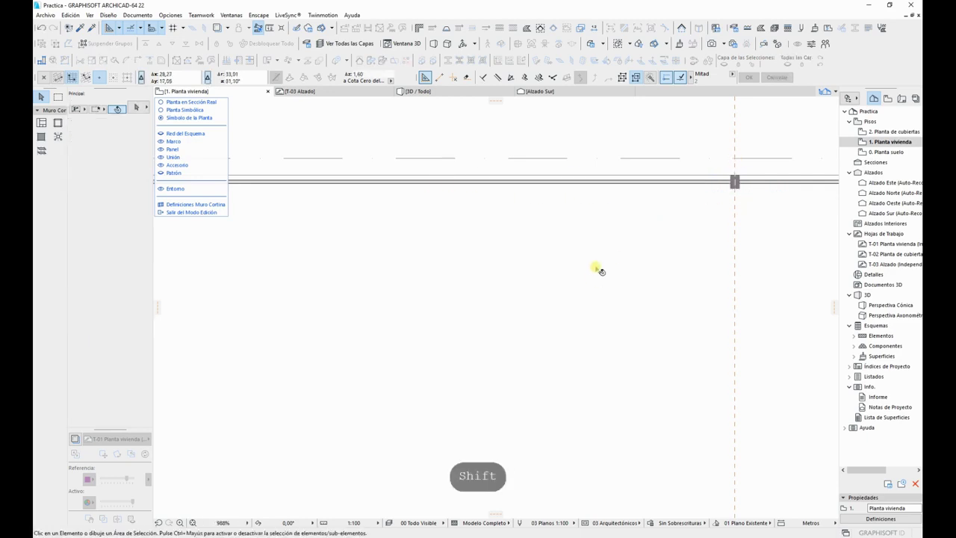
# Step: Use multiple-copy drag to copy the axis A post frame east of column 3 to the west end of that column's flange
pyautogui.keyDown('shift'); pyautogui.scroll(5, 488, 210); pyautogui.keyUp('shift')
pyautogui.moveTo(488, 210); pyautogui.dragTo(546, 256, button='middle')
pyautogui.scroll(5, 495, 249)
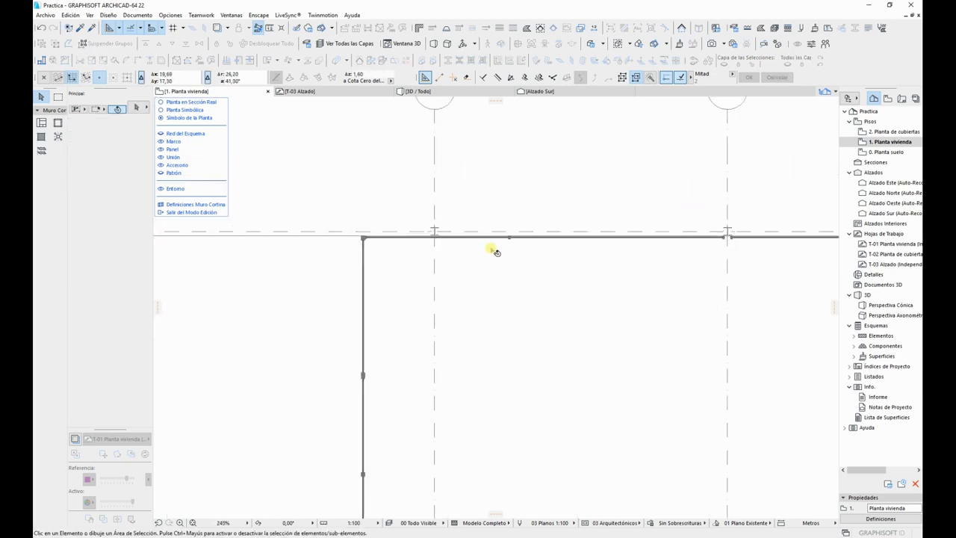
pyautogui.scroll(-1, 407, 249)
pyautogui.moveTo(409, 251); pyautogui.dragTo(596, 248, button='middle')
pyautogui.scroll(5, 606, 234)
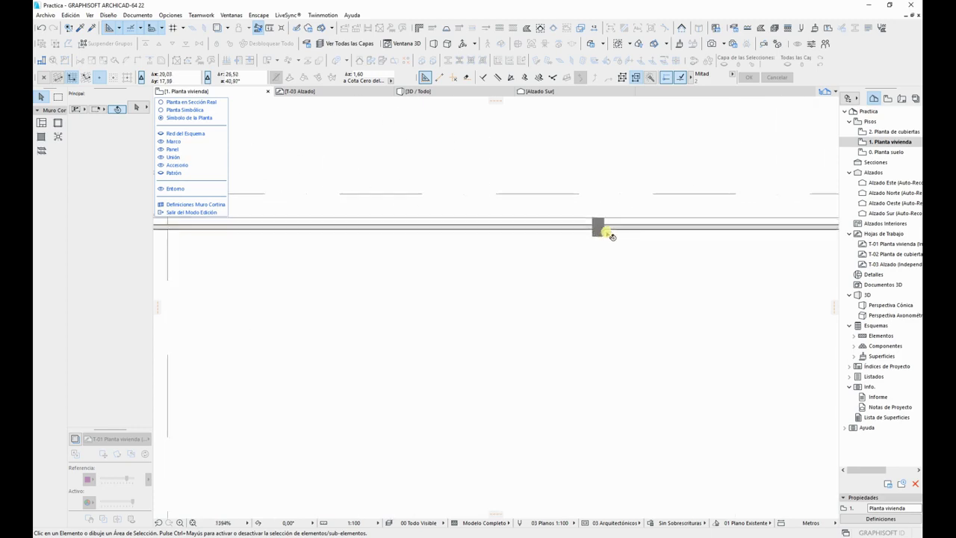
pyautogui.click(598, 229)
pyautogui.hotkey('ctrl', 'd')
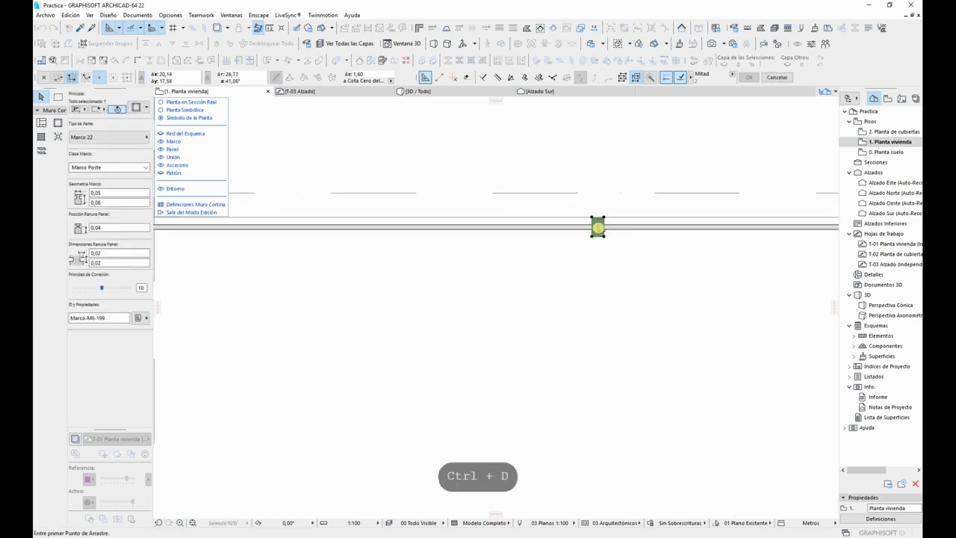
pyautogui.scroll(-1, 575, 276)
pyautogui.moveTo(577, 273); pyautogui.dragTo(638, 290, button='middle')
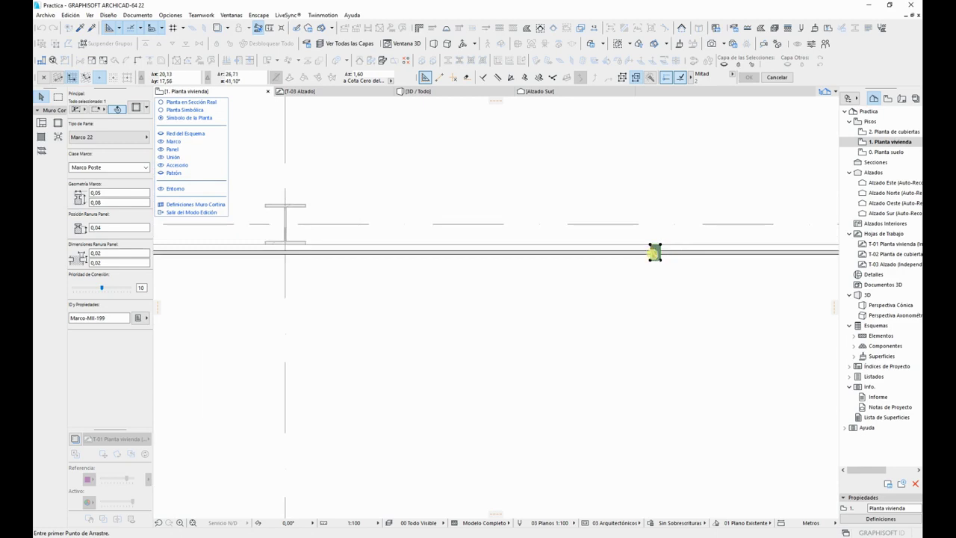
pyautogui.click(655, 253)
pyautogui.press('ctrl')
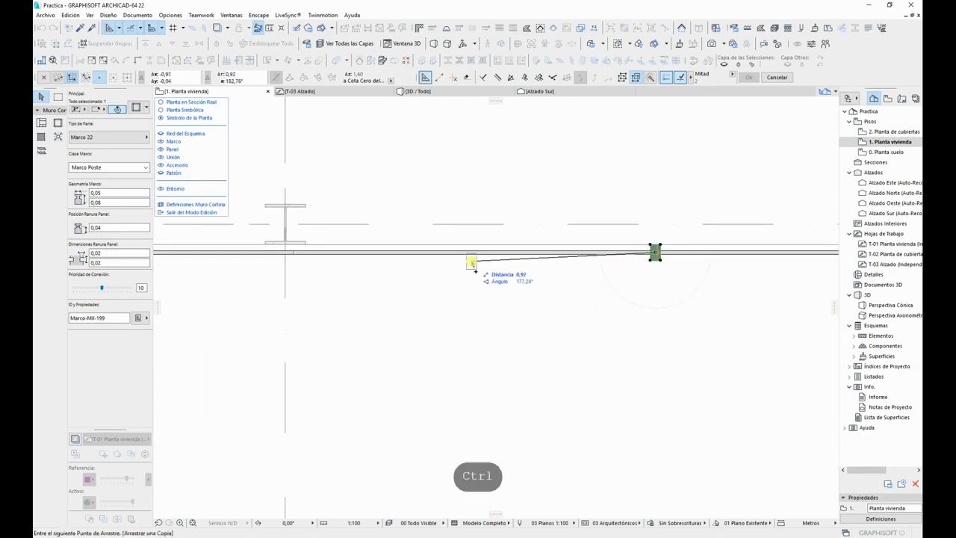
pyautogui.press('alt')
pyautogui.moveTo(311, 253); pyautogui.dragTo(518, 267, button='middle')
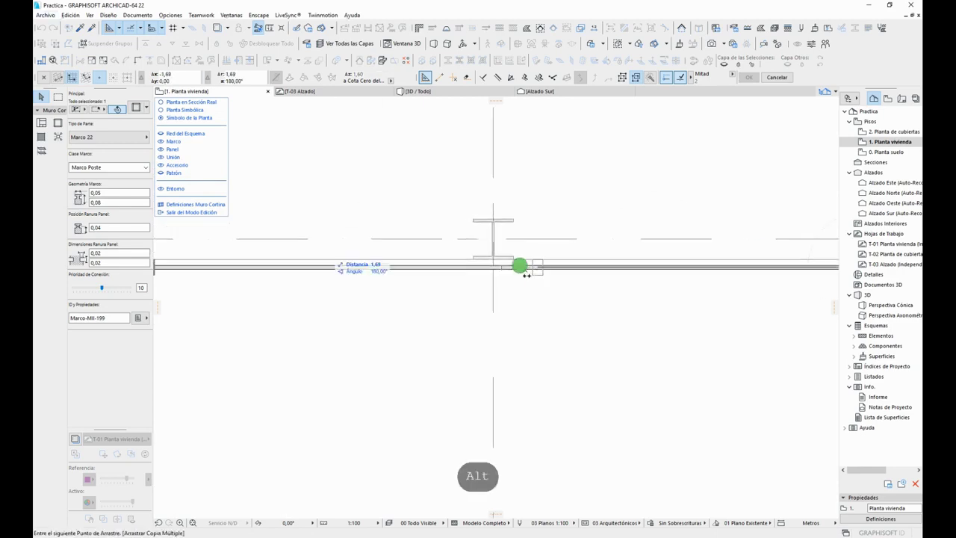
pyautogui.scroll(2, 488, 258)
pyautogui.click(466, 263)
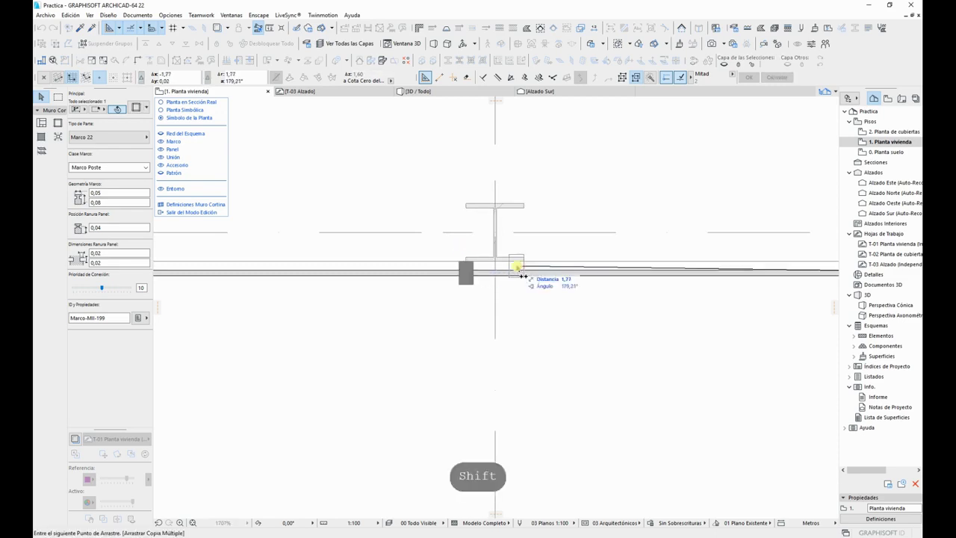
# Step: Place a second copy of the post frame at the east end of column 3's flange and end the multiple copy
pyautogui.keyDown('shift'); pyautogui.click(523, 262); pyautogui.keyUp('shift')
pyautogui.scroll(-3, 641, 305)
pyautogui.moveTo(628, 308); pyautogui.dragTo(392, 295, button='middle')
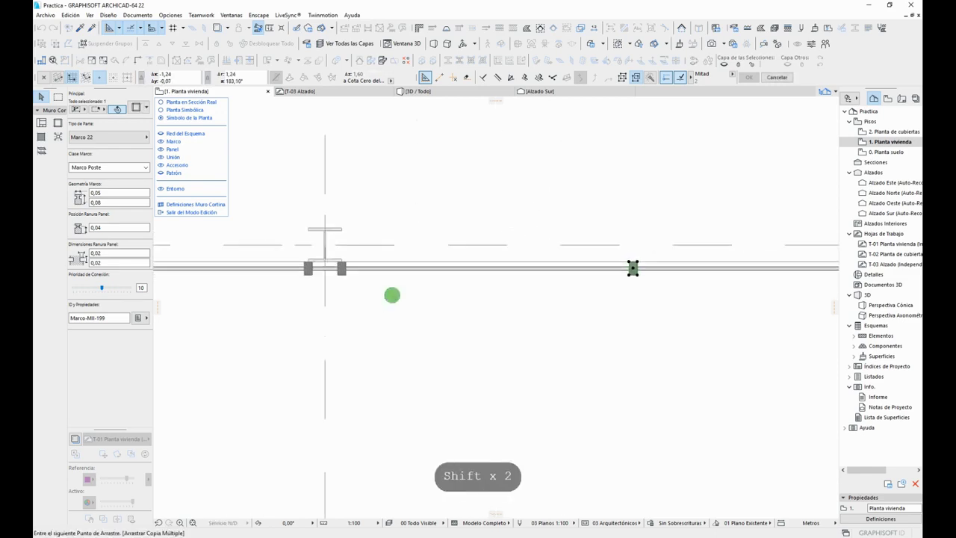
pyautogui.press('Escape')
# Step: Move the axis A post frame east of column 3 onto the guide line between axes 3 and 4
pyautogui.moveTo(659, 282); pyautogui.dragTo(413, 293, button='middle')
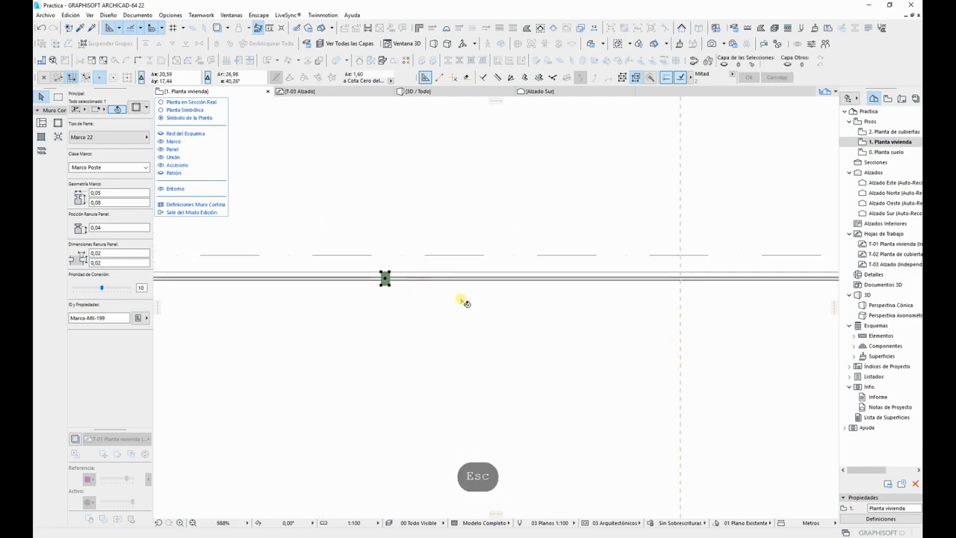
pyautogui.hotkey('ctrl', 'd')
pyautogui.click(385, 278)
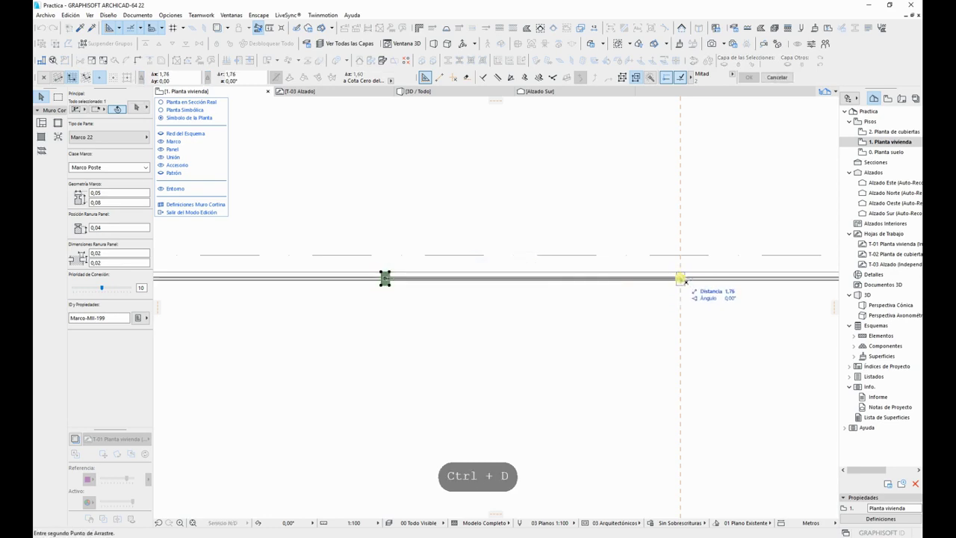
pyautogui.click(657, 279)
pyautogui.press('Escape')
pyautogui.scroll(-3, 438, 352)
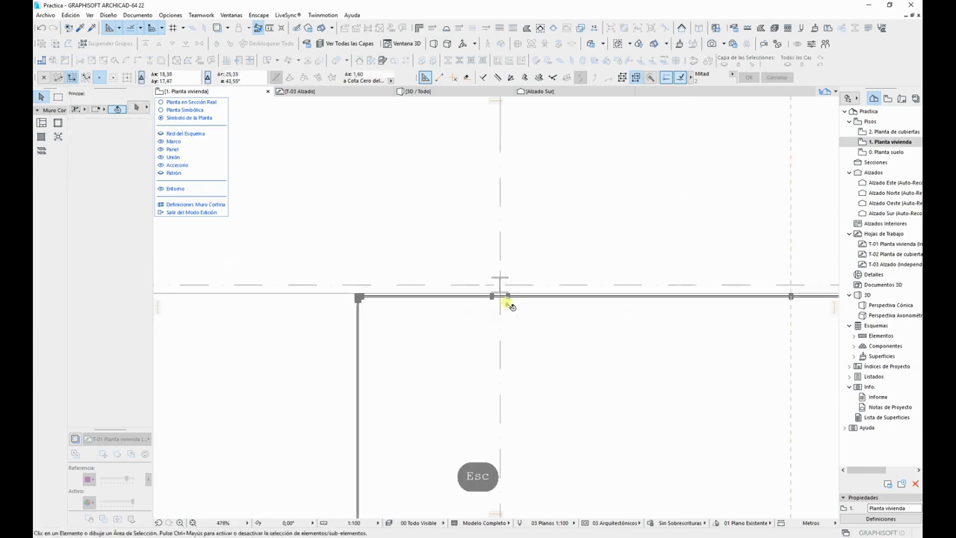
# Step: Delete the curtain wall panel between the two post frames at column 3 on axis A
pyautogui.scroll(3, 511, 307)
pyautogui.click(499, 290)
pyautogui.press('Delete')
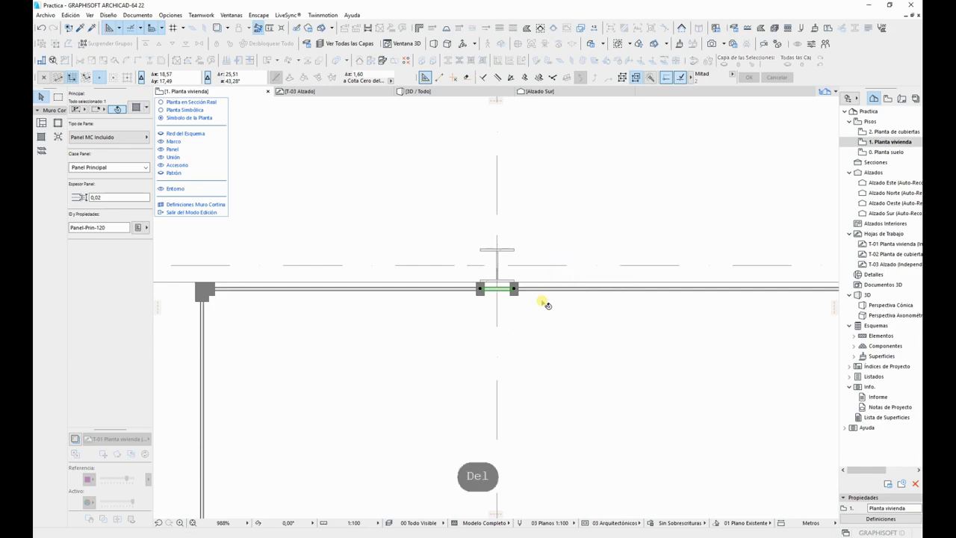
# Step: Move the axis B post frame beside column 3 to the east end of that column's flange
pyautogui.scroll(-6, 597, 381)
pyautogui.moveTo(602, 436); pyautogui.dragTo(499, 235, button='middle')
pyautogui.moveTo(516, 409); pyautogui.dragTo(514, 277, button='middle')
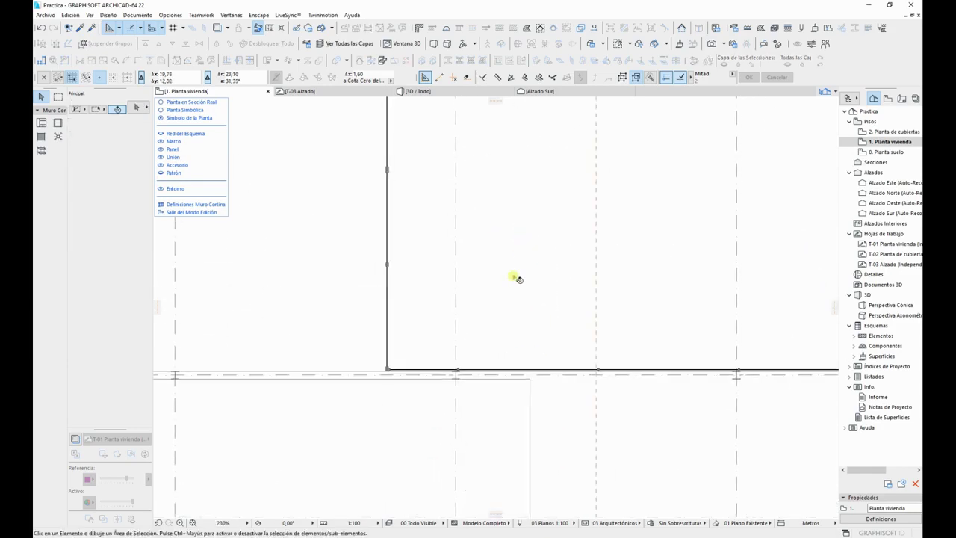
pyautogui.scroll(10, 426, 394)
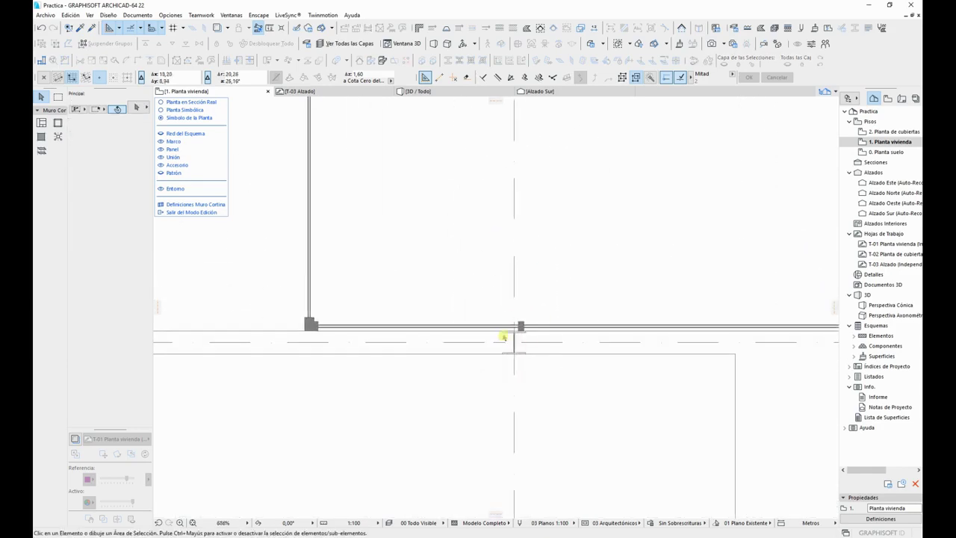
pyautogui.click(549, 320)
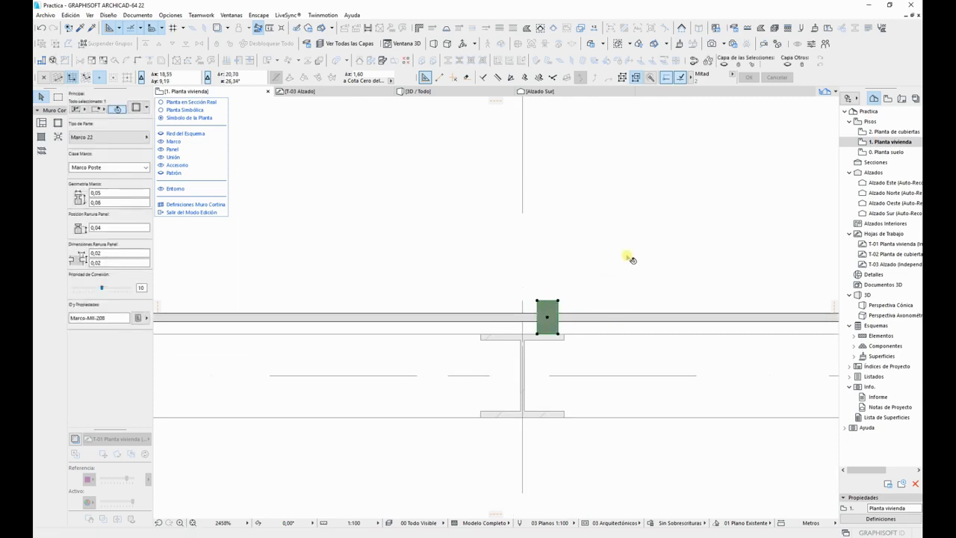
pyautogui.hotkey('ctrl', 'd')
pyautogui.click(551, 309)
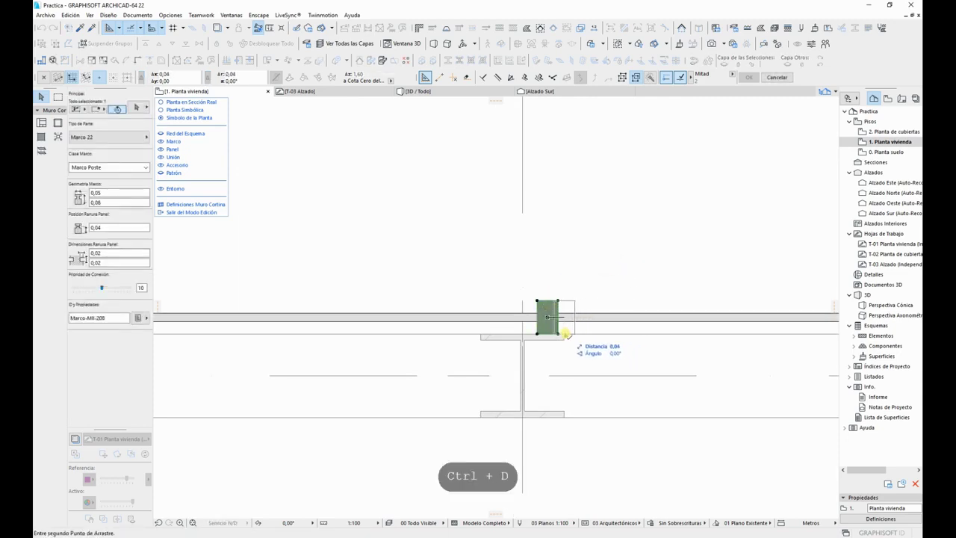
pyautogui.click(569, 322)
# Step: Copy the axis B post frame to the west end of column 3's flange and delete the panel between the two frames
pyautogui.hotkey('ctrl', 'd')
pyautogui.click(566, 320)
pyautogui.hotkey('ctrl', 'd')
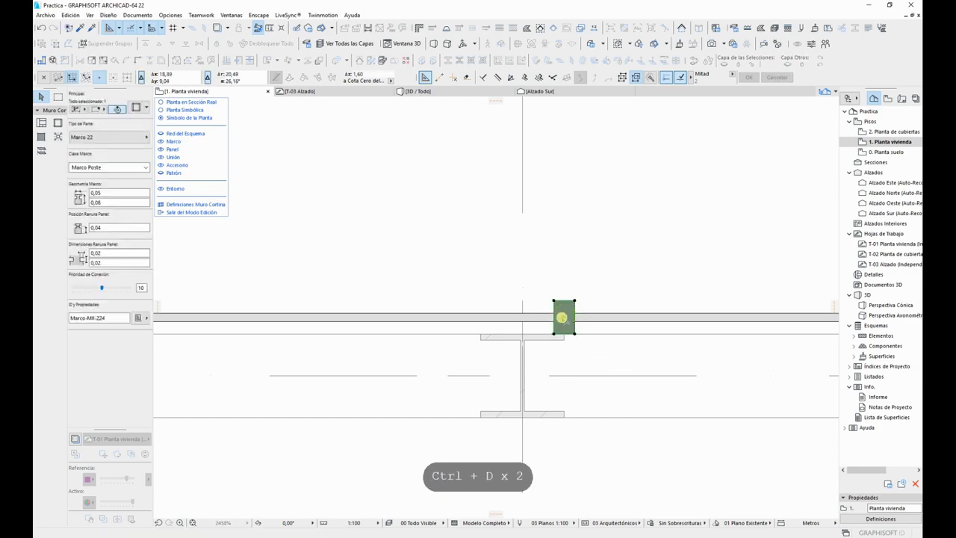
pyautogui.click(564, 318)
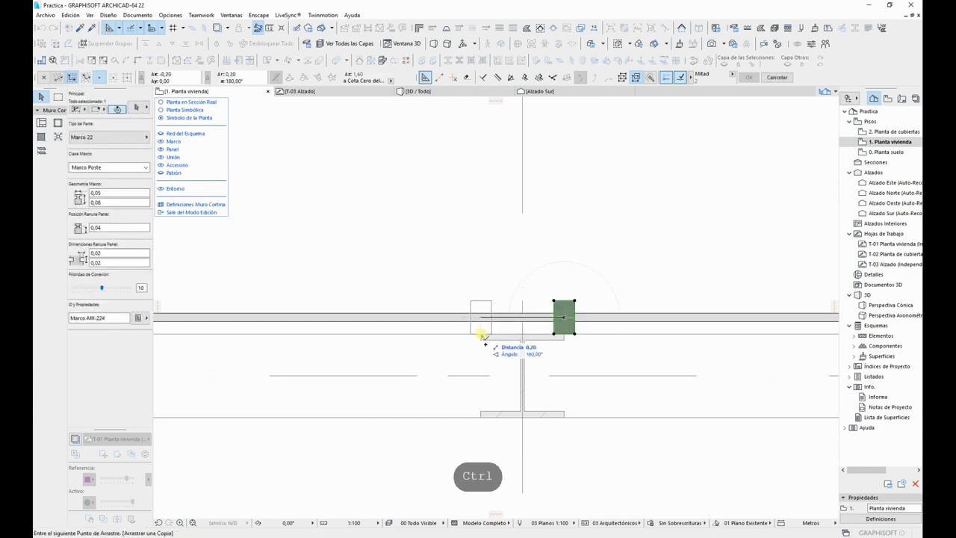
pyautogui.click(484, 336)
pyautogui.press('Delete')
pyautogui.click(508, 320)
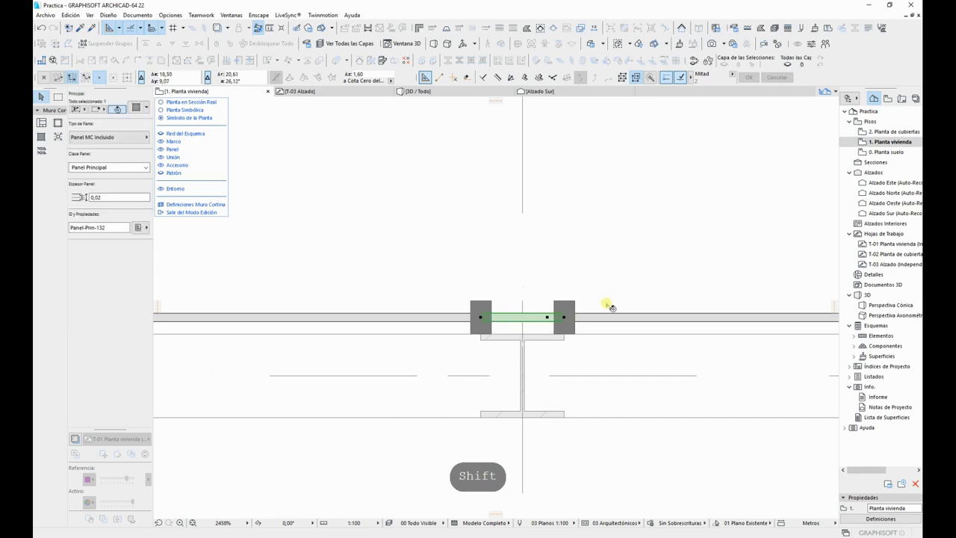
pyautogui.press('Delete')
# Step: Move the axis B post frame east of column 3 onto the guide line between axes 3 and 4
pyautogui.scroll(-5, 611, 307)
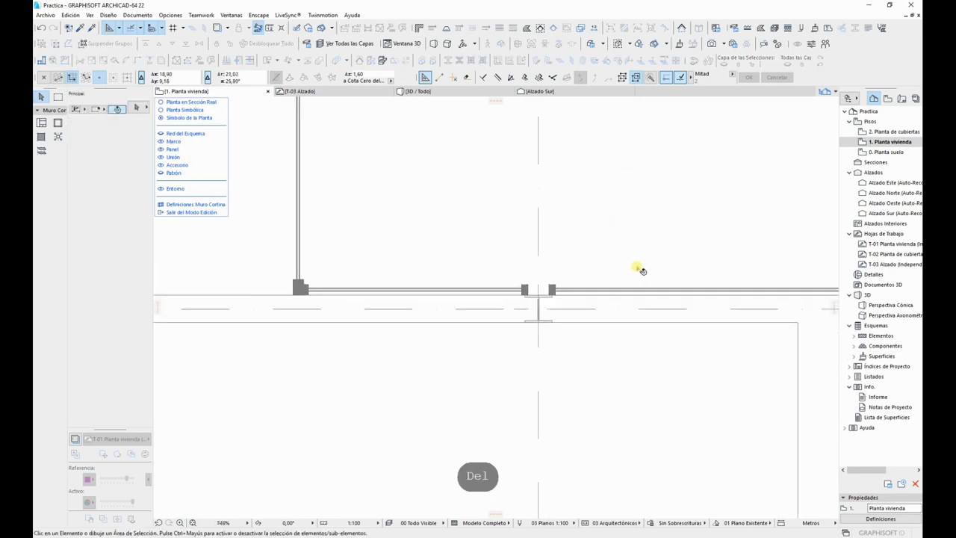
pyautogui.scroll(5, 614, 275)
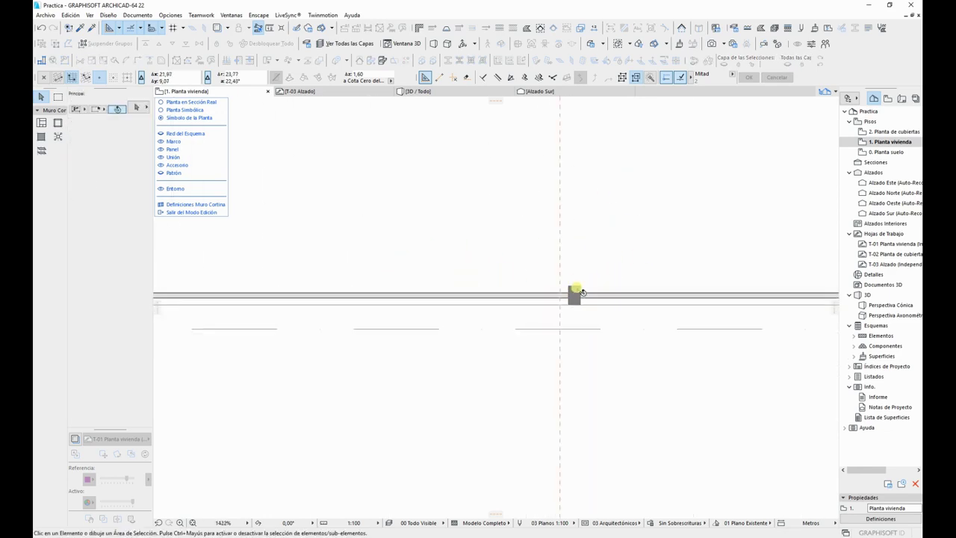
pyautogui.click(574, 295)
pyautogui.hotkey('ctrl', 'd')
pyautogui.click(573, 295)
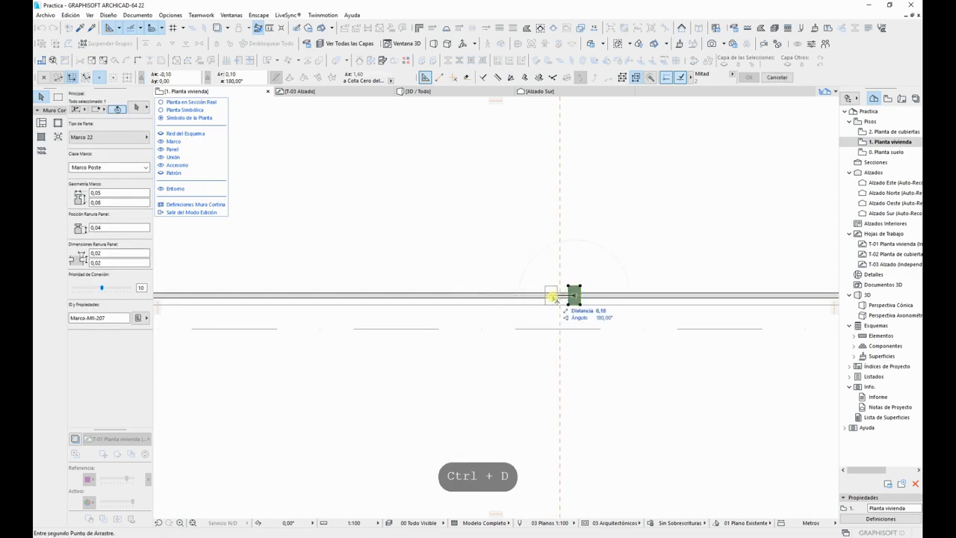
pyautogui.keyDown('shift'); pyautogui.click(560, 296); pyautogui.keyUp('shift')
pyautogui.click(635, 264)
# Step: Move the axis B post frame beside column 4 to the east end of that column's flange
pyautogui.scroll(-5, 634, 265)
pyautogui.moveTo(604, 254); pyautogui.dragTo(309, 261, button='middle')
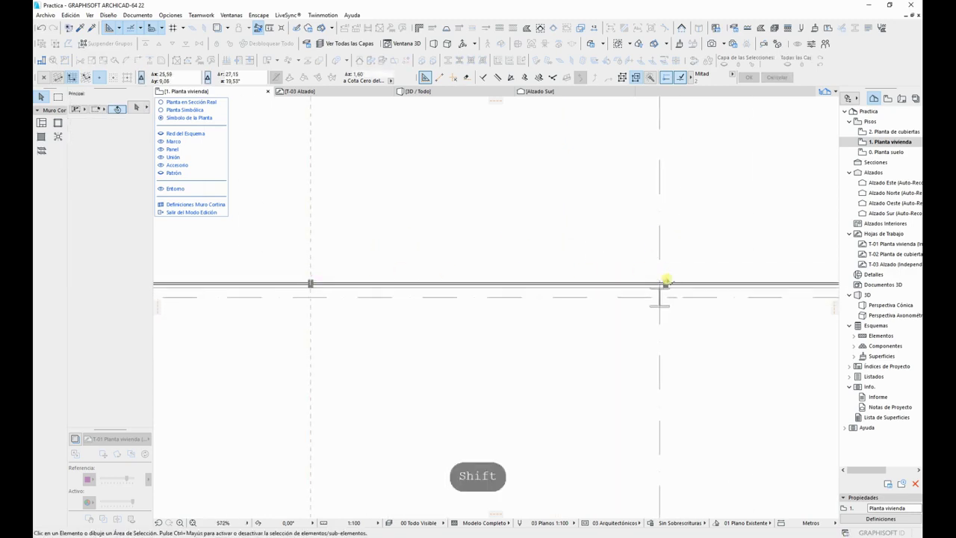
pyautogui.scroll(5, 669, 279)
pyautogui.press('Escape')
pyautogui.click(663, 290)
pyautogui.hotkey('ctrl', 'd')
pyautogui.click(664, 290)
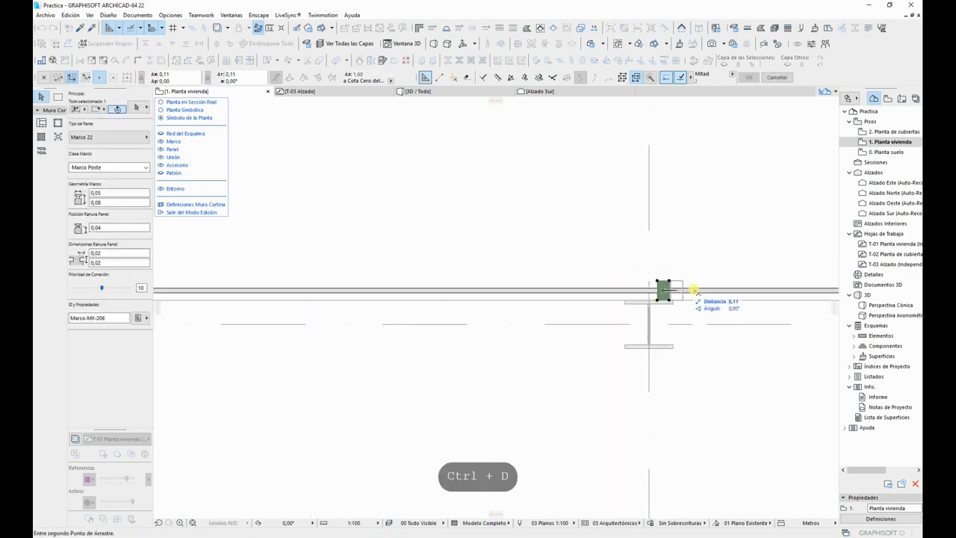
pyautogui.keyDown('shift'); pyautogui.click(674, 301); pyautogui.keyUp('shift')
# Step: Copy the axis B post frame to the west end of column 4's flange and delete the panel between the two frames
pyautogui.click(674, 291)
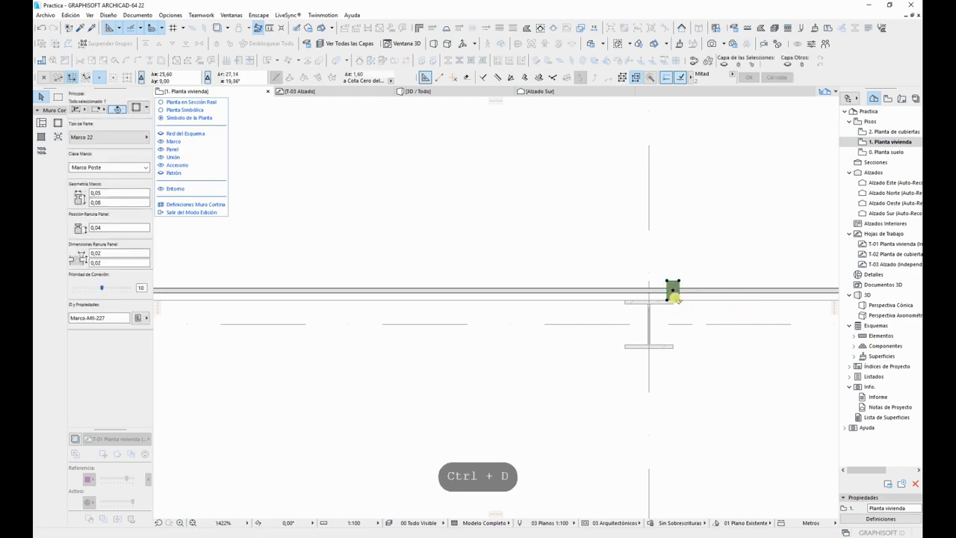
pyautogui.hotkey('ctrl', 'd')
pyautogui.click(674, 291)
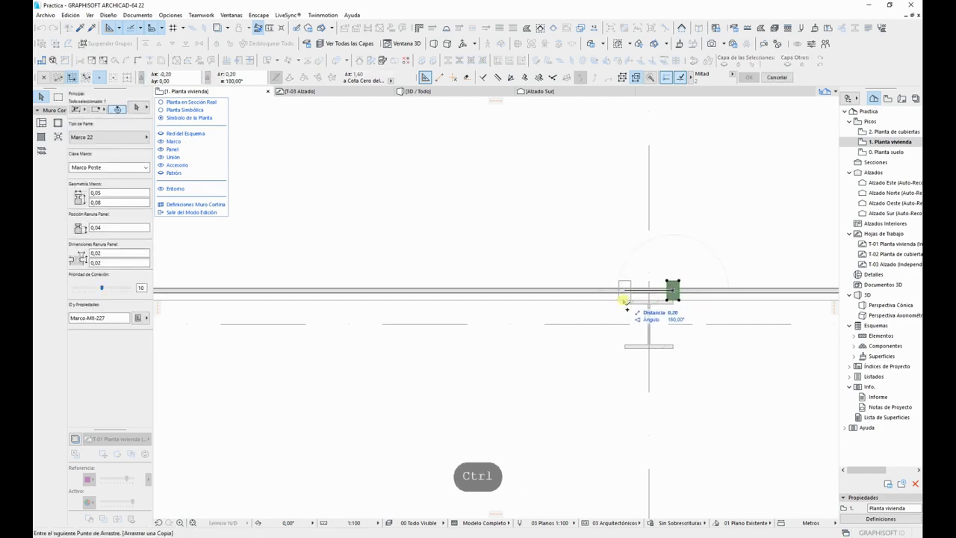
pyautogui.keyDown('shift'); pyautogui.click(626, 301); pyautogui.keyUp('shift')
pyautogui.press('Escape')
pyautogui.click(653, 290)
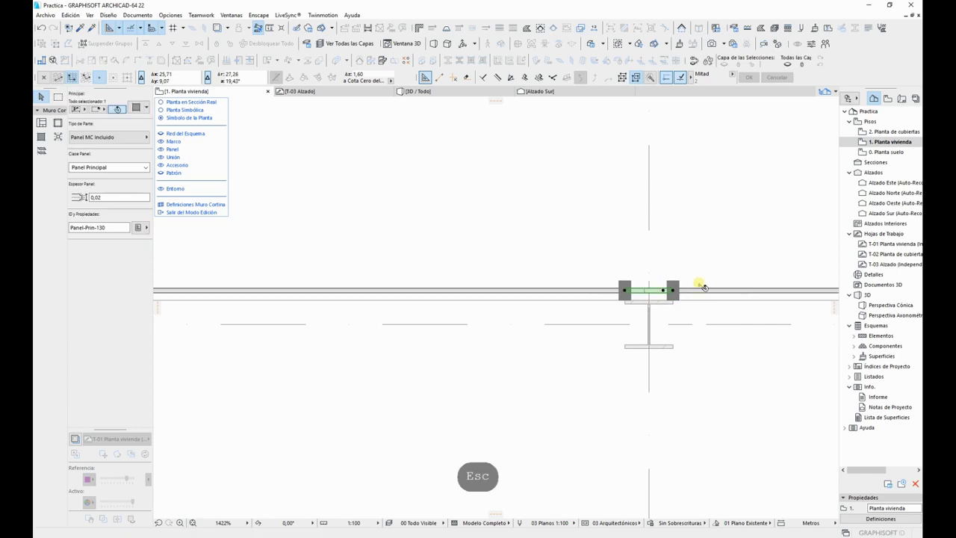
pyautogui.press('Delete')
# Step: Move the axis B post frame east of column 4 onto the guide line between axes 4 and 5
pyautogui.scroll(-5, 706, 290)
pyautogui.moveTo(683, 262); pyautogui.dragTo(422, 249, button='middle')
pyautogui.moveTo(706, 262); pyautogui.dragTo(413, 239, button='middle')
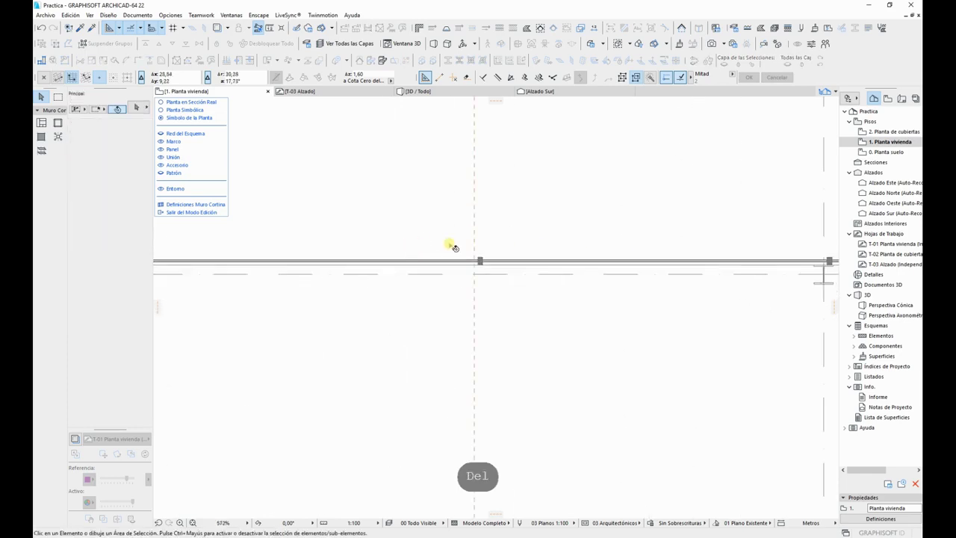
pyautogui.scroll(4, 447, 241)
pyautogui.click(514, 278)
pyautogui.hotkey('ctrl', 'd')
pyautogui.click(512, 280)
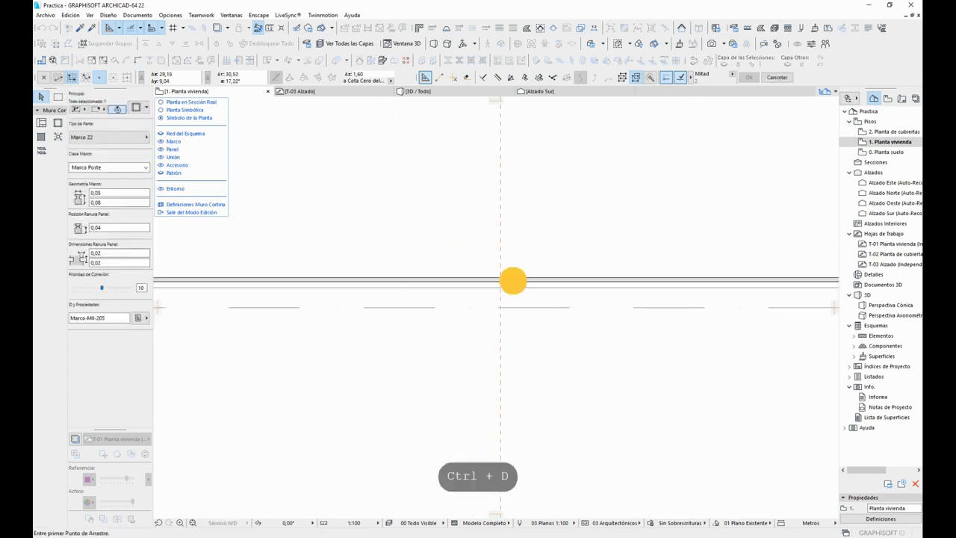
pyautogui.click(500, 280)
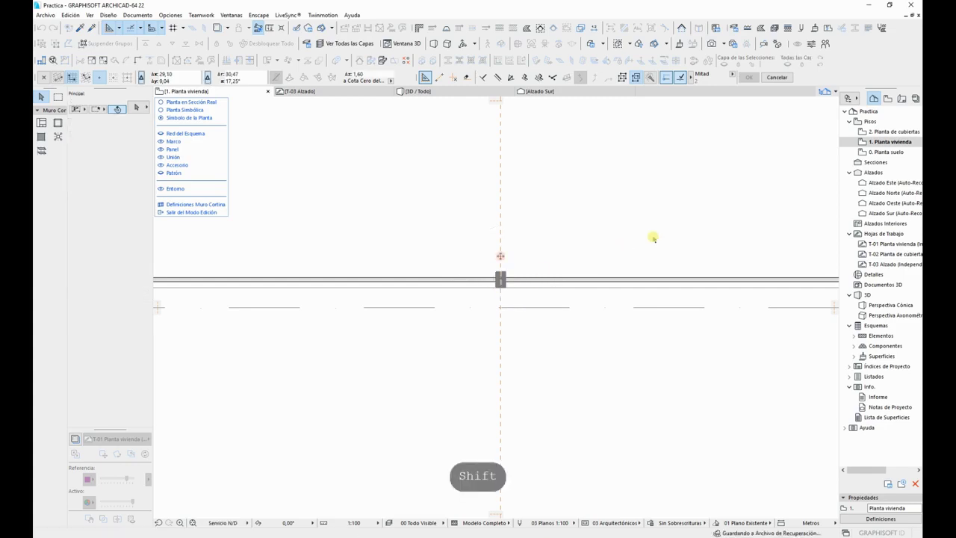
# Step: Move the axis B post frame beside column 5 to the east end of that column's flange
pyautogui.scroll(-3, 658, 239)
pyautogui.moveTo(661, 253); pyautogui.dragTo(427, 252, button='middle')
pyautogui.scroll(2, 658, 262)
pyautogui.scroll(2, 709, 243)
pyautogui.click(707, 268)
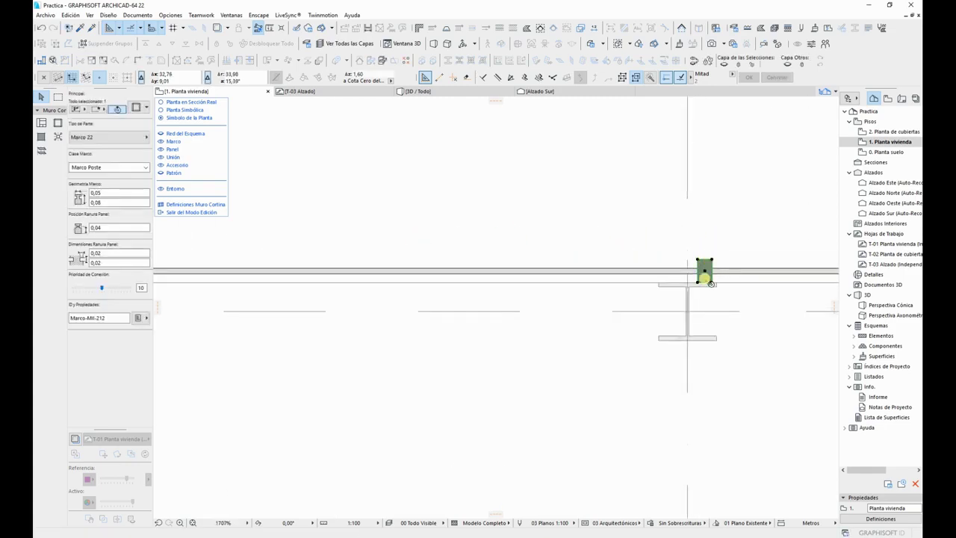
pyautogui.hotkey('ctrl', 'd')
pyautogui.click(701, 281)
pyautogui.click(719, 282)
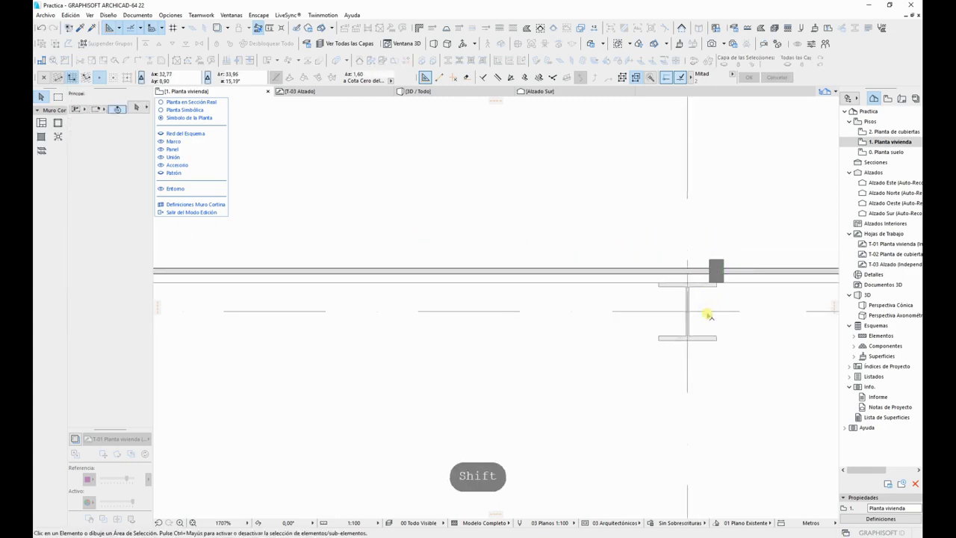
# Step: Copy the axis B post frame to the west end of column 5's flange and delete the panel between the two frames
pyautogui.click(719, 269)
pyautogui.hotkey('ctrl', 'shift', 'd')
pyautogui.click(717, 271)
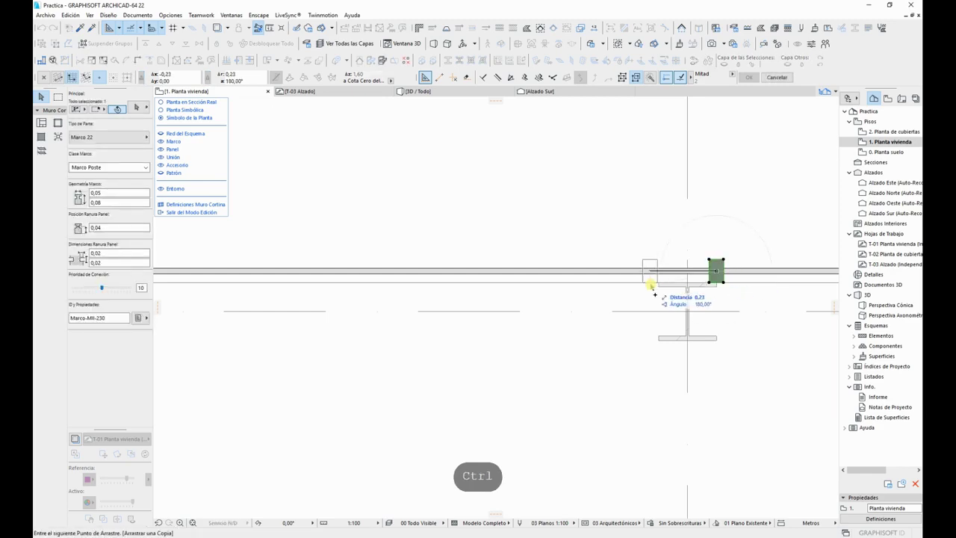
pyautogui.click(659, 283)
pyautogui.press('Escape')
pyautogui.click(671, 272)
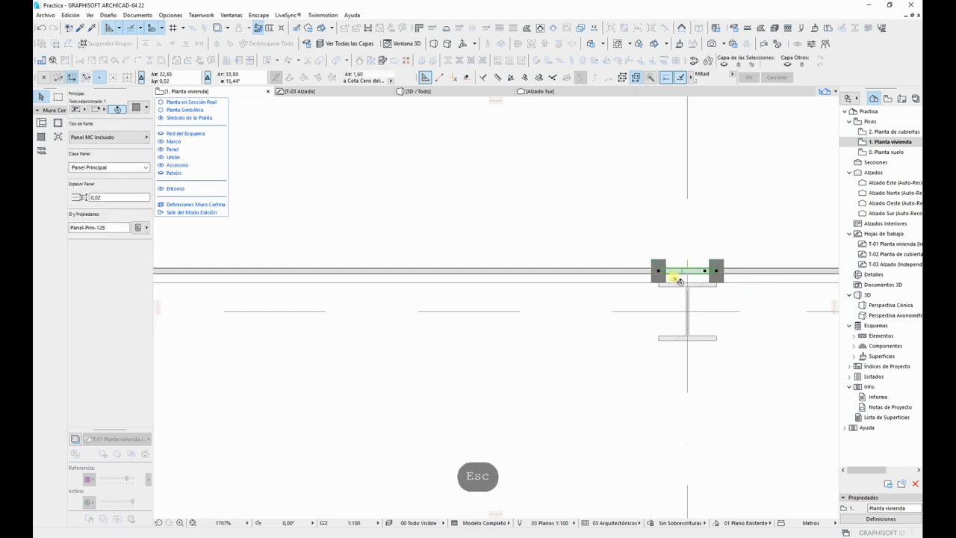
pyautogui.press('Delete')
# Step: Leave the curtain wall's edit mode and return to the complete dwelling floor plan
pyautogui.scroll(-10, 615, 224)
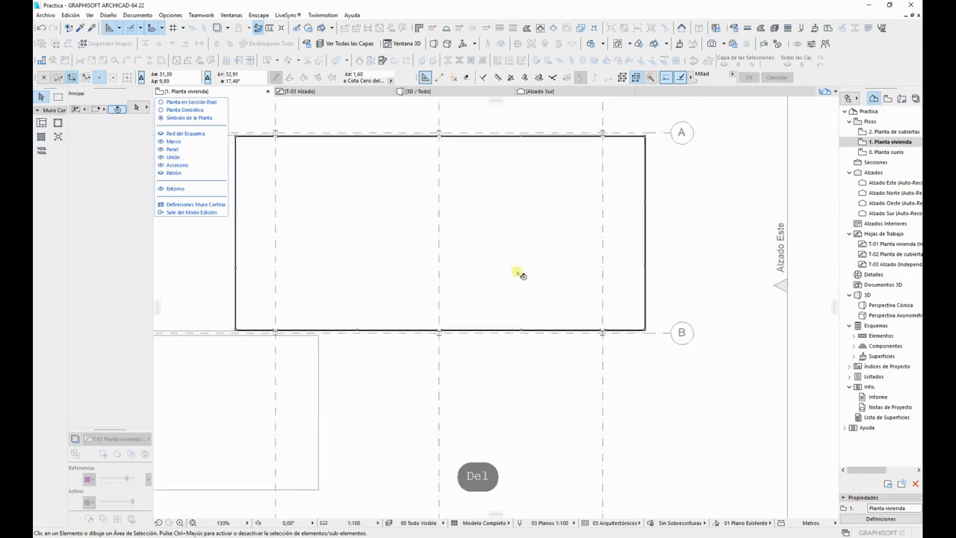
pyautogui.scroll(2, 521, 275)
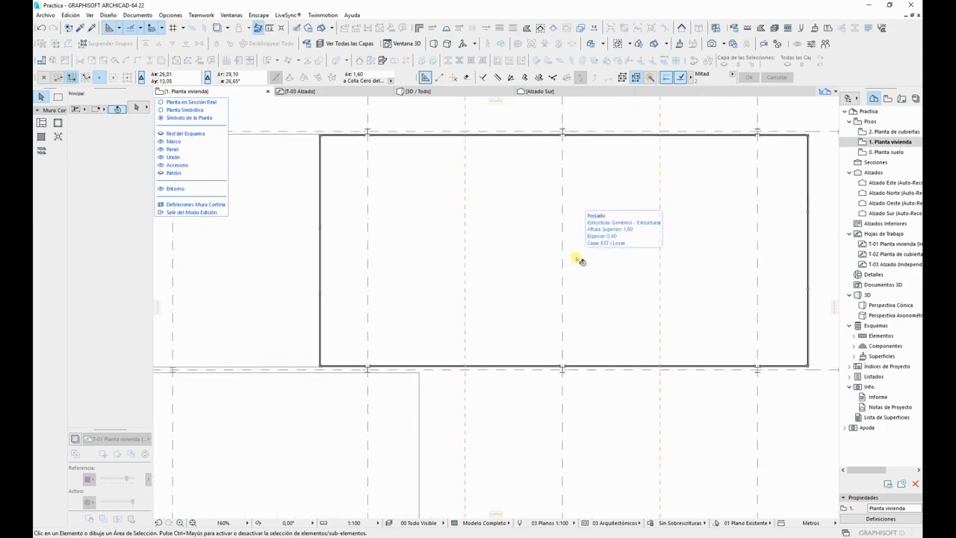
pyautogui.press('Escape')
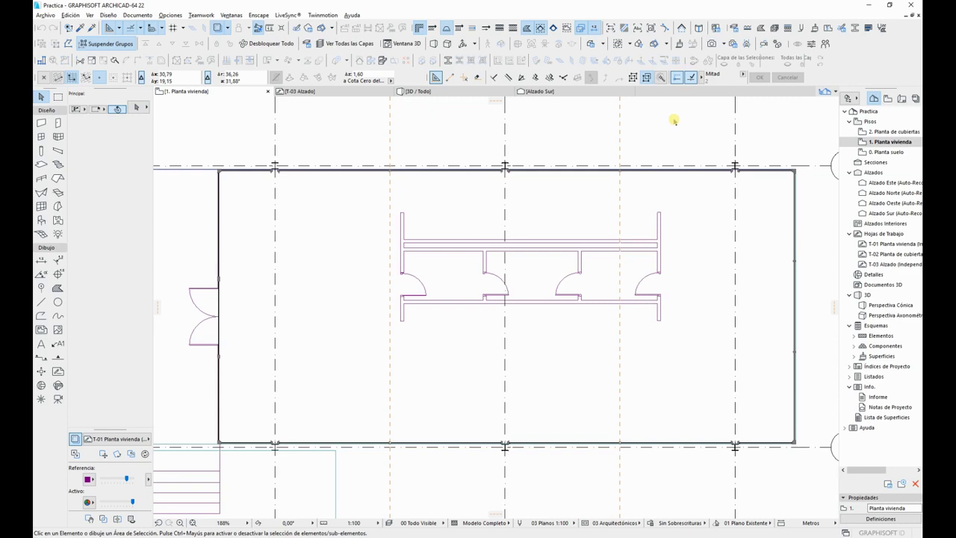
pyautogui.moveTo(315, 248); pyautogui.dragTo(515, 217, button='middle')
pyautogui.scroll(4, 420, 234)
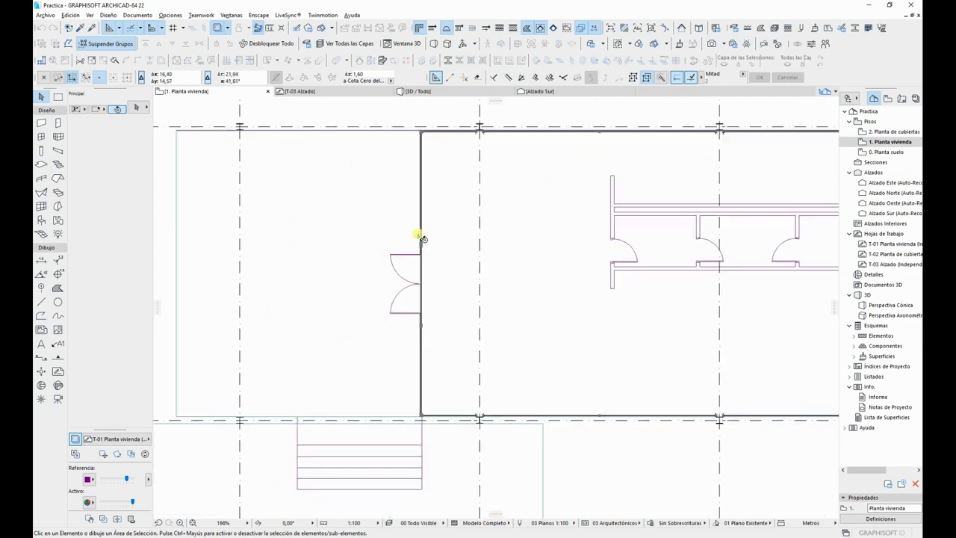
pyautogui.scroll(5, 416, 291)
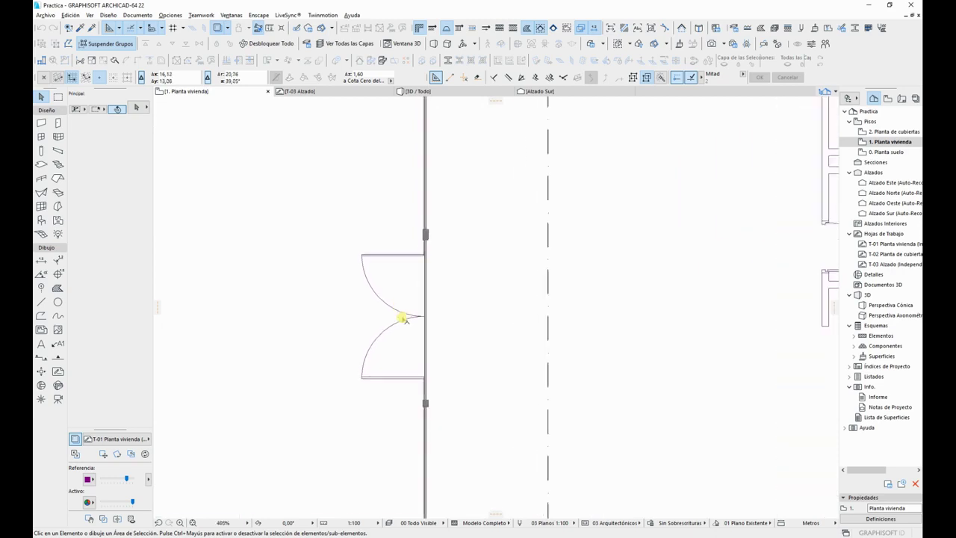
pyautogui.click(41, 302)
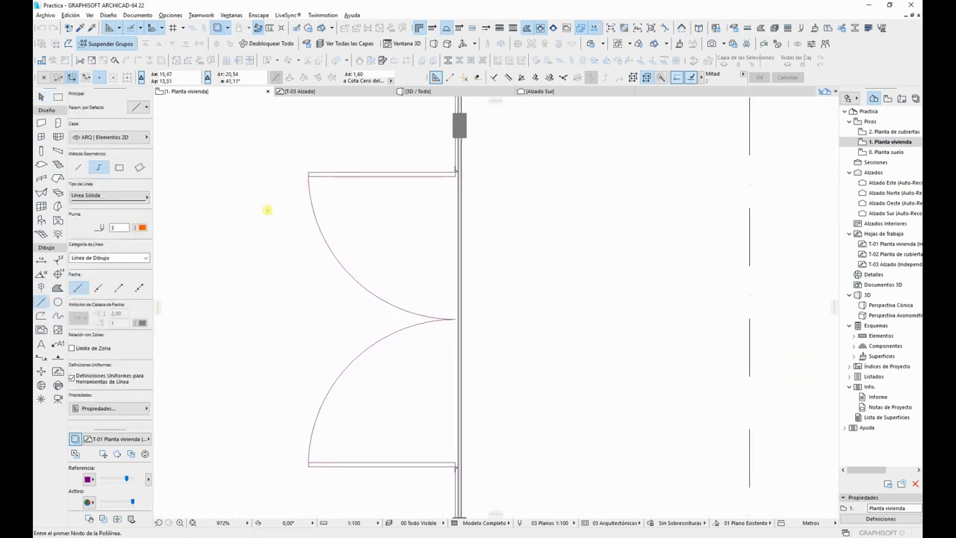
pyautogui.press('Escape')
pyautogui.click(127, 28)
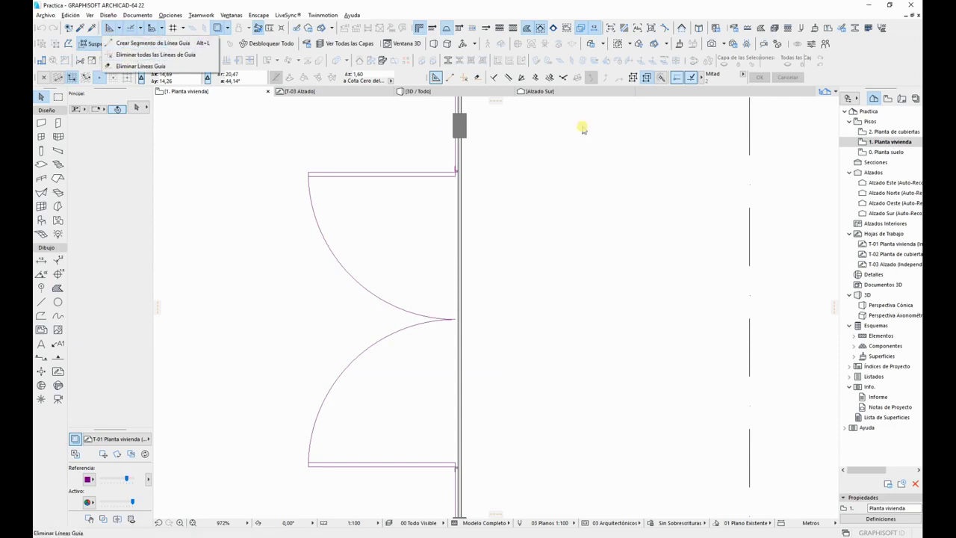
pyautogui.click(538, 265)
pyautogui.scroll(-5, 560, 269)
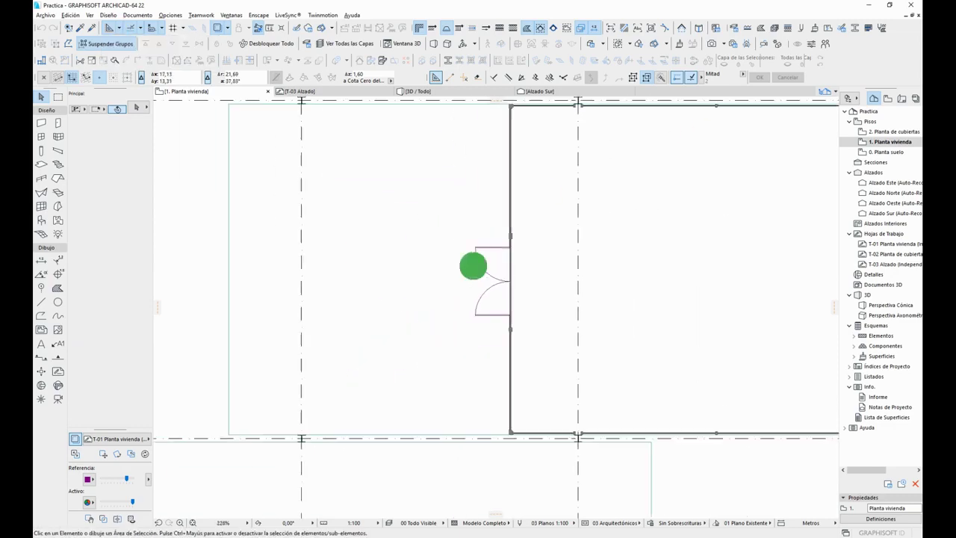
# Step: With the Line tool in multiple-offset mode, define a base line about 1.33 m long westward from the double door's centre point
pyautogui.click(41, 302)
pyautogui.scroll(4, 384, 292)
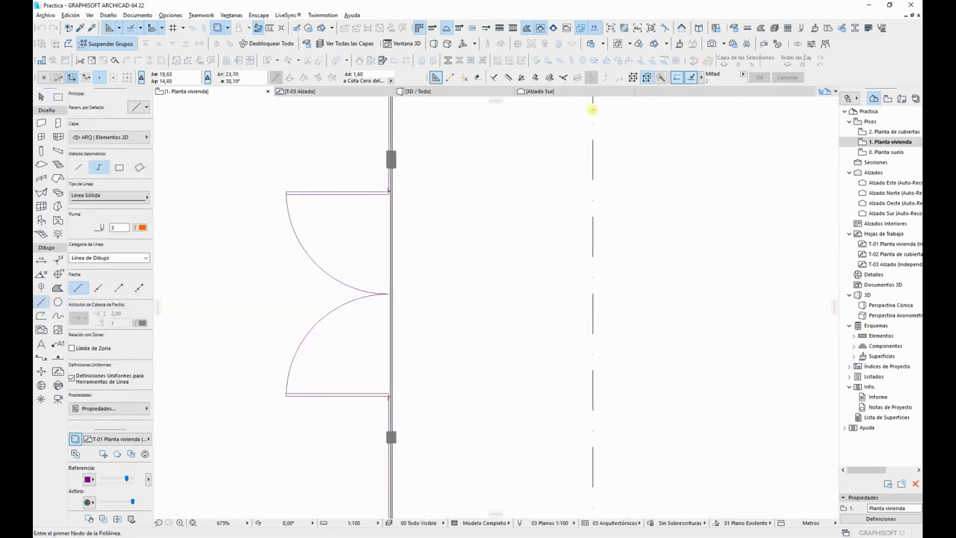
pyautogui.scroll(-7, 685, 220)
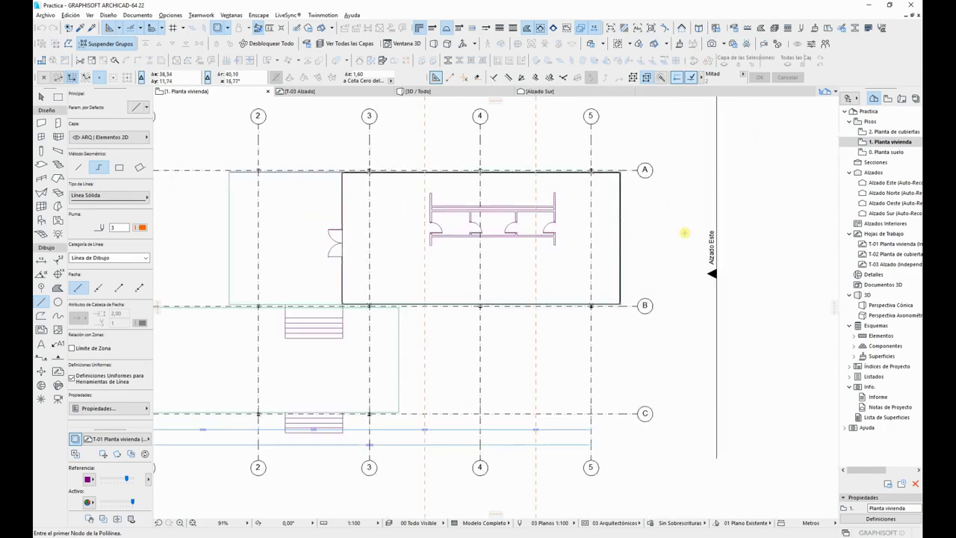
pyautogui.scroll(6, 396, 239)
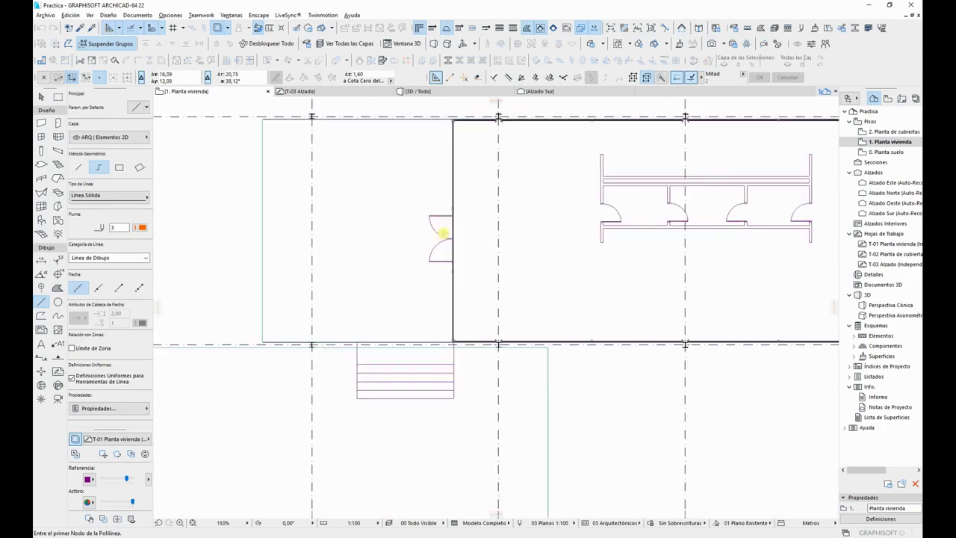
pyautogui.click(548, 77)
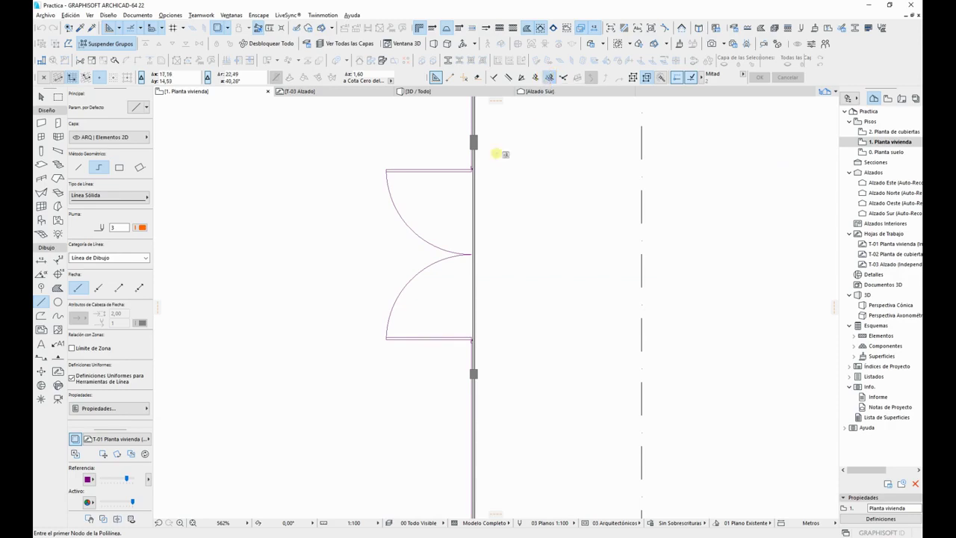
pyautogui.scroll(2, 461, 255)
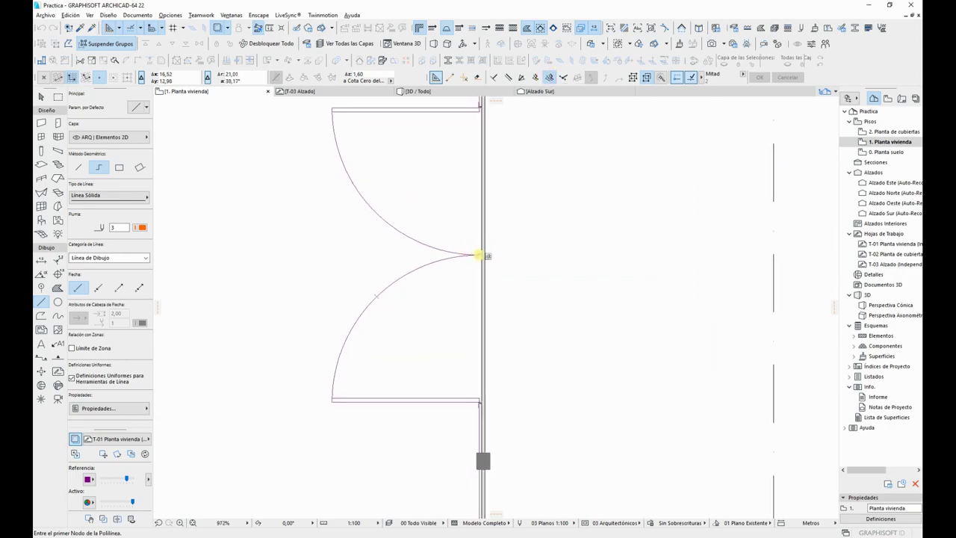
pyautogui.click(478, 255)
pyautogui.scroll(-2, 396, 258)
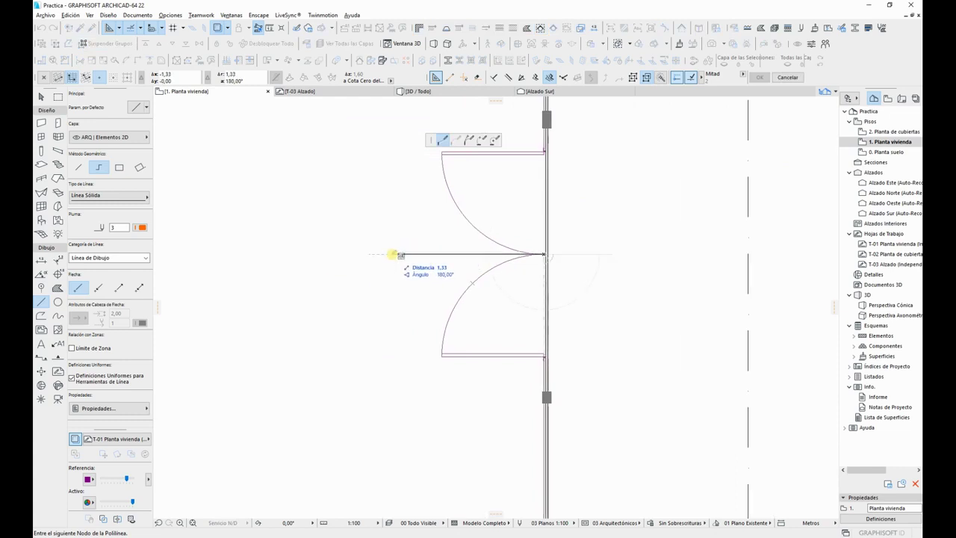
pyautogui.click(392, 254)
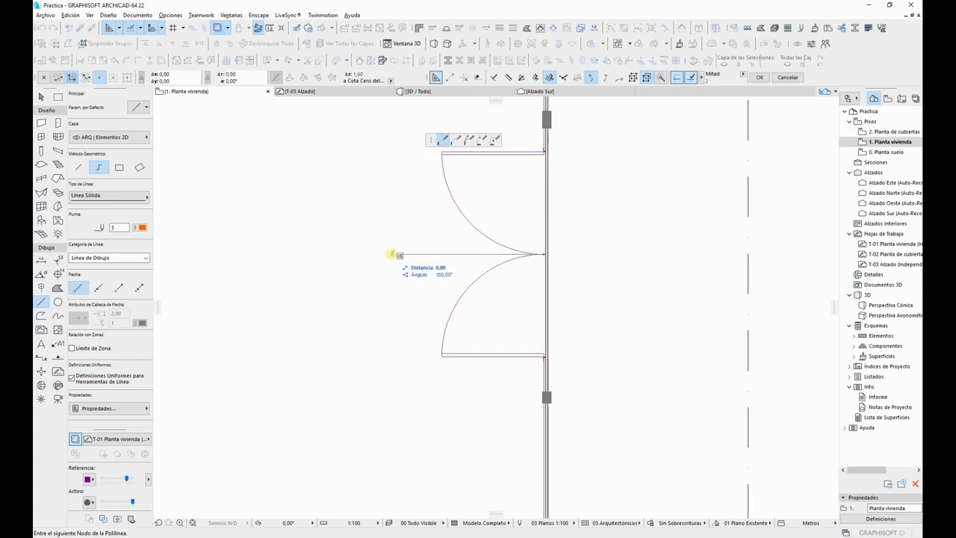
# Step: Offset the base line 0.90 m north and 0.90 m south to mark both sides of the entrance door opening
pyautogui.press('Return')
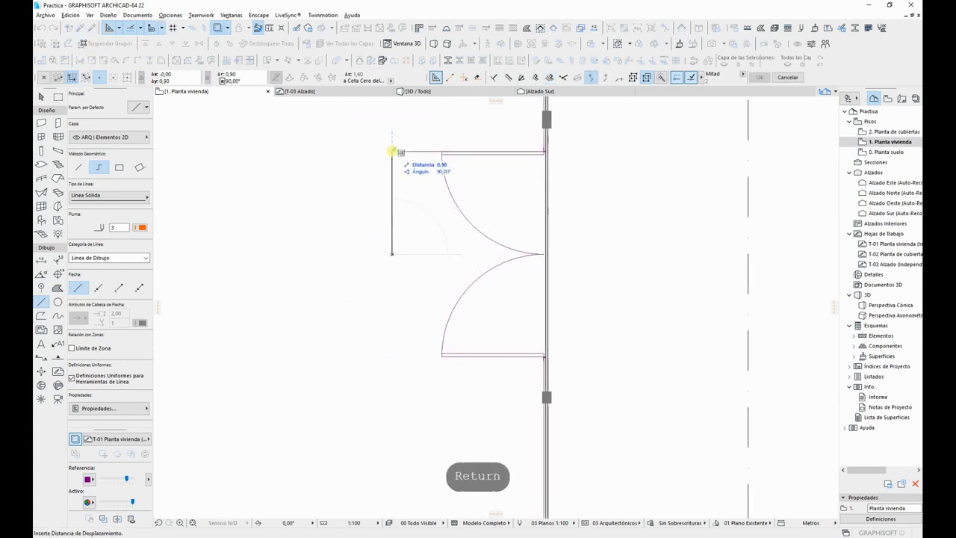
pyautogui.write('.9')
pyautogui.press('Return')
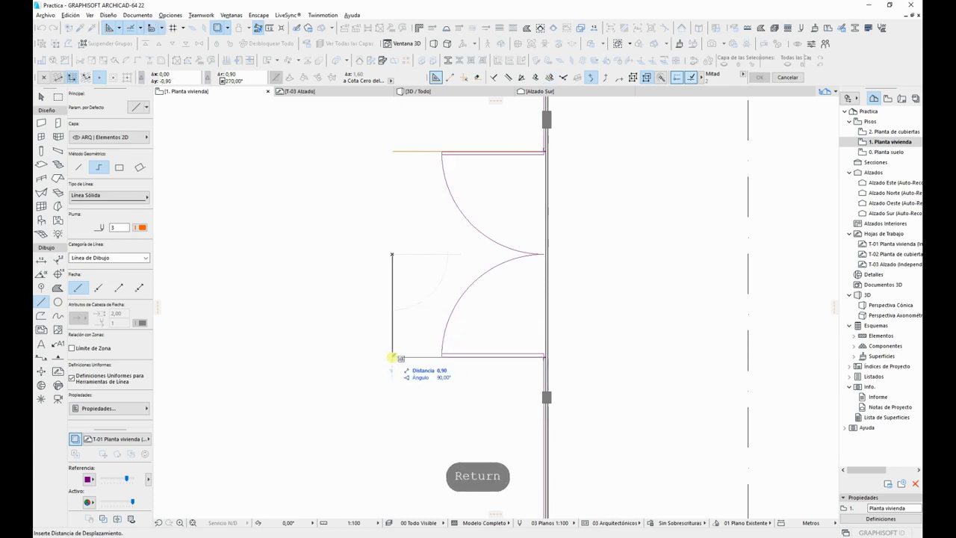
pyautogui.press('Escape')
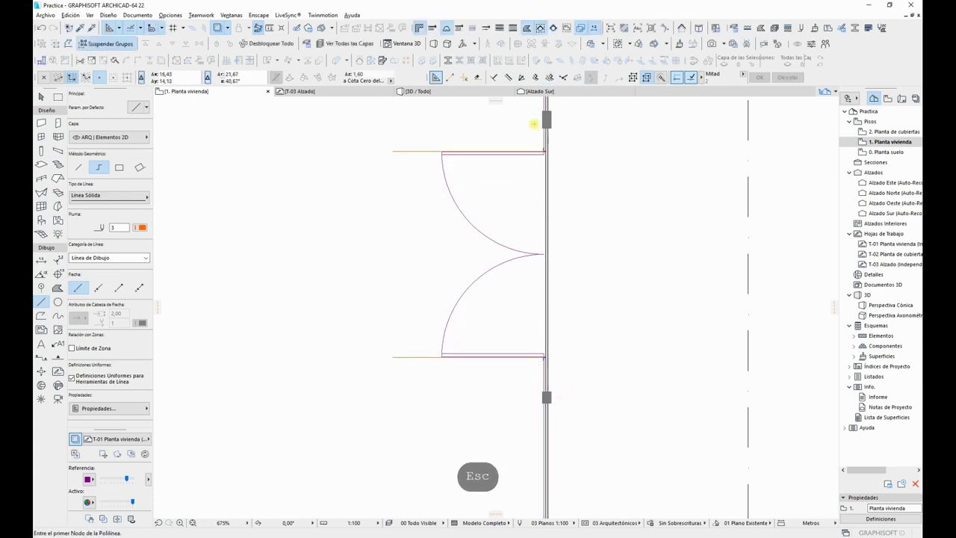
pyautogui.press('Escape')
# Step: Select the curtain wall and move its reference-line node south of the door into line with the southern door guide line
pyautogui.click(551, 142)
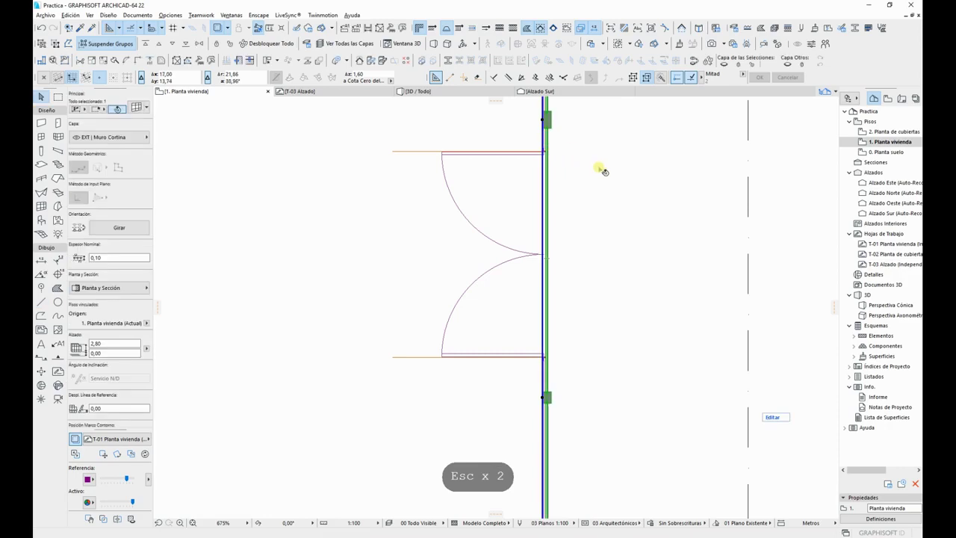
pyautogui.moveTo(596, 391); pyautogui.dragTo(480, 299, button='middle')
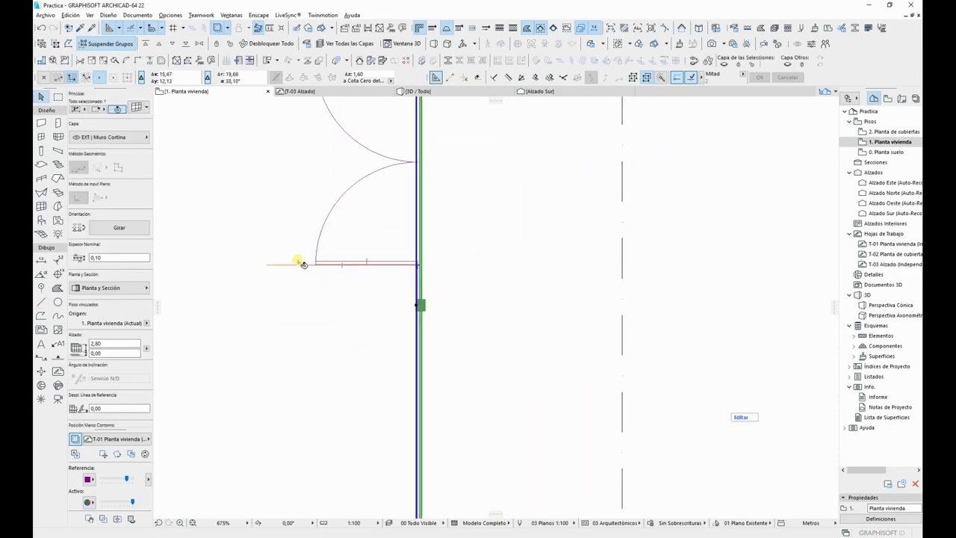
pyautogui.scroll(-1, 429, 299)
pyautogui.moveTo(431, 299); pyautogui.dragTo(473, 376, button='middle')
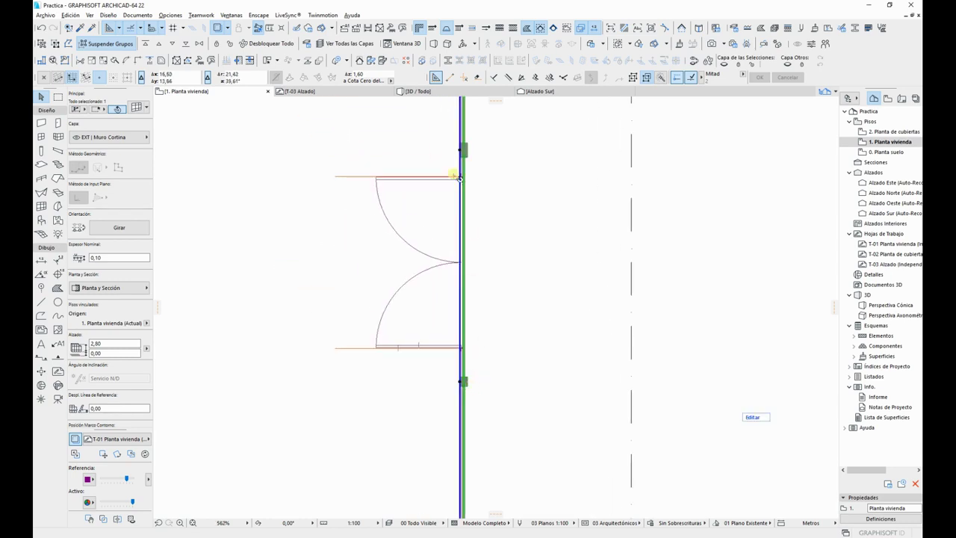
pyautogui.scroll(6, 461, 385)
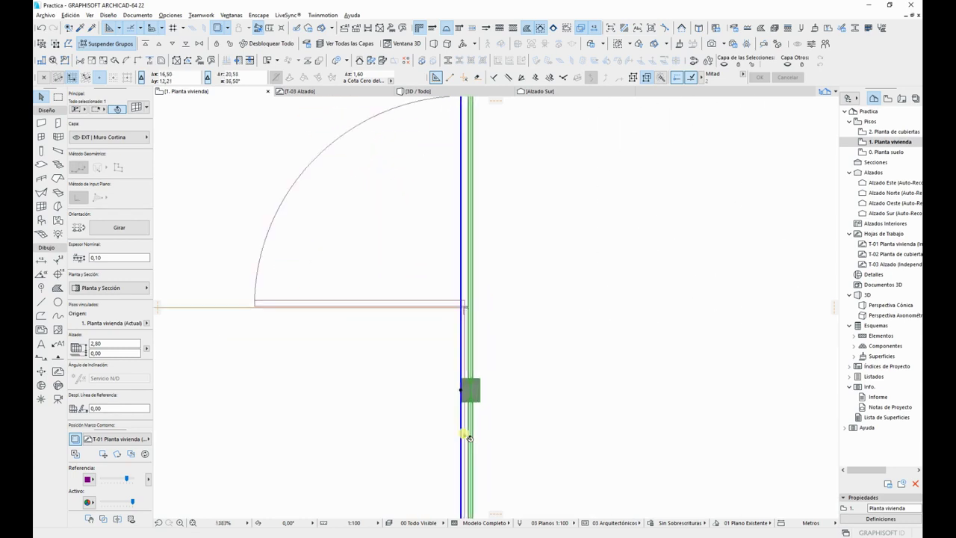
pyautogui.click(462, 384)
pyautogui.moveTo(483, 282); pyautogui.dragTo(647, 289, button='middle')
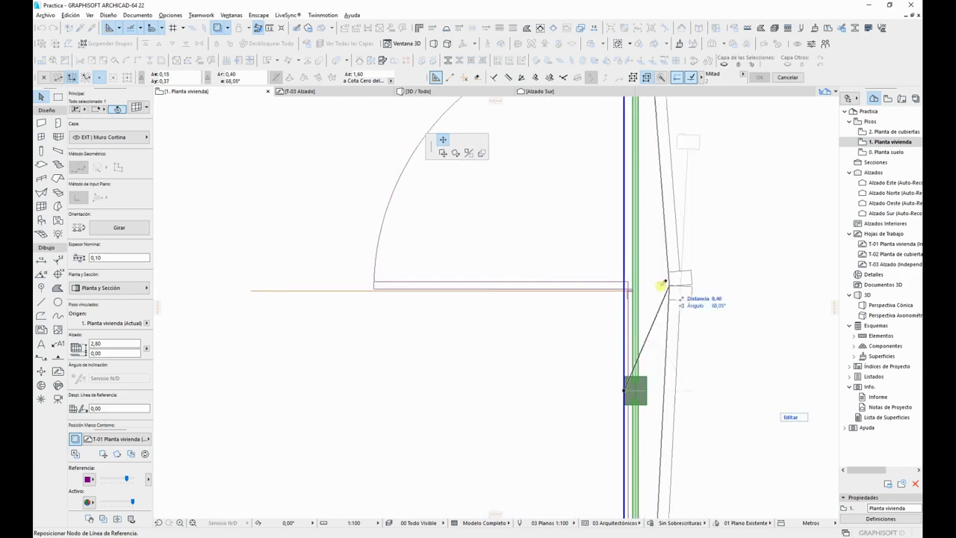
pyautogui.click(252, 290)
pyautogui.moveTo(544, 247); pyautogui.dragTo(530, 421, button='middle')
pyautogui.scroll(-2, 529, 433)
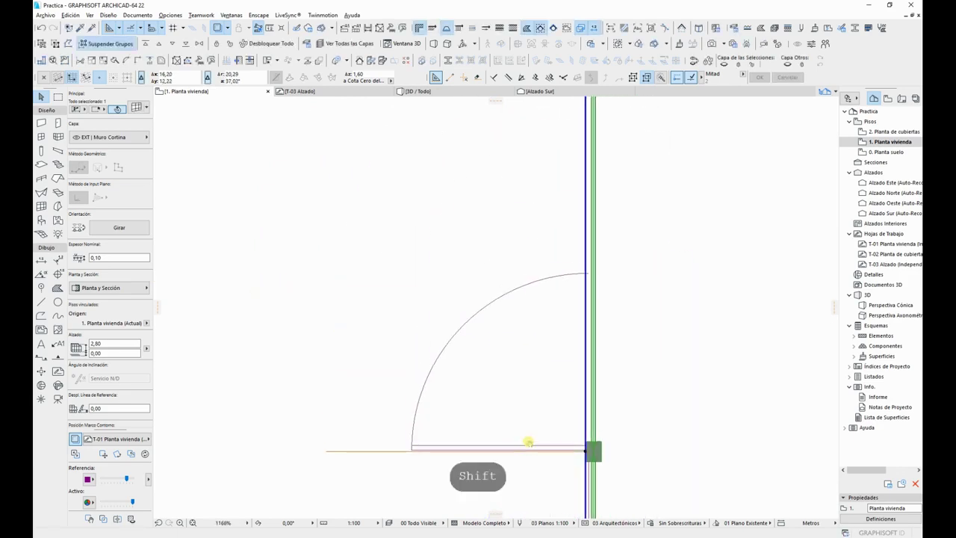
# Step: Move the curtain wall's reference-line node north of the door into line with the northern door guide line
pyautogui.scroll(-3, 575, 284)
pyautogui.moveTo(575, 284); pyautogui.dragTo(553, 392, button='middle')
pyautogui.scroll(3, 563, 269)
pyautogui.moveTo(581, 296); pyautogui.dragTo(646, 302, button='middle')
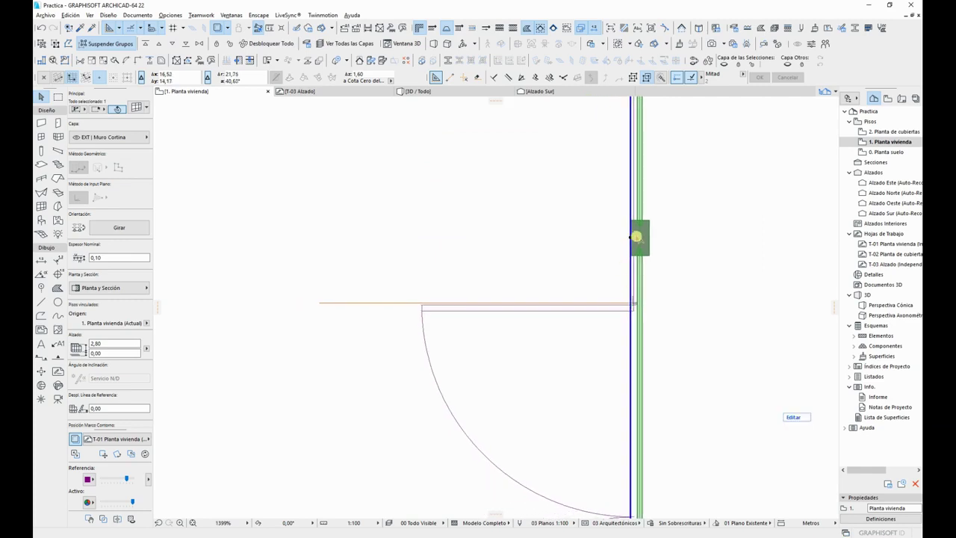
pyautogui.click(633, 238)
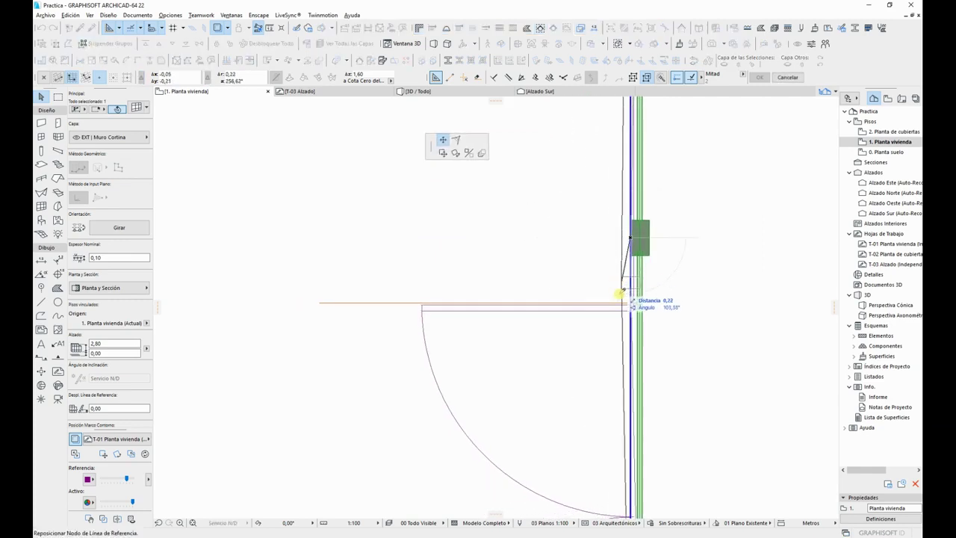
pyautogui.keyDown('shift'); pyautogui.click(320, 303); pyautogui.keyUp('shift')
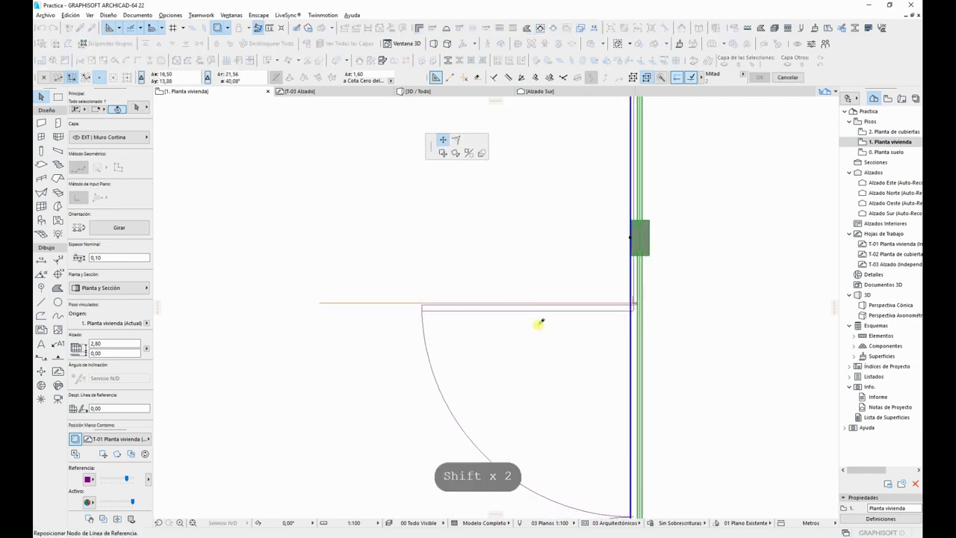
# Step: Enter the curtain wall's edit mode and select the extra post frame just north of the entrance door
pyautogui.scroll(-2, 664, 336)
pyautogui.moveTo(662, 333); pyautogui.dragTo(472, 239, button='middle')
pyautogui.scroll(-1, 486, 327)
pyautogui.scroll(-1, 472, 240)
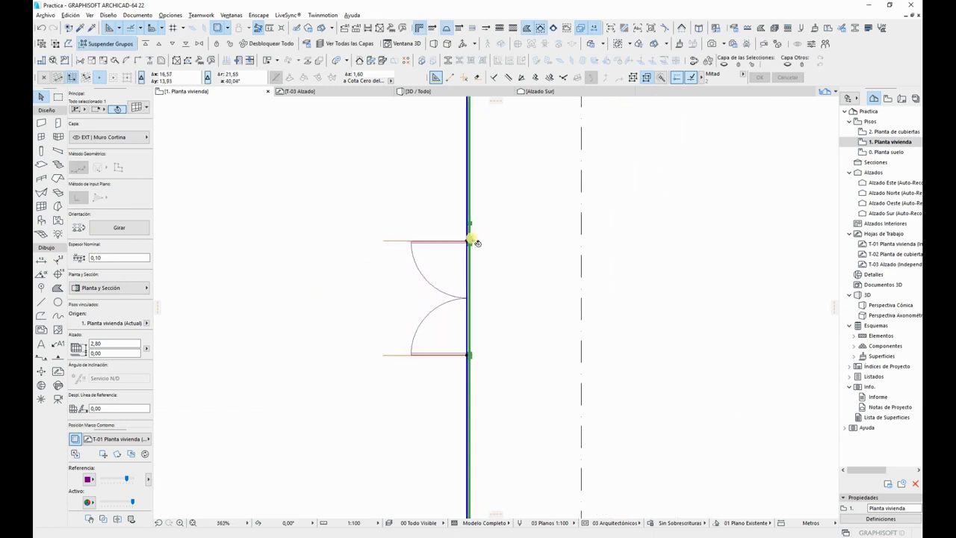
pyautogui.scroll(-1, 477, 193)
pyautogui.moveTo(477, 193); pyautogui.dragTo(476, 273, button='middle')
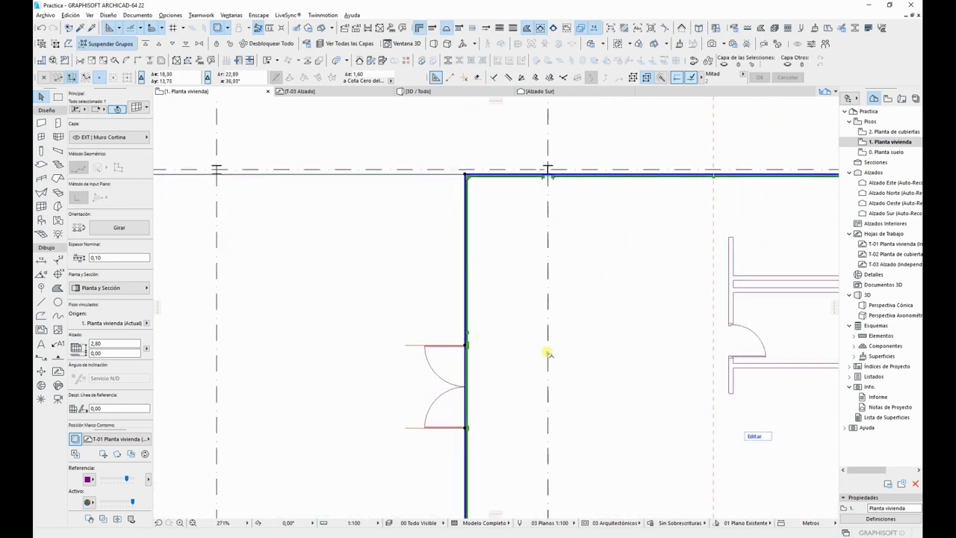
pyautogui.moveTo(482, 364); pyautogui.dragTo(532, 247, button='middle')
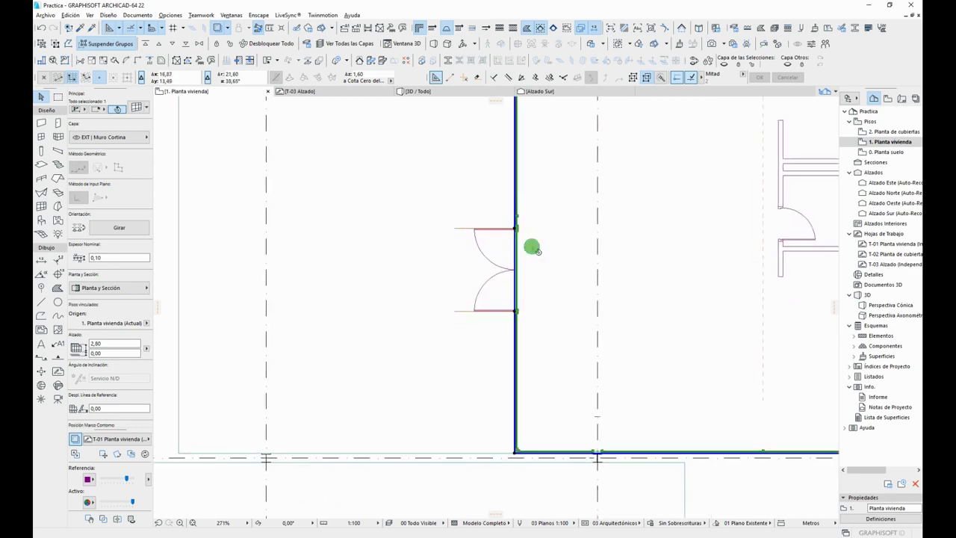
pyautogui.doubleClick(518, 215)
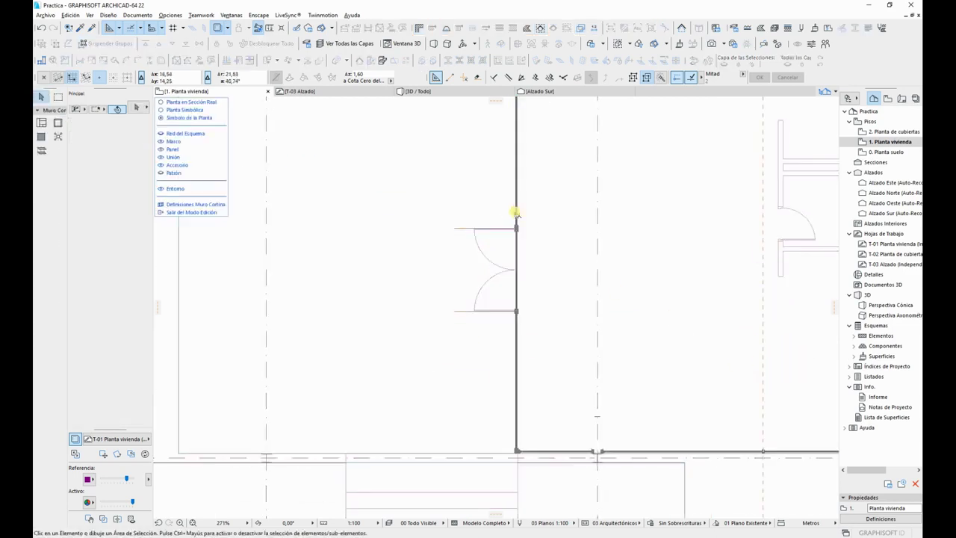
pyautogui.scroll(3, 521, 221)
pyautogui.click(516, 220)
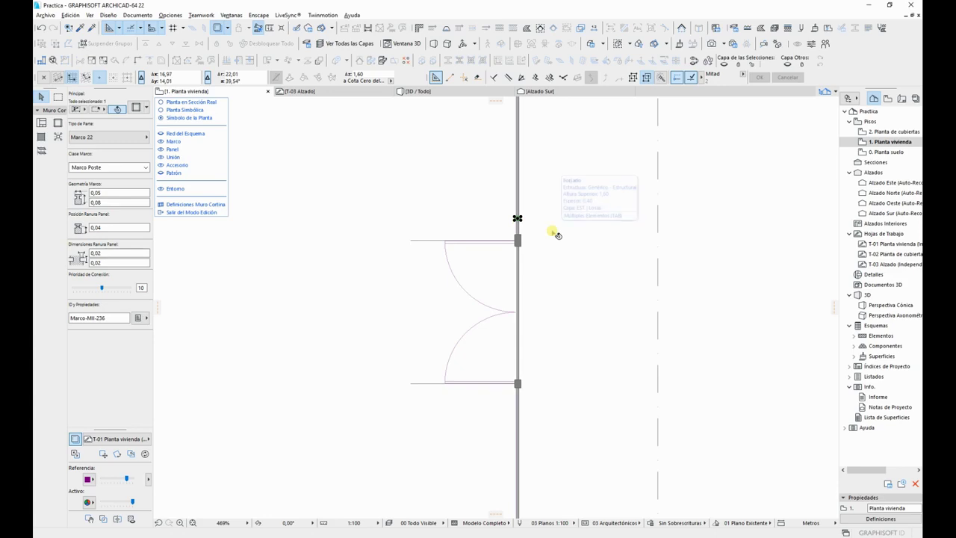
# Step: Delete the surplus post frame just above the double-door opening and set the upper jamb frame's class to Marco Poste
pyautogui.press('Delete')
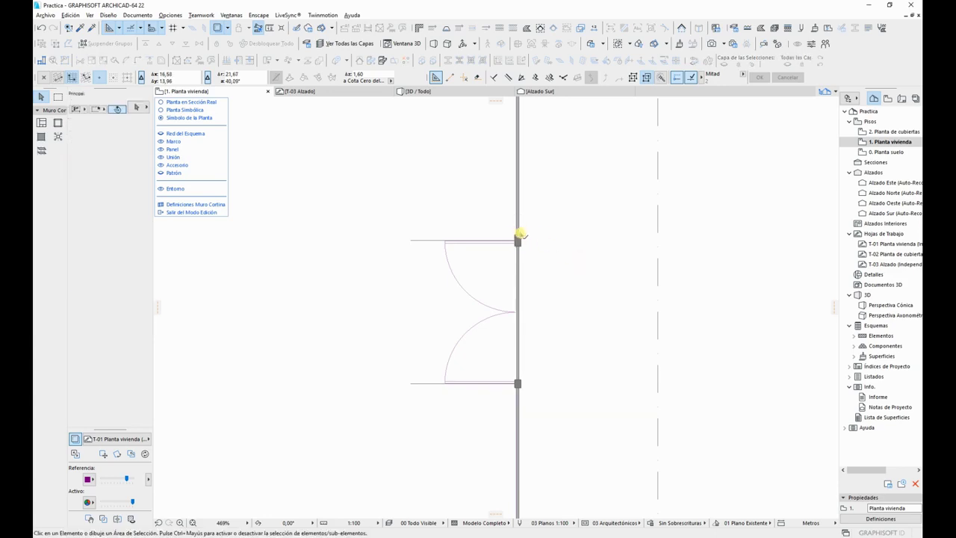
pyautogui.click(518, 239)
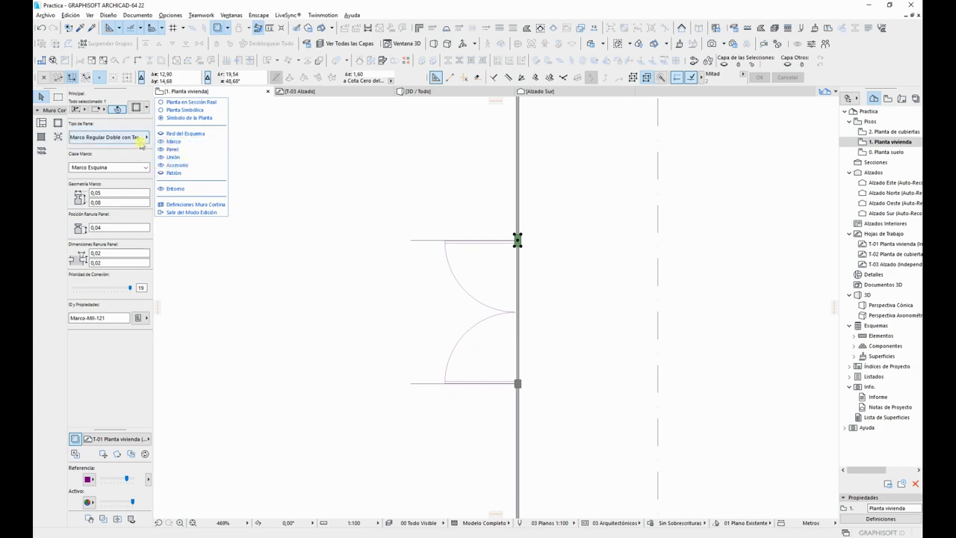
pyautogui.click(118, 167)
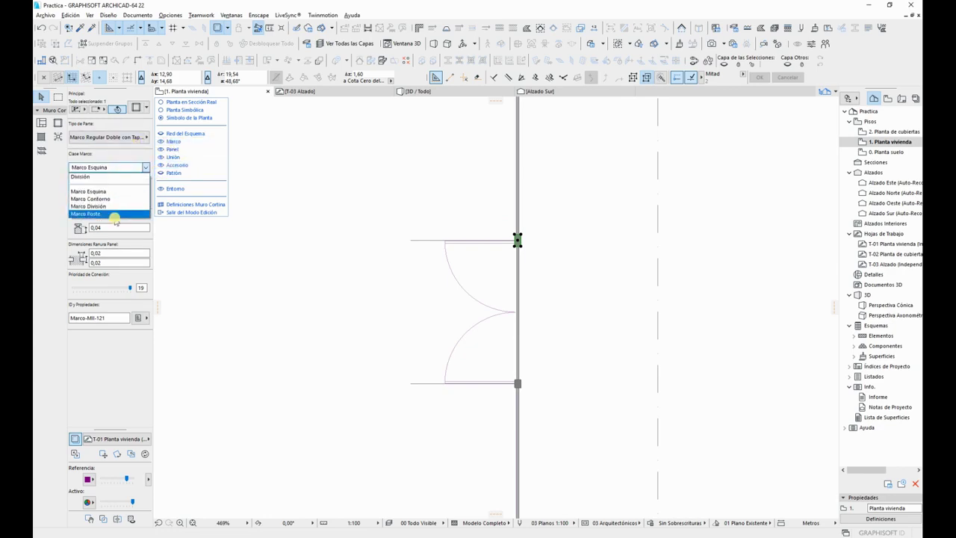
pyautogui.click(118, 215)
pyautogui.scroll(5, 527, 390)
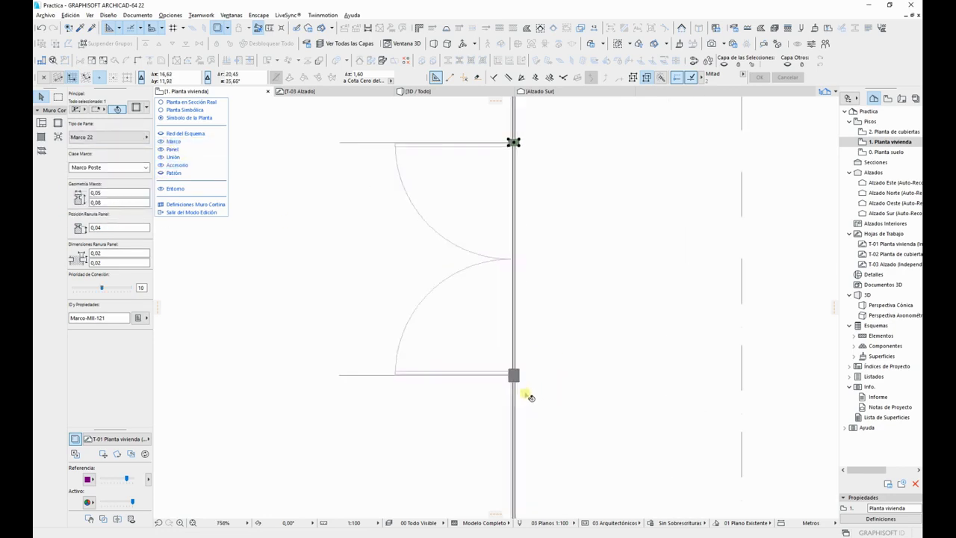
# Step: Add the lower door jamb frame to the selection and set its frame class to Marco Poste
pyautogui.keyDown('shift'); pyautogui.click(514, 373); pyautogui.keyUp('shift')
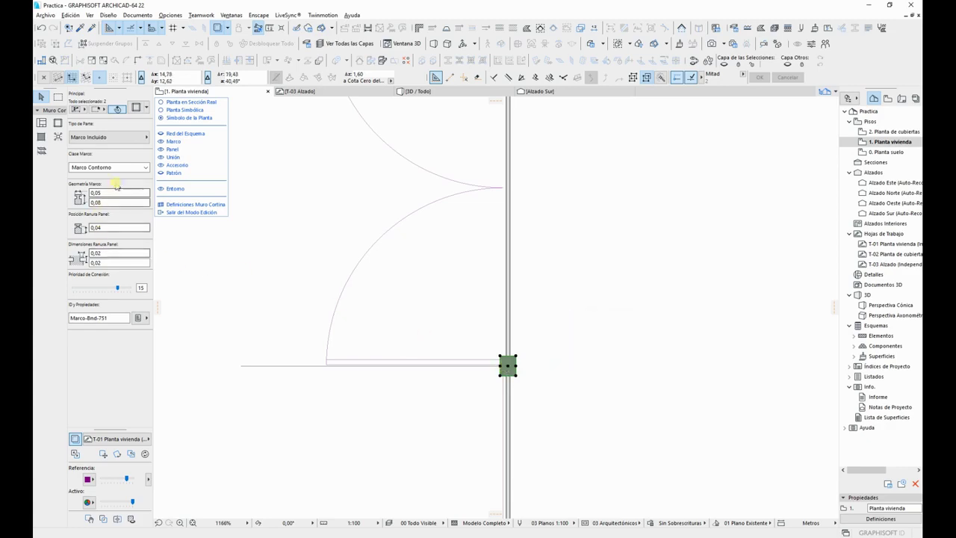
pyautogui.click(124, 166)
pyautogui.click(117, 208)
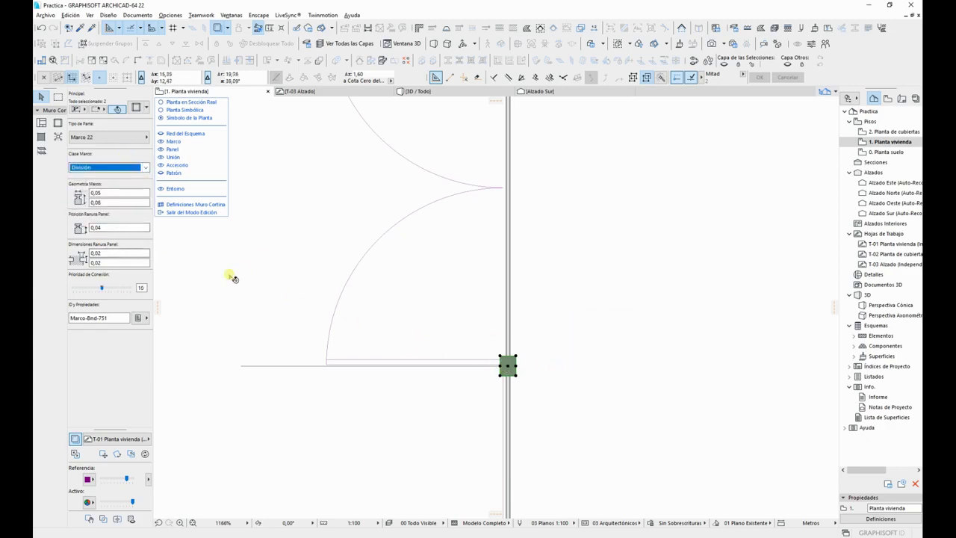
# Step: Set the selected jamb frames' width to 0,03 and leave the curtain wall's edit mode
pyautogui.click(109, 194)
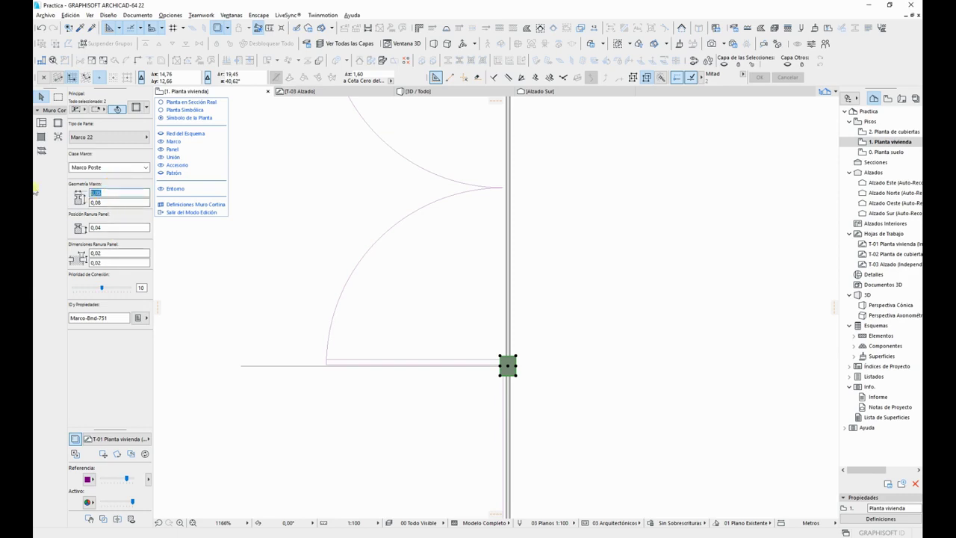
pyautogui.press('BackSpace')
pyautogui.write('0,03')
pyautogui.press('Return')
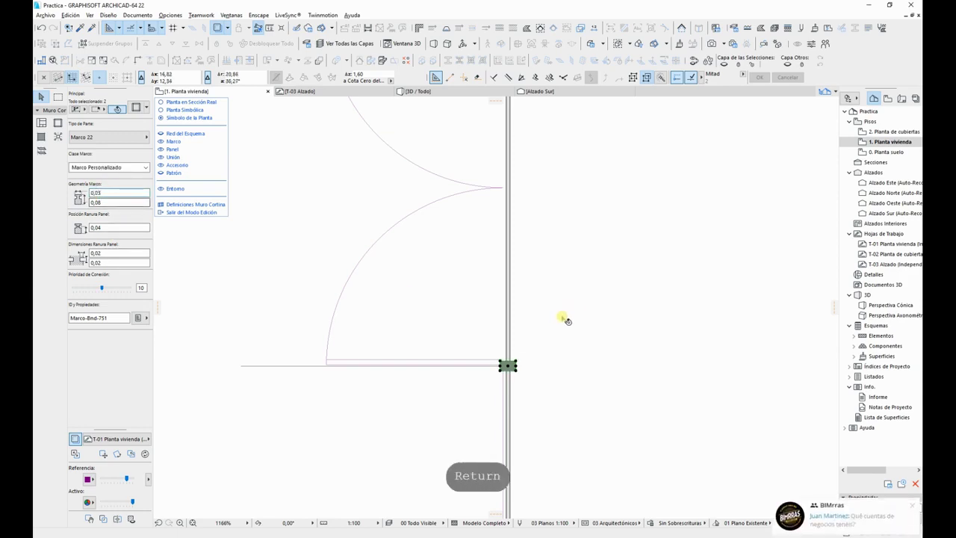
pyautogui.press('Escape')
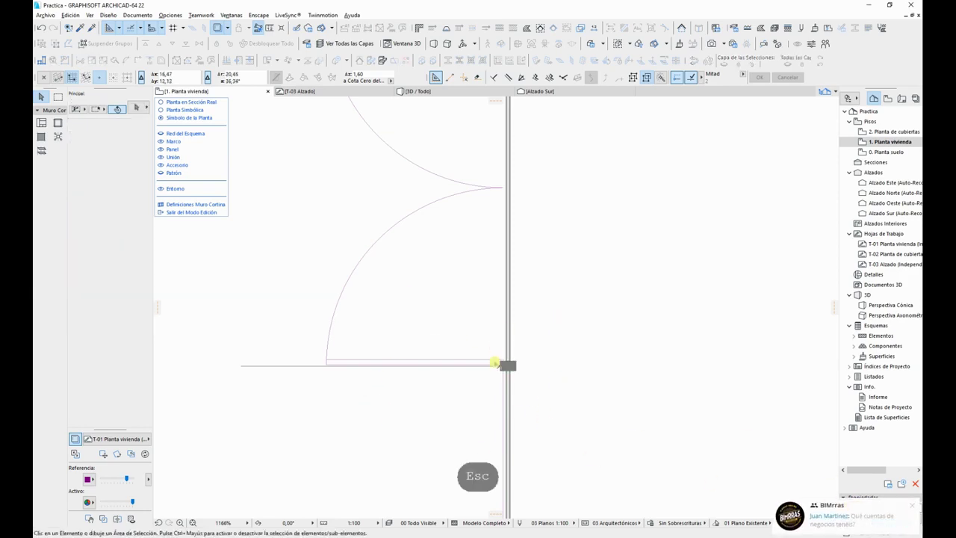
pyautogui.click(205, 213)
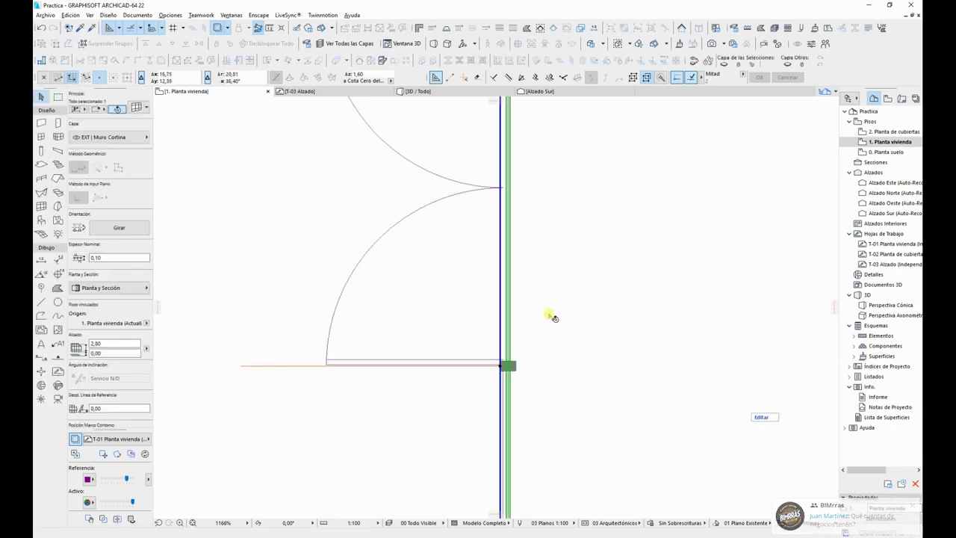
pyautogui.scroll(-2, 448, 320)
pyautogui.press('Escape')
pyautogui.press('Escape')
pyautogui.press('Escape')
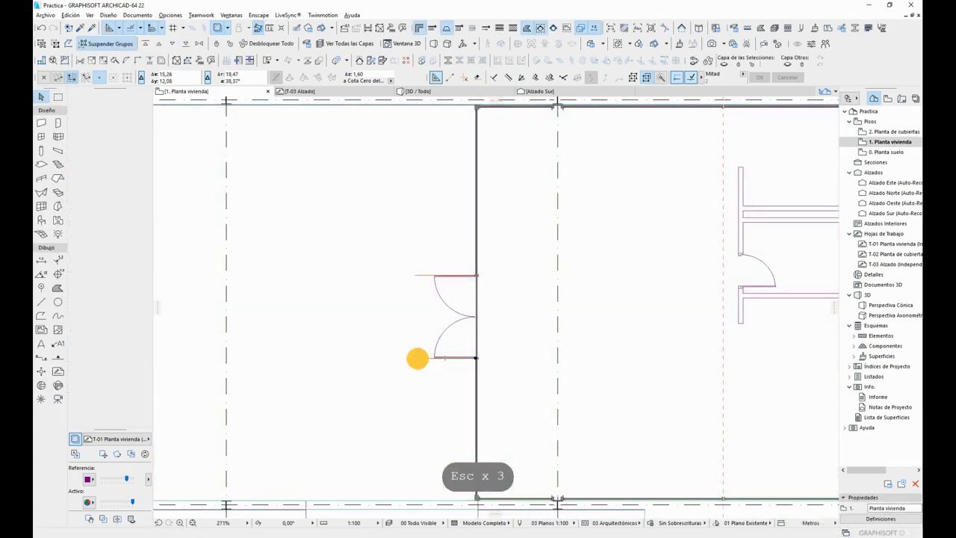
# Step: Delete the two horizontal 2D lines that mark the sides of the double-door opening
pyautogui.click(418, 358)
pyautogui.keyDown('shift'); pyautogui.click(433, 275); pyautogui.keyUp('shift')
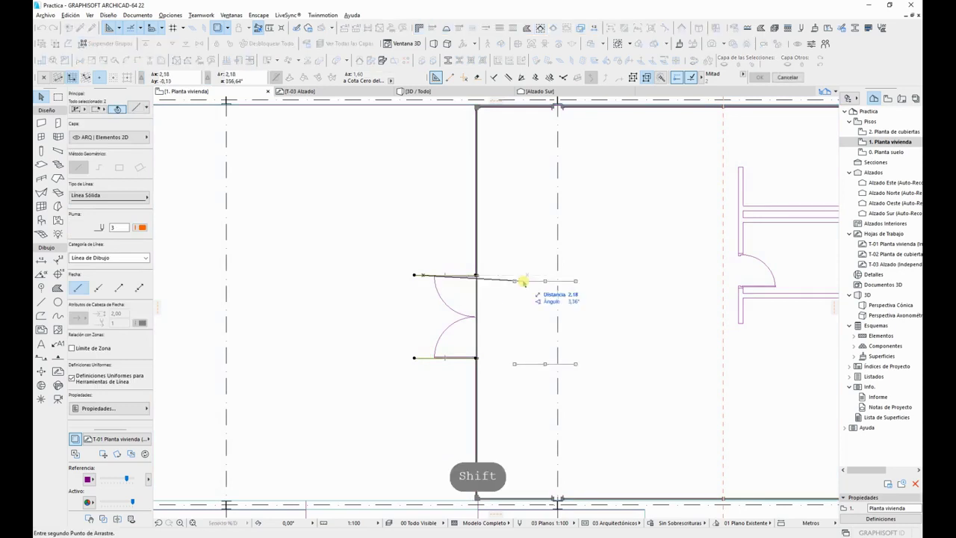
pyautogui.press('Delete')
pyautogui.press('Delete')
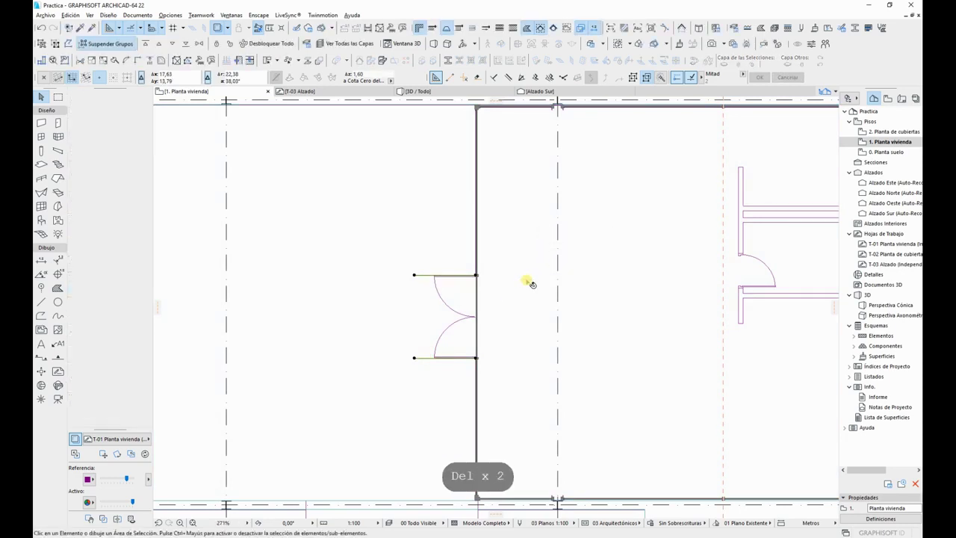
# Step: Show the end facade with the door bay in 3D and open its curtain wall for editing
pyautogui.press('F3')
pyautogui.moveTo(602, 291)
pyautogui.keyDown('shift'); pyautogui.mouseDown(button='middle')
pyautogui.moveTo(621, 313)
pyautogui.moveTo(549, 317)
pyautogui.moveTo(487, 299)
pyautogui.moveTo(498, 288)
pyautogui.mouseUp(button='middle'); pyautogui.keyUp('shift')
pyautogui.scroll(5, 508, 284)
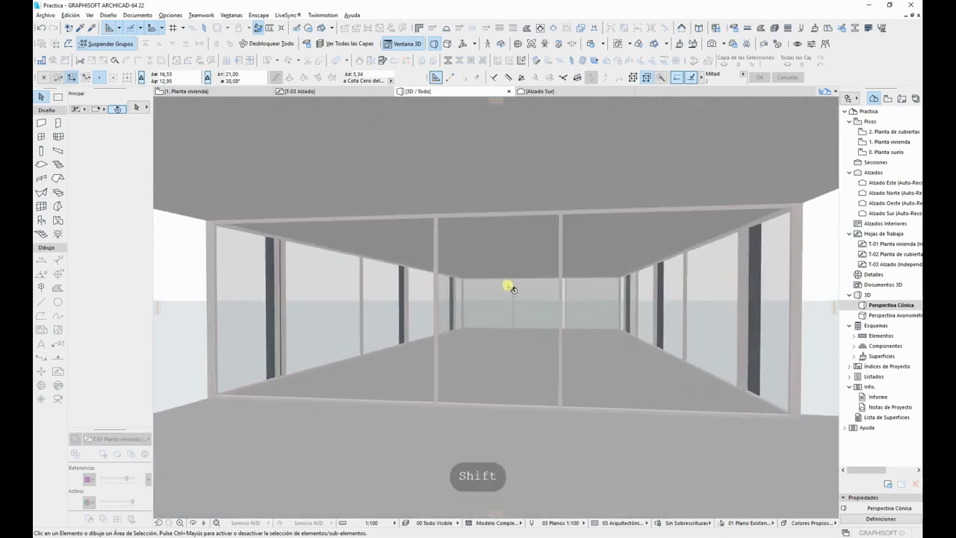
pyautogui.click(499, 199)
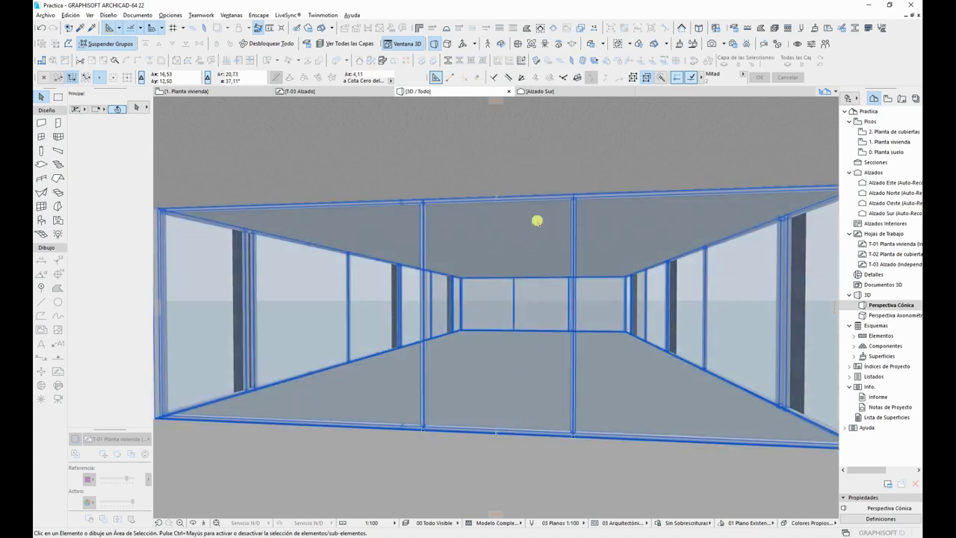
pyautogui.click(449, 473)
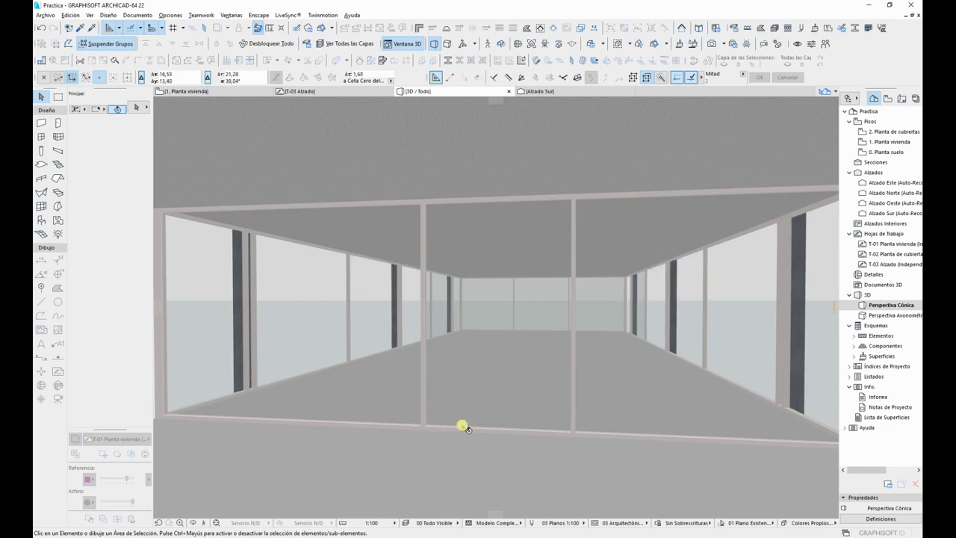
pyautogui.click(493, 398)
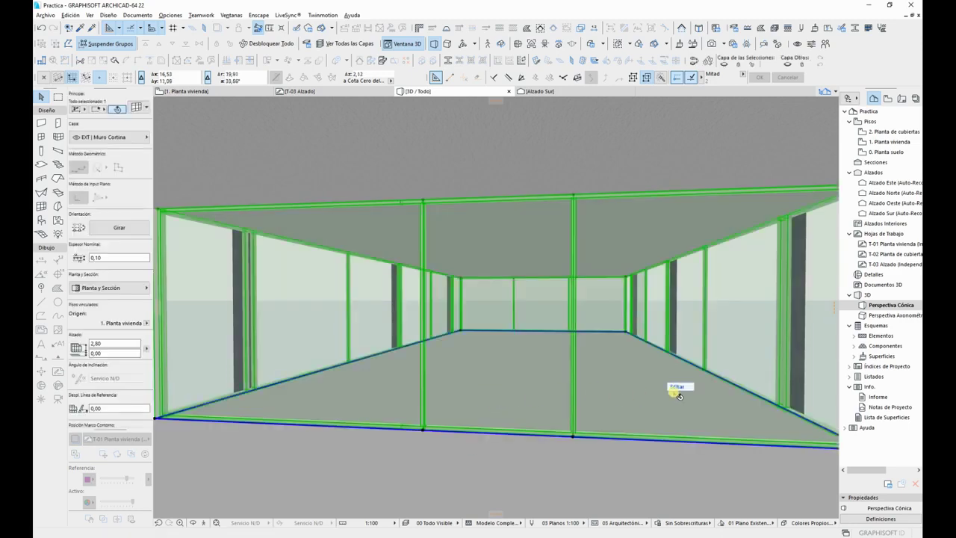
pyautogui.click(677, 387)
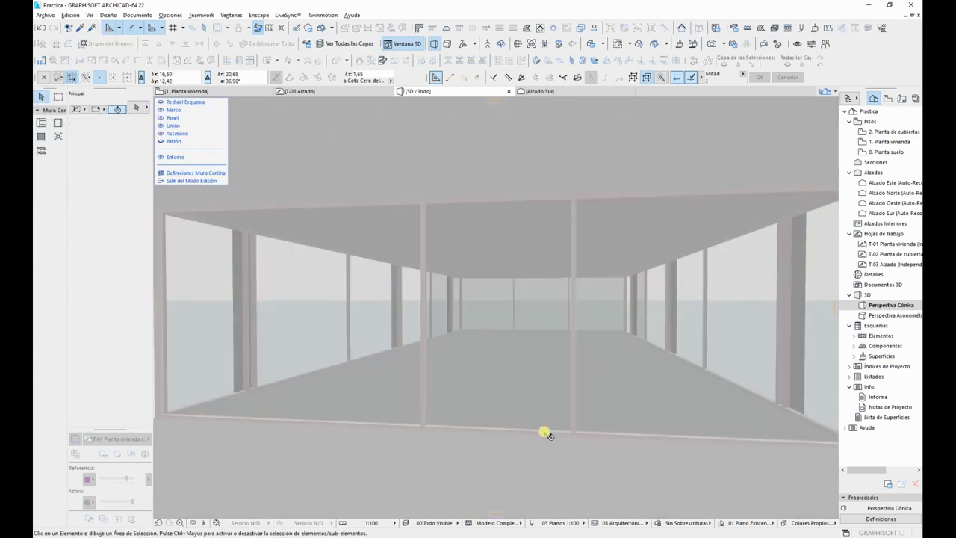
# Step: Delete the bottom and top boundary frames of the central door bay
pyautogui.click(545, 433)
pyautogui.keyDown('shift'); pyautogui.click(535, 197); pyautogui.keyUp('shift')
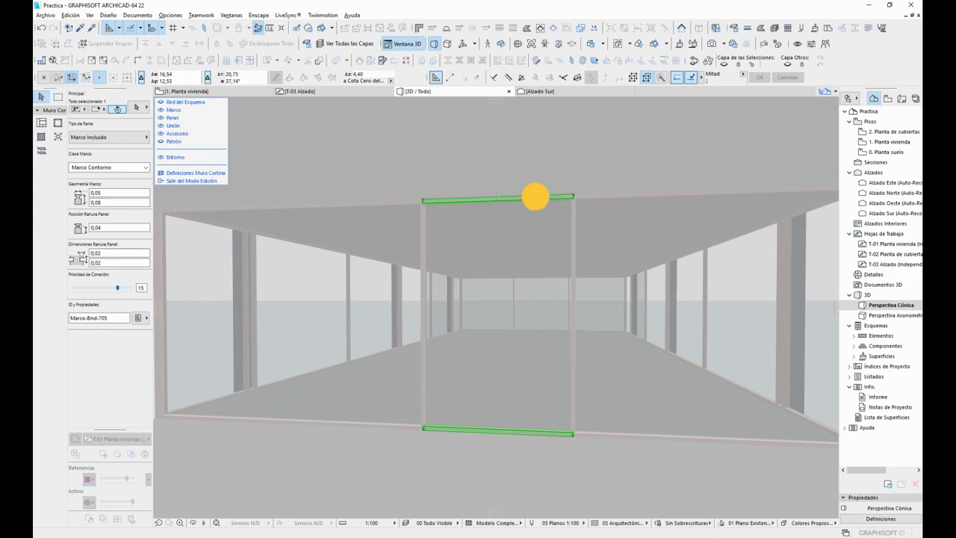
pyautogui.press('Delete')
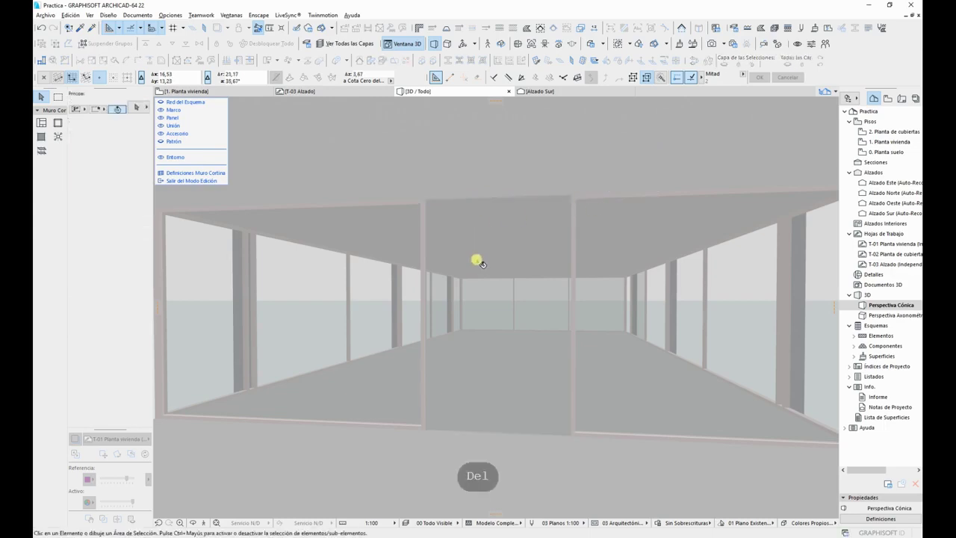
# Step: Change the central bay's glass panel to the MC Puerta Doble 22 type
pyautogui.click(482, 247)
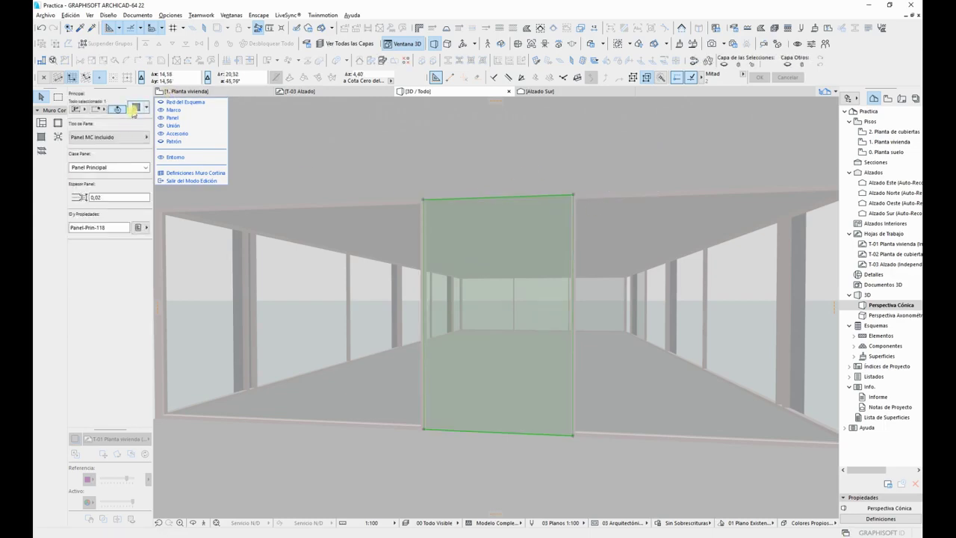
pyautogui.click(136, 136)
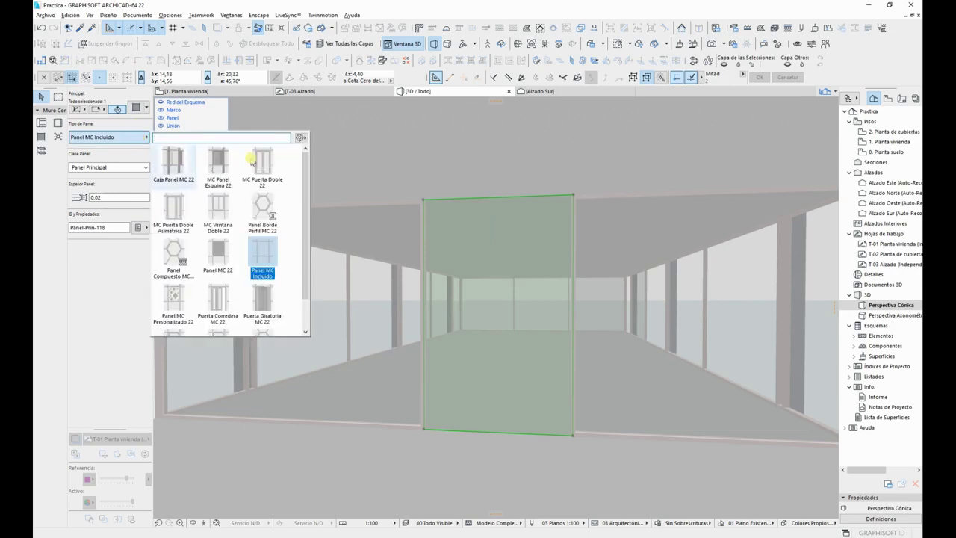
pyautogui.click(267, 165)
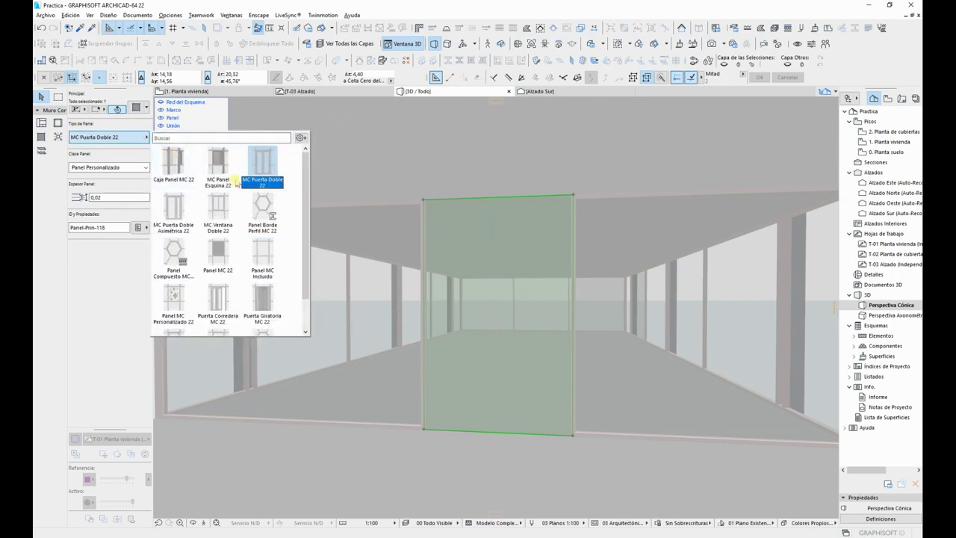
pyautogui.click(105, 271)
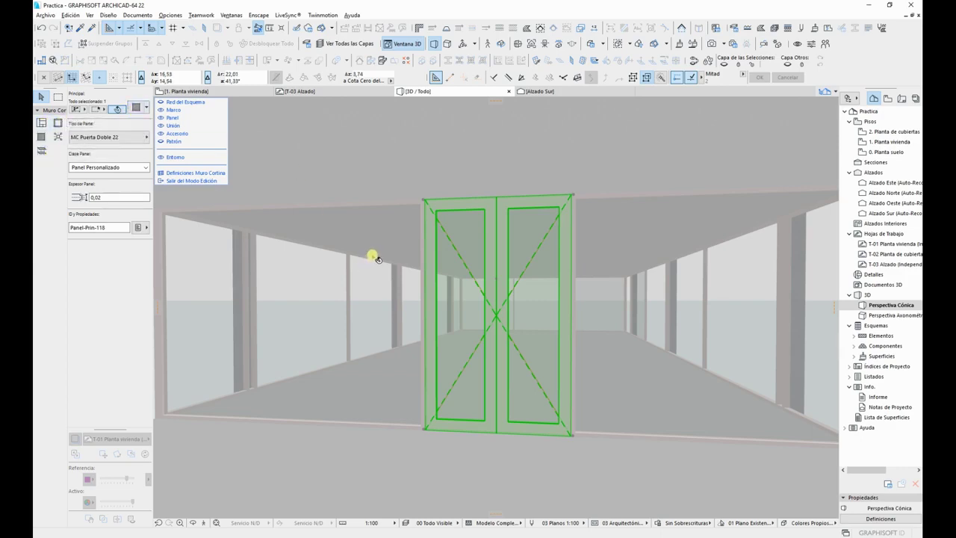
pyautogui.press('Escape')
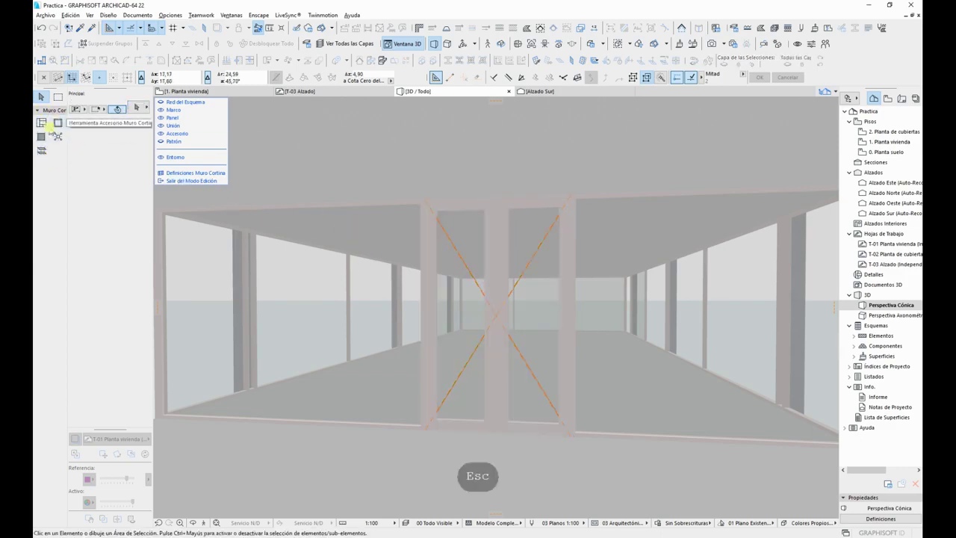
# Step: In the double door's Marco y Hoja settings, set the sub-frame width to 0,03 and the leaf profile width to 0,05
pyautogui.click(451, 258)
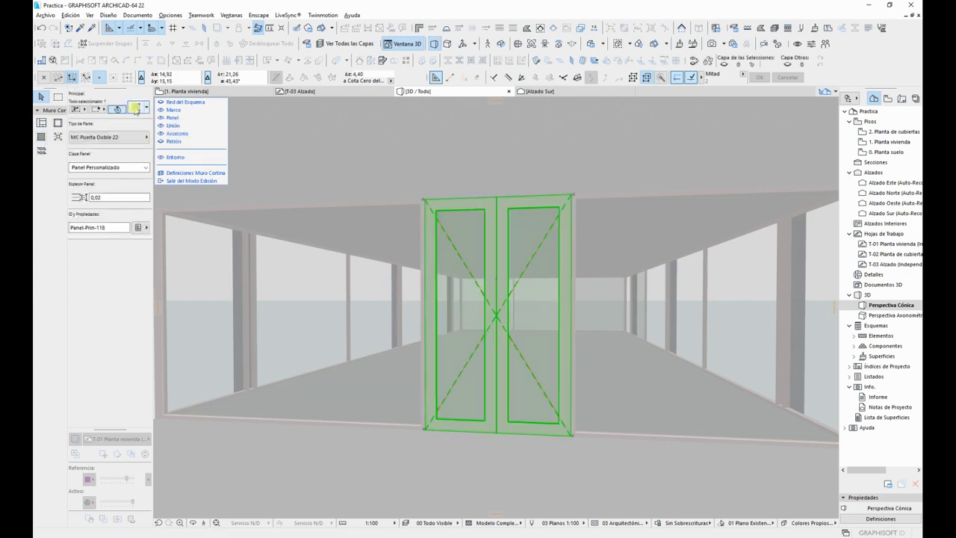
pyautogui.click(135, 109)
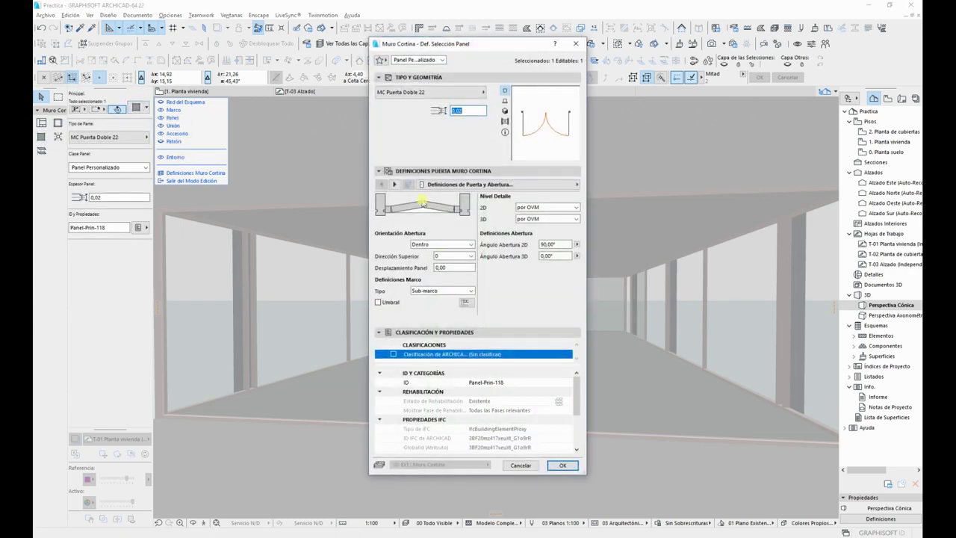
pyautogui.click(471, 185)
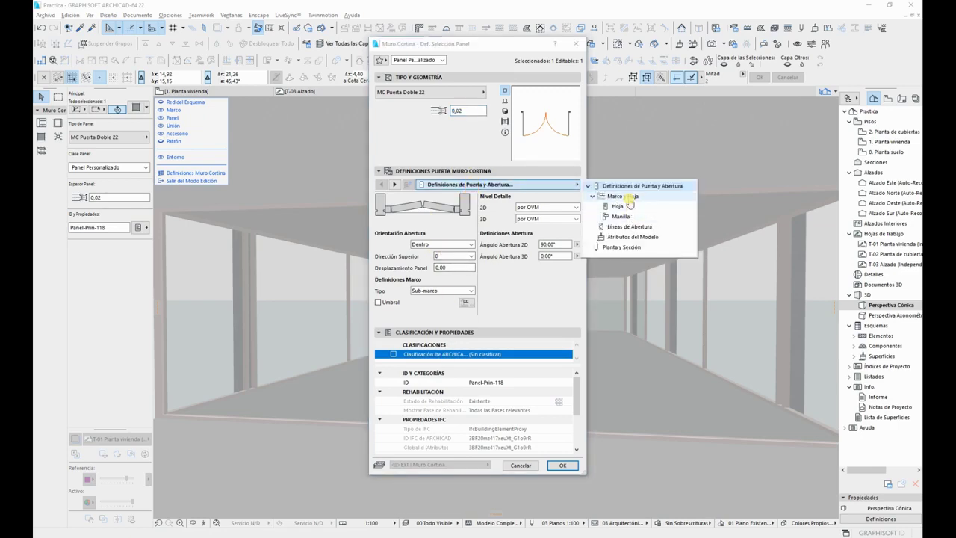
pyautogui.click(622, 196)
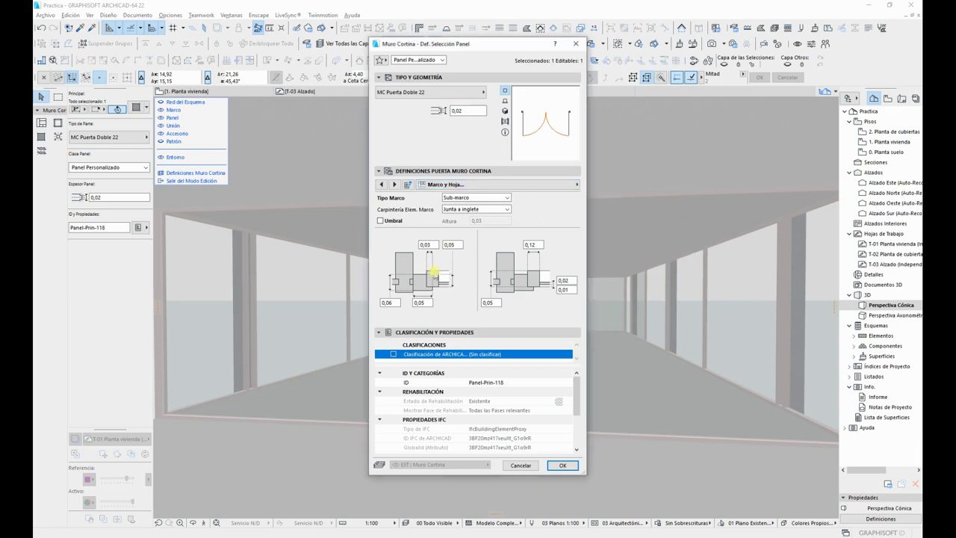
pyautogui.click(422, 302)
pyautogui.press('BackSpace')
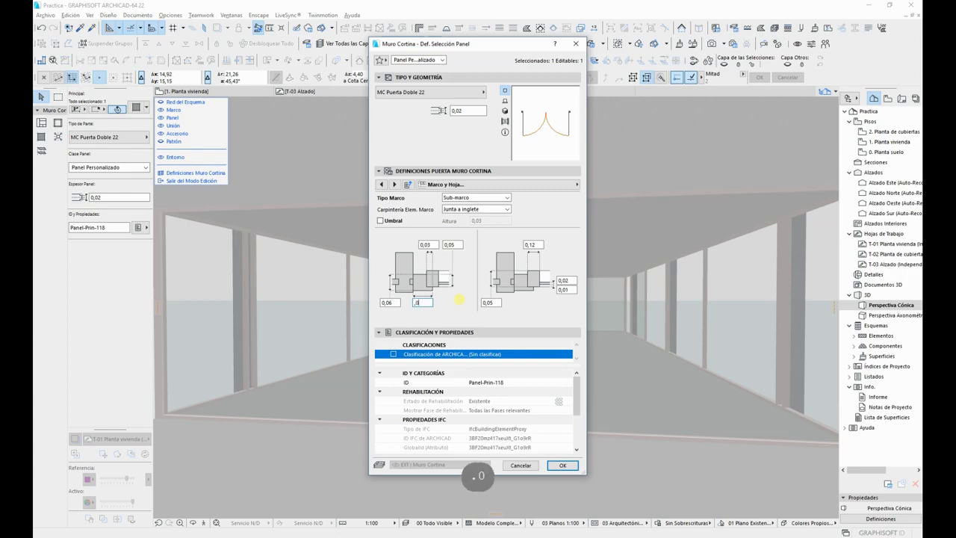
pyautogui.click(532, 245)
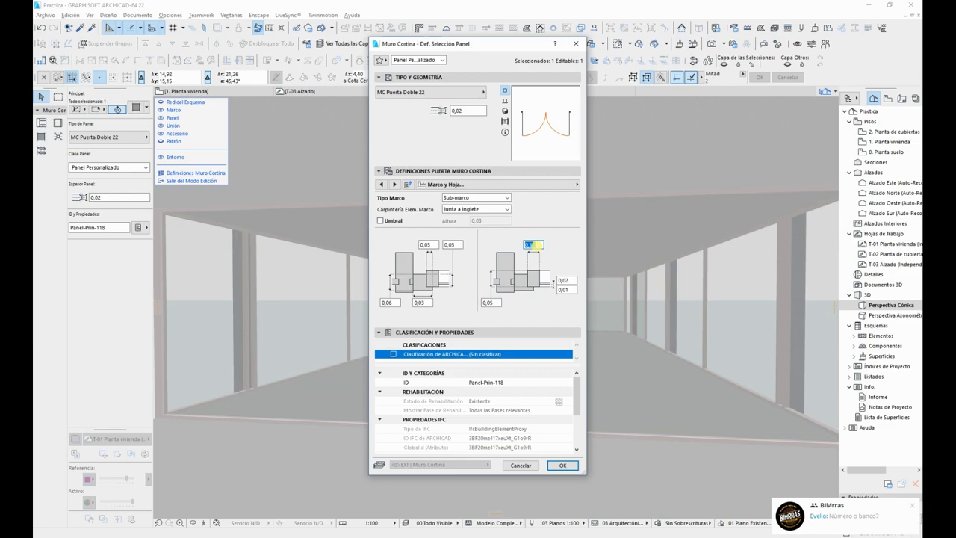
pyautogui.write('.05')
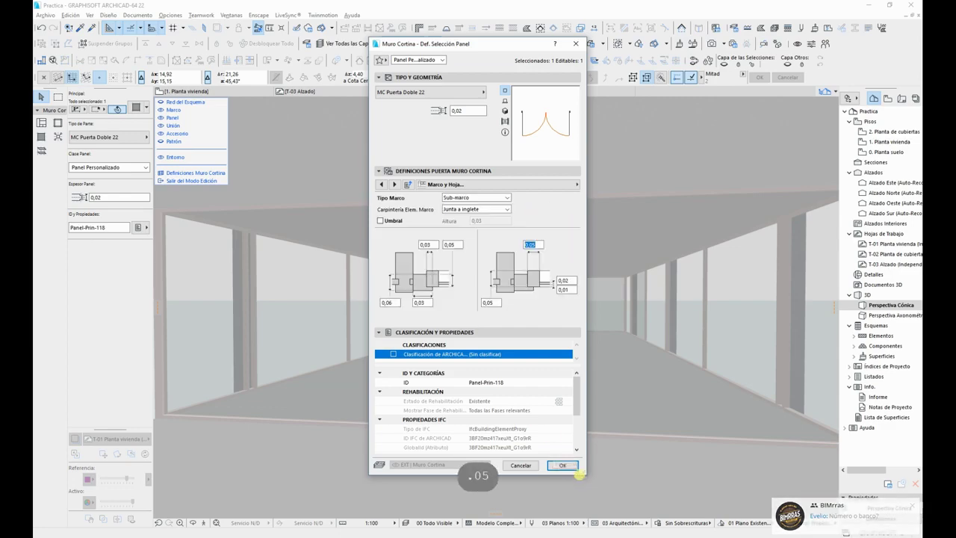
pyautogui.click(568, 465)
pyautogui.press('Escape')
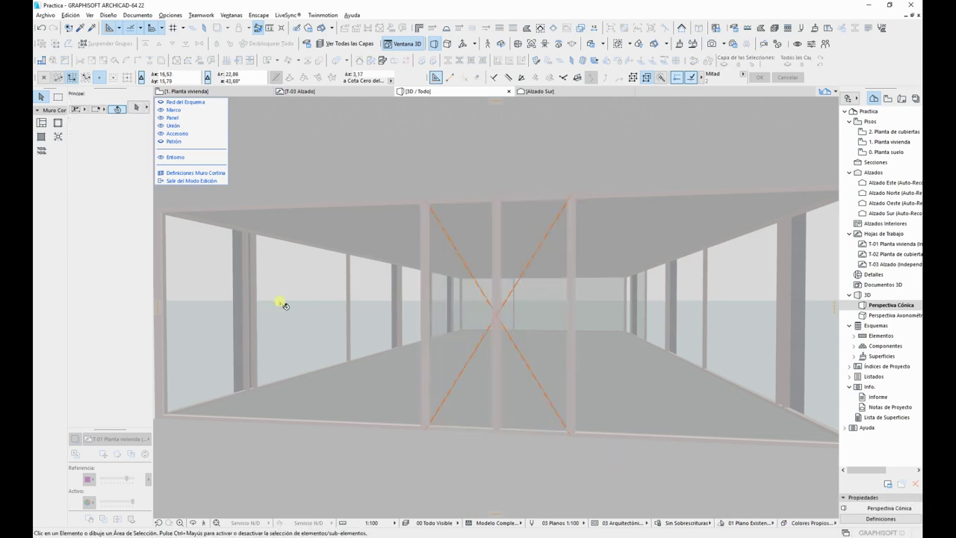
# Step: Delete the top and bottom boundary frames of the narrow column bay nearest the door end on the north facade
pyautogui.scroll(5, 299, 296)
pyautogui.scroll(2, 536, 227)
pyautogui.moveTo(409, 283); pyautogui.dragTo(351, 231, button='middle')
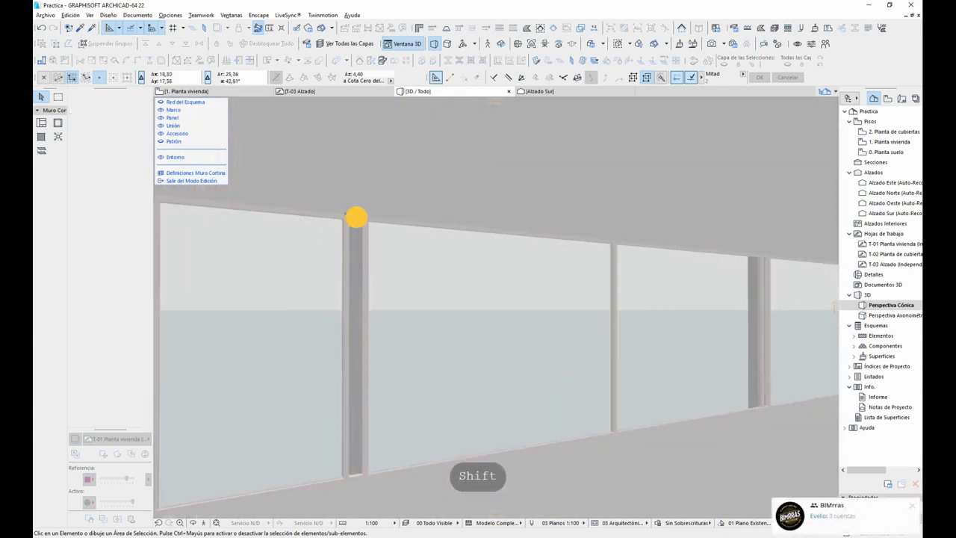
pyautogui.click(356, 218)
pyautogui.keyDown('shift'); pyautogui.click(358, 476); pyautogui.keyUp('shift')
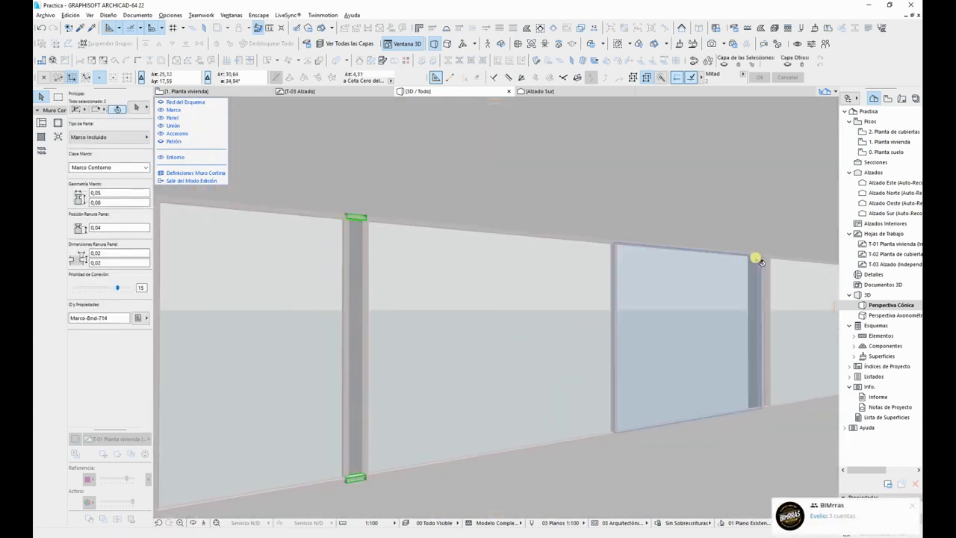
pyautogui.press('Delete')
# Step: Delete the top and bottom boundary frames of the narrow bay at the north facade's middle column
pyautogui.moveTo(738, 322); pyautogui.dragTo(473, 318, button='middle')
pyautogui.scroll(2, 541, 320)
pyautogui.click(504, 216)
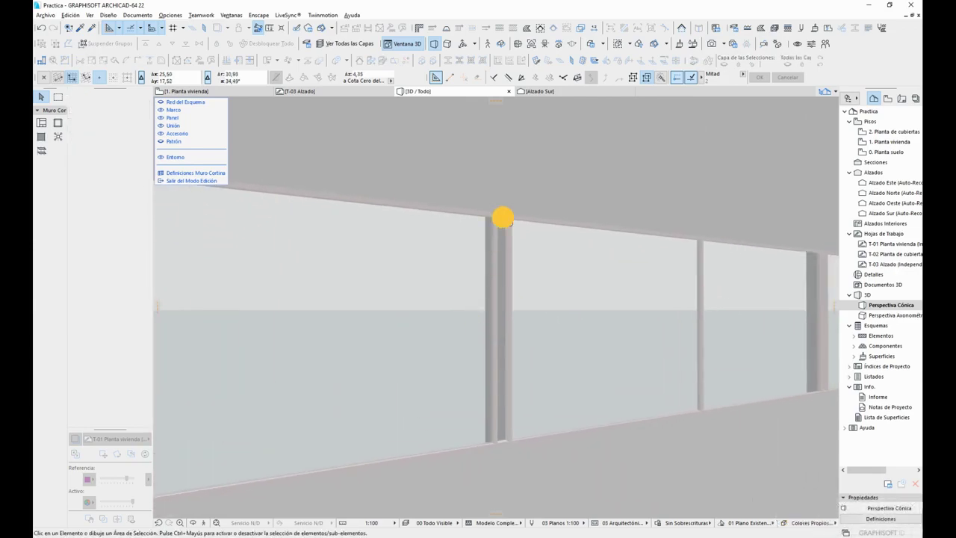
pyautogui.keyDown('shift'); pyautogui.click(501, 445); pyautogui.keyUp('shift')
pyautogui.press('Delete')
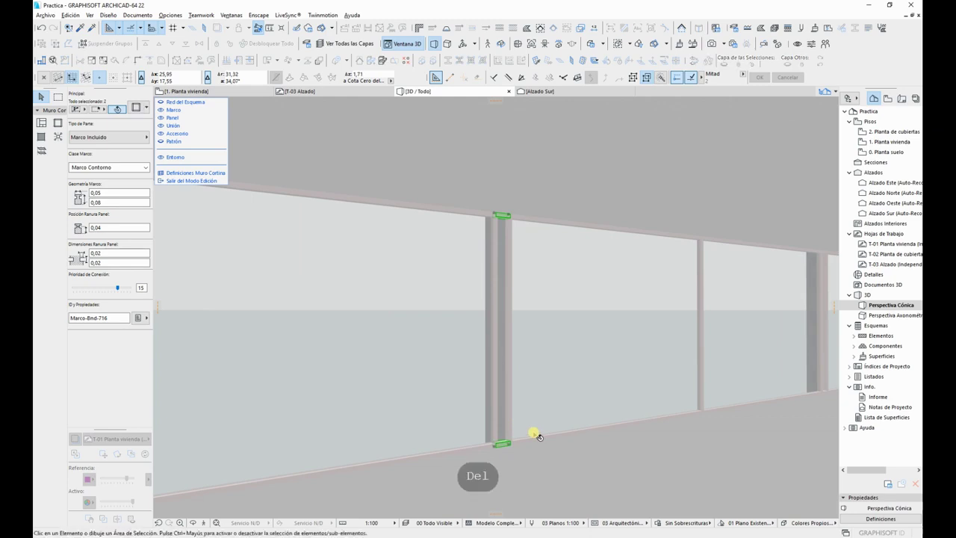
# Step: Delete the top and bottom boundary frames of the narrow bay at the north facade's far column, near the back corner
pyautogui.moveTo(603, 396); pyautogui.dragTo(371, 377, button='middle')
pyautogui.scroll(4, 668, 272)
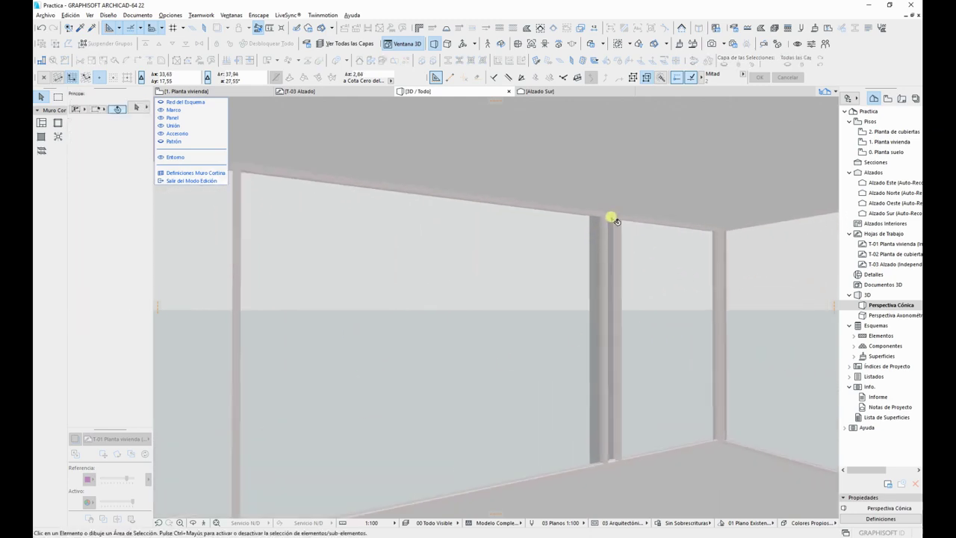
pyautogui.click(612, 216)
pyautogui.keyDown('shift'); pyautogui.click(612, 464); pyautogui.keyUp('shift')
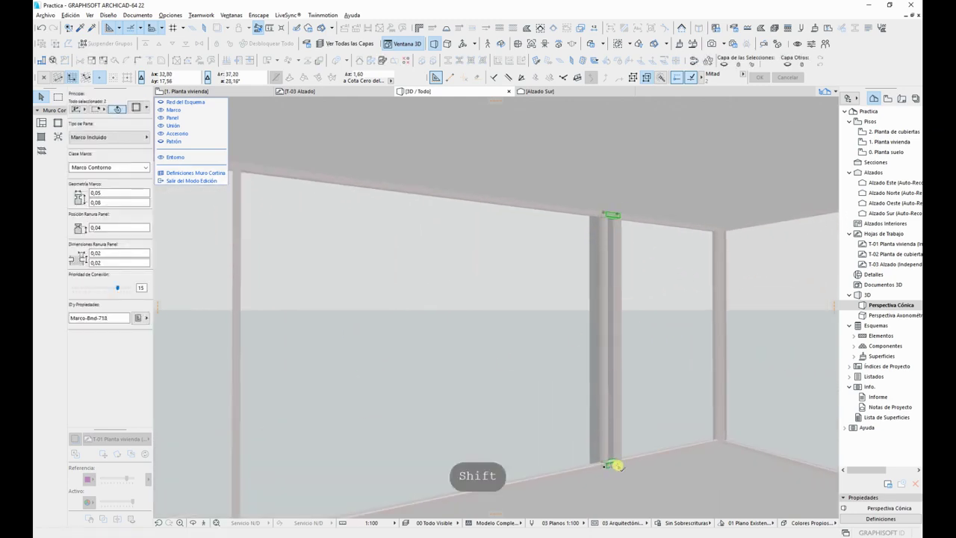
pyautogui.press('Delete')
# Step: Delete the bottom and top boundary frames of the narrow column bay near the back corner on the south facade
pyautogui.moveTo(647, 406); pyautogui.dragTo(755, 351, button='middle')
pyautogui.moveTo(755, 351); pyautogui.dragTo(610, 321, button='middle')
pyautogui.click(591, 443)
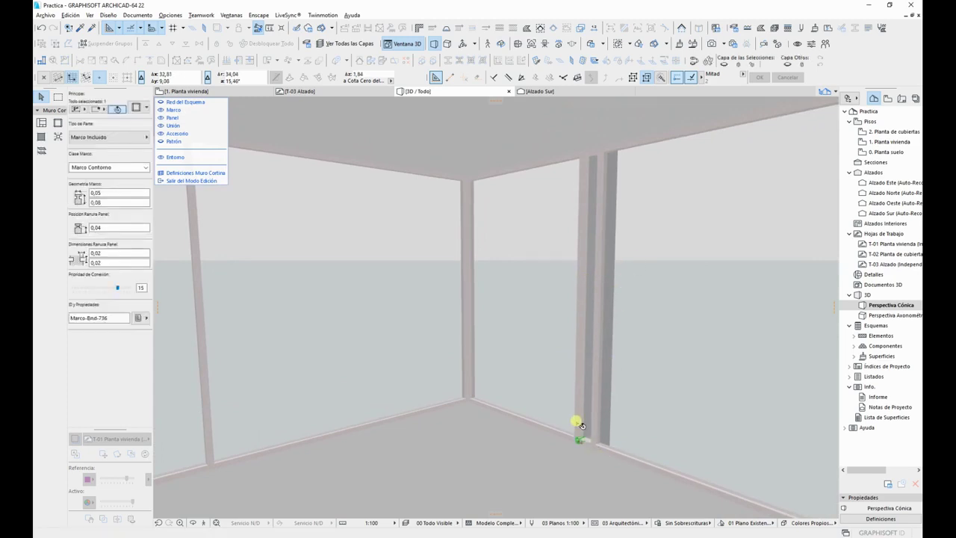
pyautogui.press('Delete')
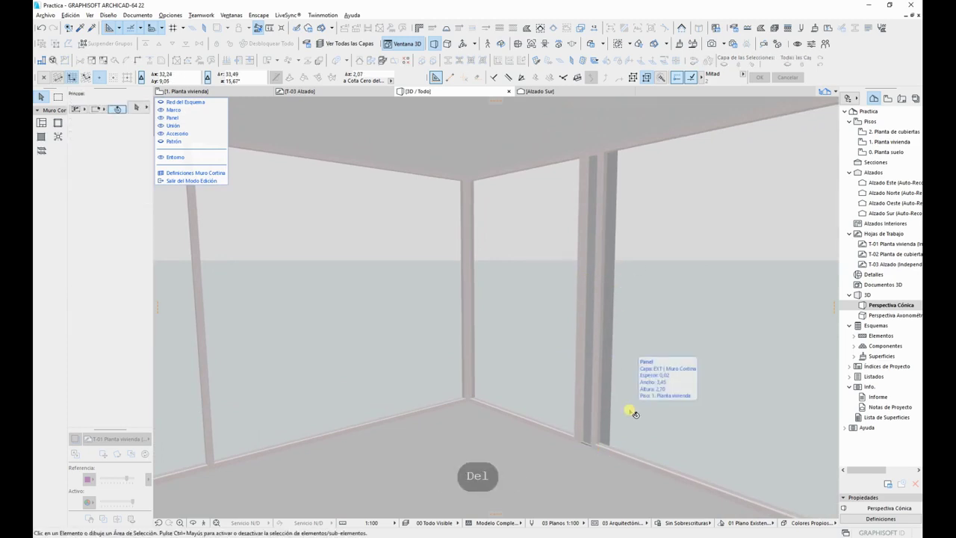
pyautogui.click(587, 154)
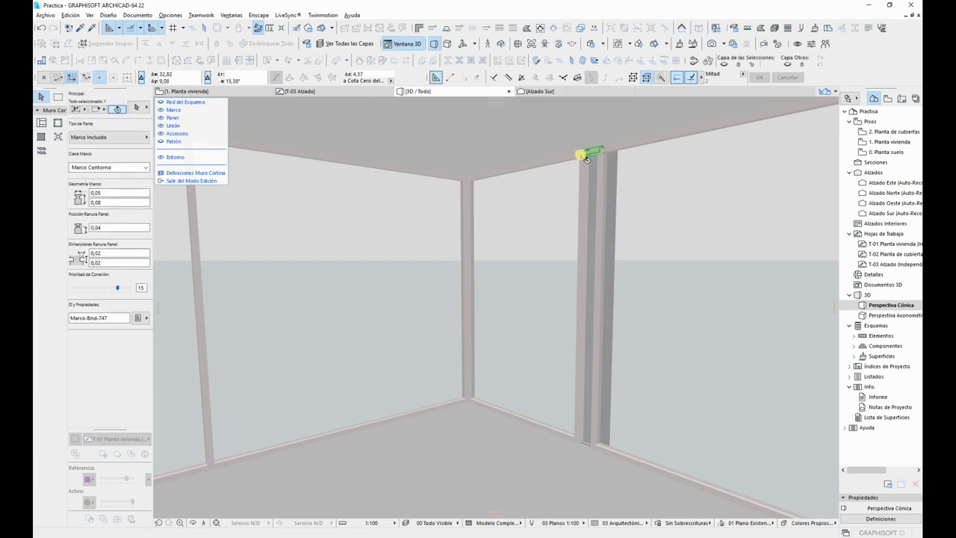
pyautogui.press('Delete')
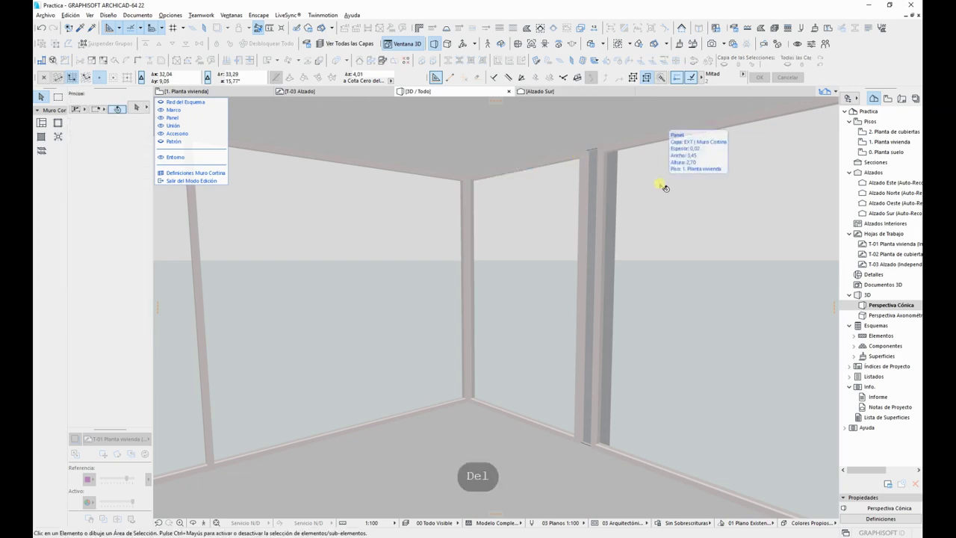
# Step: Delete the top and bottom boundary frames of the narrow bay at the south facade's middle column
pyautogui.moveTo(678, 192); pyautogui.dragTo(429, 212, button='middle')
pyautogui.scroll(-2, 568, 208)
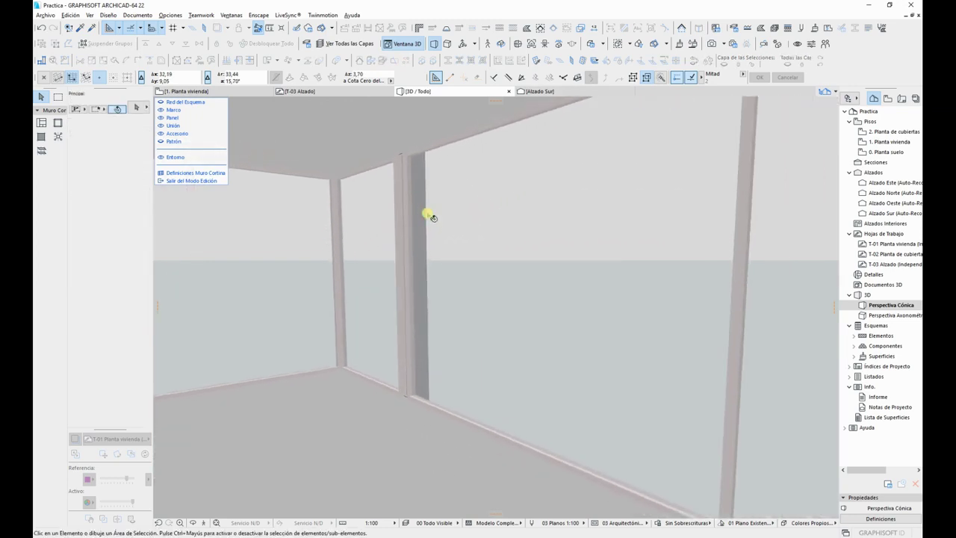
pyautogui.scroll(-1, 429, 212)
pyautogui.scroll(-2, 516, 208)
pyautogui.moveTo(520, 206); pyautogui.dragTo(378, 211, button='middle')
pyautogui.scroll(-2, 378, 212)
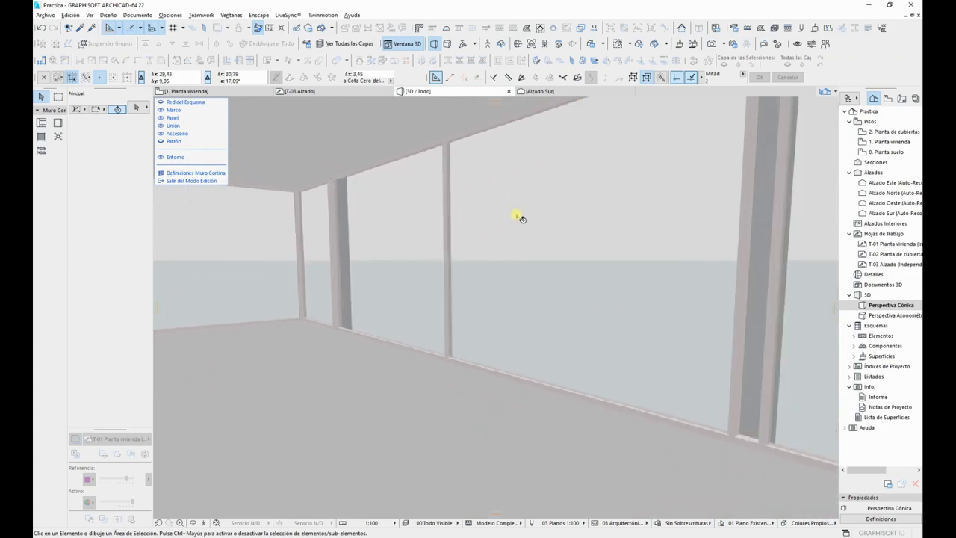
pyautogui.moveTo(500, 219); pyautogui.dragTo(436, 264, button='middle')
pyautogui.scroll(-1, 439, 266)
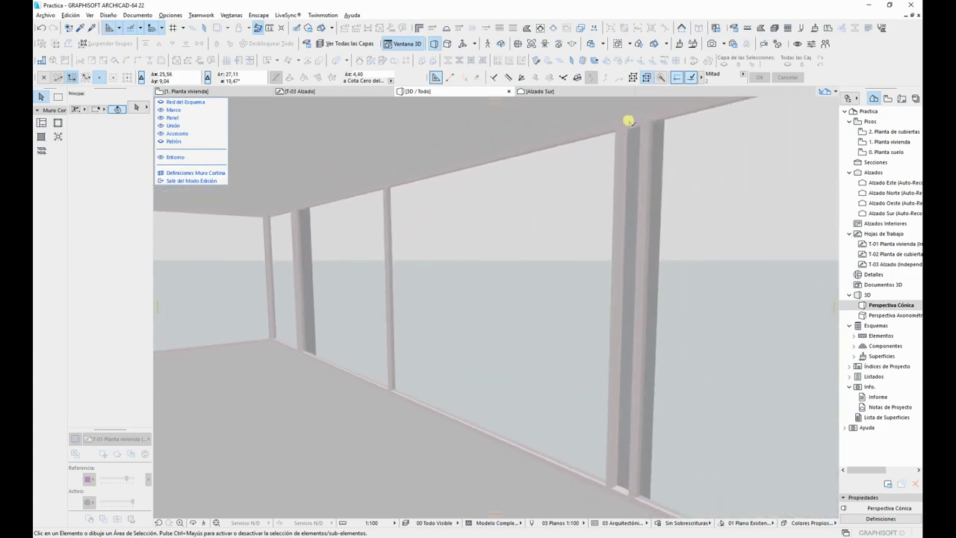
pyautogui.click(629, 120)
pyautogui.press('Delete')
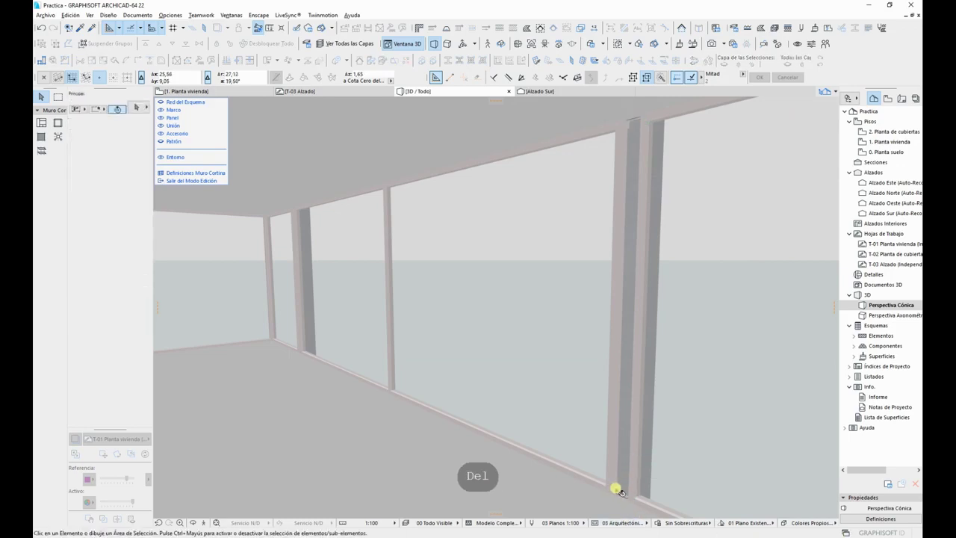
pyautogui.click(617, 489)
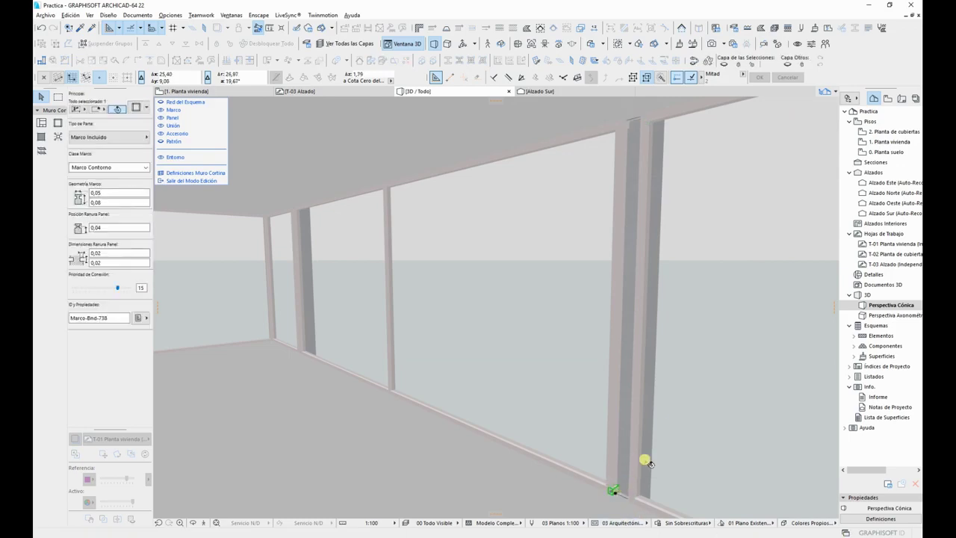
pyautogui.keyDown('shift'); pyautogui.click(655, 131); pyautogui.keyUp('shift')
pyautogui.press('Delete')
pyautogui.press('Delete')
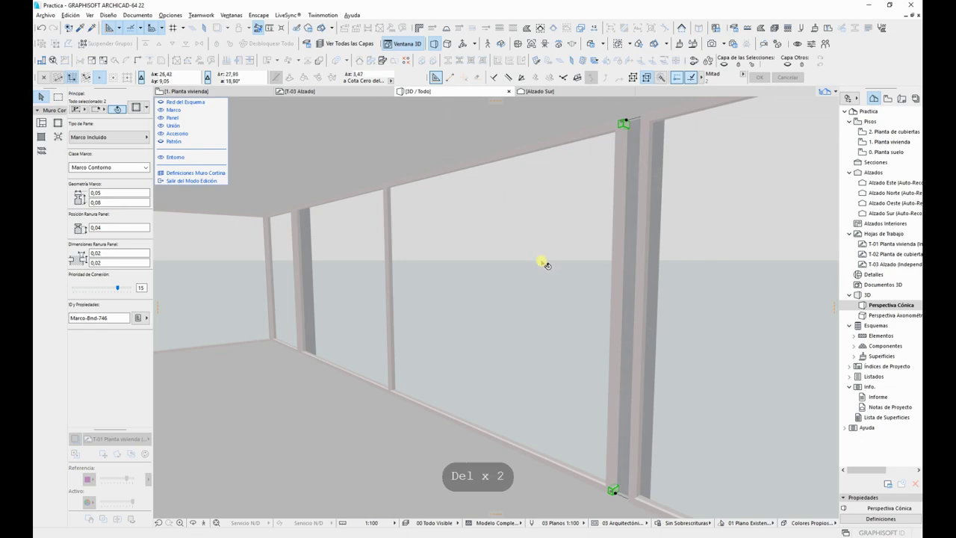
# Step: Delete the bottom and top boundary frames of the south facade's narrow column bay nearest the door end
pyautogui.moveTo(596, 296); pyautogui.dragTo(472, 390)
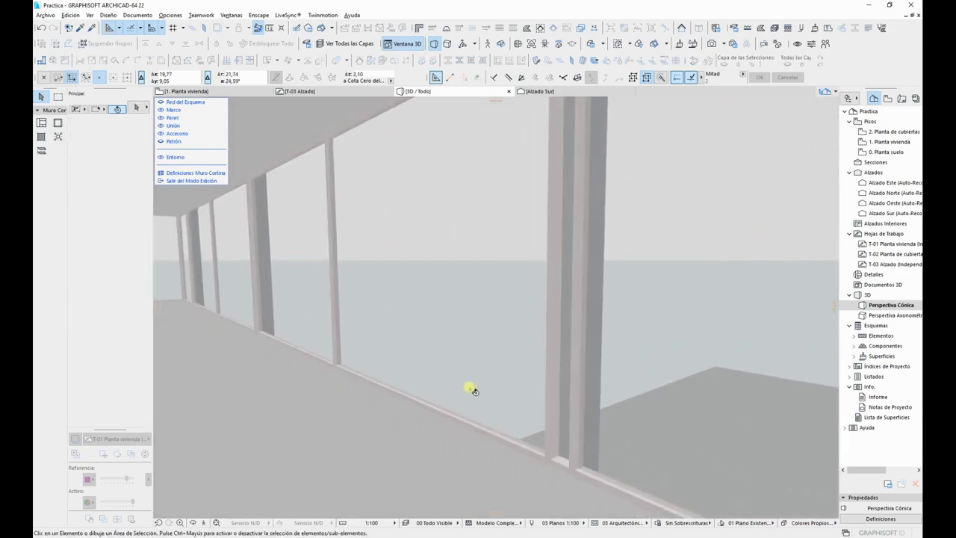
pyautogui.click(563, 463)
pyautogui.press('Delete')
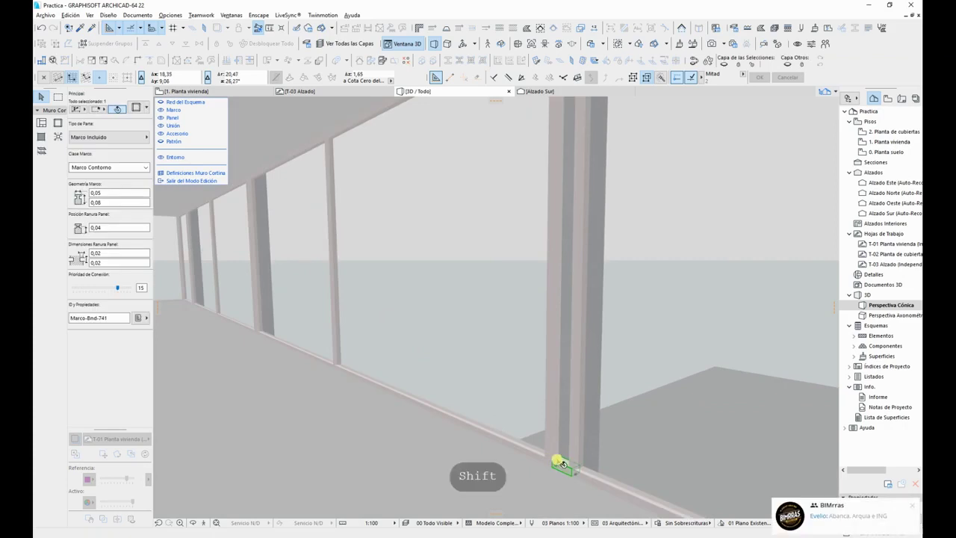
pyautogui.moveTo(557, 181); pyautogui.dragTo(541, 273, button='middle')
pyautogui.click(551, 130)
pyautogui.press('Delete')
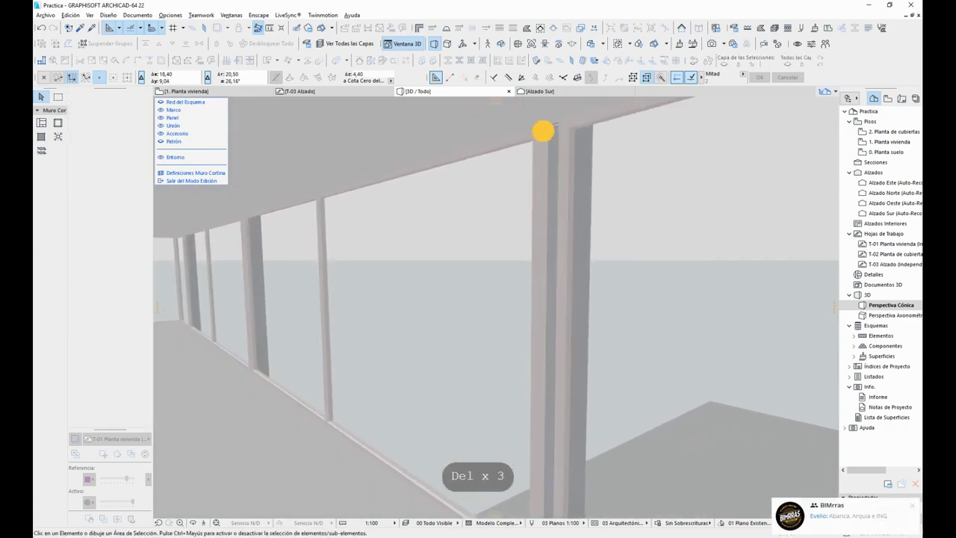
pyautogui.press('Delete')
# Step: Inspect the column bays and the double-door facade from outside the house
pyautogui.moveTo(371, 232); pyautogui.dragTo(538, 224, button='middle')
pyautogui.scroll(-2, 344, 269)
pyautogui.scroll(-2, 395, 261)
pyautogui.moveTo(373, 258); pyautogui.dragTo(557, 256, button='middle')
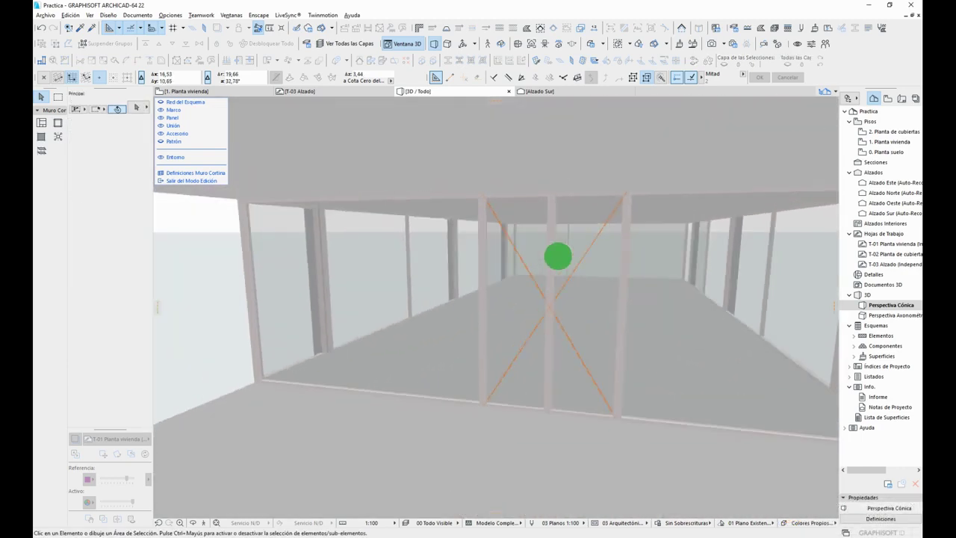
pyautogui.scroll(6, 343, 218)
pyautogui.keyDown('shift'); pyautogui.moveTo(352, 201); pyautogui.dragTo(598, 187, button='middle'); pyautogui.keyUp('shift')
pyautogui.scroll(-3, 439, 252)
pyautogui.scroll(-5, 441, 246)
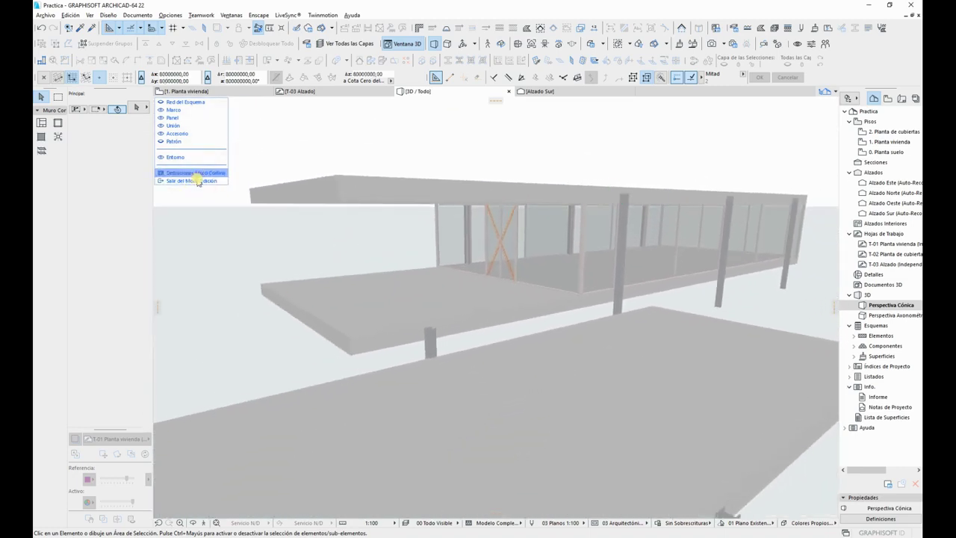
# Step: Exit the curtain wall's edit mode, clear the selection and view the whole house in 3D
pyautogui.click(198, 180)
pyautogui.press('Escape')
pyautogui.press('Escape')
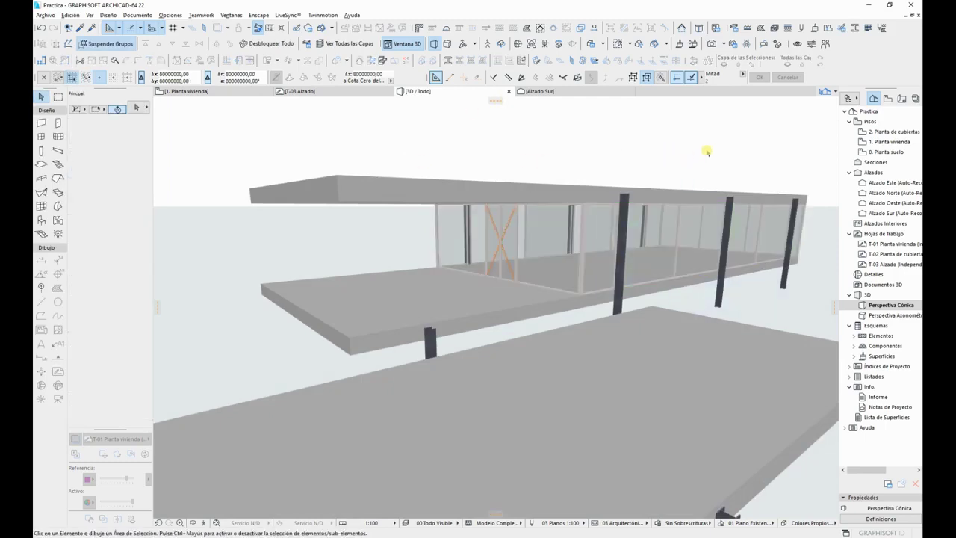
pyautogui.keyDown('shift'); pyautogui.moveTo(707, 152); pyautogui.dragTo(659, 118, button='middle'); pyautogui.keyUp('shift')
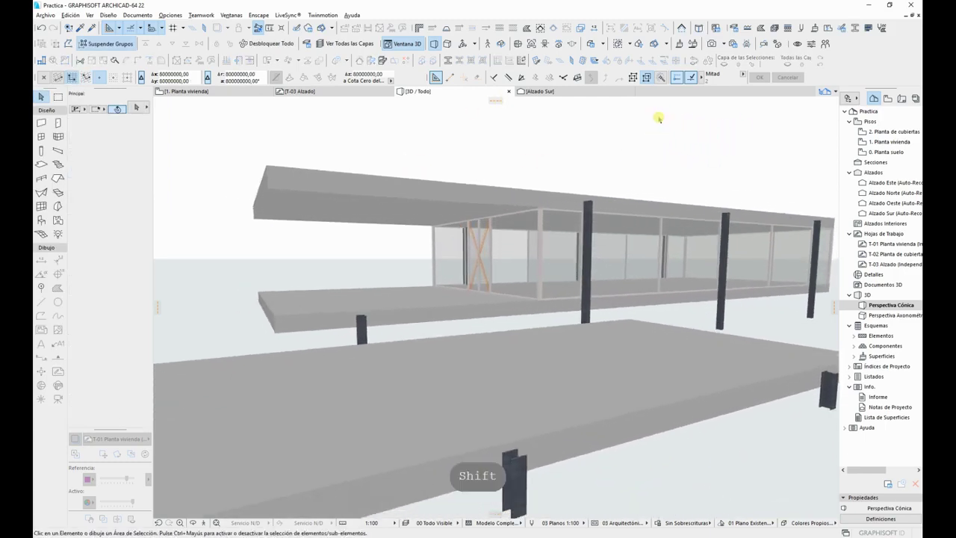
# Step: Open the Alzado Sur elevation and examine how the columns, slabs and curtain wall are displayed
pyautogui.doubleClick(897, 213)
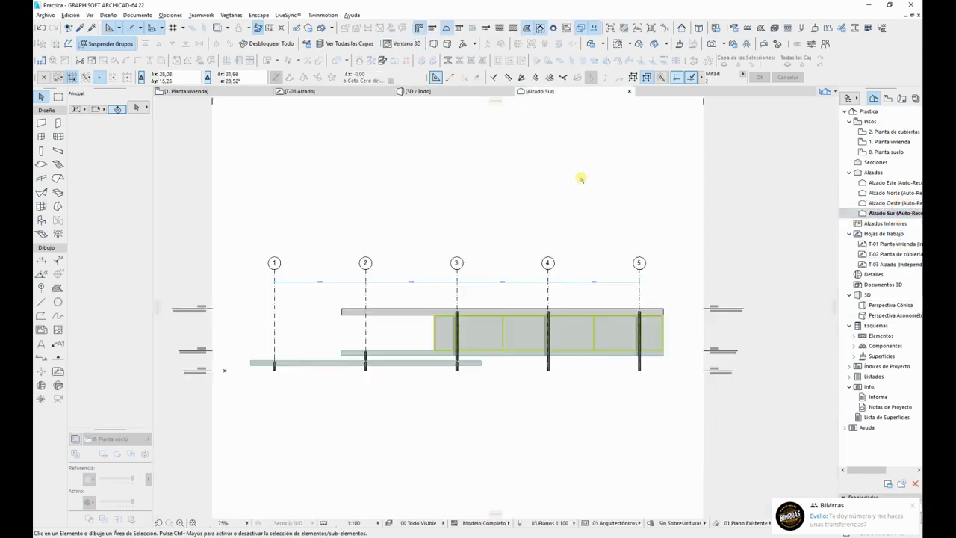
pyautogui.moveTo(545, 410); pyautogui.dragTo(420, 441)
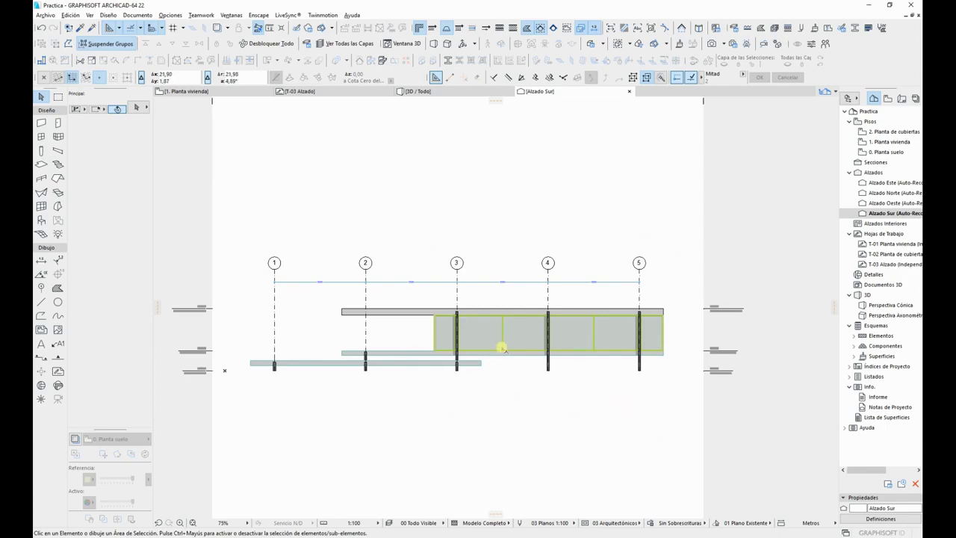
pyautogui.scroll(5, 435, 371)
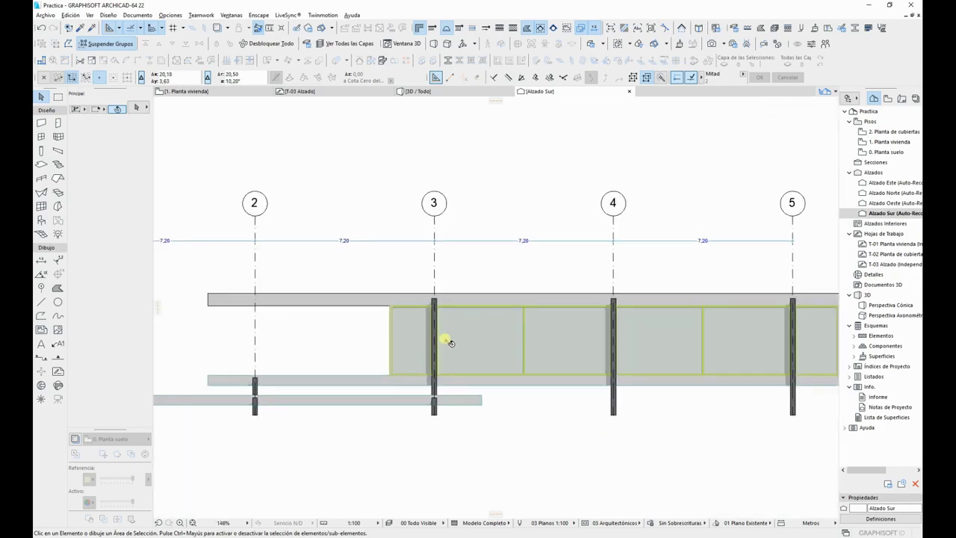
pyautogui.scroll(-3, 393, 346)
pyautogui.scroll(-3, 438, 358)
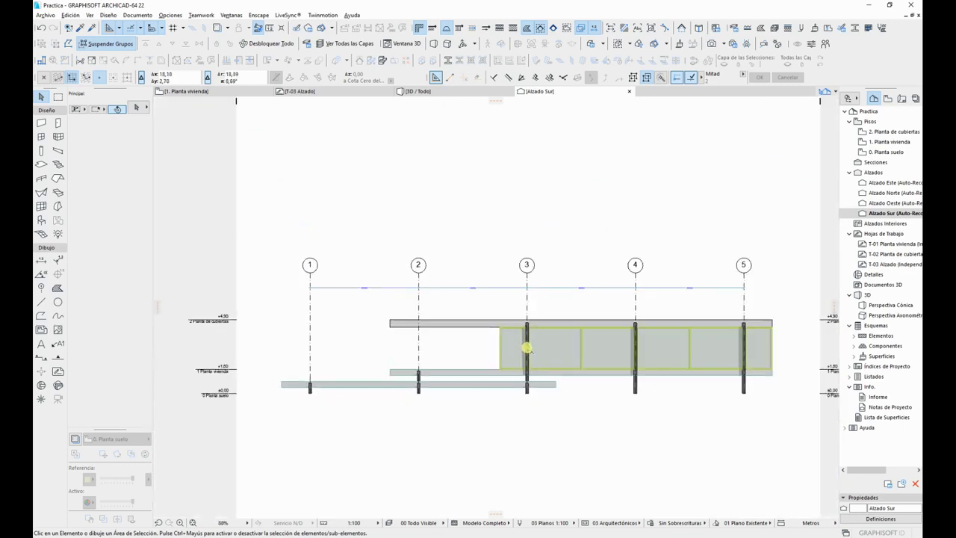
pyautogui.scroll(1, 545, 445)
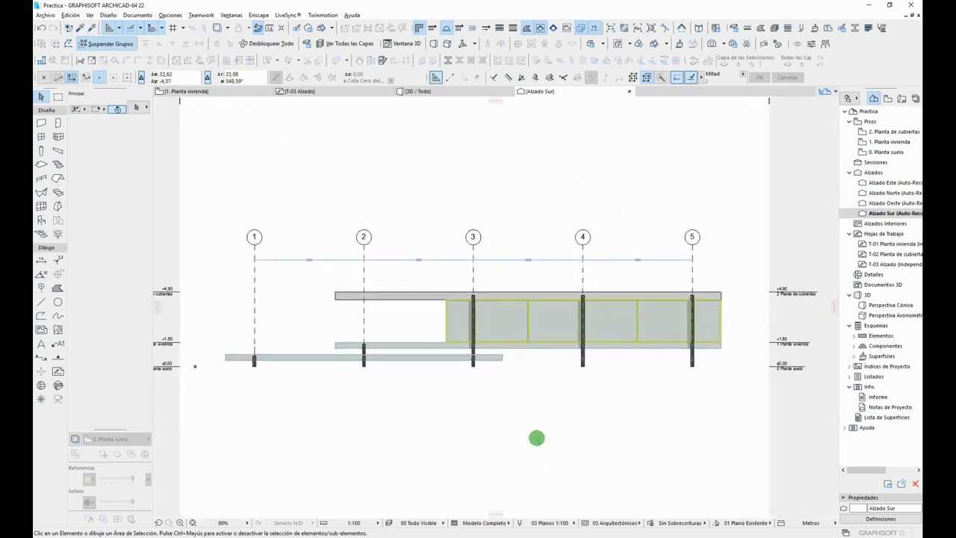
pyautogui.rightClick(529, 201)
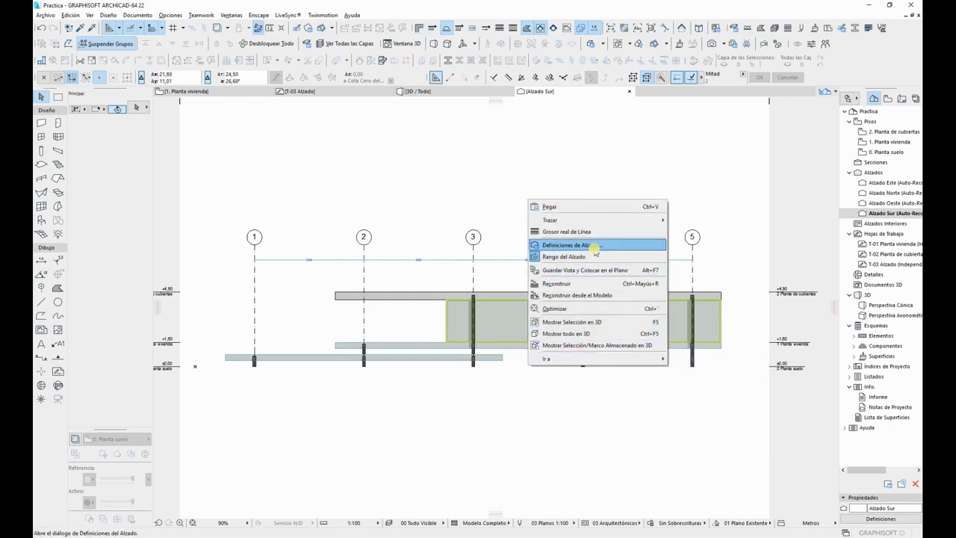
pyautogui.press('Escape')
# Step: Return to the Planta vivienda floor plan, select the Alzado Sur elevation line and open its settings
pyautogui.press('F2')
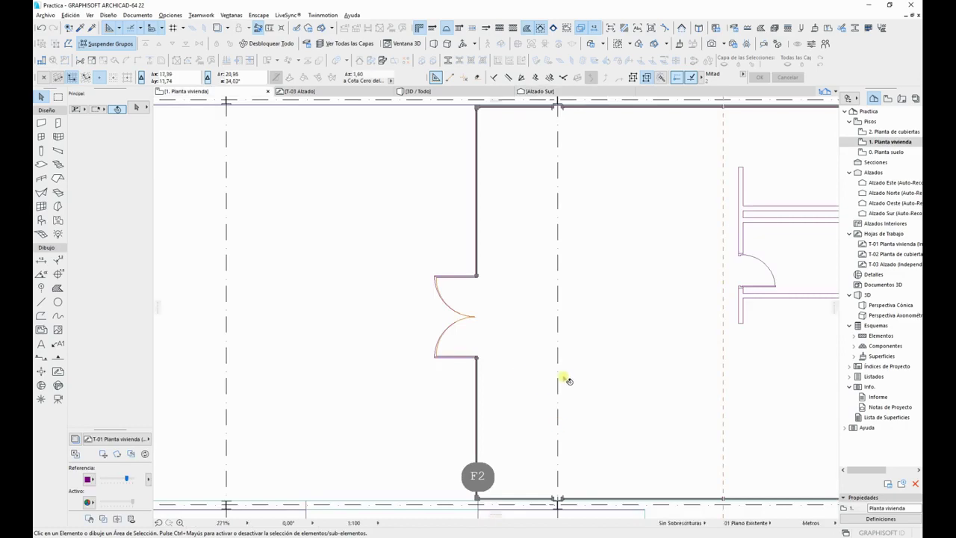
pyautogui.scroll(-3, 566, 379)
pyautogui.scroll(-2, 556, 378)
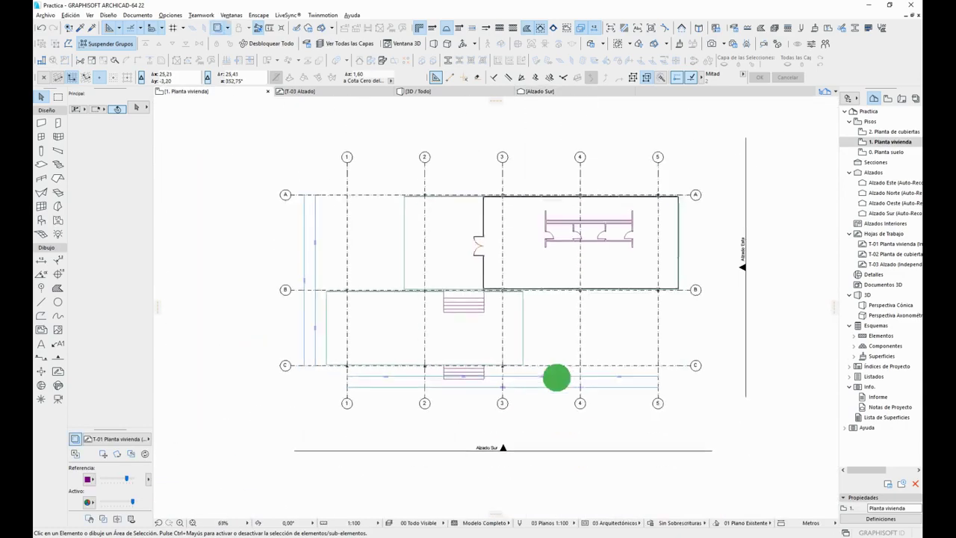
pyautogui.click(552, 416)
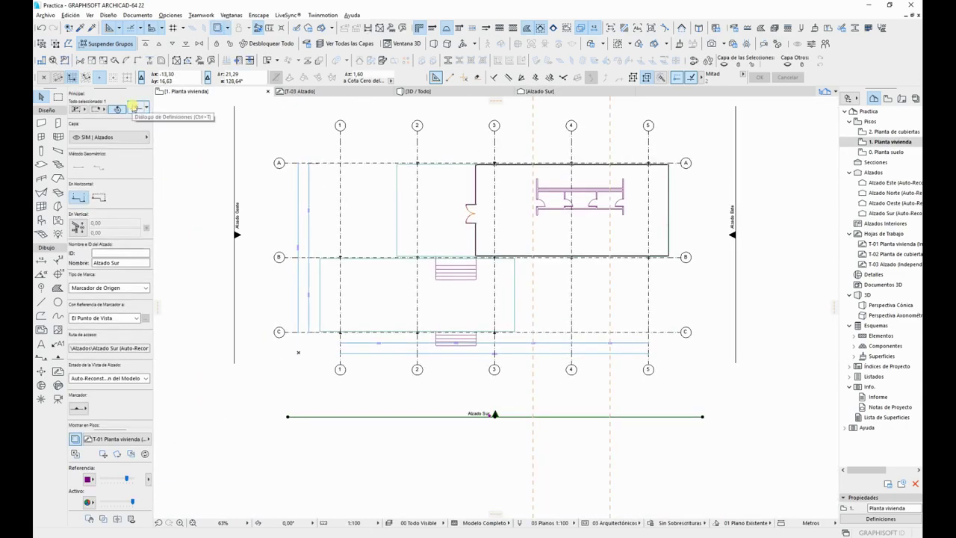
pyautogui.click(134, 108)
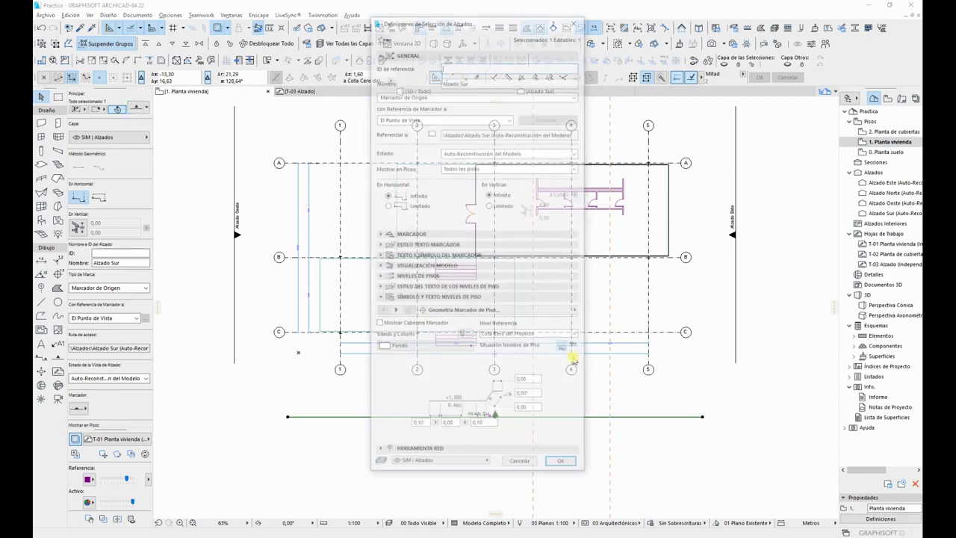
# Step: In the model display settings, fill uncut surfaces with a uniform pen colour (Color de pluma uniforme) using white pen 19
pyautogui.click(438, 267)
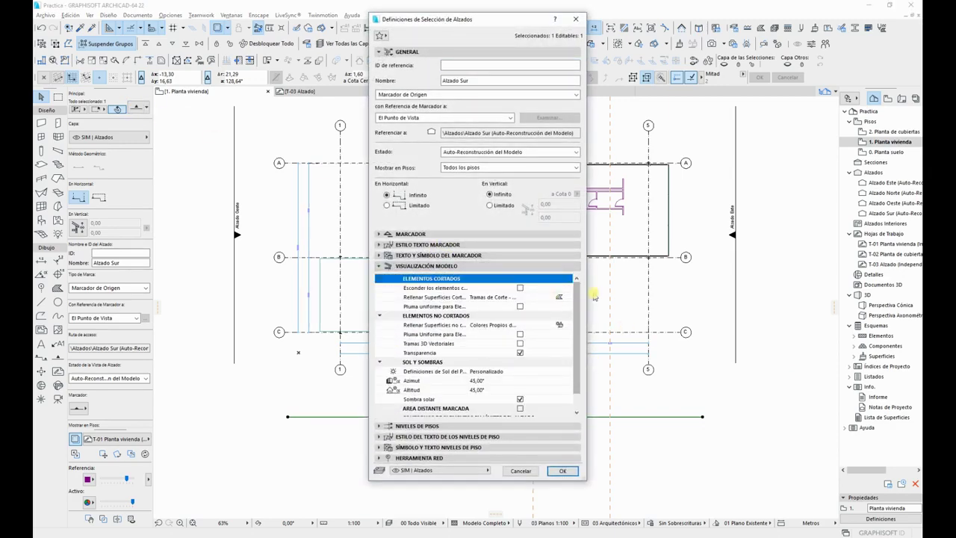
pyautogui.moveTo(587, 298); pyautogui.dragTo(684, 318)
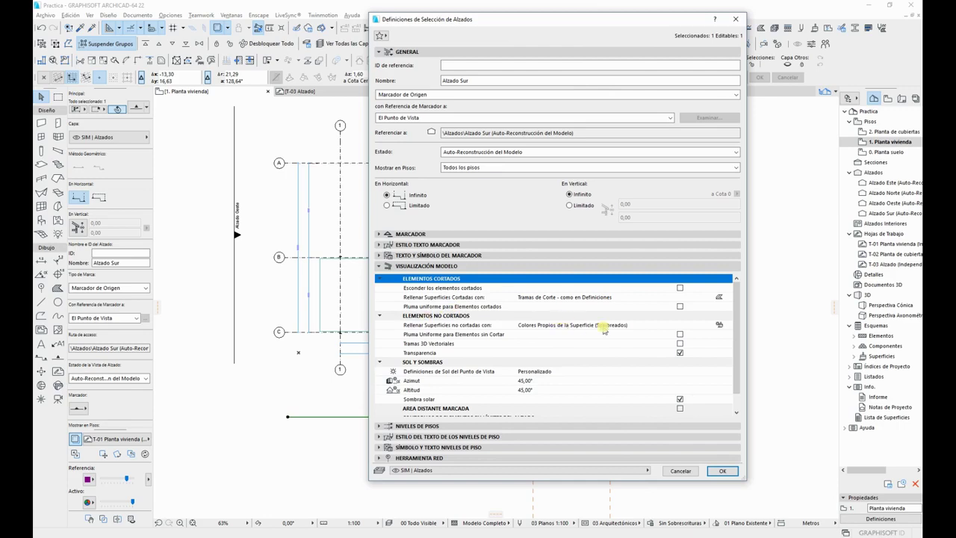
pyautogui.click(720, 327)
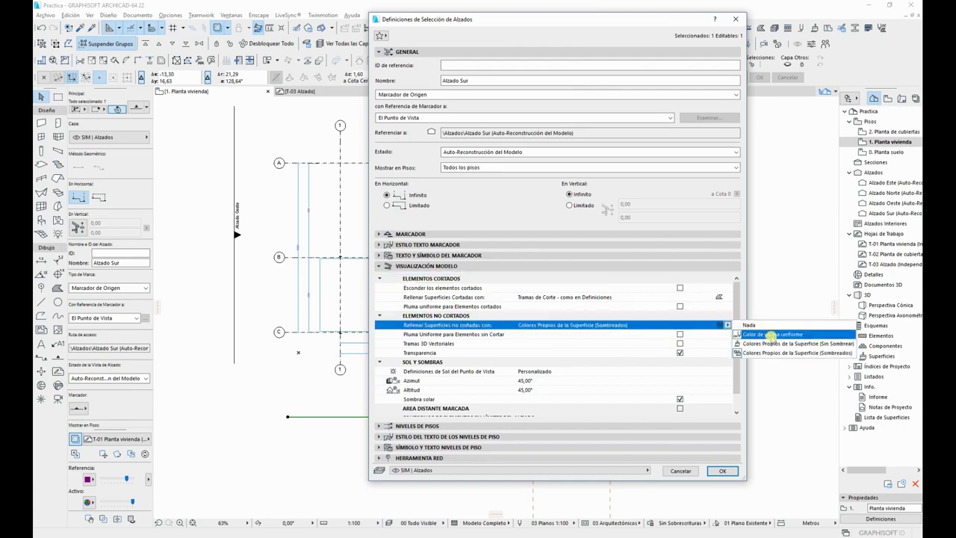
pyautogui.click(771, 335)
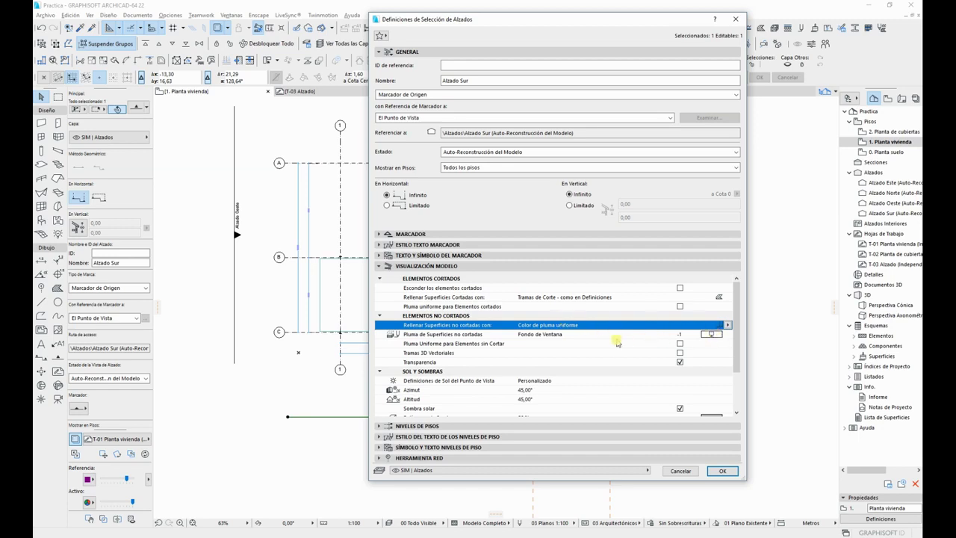
pyautogui.click(713, 336)
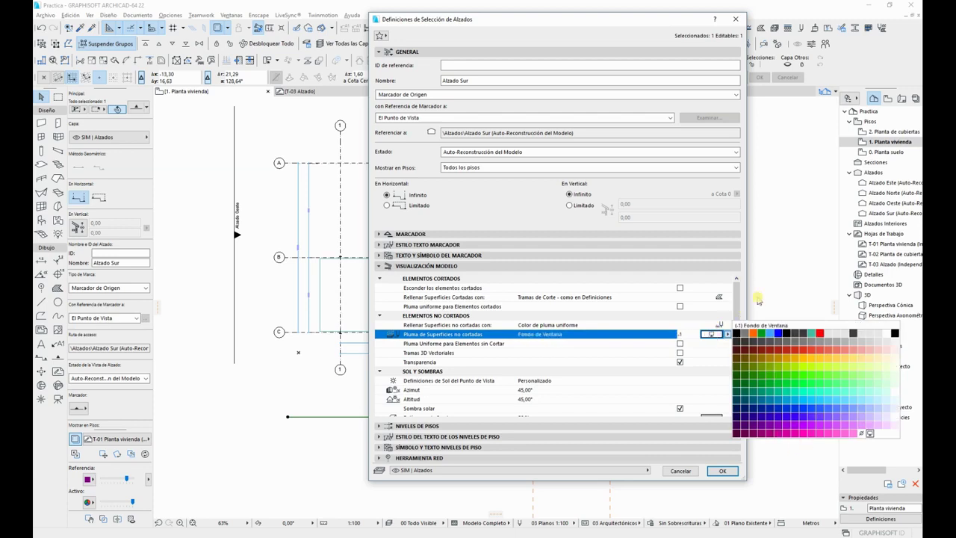
pyautogui.click(886, 334)
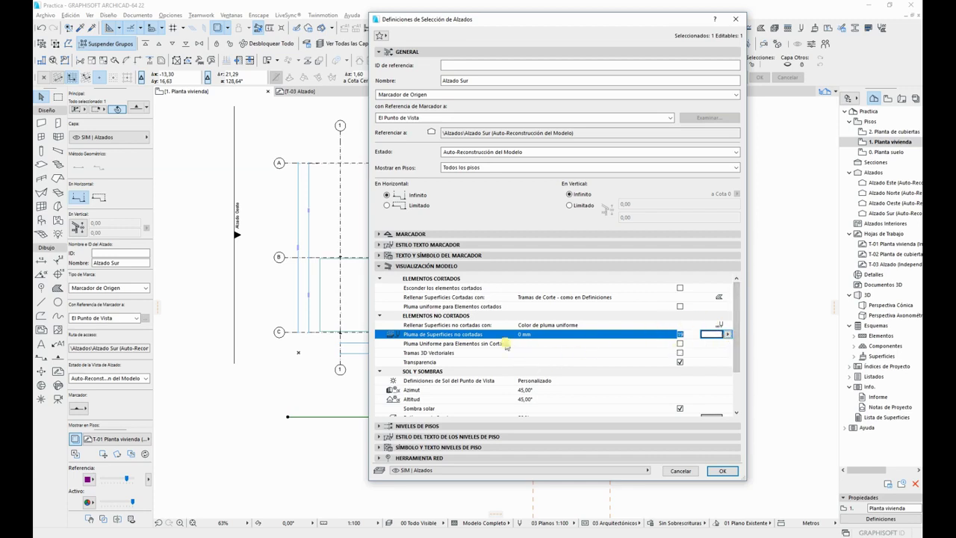
pyautogui.click(680, 344)
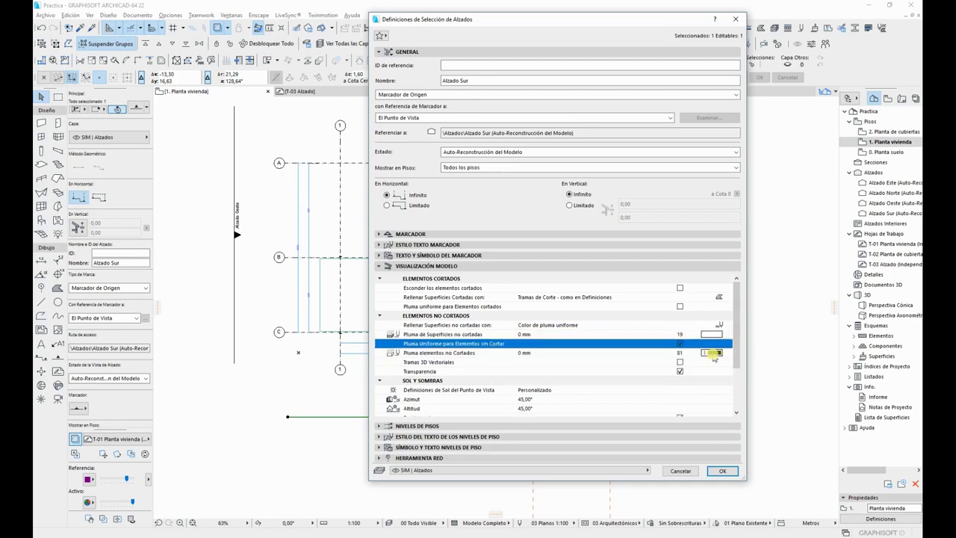
pyautogui.click(712, 353)
pyautogui.click(714, 355)
pyautogui.click(681, 344)
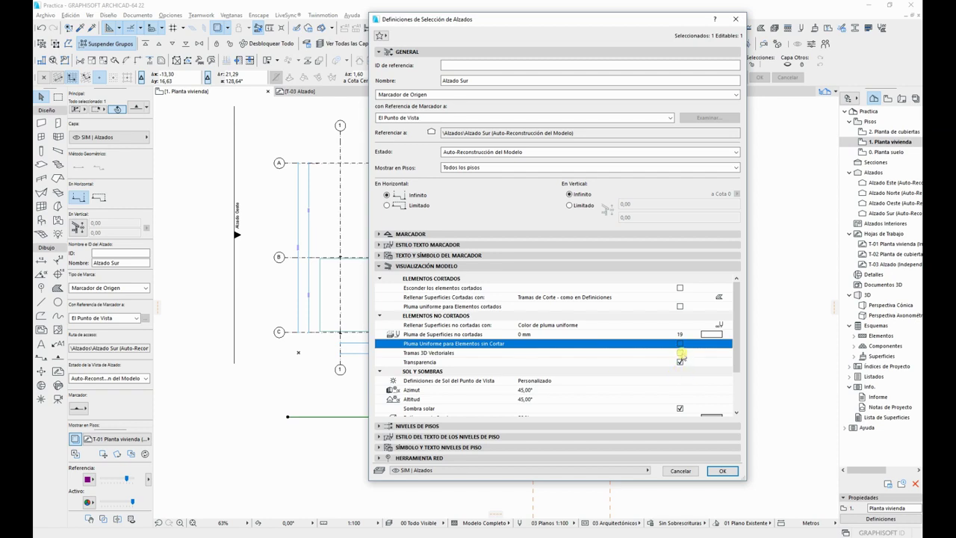
# Step: Review the elevation's sun position, shadow polygon fill and element contour options in the model display settings
pyautogui.moveTo(742, 356); pyautogui.dragTo(739, 379)
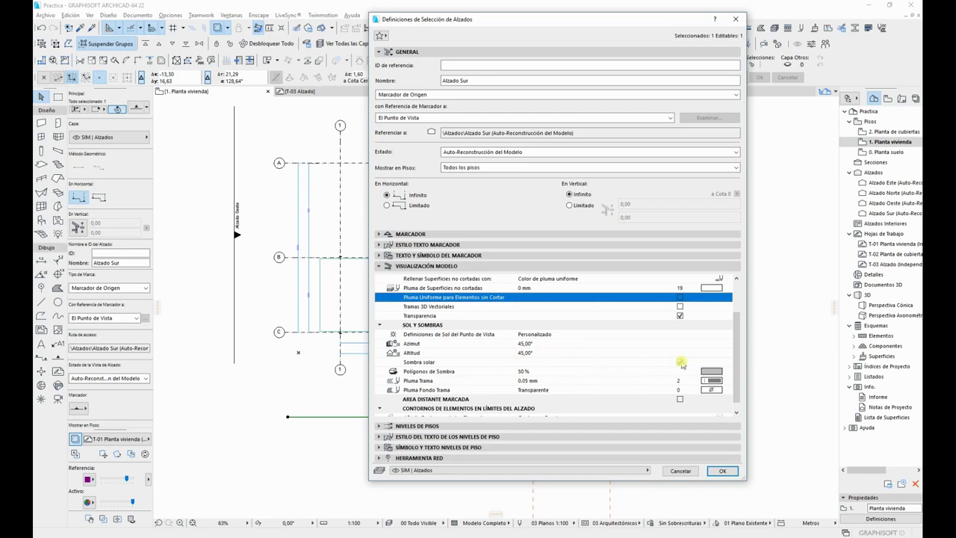
pyautogui.click(679, 335)
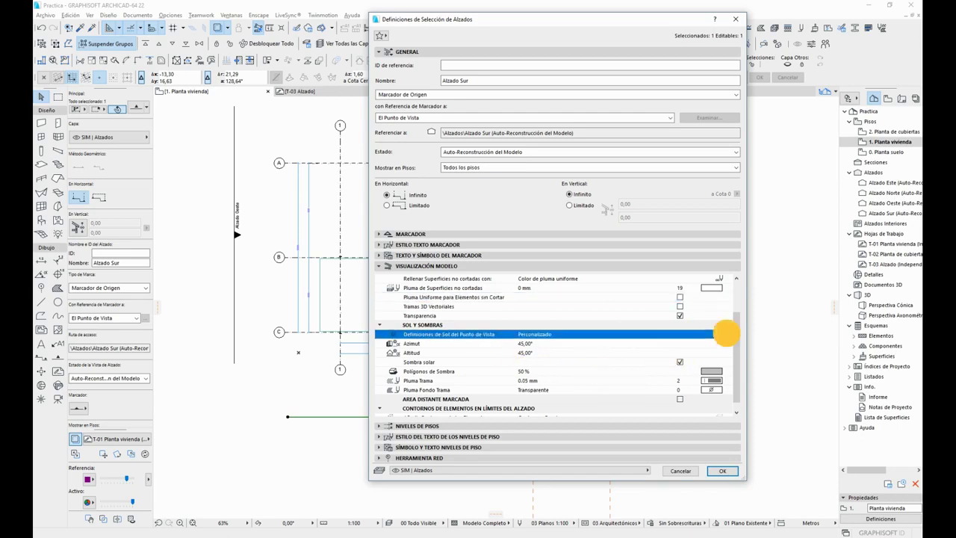
pyautogui.click(728, 335)
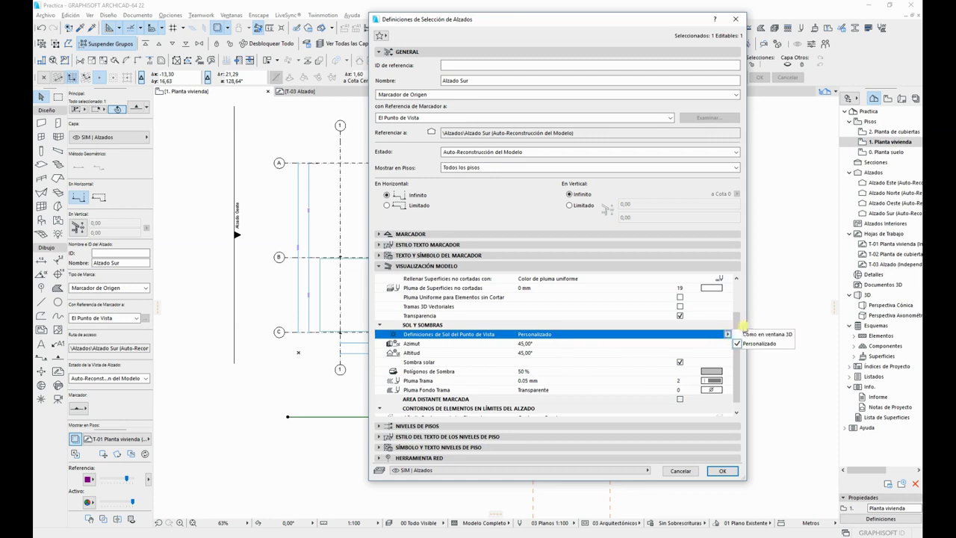
pyautogui.click(743, 327)
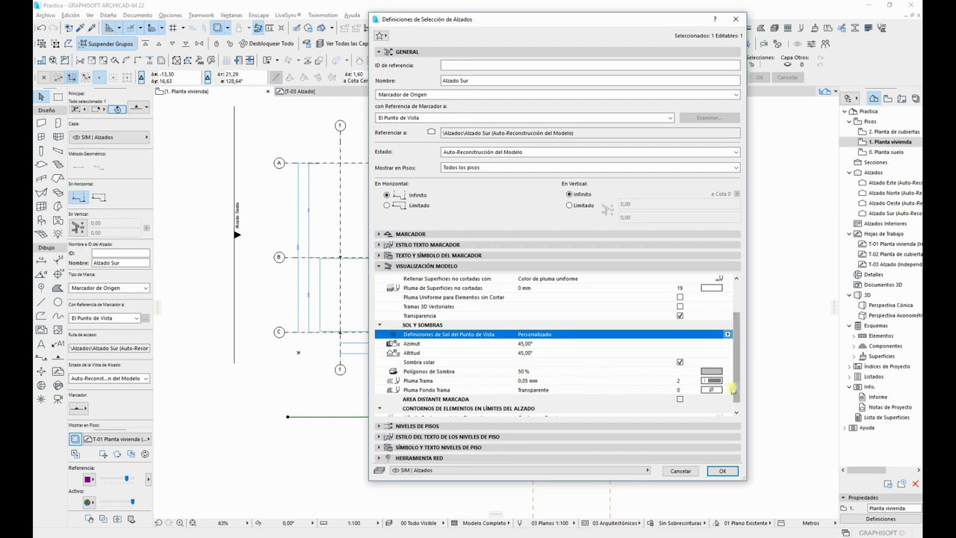
pyautogui.click(719, 371)
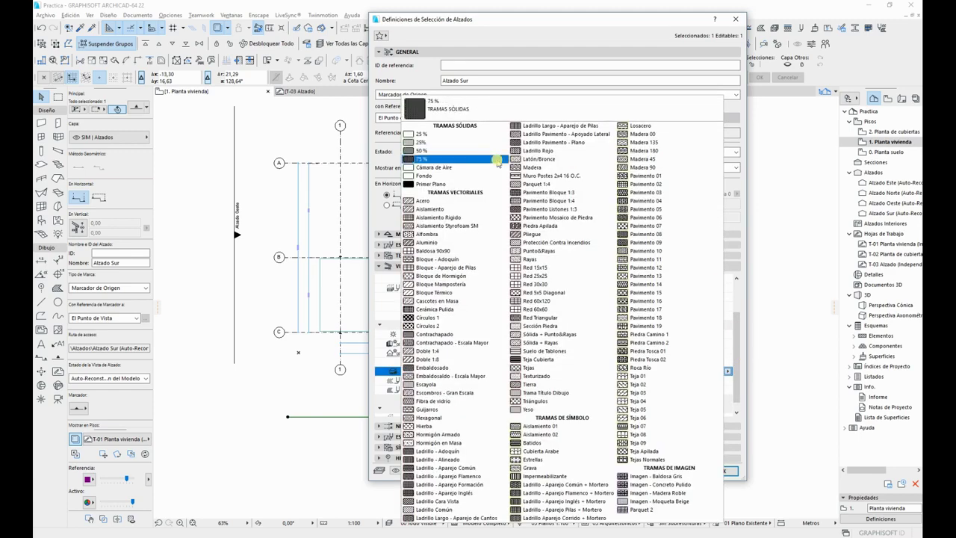
pyautogui.click(745, 369)
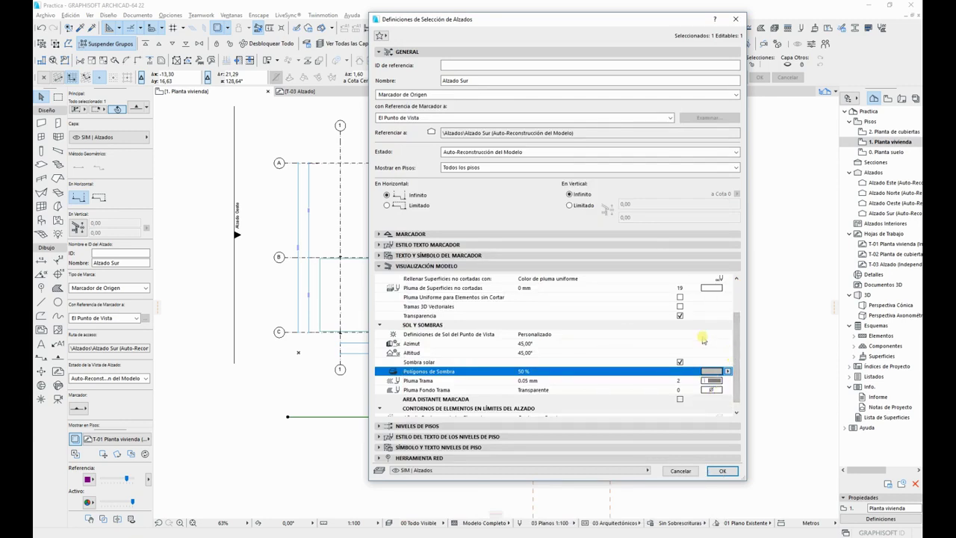
pyautogui.moveTo(736, 327); pyautogui.dragTo(735, 274)
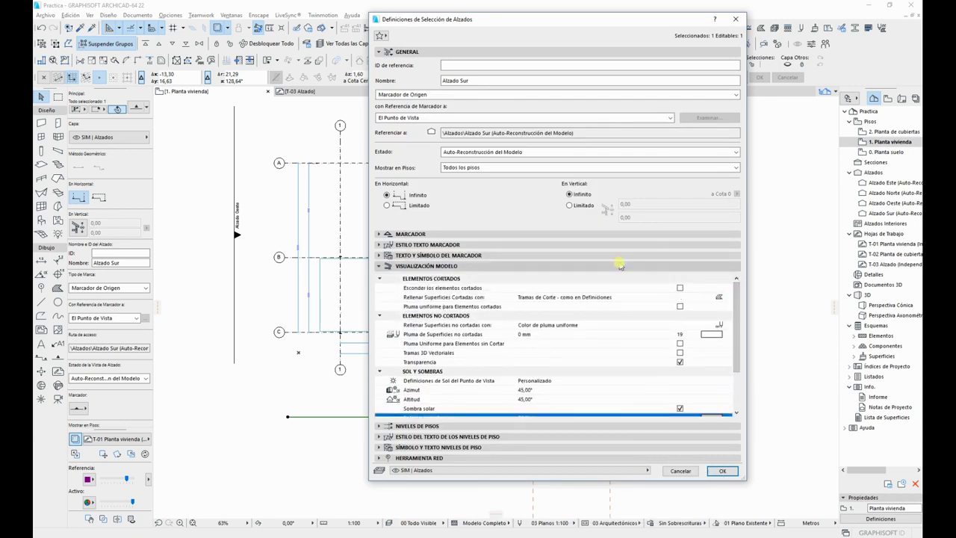
pyautogui.scroll(-3, 574, 322)
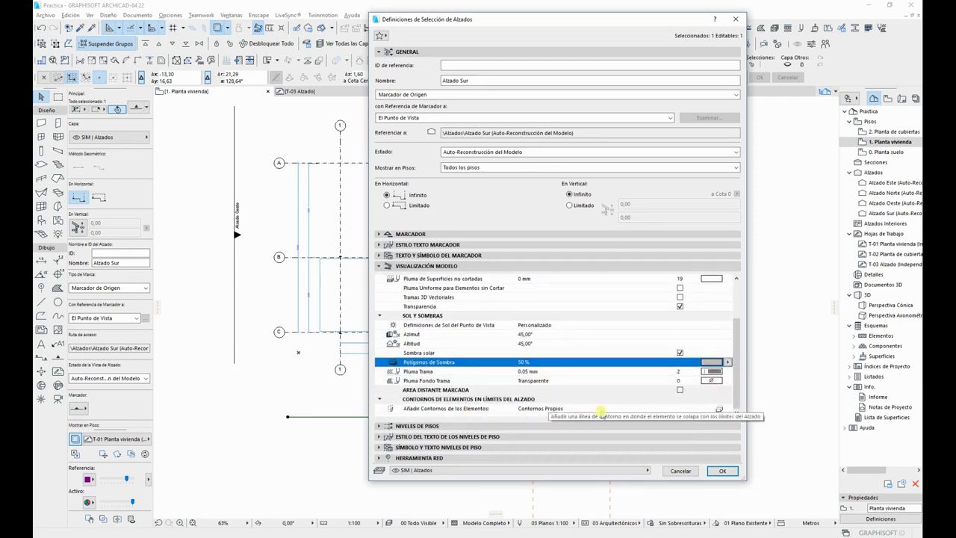
pyautogui.scroll(2, 635, 394)
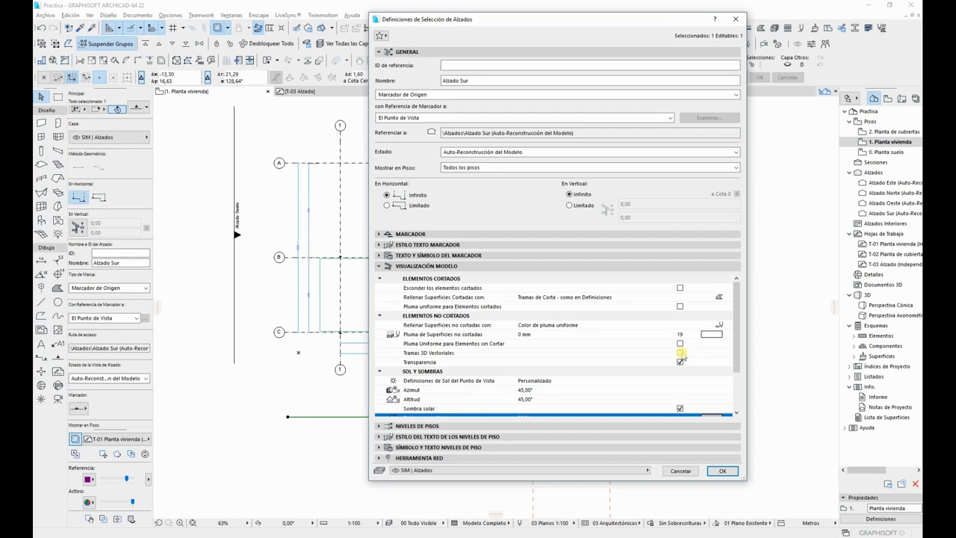
# Step: Apply the changed display settings and open the Alzado Sur elevation to check the columns, slabs and curtain wall
pyautogui.click(724, 471)
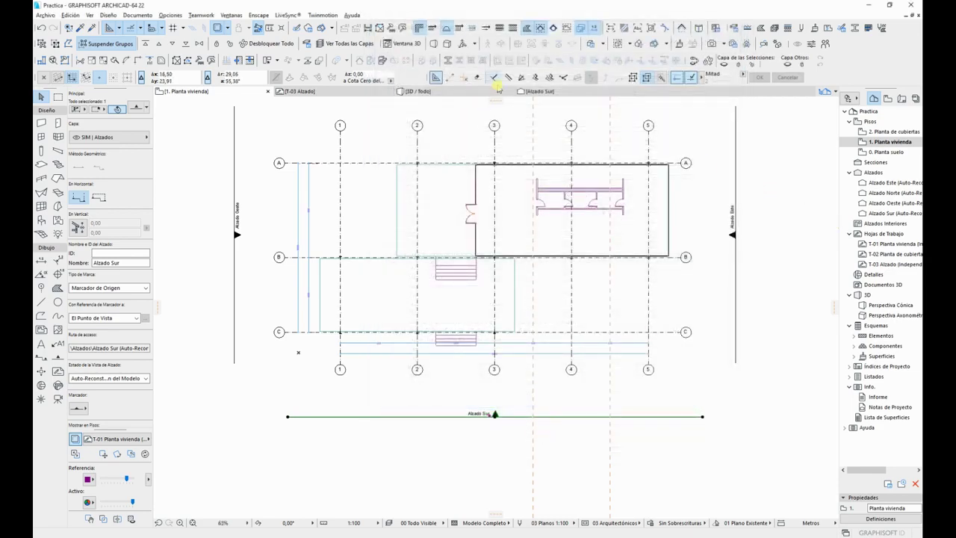
pyautogui.click(536, 91)
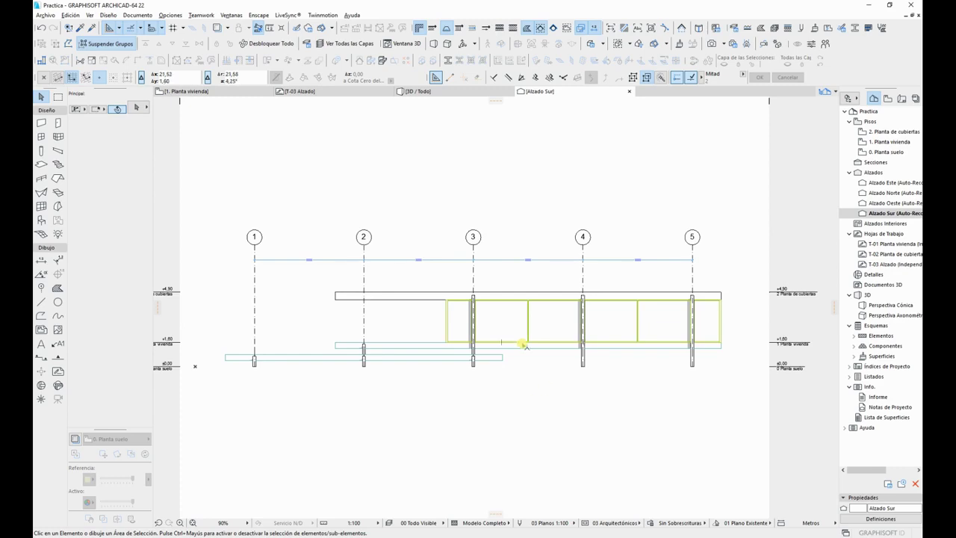
# Step: Copy the Alzado Sur line's settings to the Alzado Este, Norte and Oeste elevation lines in the floor plan
pyautogui.press('F2')
pyautogui.press('F2')
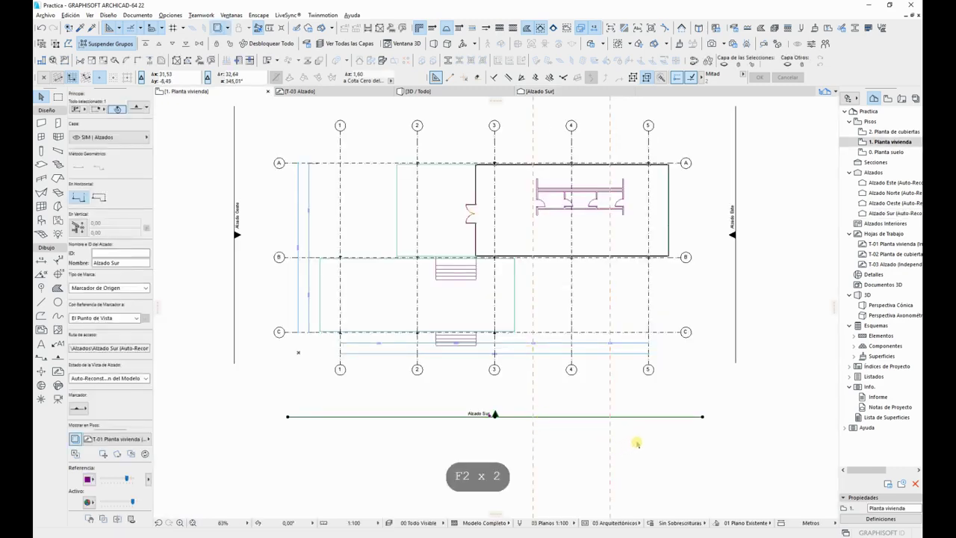
pyautogui.click(694, 442)
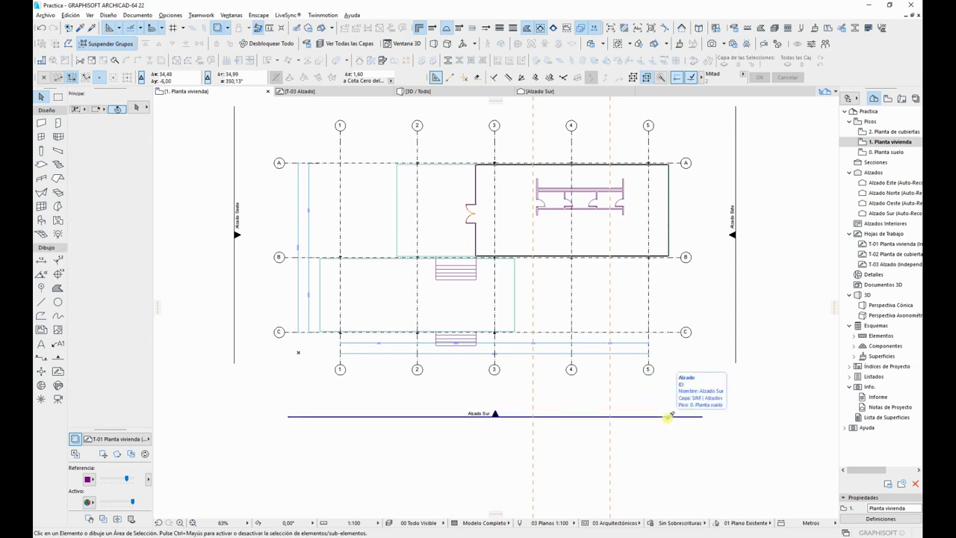
pyautogui.keyDown('alt'); pyautogui.click(670, 414); pyautogui.keyUp('alt')
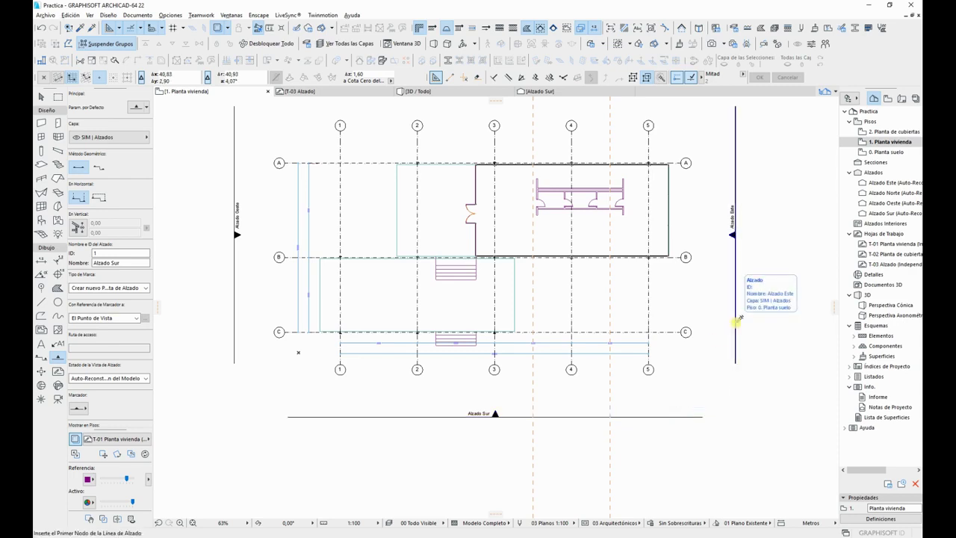
pyautogui.scroll(-1, 708, 350)
pyautogui.scroll(-2, 708, 350)
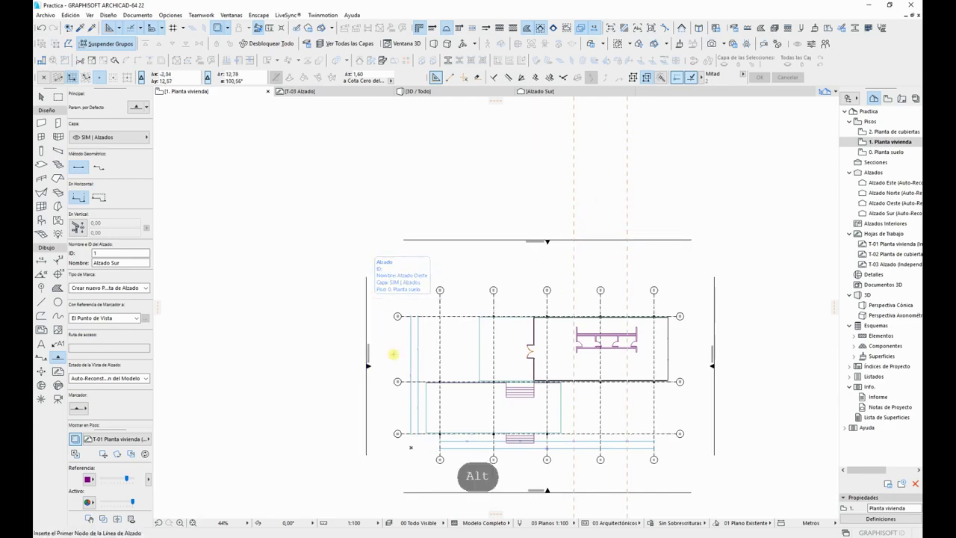
pyautogui.scroll(5, 389, 370)
pyautogui.scroll(-5, 387, 379)
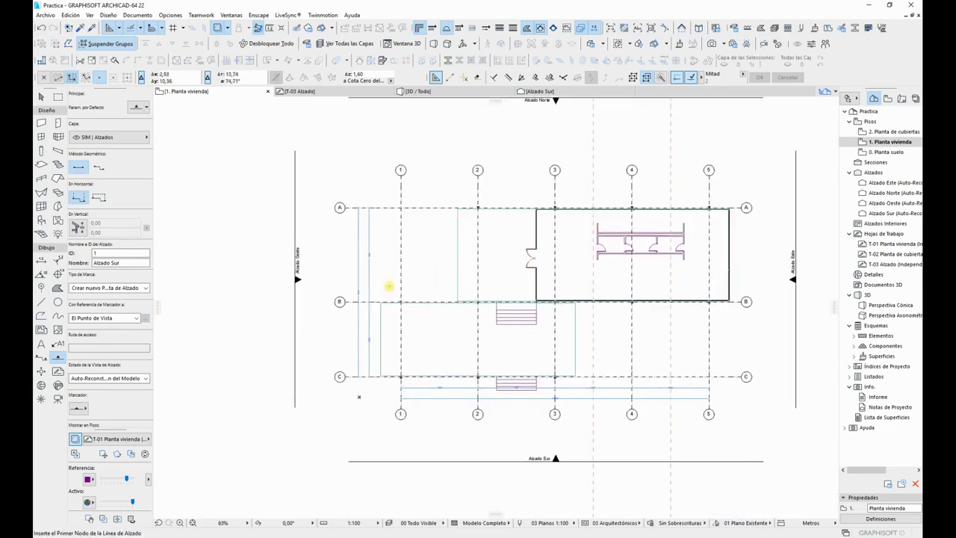
pyautogui.press('Escape')
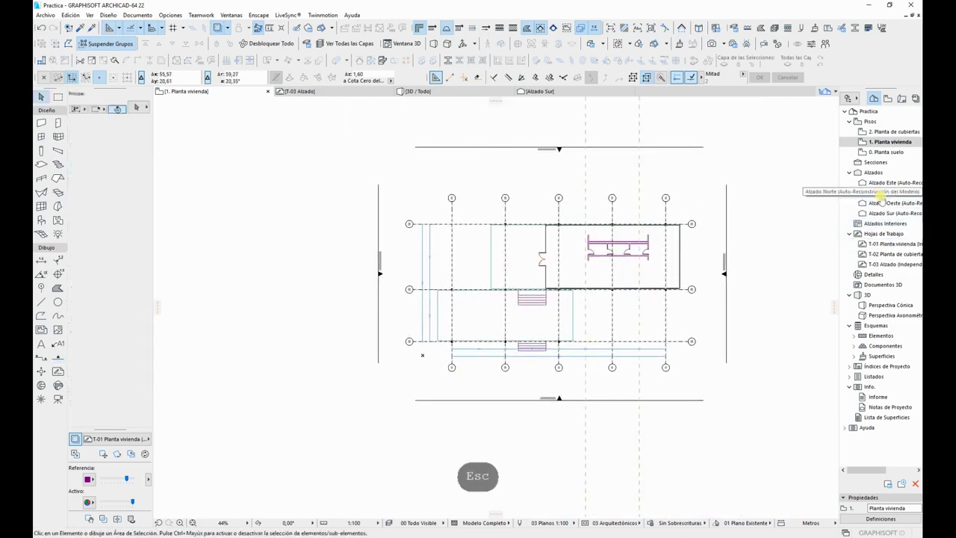
# Step: Open the Alzado Norte elevation and examine how the surfaces and shadows are displayed
pyautogui.click(889, 193)
pyautogui.doubleClick(889, 194)
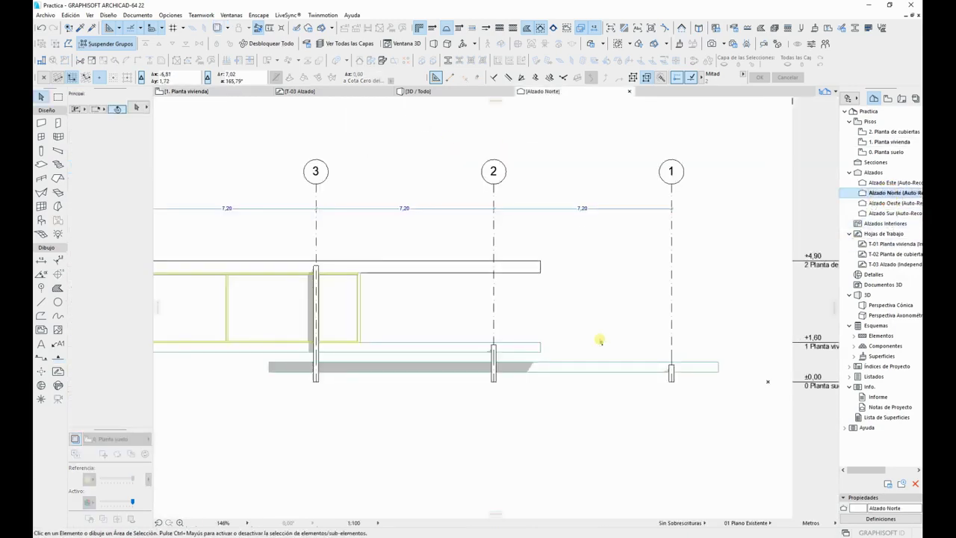
pyautogui.scroll(-2, 404, 354)
pyautogui.moveTo(389, 351); pyautogui.dragTo(649, 310, button='middle')
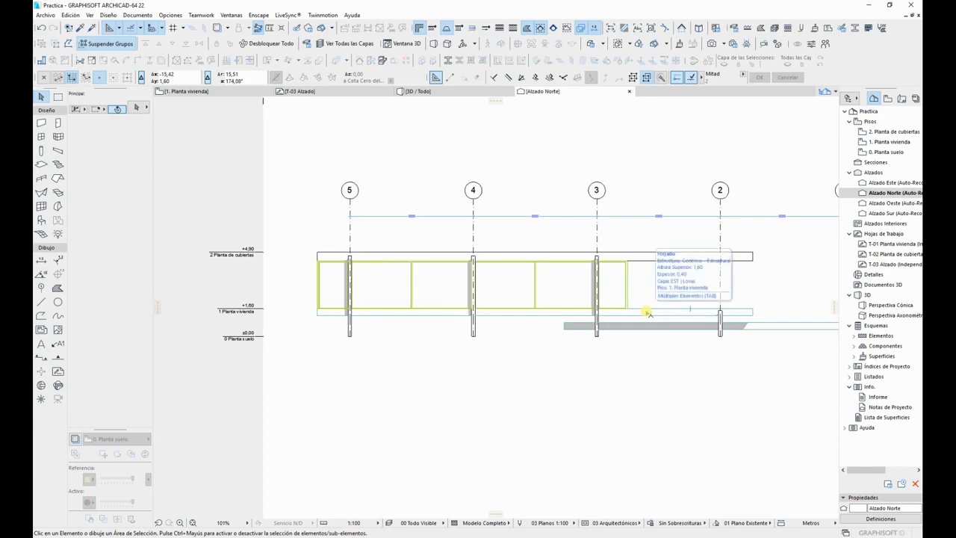
# Step: In the 1. Planta vivienda floor plan, pick up the settings of the slab between axes B and C and bring up the transfer options over the house slab
pyautogui.press('F2')
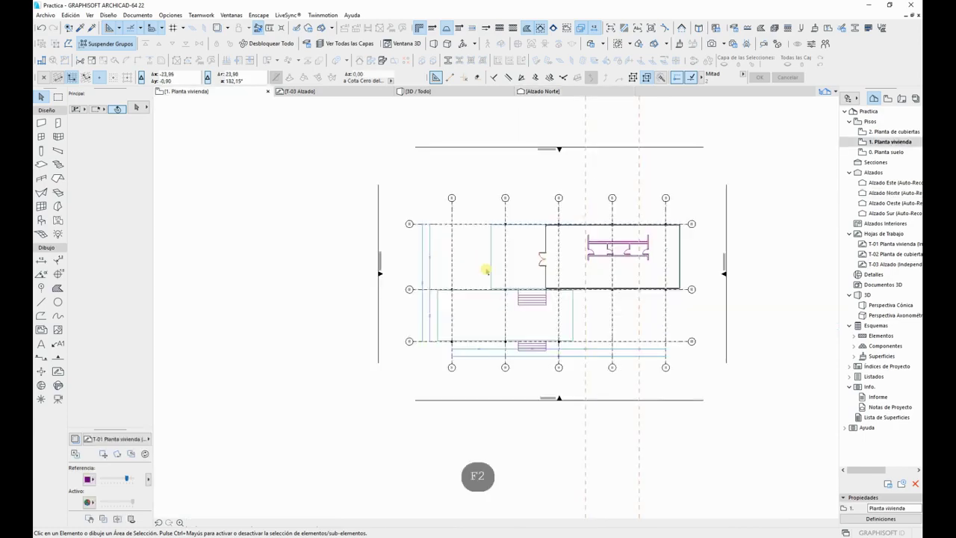
pyautogui.moveTo(710, 280); pyautogui.dragTo(646, 286, button='middle')
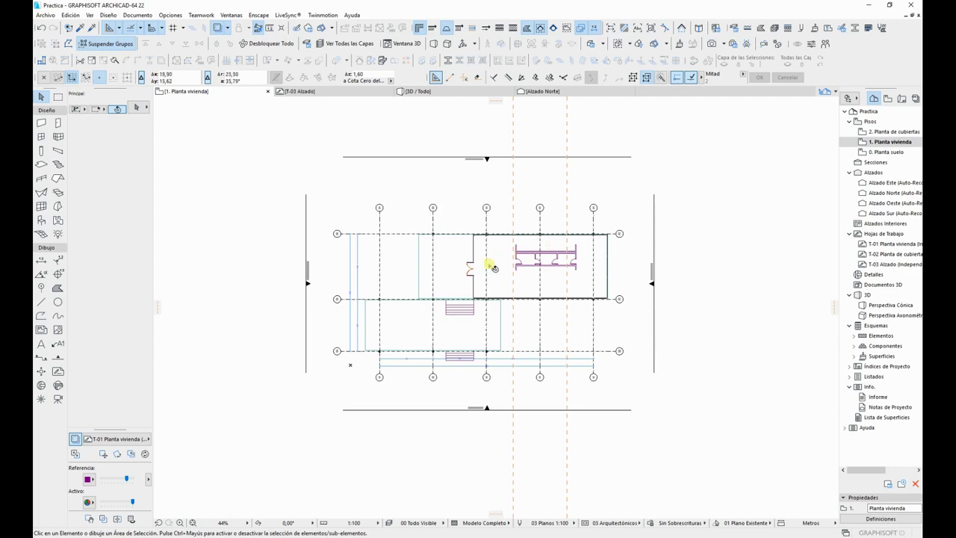
pyautogui.scroll(4, 523, 272)
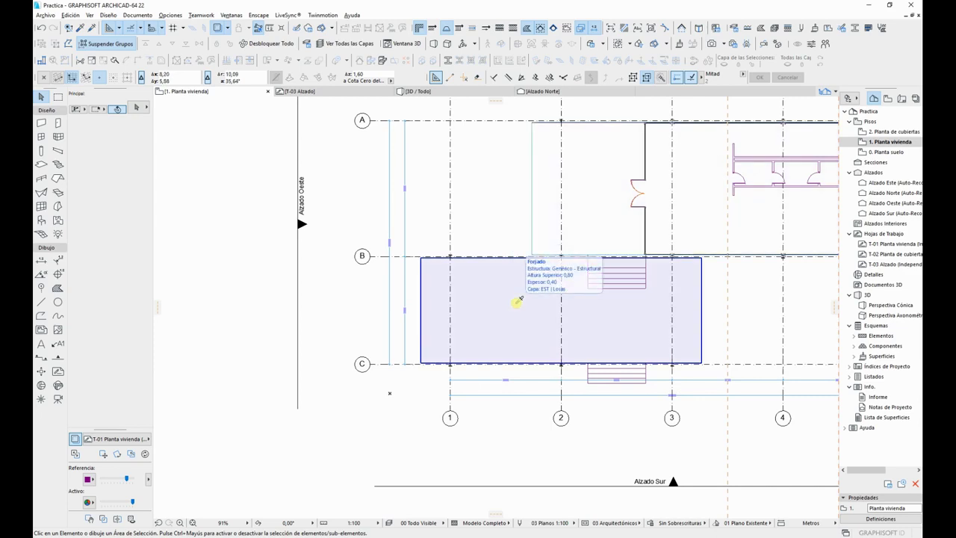
pyautogui.press('alt')
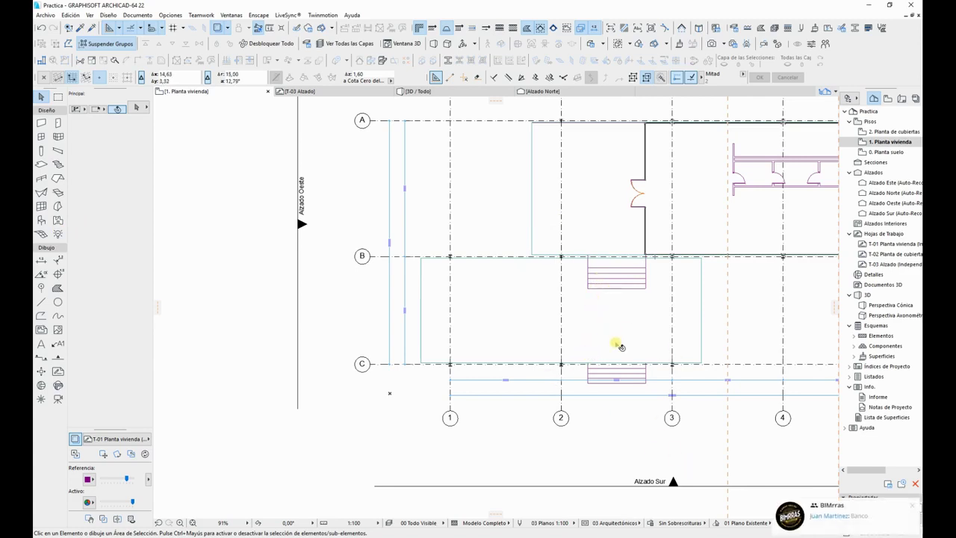
pyautogui.moveTo(617, 341); pyautogui.dragTo(538, 327, button='middle')
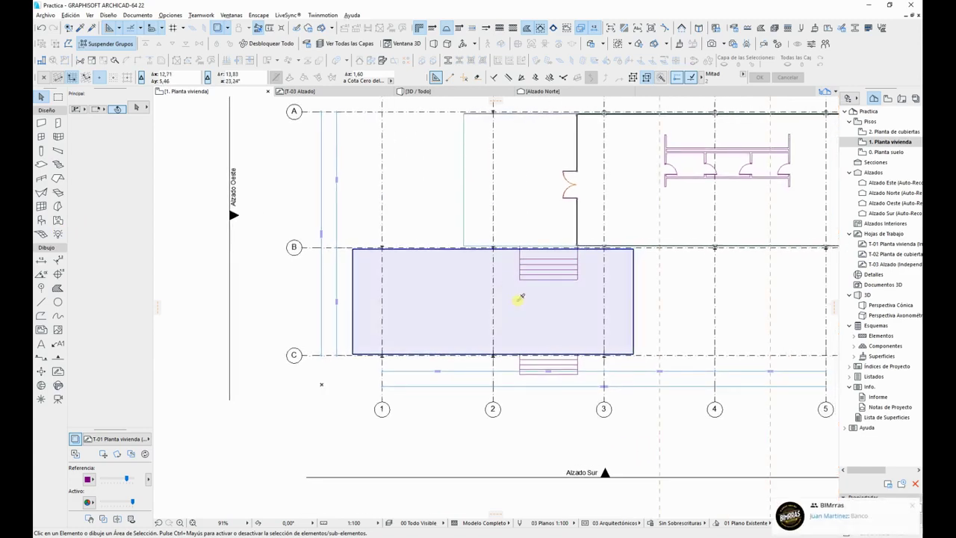
pyautogui.keyDown('alt'); pyautogui.click(520, 298); pyautogui.keyUp('alt')
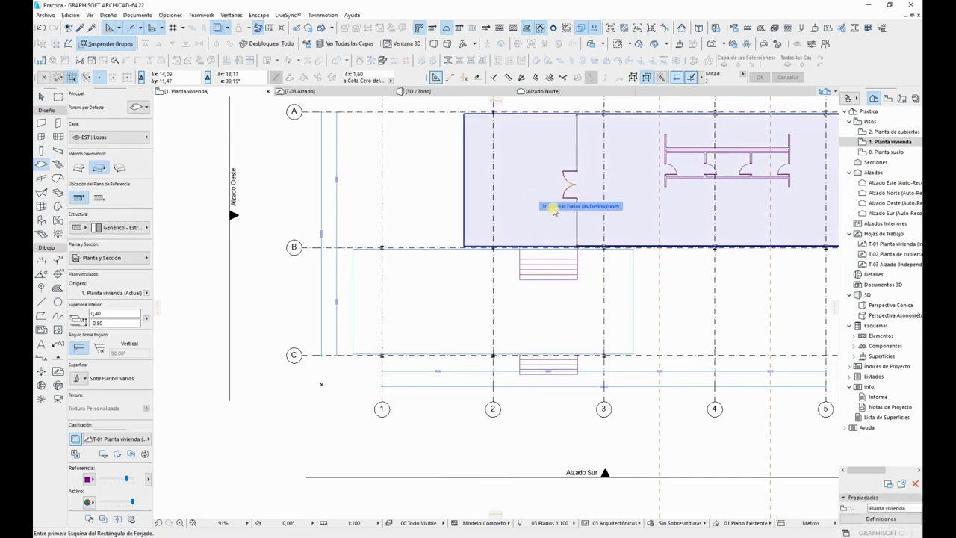
pyautogui.keyDown('alt'); pyautogui.click(551, 210); pyautogui.keyUp('alt')
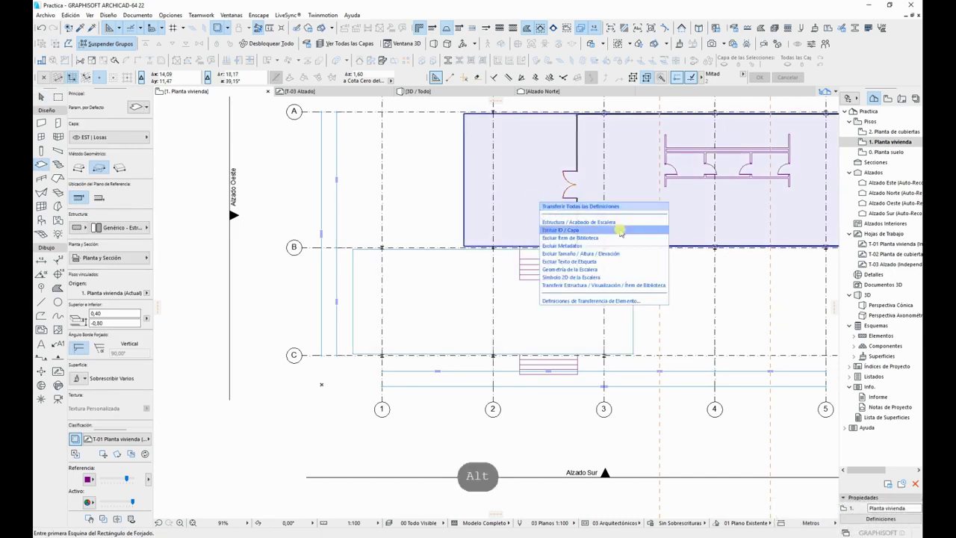
pyautogui.click(856, 64)
pyautogui.press('shift')
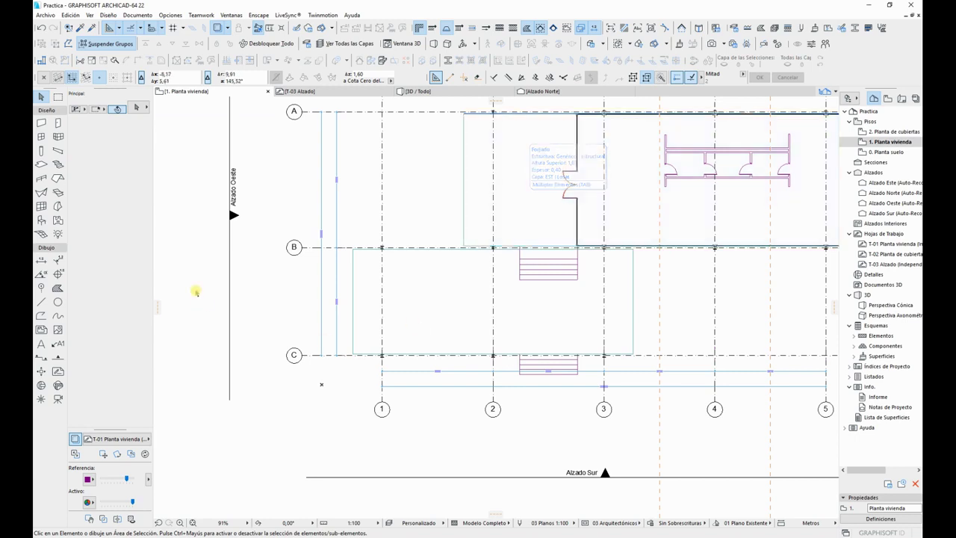
# Step: In the Stair tool's default settings, set the origin story to 0. Planta suelo and the bottom offset to 0
pyautogui.click(902, 154)
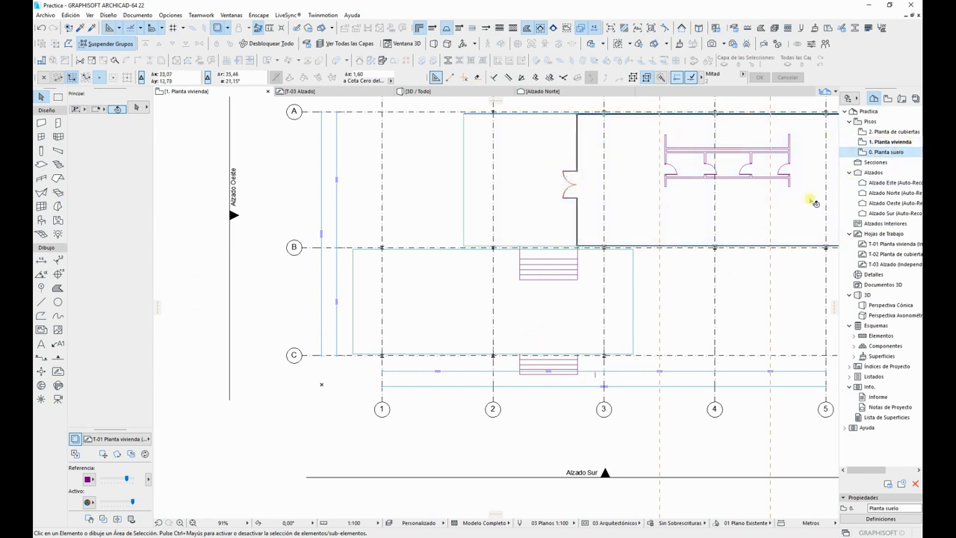
pyautogui.scroll(2, 557, 375)
pyautogui.scroll(4, 557, 374)
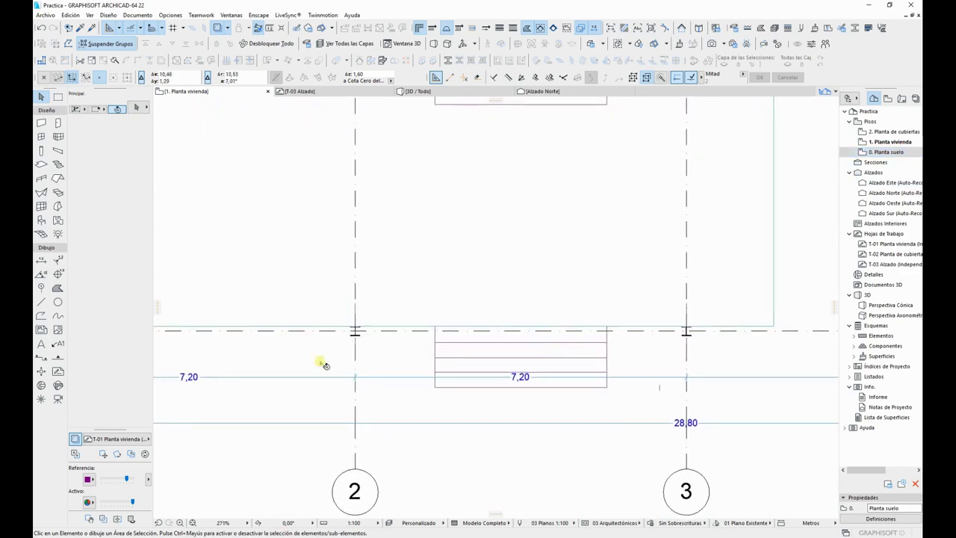
pyautogui.click(59, 163)
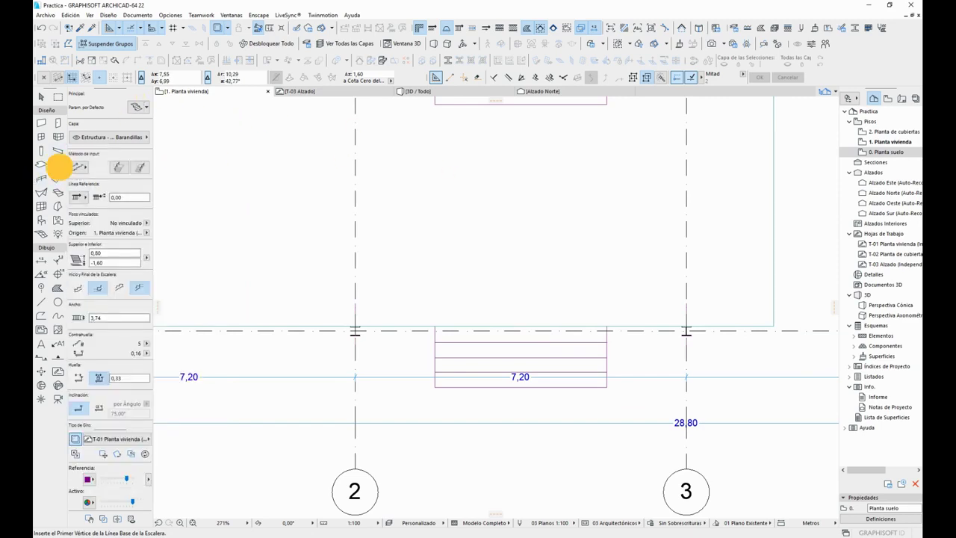
pyautogui.doubleClick(58, 169)
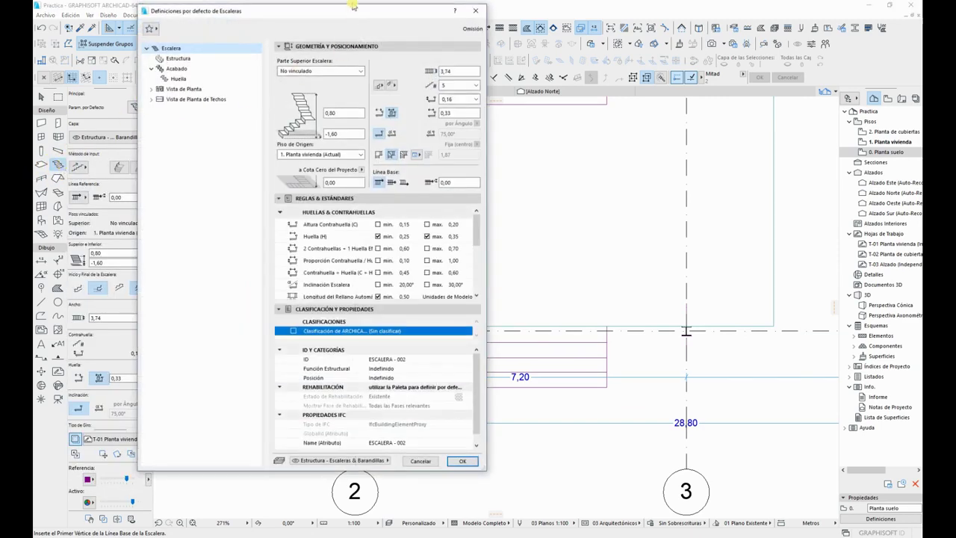
pyautogui.moveTo(354, 6); pyautogui.dragTo(520, 28)
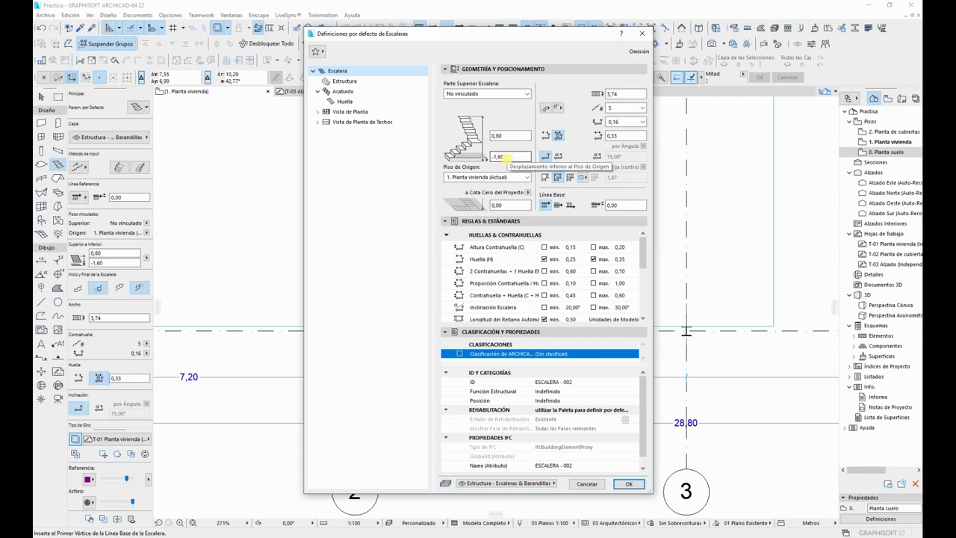
pyautogui.click(519, 177)
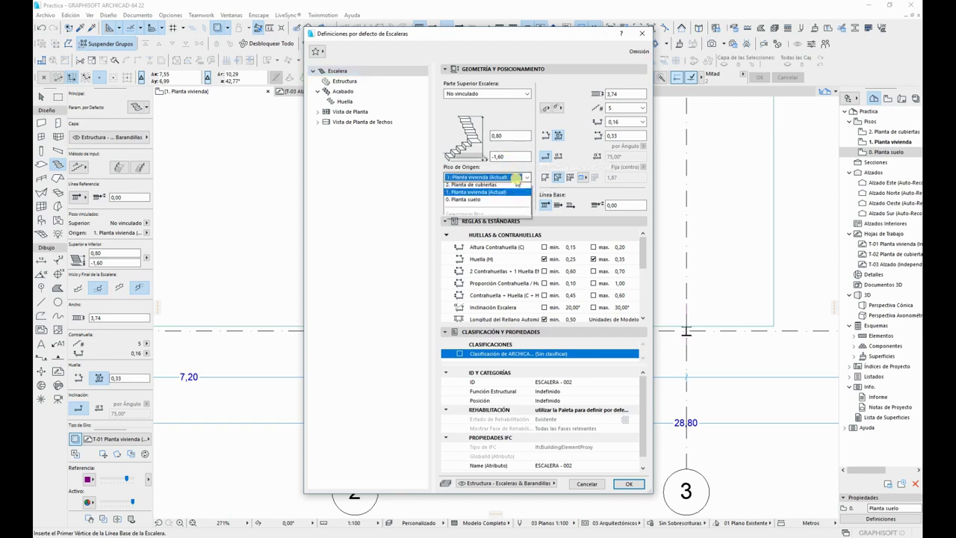
pyautogui.click(493, 202)
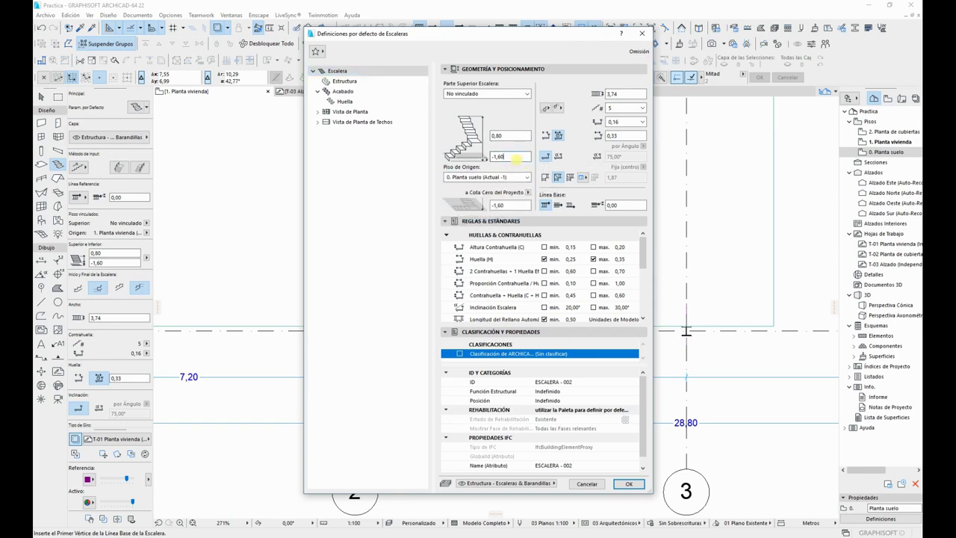
pyautogui.doubleClick(516, 156)
pyautogui.write('0')
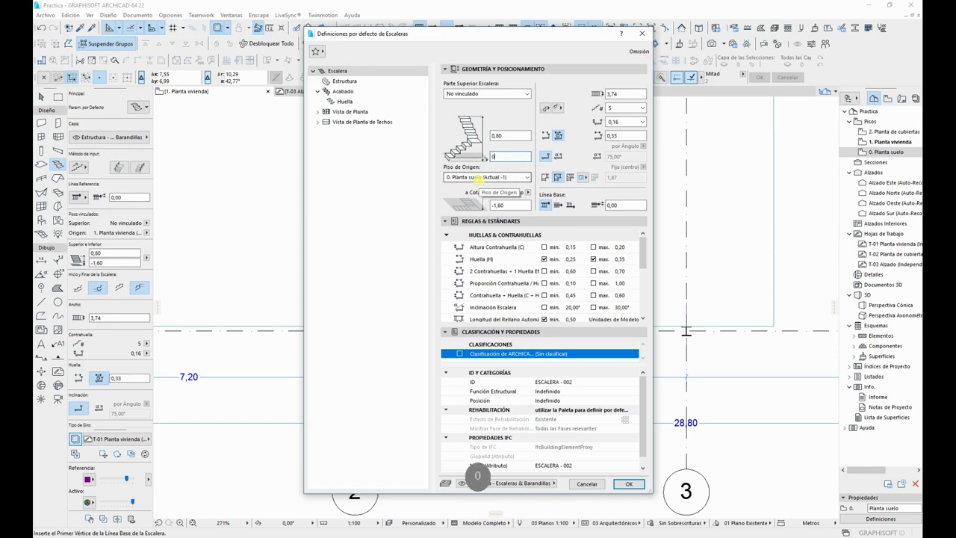
pyautogui.click(516, 136)
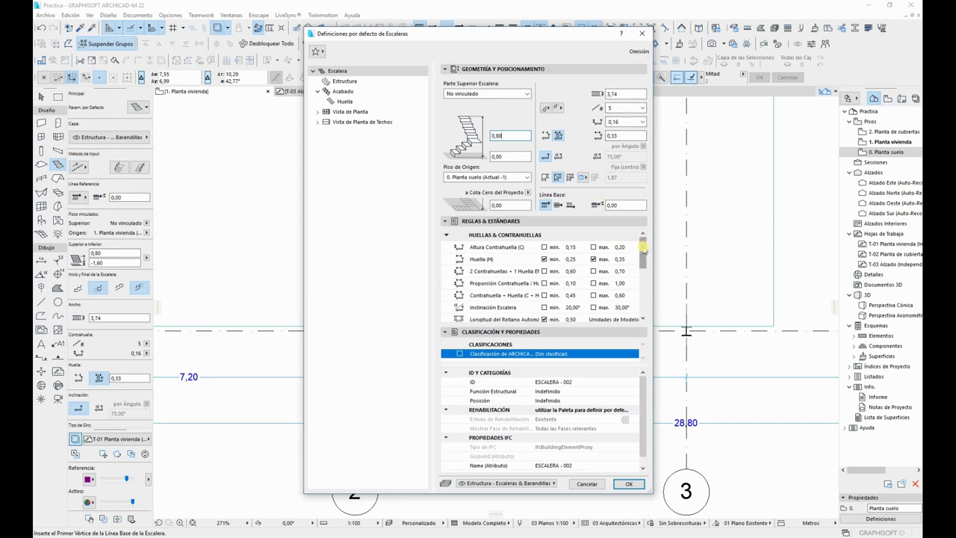
# Step: Set the stair to end with a riser, review its structure and layer, and accept the default settings
pyautogui.moveTo(643, 250); pyautogui.dragTo(651, 224)
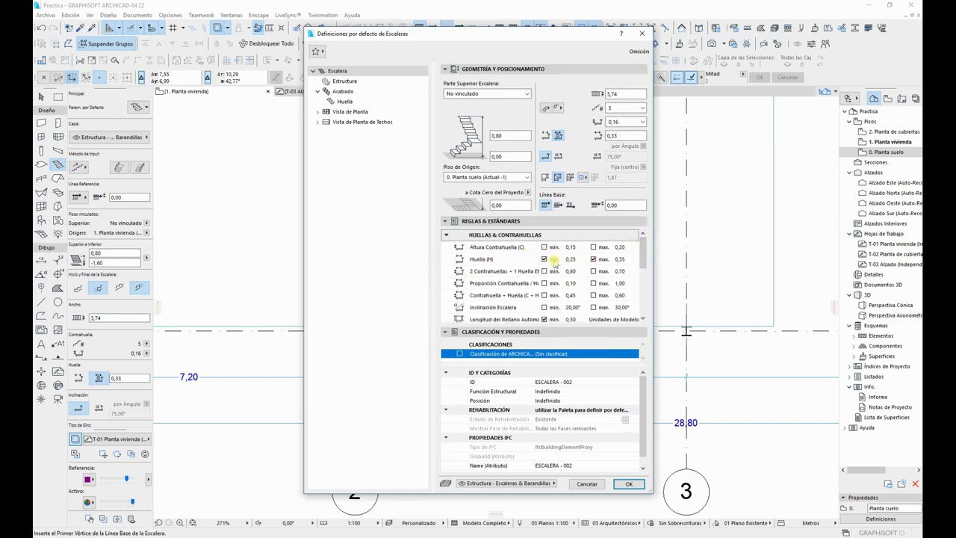
pyautogui.click(558, 107)
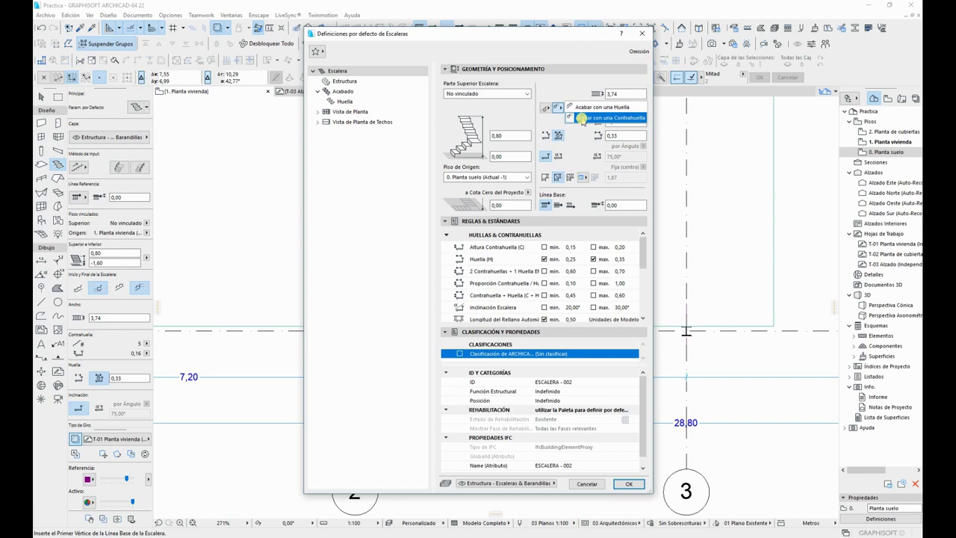
pyautogui.click(583, 118)
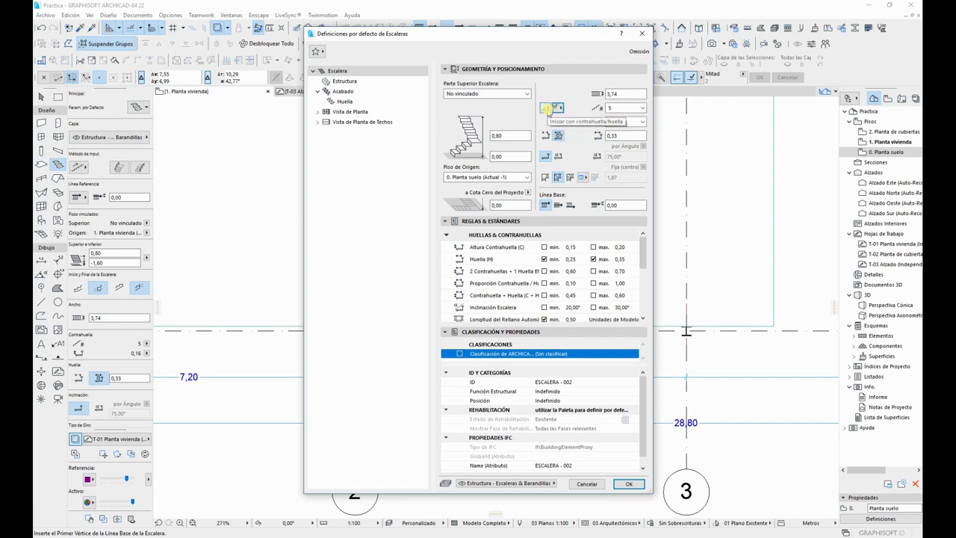
pyautogui.click(369, 83)
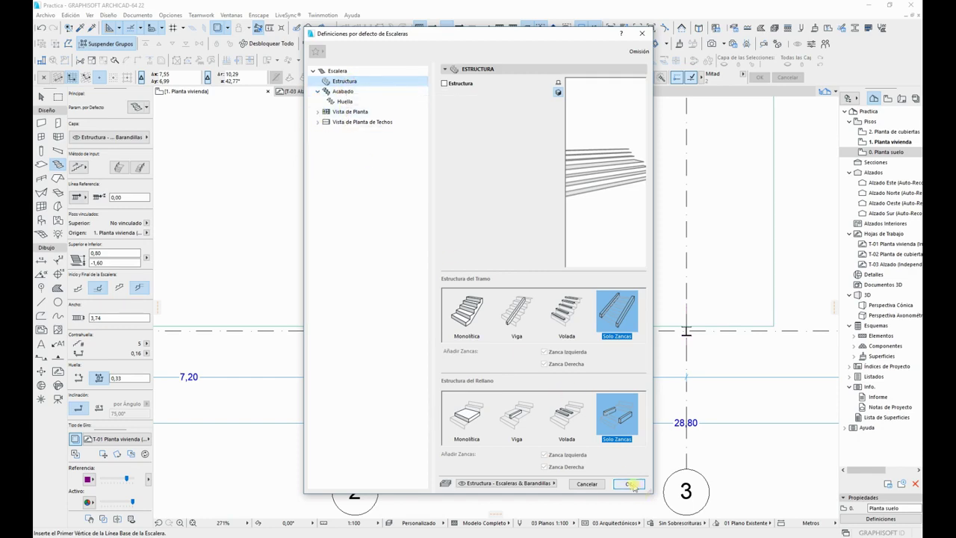
pyautogui.click(523, 484)
pyautogui.click(523, 484)
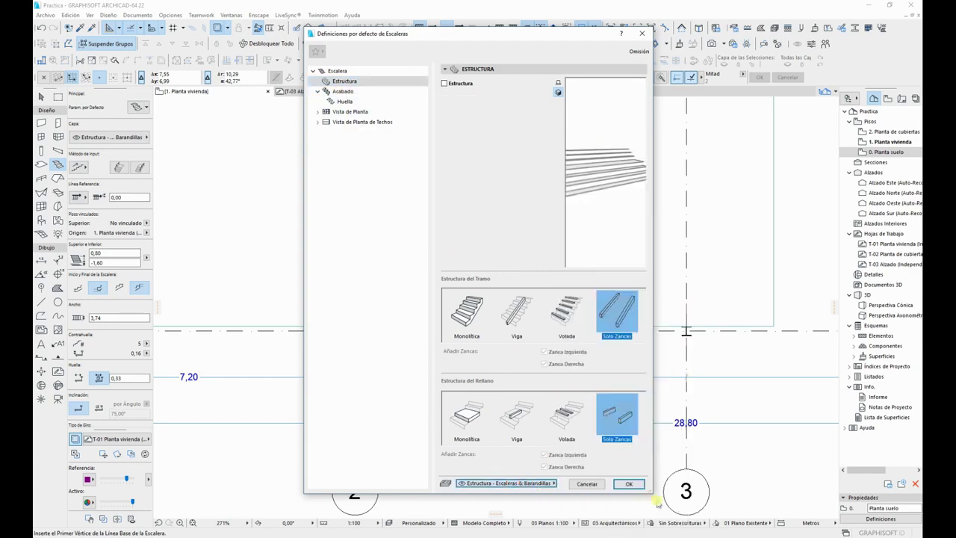
pyautogui.click(633, 484)
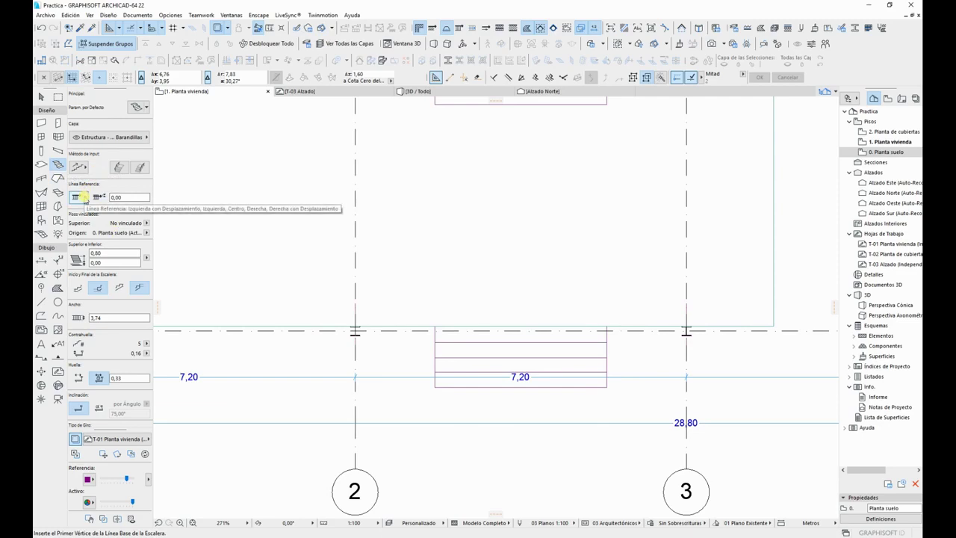
# Step: Draw the entrance stair about 1.3 m long with a left reference line, over the reference steps between axes 2 and 3, up to the platform slab
pyautogui.click(80, 196)
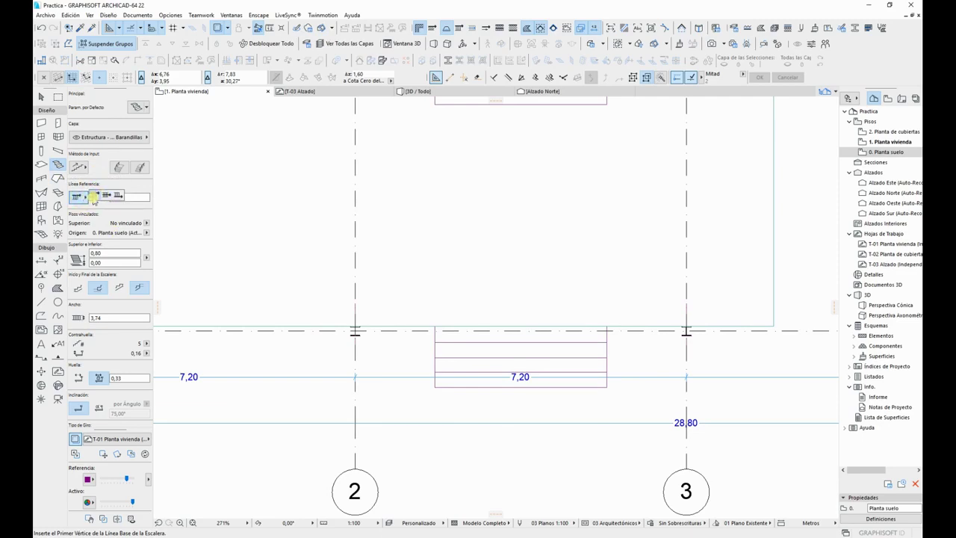
pyautogui.click(94, 196)
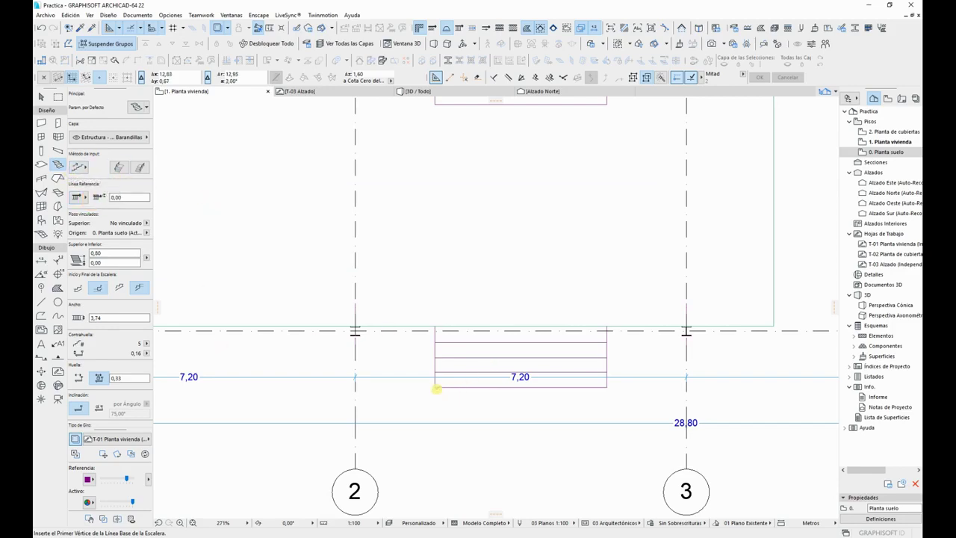
pyautogui.click(436, 388)
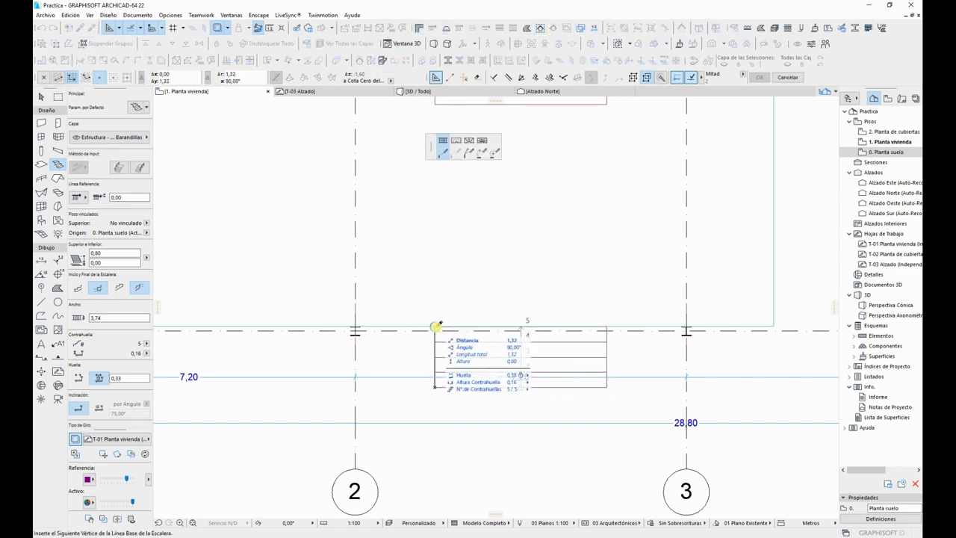
pyautogui.scroll(10, 437, 326)
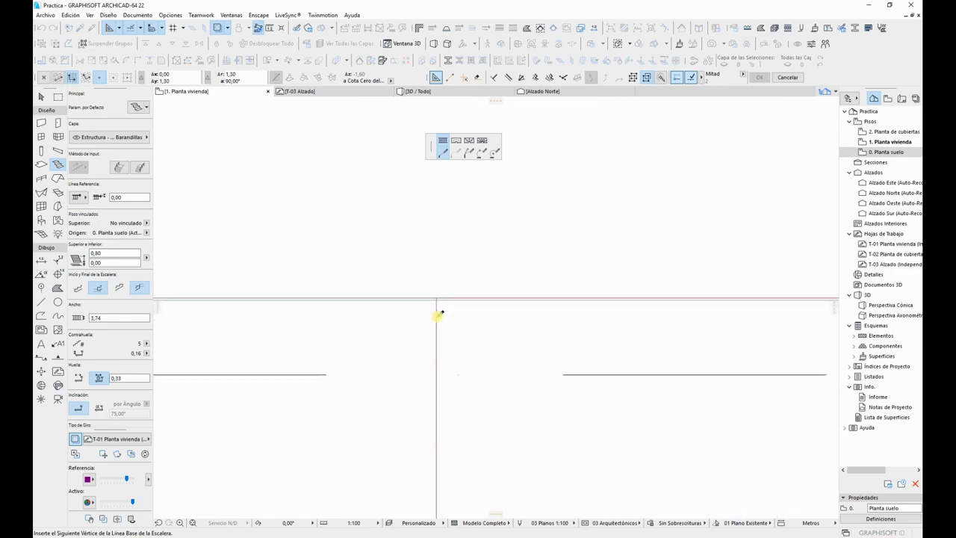
pyautogui.hotkey('ctrl', 'Up')
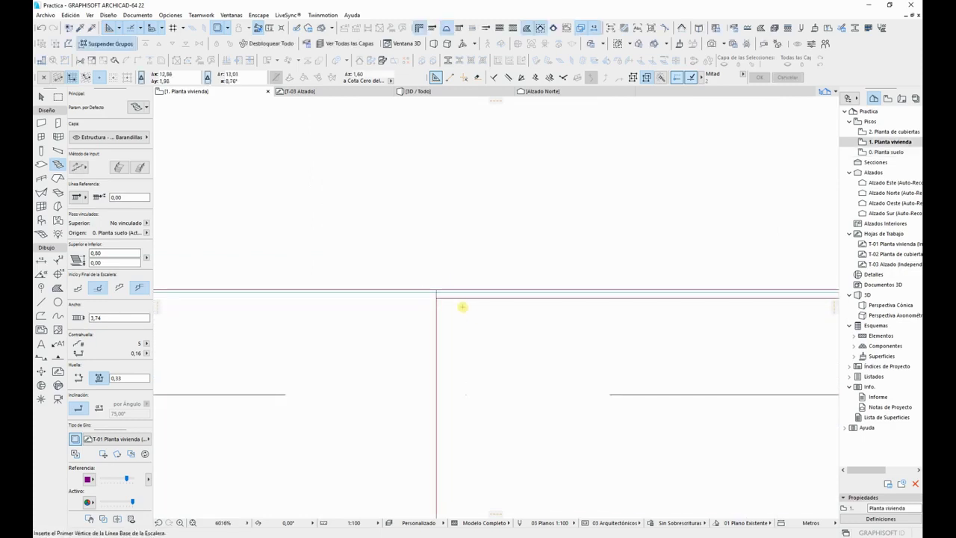
# Step: Move the entrance stair so its upper corner lines up with the platform slab's edge
pyautogui.press('Escape')
pyautogui.press('Escape')
pyautogui.click(449, 298)
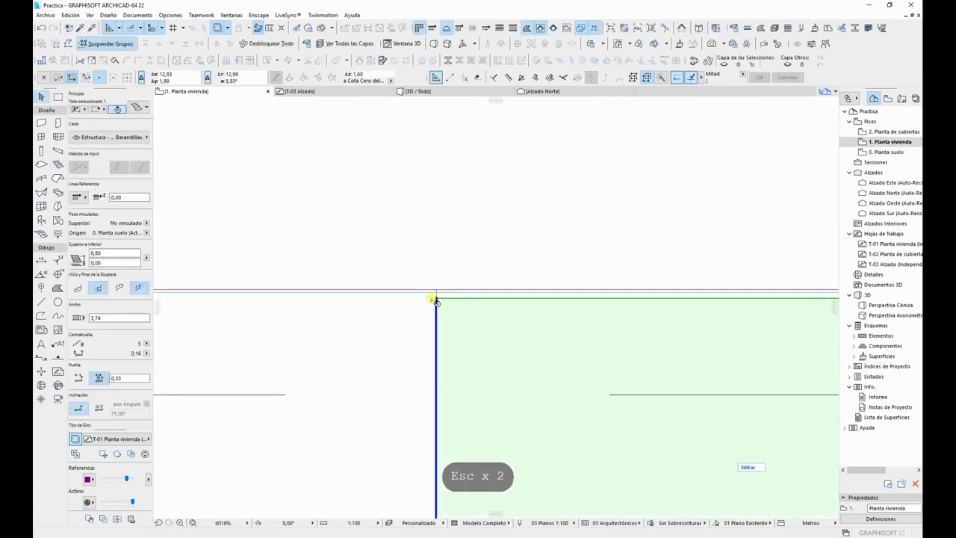
pyautogui.hotkey('ctrl', 'd')
pyautogui.click(436, 298)
pyautogui.click(437, 291)
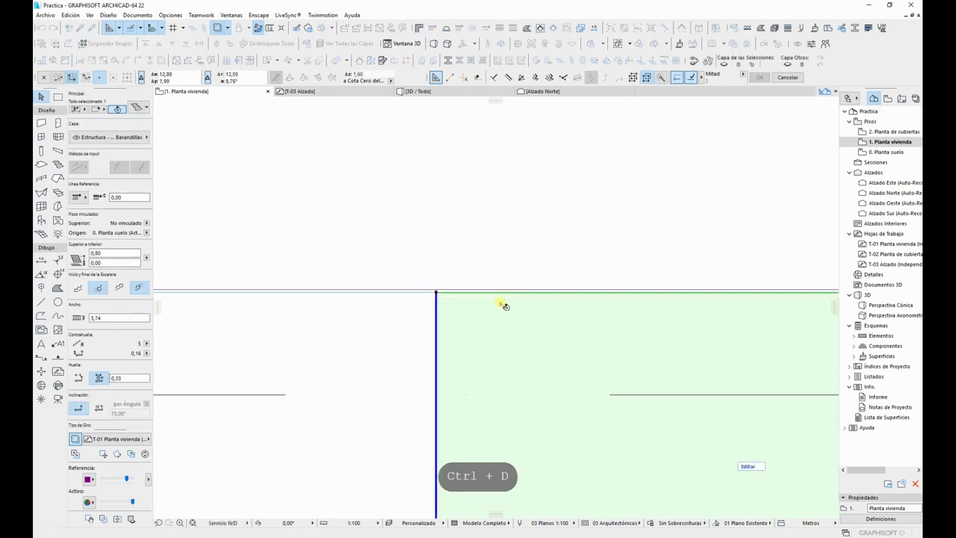
pyautogui.scroll(-10, 518, 293)
pyautogui.press('Escape')
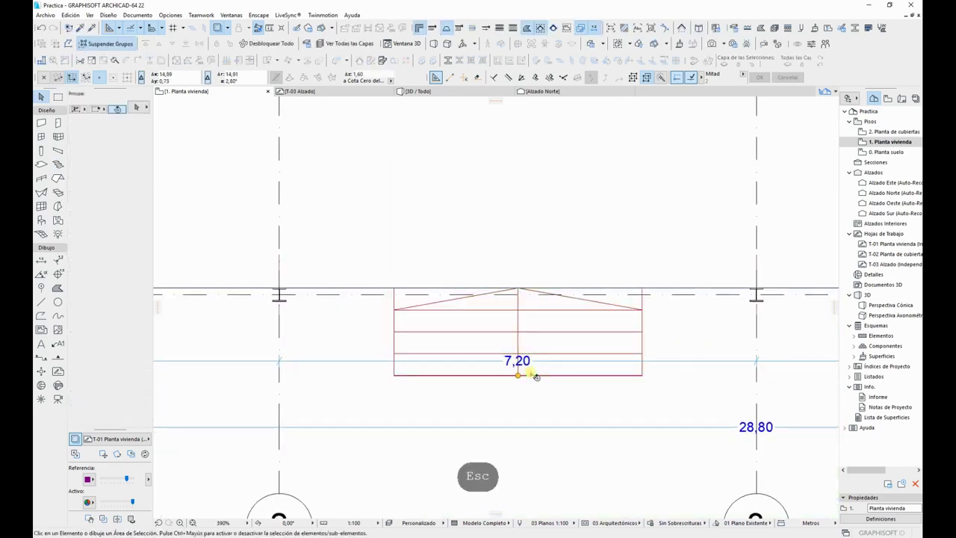
# Step: Set the entrance stair's floor plan view to be shown on all stories (Todos los Pisos)
pyautogui.click(568, 326)
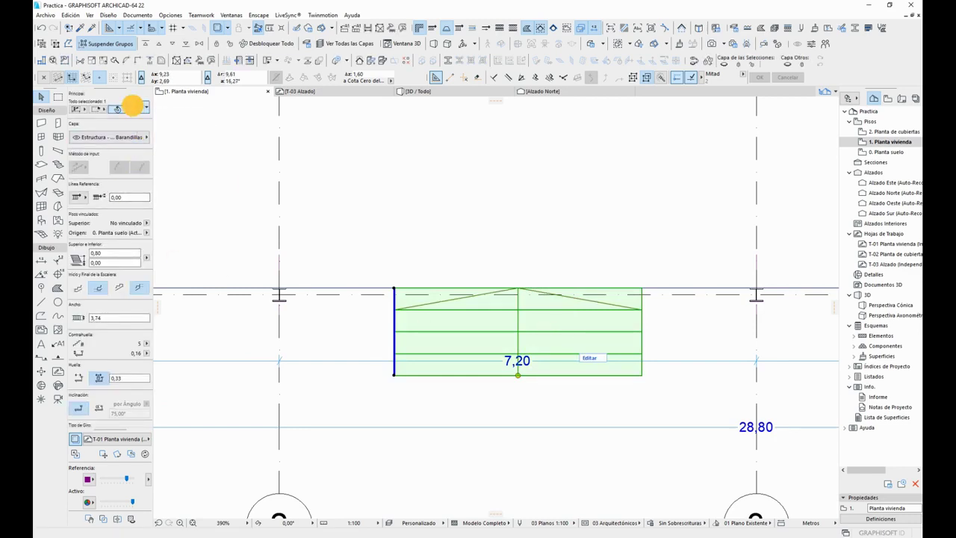
pyautogui.doubleClick(438, 314)
pyautogui.click(345, 111)
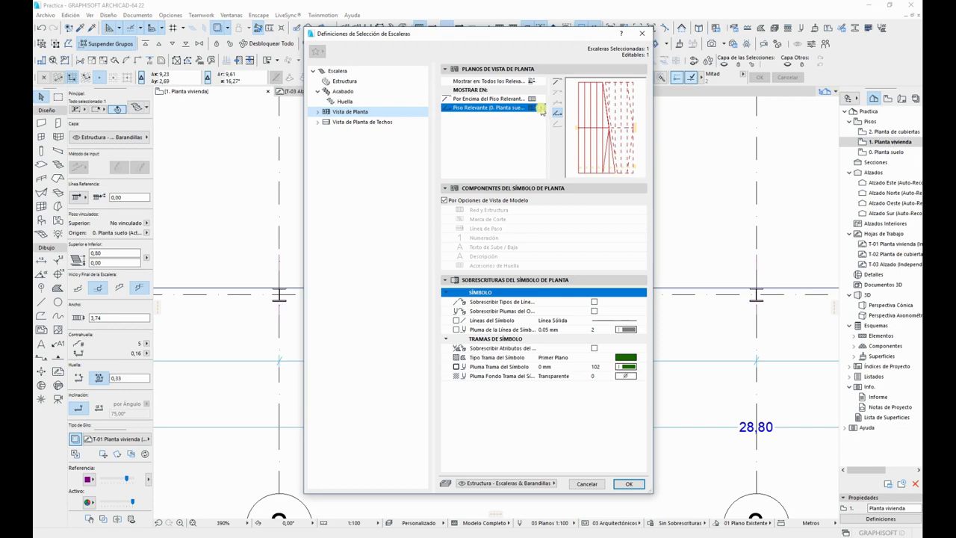
pyautogui.click(534, 82)
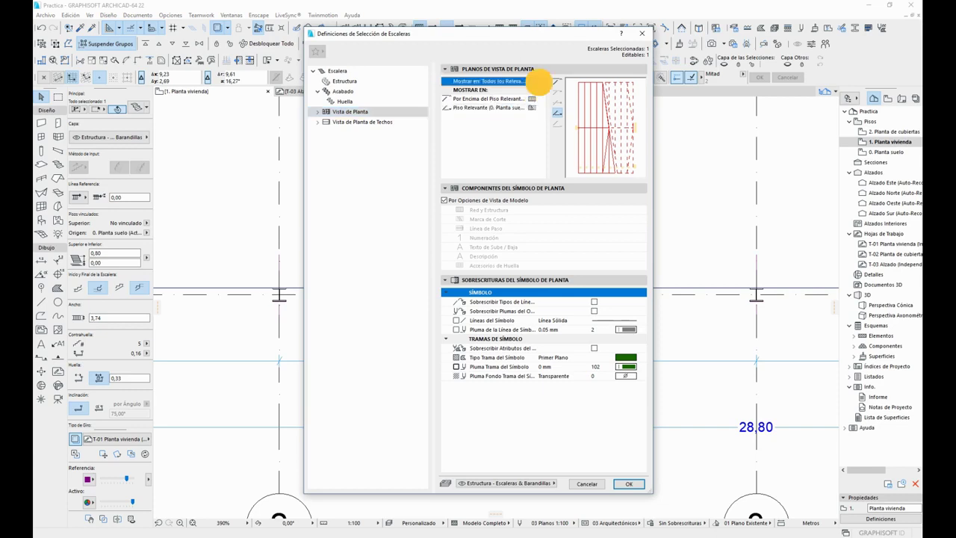
pyautogui.click(532, 80)
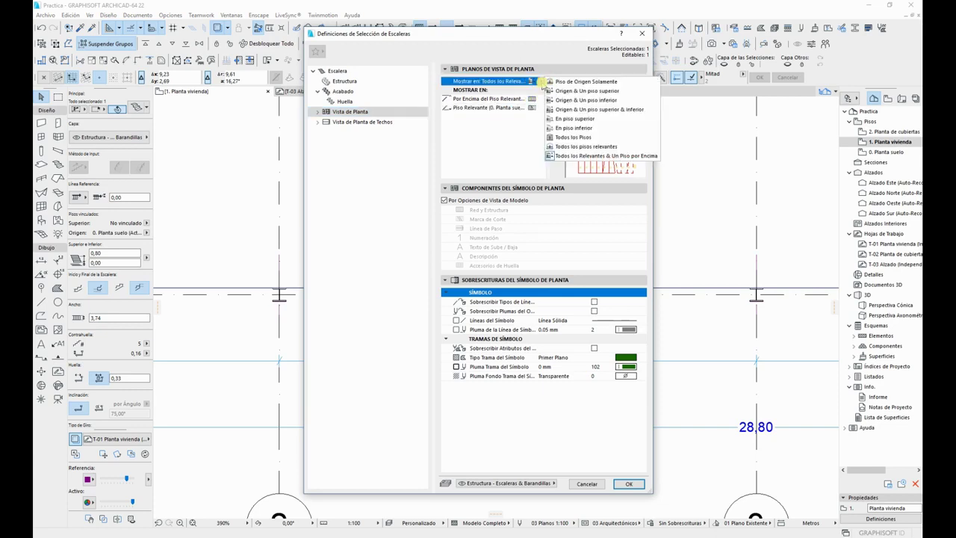
pyautogui.click(611, 138)
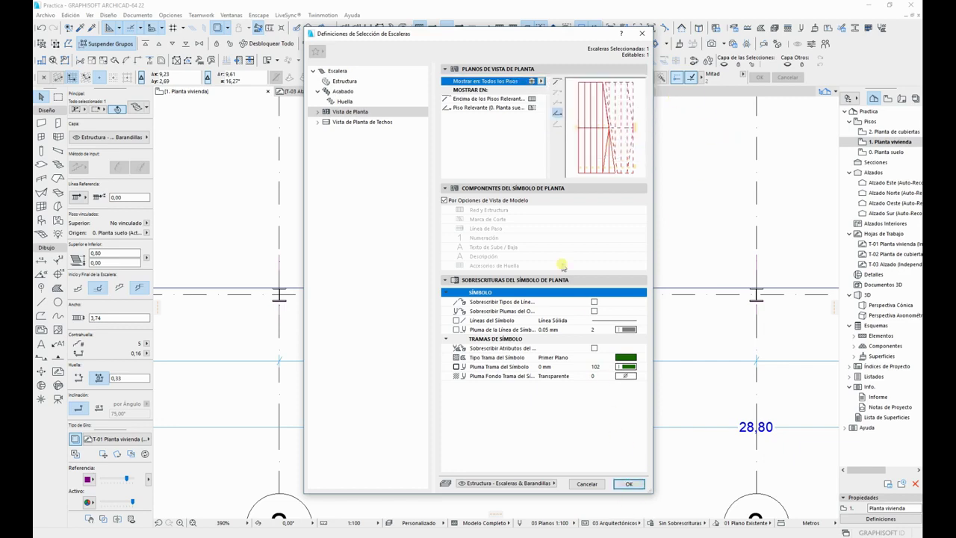
pyautogui.click(629, 484)
pyautogui.press('Escape')
pyautogui.press('Escape')
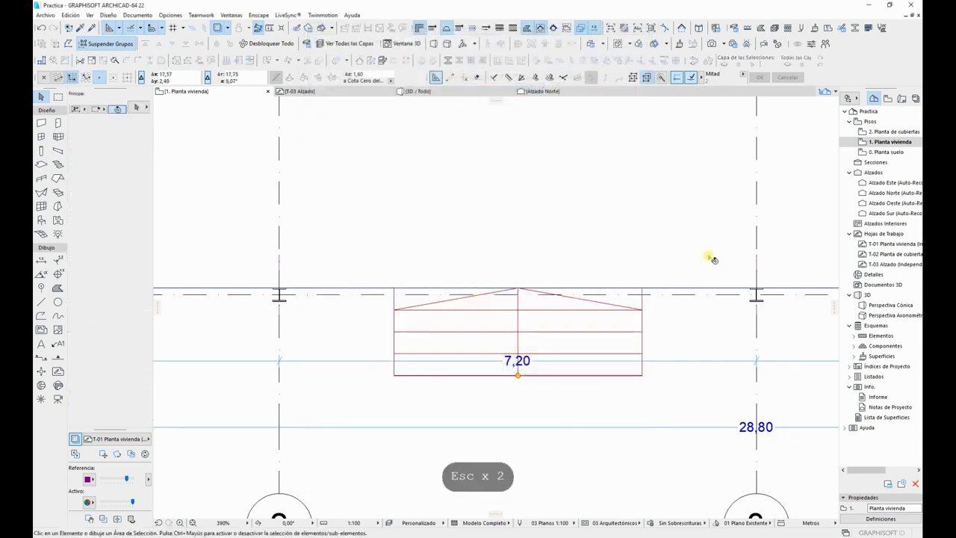
# Step: Check how the entrance stair is drawn on the 2. Planta de cubiertas, 1. Planta vivienda and 0. Planta suelo plans
pyautogui.hotkey('ctrl', 'Up')
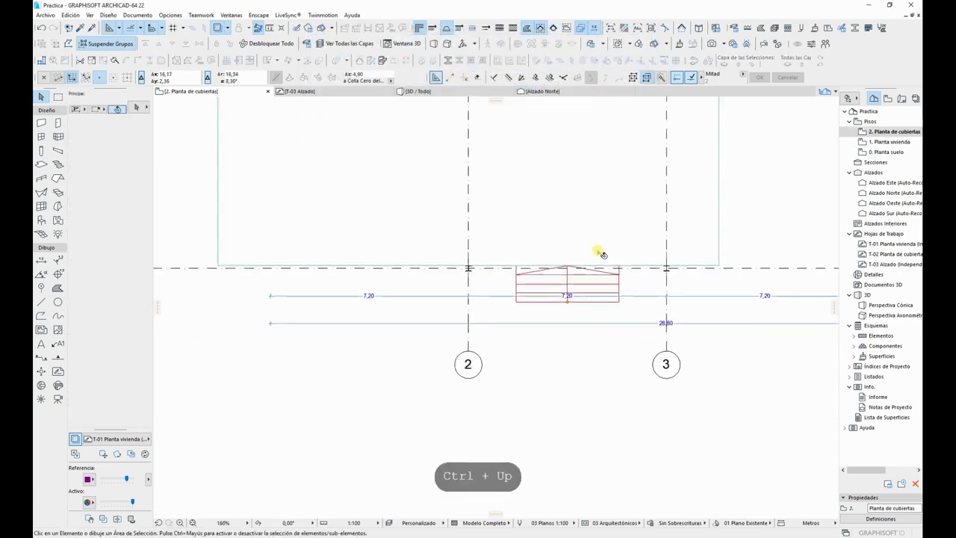
pyautogui.hotkey('ctrl', 'Down')
pyautogui.hotkey('ctrl', 'Down')
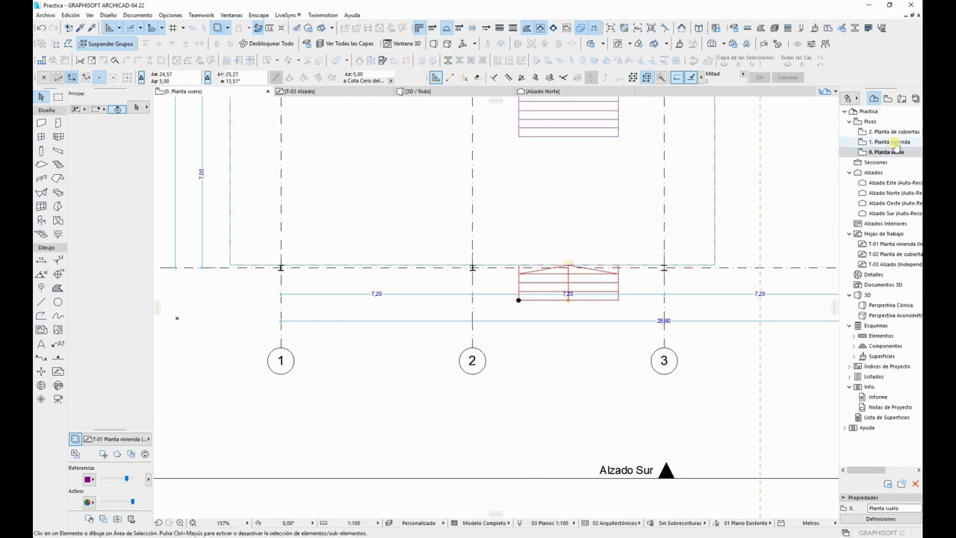
pyautogui.scroll(5, 590, 309)
pyautogui.press('Escape')
pyautogui.click(620, 258)
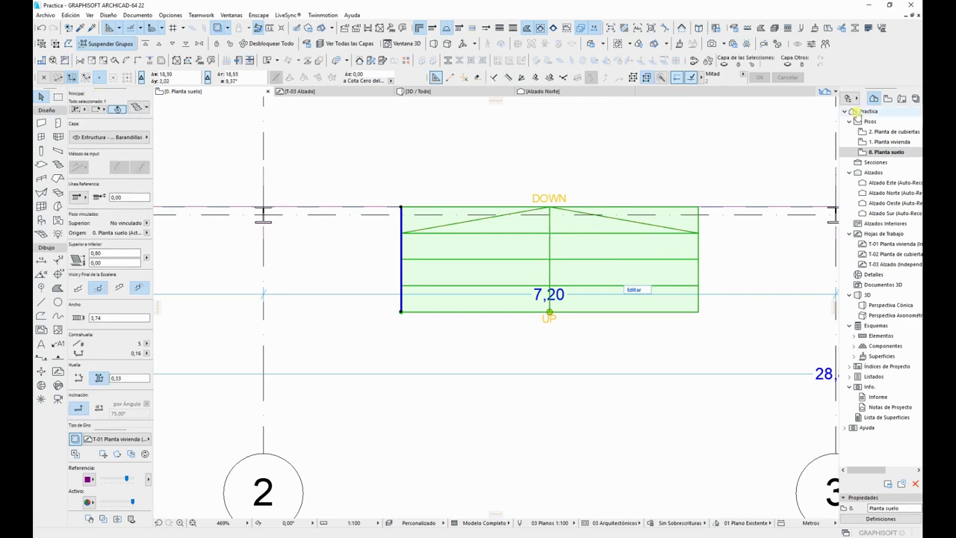
pyautogui.press('Escape')
pyautogui.doubleClick(891, 142)
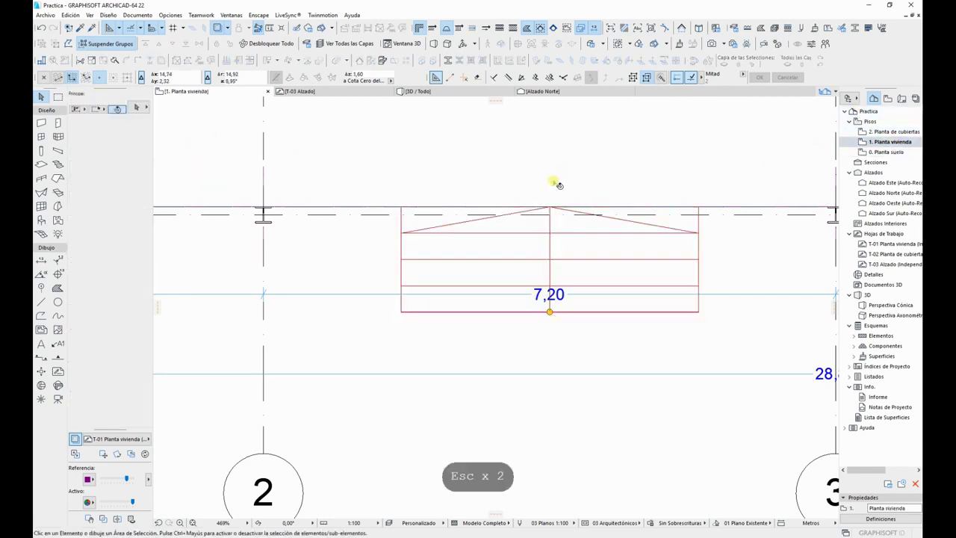
pyautogui.click(891, 131)
pyautogui.scroll(-4, 688, 235)
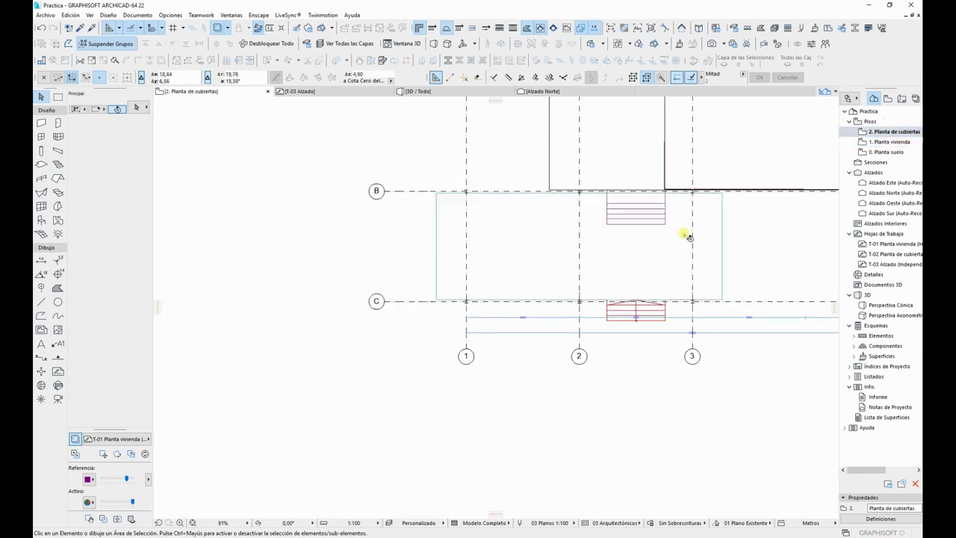
pyautogui.moveTo(688, 235); pyautogui.dragTo(548, 307, button='middle')
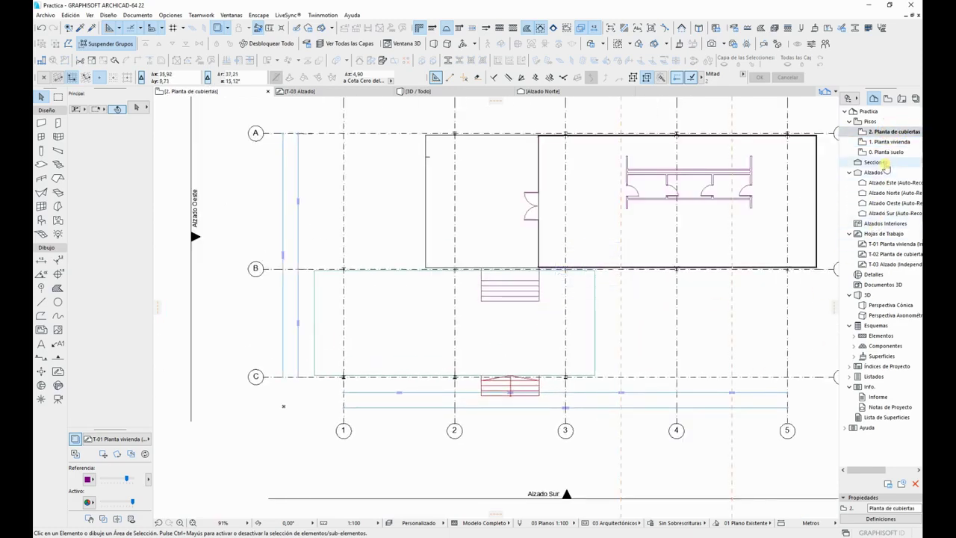
pyautogui.doubleClick(885, 153)
pyautogui.scroll(8, 500, 384)
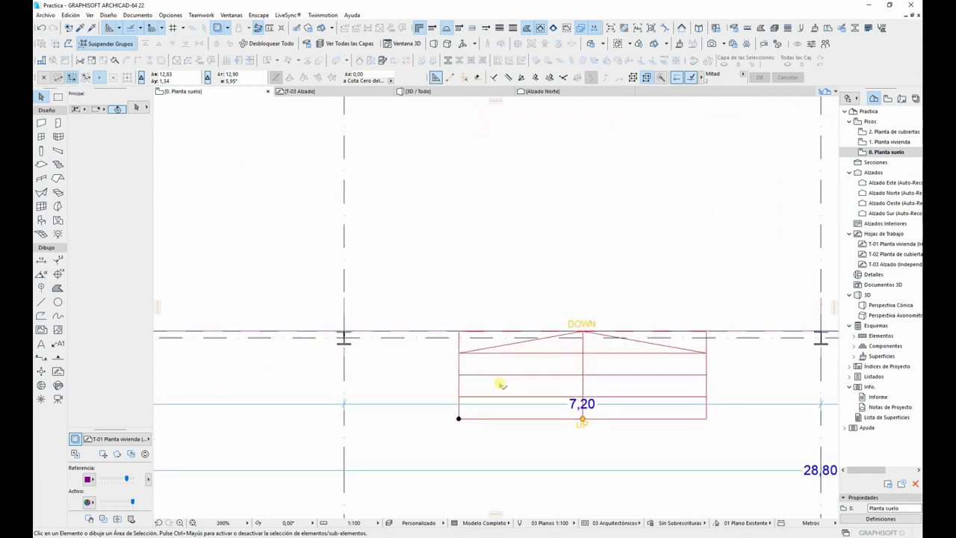
# Step: Select the entrance stair on the 0. Planta suelo plan and show it isolated in the 3D window
pyautogui.press('F3')
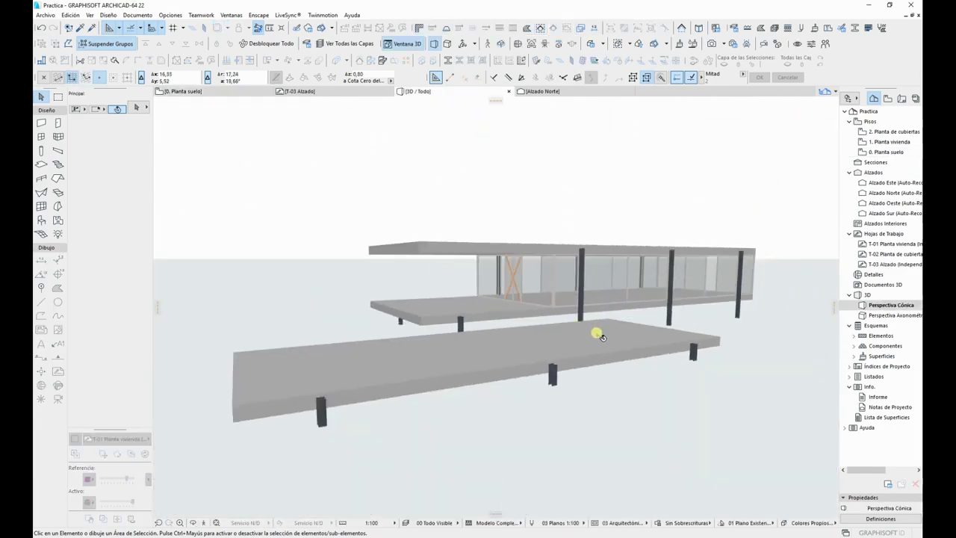
pyautogui.press('F2')
pyautogui.press('Escape')
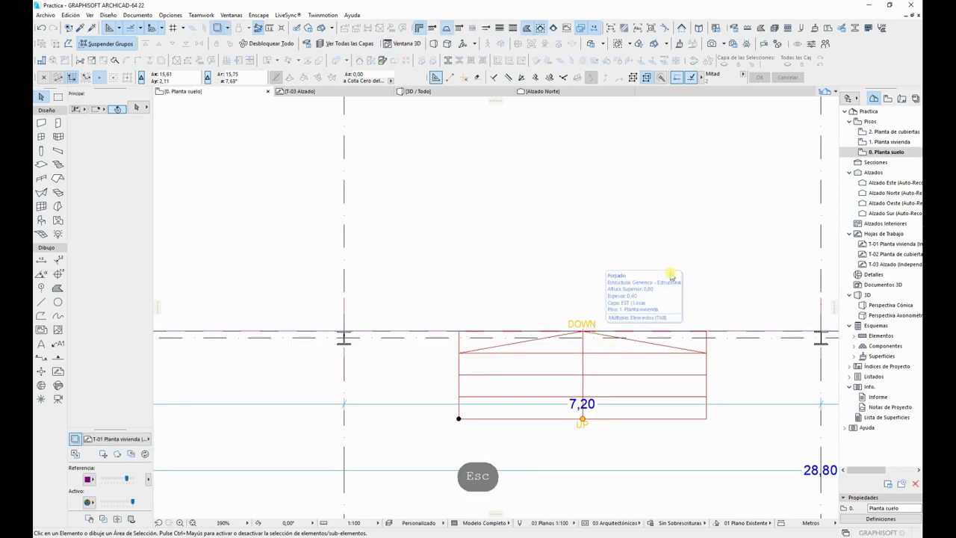
pyautogui.rightClick(647, 363)
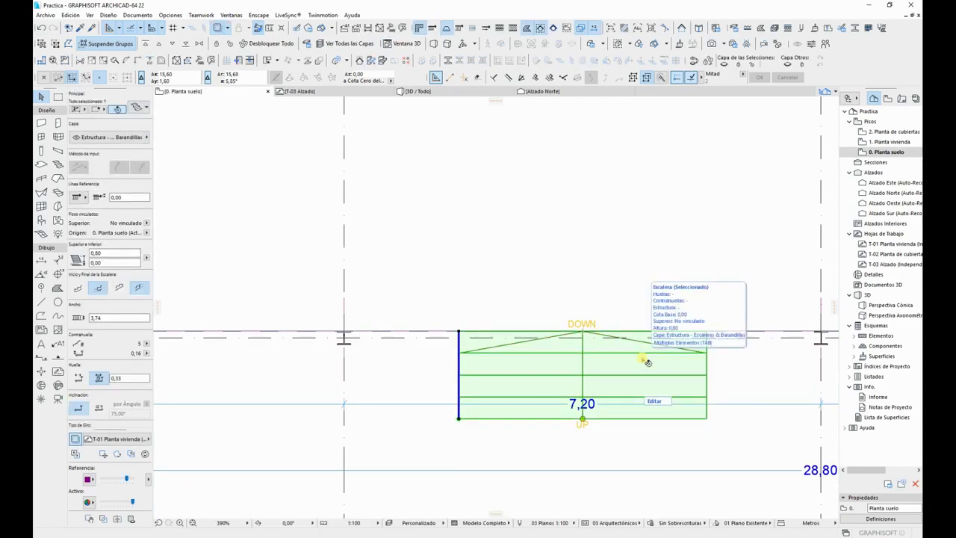
pyautogui.press('F5')
pyautogui.press('F2')
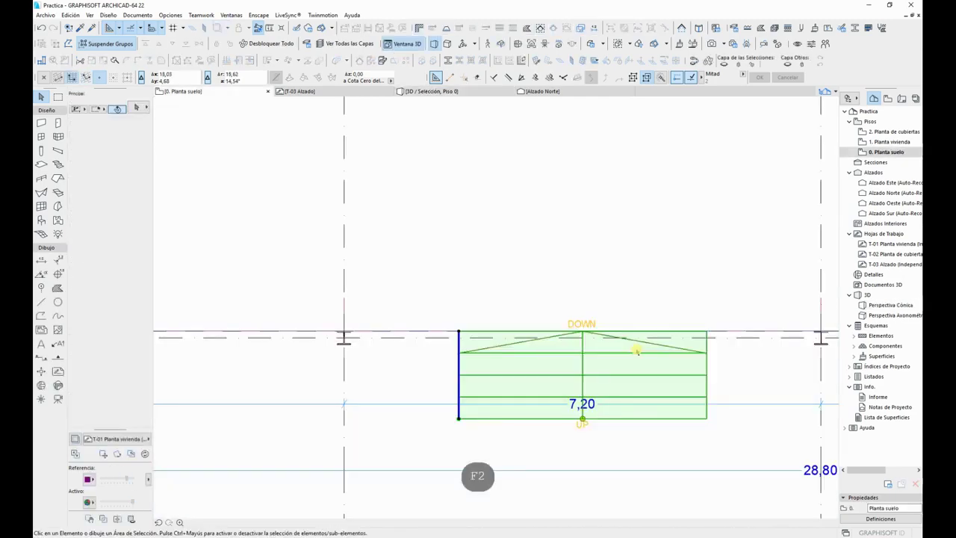
pyautogui.press('Escape')
pyautogui.press('F3')
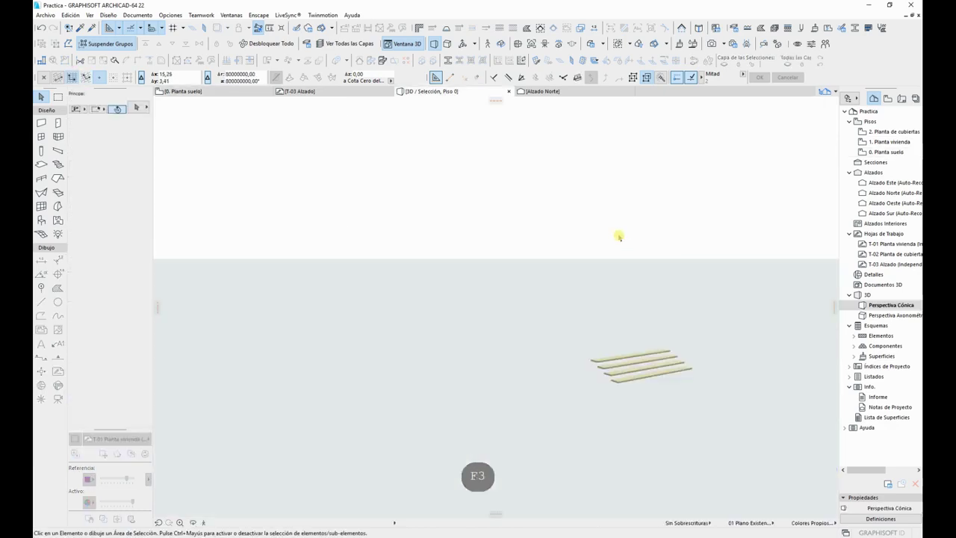
# Step: Show the entire model in the 3D perspective and check the entrance stair against the platform slab
pyautogui.press('F5')
pyautogui.press('Escape')
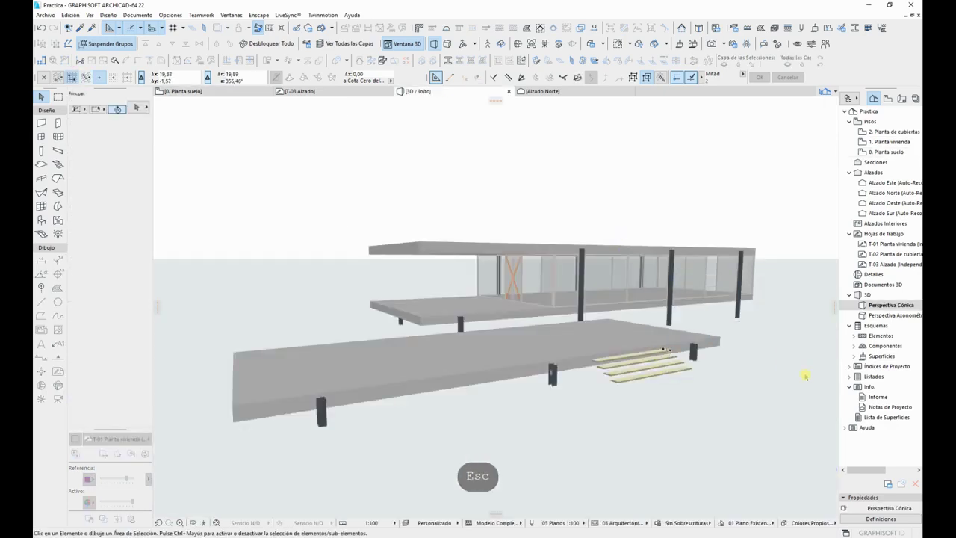
pyautogui.press('Escape')
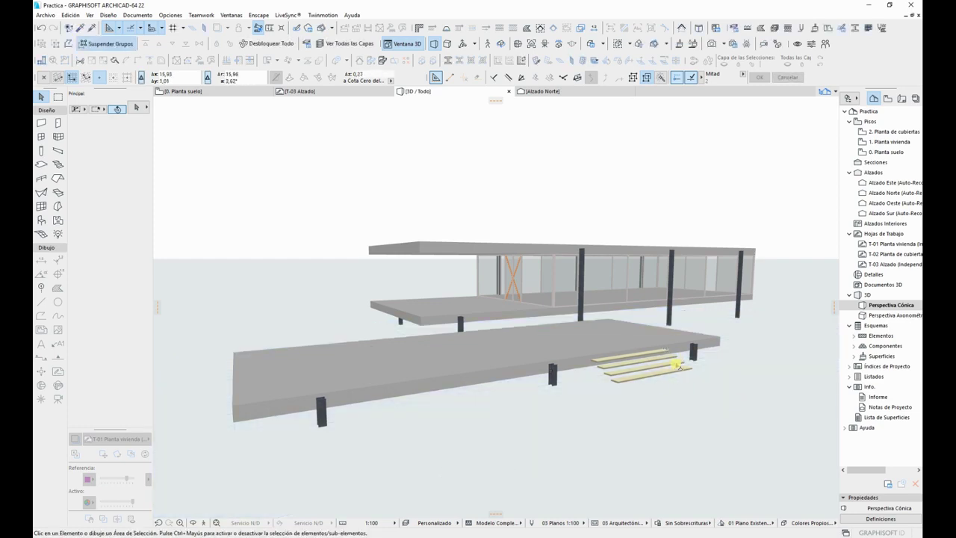
pyautogui.click(757, 330)
pyautogui.click(799, 288)
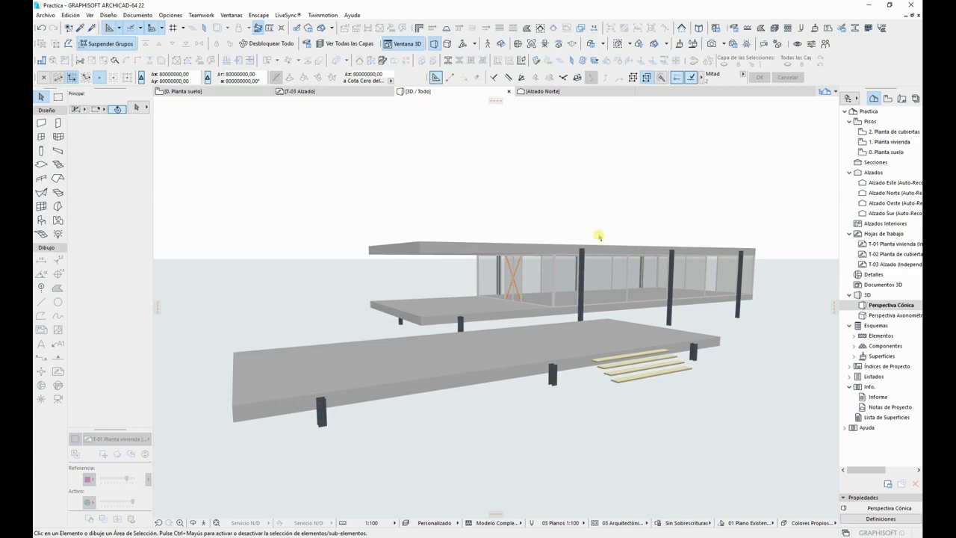
pyautogui.click(229, 93)
pyautogui.click(444, 93)
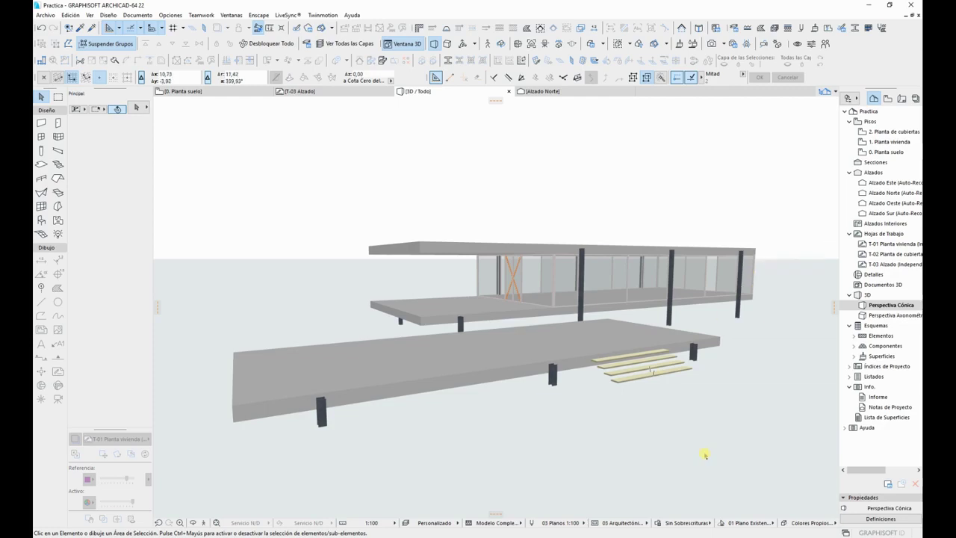
# Step: Review the entrance stair's Acabado and Huella settings, including the list of tread components, and close the dialog
pyautogui.click(642, 368)
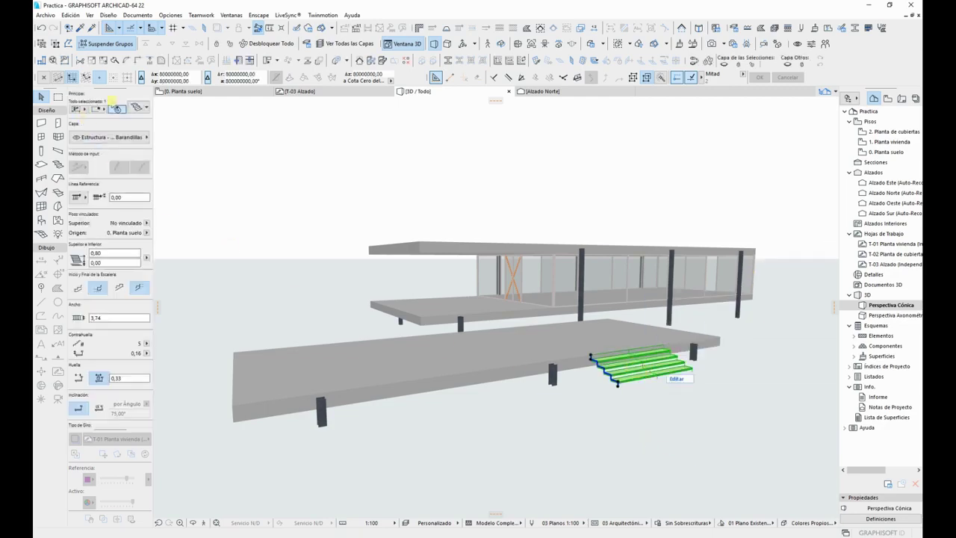
pyautogui.hotkey('ctrl', 't')
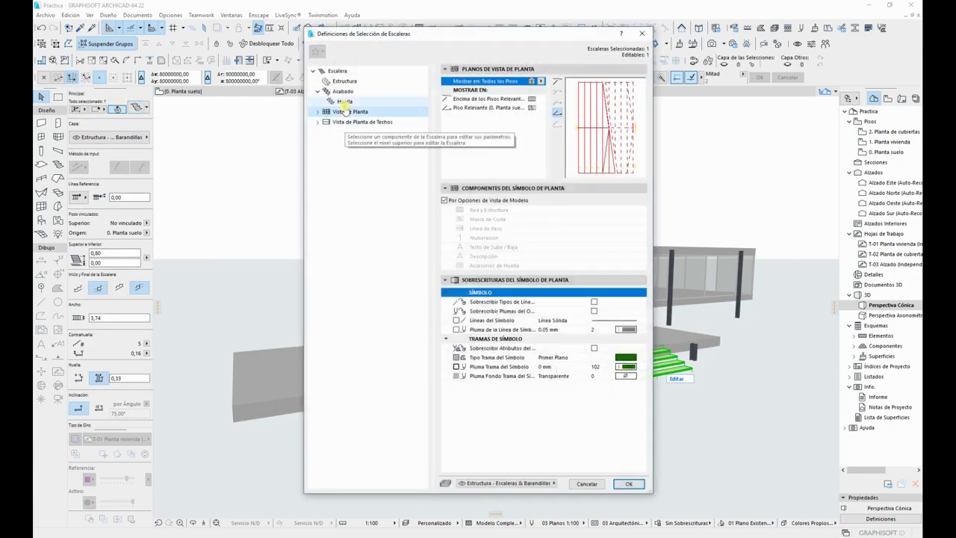
pyautogui.click(343, 91)
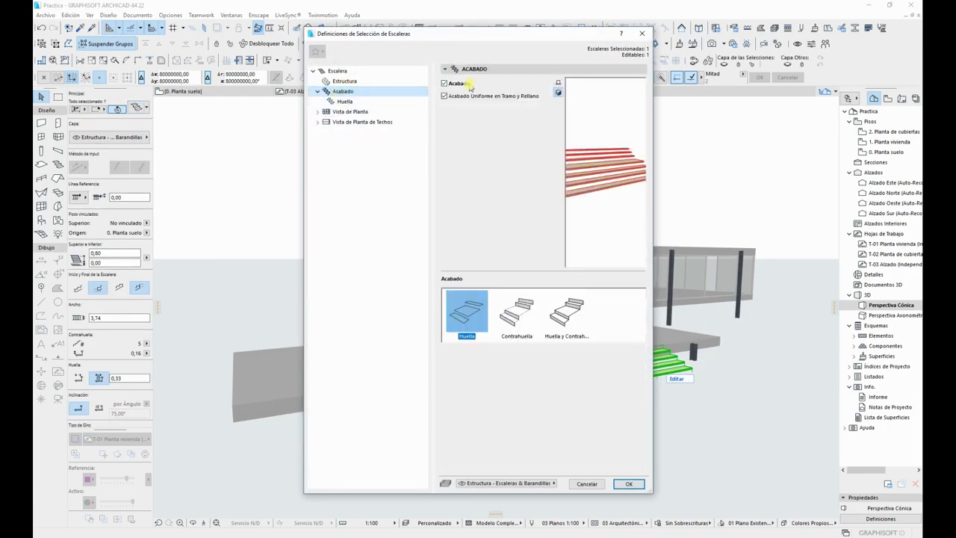
pyautogui.click(344, 101)
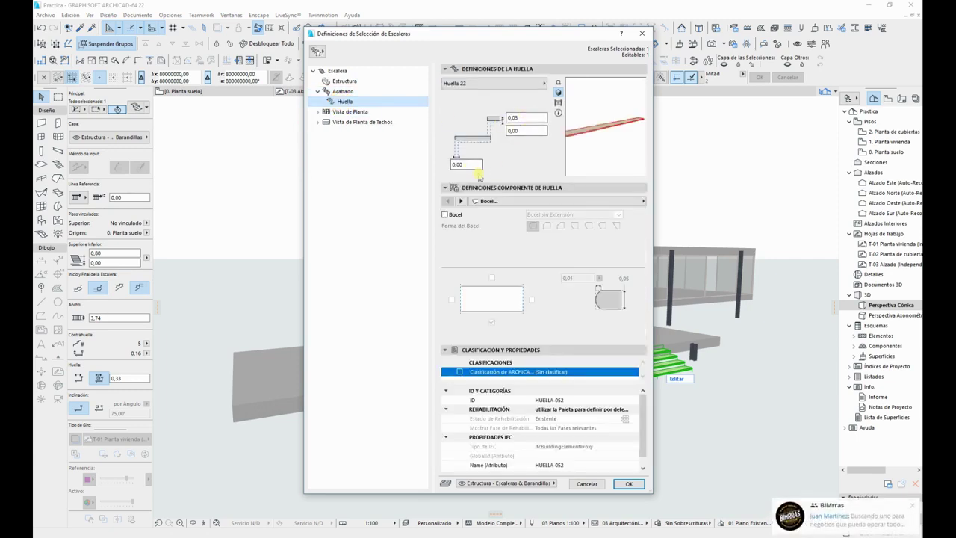
pyautogui.click(485, 201)
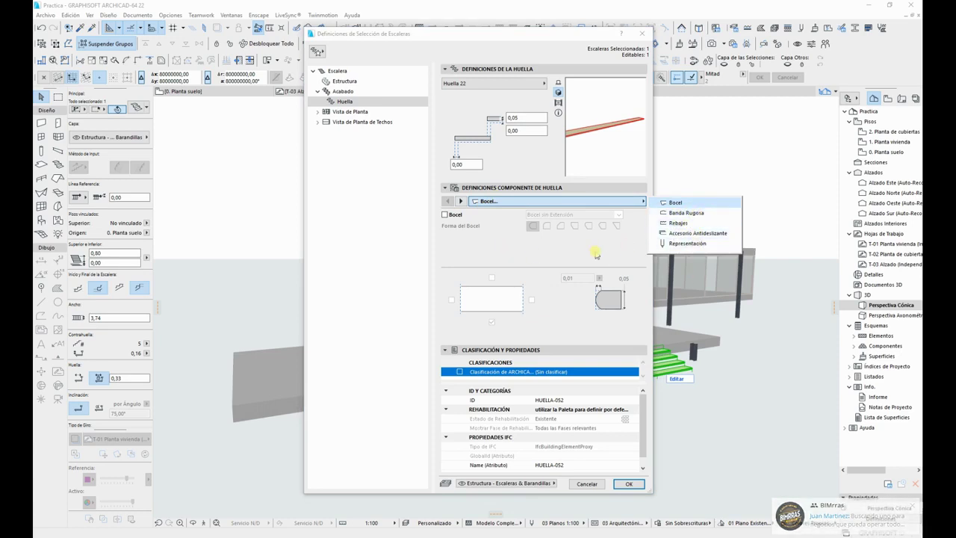
pyautogui.click(515, 257)
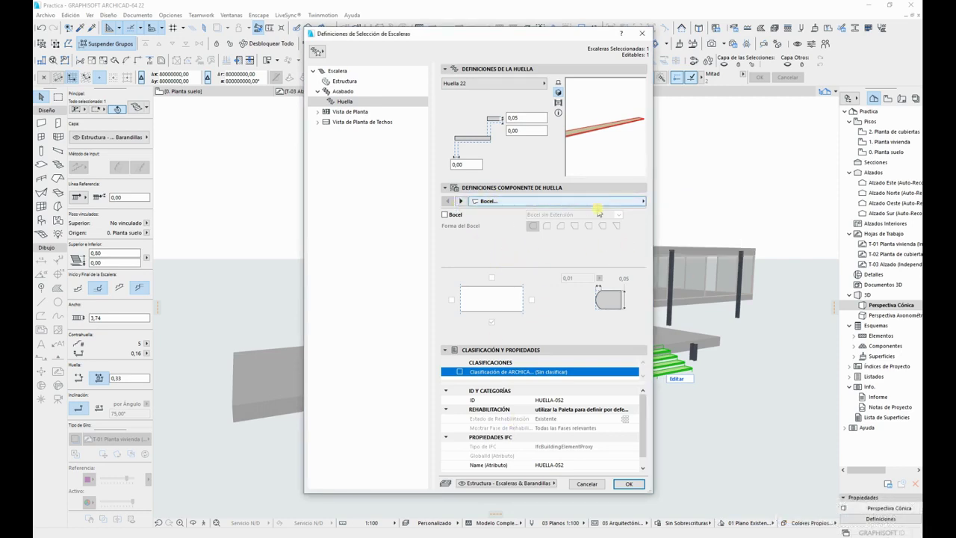
pyautogui.click(343, 91)
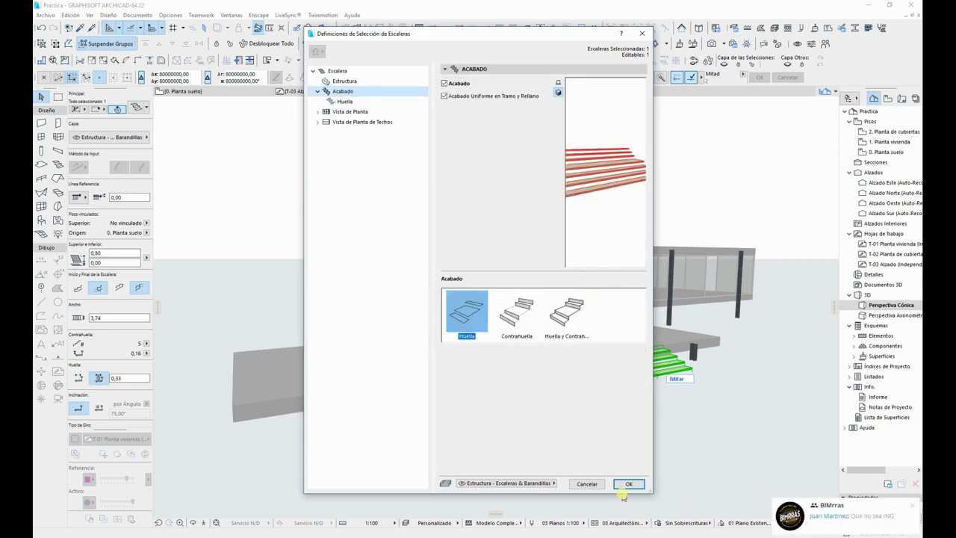
pyautogui.click(600, 484)
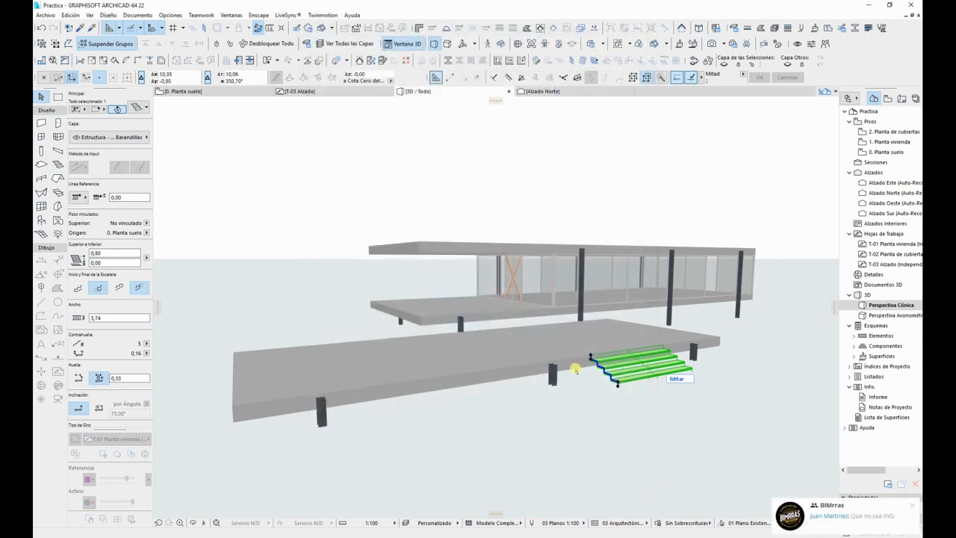
pyautogui.click(695, 419)
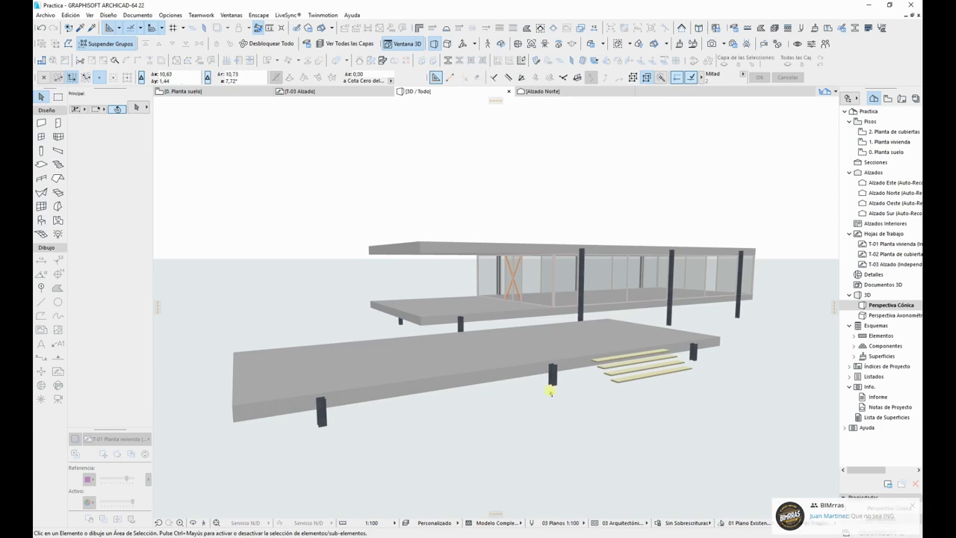
pyautogui.click(562, 341)
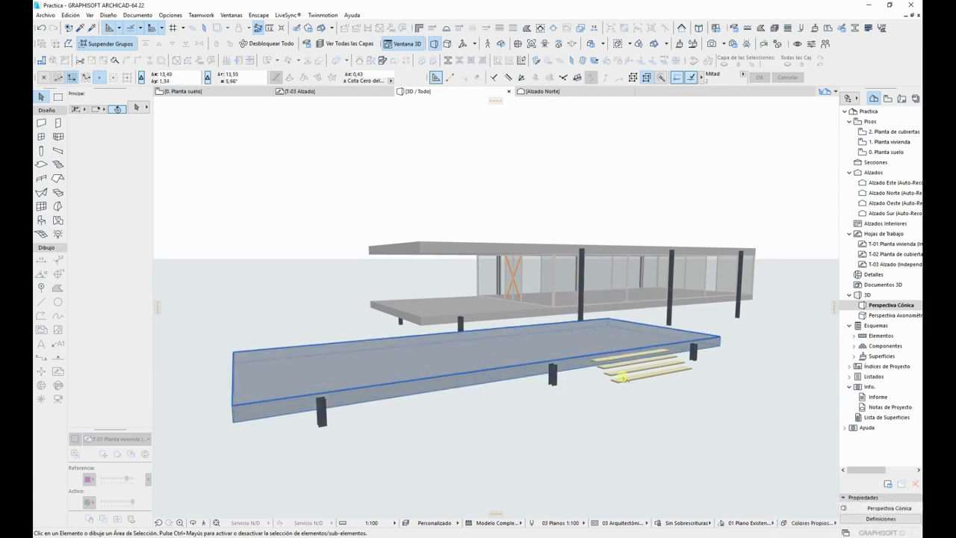
# Step: Copy the entrance stair from the 0. Planta suelo plan to the clipboard
pyautogui.press('F2')
pyautogui.scroll(-3, 598, 382)
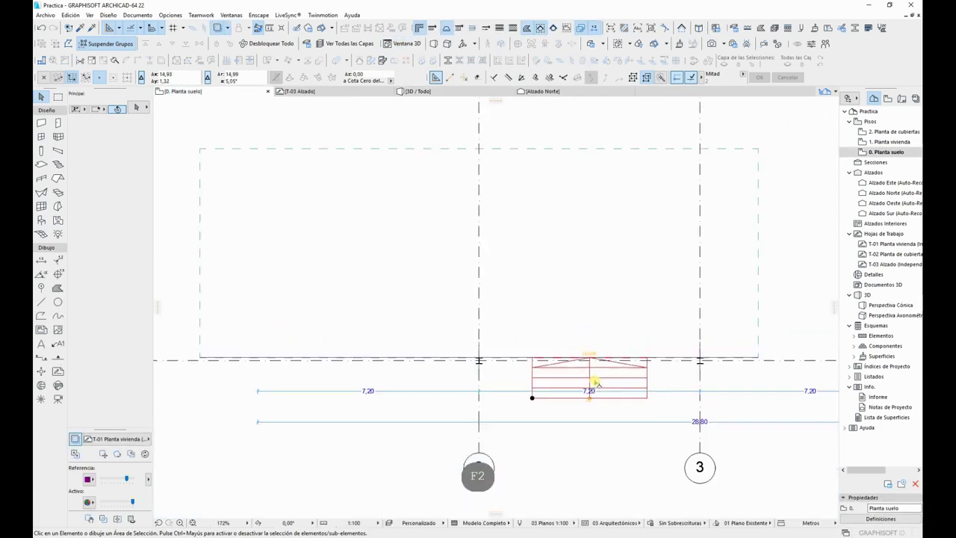
pyautogui.scroll(-1, 595, 382)
pyautogui.click(554, 380)
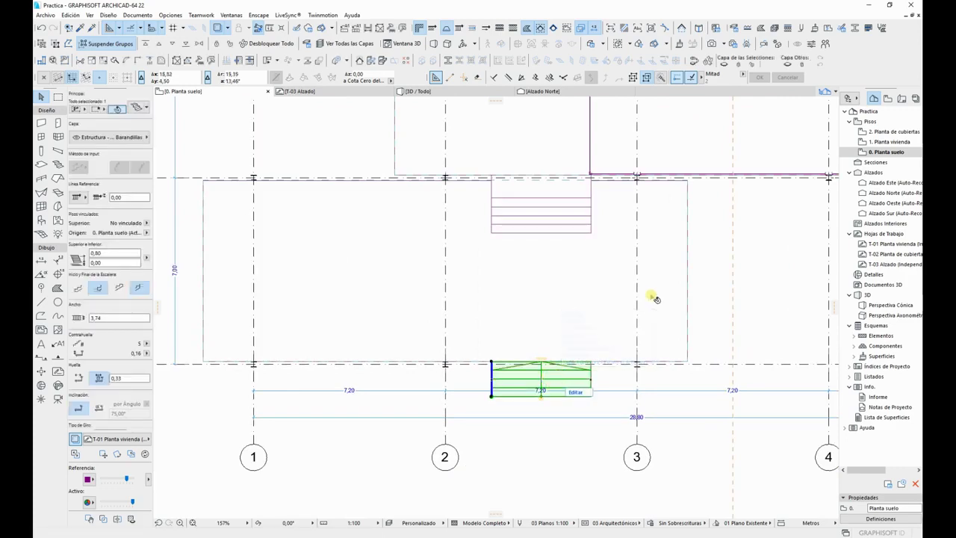
pyautogui.hotkey('ctrl', 'c')
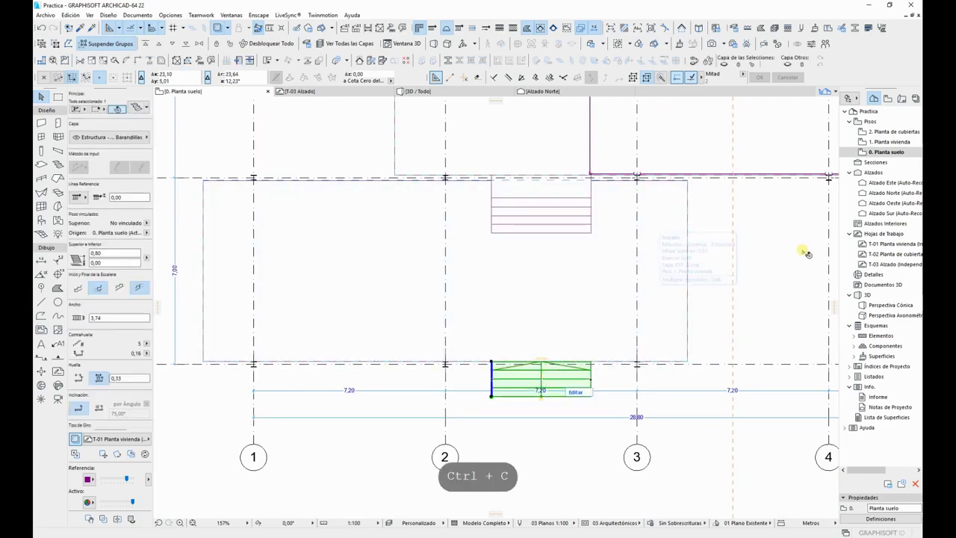
pyautogui.press('Escape')
# Step: Paste the copied stair on the 1. Planta vivienda plan, placing it just below the traced platform-to-house stair
pyautogui.doubleClick(889, 142)
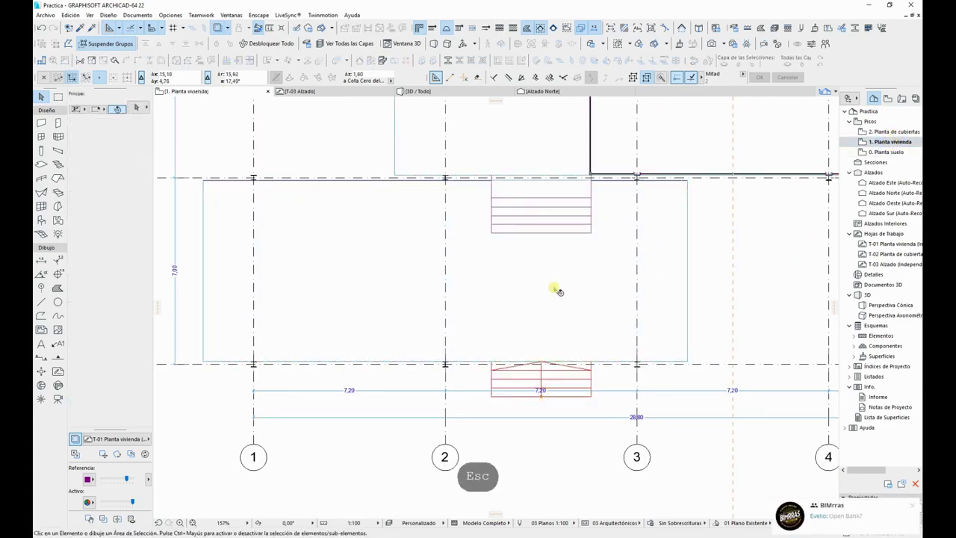
pyautogui.hotkey('ctrl', 'v')
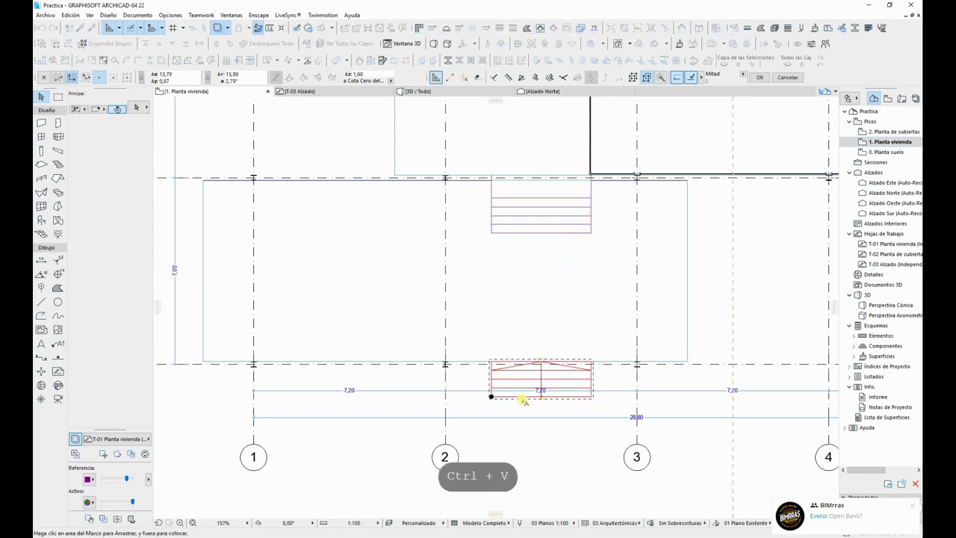
pyautogui.moveTo(576, 389); pyautogui.dragTo(576, 263)
pyautogui.click(560, 312)
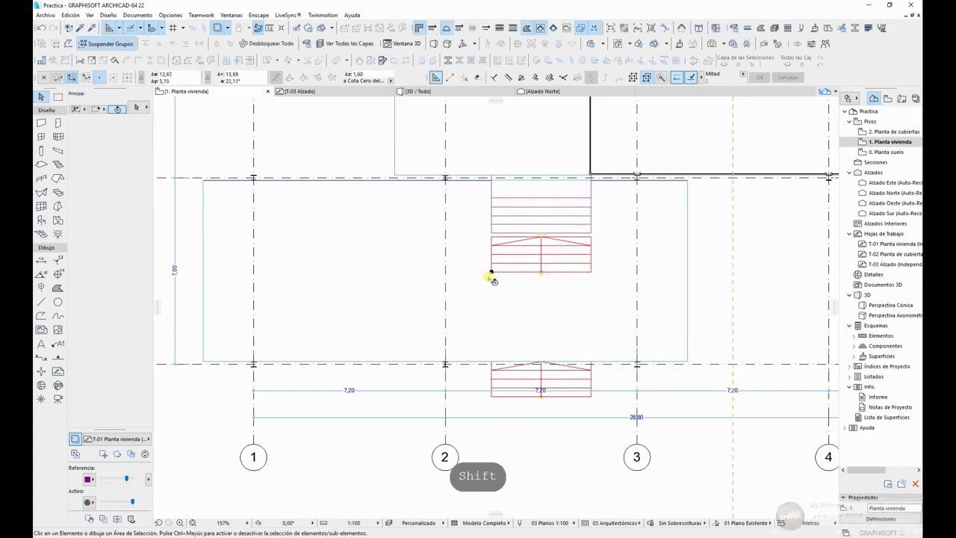
# Step: Move the pasted stair so its lower left corner meets the corner of the traced stair outline, and check it in 3D
pyautogui.hotkey('ctrl', 'd')
pyautogui.click(491, 271)
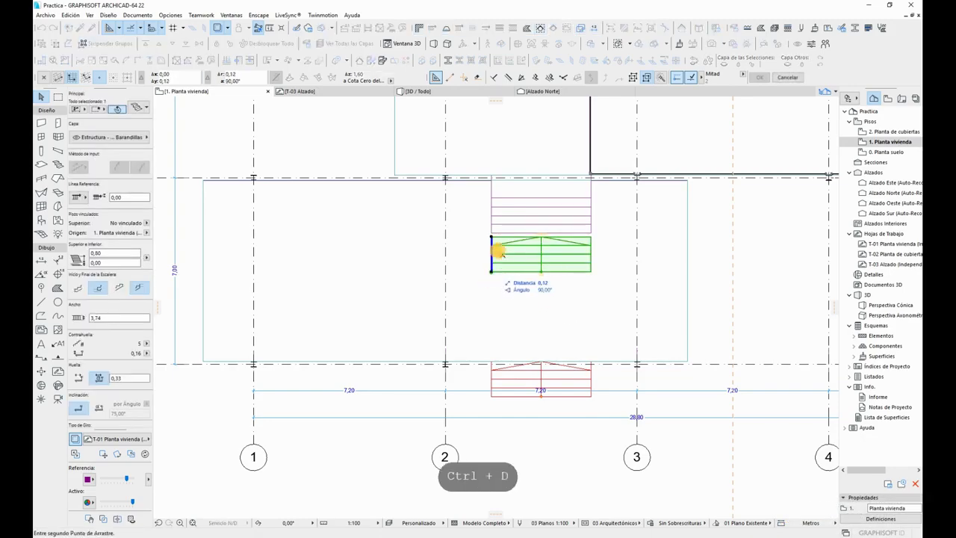
pyautogui.click(490, 233)
pyautogui.scroll(3, 485, 212)
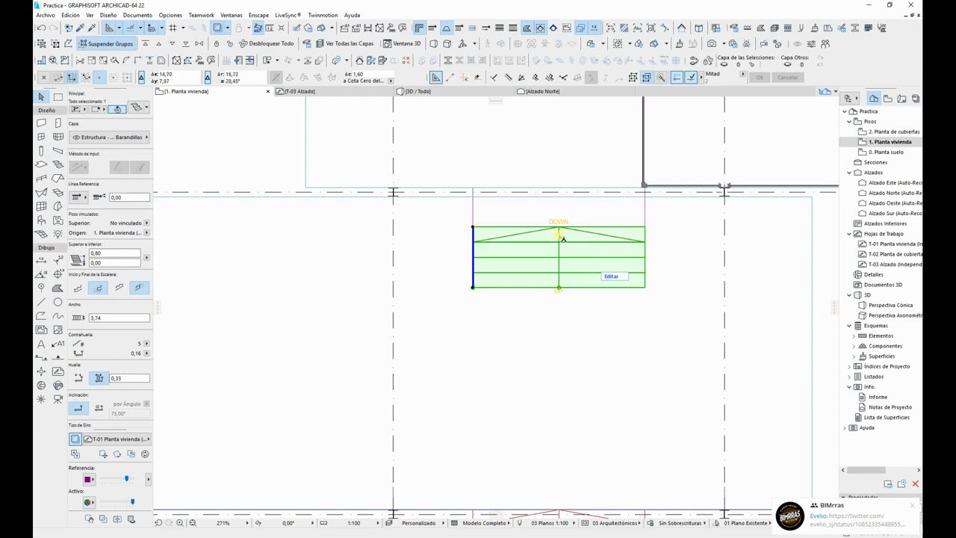
pyautogui.press('Escape')
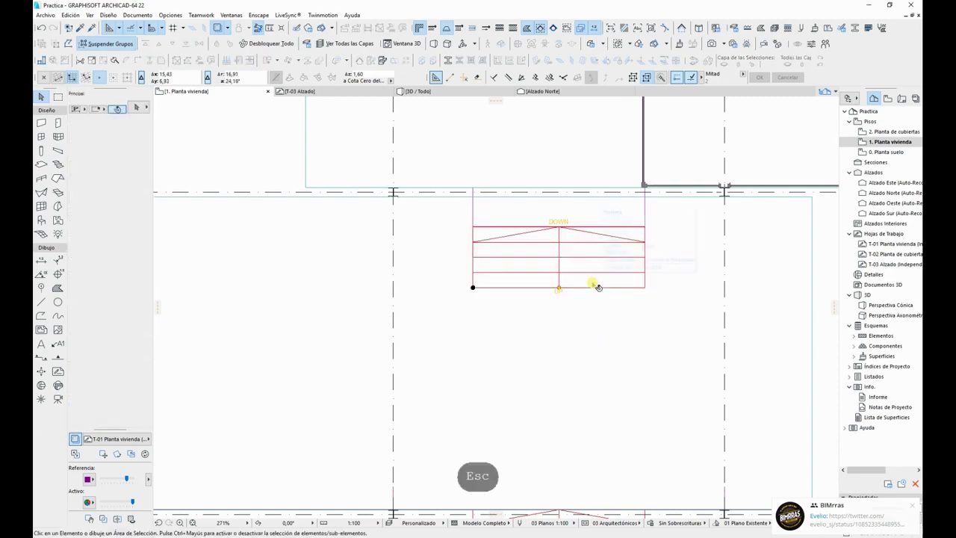
pyautogui.press('F3')
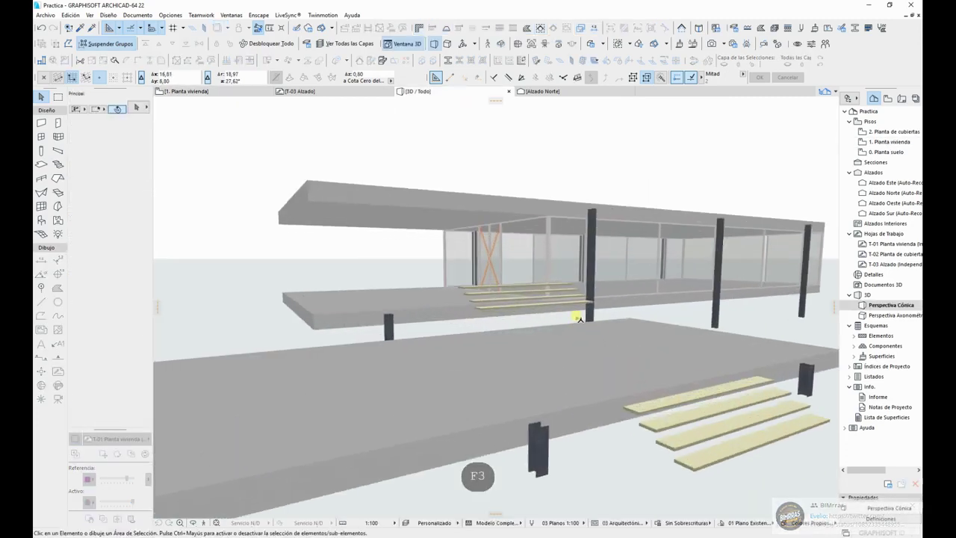
pyautogui.scroll(-2, 579, 318)
# Step: Set the pasted stair's bottom offset to -0,80 from 1. Planta vivienda and check its height in 3D
pyautogui.press('F2')
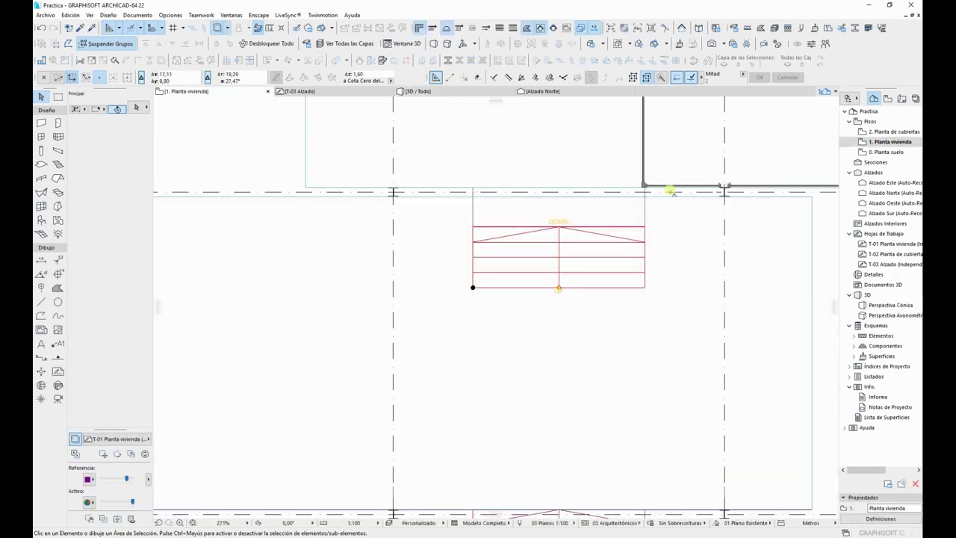
pyautogui.click(506, 289)
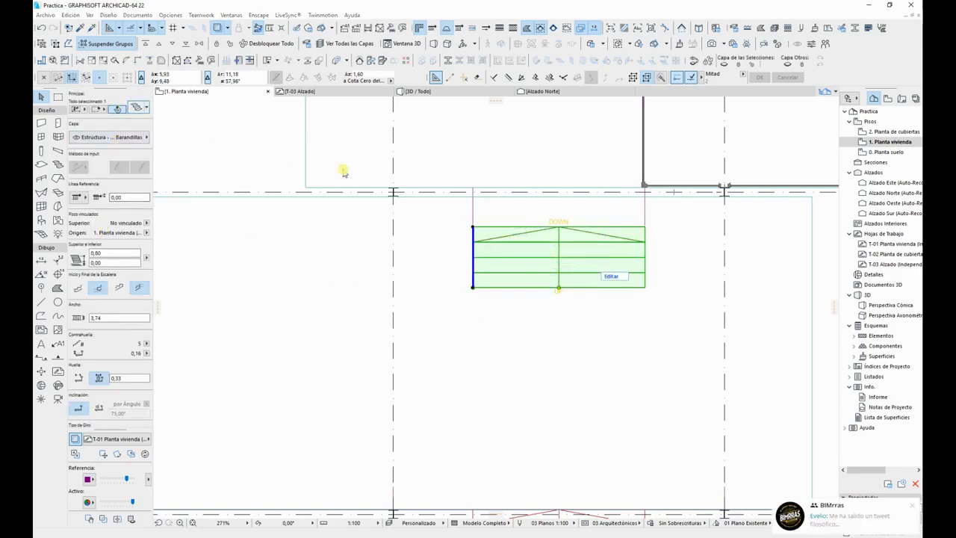
pyautogui.hotkey('ctrl', 't')
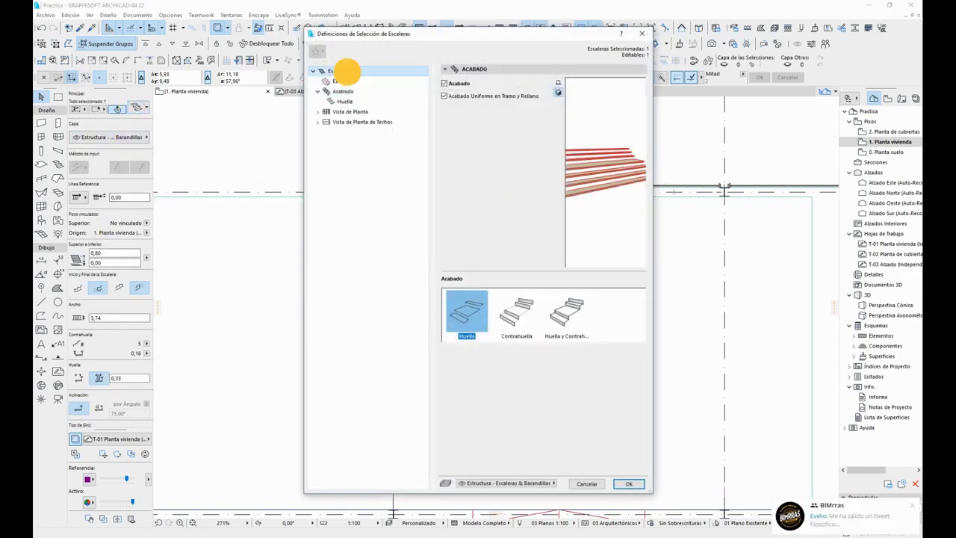
pyautogui.click(343, 70)
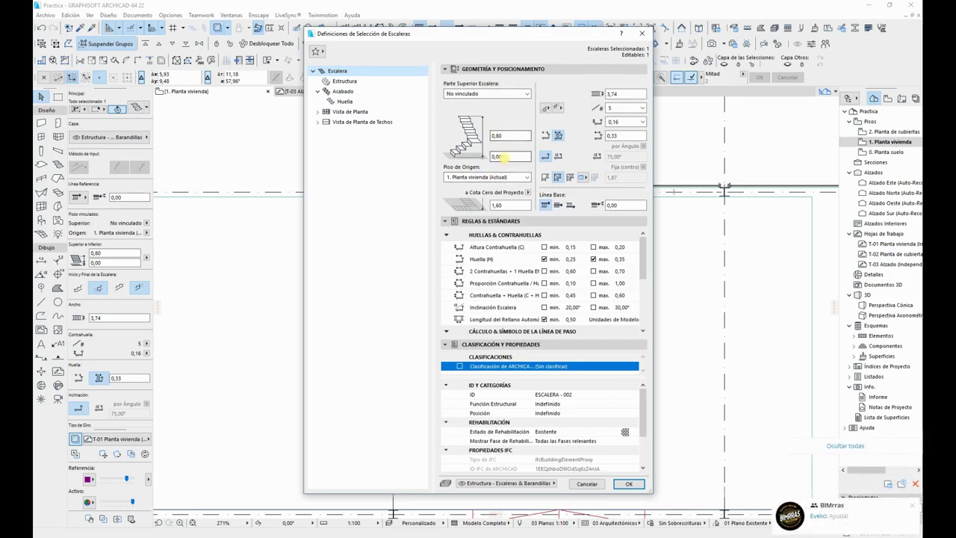
pyautogui.moveTo(505, 158); pyautogui.dragTo(428, 153)
pyautogui.write('-.')
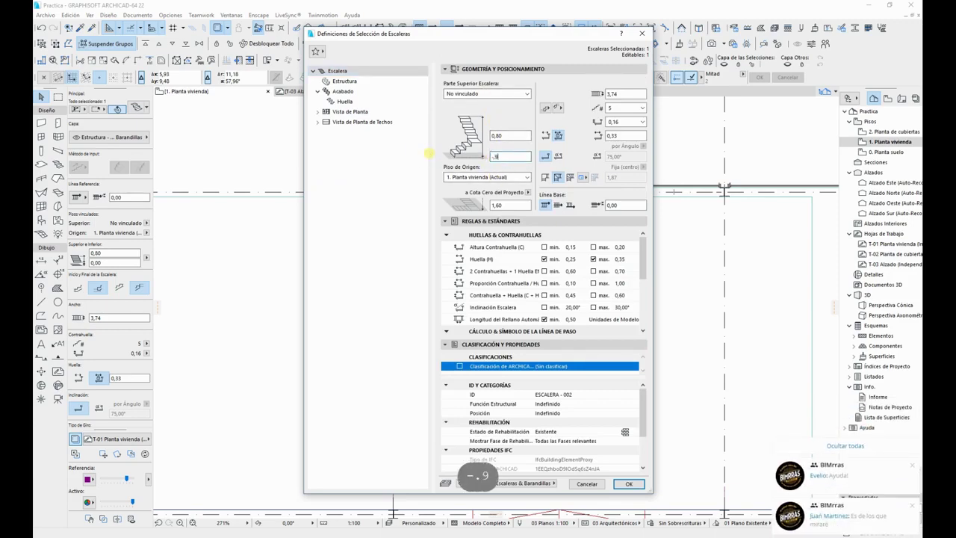
pyautogui.write('9')
pyautogui.press('BackSpace')
pyautogui.write('80')
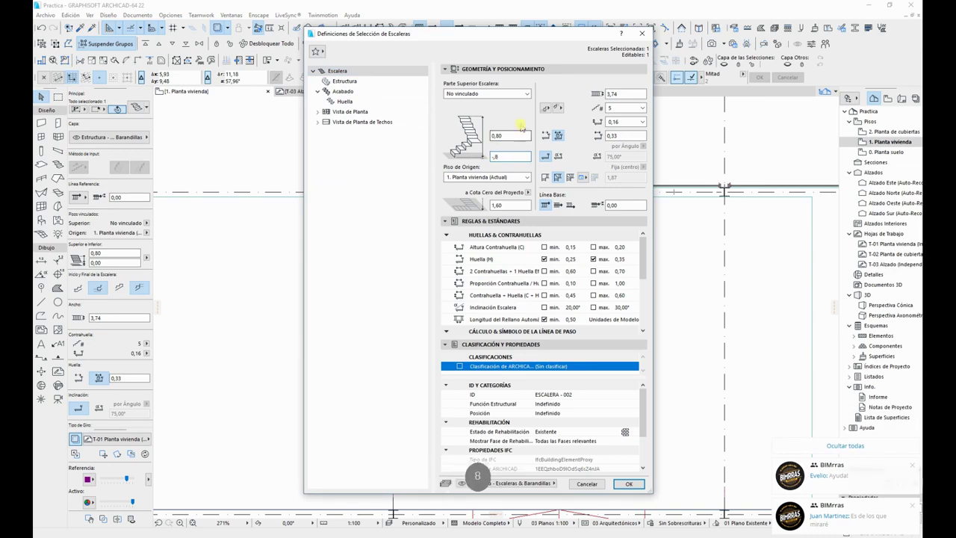
pyautogui.click(626, 484)
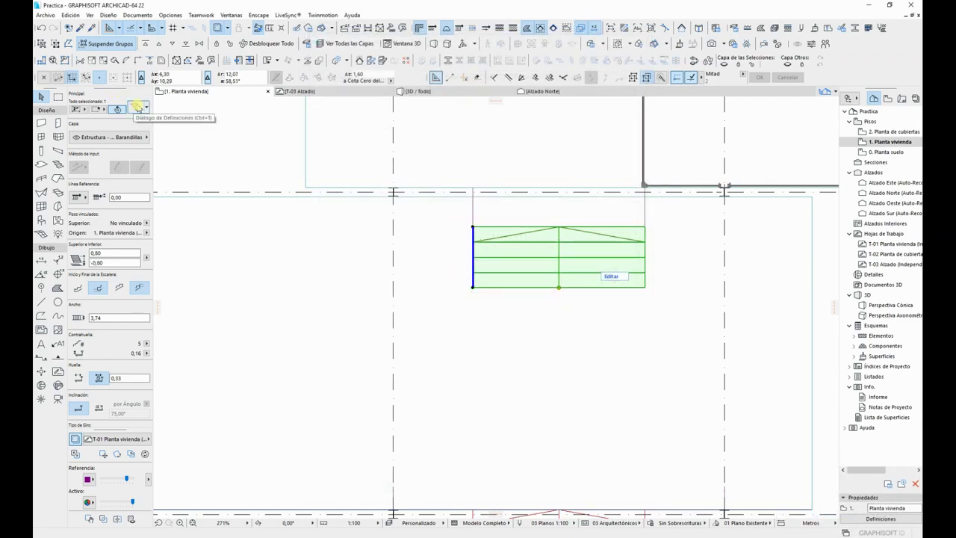
pyautogui.press('Escape')
pyautogui.press('F2')
pyautogui.press('F3')
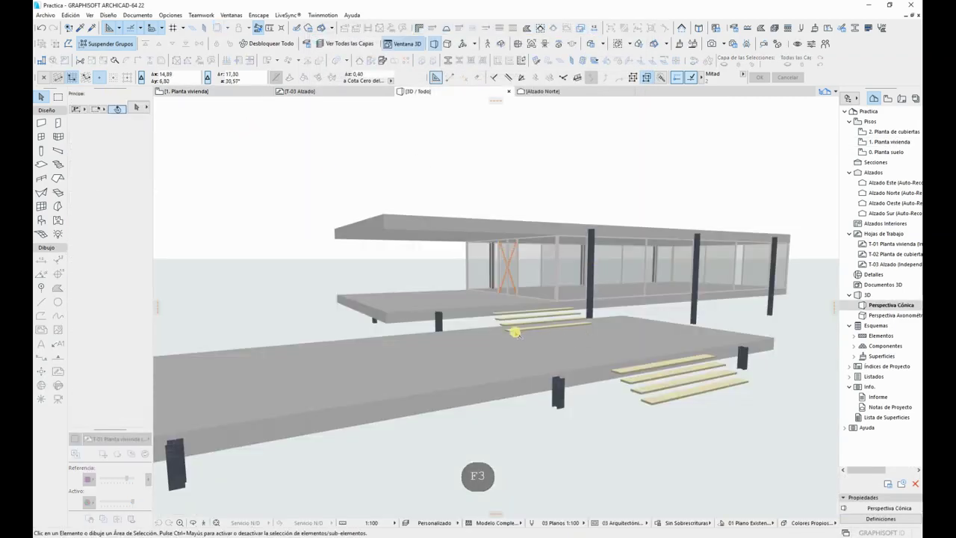
# Step: Make the platform-to-house stair end with a tread at its upper end, and check the result in 3D
pyautogui.press('F2')
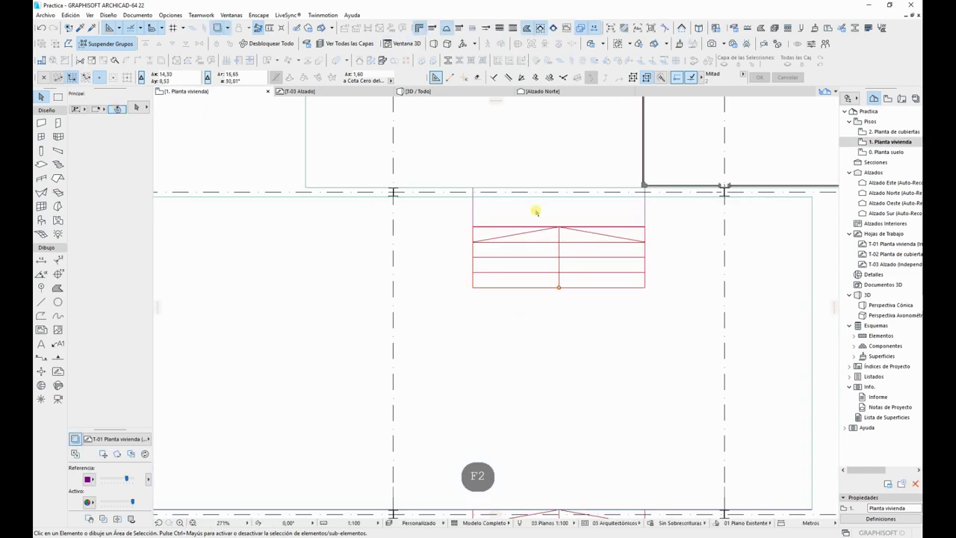
pyautogui.click(534, 253)
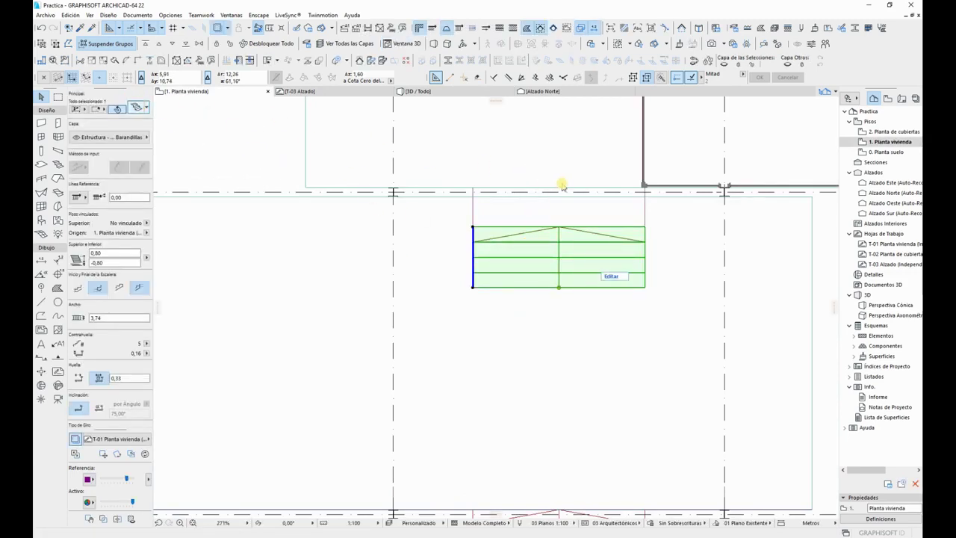
pyautogui.hotkey('ctrl', 't')
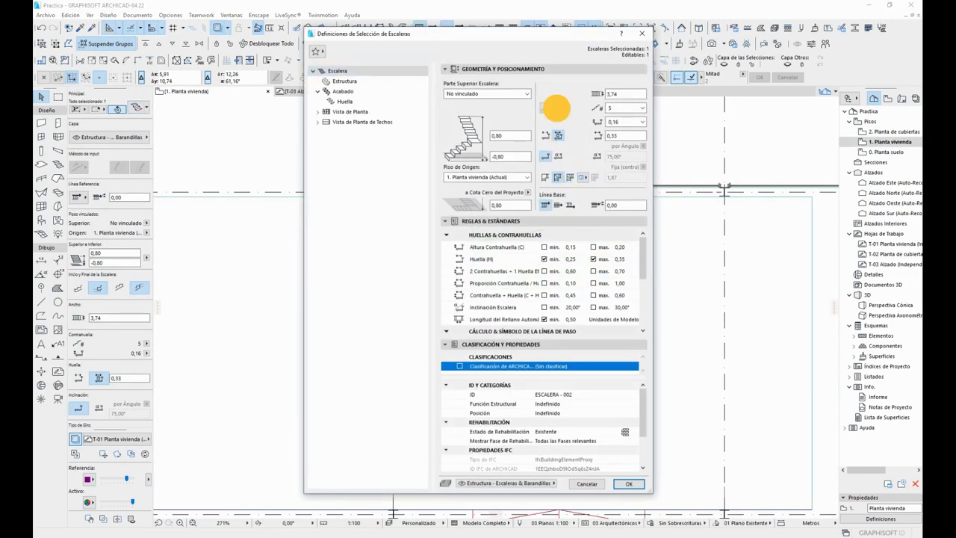
pyautogui.click(558, 106)
pyautogui.click(594, 108)
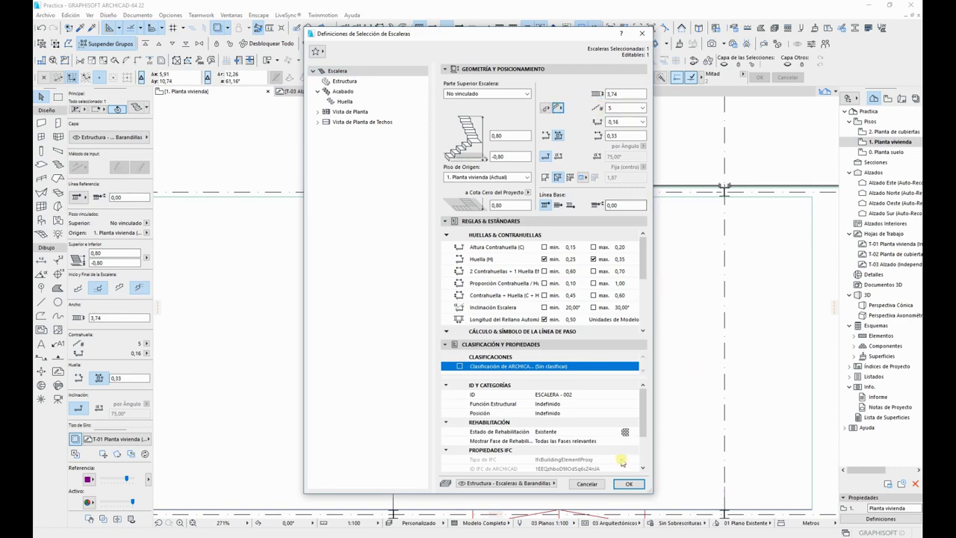
pyautogui.click(628, 483)
pyautogui.press('Escape')
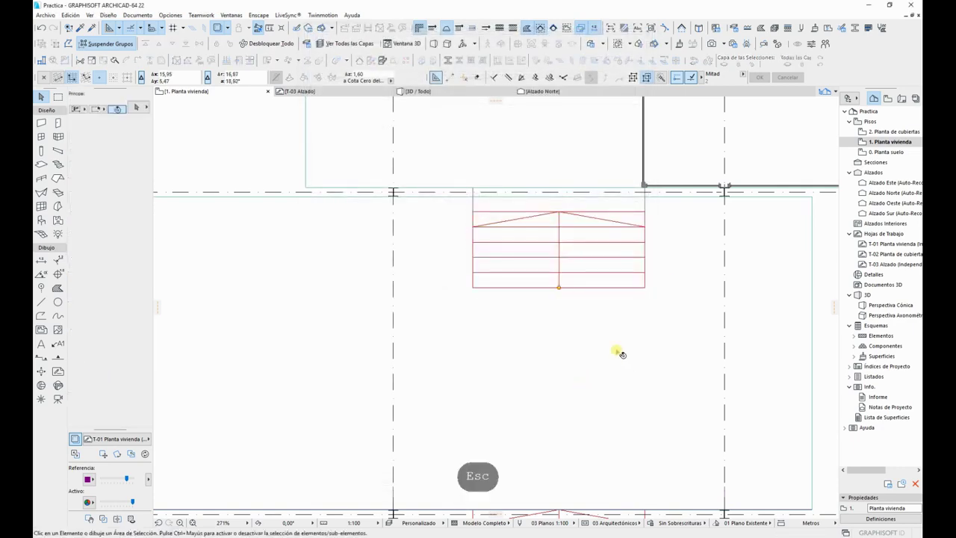
pyautogui.press('F3')
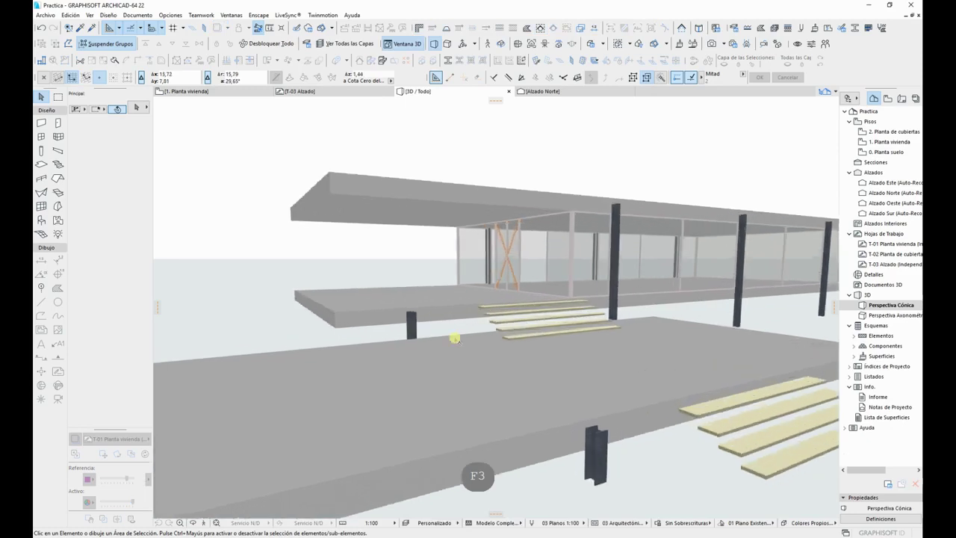
pyautogui.moveTo(454, 339)
pyautogui.mouseDown()
pyautogui.moveTo(545, 298)
pyautogui.moveTo(672, 302)
pyautogui.moveTo(648, 291)
pyautogui.mouseUp()
pyautogui.press('shift')
# Step: Enter editing mode for the platform-to-house stair on the 1. Planta vivienda plan
pyautogui.press('F2')
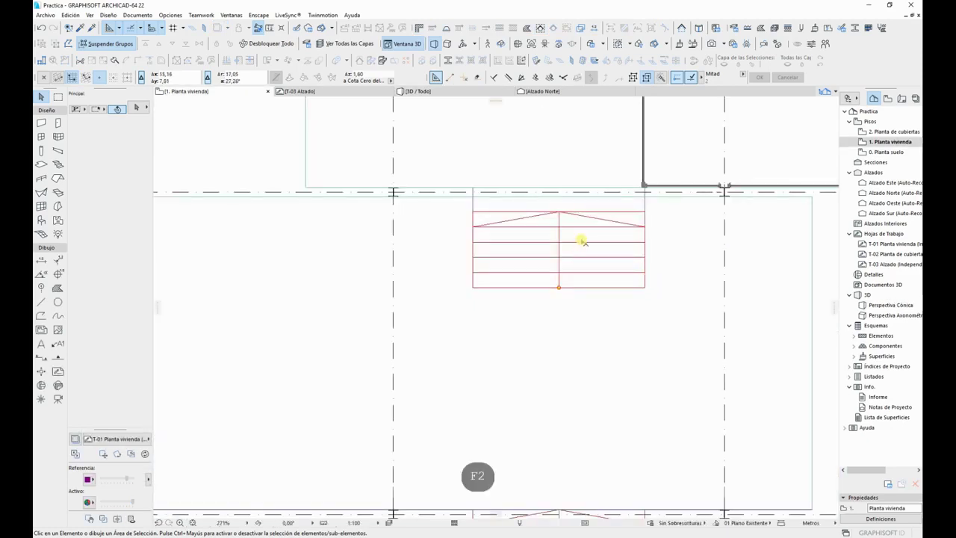
pyautogui.click(583, 239)
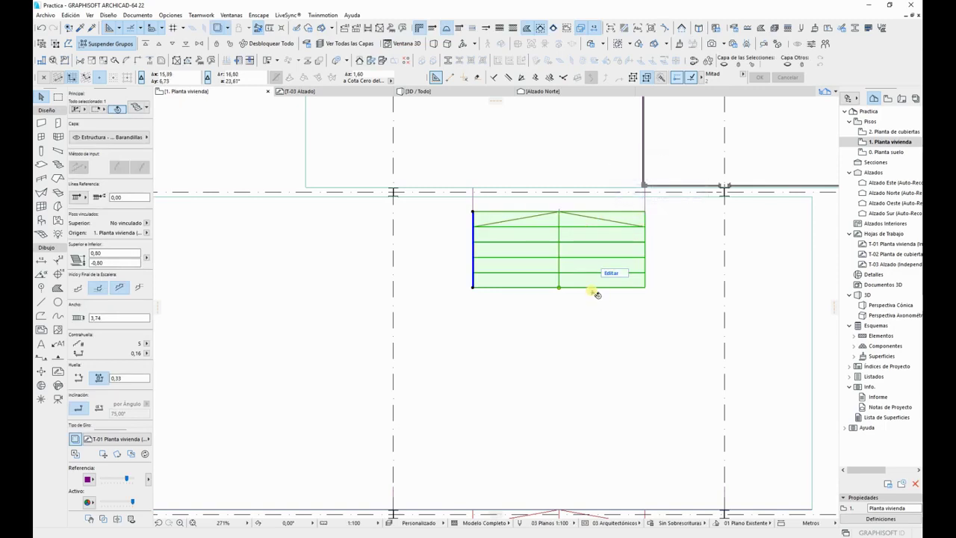
pyautogui.click(610, 274)
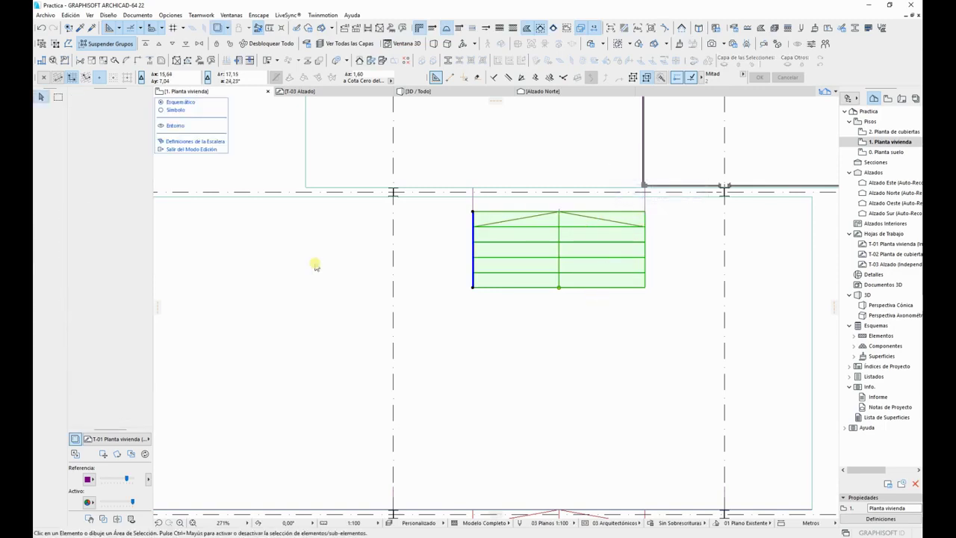
pyautogui.click(490, 211)
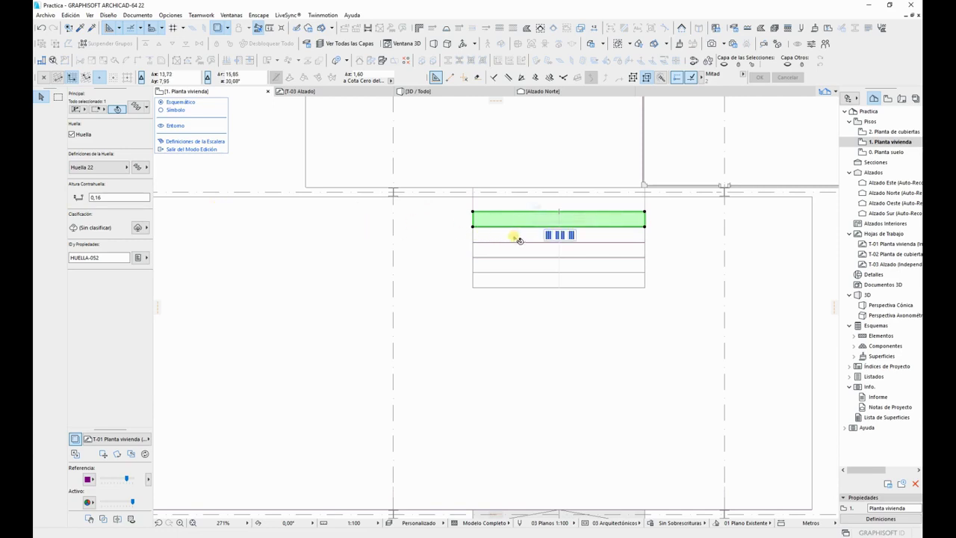
pyautogui.click(515, 236)
pyautogui.click(512, 249)
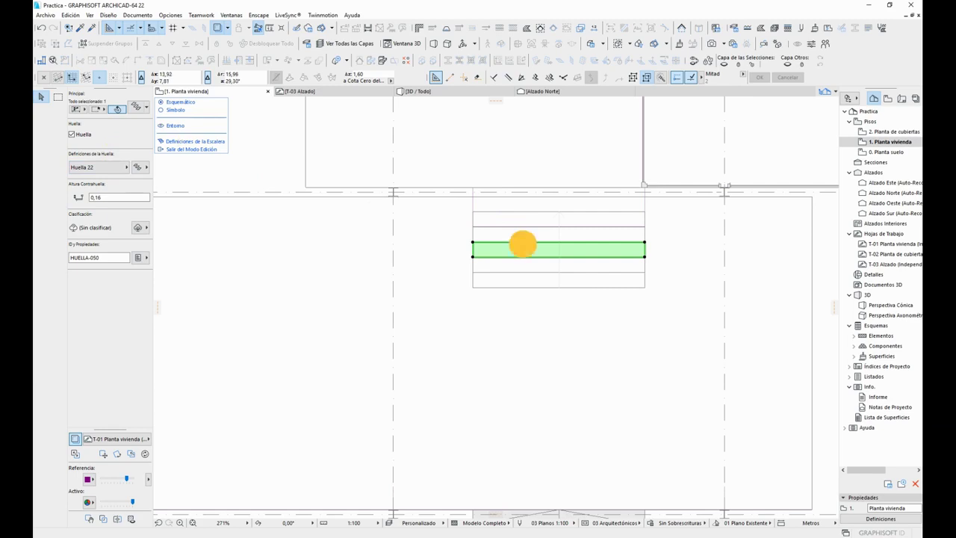
pyautogui.click(523, 244)
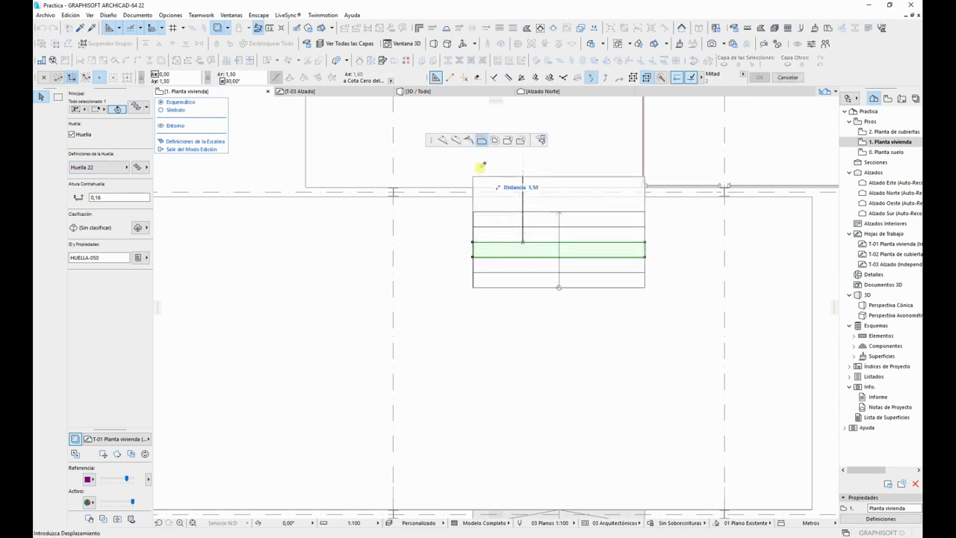
pyautogui.click(470, 141)
pyautogui.press('Escape')
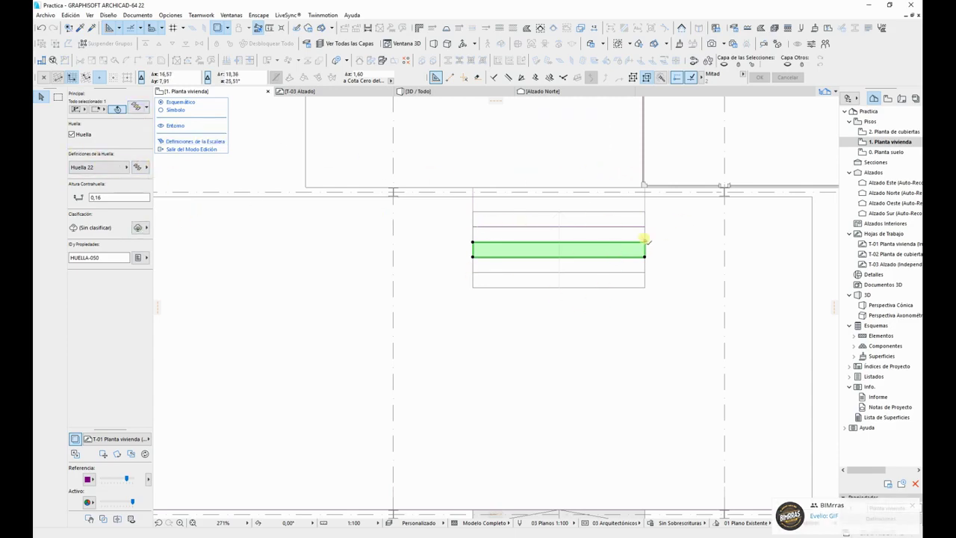
# Step: Offset the outer edge of the stair's uppermost tread to the house slab's edge and leave stair editing mode
pyautogui.click(618, 214)
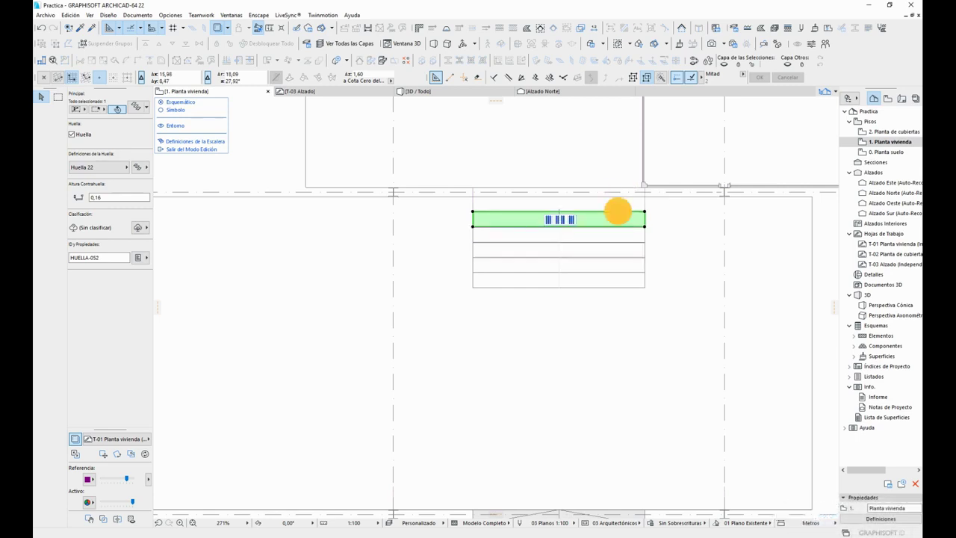
pyautogui.click(619, 213)
pyautogui.click(482, 141)
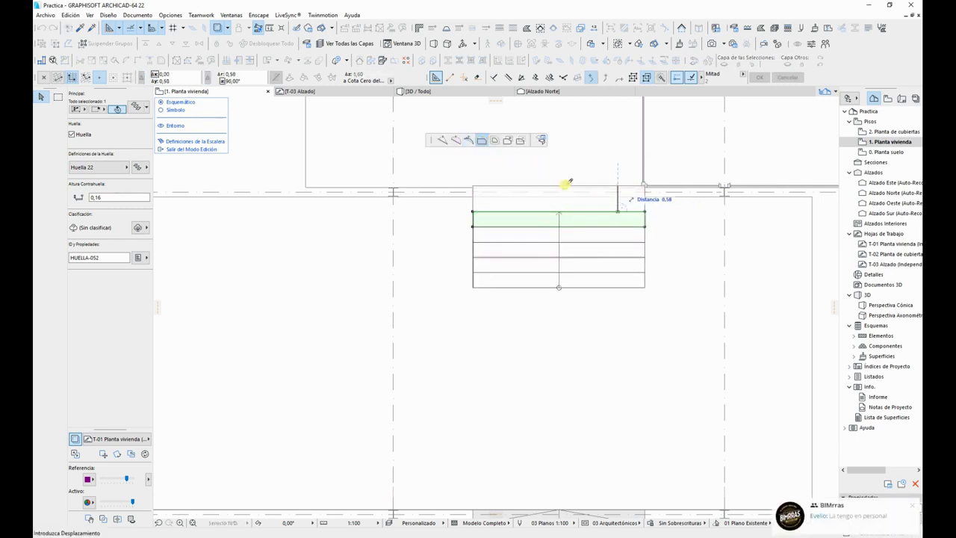
pyautogui.click(474, 188)
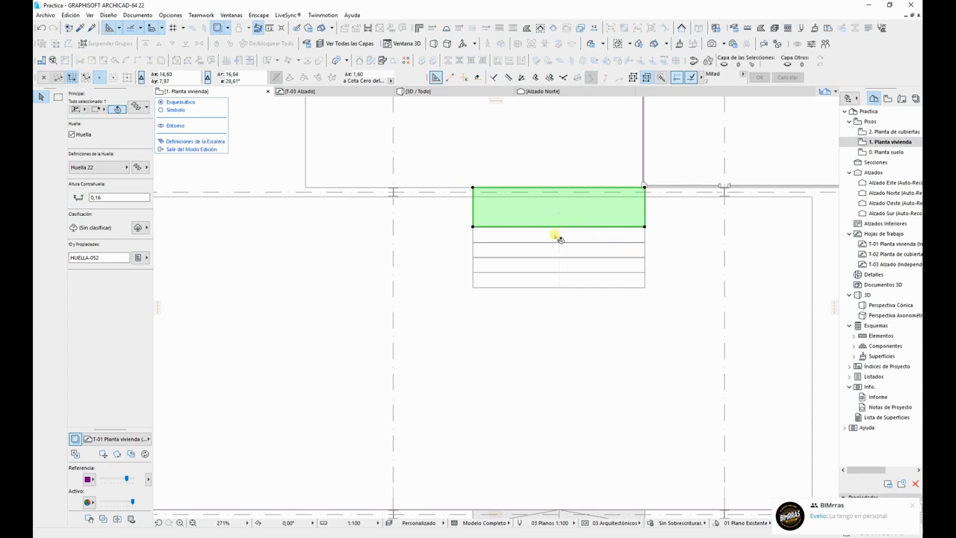
pyautogui.press('Escape')
pyautogui.press('Escape')
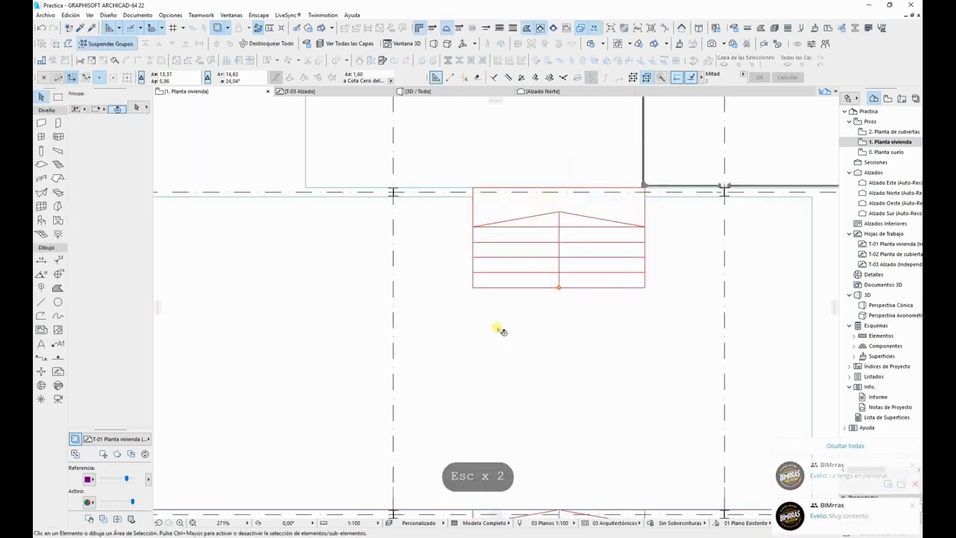
# Step: Extend the walking line's arrow end to the house slab's edge in the platform-to-house stair's plan symbol, and check the stairs in 3D
pyautogui.click(580, 211)
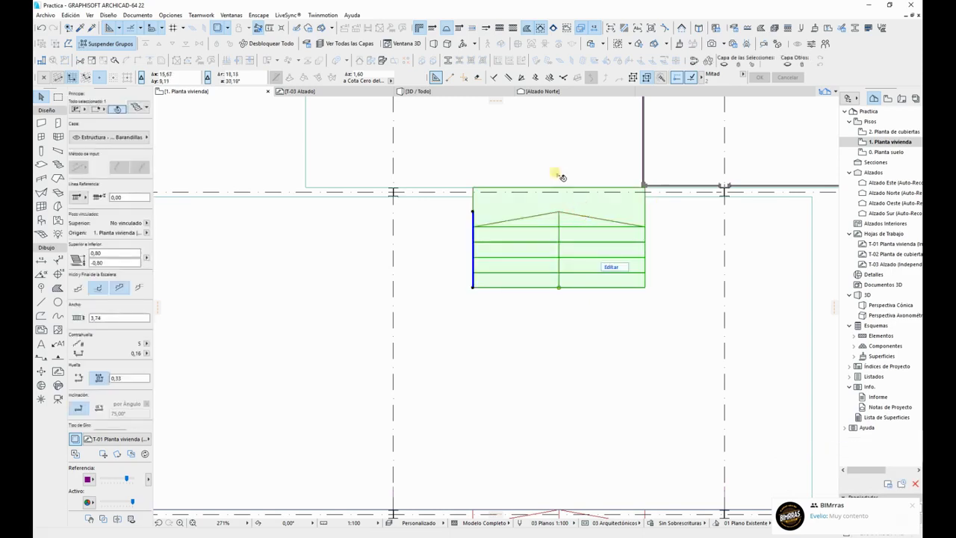
pyautogui.doubleClick(615, 266)
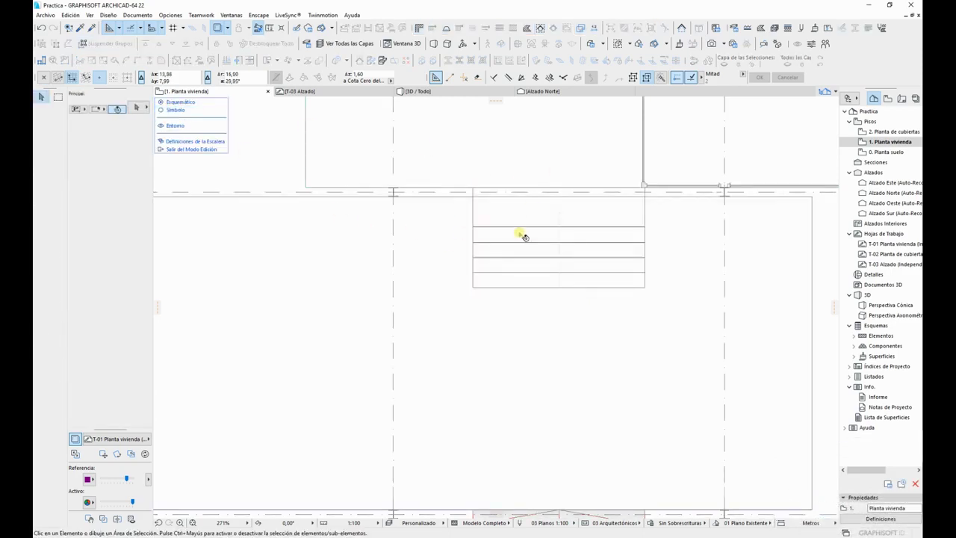
pyautogui.click(180, 102)
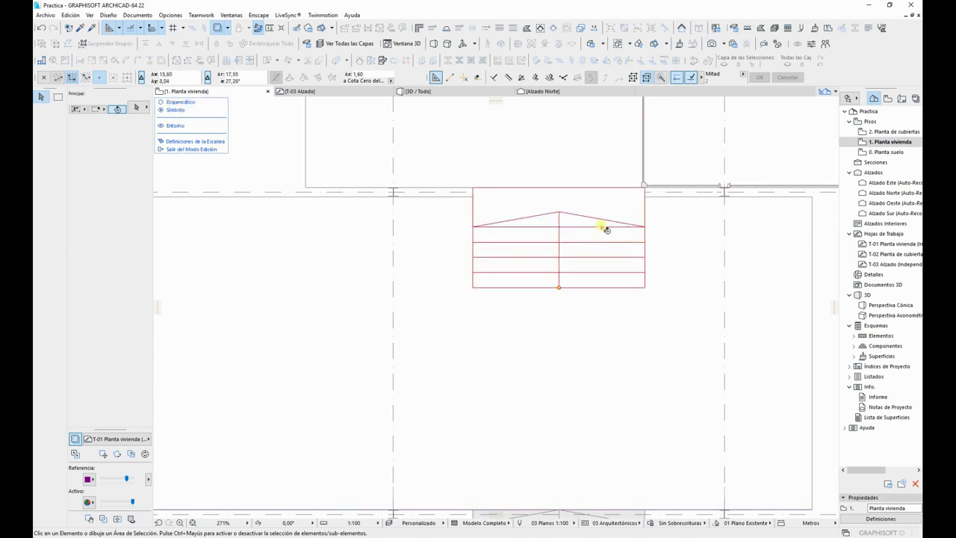
pyautogui.click(558, 217)
pyautogui.click(559, 212)
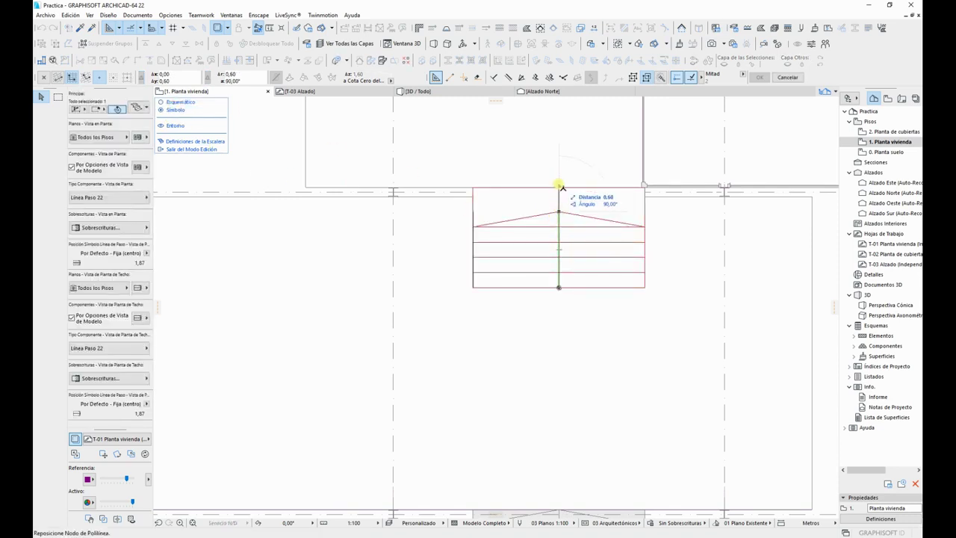
pyautogui.click(558, 188)
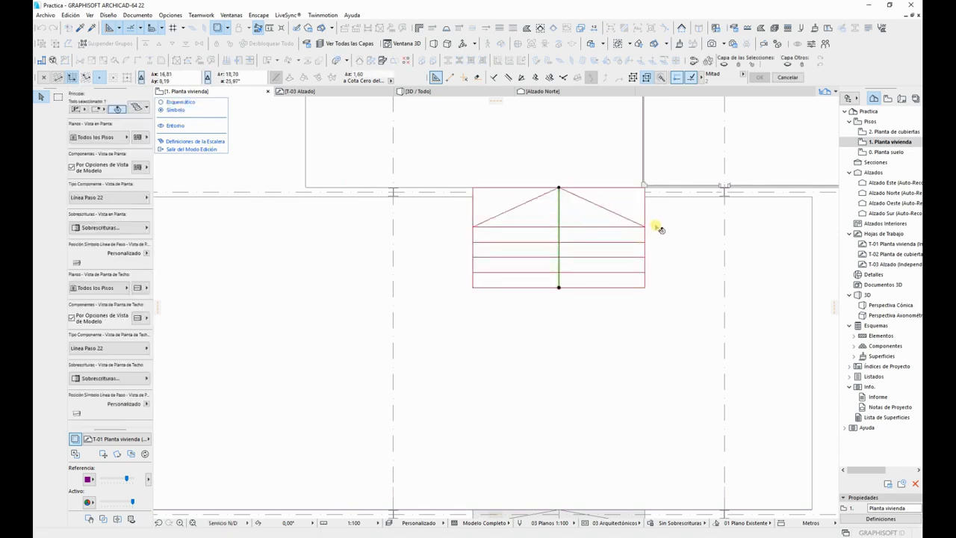
pyautogui.click(192, 149)
pyautogui.press('Escape')
pyautogui.press('Escape')
pyautogui.press('Escape')
pyautogui.press('F3')
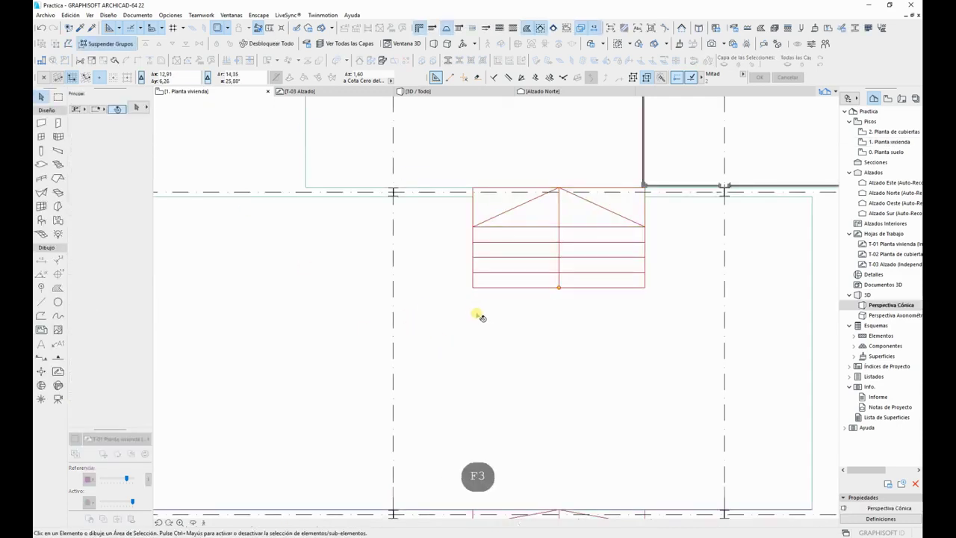
pyautogui.keyDown('shift'); pyautogui.moveTo(597, 262); pyautogui.dragTo(424, 244, button='middle'); pyautogui.keyUp('shift')
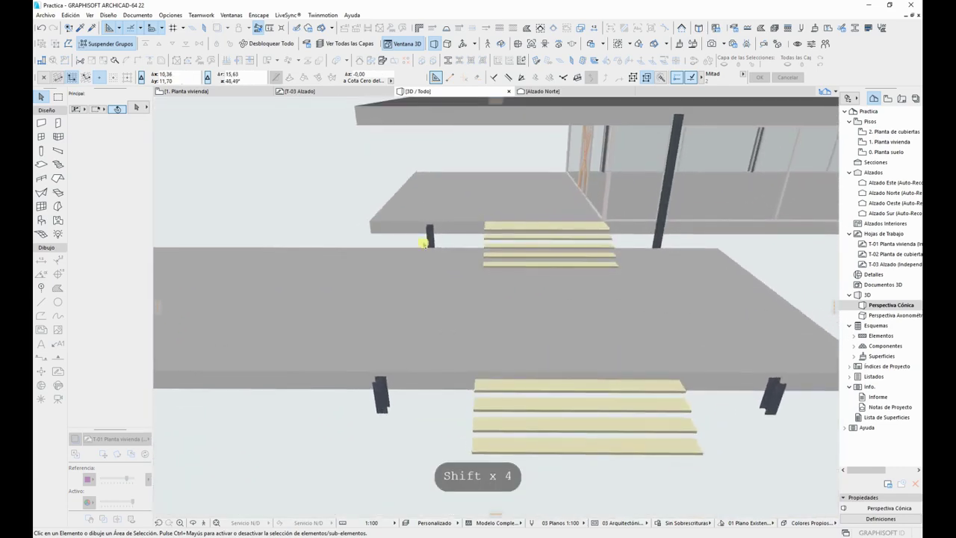
# Step: Start the Wall tool beside the interior partitions on the 1. Planta vivienda plan and set its default material to Madera Contrachapada
pyautogui.press('F2')
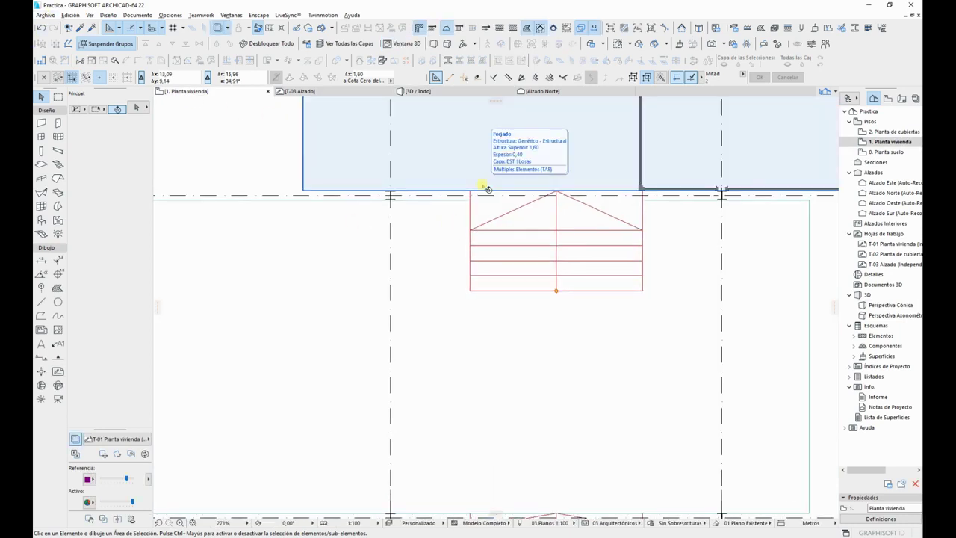
pyautogui.scroll(-4, 574, 201)
pyautogui.moveTo(579, 211); pyautogui.dragTo(423, 353, button='middle')
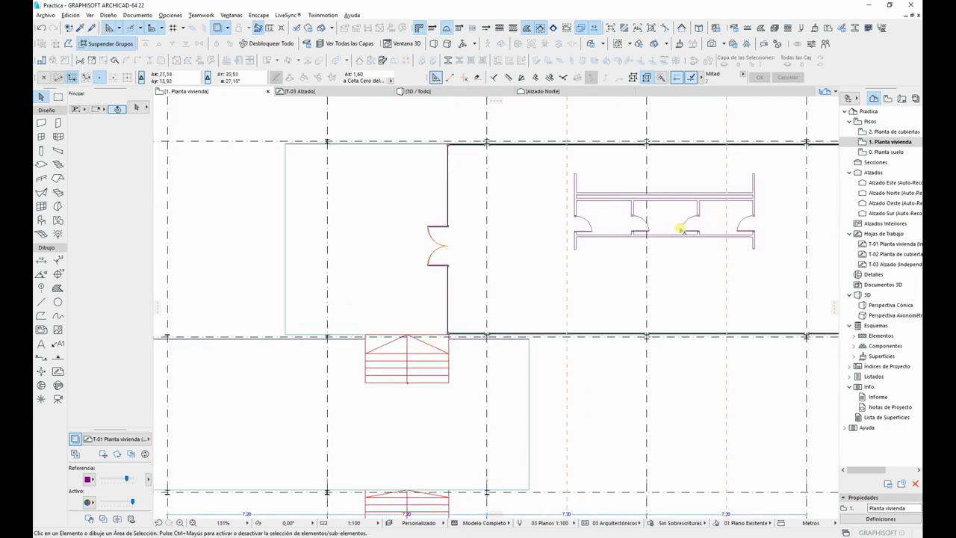
pyautogui.moveTo(683, 229); pyautogui.dragTo(565, 256, button='middle')
pyautogui.scroll(1, 547, 210)
pyautogui.scroll(2, 547, 209)
pyautogui.moveTo(515, 222); pyautogui.dragTo(469, 223, button='middle')
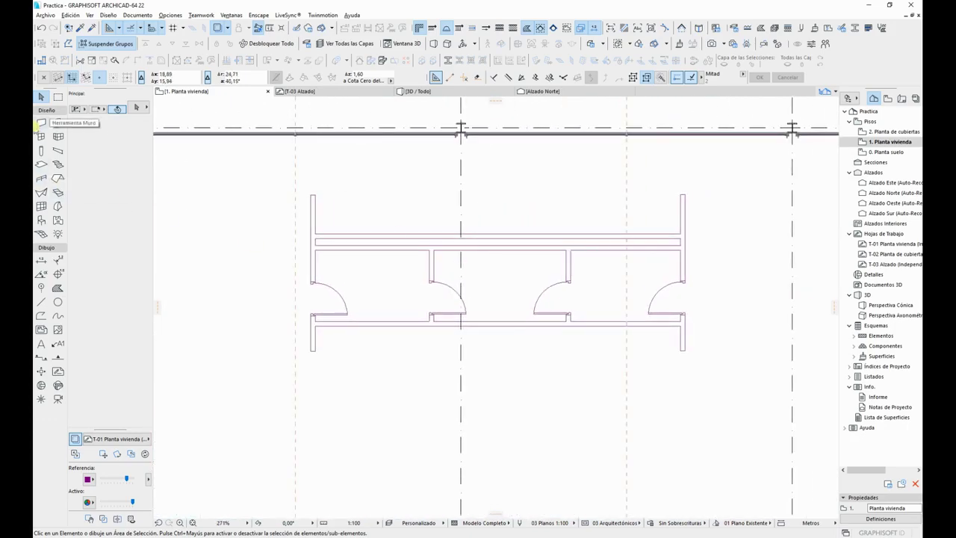
pyautogui.click(41, 122)
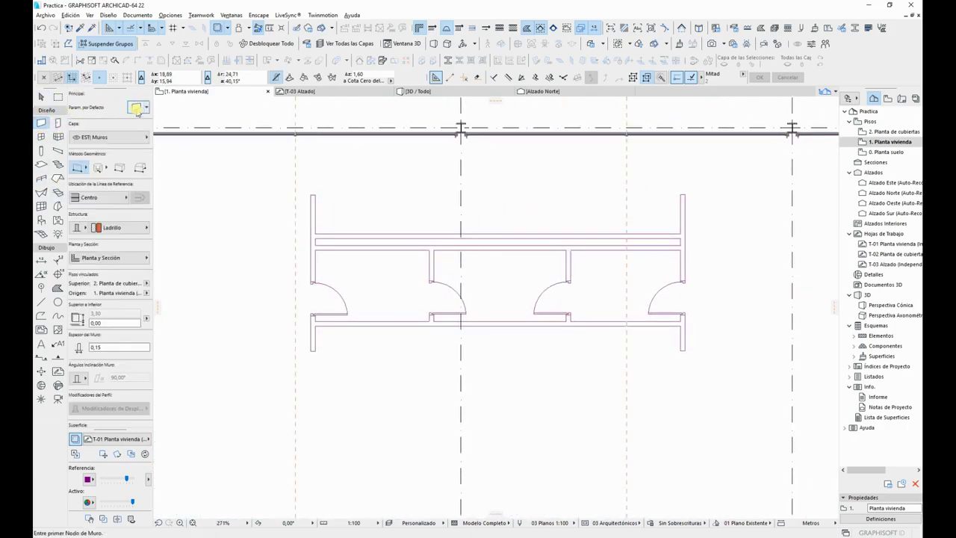
pyautogui.hotkey('ctrl', 't')
pyautogui.click(532, 118)
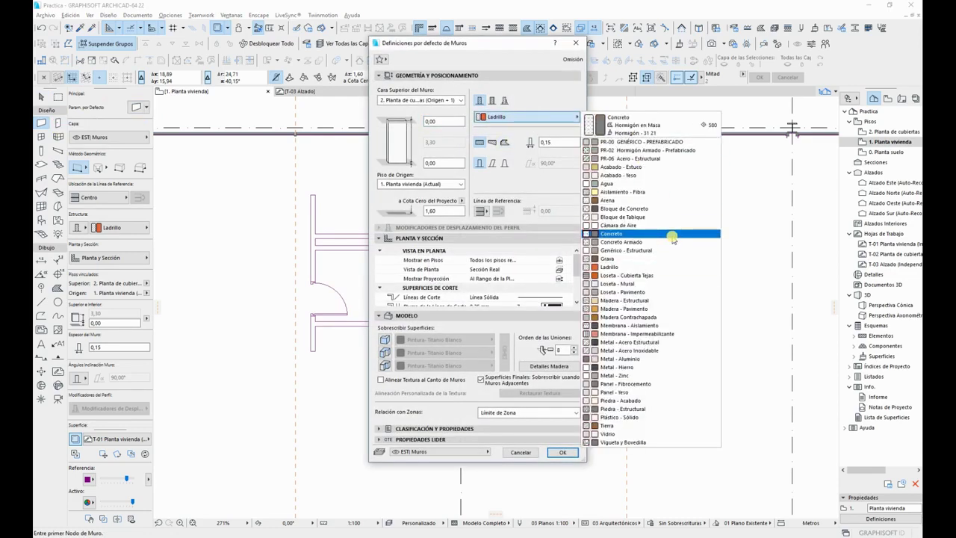
pyautogui.click(662, 318)
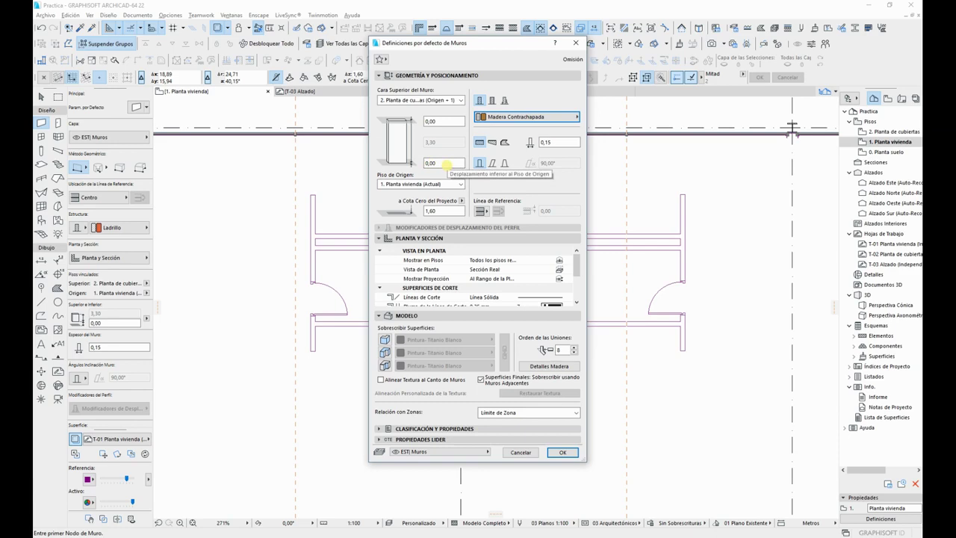
# Step: Set the default wall's top offset to -0,50 and thickness to 0,10 on layer INT | Muros Divisorios
pyautogui.click(446, 164)
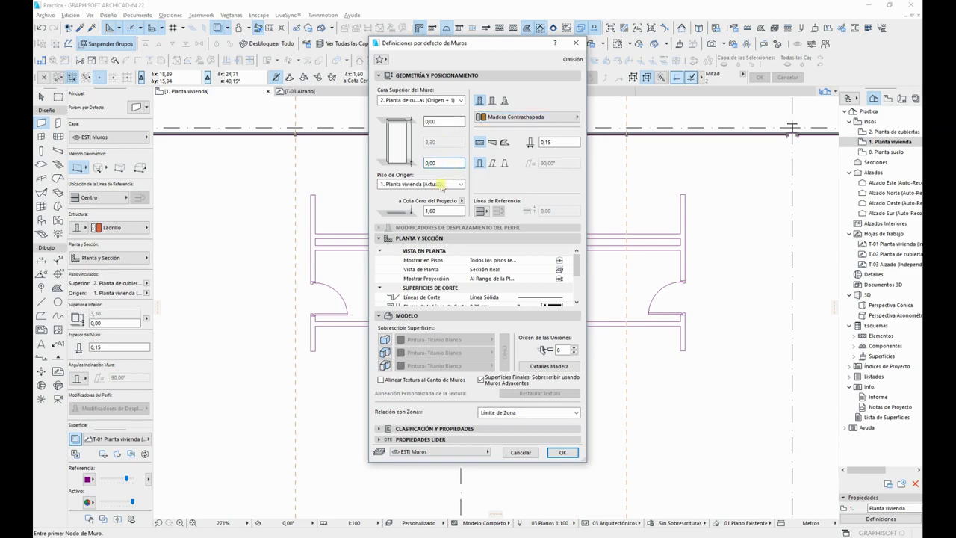
pyautogui.click(445, 121)
pyautogui.write('-,5')
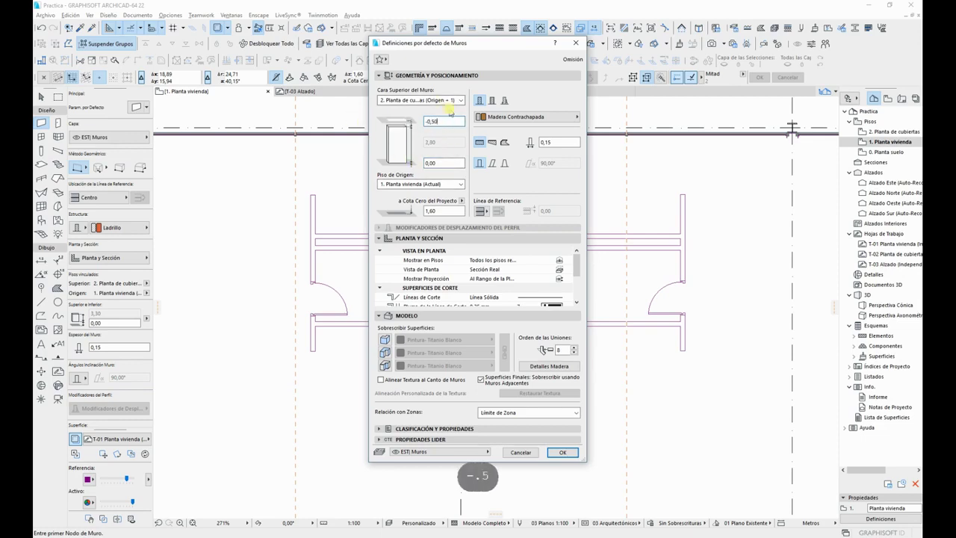
pyautogui.moveTo(566, 142); pyautogui.dragTo(440, 144)
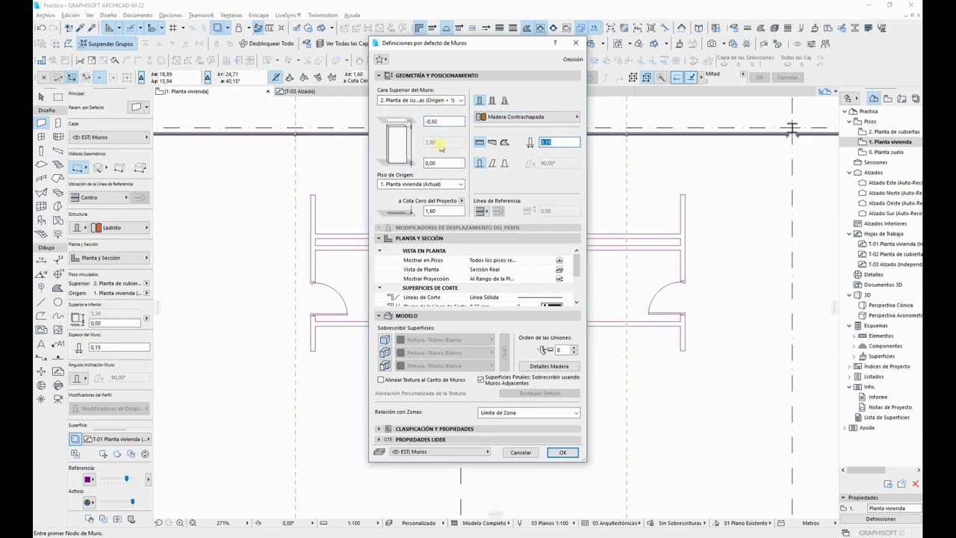
pyautogui.write(',1')
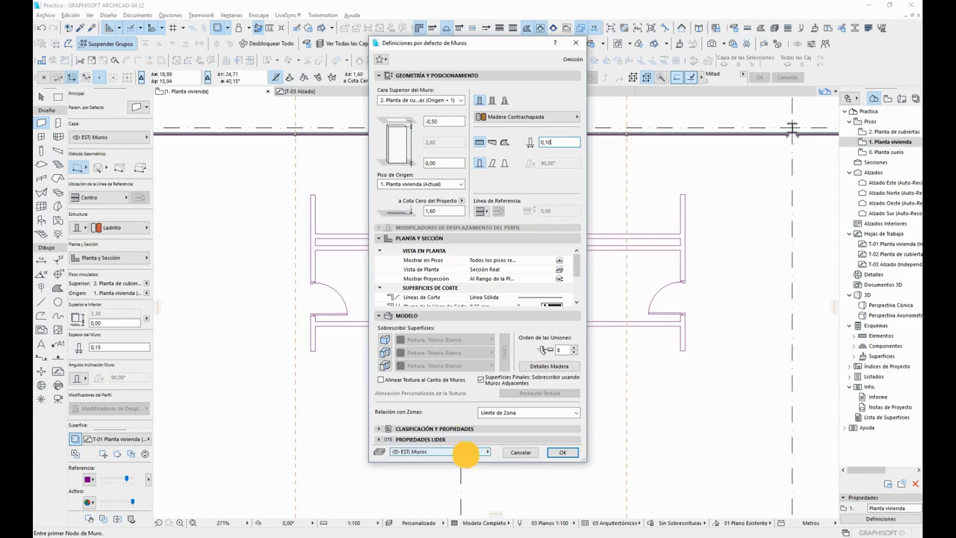
pyautogui.click(467, 452)
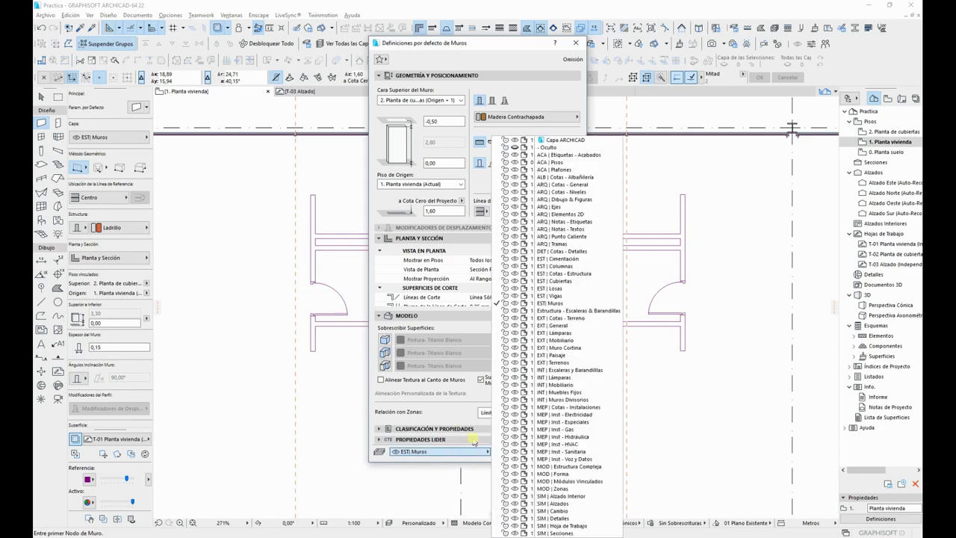
pyautogui.click(600, 401)
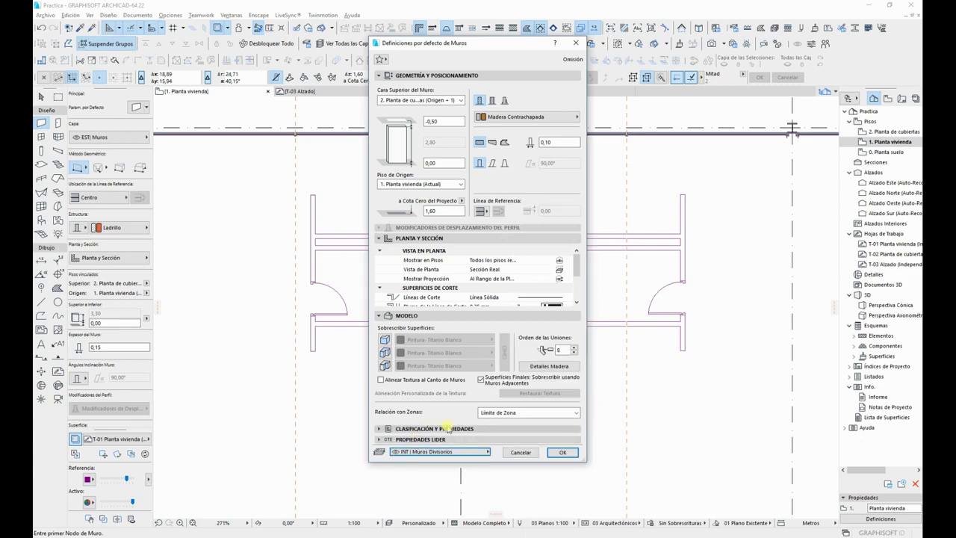
# Step: Set the default wall's structural function to Elemento Sin Carga and its position to Interior
pyautogui.click(450, 429)
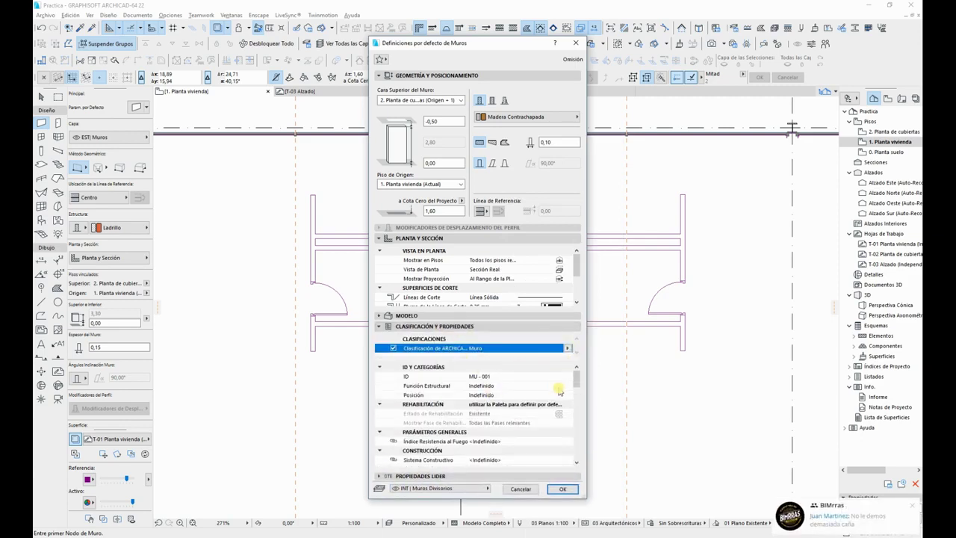
pyautogui.click(568, 349)
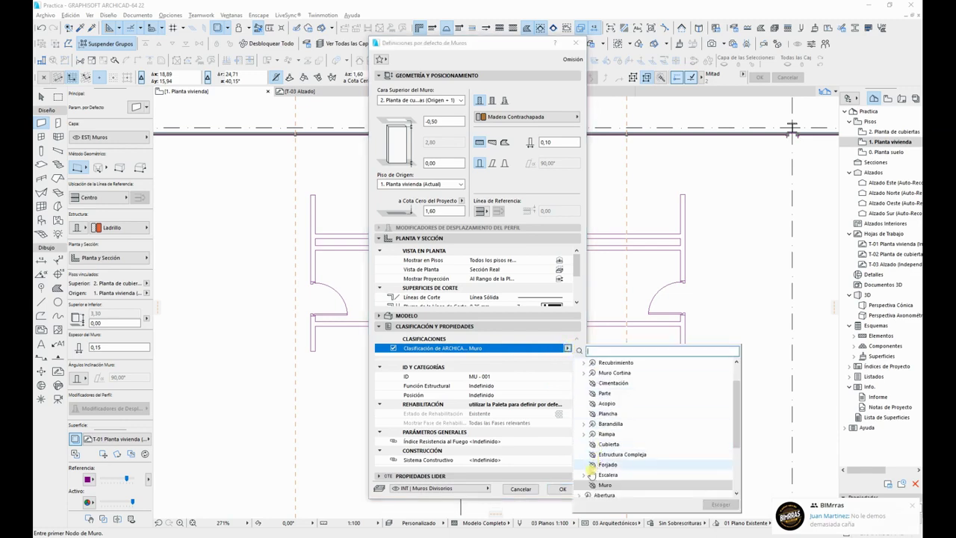
pyautogui.click(566, 347)
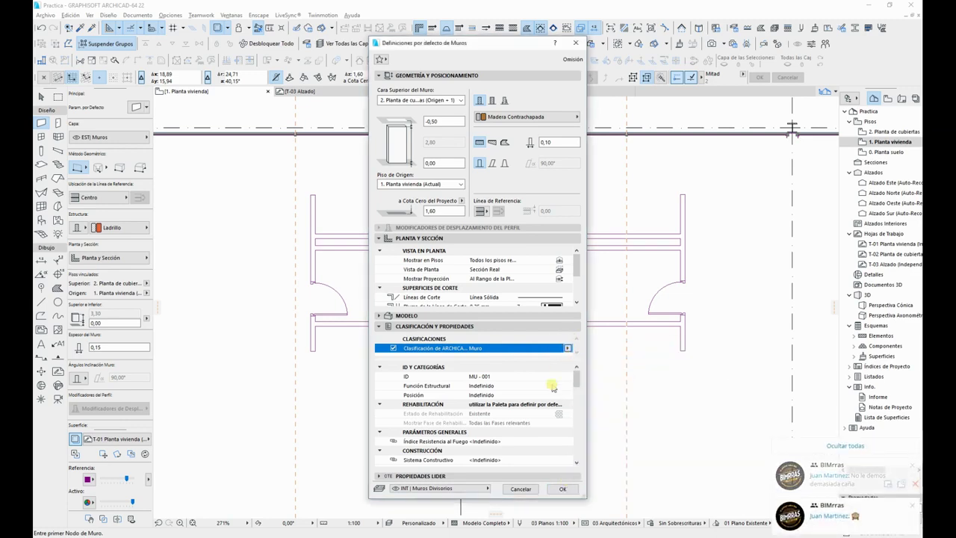
pyautogui.click(566, 387)
pyautogui.click(567, 385)
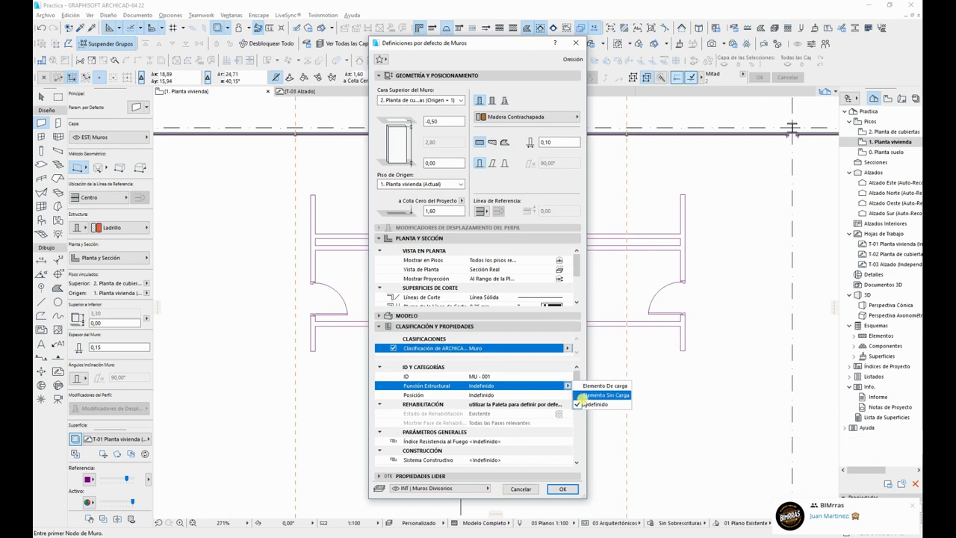
pyautogui.click(585, 395)
pyautogui.click(567, 395)
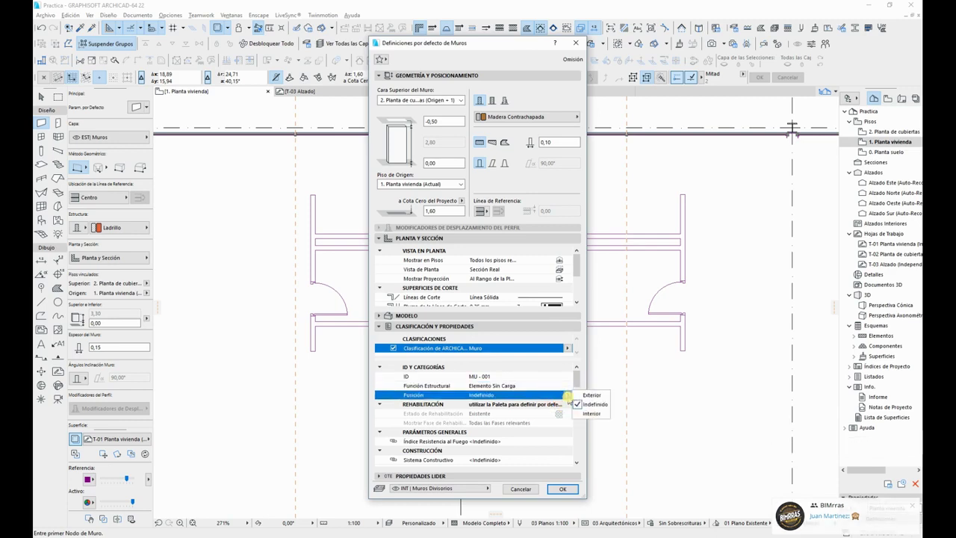
pyautogui.click(591, 413)
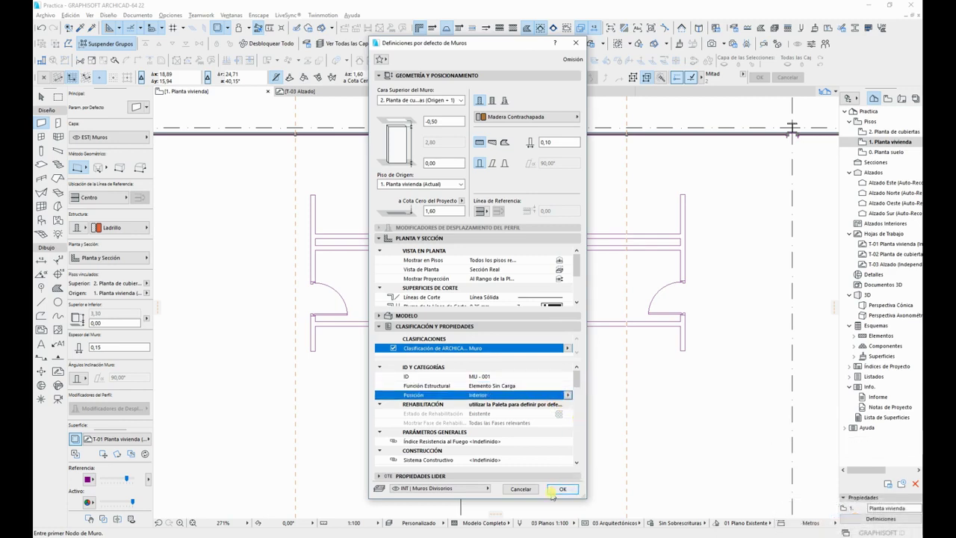
# Step: Change the default wall's ID to TA - 001 and place its reference line on Cara Exterior
pyautogui.doubleClick(478, 376)
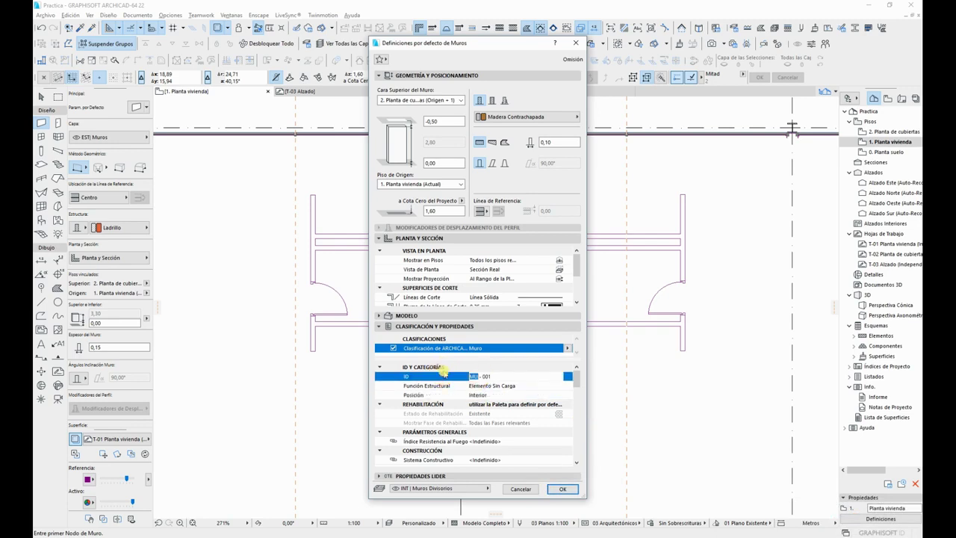
pyautogui.write('TA')
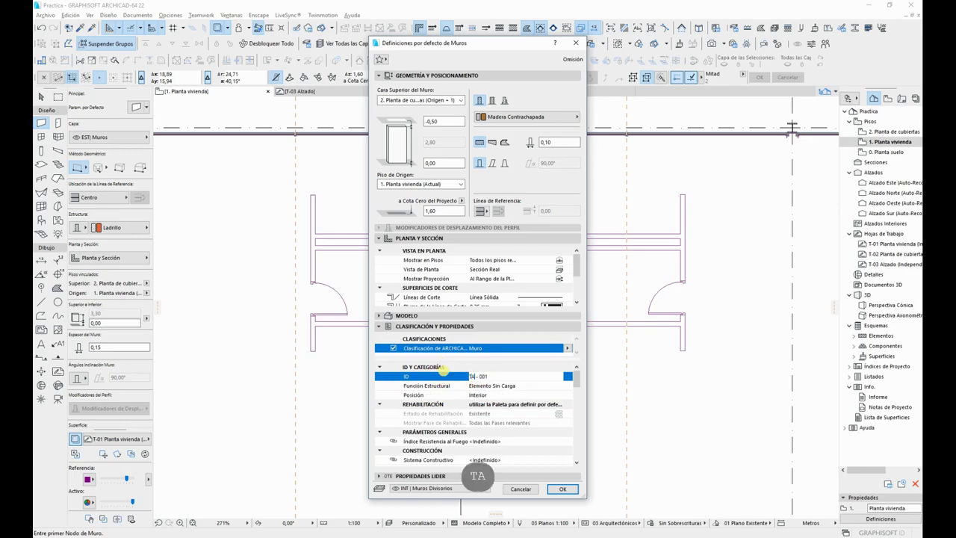
pyautogui.click(564, 489)
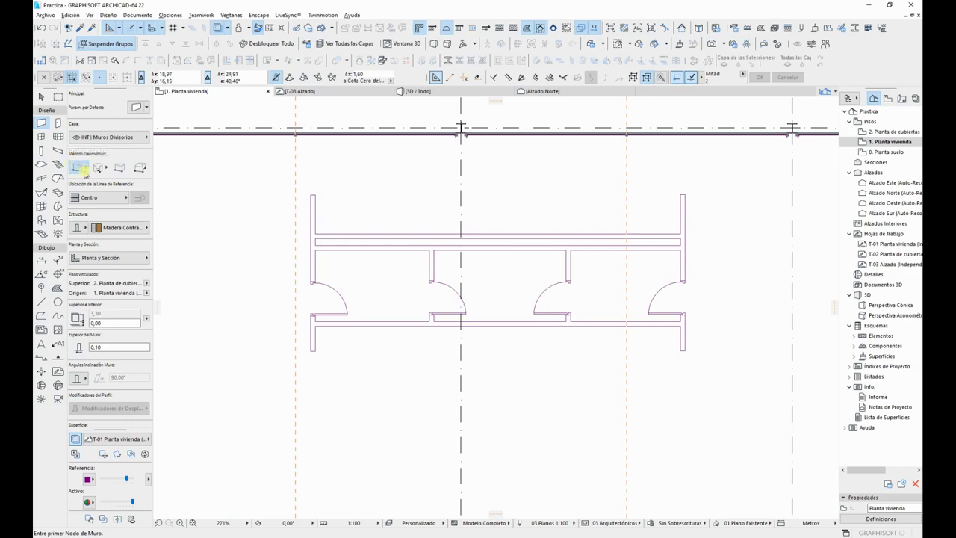
pyautogui.click(88, 198)
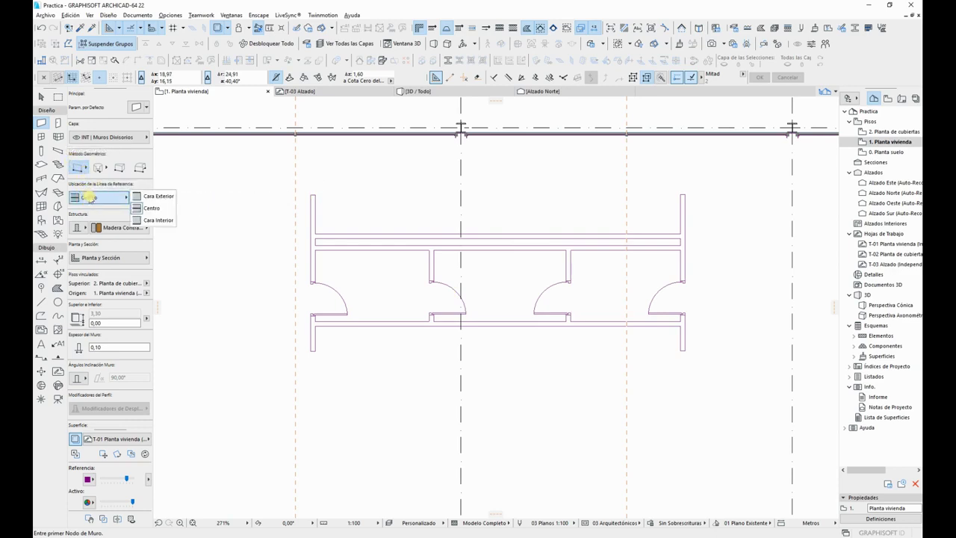
pyautogui.click(160, 196)
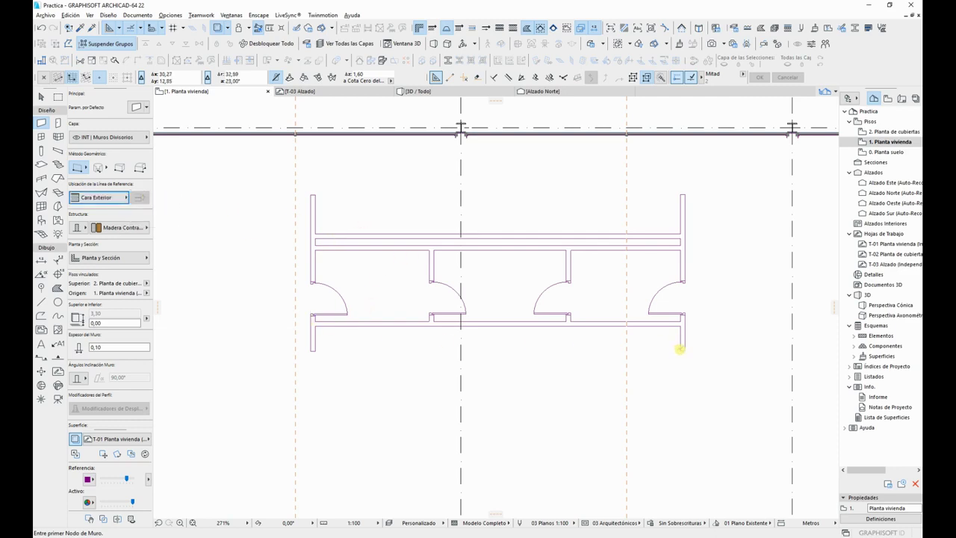
# Step: Try the trapezoidal and polygonal geometry methods for the default wall
pyautogui.click(75, 168)
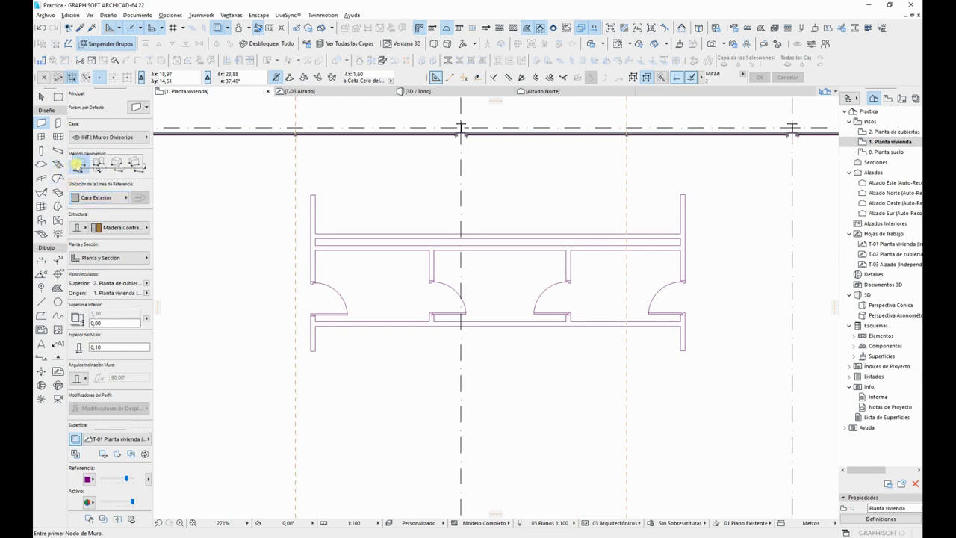
pyautogui.click(98, 165)
pyautogui.click(118, 163)
pyautogui.click(133, 162)
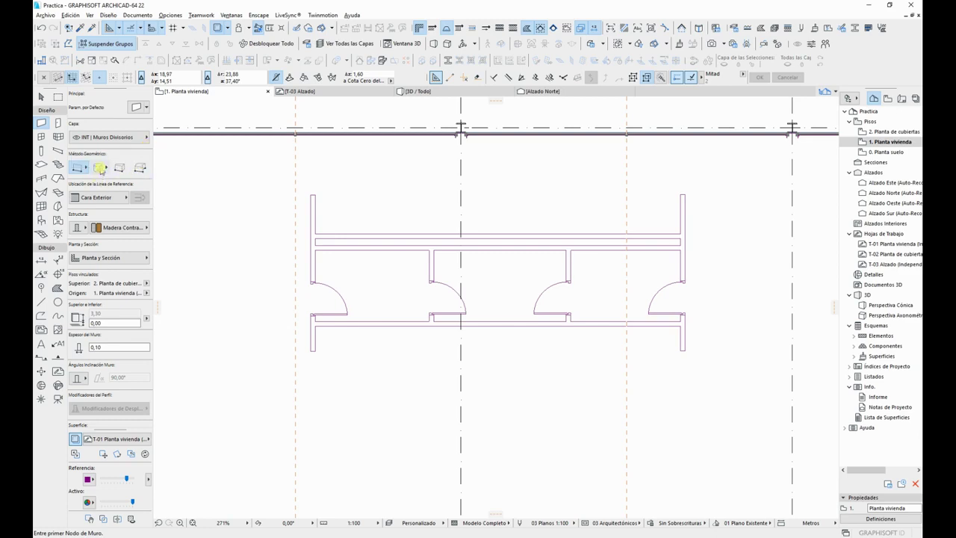
pyautogui.click(99, 166)
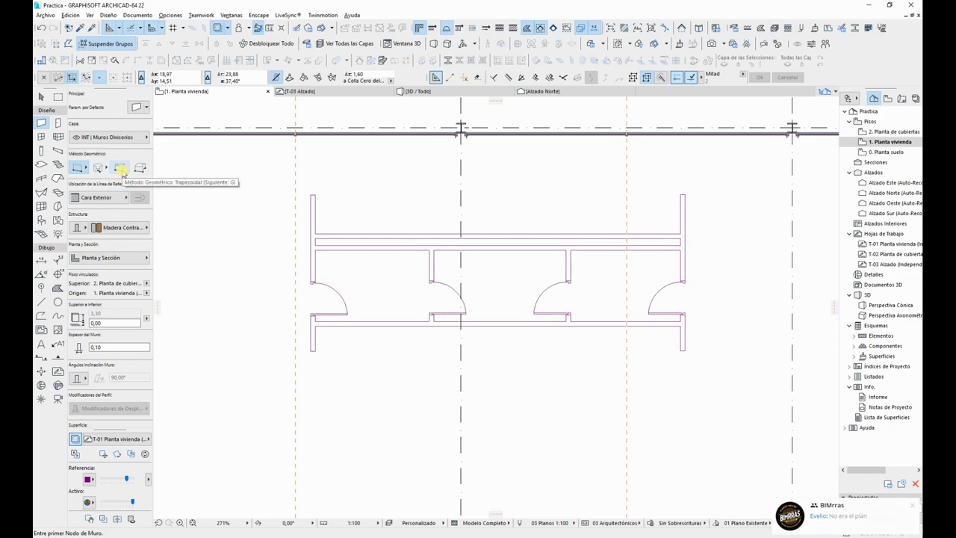
pyautogui.click(120, 169)
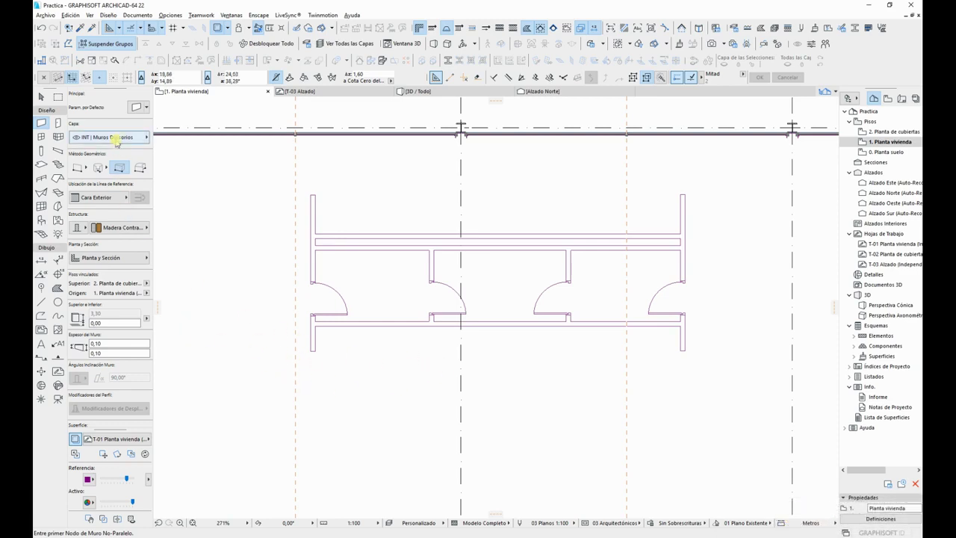
pyautogui.click(139, 168)
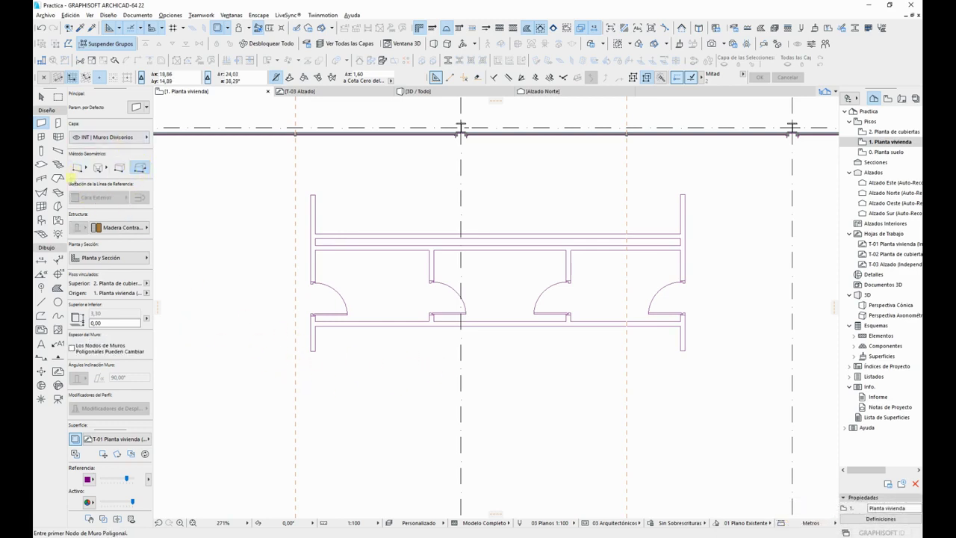
# Step: Choose the chained geometry method and start a wall at the lower outer corner of the right end partition
pyautogui.click(97, 166)
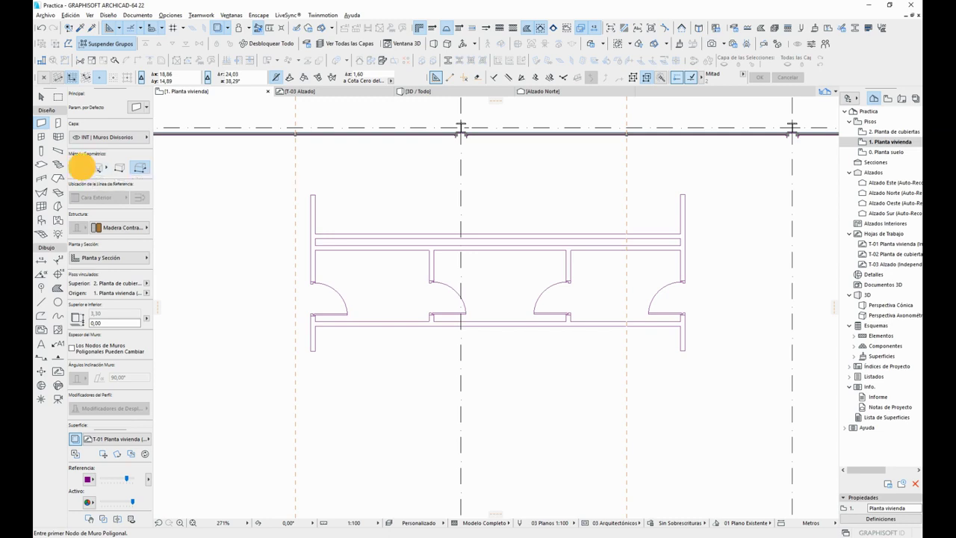
pyautogui.click(98, 162)
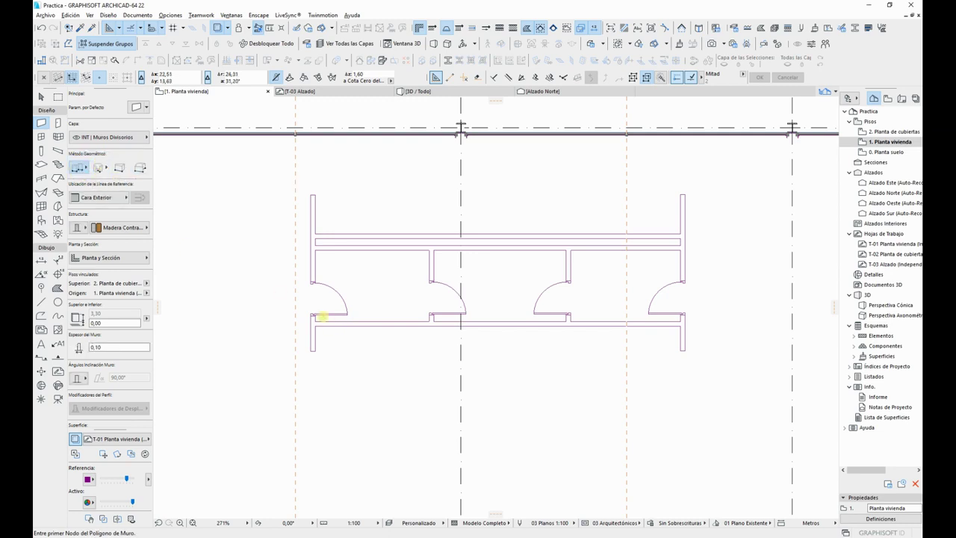
pyautogui.click(684, 350)
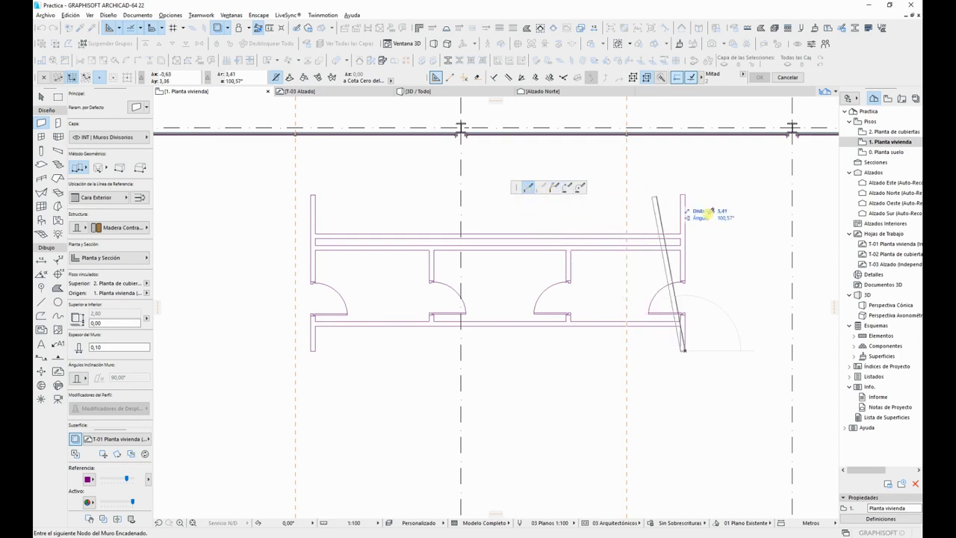
pyautogui.click(558, 188)
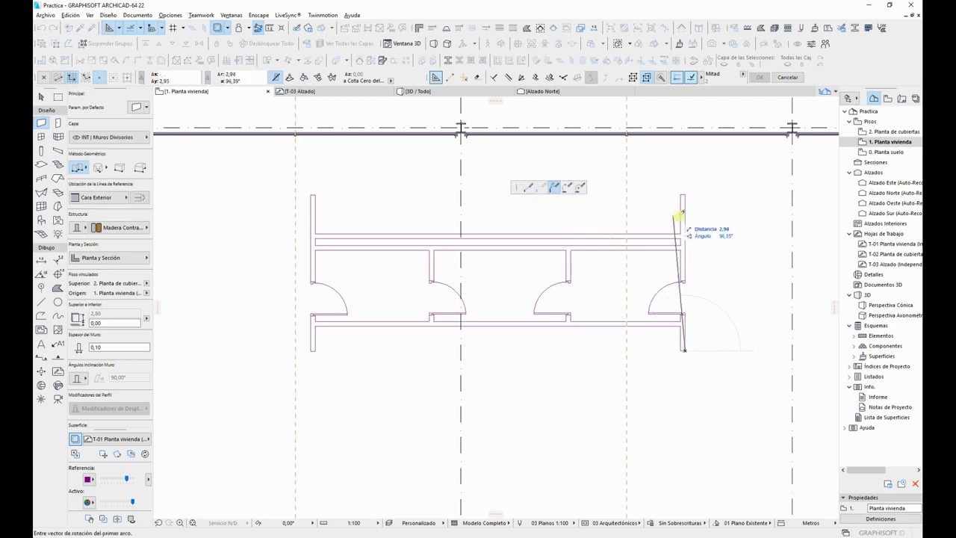
pyautogui.click(683, 183)
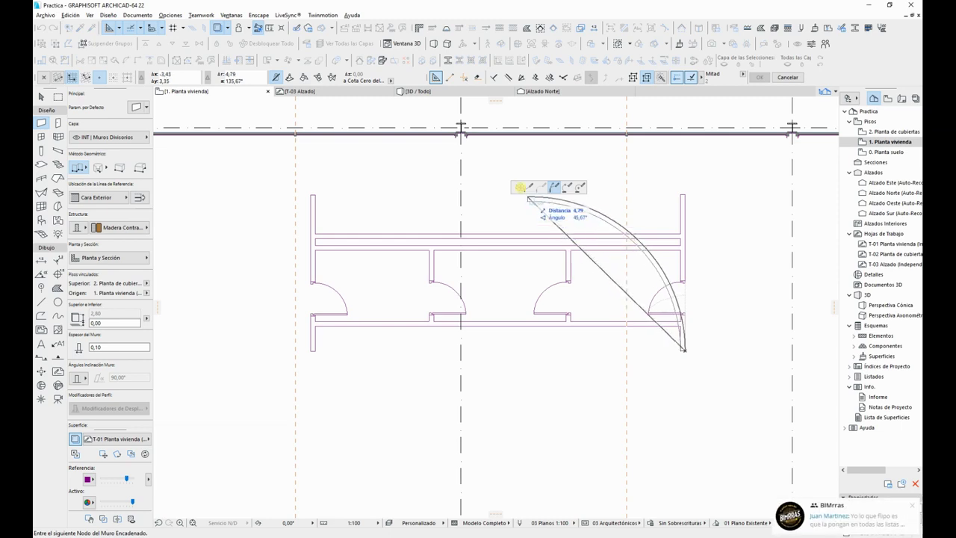
pyautogui.click(567, 187)
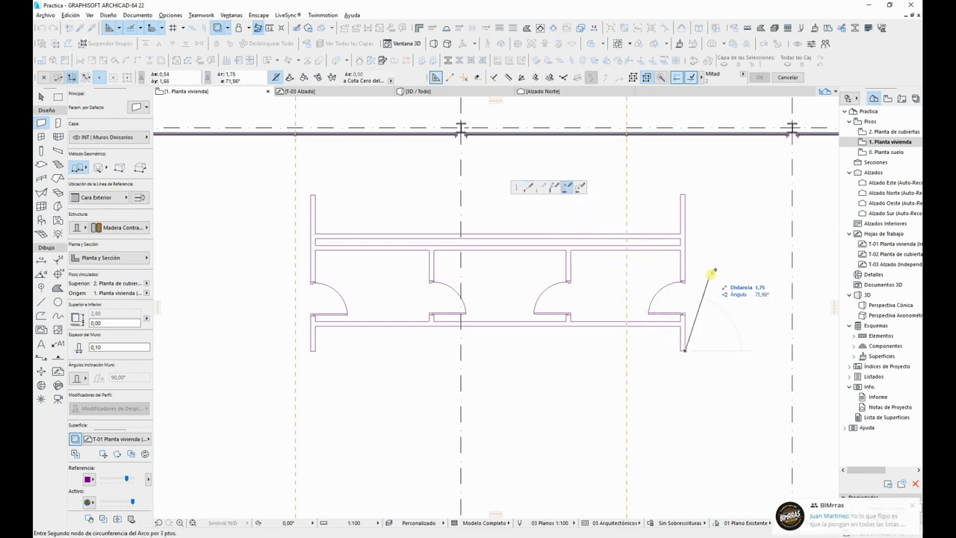
pyautogui.click(637, 205)
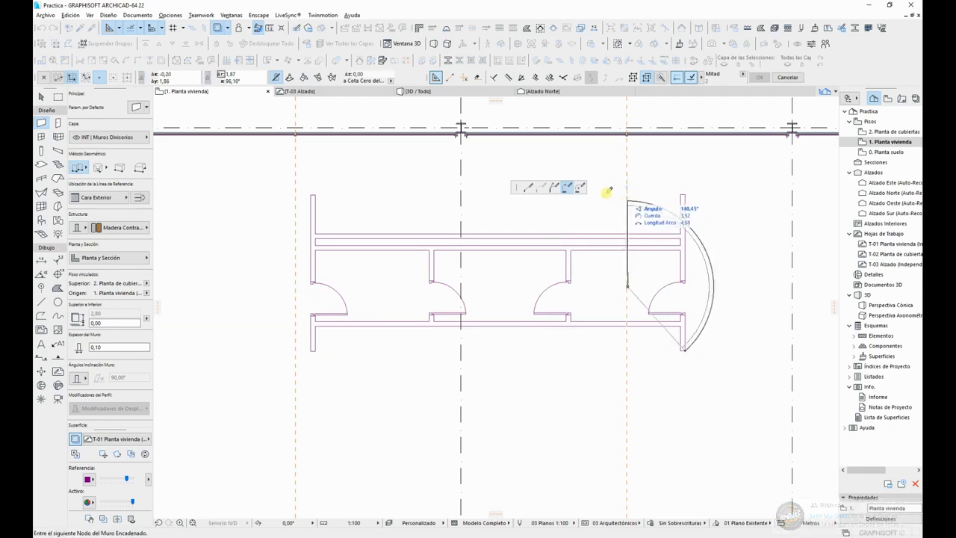
pyautogui.click(582, 189)
pyautogui.click(617, 292)
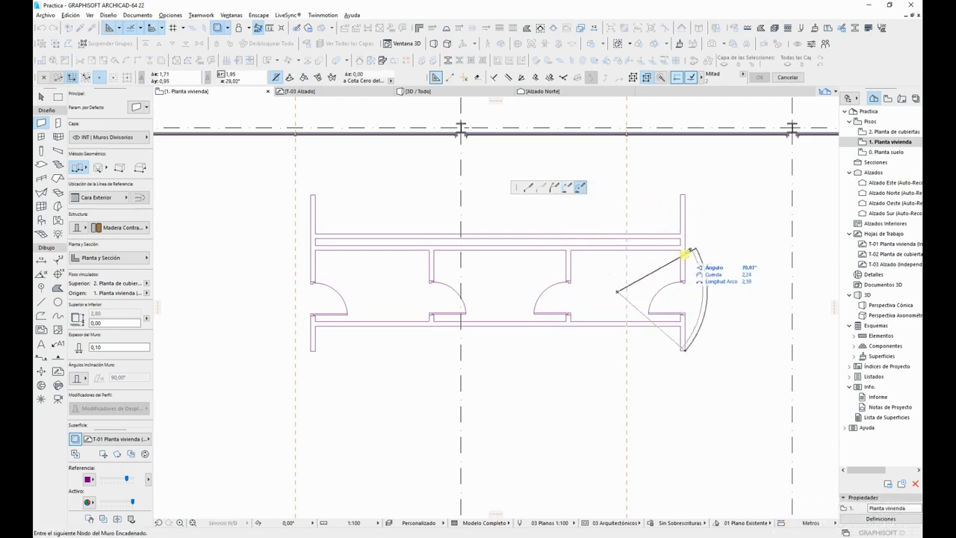
# Step: Draw straight walls along the full length of the right and left end partitions, with reference lines on their outer faces
pyautogui.click(528, 186)
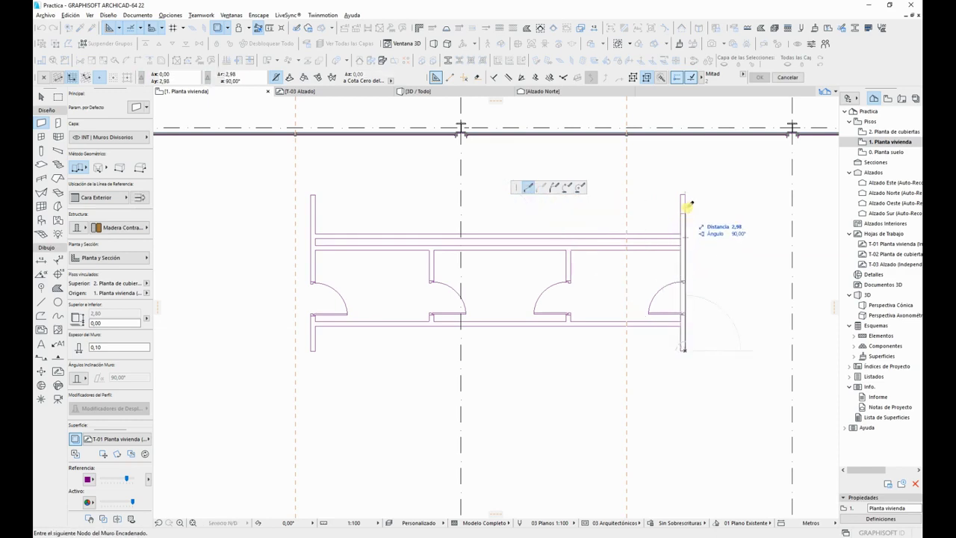
pyautogui.click(702, 218)
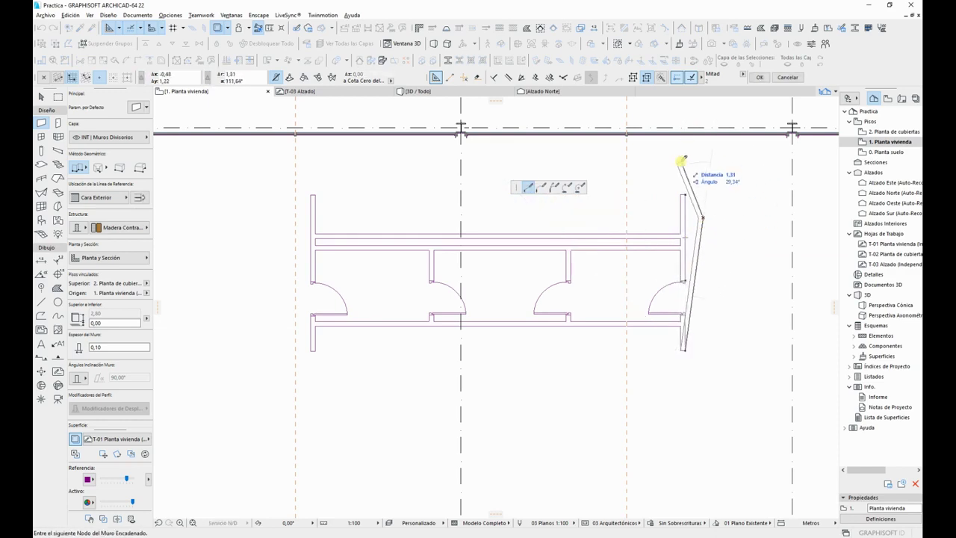
pyautogui.press('BackSpace')
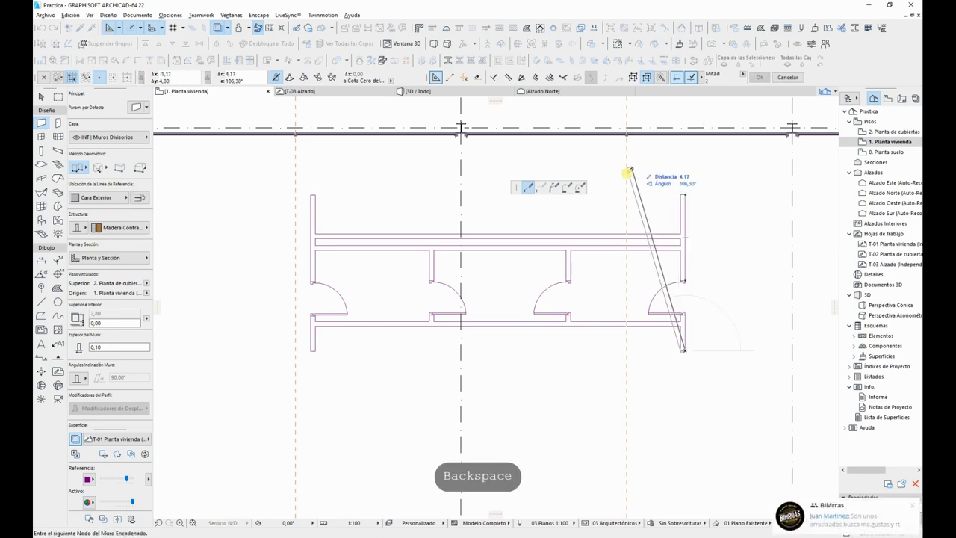
pyautogui.doubleClick(684, 195)
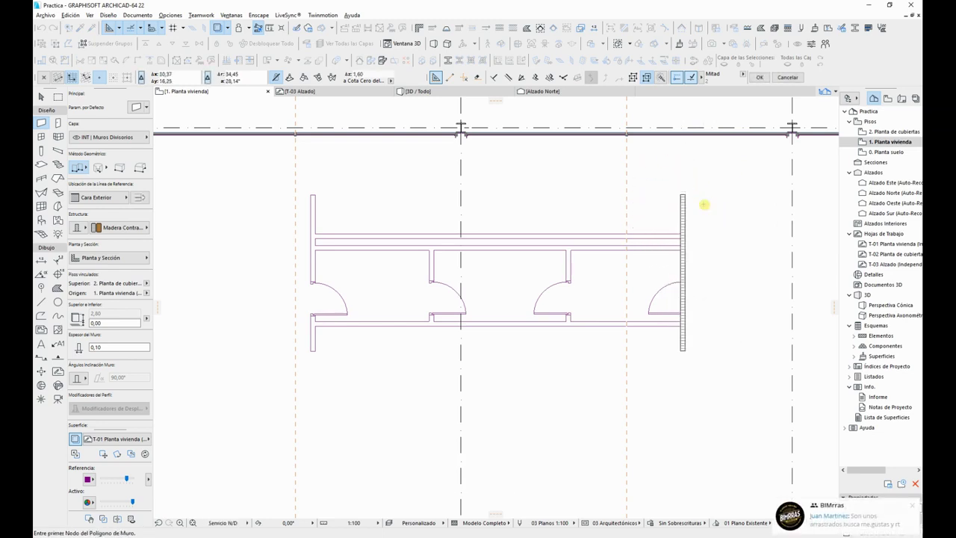
pyautogui.click(312, 195)
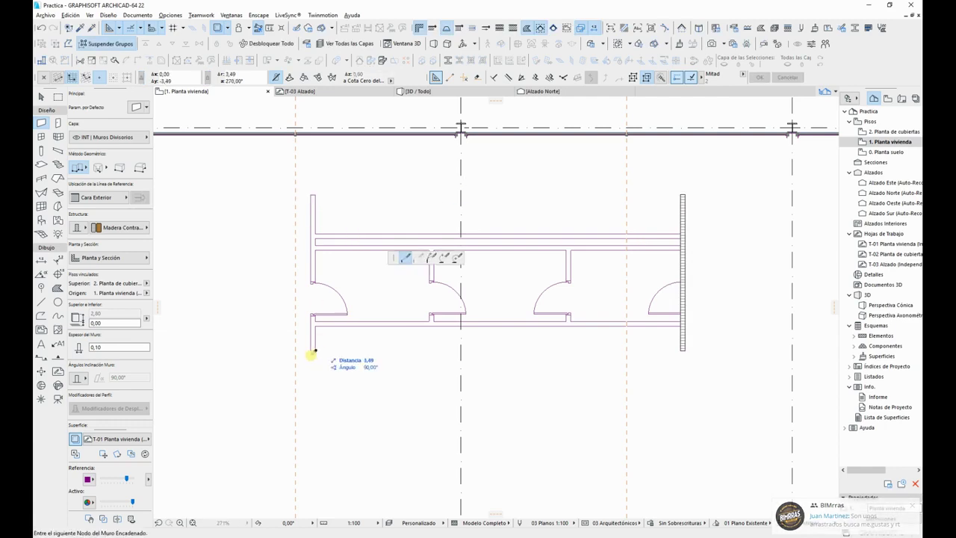
pyautogui.doubleClick(313, 349)
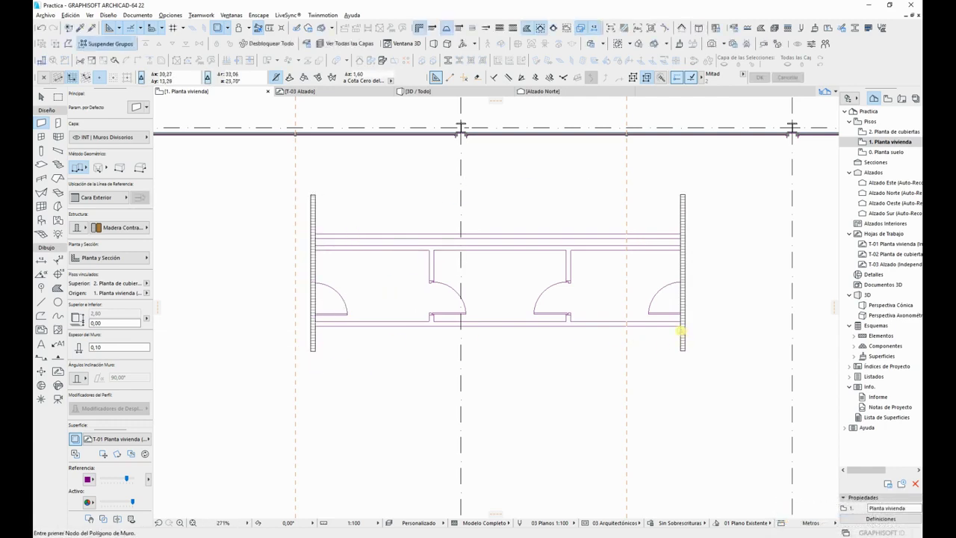
# Step: Draw the lowest and uppermost long horizontal partition walls between the outer faces of the two end walls
pyautogui.click(310, 326)
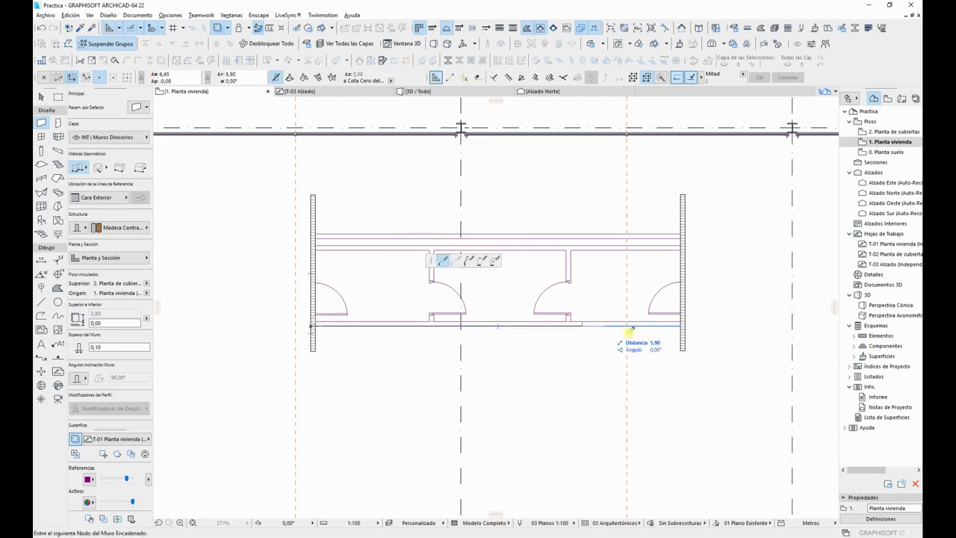
pyautogui.doubleClick(684, 326)
pyautogui.scroll(3, 668, 241)
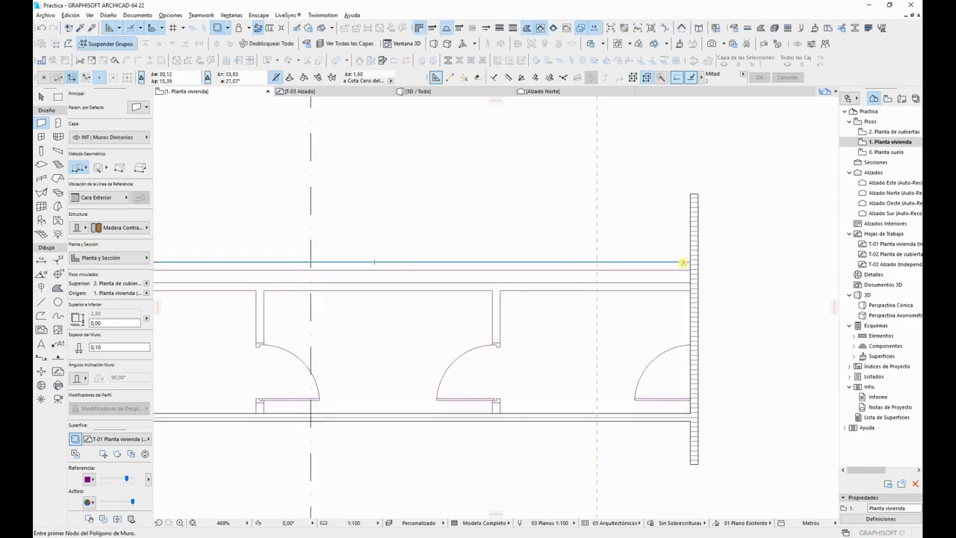
pyautogui.click(697, 263)
pyautogui.scroll(-3, 418, 269)
pyautogui.scroll(3, 488, 256)
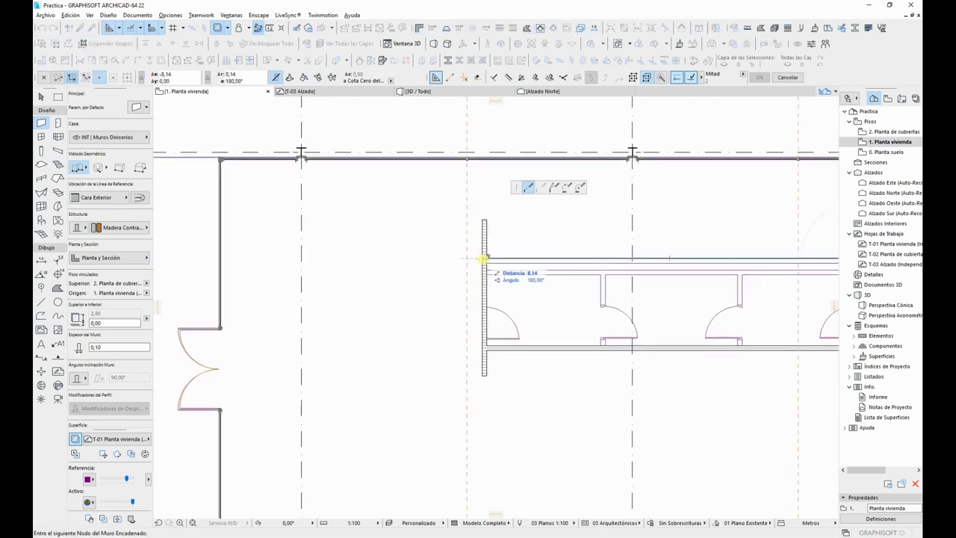
pyautogui.doubleClick(487, 258)
# Step: Draw the second long horizontal wall just below the uppermost one, running from the right end wall to the left end wall
pyautogui.moveTo(682, 291); pyautogui.dragTo(451, 269, button='middle')
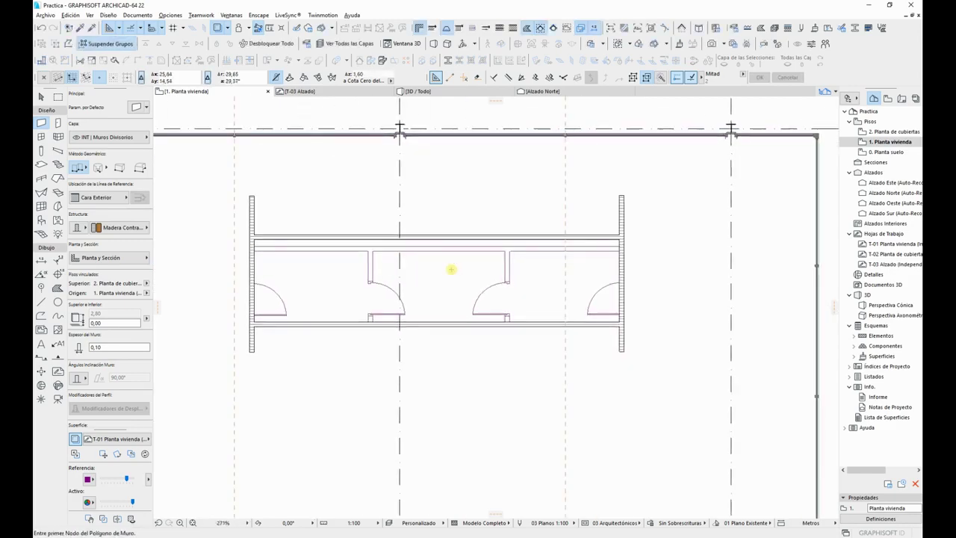
pyautogui.scroll(2, 582, 260)
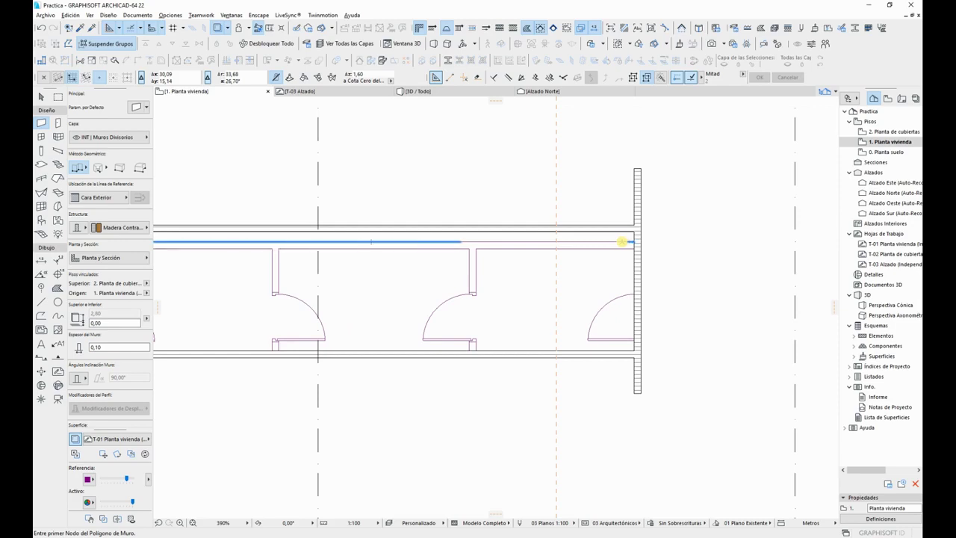
pyautogui.click(638, 241)
pyautogui.moveTo(411, 252); pyautogui.dragTo(731, 261, button='middle')
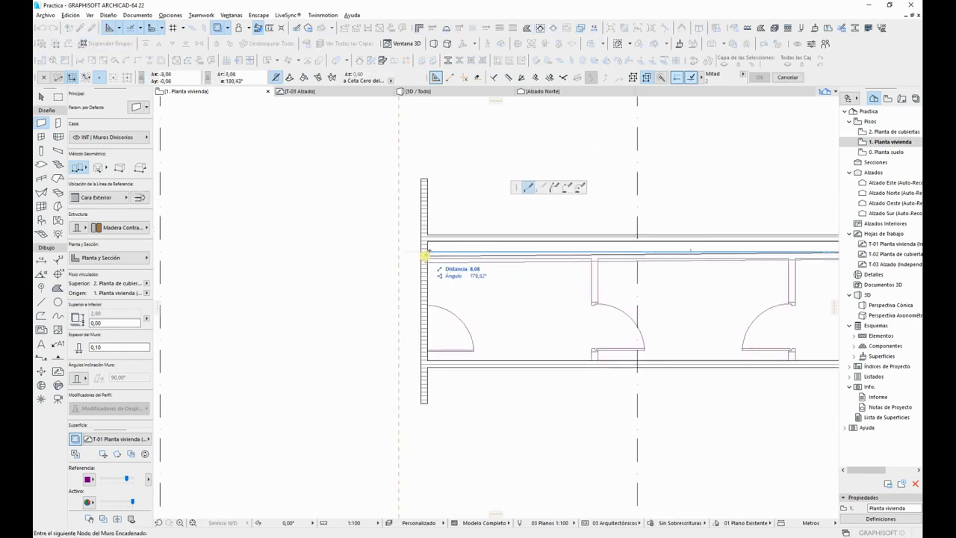
pyautogui.doubleClick(423, 250)
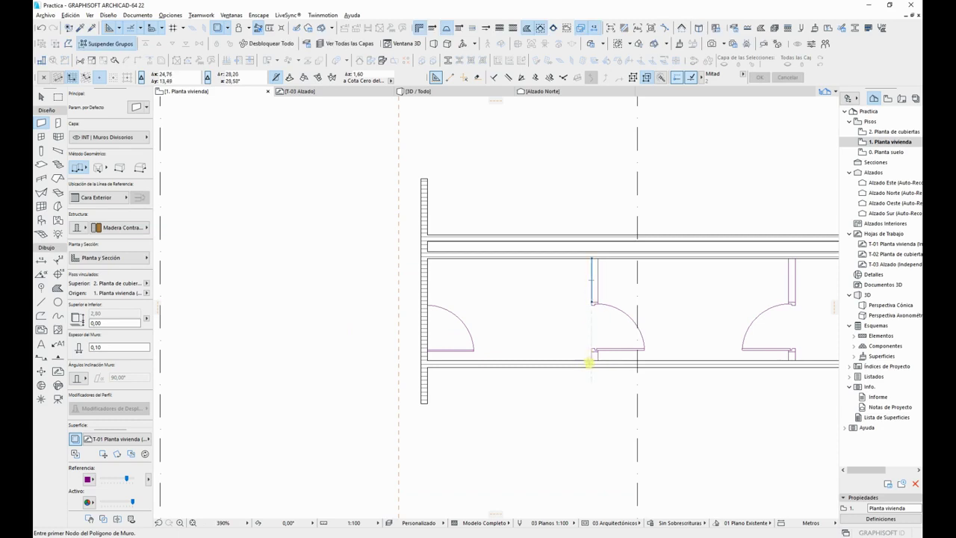
# Step: Draw the left cross partition from the lower long wall to the second long wall, flipping its thickness onto the plan outline
pyautogui.click(591, 369)
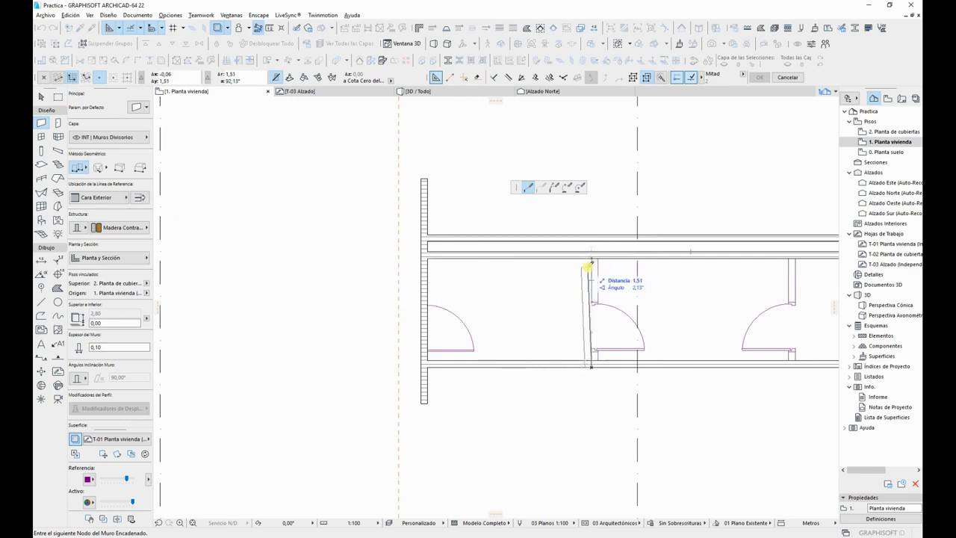
pyautogui.press('p')
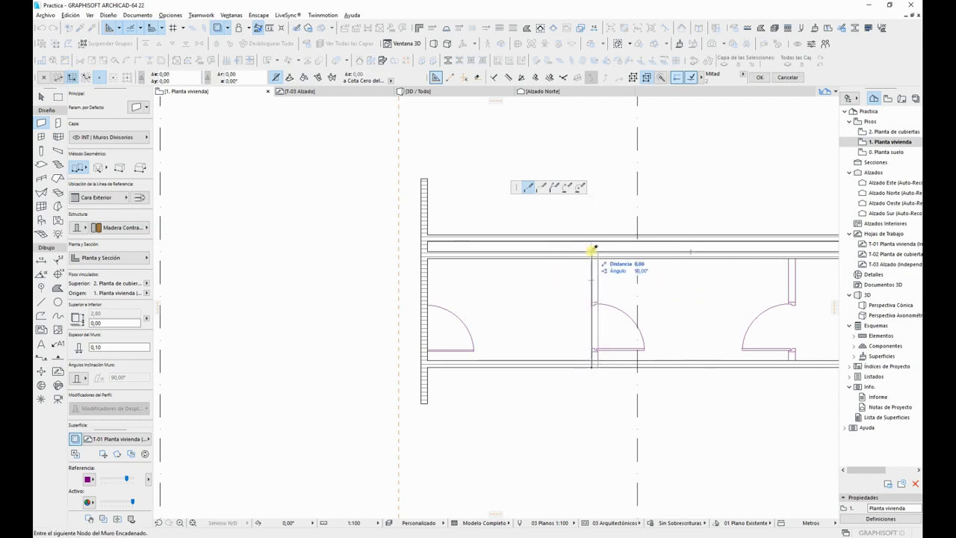
pyautogui.doubleClick(592, 251)
# Step: Draw the right cross partition between the lower and second long walls, with its body flipped to the left of the reference line
pyautogui.moveTo(667, 249); pyautogui.dragTo(397, 235, button='middle')
pyautogui.scroll(2, 535, 331)
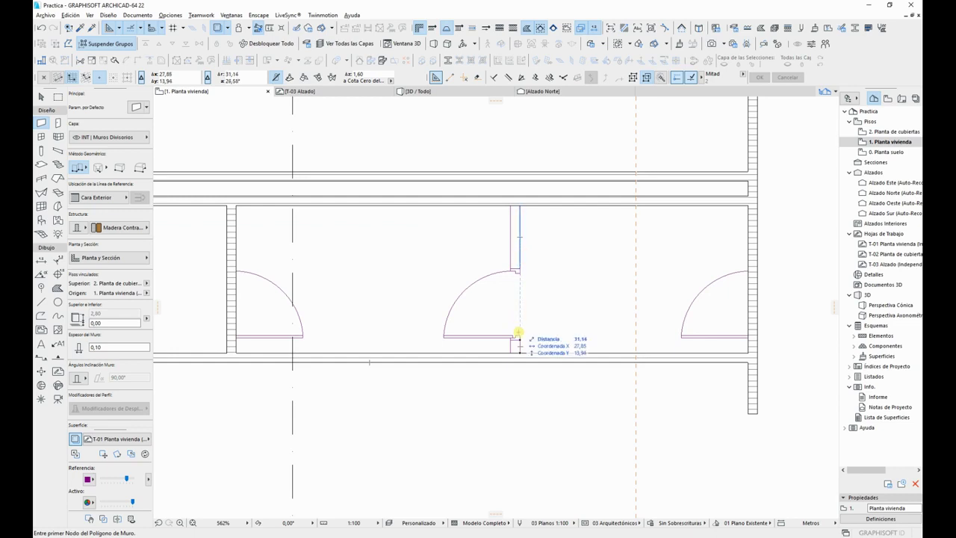
pyautogui.click(519, 362)
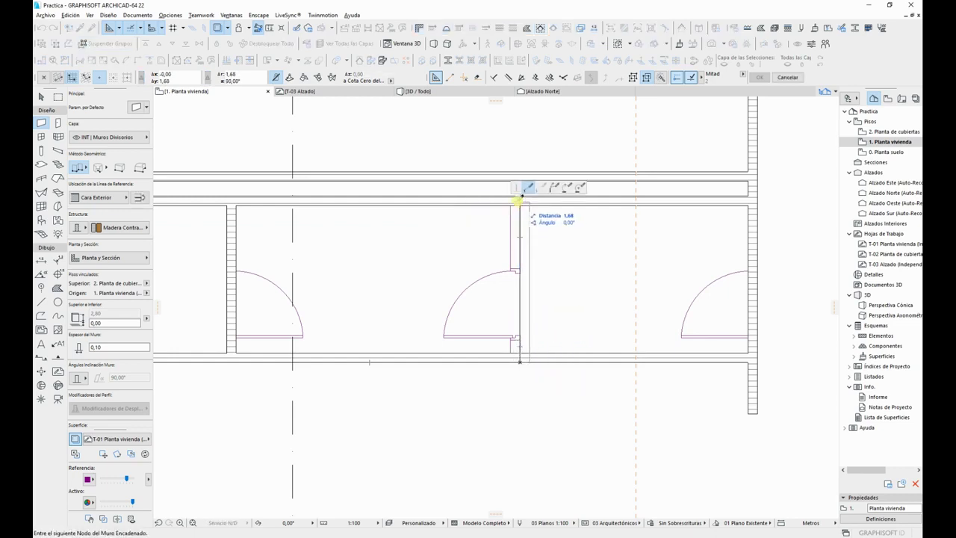
pyautogui.press('p')
pyautogui.press('p')
pyautogui.moveTo(513, 260); pyautogui.dragTo(533, 290, button='middle')
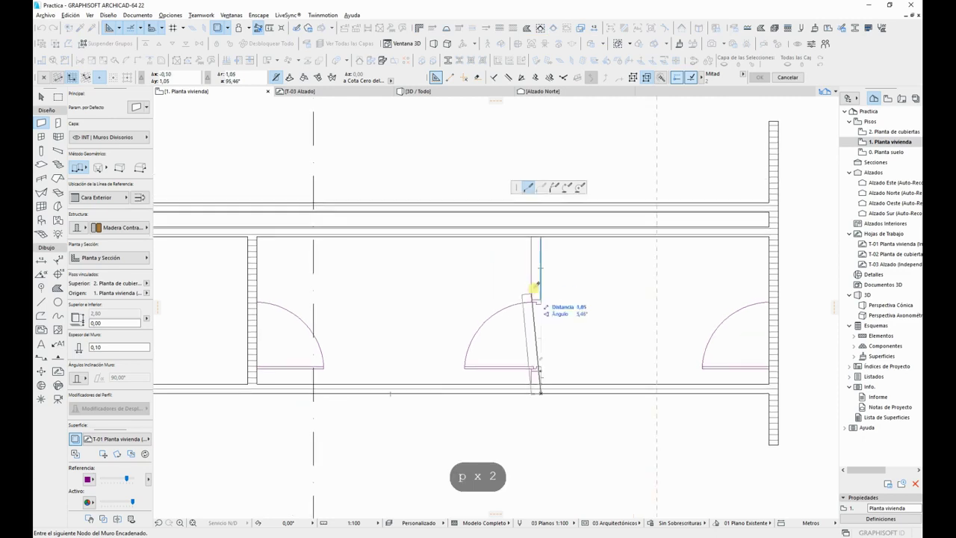
pyautogui.doubleClick(540, 222)
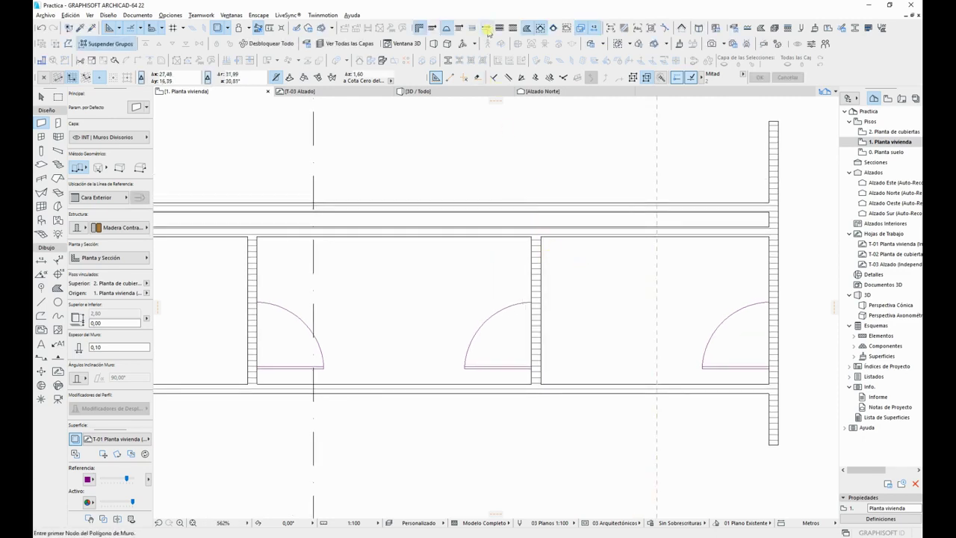
# Step: Show the walls' reference lines to check their position and direction, and hide them again
pyautogui.click(433, 29)
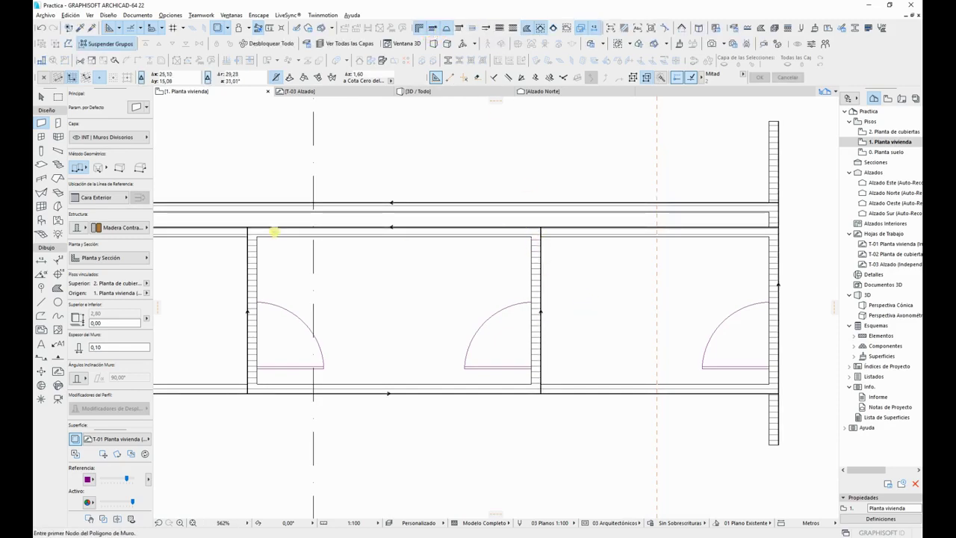
pyautogui.scroll(-2, 299, 234)
pyautogui.moveTo(366, 244); pyautogui.dragTo(522, 252, button='middle')
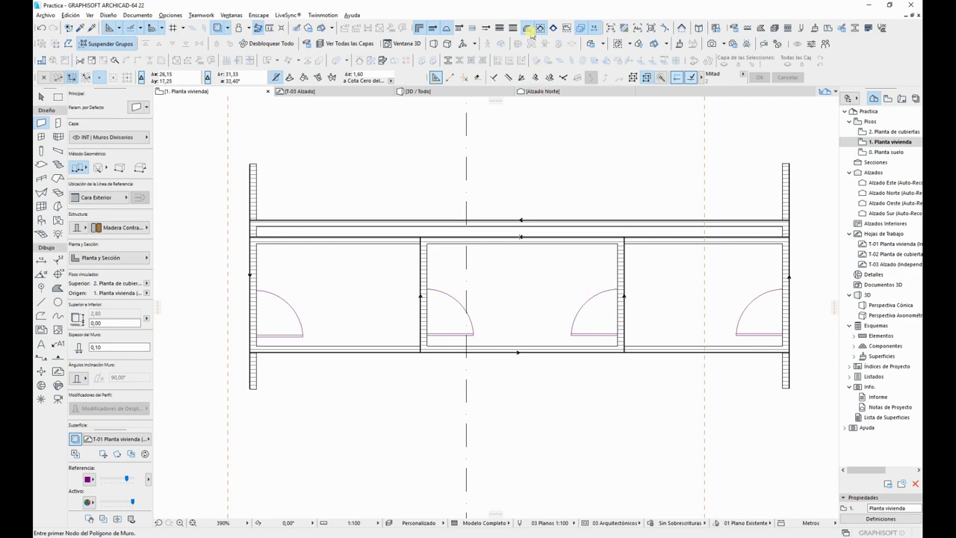
pyautogui.click(431, 27)
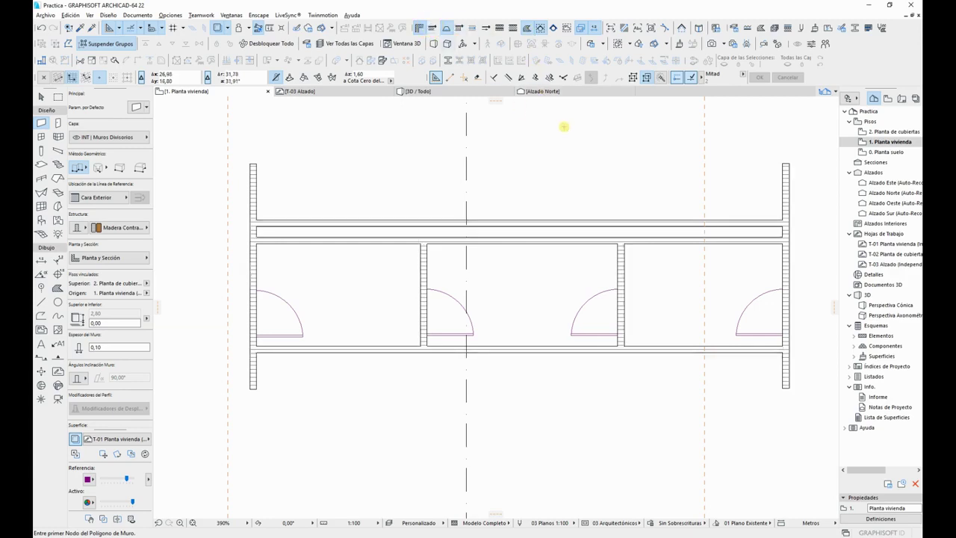
# Step: Leave the Wall tool and open the default settings of the Door tool
pyautogui.press('Escape')
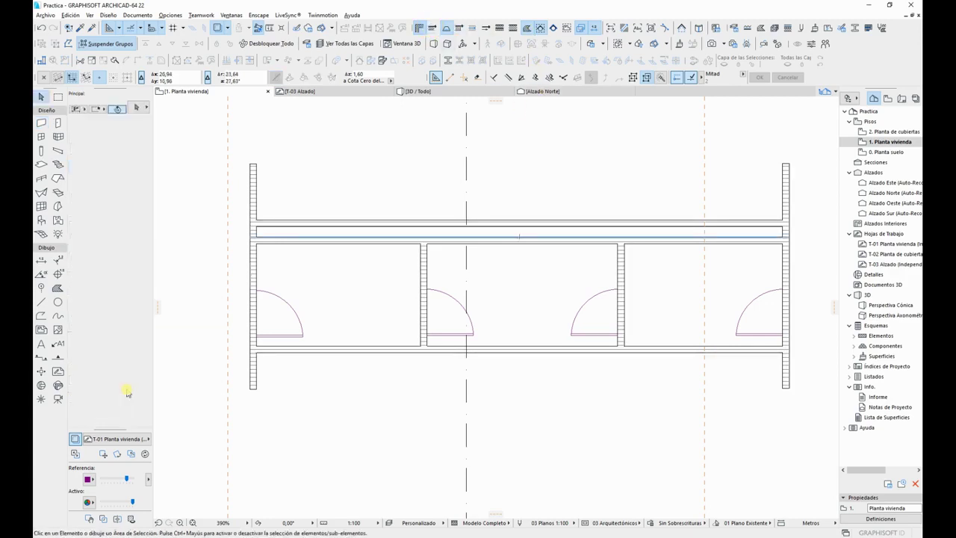
pyautogui.click(59, 123)
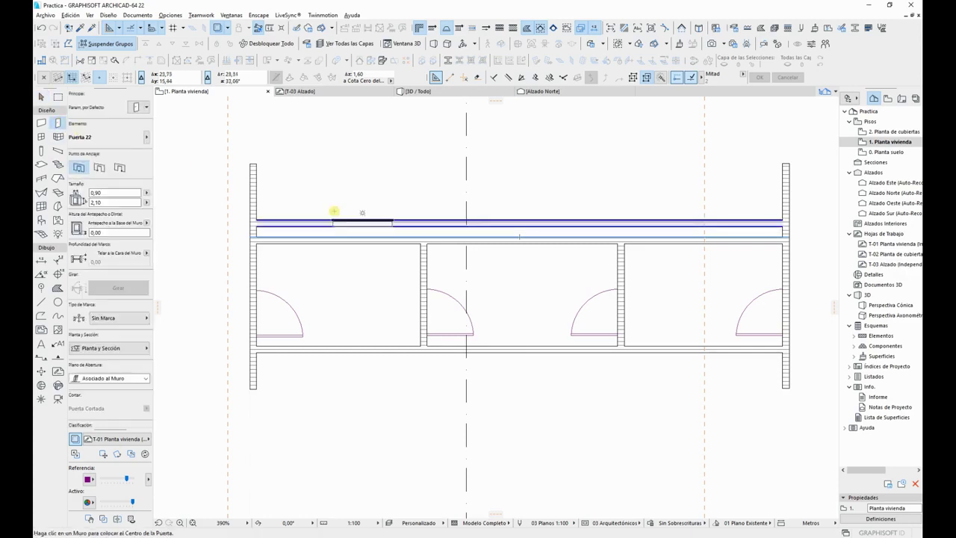
pyautogui.click(131, 106)
pyautogui.click(139, 107)
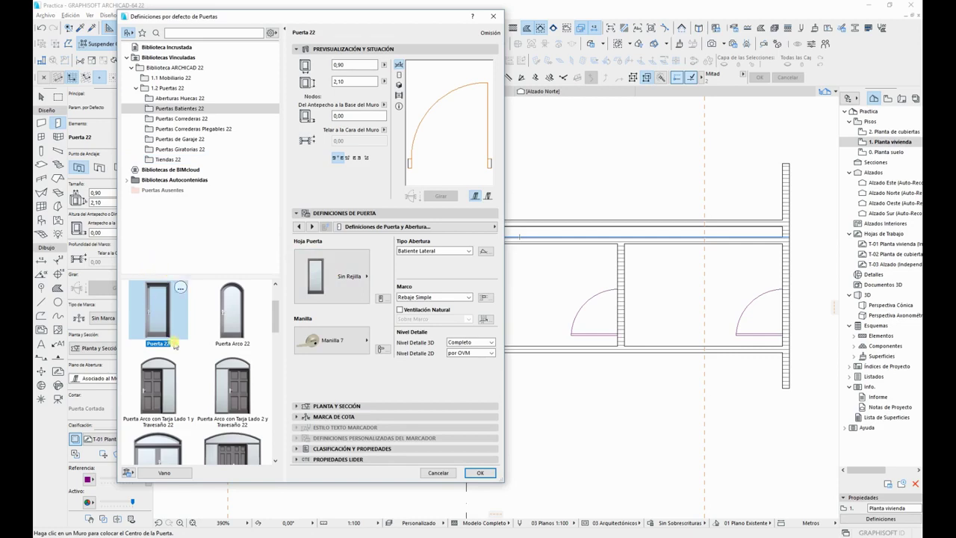
# Step: Browse the linked library's sliding, folding, garage, revolving and shopfront door folders, ending in the hinged doors folder with Puerta 22
pyautogui.moveTo(275, 308); pyautogui.dragTo(257, 132)
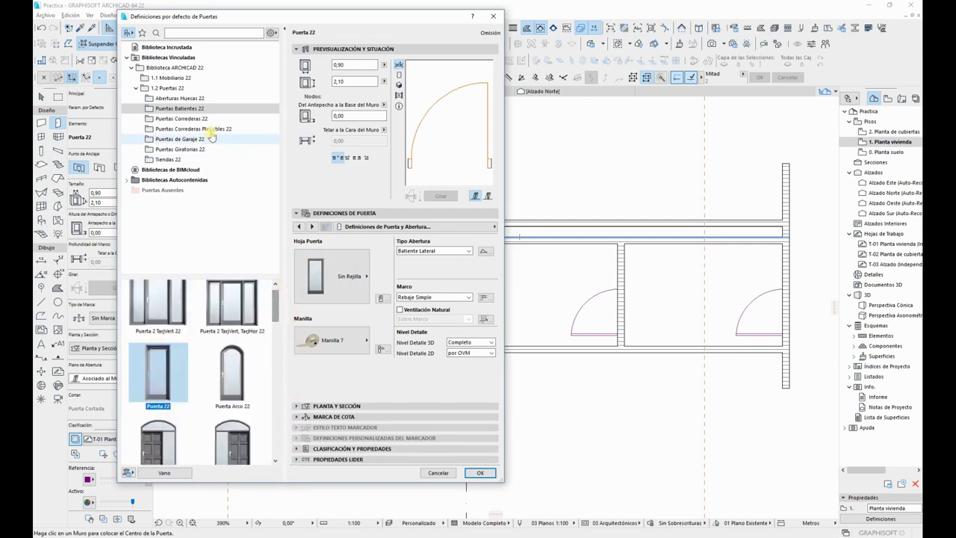
pyautogui.click(198, 99)
pyautogui.click(190, 109)
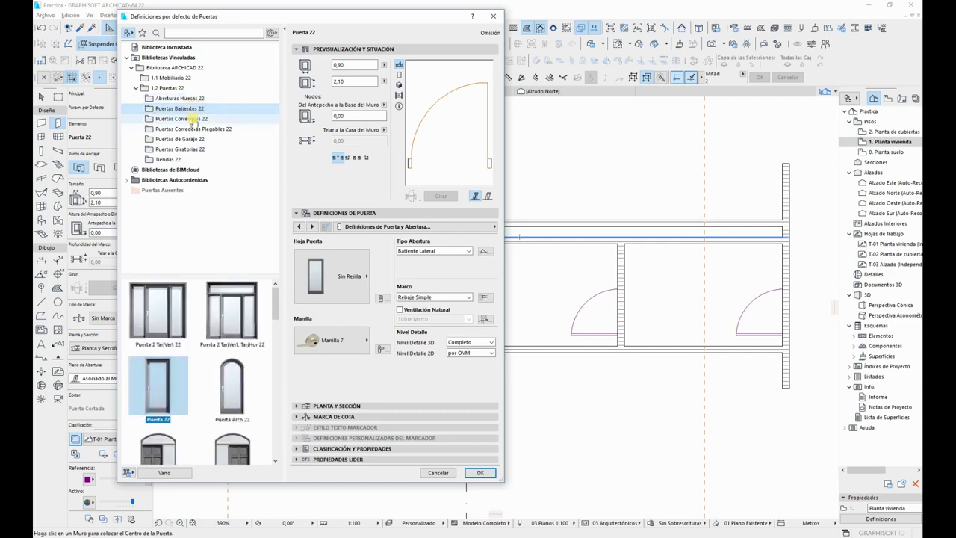
pyautogui.click(193, 120)
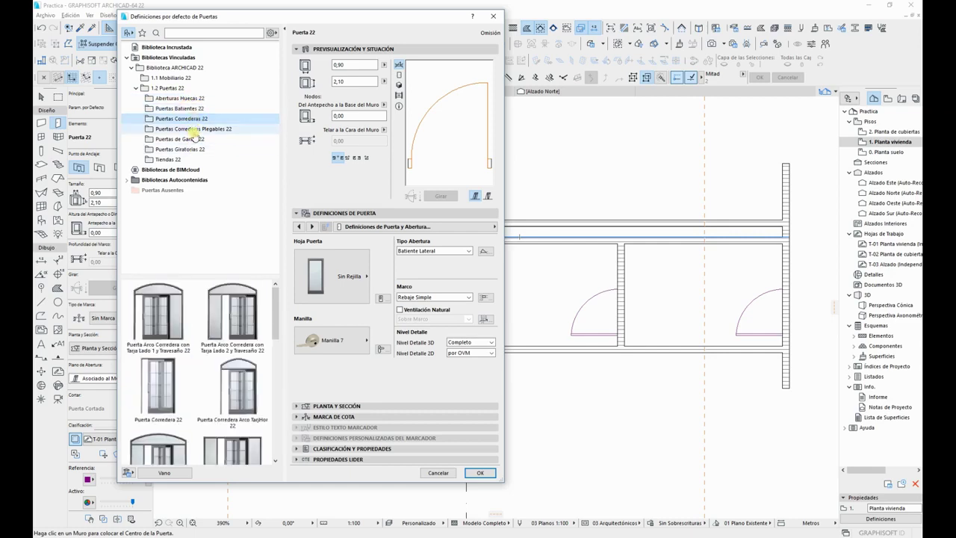
pyautogui.click(191, 129)
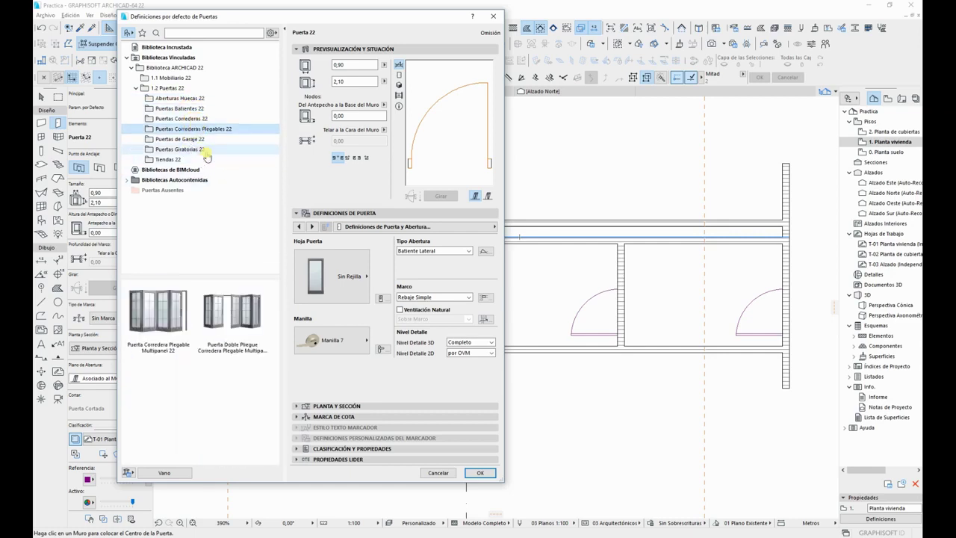
pyautogui.click(187, 139)
pyautogui.click(185, 150)
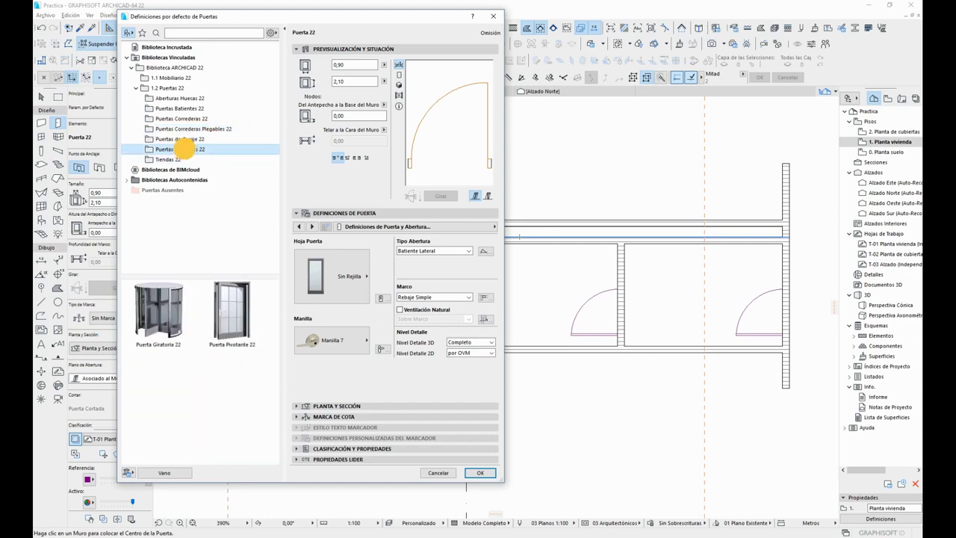
pyautogui.click(175, 159)
pyautogui.scroll(-2, 282, 364)
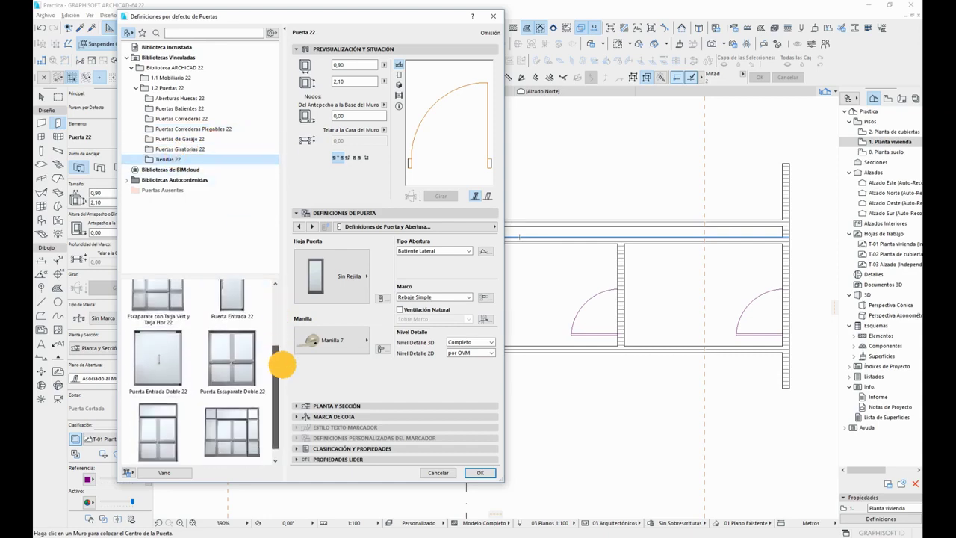
pyautogui.scroll(3, 282, 364)
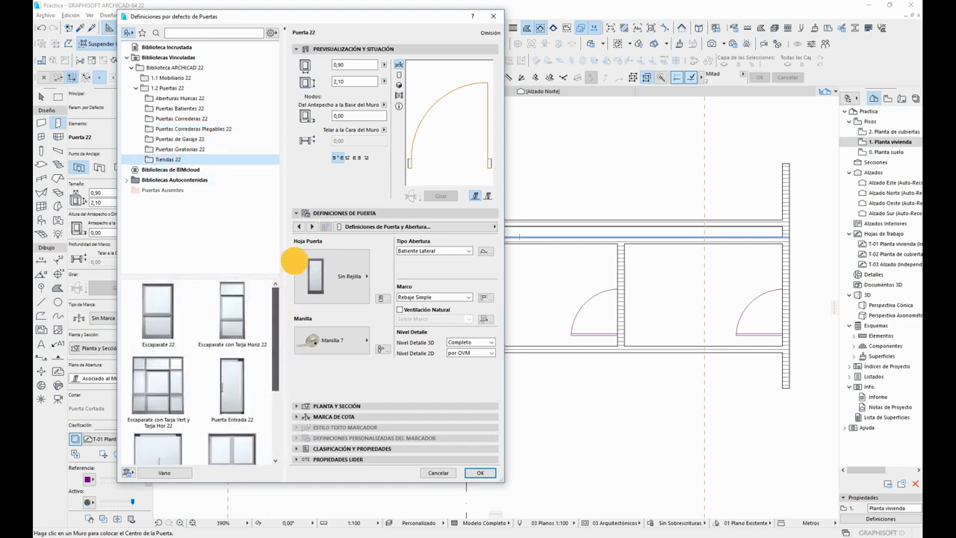
pyautogui.click(183, 109)
pyautogui.moveTo(276, 297); pyautogui.dragTo(279, 293)
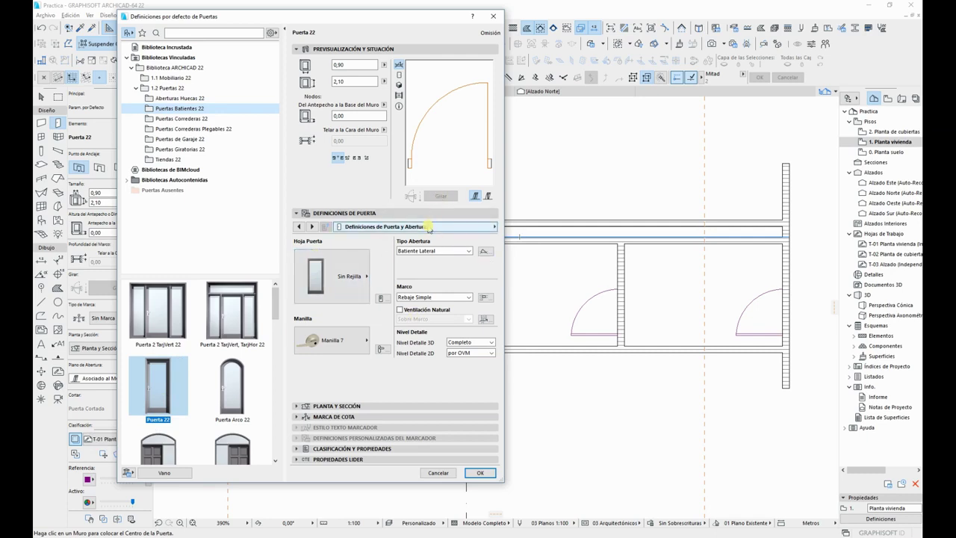
# Step: Define the leaf dimensions as the door's nominal size and set them to 0,82 wide by 2,03 high
pyautogui.click(391, 227)
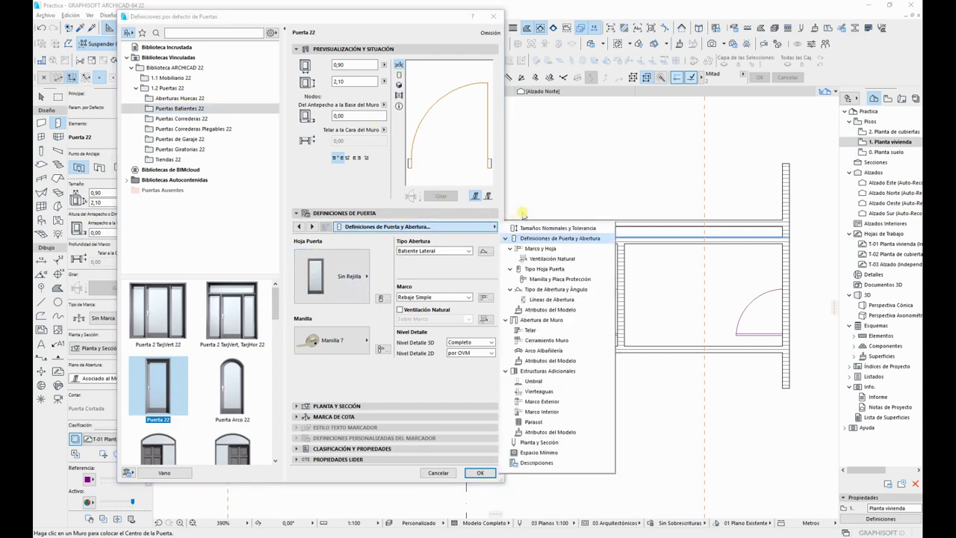
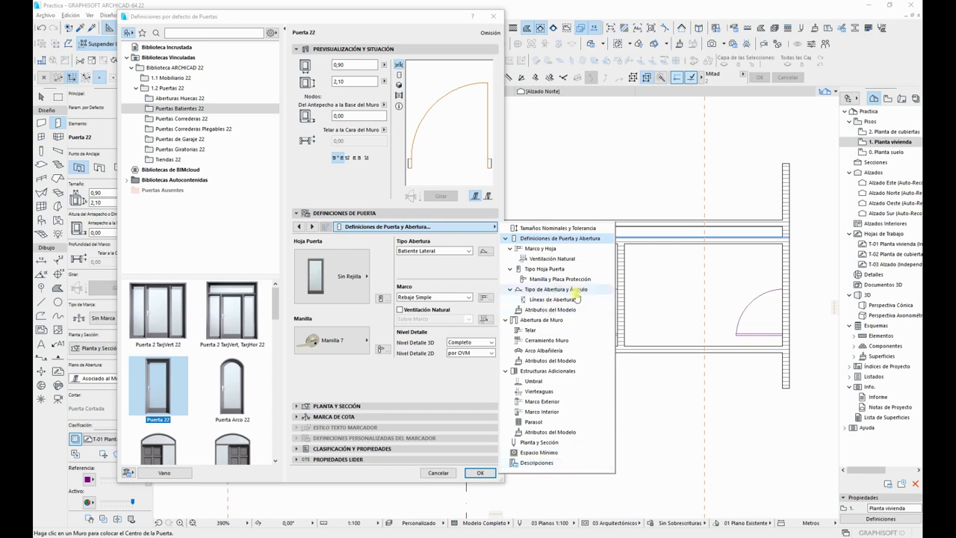
pyautogui.click(542, 228)
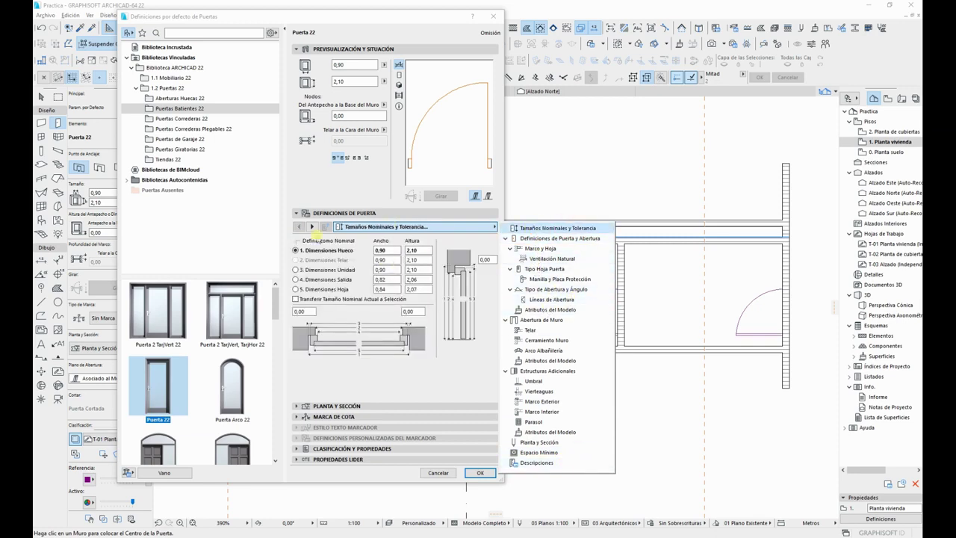
pyautogui.click(380, 289)
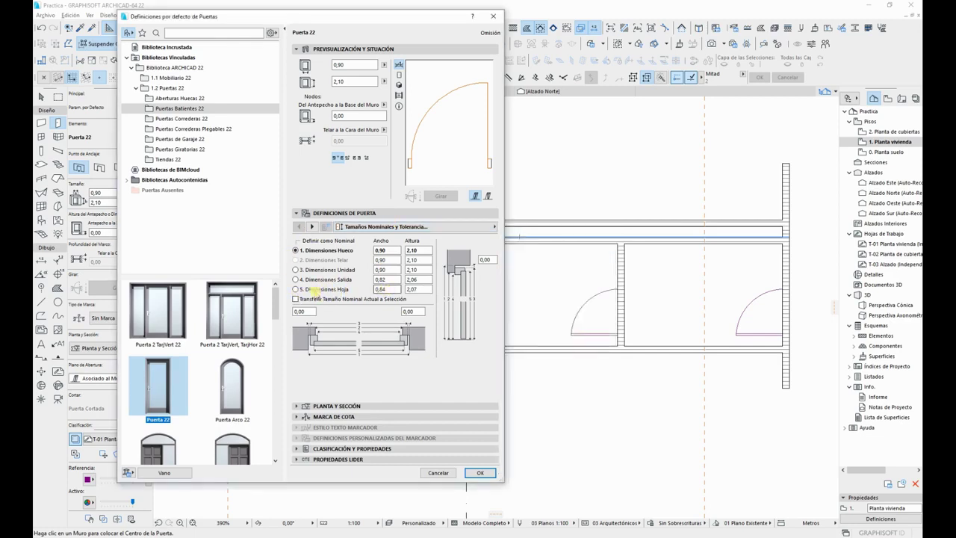
pyautogui.click(296, 289)
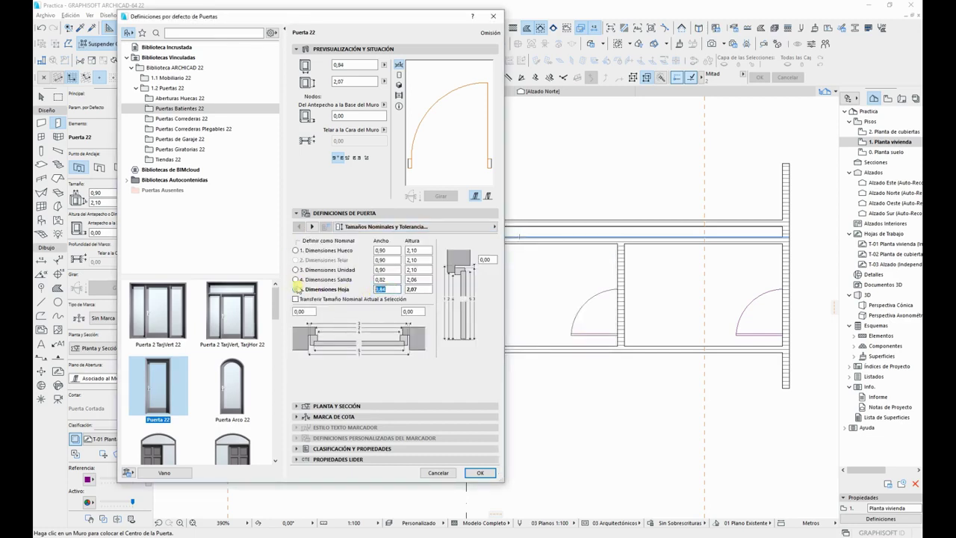
pyautogui.write('0,82')
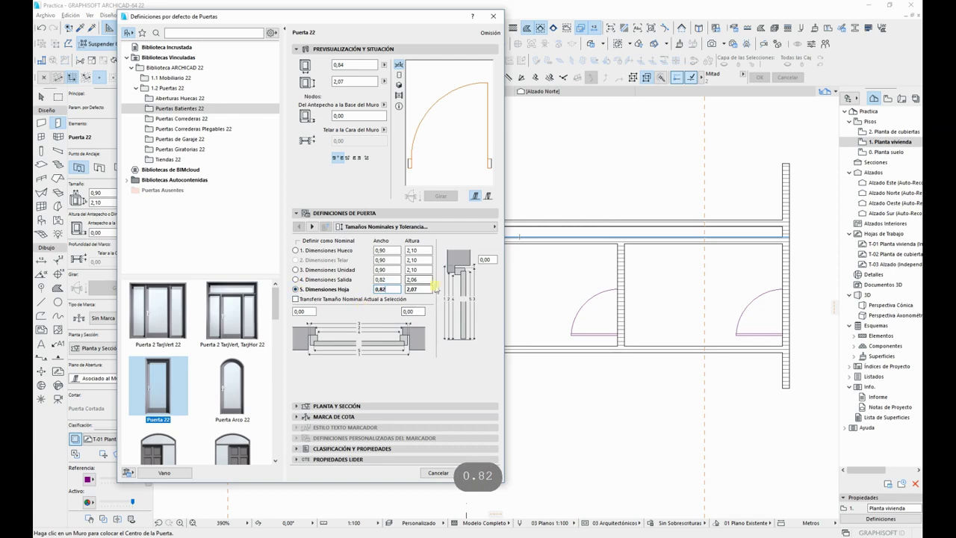
pyautogui.click(422, 289)
pyautogui.write('2,03')
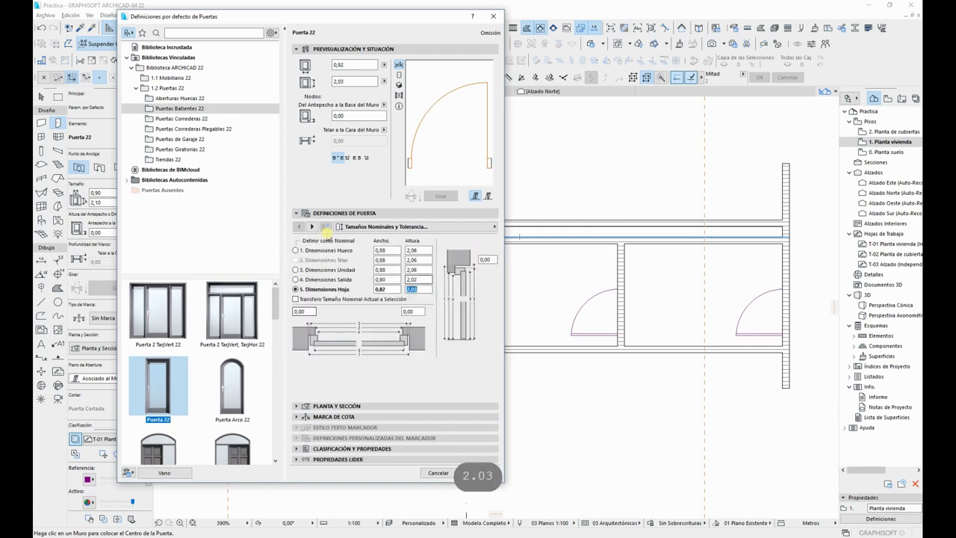
pyautogui.press('Return')
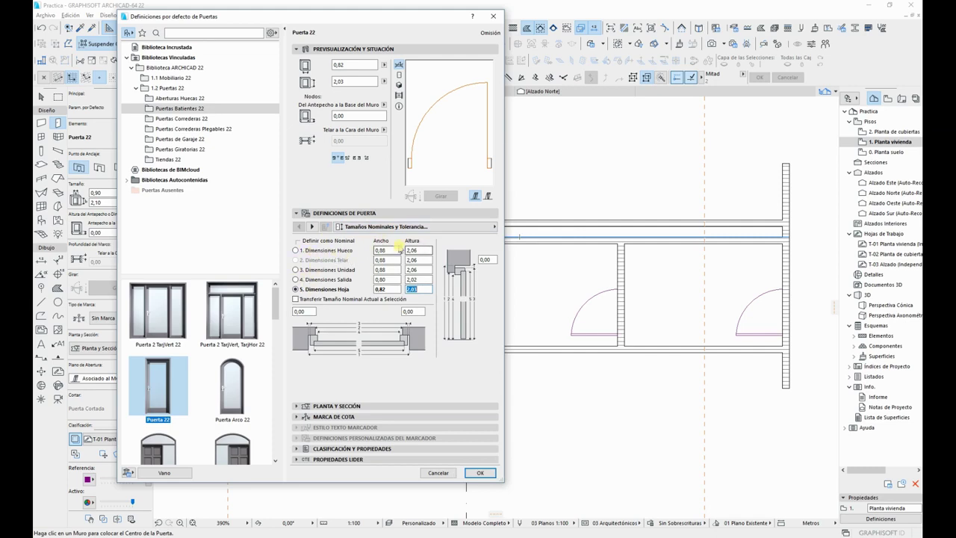
# Step: Review the door's frame and leaf settings and its exterior and interior casing options
pyautogui.click(445, 226)
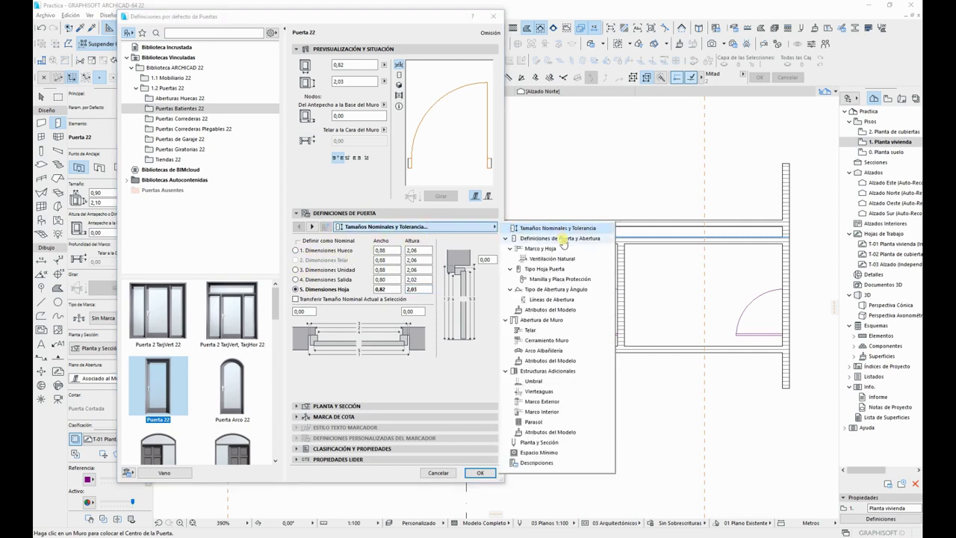
pyautogui.click(550, 249)
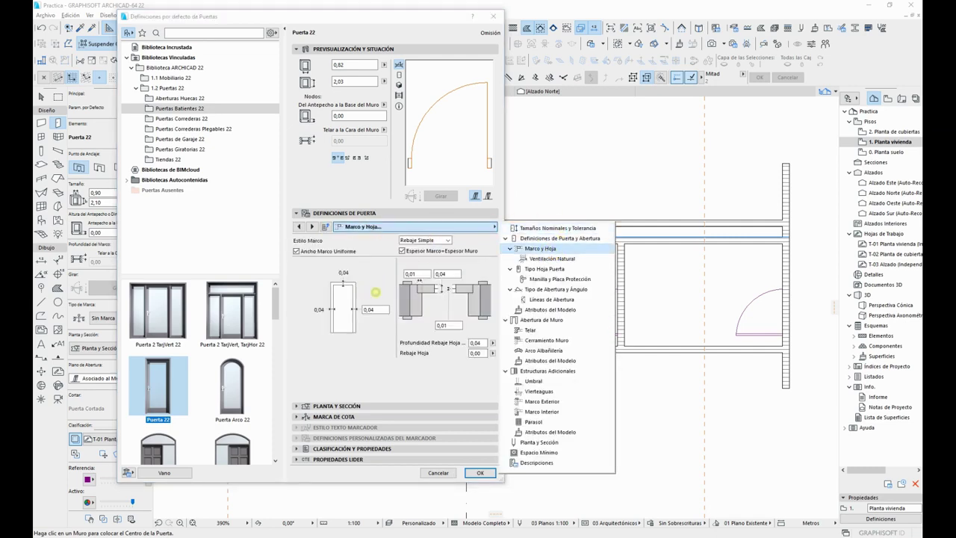
pyautogui.click(489, 266)
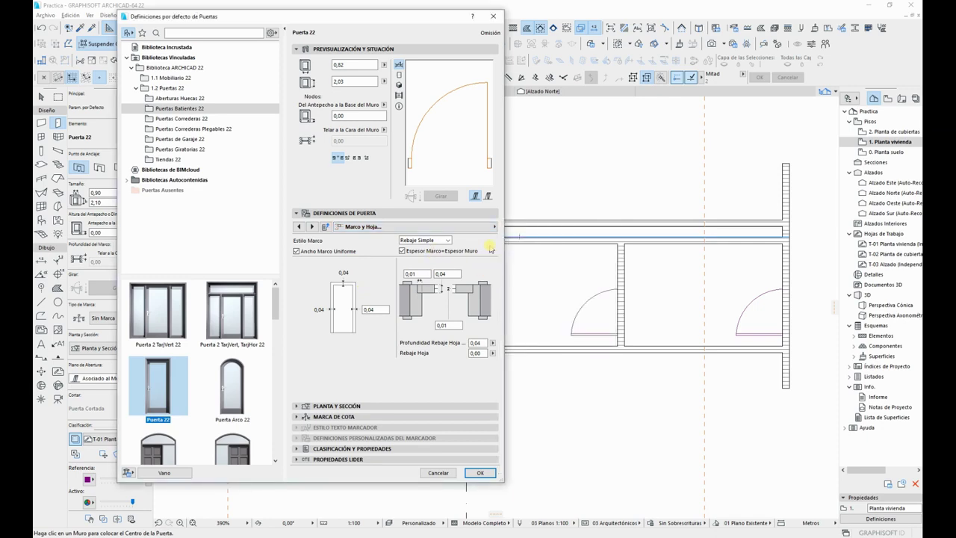
pyautogui.click(430, 226)
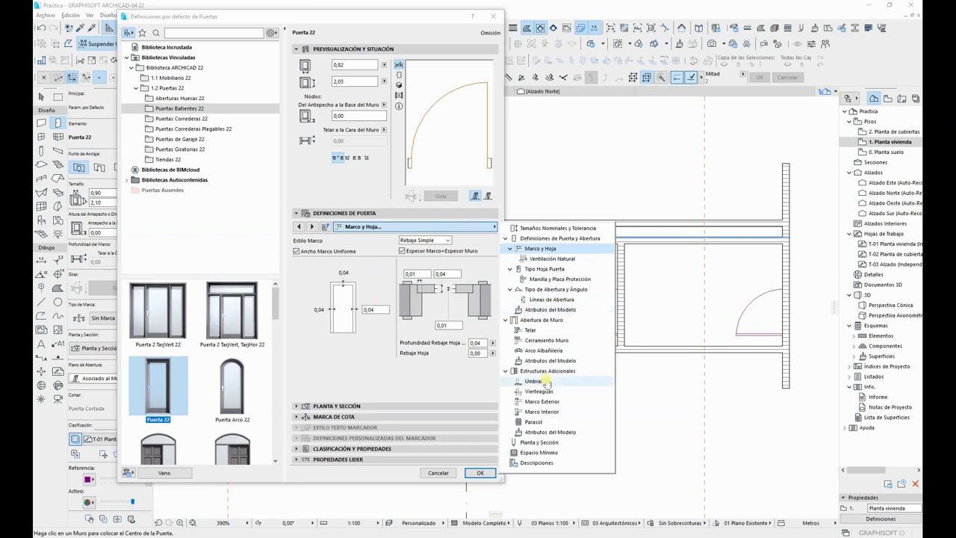
pyautogui.click(540, 402)
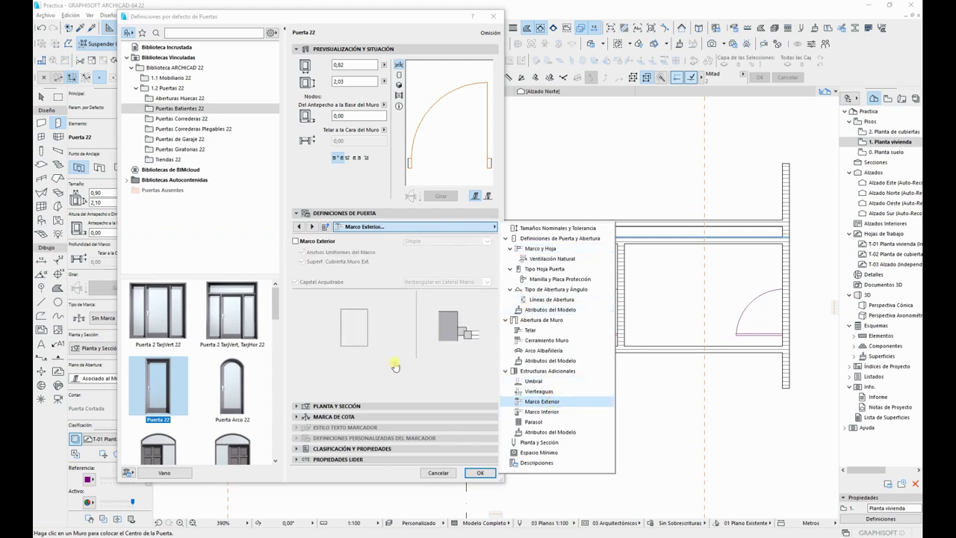
pyautogui.click(541, 412)
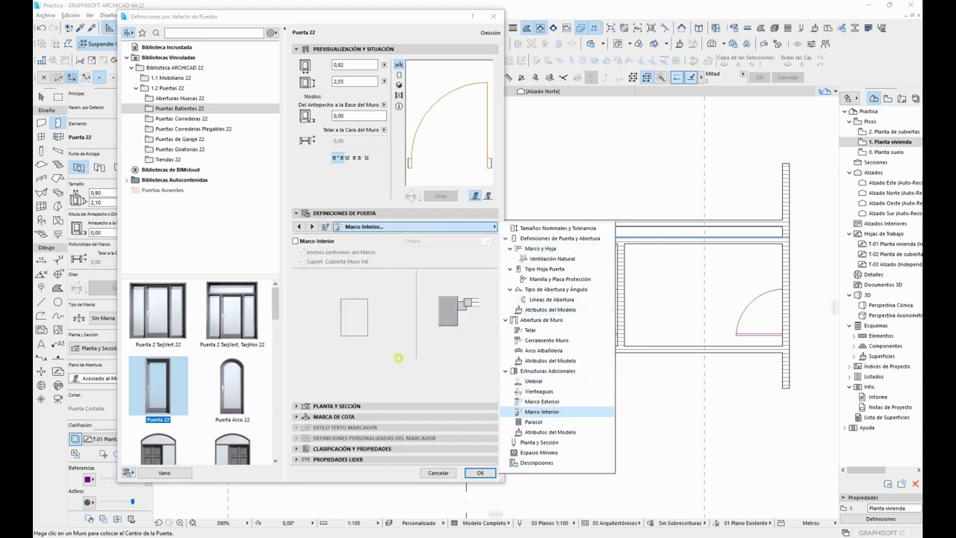
pyautogui.click(429, 387)
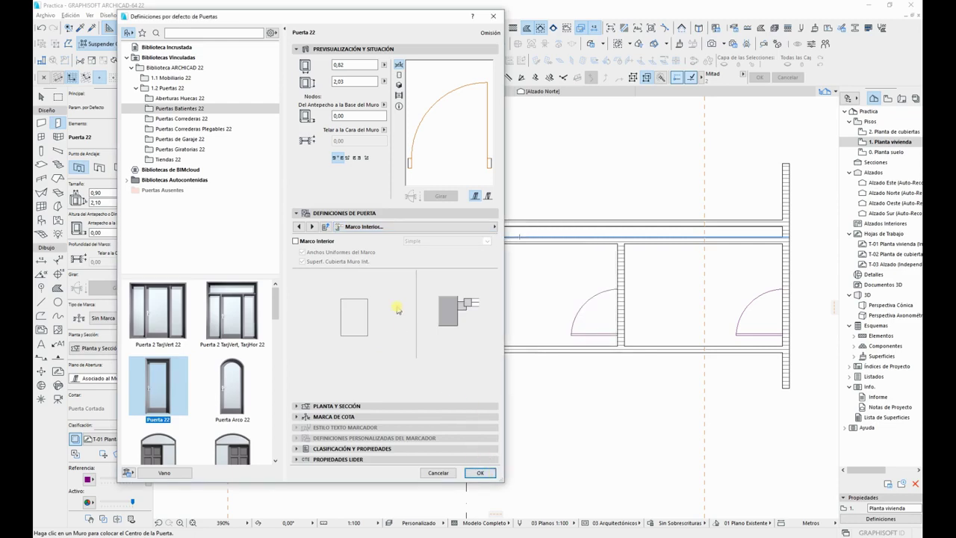
# Step: Set the door's structural function to Elemento Sin Carga and its position to Interior, and check its element classification
pyautogui.click(387, 449)
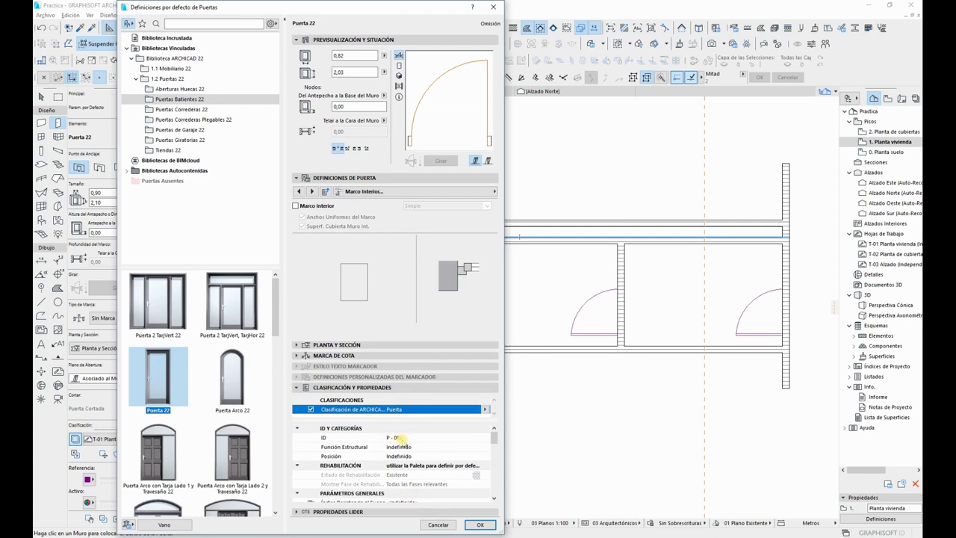
pyautogui.click(485, 446)
pyautogui.click(515, 452)
pyautogui.click(484, 455)
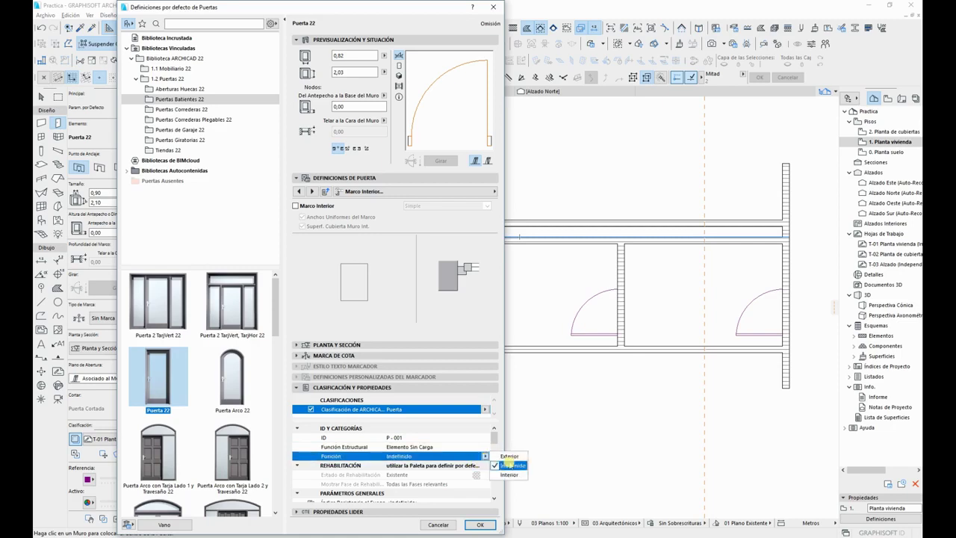
pyautogui.click(509, 475)
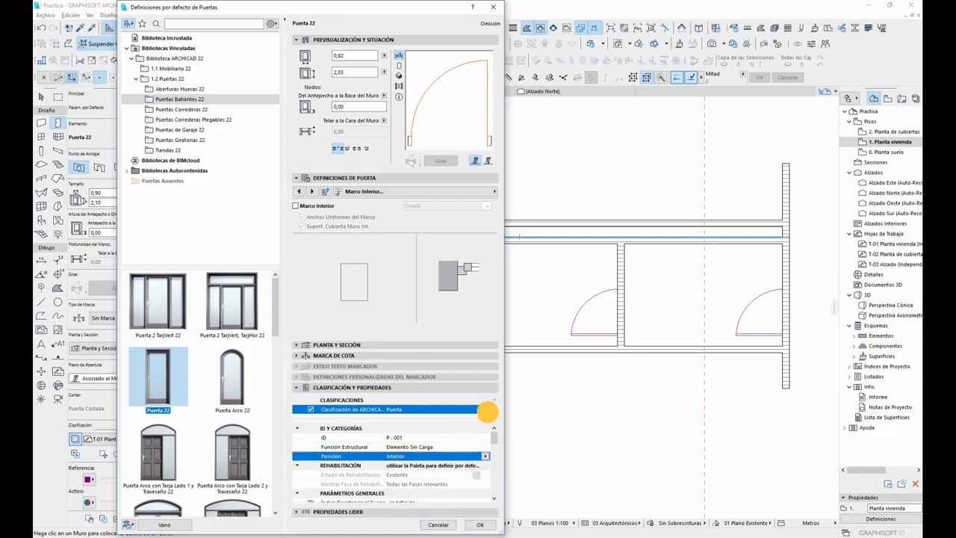
pyautogui.click(486, 409)
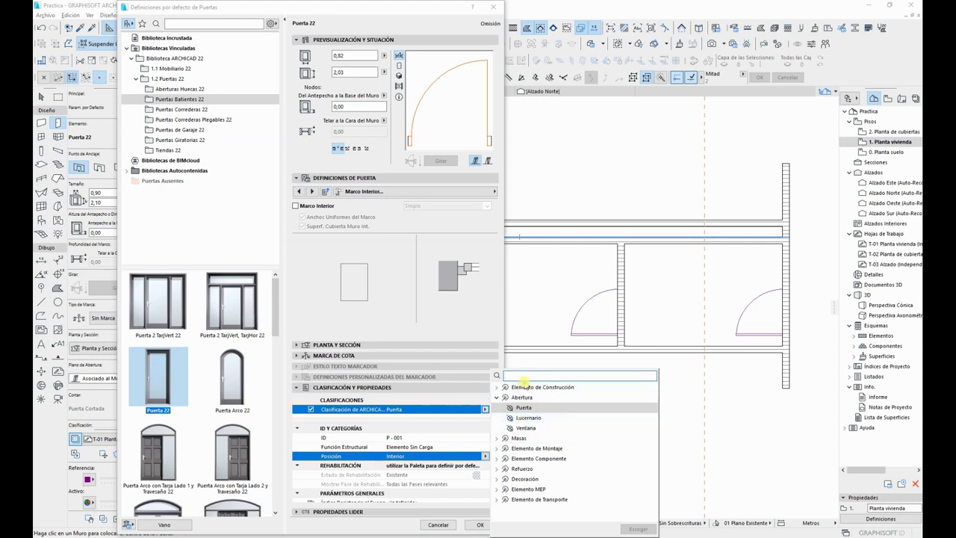
pyautogui.click(406, 349)
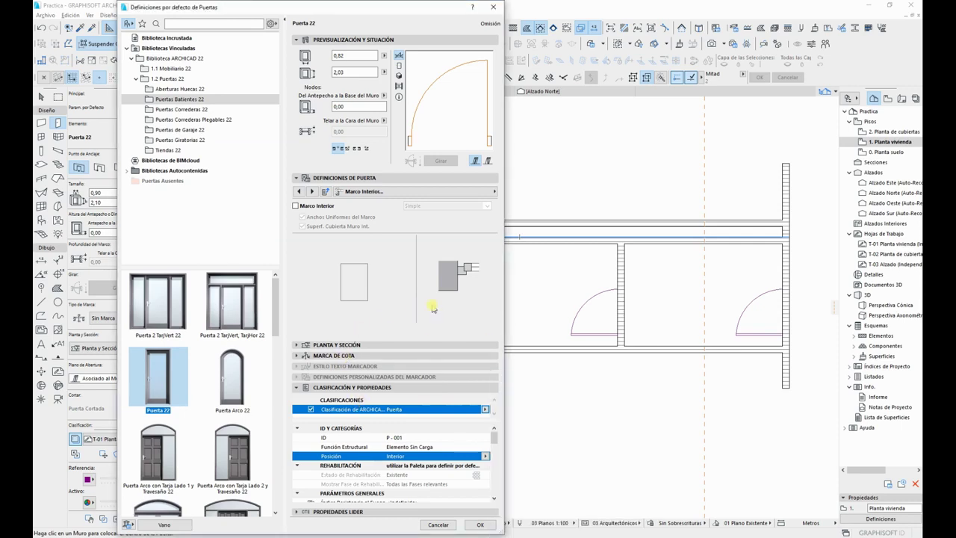
# Step: Assign the Marcador P 22 marker to the door and check its marker geometry and symbol pages
pyautogui.click(358, 356)
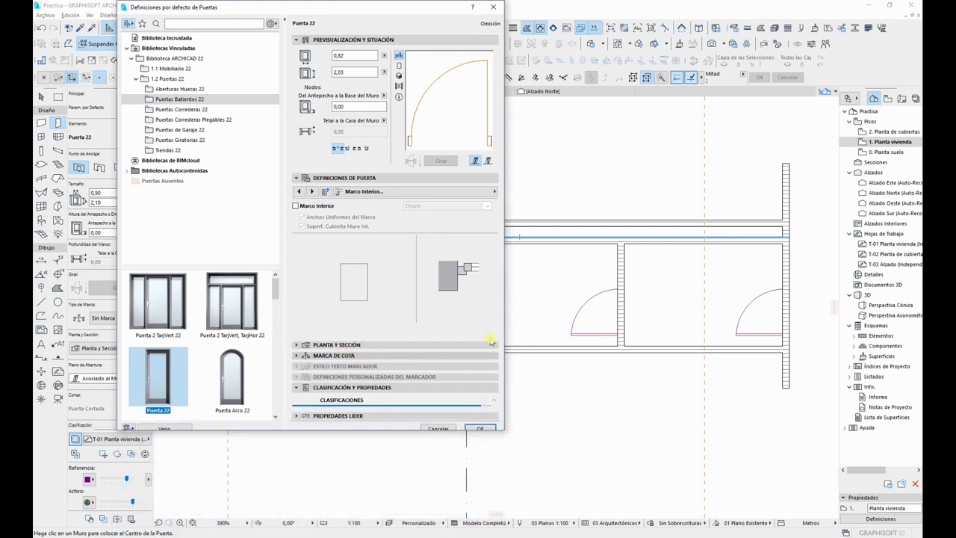
pyautogui.click(425, 369)
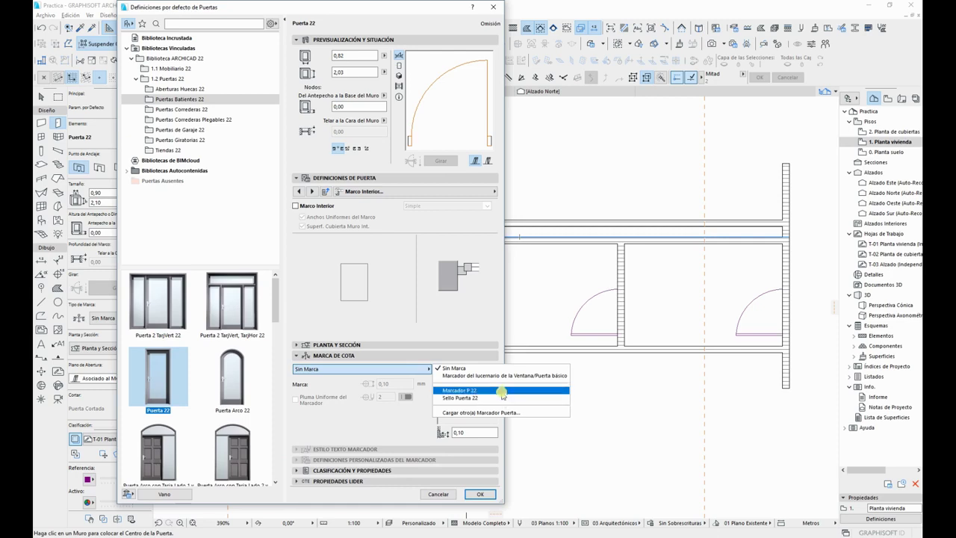
pyautogui.click(502, 391)
pyautogui.click(399, 371)
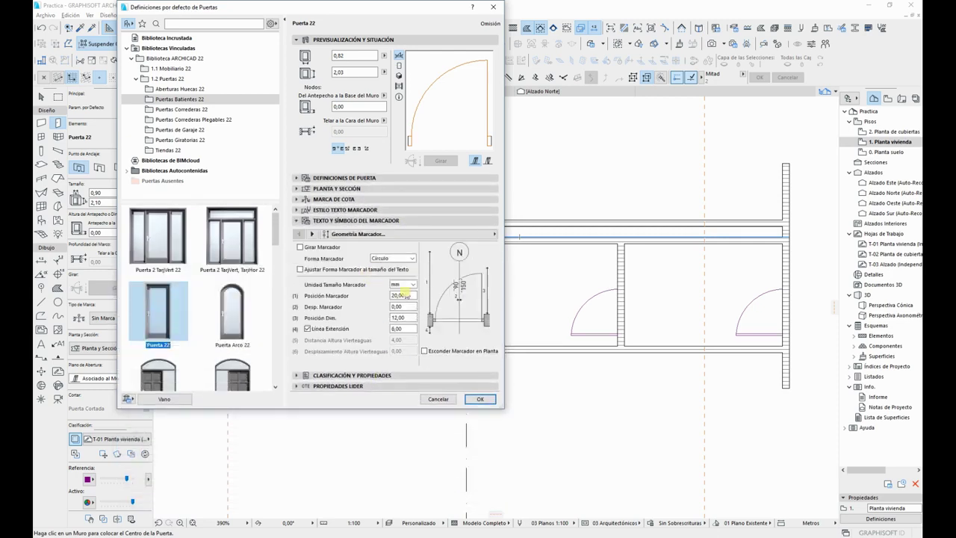
pyautogui.click(357, 233)
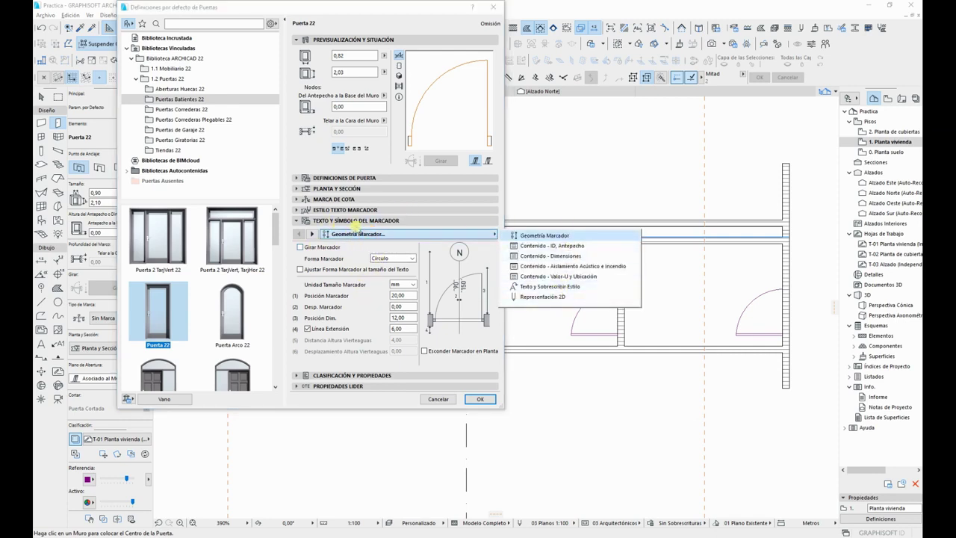
# Step: Set the door's dimension marker back to Sin Marca
pyautogui.click(348, 200)
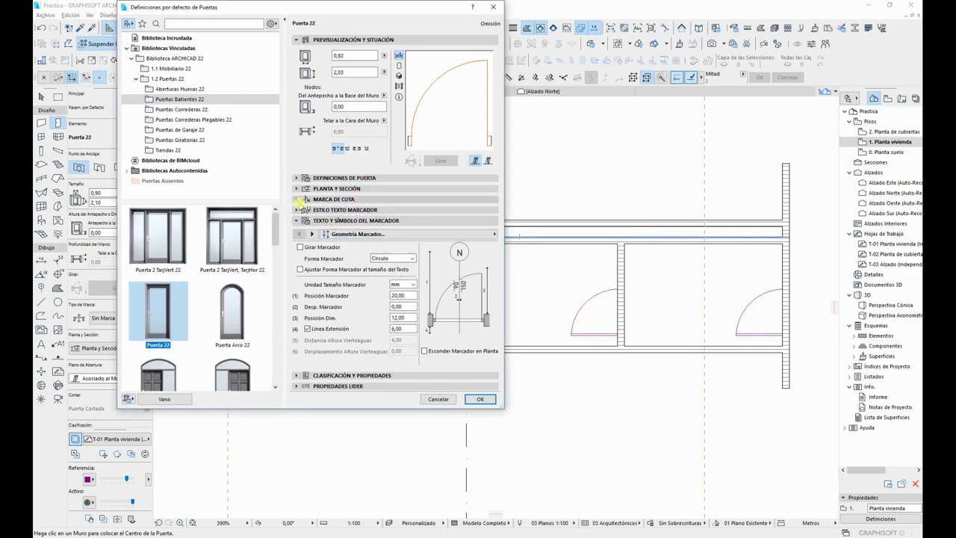
pyautogui.click(337, 199)
pyautogui.click(358, 213)
pyautogui.click(453, 213)
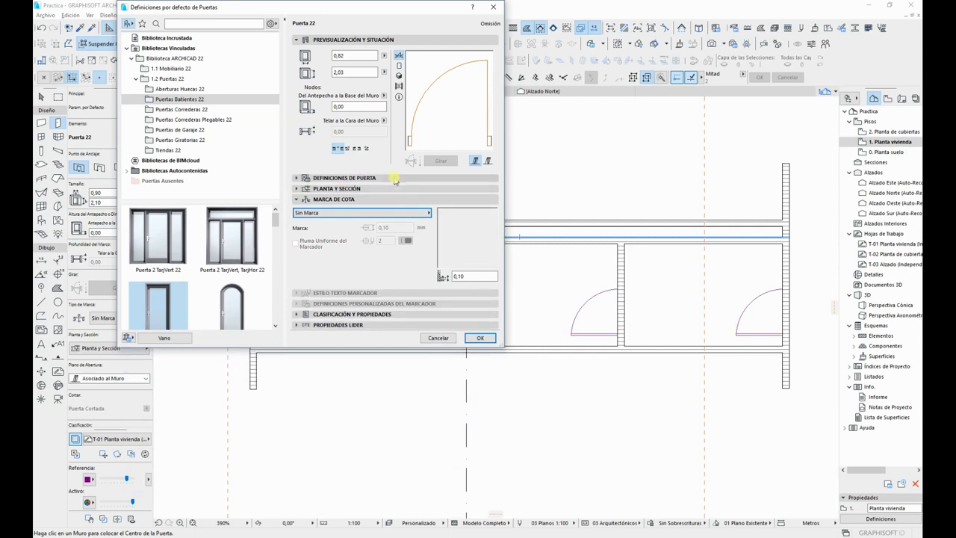
# Step: Review the door's plan and section display attributes and its sill height, and accept the door defaults
pyautogui.click(393, 189)
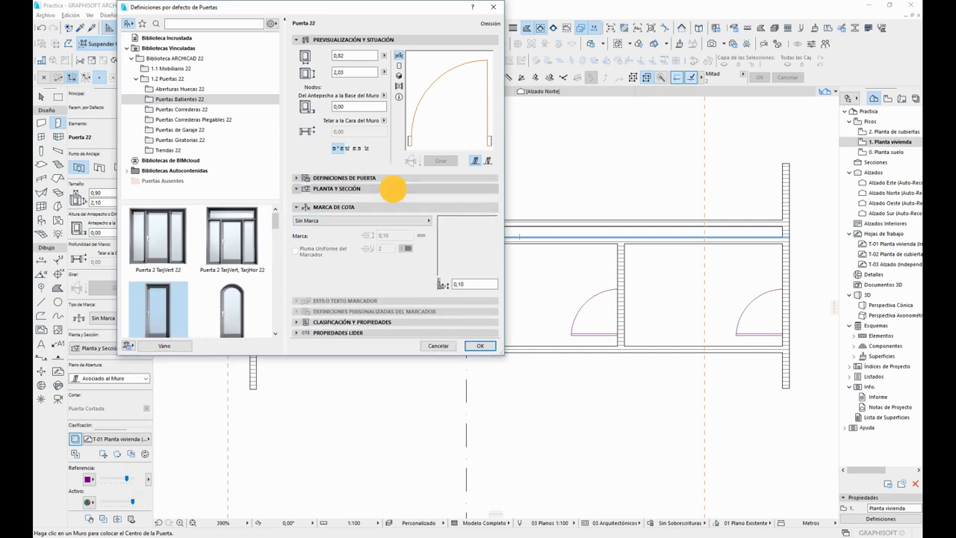
pyautogui.scroll(-1, 497, 217)
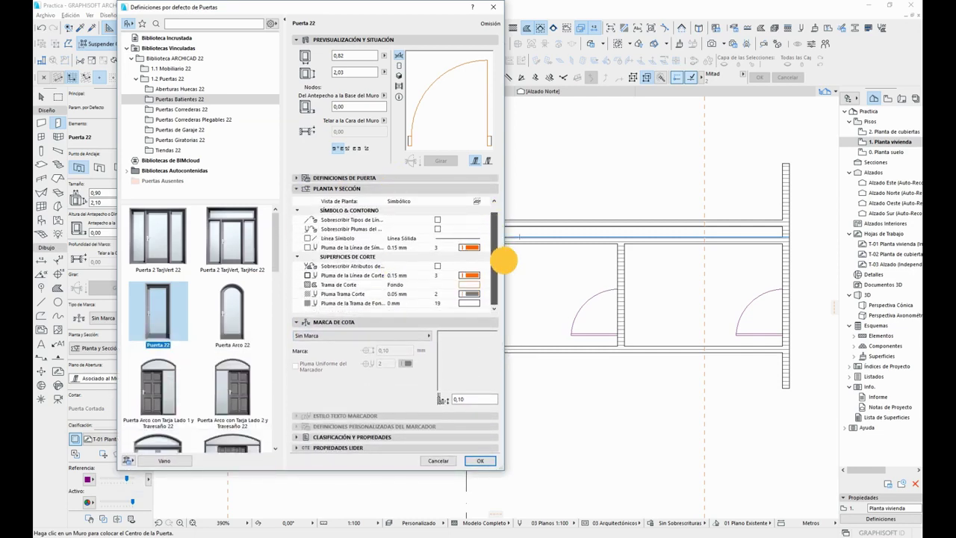
pyautogui.click(384, 179)
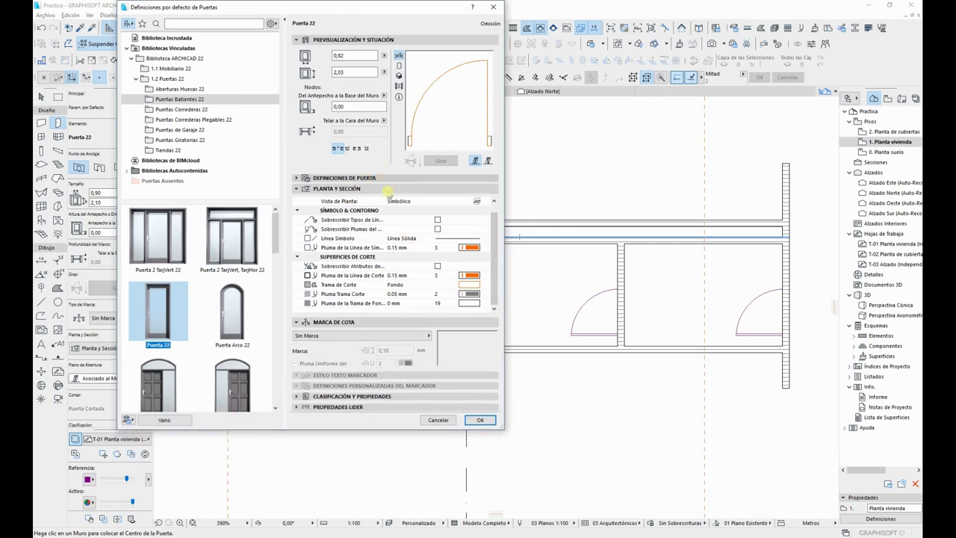
pyautogui.click(442, 192)
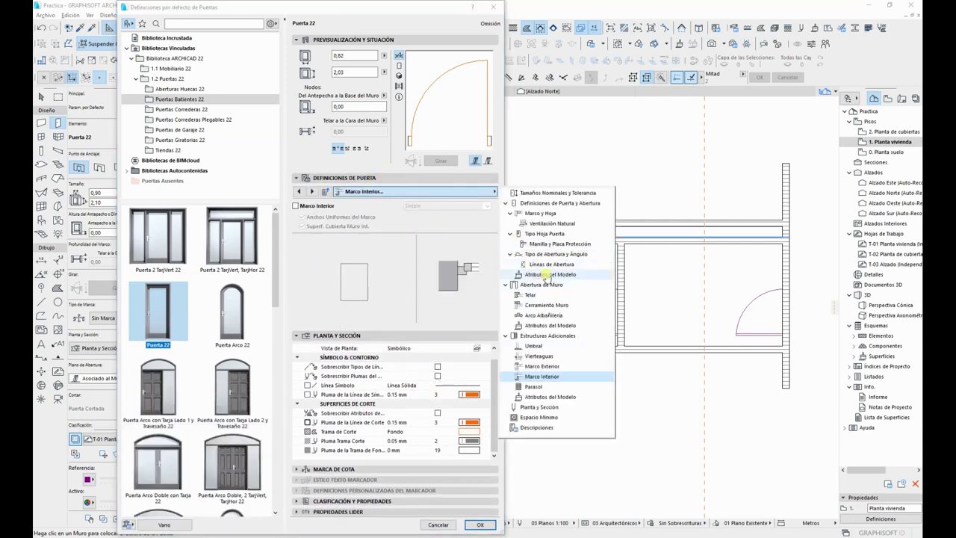
pyautogui.click(556, 412)
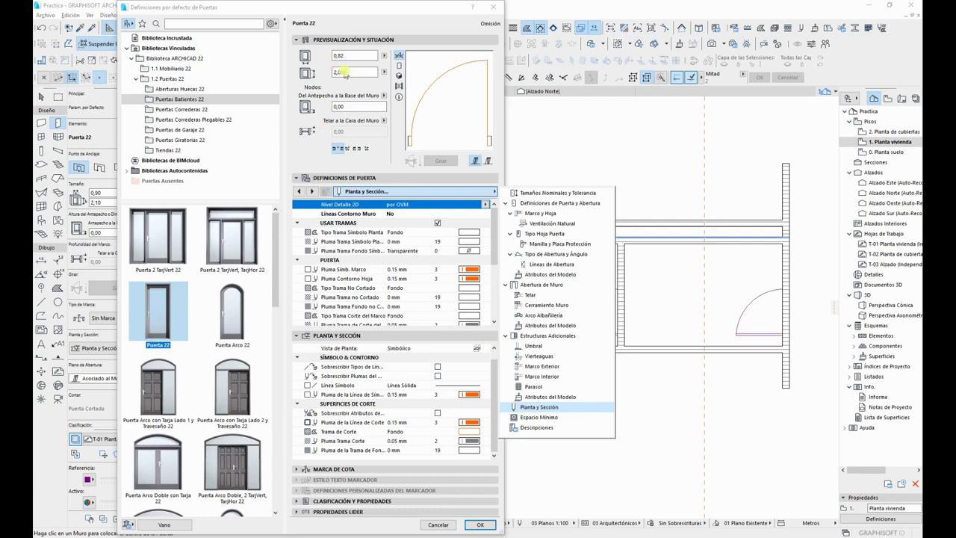
pyautogui.click(308, 121)
pyautogui.moveTo(376, 108); pyautogui.dragTo(337, 107)
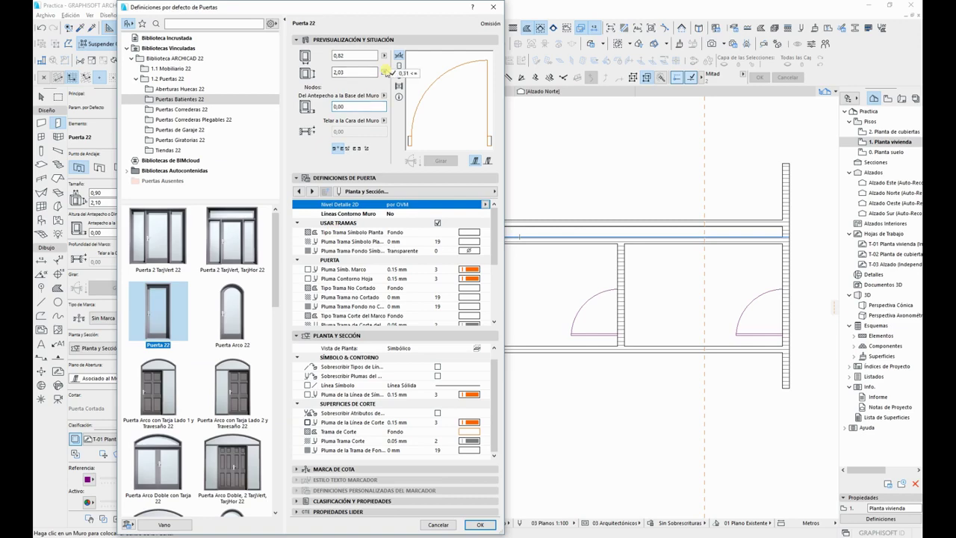
pyautogui.click(475, 525)
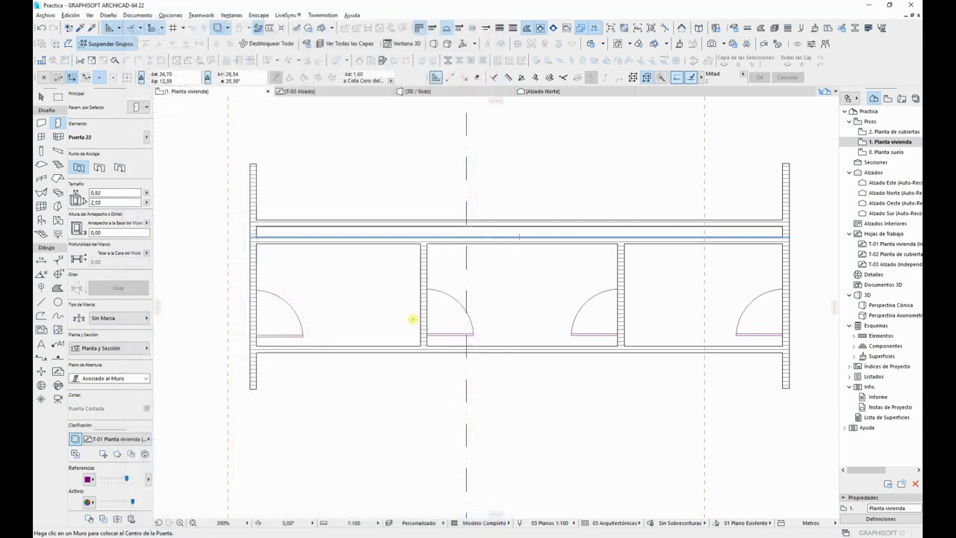
# Step: Place the first Puerta 22 door in the left end partition, opening into the room to match the reference plan
pyautogui.scroll(5, 217, 344)
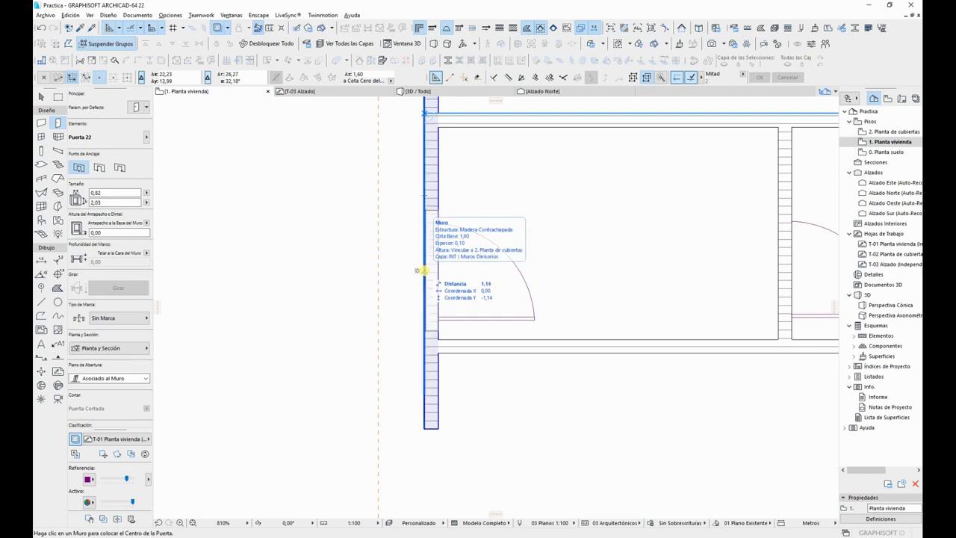
pyautogui.click(423, 269)
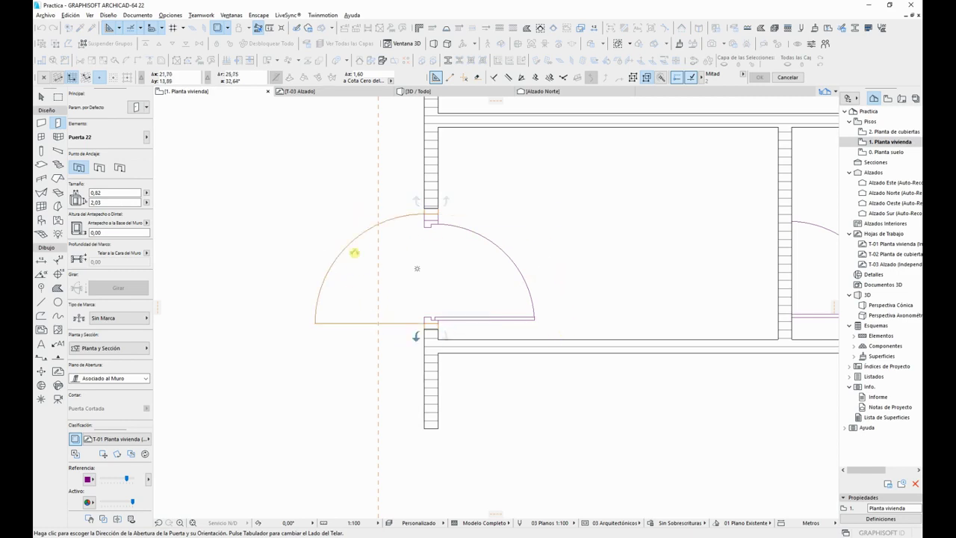
pyautogui.click(570, 330)
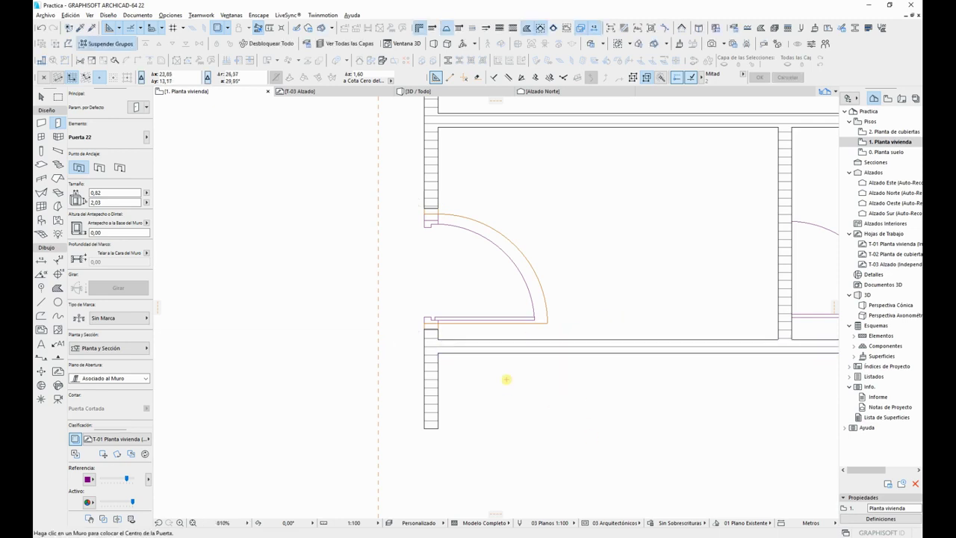
# Step: Align the first door's lower edge with the lower wall's inner face and move the door 0,1 up from it
pyautogui.scroll(3, 429, 337)
pyautogui.press('Escape')
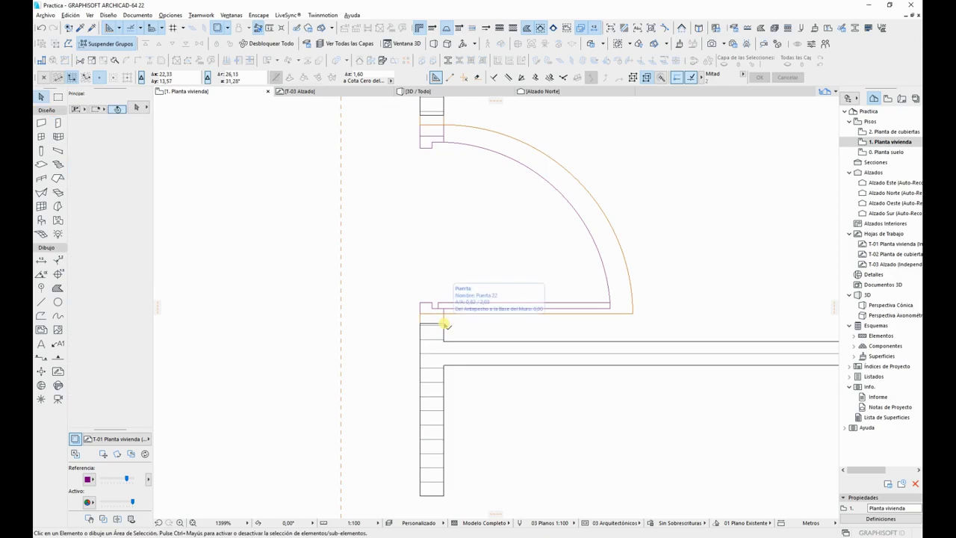
pyautogui.moveTo(444, 323); pyautogui.dragTo(439, 347)
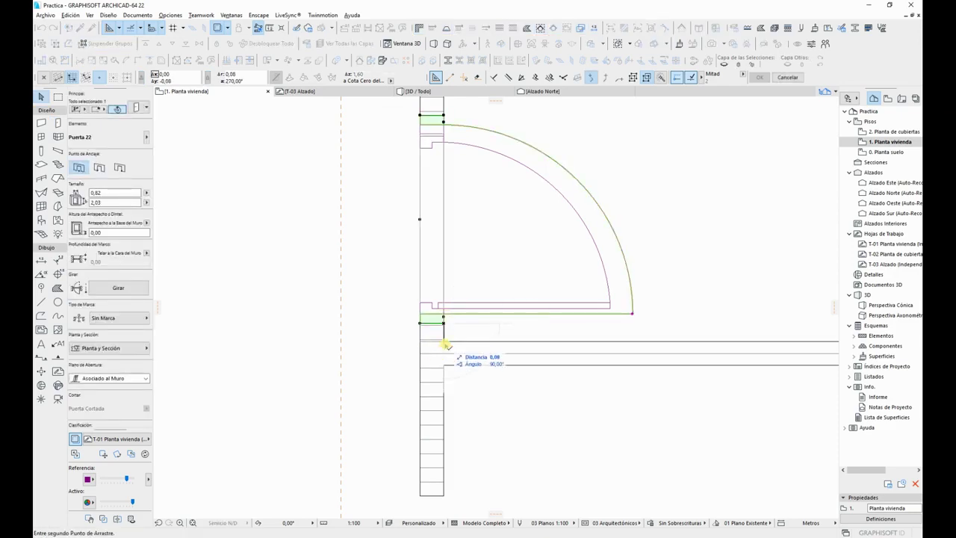
pyautogui.hotkey('ctrl', 'd')
pyautogui.click(489, 292)
pyautogui.write(',1')
pyautogui.press('Return')
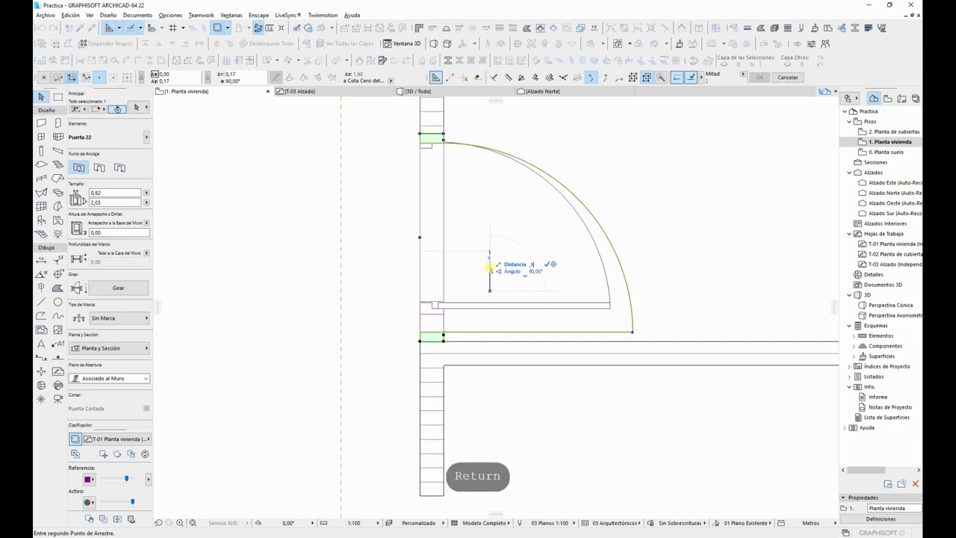
# Step: Create a horizontal guideline along the lower wall's inner face and offset it 0,1 into the rooms
pyautogui.scroll(-2, 459, 310)
pyautogui.scroll(-2, 591, 265)
pyautogui.moveTo(602, 258); pyautogui.dragTo(403, 277, button='middle')
pyautogui.scroll(-1, 657, 331)
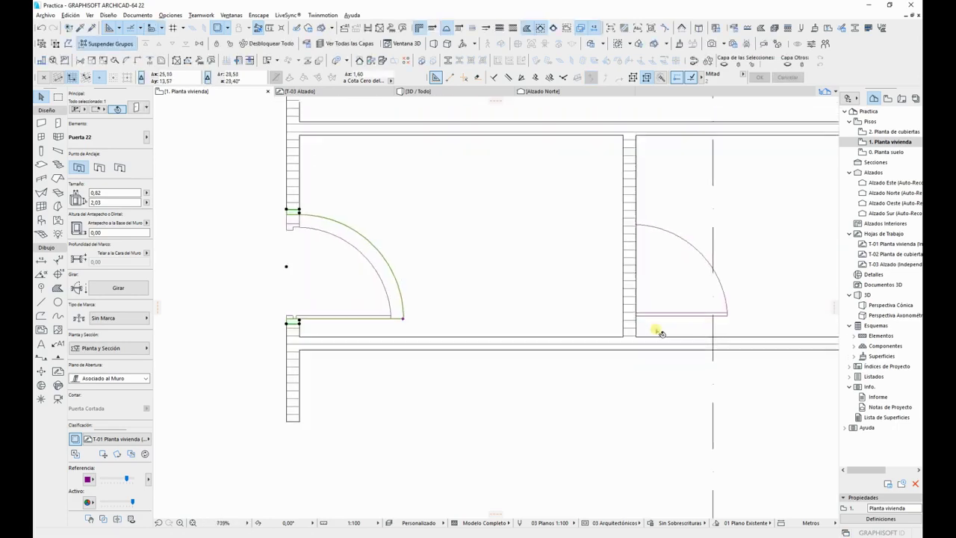
pyautogui.scroll(-1, 661, 333)
pyautogui.press('Escape')
pyautogui.moveTo(496, 100); pyautogui.dragTo(657, 331)
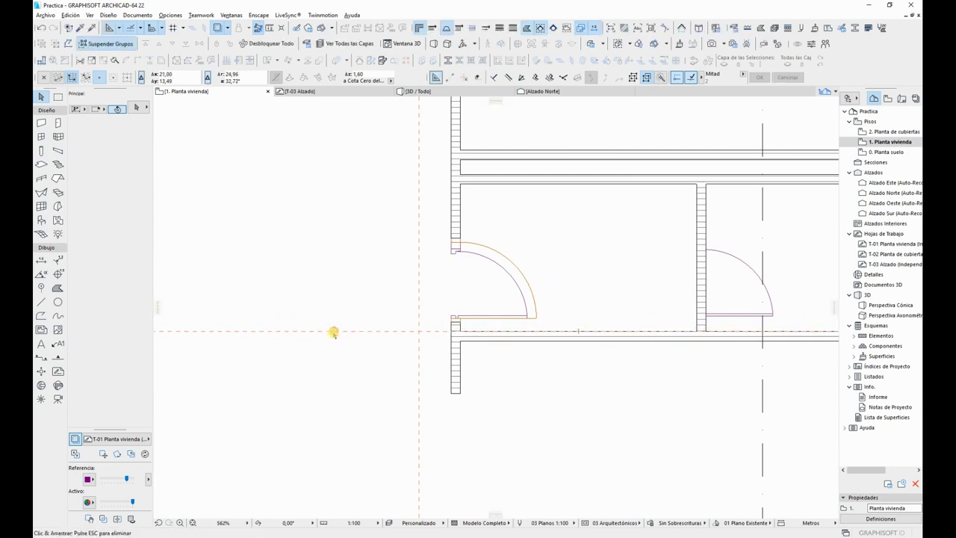
pyautogui.moveTo(331, 331); pyautogui.dragTo(320, 304)
pyautogui.press('Tab')
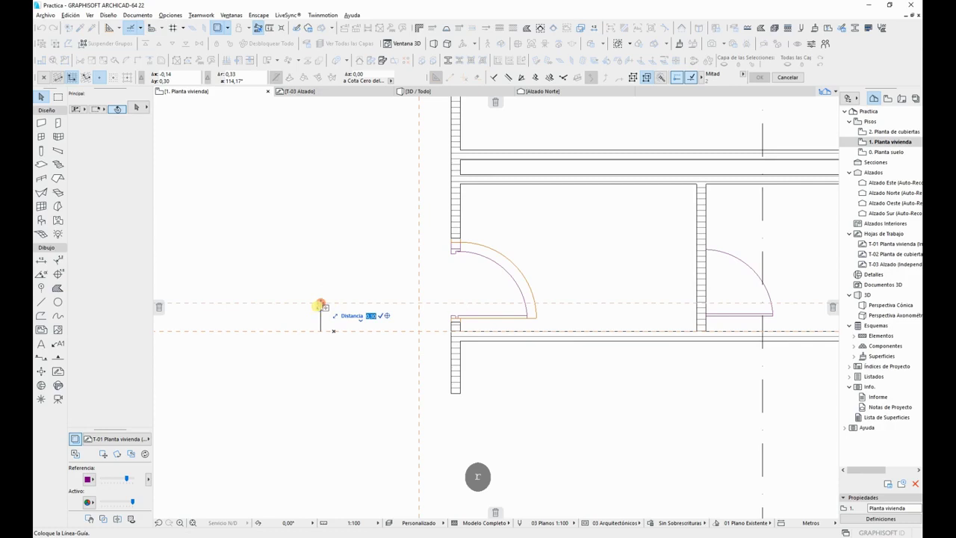
pyautogui.write('.0')
pyautogui.press('BackSpace')
pyautogui.write('1')
pyautogui.press('Return')
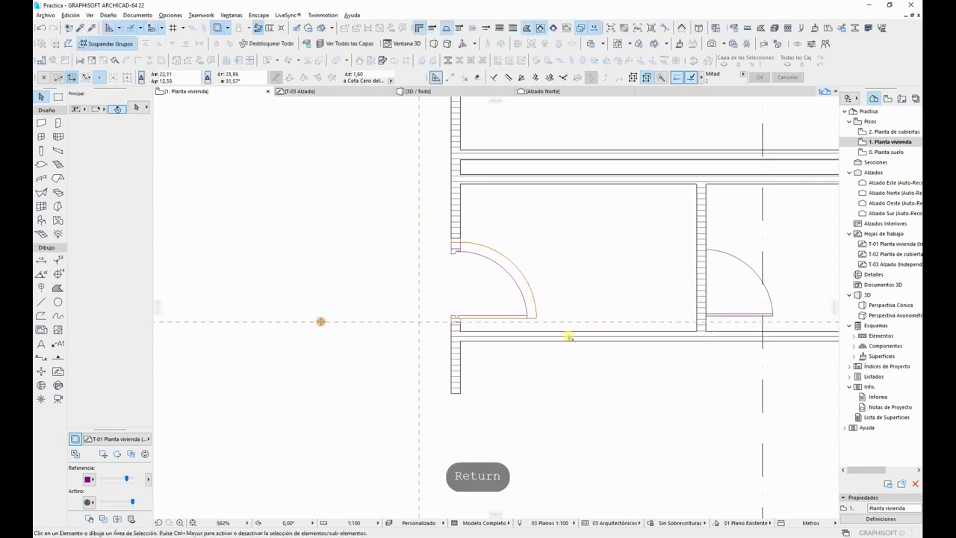
# Step: Select the first door and move the horizontal guideline to the door's centre point
pyautogui.moveTo(712, 276); pyautogui.dragTo(598, 289, button='middle')
pyautogui.press('Escape')
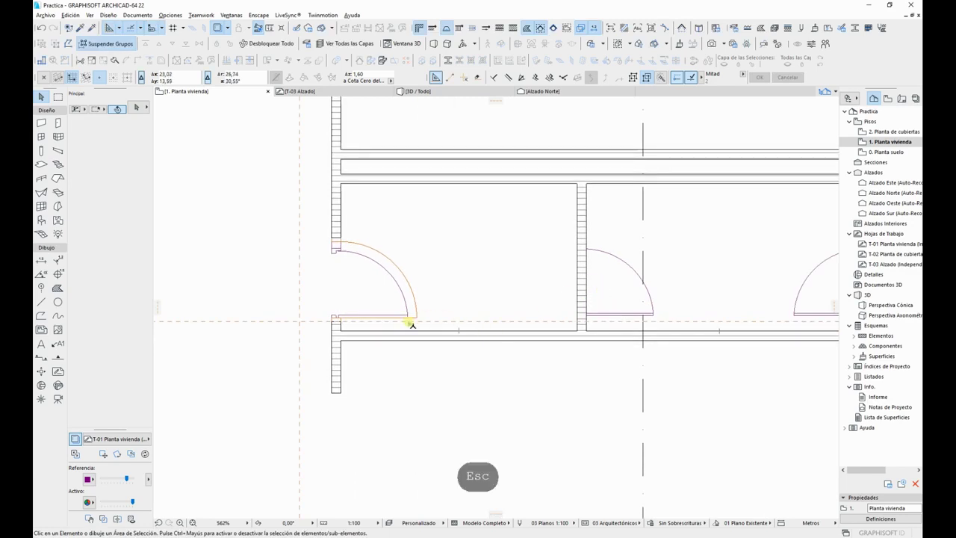
pyautogui.click(419, 321)
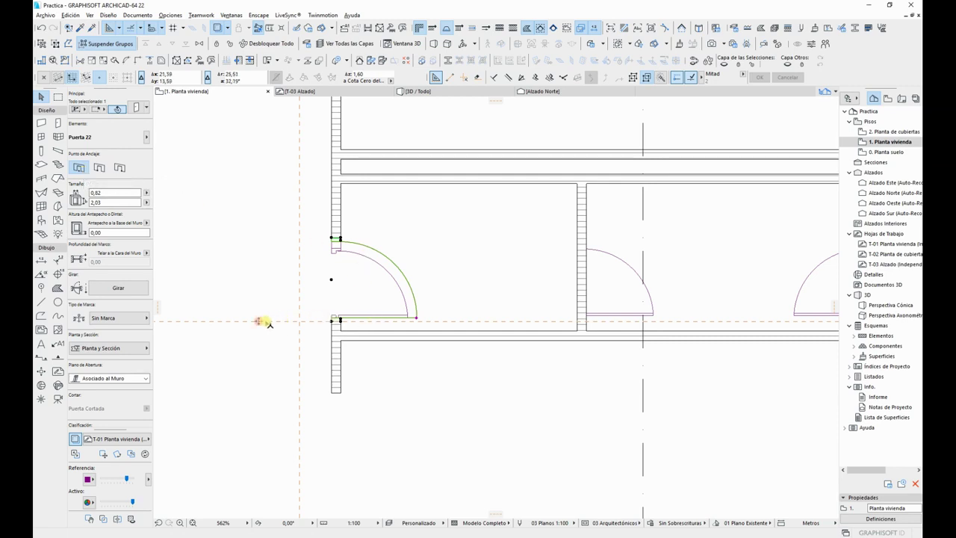
pyautogui.moveTo(258, 322); pyautogui.dragTo(332, 280)
pyautogui.scroll(-4, 698, 282)
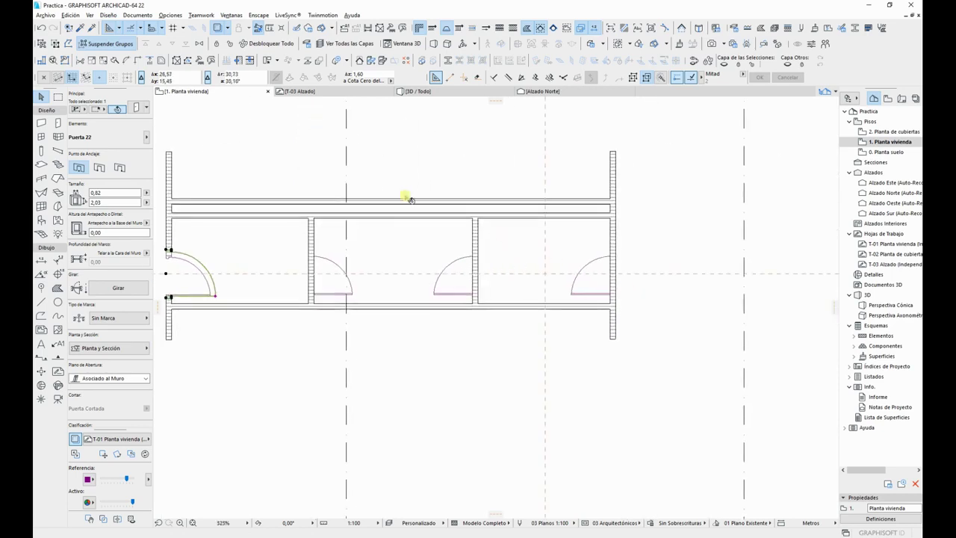
pyautogui.moveTo(276, 230); pyautogui.dragTo(356, 241, button='middle')
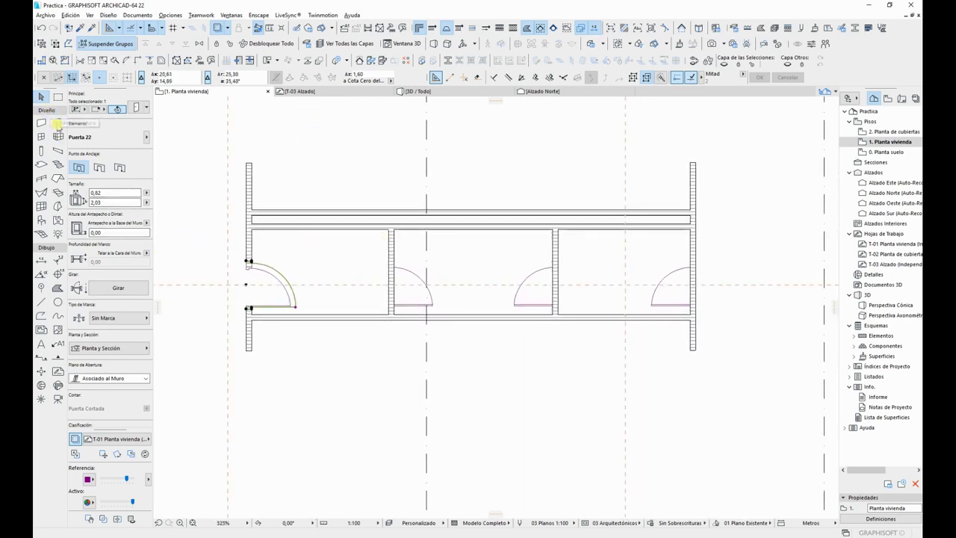
# Step: Place a Puerta 22 door on the second partition where the guideline crosses it, opening to the right over the reference door
pyautogui.click(58, 123)
pyautogui.press('Escape')
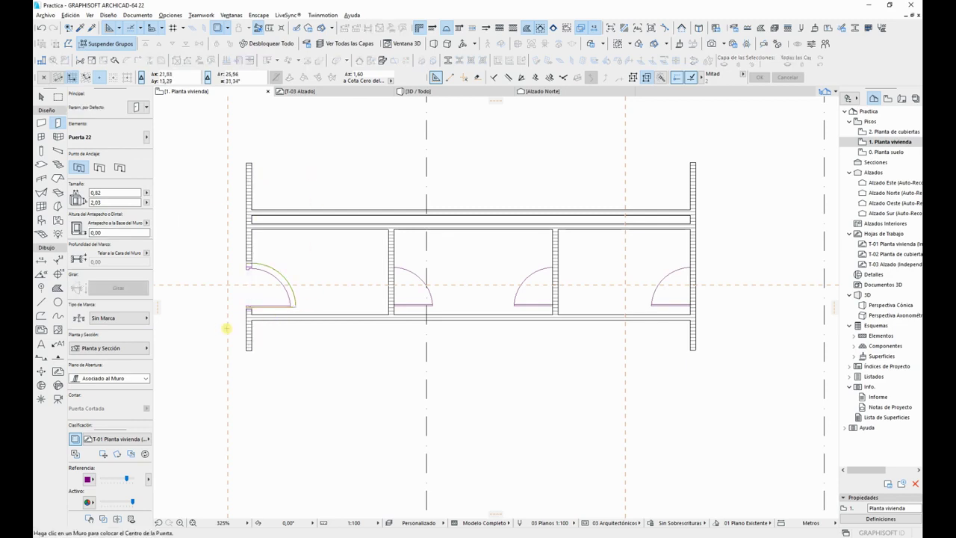
pyautogui.scroll(-2, 146, 425)
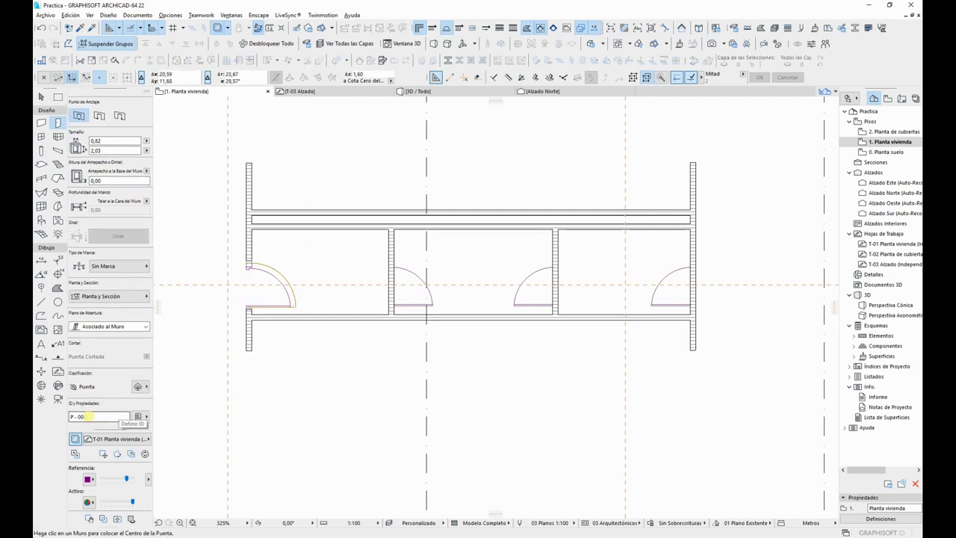
pyautogui.scroll(3, 381, 284)
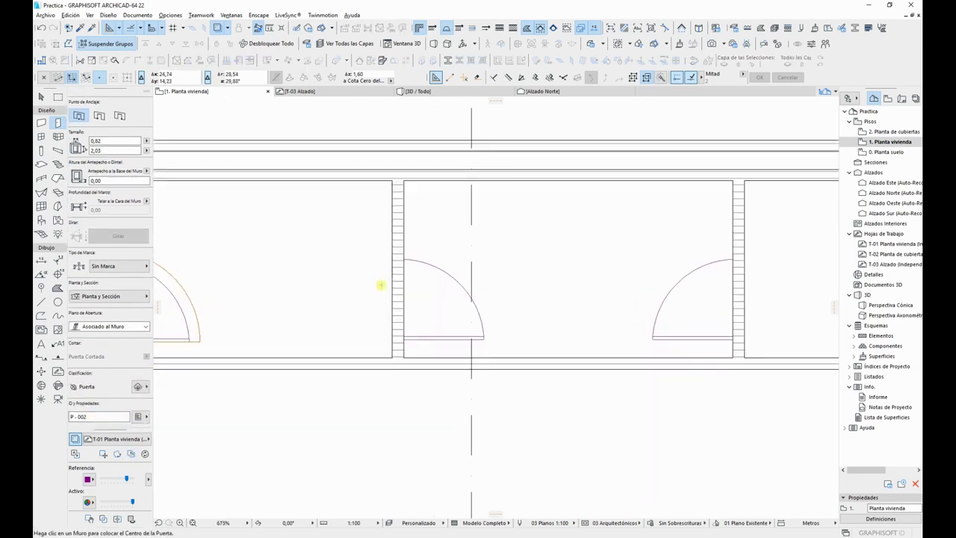
pyautogui.click(387, 295)
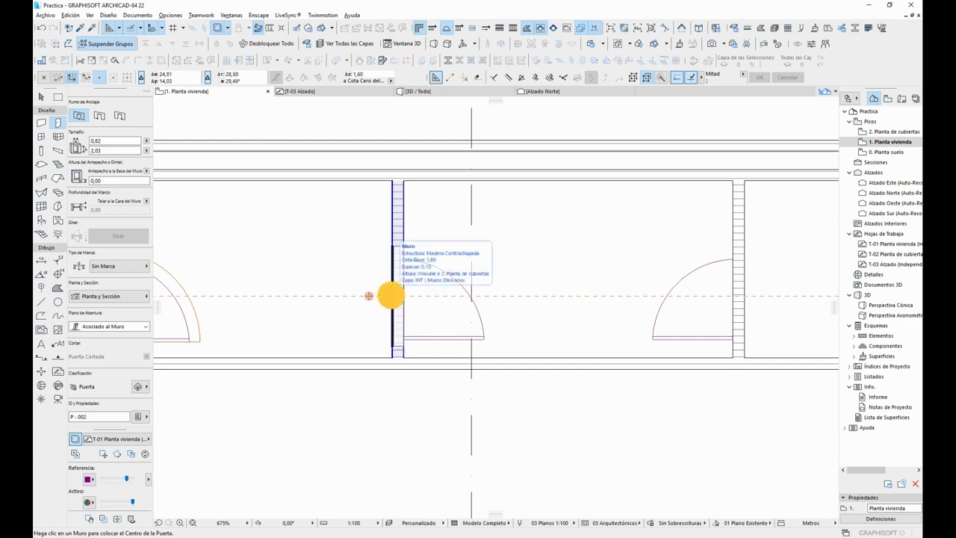
pyautogui.click(540, 345)
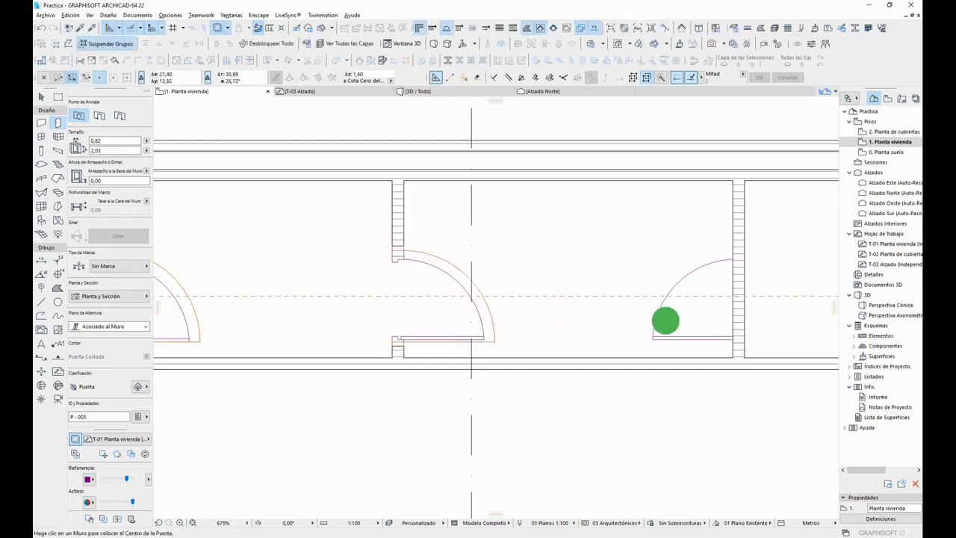
# Step: Place two Puerta 22 doors at the guideline in the third partition and the right end wall, both opening to the left
pyautogui.moveTo(666, 320); pyautogui.dragTo(403, 314, button='middle')
pyautogui.click(482, 290)
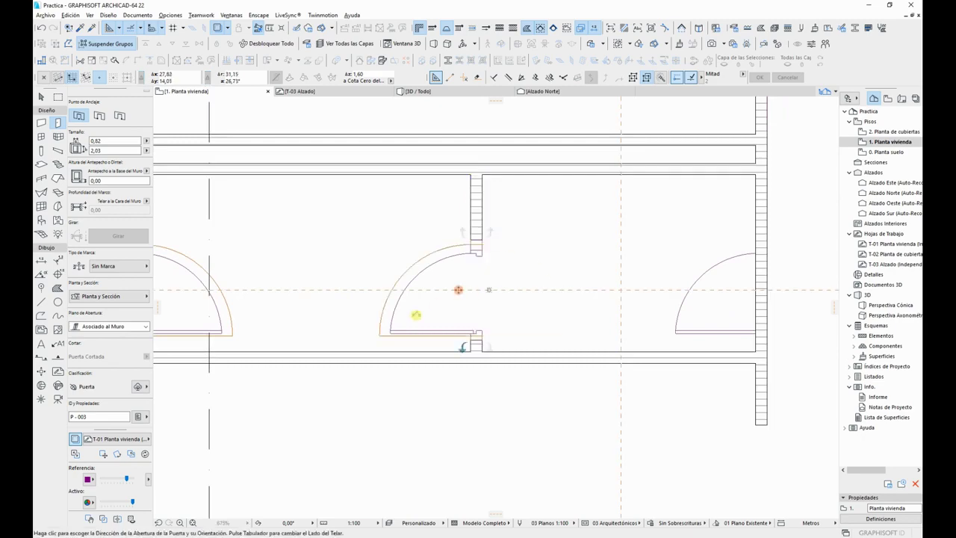
pyautogui.click(382, 340)
pyautogui.moveTo(696, 305); pyautogui.dragTo(538, 287, button='middle')
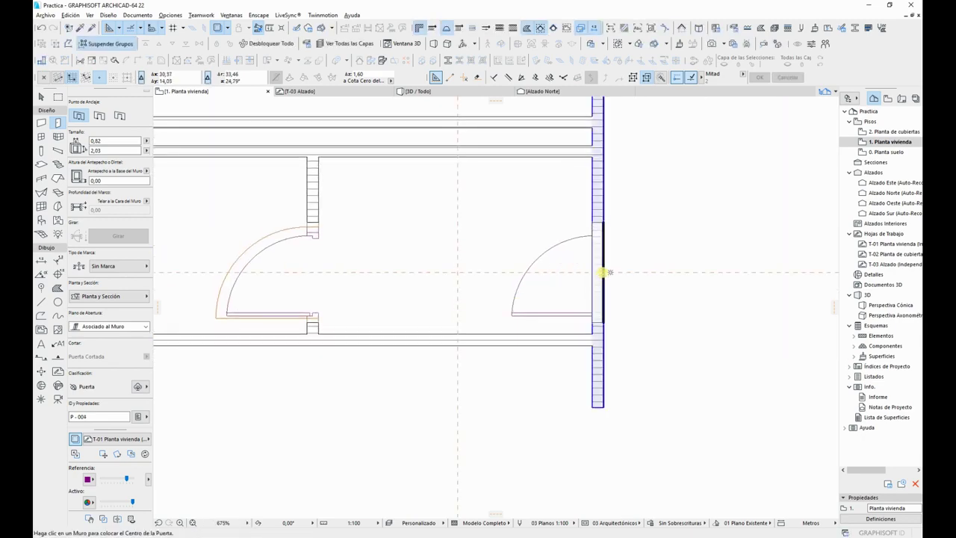
pyautogui.click(607, 272)
pyautogui.click(470, 331)
pyautogui.scroll(-5, 560, 318)
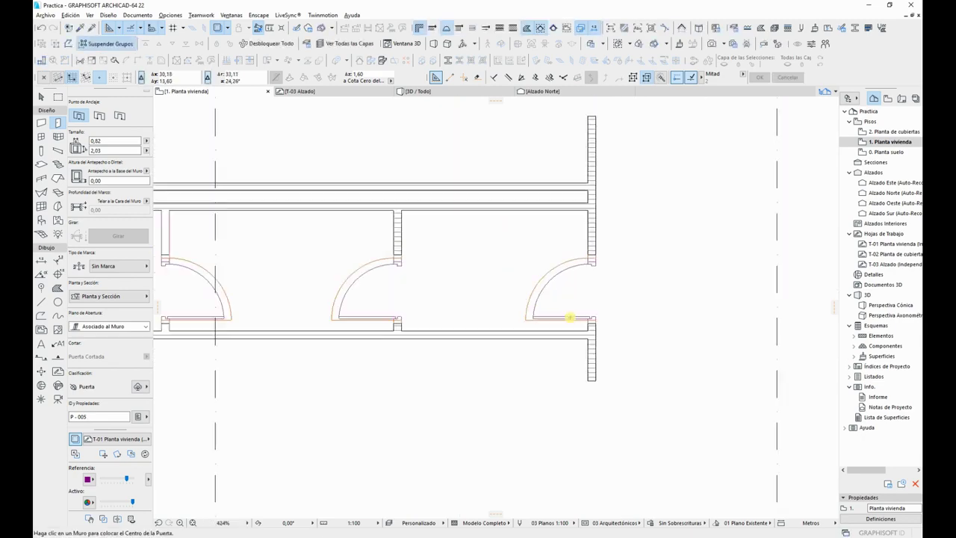
pyautogui.moveTo(545, 314); pyautogui.dragTo(647, 288, button='middle')
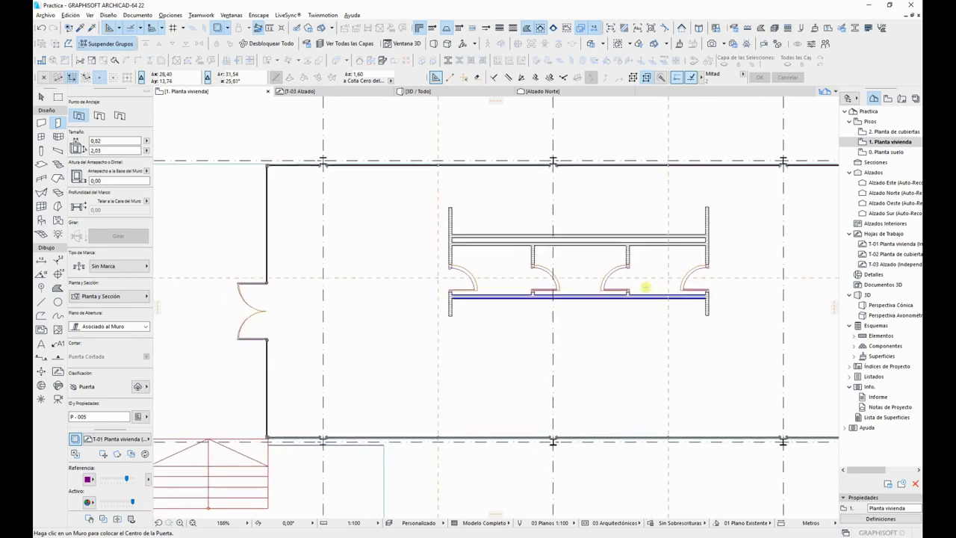
pyautogui.press('Escape')
pyautogui.press('Escape')
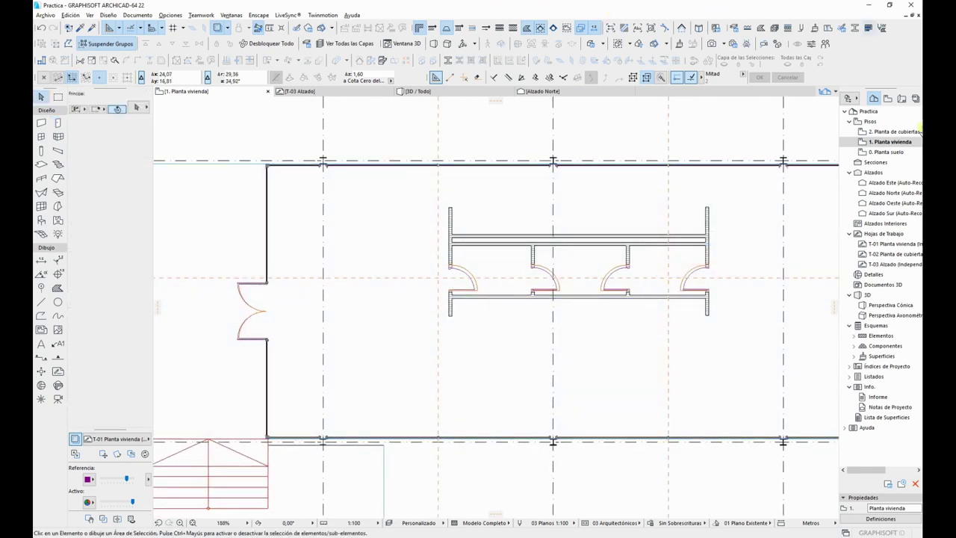
pyautogui.click(482, 296)
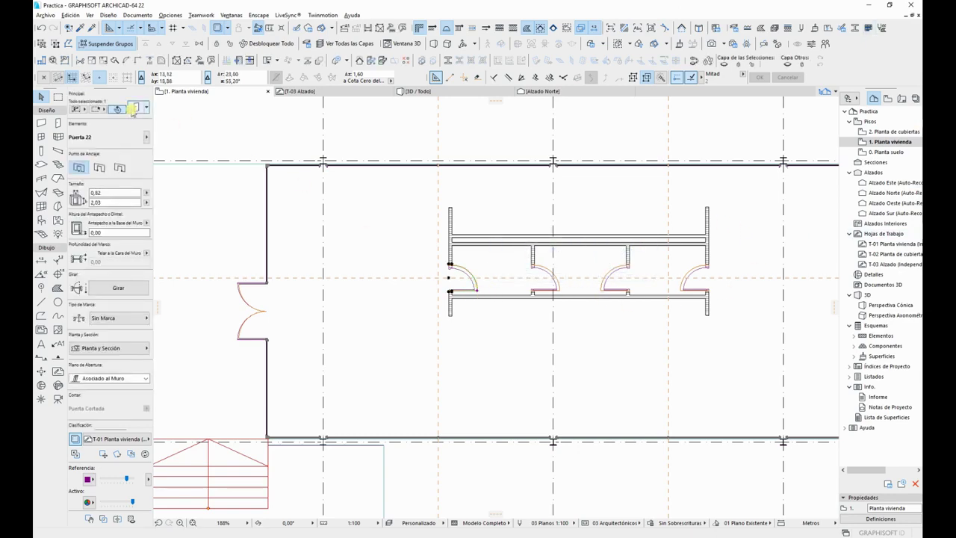
pyautogui.doubleClick(483, 304)
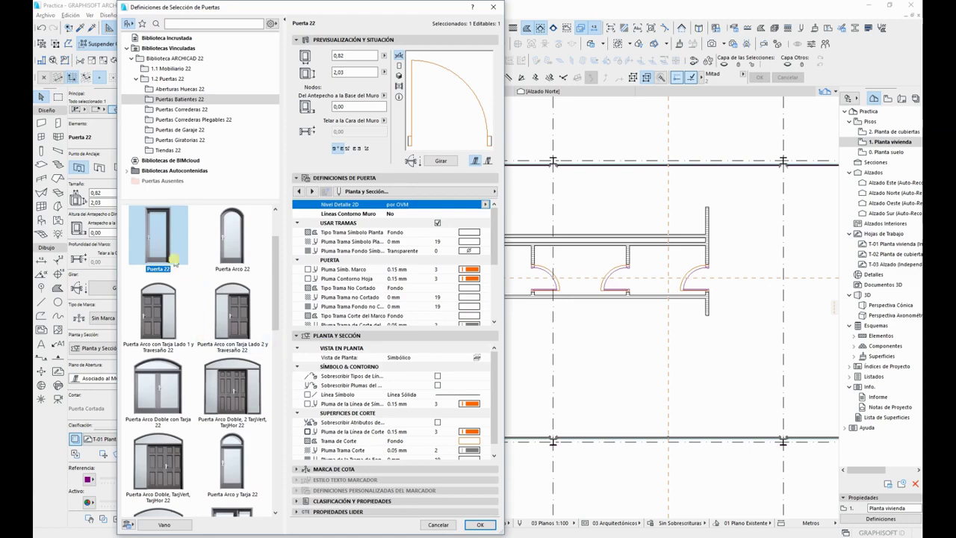
pyautogui.click(396, 191)
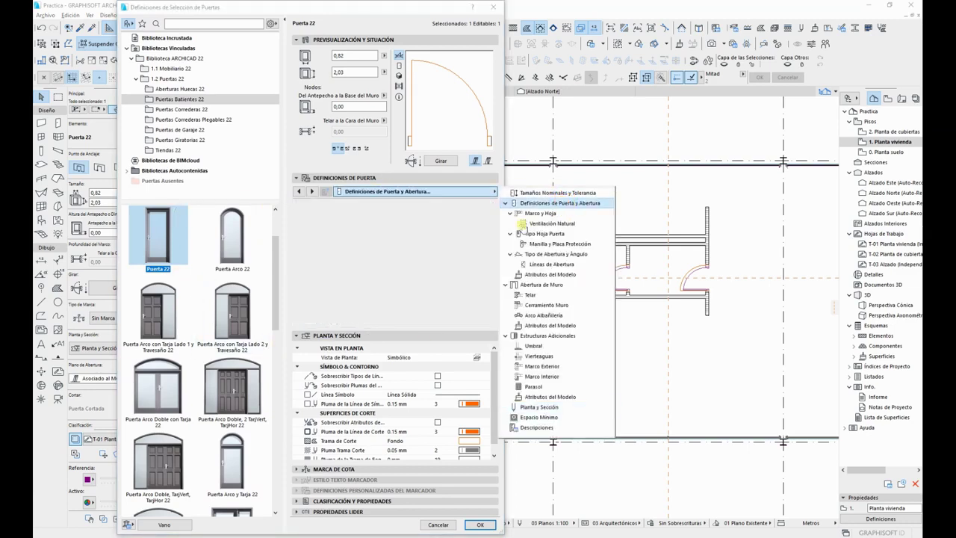
pyautogui.click(559, 202)
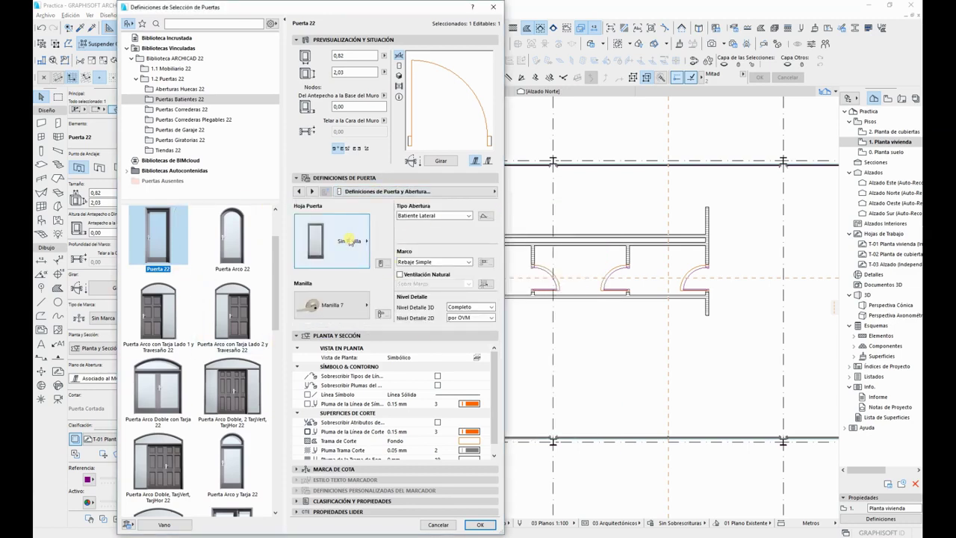
pyautogui.click(350, 241)
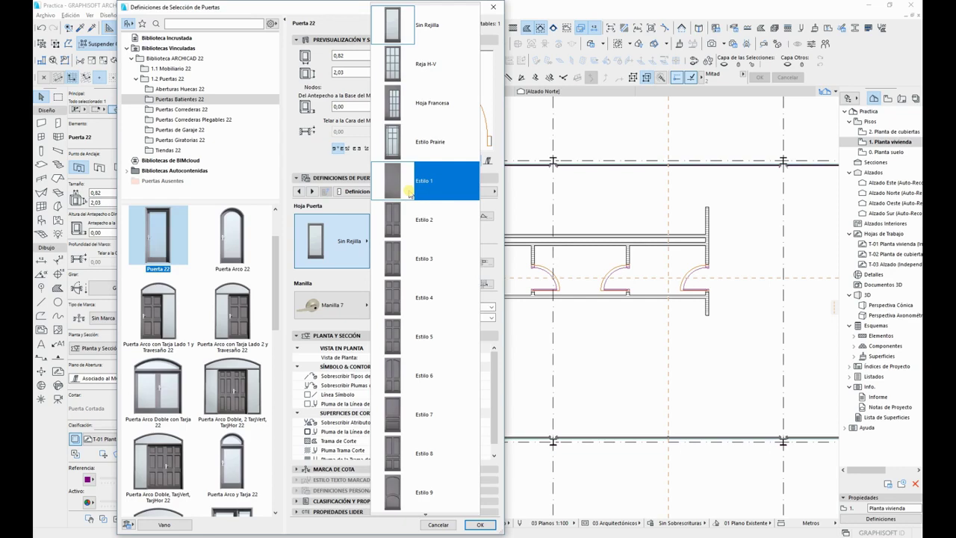
pyautogui.click(356, 305)
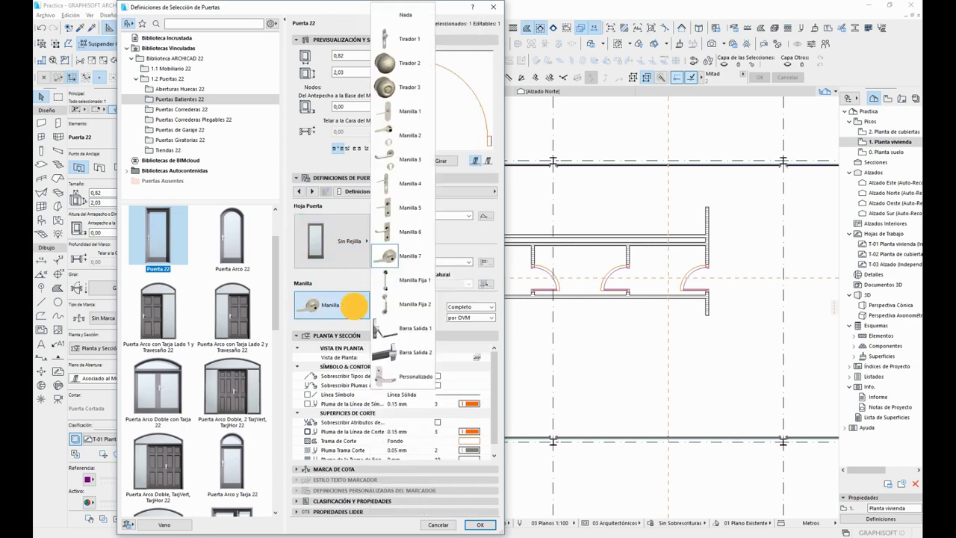
pyautogui.click(337, 286)
pyautogui.click(438, 525)
pyautogui.press('Escape')
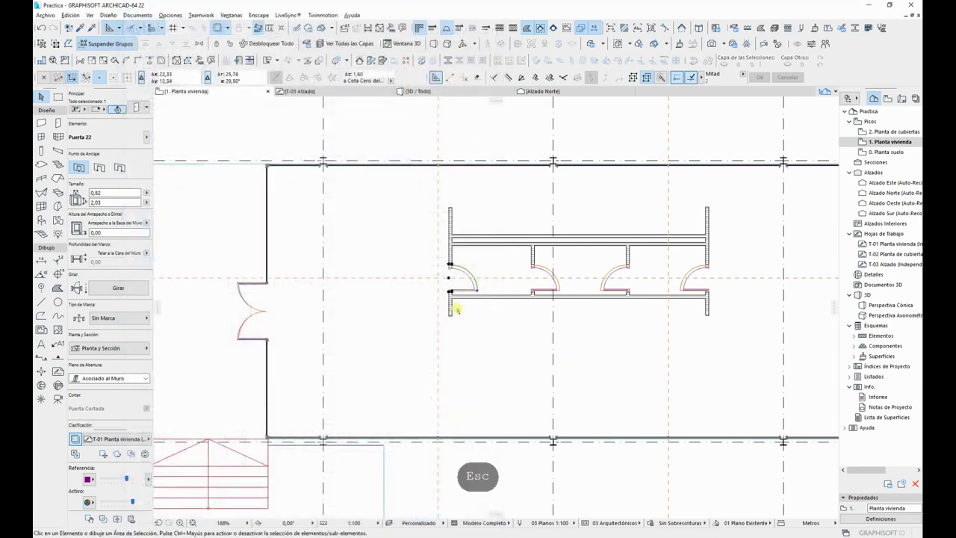
# Step: Select the four interior Puerta 22 doors in the partition walls and set their door leaf to Estilo 1
pyautogui.press('ctrl')
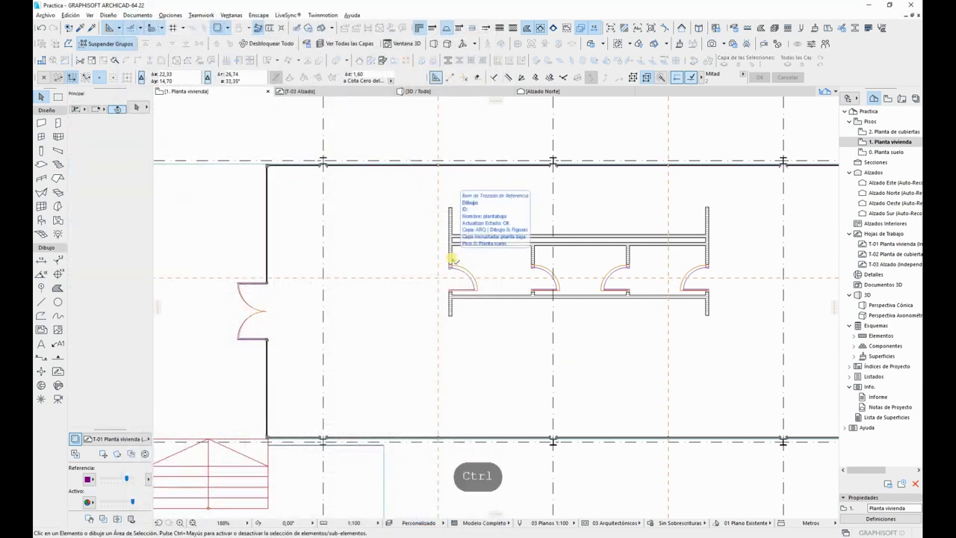
pyautogui.click(476, 290)
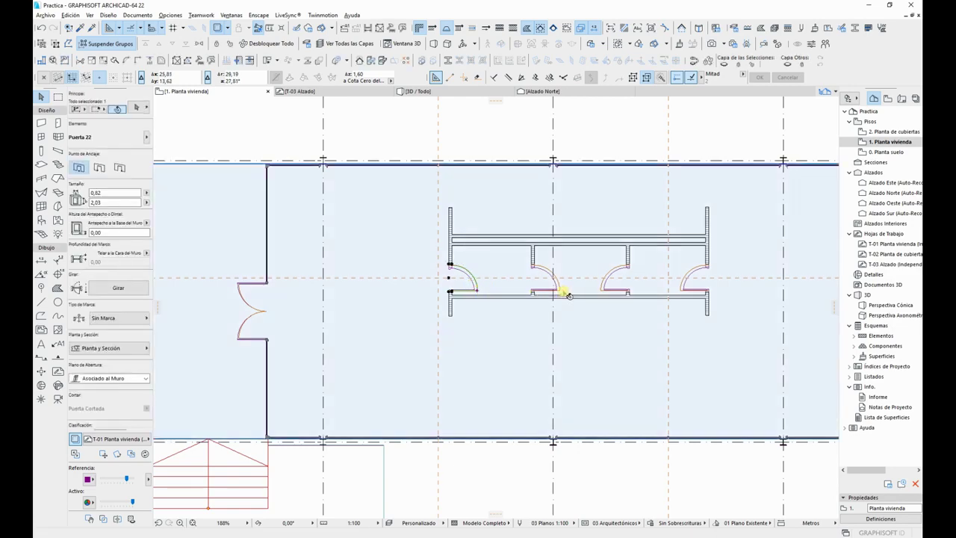
pyautogui.keyDown('shift'); pyautogui.click(559, 291); pyautogui.keyUp('shift')
pyautogui.keyDown('shift'); pyautogui.click(602, 292); pyautogui.keyUp('shift')
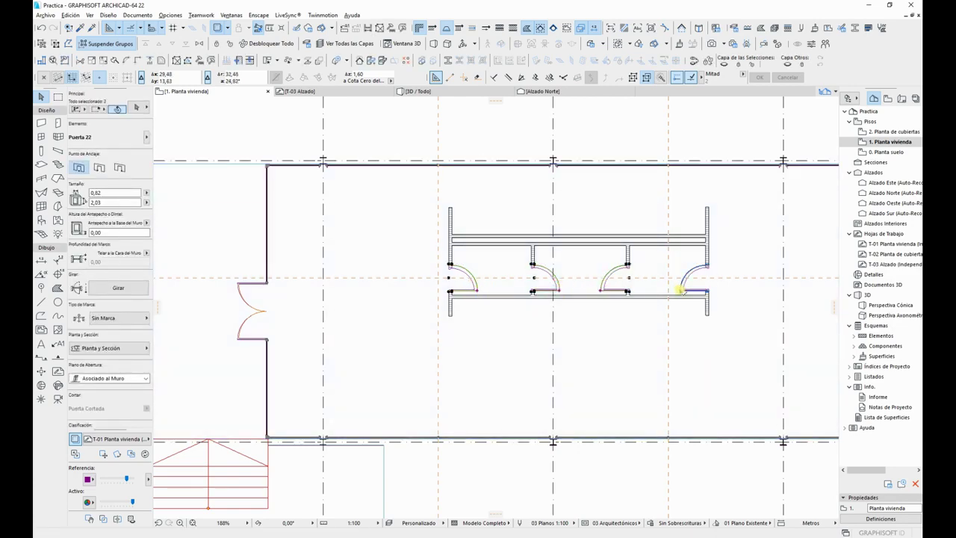
pyautogui.keyDown('shift'); pyautogui.click(683, 286); pyautogui.keyUp('shift')
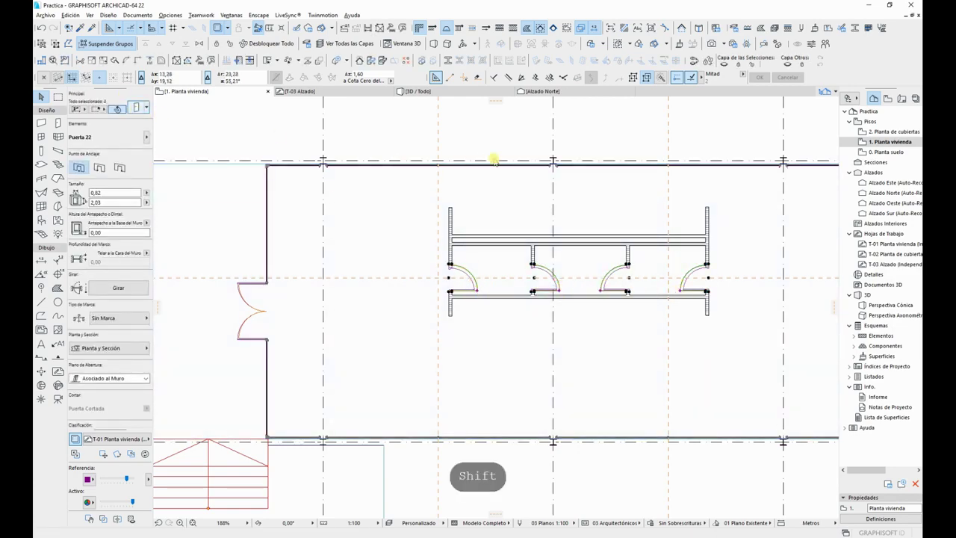
pyautogui.hotkey('ctrl', 't')
pyautogui.click(363, 192)
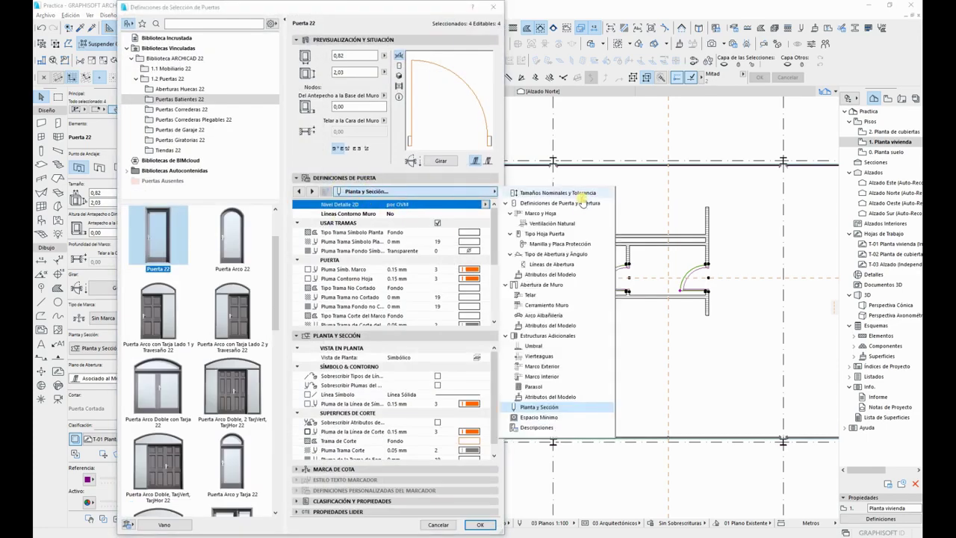
pyautogui.click(584, 204)
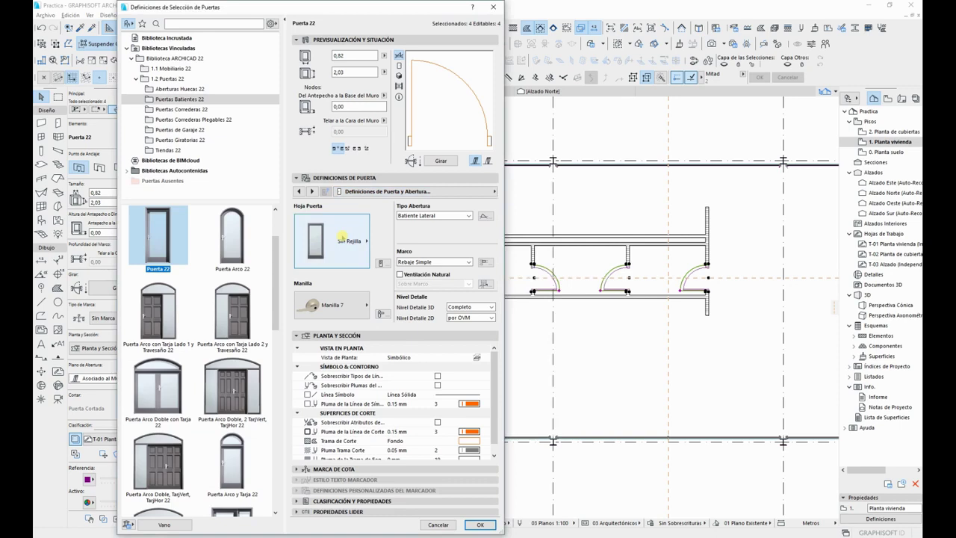
pyautogui.click(342, 236)
pyautogui.click(471, 144)
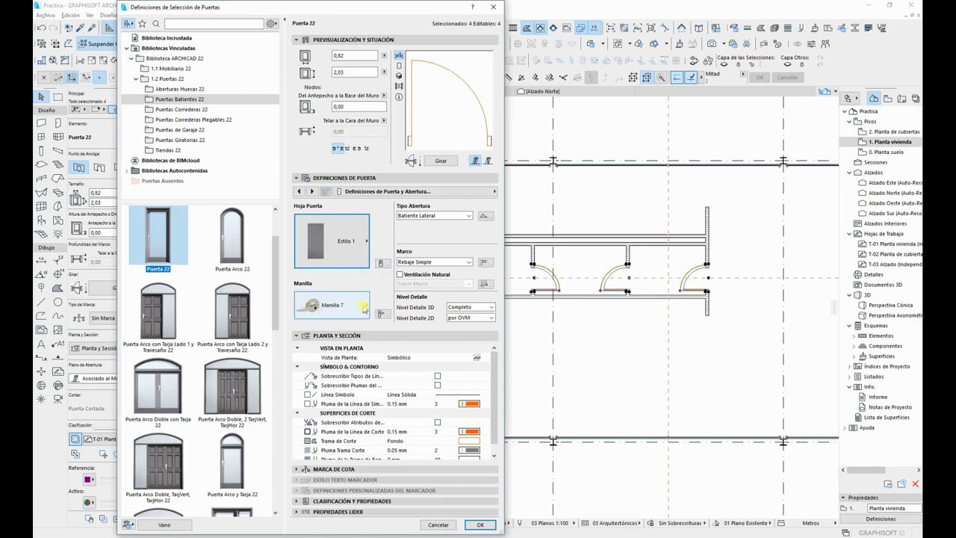
# Step: Set the handle of the four selected doors to Manilla 6 and apply the door settings
pyautogui.click(364, 306)
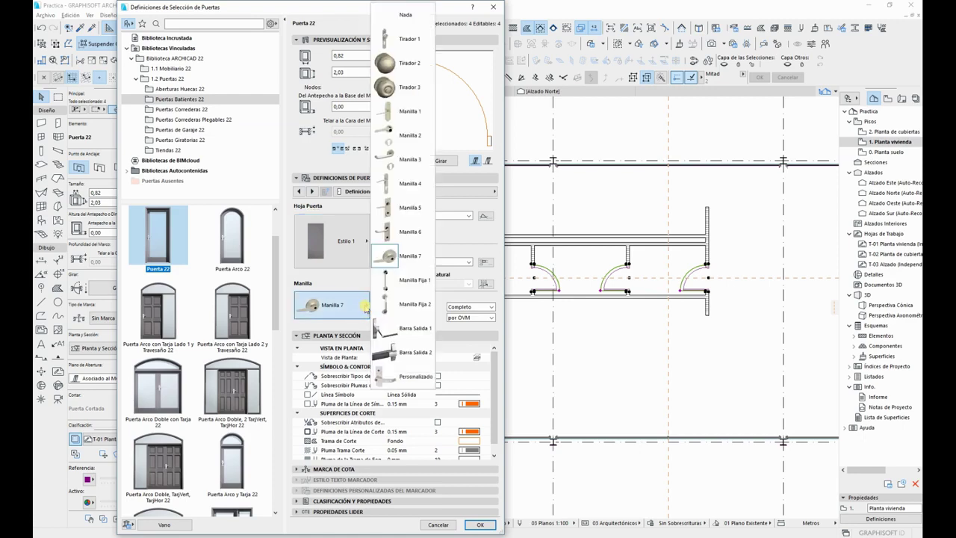
pyautogui.click(407, 233)
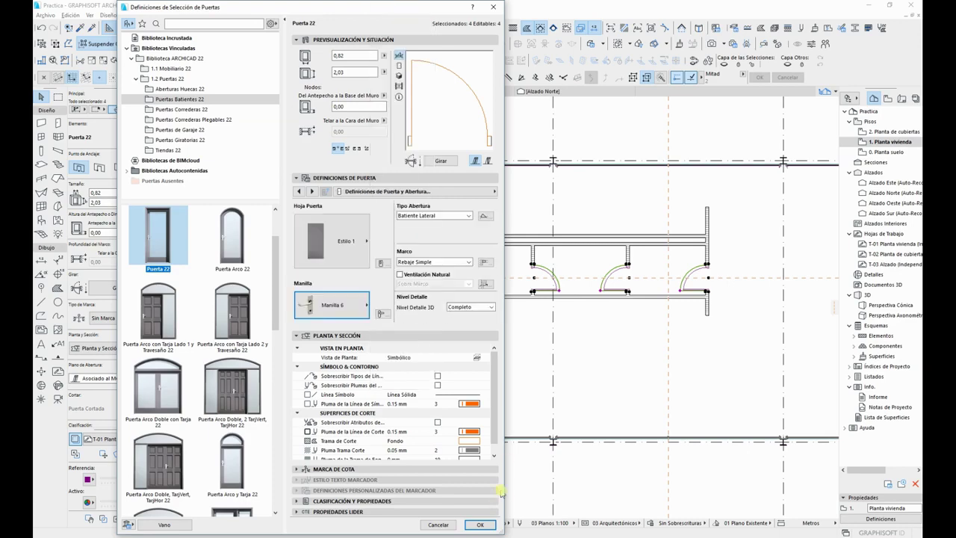
pyautogui.click(481, 525)
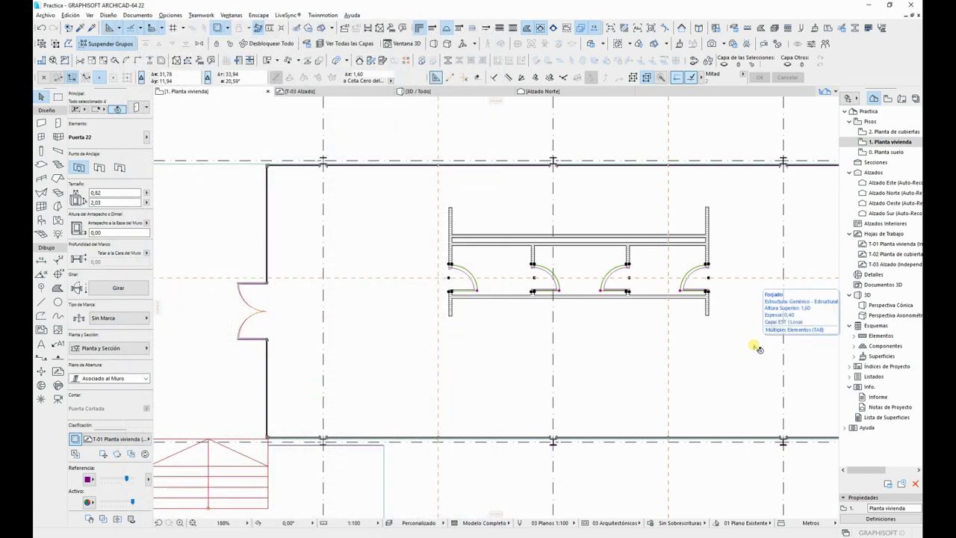
pyautogui.press('Escape')
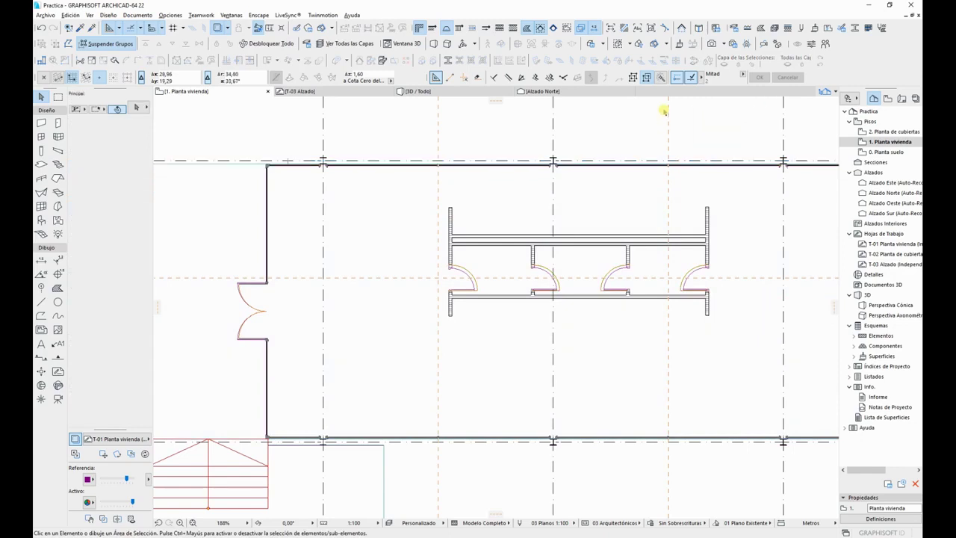
# Step: Open the 2. Planta de cubiertas storey and show worksheet T-02 Planta de cubiertas as its trace reference
pyautogui.doubleClick(877, 140)
pyautogui.doubleClick(884, 131)
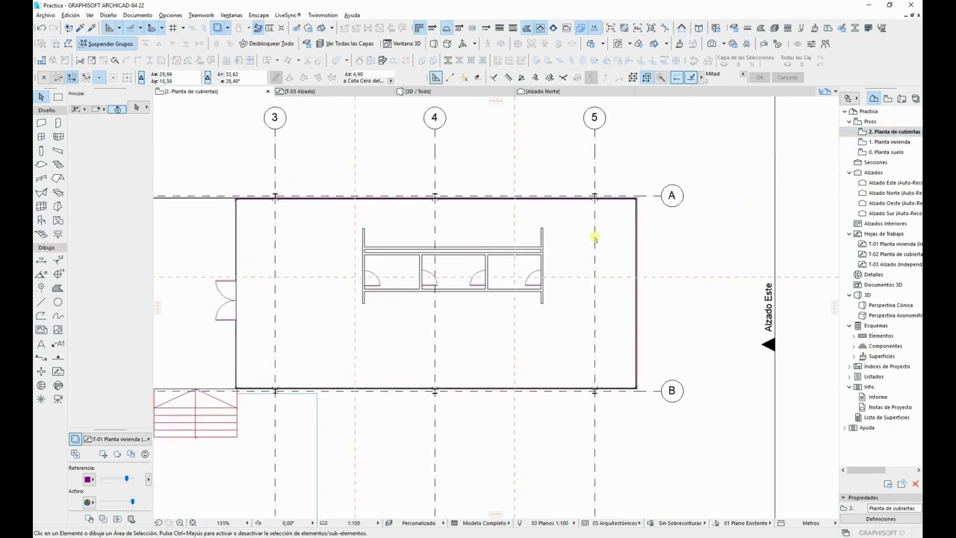
pyautogui.click(898, 255)
pyautogui.rightClick(898, 255)
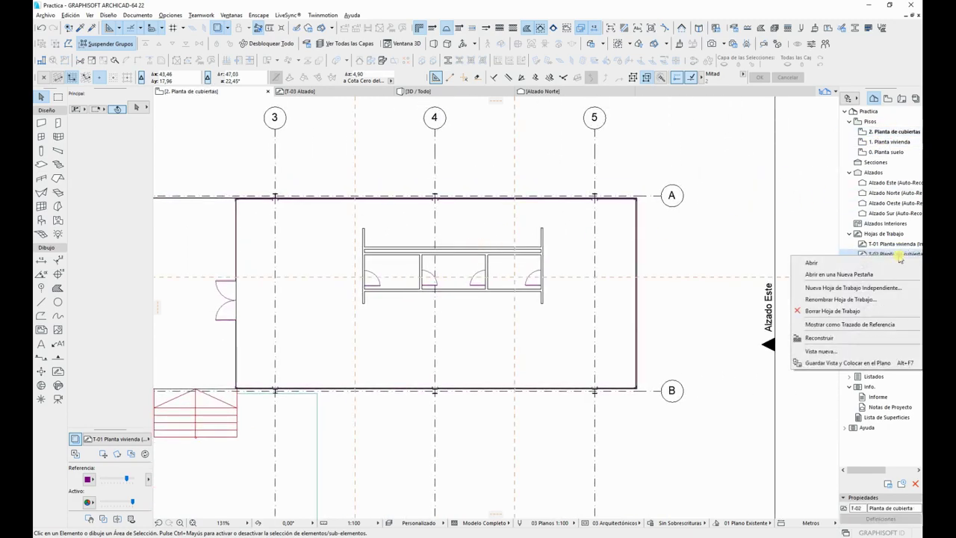
pyautogui.click(859, 322)
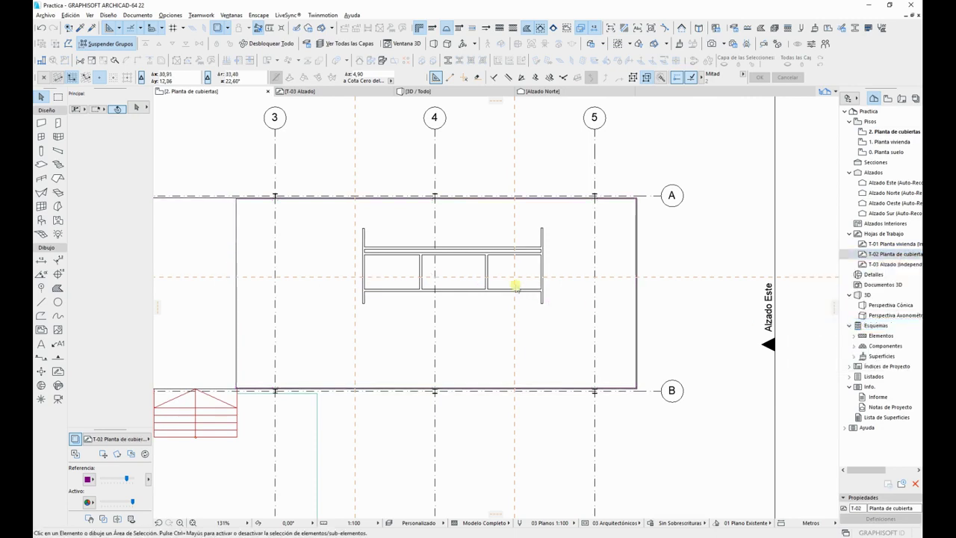
# Step: Pick up the existing roof's settings and set the new roof's pivot height to -0,20 and thickness to 0,20
pyautogui.moveTo(486, 238); pyautogui.dragTo(557, 231, button='middle')
pyautogui.scroll(3, 521, 240)
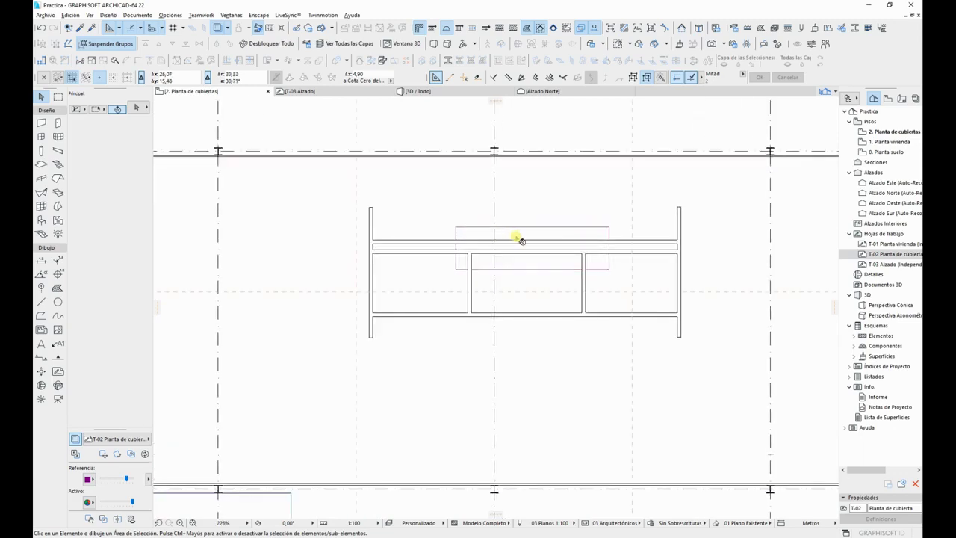
pyautogui.scroll(-3, 553, 198)
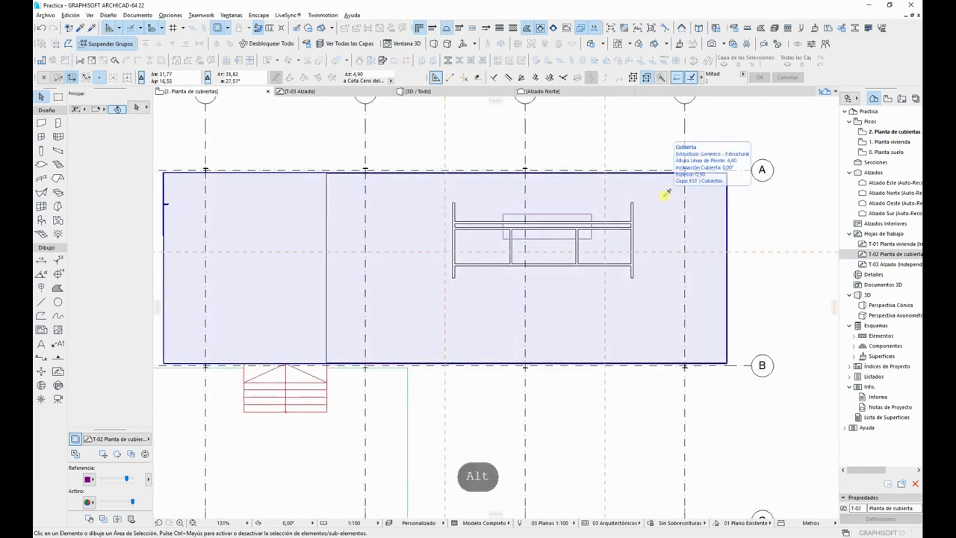
pyautogui.keyDown('alt'); pyautogui.click(665, 194); pyautogui.keyUp('alt')
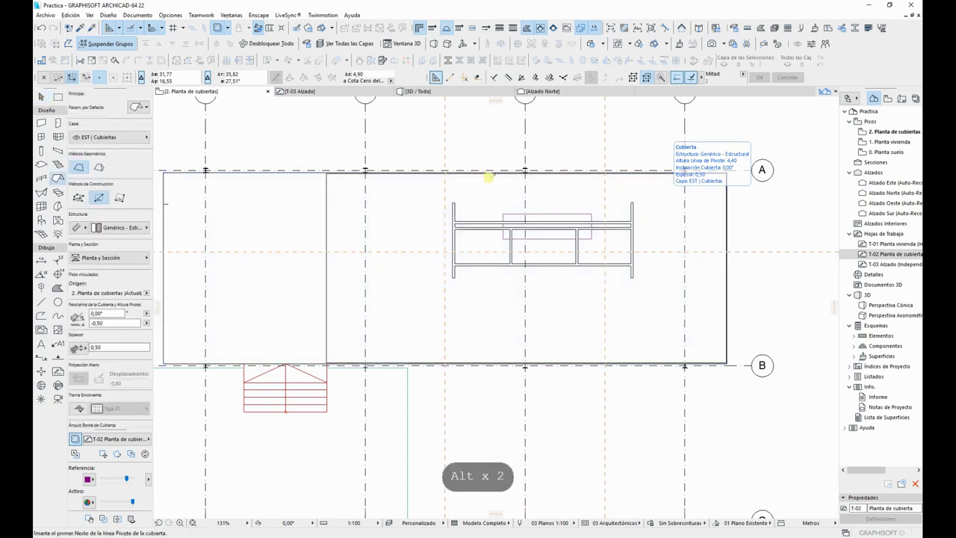
pyautogui.click(137, 109)
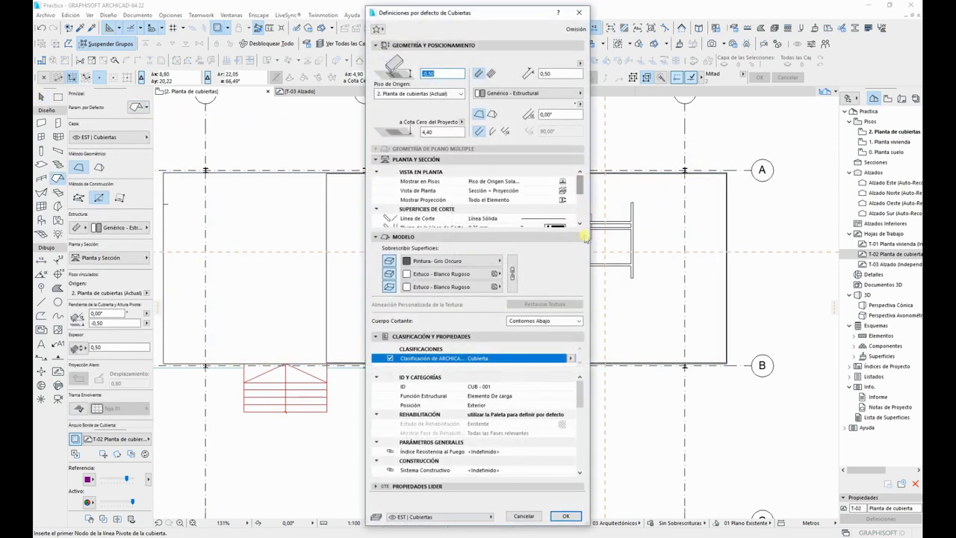
pyautogui.write('-0,5')
pyautogui.moveTo(443, 73); pyautogui.dragTo(316, 76)
pyautogui.write('-0,')
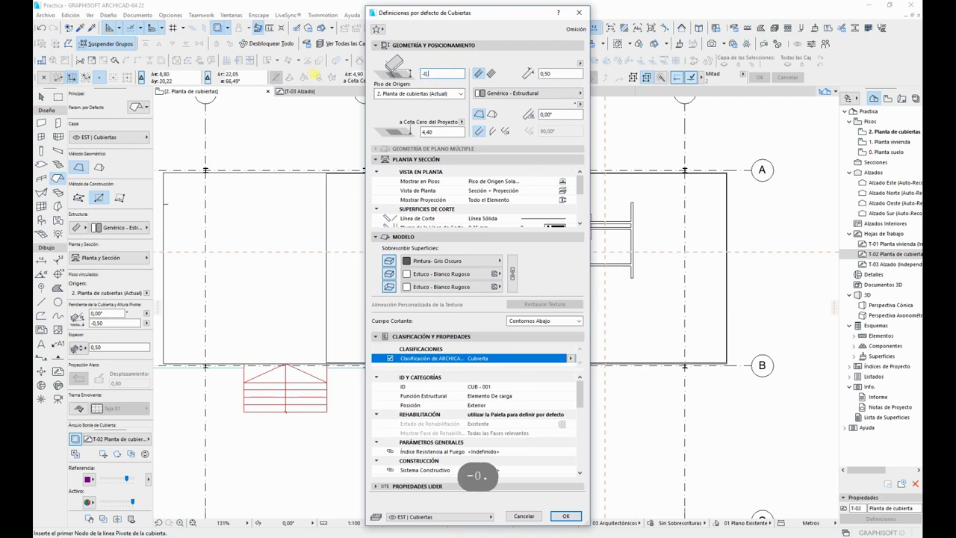
pyautogui.write('20')
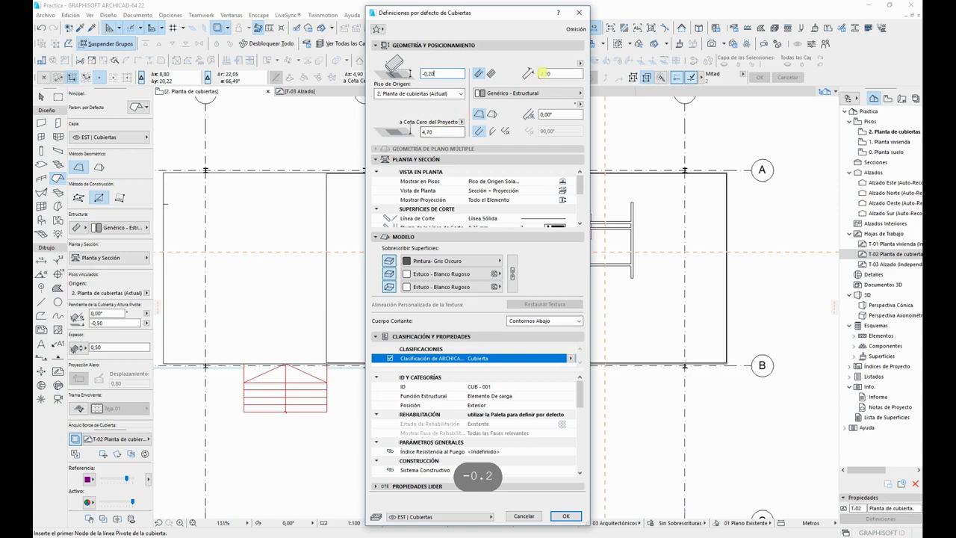
pyautogui.click(551, 74)
pyautogui.press('BackSpace')
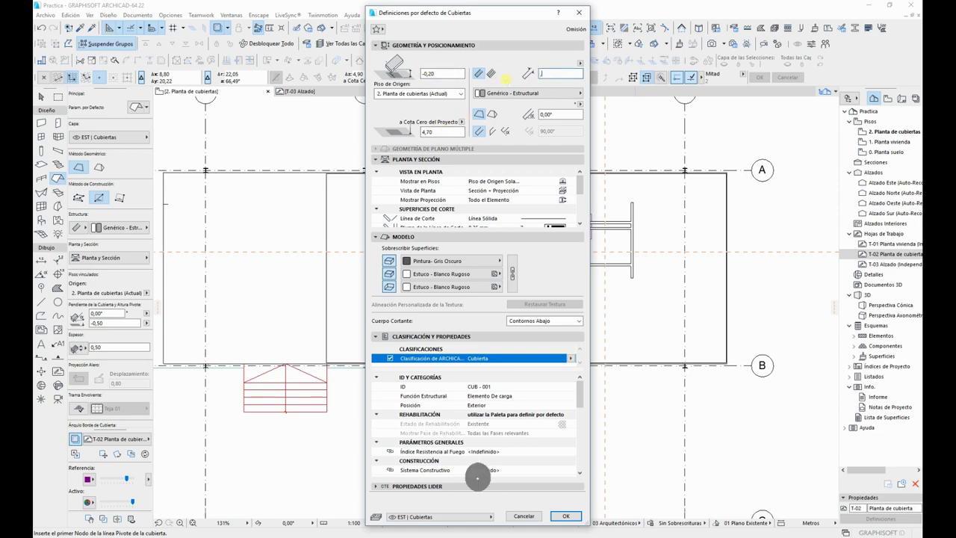
pyautogui.press('Return')
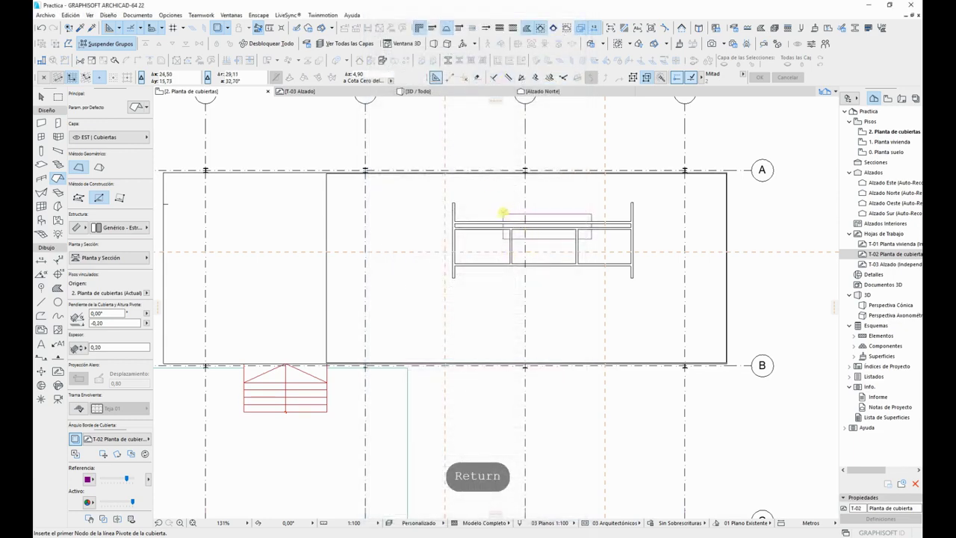
# Step: Draw the small rectangular roof over the reference rectangle above the partition walls, with its pivot line on the rectangle's upper edge
pyautogui.click(502, 213)
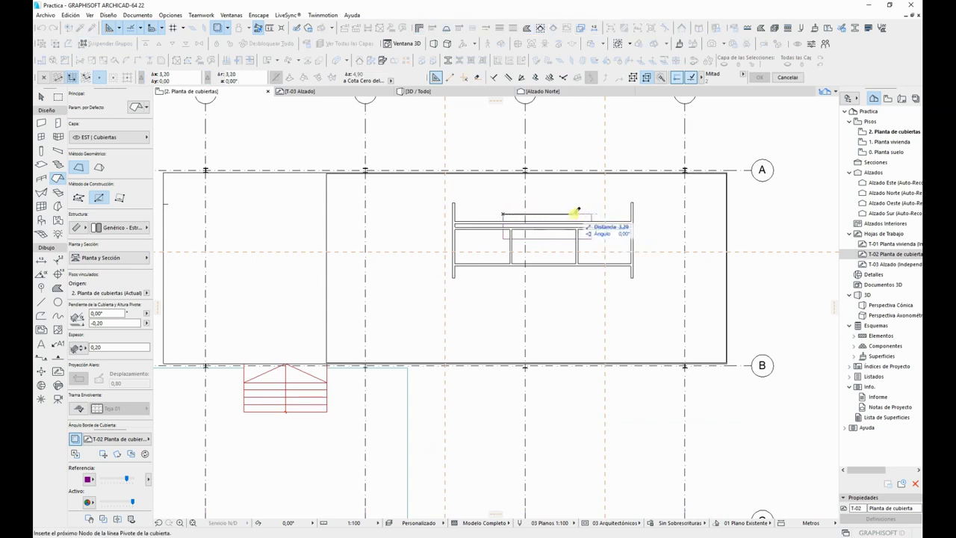
pyautogui.press('Escape')
pyautogui.click(537, 214)
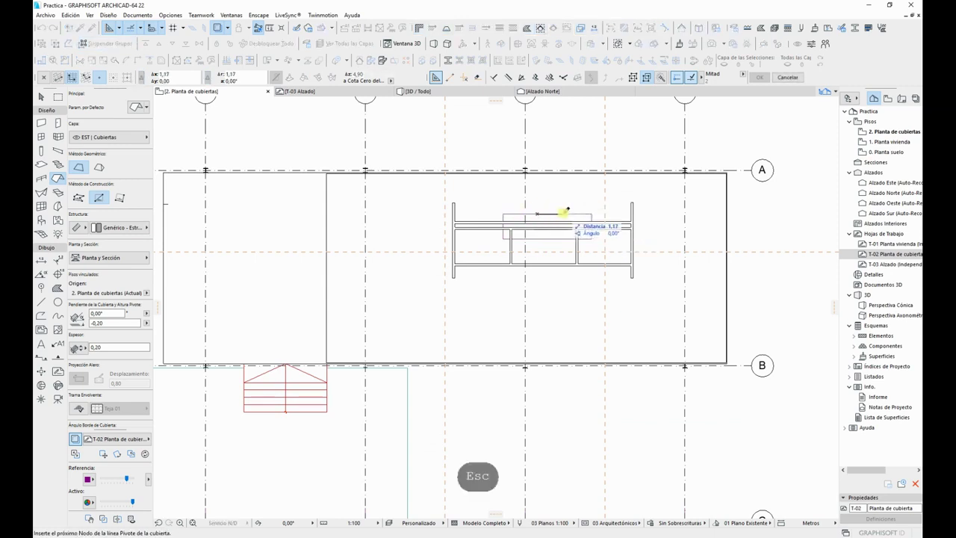
pyautogui.click(562, 214)
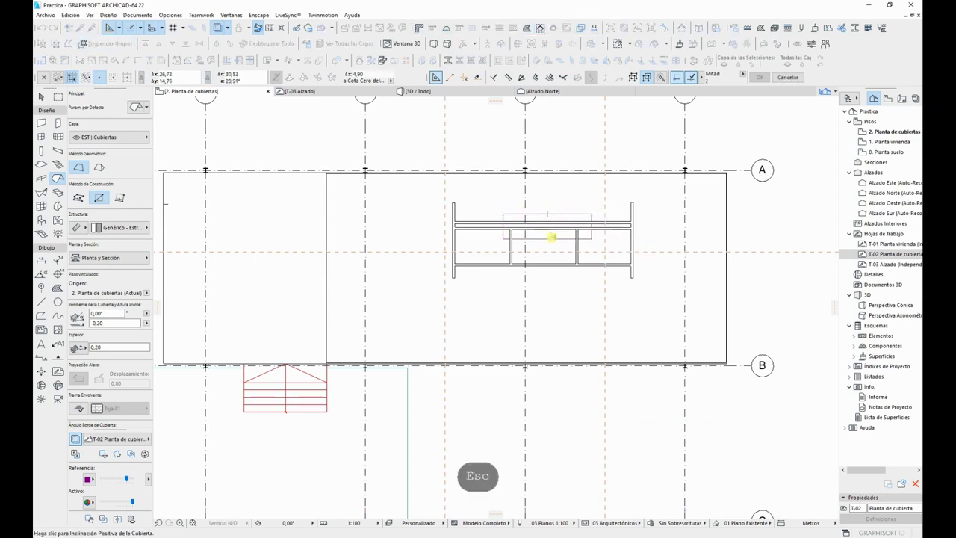
pyautogui.click(504, 214)
pyautogui.click(592, 239)
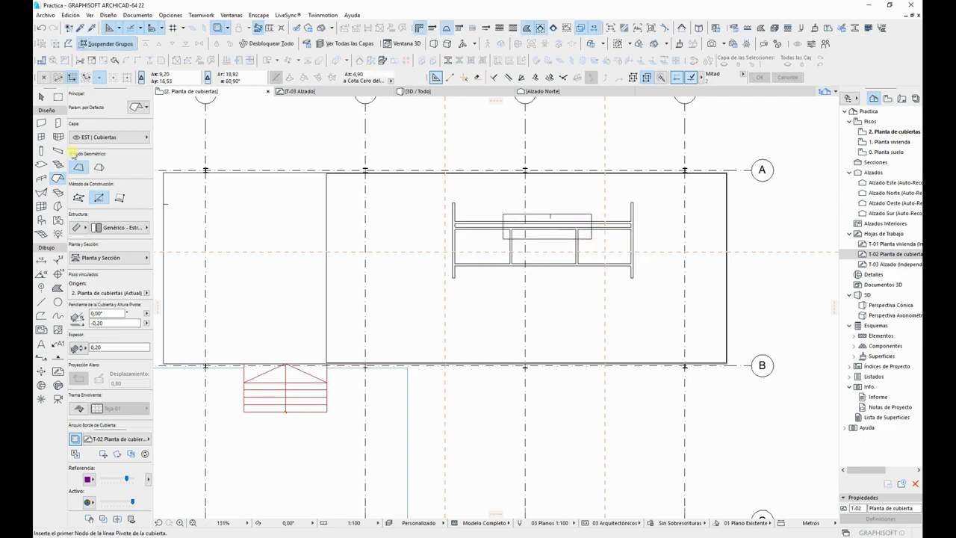
# Step: Configure the Wall tool with Vidrio as the building material and a wall thickness of 0,02
pyautogui.click(43, 123)
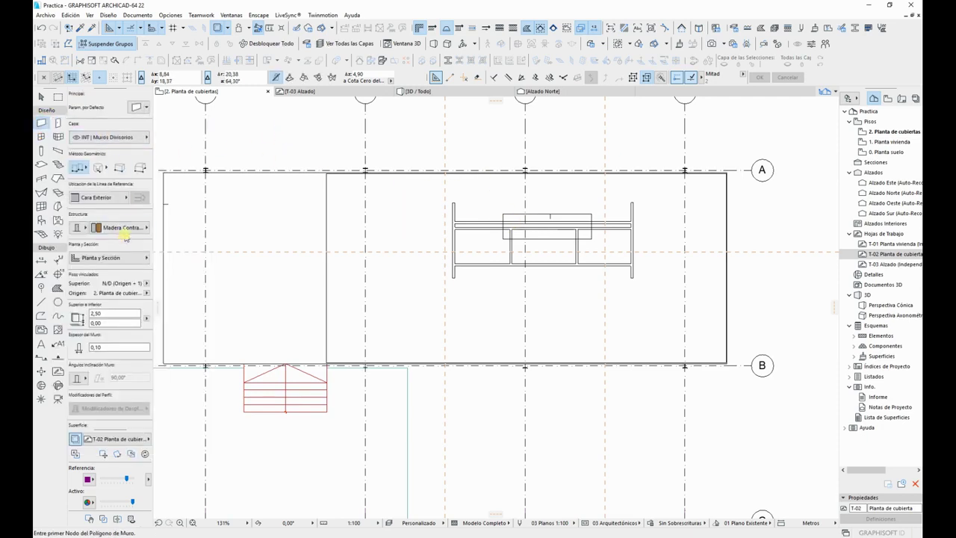
pyautogui.click(126, 228)
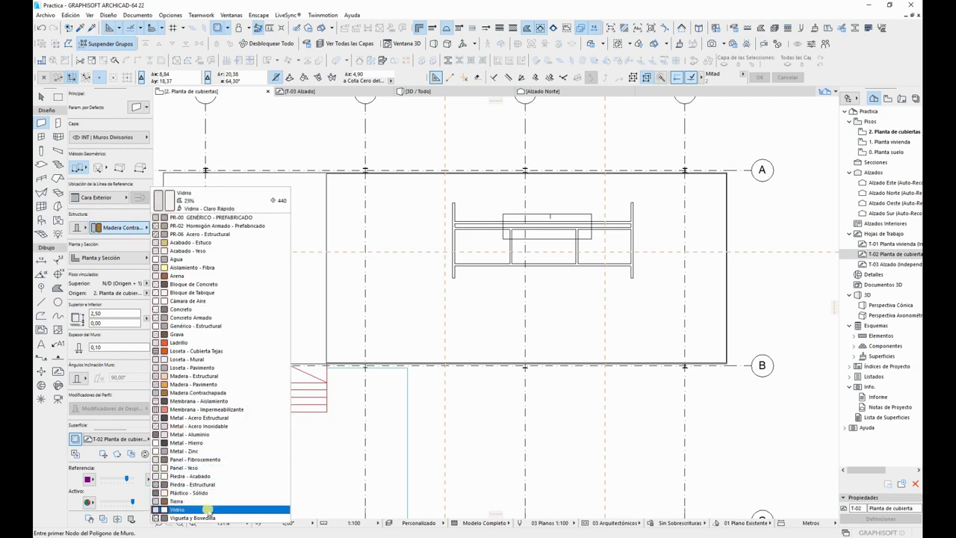
pyautogui.click(213, 510)
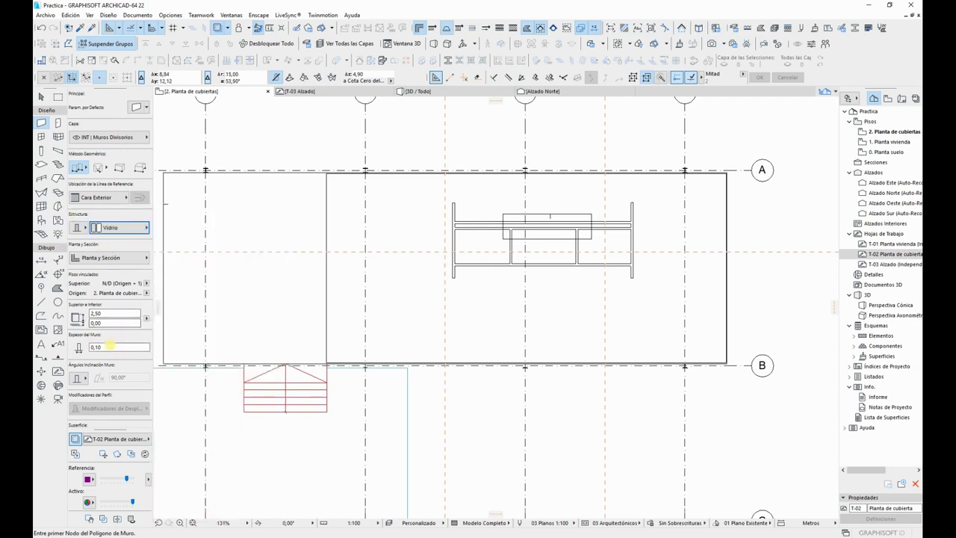
pyautogui.click(99, 348)
pyautogui.write('.02')
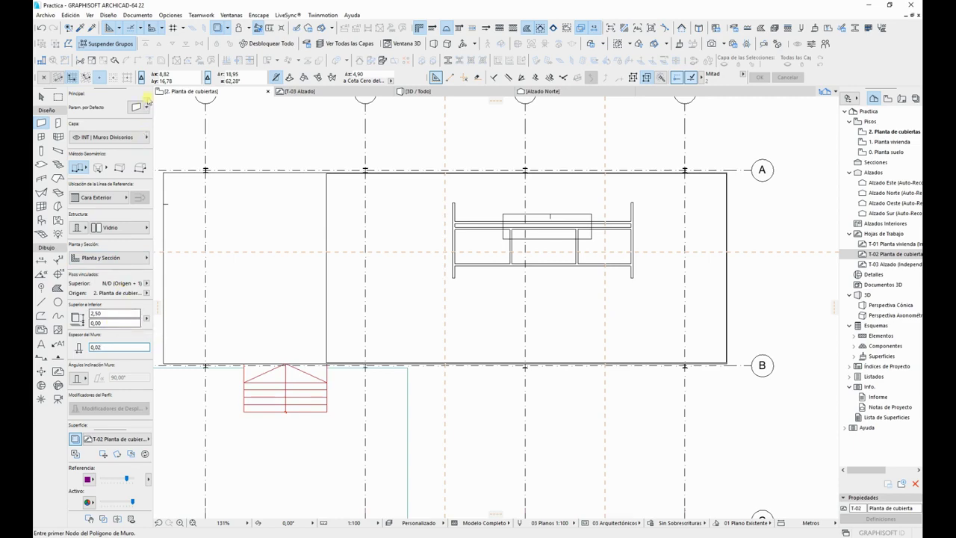
# Step: Set the default Vidrio wall's height to 0.10 m and its base offset to 0.00 m
pyautogui.hotkey('ctrl', 't')
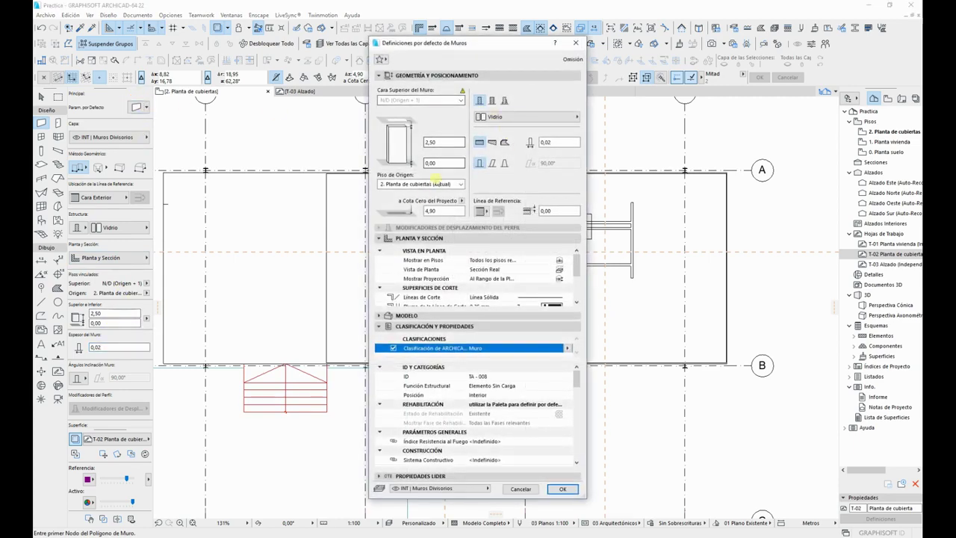
pyautogui.doubleClick(444, 162)
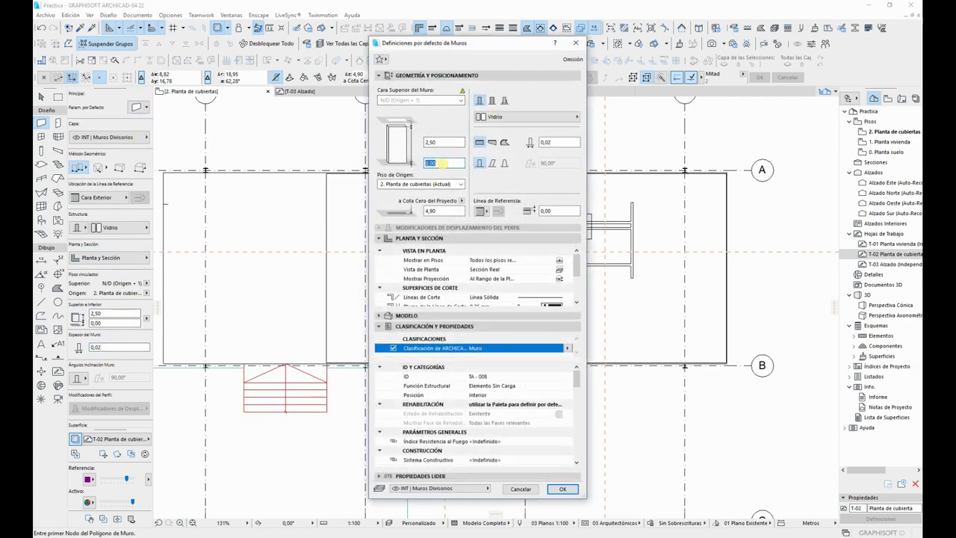
pyautogui.write('-')
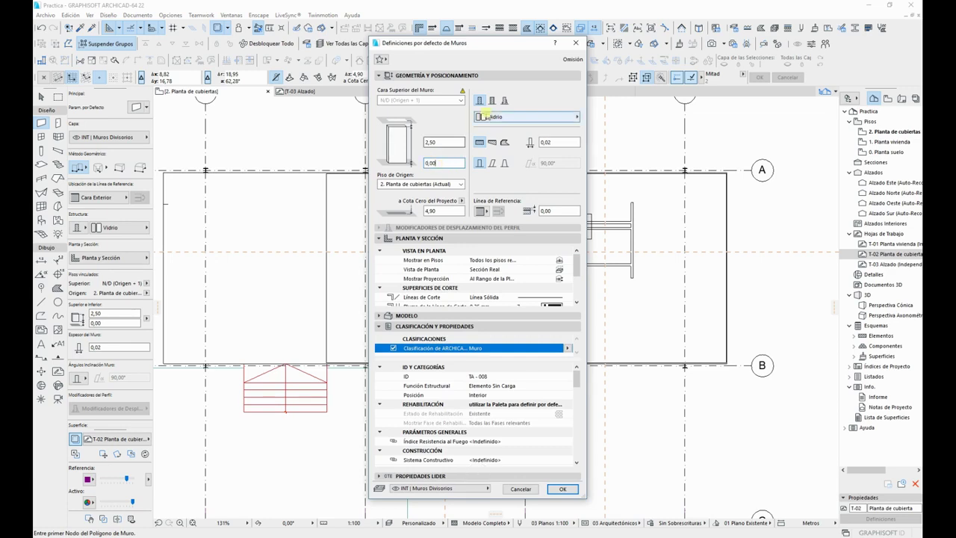
pyautogui.doubleClick(444, 142)
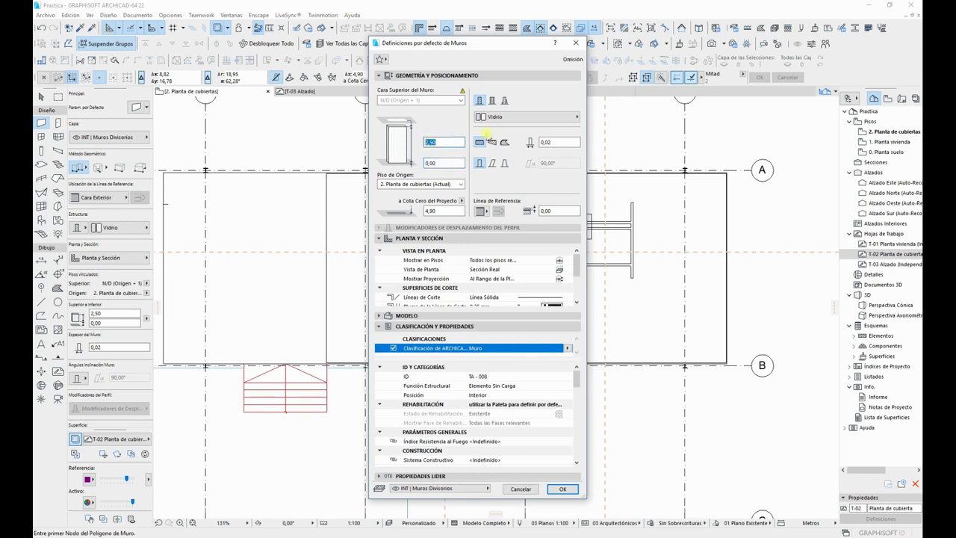
pyautogui.write(',1')
pyautogui.click(562, 489)
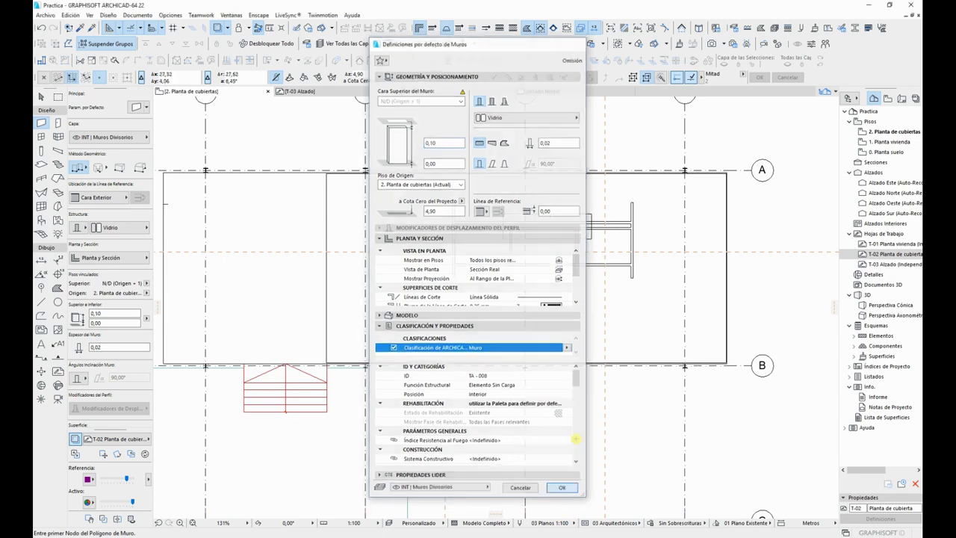
# Step: Draw a rectangular glass wall ring from opposite corners of the small roof's outline, offset 0.1 m inward
pyautogui.scroll(4, 552, 232)
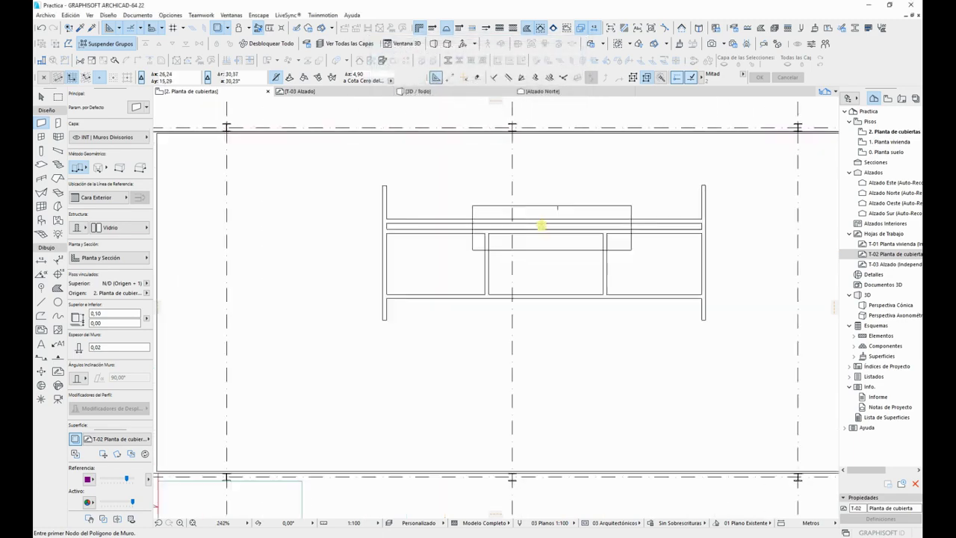
pyautogui.click(536, 78)
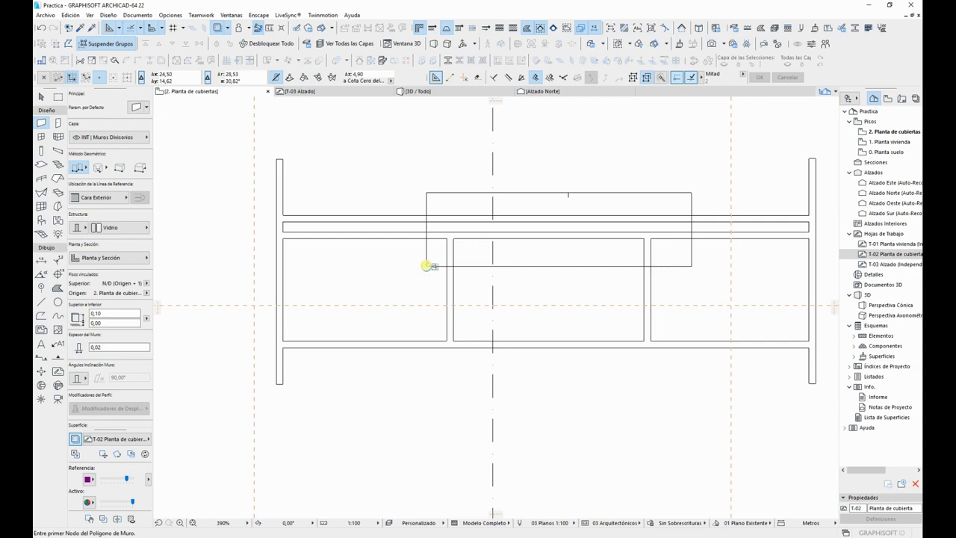
pyautogui.click(426, 266)
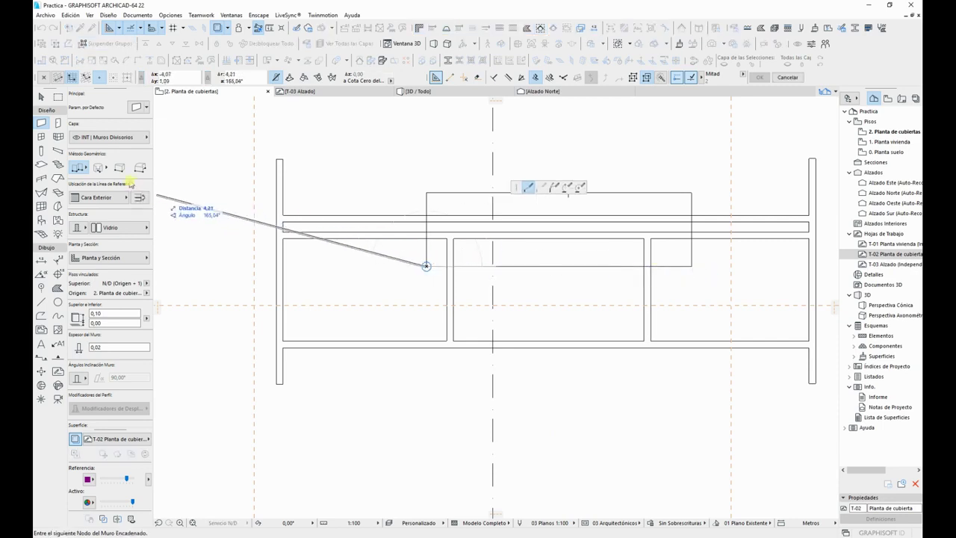
pyautogui.moveTo(78, 166); pyautogui.dragTo(117, 158)
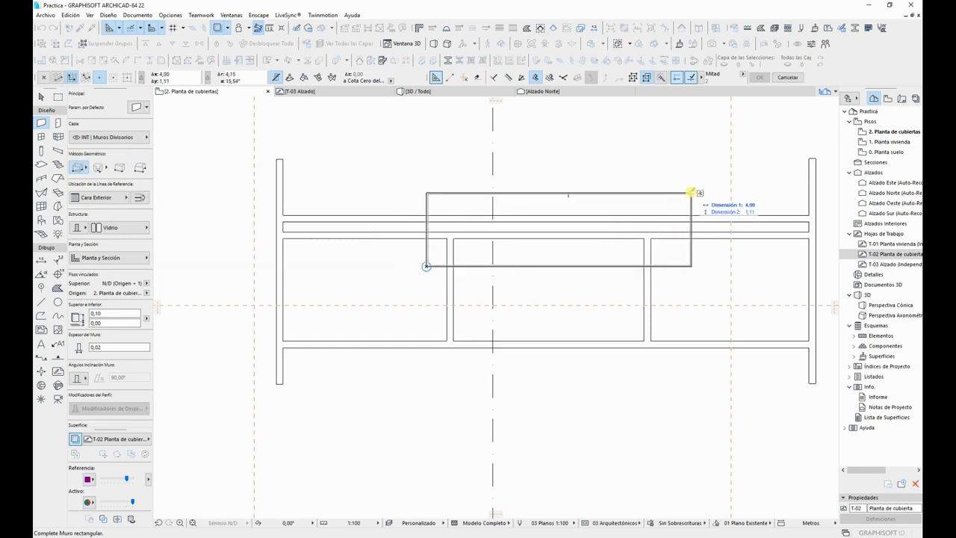
pyautogui.click(690, 193)
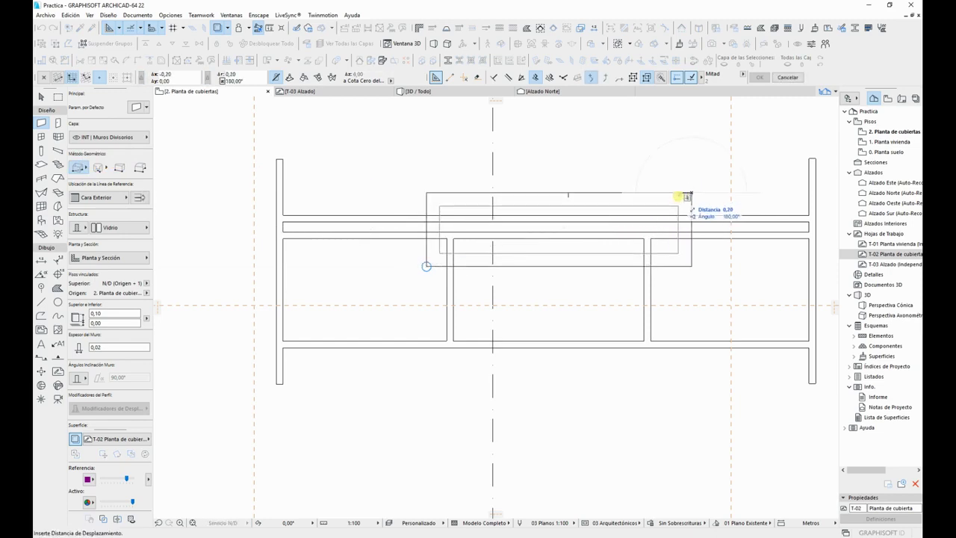
pyautogui.write('.1')
pyautogui.press('Return')
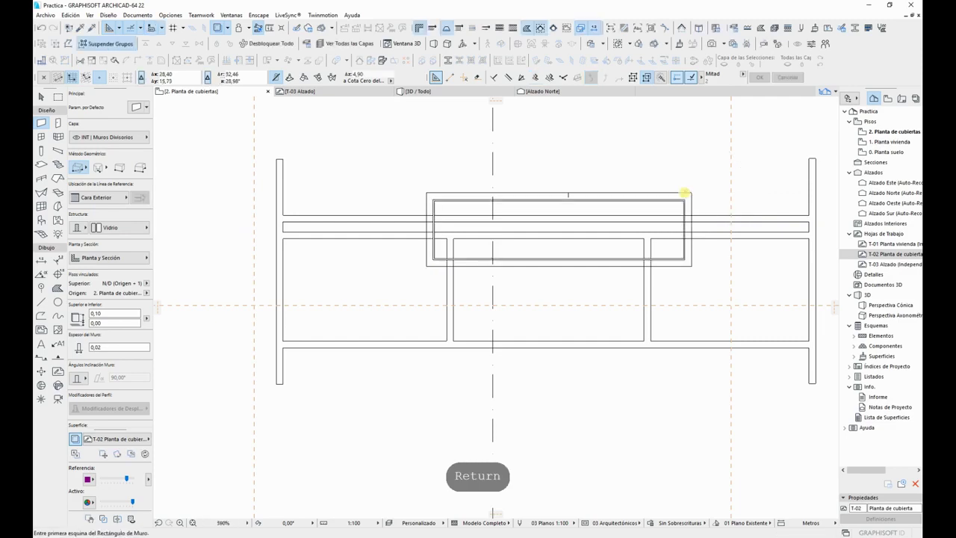
pyautogui.press('Escape')
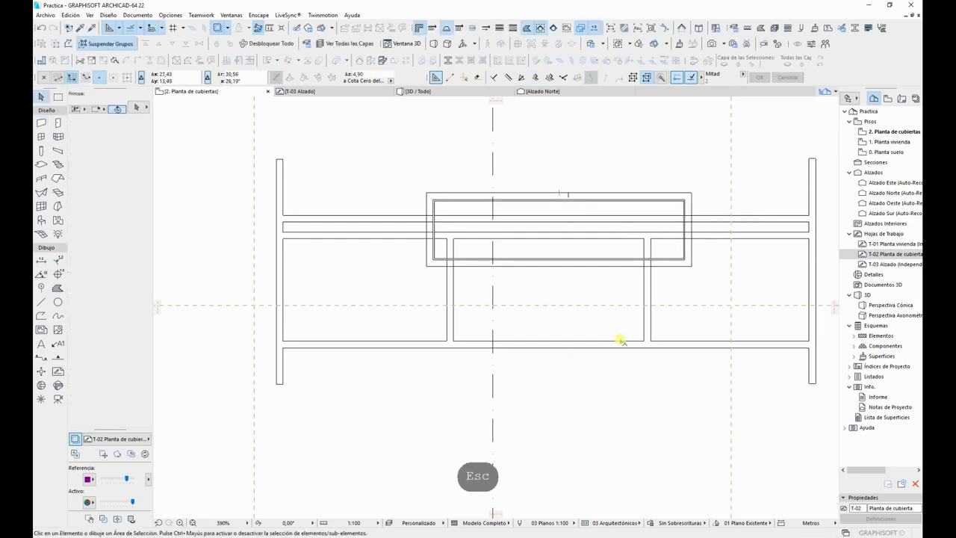
# Step: Inspect the rectangular glass wall ring on top of the main roof in 3D
pyautogui.press('F3')
pyautogui.moveTo(651, 194); pyautogui.dragTo(389, 348, button='middle')
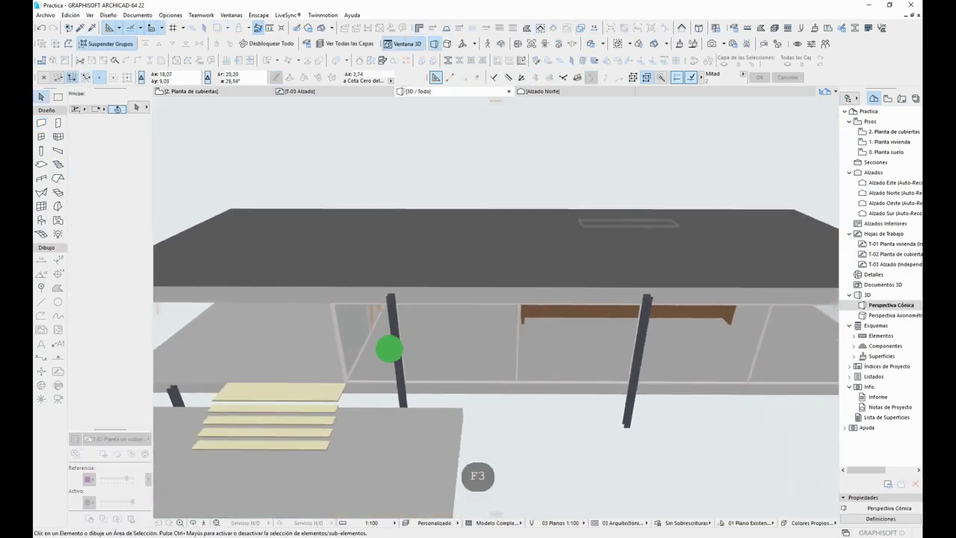
pyautogui.scroll(5, 612, 258)
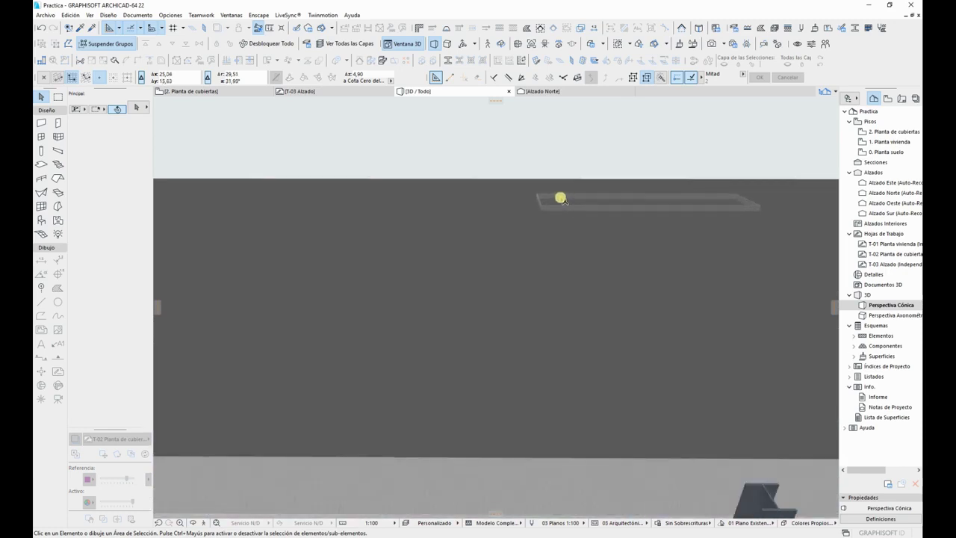
pyautogui.keyDown('shift'); pyautogui.moveTo(571, 209); pyautogui.dragTo(550, 150, button='middle'); pyautogui.keyUp('shift')
# Step: Return to the roof floor plan, start the Section tool and set the new section's ID to S-01
pyautogui.press('F2')
pyautogui.press('Escape')
pyautogui.scroll(-4, 615, 256)
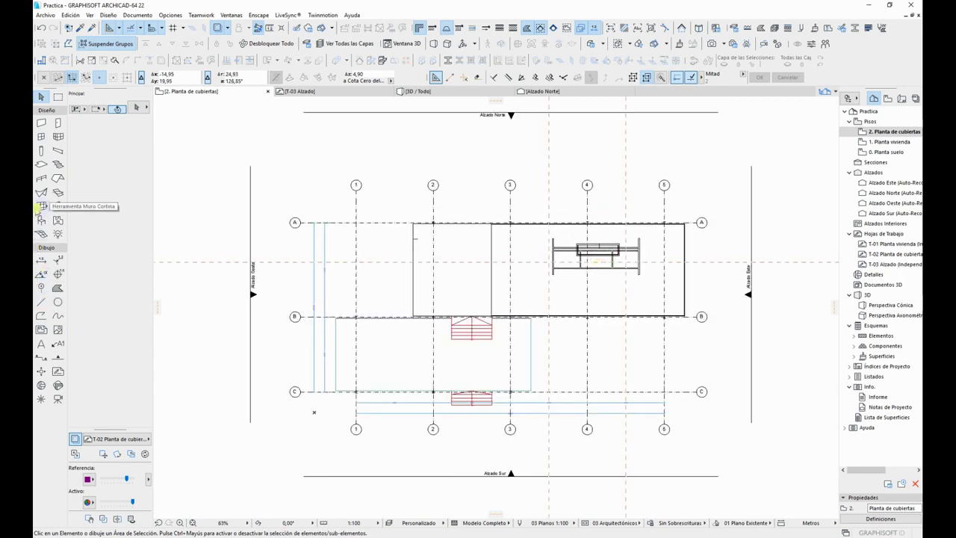
pyautogui.click(41, 358)
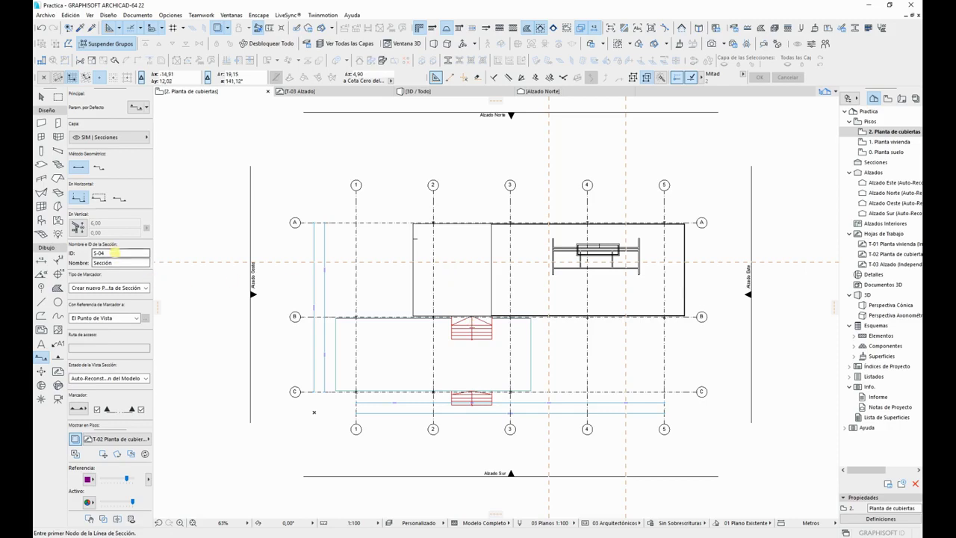
pyautogui.click(125, 254)
pyautogui.press('BackSpace')
pyautogui.write('1')
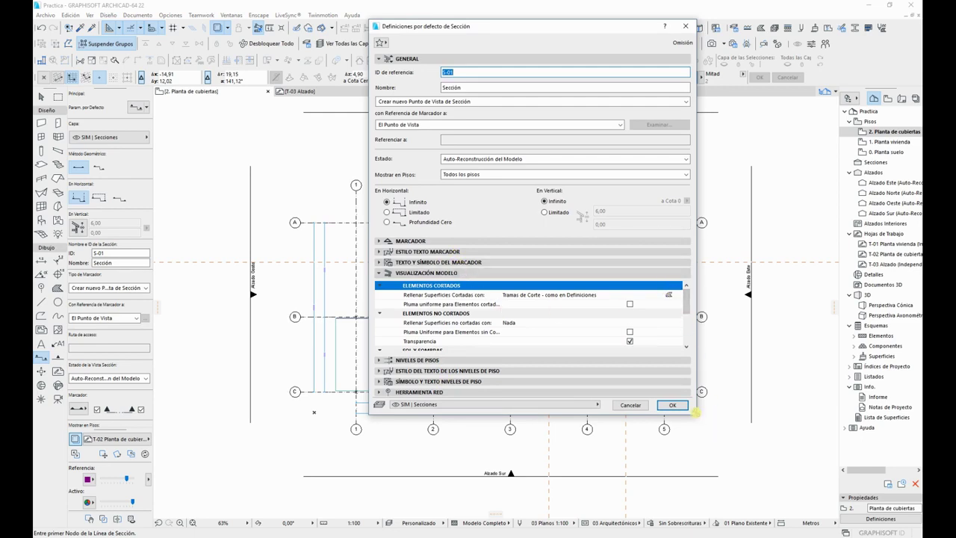
# Step: In the section's default settings, fill uncut surfaces with Color de pluma uniforme using a 0 mm pen
pyautogui.moveTo(695, 411); pyautogui.dragTo(763, 480)
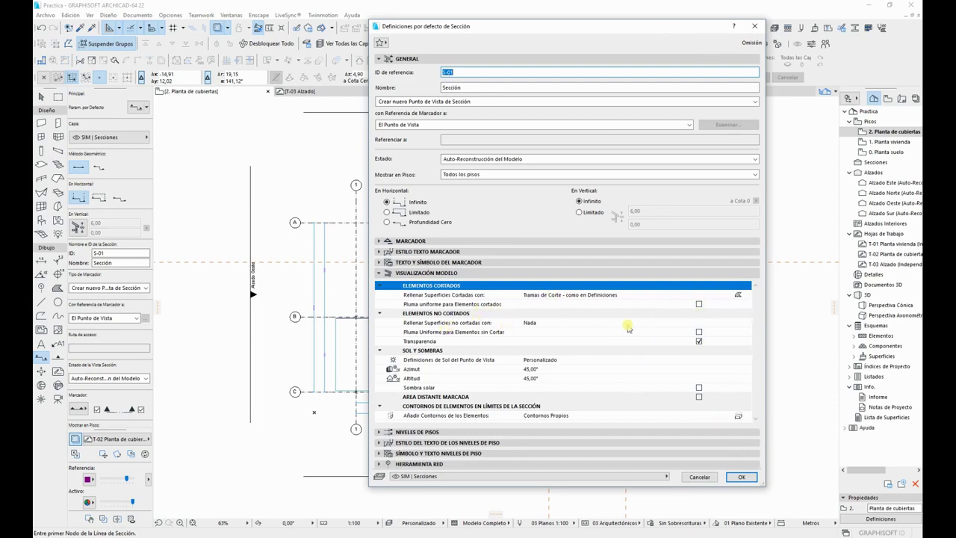
pyautogui.click(706, 324)
pyautogui.click(742, 322)
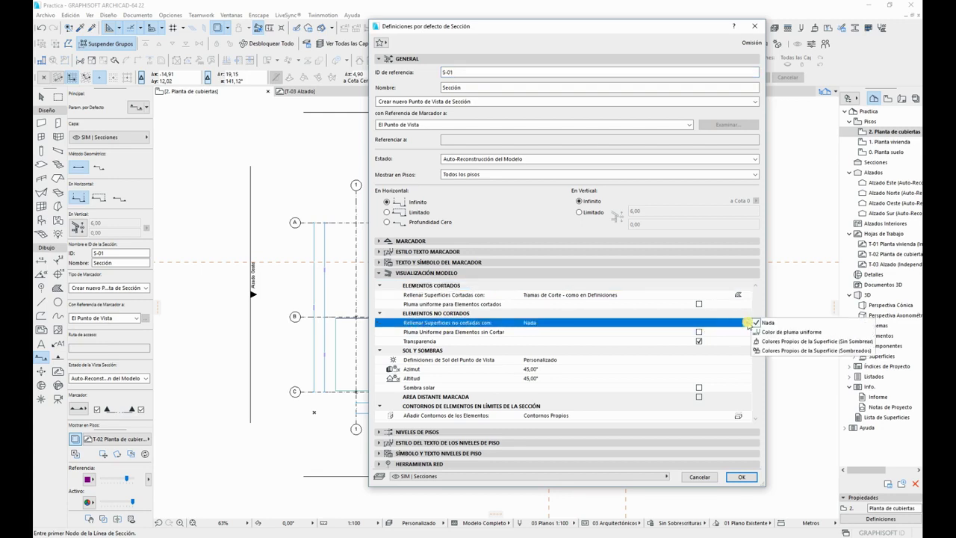
pyautogui.click(755, 335)
pyautogui.click(728, 333)
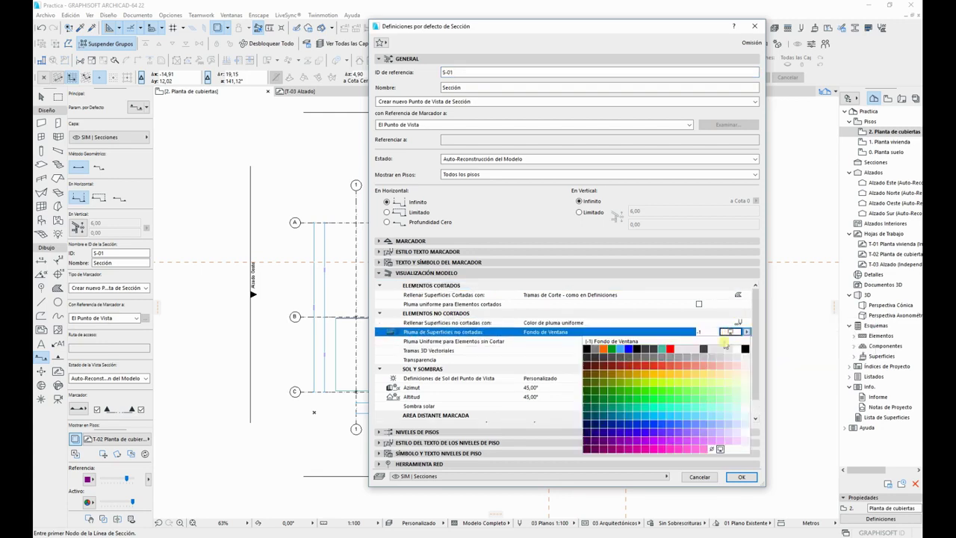
pyautogui.click(527, 333)
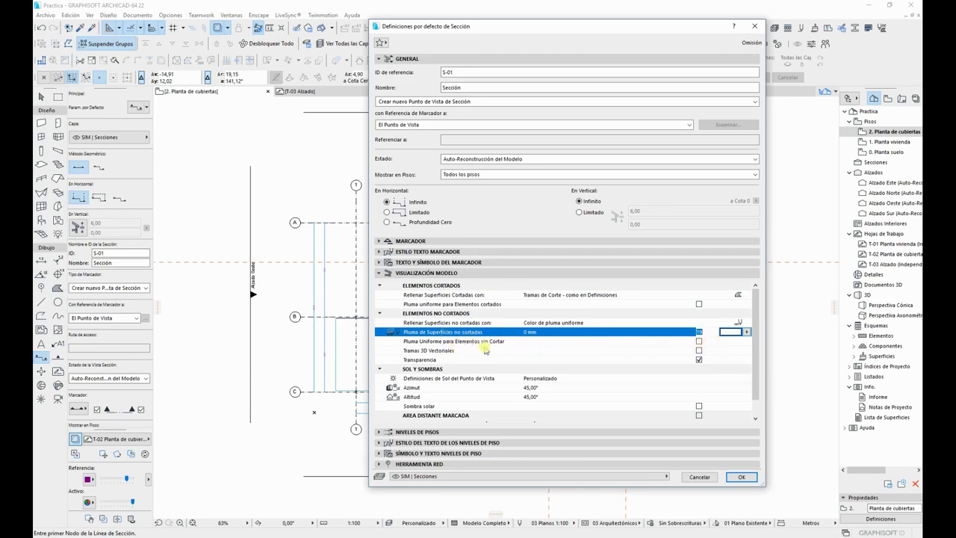
pyautogui.click(741, 476)
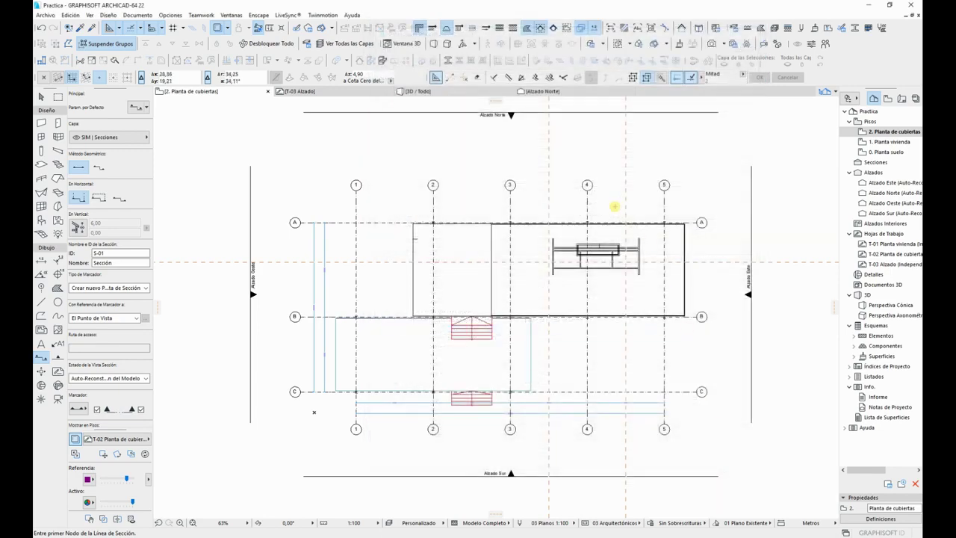
# Step: Draw a vertical section line about 23.3 m long through the small roof between axes 4 and 5, looking east
pyautogui.click(603, 193)
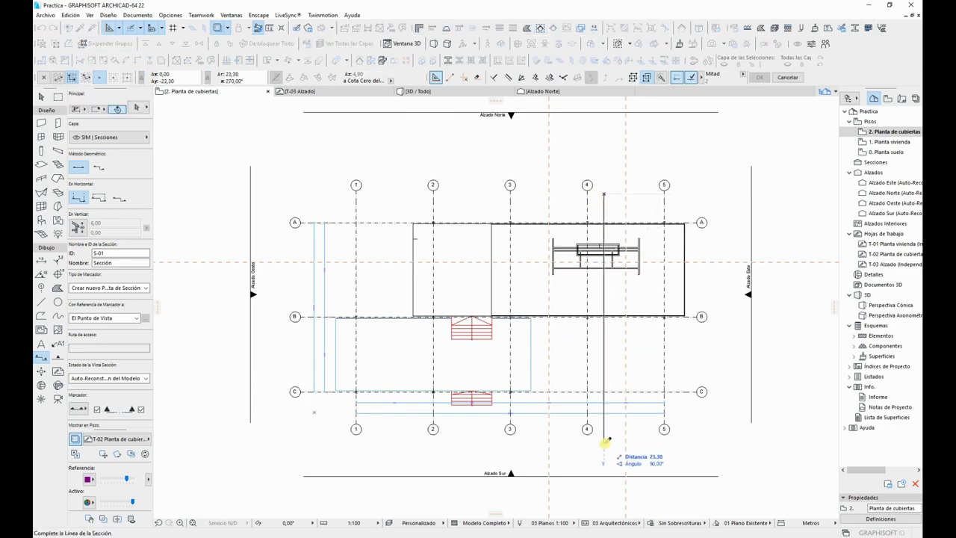
pyautogui.click(605, 441)
pyautogui.press('shift')
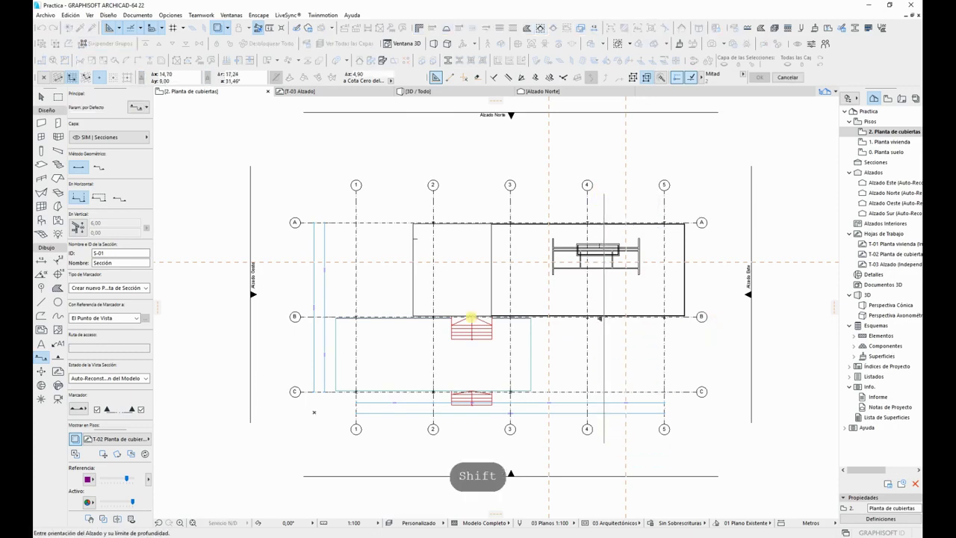
pyautogui.click(719, 337)
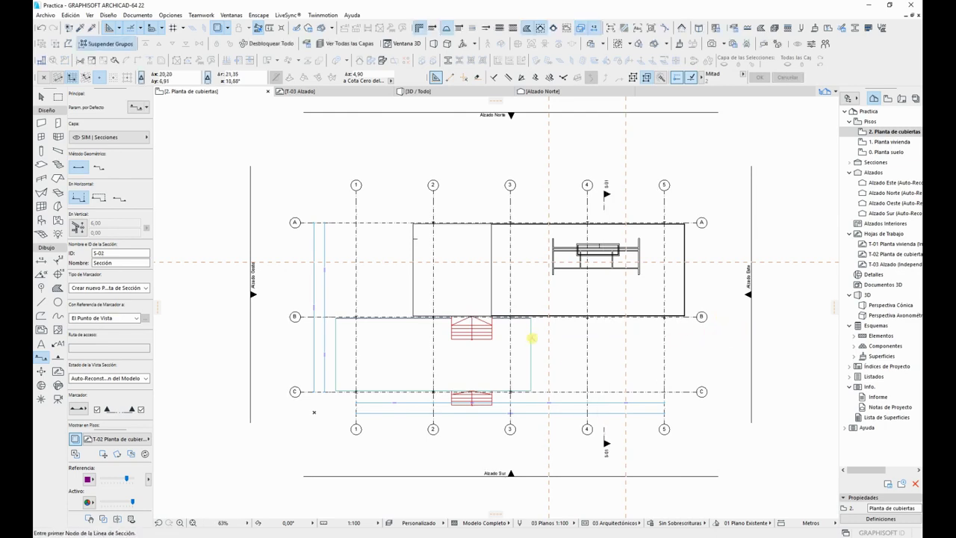
pyautogui.press('Escape')
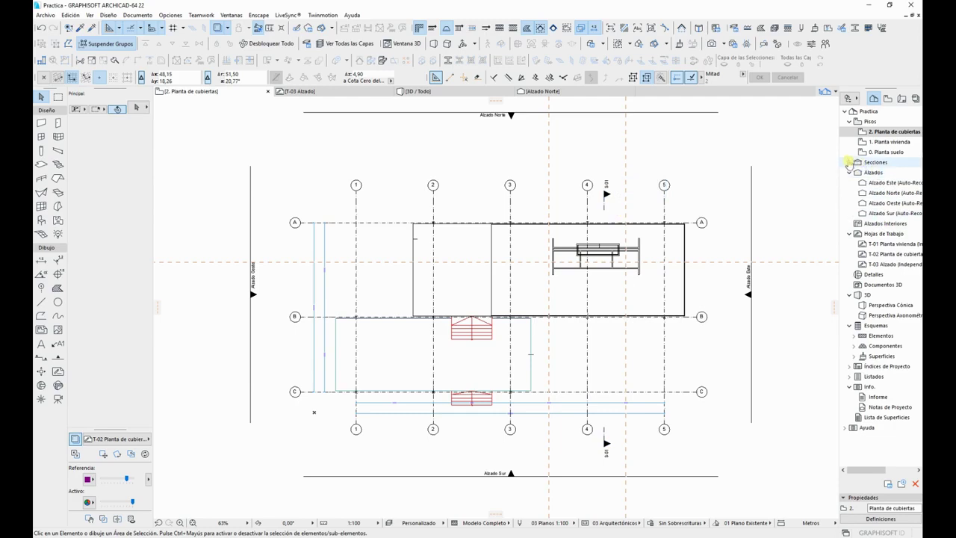
# Step: Open section S-01 and move the small roof vertically upward so its underside rests on top of the glass walls
pyautogui.click(849, 162)
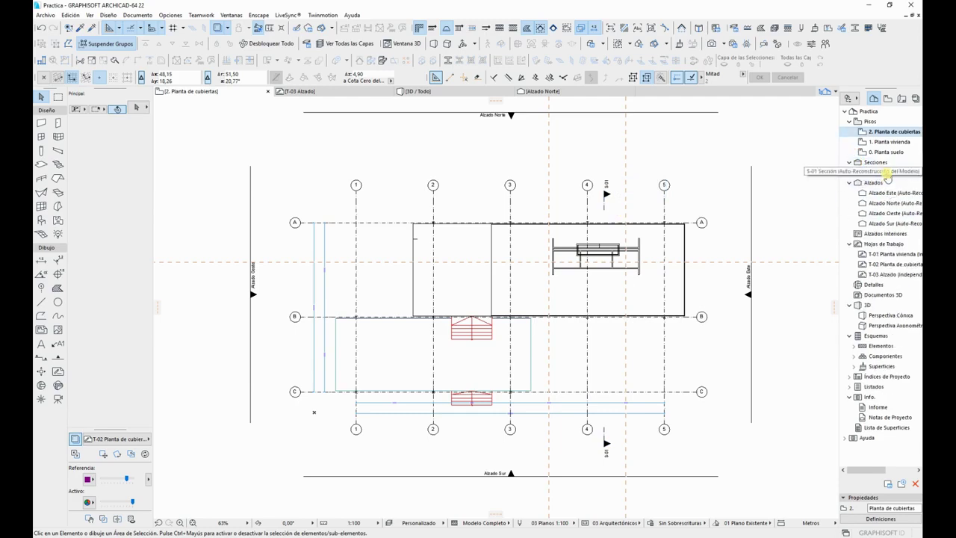
pyautogui.doubleClick(893, 172)
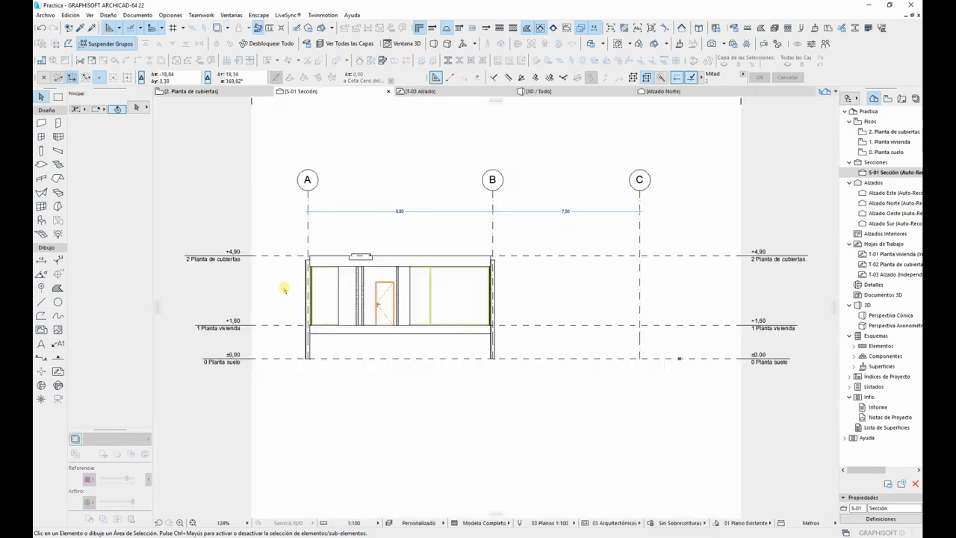
pyautogui.scroll(5, 348, 253)
pyautogui.scroll(2, 349, 262)
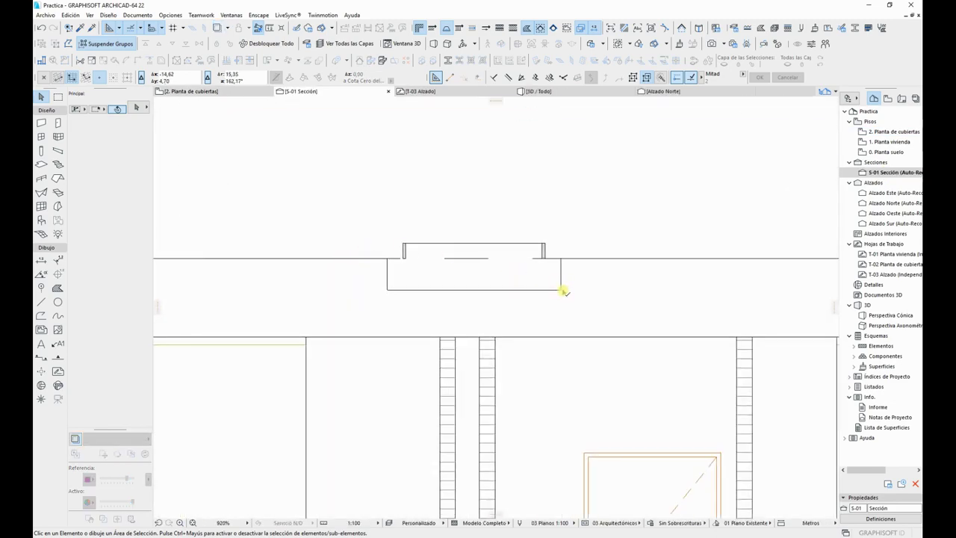
pyautogui.click(564, 289)
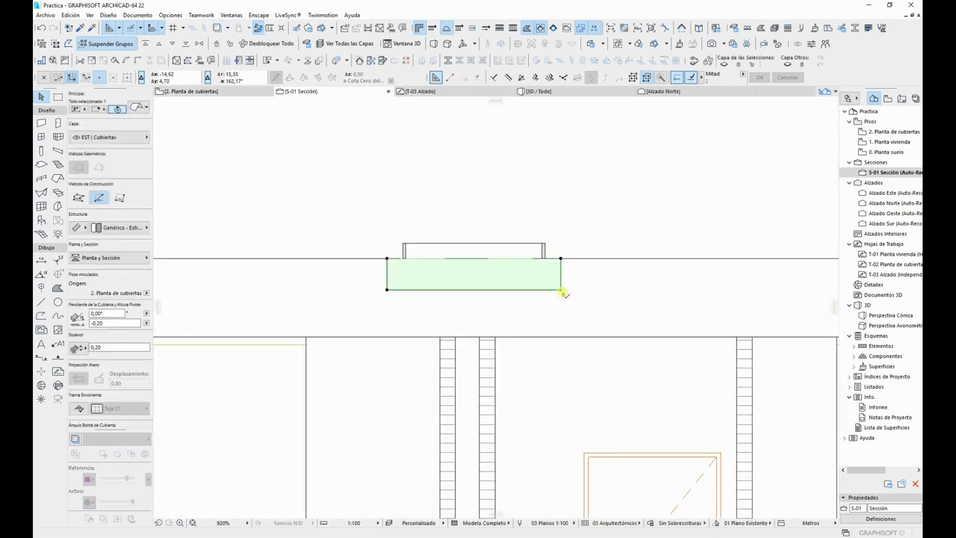
pyautogui.hotkey('ctrl', 'd')
pyautogui.click(562, 290)
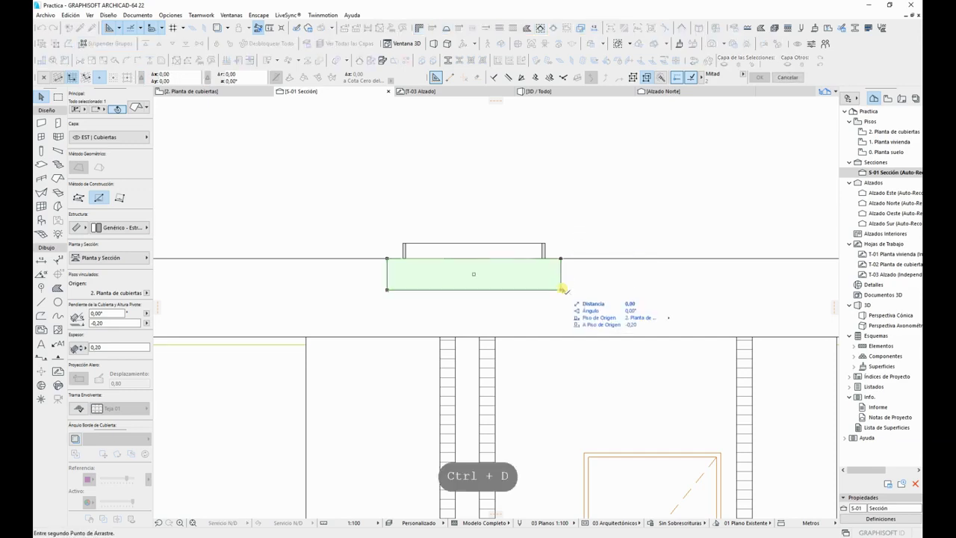
pyautogui.click(547, 244)
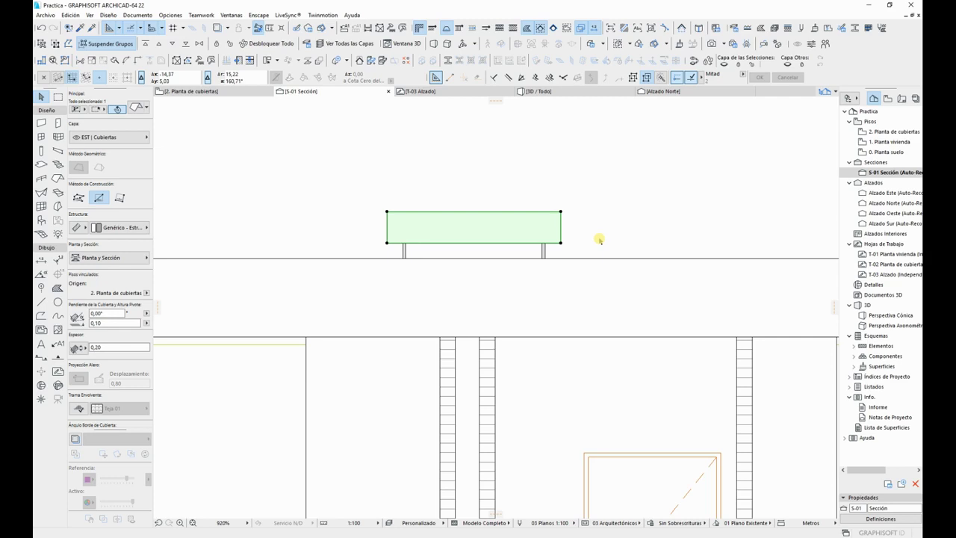
pyautogui.scroll(-8, 576, 231)
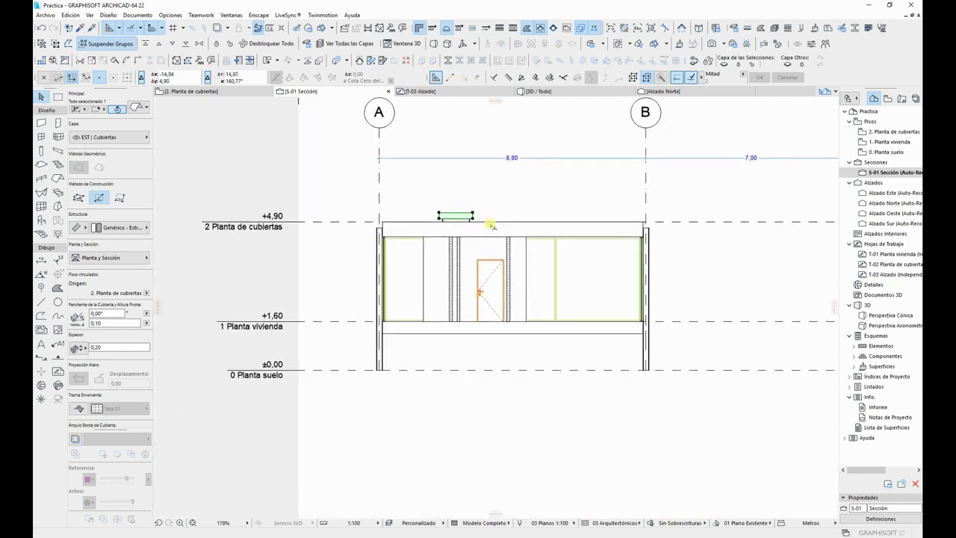
pyautogui.press('Escape')
# Step: Inspect the raised small roof above the main roof in 3D
pyautogui.press('F3')
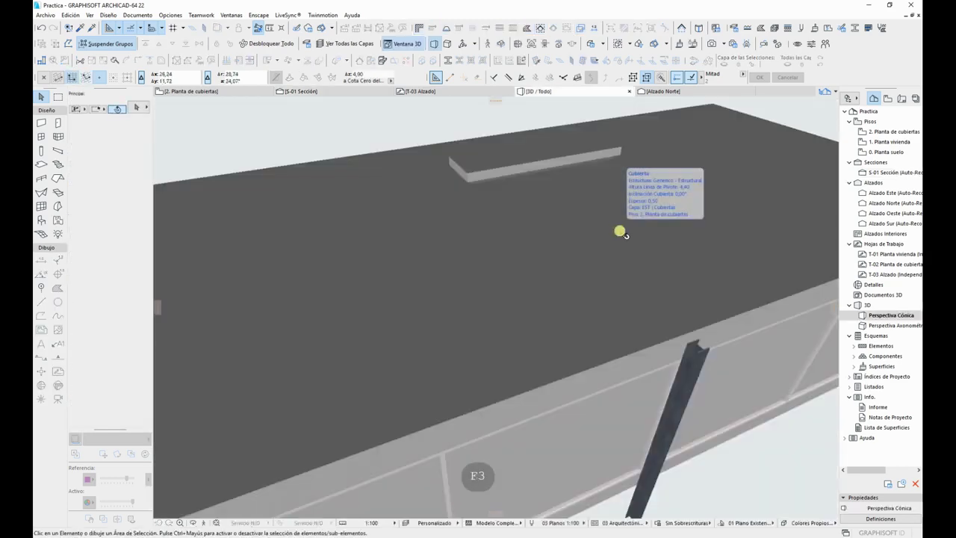
pyautogui.moveTo(550, 242)
pyautogui.keyDown('shift'); pyautogui.mouseDown(button='middle')
pyautogui.moveTo(541, 249)
pyautogui.moveTo(542, 228)
pyautogui.mouseUp(button='middle'); pyautogui.keyUp('shift')
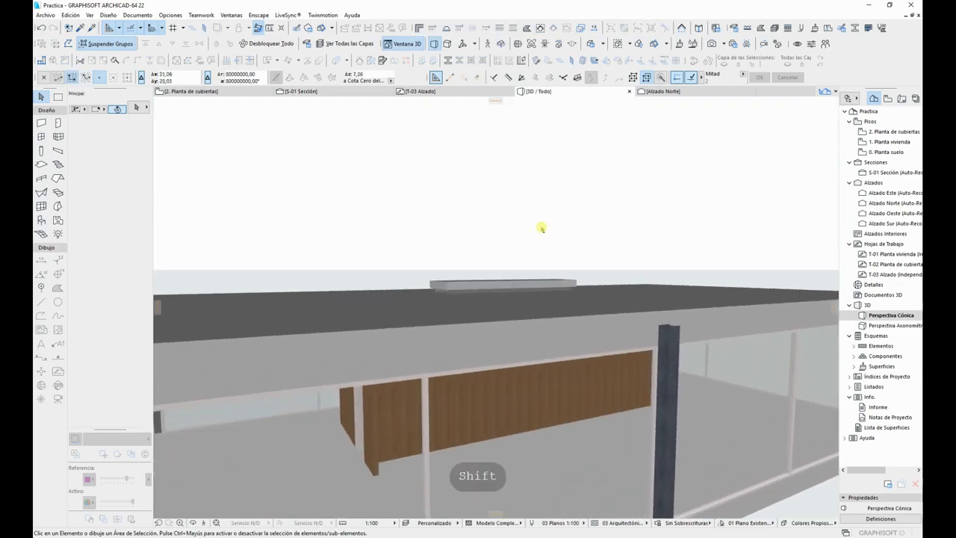
# Step: In the 2. Planta de cubiertas plan, cut a rectangular opening in the main roof between opposite inner corners of the glass walls
pyautogui.press('F2')
pyautogui.scroll(4, 644, 257)
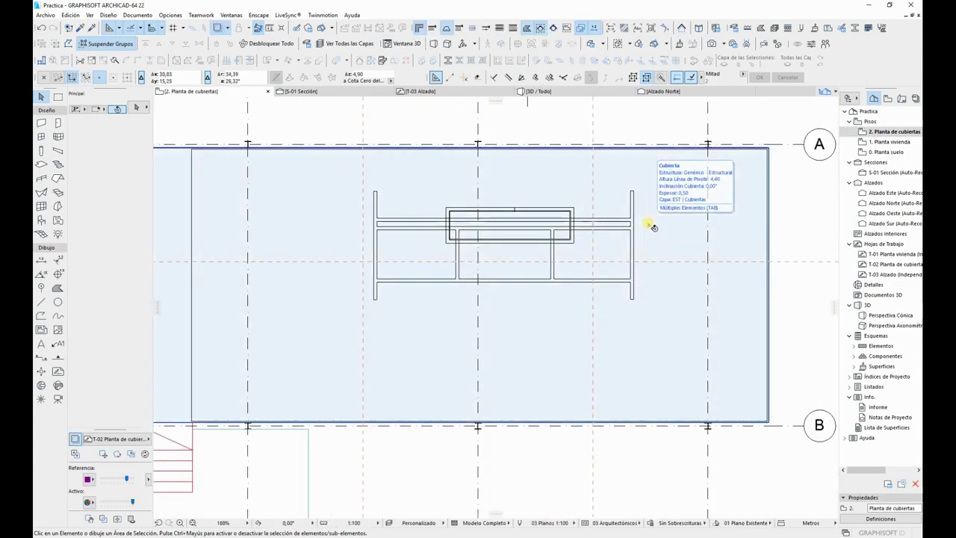
pyautogui.click(661, 222)
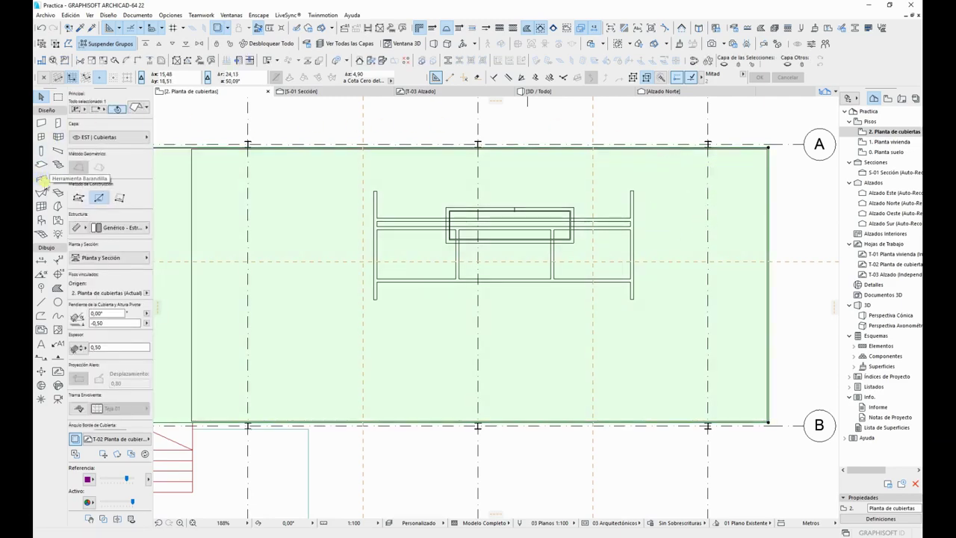
pyautogui.click(57, 177)
pyautogui.scroll(5, 391, 198)
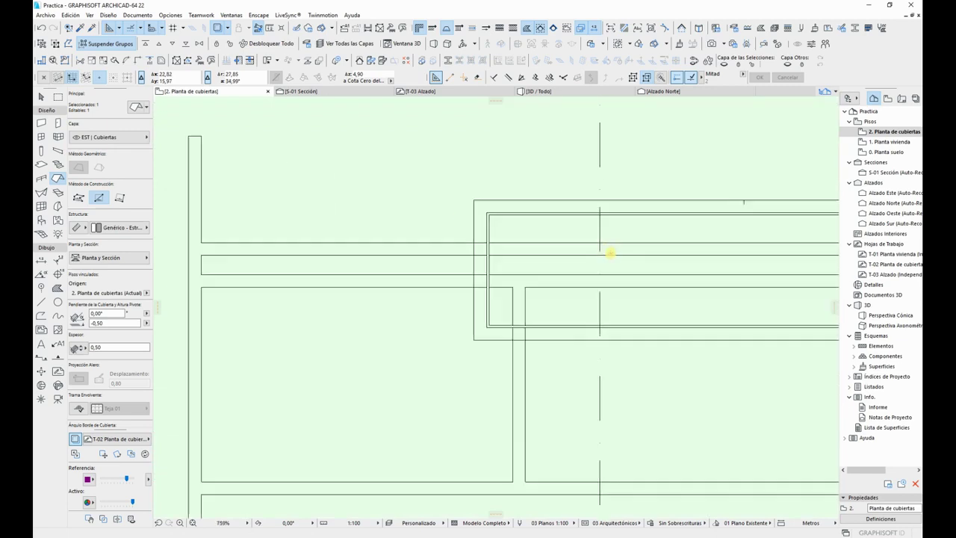
pyautogui.scroll(2, 610, 254)
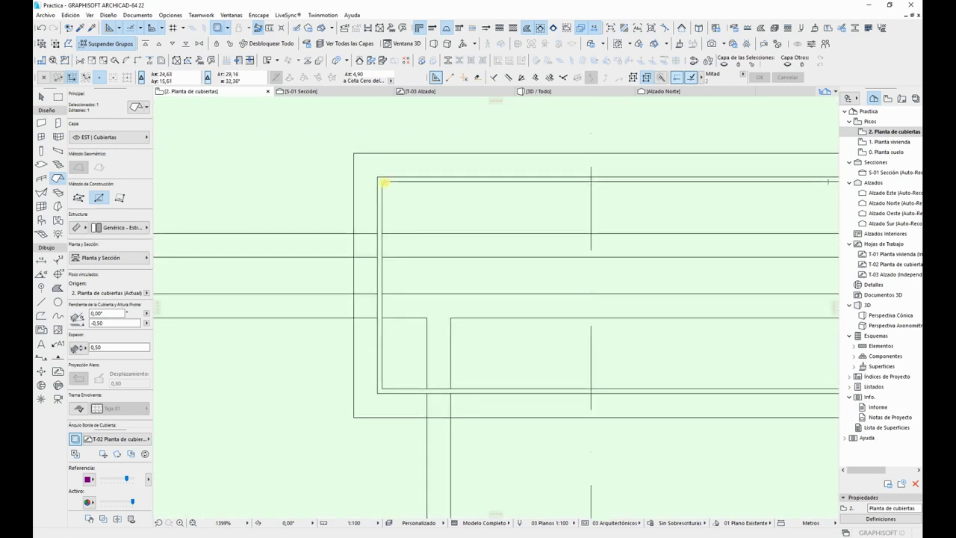
pyautogui.click(381, 181)
pyautogui.scroll(-3, 559, 229)
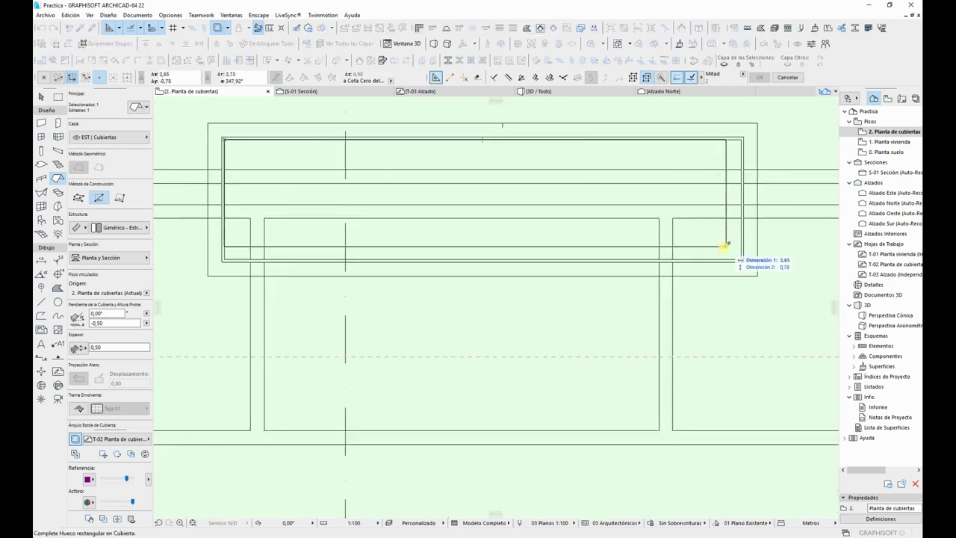
pyautogui.click(742, 255)
pyautogui.scroll(-4, 650, 256)
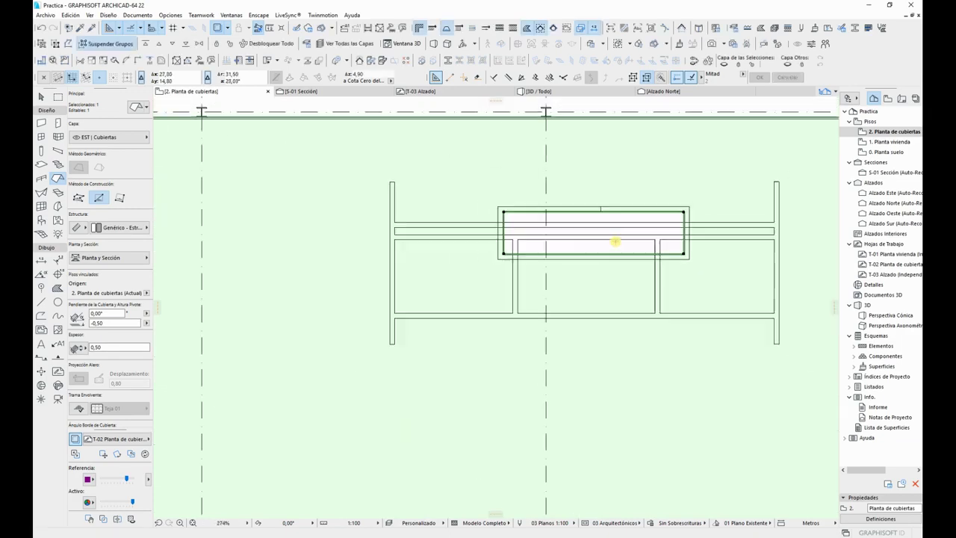
pyautogui.scroll(-2, 480, 226)
pyautogui.moveTo(479, 226); pyautogui.dragTo(541, 221, button='middle')
pyautogui.press('Escape')
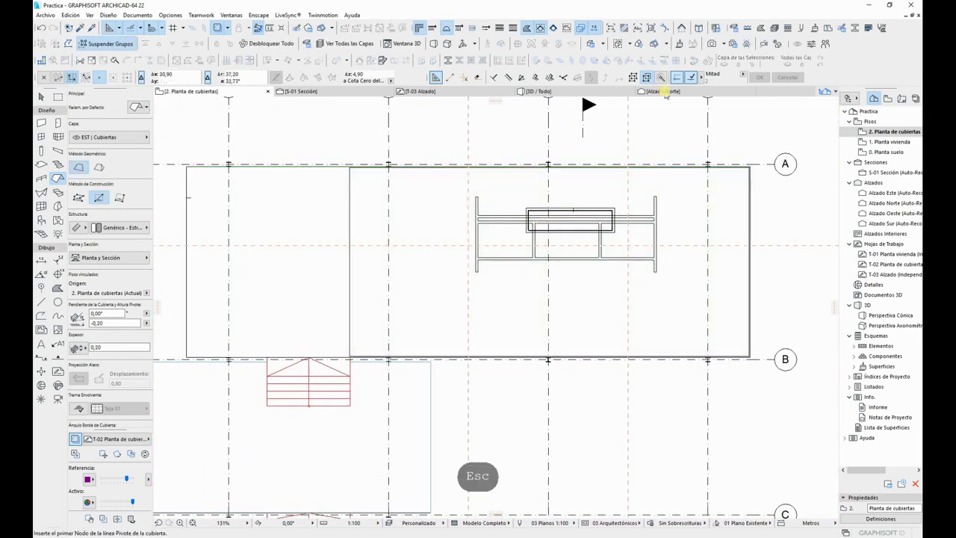
# Step: Examine the new main roof opening beneath the small roof in section S-01
pyautogui.click(343, 93)
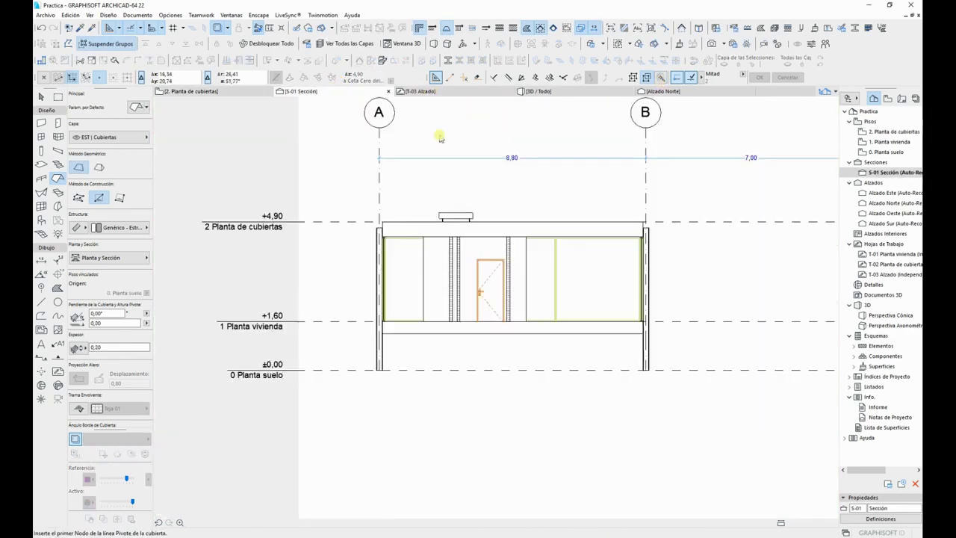
pyautogui.scroll(5, 449, 138)
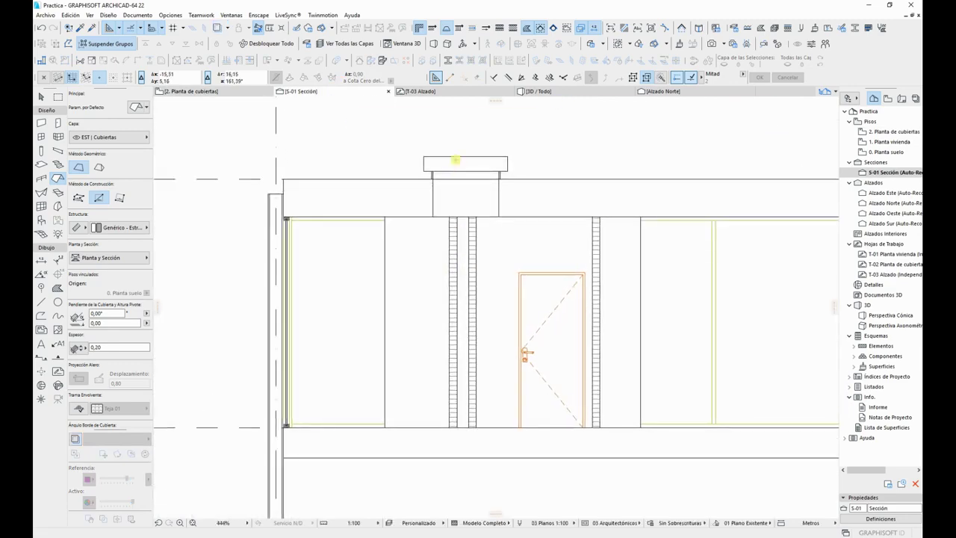
pyautogui.scroll(1, 391, 197)
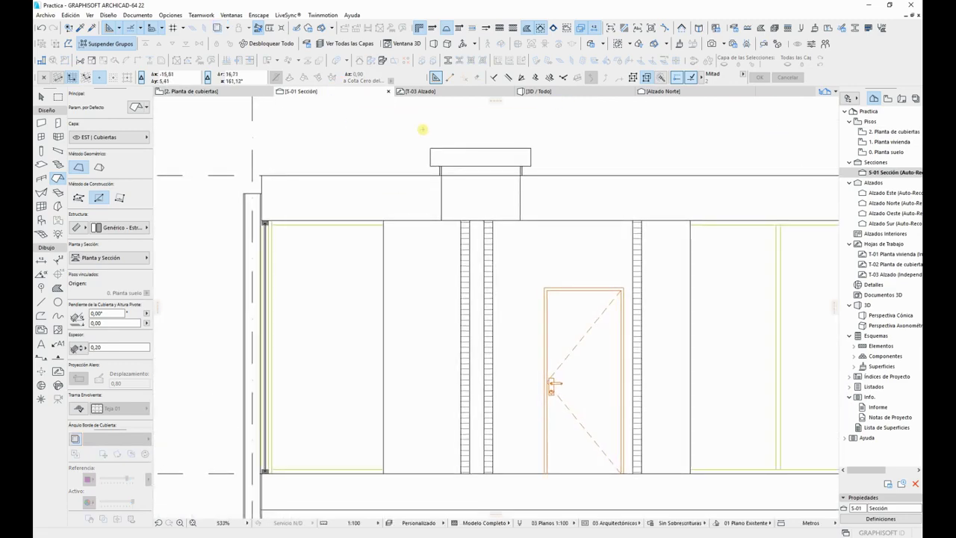
pyautogui.scroll(-6, 422, 129)
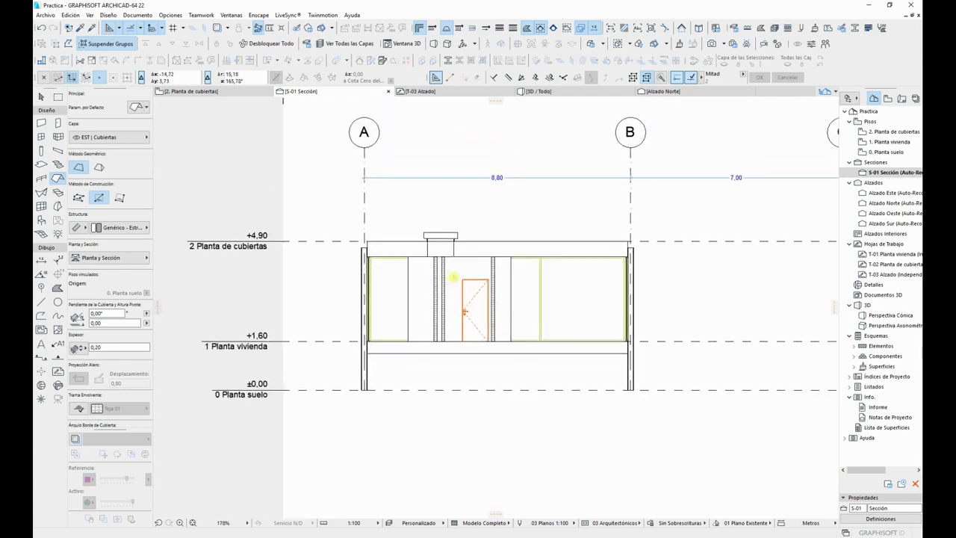
# Step: Return to the roof plan and save the project
pyautogui.press('F2')
pyautogui.press('Escape')
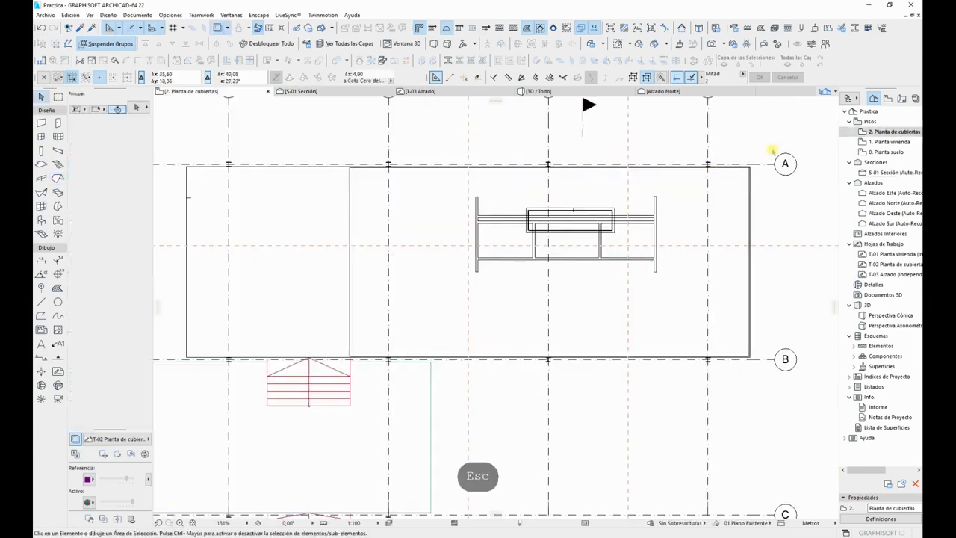
pyautogui.hotkey('ctrl', 's')
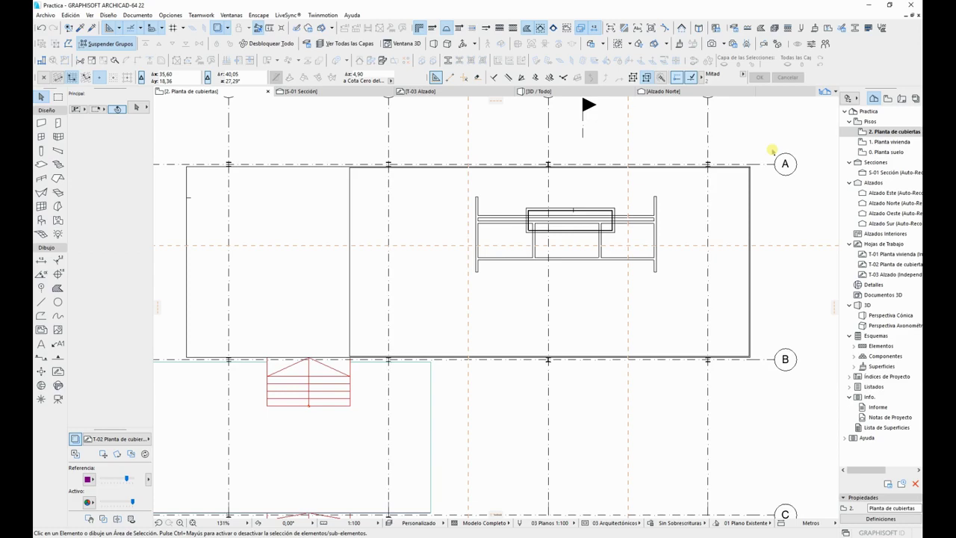
# Step: Enable the main roof's cover fill in plan, using the solid Primer Plano fill with the 0 mm white pen 19
pyautogui.scroll(-2, 773, 152)
pyautogui.moveTo(772, 152); pyautogui.dragTo(714, 192, button='middle')
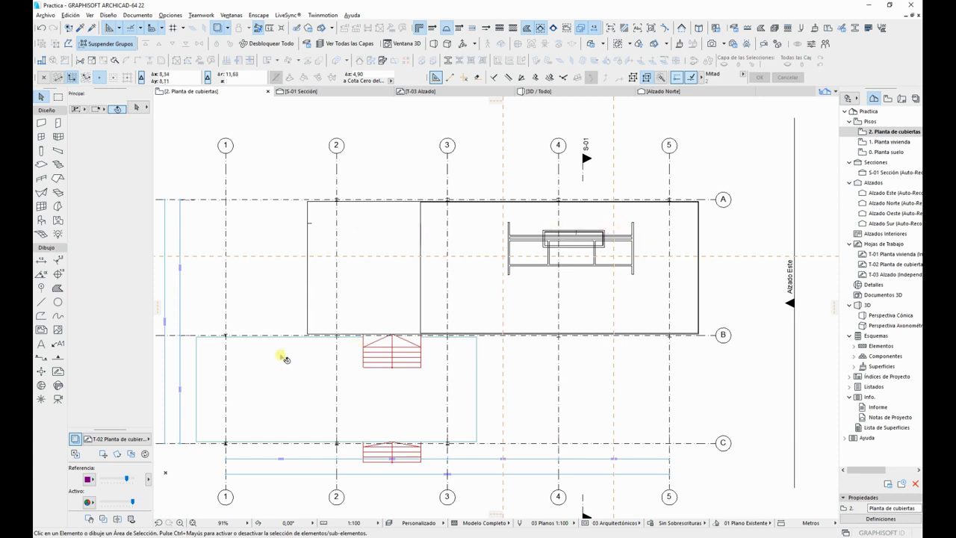
pyautogui.click(358, 305)
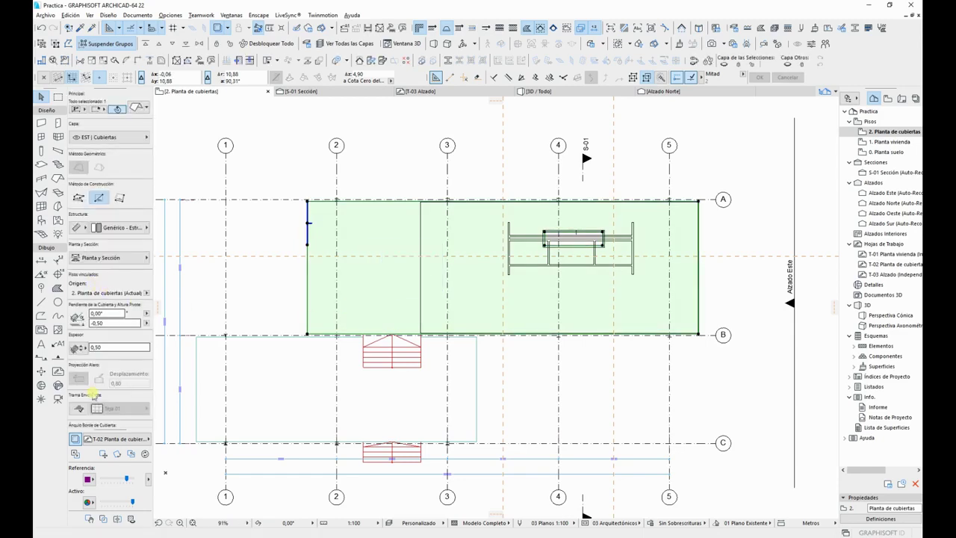
pyautogui.click(112, 259)
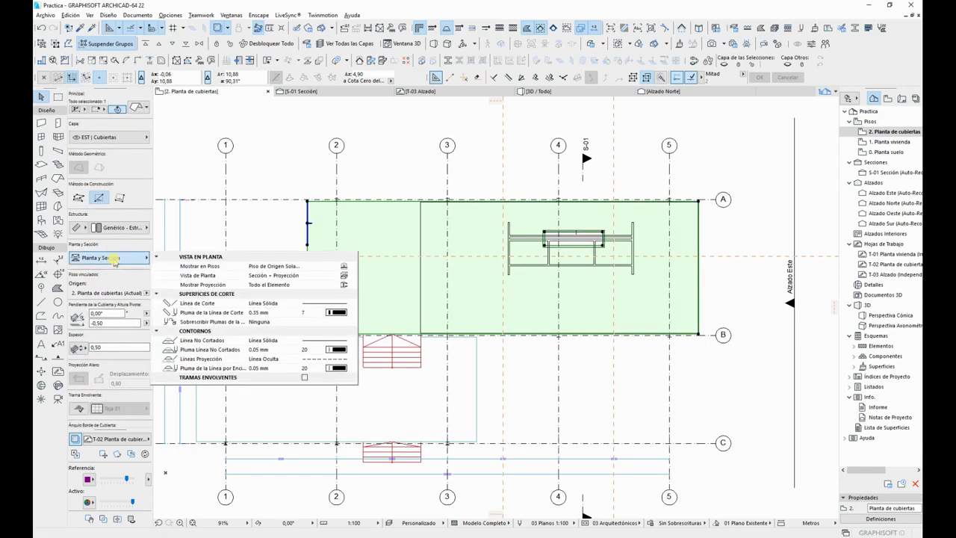
pyautogui.click(307, 379)
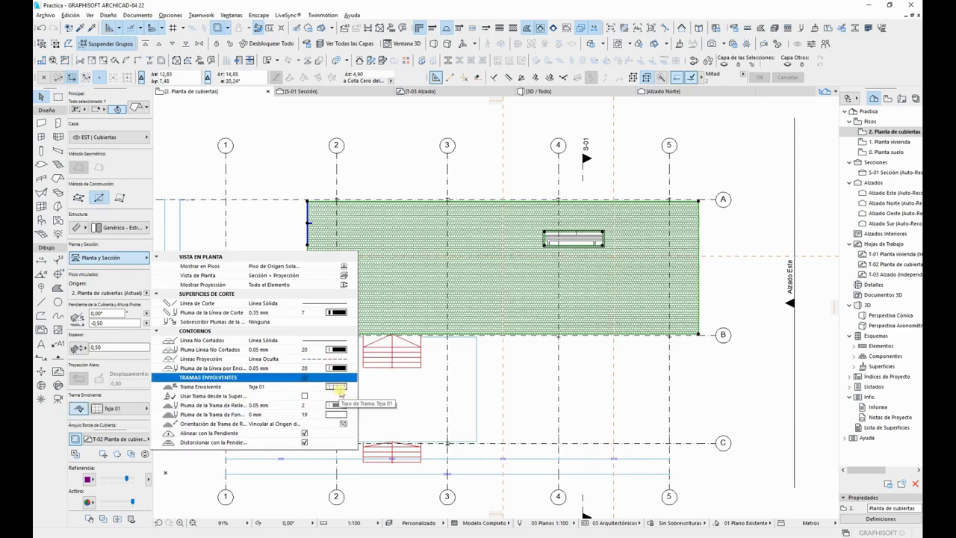
pyautogui.click(342, 386)
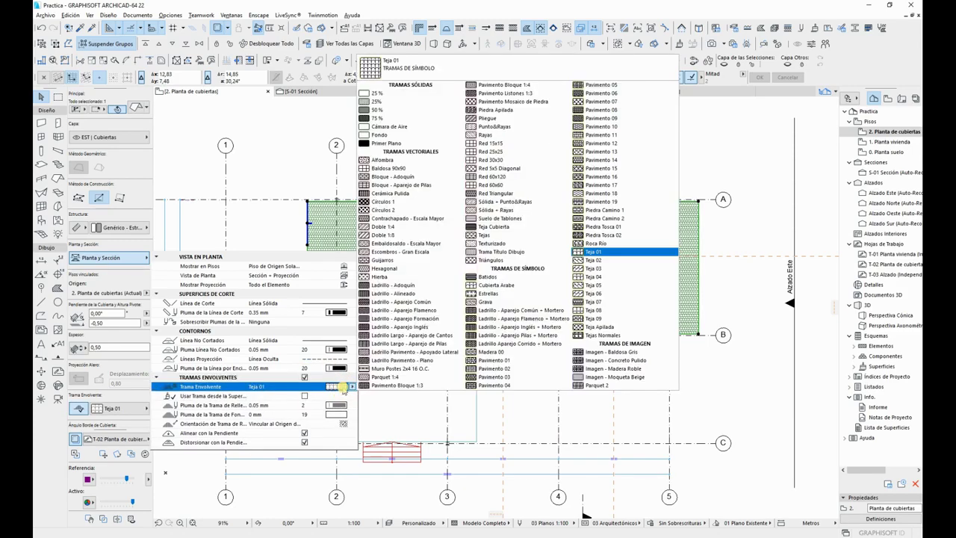
pyautogui.click(391, 145)
pyautogui.click(339, 405)
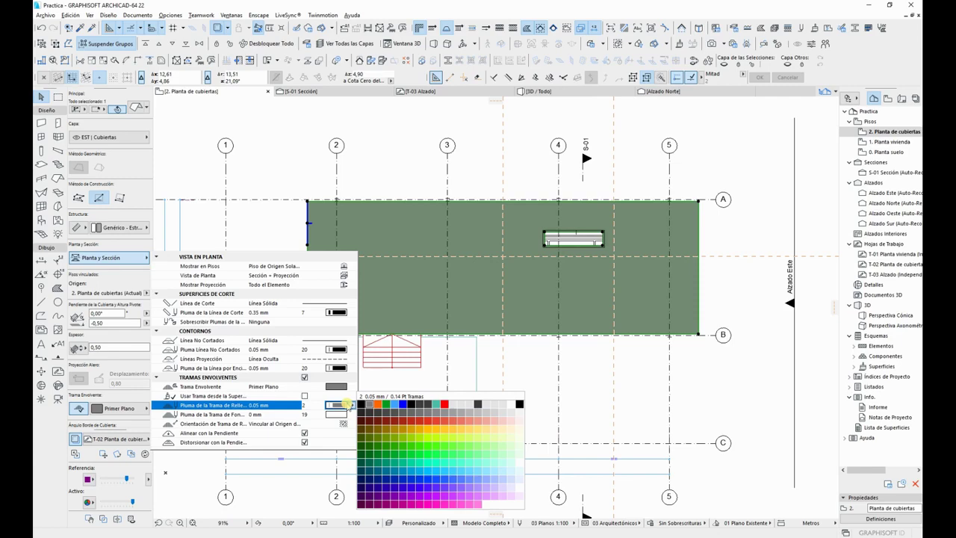
pyautogui.click(511, 405)
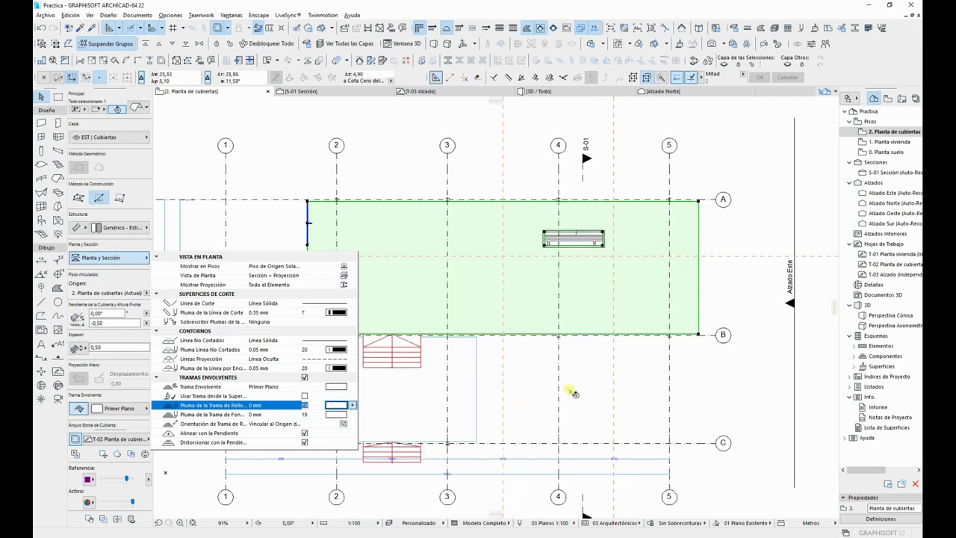
pyautogui.press('Escape')
pyautogui.scroll(4, 608, 259)
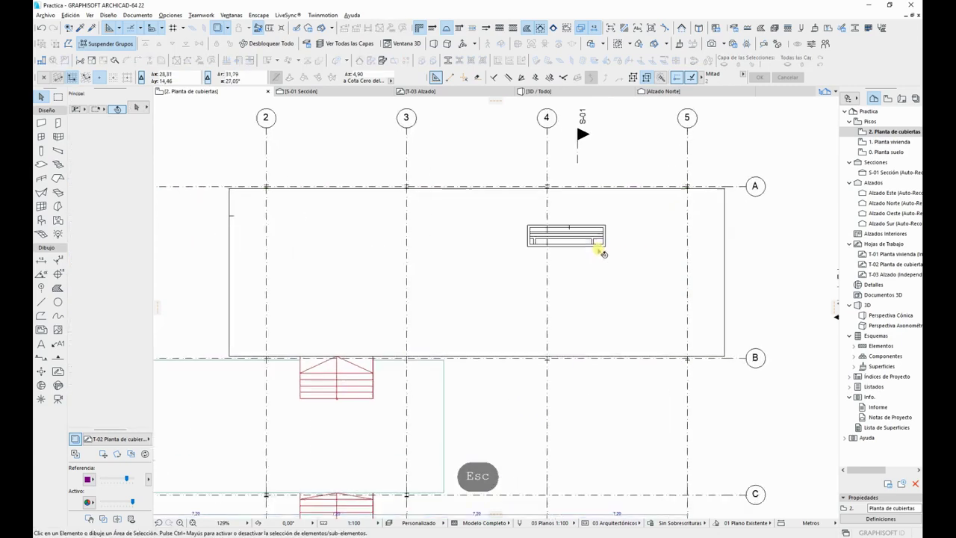
# Step: Enable the small roof's cover fill in plan, using the solid Primer Plano fill with a white 0 mm pen
pyautogui.click(609, 243)
pyautogui.press('Escape')
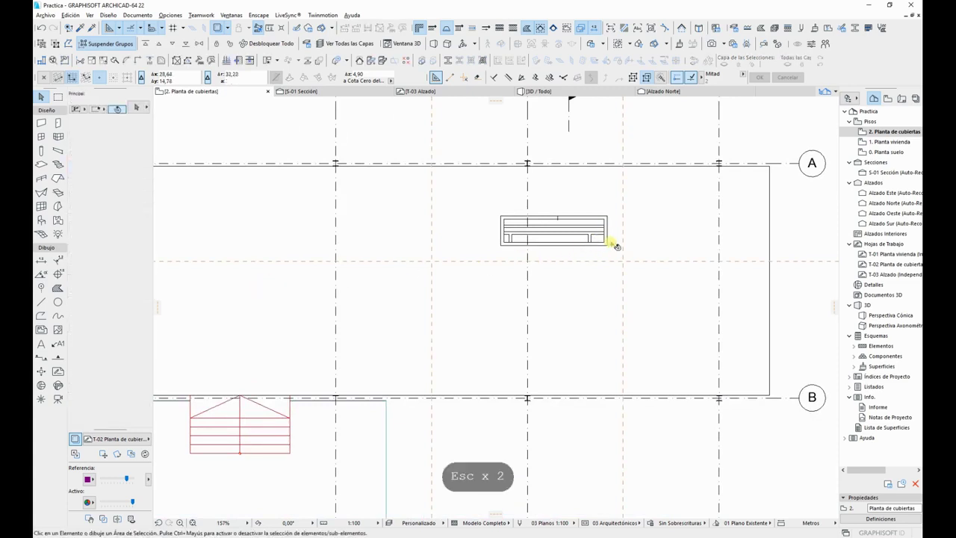
pyautogui.click(608, 241)
pyautogui.scroll(-1, 455, 282)
pyautogui.scroll(-2, 456, 282)
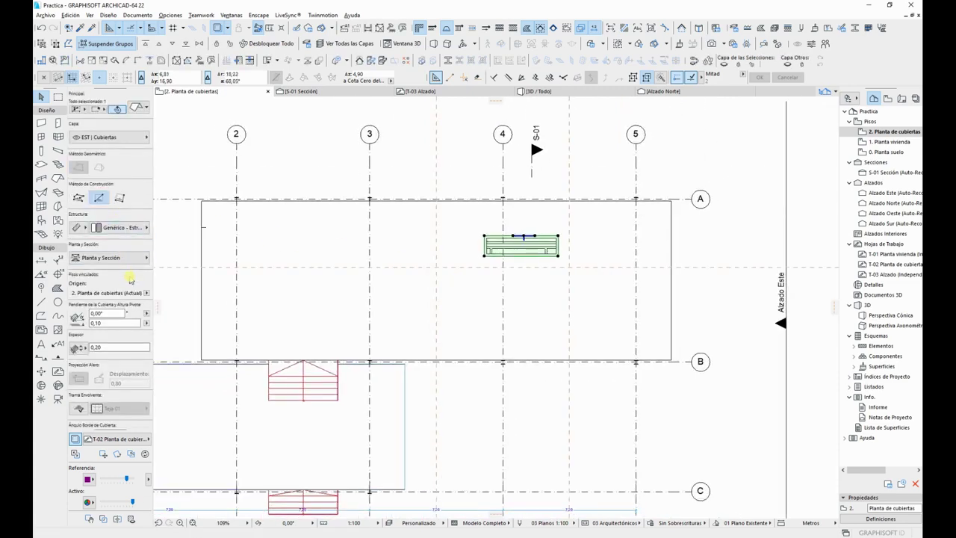
pyautogui.click(124, 258)
pyautogui.click(304, 376)
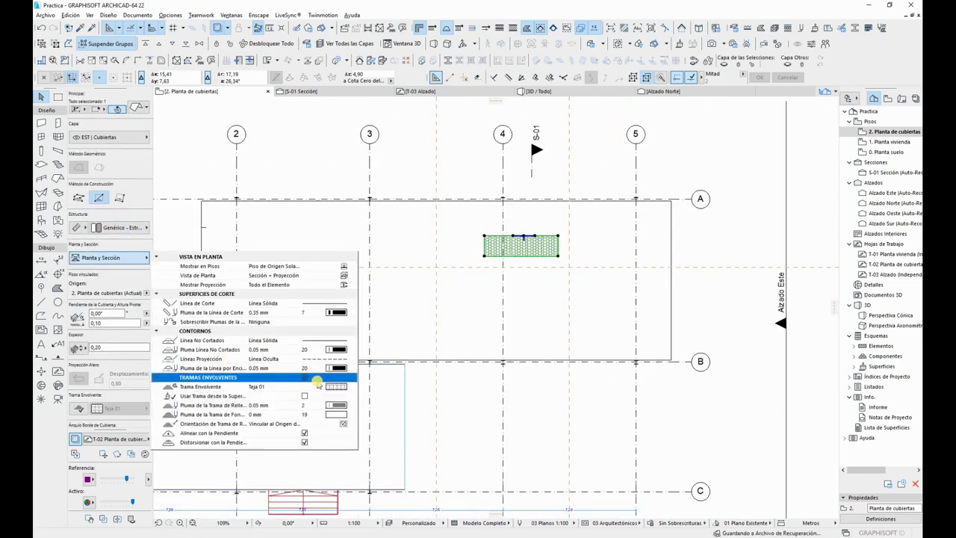
pyautogui.click(338, 386)
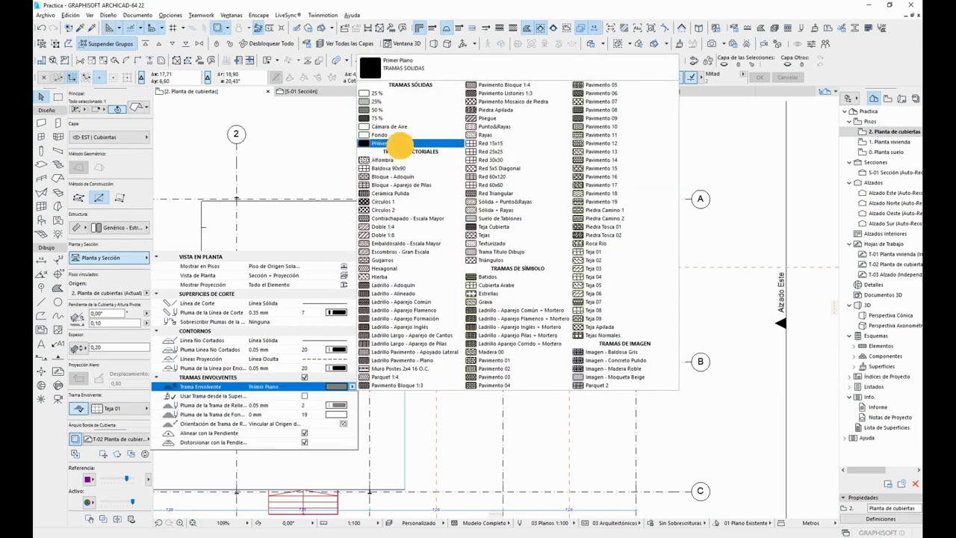
pyautogui.click(387, 142)
pyautogui.click(353, 404)
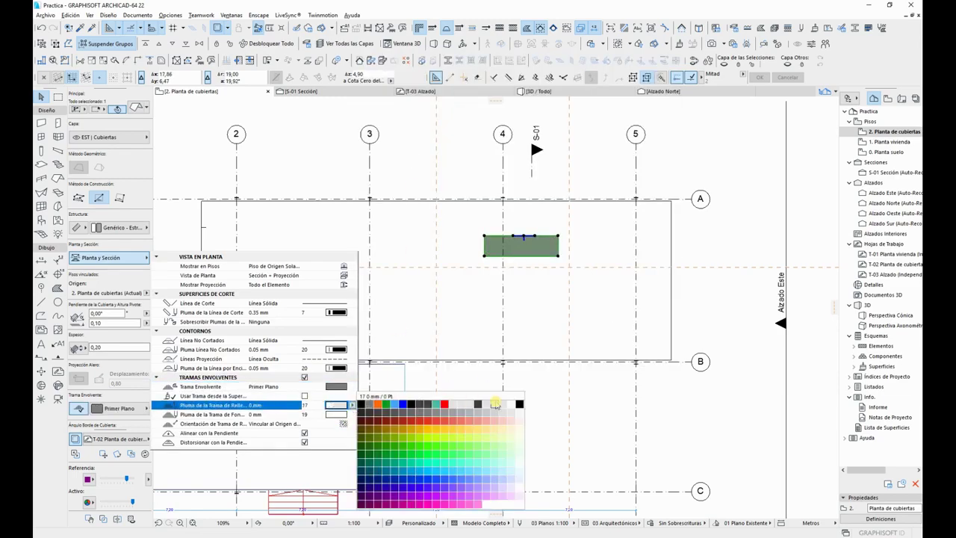
pyautogui.click(572, 399)
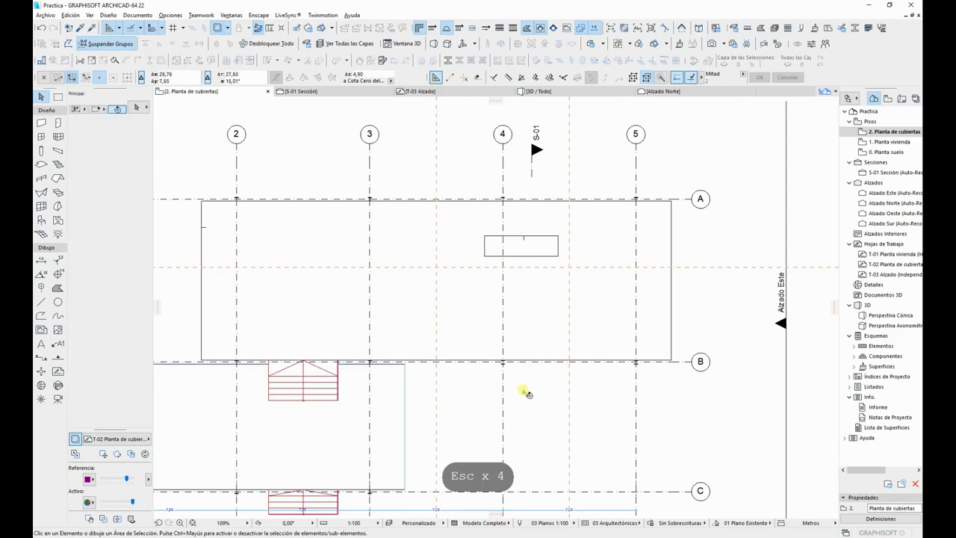
# Step: Examine how the filled main roof and small roof cover the elements beneath them in plan
pyautogui.scroll(-2, 486, 388)
pyautogui.moveTo(465, 387); pyautogui.dragTo(614, 336, button='middle')
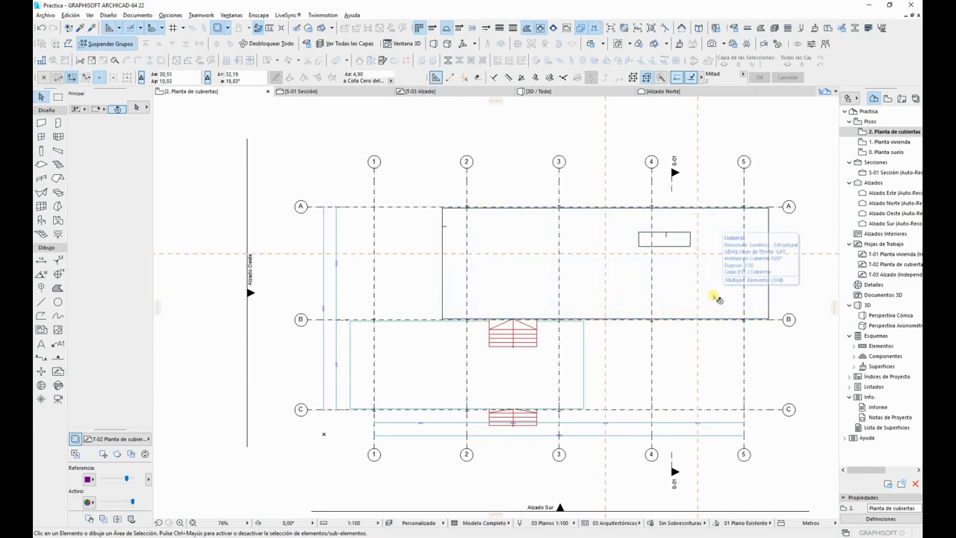
pyautogui.click(733, 278)
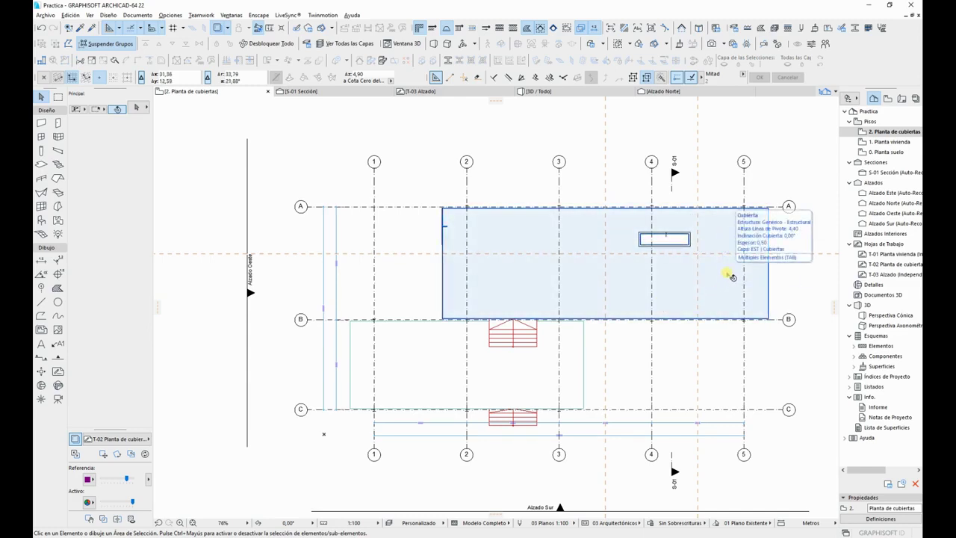
pyautogui.scroll(2, 718, 292)
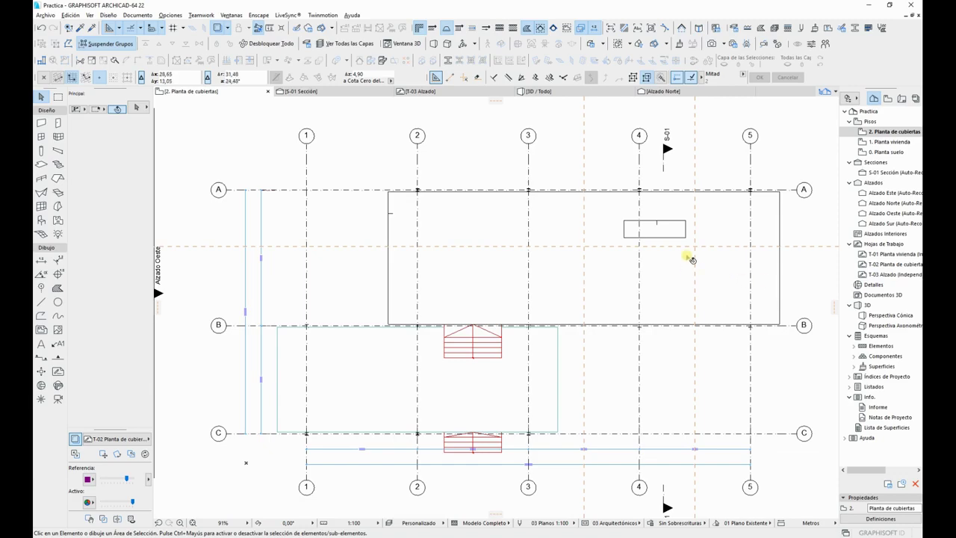
pyautogui.click(685, 236)
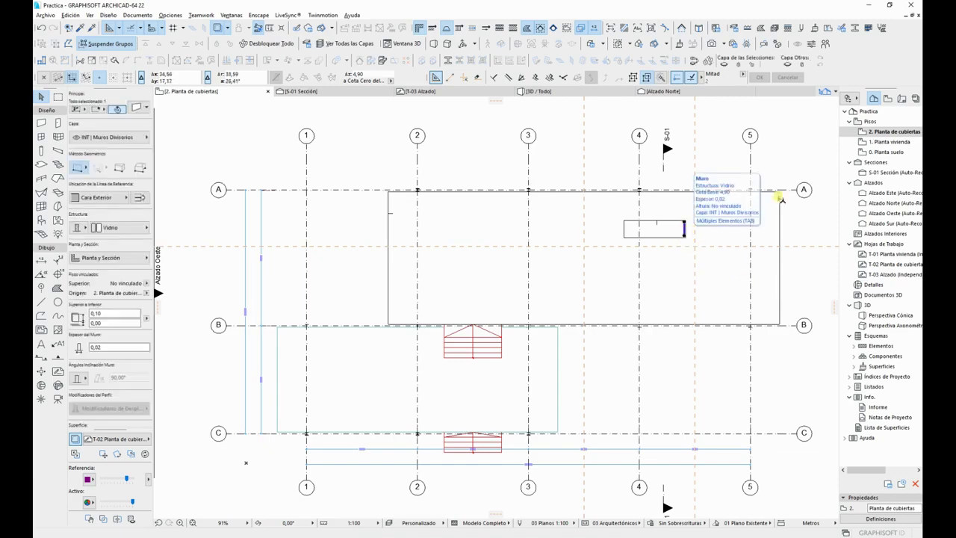
pyautogui.press('Escape')
pyautogui.press('Escape')
pyautogui.press('Escape')
pyautogui.press('Escape')
pyautogui.press('Escape')
# Step: Send the small roof backward in the plan's display order and undo the change
pyautogui.scroll(10, 664, 220)
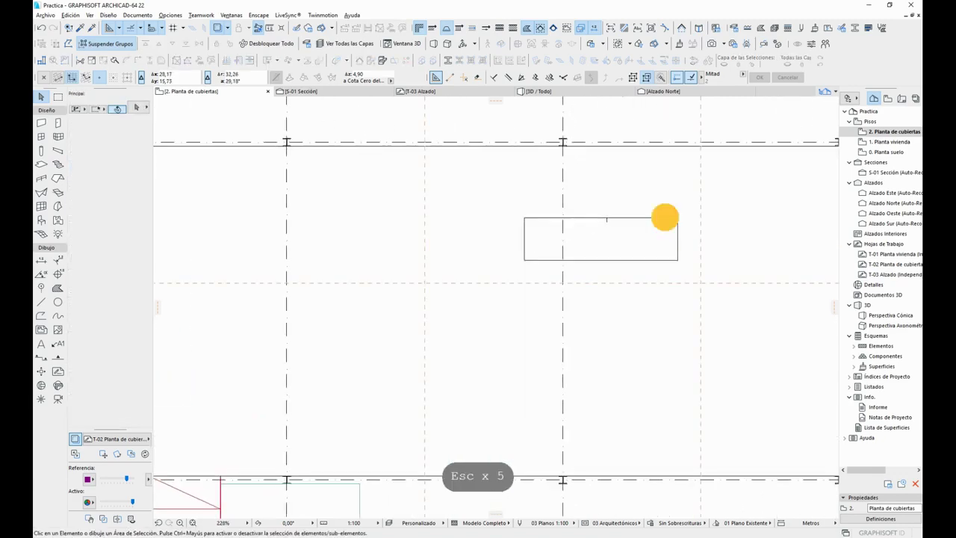
pyautogui.click(664, 219)
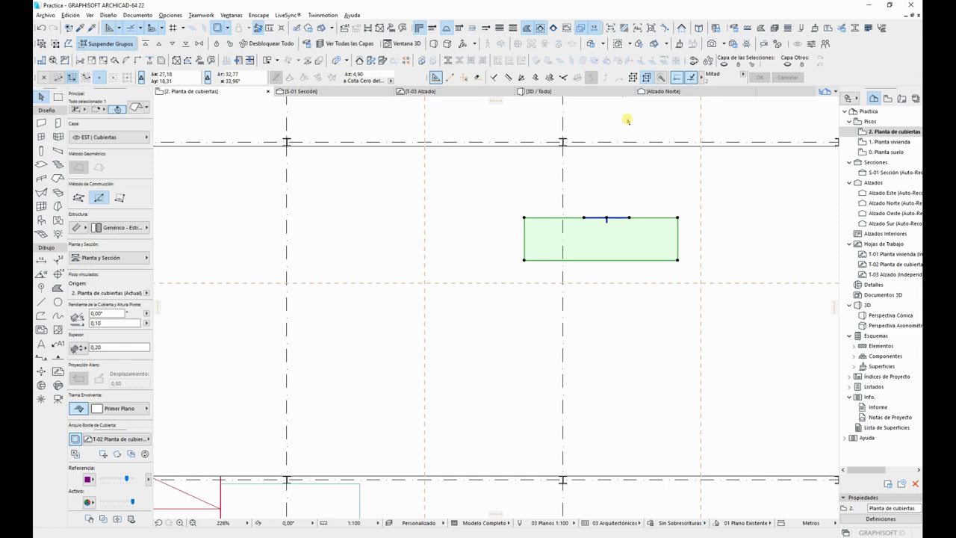
pyautogui.hotkey('ctrl', 'shift', 'Down')
pyautogui.press('Escape')
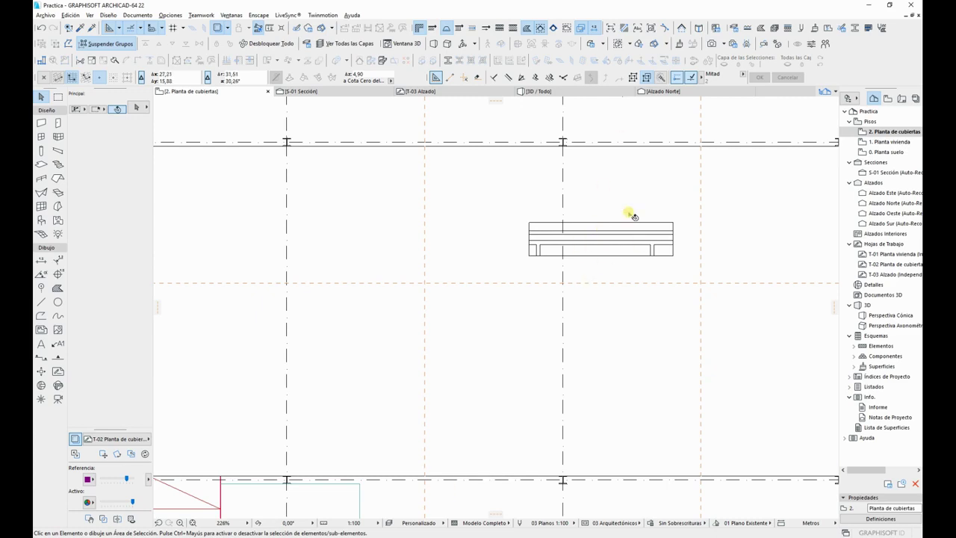
pyautogui.hotkey('ctrl', 'z')
pyautogui.press('Escape')
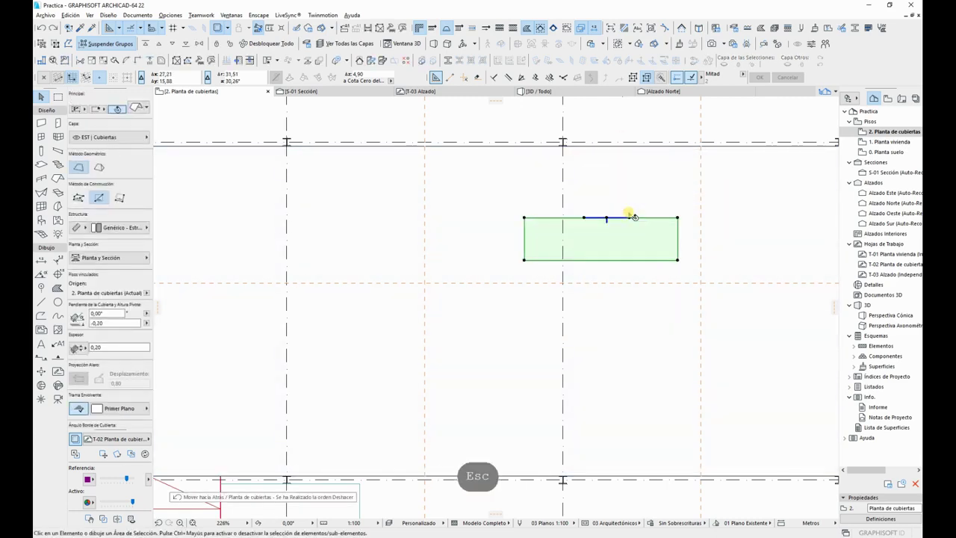
# Step: In Planta vivienda, enable the cover fill of both floor slabs and set it to the Red 60x60 pattern
pyautogui.scroll(-5, 633, 223)
pyautogui.scroll(-2, 619, 242)
pyautogui.moveTo(622, 240); pyautogui.dragTo(655, 212, button='middle')
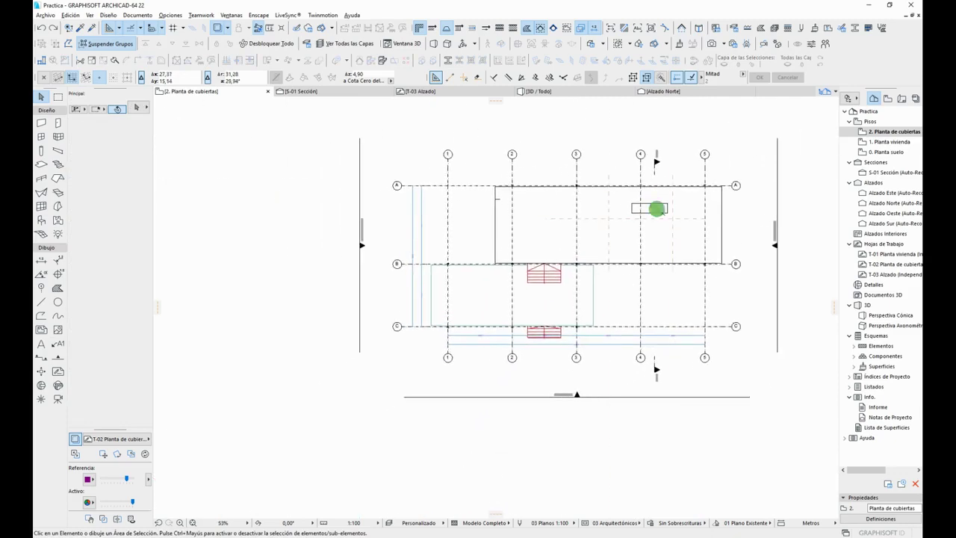
pyautogui.scroll(2, 587, 240)
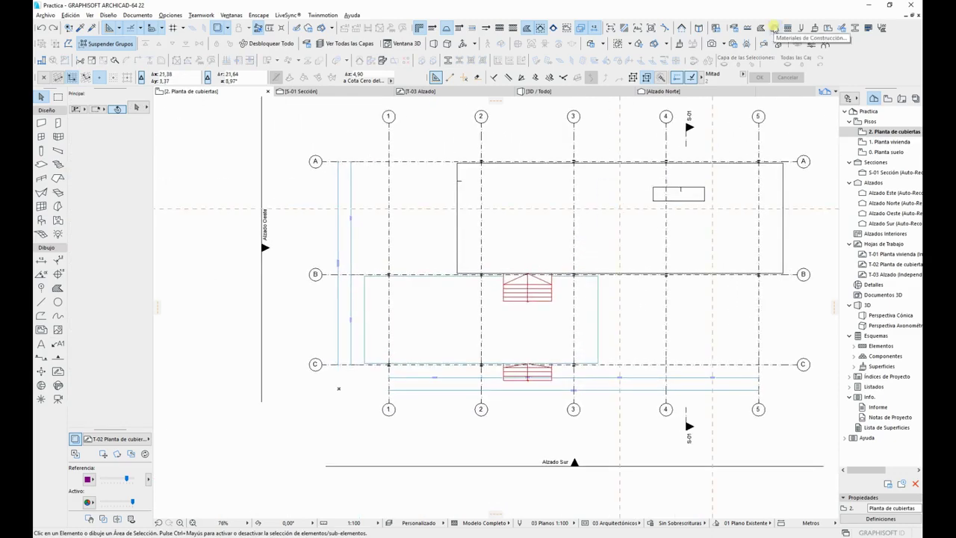
pyautogui.hotkey('ctrl', 'Down')
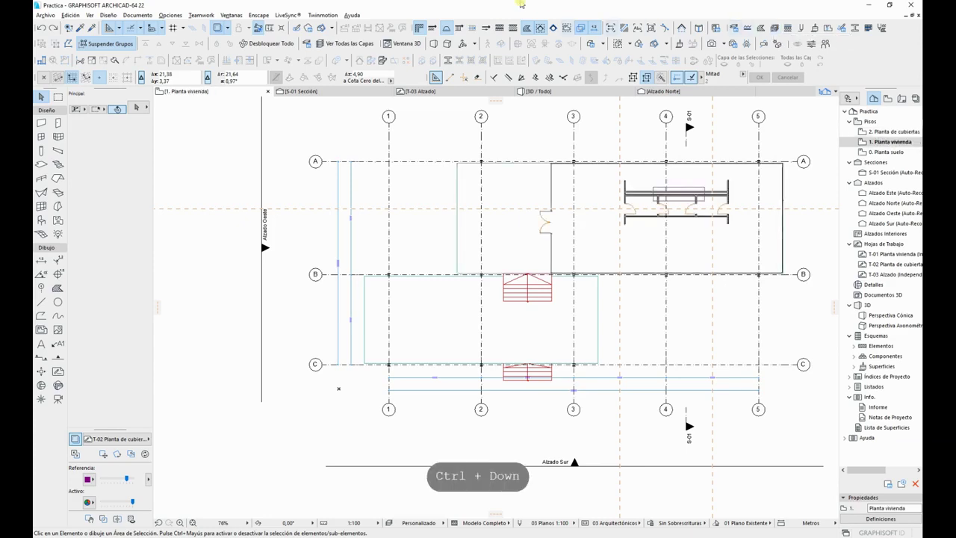
pyautogui.click(507, 204)
pyautogui.keyDown('shift'); pyautogui.click(439, 326); pyautogui.keyUp('shift')
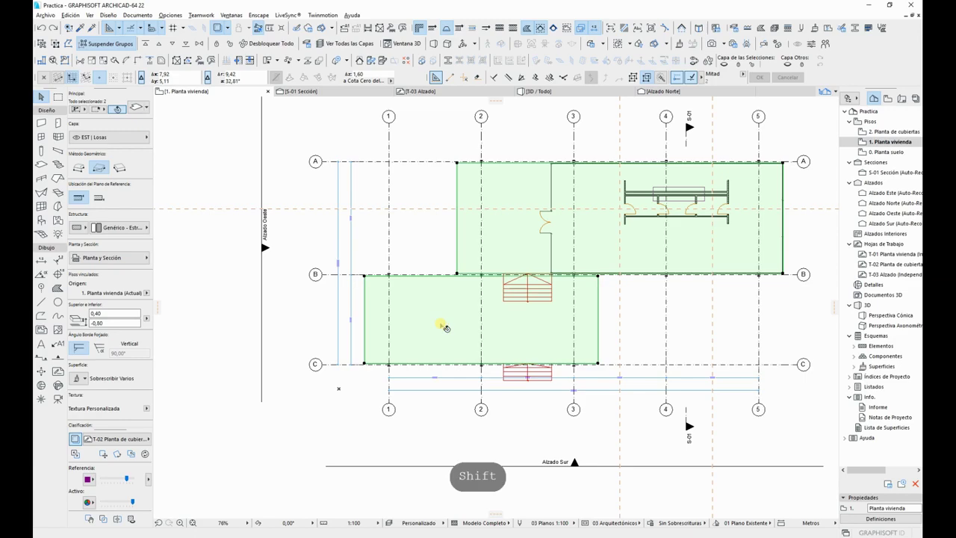
pyautogui.click(116, 257)
pyautogui.click(304, 340)
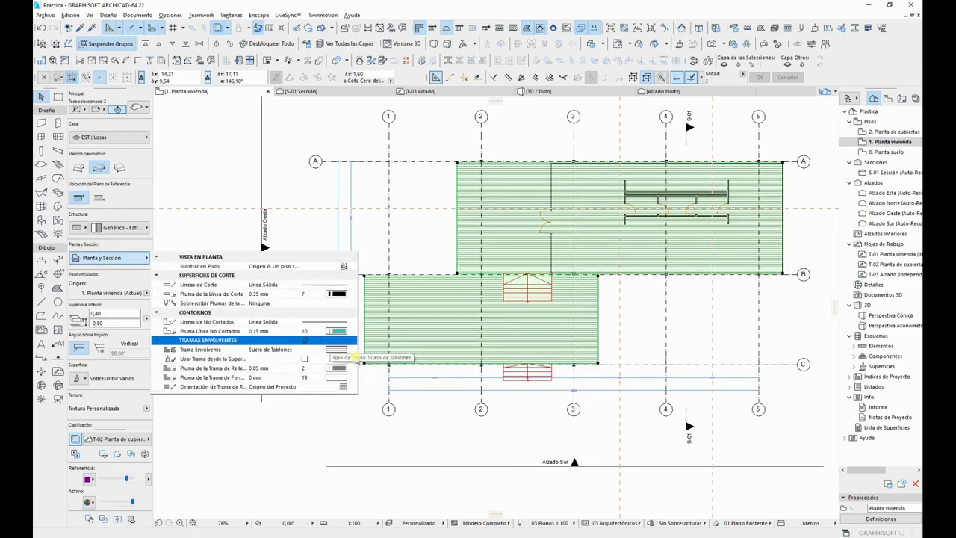
pyautogui.click(338, 349)
pyautogui.click(505, 310)
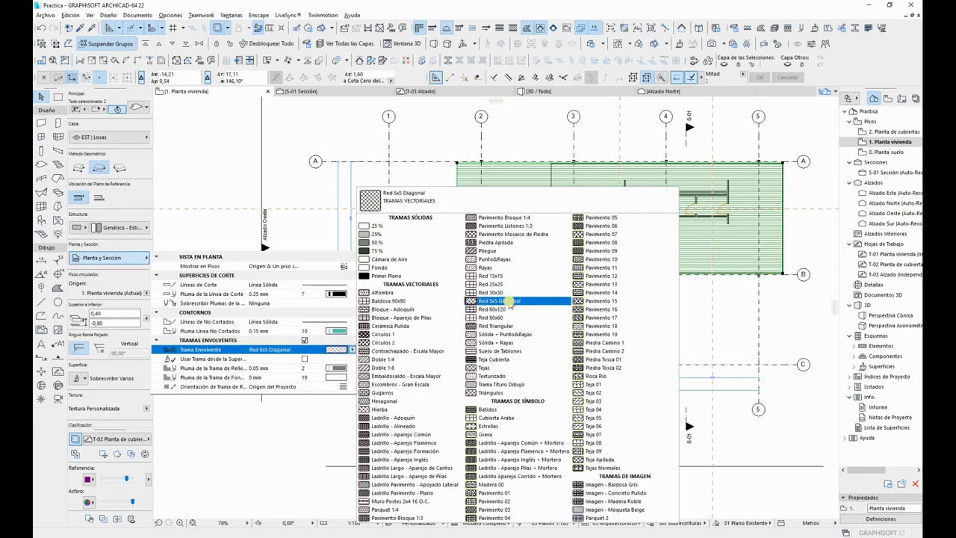
pyautogui.click(494, 318)
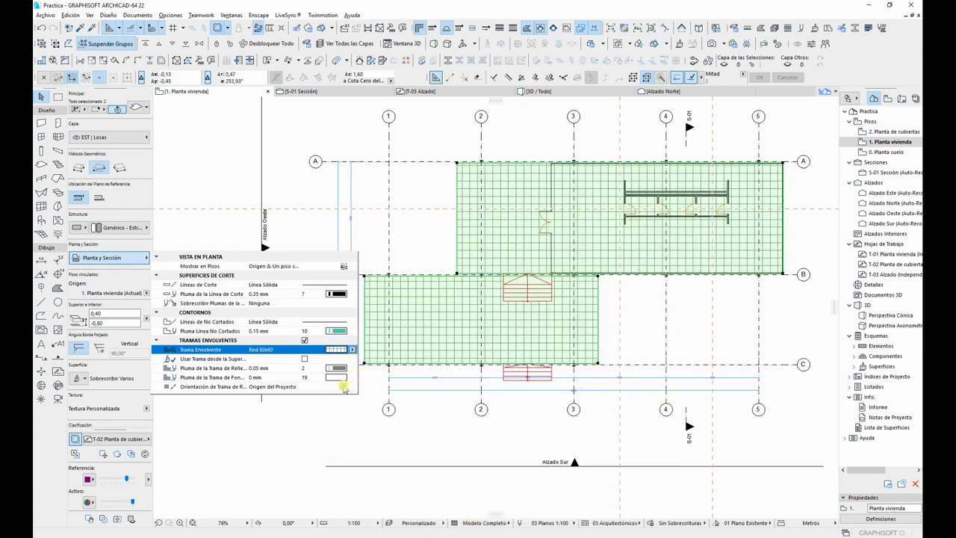
# Step: Set the cover fill orientation of both slabs to Vincular al Origen de la trama
pyautogui.click(342, 387)
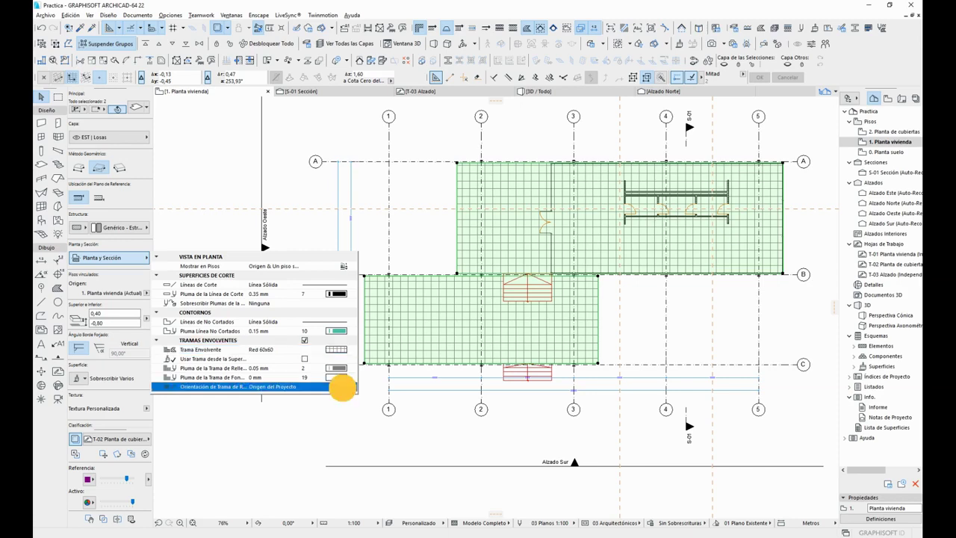
pyautogui.click(405, 396)
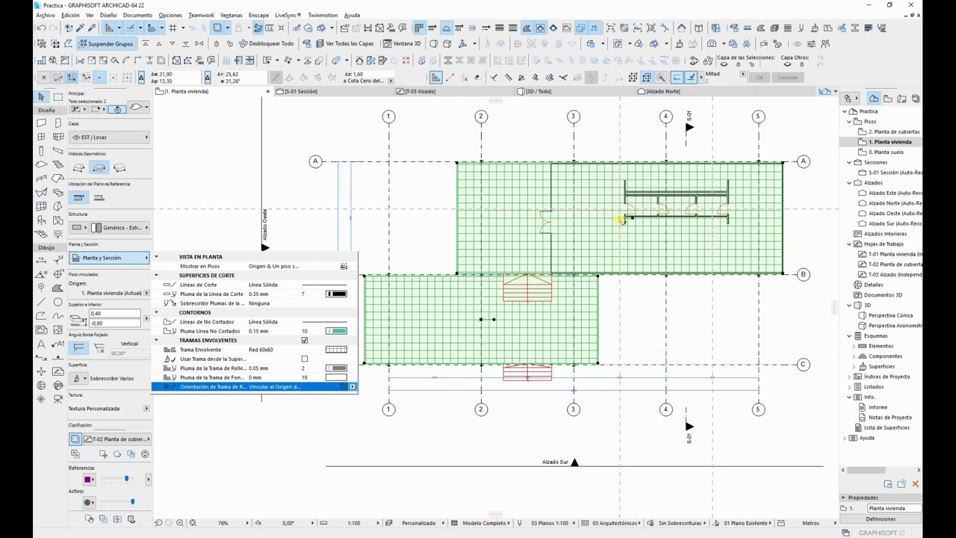
pyautogui.press('Escape')
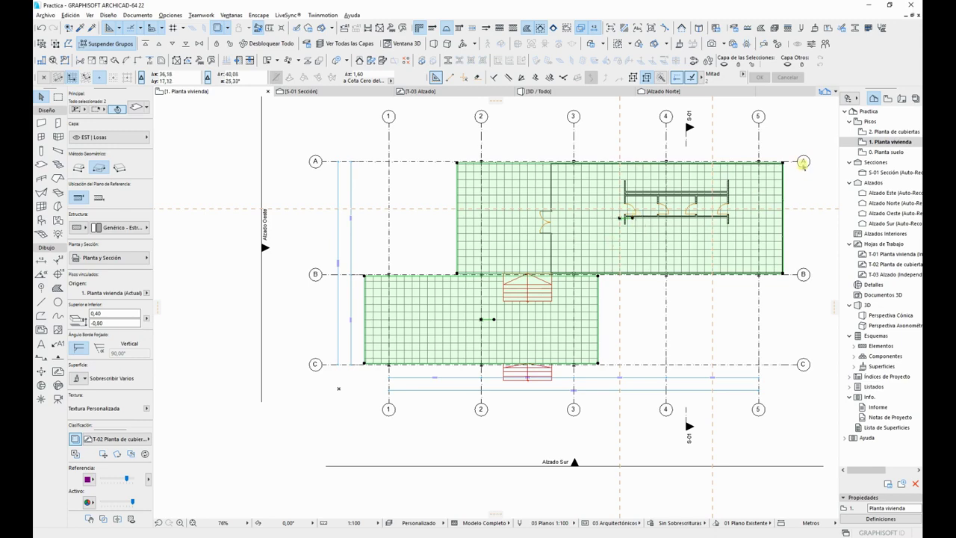
# Step: Try rotating the smaller slab's fill pattern by about 37° around its origin, and undo the rotation
pyautogui.scroll(4, 478, 344)
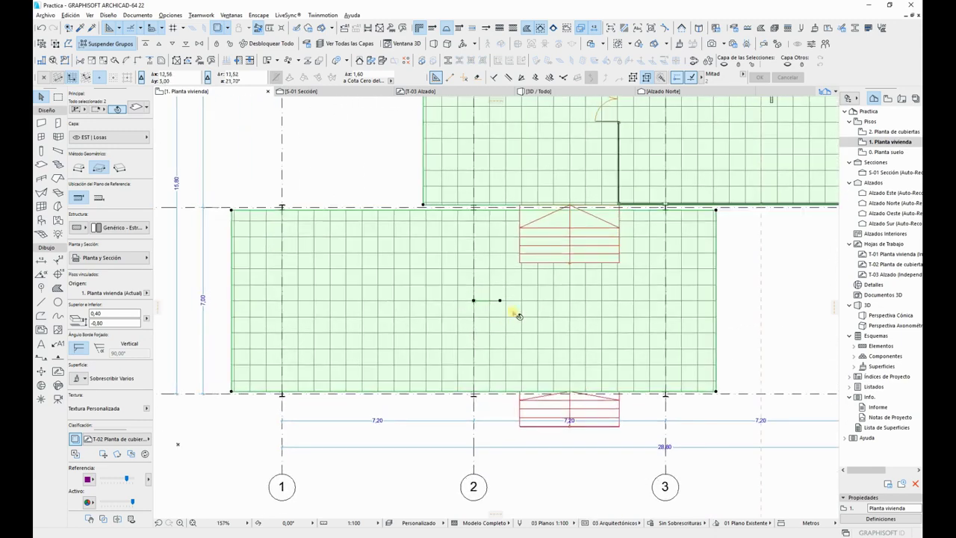
pyautogui.press('Escape')
pyautogui.press('Escape')
pyautogui.click(499, 299)
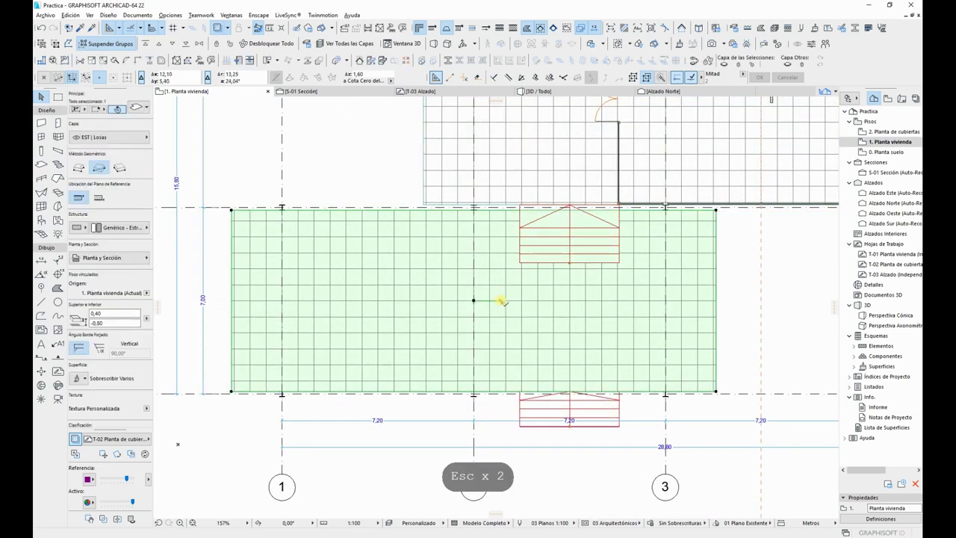
pyautogui.click(500, 300)
pyautogui.click(505, 275)
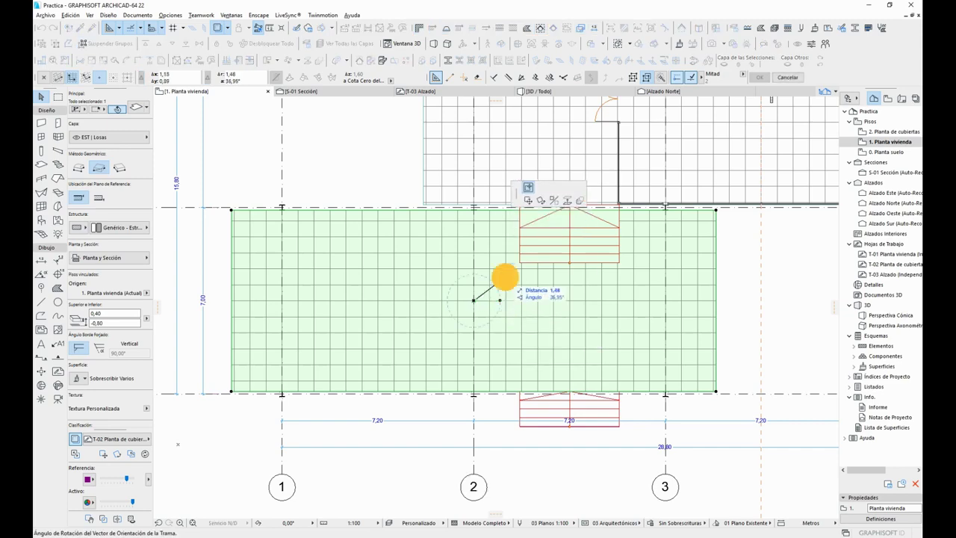
pyautogui.hotkey('ctrl', 'z')
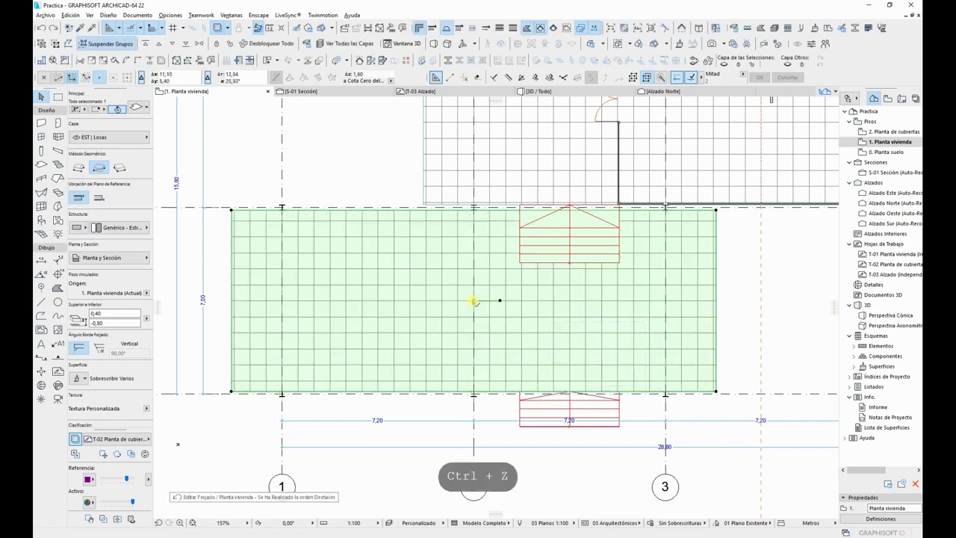
# Step: Try moving the origin of the smaller slab's fill pattern, and undo the move
pyautogui.click(474, 301)
pyautogui.click(334, 351)
pyautogui.hotkey('ctrl', 'z')
pyautogui.hotkey('ctrl', 'z')
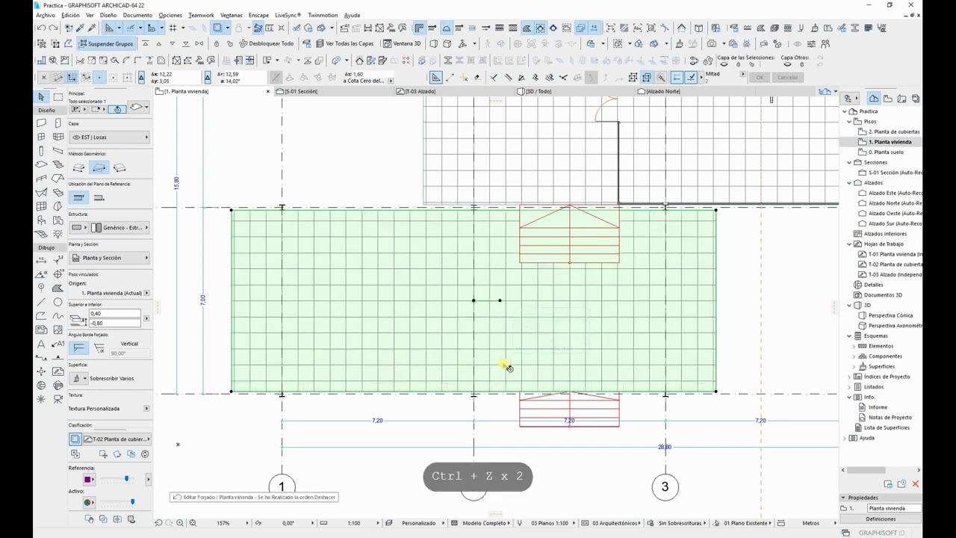
# Step: Set the smaller slab's cover fill orientation to Distorsionado
pyautogui.click(138, 260)
pyautogui.click(346, 385)
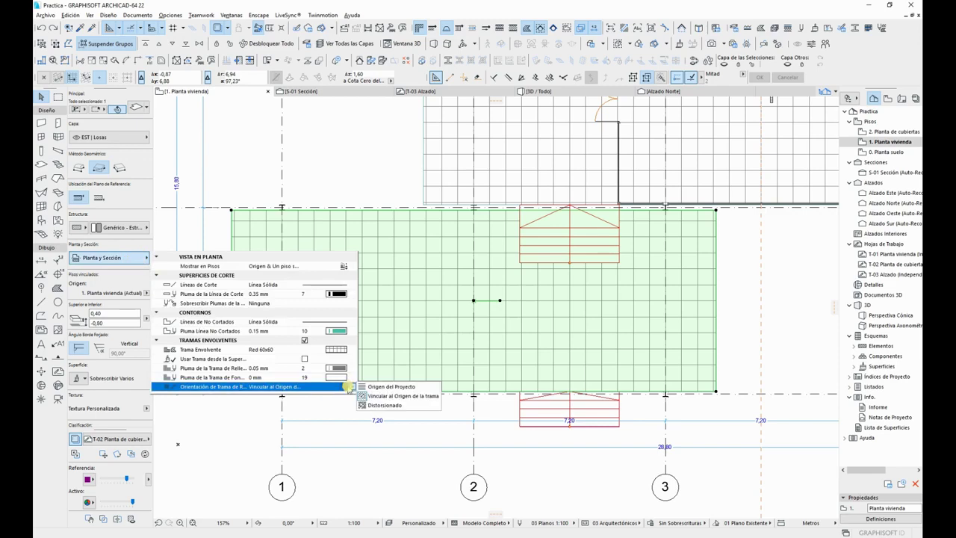
pyautogui.click(389, 405)
pyautogui.click(501, 303)
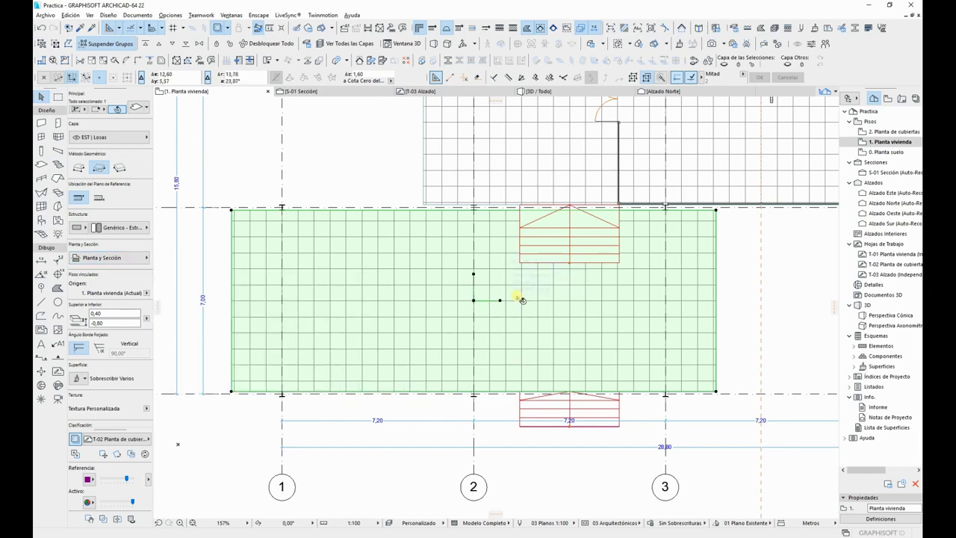
# Step: Stretch the smaller slab's fill pattern lengthwise, compress it in the other direction, and slant its main axis using the orientation handles
pyautogui.click(501, 301)
pyautogui.click(565, 300)
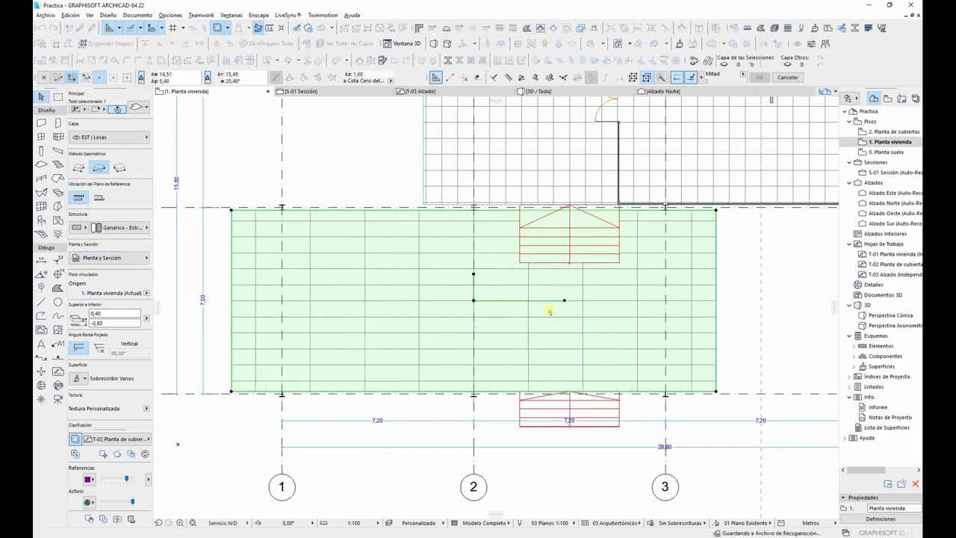
pyautogui.click(473, 274)
pyautogui.click(473, 287)
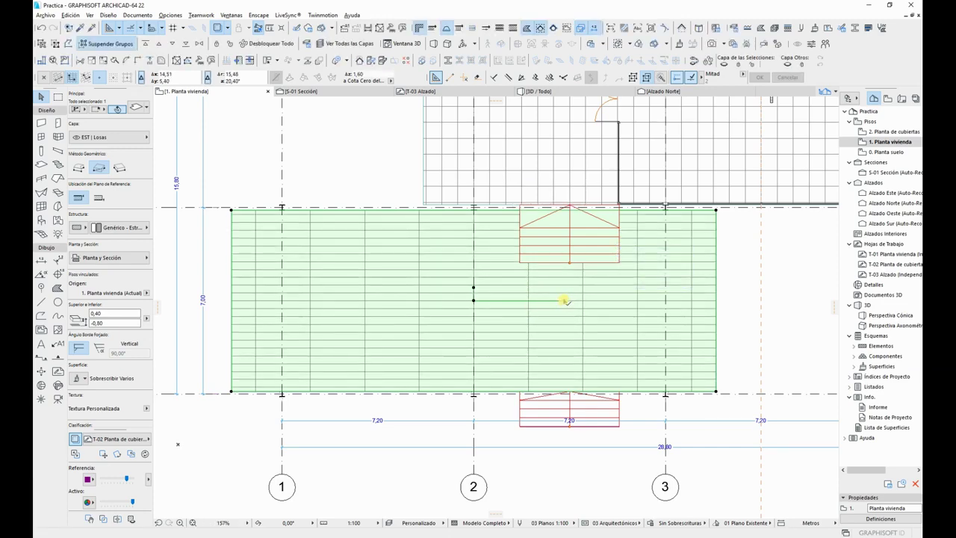
pyautogui.click(518, 280)
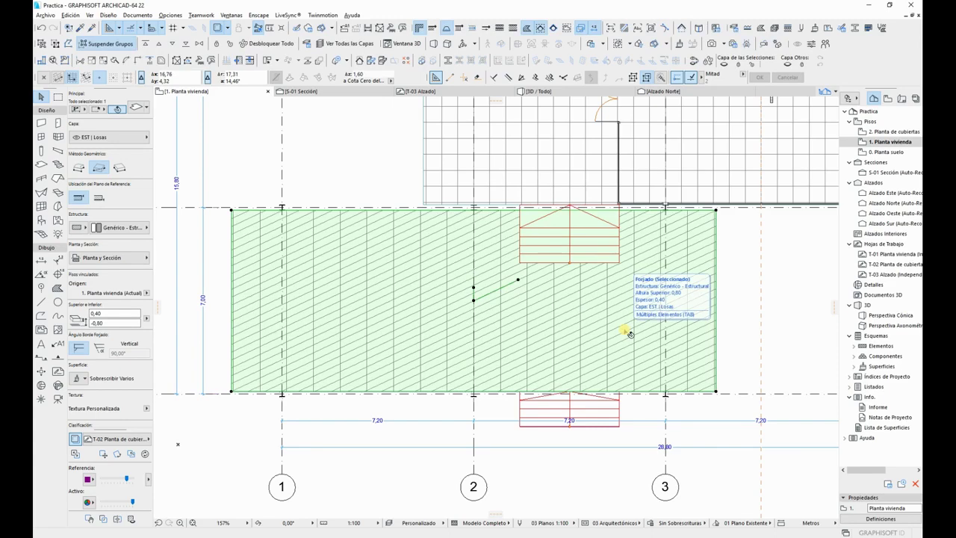
# Step: Undo the stretching and slanting of the smaller slab's fill pattern and deselect the slab
pyautogui.hotkey('ctrl', 'z')
pyautogui.hotkey('ctrl', 'z')
pyautogui.hotkey('ctrl', 'z')
pyautogui.hotkey('ctrl', 'z')
pyautogui.hotkey('ctrl', 'z')
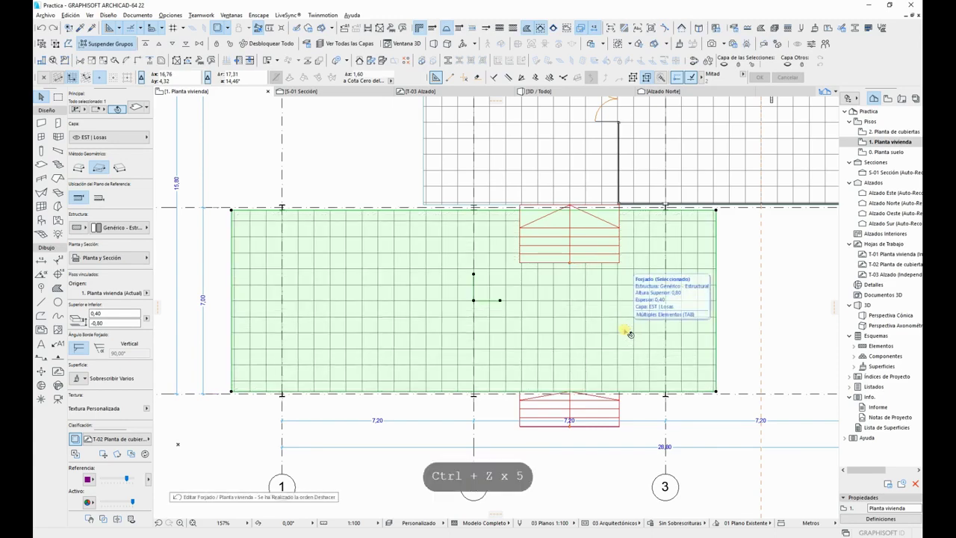
pyautogui.press('Escape')
# Step: Open section S-01 and turn on true line weight display
pyautogui.middleClick(807, 194)
pyautogui.middleClick(807, 194)
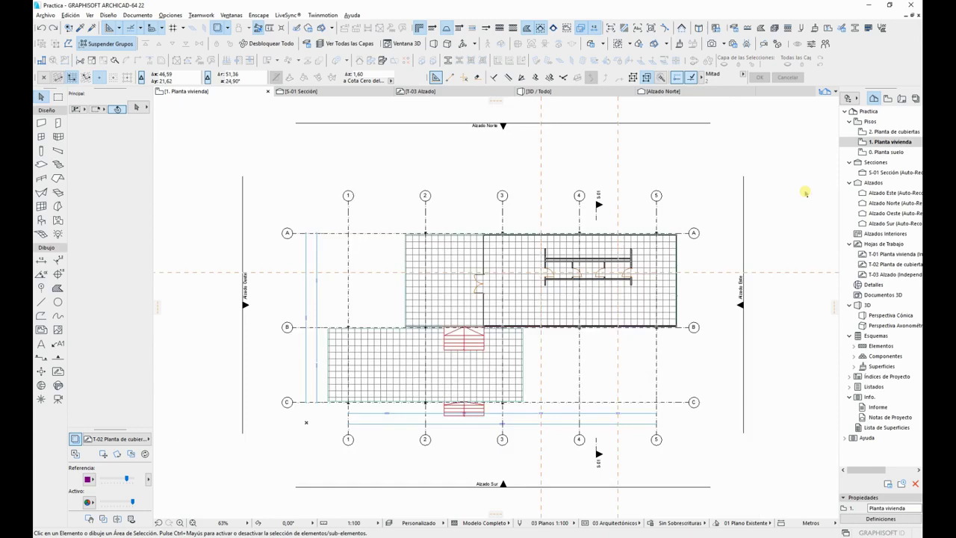
pyautogui.press('F6')
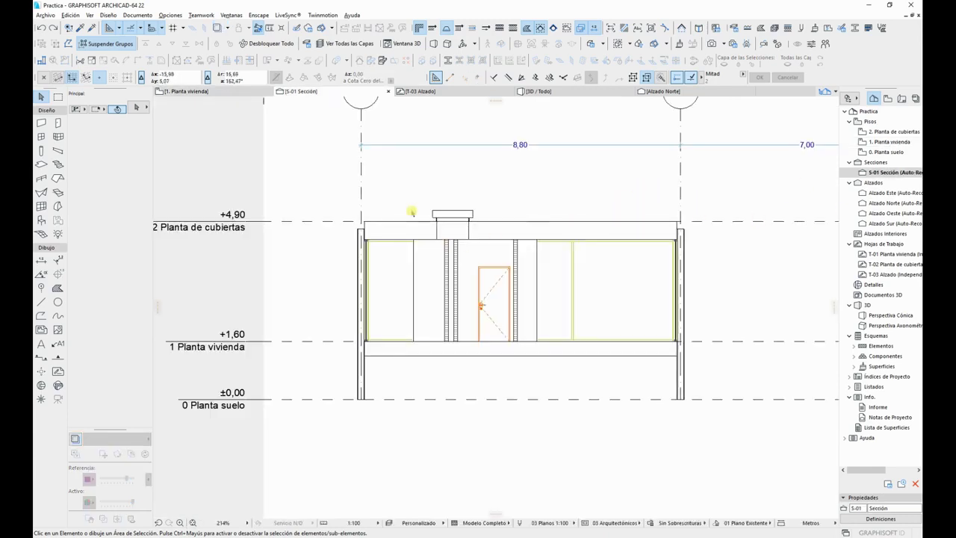
pyautogui.click(500, 28)
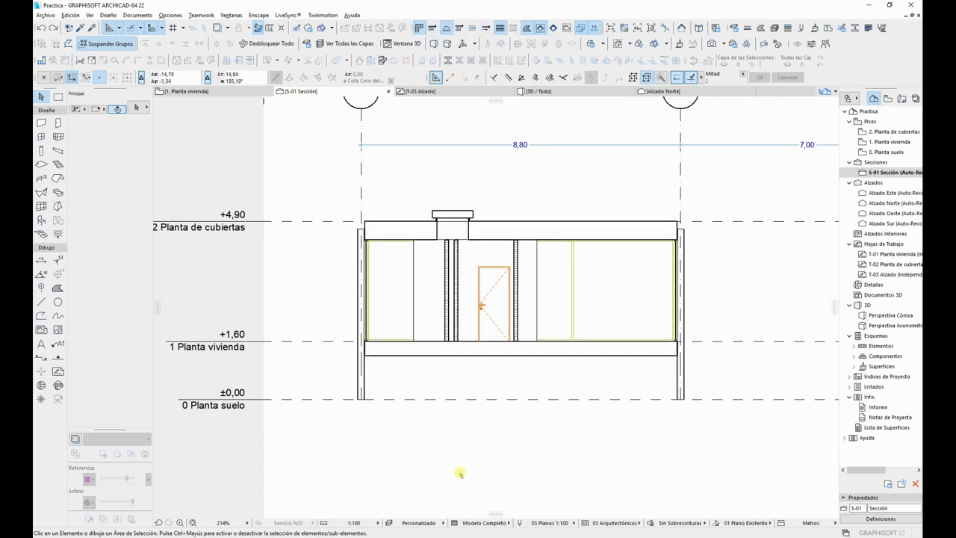
# Step: Try the section at scales 1:200 and 1:500 to compare how the line weights display
pyautogui.click(353, 523)
pyautogui.click(407, 477)
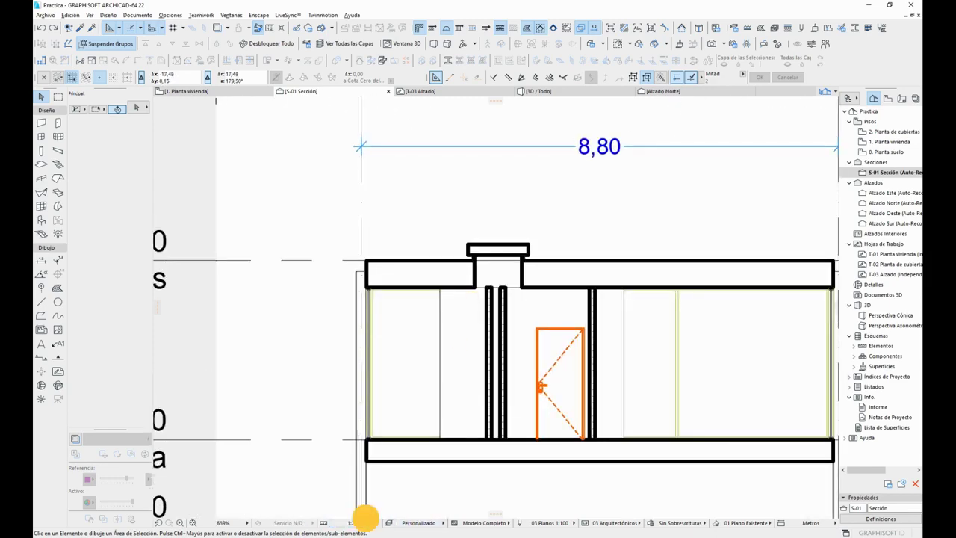
pyautogui.click(365, 514)
pyautogui.click(353, 523)
pyautogui.click(417, 487)
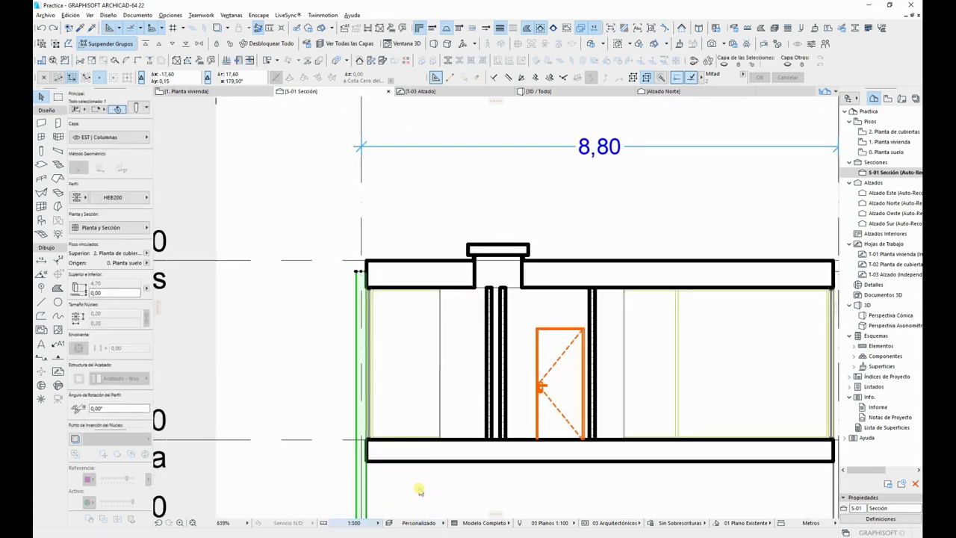
pyautogui.press('Escape')
pyautogui.scroll(5, 427, 275)
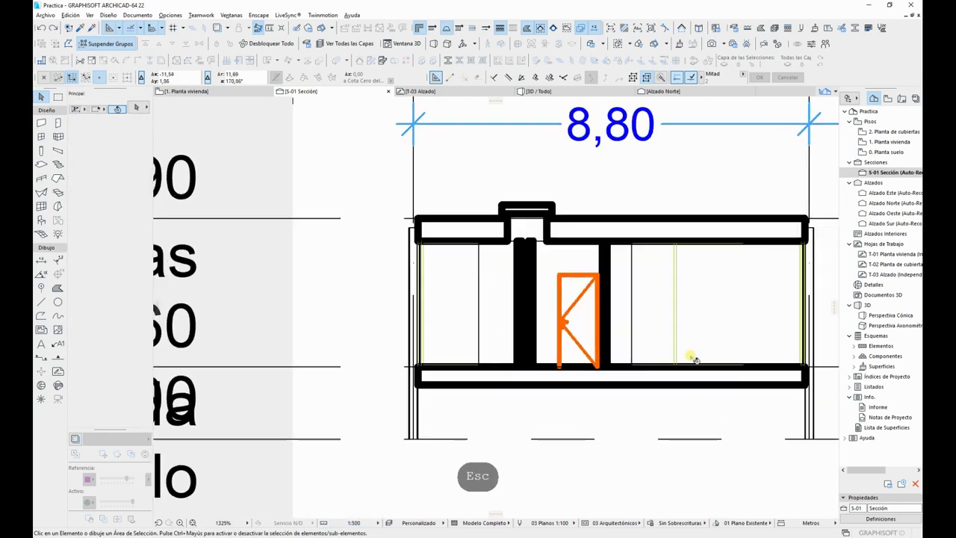
# Step: Set the section's scale back to 1:100
pyautogui.click(366, 523)
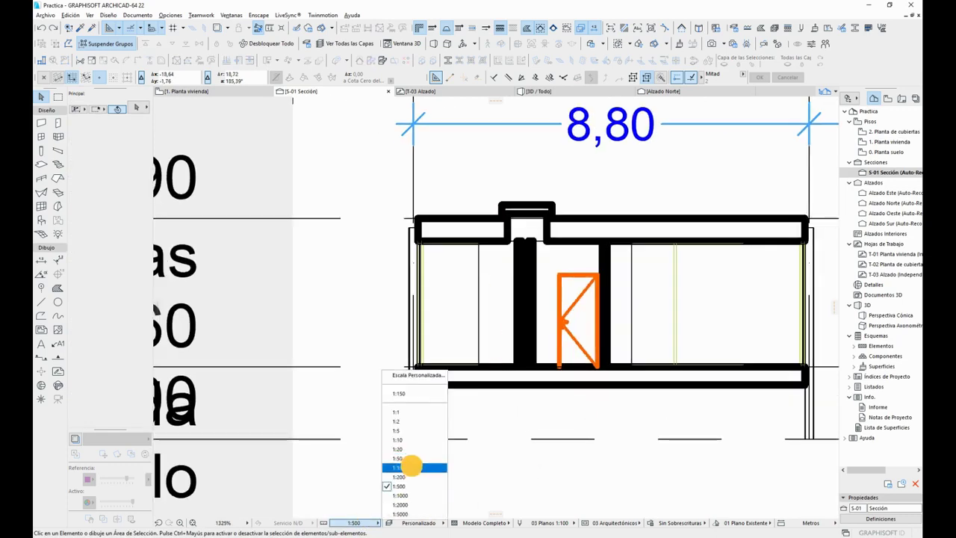
pyautogui.click(407, 459)
pyautogui.scroll(-6, 665, 265)
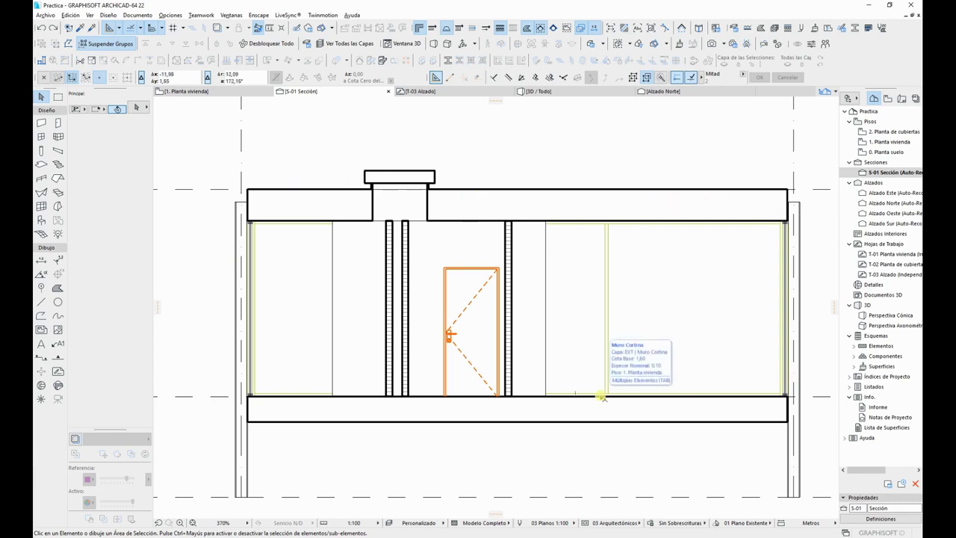
pyautogui.scroll(-3, 551, 368)
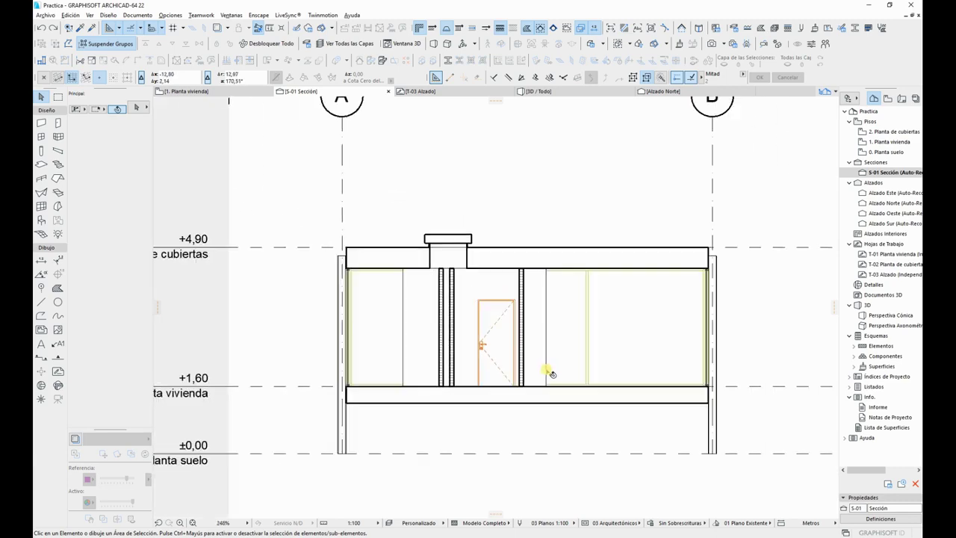
# Step: Fill the cut surfaces of section S-01 with a uniform surface, using Pintura - Negro Marfil
pyautogui.rightClick(326, 154)
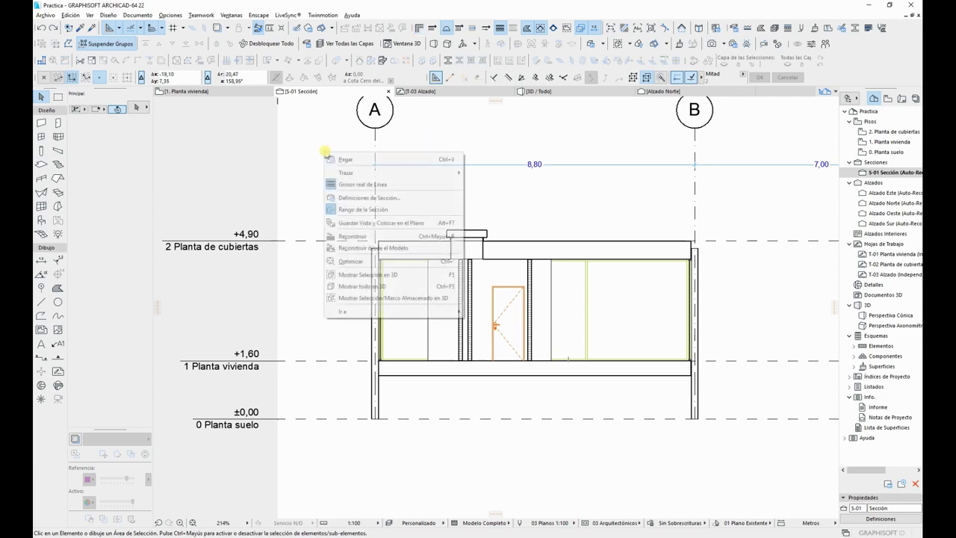
pyautogui.click(363, 200)
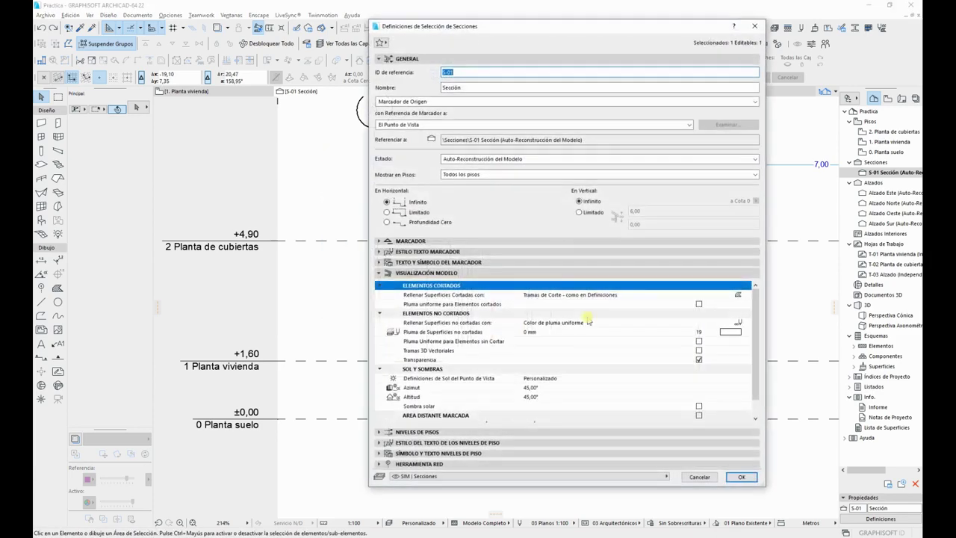
pyautogui.click(739, 296)
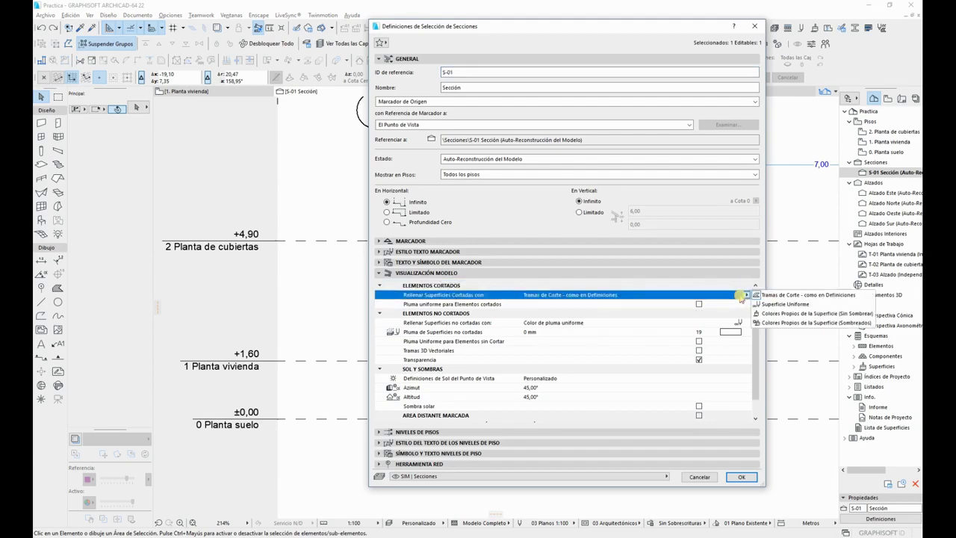
pyautogui.click(763, 304)
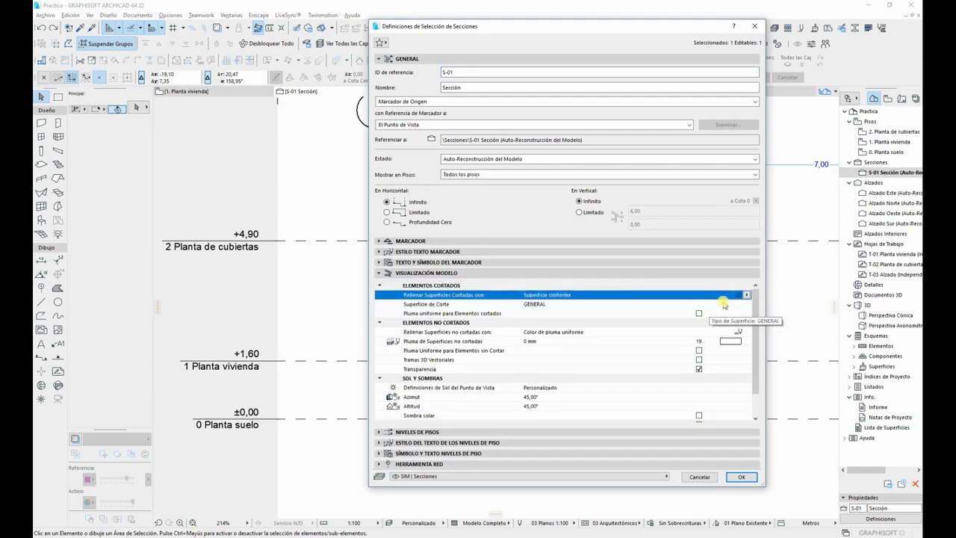
pyautogui.click(745, 305)
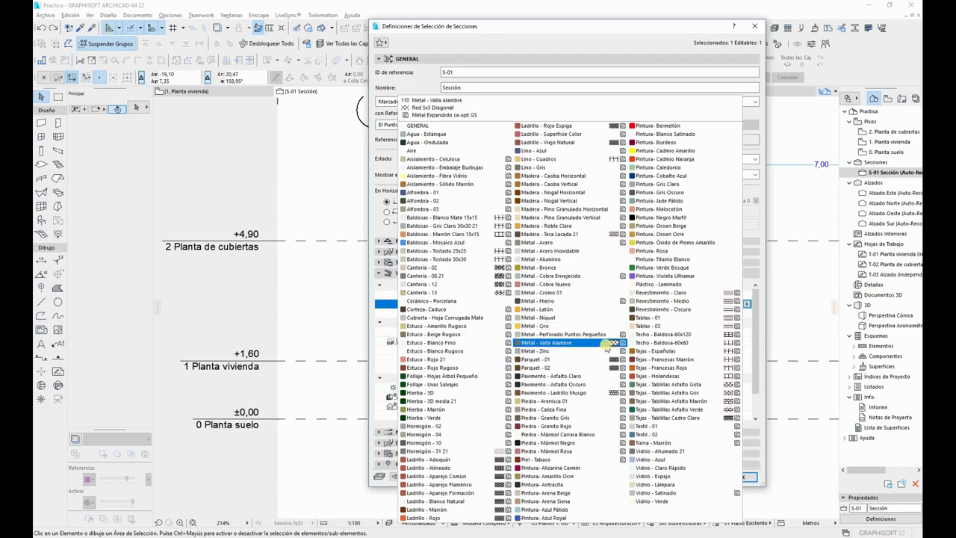
pyautogui.click(687, 218)
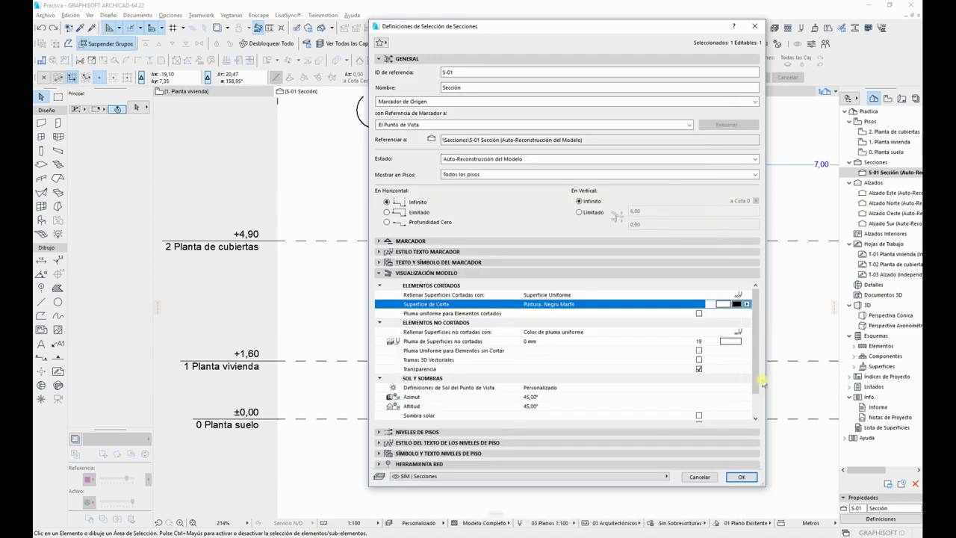
# Step: Enable a uniform pen for the section's cut elements, choose a black cut line pen and apply the settings
pyautogui.click(699, 314)
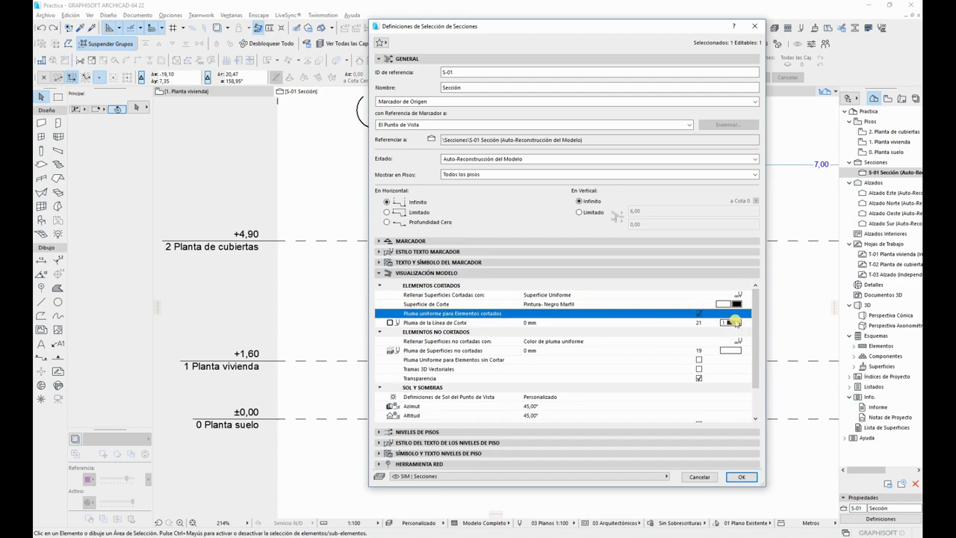
pyautogui.click(732, 323)
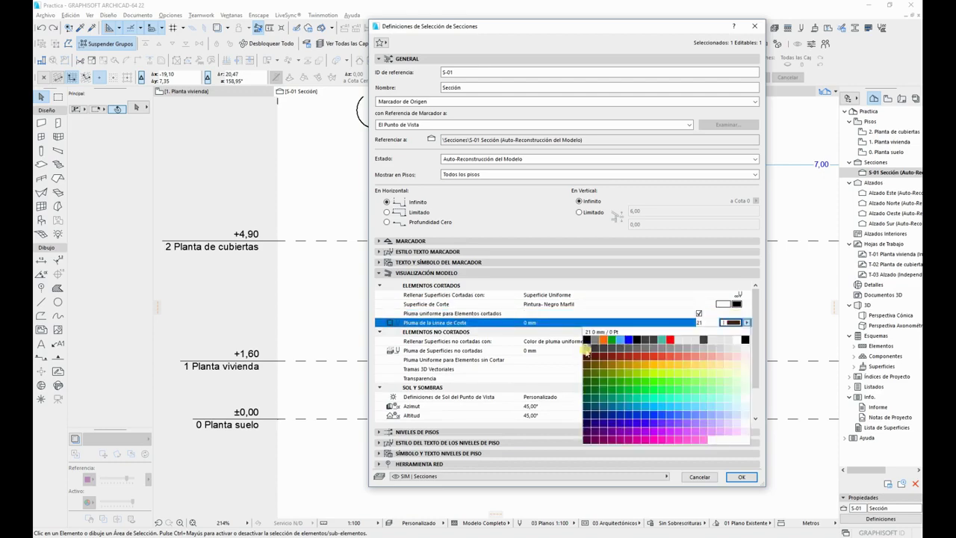
pyautogui.click(587, 353)
pyautogui.click(742, 476)
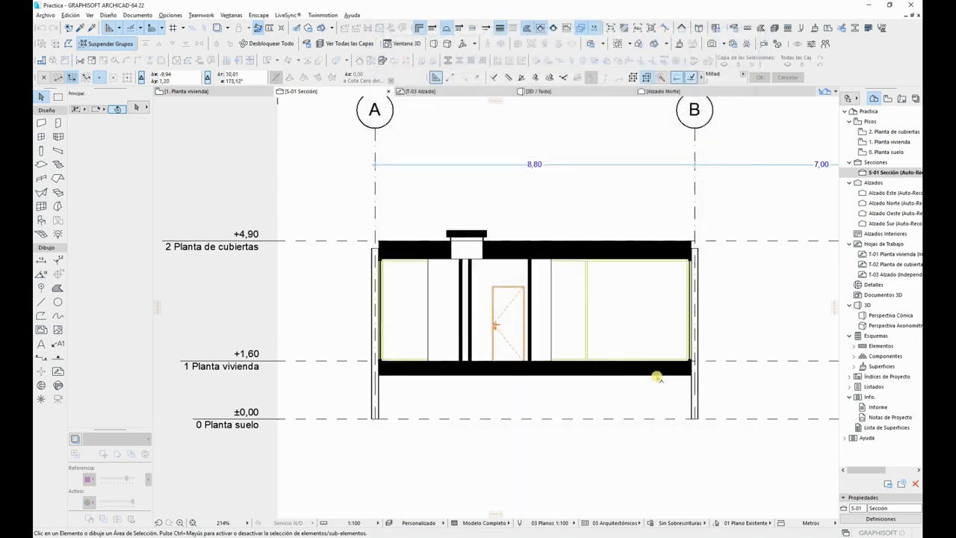
pyautogui.press('Escape')
pyautogui.press('Escape')
# Step: Return to the 1. Planta vivienda floor plan and examine its line weights around the wall corner, tiled floor and stair
pyautogui.press('F2')
pyautogui.scroll(3, 523, 224)
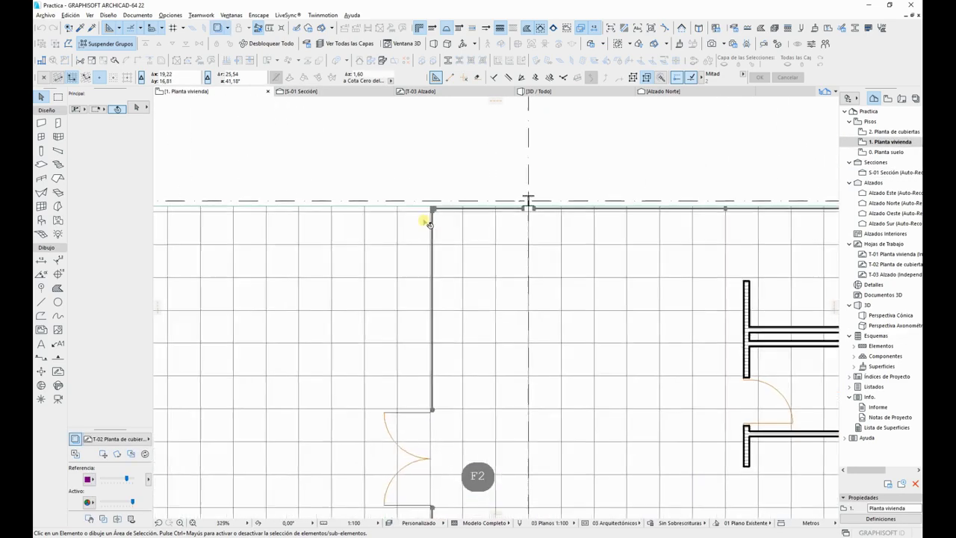
pyautogui.scroll(3, 431, 220)
pyautogui.scroll(5, 444, 206)
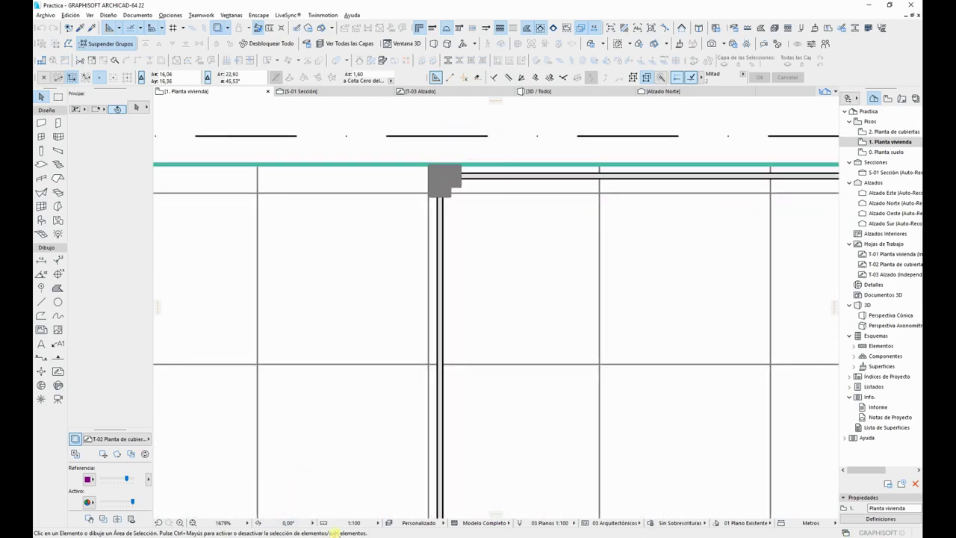
pyautogui.scroll(-2, 525, 217)
pyautogui.scroll(-8, 521, 231)
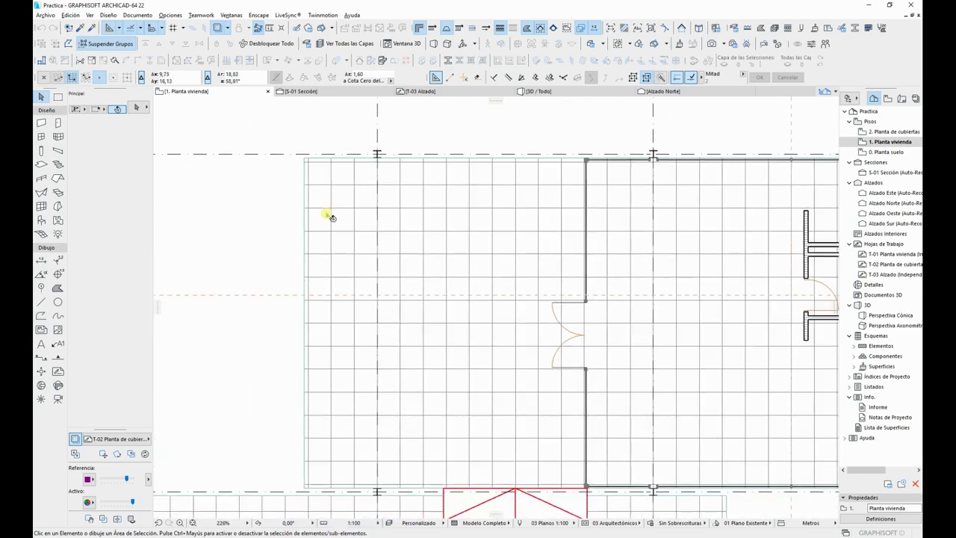
pyautogui.scroll(-2, 629, 388)
pyautogui.moveTo(639, 465); pyautogui.dragTo(551, 366, button='middle')
pyautogui.moveTo(586, 330); pyautogui.dragTo(609, 264, button='middle')
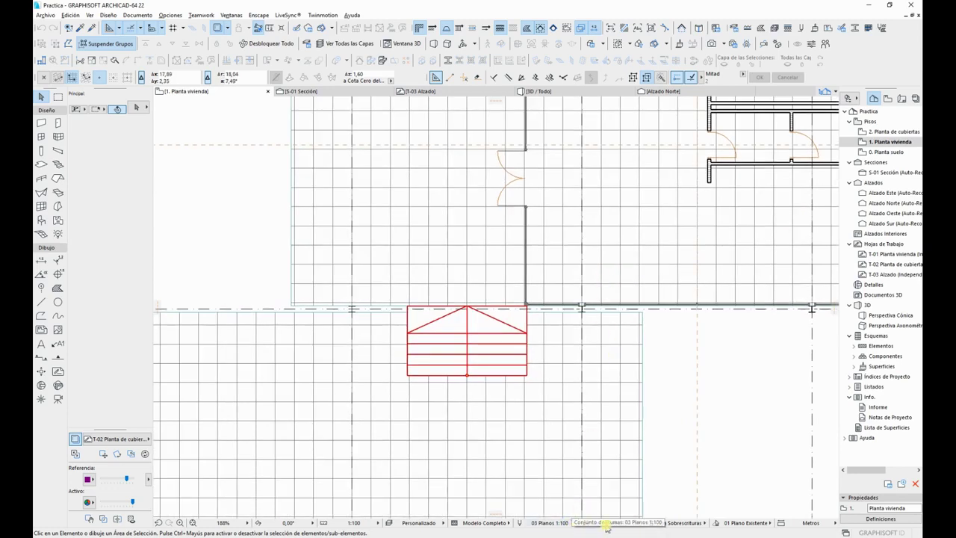
# Step: Try the 01 Arquitectura pen set on the floor plan to compare line colours and weights, and restore 03 Planos 1:100
pyautogui.click(551, 522)
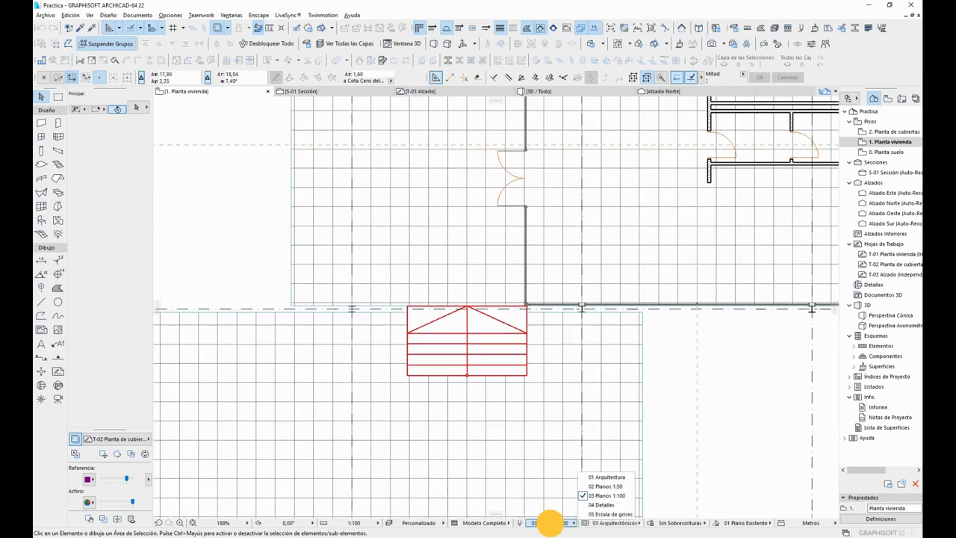
pyautogui.click(617, 477)
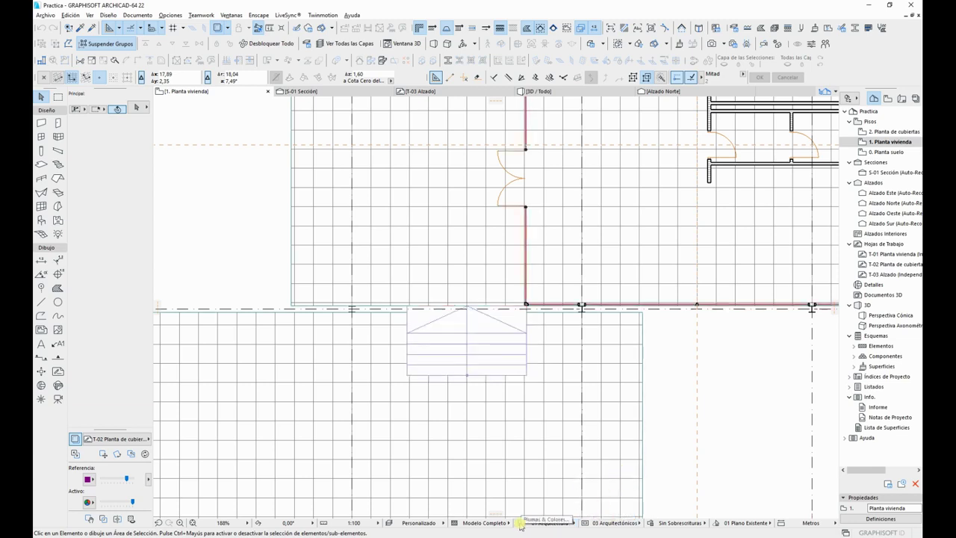
pyautogui.scroll(5, 685, 309)
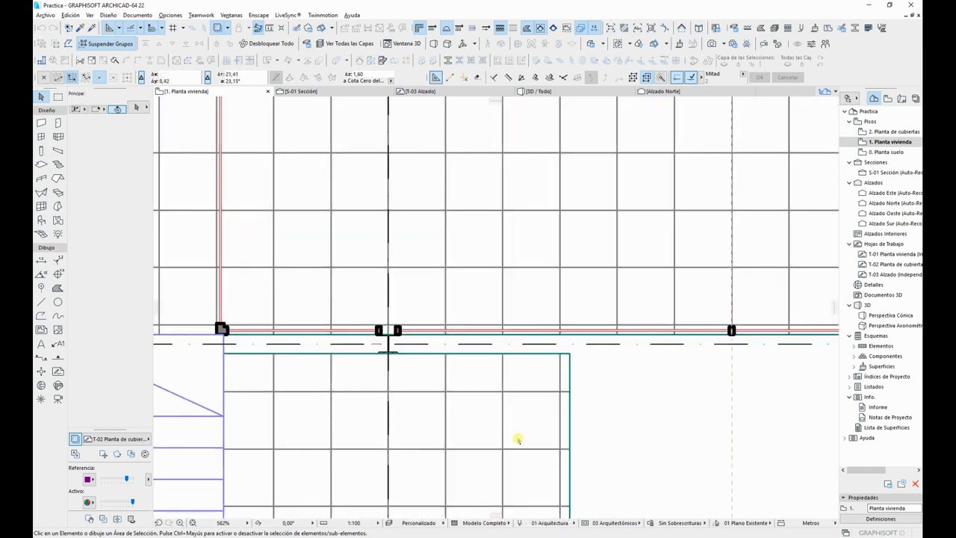
pyautogui.click(559, 518)
pyautogui.press('Escape')
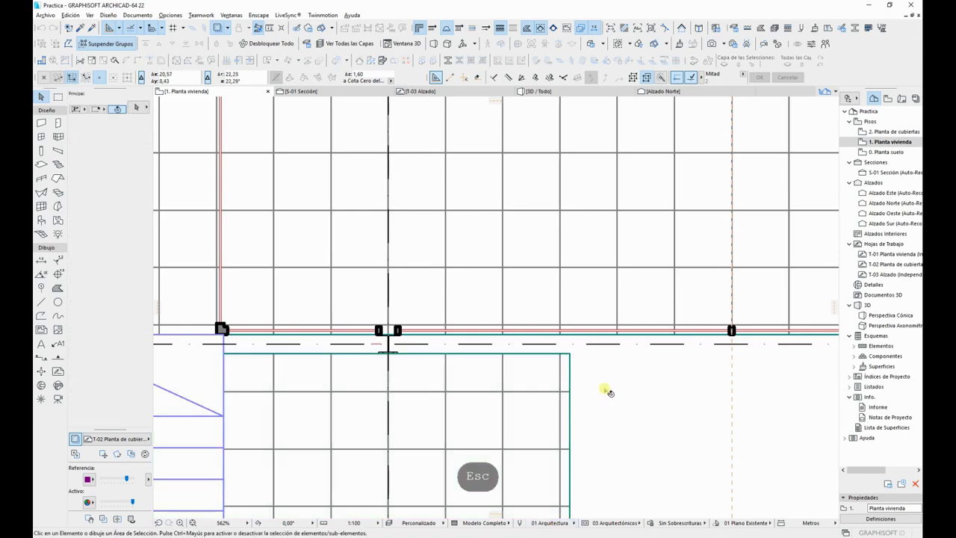
pyautogui.scroll(3, 452, 344)
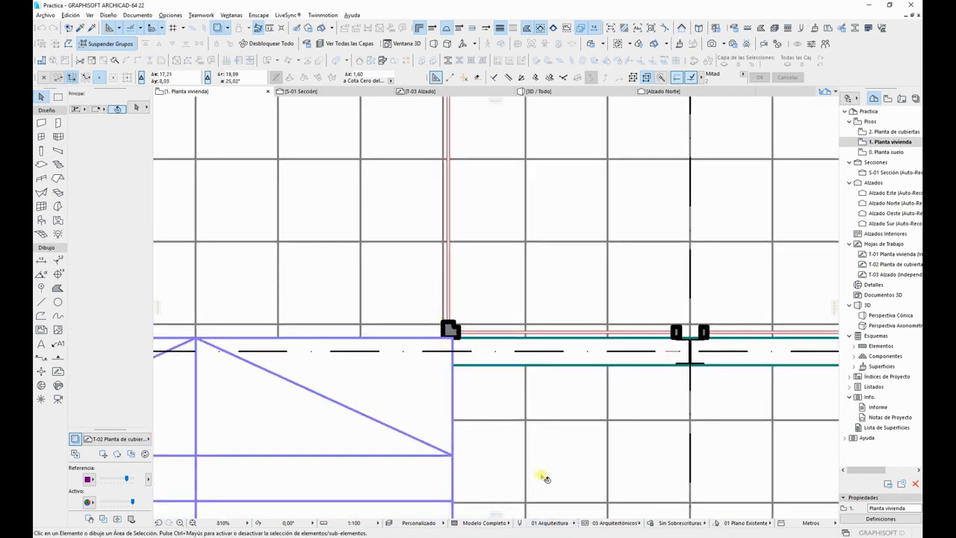
pyautogui.click(548, 523)
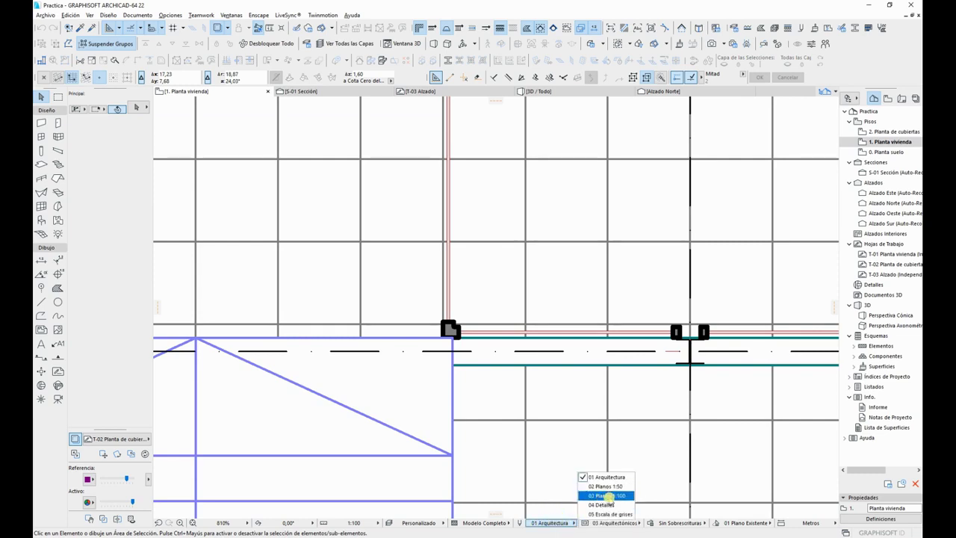
pyautogui.click(609, 496)
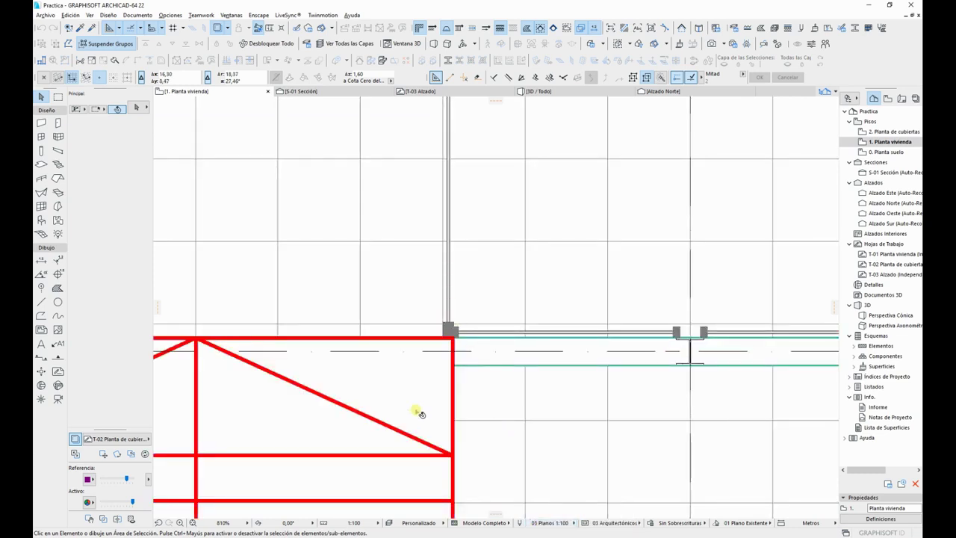
# Step: Examine the 01 Arquitectura pen set's pens and colours in the Pens & Colors settings, and leave without saving changes
pyautogui.click(545, 522)
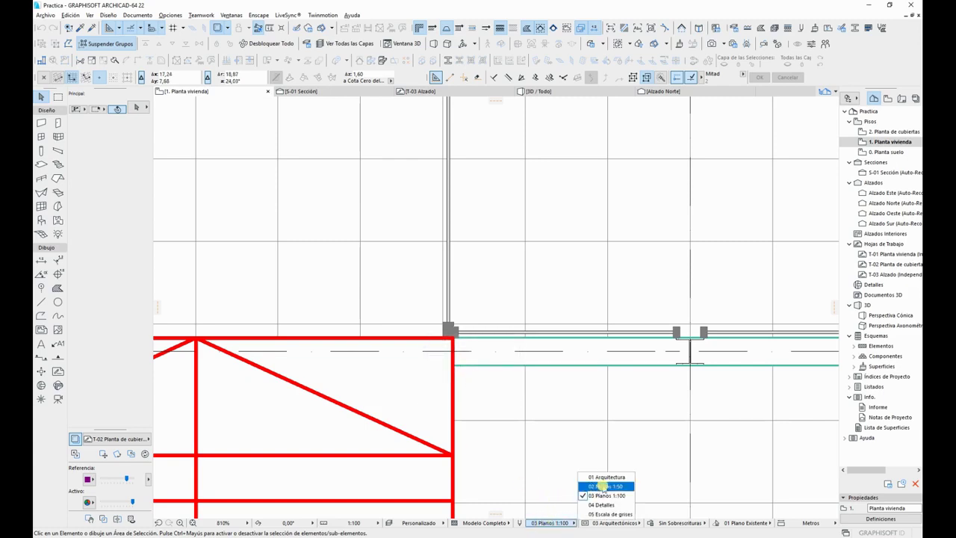
pyautogui.press('Escape')
pyautogui.press('Escape')
pyautogui.click(521, 524)
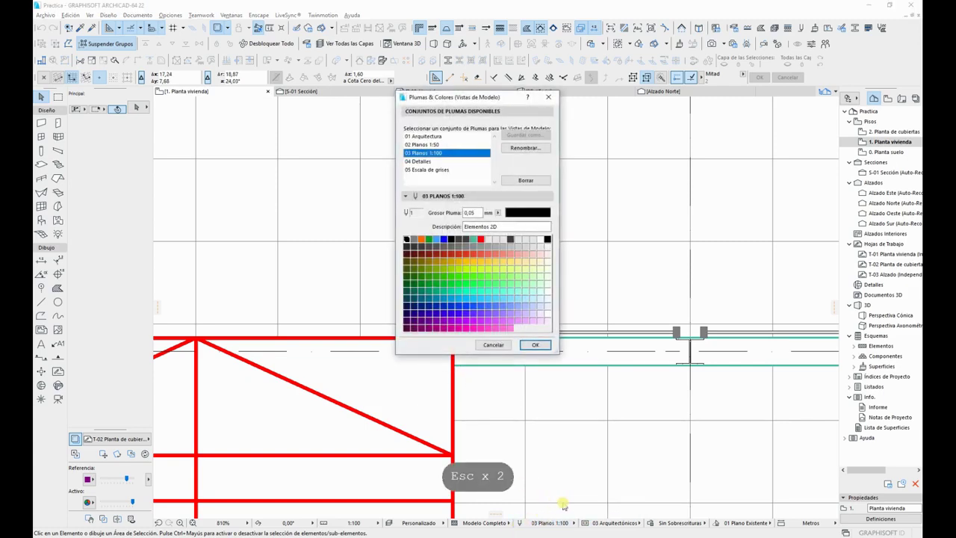
pyautogui.click(411, 135)
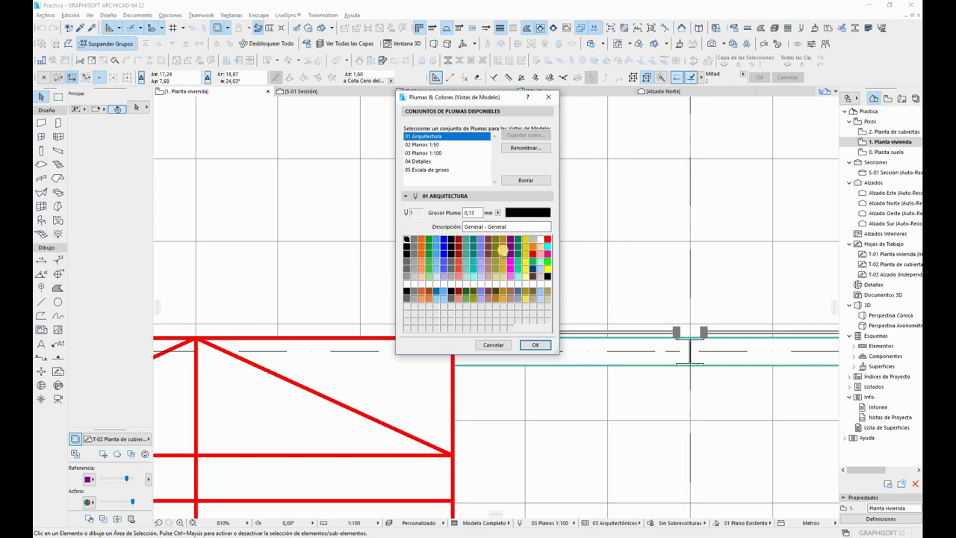
pyautogui.click(493, 345)
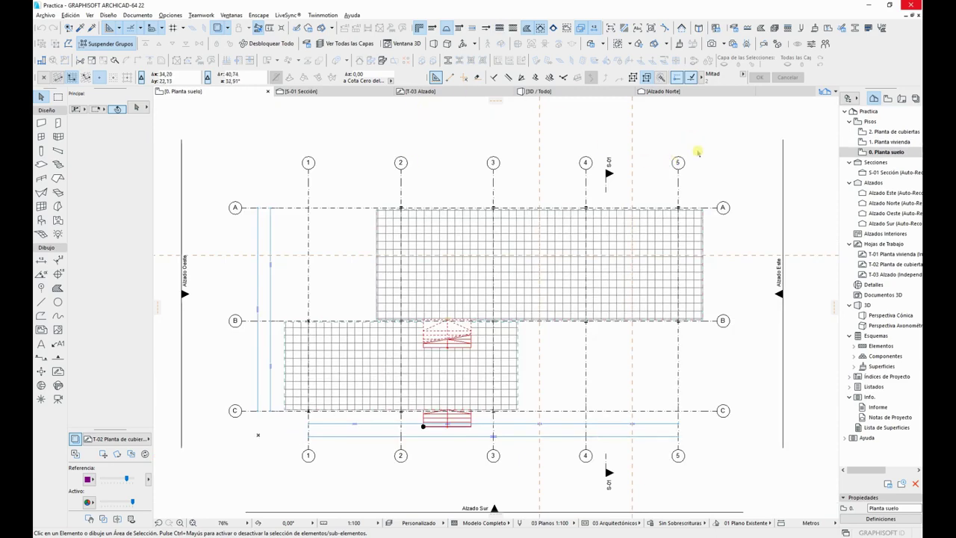
# Step: On the 0. Planta suelo plan, set the default mesh's base offset from its home story to 0,00
pyautogui.scroll(-4, 719, 153)
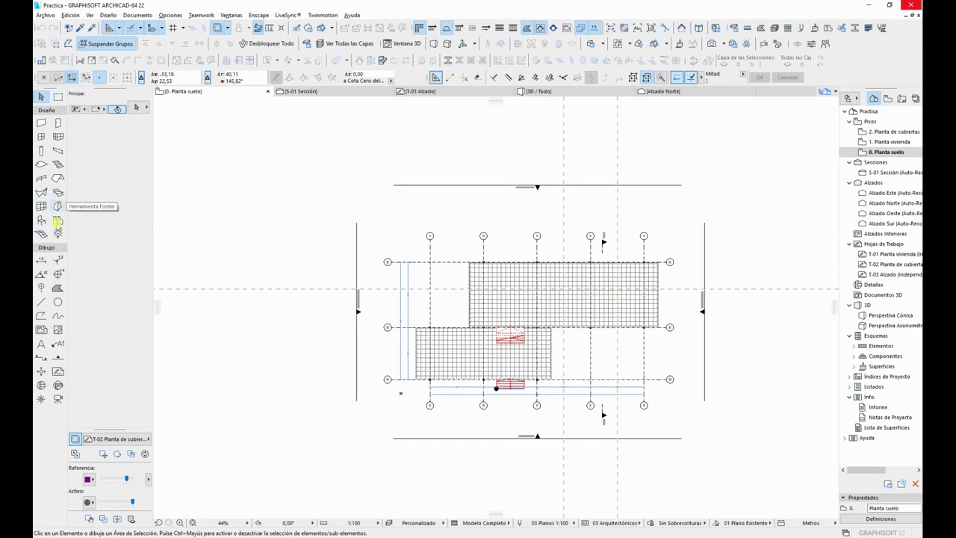
pyautogui.doubleClick(41, 233)
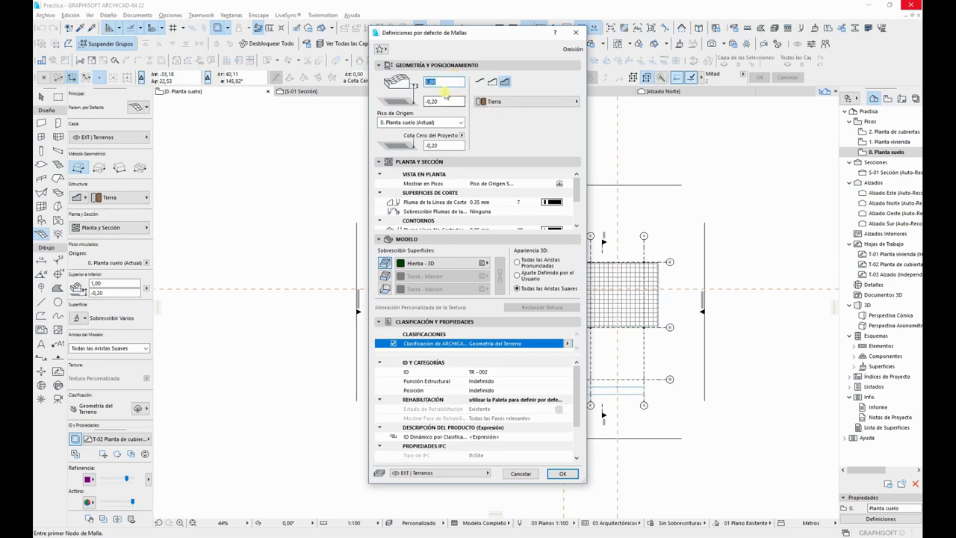
pyautogui.click(446, 100)
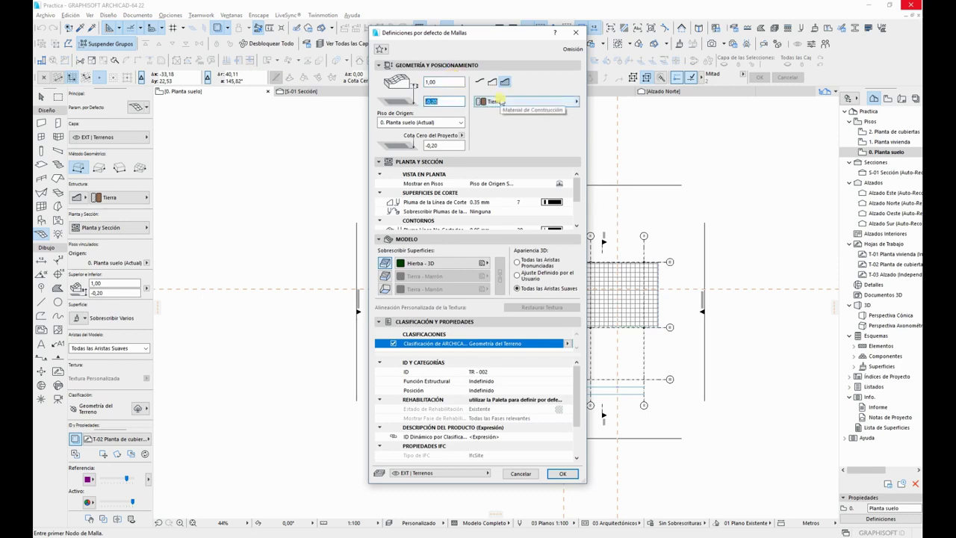
pyautogui.write('0')
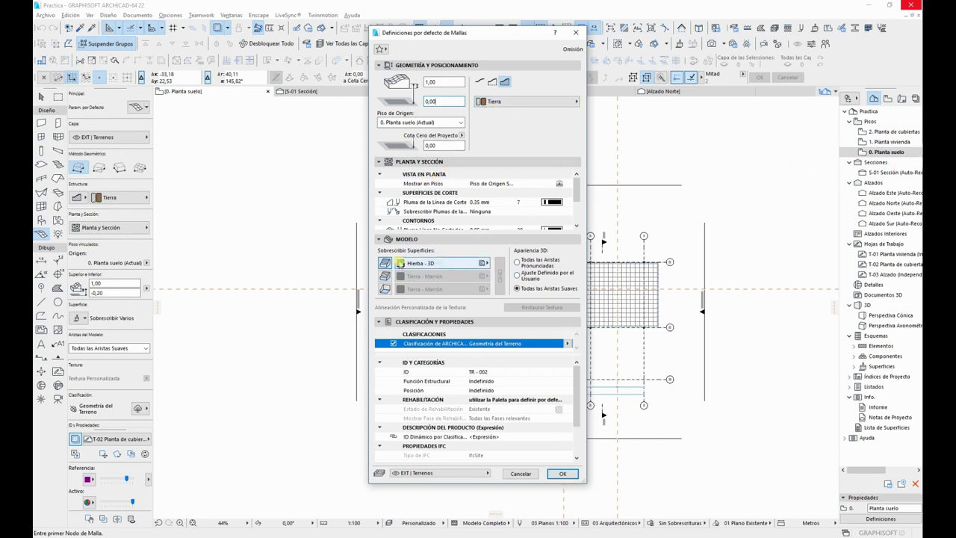
# Step: Set the default mesh's position to Exterior and its structural function to Elemento Sin Carga, and confirm the settings
pyautogui.moveTo(578, 188); pyautogui.dragTo(579, 196)
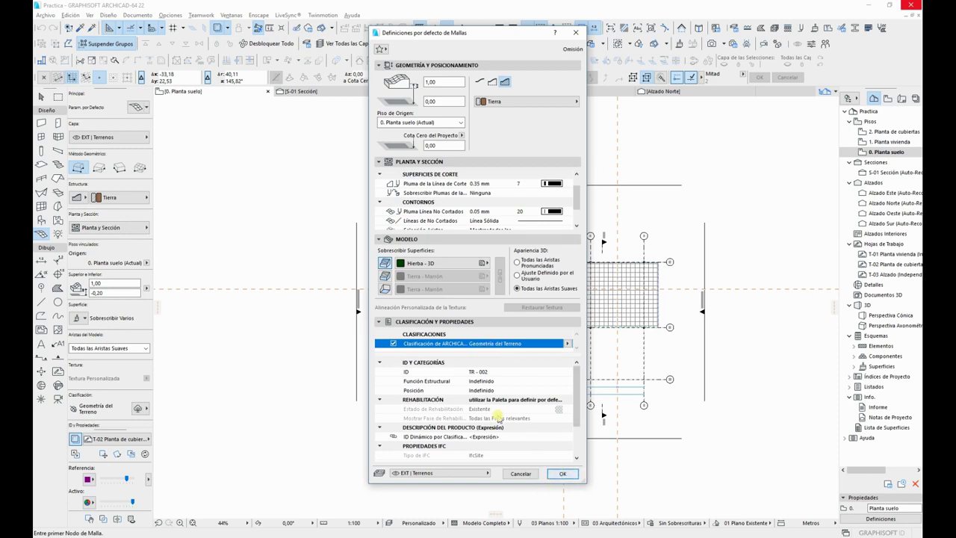
pyautogui.click(507, 389)
pyautogui.click(568, 390)
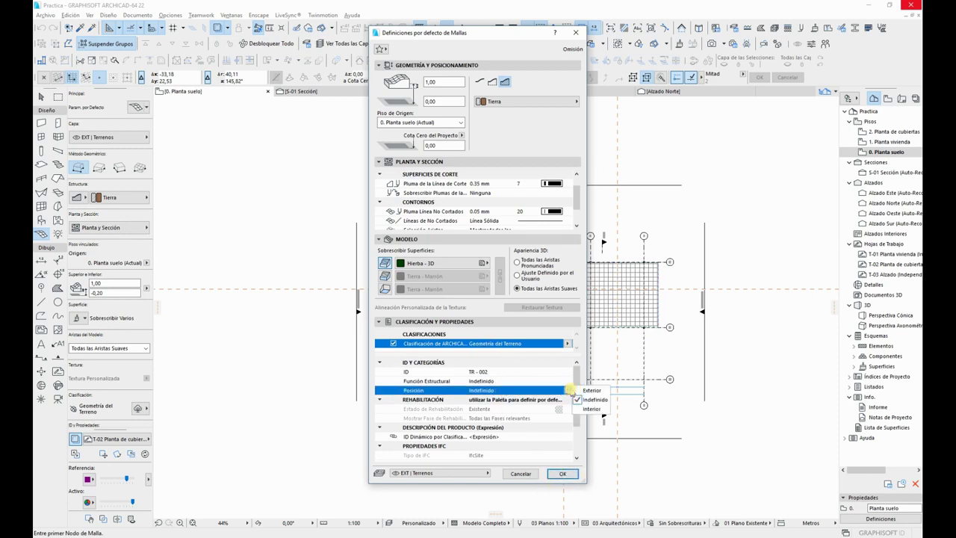
pyautogui.click(590, 394)
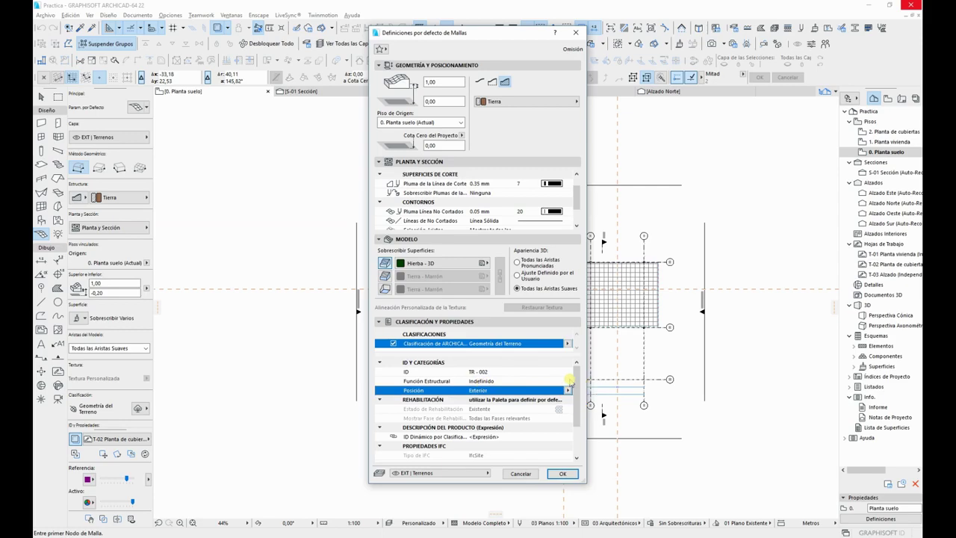
pyautogui.click(569, 381)
pyautogui.click(602, 388)
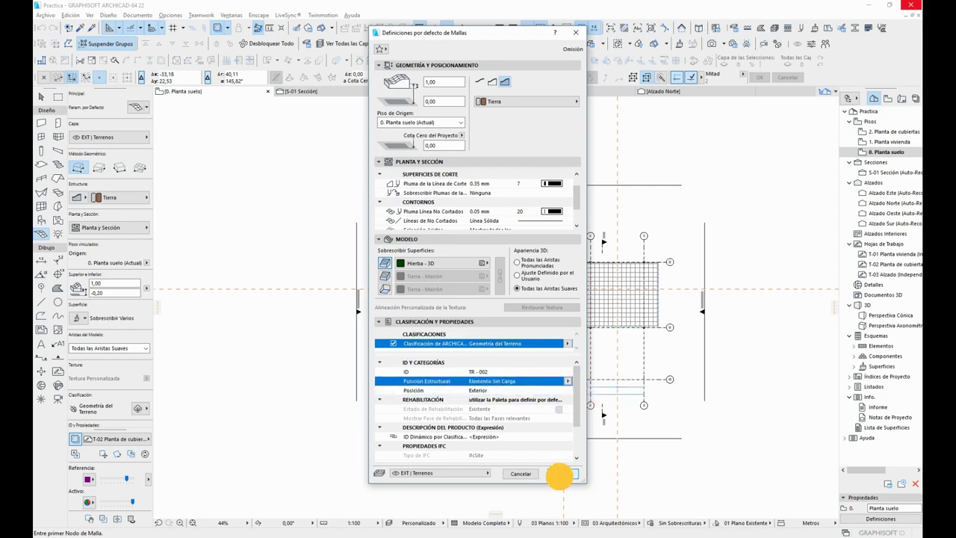
pyautogui.click(560, 474)
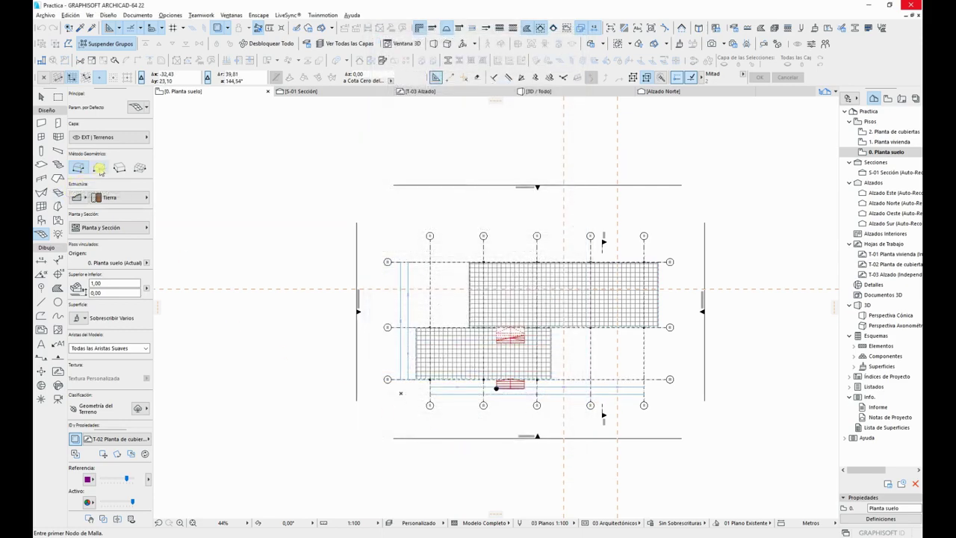
# Step: Draw a rectangular terrain mesh around the whole house and its elevation markers with the rectangular geometry method
pyautogui.click(100, 168)
pyautogui.scroll(-3, 433, 320)
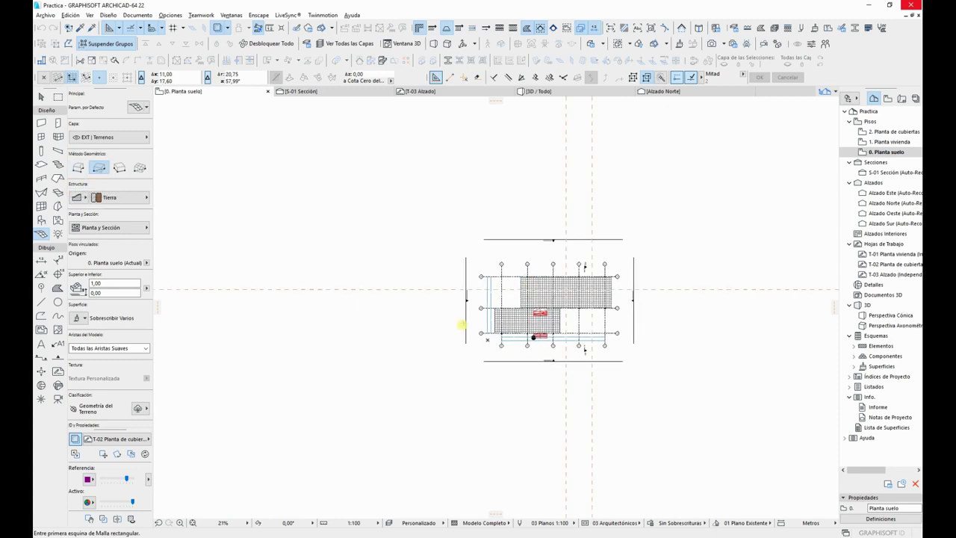
pyautogui.click(341, 437)
pyautogui.click(772, 184)
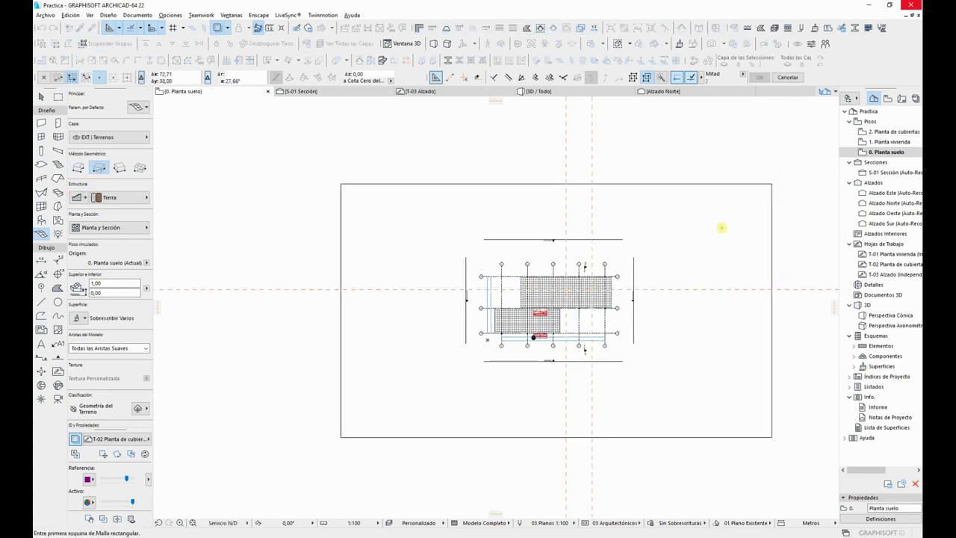
# Step: Examine the terrain mesh around the house in the 3D perspective, and return to the 0. Planta suelo plan
pyautogui.press('Escape')
pyautogui.press('F3')
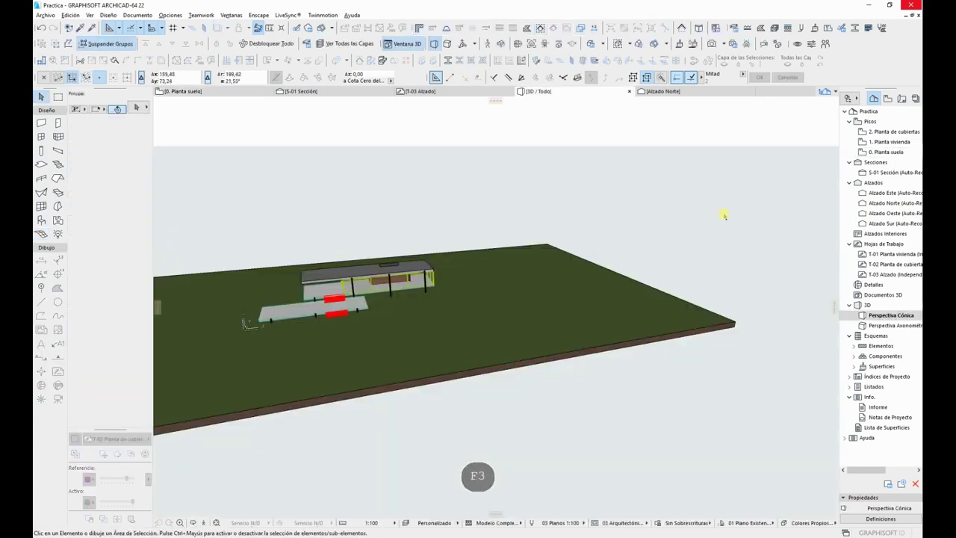
pyautogui.keyDown('shift'); pyautogui.moveTo(465, 296); pyautogui.dragTo(660, 303, button='middle'); pyautogui.keyUp('shift')
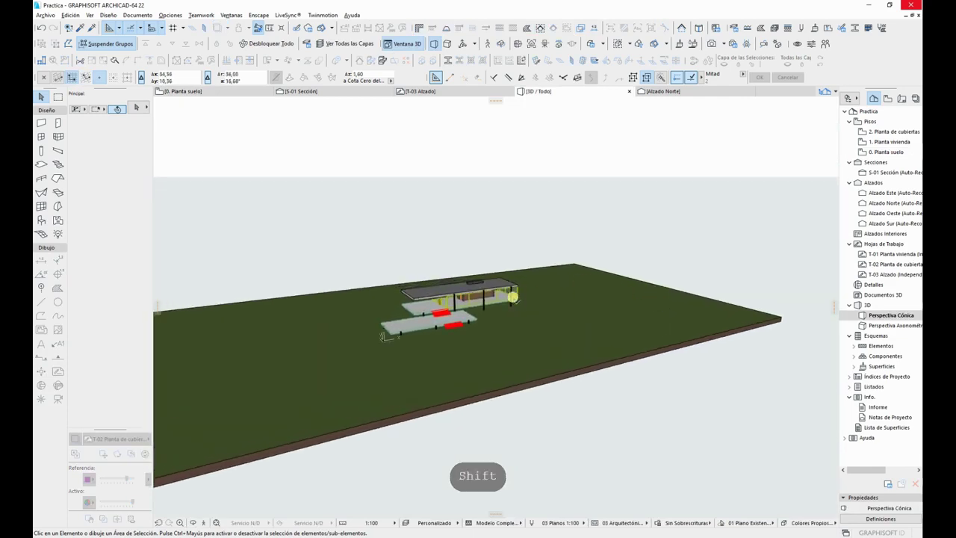
pyautogui.moveTo(567, 214)
pyautogui.keyDown('shift'); pyautogui.mouseDown(button='middle')
pyautogui.moveTo(459, 260)
pyautogui.moveTo(658, 243)
pyautogui.mouseUp(button='middle'); pyautogui.keyUp('shift')
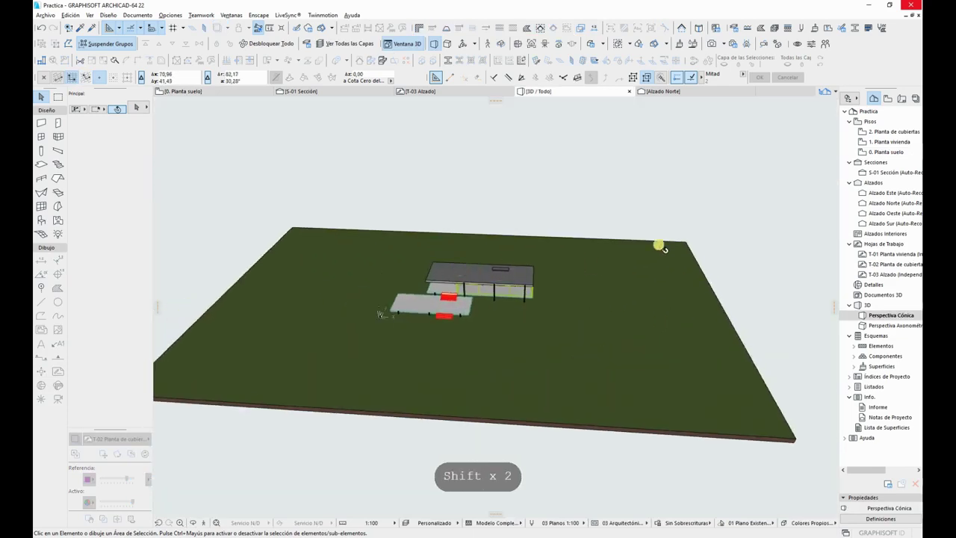
pyautogui.press('F2')
pyautogui.moveTo(667, 275); pyautogui.dragTo(535, 260, button='middle')
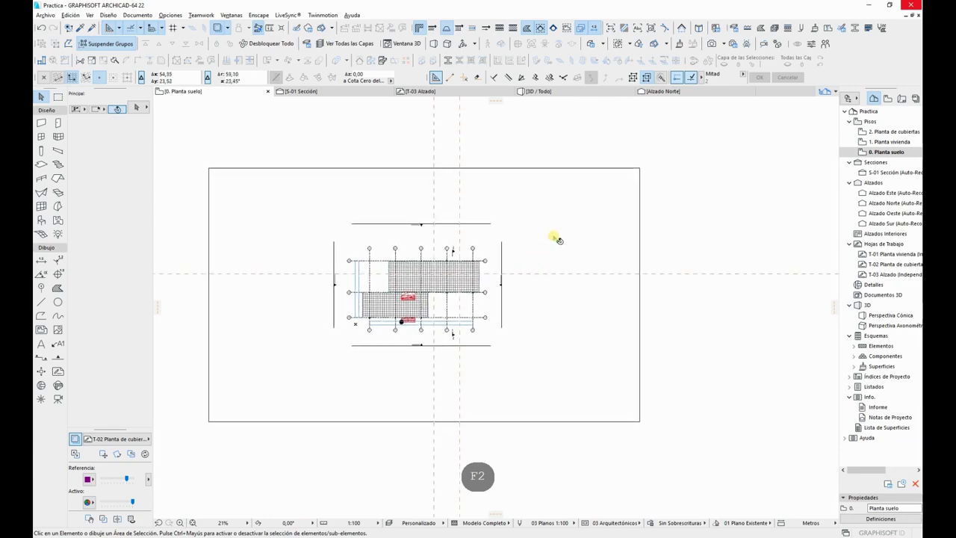
pyautogui.scroll(2, 561, 269)
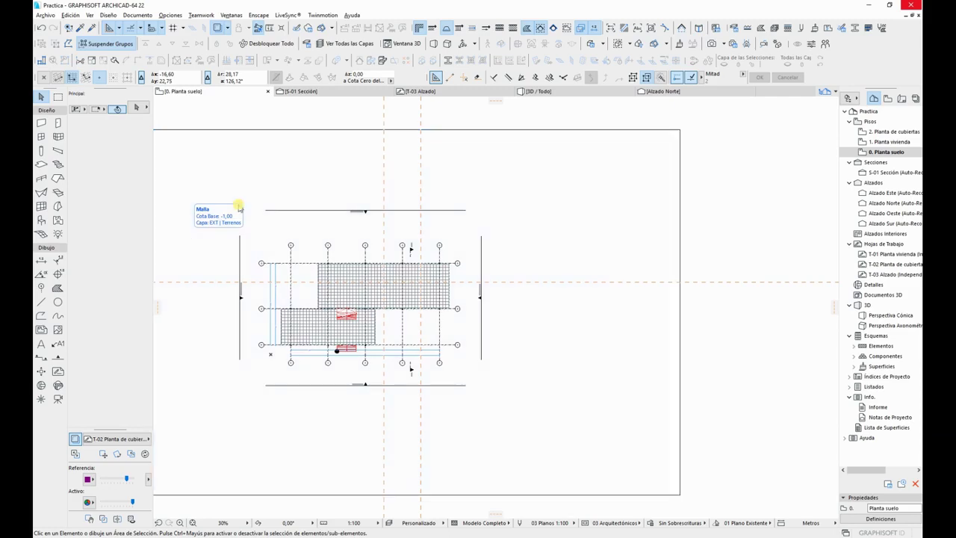
pyautogui.moveTo(460, 237); pyautogui.dragTo(591, 241, button='middle')
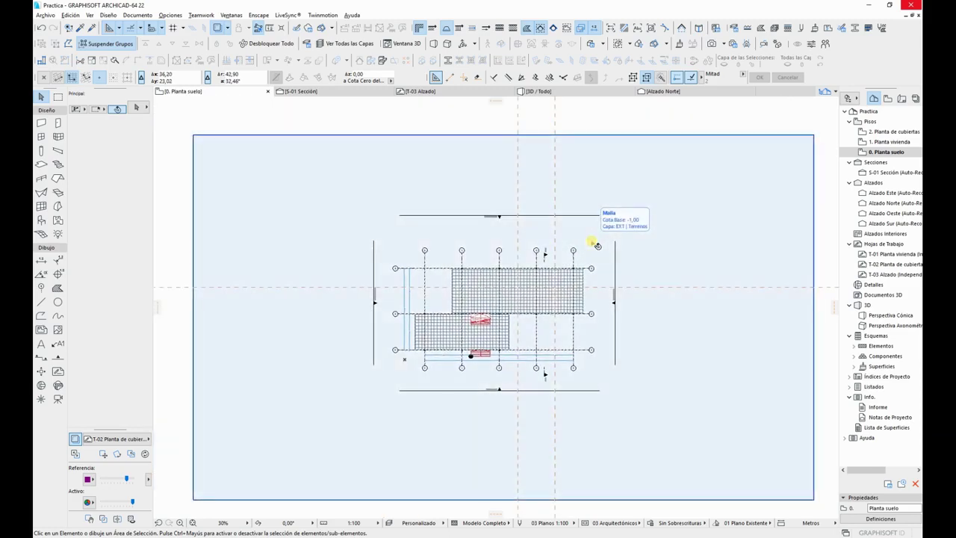
pyautogui.hotkey('ctrl', 'End')
pyautogui.hotkey('ctrl', 'End')
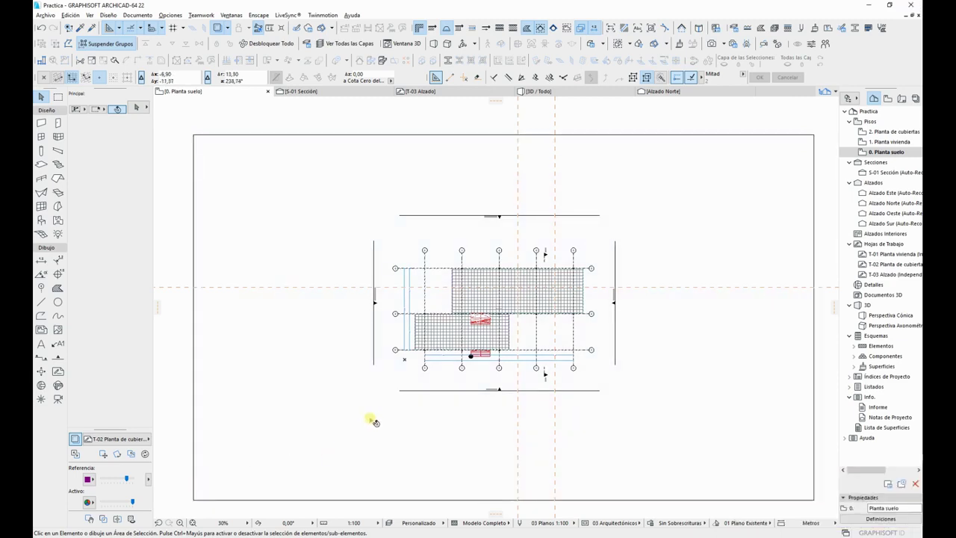
# Step: Draw a winding open polyline as the first contour east of the house, extending past the mesh's south and north edges
pyautogui.click(41, 315)
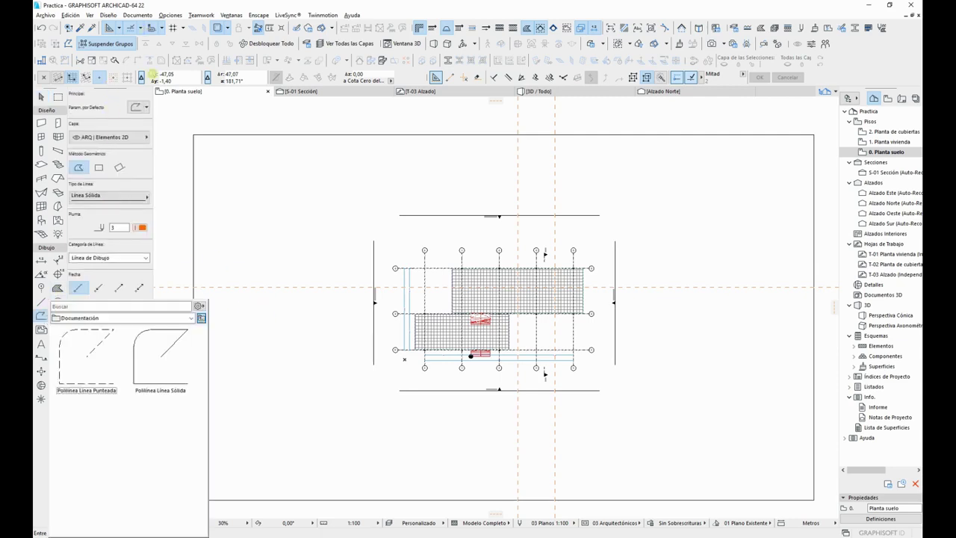
pyautogui.click(261, 184)
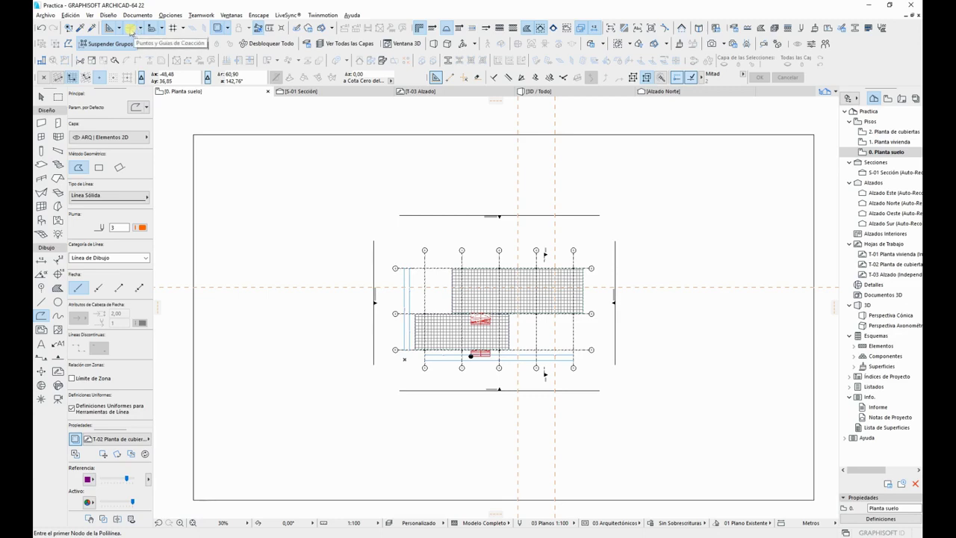
pyautogui.scroll(-2, 635, 420)
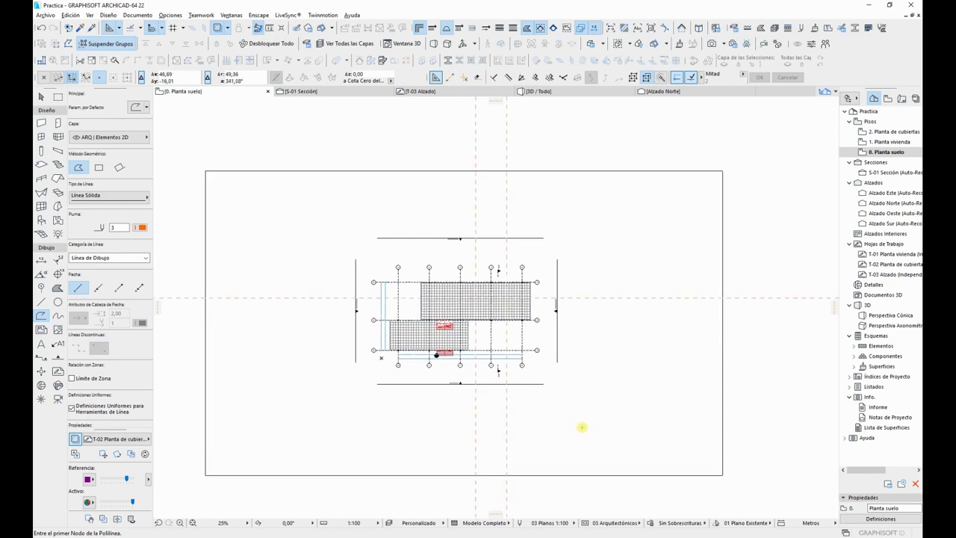
pyautogui.click(551, 494)
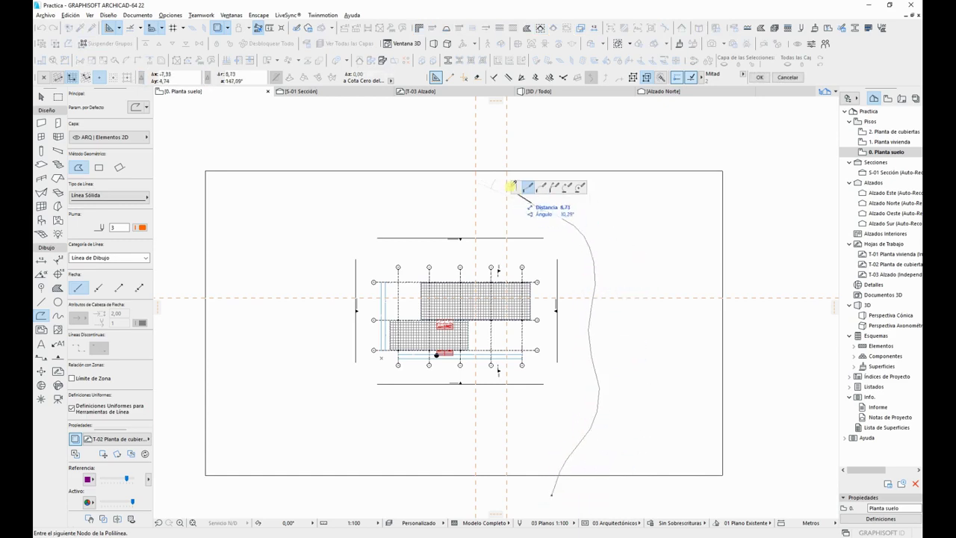
pyautogui.doubleClick(498, 161)
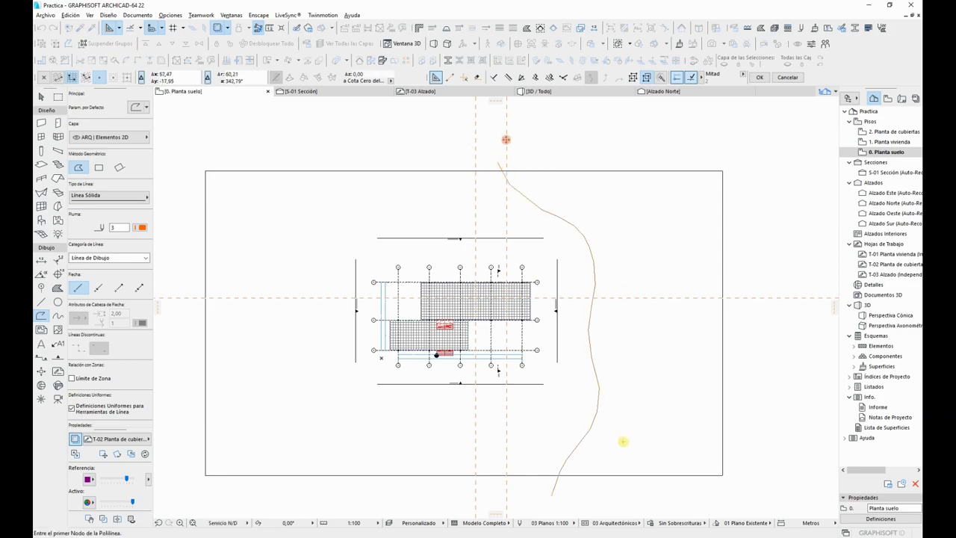
# Step: Draw a second winding contour polyline east of the first one, crossing the whole mesh from south to north
pyautogui.click(611, 502)
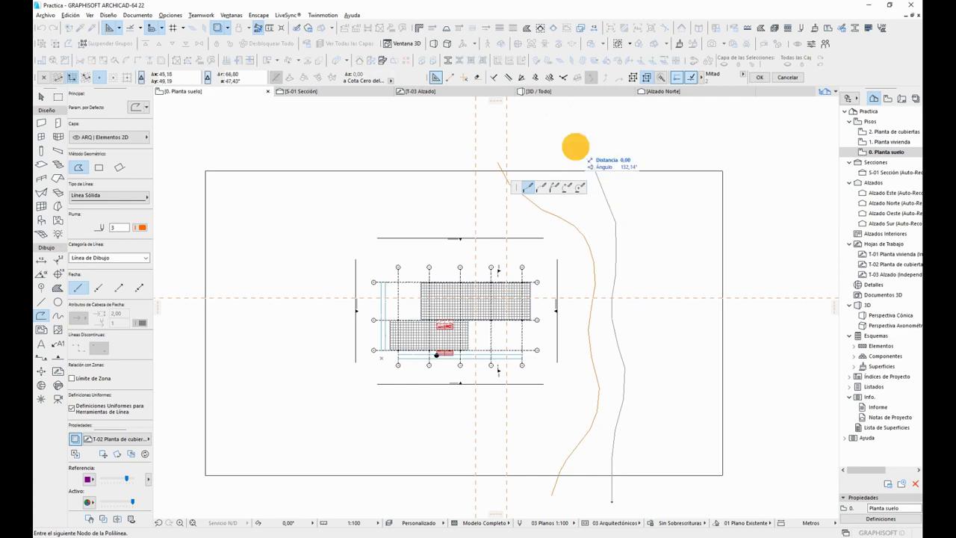
pyautogui.doubleClick(577, 147)
pyautogui.keyDown('shift'); pyautogui.click(614, 208); pyautogui.keyUp('shift')
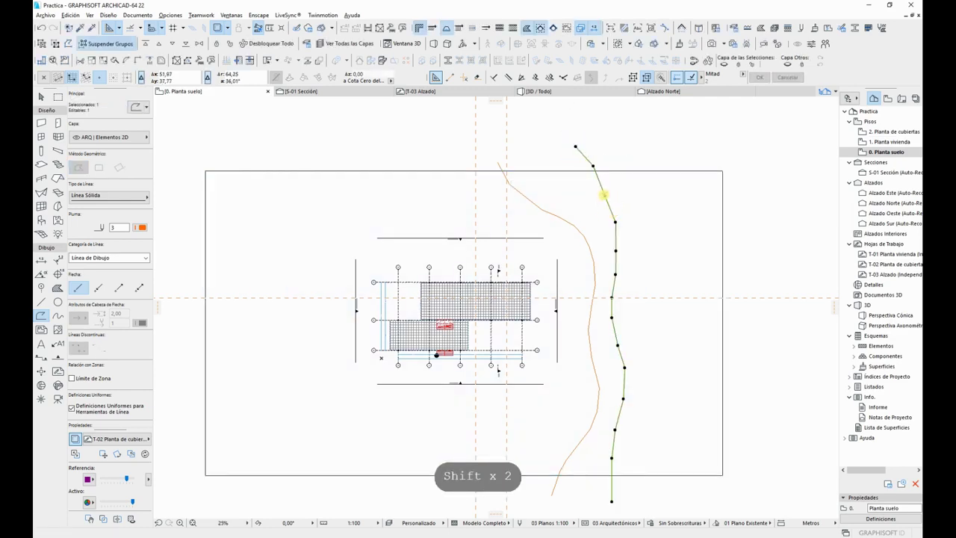
pyautogui.click(611, 190)
pyautogui.press('Escape')
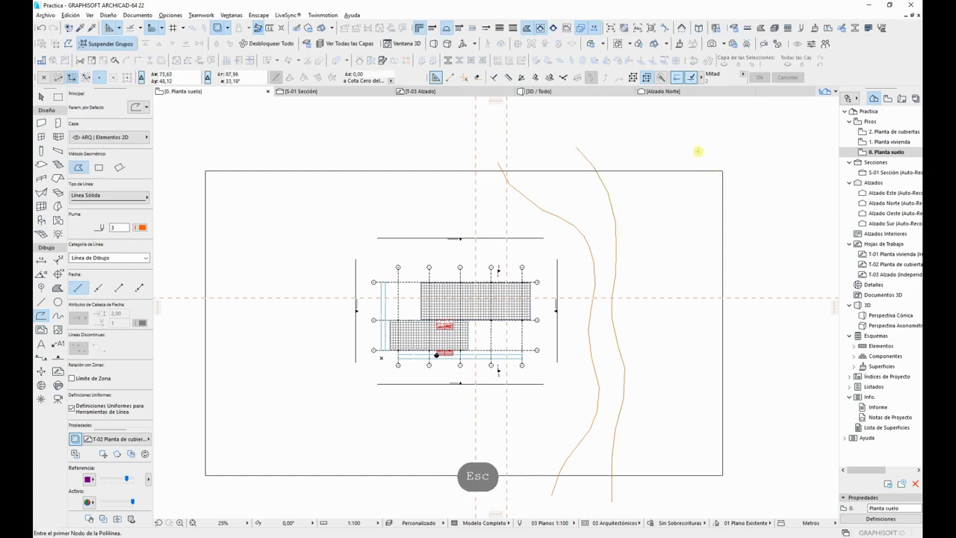
# Step: Draw a third contour polyline east of the second one, from beyond the mesh's north edge to beyond its south edge
pyautogui.click(678, 141)
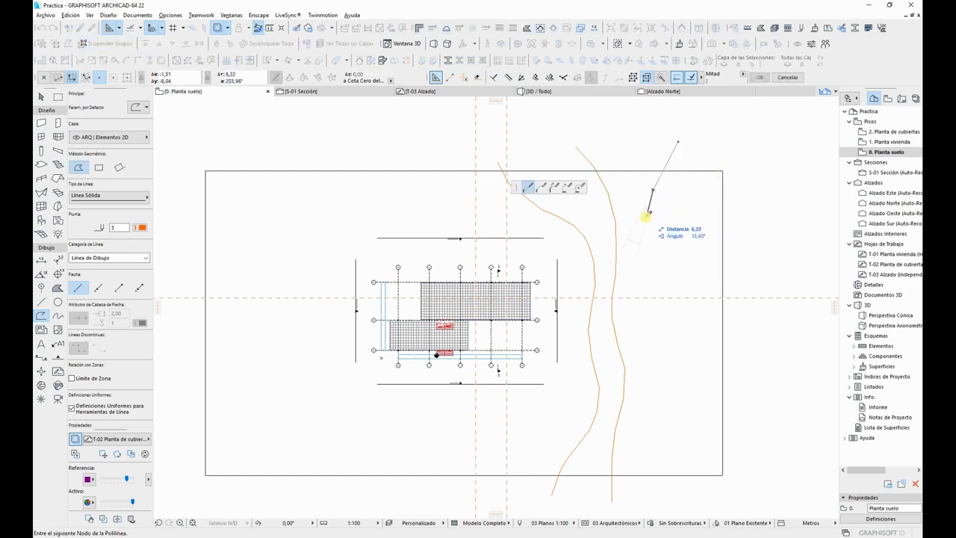
pyautogui.click(623, 263)
pyautogui.click(627, 292)
pyautogui.click(624, 311)
pyautogui.click(626, 326)
pyautogui.click(629, 341)
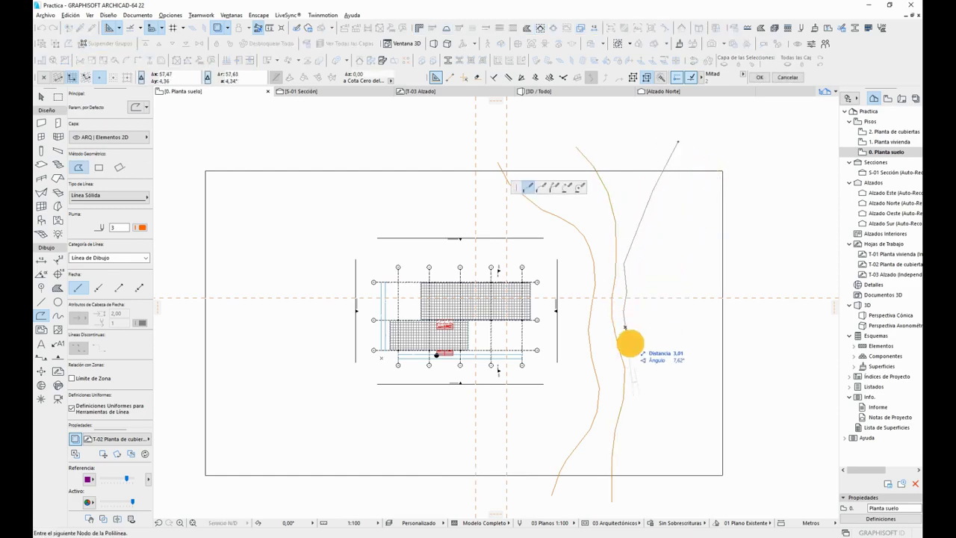
pyautogui.click(635, 355)
pyautogui.click(639, 372)
pyautogui.click(637, 396)
pyautogui.click(629, 436)
pyautogui.click(633, 458)
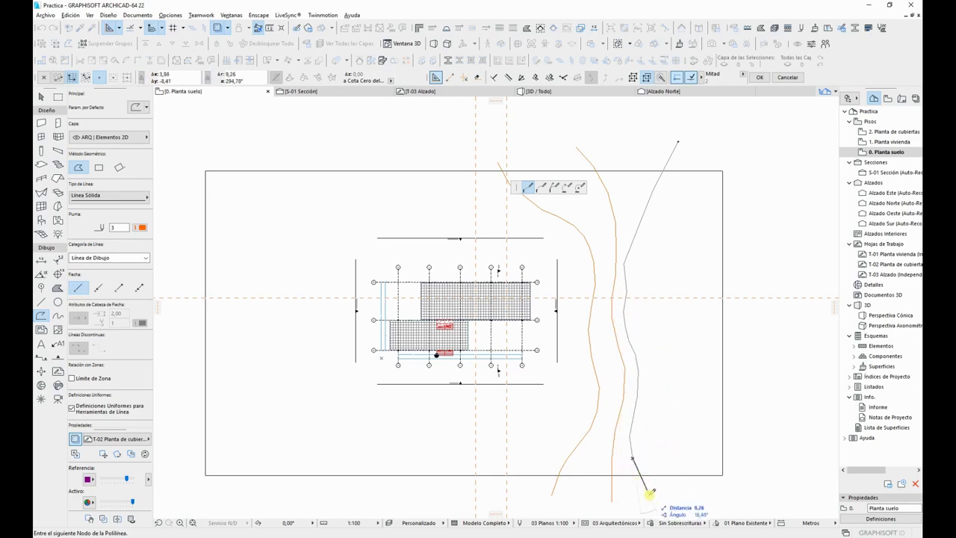
pyautogui.doubleClick(649, 493)
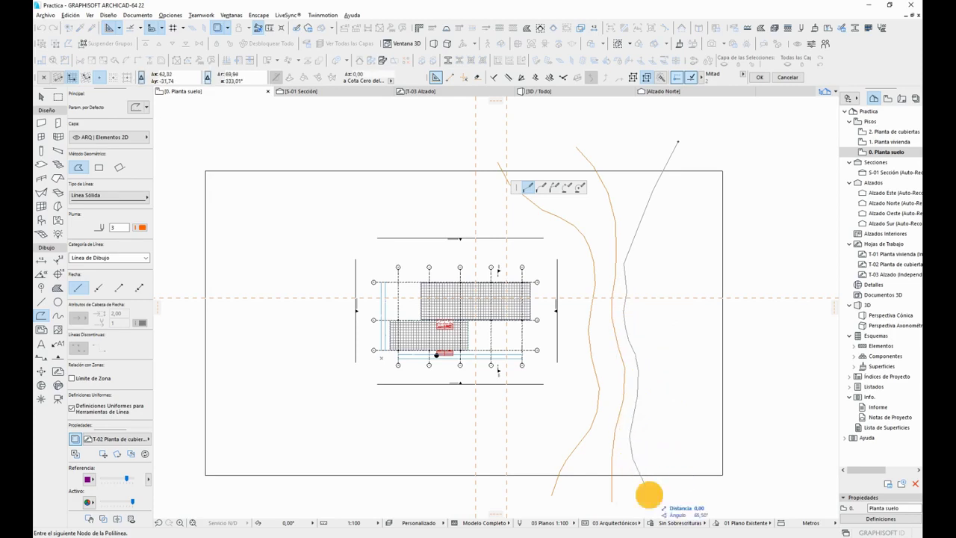
# Step: Draw a closed, elongated contour polyline between the third contour and the mesh's east edge
pyautogui.click(675, 357)
pyautogui.click(658, 405)
pyautogui.click(658, 421)
pyautogui.click(669, 441)
pyautogui.click(681, 448)
pyautogui.click(700, 446)
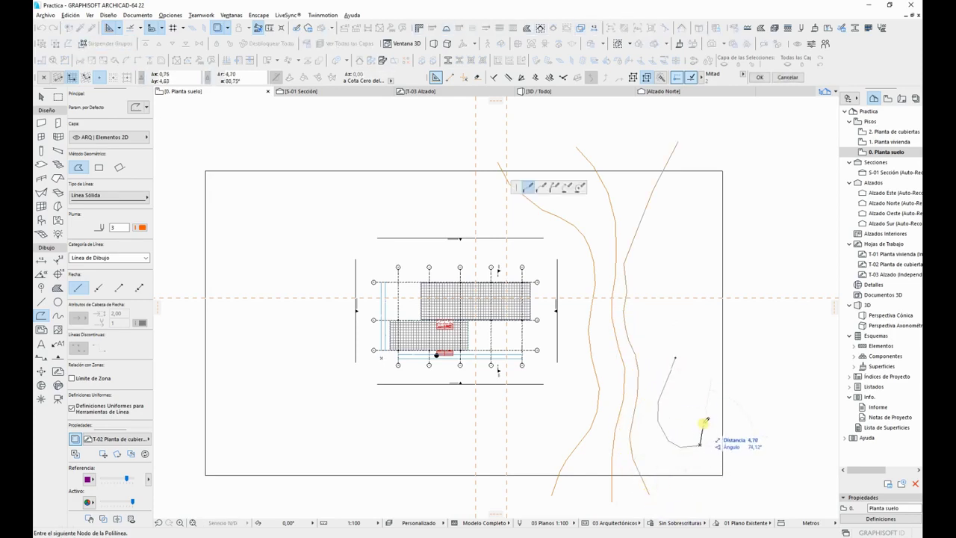
pyautogui.click(703, 420)
pyautogui.click(700, 397)
pyautogui.click(696, 375)
pyautogui.click(693, 351)
pyautogui.click(694, 333)
pyautogui.click(697, 312)
pyautogui.click(698, 280)
pyautogui.click(693, 274)
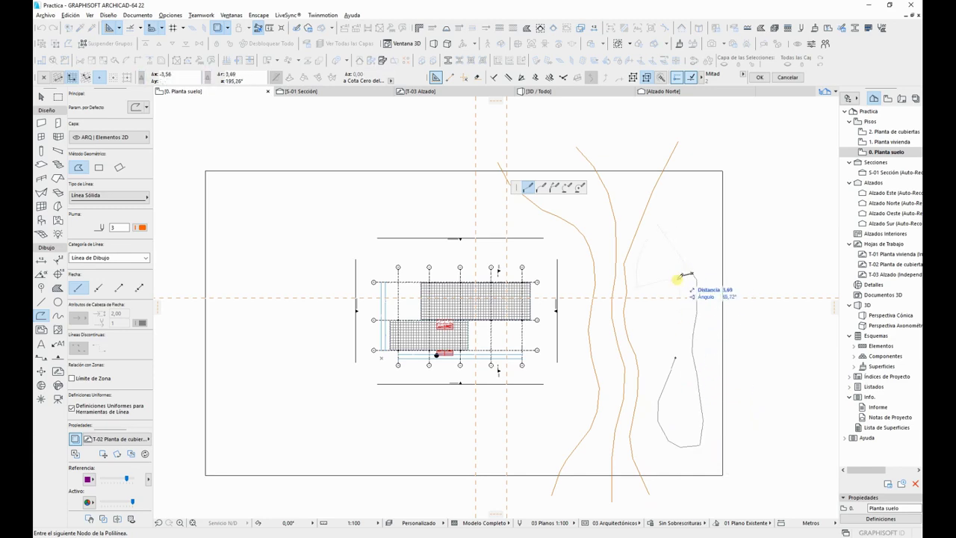
pyautogui.click(672, 318)
pyautogui.click(676, 357)
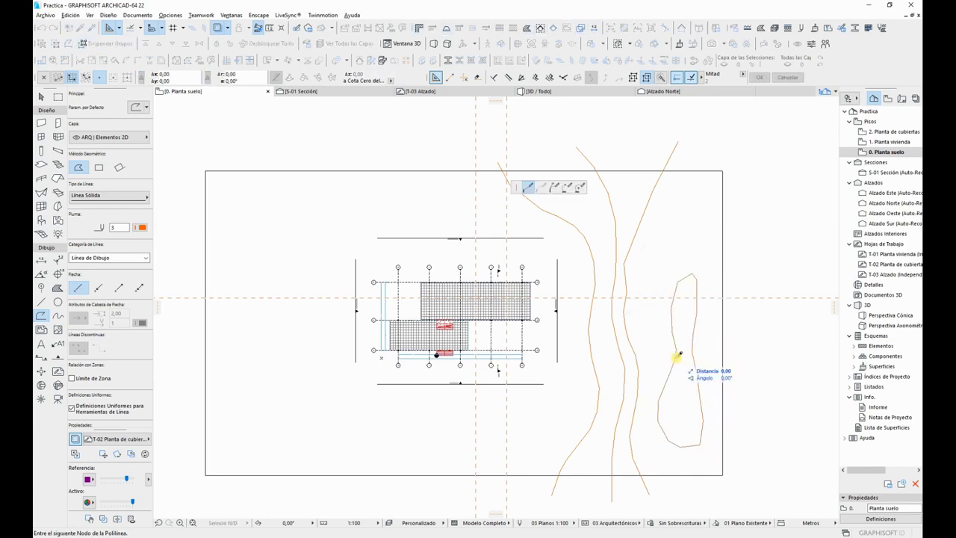
pyautogui.press('Escape')
pyautogui.press('Escape')
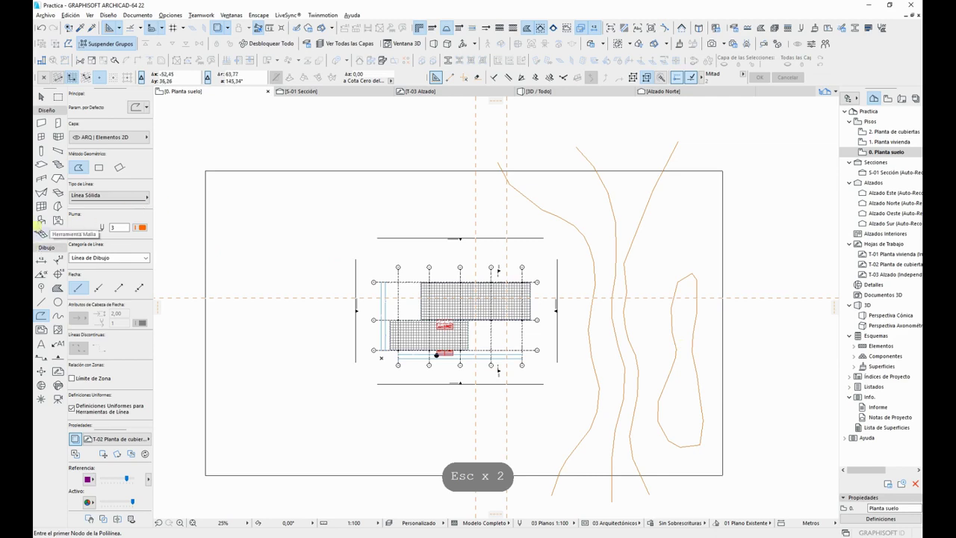
# Step: Select the terrain mesh and add the first contour's nodes to it with the Magic Wand, accepting the new-nodes options
pyautogui.click(42, 96)
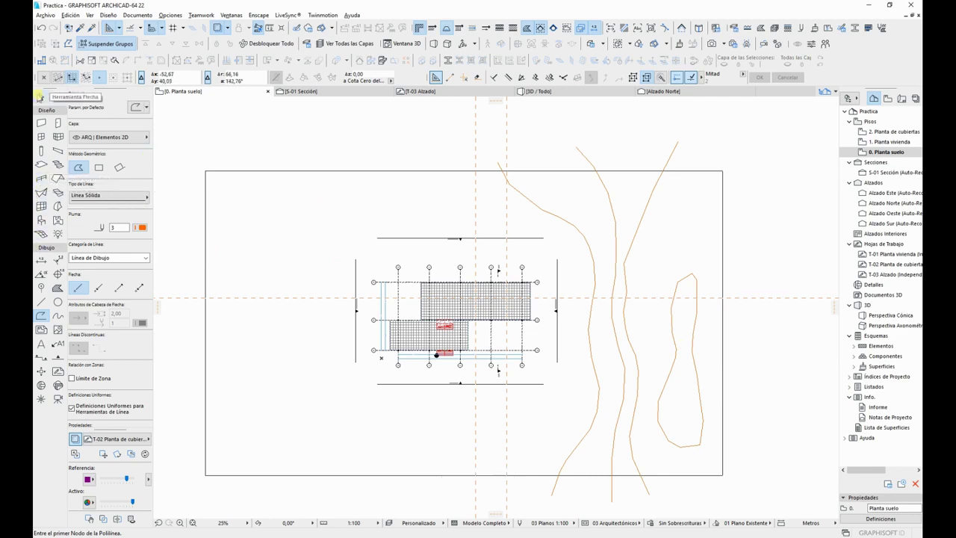
pyautogui.click(338, 186)
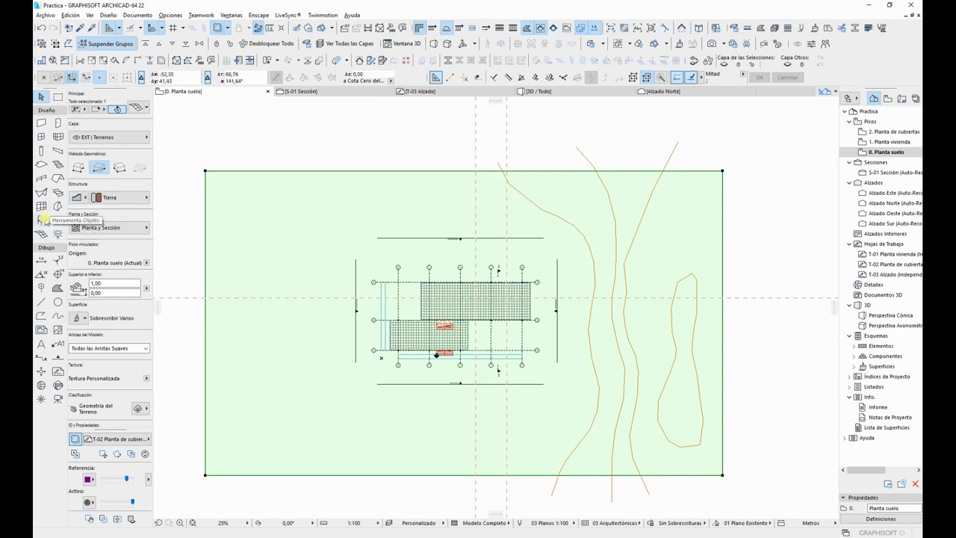
pyautogui.click(41, 234)
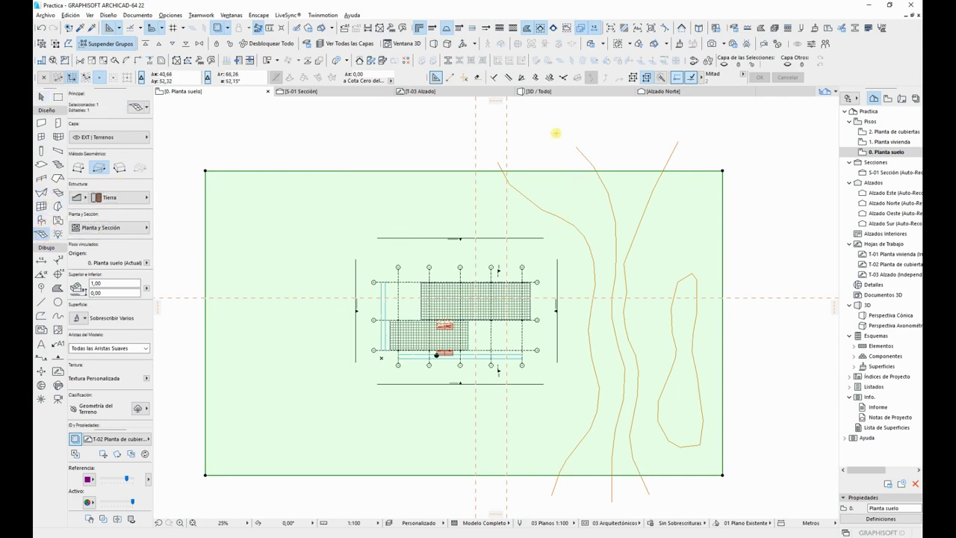
pyautogui.press('space')
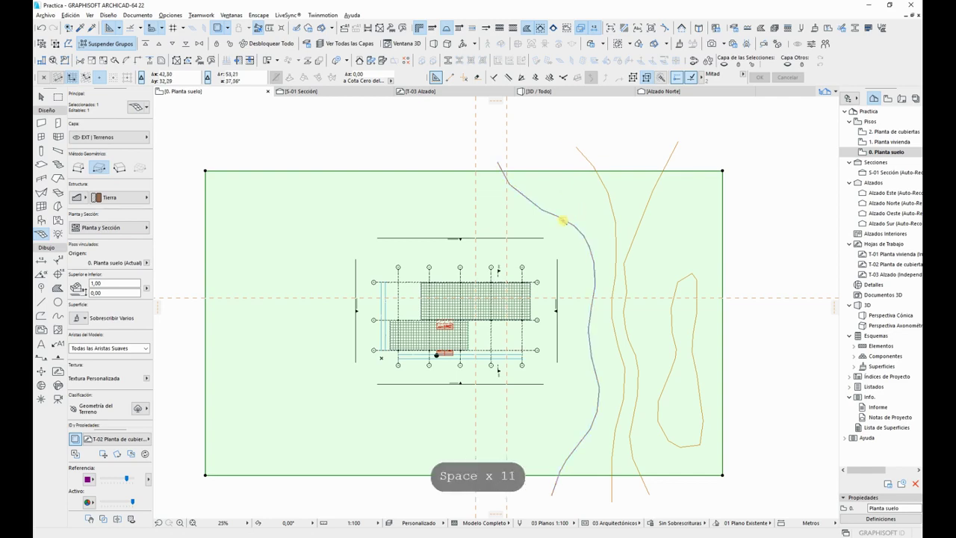
pyautogui.click(553, 216)
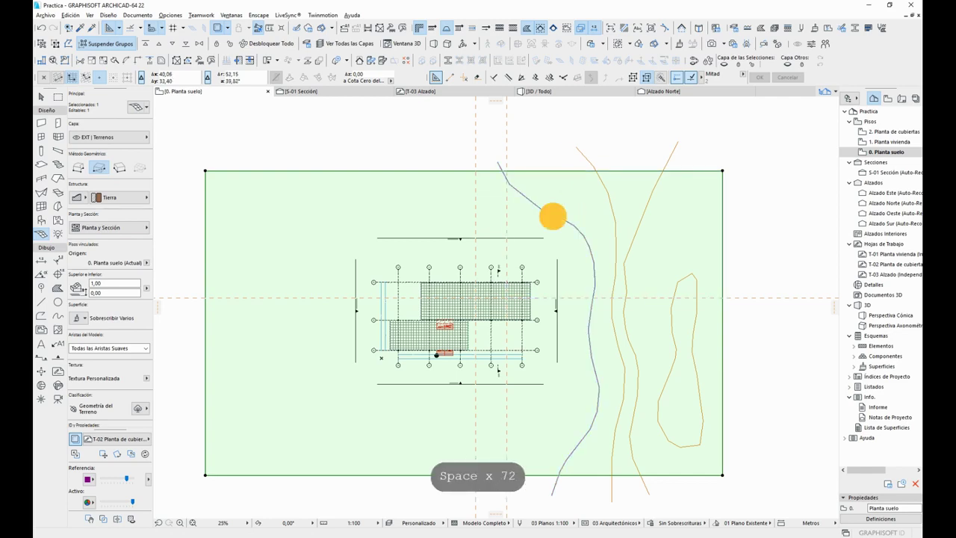
pyautogui.click(512, 216)
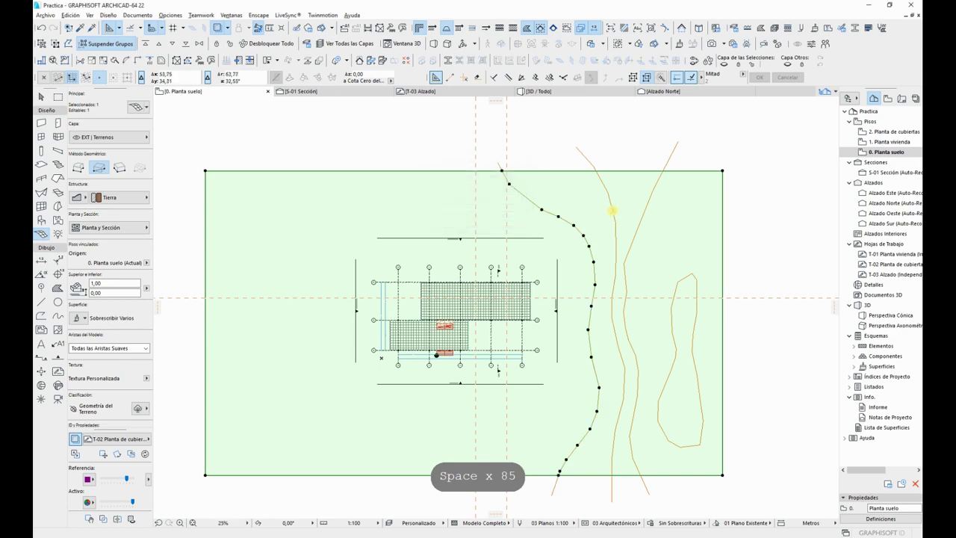
# Step: Add the second and third contours' nodes to the mesh with the Magic Wand, using Ajustar a aristas de Usuario
pyautogui.press('space')
pyautogui.click(612, 206)
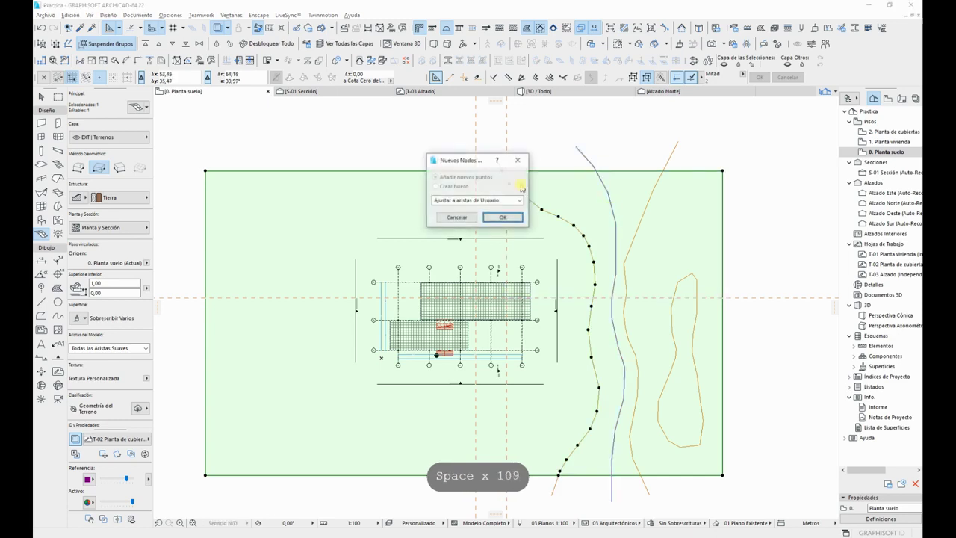
pyautogui.click(497, 217)
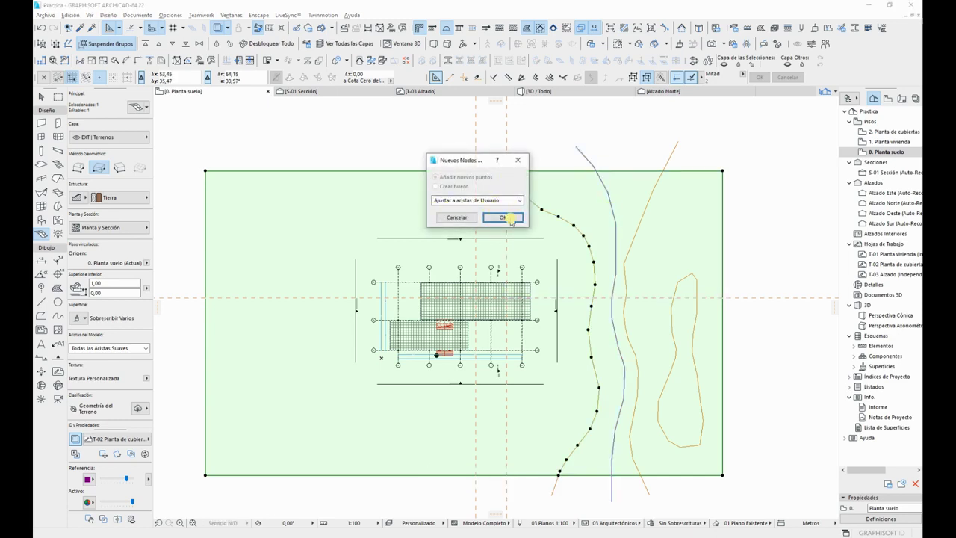
pyautogui.press('space')
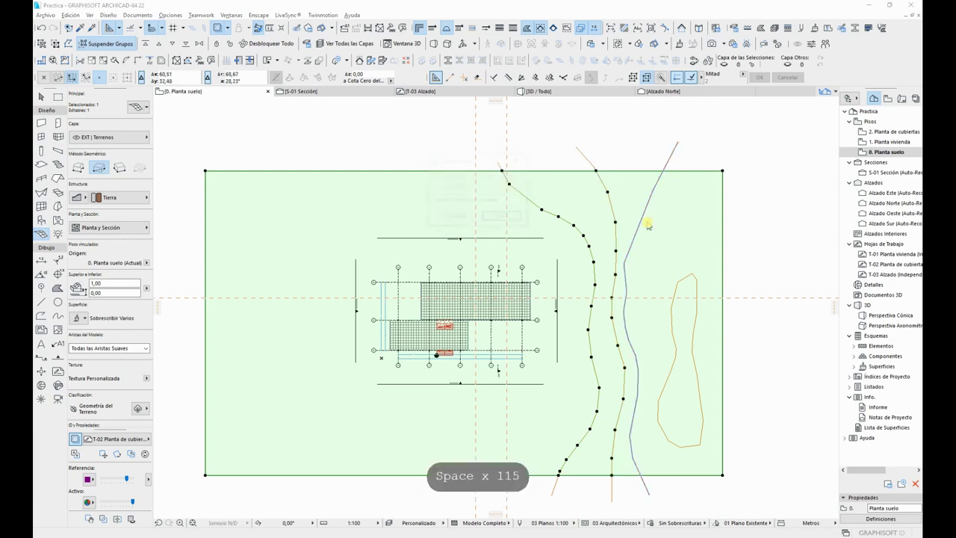
pyautogui.click(644, 219)
pyautogui.click(511, 218)
# Step: Add the closed contour to the mesh with the Magic Wand, using Añadir nuevos puntos and Ajustar a aristas de Usuario
pyautogui.press('space')
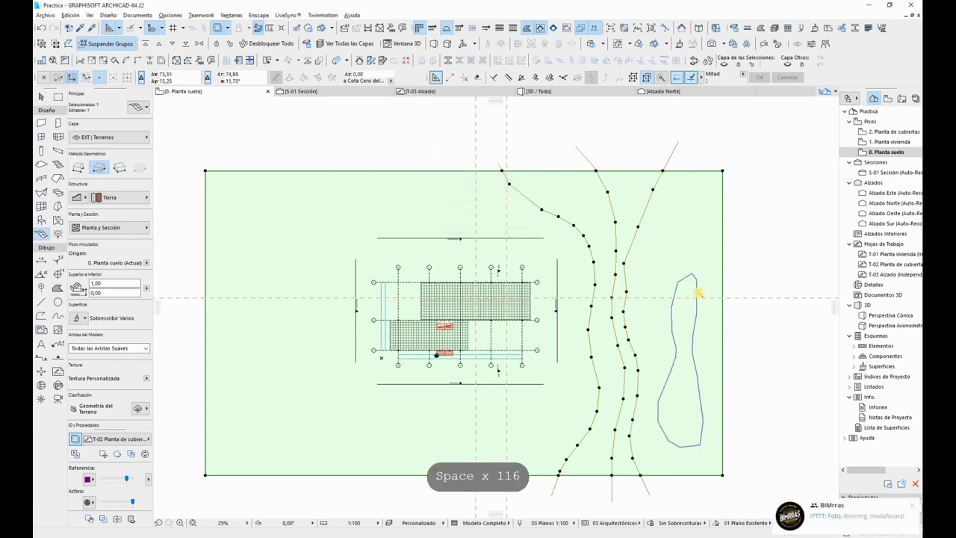
pyautogui.click(698, 291)
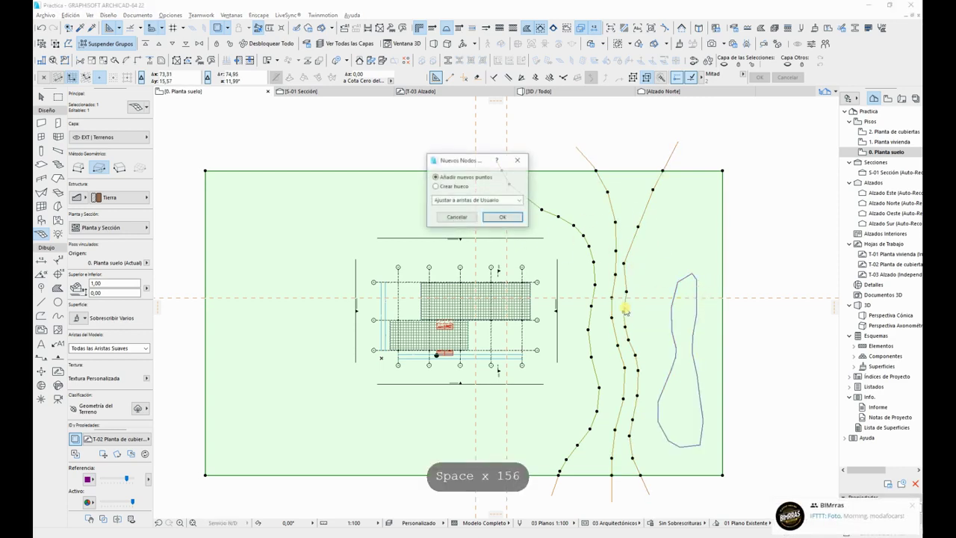
pyautogui.click(516, 218)
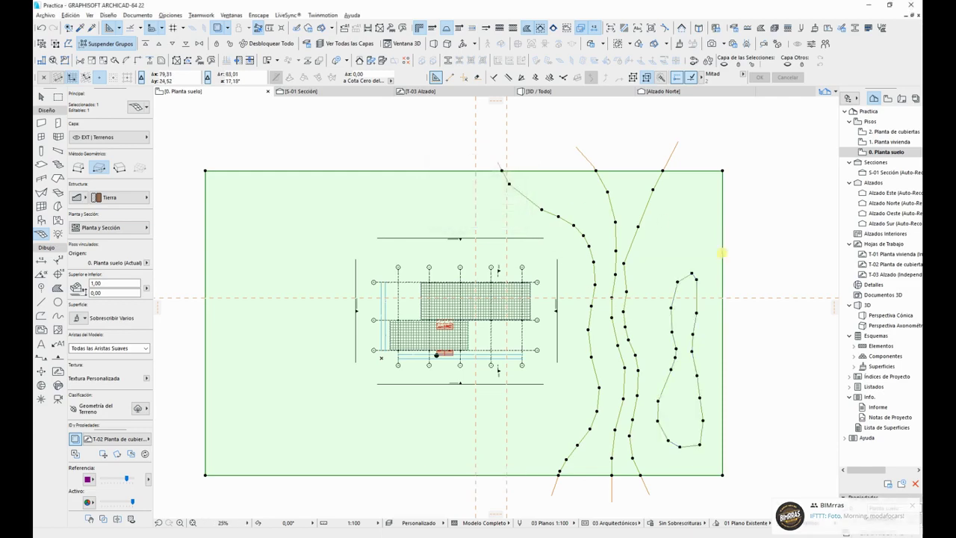
# Step: Delete the four auxiliary contour polylines, keeping only the contours embedded in the terrain mesh
pyautogui.press('Escape')
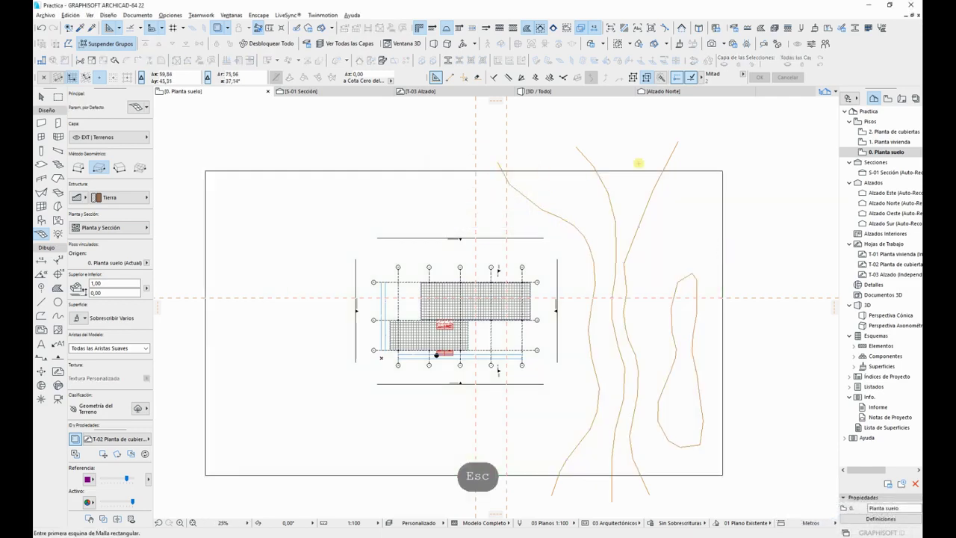
pyautogui.press('Escape')
pyautogui.press('Escape')
pyautogui.moveTo(679, 160); pyautogui.dragTo(556, 130)
pyautogui.press('Delete')
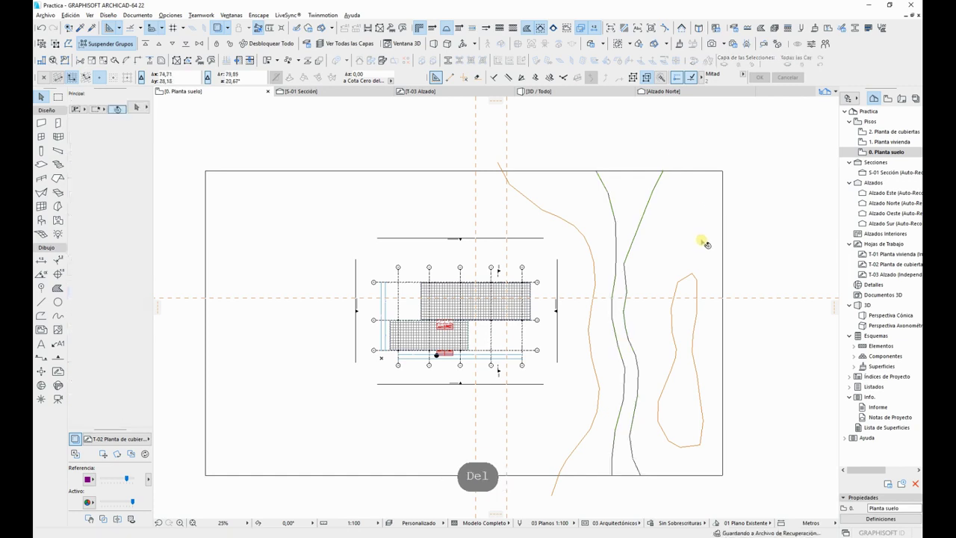
pyautogui.click(686, 279)
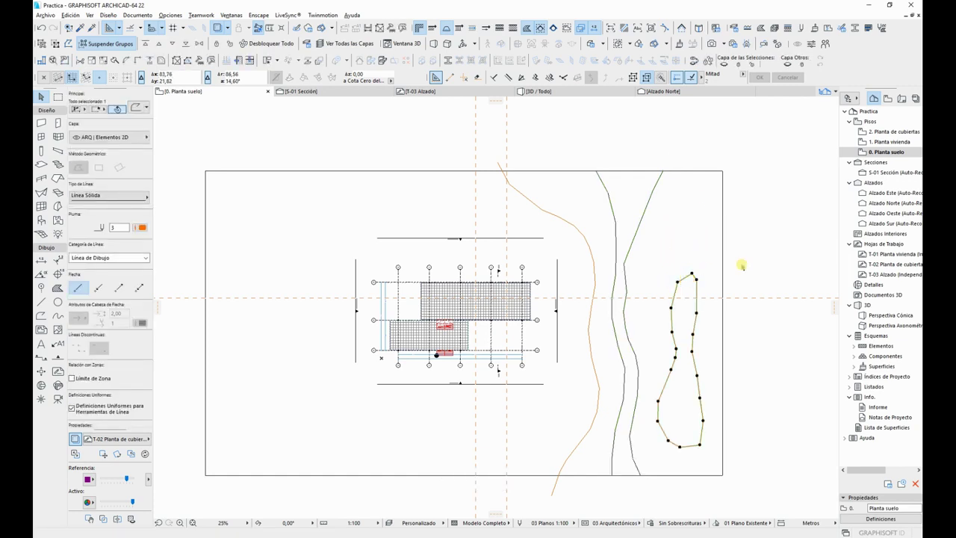
pyautogui.press('Delete')
pyautogui.click(547, 215)
pyautogui.press('Delete')
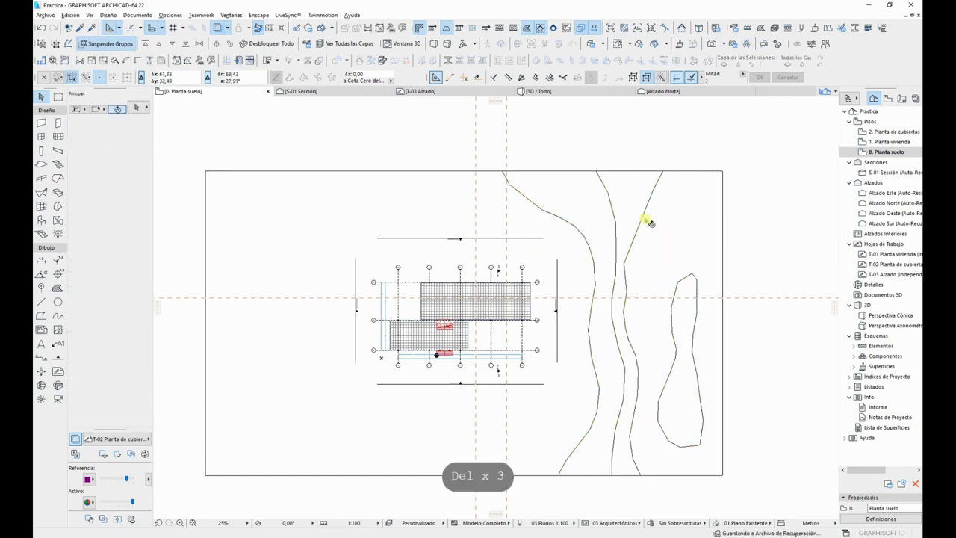
pyautogui.click(673, 256)
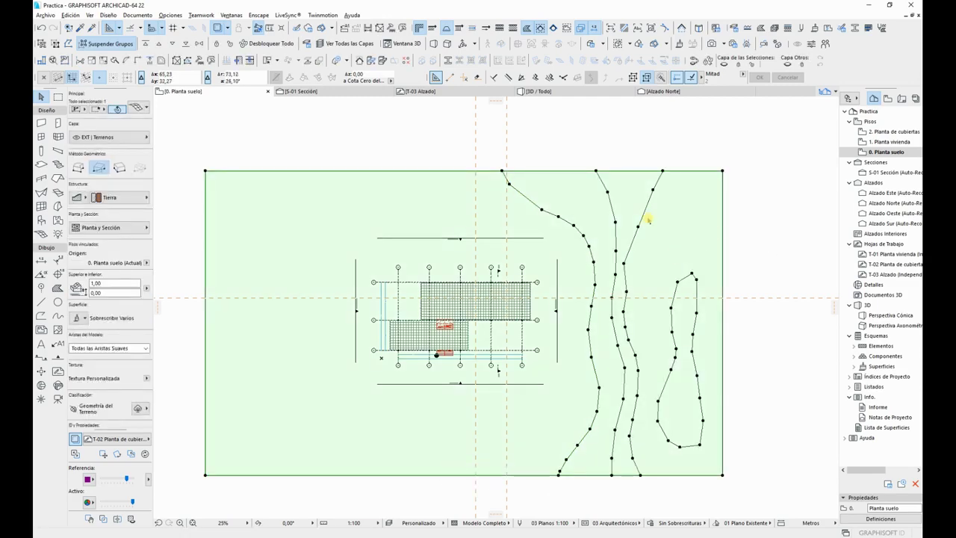
pyautogui.press('Escape')
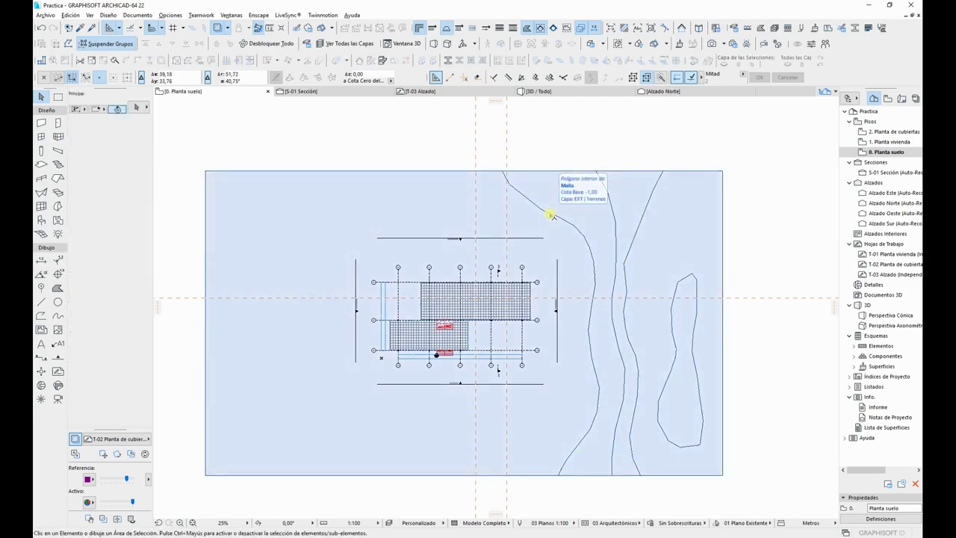
# Step: Set the mesh node height of the second contour to 1, with Aplicar a todos enabled
pyautogui.click(614, 212)
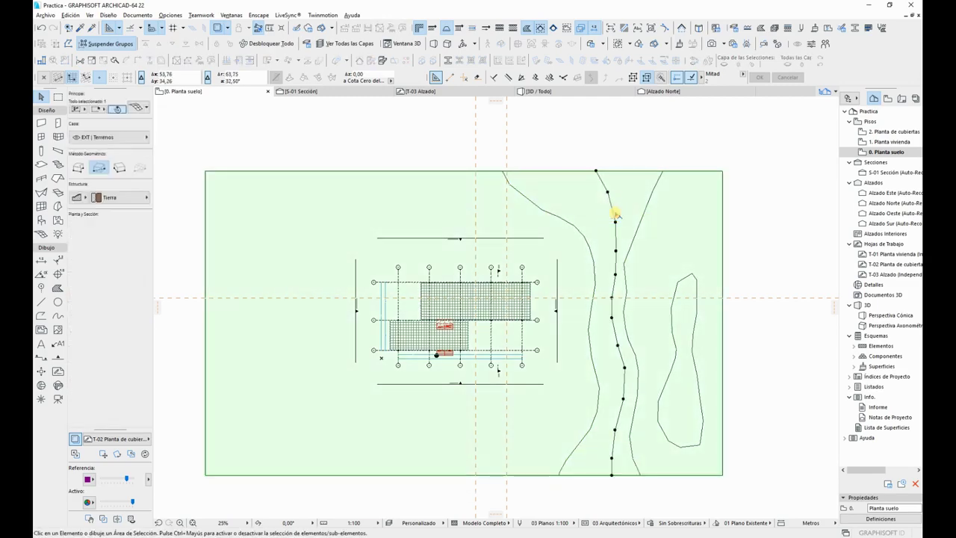
pyautogui.click(614, 217)
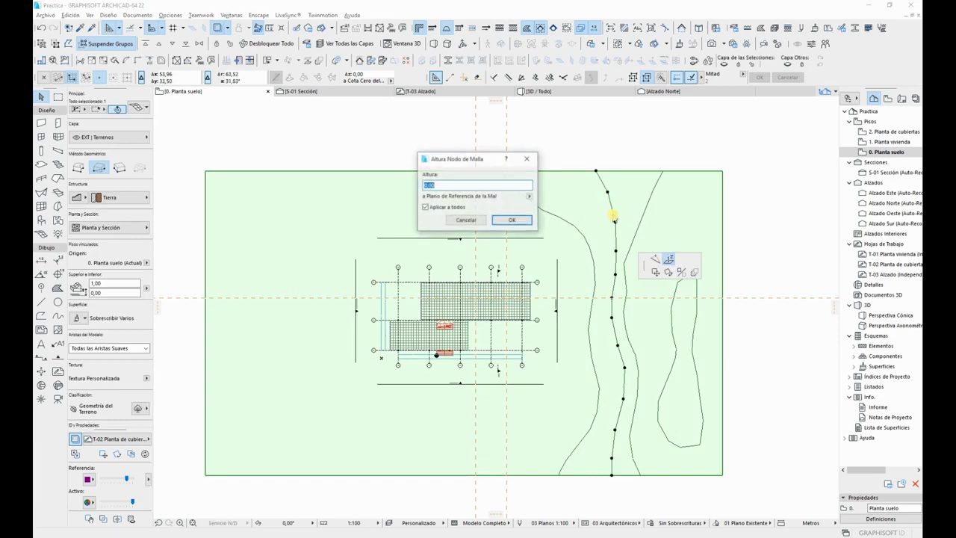
pyautogui.click(441, 208)
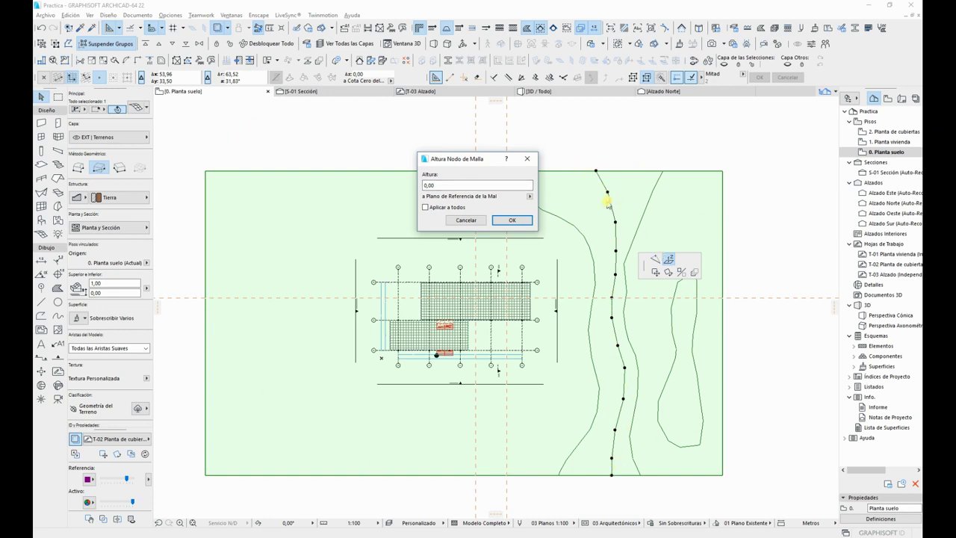
pyautogui.click(444, 207)
pyautogui.doubleClick(471, 183)
pyautogui.write('1')
pyautogui.click(515, 221)
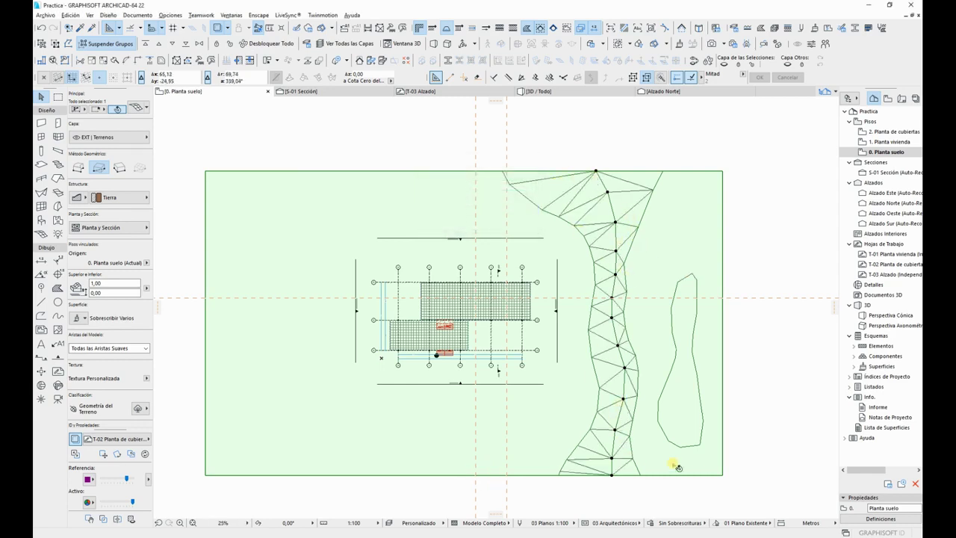
pyautogui.press('Escape')
# Step: Raise all nodes of the third contour to height 2 and all nodes of the closed contour to height 3 using Aplicar a todos
pyautogui.click(653, 210)
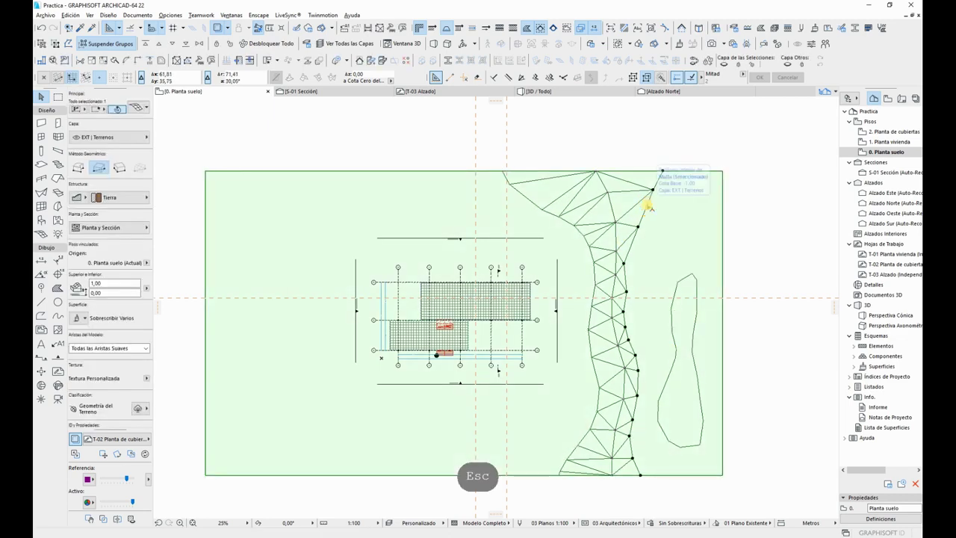
pyautogui.click(648, 207)
pyautogui.write('2')
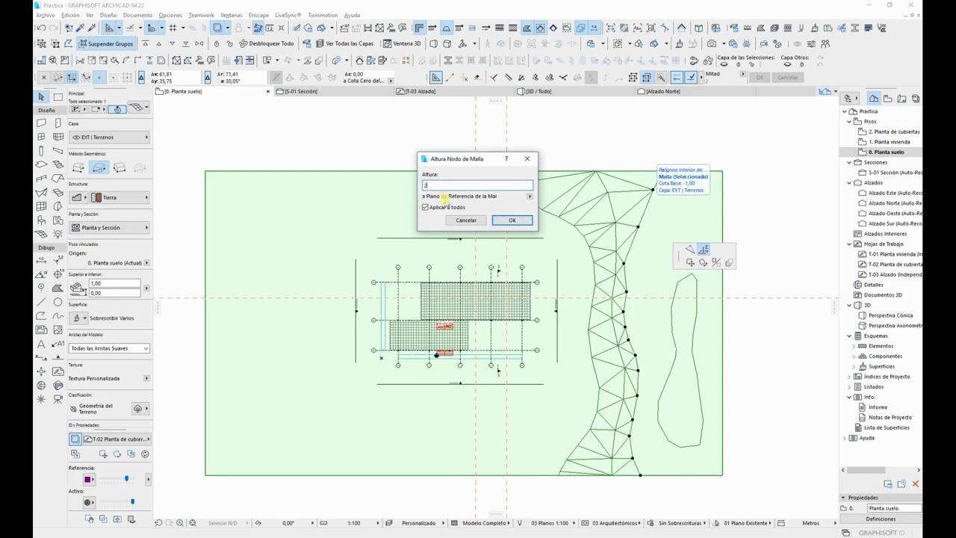
pyautogui.click(524, 219)
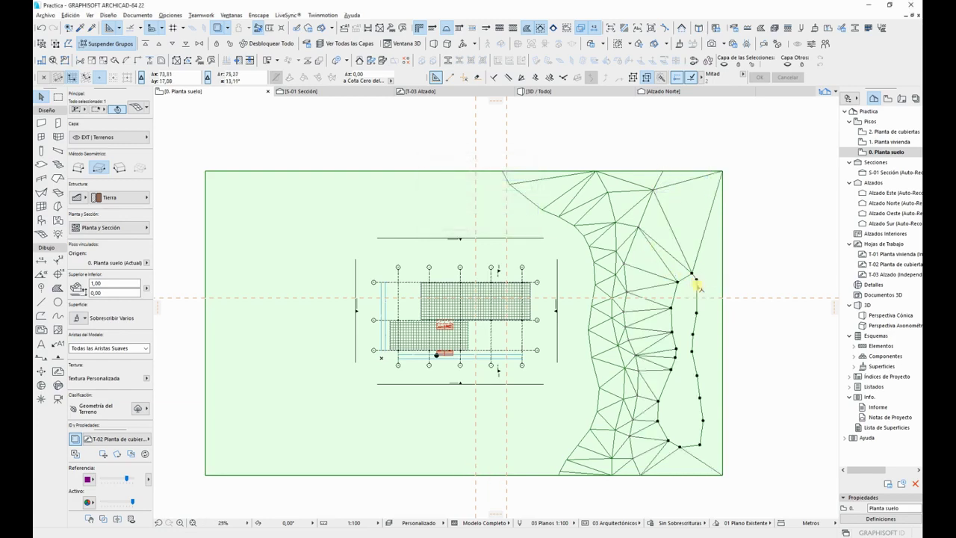
pyautogui.click(680, 283)
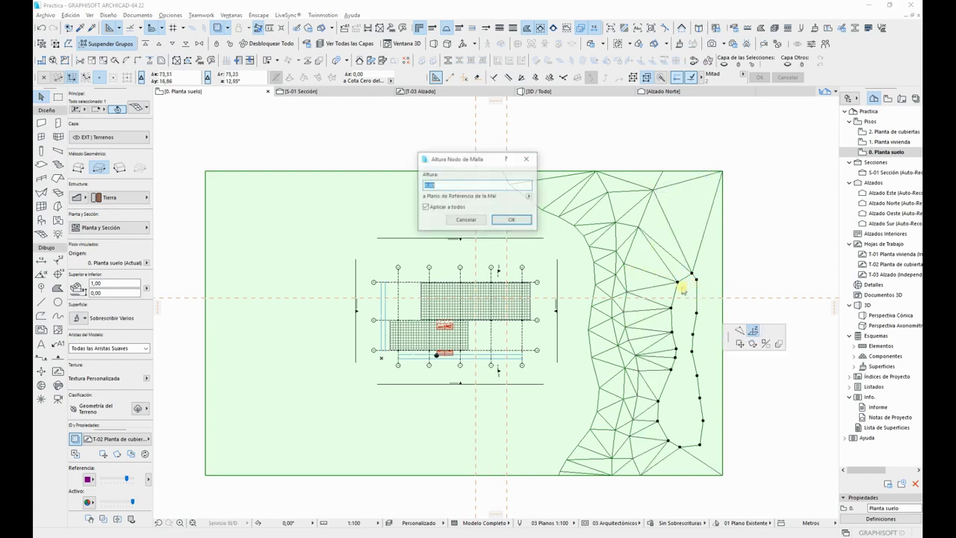
pyautogui.write('3')
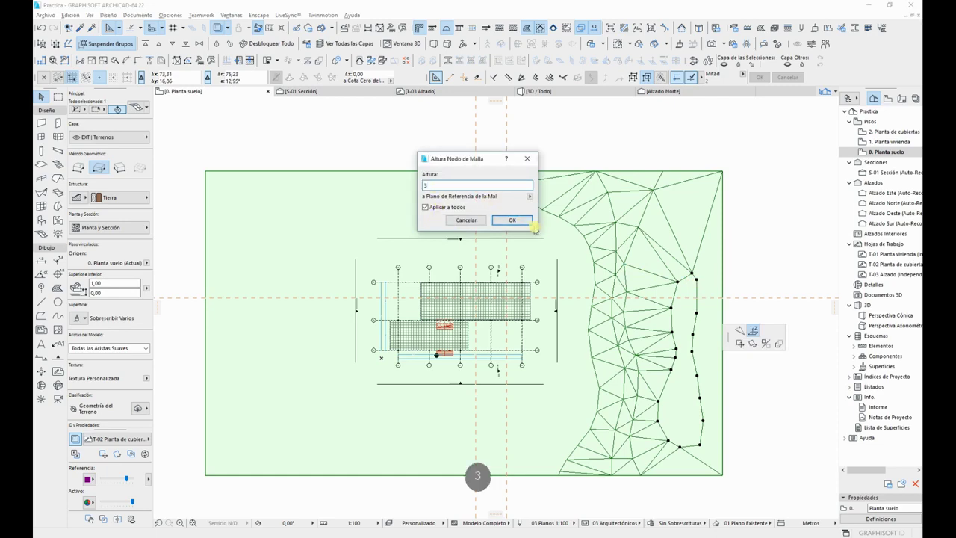
pyautogui.click(512, 219)
# Step: Set the height of the mesh's northeast corner node to 2,6 and its southeast corner node to 2,8
pyautogui.press('Escape')
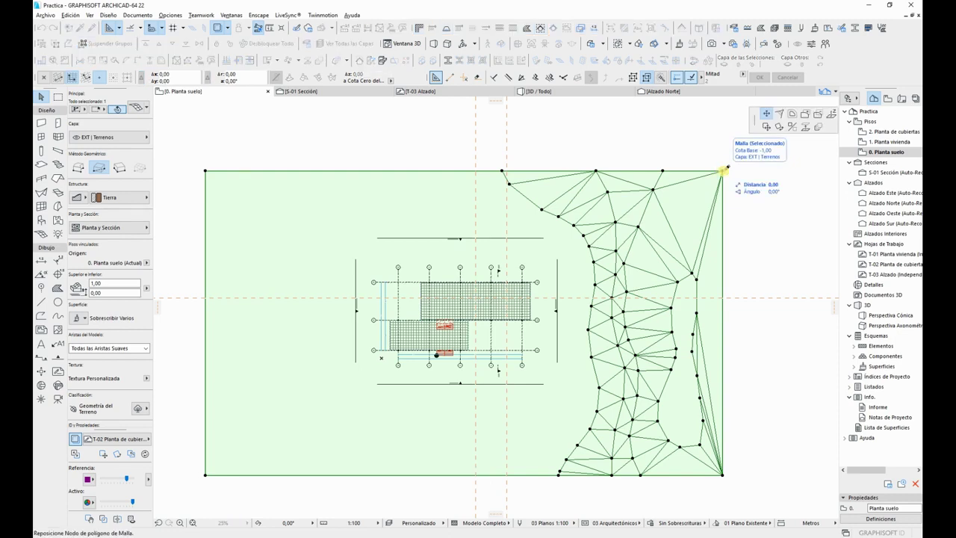
pyautogui.click(724, 172)
pyautogui.click(594, 187)
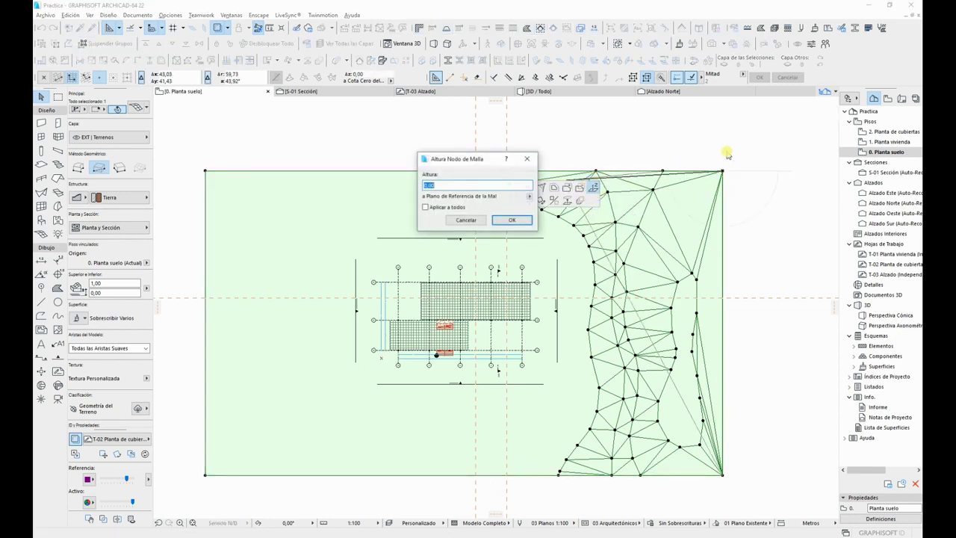
pyautogui.write('2,6')
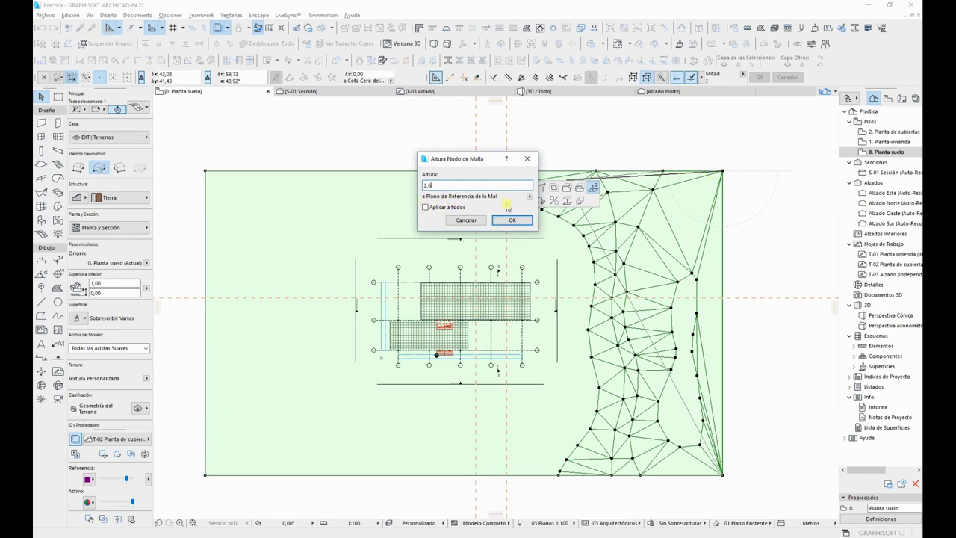
pyautogui.click(513, 222)
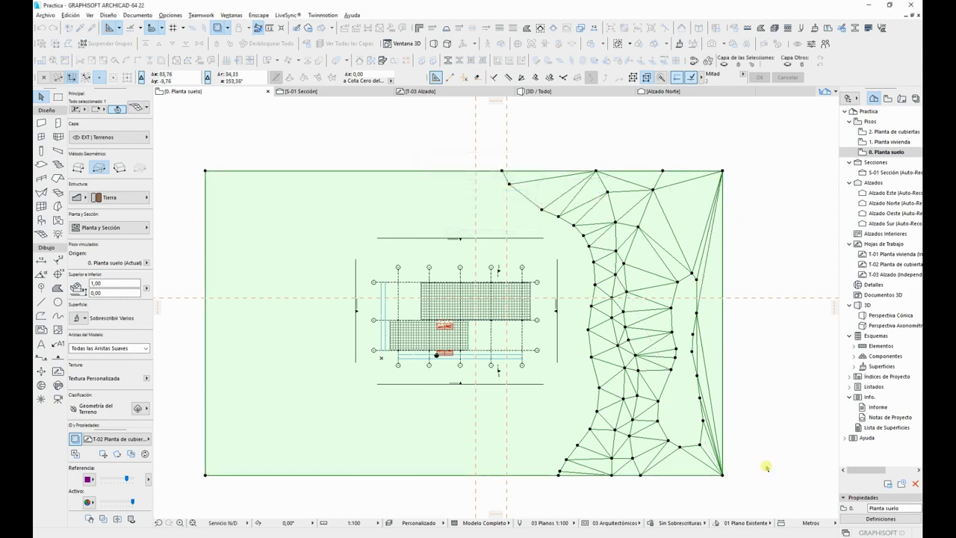
pyautogui.click(723, 474)
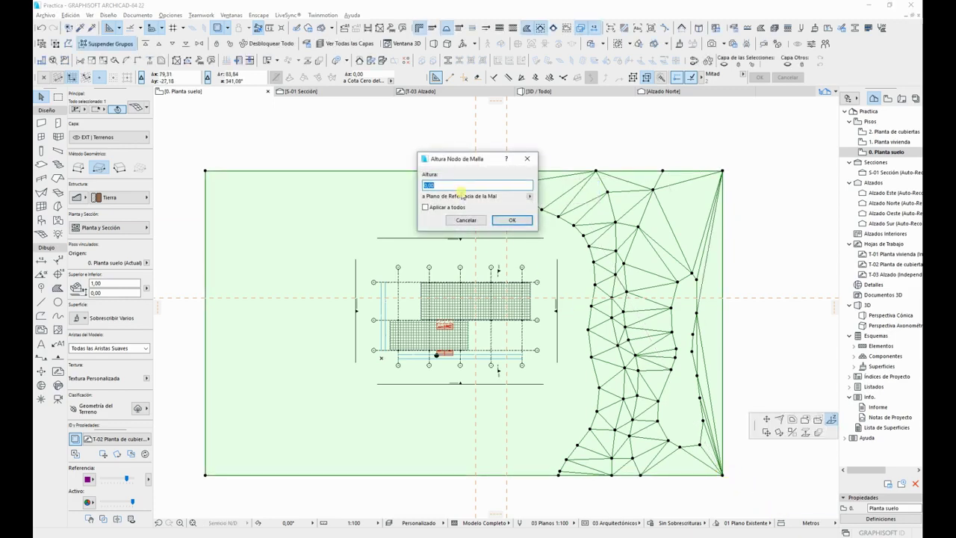
pyautogui.write('2,8')
pyautogui.click(510, 219)
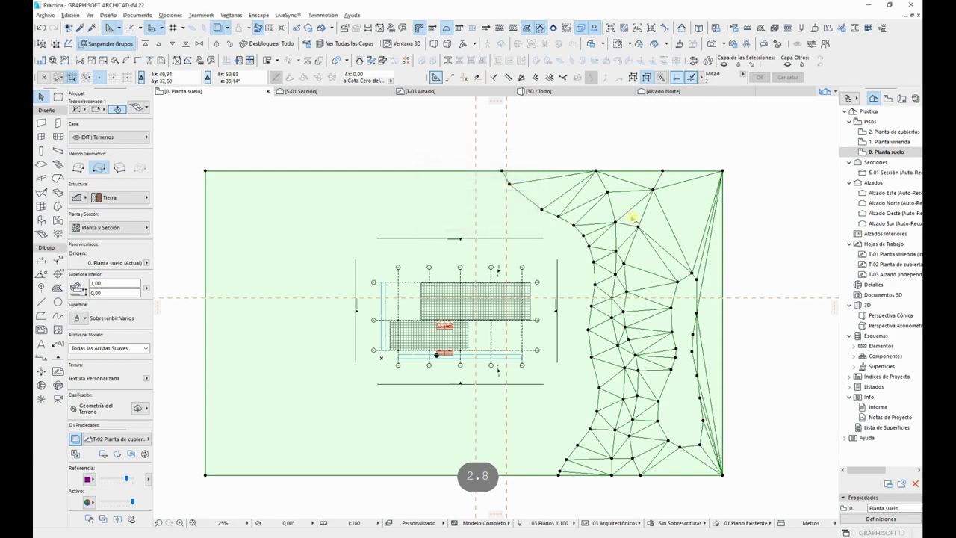
# Step: Examine the relief of the terrain mesh around the house in the 3D perspective
pyautogui.press('Escape')
pyautogui.press('F3')
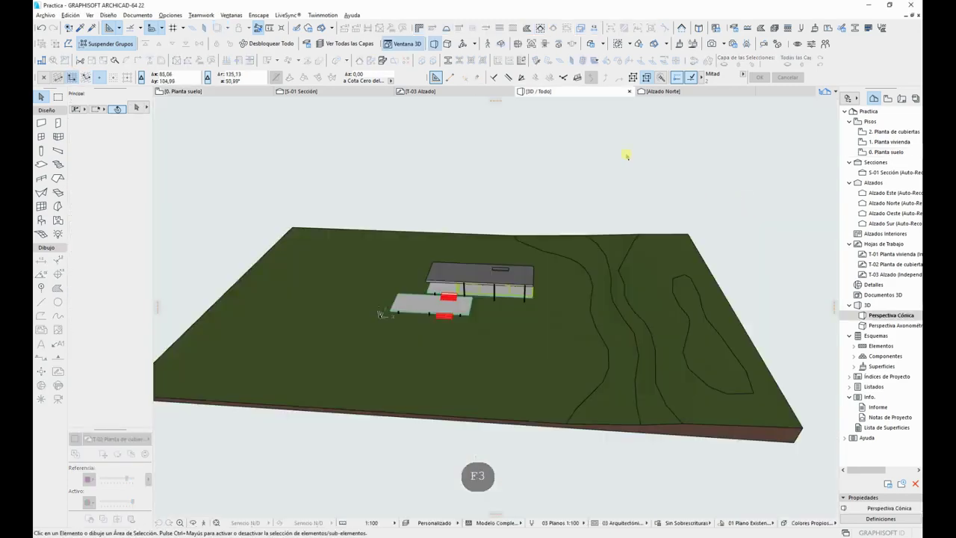
pyautogui.scroll(-2, 598, 262)
pyautogui.keyDown('shift'); pyautogui.moveTo(597, 262); pyautogui.dragTo(544, 277, button='middle'); pyautogui.keyUp('shift')
pyautogui.scroll(1, 624, 263)
pyautogui.scroll(-3, 416, 211)
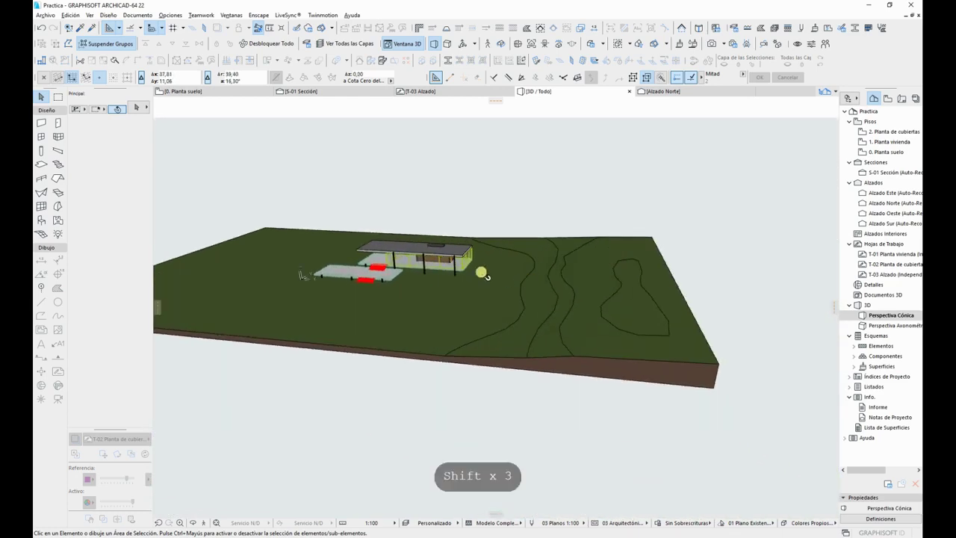
pyautogui.keyDown('shift'); pyautogui.moveTo(458, 257); pyautogui.dragTo(539, 303, button='middle'); pyautogui.keyUp('shift')
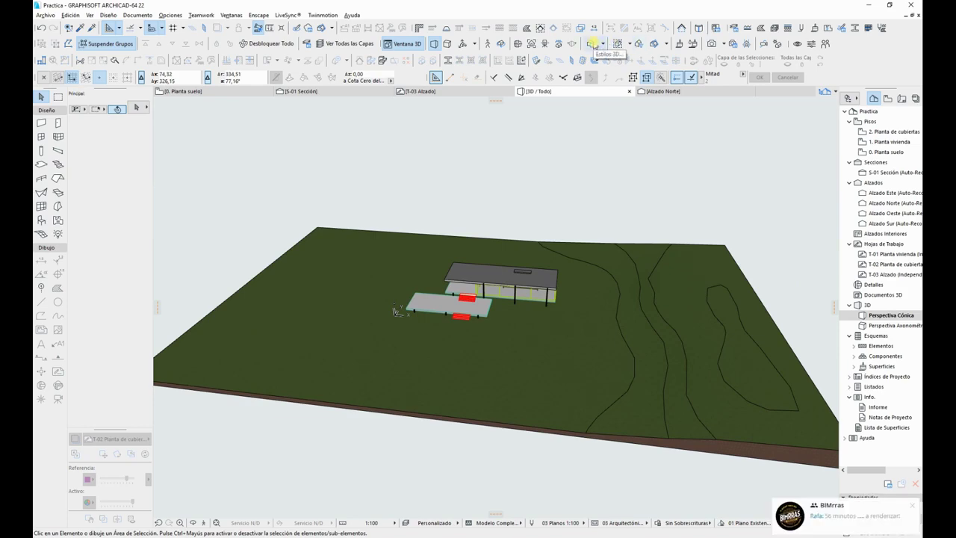
# Step: Enable Sombras Solares in the Colores Propios Simple 3D style, keeping Mostrar Contornos on
pyautogui.click(594, 44)
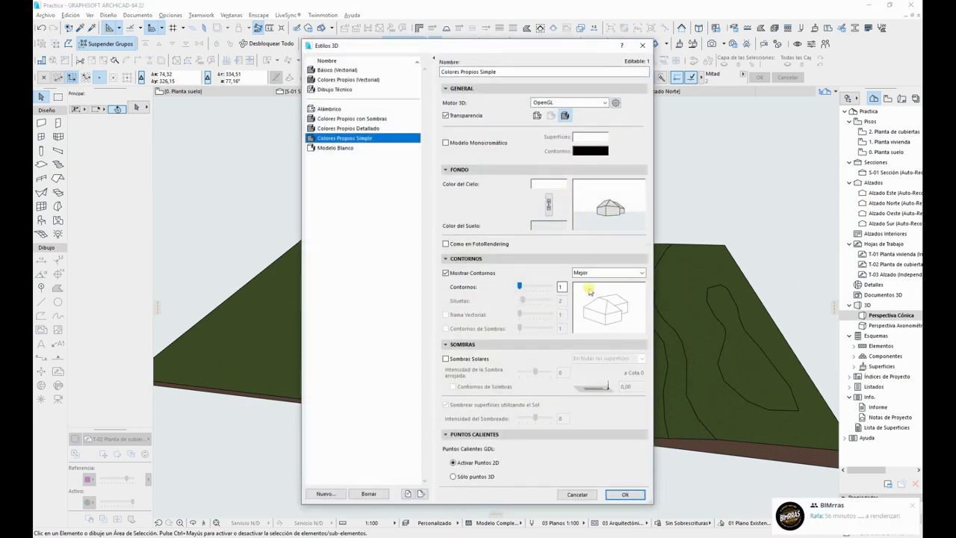
pyautogui.click(479, 275)
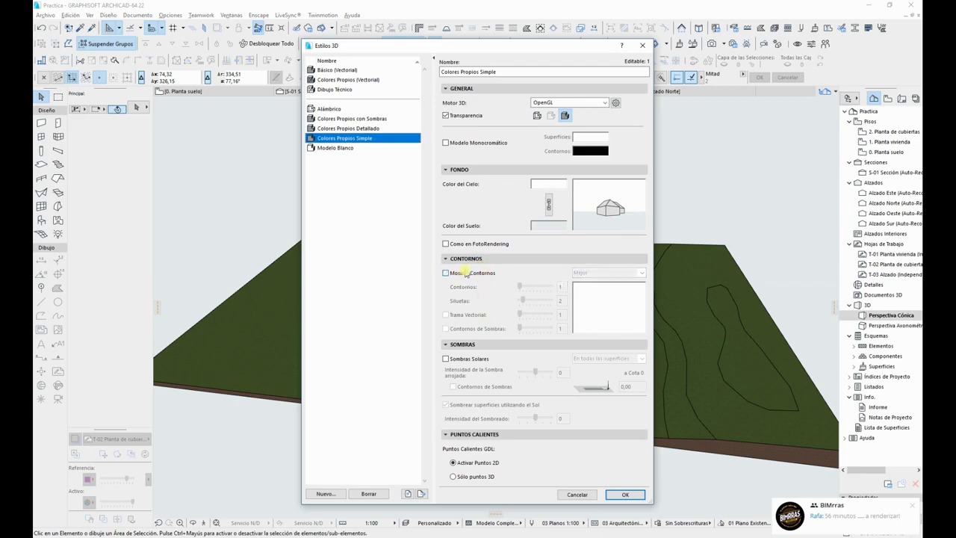
pyautogui.click(466, 274)
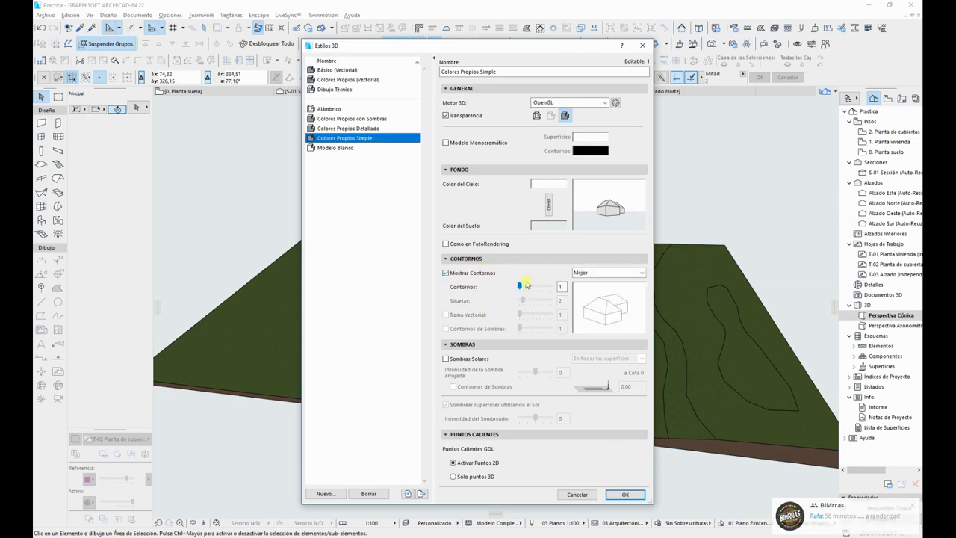
pyautogui.moveTo(520, 286); pyautogui.dragTo(498, 282)
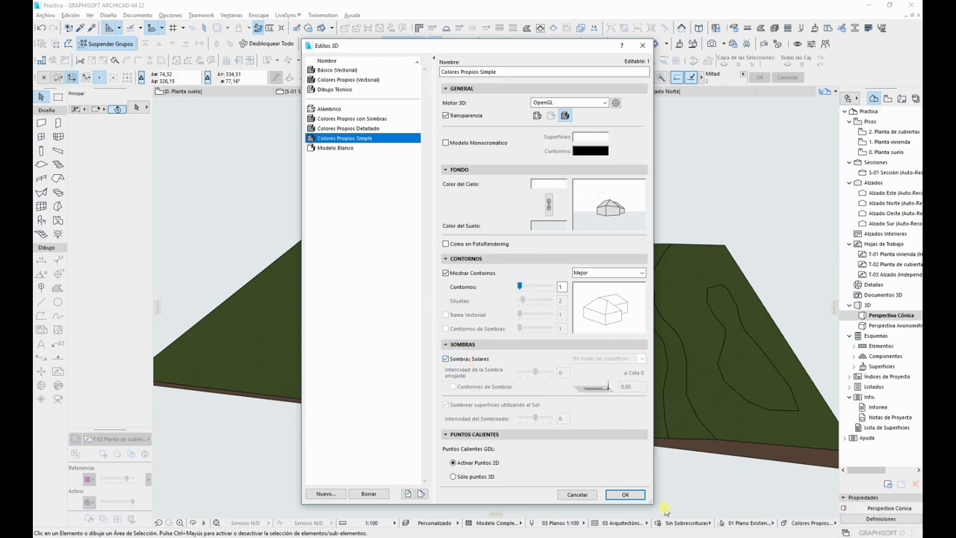
pyautogui.click(630, 495)
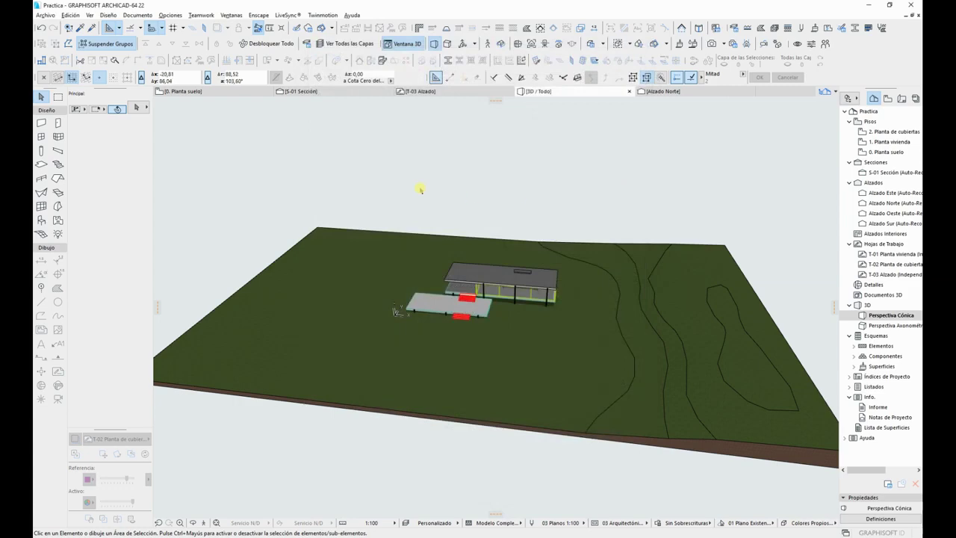
pyautogui.moveTo(335, 310); pyautogui.dragTo(732, 322)
pyautogui.keyDown('shift'); pyautogui.moveTo(732, 323); pyautogui.dragTo(451, 271, button='middle'); pyautogui.keyUp('shift')
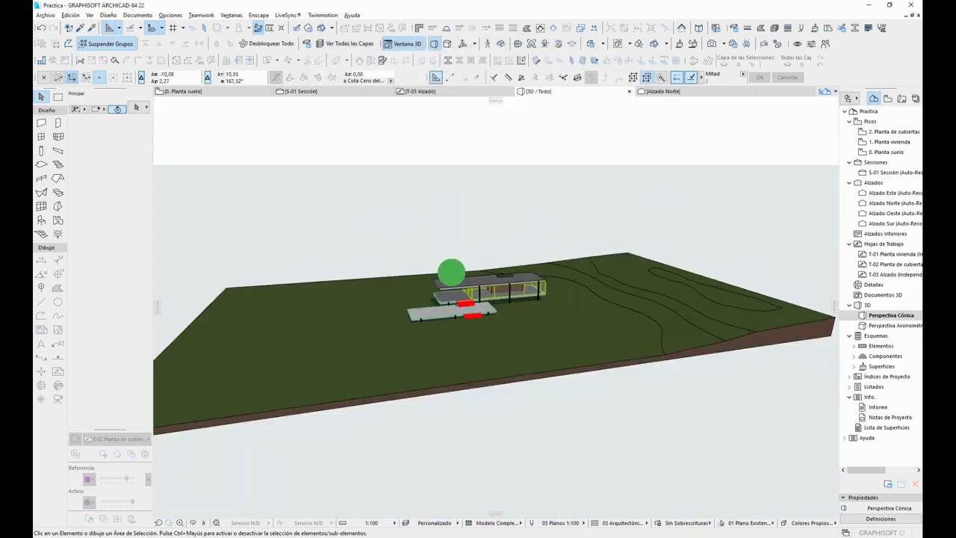
pyautogui.scroll(3, 615, 297)
# Step: Return to the ground floor plan and set the terrain mesh's Selección Aristas to Aristas definidas por el Usuario
pyautogui.press('F2')
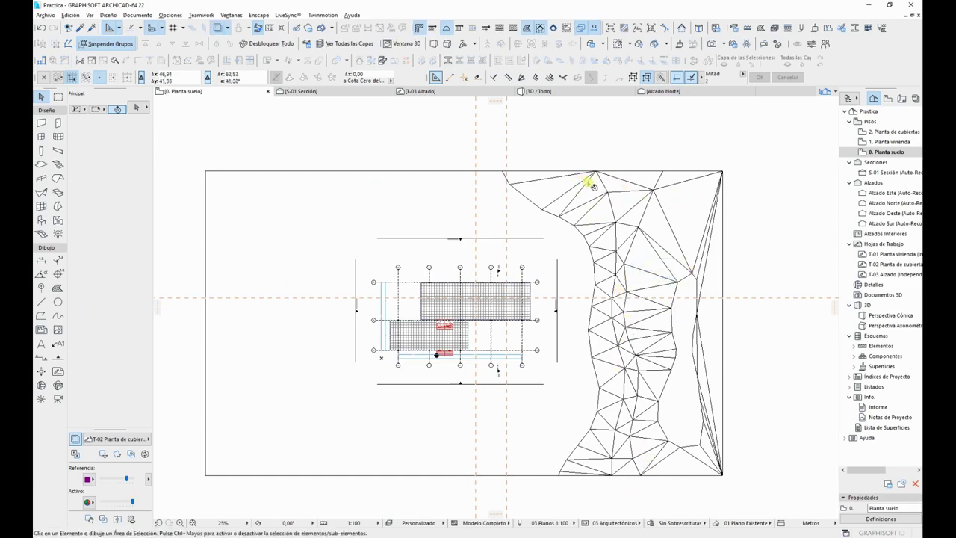
pyautogui.click(379, 214)
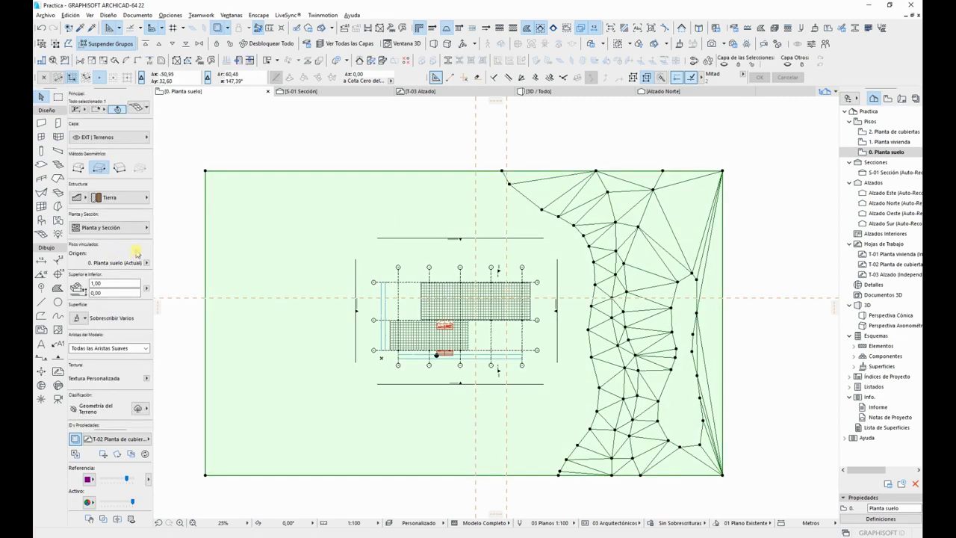
pyautogui.click(108, 227)
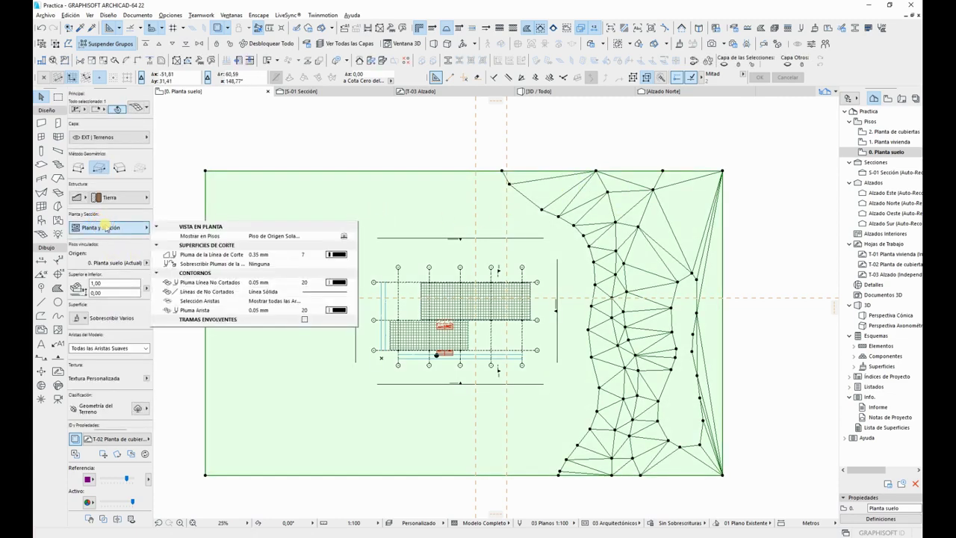
pyautogui.click(340, 302)
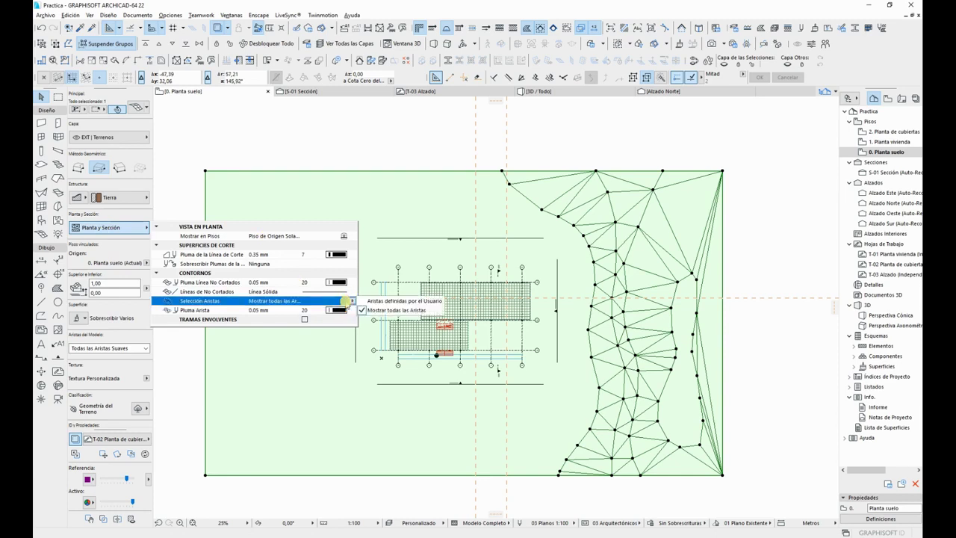
pyautogui.click(407, 301)
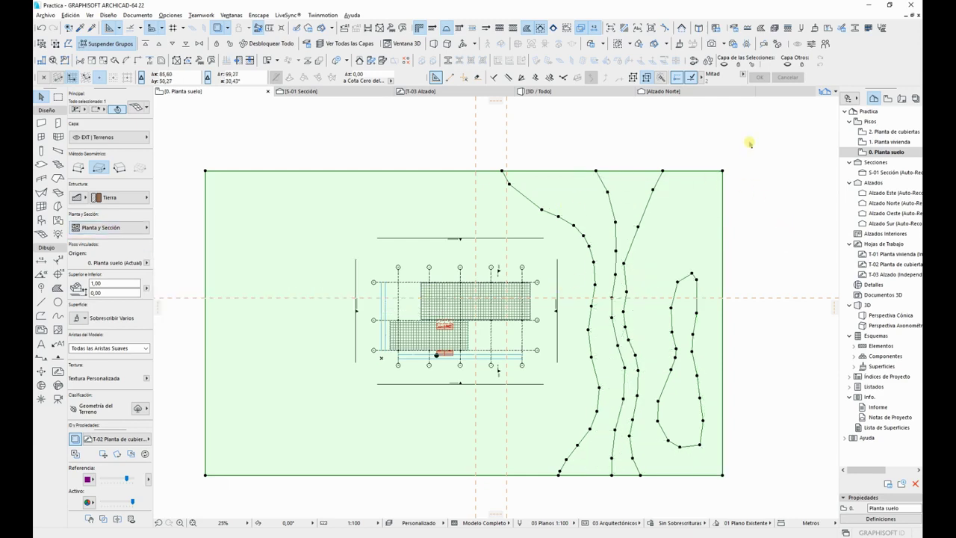
# Step: Deselect the terrain mesh and open the 1. Planta vivienda plan at the interior partitions and doors
pyautogui.click(769, 171)
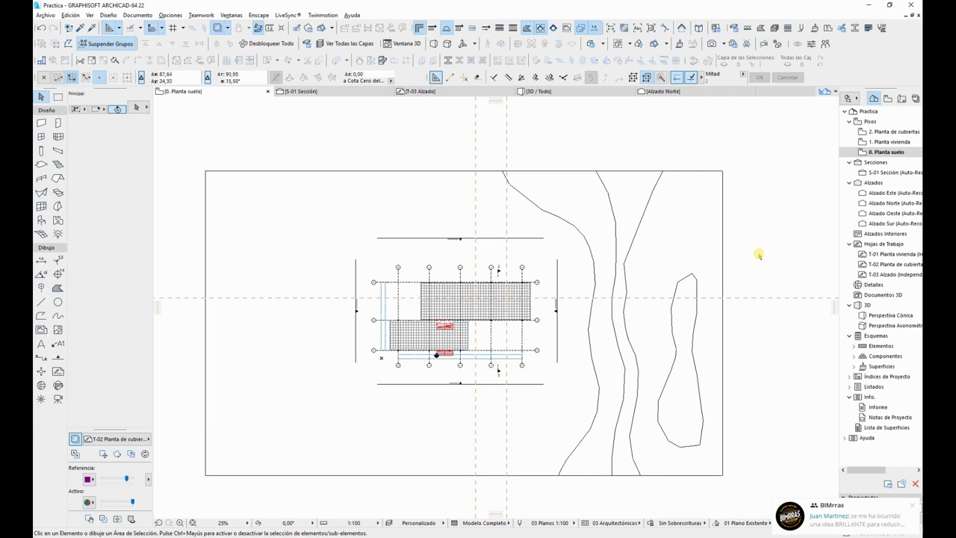
pyautogui.doubleClick(895, 142)
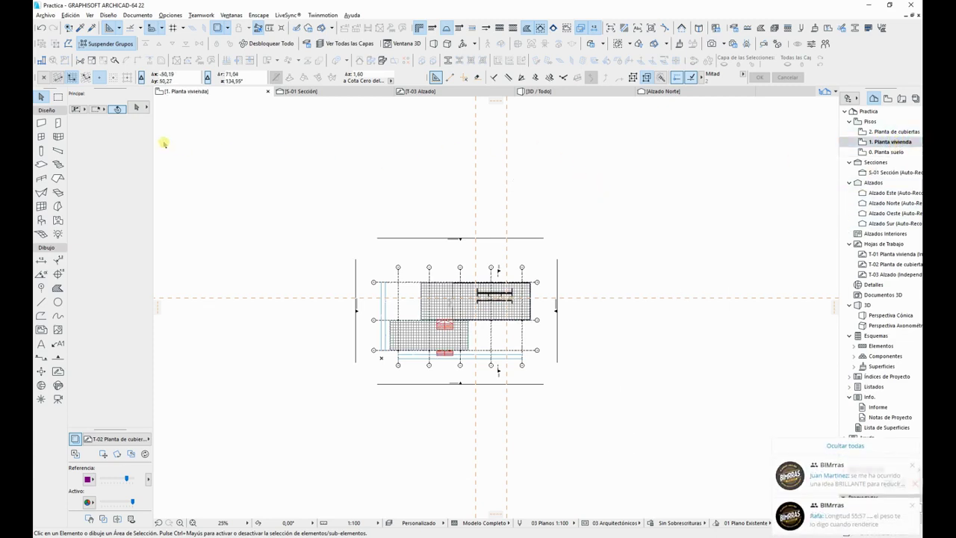
pyautogui.scroll(8, 454, 299)
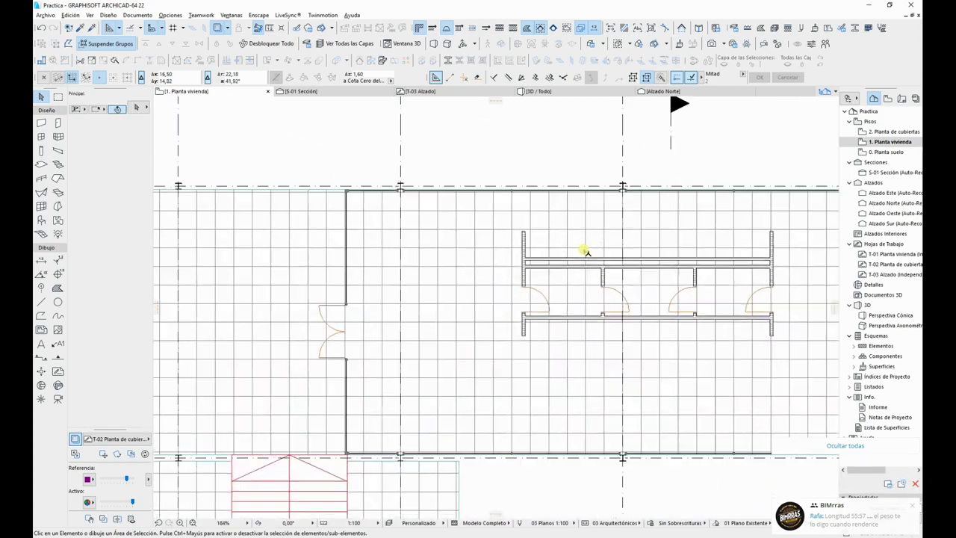
pyautogui.scroll(2, 584, 250)
pyautogui.moveTo(587, 251); pyautogui.dragTo(439, 216, button='middle')
pyautogui.moveTo(529, 245); pyautogui.dragTo(512, 209, button='middle')
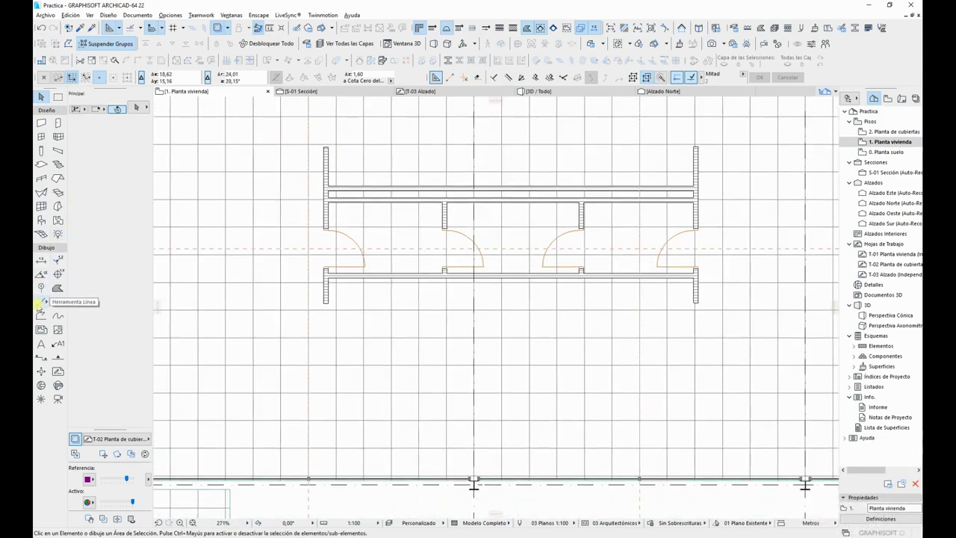
# Step: Draw a line about 3,8 m long with Límite de Zona enabled, from the southwest partition end straight down to the south wall
pyautogui.click(40, 301)
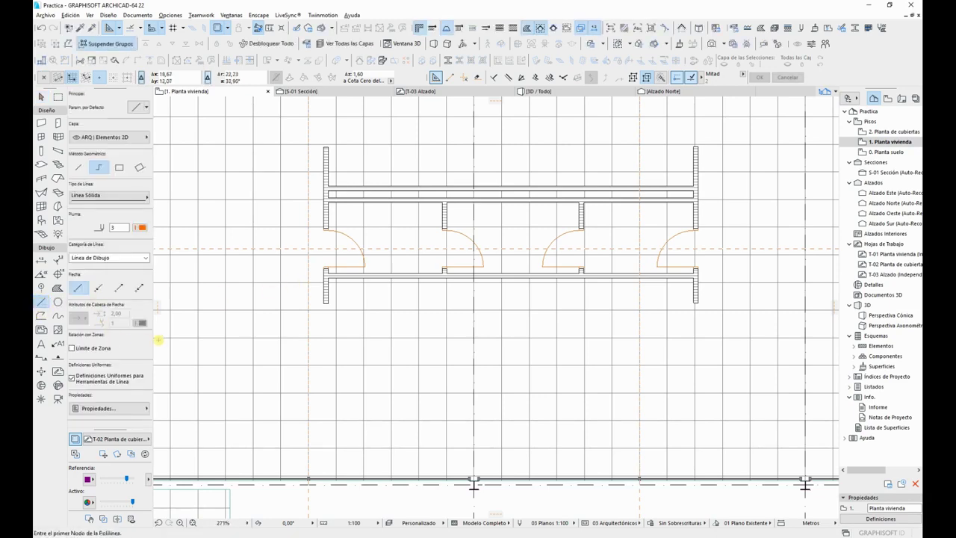
pyautogui.scroll(-5, 383, 351)
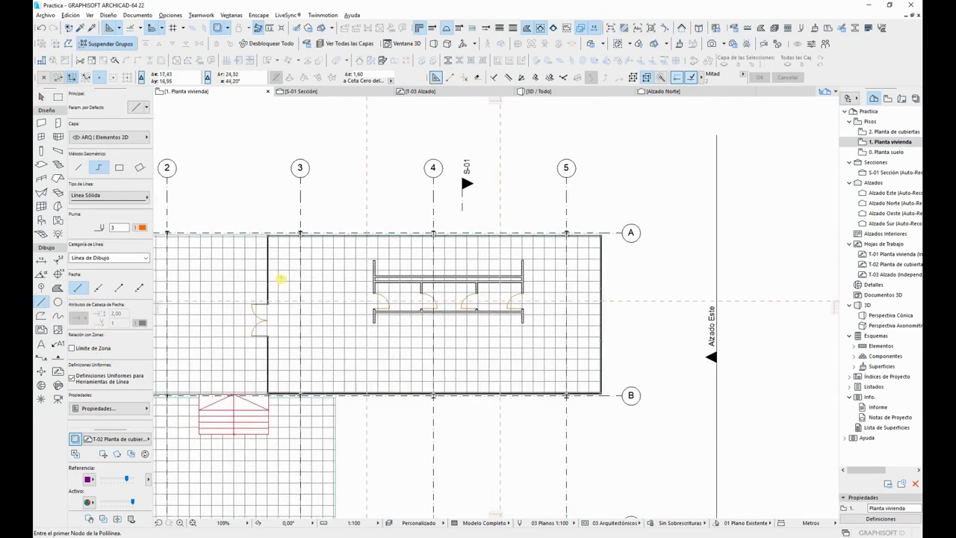
pyautogui.scroll(2, 399, 325)
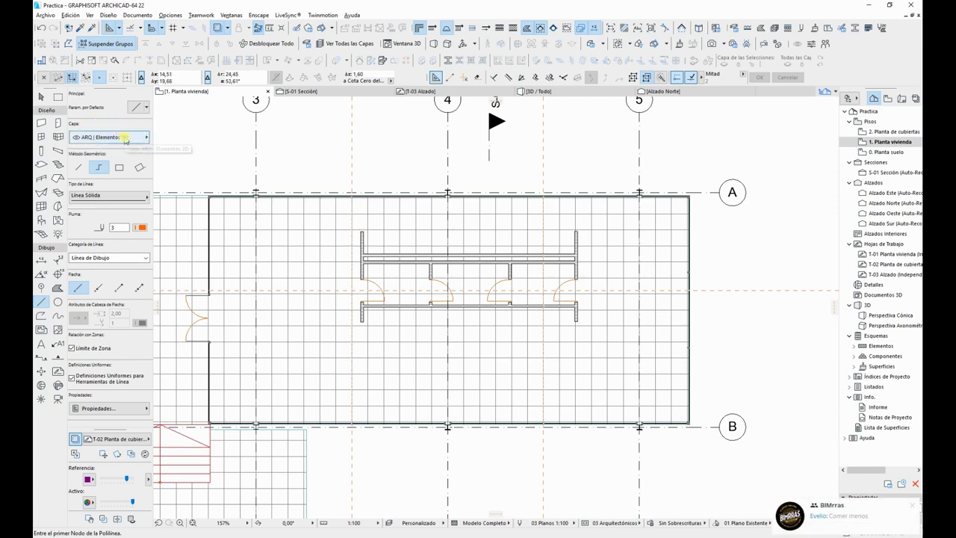
pyautogui.click(122, 138)
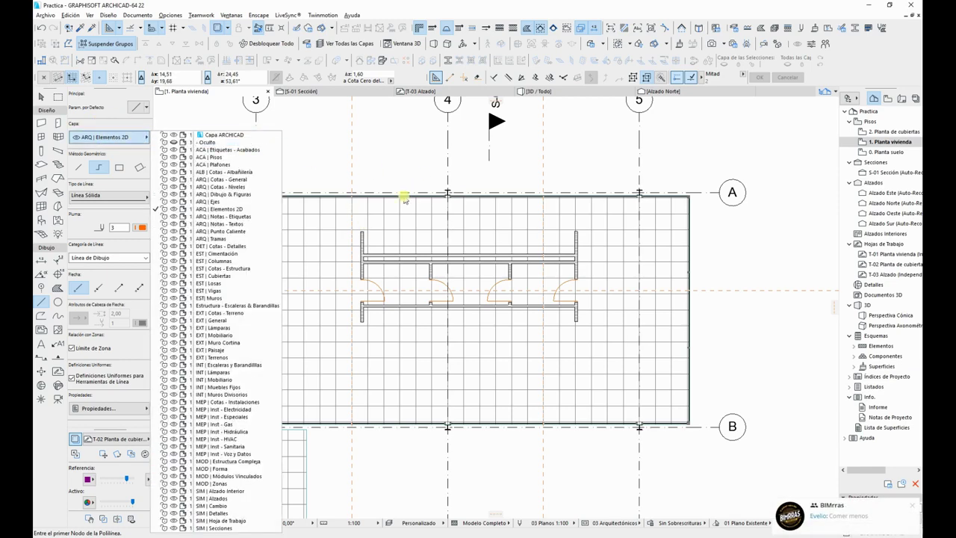
pyautogui.press('Escape')
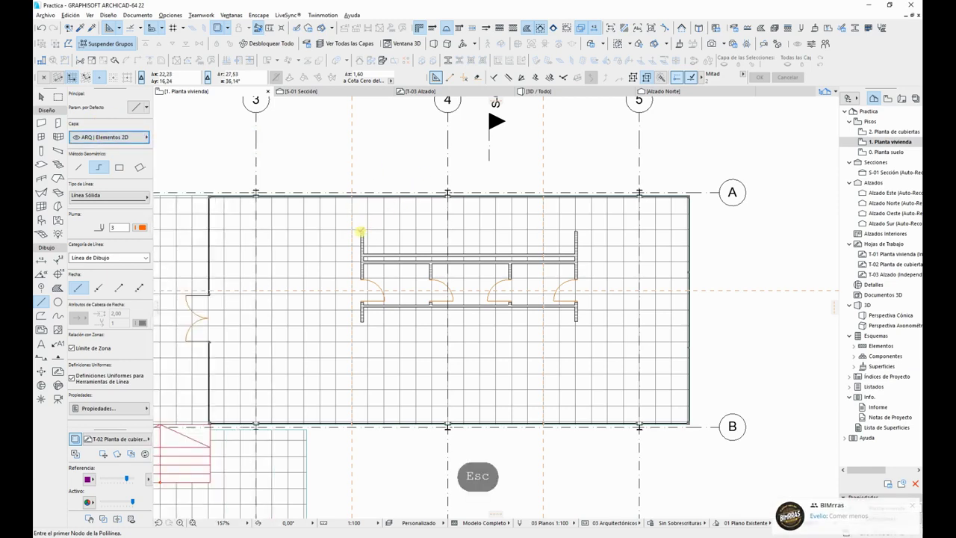
pyautogui.scroll(3, 369, 335)
pyautogui.click(354, 313)
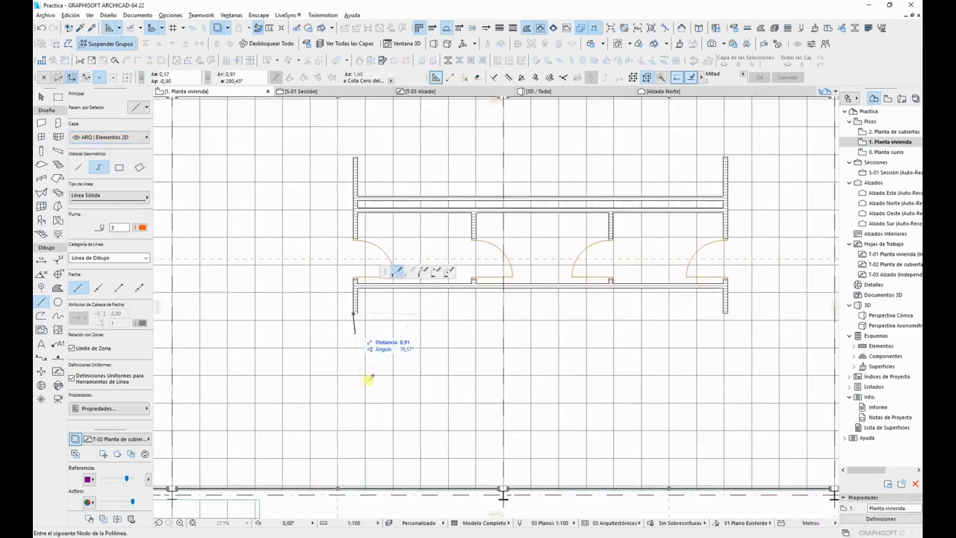
pyautogui.moveTo(347, 423); pyautogui.dragTo(401, 292, button='middle')
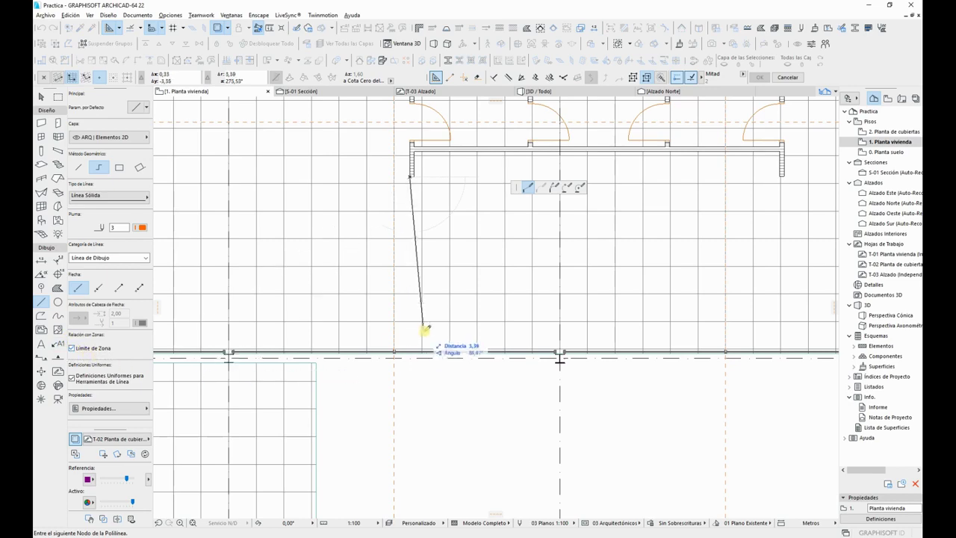
pyautogui.scroll(3, 397, 328)
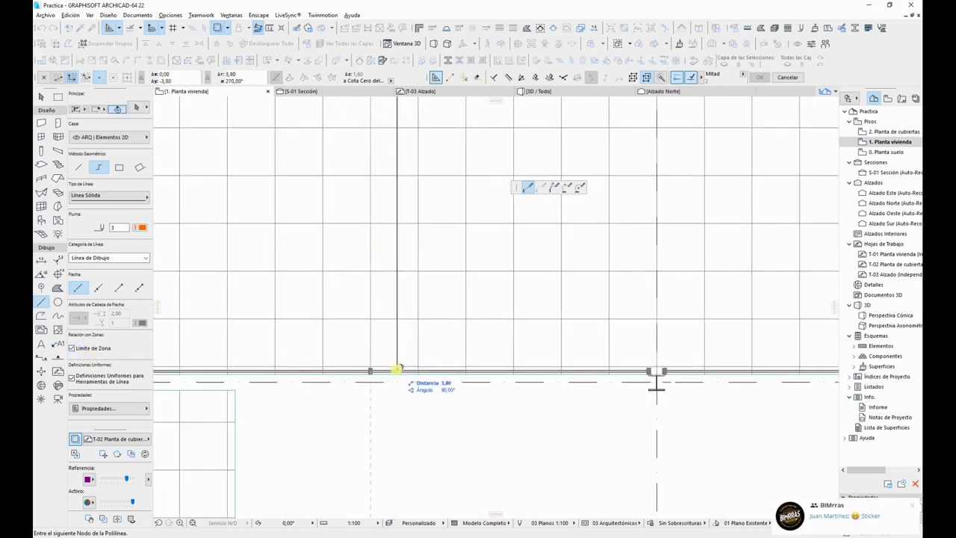
pyautogui.keyDown('shift'); pyautogui.doubleClick(397, 372); pyautogui.keyUp('shift')
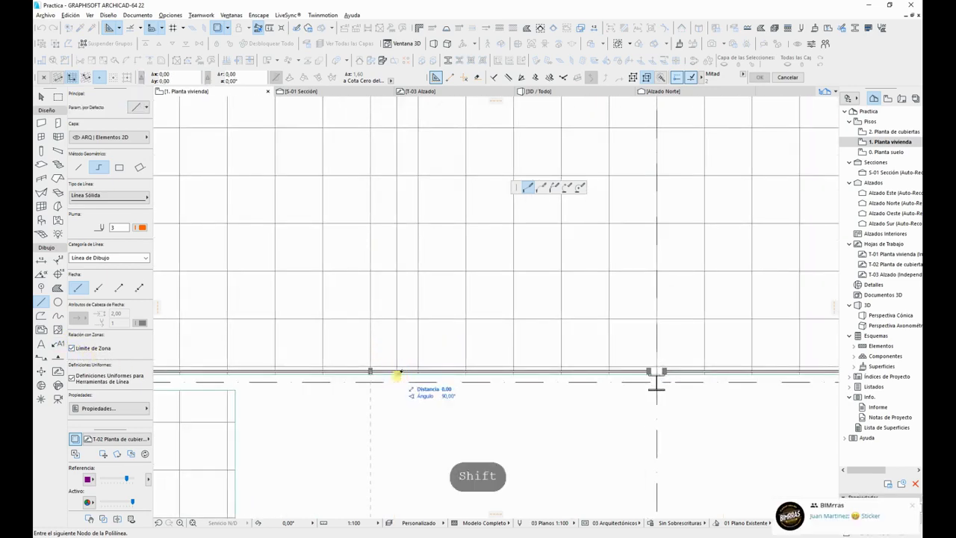
# Step: Draw a vertical zone-boundary line from the southeast partition end to the house's south wall
pyautogui.scroll(-4, 467, 364)
pyautogui.moveTo(520, 340); pyautogui.dragTo(339, 350, button='middle')
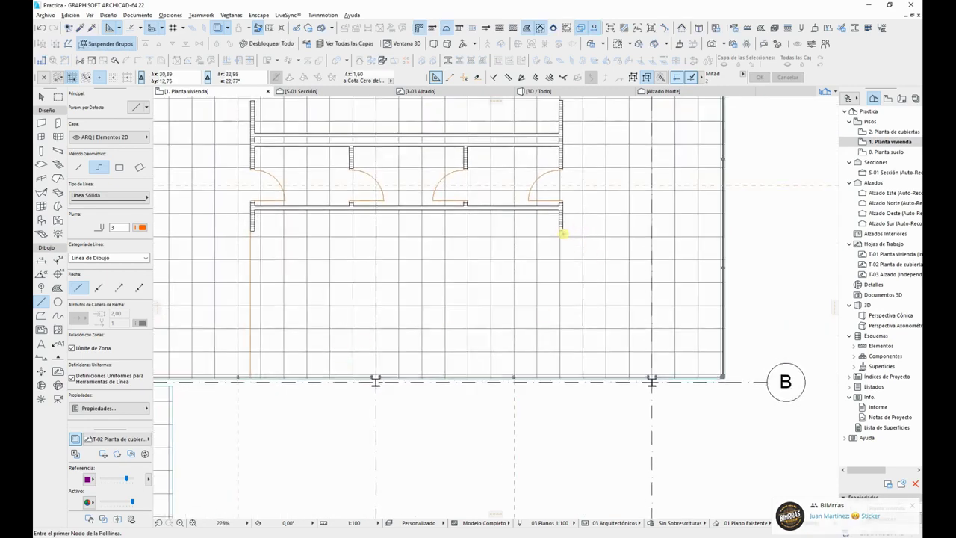
pyautogui.click(560, 225)
pyautogui.scroll(3, 562, 381)
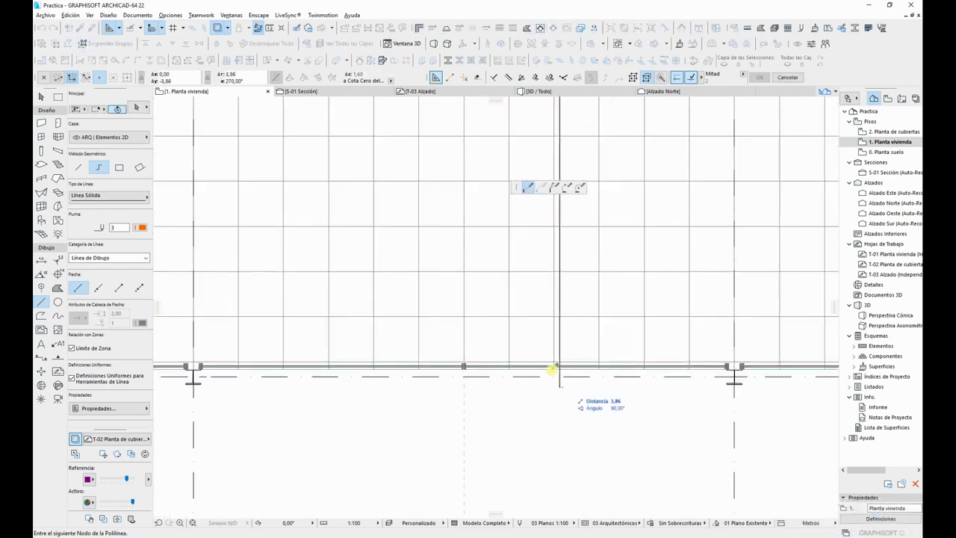
pyautogui.keyDown('shift'); pyautogui.doubleClick(560, 370); pyautogui.keyUp('shift')
# Step: Draw a vertical zone-boundary line from the northeast partition end up to the house's north wall
pyautogui.scroll(-4, 563, 368)
pyautogui.moveTo(565, 345); pyautogui.dragTo(577, 462, button='middle')
pyautogui.click(576, 226)
pyautogui.scroll(2, 576, 195)
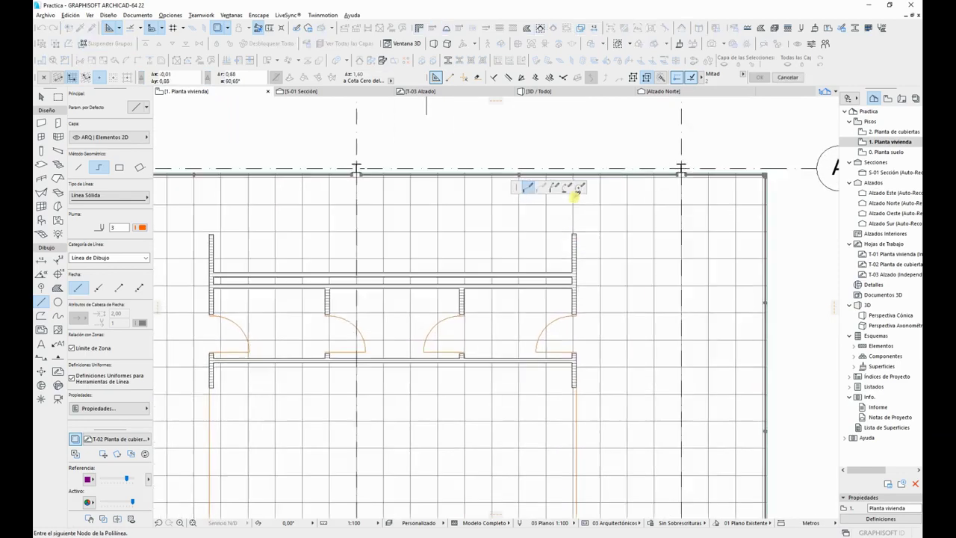
pyautogui.click(578, 170)
pyautogui.keyDown('shift'); pyautogui.click(577, 170); pyautogui.keyUp('shift')
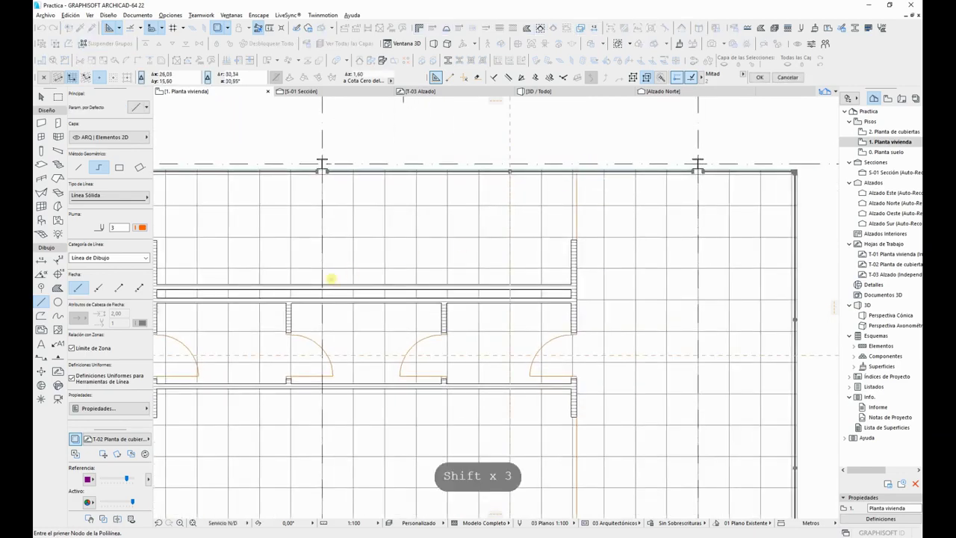
# Step: Draw a vertical zone-boundary line from the northwest partition end up to the house's north wall
pyautogui.moveTo(187, 261); pyautogui.dragTo(483, 255, button='middle')
pyautogui.click(446, 234)
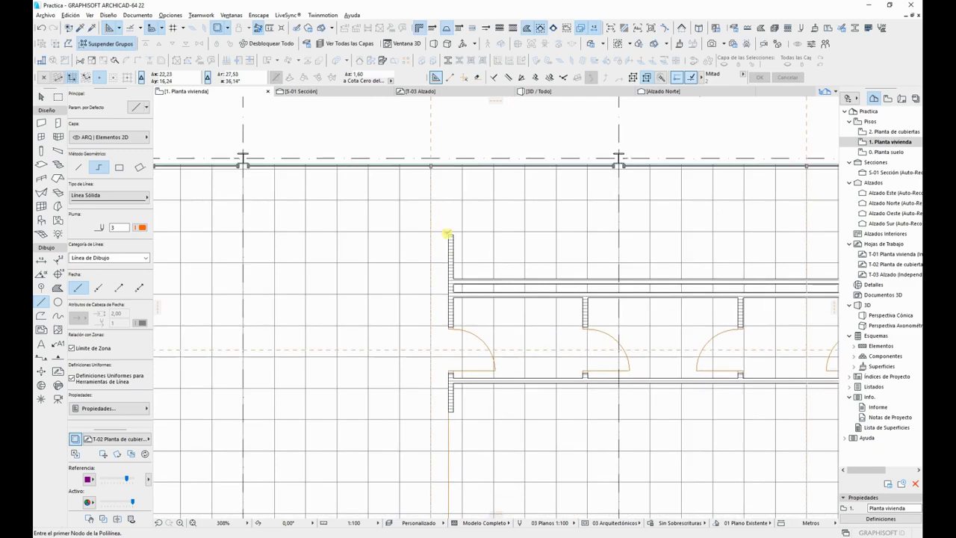
pyautogui.keyDown('shift'); pyautogui.click(448, 160); pyautogui.keyUp('shift')
# Step: Remove all guide lines from the 1. Planta vivienda plan
pyautogui.scroll(-4, 435, 258)
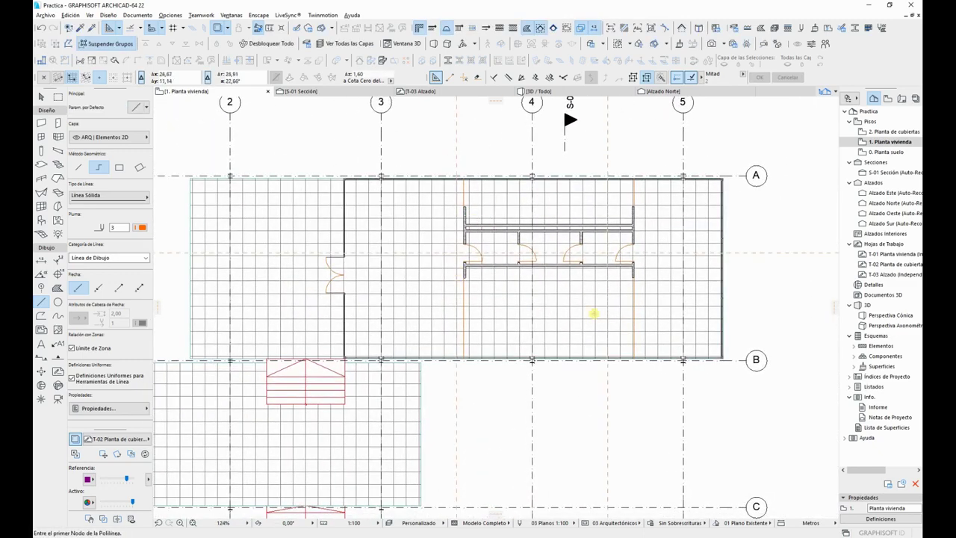
pyautogui.scroll(2, 553, 238)
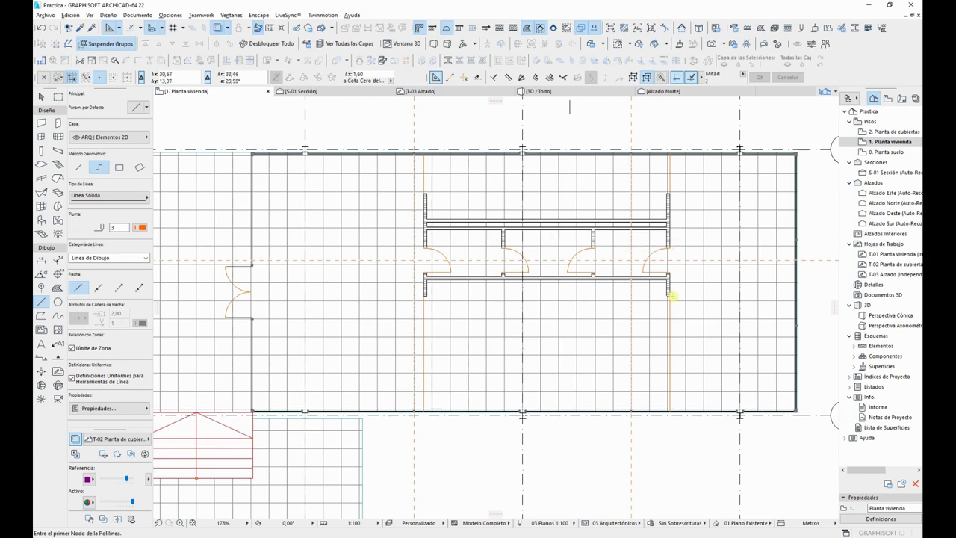
pyautogui.scroll(-2, 541, 267)
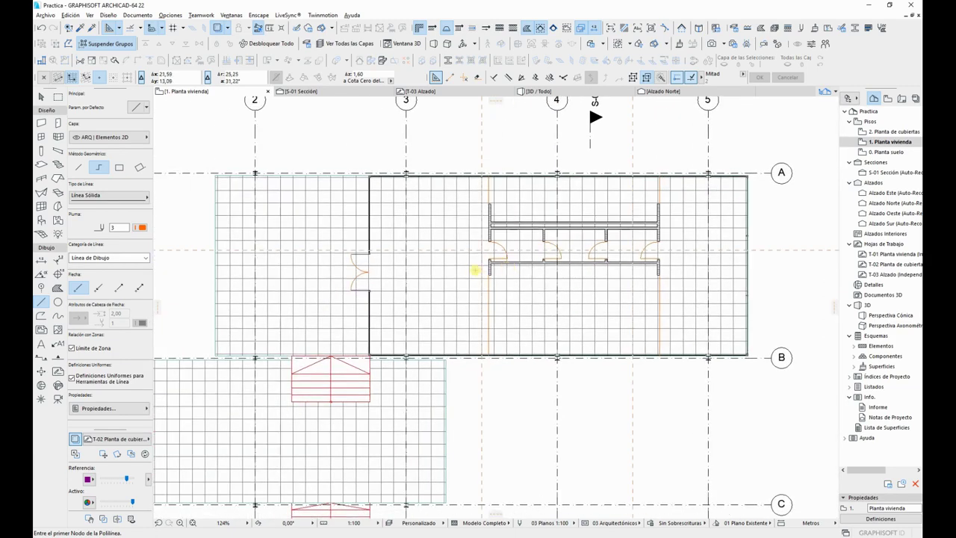
pyautogui.scroll(-2, 476, 269)
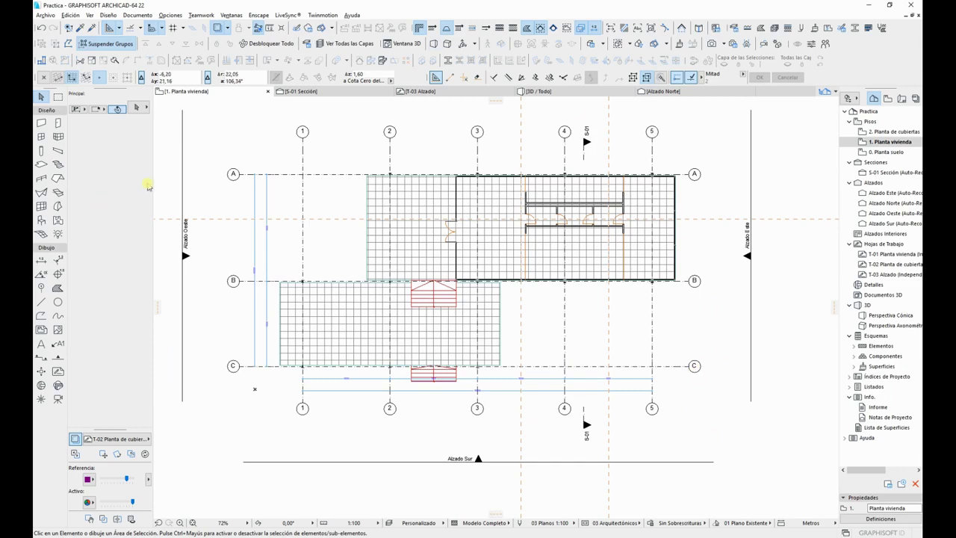
pyautogui.click(118, 28)
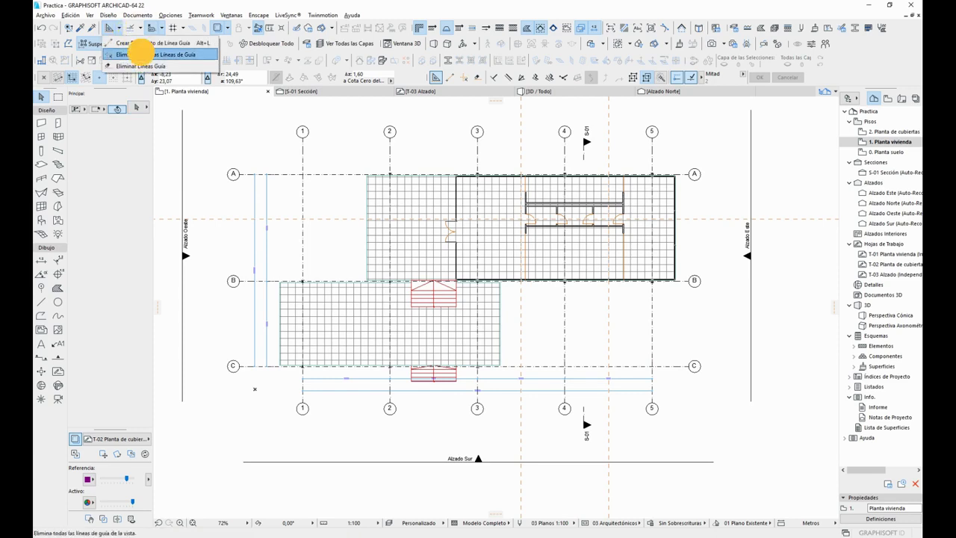
pyautogui.click(139, 65)
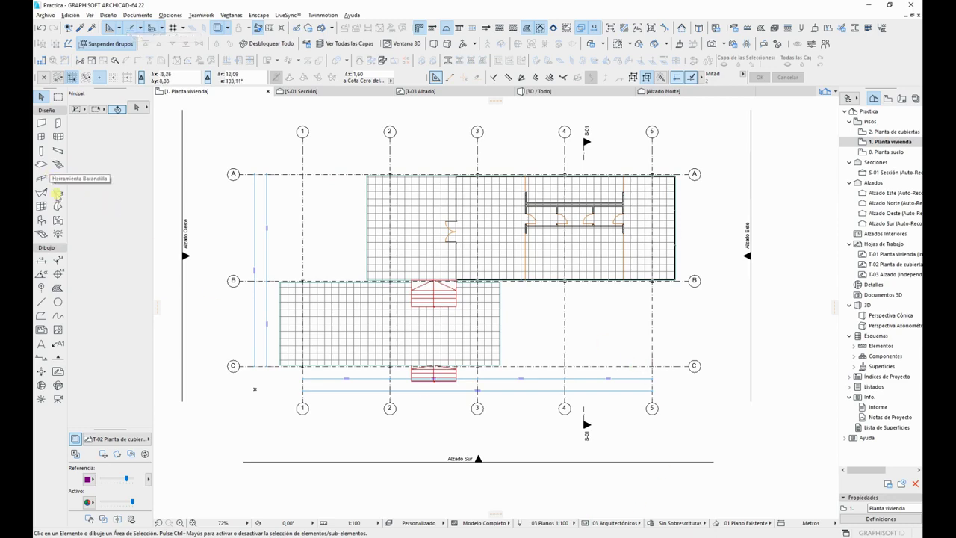
# Step: Open the Zone tool's default settings and set the top offset from 2. Planta de cubiertas to -0,5
pyautogui.click(59, 219)
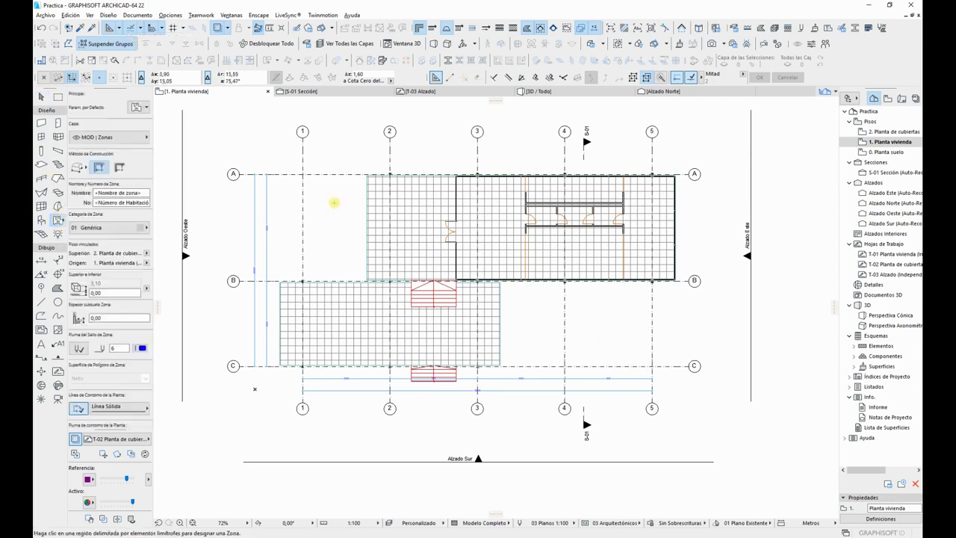
pyautogui.hotkey('ctrl', 't')
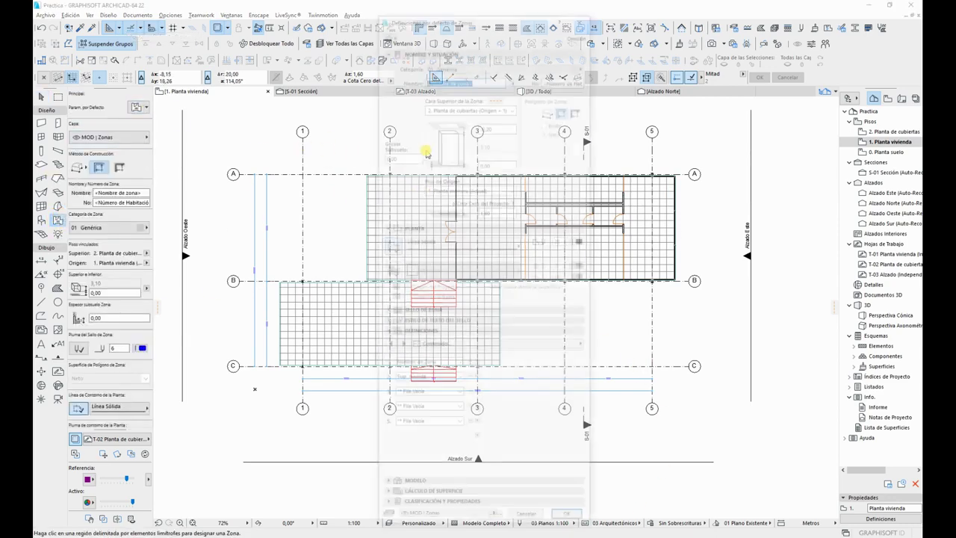
pyautogui.click(566, 78)
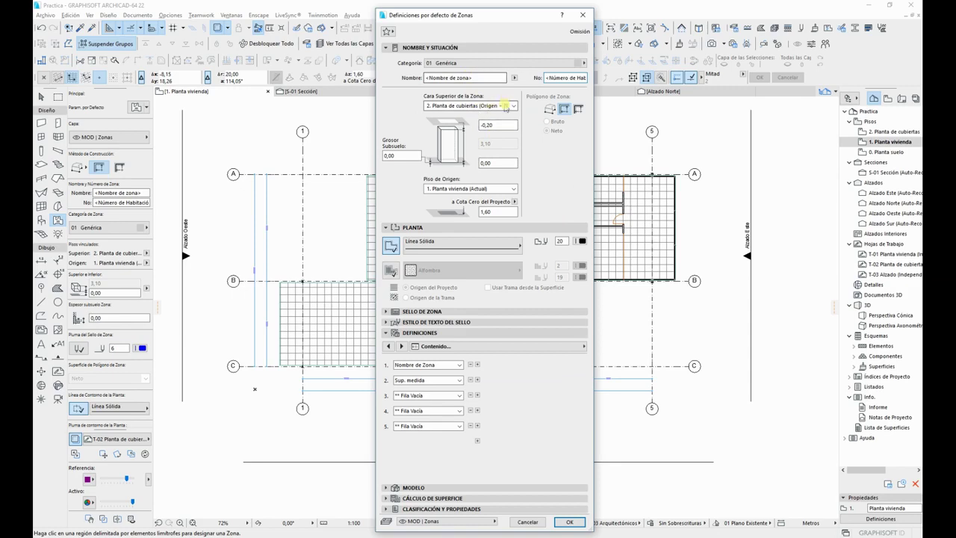
pyautogui.click(498, 125)
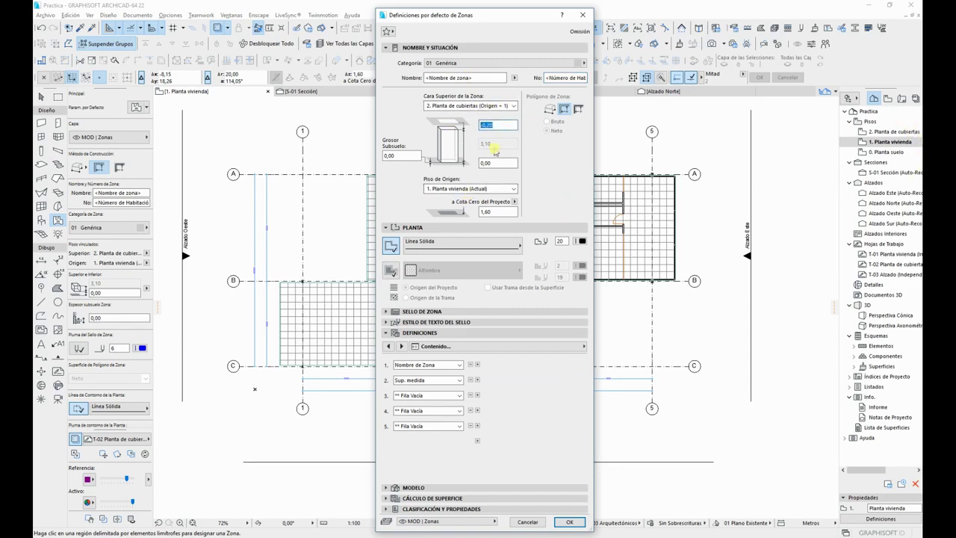
pyautogui.click(491, 163)
pyautogui.click(497, 124)
pyautogui.write('-0,5')
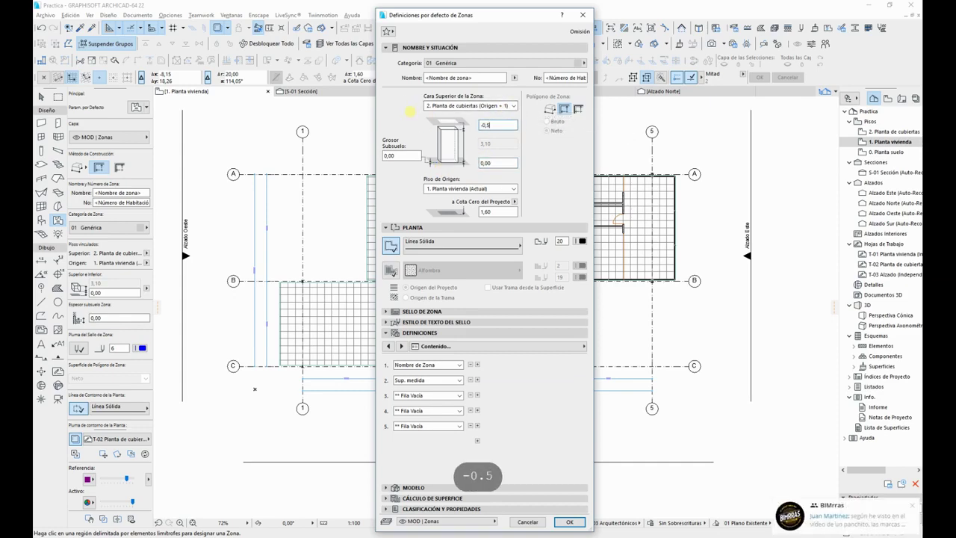
# Step: Review the zone's stamp, text style, definitions, model, area calculation and classification settings, and the available zone categories
pyautogui.click(486, 313)
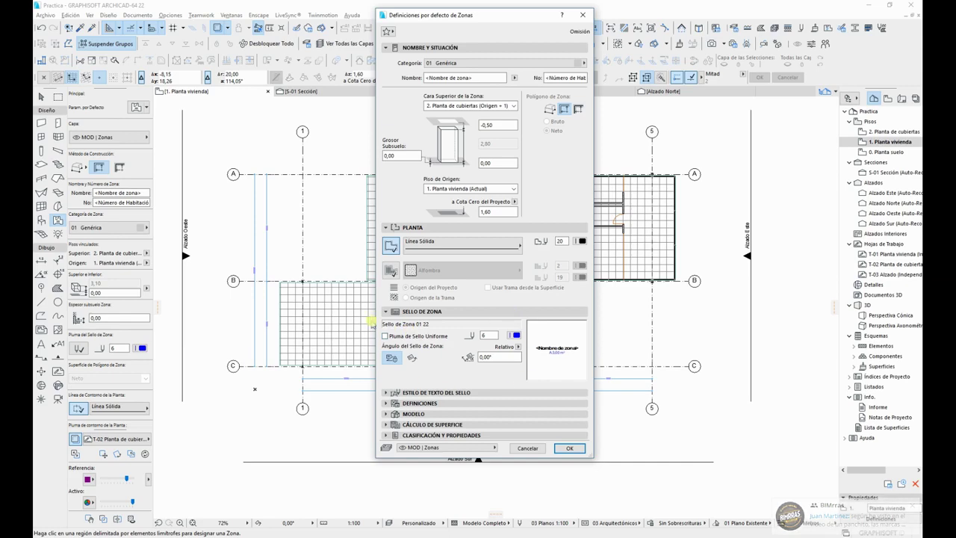
pyautogui.click(486, 394)
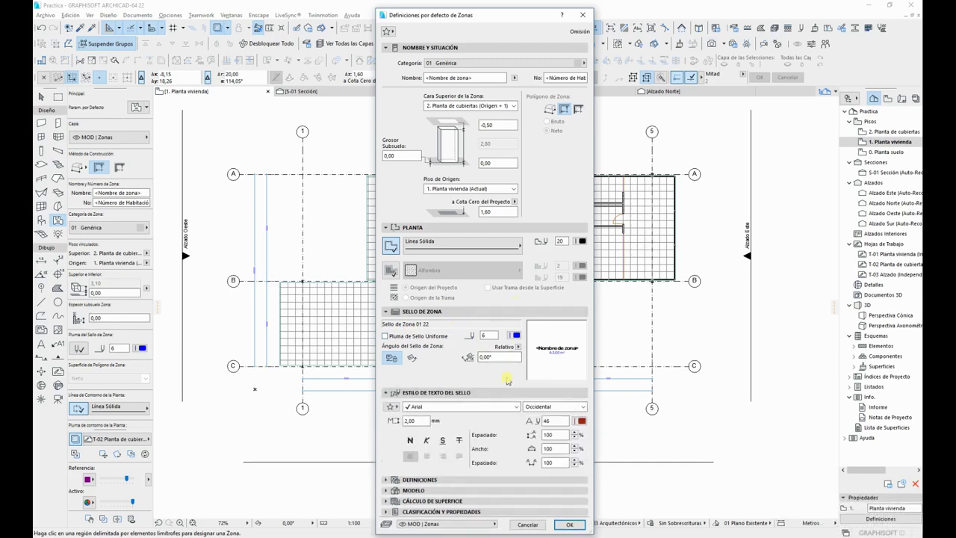
pyautogui.click(506, 481)
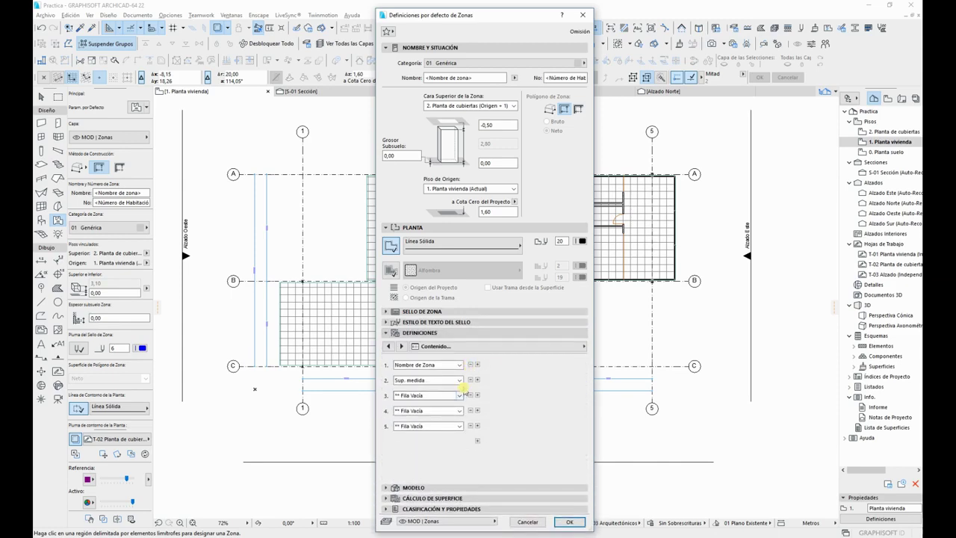
pyautogui.click(517, 489)
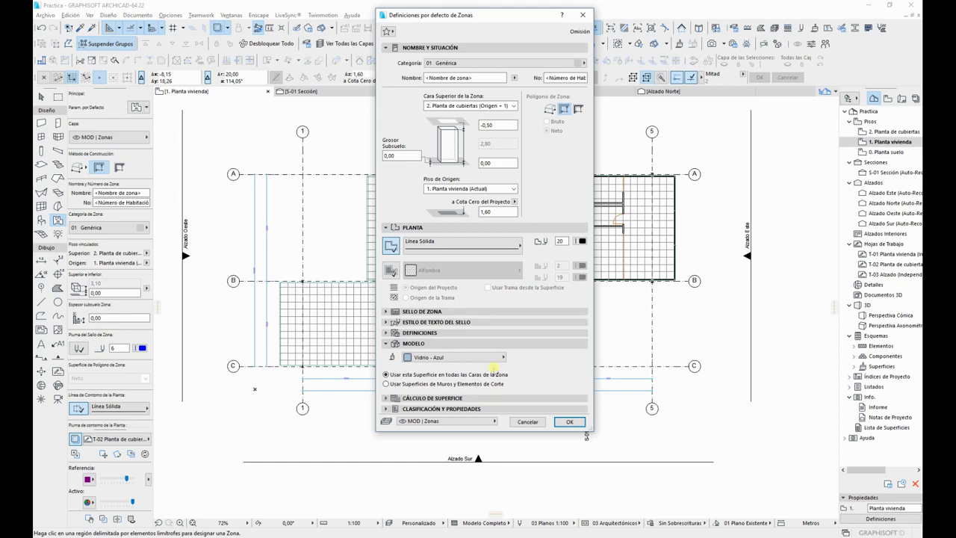
pyautogui.click(516, 399)
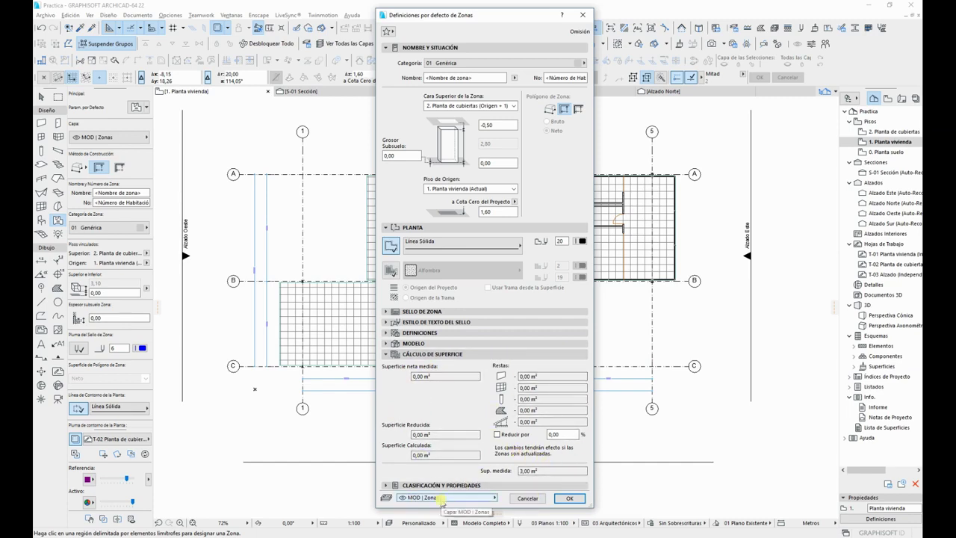
pyautogui.click(404, 485)
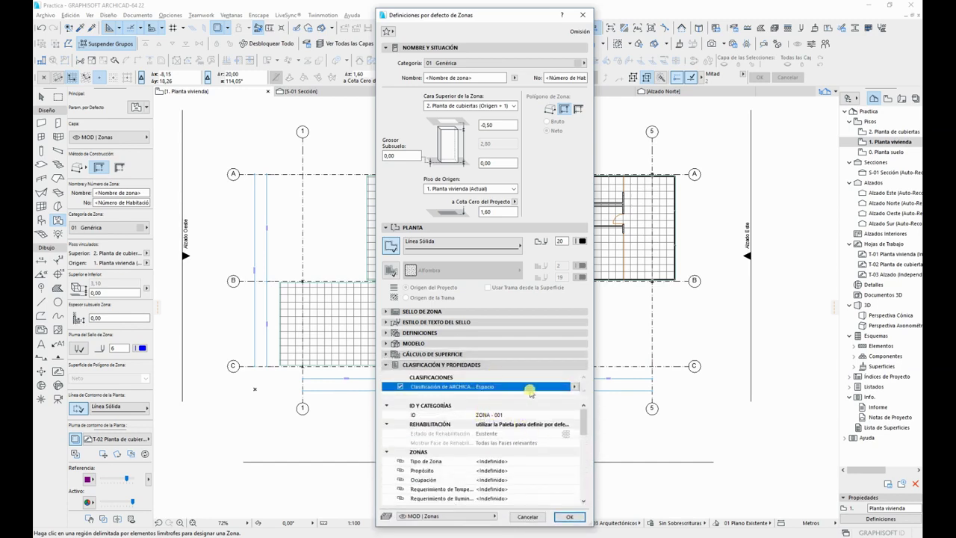
pyautogui.click(575, 387)
pyautogui.click(575, 387)
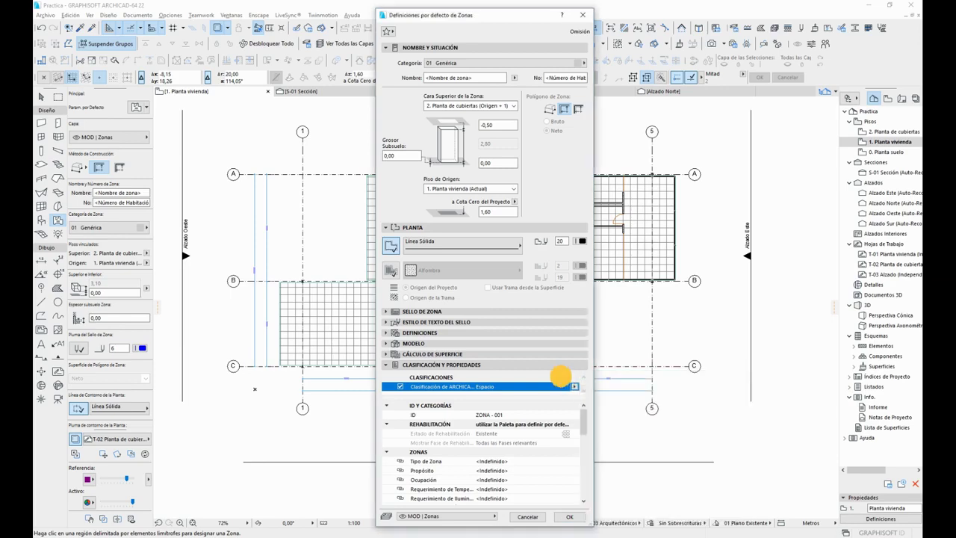
pyautogui.click(504, 64)
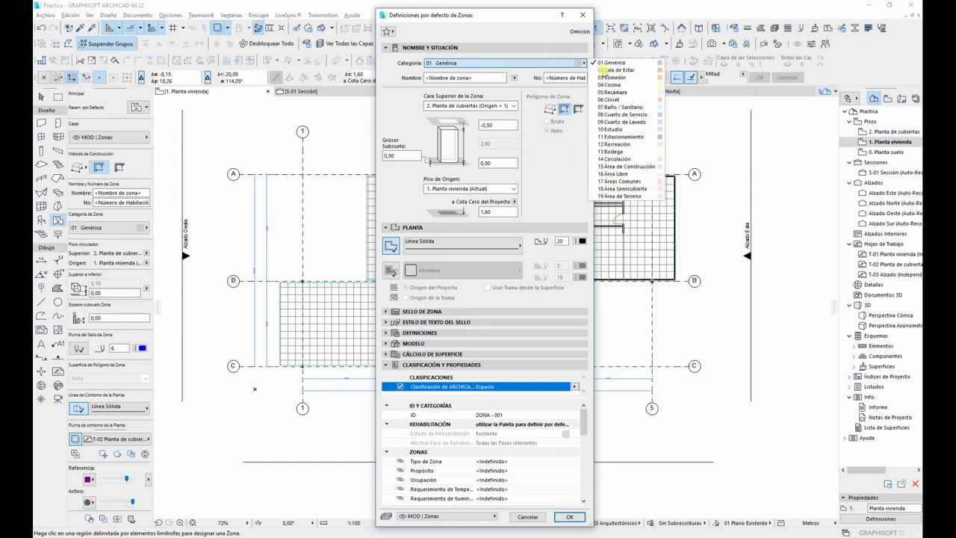
pyautogui.click(526, 32)
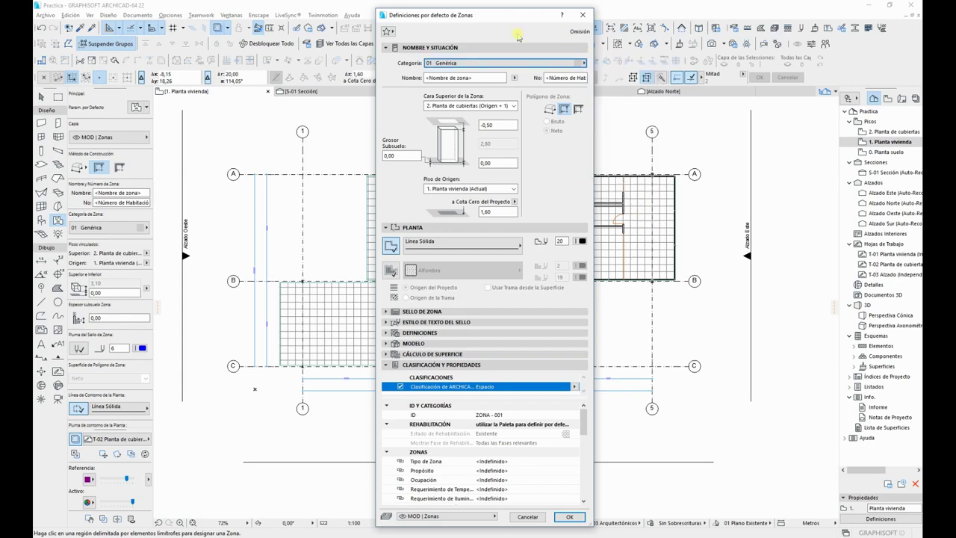
# Step: Set the default zone name to Comedor and the zone number to 01, and accept the zone settings
pyautogui.click(483, 77)
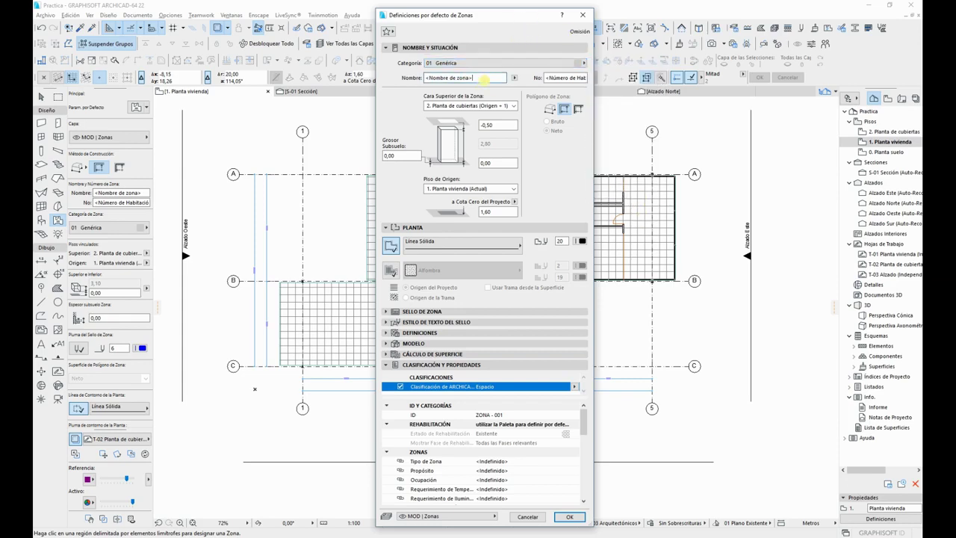
pyautogui.hotkey('ctrl', 'a')
pyautogui.write('Comedor')
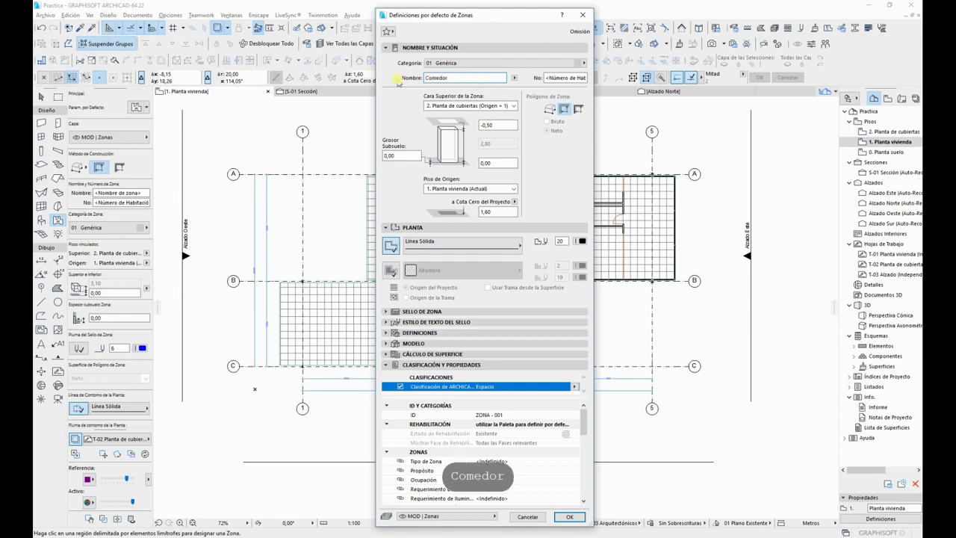
pyautogui.click(552, 76)
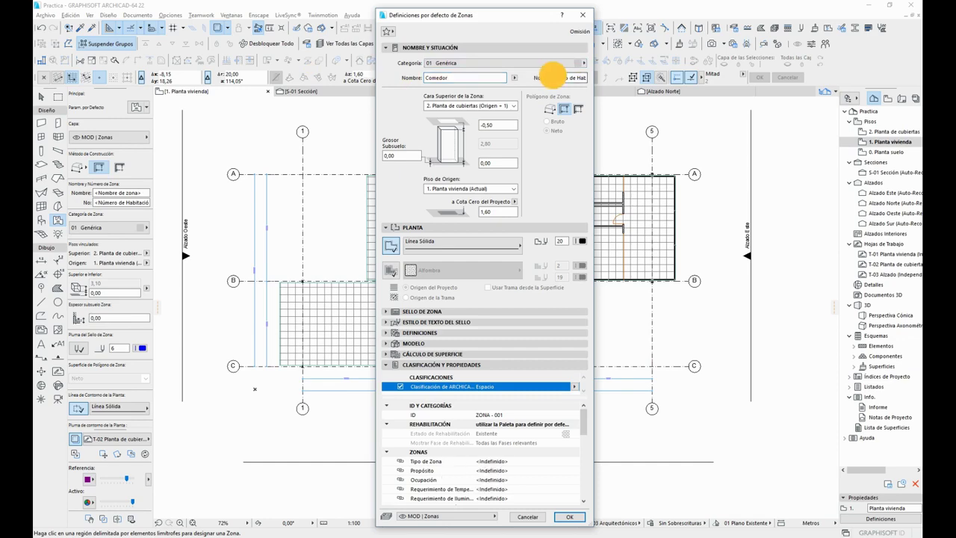
pyautogui.hotkey('ctrl', 'a')
pyautogui.write('01')
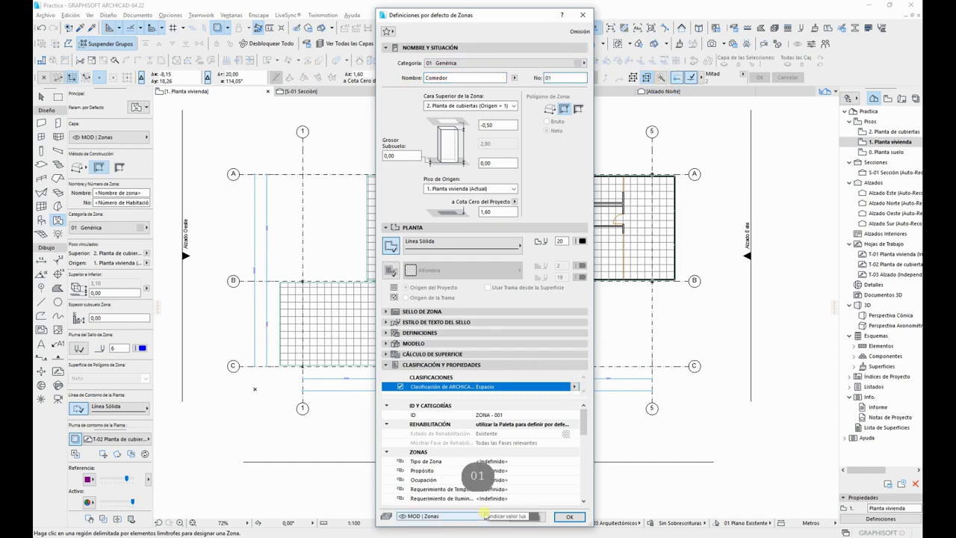
pyautogui.click(569, 516)
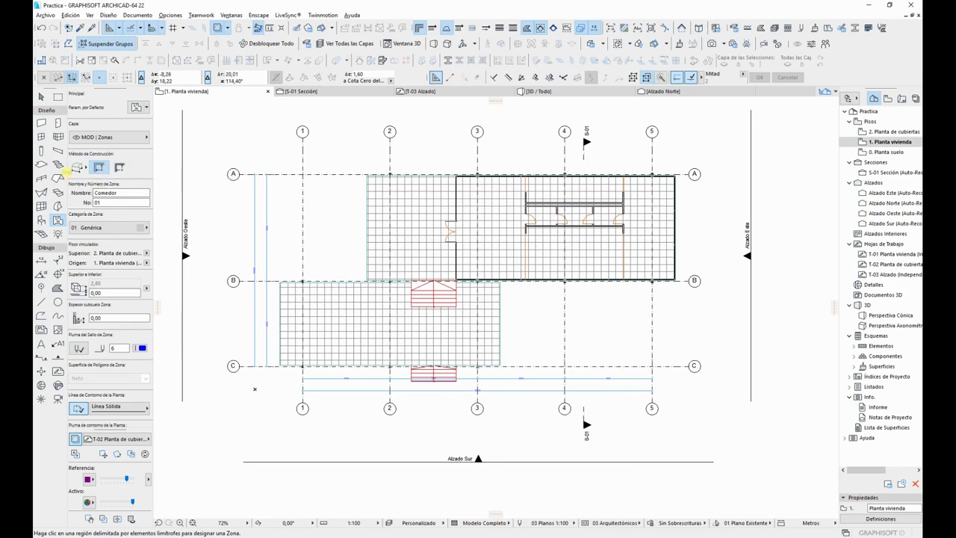
# Step: Place the Comedor zone in the west room by detecting its inner wall edges, with its stamp near the room's centre
pyautogui.click(77, 168)
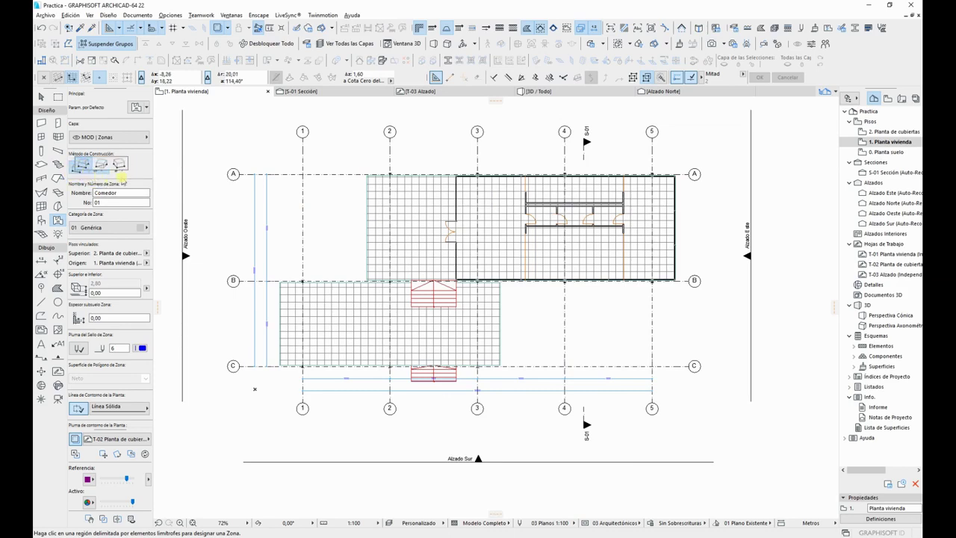
pyautogui.click(81, 164)
pyautogui.click(97, 166)
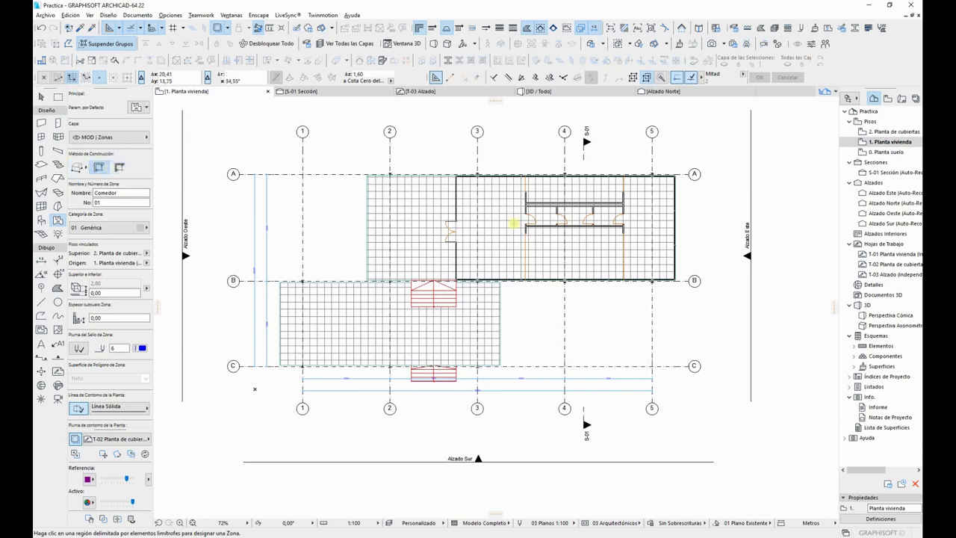
pyautogui.scroll(5, 510, 219)
pyautogui.scroll(-3, 534, 233)
pyautogui.moveTo(521, 344); pyautogui.dragTo(524, 393, button='middle')
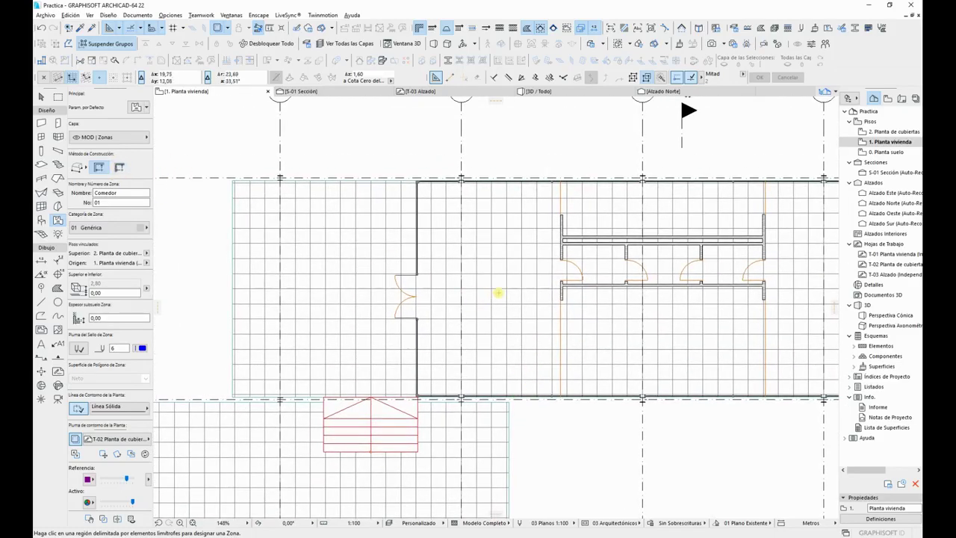
pyautogui.click(492, 293)
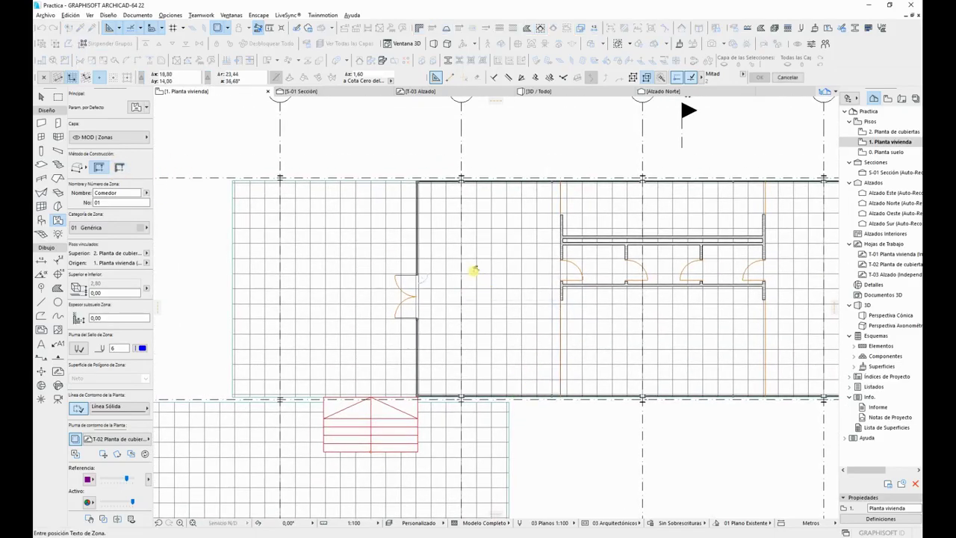
pyautogui.click(474, 270)
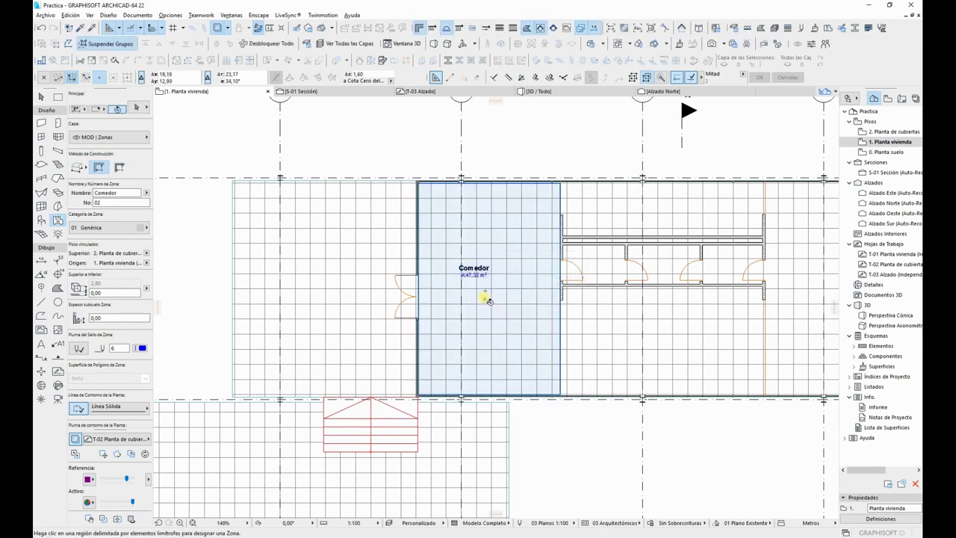
# Step: Select the Comedor zone and move it forward in the display order over the floor grid
pyautogui.press('shift')
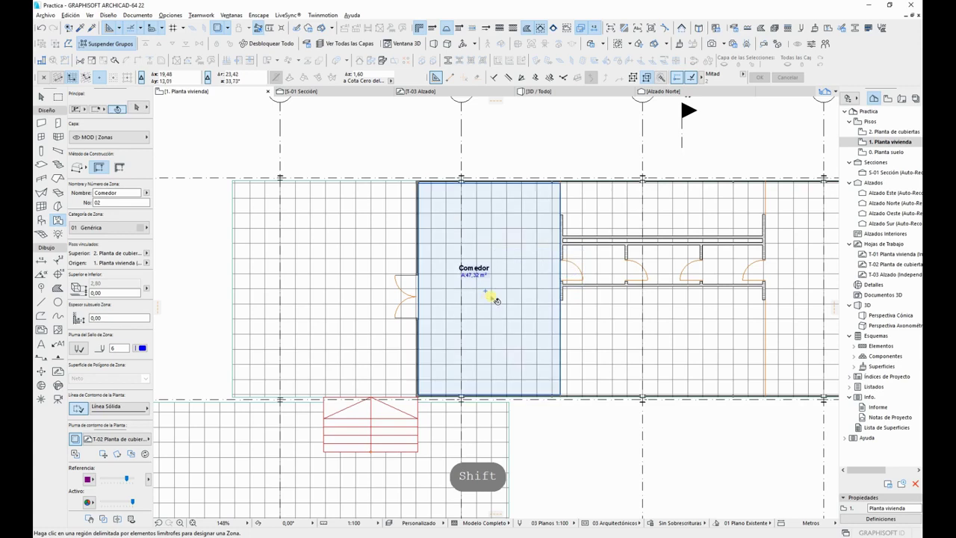
pyautogui.keyDown('shift'); pyautogui.click(497, 299); pyautogui.keyUp('shift')
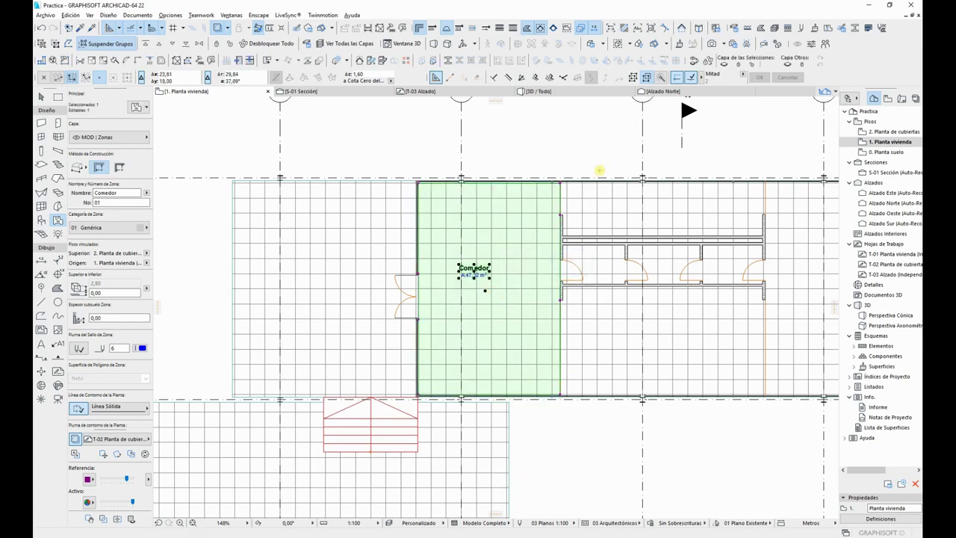
pyautogui.hotkey('ctrl', 'shift', 'Up')
pyautogui.hotkey('ctrl', 'shift', 'Up')
pyautogui.press('Escape')
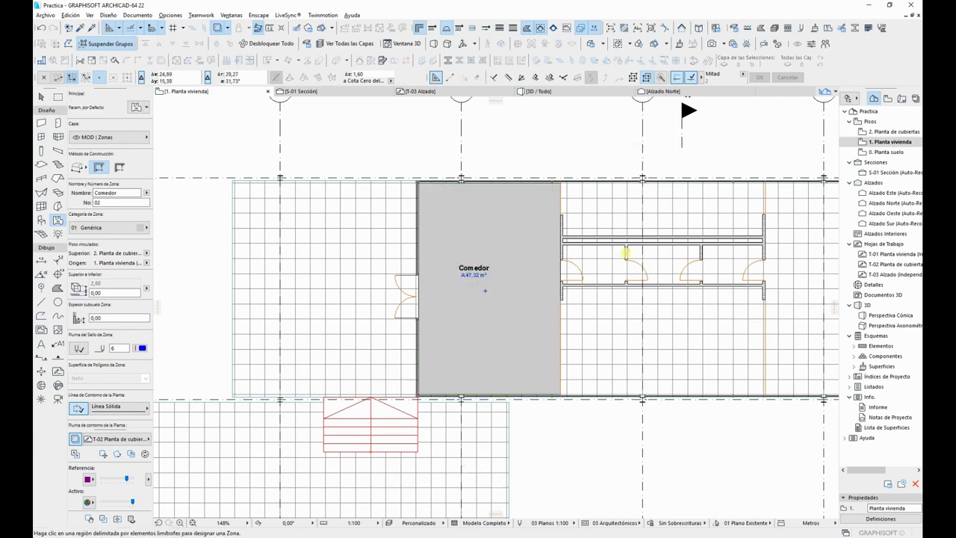
# Step: Undo the display-order changes to the Comedor zone and deselect it
pyautogui.hotkey('ctrl', 'z')
pyautogui.hotkey('ctrl', 'z')
pyautogui.press('Escape')
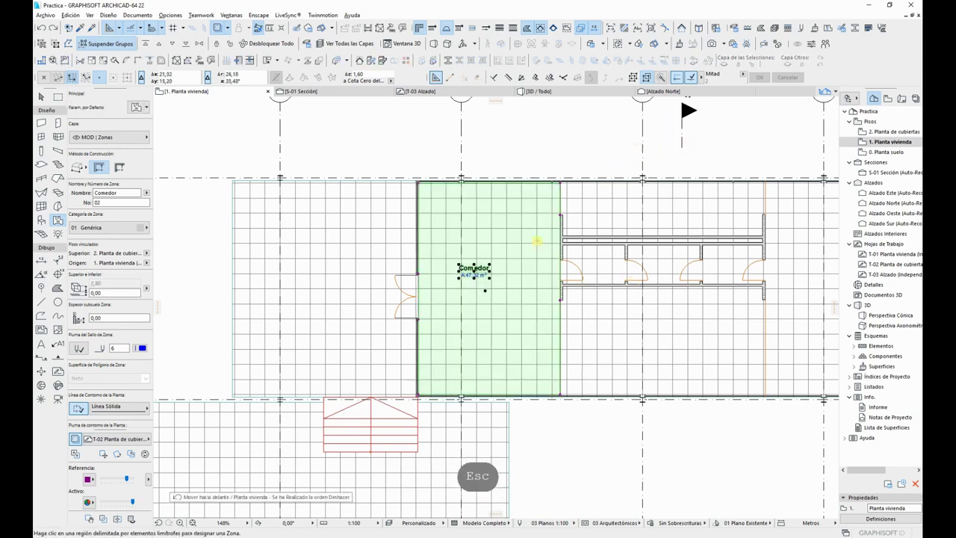
pyautogui.press('Escape')
# Step: Place a zone named Estar, number 02, in the central room south of the partitions
pyautogui.moveTo(707, 320); pyautogui.dragTo(546, 304, button='middle')
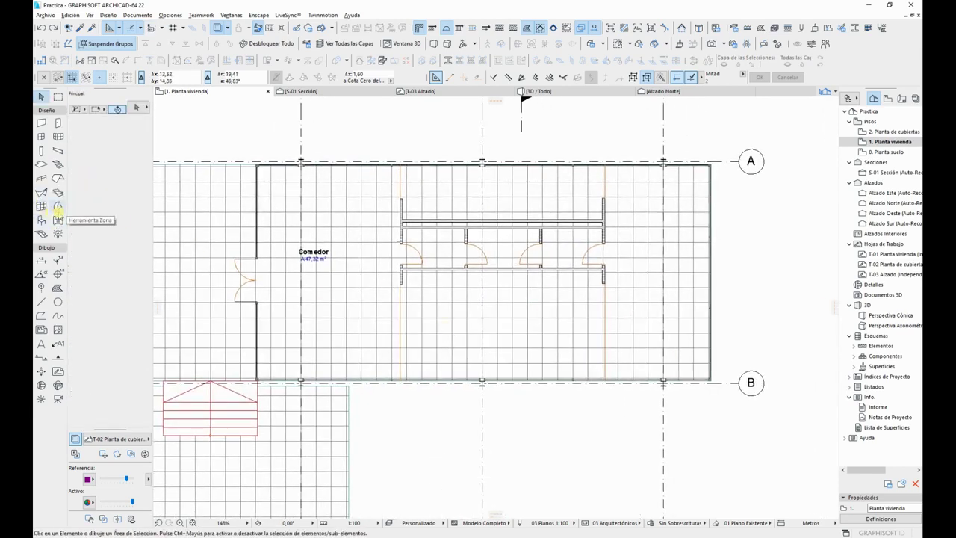
pyautogui.click(57, 220)
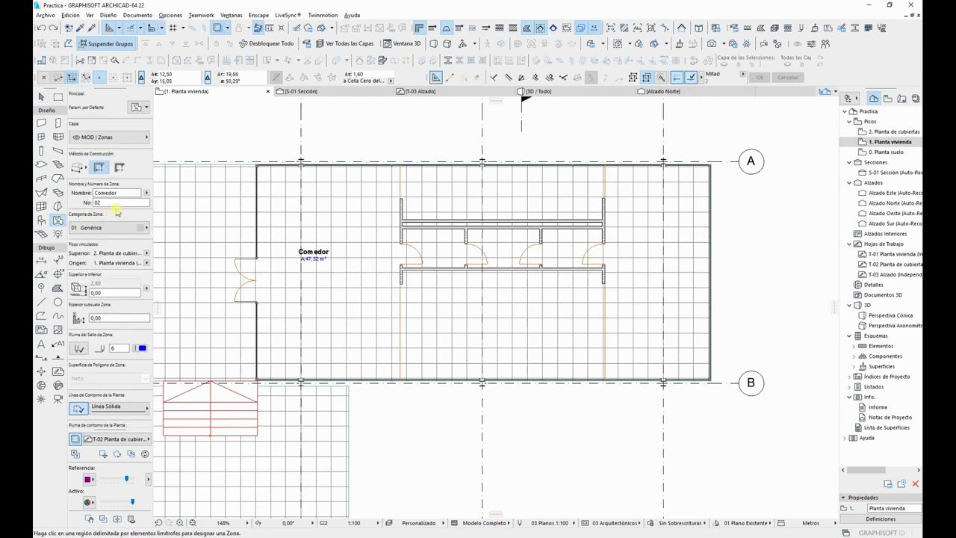
pyautogui.click(112, 192)
pyautogui.write('Estar')
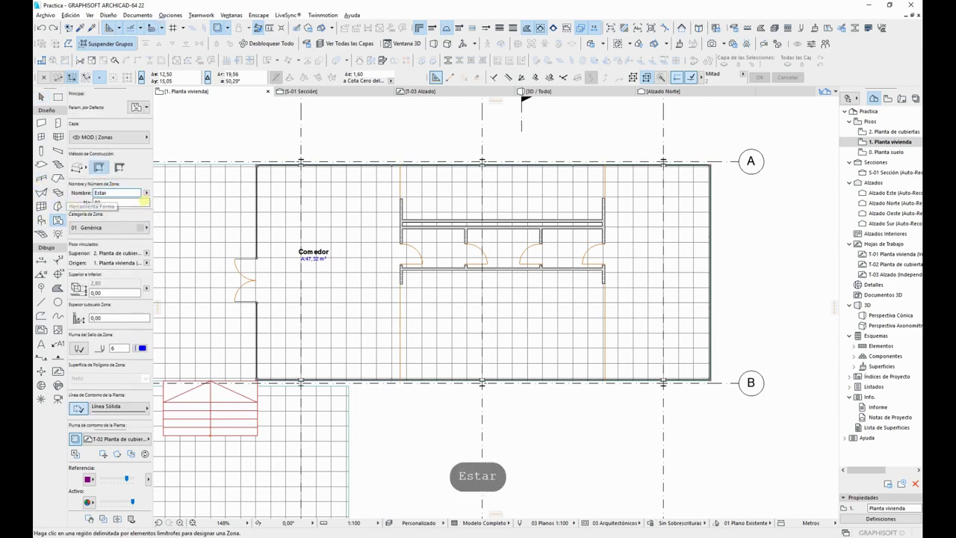
pyautogui.click(121, 202)
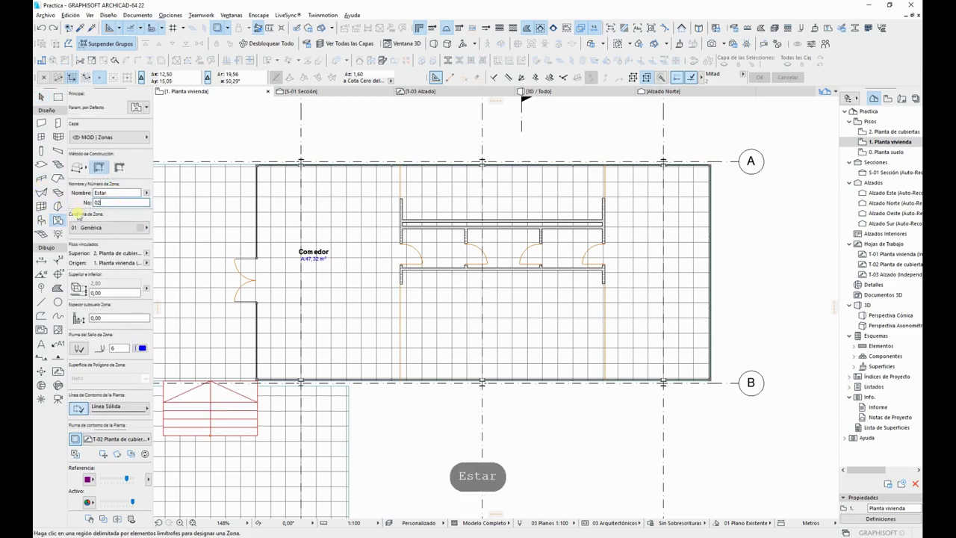
pyautogui.click(493, 326)
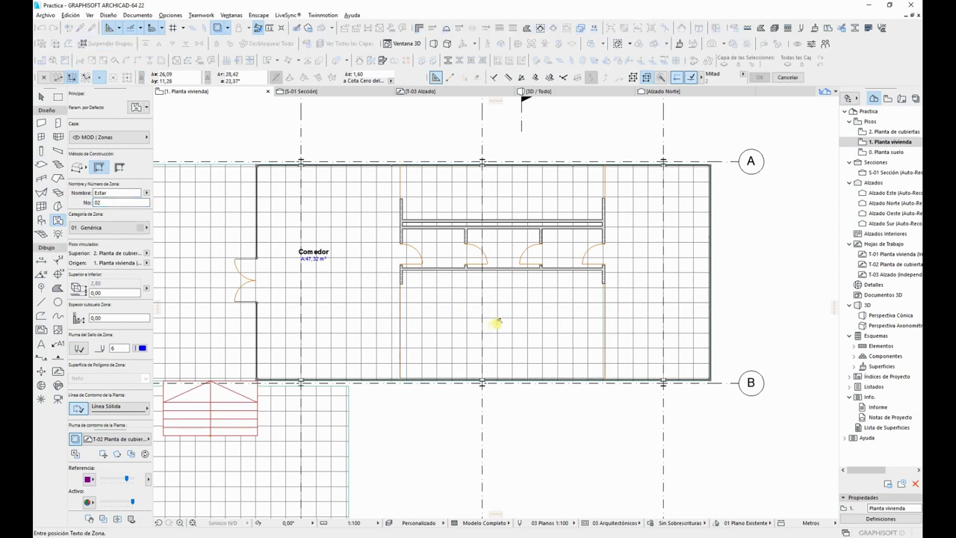
pyautogui.click(496, 323)
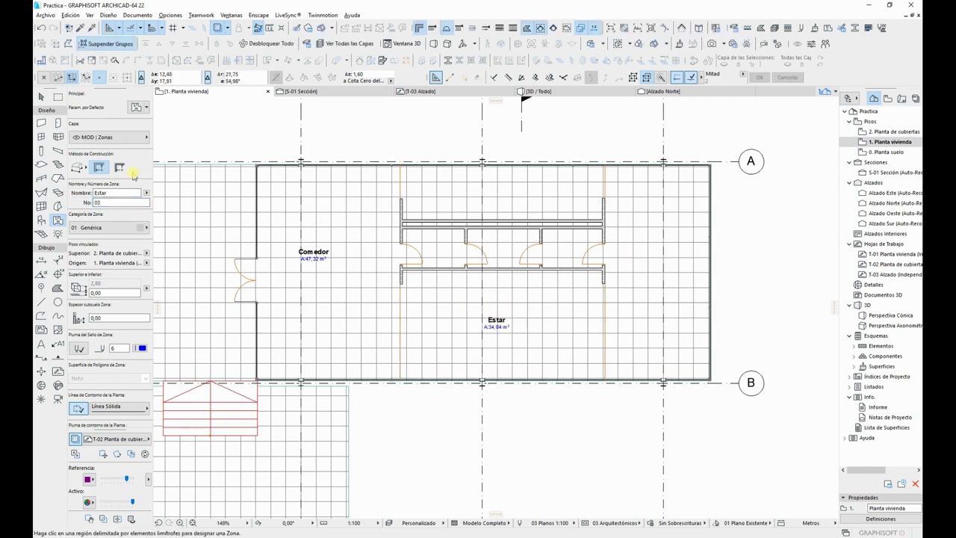
# Step: Place a zone named Cocina, number 03, in the central space between the partitions and the north wall
pyautogui.doubleClick(112, 192)
pyautogui.write('Cocina')
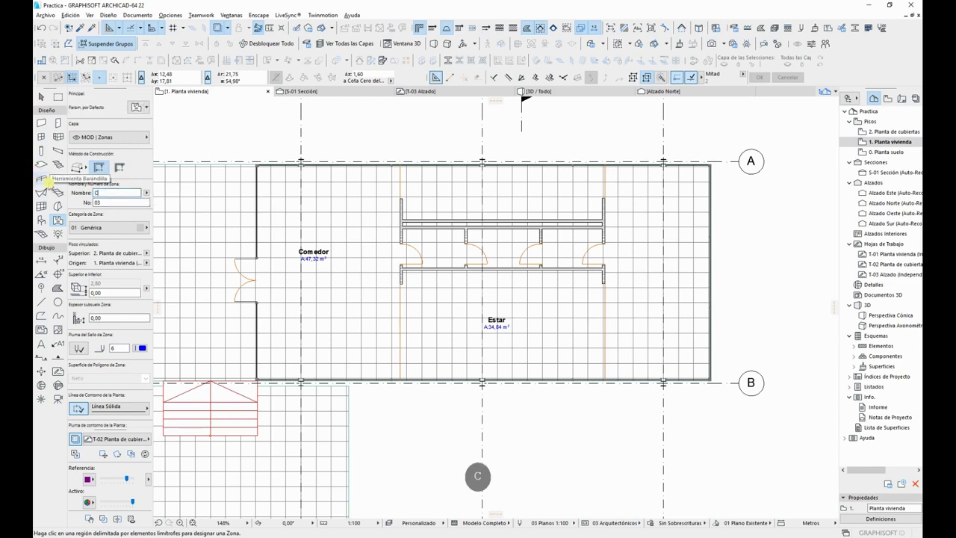
pyautogui.click(502, 193)
pyautogui.click(502, 193)
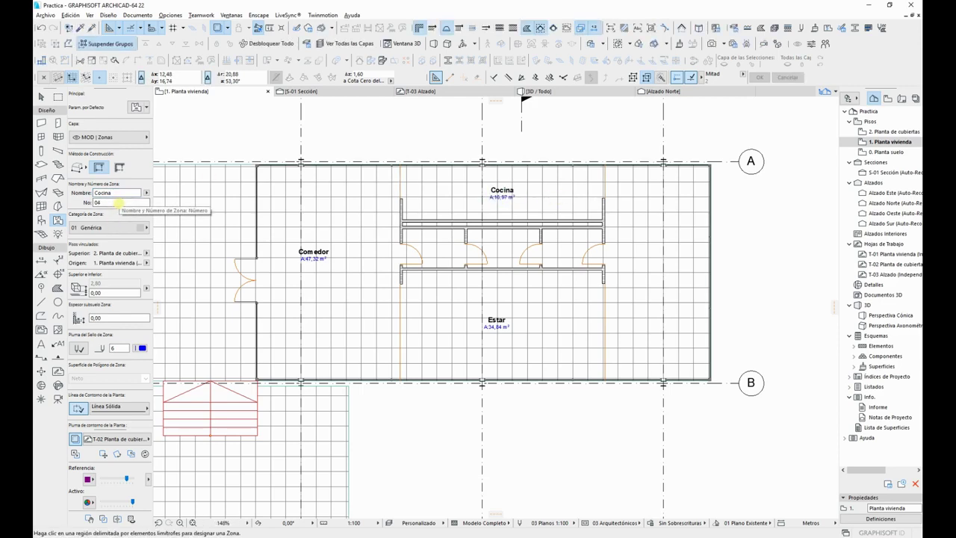
# Step: Place a zone named Dormitorio, number 04, in the large room at the east end of the house
pyautogui.doubleClick(117, 203)
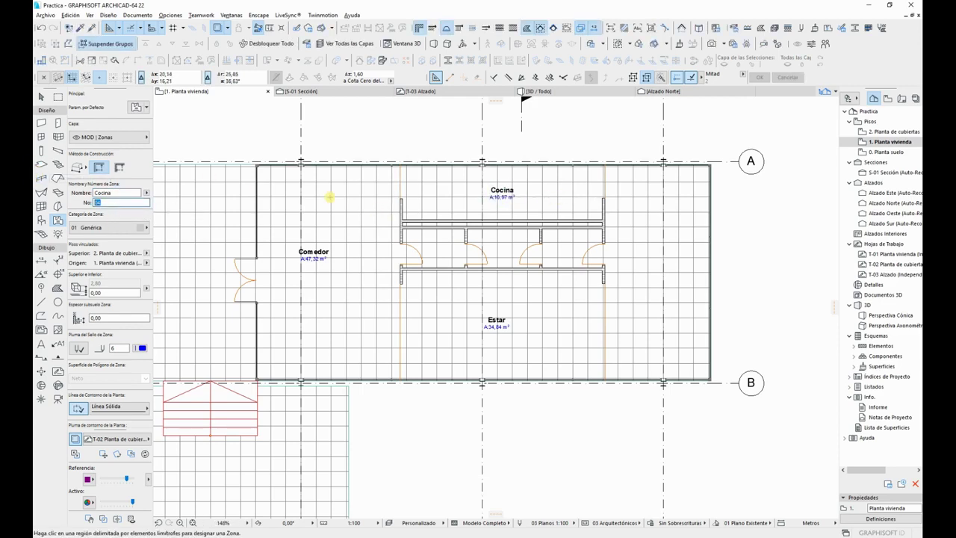
pyautogui.doubleClick(112, 192)
pyautogui.write('D')
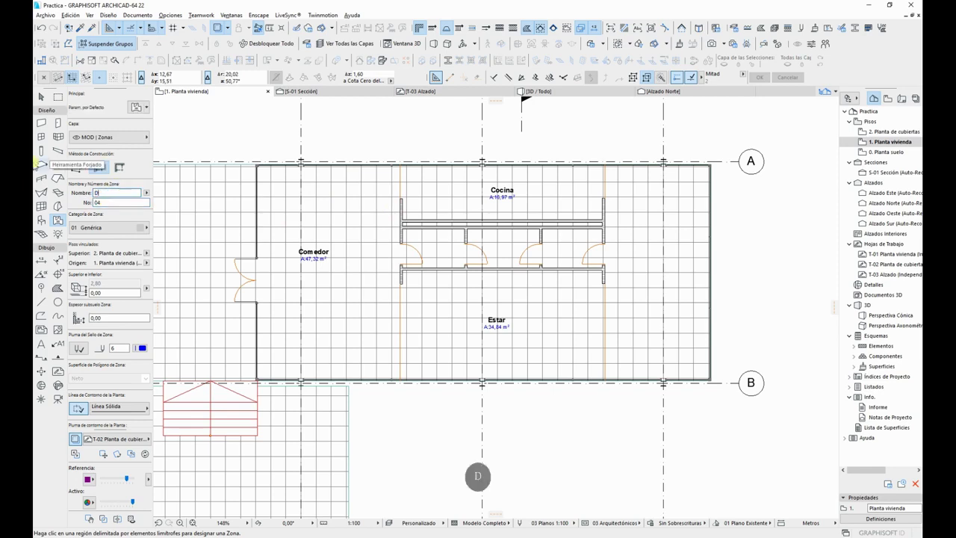
pyautogui.write('ormitorio')
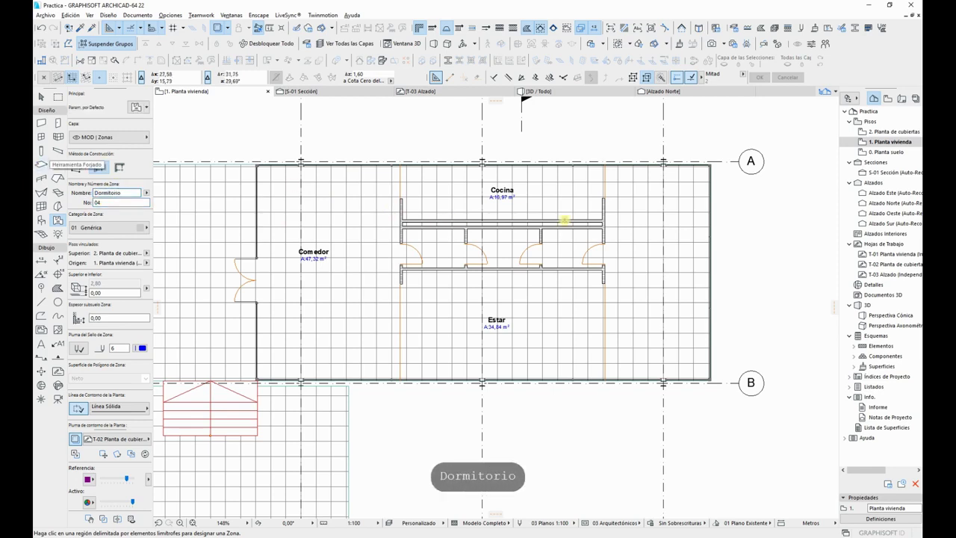
pyautogui.click(655, 275)
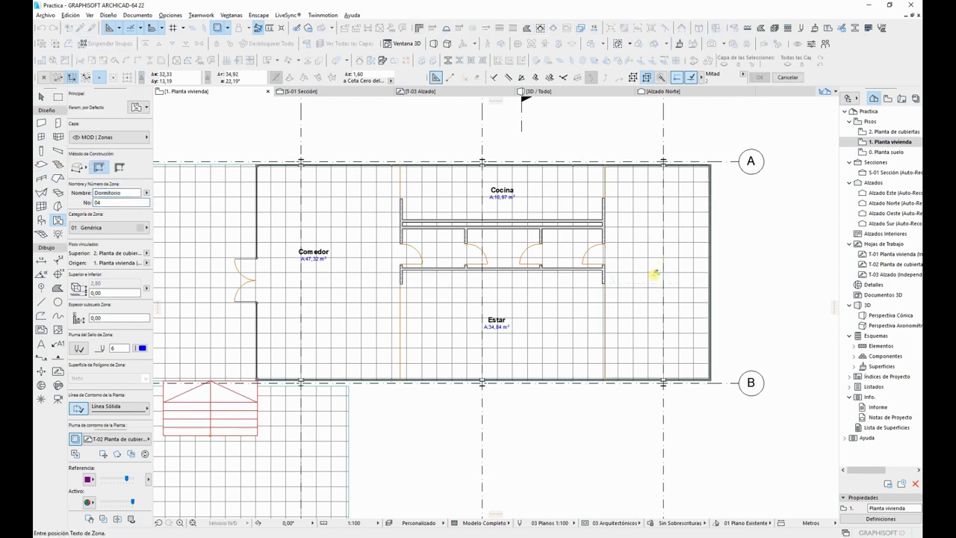
pyautogui.click(654, 275)
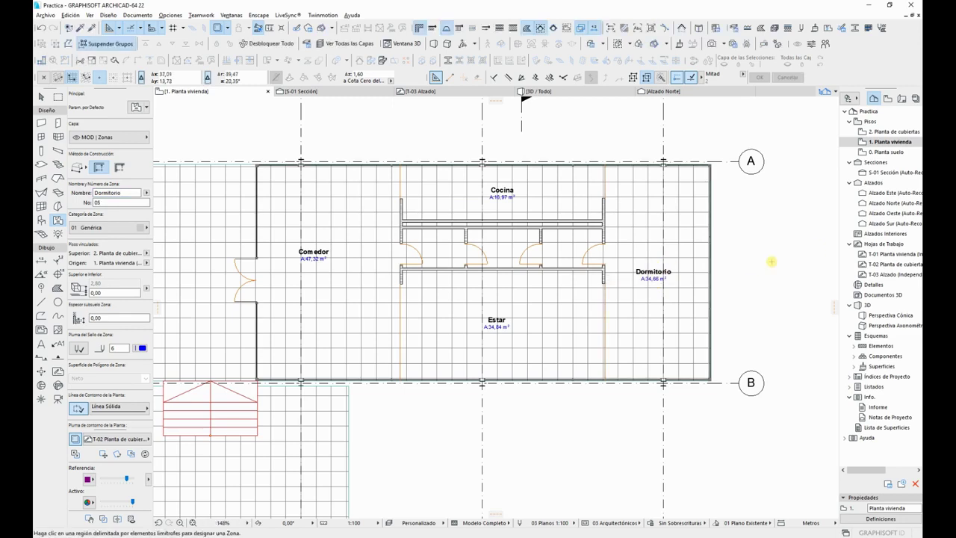
# Step: Place a zone named Baño, number 05, in the westernmost small room of the central core
pyautogui.moveTo(772, 262); pyautogui.dragTo(782, 283, button='middle')
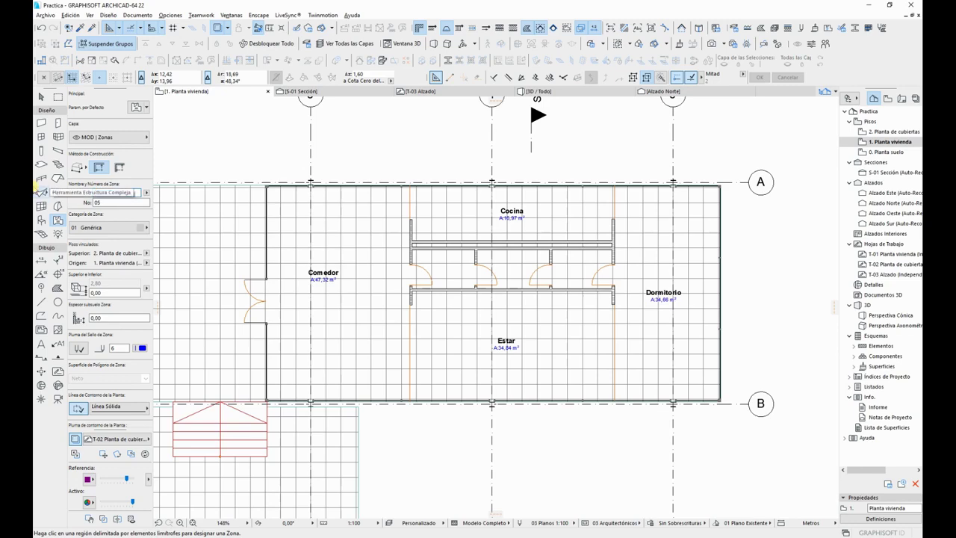
pyautogui.write('Baño')
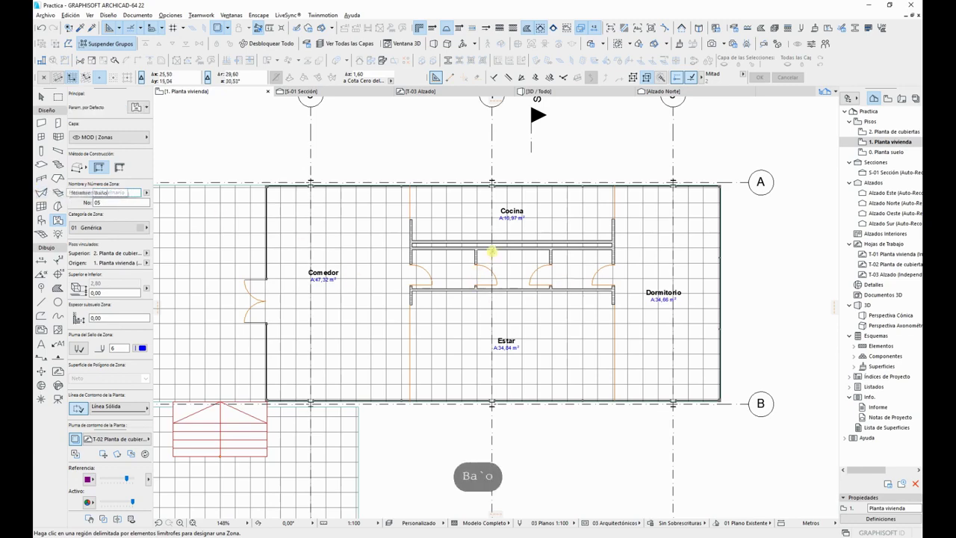
pyautogui.scroll(5, 434, 274)
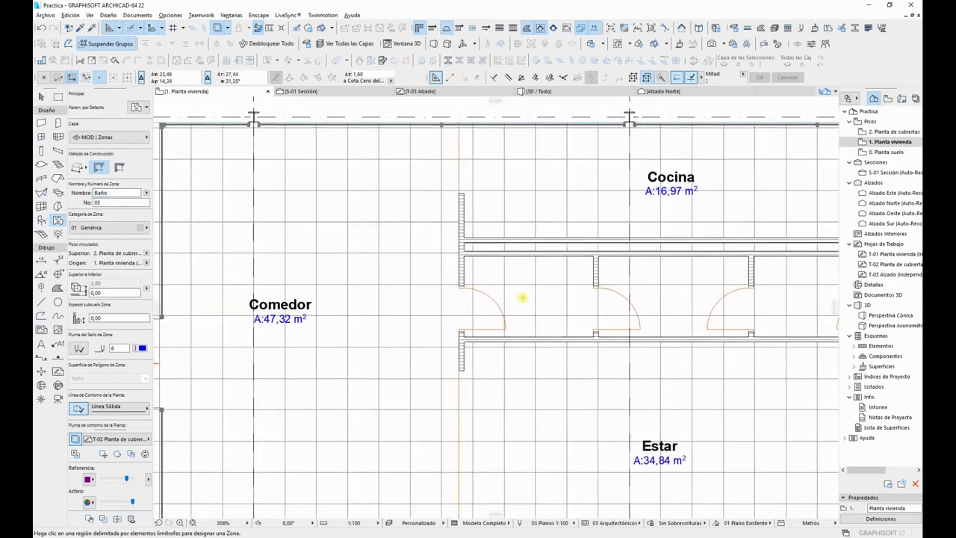
pyautogui.click(522, 298)
pyautogui.click(523, 297)
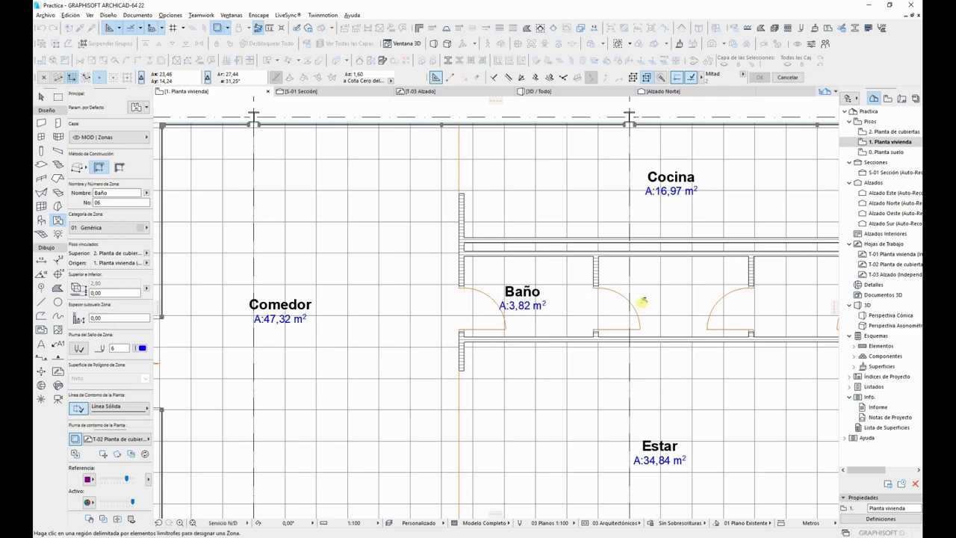
# Step: Place another Baño zone, number 06, in the easternmost small room of the central core
pyautogui.moveTo(643, 301); pyautogui.dragTo(488, 299, button='middle')
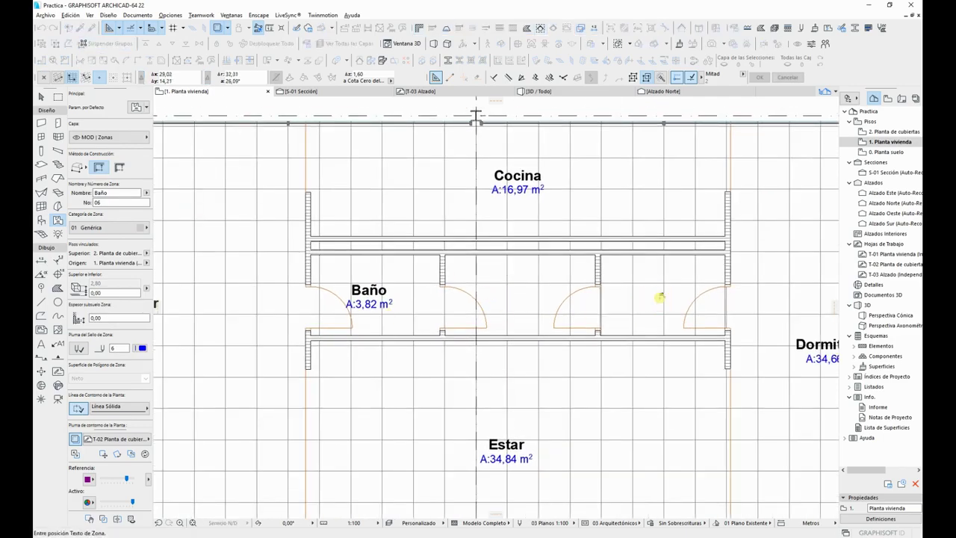
pyautogui.click(659, 298)
pyautogui.click(659, 298)
# Step: Place a zone named Armario, number 07, in the small middle room between the two Baño zones
pyautogui.doubleClick(107, 192)
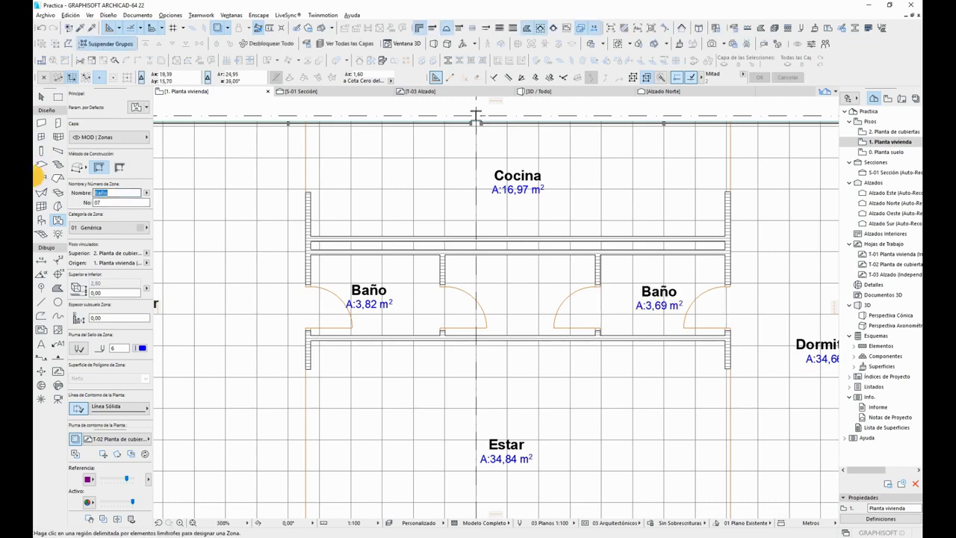
pyautogui.write('Armario')
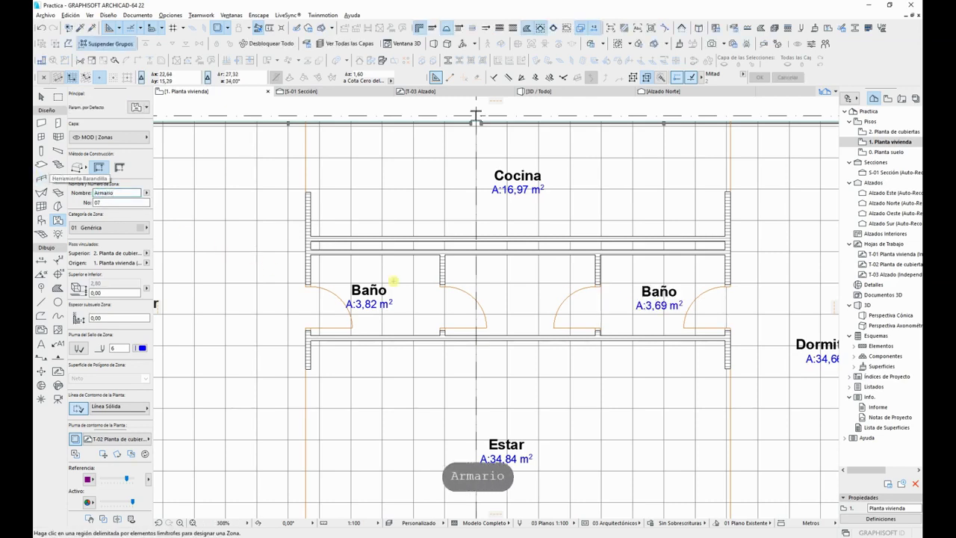
pyautogui.click(515, 299)
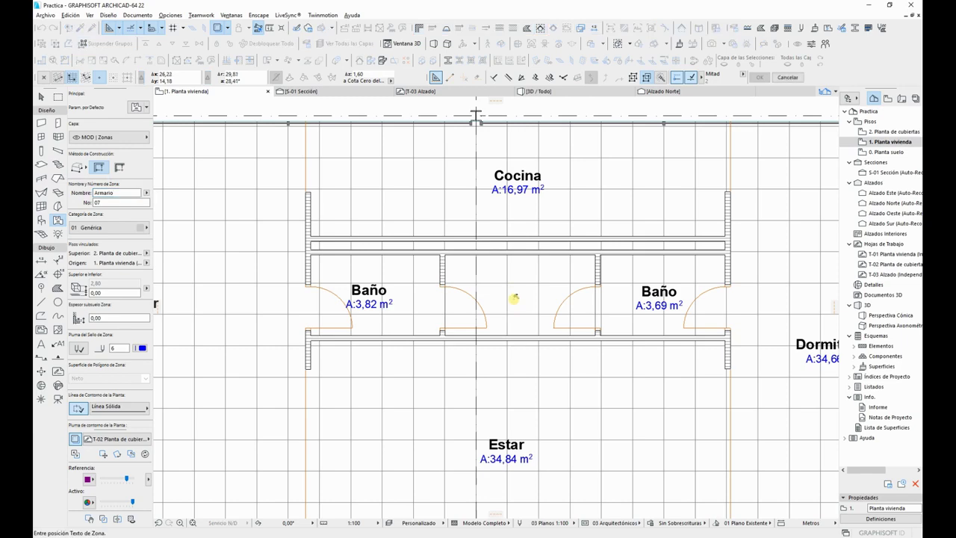
pyautogui.click(515, 299)
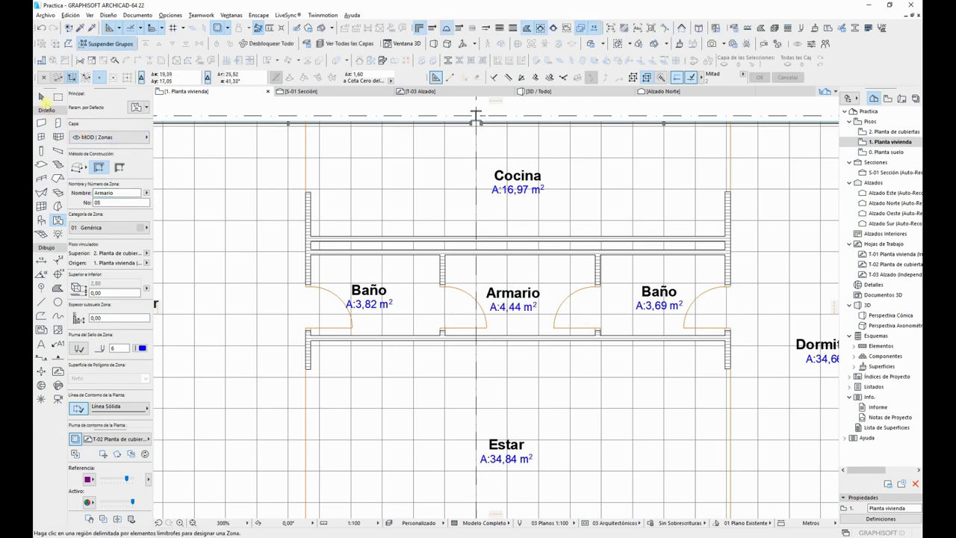
# Step: Select the four orange zone boundary lines beside Cocina and Estar, change their layer to hide them, and deselect them
pyautogui.click(41, 97)
pyautogui.scroll(-3, 401, 192)
pyautogui.moveTo(496, 231); pyautogui.dragTo(619, 251, button='middle')
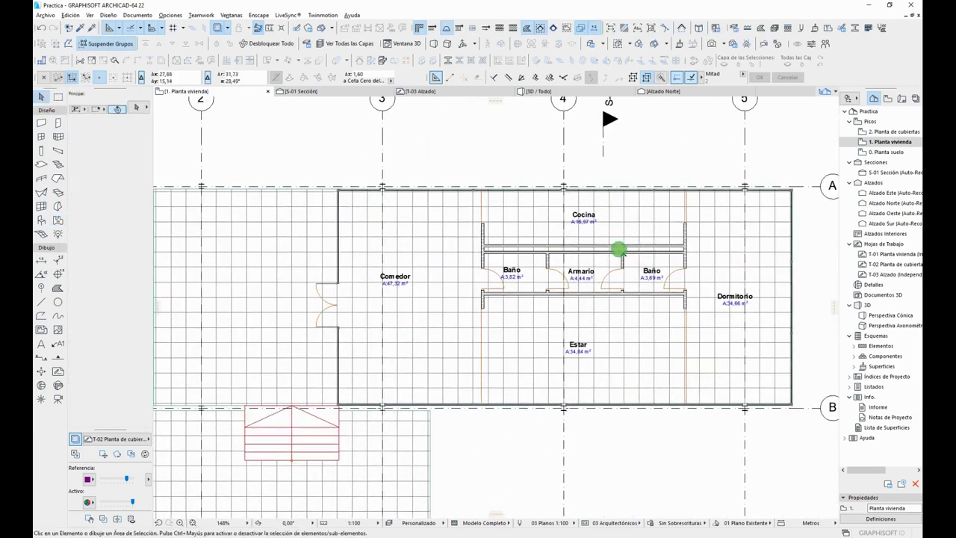
pyautogui.press('Escape')
pyautogui.click(687, 200)
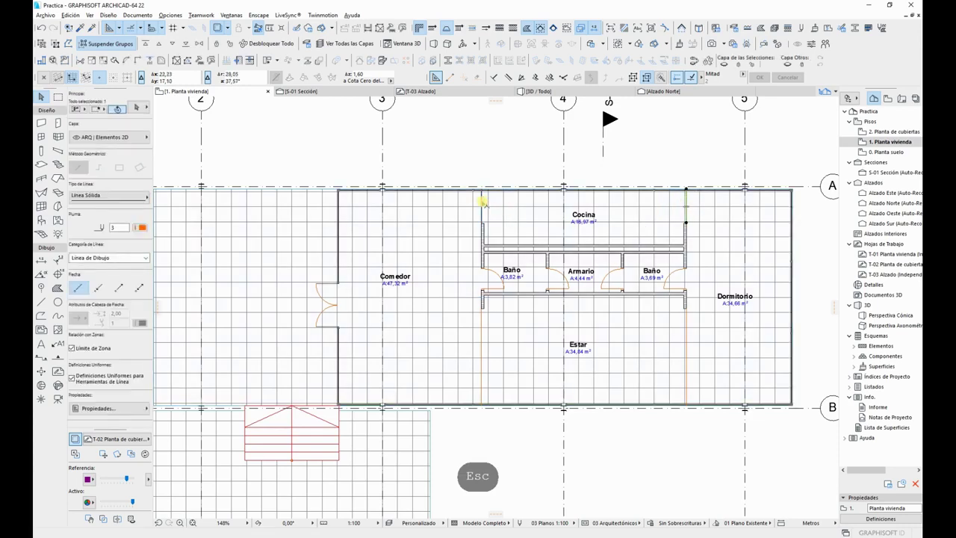
pyautogui.keyDown('shift'); pyautogui.click(482, 206); pyautogui.keyUp('shift')
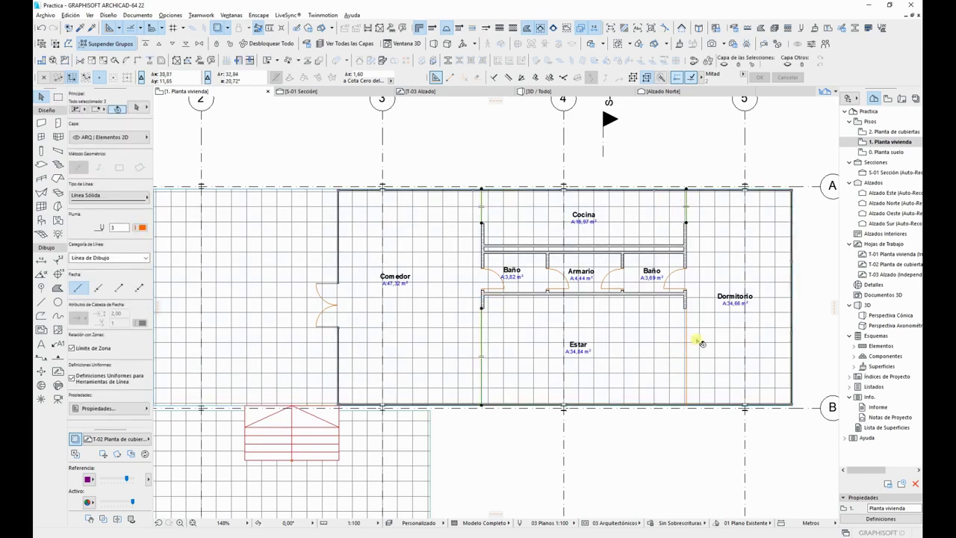
pyautogui.keyDown('shift'); pyautogui.click(688, 343); pyautogui.keyUp('shift')
pyautogui.click(108, 136)
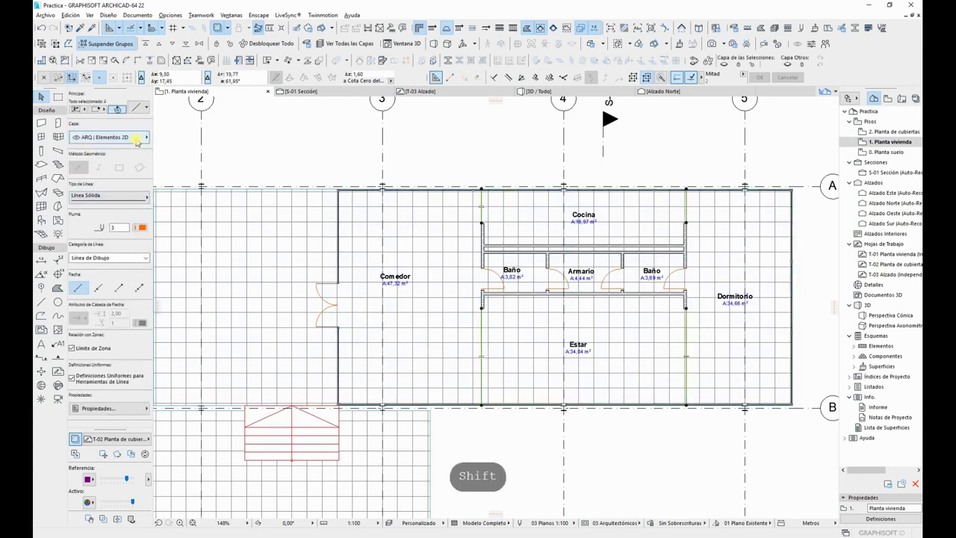
pyautogui.press('Escape')
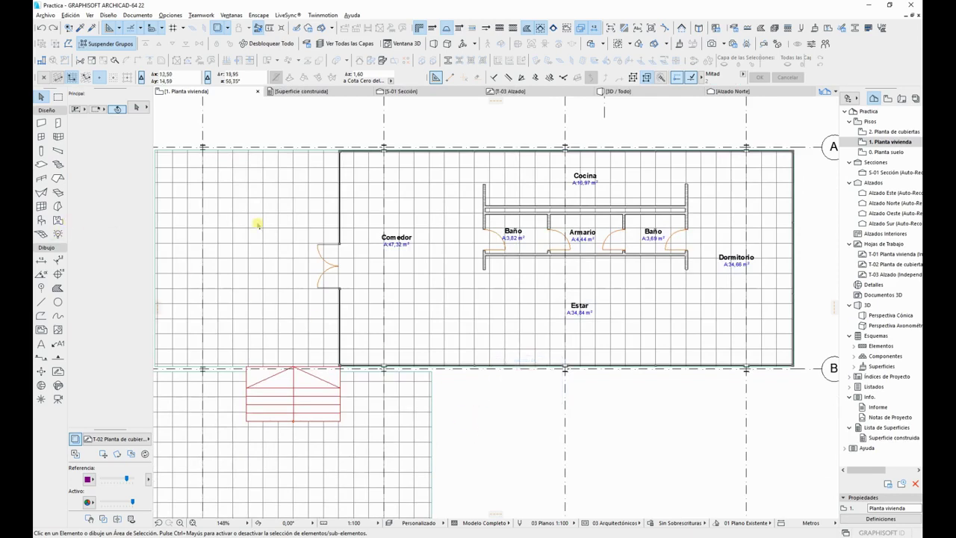
# Step: Set up a zone with the manual rectangular construction method, named Porche cubierto and numbered 089
pyautogui.moveTo(274, 227); pyautogui.dragTo(407, 243, button='middle')
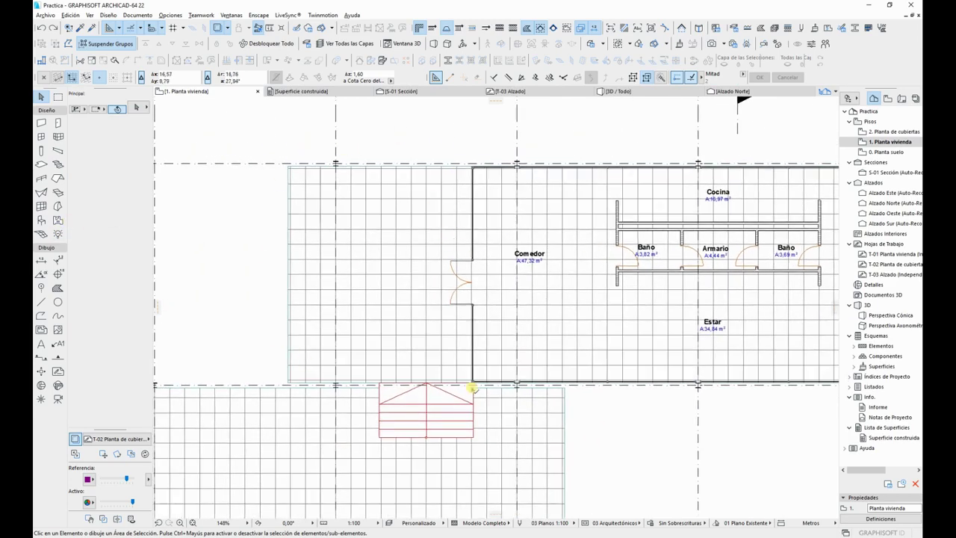
pyautogui.click(58, 220)
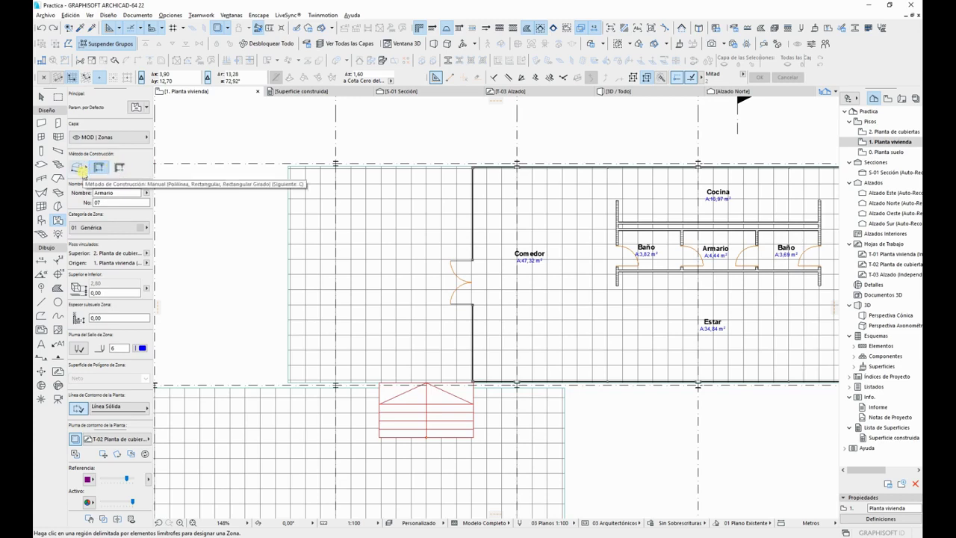
pyautogui.click(79, 168)
pyautogui.click(96, 166)
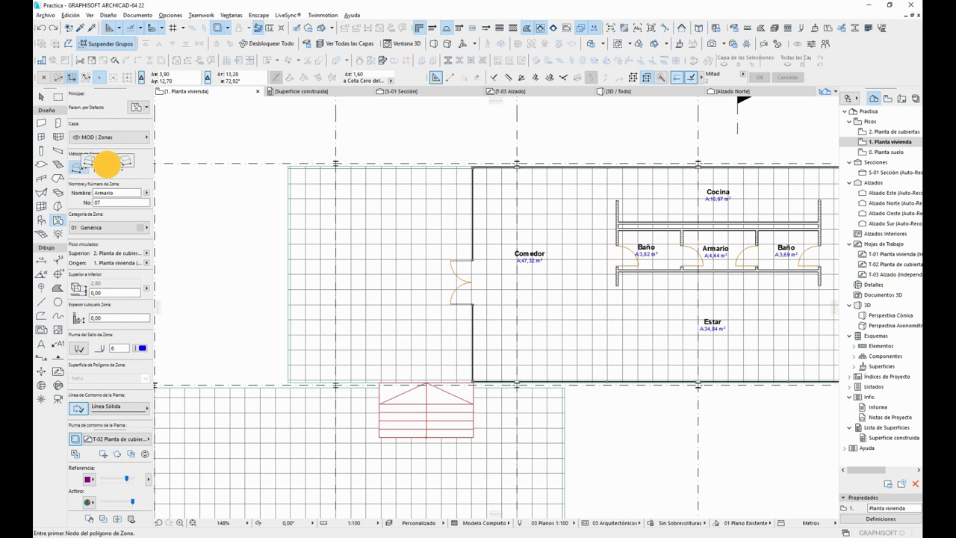
pyautogui.write('Porche')
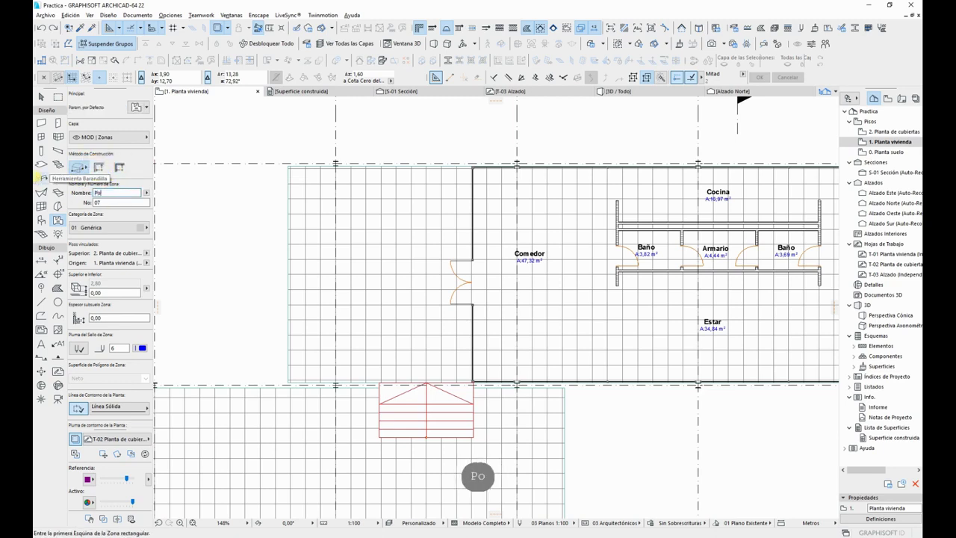
pyautogui.click(128, 202)
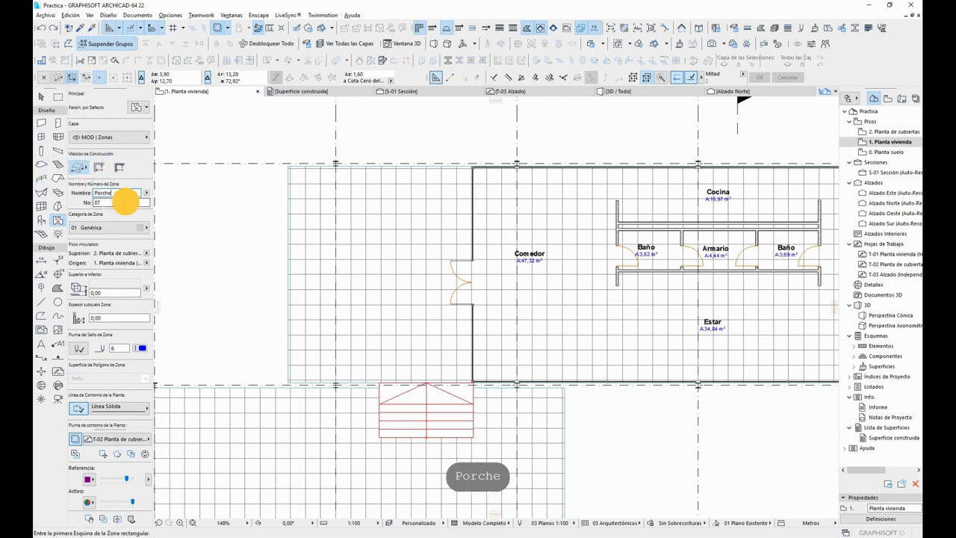
pyautogui.press('BackSpace')
pyautogui.press('BackSpace')
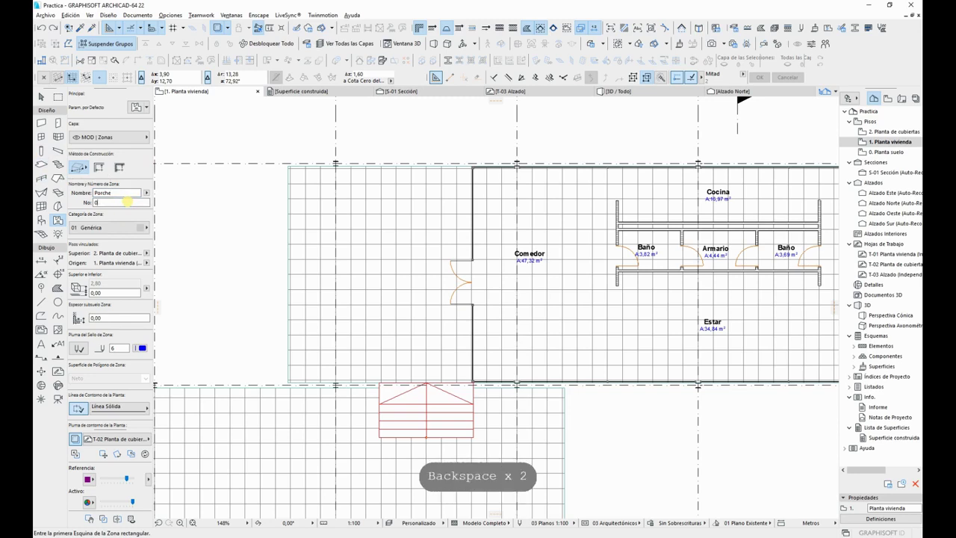
pyautogui.write('89')
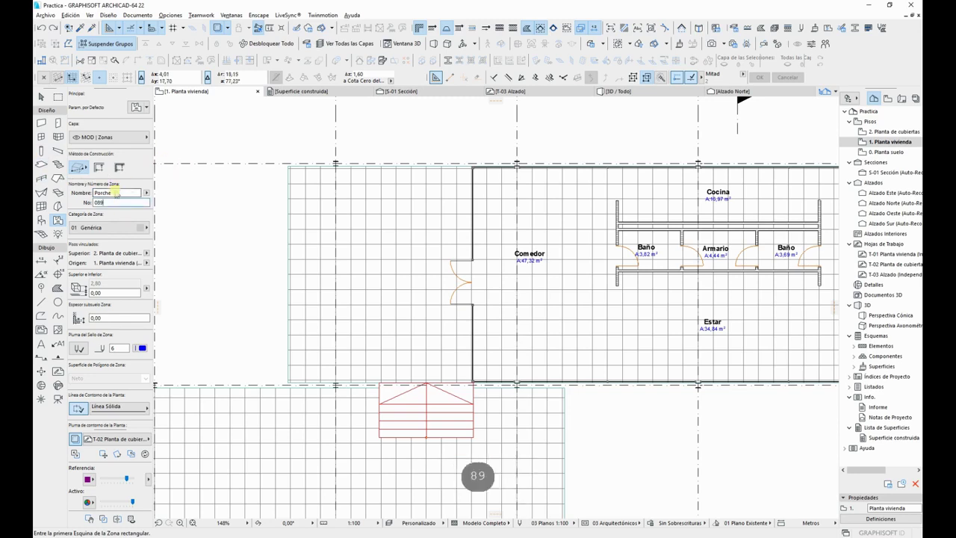
pyautogui.click(135, 192)
pyautogui.write('cubierto')
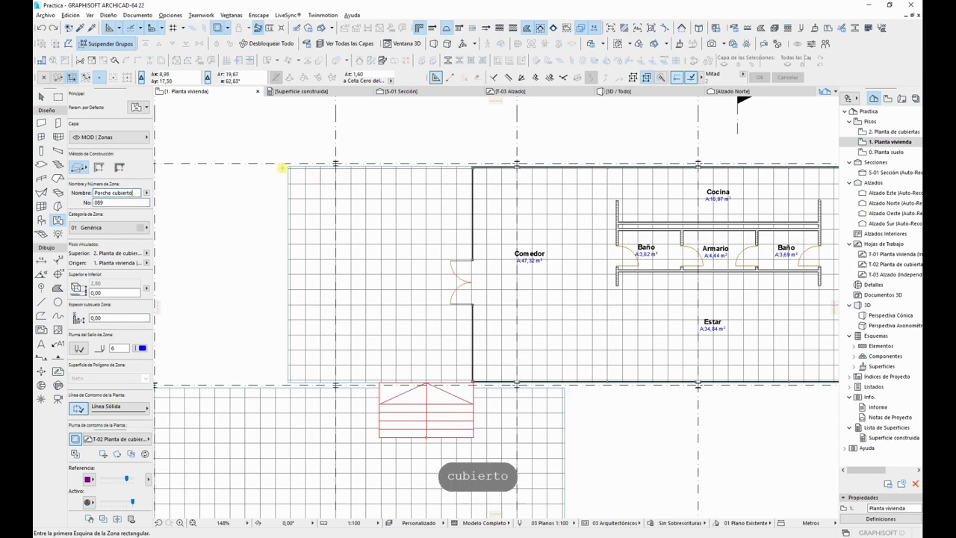
# Step: Draw the Porche cubierto zone over the tiled porch west of Comedor, about 7.30 by 8.60 m, and place its stamp inside
pyautogui.click(287, 165)
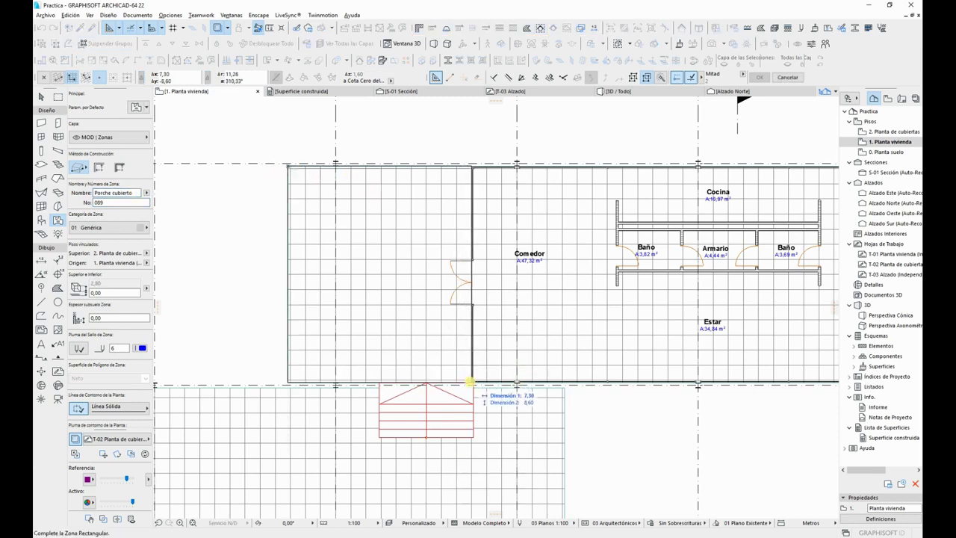
pyautogui.click(469, 383)
pyautogui.click(367, 272)
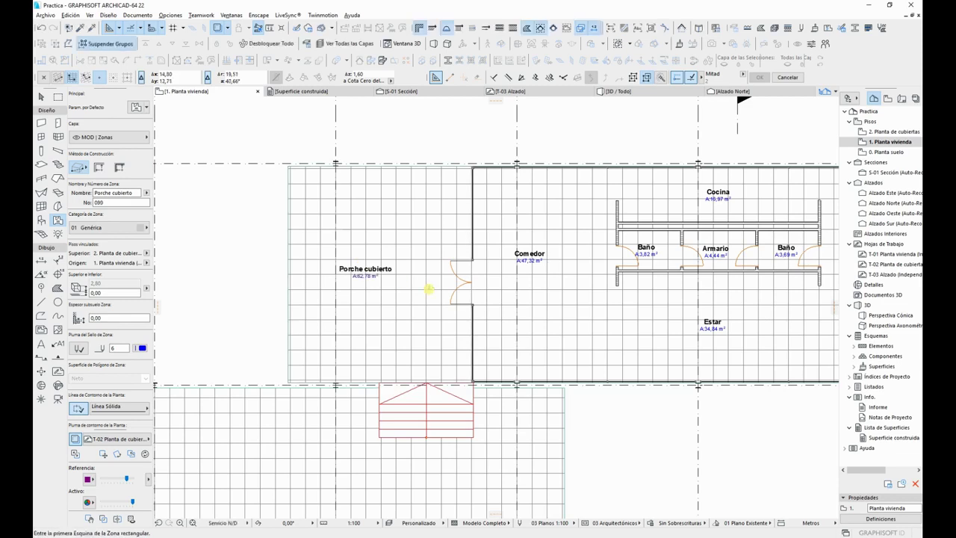
# Step: Set up the next zone with the name Superficie construida and the number SC
pyautogui.hotkey('ctrl', 'End')
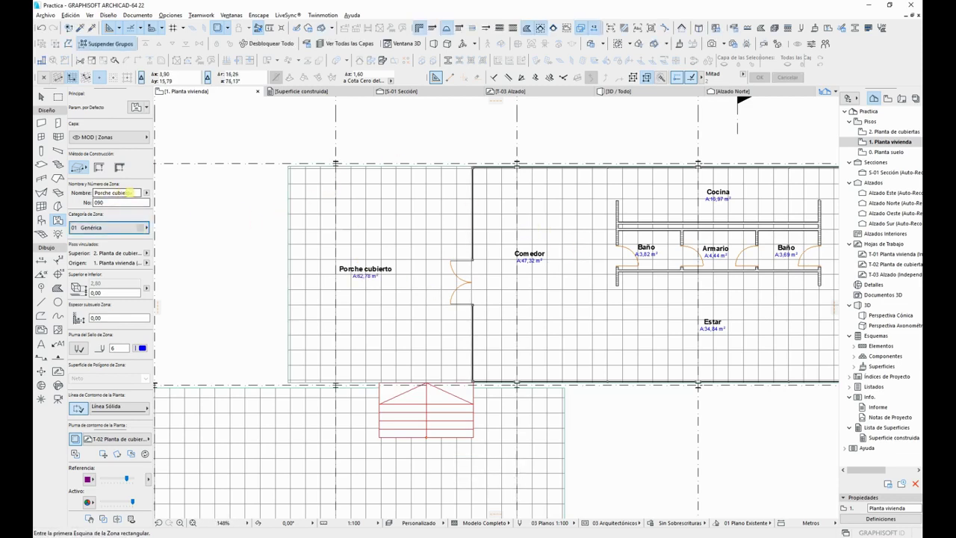
pyautogui.moveTo(140, 192); pyautogui.dragTo(35, 180)
pyautogui.write('S')
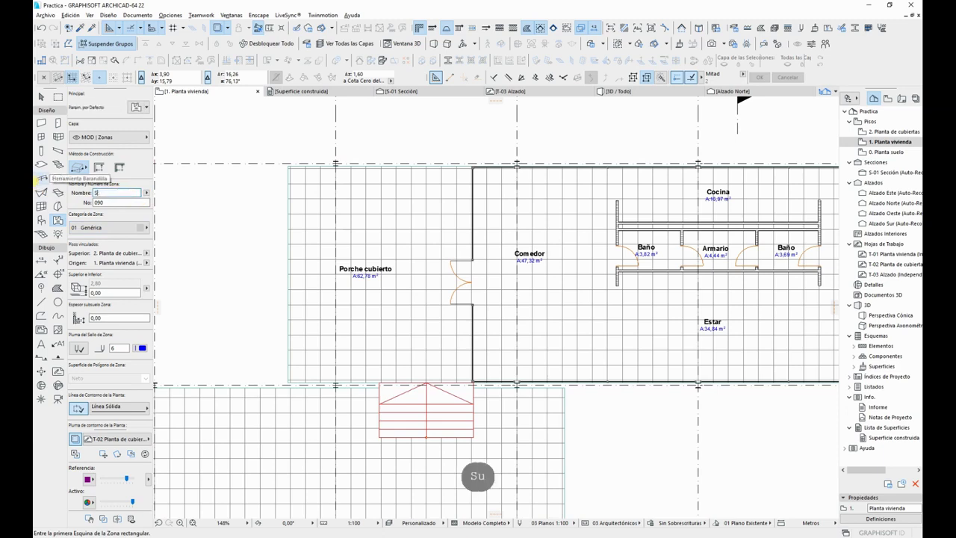
pyautogui.write('uperficie construid')
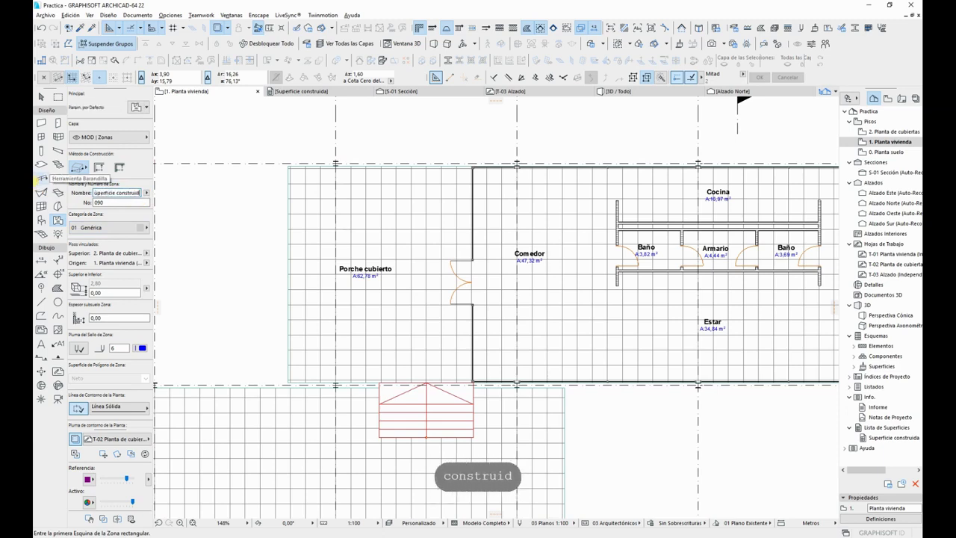
pyautogui.write('a')
pyautogui.press('Tab')
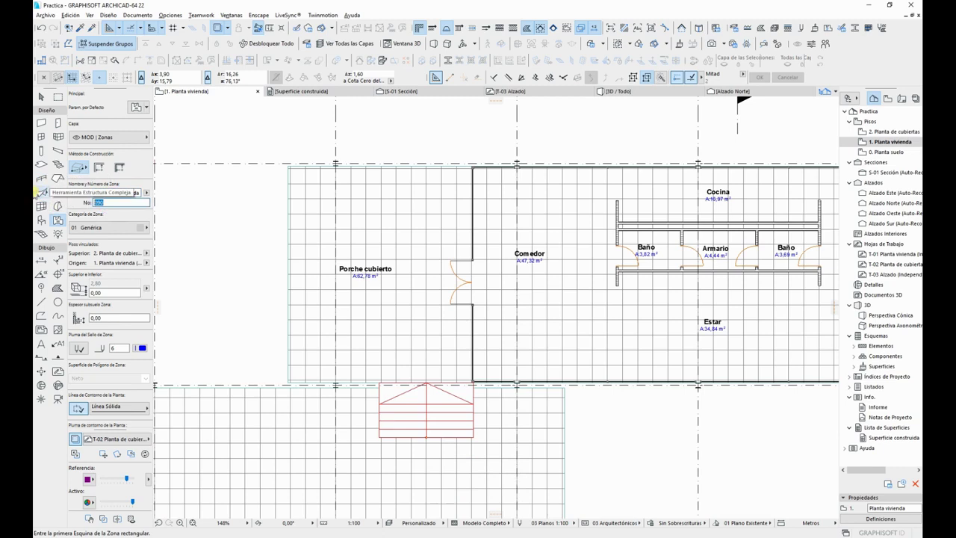
pyautogui.write('SC')
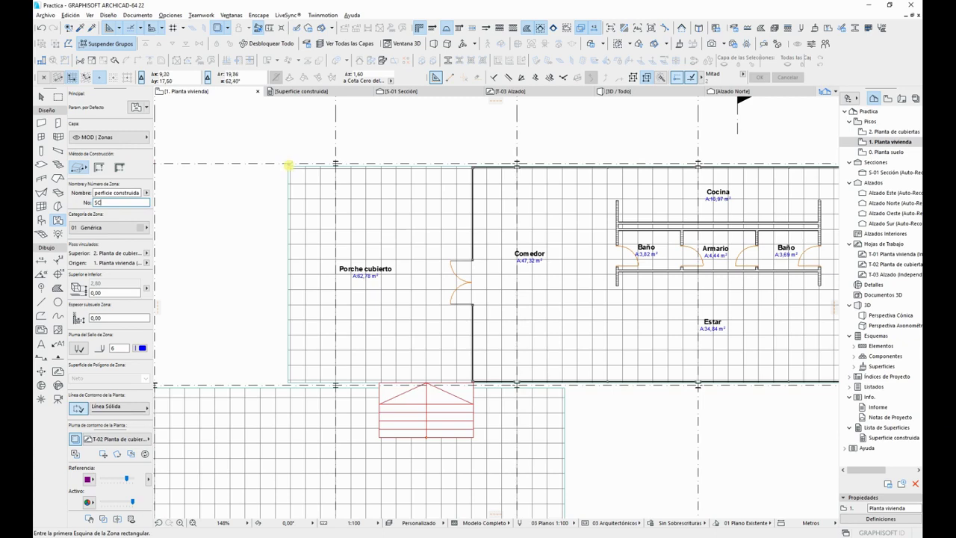
# Step: Draw the Superficie construida zone over the porch and house, about 25.40 by 8.60 m, and place its stamp outside, east of Dormitorio
pyautogui.click(287, 164)
pyautogui.scroll(-5, 304, 237)
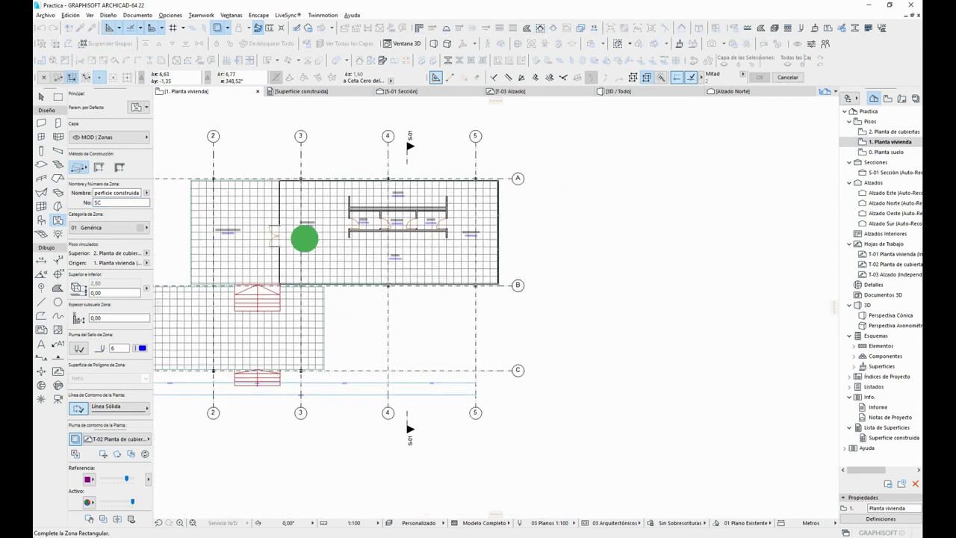
pyautogui.scroll(6, 440, 311)
pyautogui.scroll(3, 440, 311)
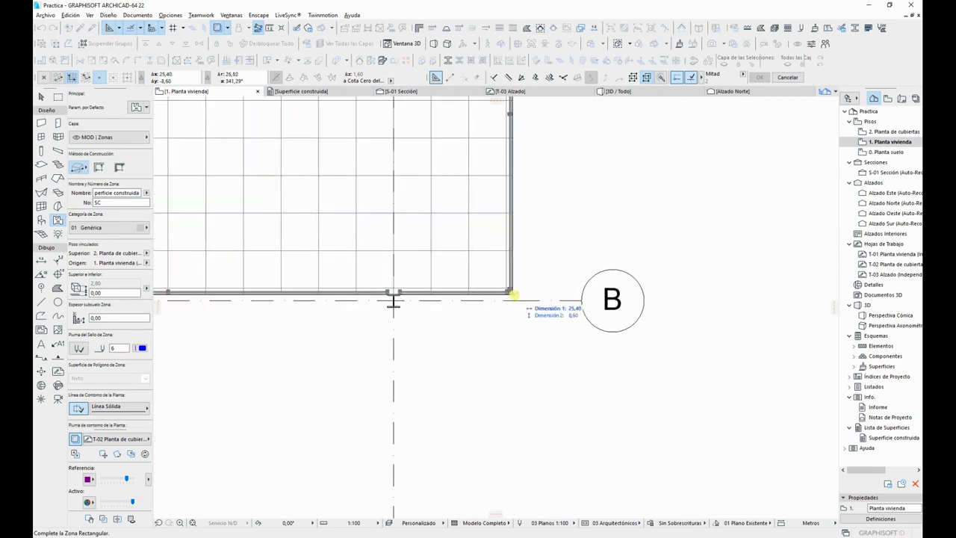
pyautogui.click(511, 292)
pyautogui.scroll(-3, 527, 286)
pyautogui.click(588, 229)
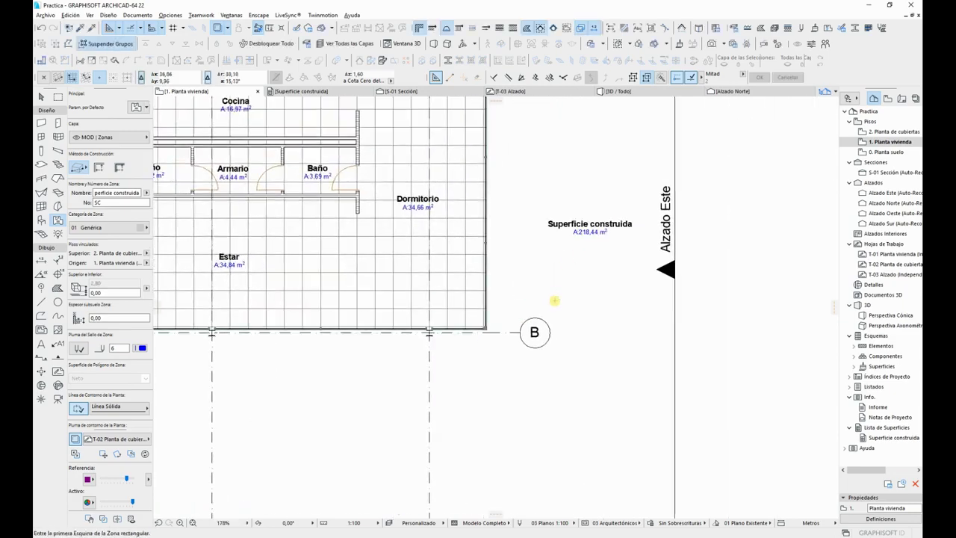
pyautogui.scroll(-1, 425, 279)
pyautogui.moveTo(425, 280); pyautogui.dragTo(636, 288, button='middle')
pyautogui.moveTo(294, 237); pyautogui.dragTo(440, 256, button='middle')
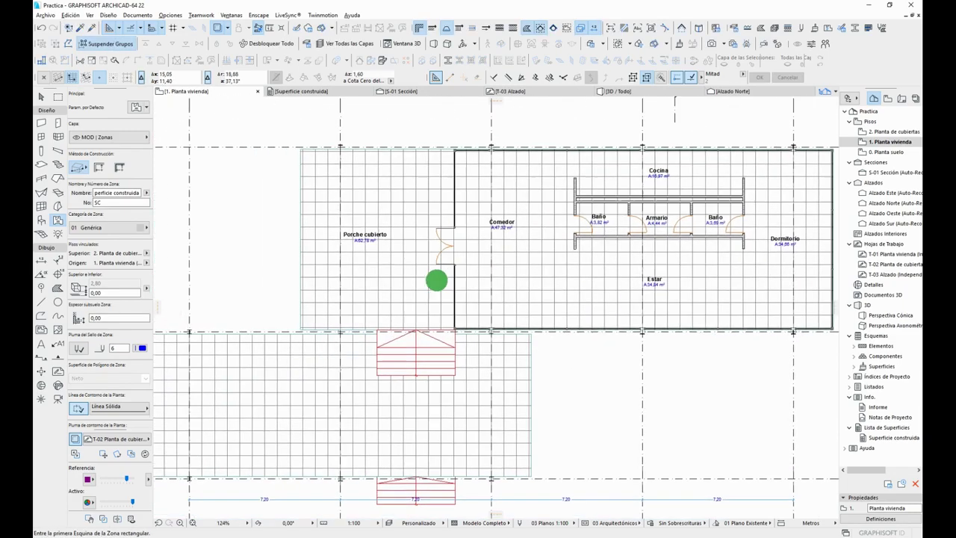
pyautogui.press('Escape')
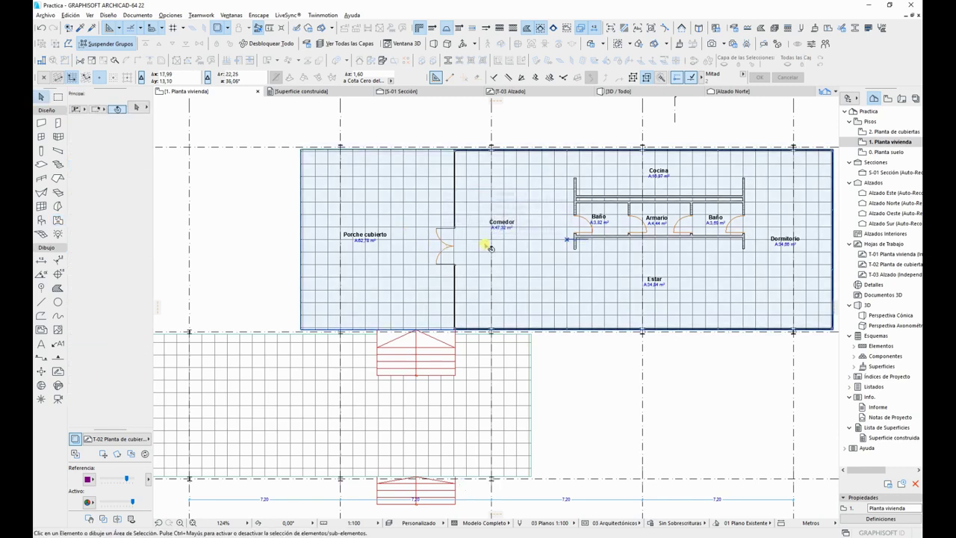
pyautogui.press('Escape')
# Step: In the 3D perspective, stretch the short porch column beside the upper stairs up to the top level of the neighbouring columns
pyautogui.press('F3')
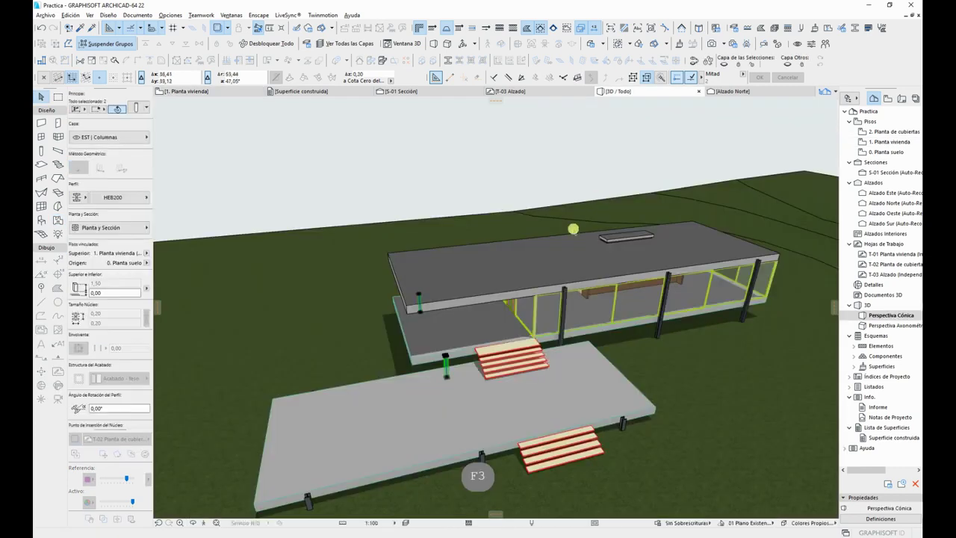
pyautogui.press('Escape')
pyautogui.scroll(4, 453, 354)
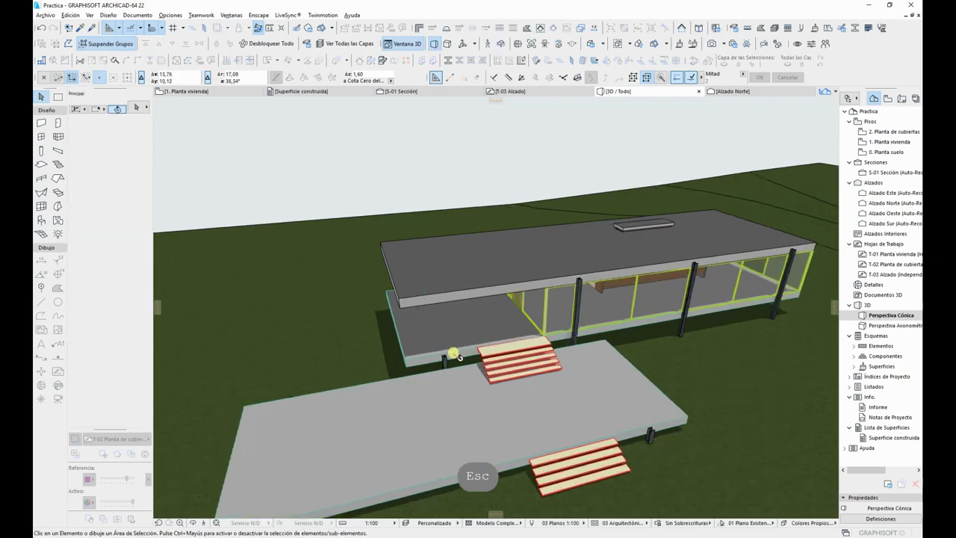
pyautogui.keyDown('shift'); pyautogui.moveTo(470, 374); pyautogui.dragTo(535, 364, button='middle'); pyautogui.keyUp('shift')
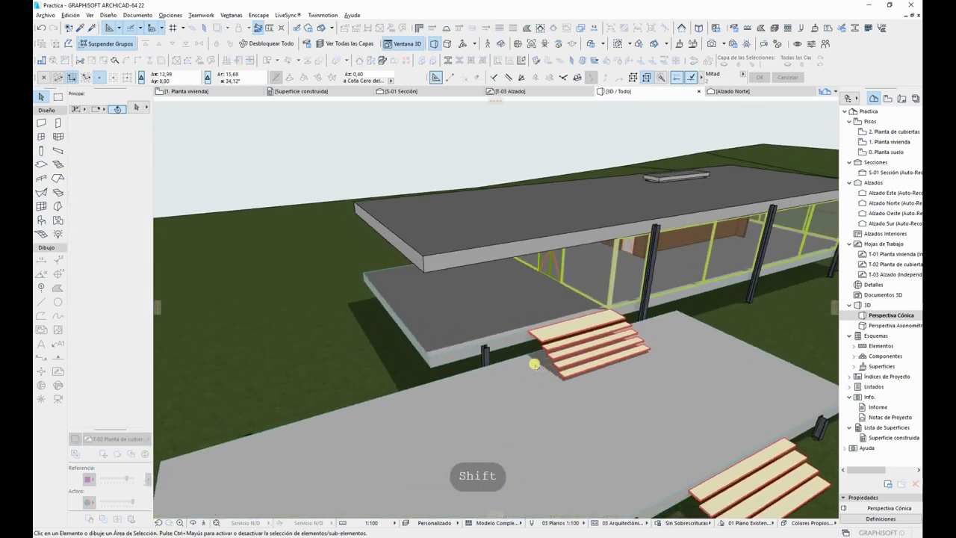
pyautogui.click(487, 348)
pyautogui.click(486, 343)
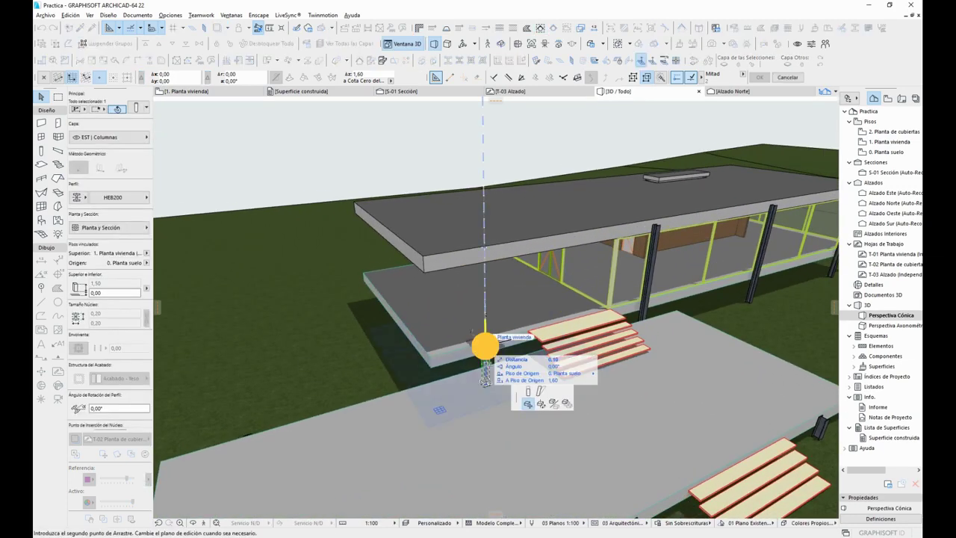
pyautogui.click(528, 188)
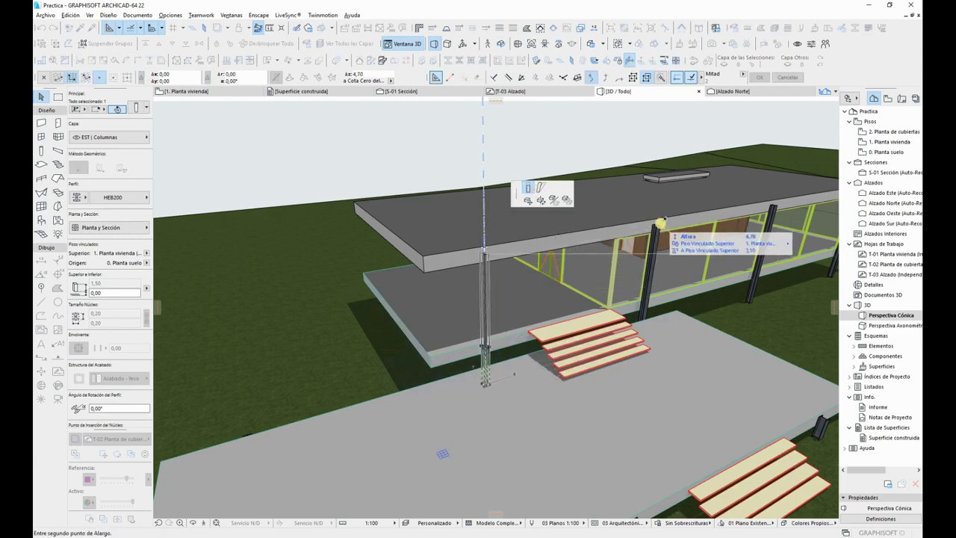
pyautogui.click(659, 221)
pyautogui.press('Escape')
# Step: Stretch the short column on the porch's opposite long side up to the underside of the roof slab
pyautogui.keyDown('shift'); pyautogui.moveTo(486, 269); pyautogui.dragTo(459, 344, button='middle'); pyautogui.keyUp('shift')
pyautogui.click(413, 379)
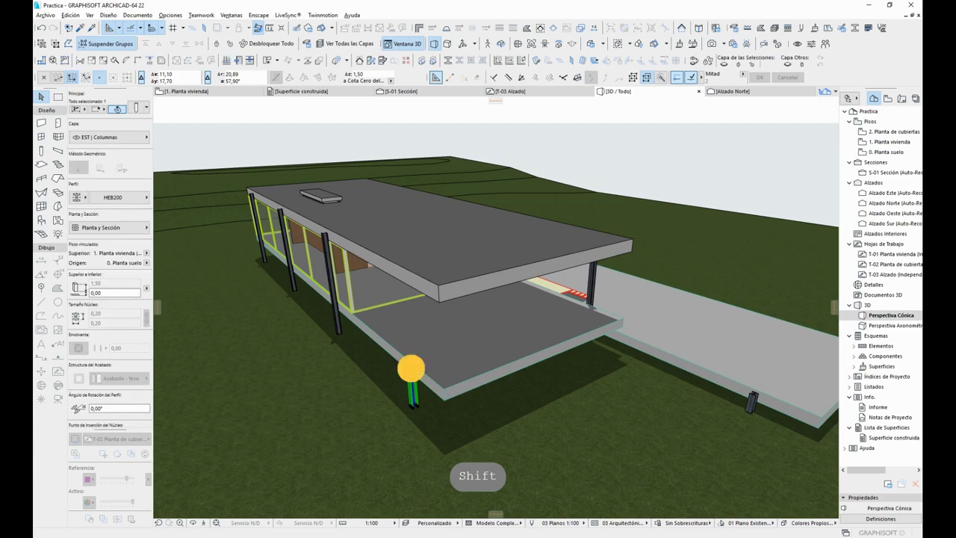
pyautogui.click(408, 368)
pyautogui.click(321, 180)
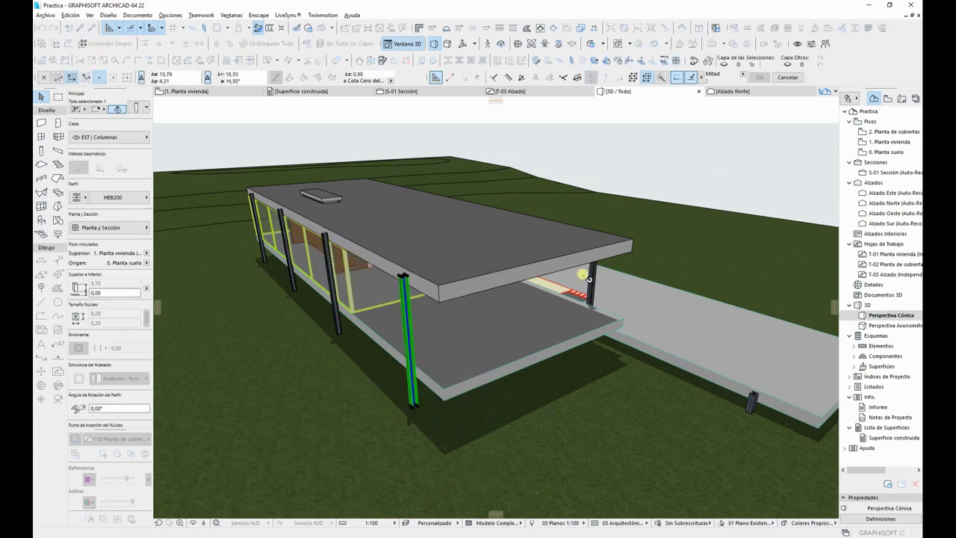
pyautogui.press('Escape')
pyautogui.keyDown('shift'); pyautogui.moveTo(673, 246); pyautogui.dragTo(404, 271, button='middle'); pyautogui.keyUp('shift')
pyautogui.scroll(-5, 530, 268)
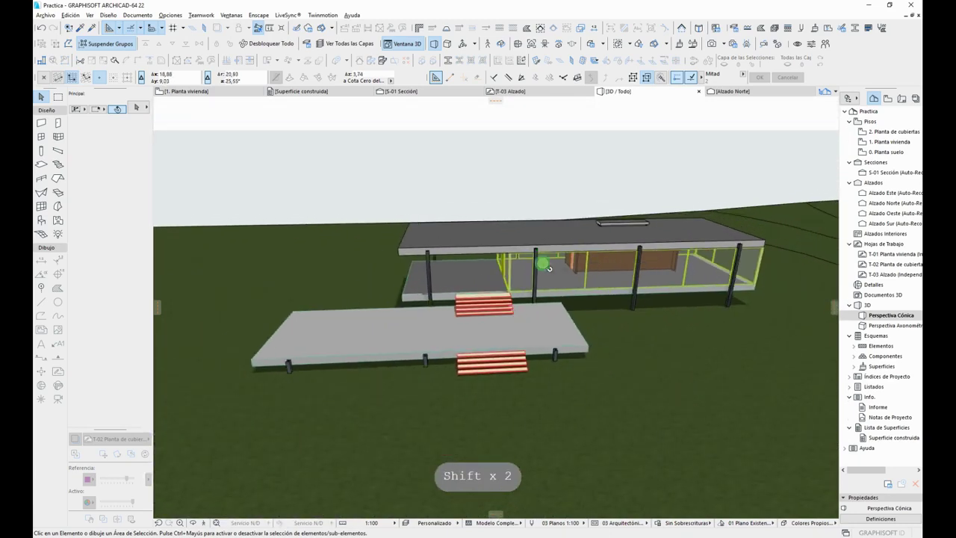
# Step: Back in Planta vivienda, move section line S-01 west so it runs through the middle of the stairs
pyautogui.press('F2')
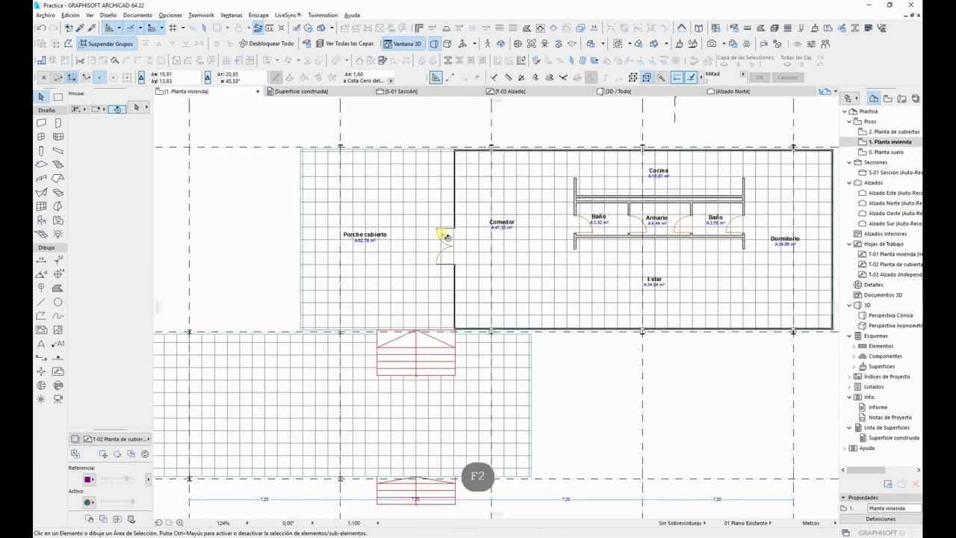
pyautogui.scroll(-5, 261, 185)
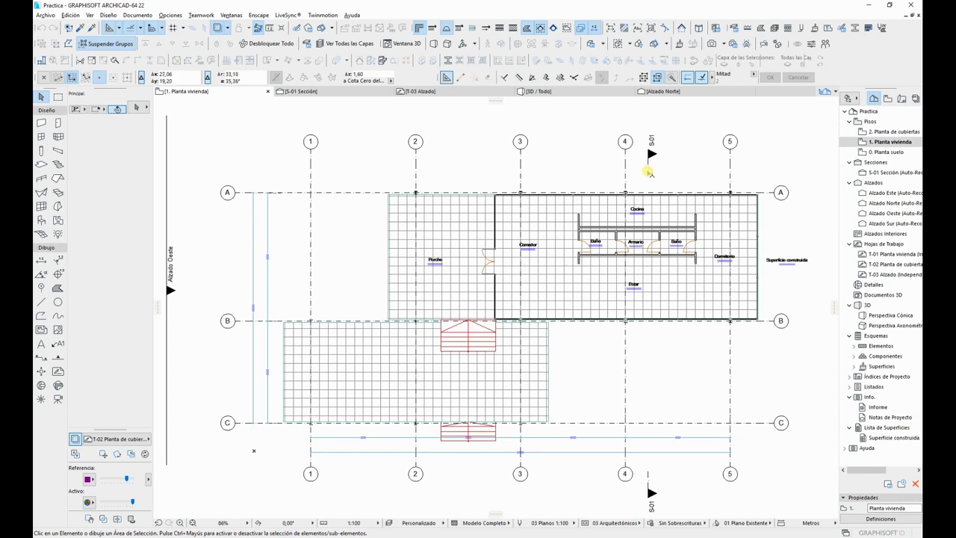
pyautogui.click(649, 171)
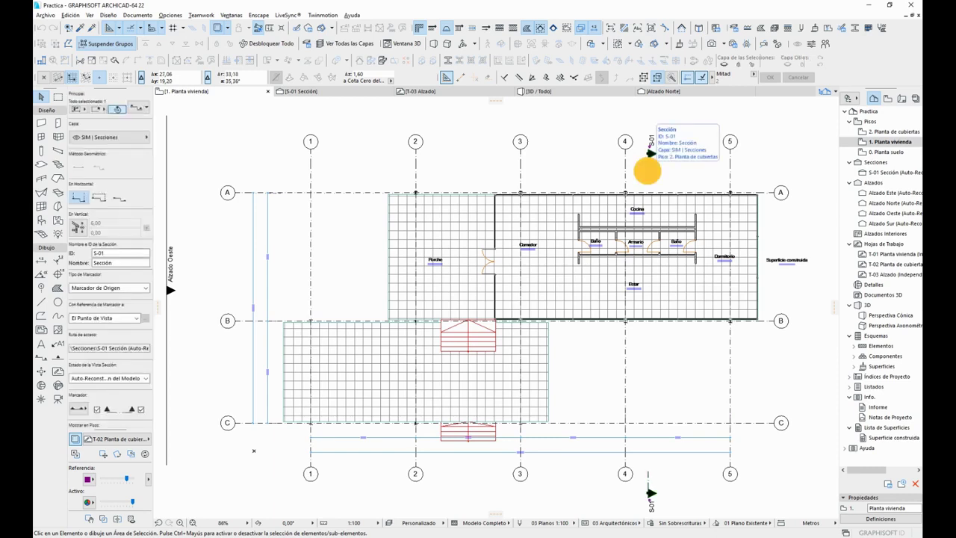
pyautogui.click(647, 171)
pyautogui.keyDown('shift'); pyautogui.click(466, 320); pyautogui.keyUp('shift')
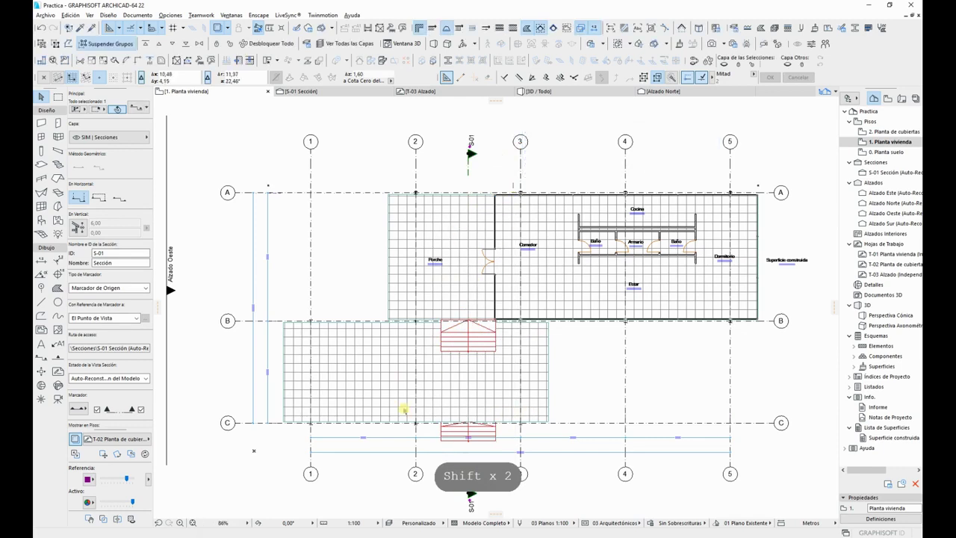
pyautogui.press('Escape')
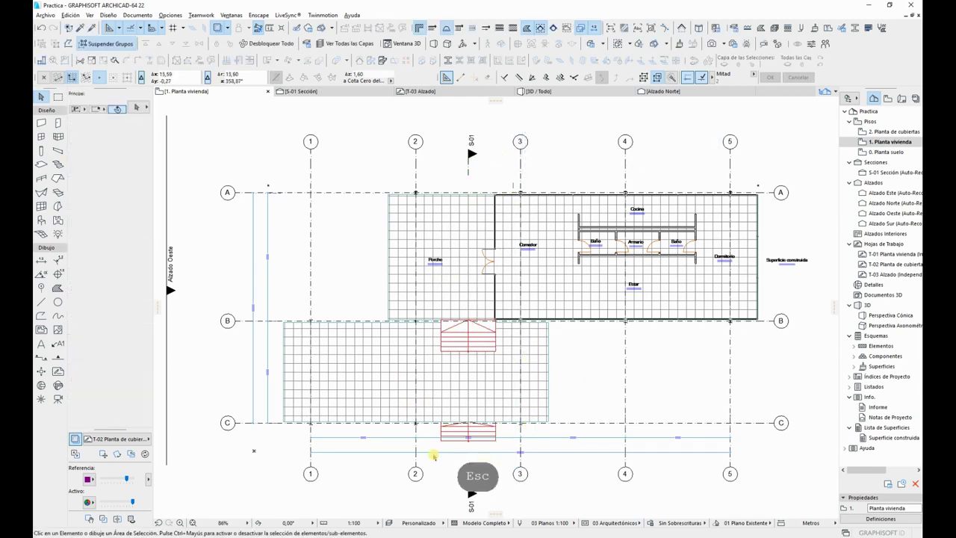
# Step: Extend the lower end of grid axis 1 slightly south and stretch axis 2 to the same level
pyautogui.click(311, 459)
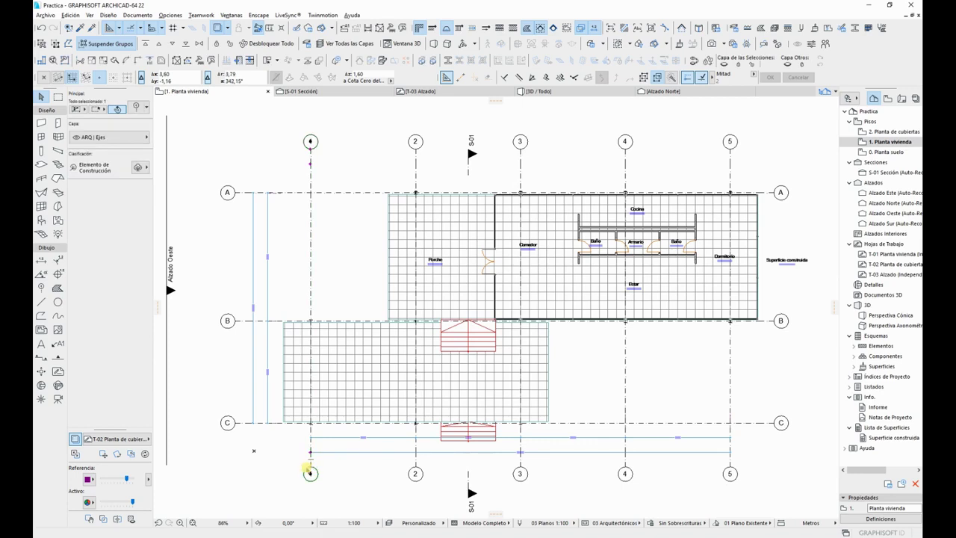
pyautogui.click(310, 463)
pyautogui.press('shift')
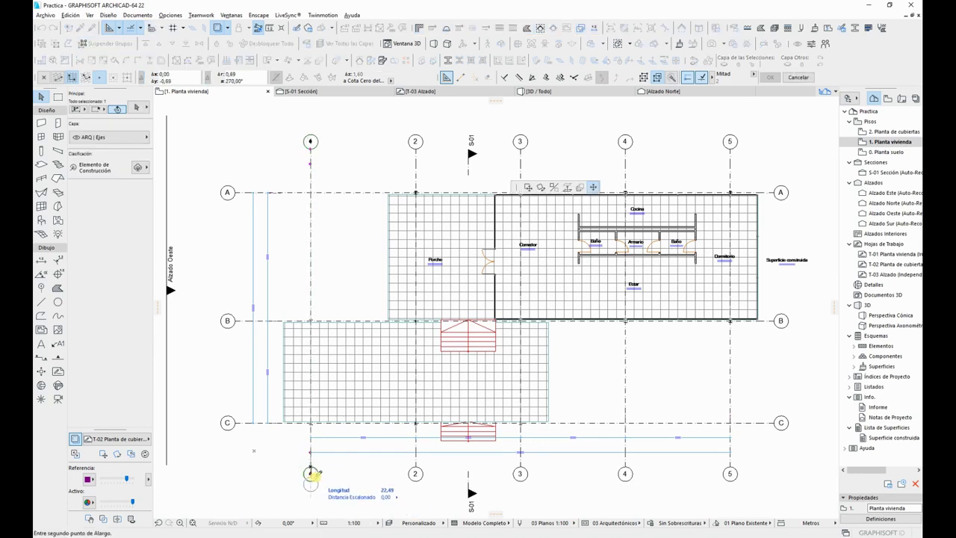
pyautogui.keyDown('shift'); pyautogui.click(311, 473); pyautogui.keyUp('shift')
pyautogui.click(415, 459)
pyautogui.click(415, 465)
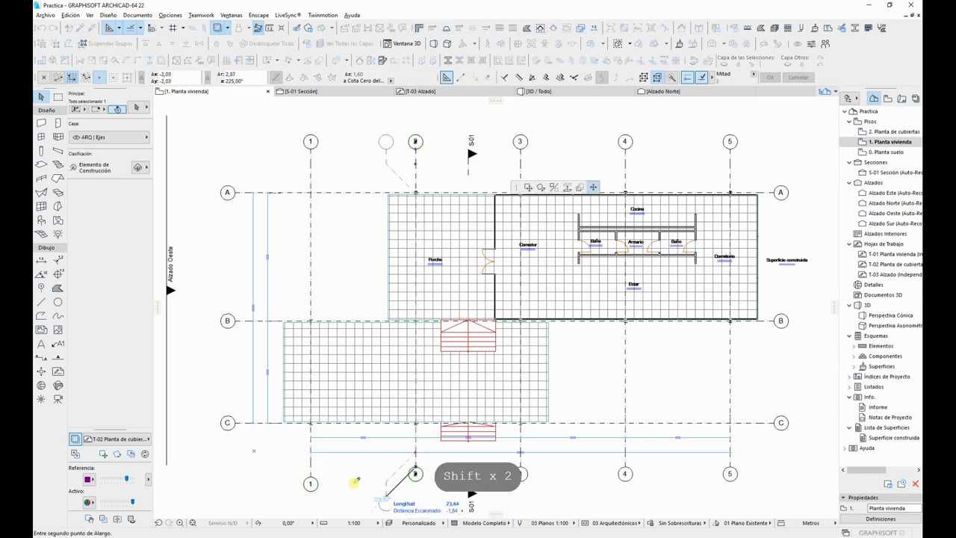
pyautogui.press('shift')
pyautogui.keyDown('shift'); pyautogui.click(310, 483); pyautogui.keyUp('shift')
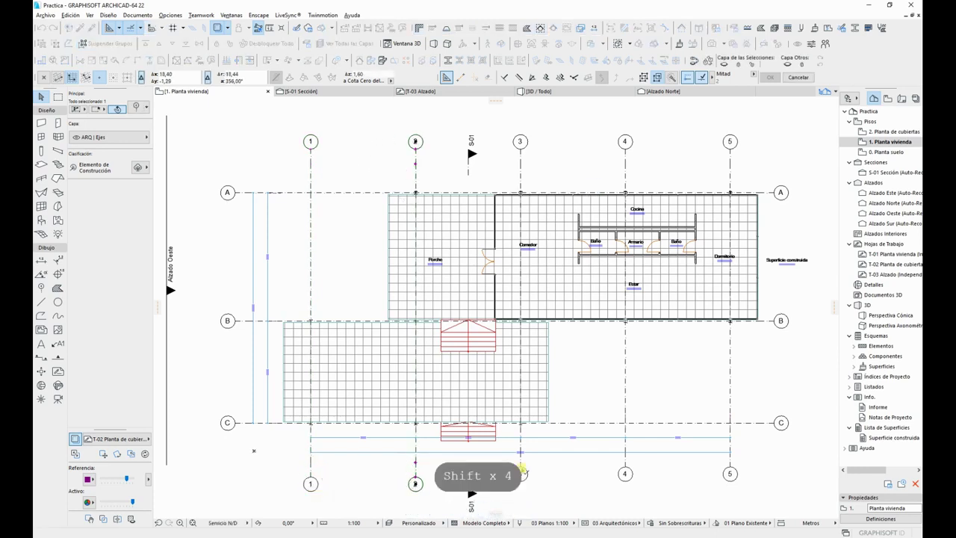
# Step: Stretch the lower ends of grid axes 3, 4 and 5 south so their bubbles align with axes 1 and 2
pyautogui.click(520, 459)
pyautogui.click(521, 466)
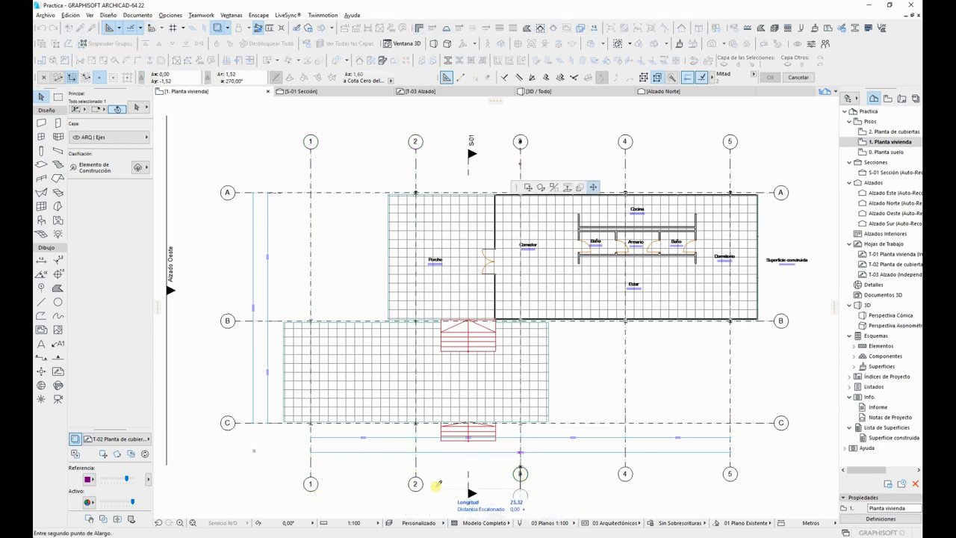
pyautogui.keyDown('shift'); pyautogui.click(415, 482); pyautogui.keyUp('shift')
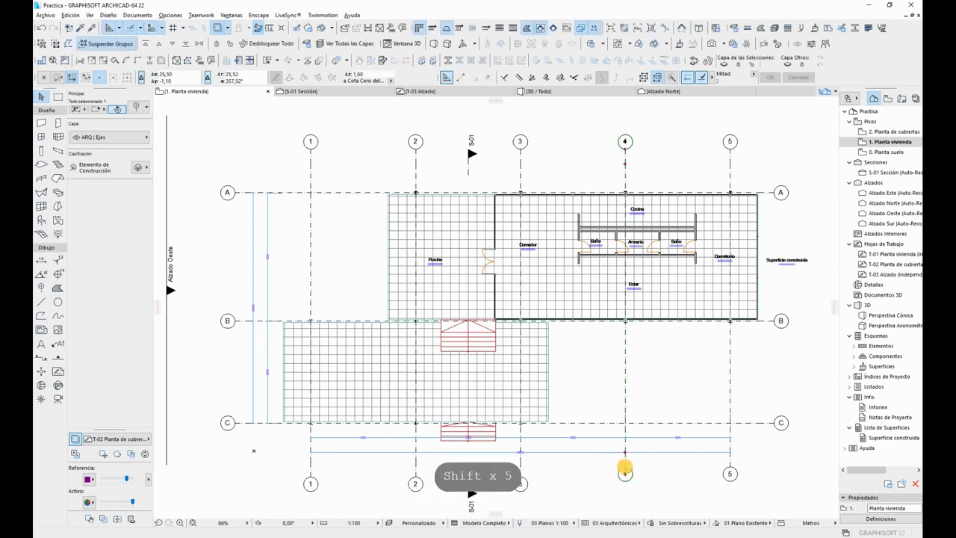
pyautogui.click(626, 467)
pyautogui.keyDown('shift'); pyautogui.click(521, 477); pyautogui.keyUp('shift')
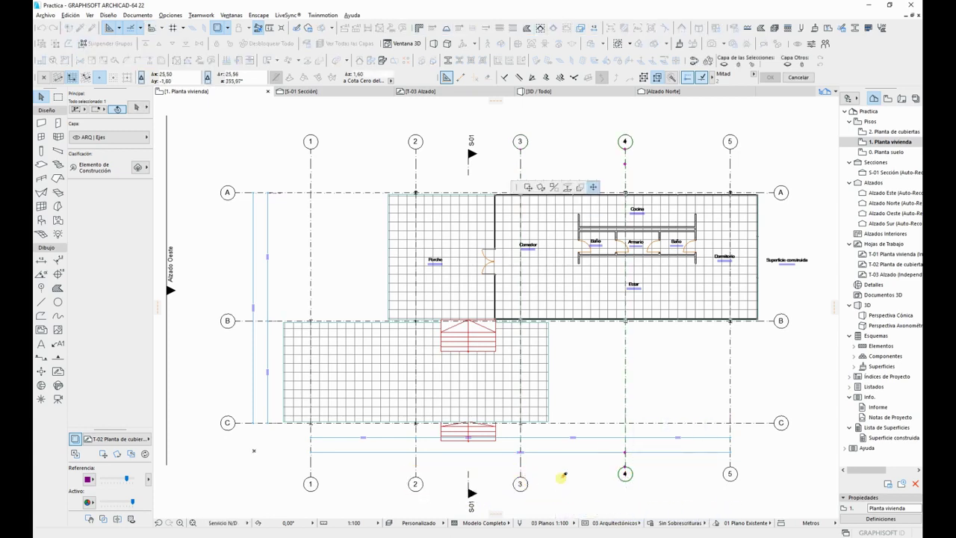
pyautogui.click(730, 465)
pyautogui.click(730, 467)
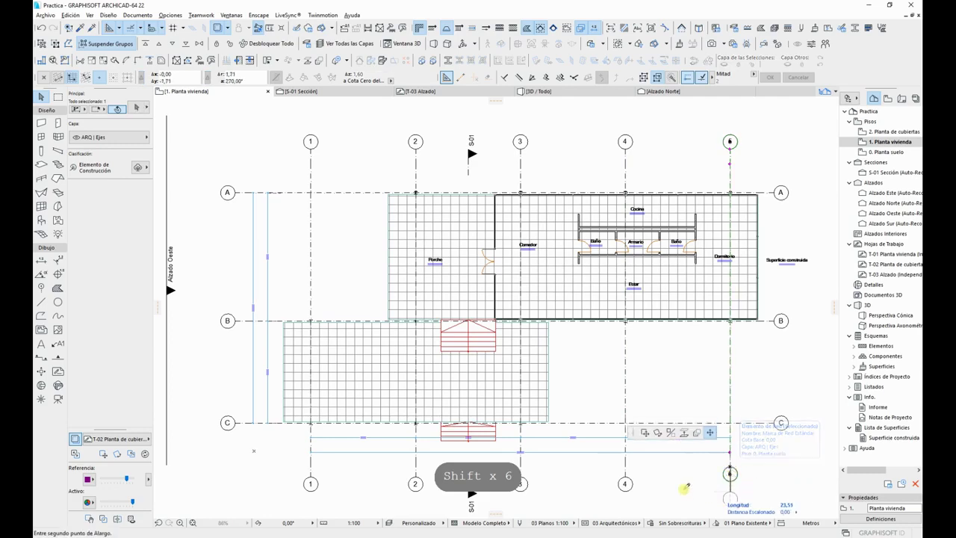
pyautogui.keyDown('shift'); pyautogui.click(624, 482); pyautogui.keyUp('shift')
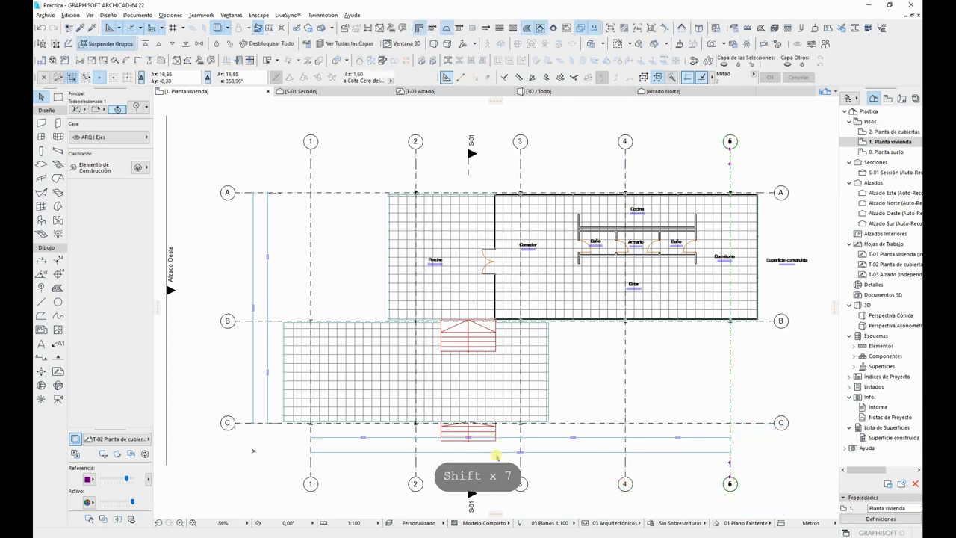
# Step: Move both horizontal dimension chains south by one chain spacing, clear of the lower stairs
pyautogui.click(544, 439)
pyautogui.hotkey('ctrl', 'd')
pyautogui.click(748, 452)
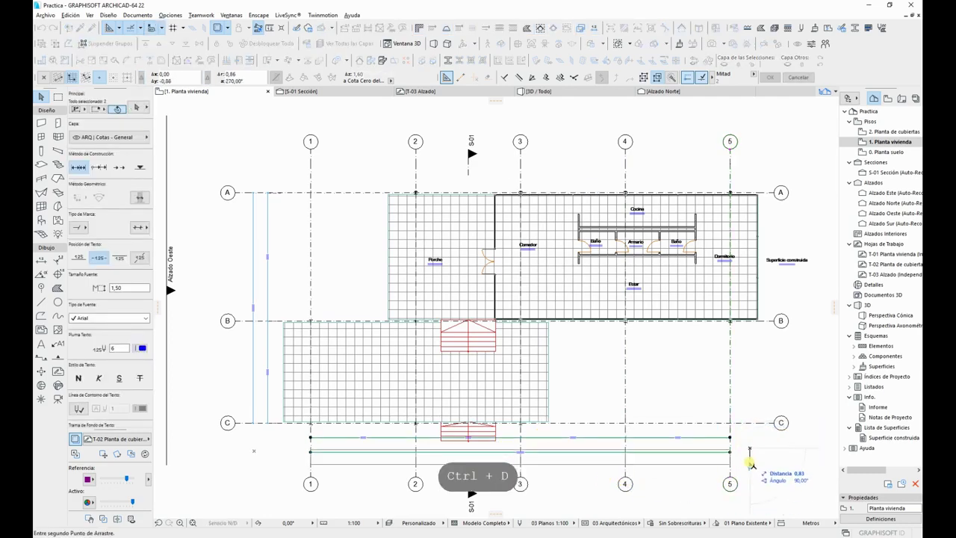
pyautogui.click(747, 466)
pyautogui.press('Escape')
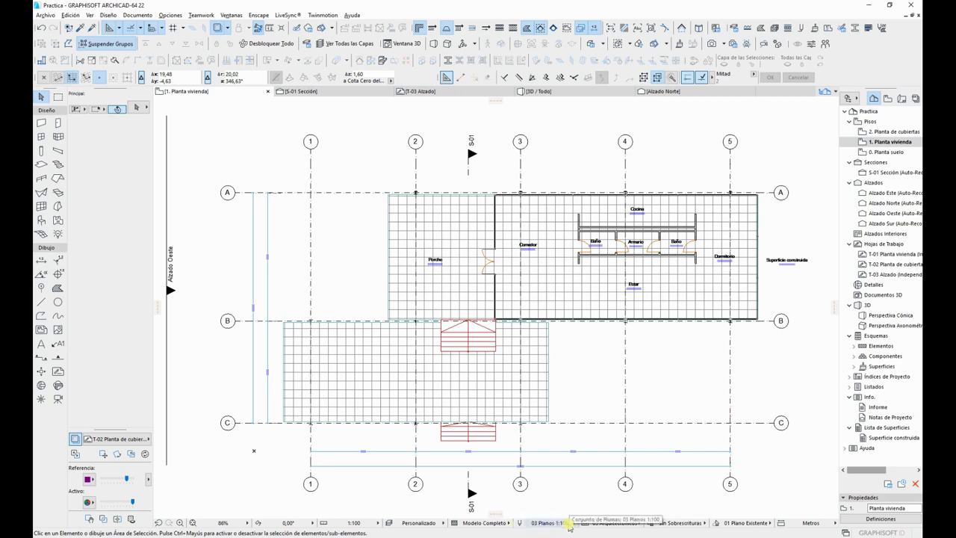
# Step: Switch the model view's pen set to 01 Arquitectura and set pens 1 to 60 to black
pyautogui.click(523, 525)
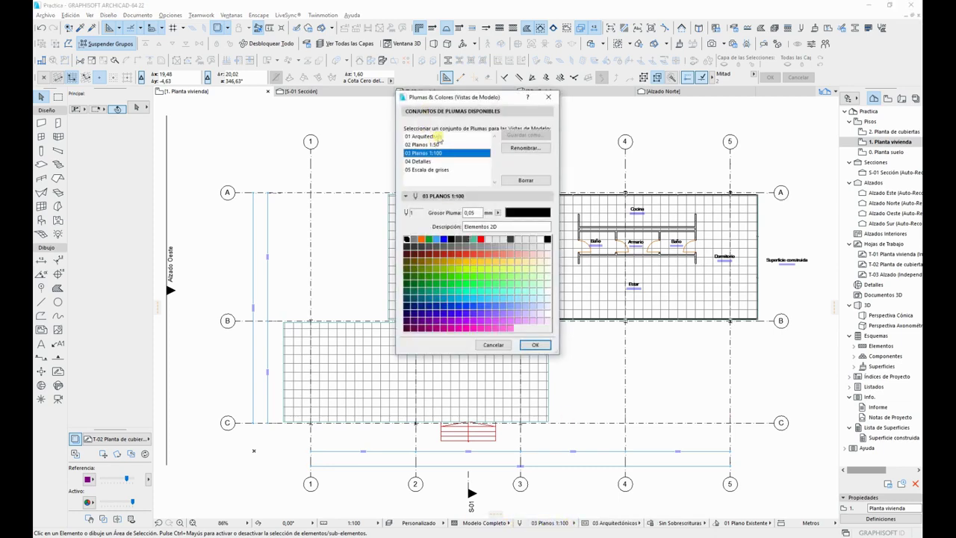
pyautogui.click(437, 137)
pyautogui.moveTo(460, 100); pyautogui.dragTo(441, 158)
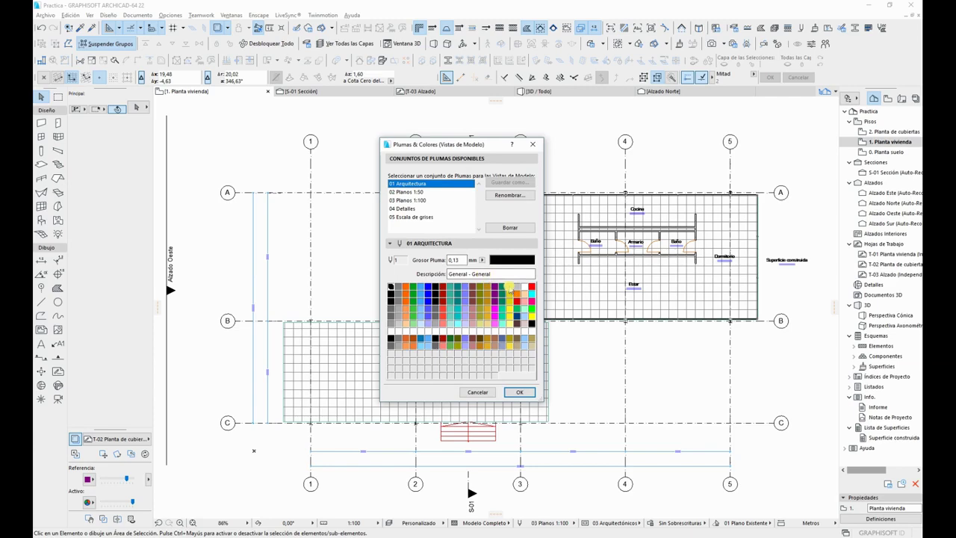
pyautogui.press('shift')
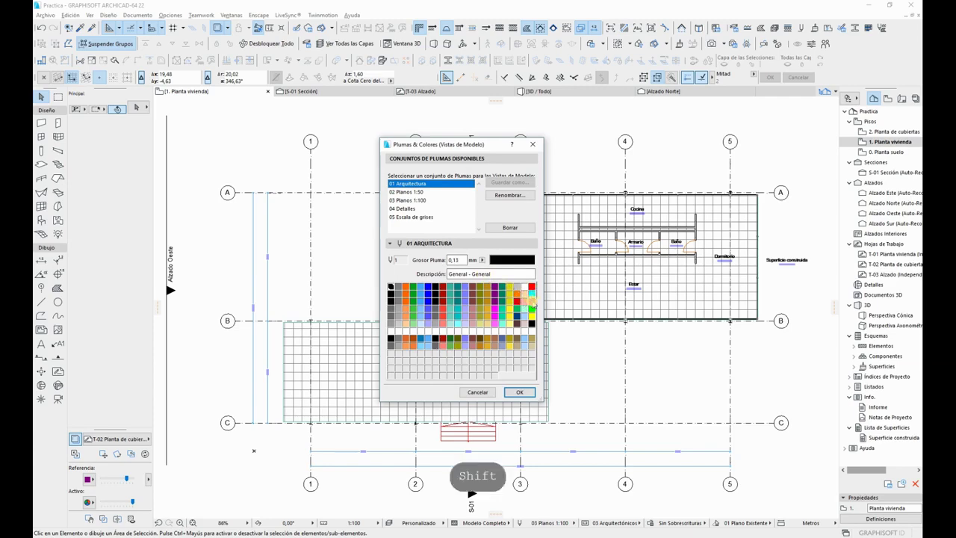
pyautogui.keyDown('shift'); pyautogui.click(533, 307); pyautogui.keyUp('shift')
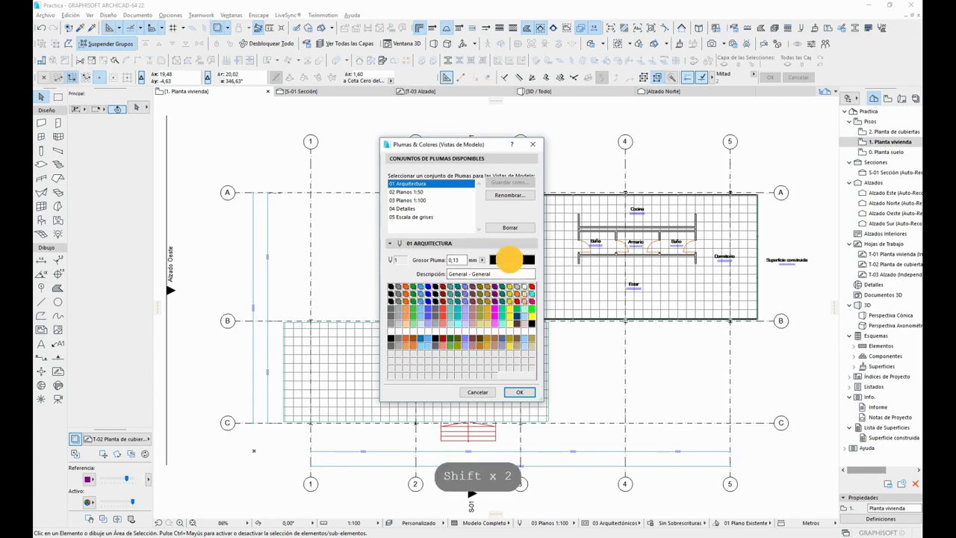
pyautogui.click(512, 259)
pyautogui.click(383, 244)
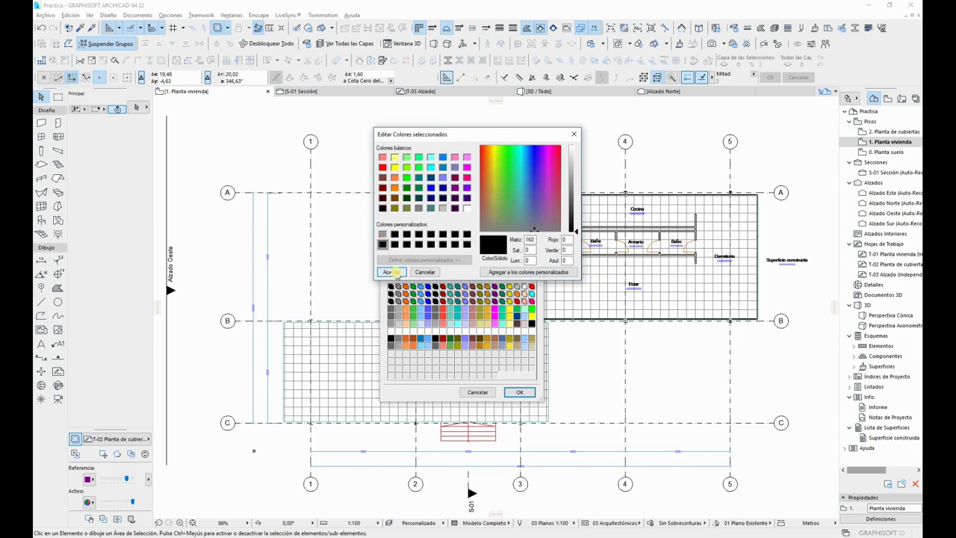
pyautogui.click(391, 272)
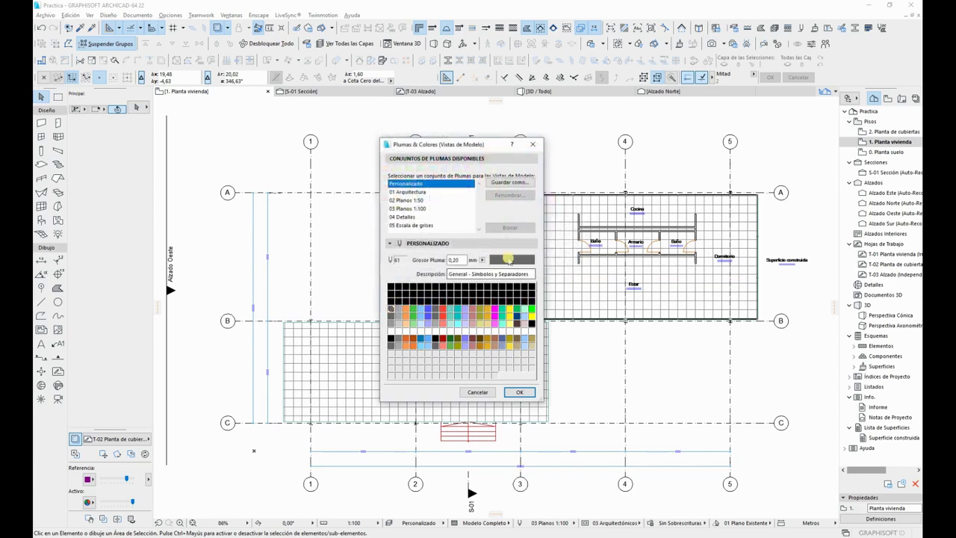
# Step: Save pen 61's dark grey (RGB 106, 106, 106) as a custom colour and apply it to pens 61 to 100
pyautogui.click(511, 259)
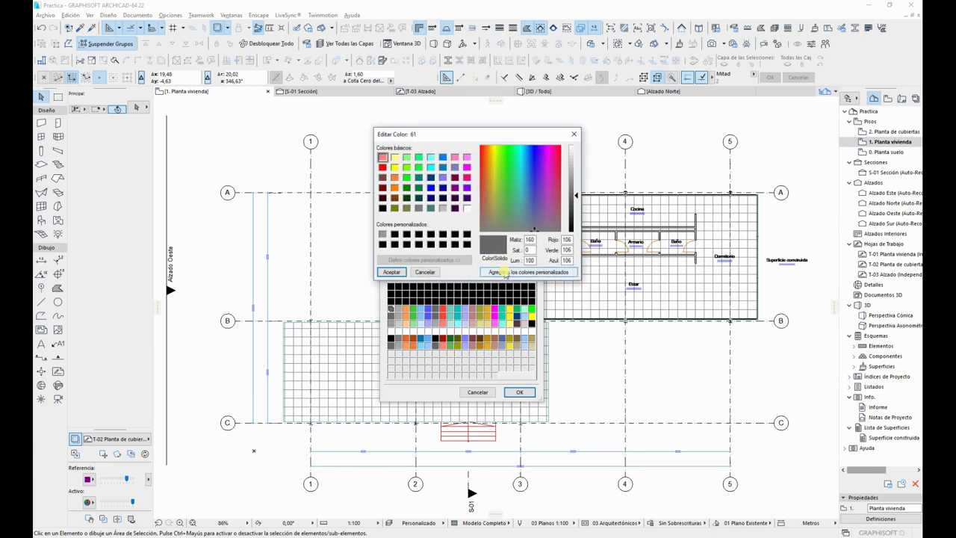
pyautogui.click(394, 272)
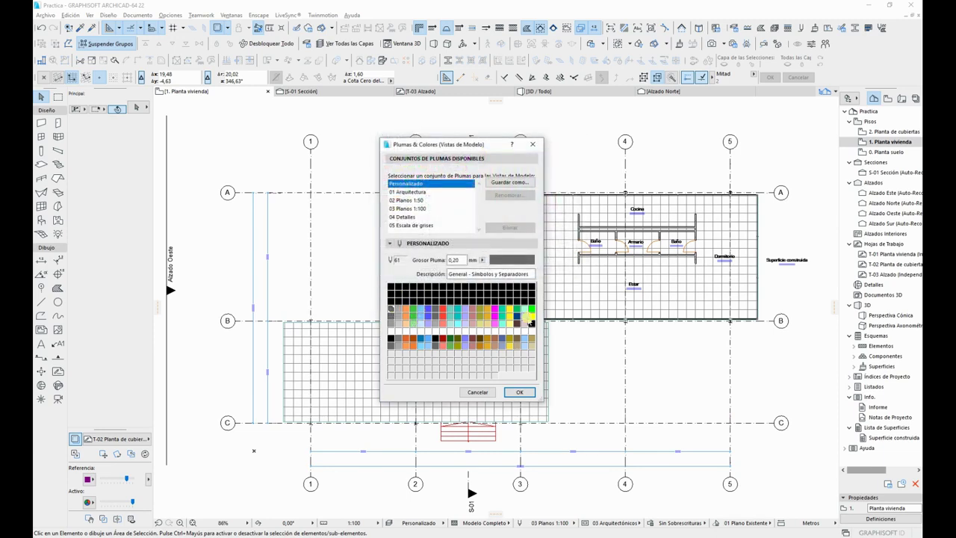
pyautogui.click(531, 322)
pyautogui.keyDown('shift'); pyautogui.click(390, 308); pyautogui.keyUp('shift')
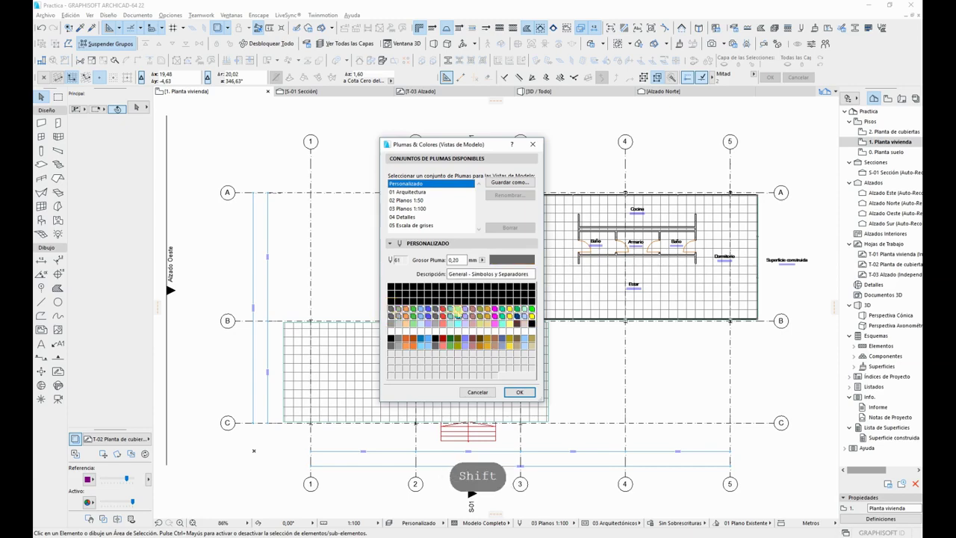
pyautogui.click(528, 261)
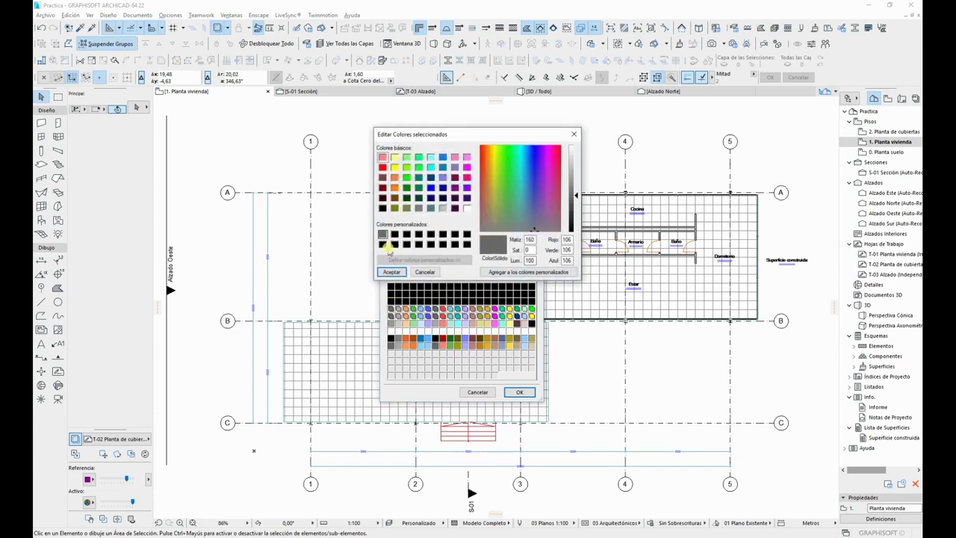
pyautogui.click(391, 272)
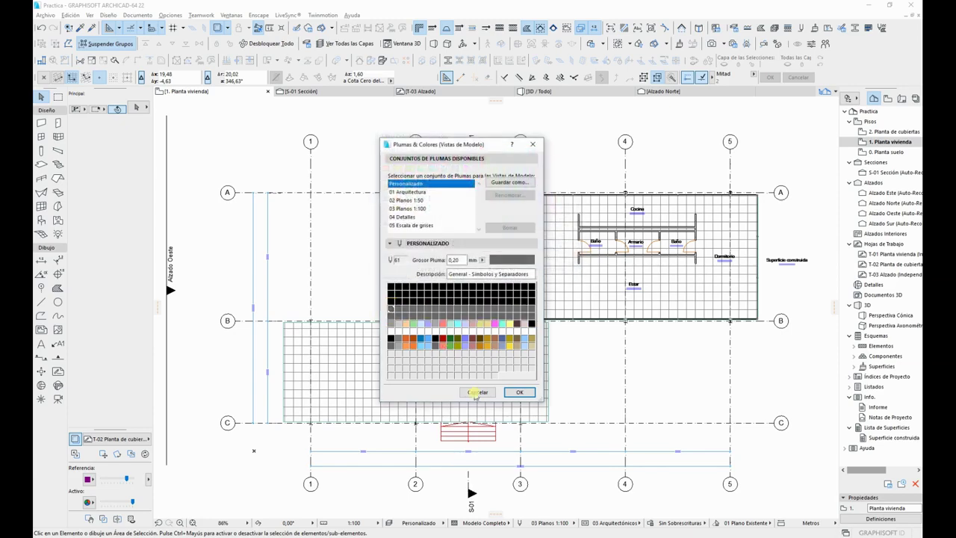
# Step: Save pen 101's light grey (RGB 153, 153, 153) as a custom colour, apply it to pens 101 to 120 and accept the pen changes
pyautogui.click(390, 324)
pyautogui.click(515, 259)
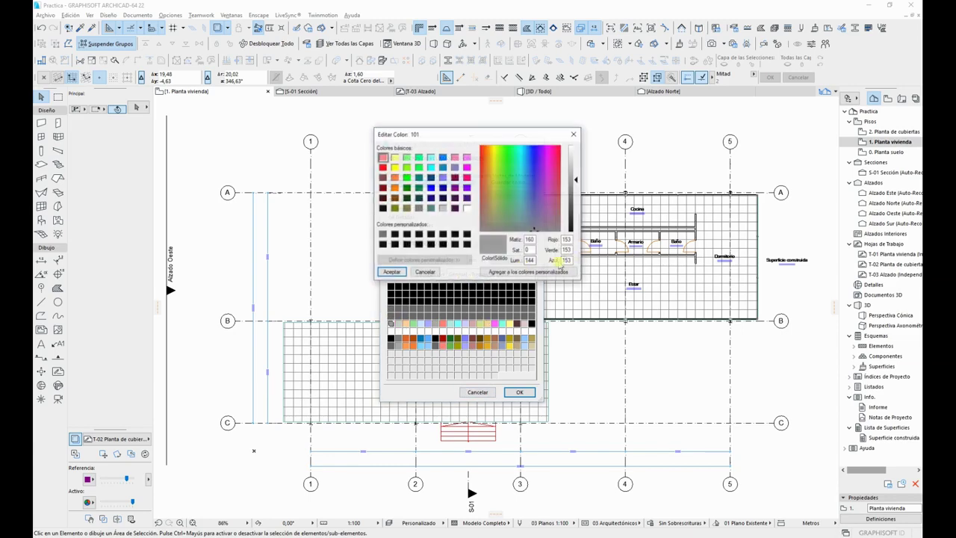
pyautogui.click(496, 245)
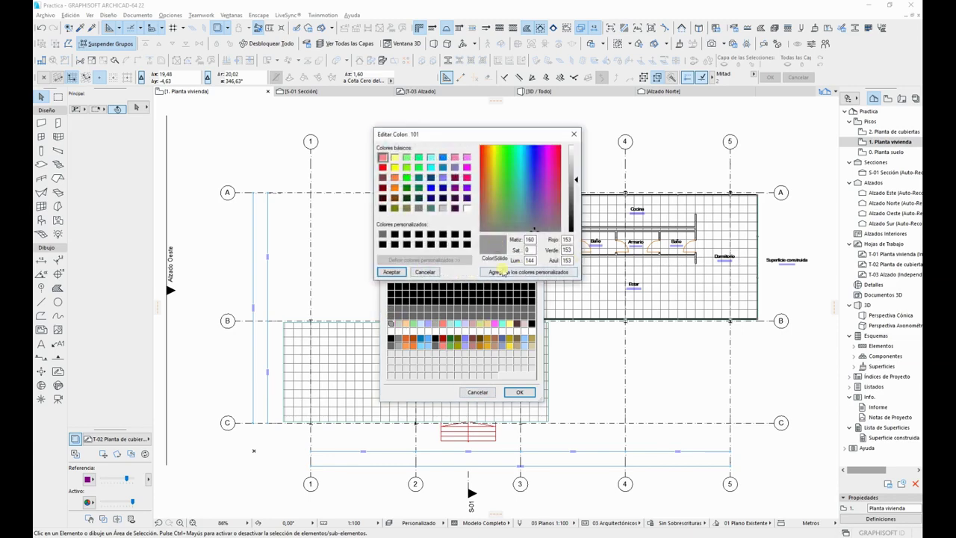
pyautogui.click(391, 272)
pyautogui.click(514, 326)
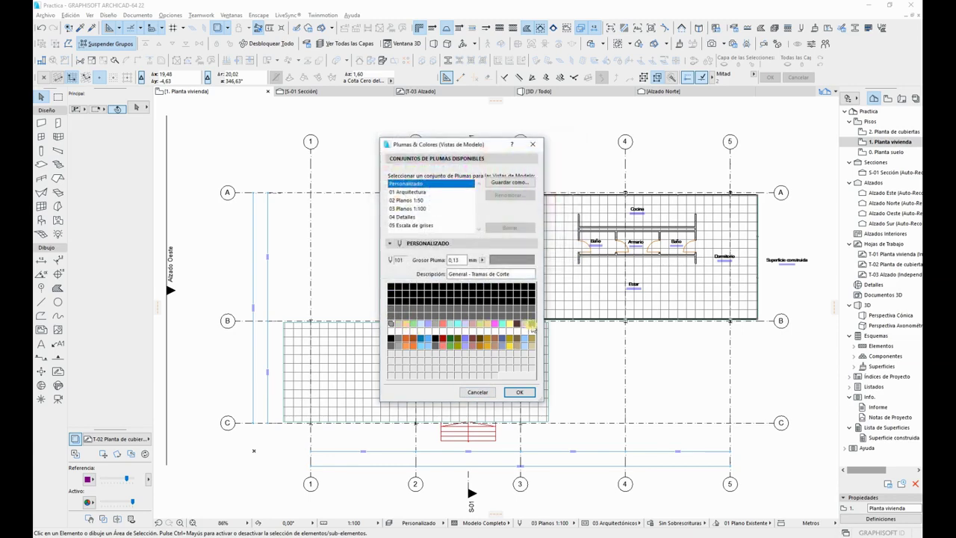
pyautogui.keyDown('shift'); pyautogui.click(531, 324); pyautogui.keyUp('shift')
pyautogui.click(515, 259)
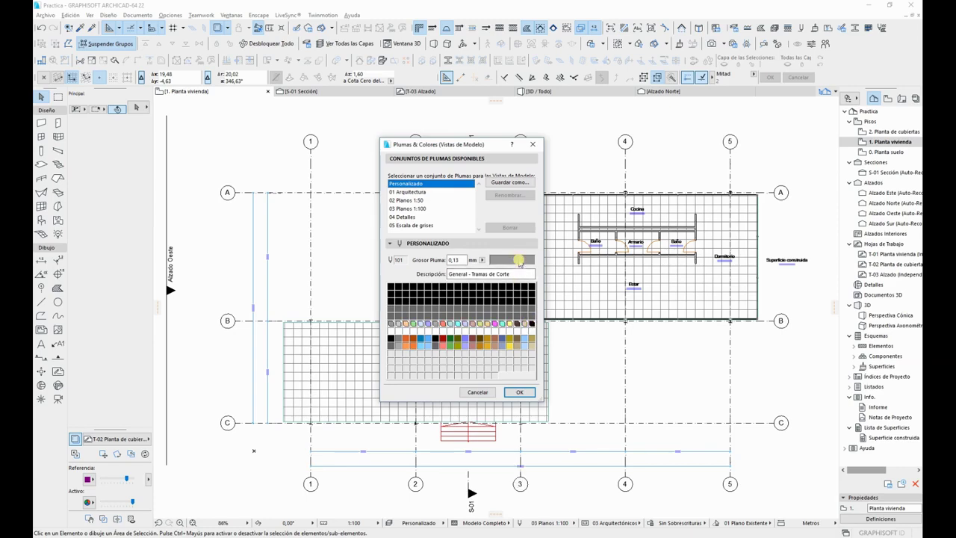
pyautogui.click(502, 261)
pyautogui.click(382, 234)
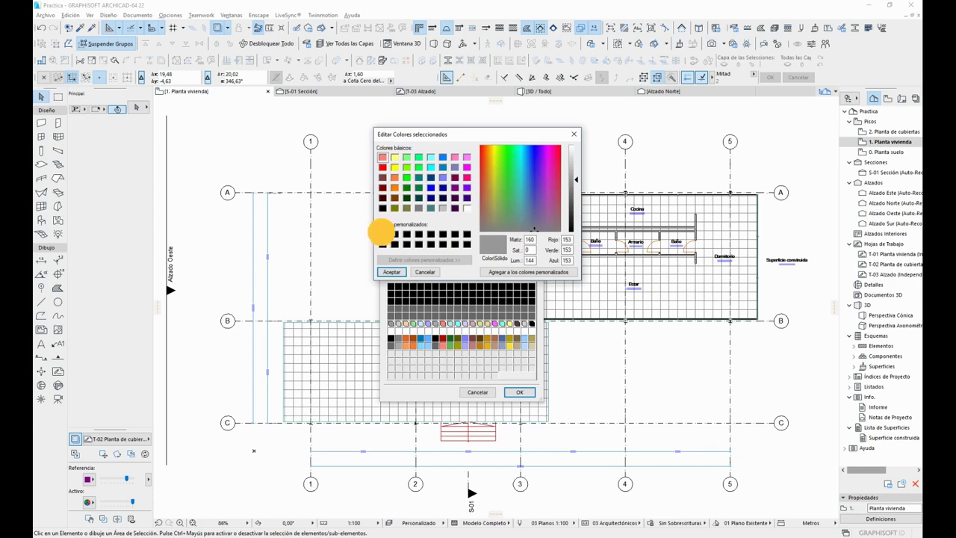
pyautogui.click(391, 274)
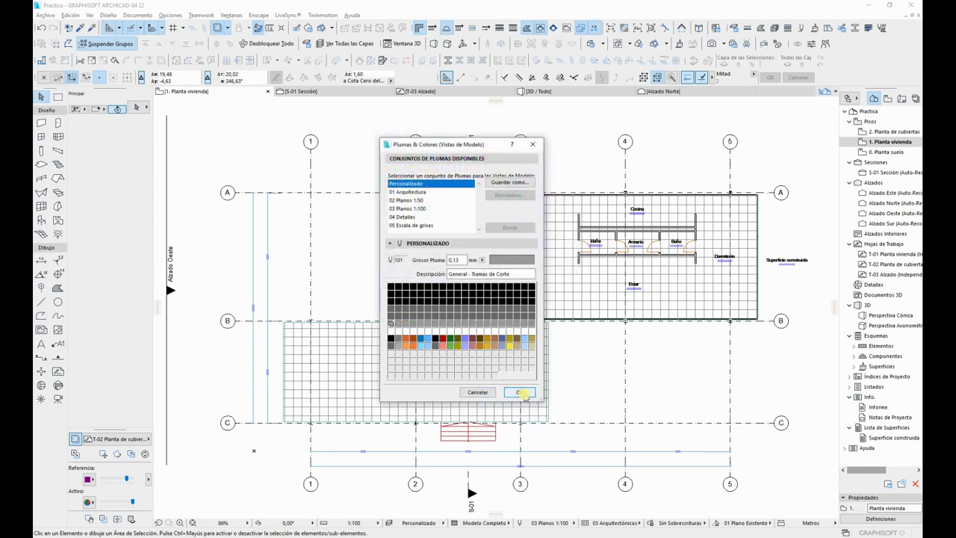
pyautogui.click(524, 393)
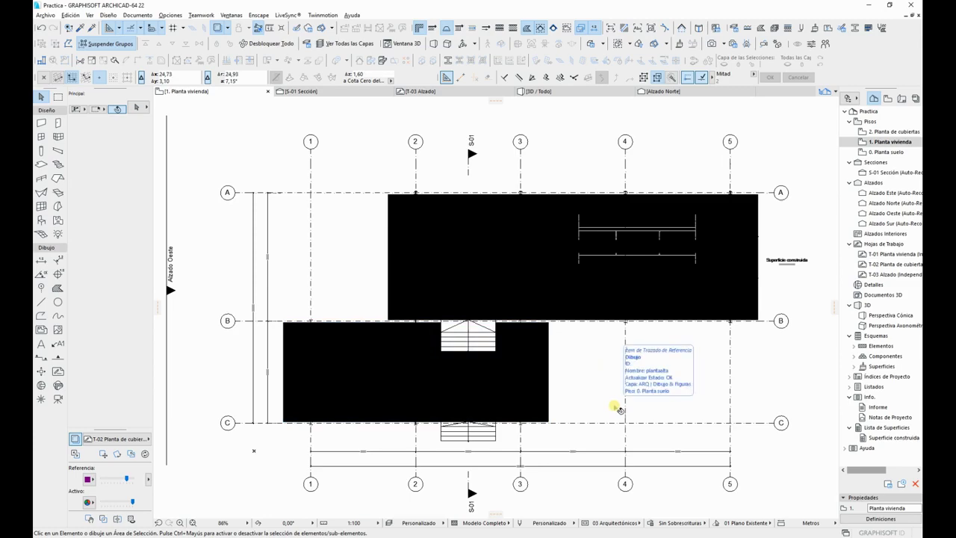
# Step: Set the colour of background pen 19 (Fondos - Color 1) to white (RGB 255, 255, 255) and apply the change
pyautogui.click(520, 523)
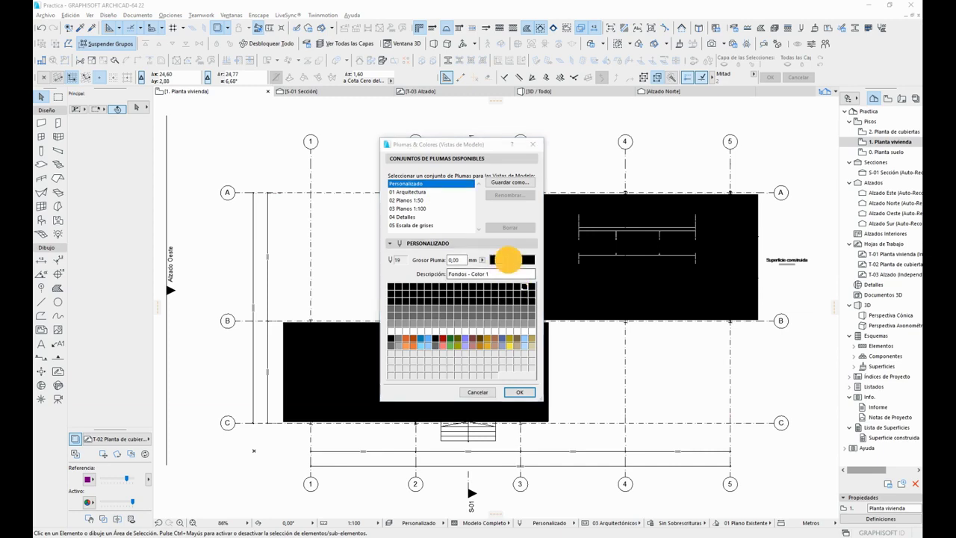
pyautogui.click(506, 259)
pyautogui.click(573, 150)
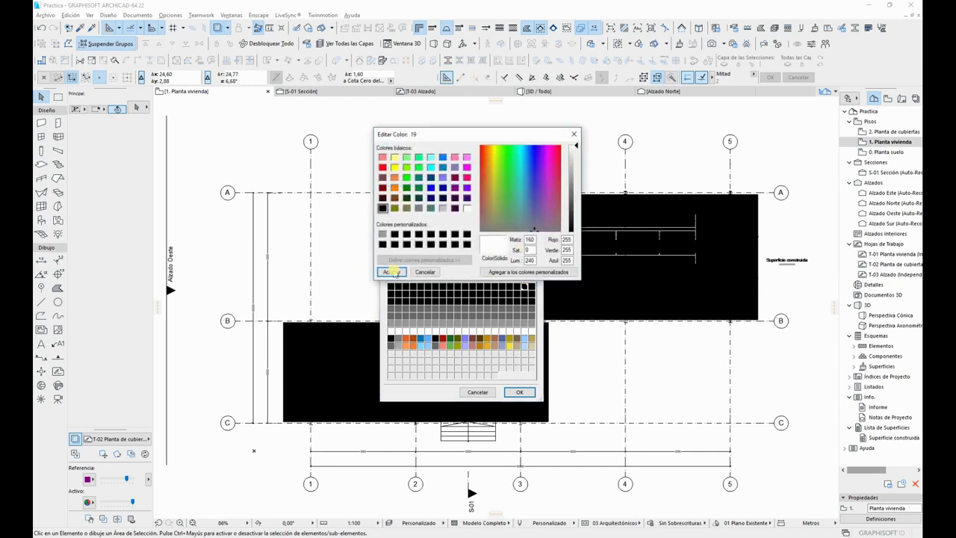
pyautogui.click(391, 272)
pyautogui.click(519, 393)
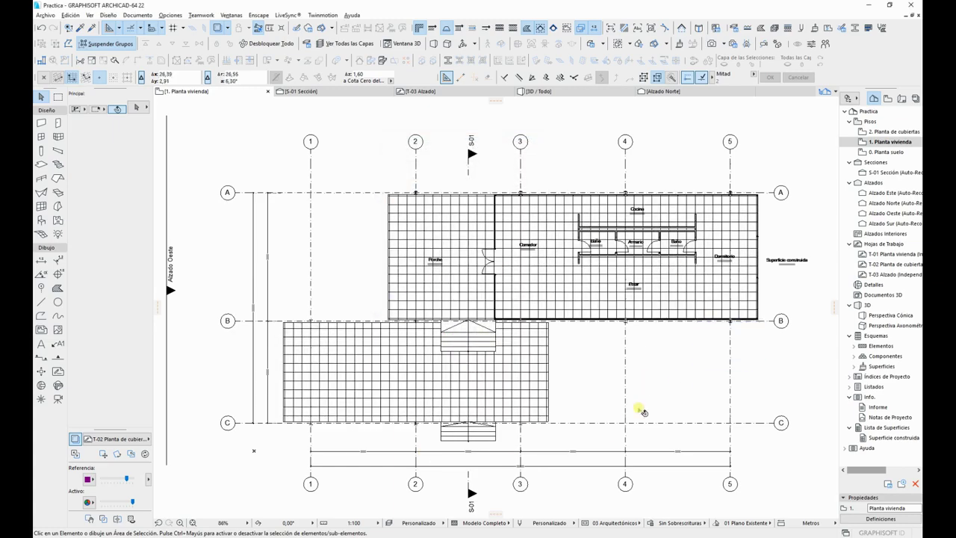
# Step: Examine the recoloured linework of the porch, stairs, interior partitions and zone stamps across Planta vivienda
pyautogui.scroll(10, 499, 310)
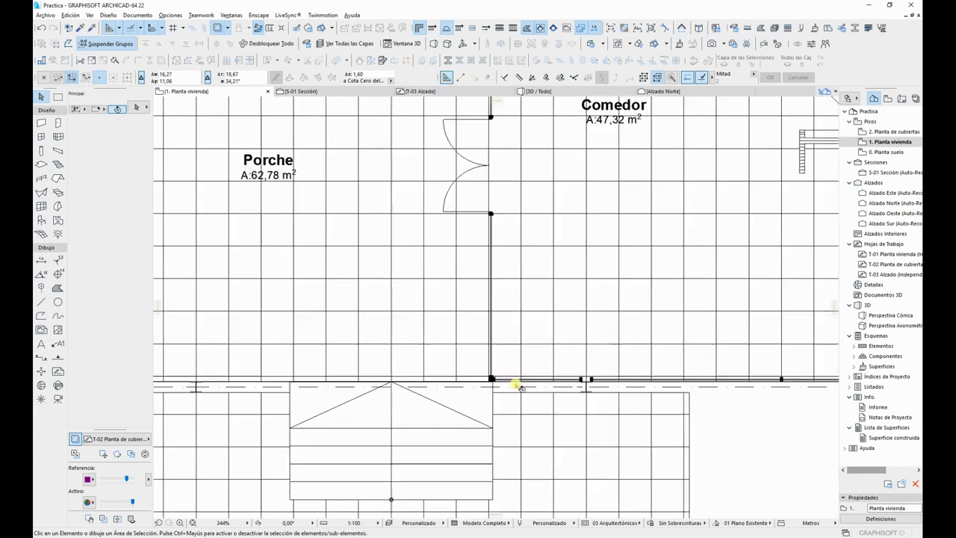
pyautogui.scroll(-10, 526, 389)
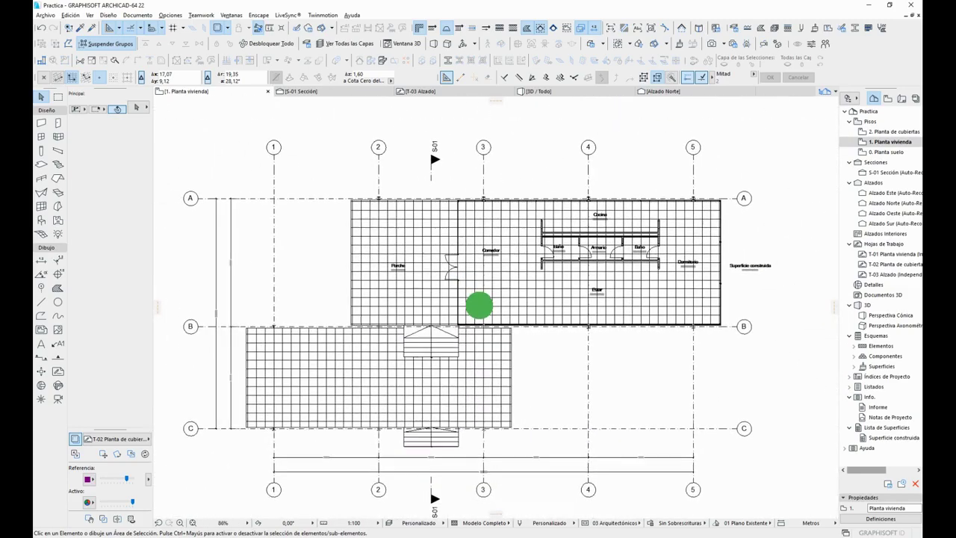
pyautogui.scroll(4, 640, 231)
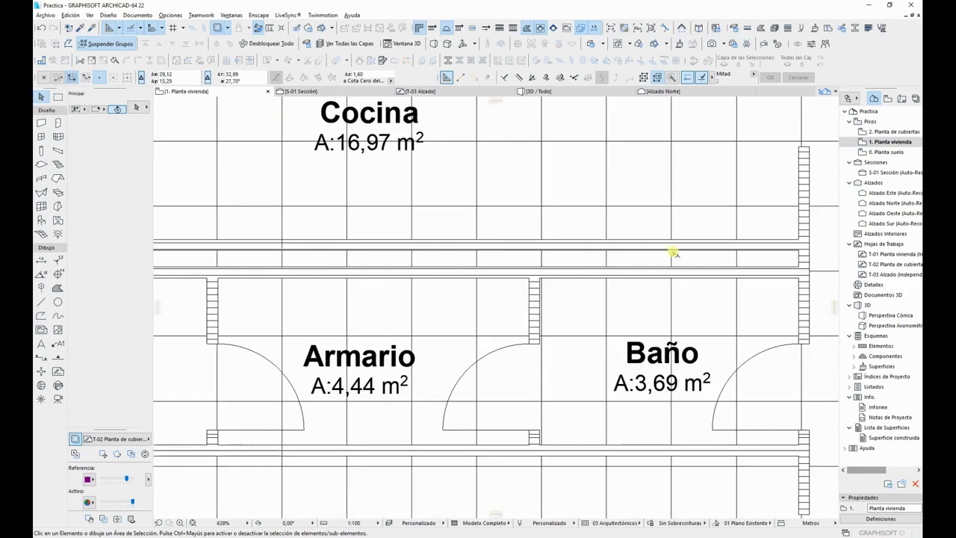
pyautogui.scroll(-7, 544, 266)
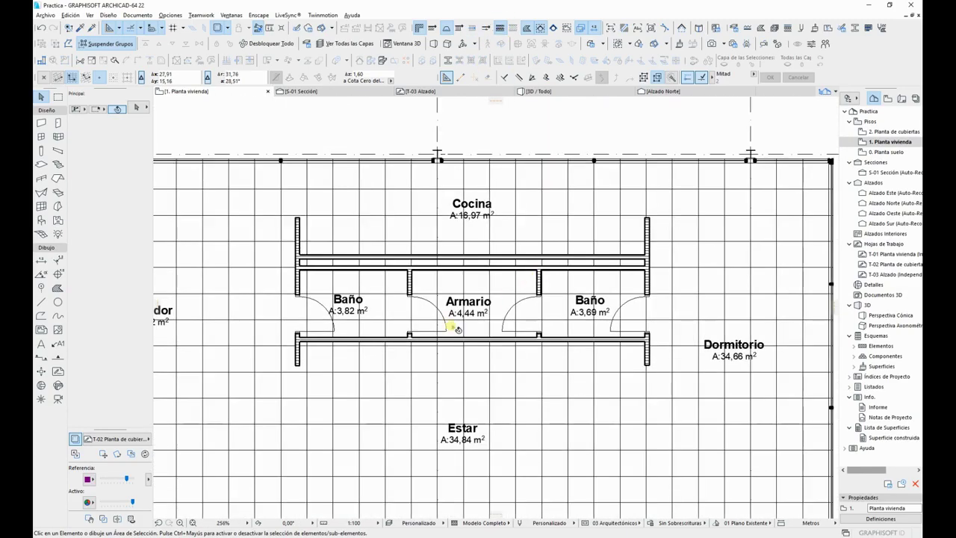
pyautogui.scroll(5, 433, 223)
pyautogui.scroll(-3, 435, 234)
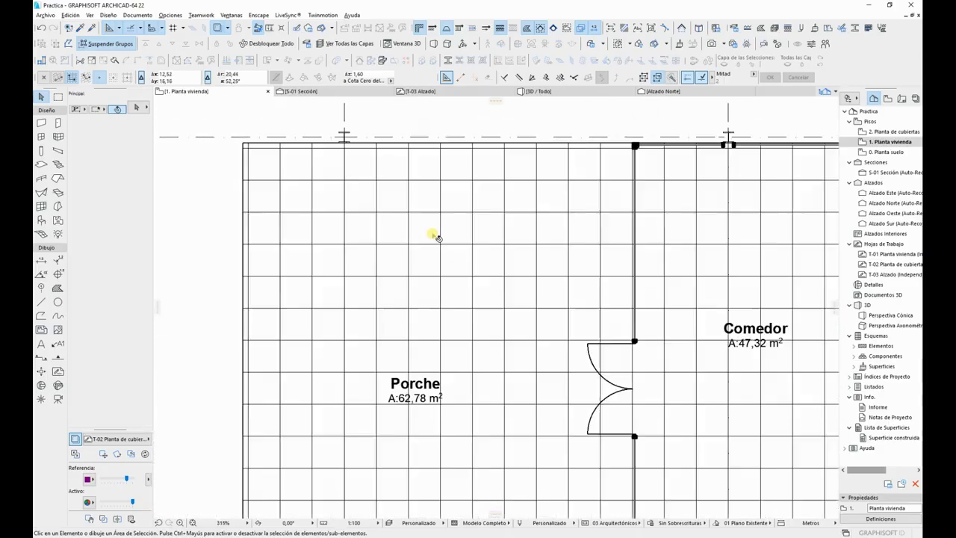
pyautogui.moveTo(512, 408); pyautogui.dragTo(567, 219, button='middle')
pyautogui.moveTo(416, 334); pyautogui.dragTo(517, 214, button='middle')
pyautogui.scroll(-3, 673, 407)
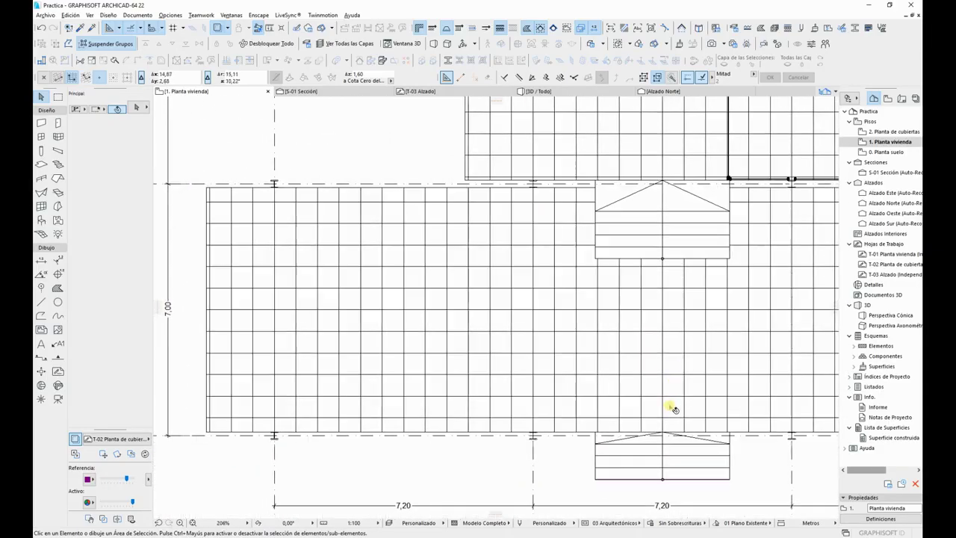
pyautogui.moveTo(577, 358); pyautogui.dragTo(478, 361, button='middle')
pyautogui.scroll(-2, 479, 360)
pyautogui.moveTo(504, 351)
pyautogui.mouseDown(button='middle')
pyautogui.moveTo(424, 358)
pyautogui.moveTo(418, 383)
pyautogui.mouseUp(button='middle')
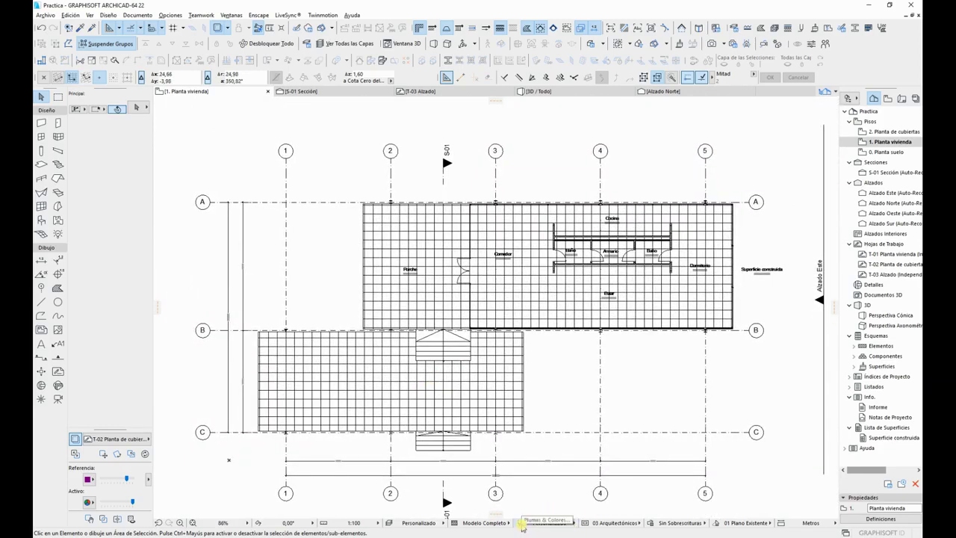
# Step: Save the customized pens as a new pen set named 06 Arquitectura
pyautogui.click(525, 523)
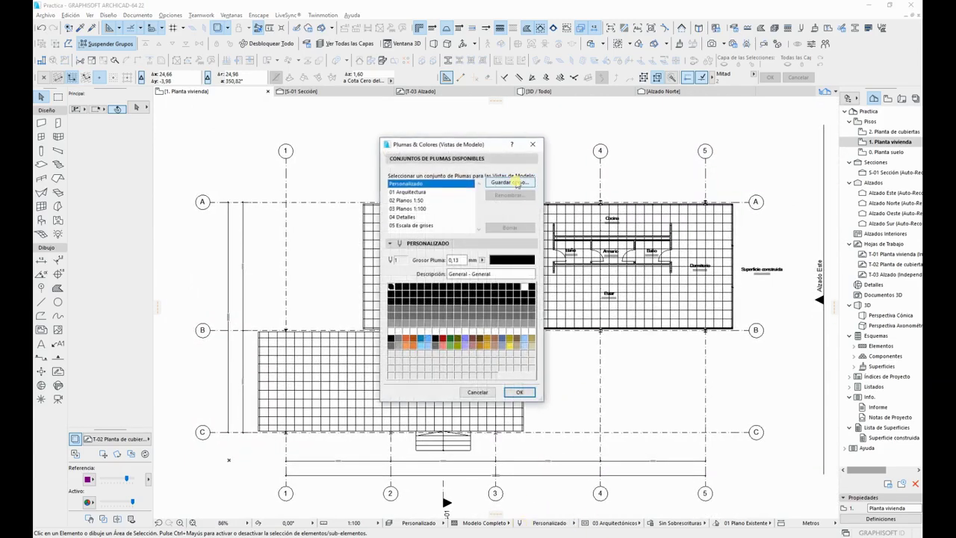
pyautogui.click(516, 184)
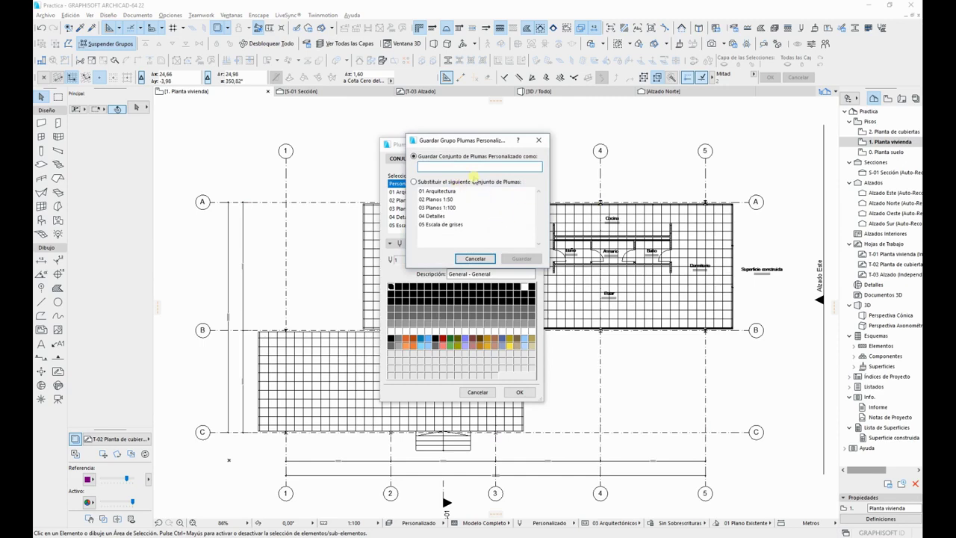
pyautogui.write('06 ')
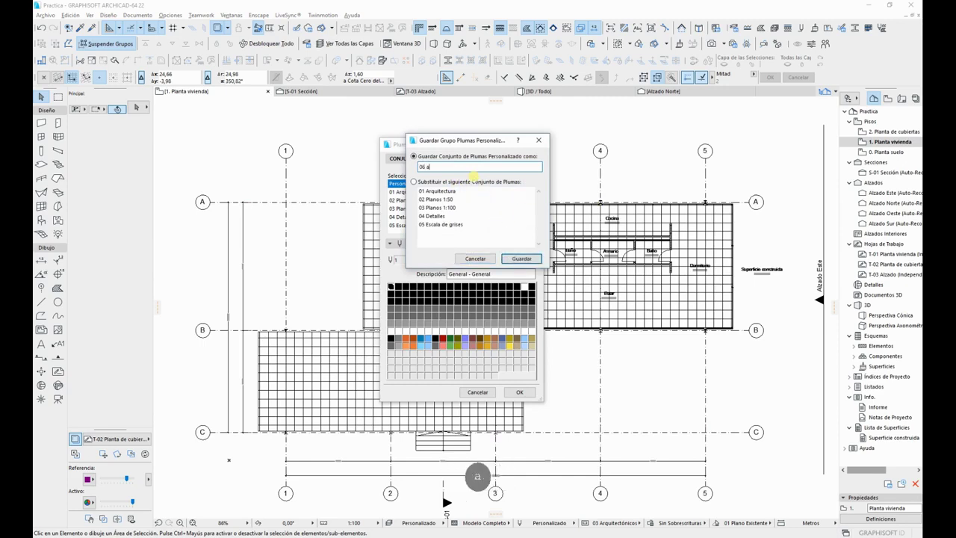
pyautogui.write('aRQUITECT')
pyautogui.press('BackSpace')
pyautogui.press('BackSpace')
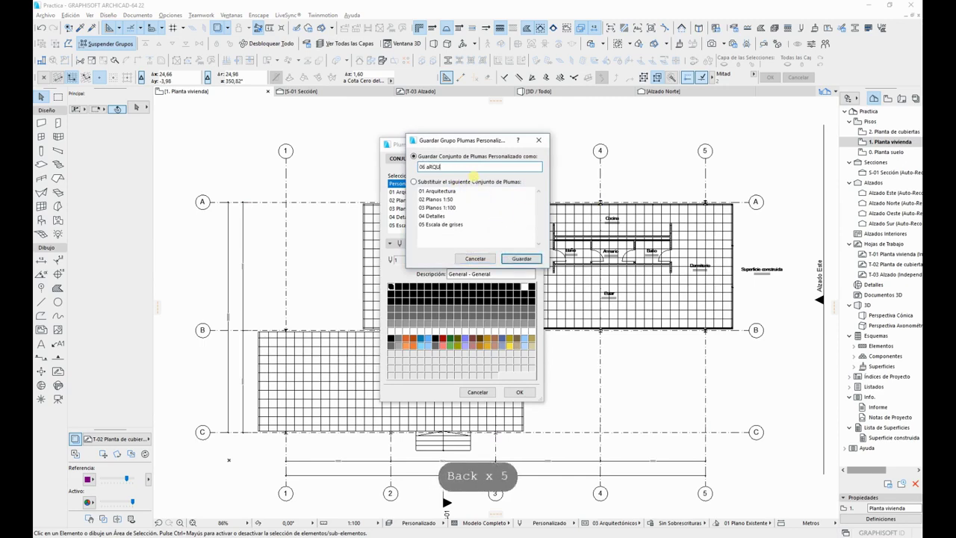
pyautogui.press('BackSpace')
pyautogui.press('capslock')
pyautogui.write('Arqui')
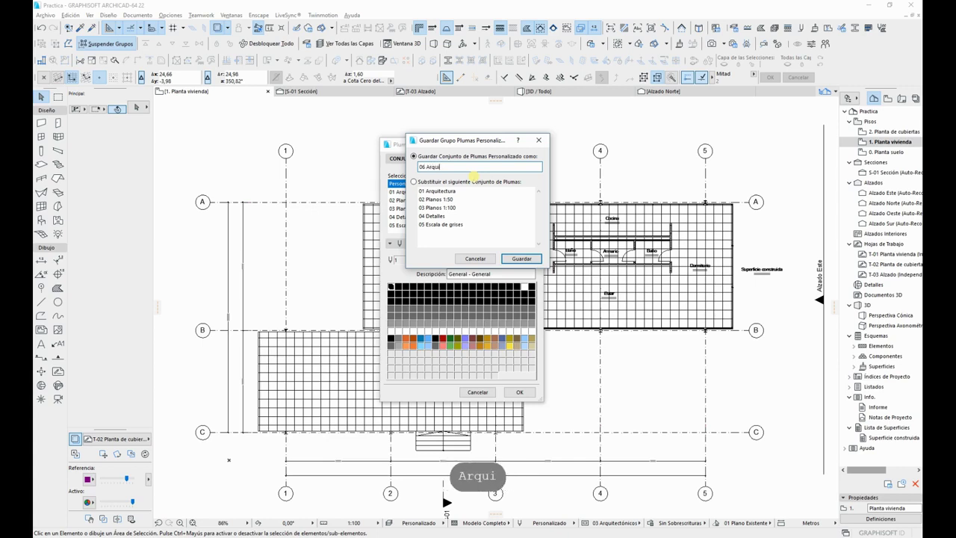
pyautogui.write('tectura')
pyautogui.press('BackSpace')
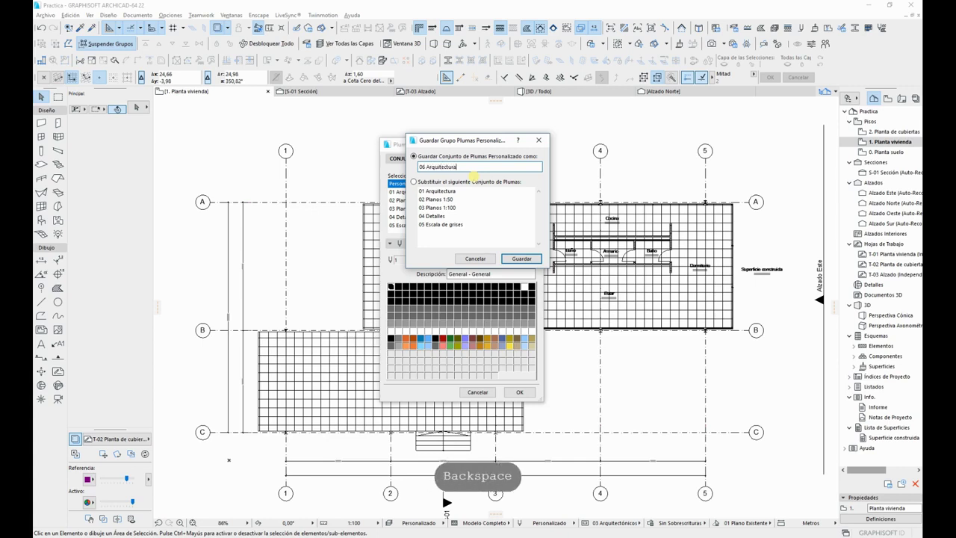
# Step: Save the custom pen set as "06 Arquitectura - negros y grises" and apply it to the floor plan
pyautogui.write('- negros y grises')
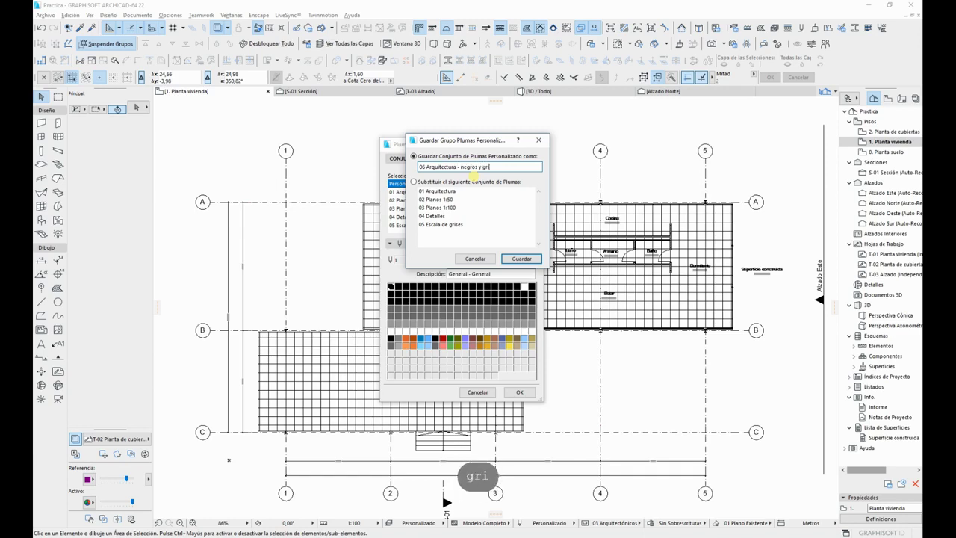
pyautogui.click(521, 258)
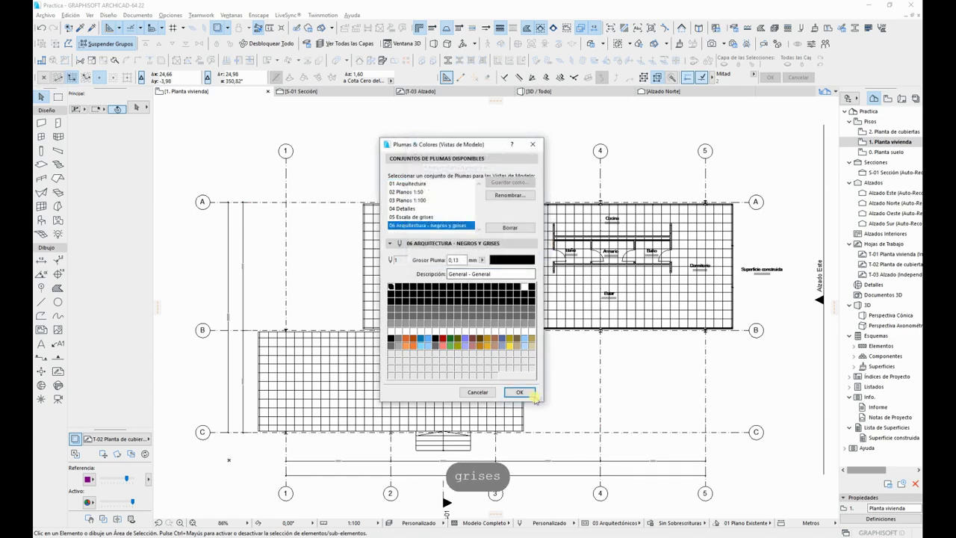
pyautogui.click(519, 393)
pyautogui.click(549, 523)
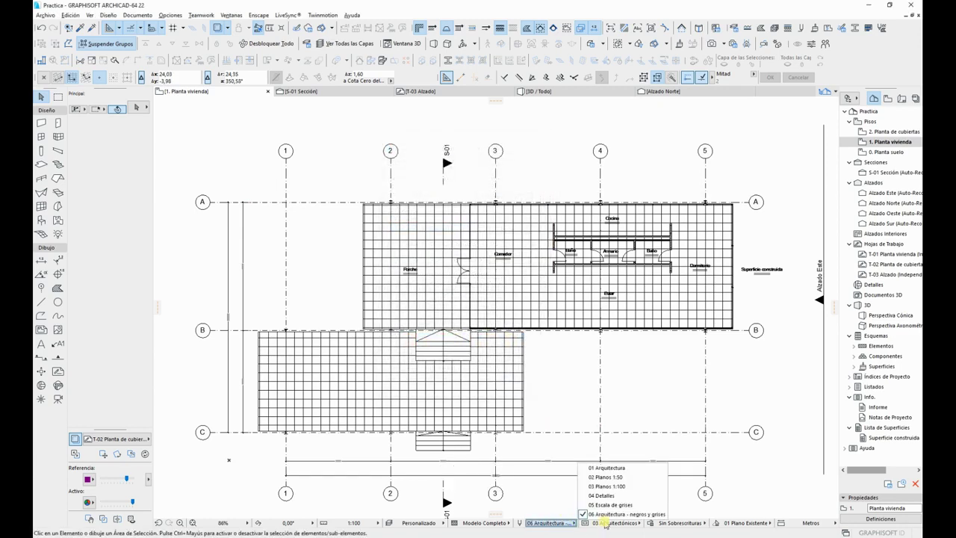
pyautogui.press('Escape')
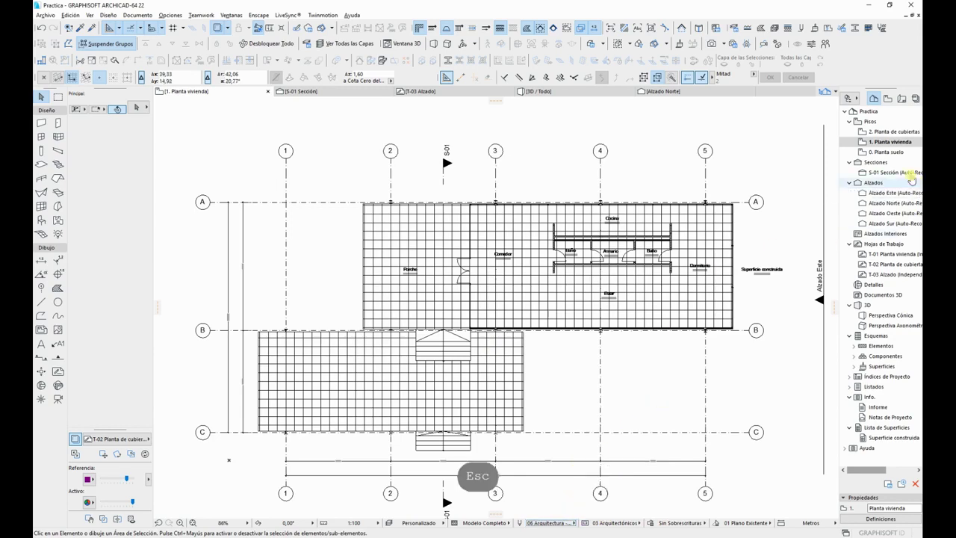
# Step: Open section S-01 and check which pen set it uses and how the whole section is drawn
pyautogui.click(896, 173)
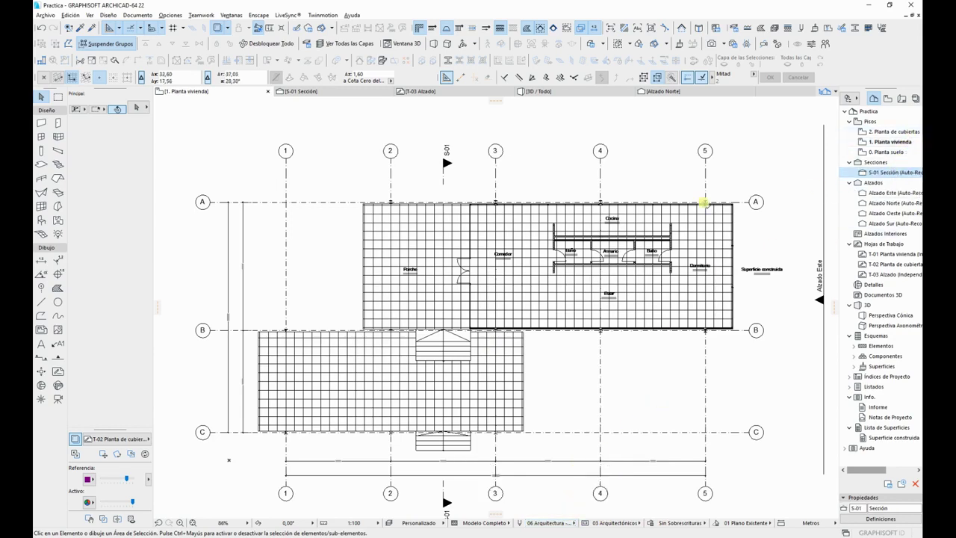
pyautogui.doubleClick(911, 171)
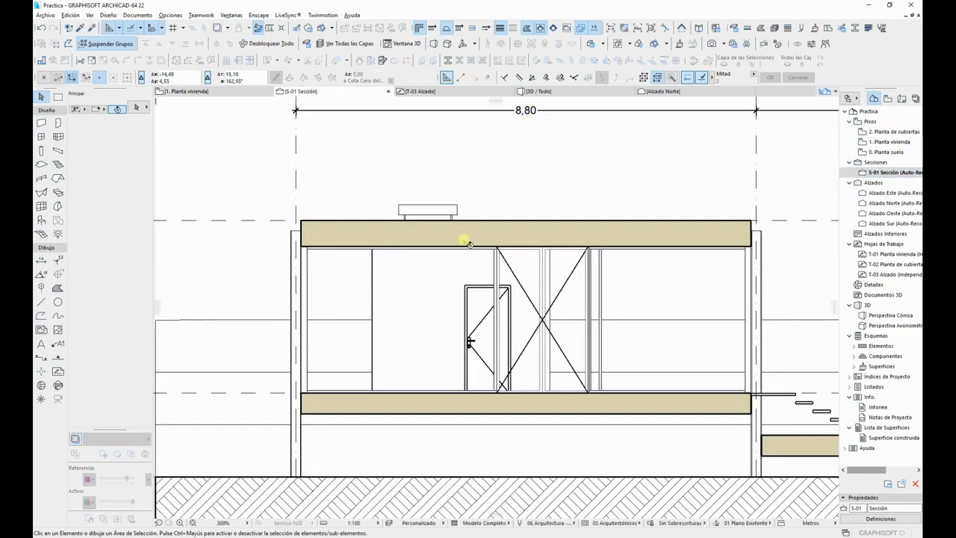
pyautogui.click(559, 523)
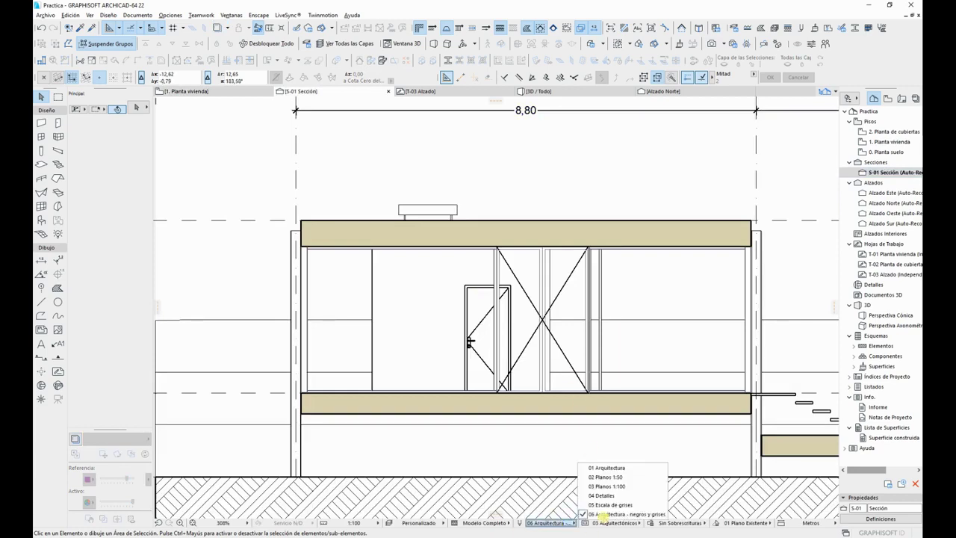
pyautogui.click(609, 505)
pyautogui.scroll(-3, 626, 362)
pyautogui.scroll(-2, 626, 362)
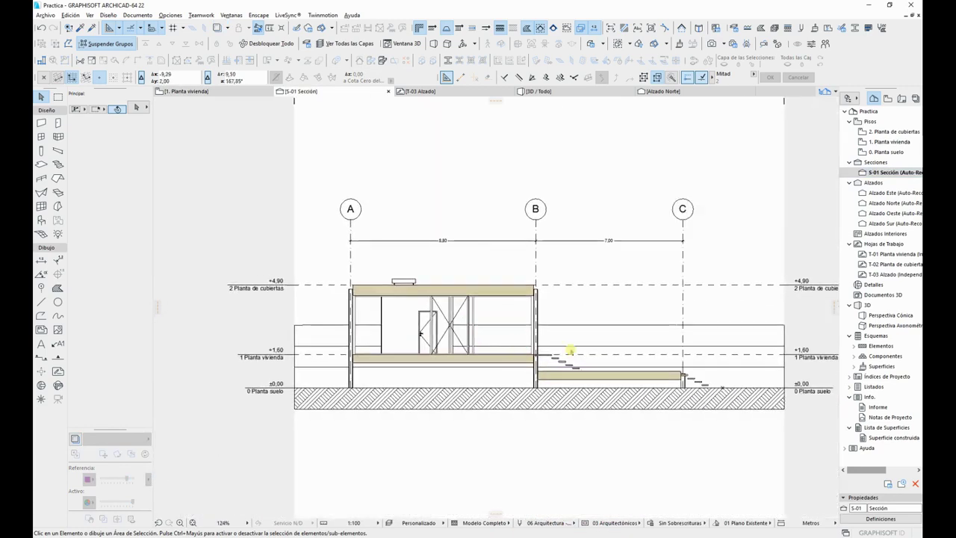
# Step: Check the pen set on the east elevation and review the north, west and south elevations
pyautogui.doubleClick(903, 193)
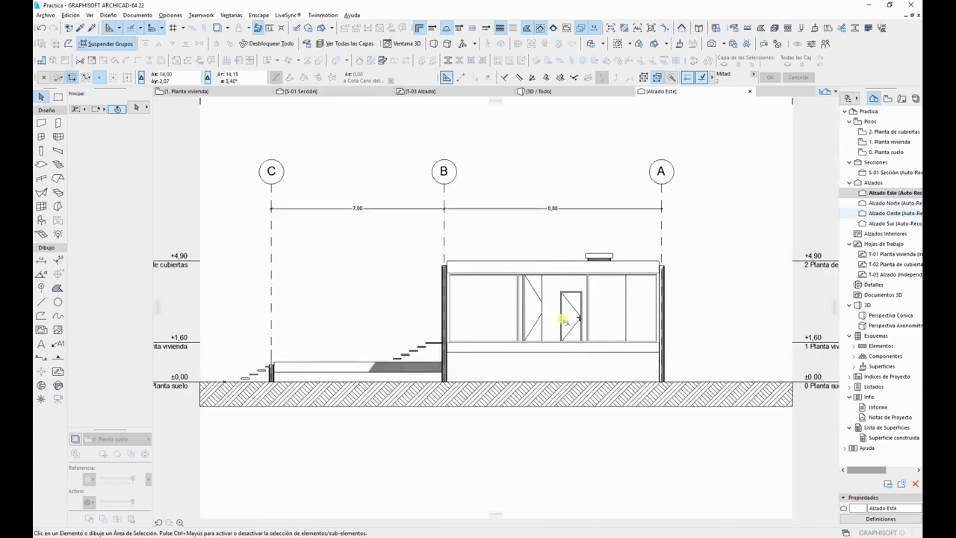
pyautogui.click(550, 524)
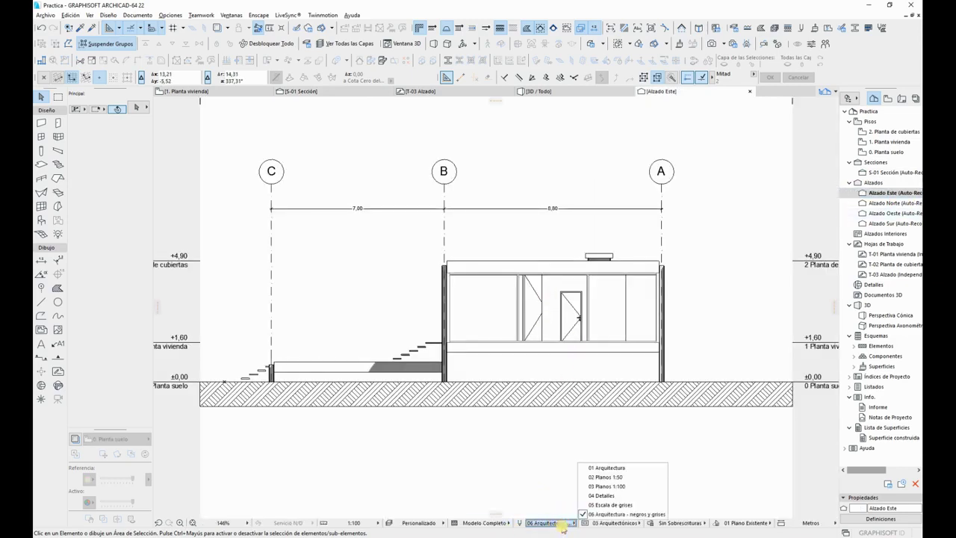
pyautogui.press('Escape')
pyautogui.press('Escape')
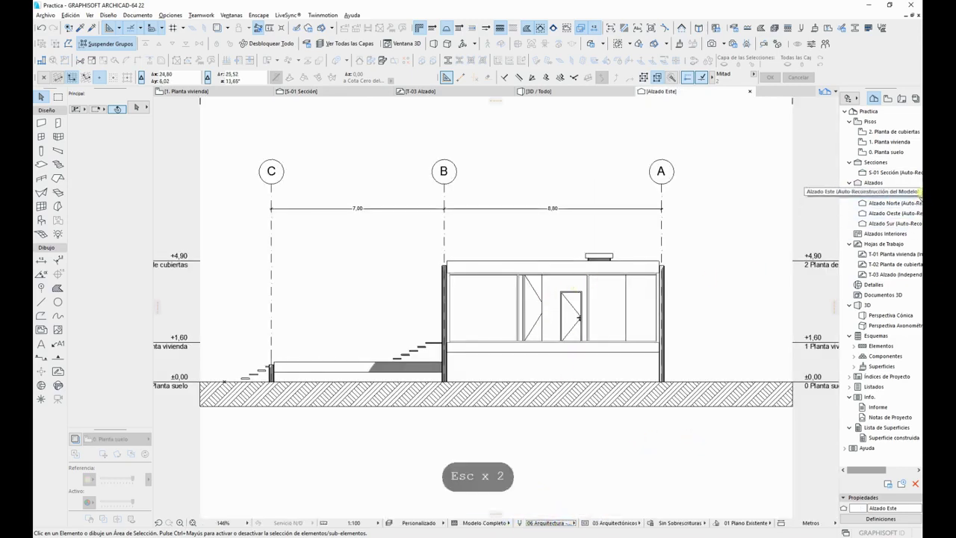
pyautogui.doubleClick(895, 203)
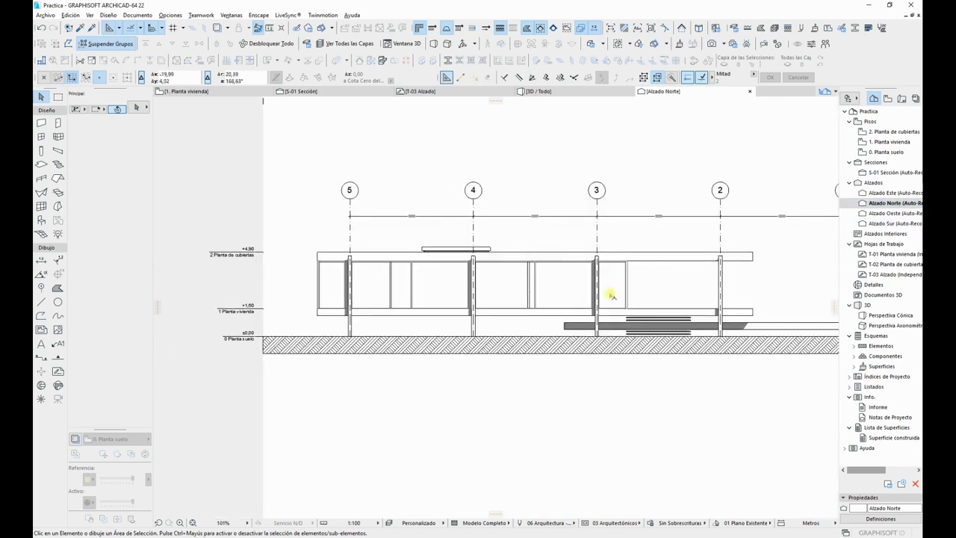
pyautogui.doubleClick(895, 213)
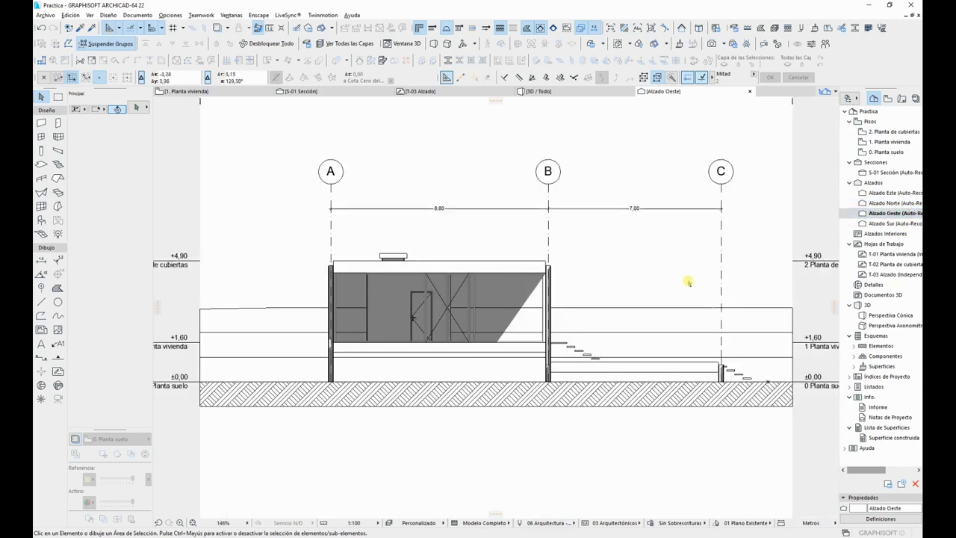
pyautogui.doubleClick(895, 222)
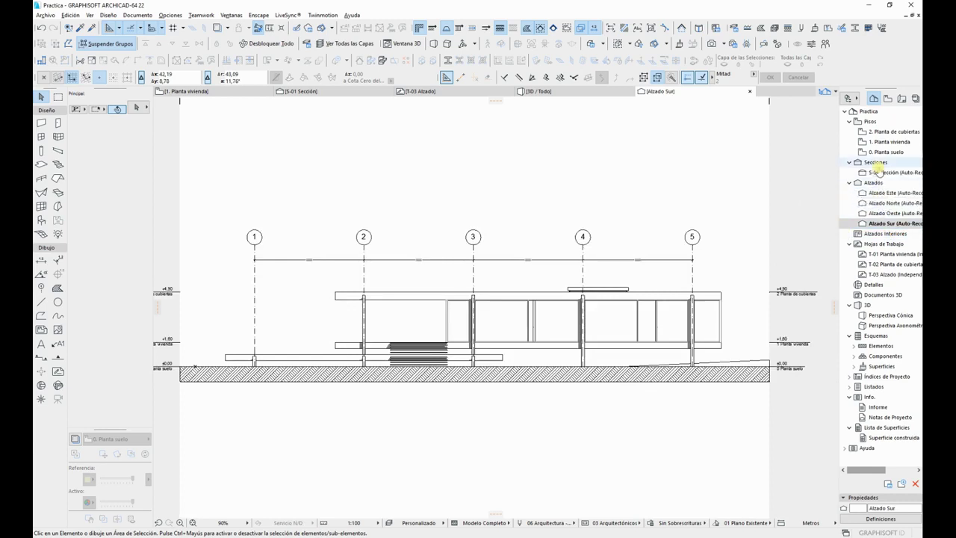
# Step: Return to the 1. Planta vivienda floor plan, start the linear Dimension tool and change its geometry method
pyautogui.click(881, 173)
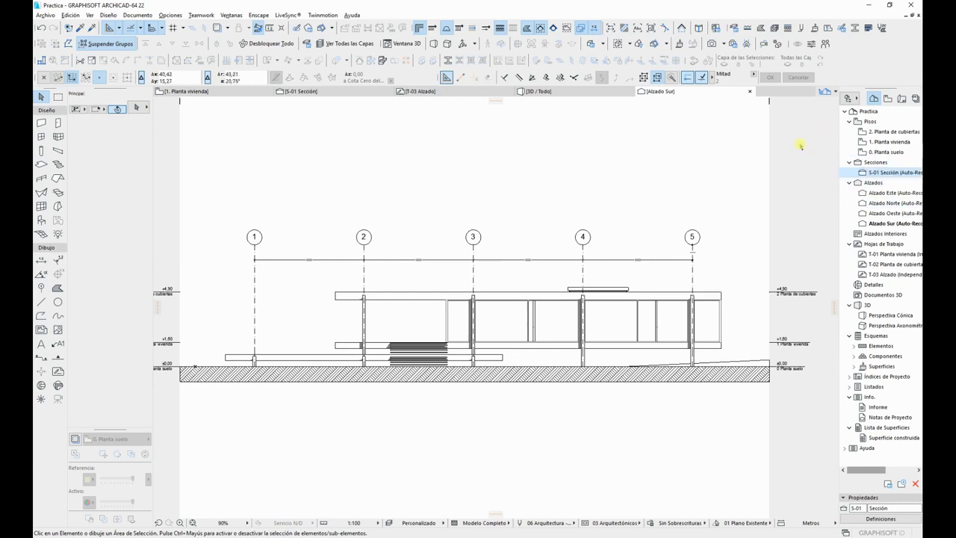
pyautogui.press('F2')
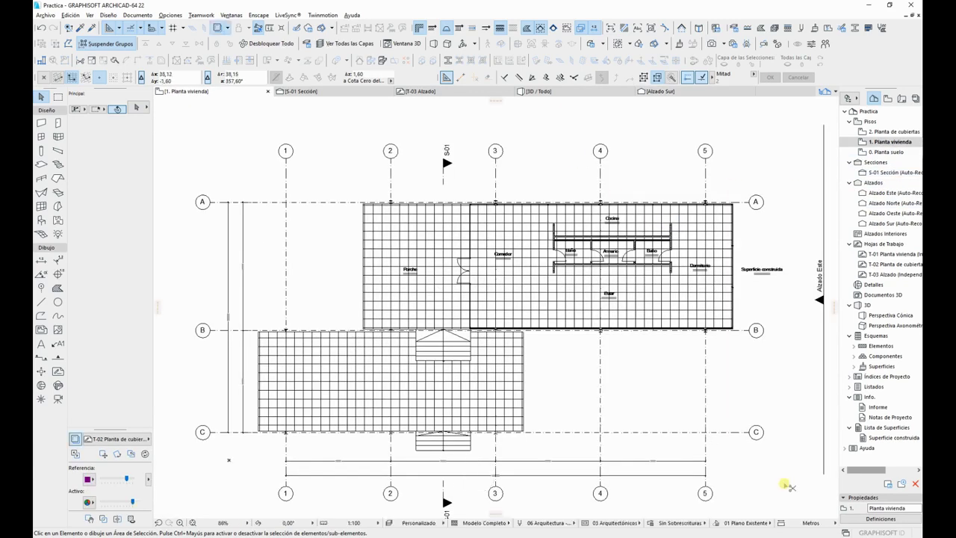
pyautogui.click(41, 259)
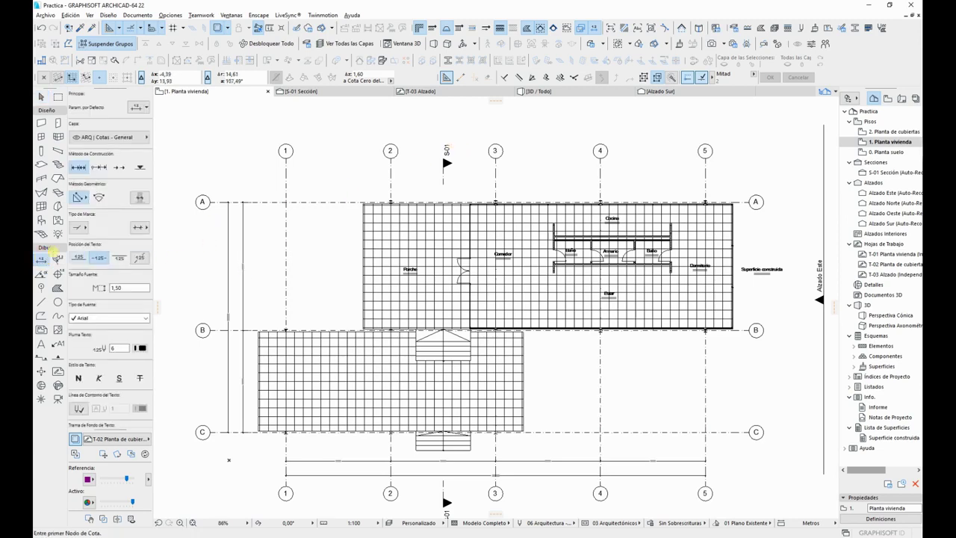
pyautogui.click(75, 197)
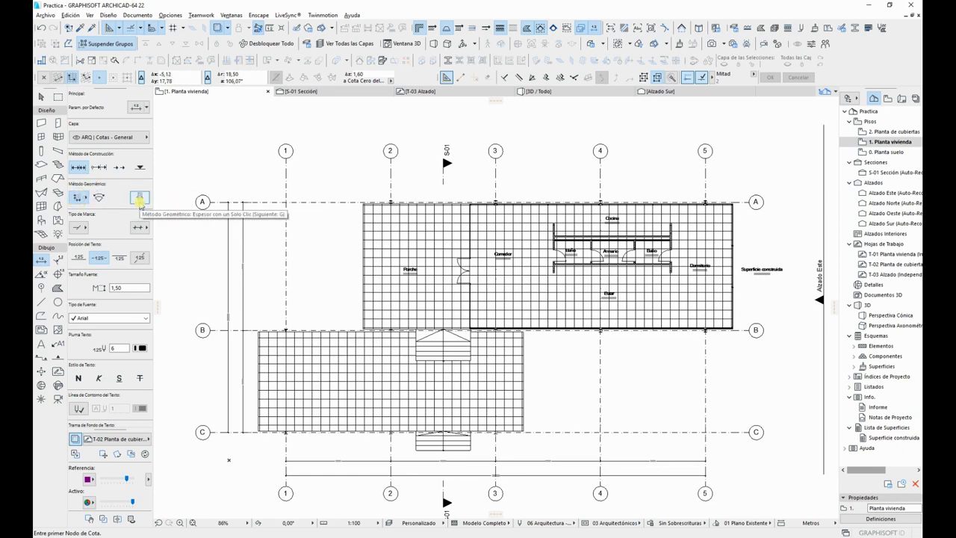
pyautogui.click(82, 228)
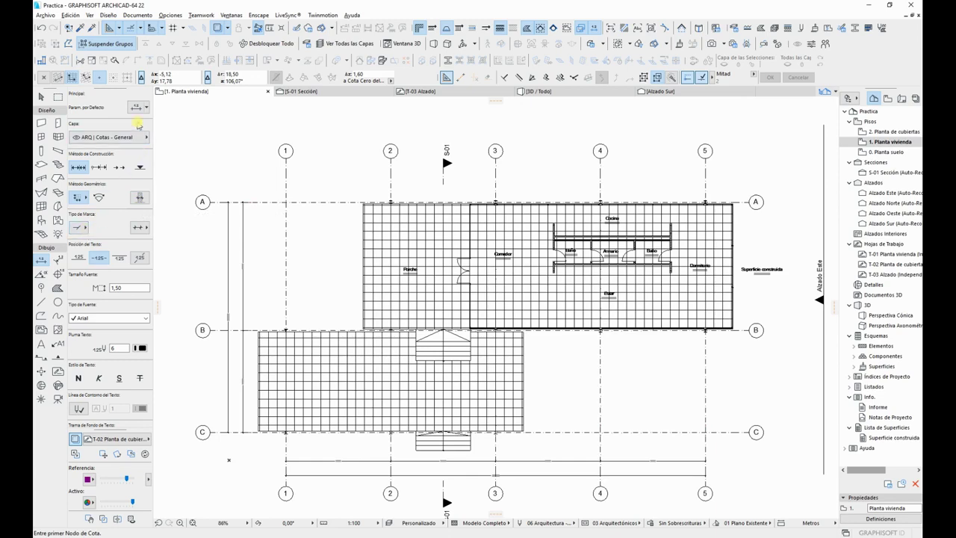
# Step: Review the default dimension settings, including the dimension details and pointer options, and accept them
pyautogui.click(136, 109)
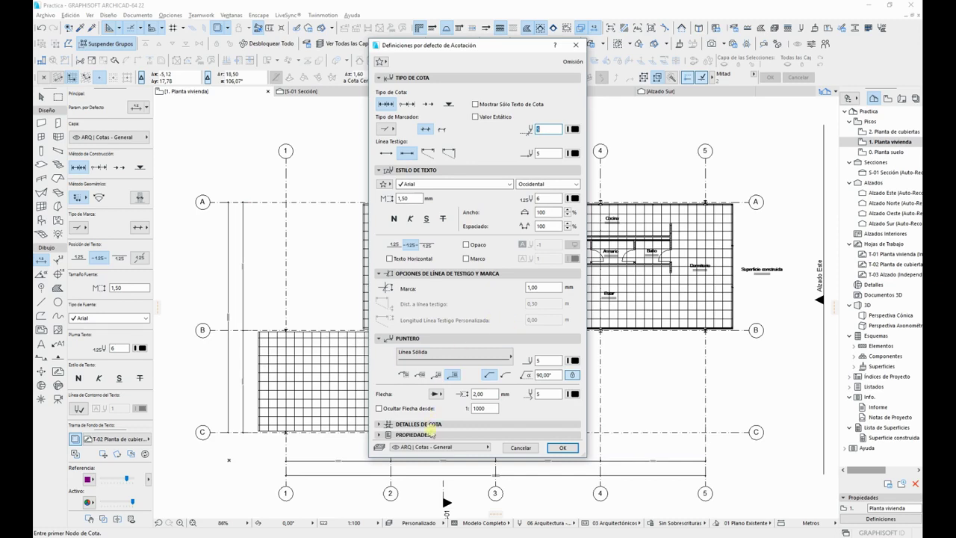
pyautogui.click(427, 424)
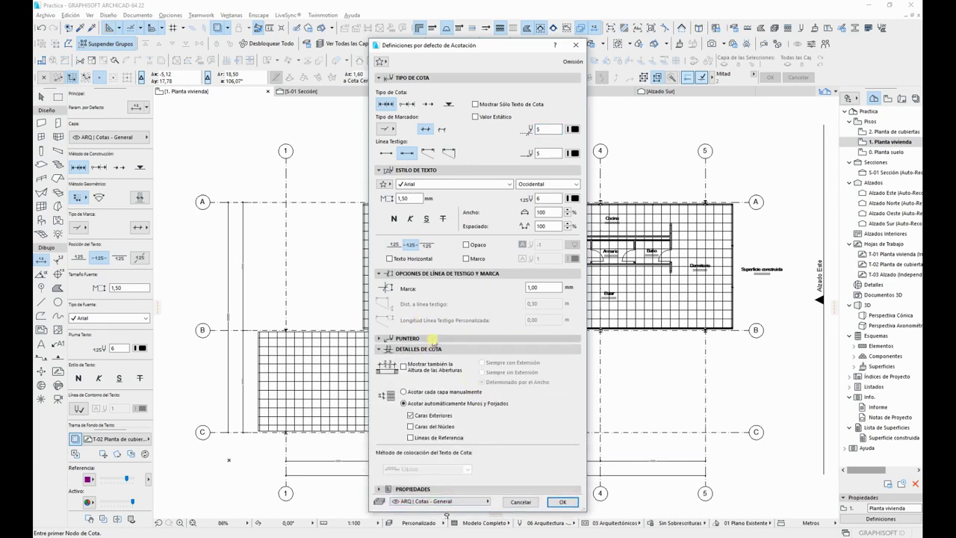
pyautogui.click(427, 337)
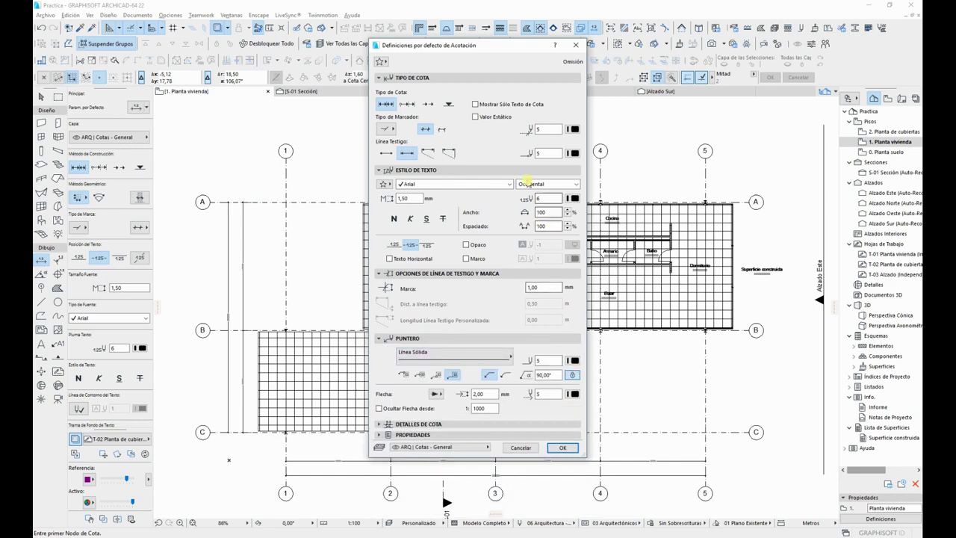
pyautogui.click(566, 448)
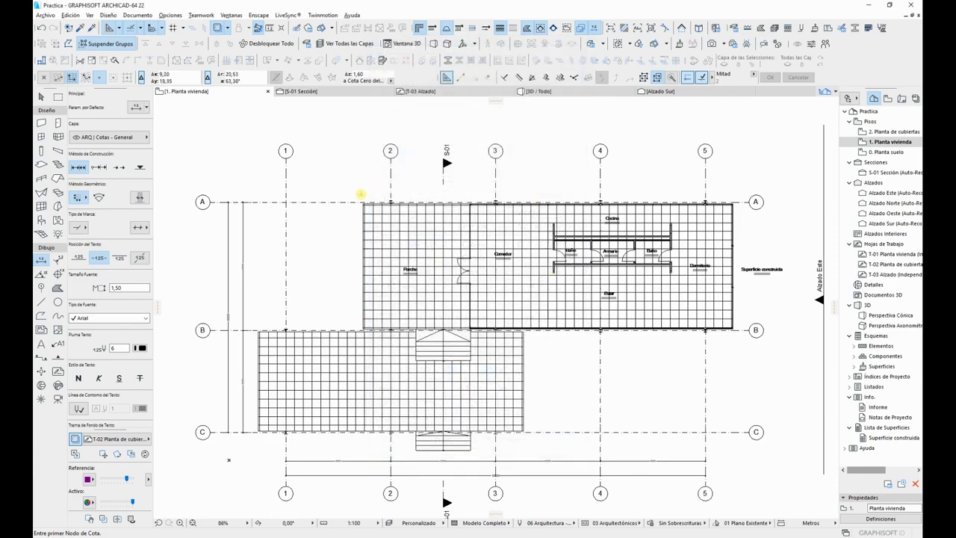
# Step: Dimension the house along axis A in a chain from the porch's outer corner through the Comedor glazing corner to the Dormitorio corner, placing the line above axis A
pyautogui.scroll(5, 361, 195)
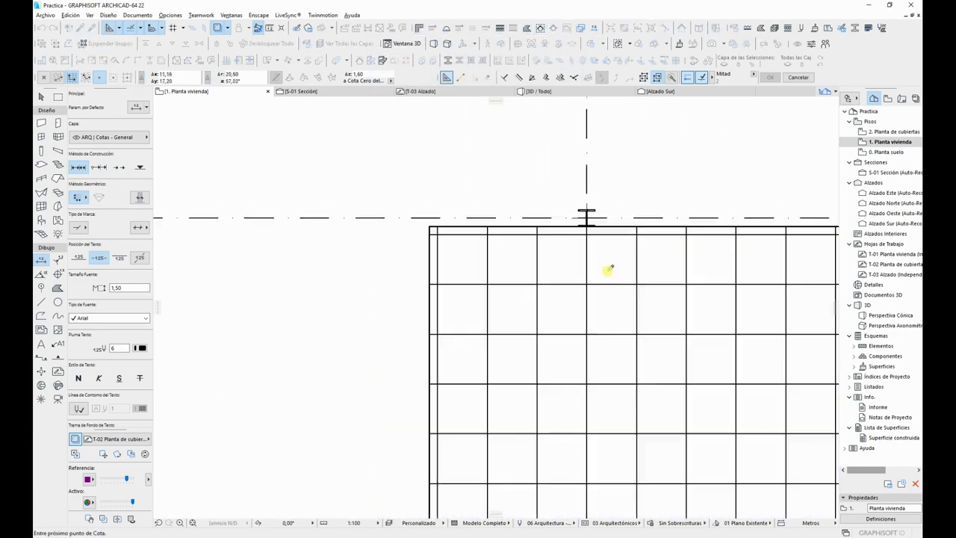
pyautogui.scroll(-2, 609, 272)
pyautogui.moveTo(607, 283); pyautogui.dragTo(292, 254, button='middle')
pyautogui.scroll(5, 625, 208)
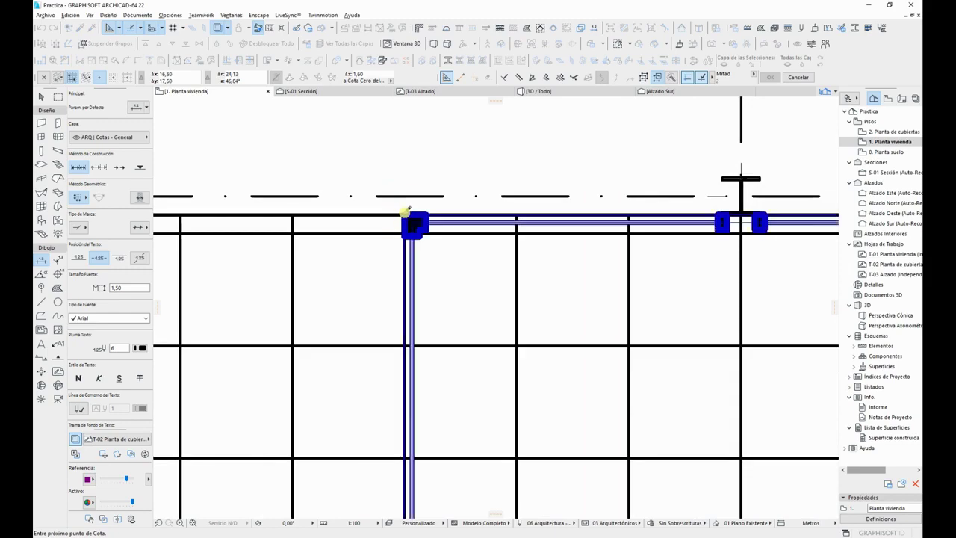
pyautogui.click(406, 212)
pyautogui.scroll(-5, 412, 214)
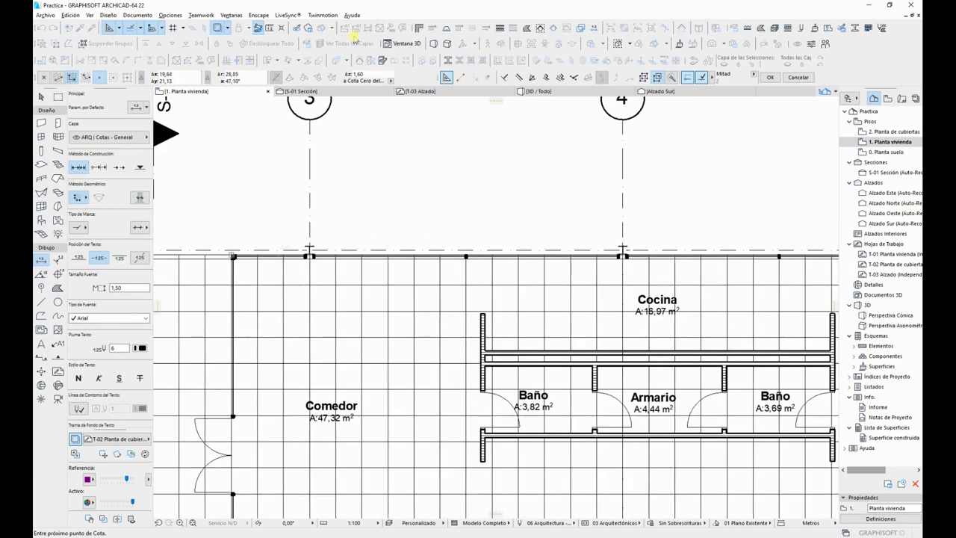
pyautogui.scroll(-3, 636, 273)
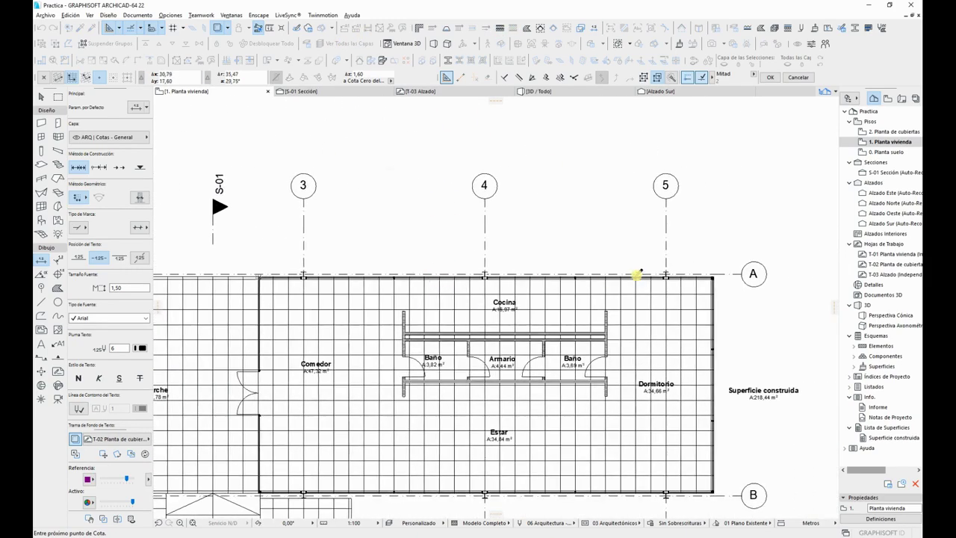
pyautogui.scroll(6, 815, 276)
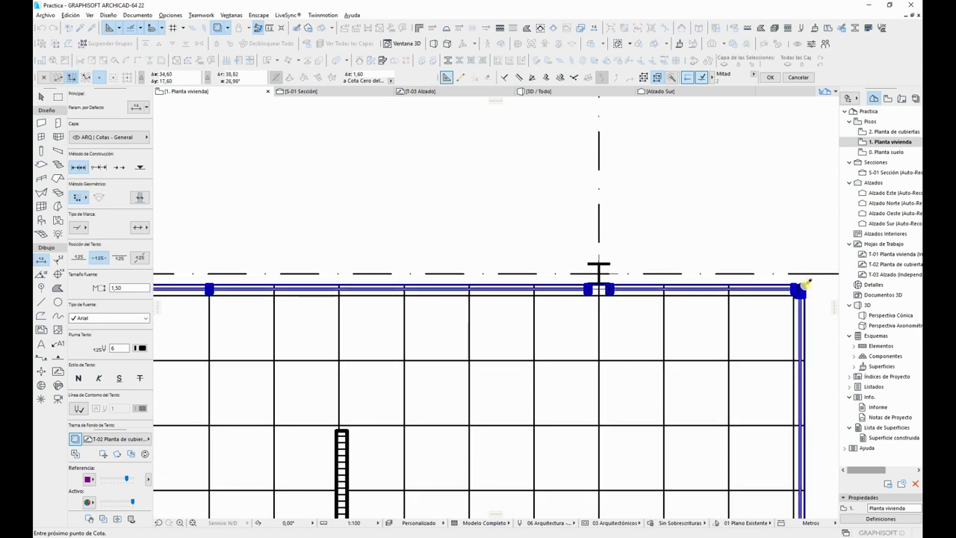
pyautogui.click(805, 284)
pyautogui.click(767, 77)
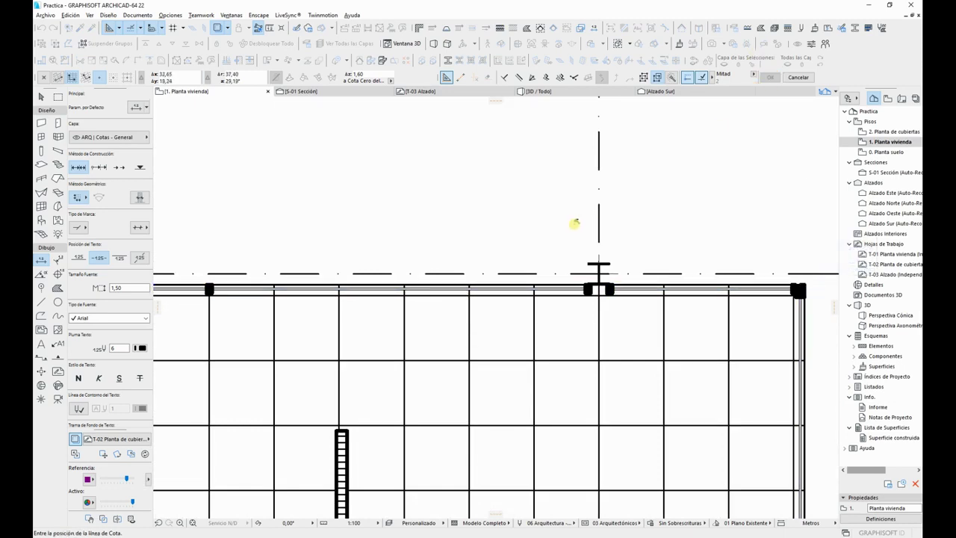
pyautogui.scroll(-4, 574, 221)
pyautogui.click(503, 252)
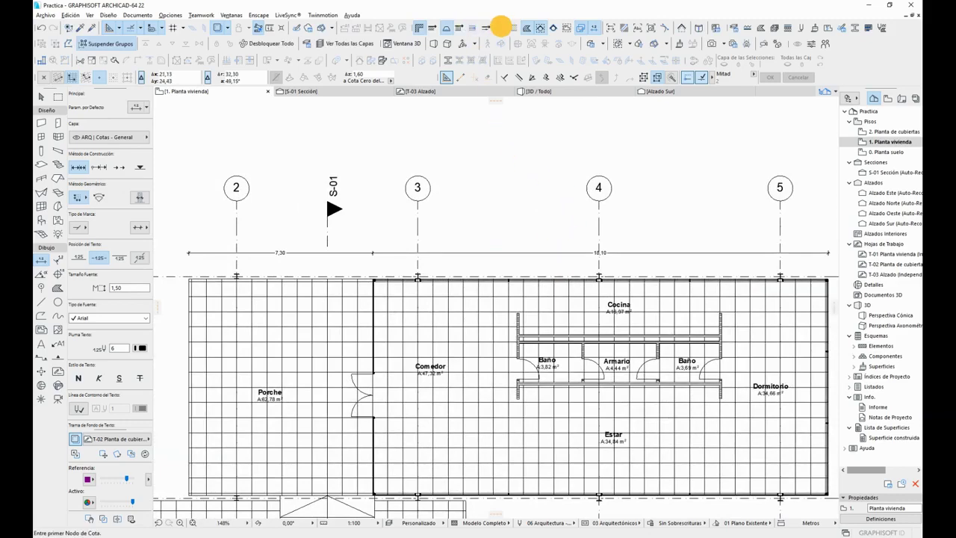
# Step: Extend the new dimension chain above axis A to the outer corner of the lower terrace near axes 1 and B
pyautogui.scroll(4, 409, 287)
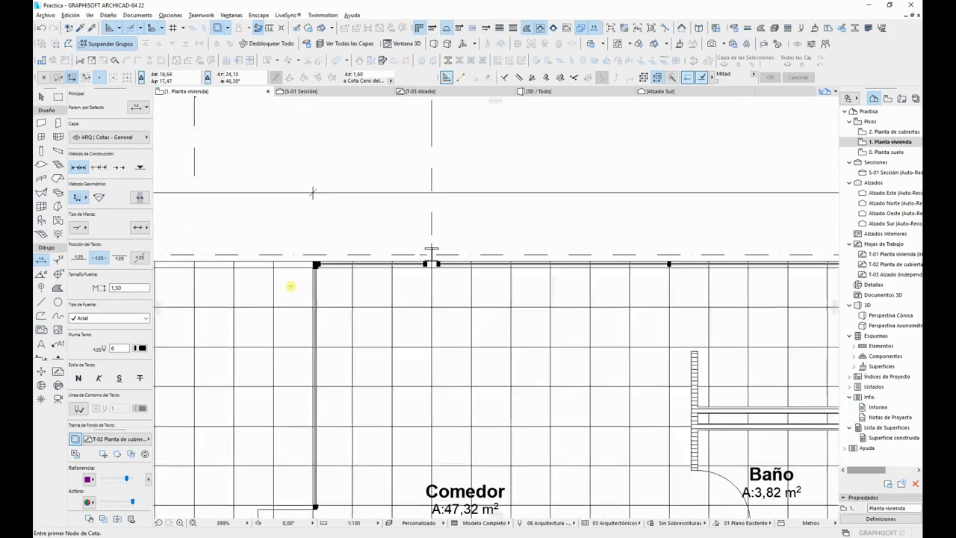
pyautogui.scroll(-6, 291, 286)
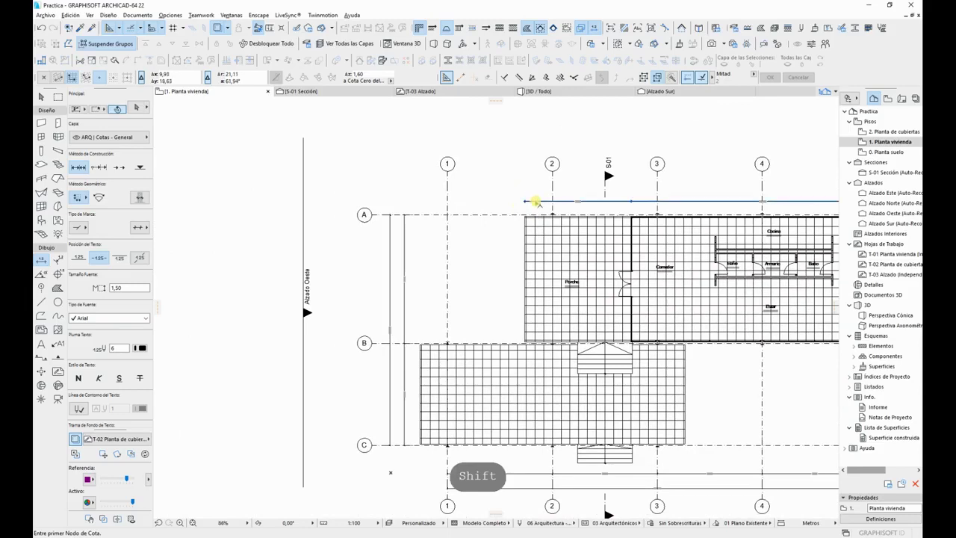
pyautogui.press('shift')
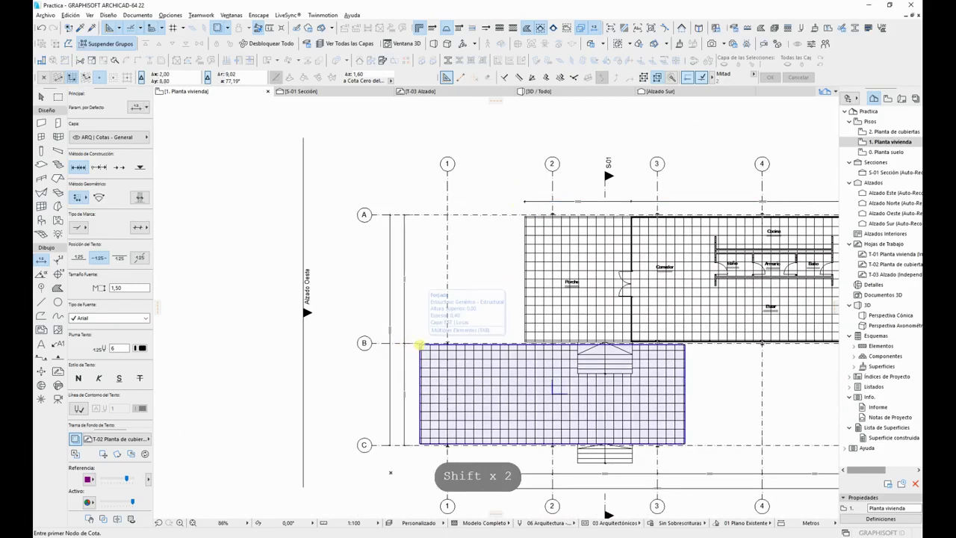
pyautogui.keyDown('shift'); pyautogui.click(538, 202); pyautogui.keyUp('shift')
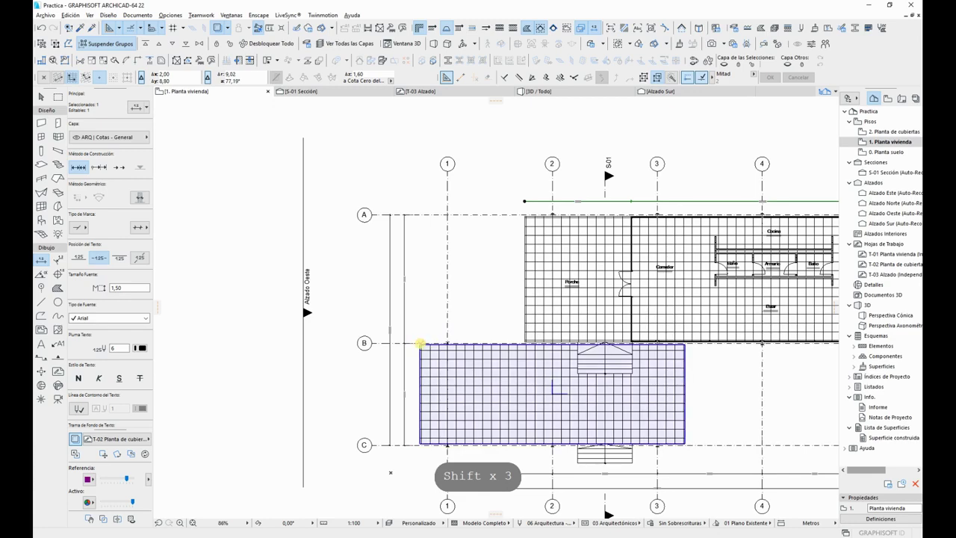
pyautogui.click(420, 344)
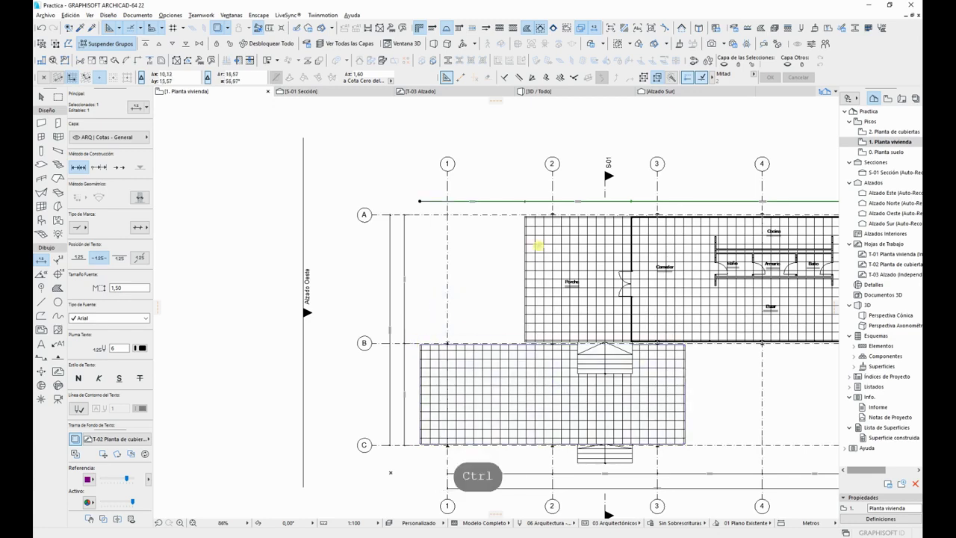
# Step: Copy the dimension chain above axis A about 1 m farther out, parallel to the original
pyautogui.press('Escape')
pyautogui.moveTo(518, 229)
pyautogui.mouseDown(button='middle')
pyautogui.moveTo(340, 213)
pyautogui.moveTo(486, 220)
pyautogui.moveTo(415, 235)
pyautogui.mouseUp(button='middle')
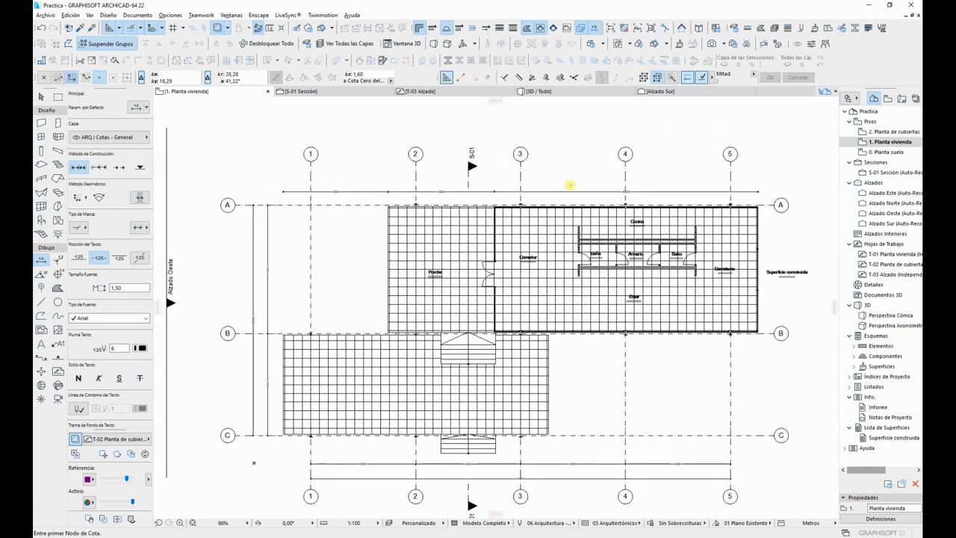
pyautogui.press('Escape')
pyautogui.press('Escape')
pyautogui.press('Escape')
pyautogui.click(582, 192)
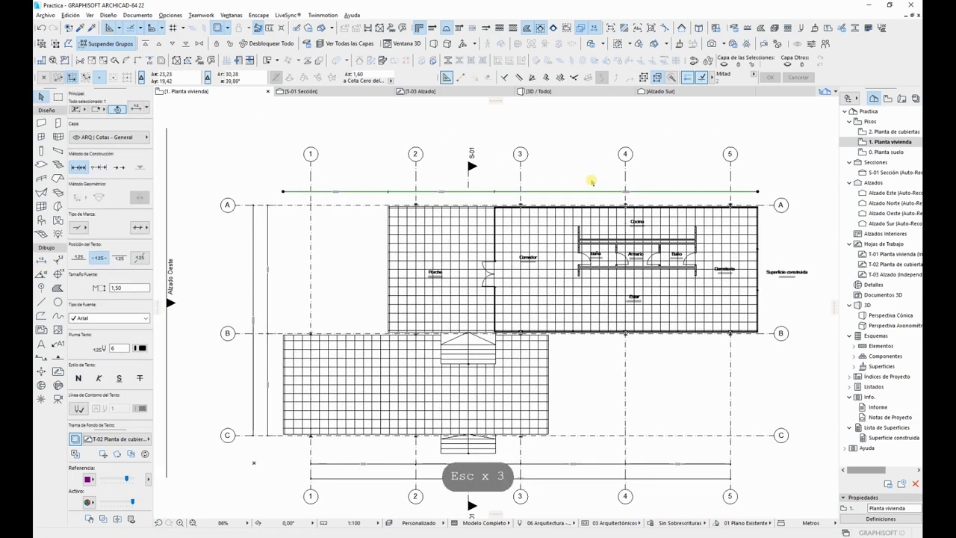
pyautogui.hotkey('ctrl', 'd')
pyautogui.click(539, 193)
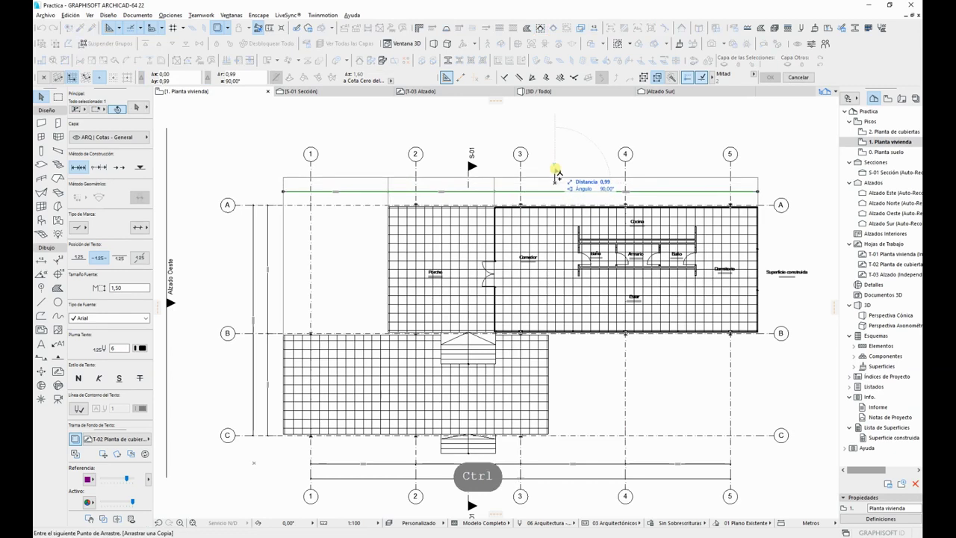
pyautogui.click(556, 177)
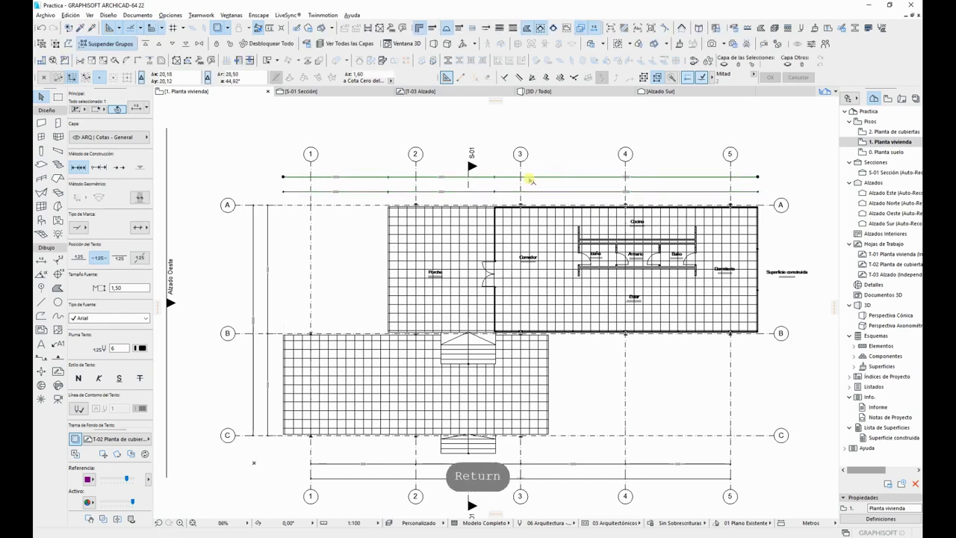
pyautogui.press('Escape')
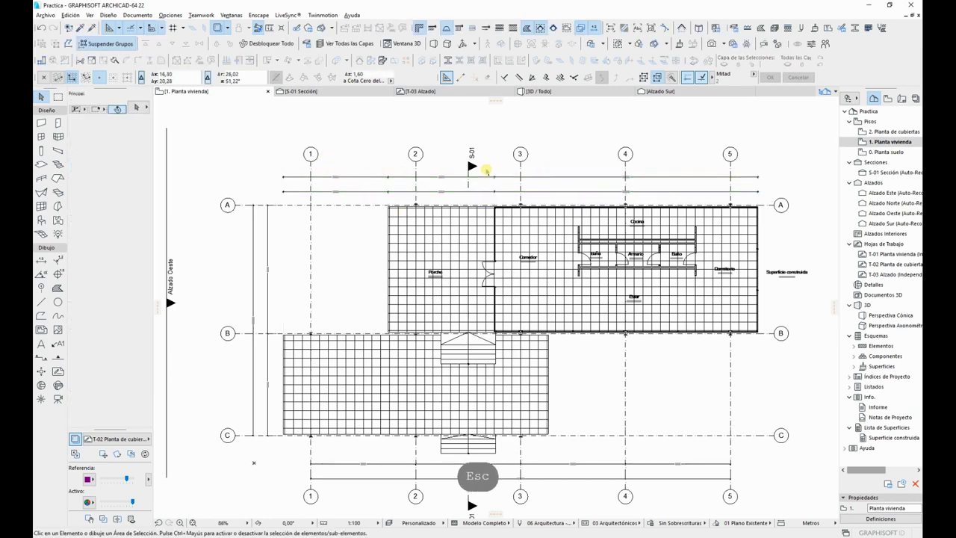
# Step: Delete the two intermediate points of the outer chain above axis A, leaving a single overall dimension
pyautogui.click(573, 178)
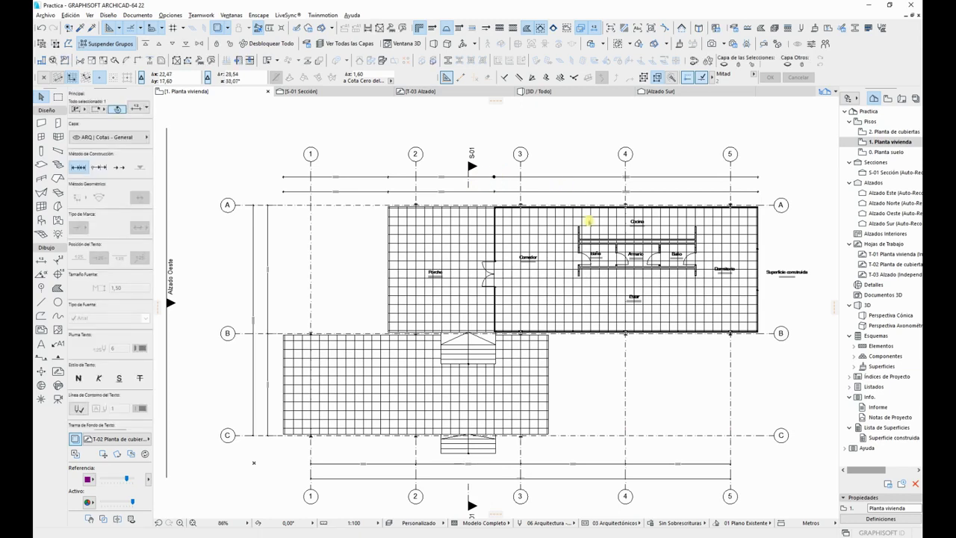
pyautogui.press('Delete')
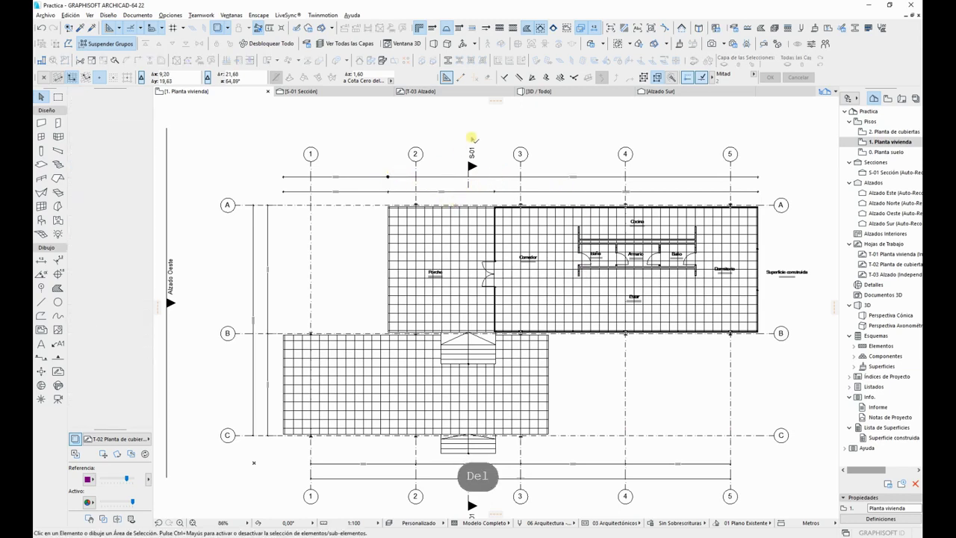
pyautogui.press('Delete')
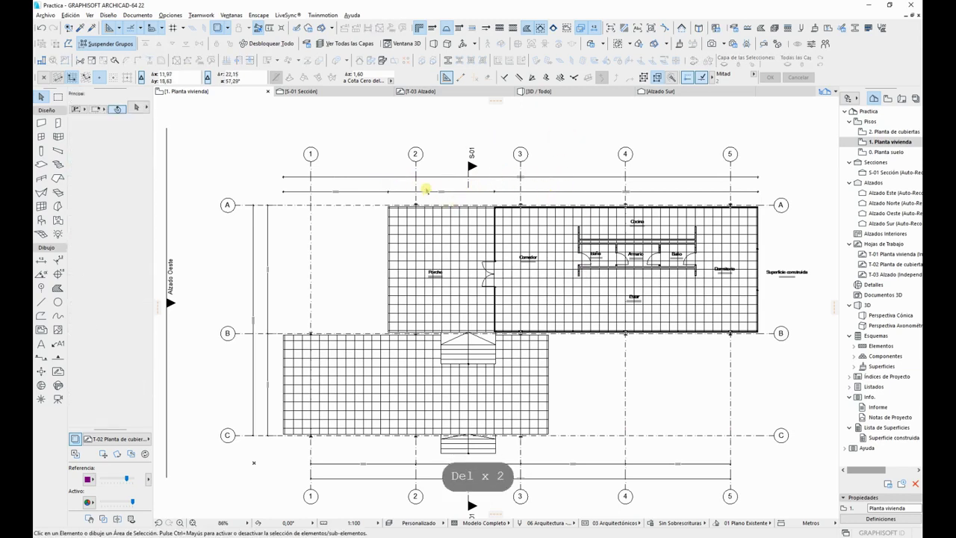
# Step: Begin a vertical dimension chain with the house's Dormitorio-side corners at axes A and B
pyautogui.scroll(-1, 451, 391)
pyautogui.moveTo(399, 336); pyautogui.dragTo(335, 306, button='middle')
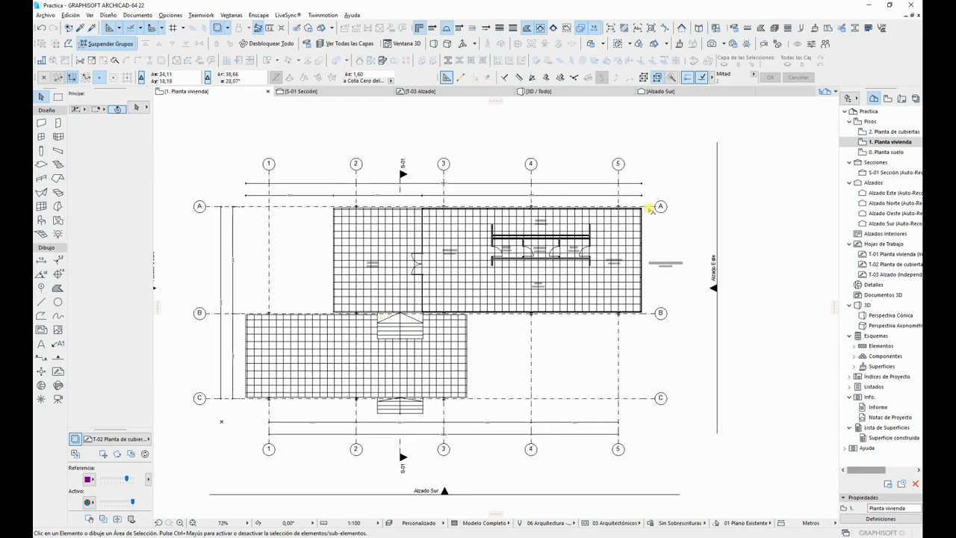
pyautogui.click(42, 259)
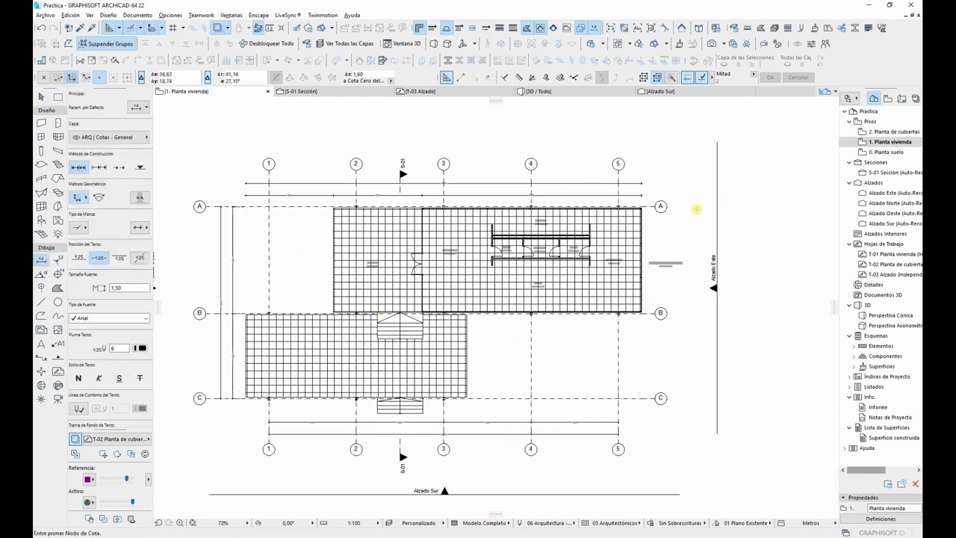
pyautogui.scroll(5, 679, 215)
pyautogui.scroll(2, 587, 226)
pyautogui.click(468, 163)
pyautogui.scroll(-2, 492, 205)
pyautogui.moveTo(492, 205); pyautogui.dragTo(575, 50, button='middle')
pyautogui.click(559, 466)
pyautogui.scroll(-3, 466, 342)
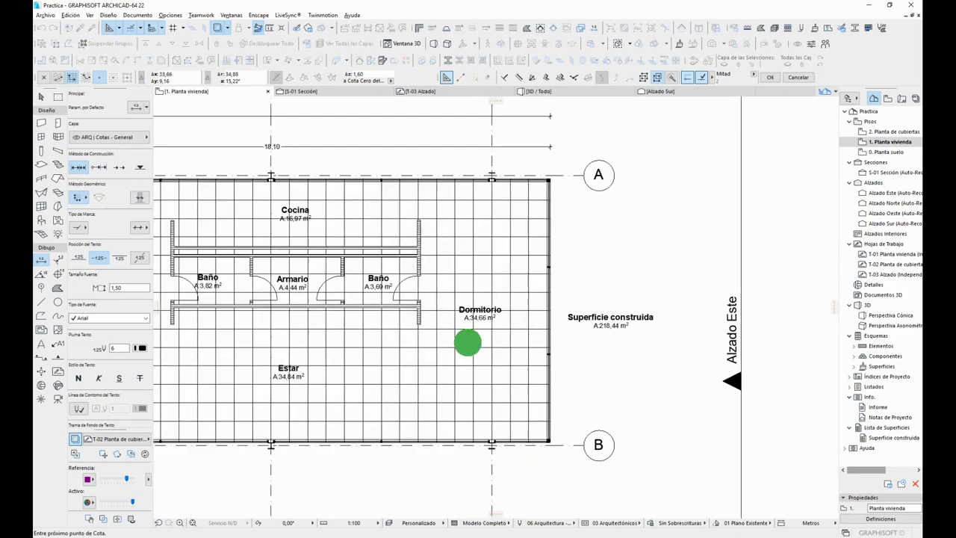
# Step: Add the lower terrace's two corners nearest axis 3, at axes B and C, to the vertical dimension chain
pyautogui.scroll(4, 363, 252)
pyautogui.click(282, 229)
pyautogui.scroll(-3, 303, 296)
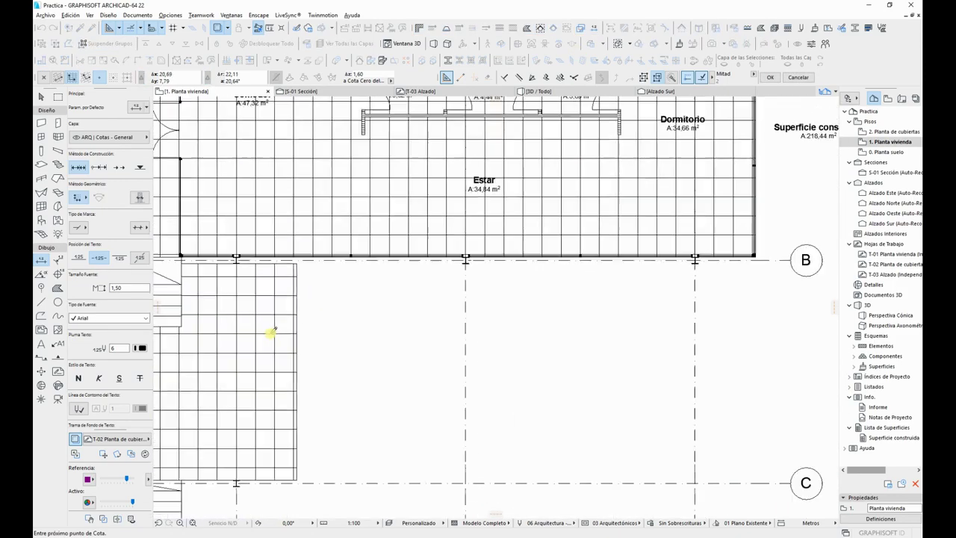
pyautogui.moveTo(263, 505); pyautogui.dragTo(390, 357, button='middle')
pyautogui.click(421, 319)
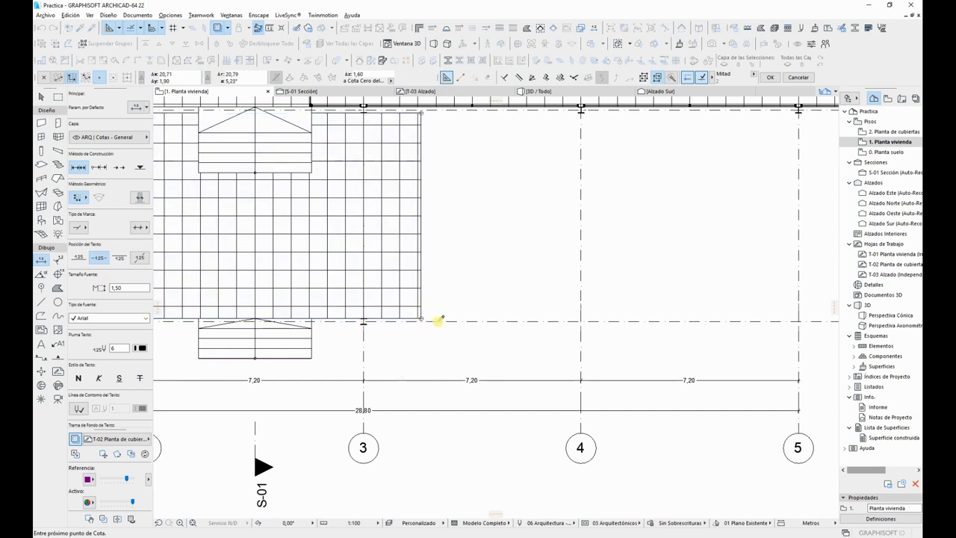
# Step: Hide the trace reference and end the vertical chain at the lower stair's outer corner, placing it between the axis bubbles and the Alzado Este line
pyautogui.scroll(5, 306, 364)
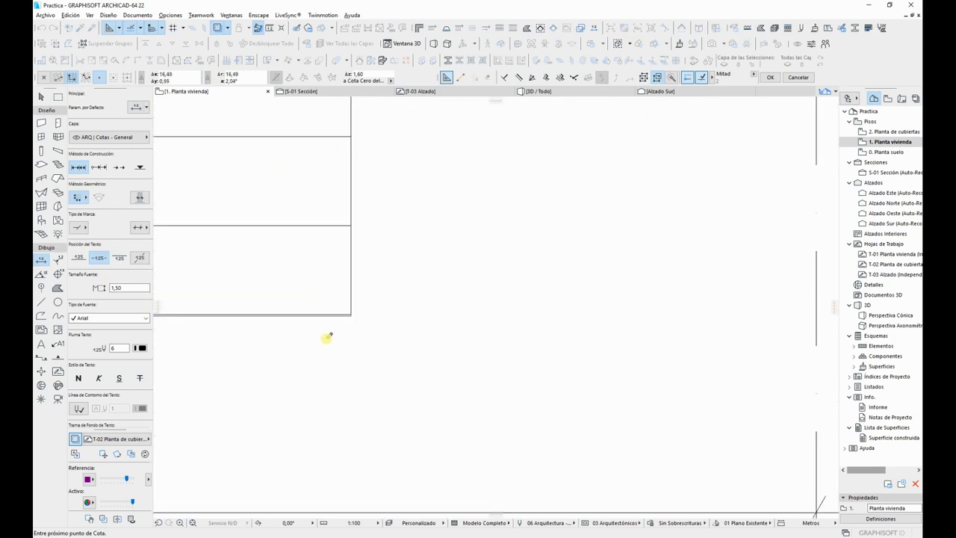
pyautogui.hotkey('alt', 'F2')
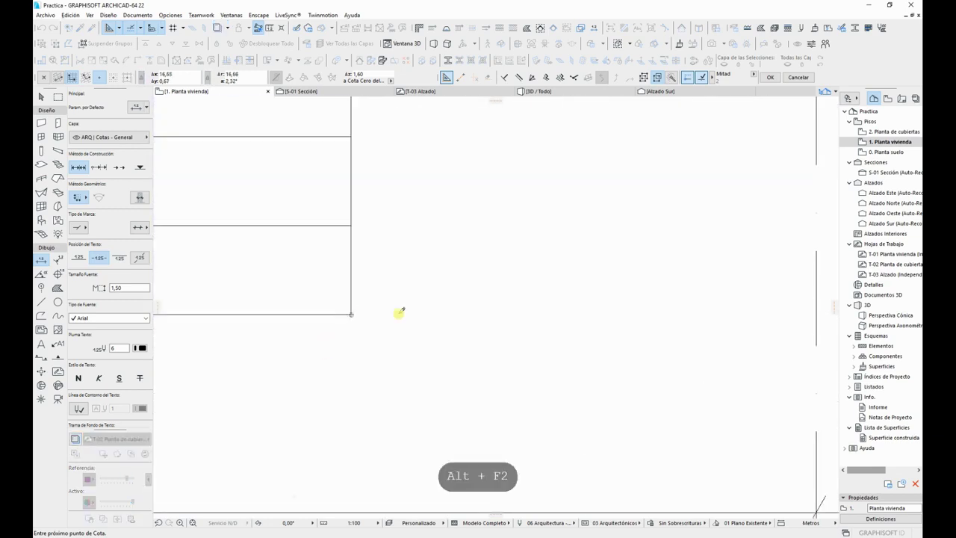
pyautogui.scroll(-5, 523, 290)
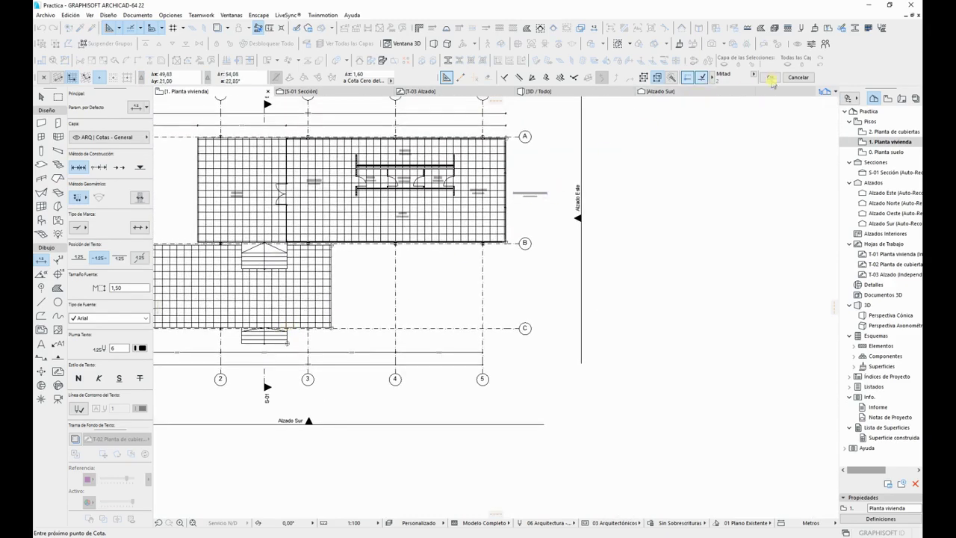
pyautogui.click(771, 78)
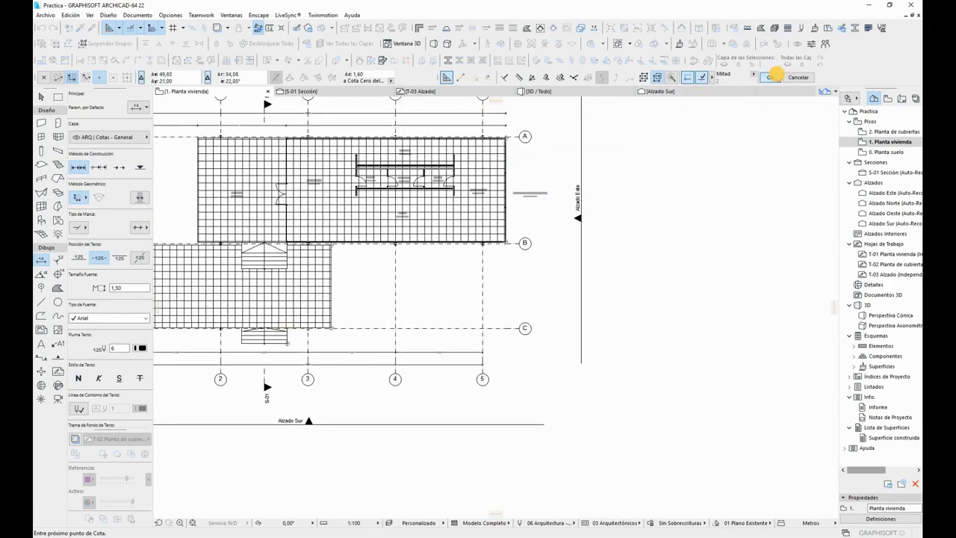
pyautogui.click(547, 252)
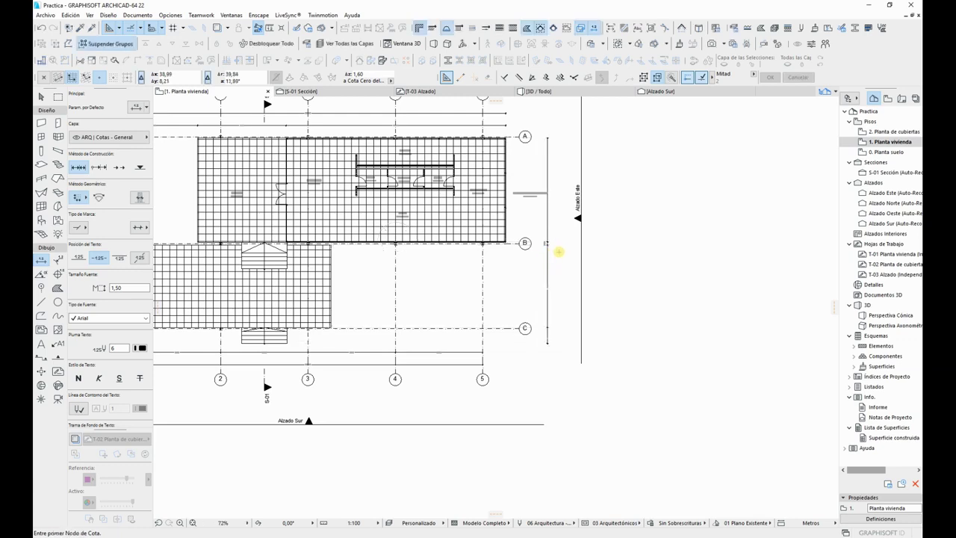
# Step: Copy the new vertical dimension chain 1 m toward the Alzado Este line
pyautogui.scroll(5, 553, 230)
pyautogui.press('Escape')
pyautogui.press('Escape')
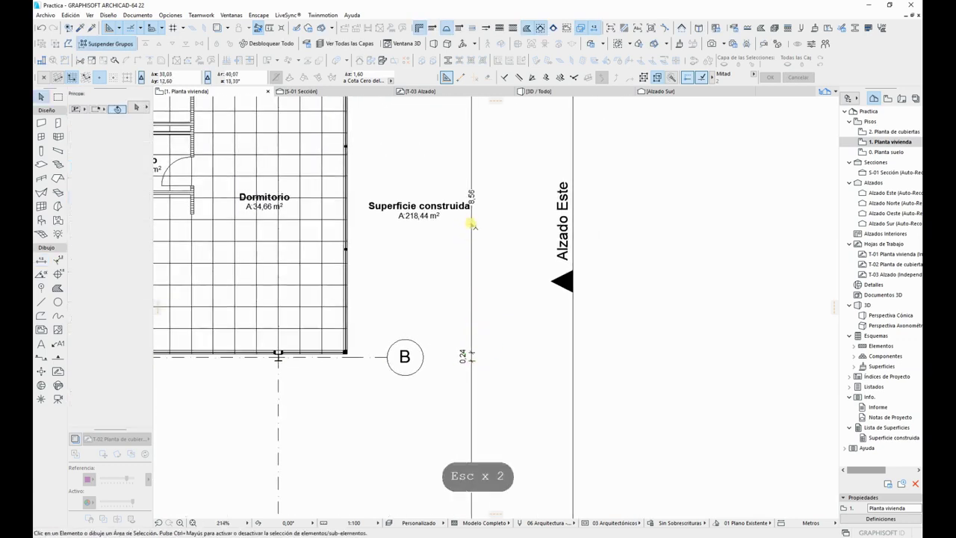
pyautogui.click(472, 224)
pyautogui.press('shift')
pyautogui.scroll(-4, 489, 249)
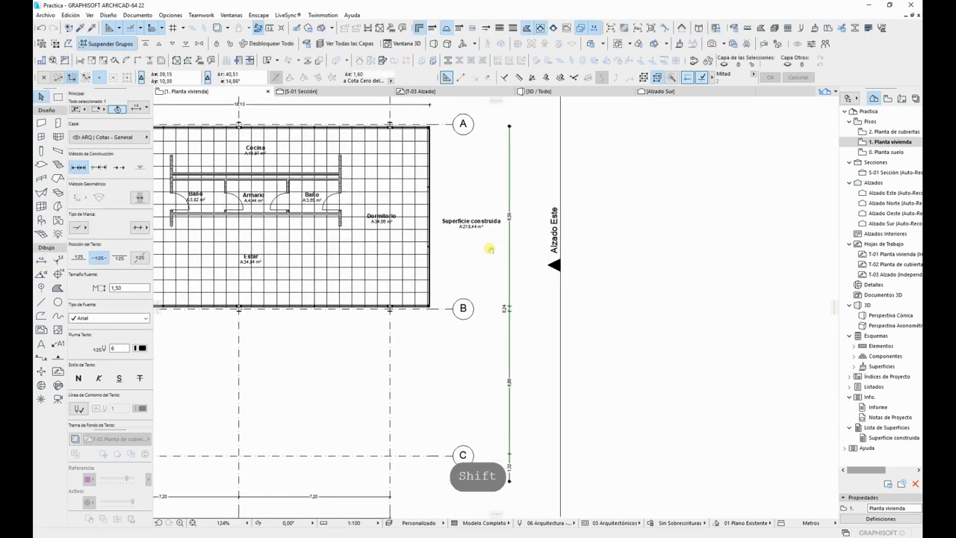
pyautogui.hotkey('ctrl', 'd')
pyautogui.press('ctrl')
pyautogui.click(540, 172)
pyautogui.write('1')
pyautogui.press('Return')
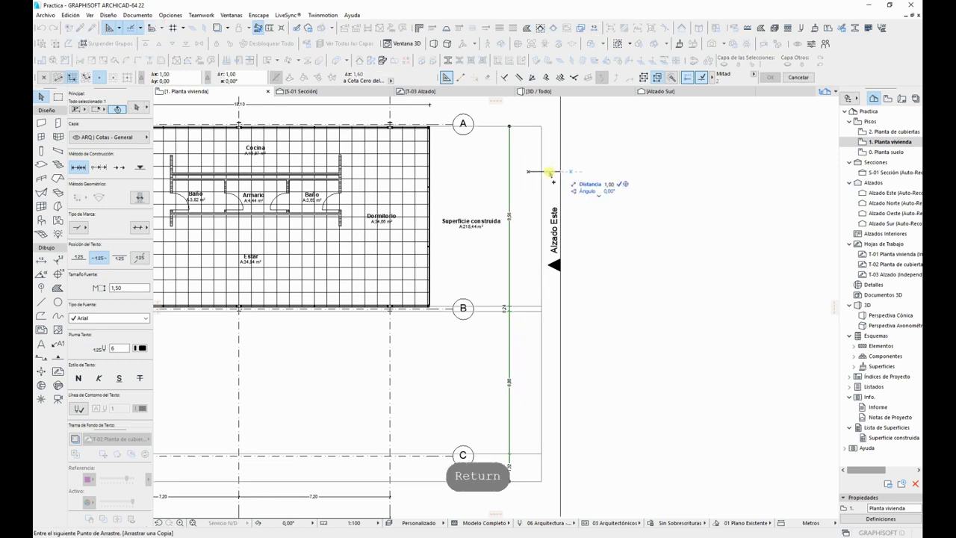
pyautogui.press('Escape')
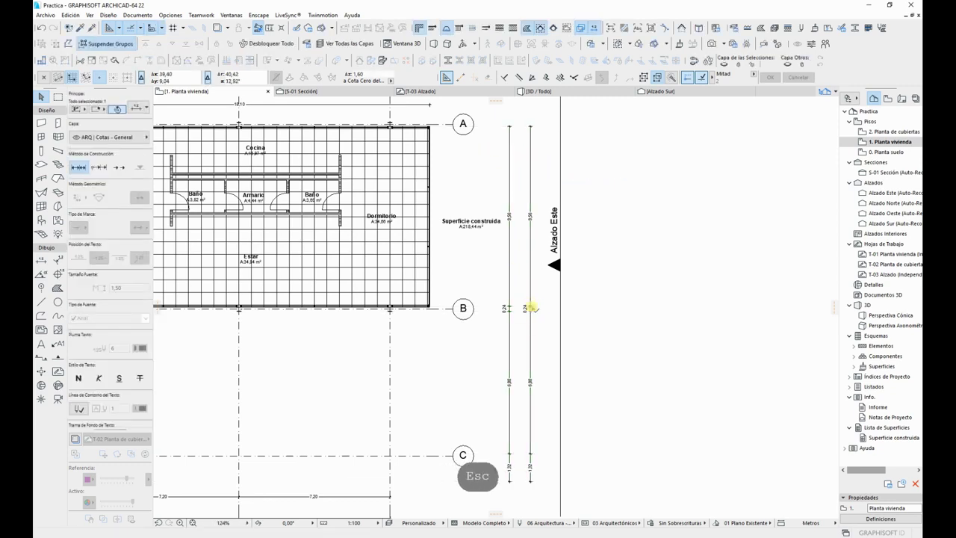
# Step: Delete the intermediate points of the copied vertical chain, leaving only the overall dimension beside the Alzado Este line
pyautogui.press('Delete')
pyautogui.press('Delete')
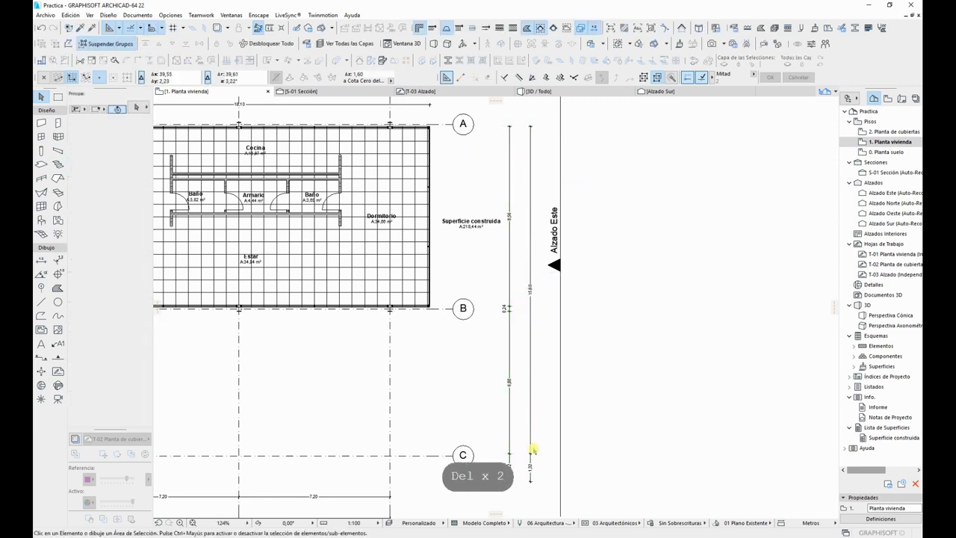
pyautogui.click(531, 454)
pyautogui.press('Delete')
# Step: Show the View Map and check the available layer combinations, pen sets, scales and model view options for the dimensioned plan
pyautogui.scroll(-2, 556, 217)
pyautogui.scroll(-1, 410, 200)
pyautogui.moveTo(410, 200)
pyautogui.mouseDown(button='middle')
pyautogui.moveTo(626, 235)
pyautogui.moveTo(617, 222)
pyautogui.mouseUp(button='middle')
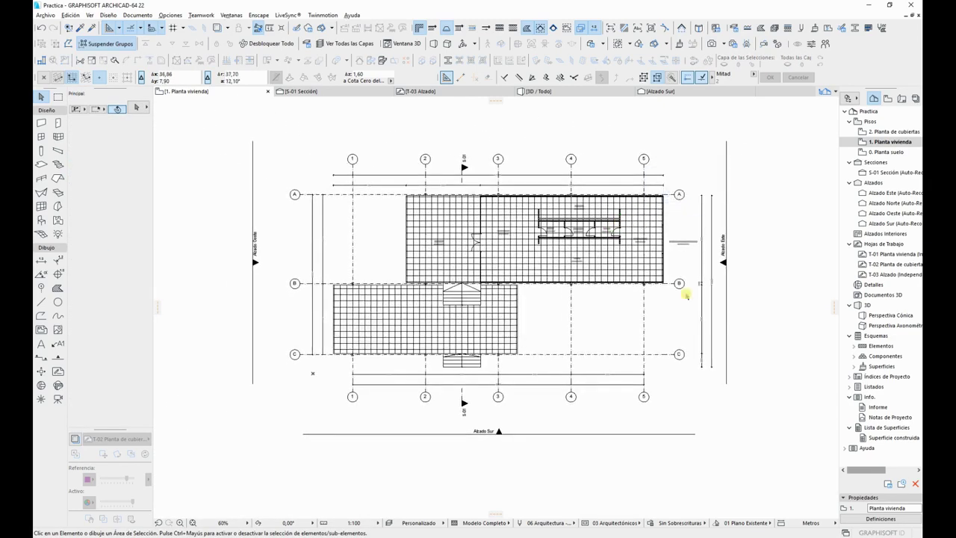
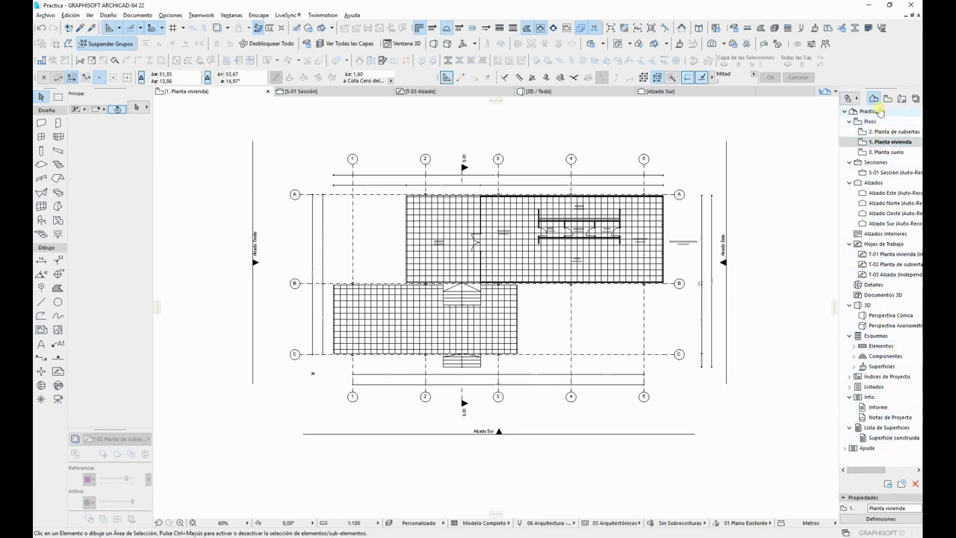
pyautogui.click(887, 100)
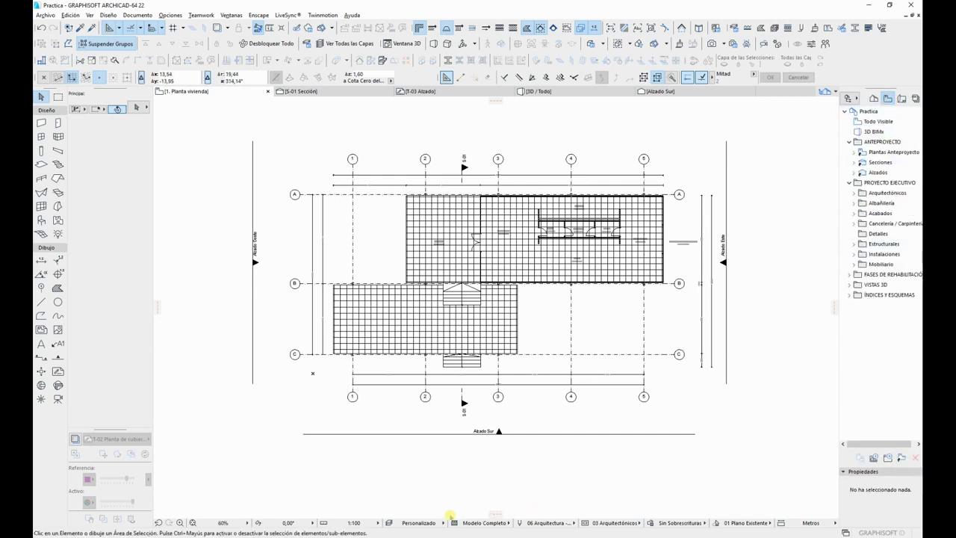
pyautogui.click(445, 524)
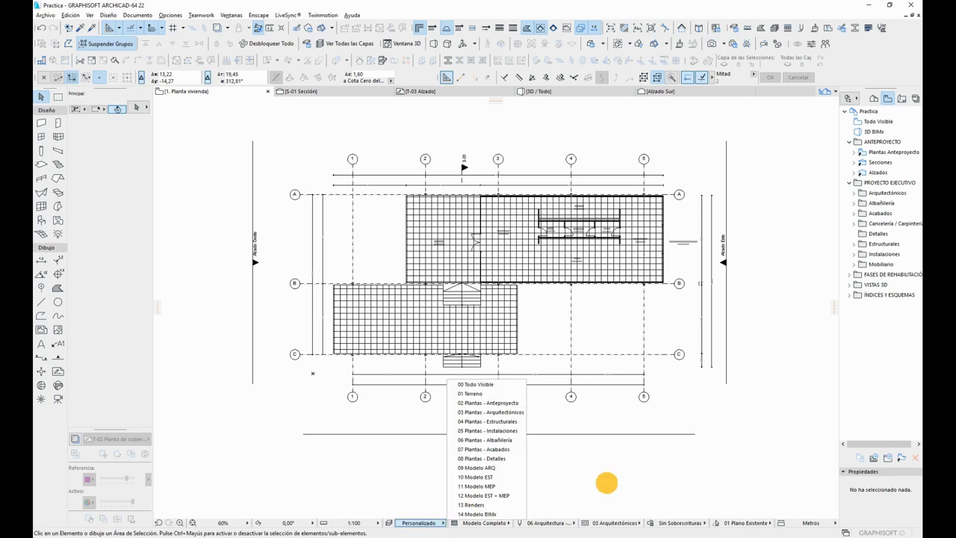
pyautogui.click(609, 487)
pyautogui.click(552, 523)
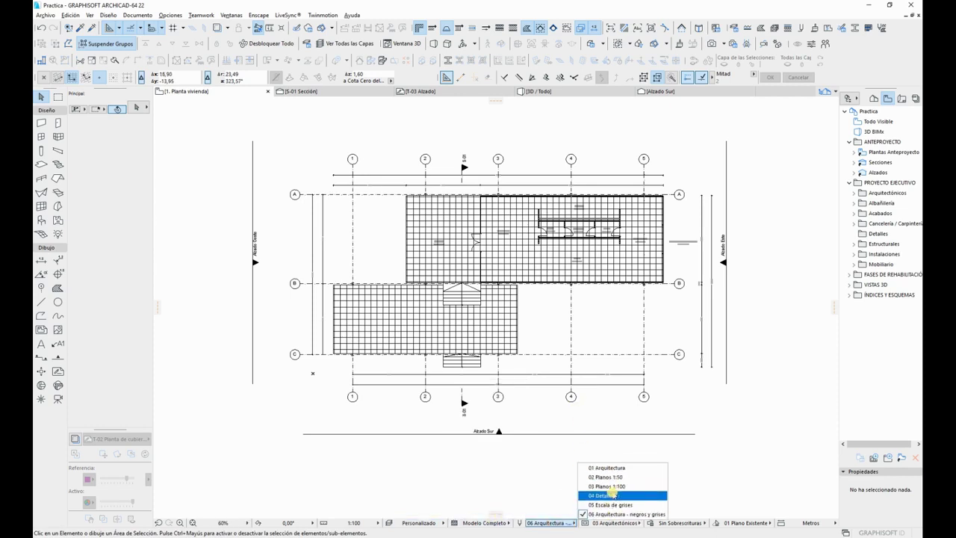
pyautogui.click(391, 503)
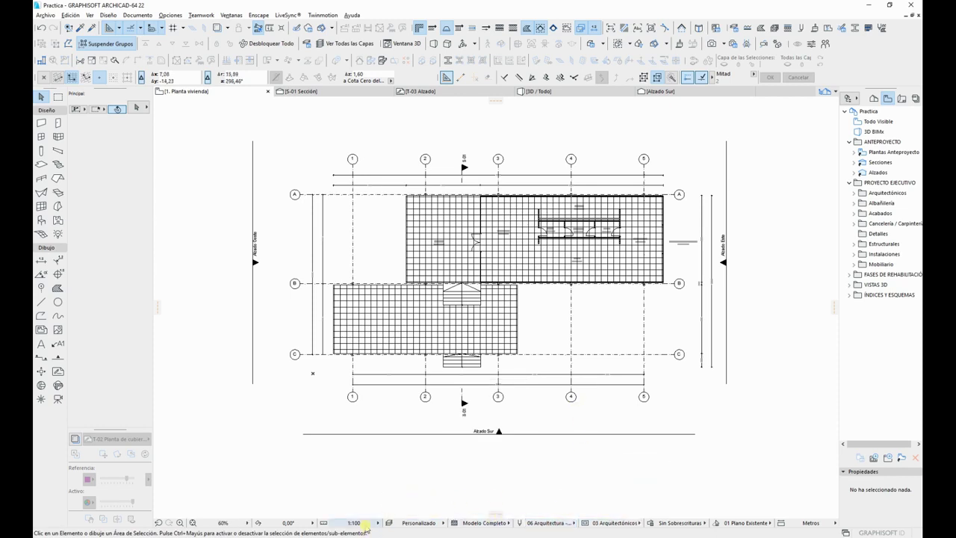
pyautogui.click(373, 523)
pyautogui.click(504, 486)
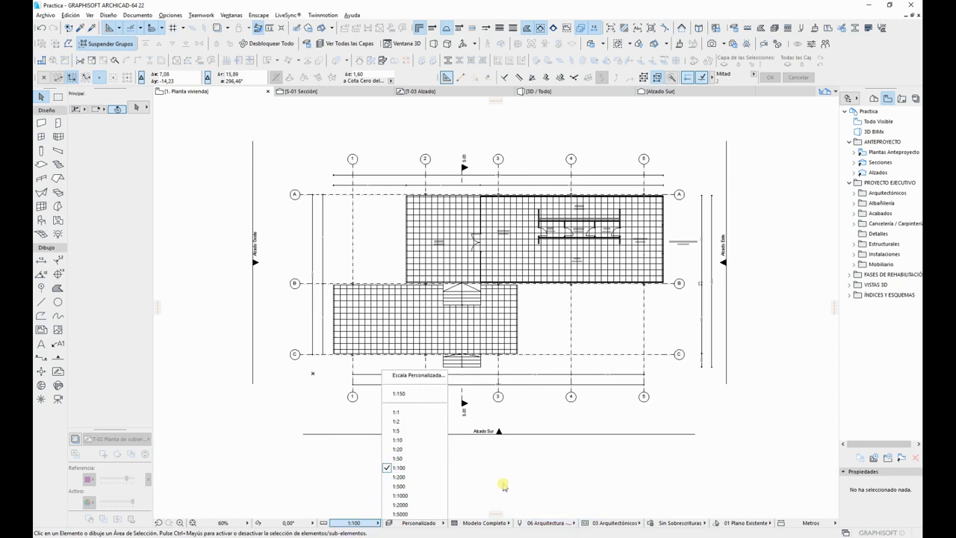
pyautogui.click(639, 523)
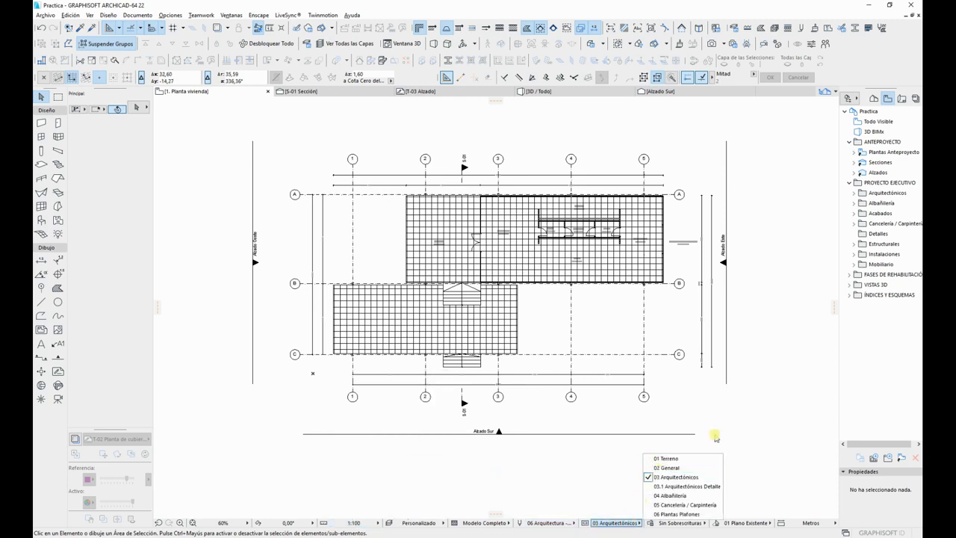
pyautogui.click(747, 382)
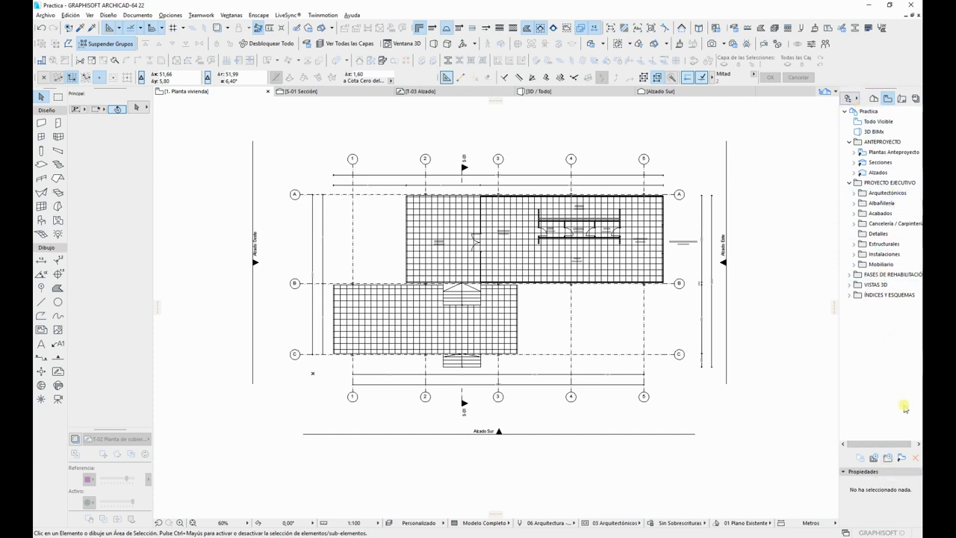
# Step: Create a new View Map folder named Practica
pyautogui.click(890, 458)
pyautogui.write('Practica')
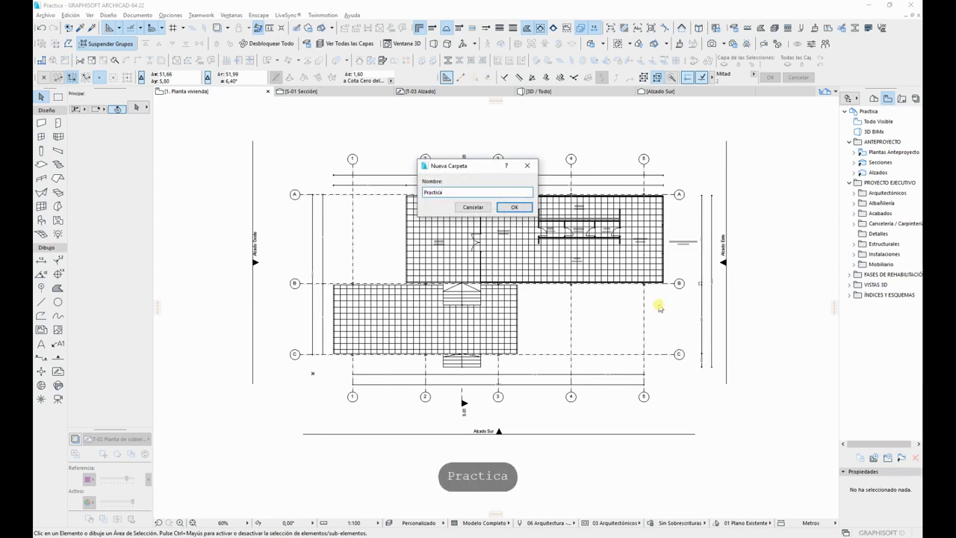
pyautogui.click(514, 207)
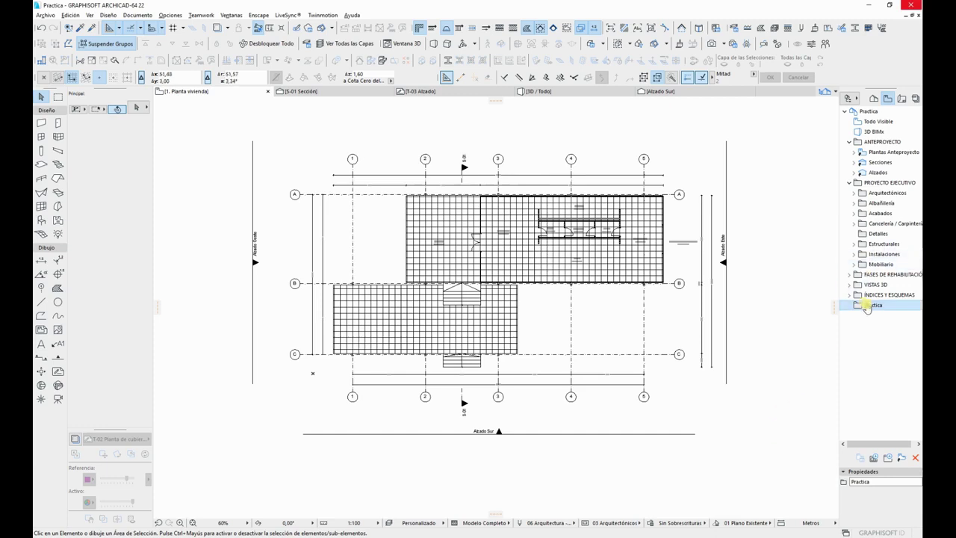
# Step: Start saving the 1. Planta vivienda plan as a view in the Practica folder and check its ID and name options
pyautogui.click(874, 460)
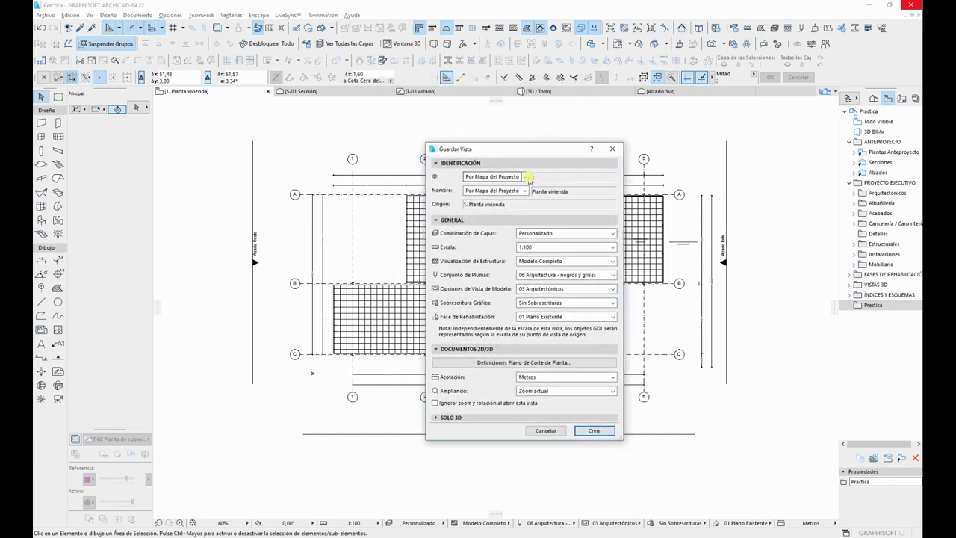
pyautogui.click(526, 178)
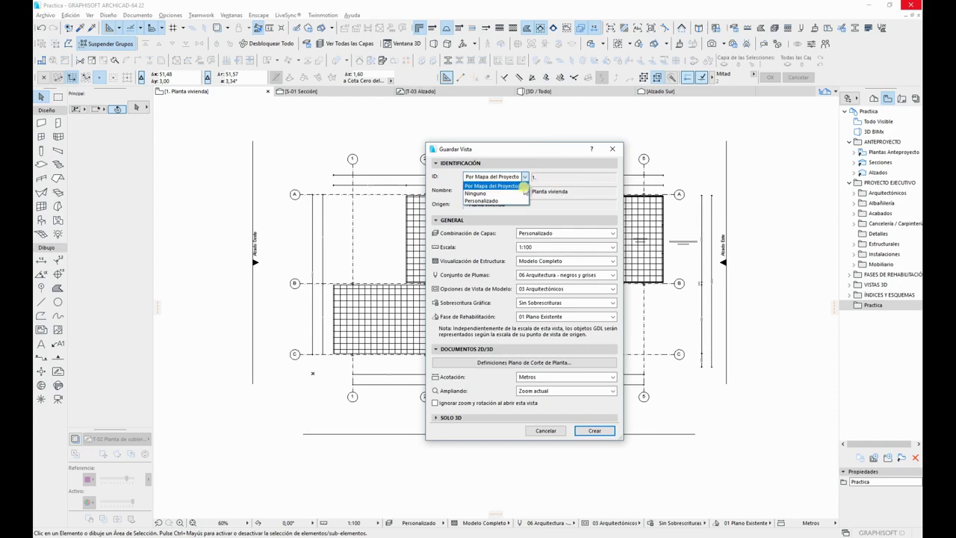
pyautogui.press('Escape')
pyautogui.click(526, 191)
pyautogui.press('Escape')
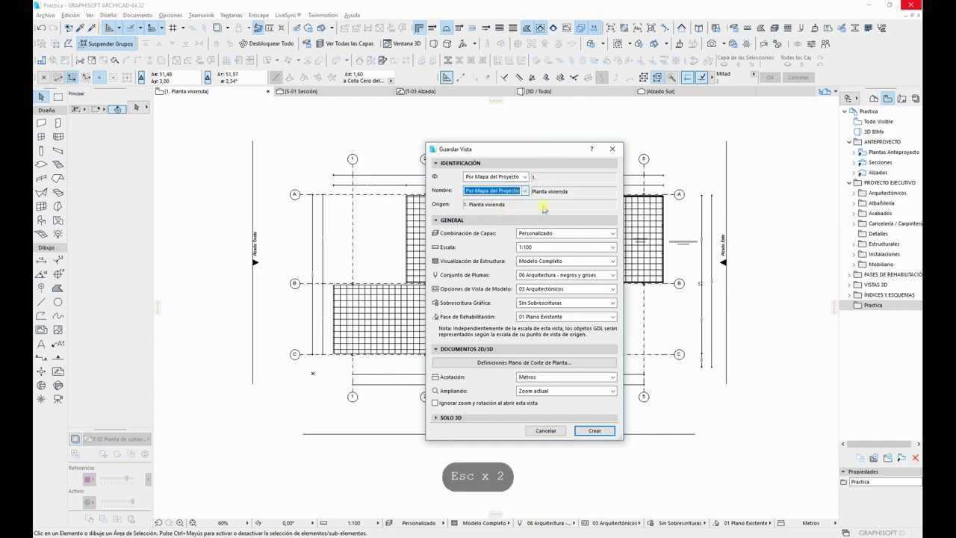
# Step: Try the Personalizado name and Ninguno ID options for the view, and return both to Por Mapa del Proyecto
pyautogui.click(516, 193)
pyautogui.click(495, 207)
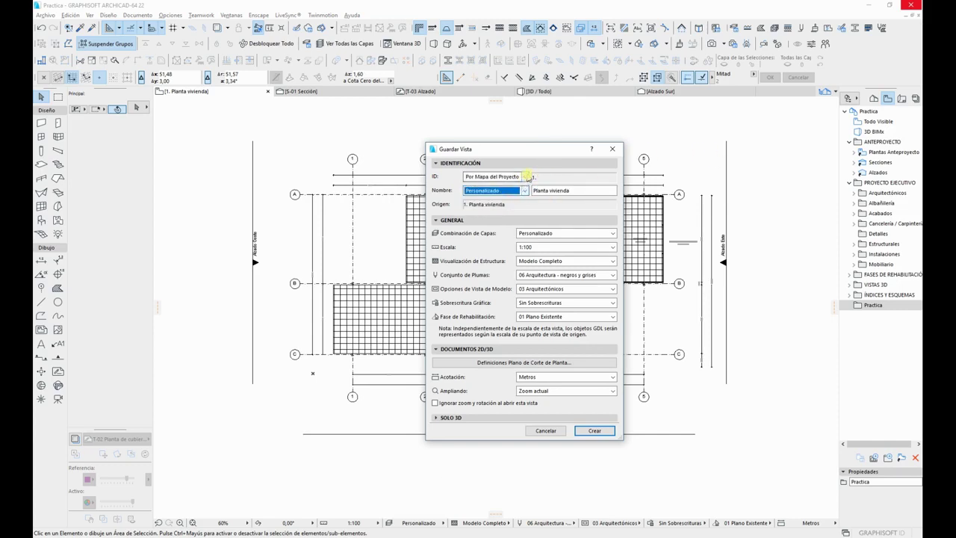
pyautogui.click(525, 178)
pyautogui.click(493, 192)
pyautogui.click(525, 177)
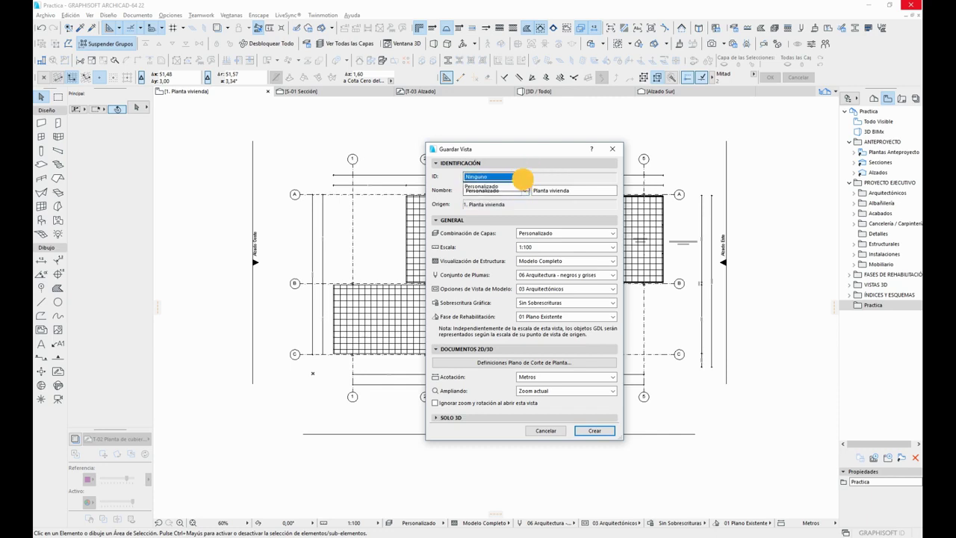
pyautogui.click(515, 200)
pyautogui.click(526, 177)
pyautogui.click(493, 186)
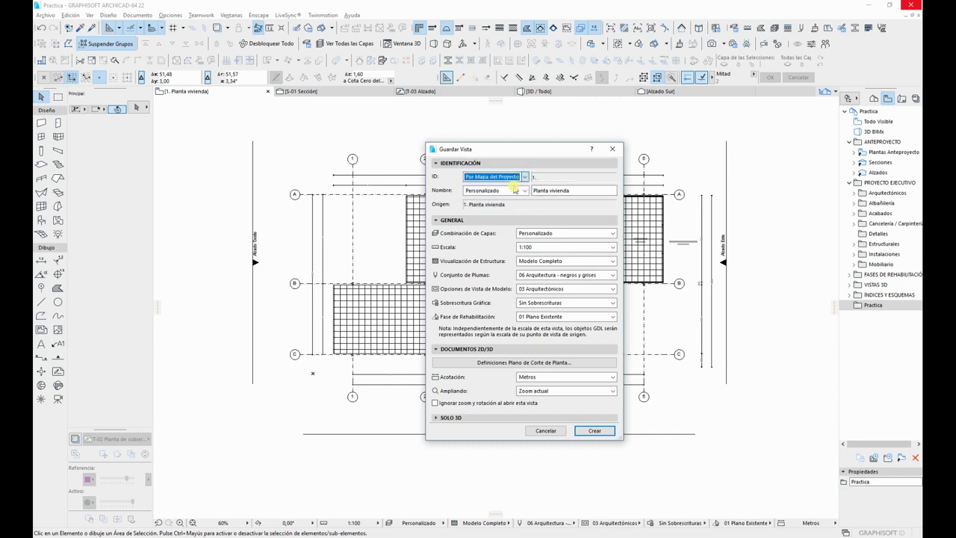
pyautogui.click(526, 191)
pyautogui.click(493, 199)
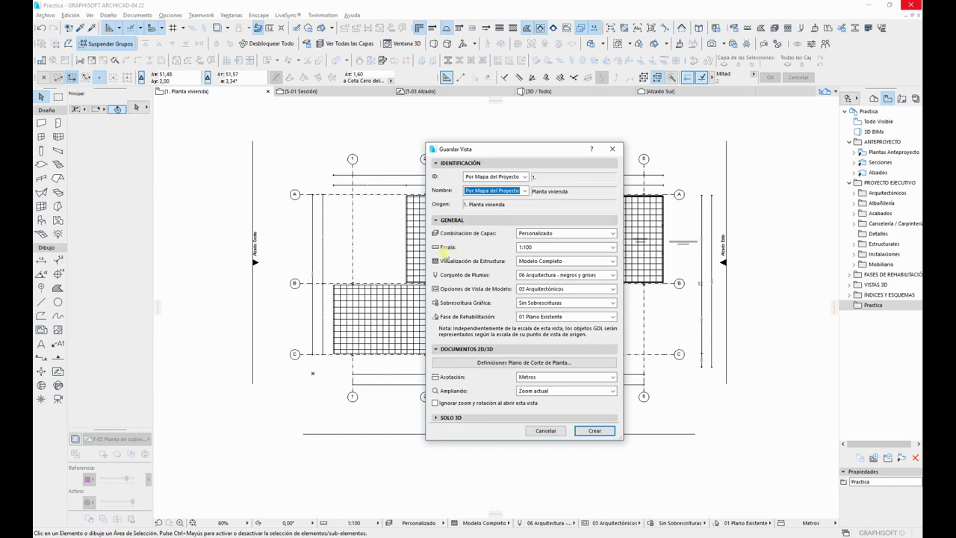
# Step: Keep the 06 Arquitectura - negros y grises pen set and create the 1. Planta vivienda view
pyautogui.click(547, 276)
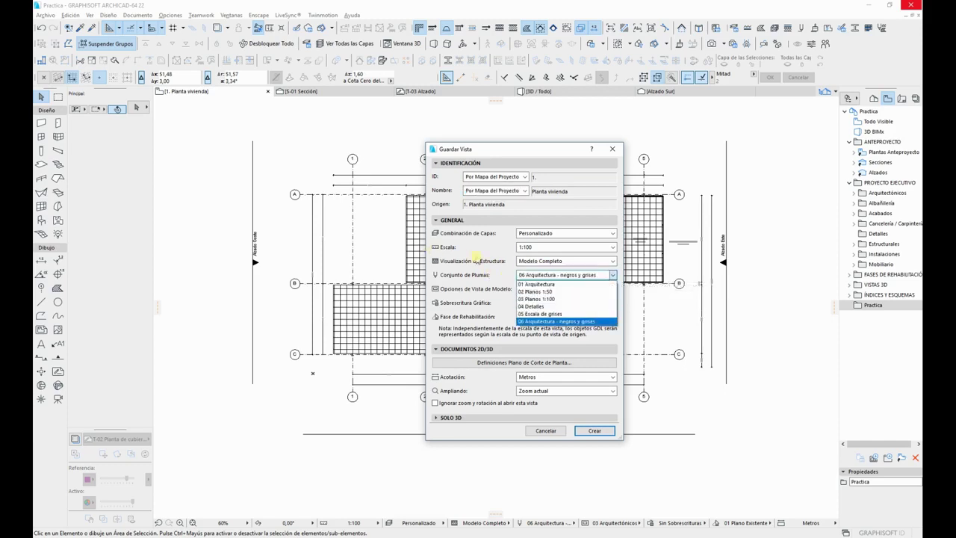
pyautogui.click(480, 260)
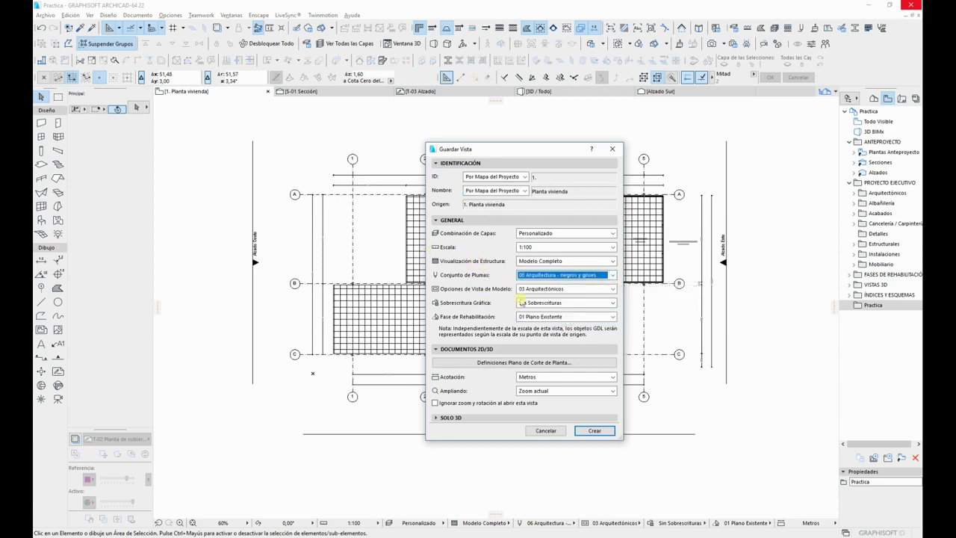
pyautogui.click(602, 431)
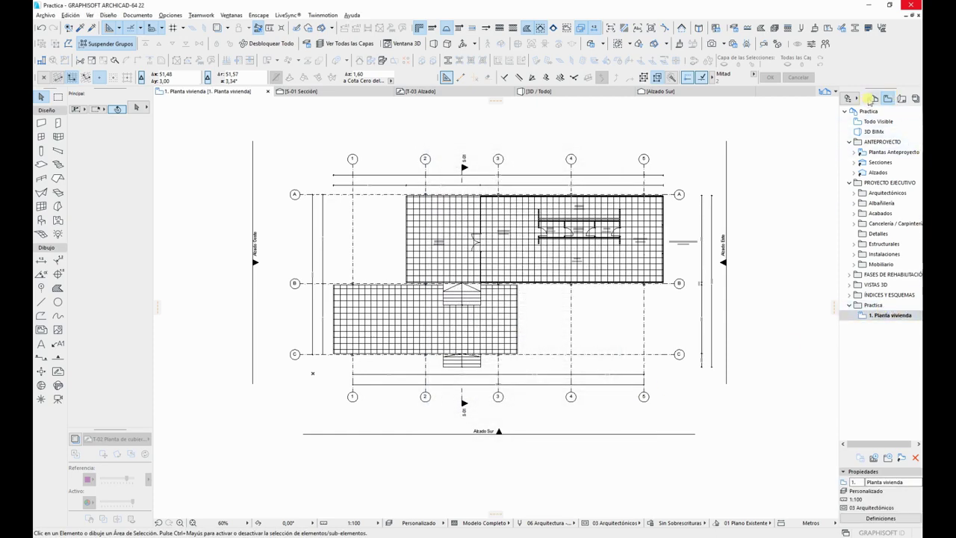
# Step: Open section S-01 and set its cut elements to a uniform pen and its cut surfaces to the Superficie Uniforme fill
pyautogui.click(873, 98)
pyautogui.doubleClick(881, 172)
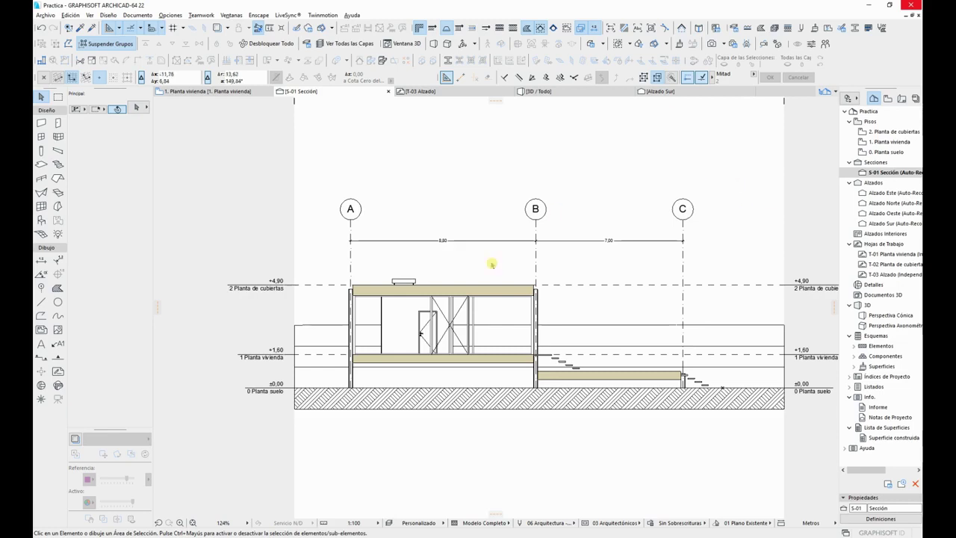
pyautogui.click(475, 195)
pyautogui.rightClick(476, 195)
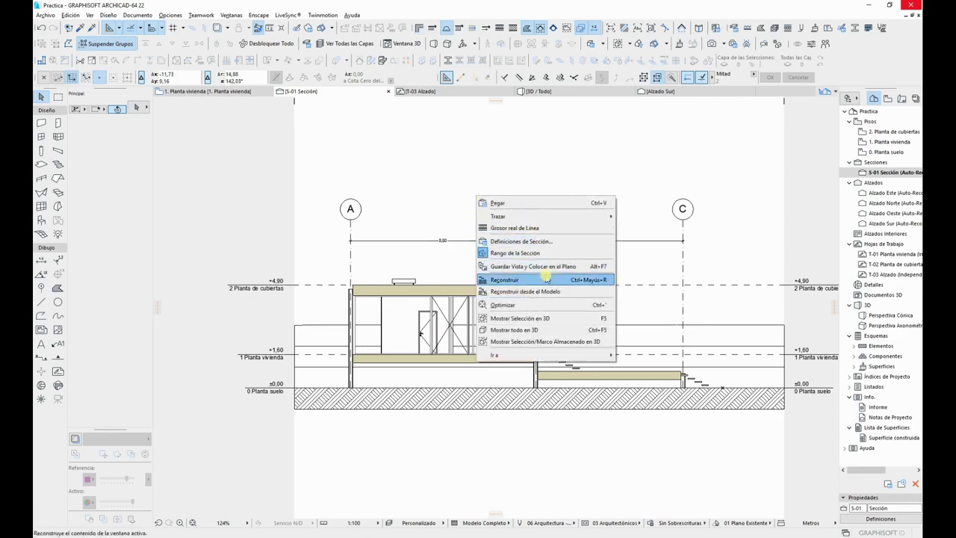
pyautogui.click(518, 254)
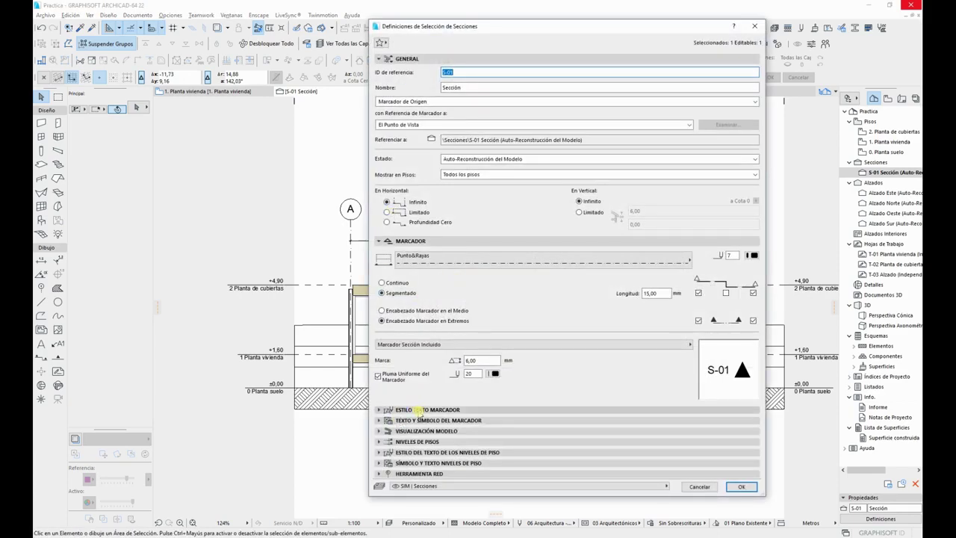
pyautogui.click(425, 431)
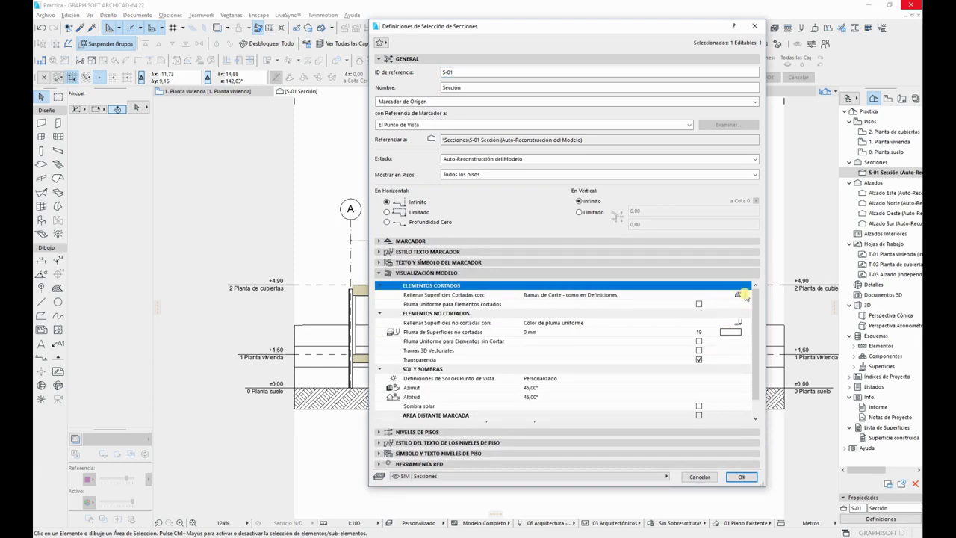
pyautogui.click(698, 305)
pyautogui.click(741, 297)
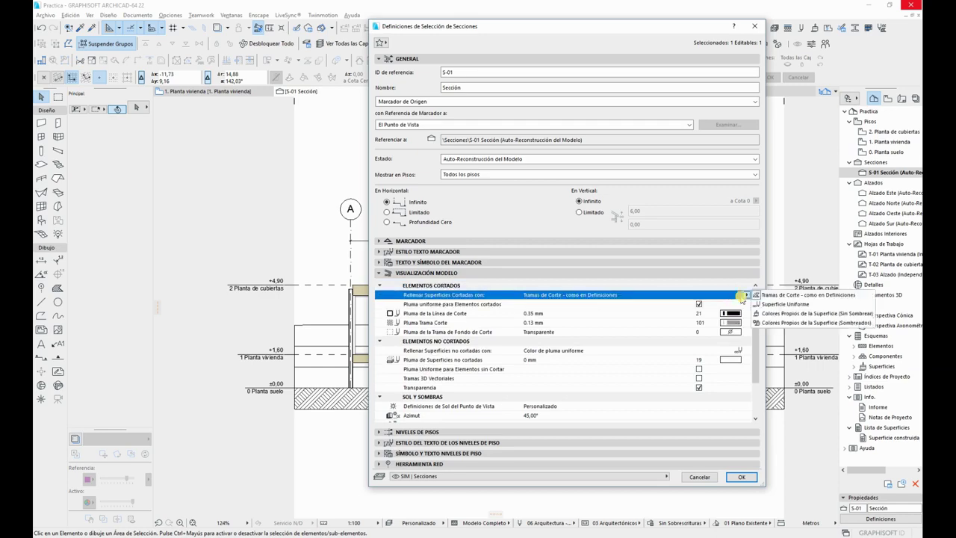
pyautogui.click(770, 305)
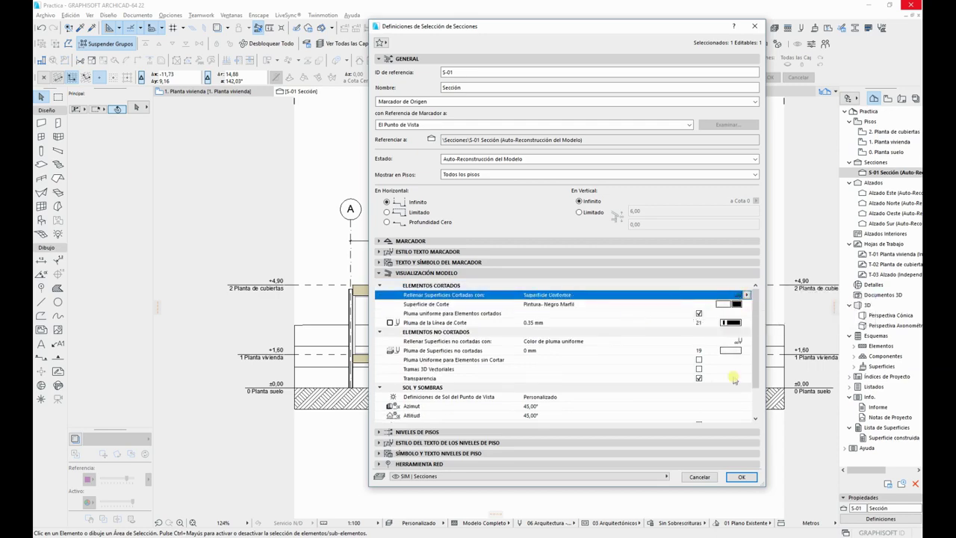
pyautogui.click(741, 477)
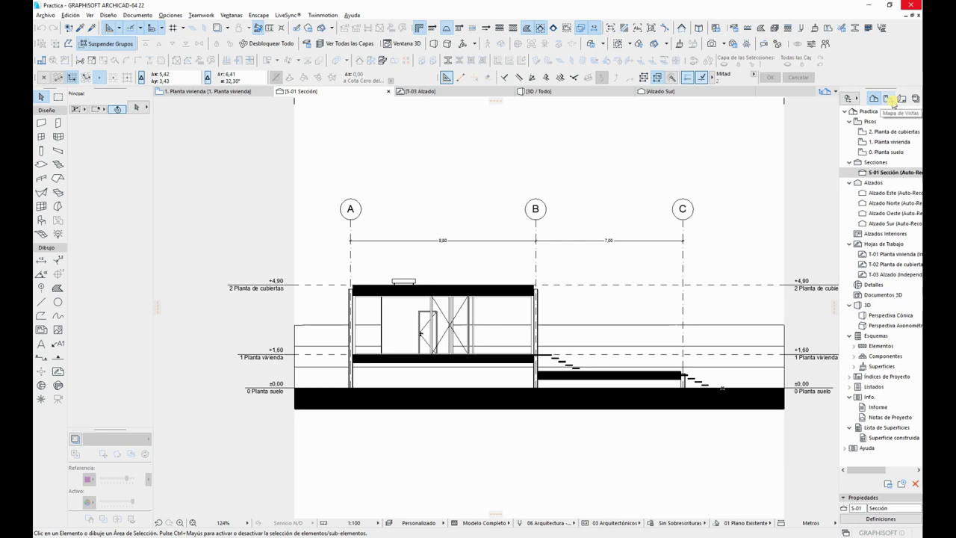
# Step: Save section S-01 as a view in the Practica folder with ID and name taken from the Project Map
pyautogui.click(890, 102)
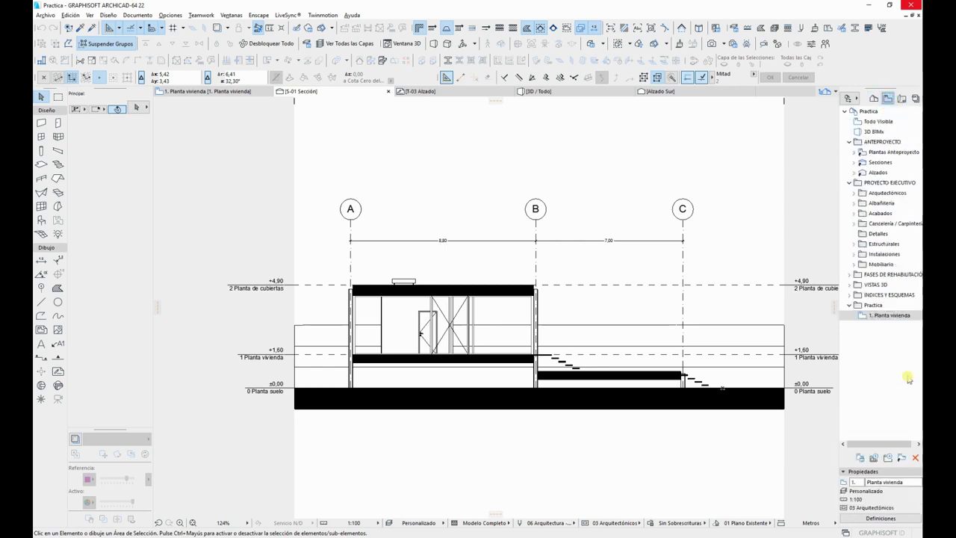
pyautogui.click(876, 459)
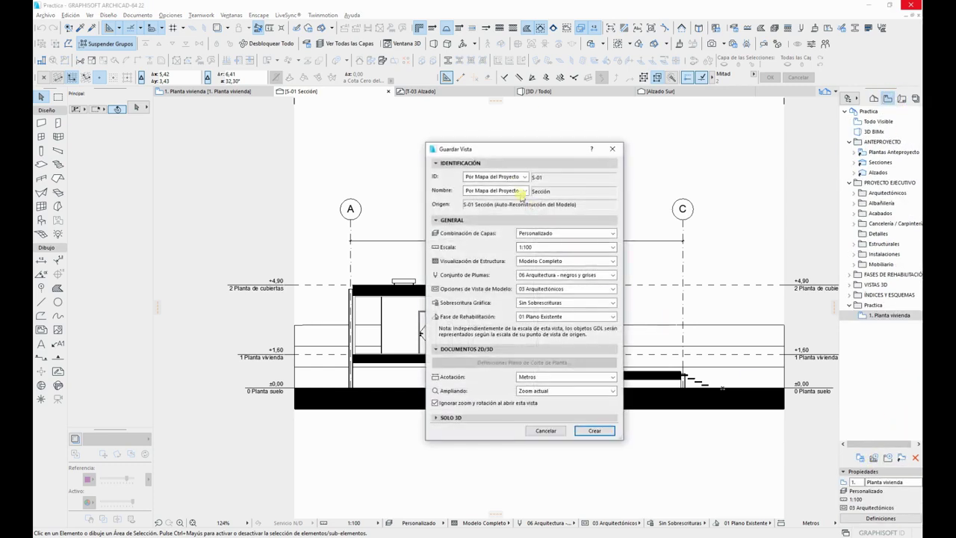
pyautogui.click(598, 431)
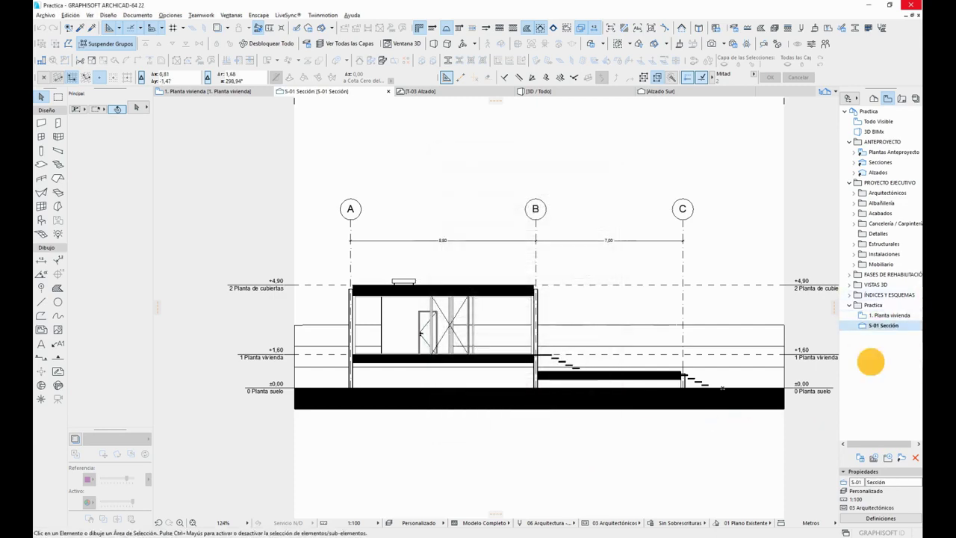
# Step: Open the Alzado Norte elevation and save it as a view in the Practica folder
pyautogui.click(874, 99)
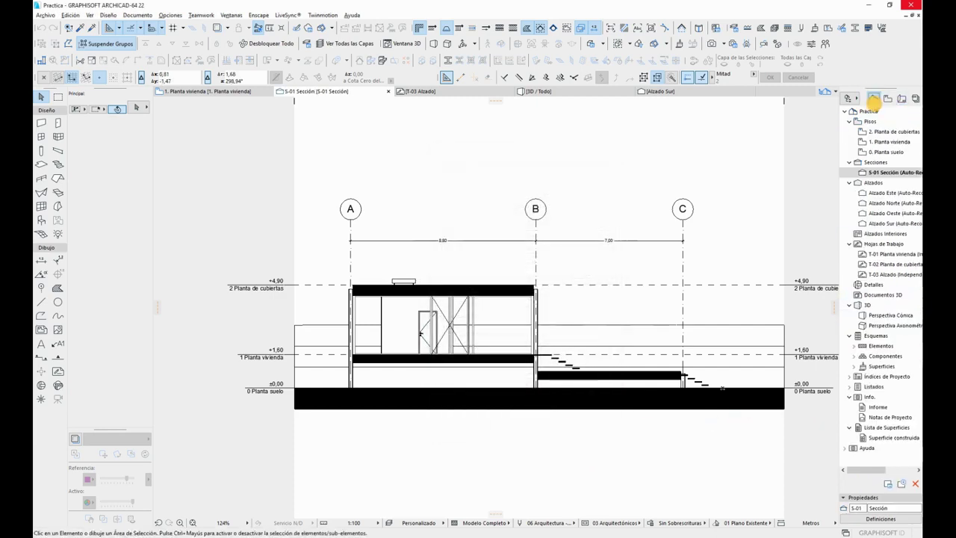
pyautogui.doubleClick(893, 203)
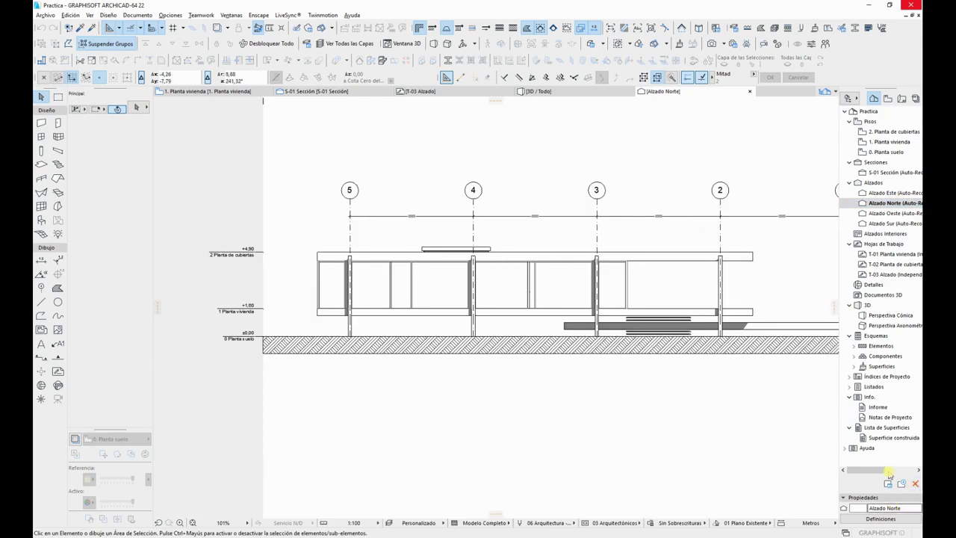
pyautogui.click(888, 98)
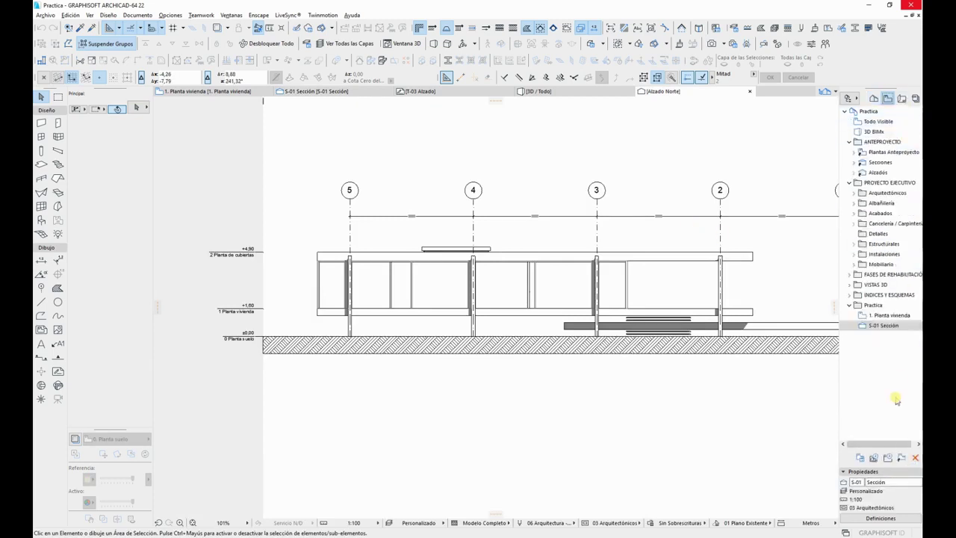
pyautogui.click(874, 459)
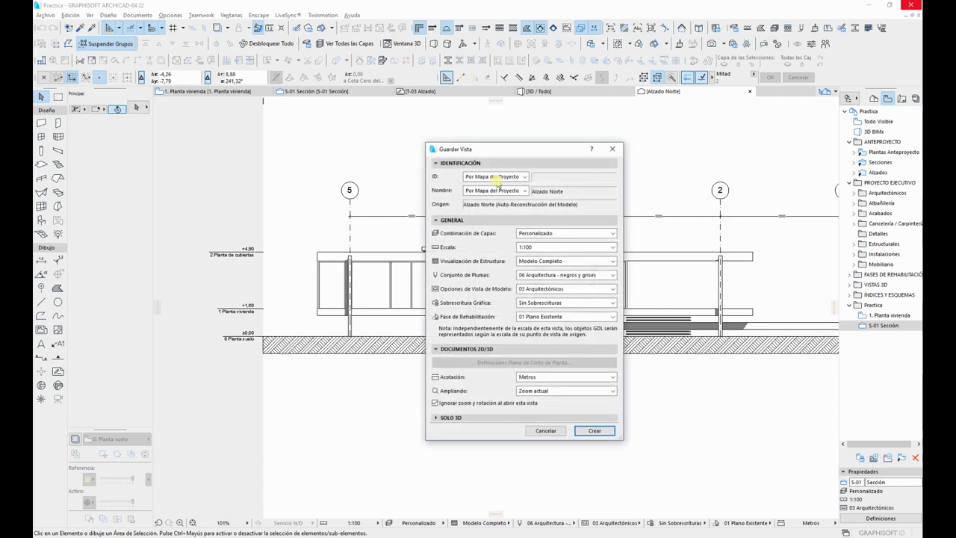
pyautogui.click(594, 431)
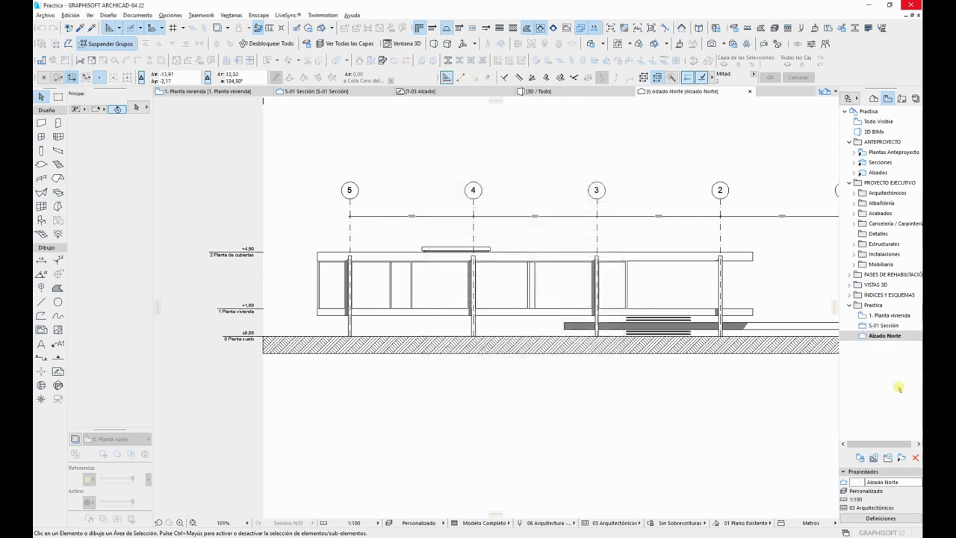
# Step: Open the Alzado Sur elevation and save it as a view in the Practica folder
pyautogui.click(879, 101)
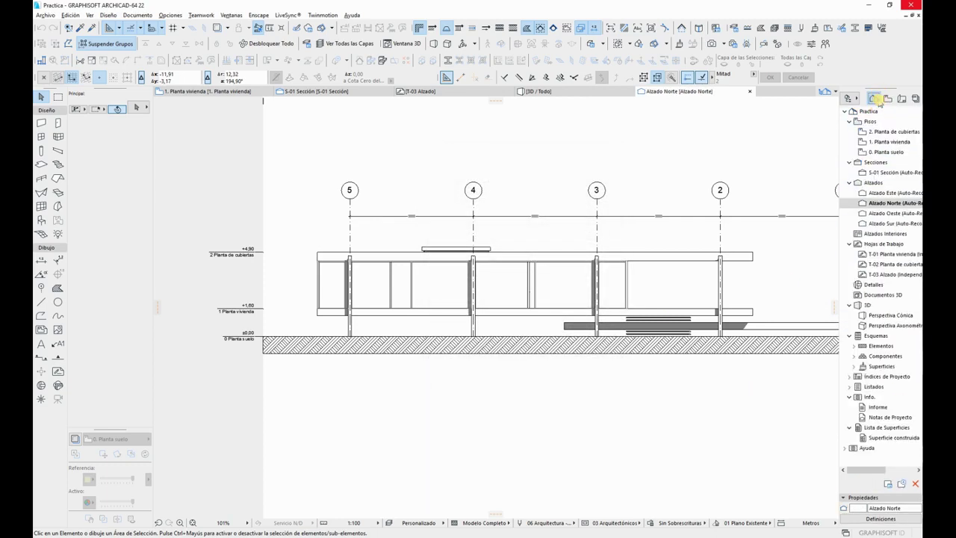
pyautogui.click(894, 222)
pyautogui.doubleClick(894, 223)
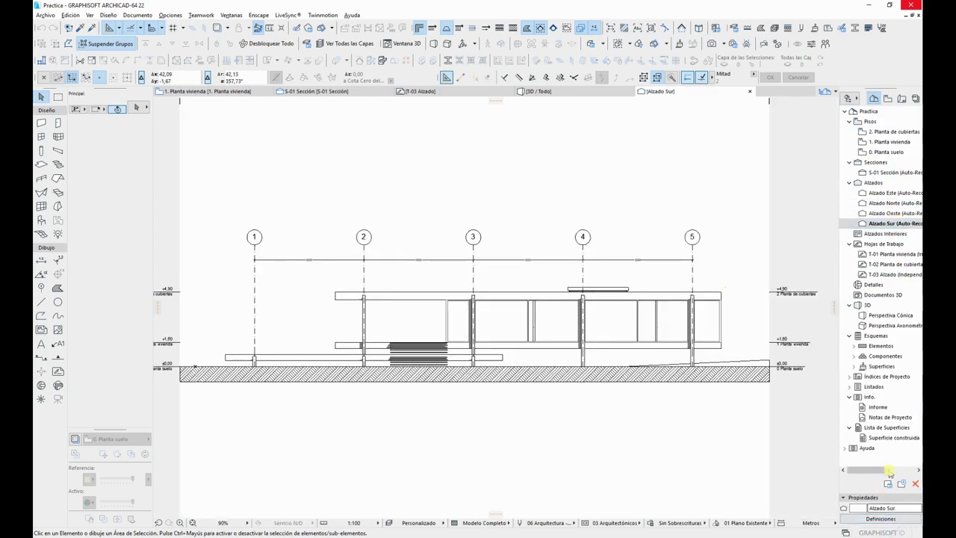
pyautogui.click(888, 98)
pyautogui.click(874, 458)
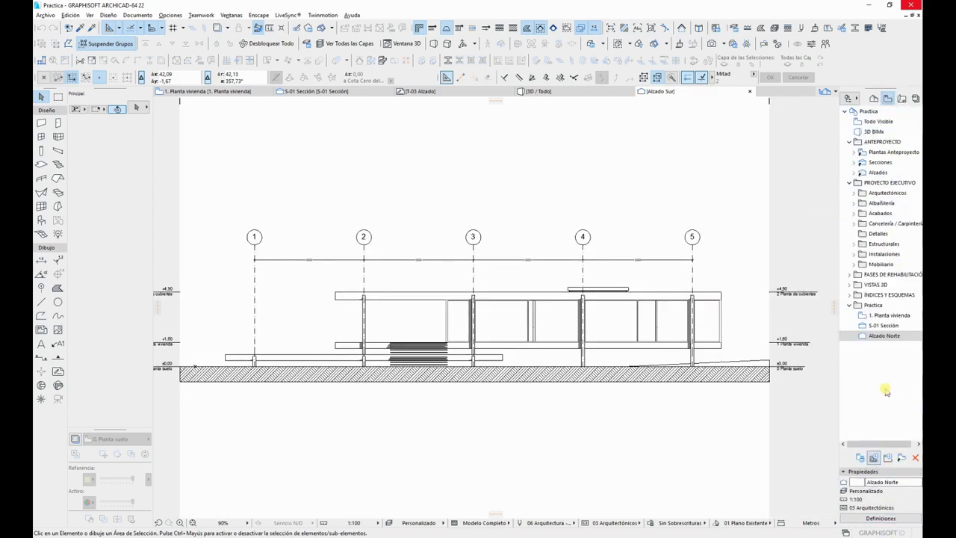
pyautogui.click(595, 431)
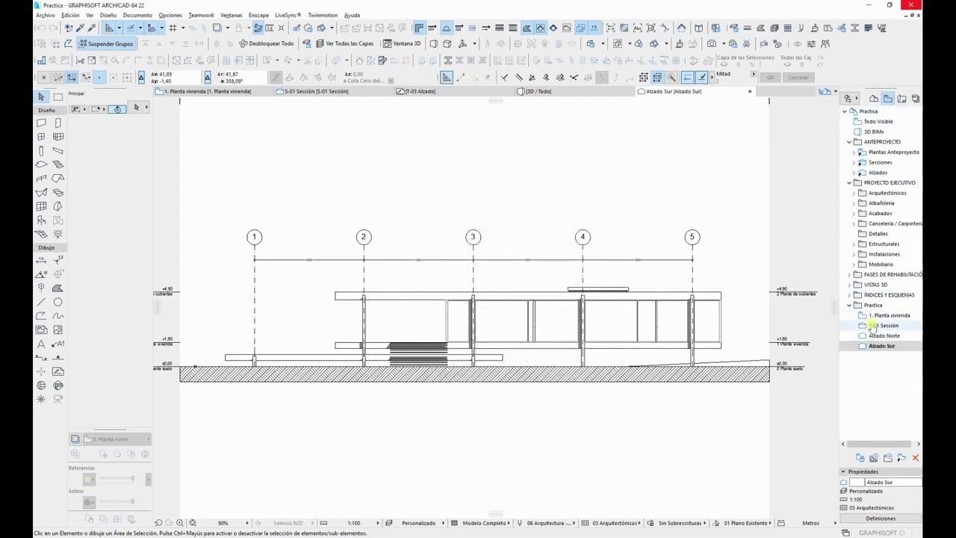
# Step: Open the Alzado Oeste elevation and save it as a view in the Practica folder
pyautogui.click(874, 98)
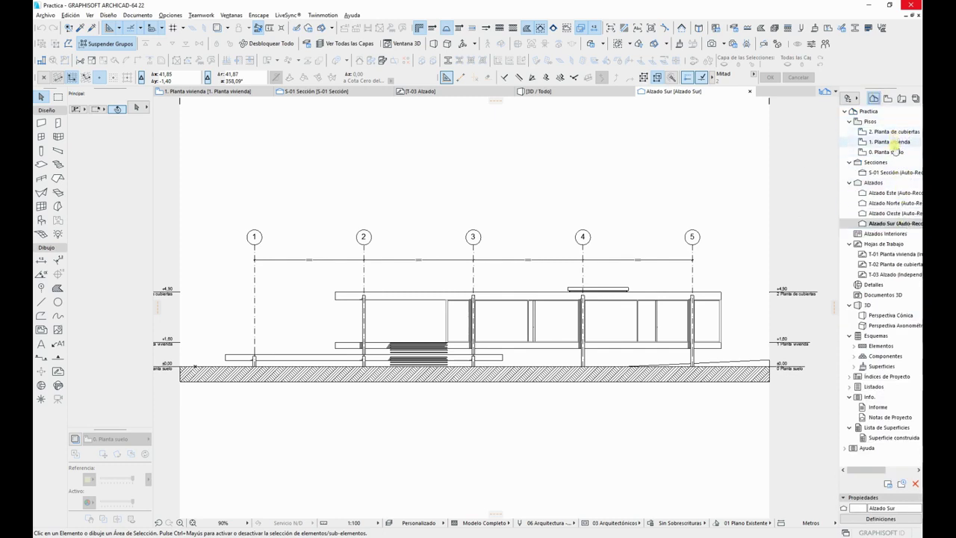
pyautogui.doubleClick(894, 213)
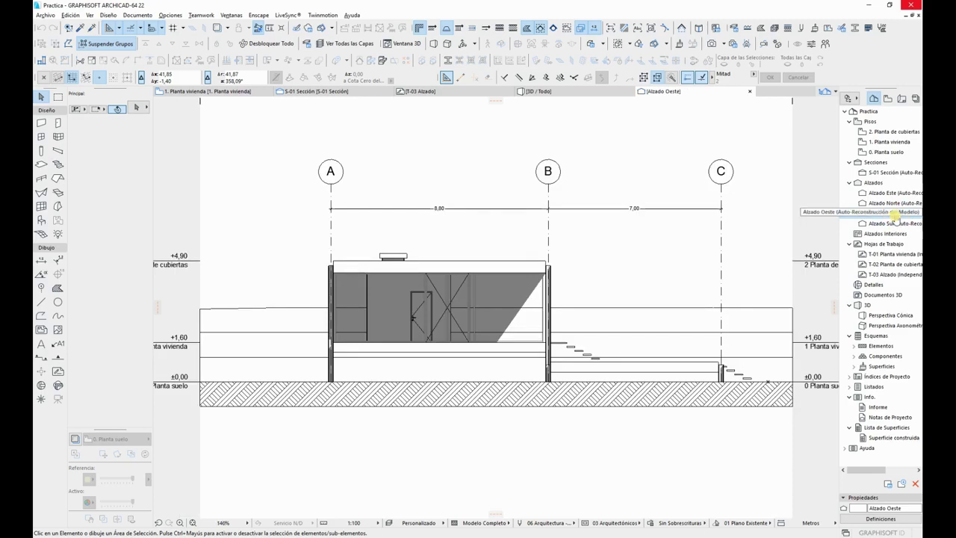
pyautogui.click(903, 486)
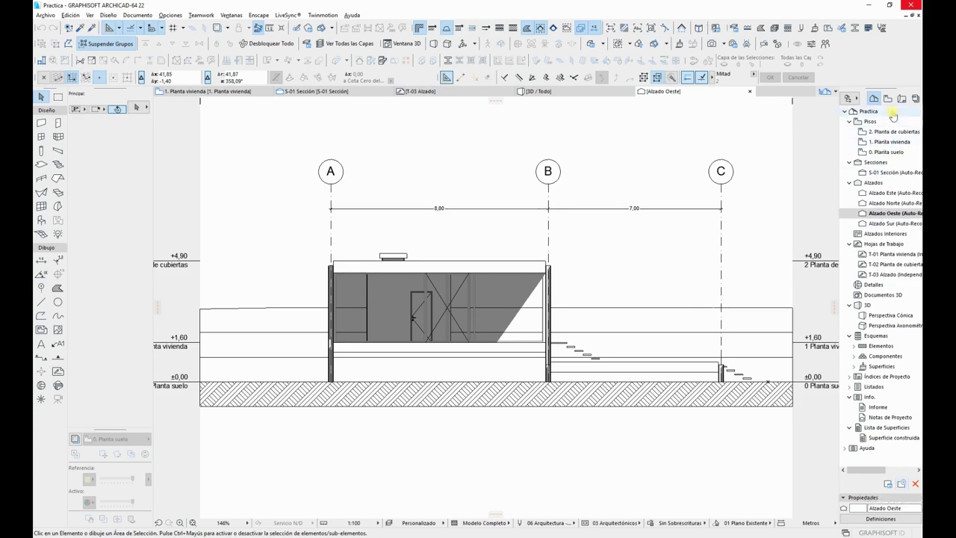
pyautogui.click(860, 458)
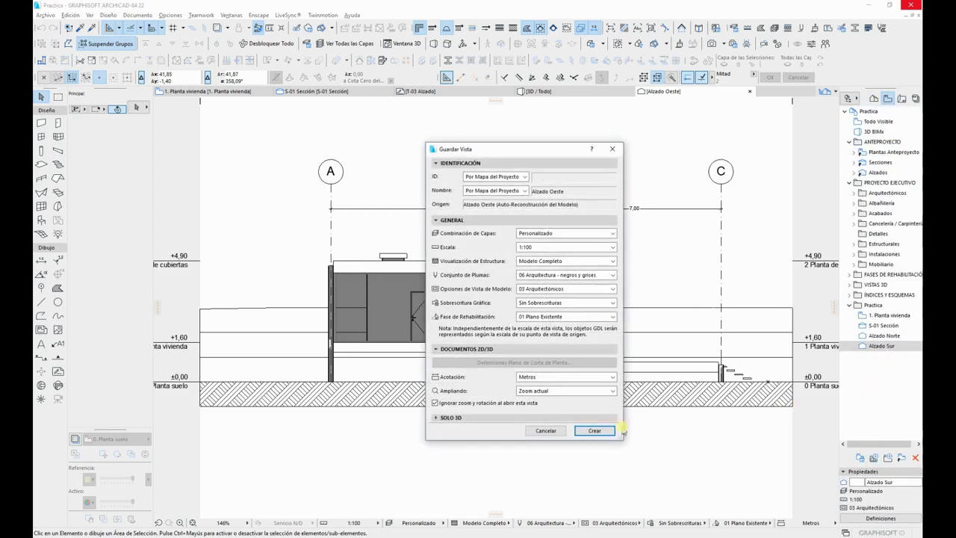
pyautogui.click(612, 433)
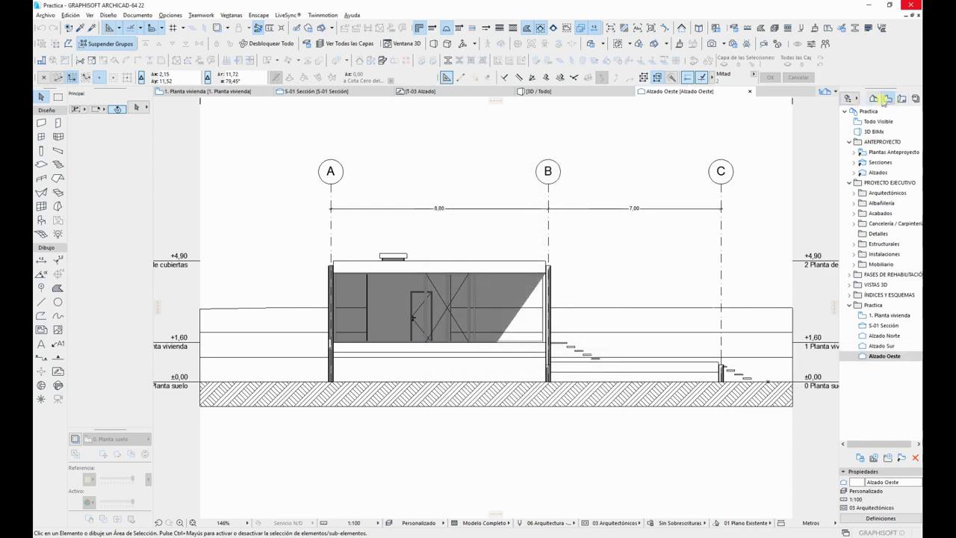
# Step: Open the Alzado Este elevation and save it as a view in the Practica folder
pyautogui.click(874, 98)
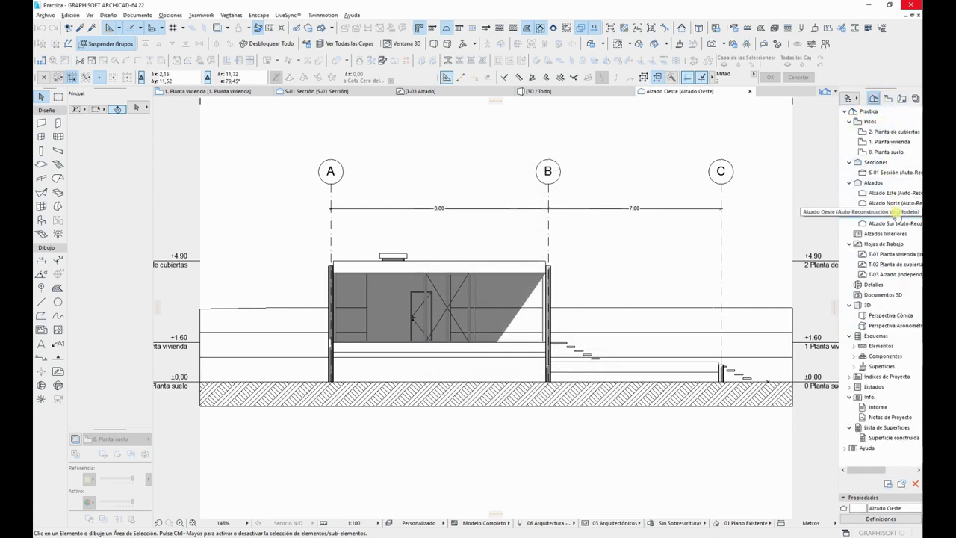
pyautogui.doubleClick(894, 193)
pyautogui.click(887, 98)
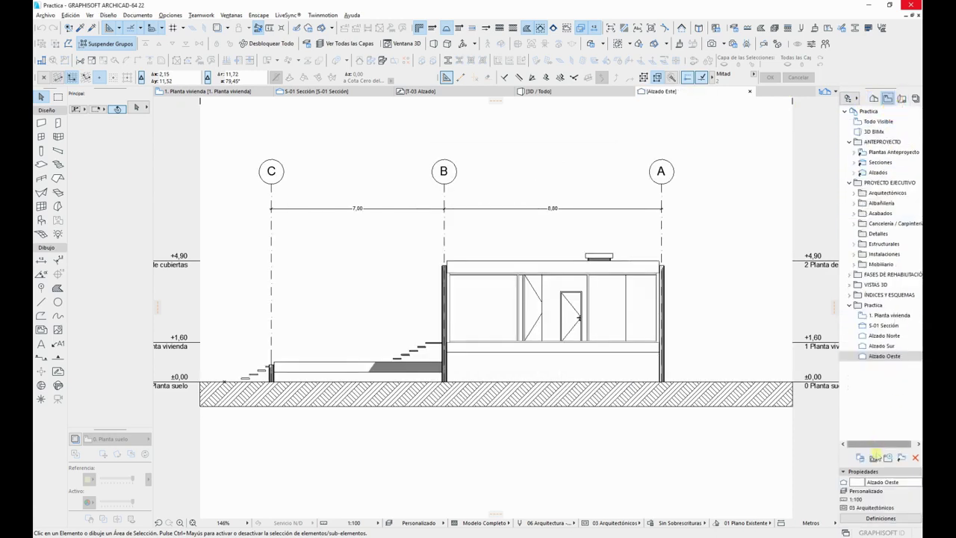
pyautogui.click(874, 457)
pyautogui.click(601, 432)
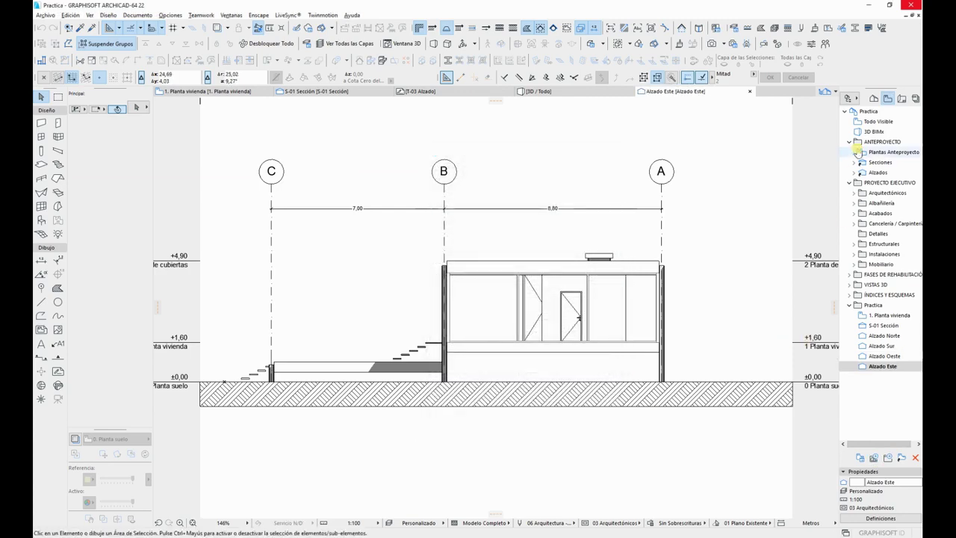
# Step: Open the 2. Planta de cubiertas story and save it as a view in the Practica folder with ID and name taken from the Project Map
pyautogui.click(874, 98)
pyautogui.doubleClick(895, 131)
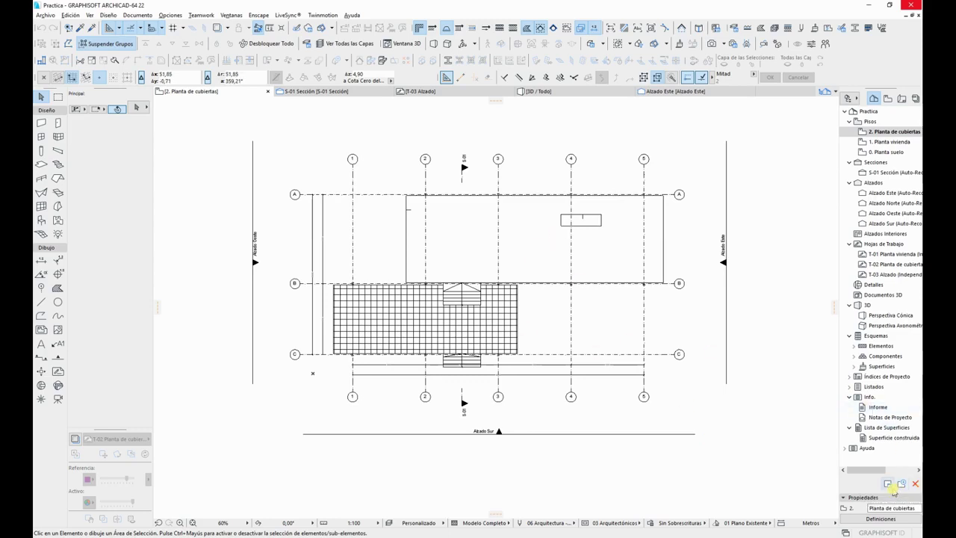
pyautogui.click(887, 98)
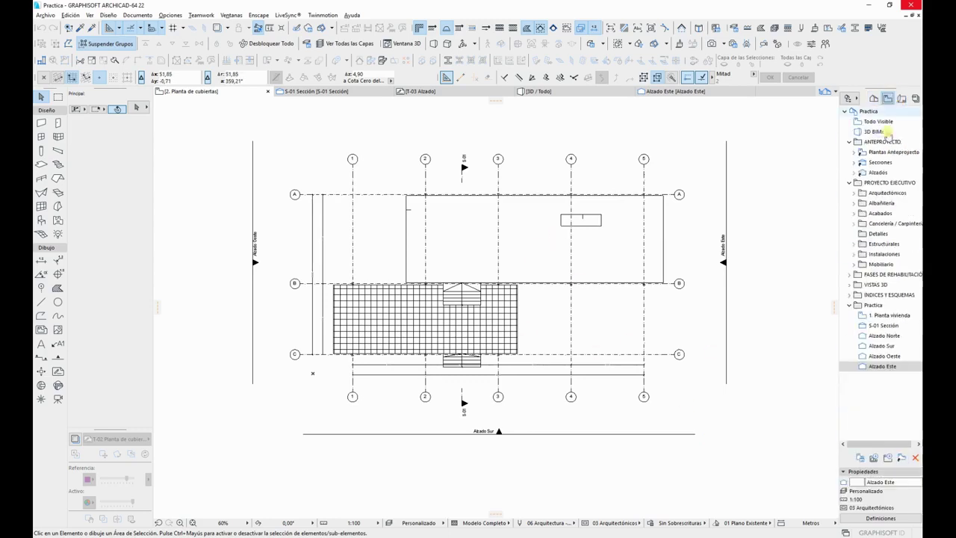
pyautogui.click(874, 457)
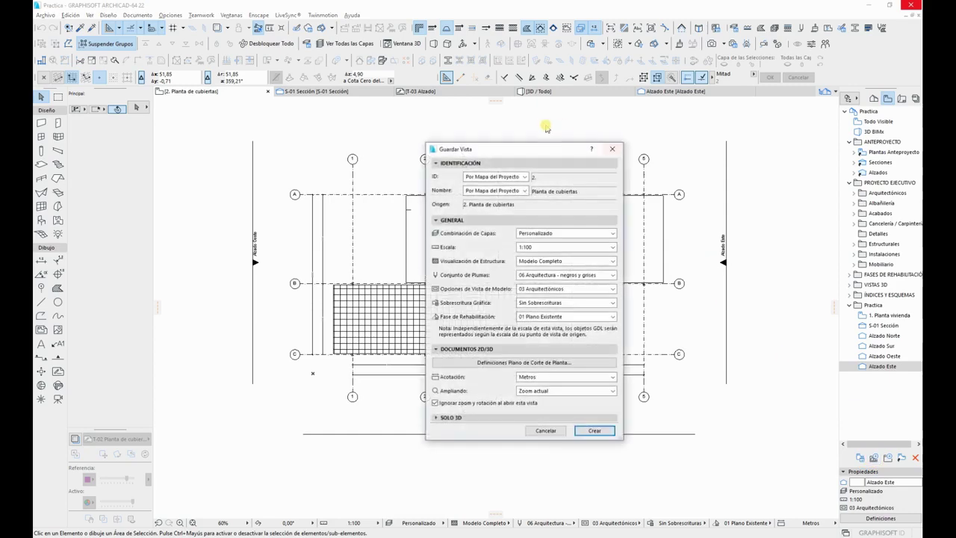
pyautogui.click(596, 431)
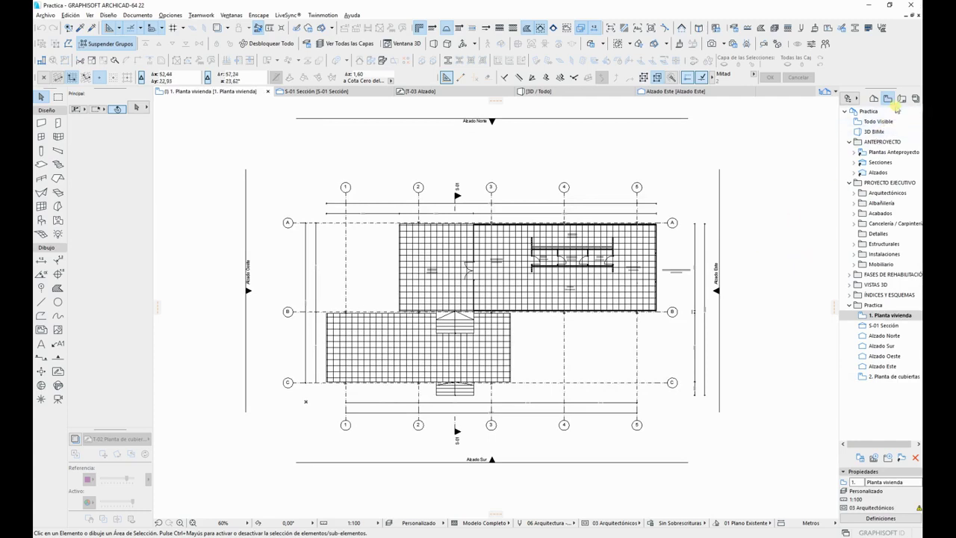
# Step: Create a new layout named Practica COA in the Layout Book using the A1 Horizontal master layout
pyautogui.click(904, 100)
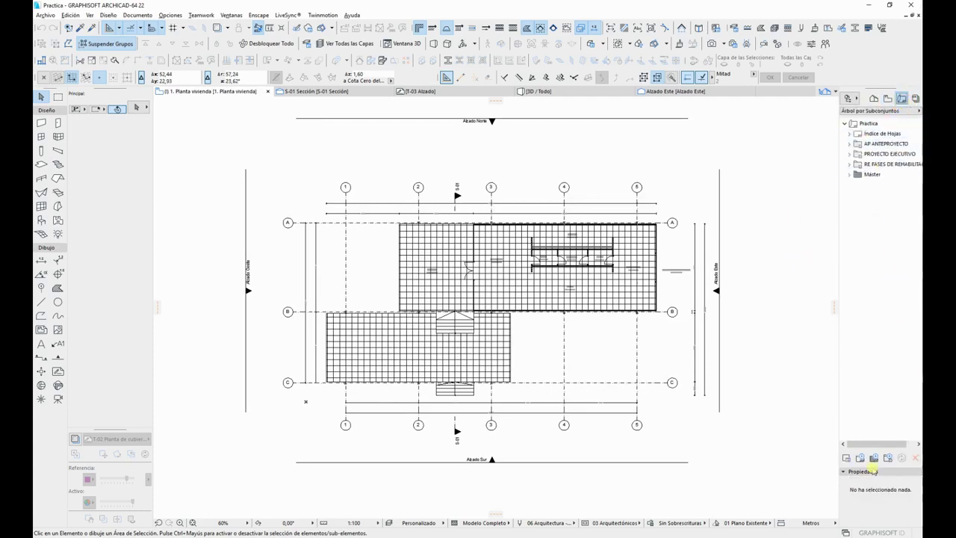
pyautogui.click(861, 458)
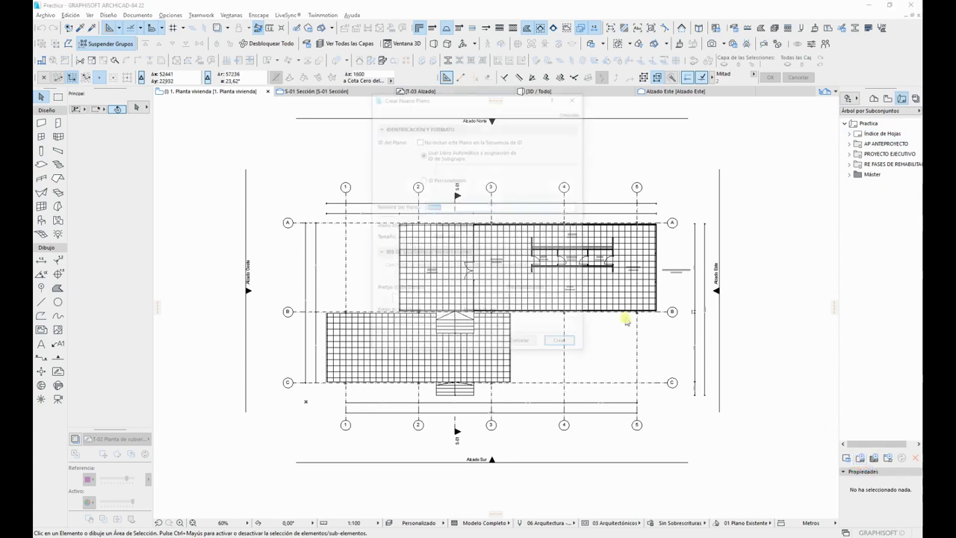
pyautogui.click(486, 226)
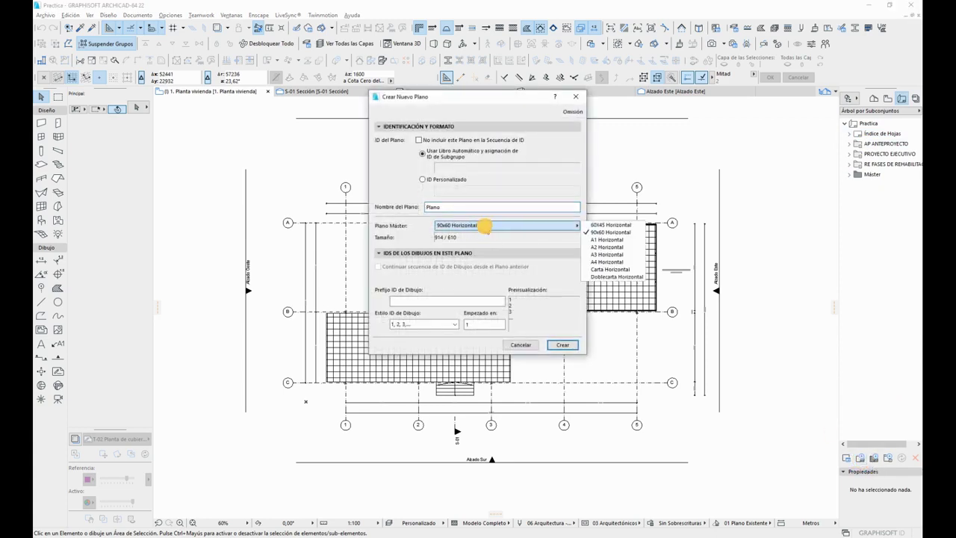
pyautogui.click(610, 239)
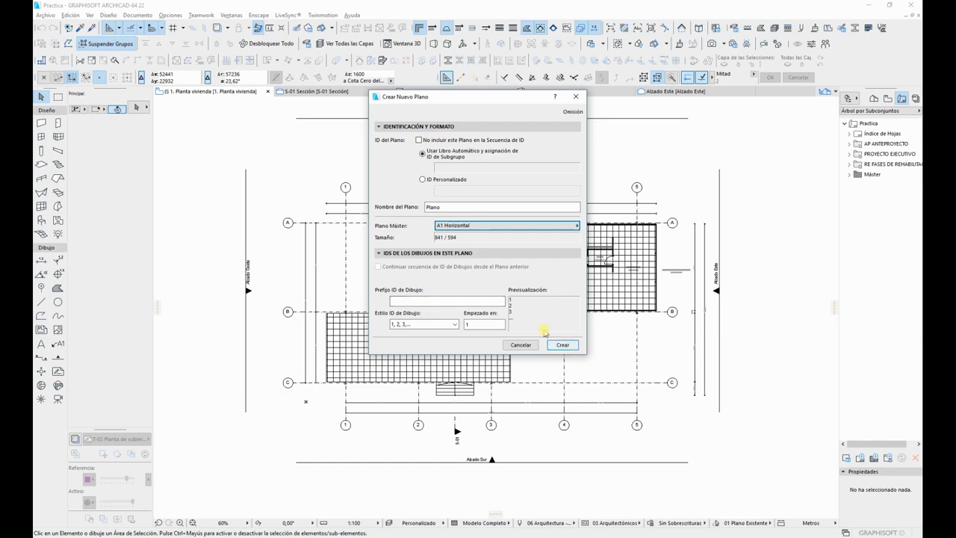
pyautogui.moveTo(461, 208); pyautogui.dragTo(312, 196)
pyautogui.write('Pr')
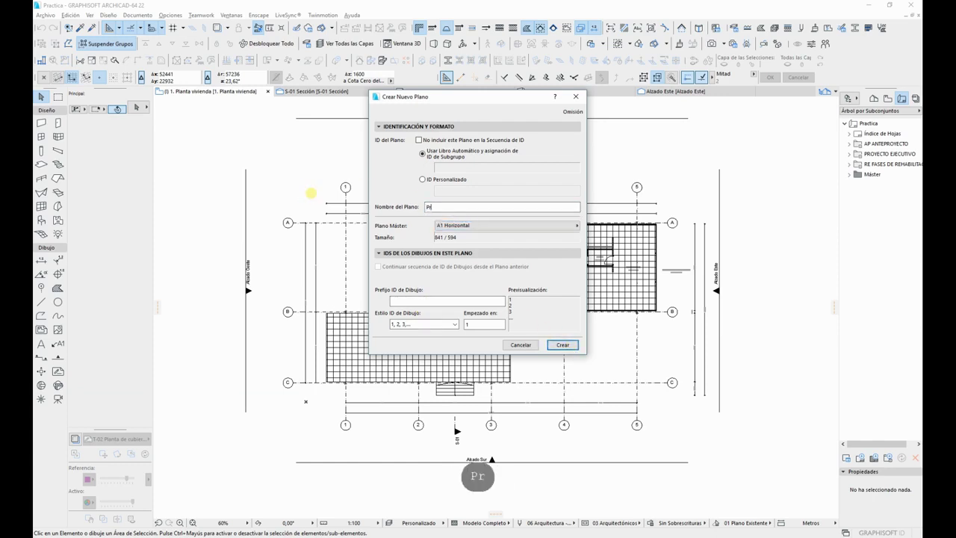
pyautogui.write('actica COA')
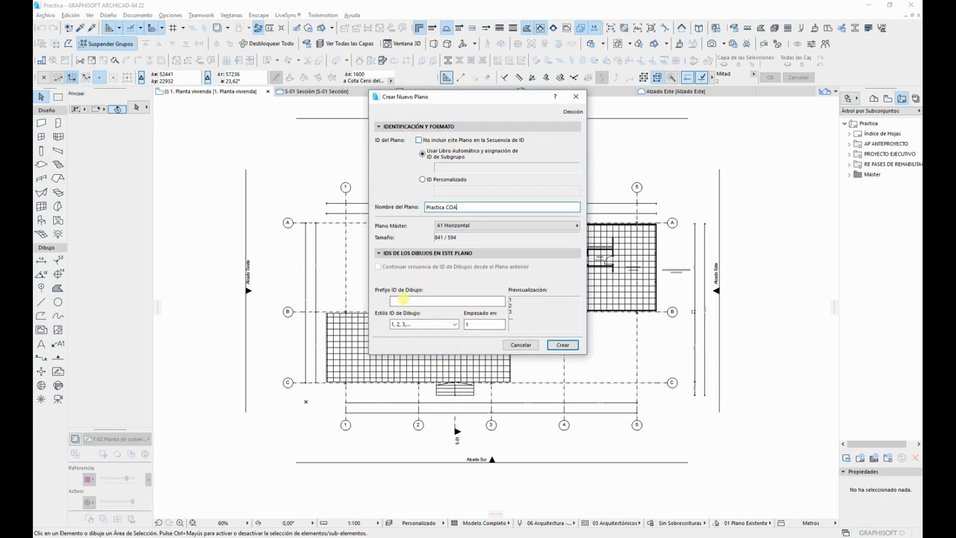
pyautogui.click(565, 345)
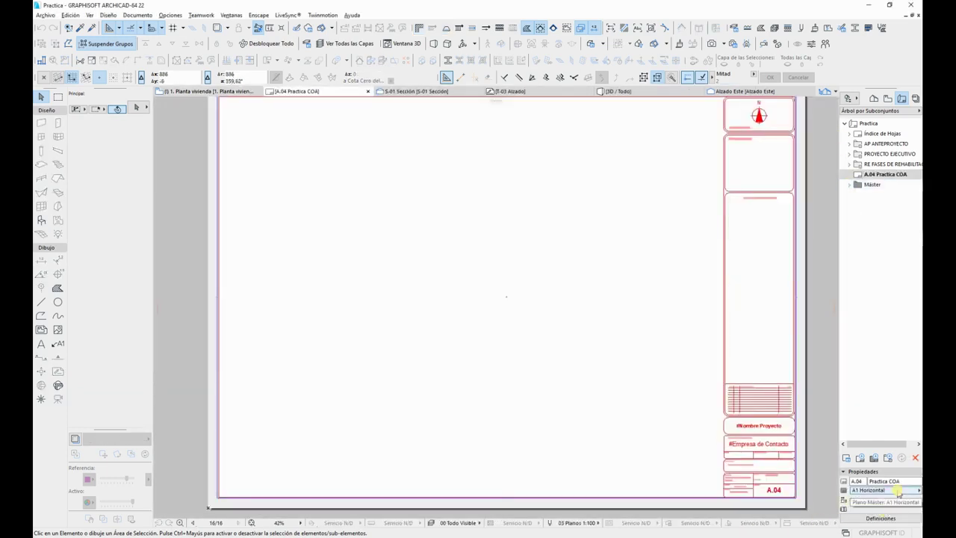
# Step: Open the A1 Horizontal master layout and examine its title block fields, revision table and north symbol
pyautogui.scroll(-1, 759, 115)
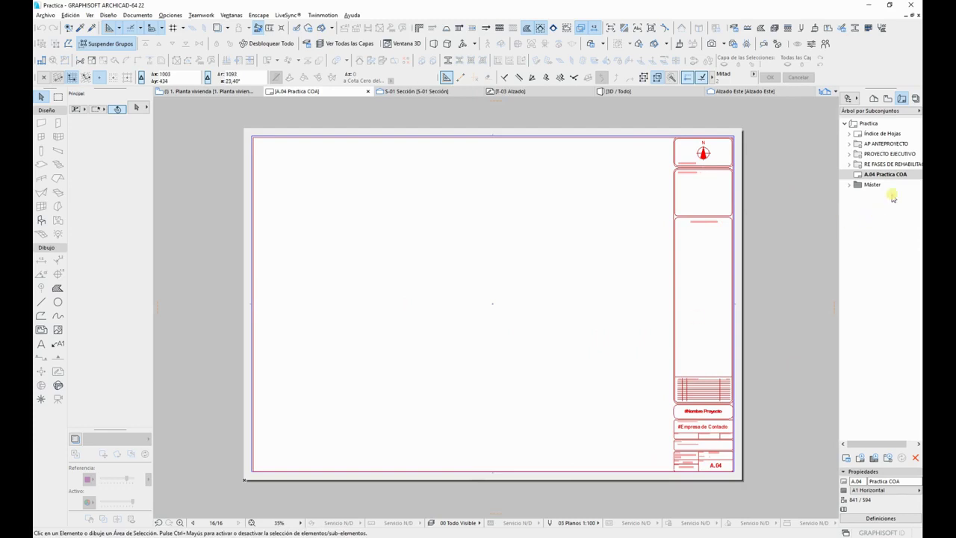
pyautogui.click(850, 184)
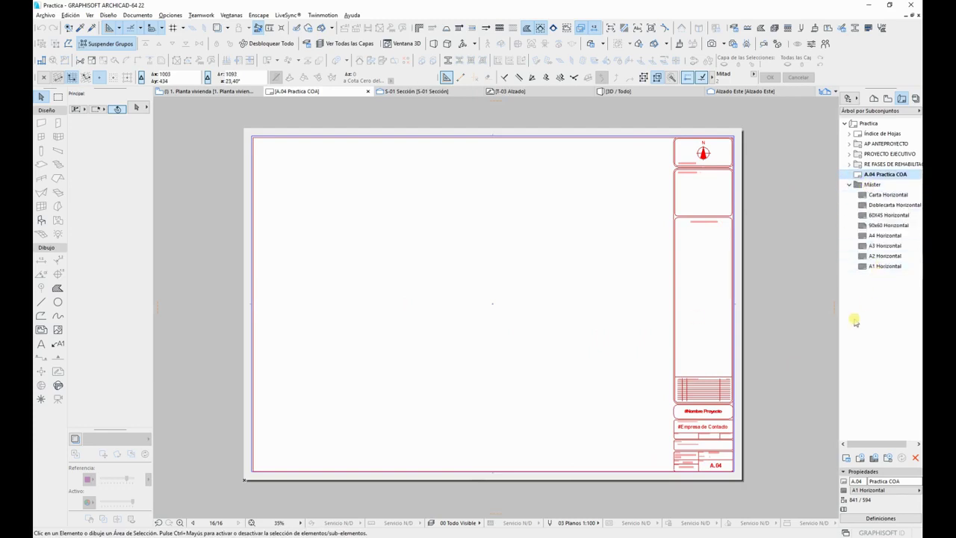
pyautogui.doubleClick(882, 267)
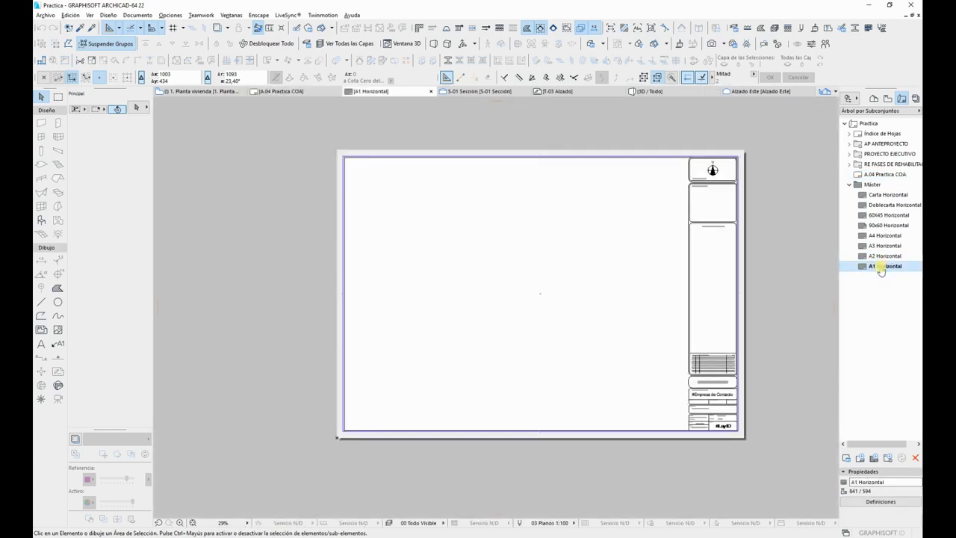
pyautogui.scroll(5, 751, 272)
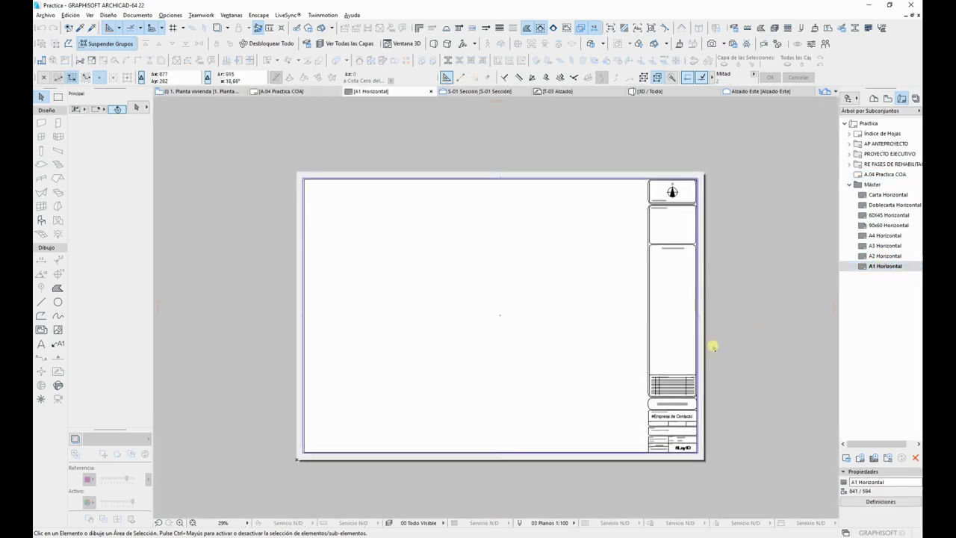
pyautogui.scroll(5, 700, 471)
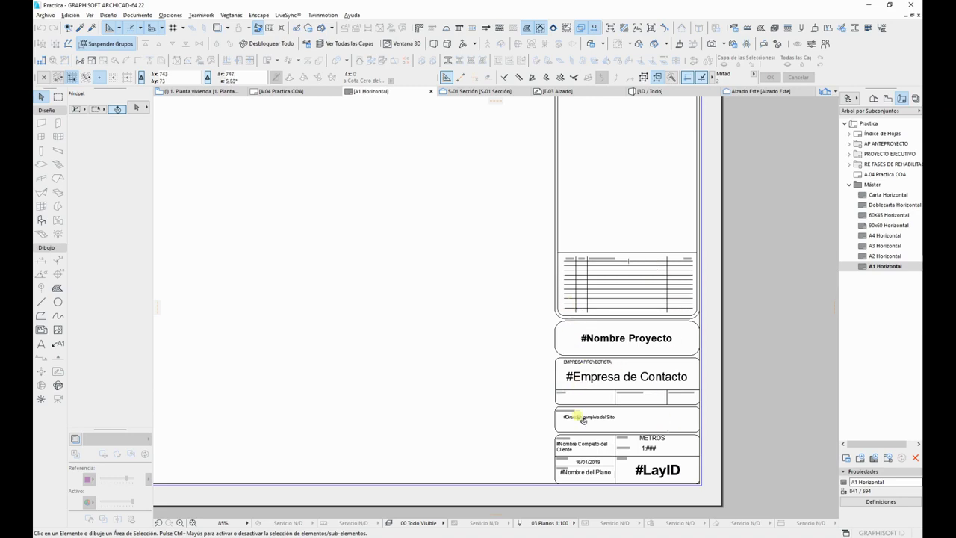
pyautogui.scroll(3, 637, 470)
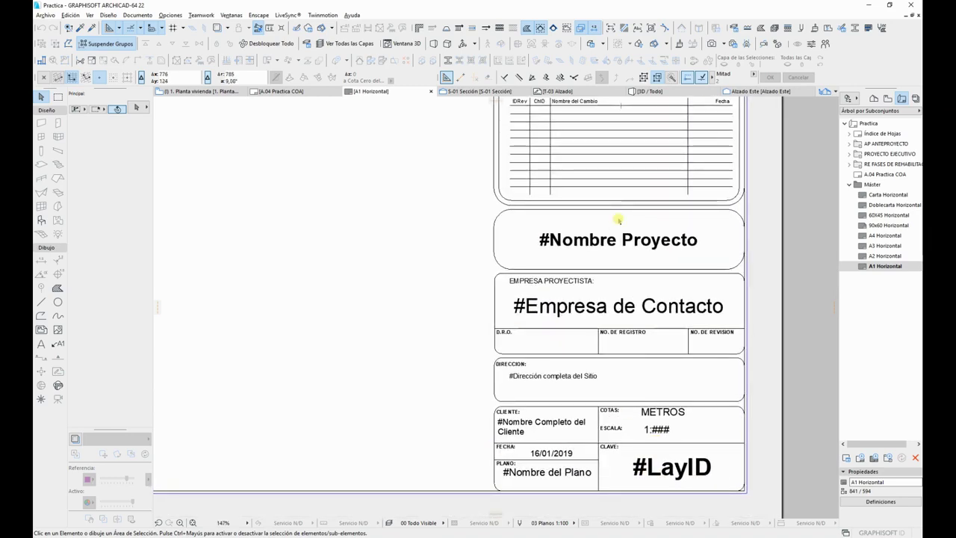
pyautogui.scroll(-5, 619, 221)
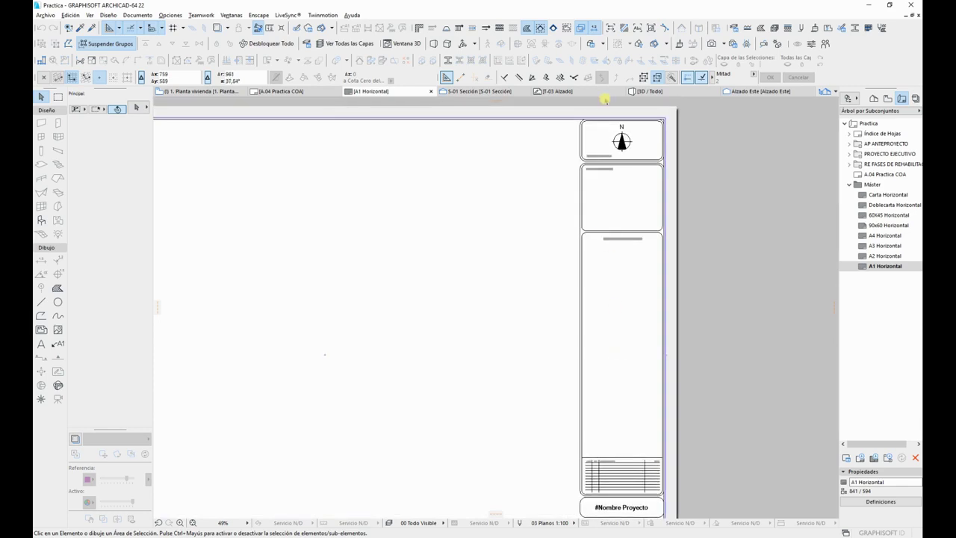
pyautogui.scroll(2, 623, 154)
pyautogui.scroll(-6, 624, 163)
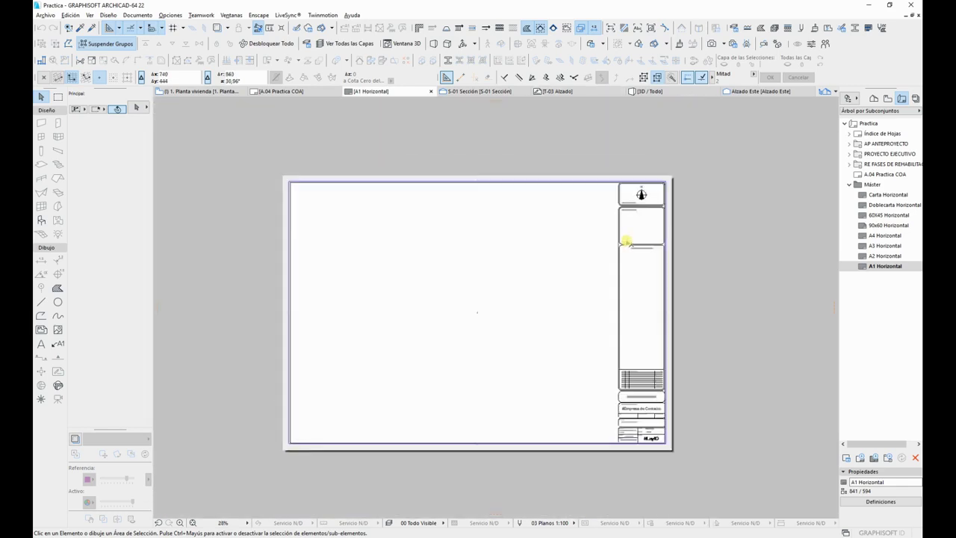
pyautogui.scroll(1, 628, 241)
pyautogui.moveTo(667, 226); pyautogui.dragTo(708, 204, button='middle')
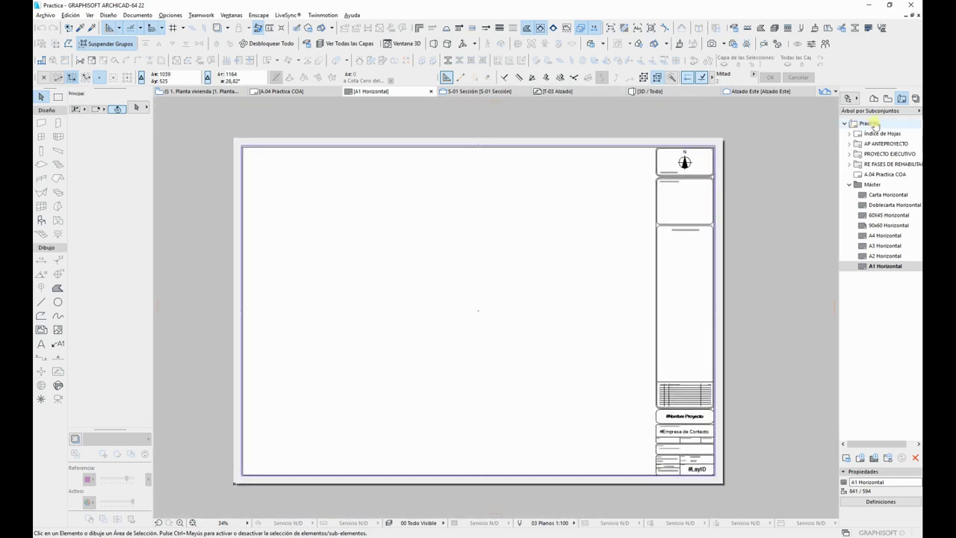
# Step: Open the project information from the Layout Book root and set the project name to Práctica COA
pyautogui.click(874, 124)
pyautogui.rightClick(875, 124)
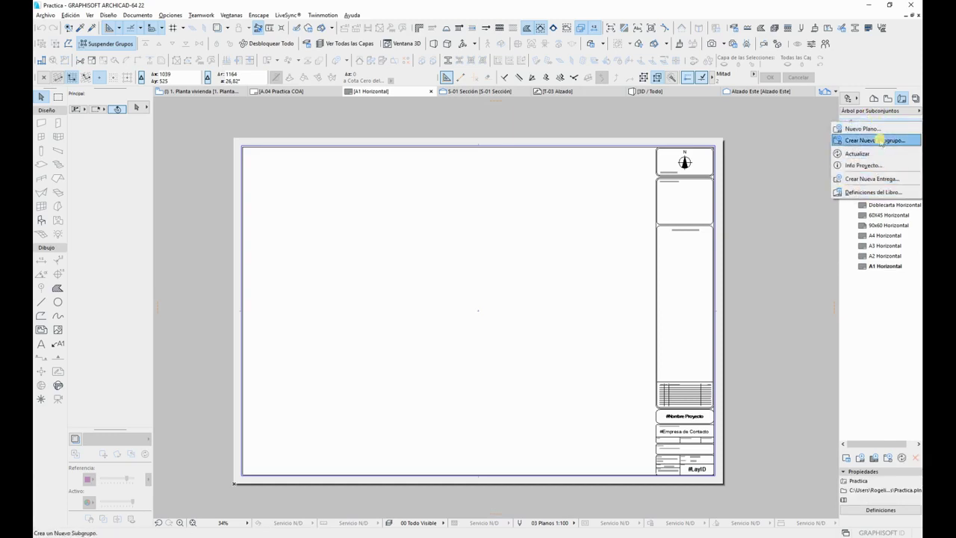
pyautogui.click(863, 165)
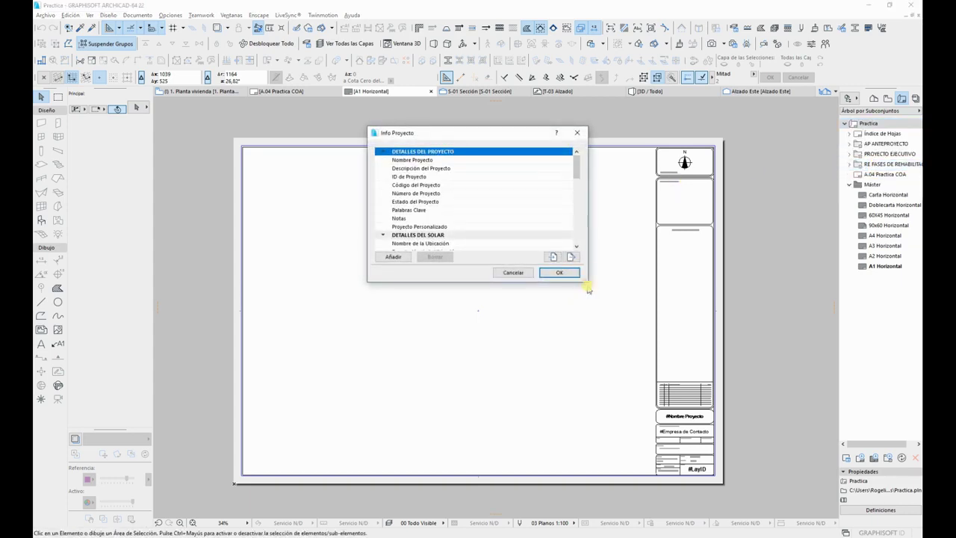
pyautogui.moveTo(589, 290); pyautogui.dragTo(631, 360)
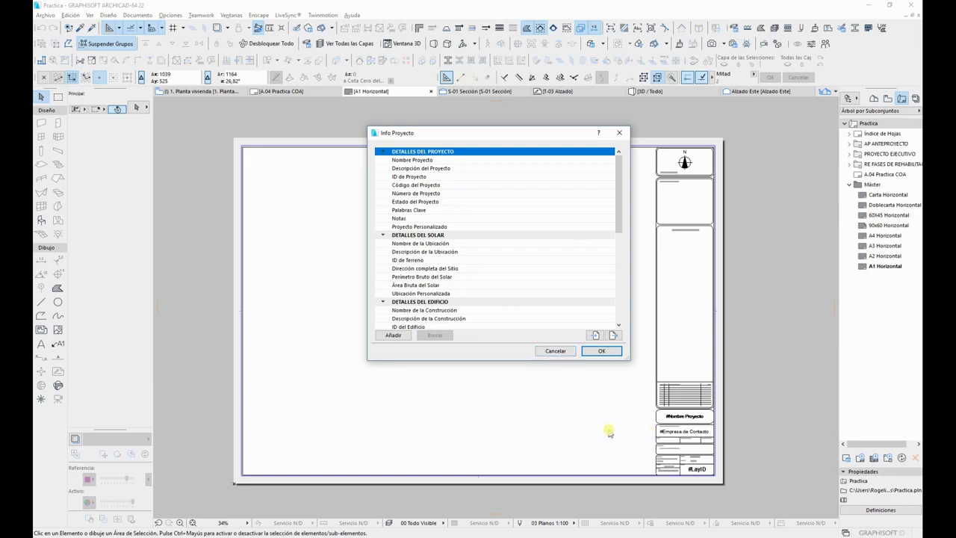
pyautogui.click(452, 161)
pyautogui.click(511, 164)
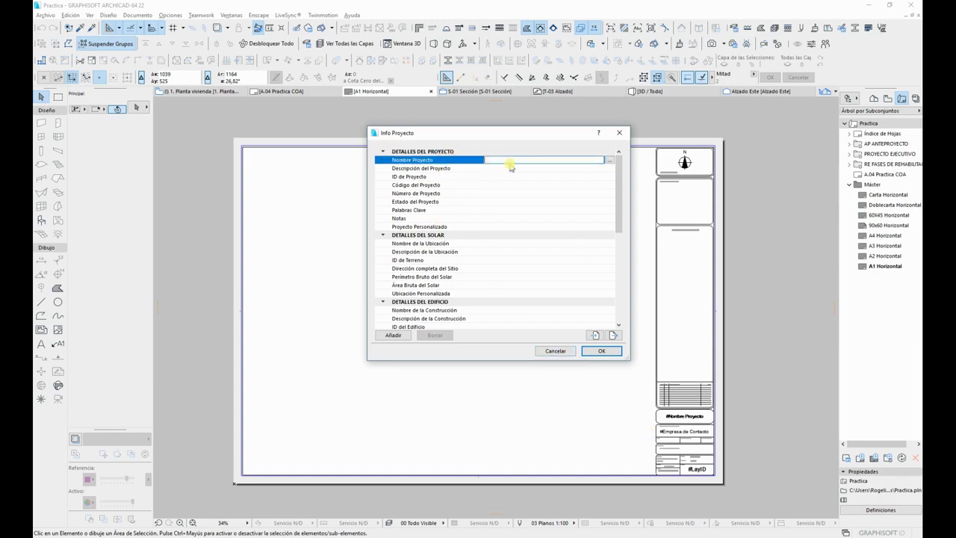
pyautogui.write('Práctica ')
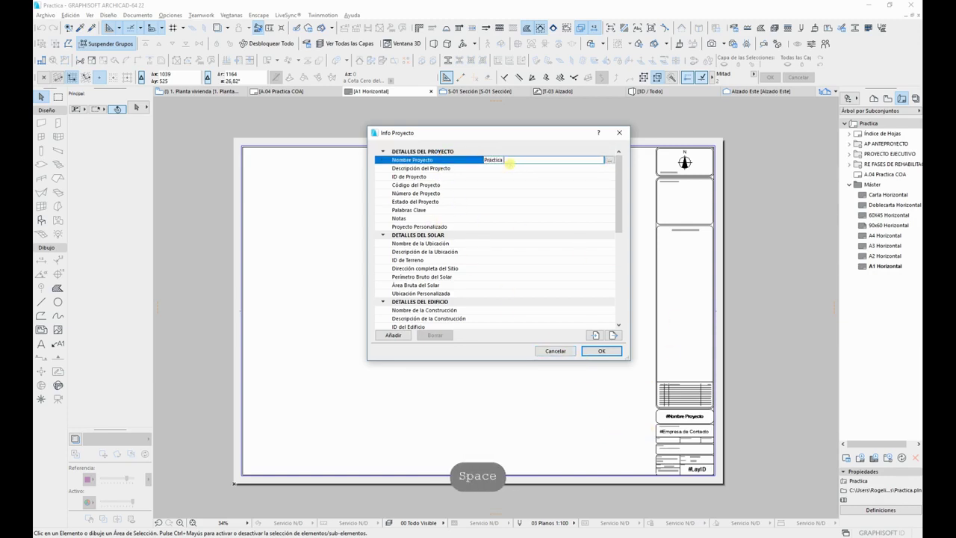
pyautogui.write('COA')
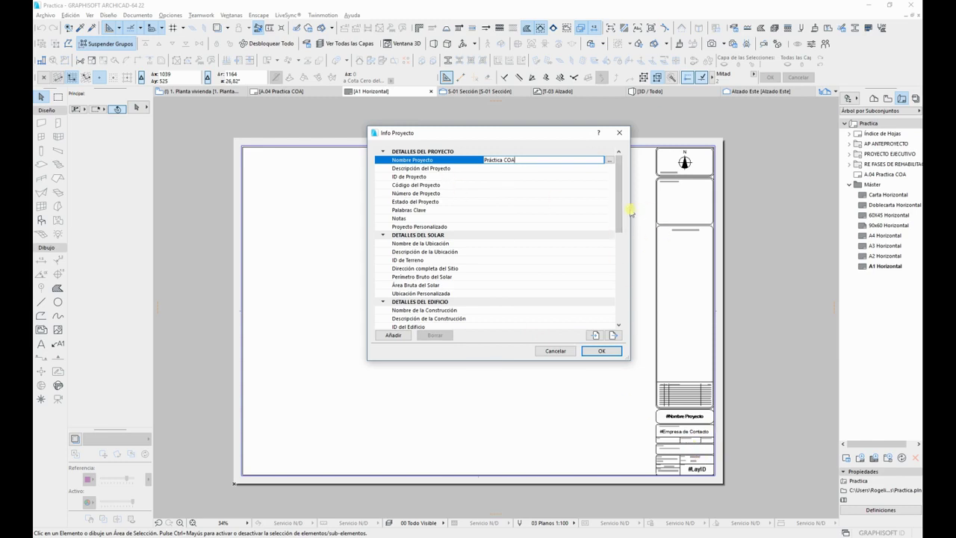
# Step: Set the contact company to Colegio de Arquitectos in the project information and review the remaining fields
pyautogui.moveTo(619, 213); pyautogui.dragTo(632, 251)
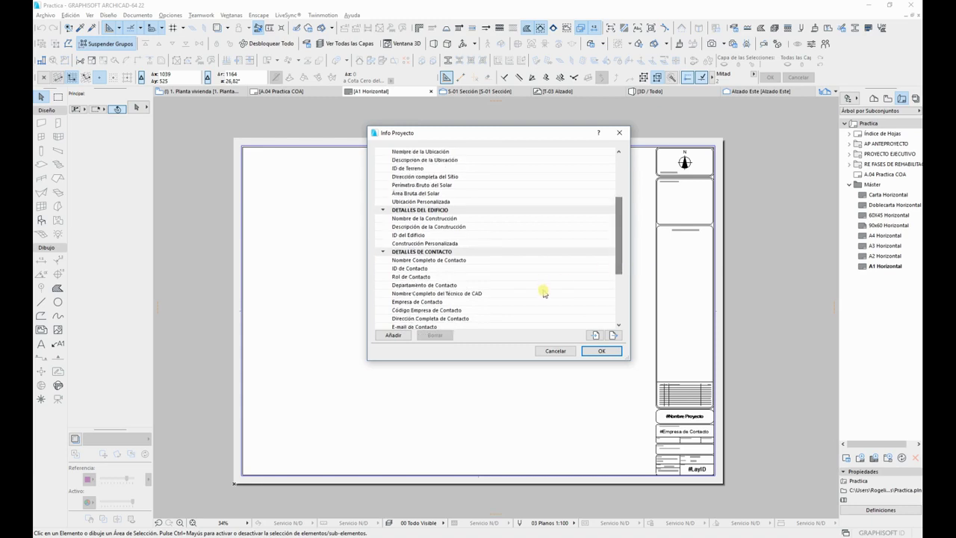
pyautogui.click(556, 302)
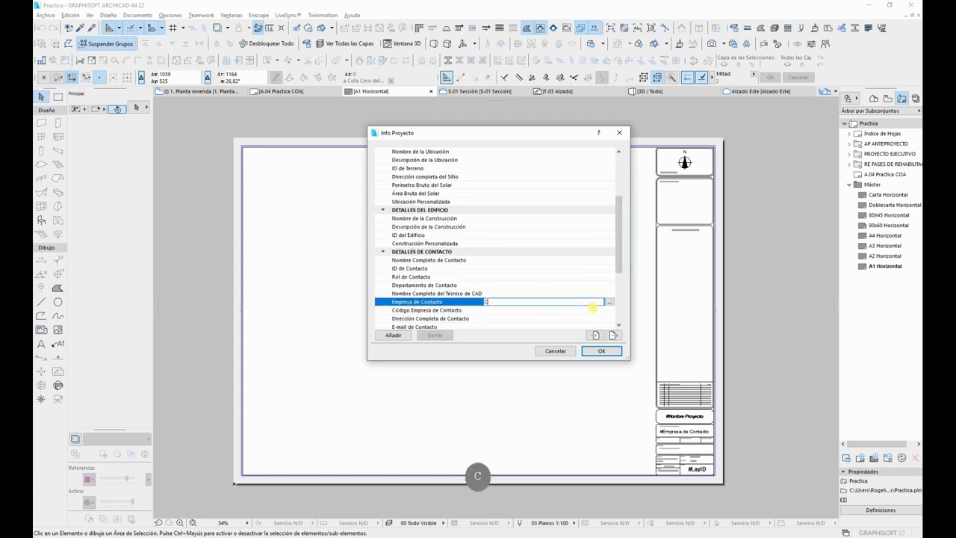
pyautogui.write('Colegio')
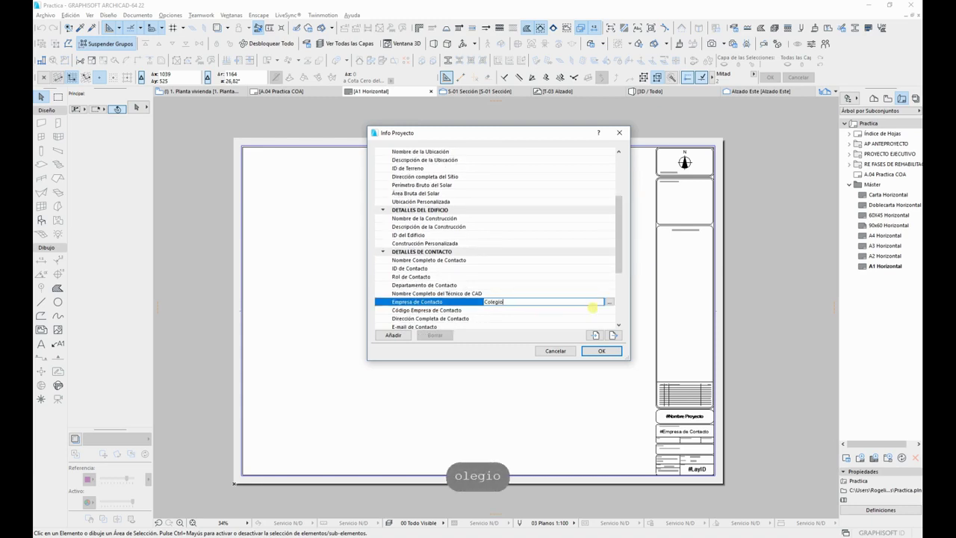
pyautogui.write(' de Arquitectos')
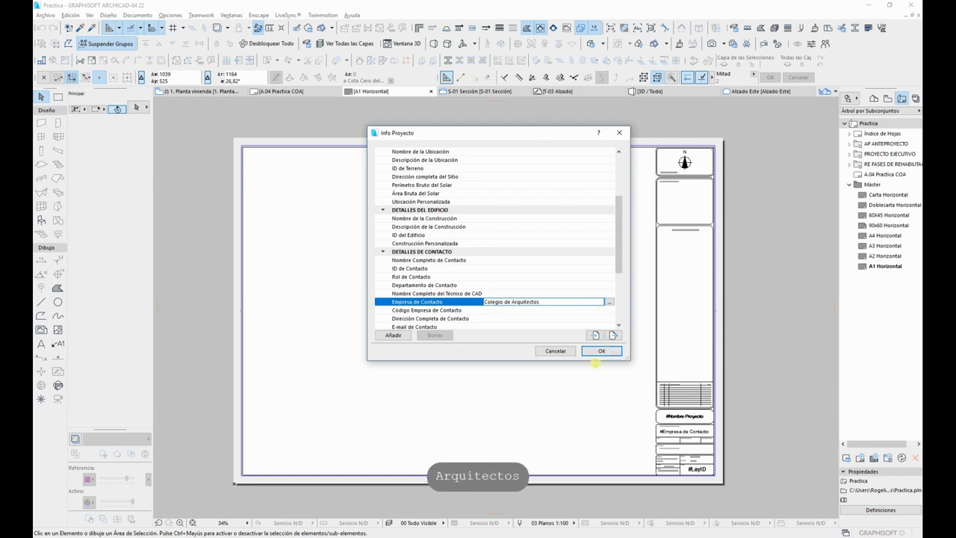
pyautogui.scroll(4, 478, 235)
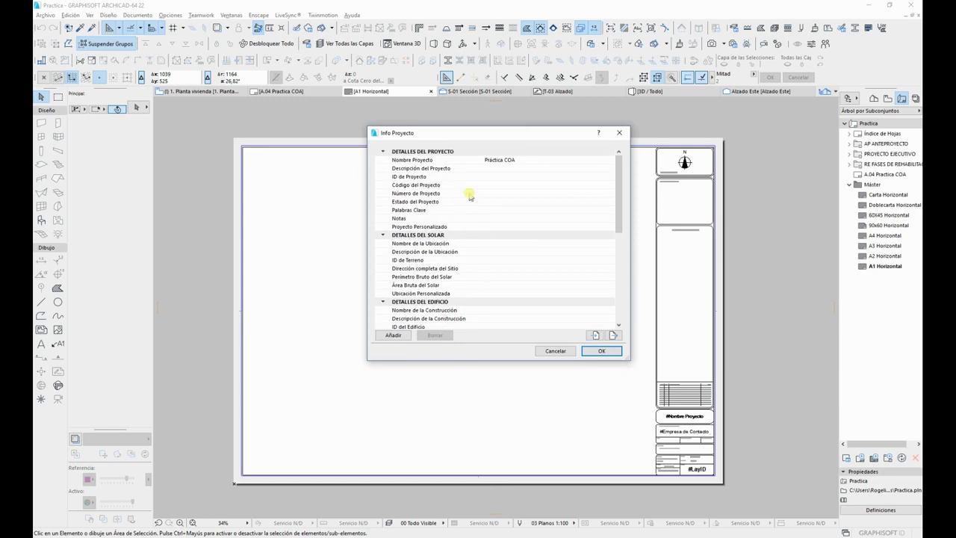
pyautogui.scroll(-3, 620, 222)
pyautogui.scroll(3, 620, 250)
pyautogui.scroll(-2, 624, 212)
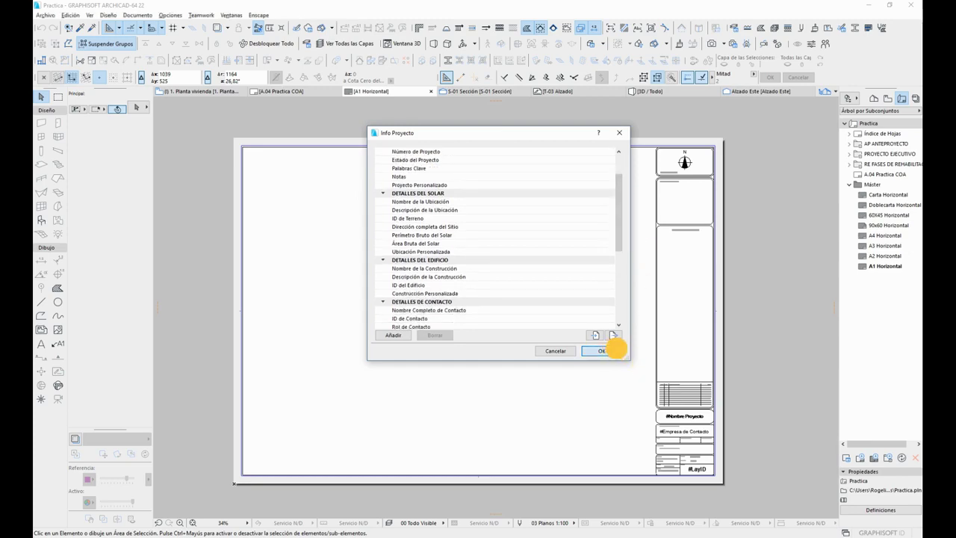
# Step: Apply the project information and check the project and company names in the A1 Horizontal master layout's title block
pyautogui.click(613, 351)
pyautogui.scroll(5, 638, 385)
pyautogui.scroll(3, 637, 384)
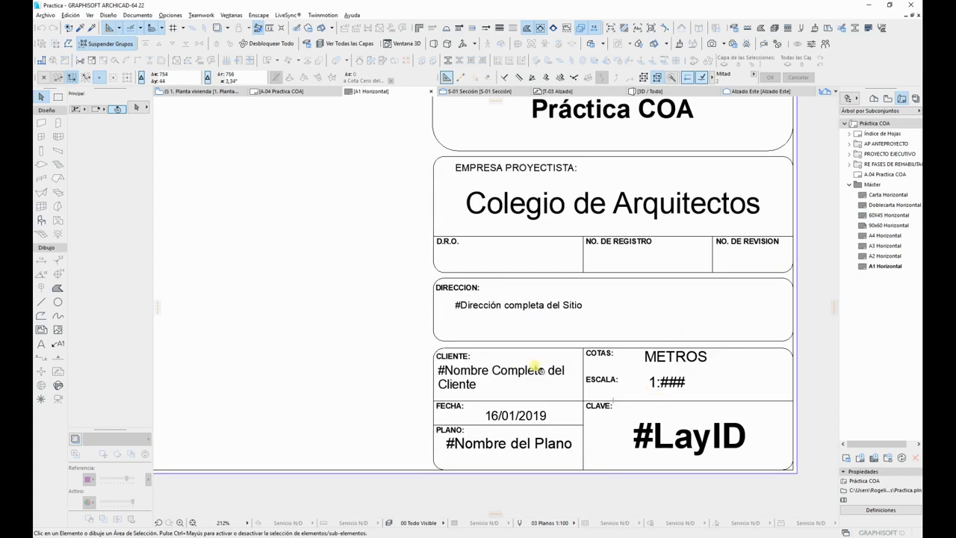
pyautogui.scroll(-7, 656, 327)
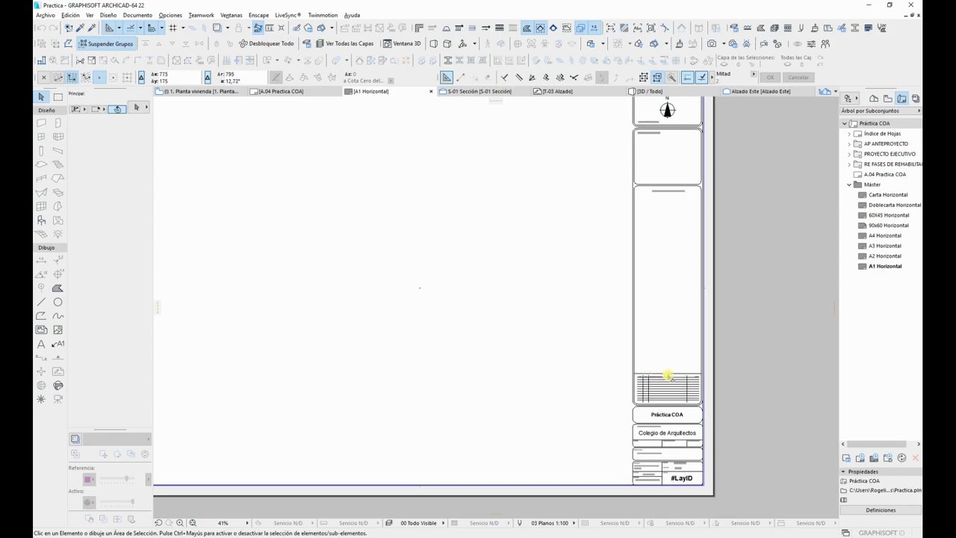
pyautogui.scroll(3, 677, 473)
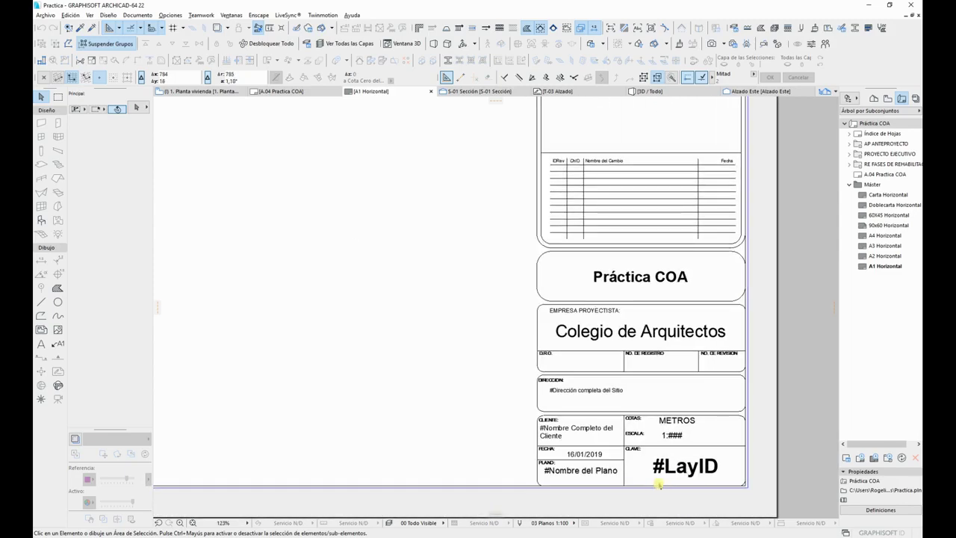
pyautogui.scroll(-8, 659, 482)
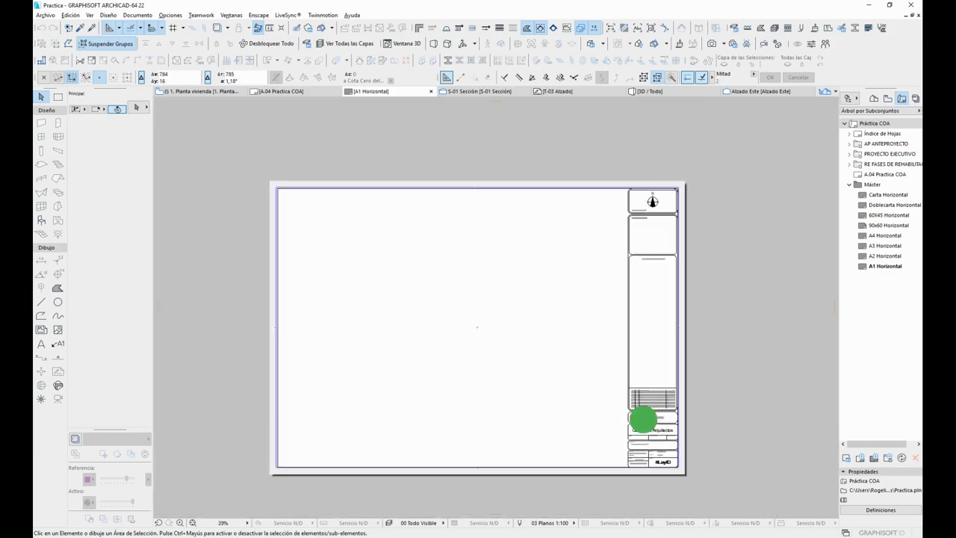
pyautogui.moveTo(643, 421); pyautogui.dragTo(675, 422, button='middle')
pyautogui.scroll(1, 675, 422)
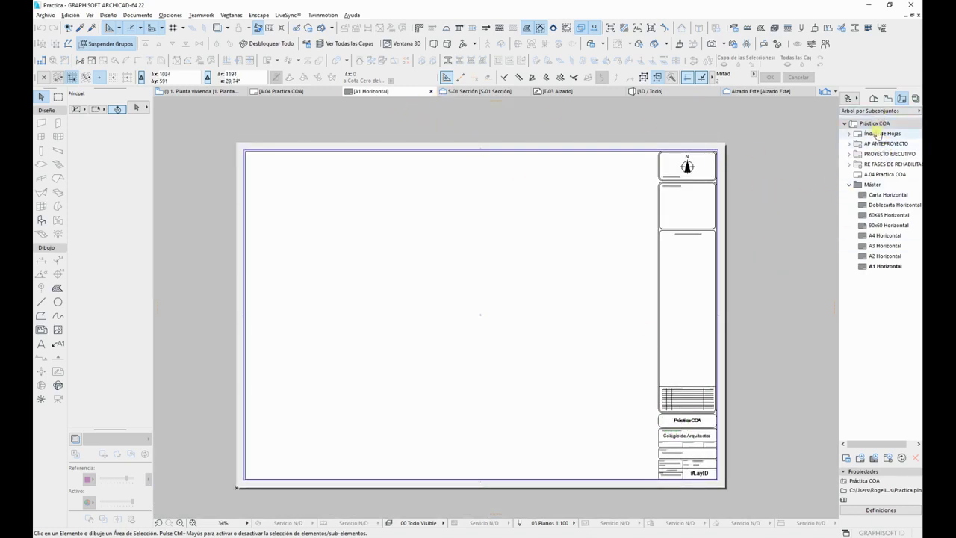
pyautogui.scroll(8, 706, 439)
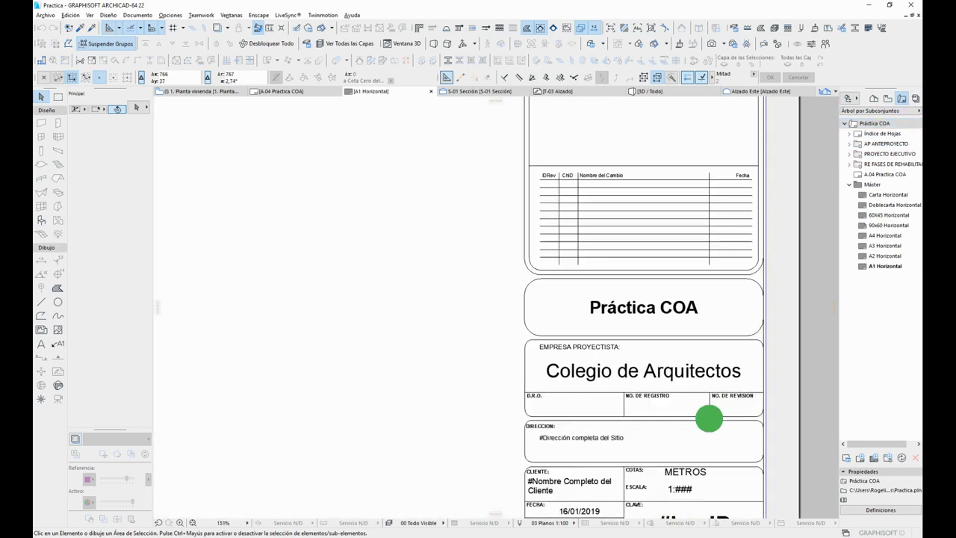
# Step: Place a Nombre Proyecto autotext beside the title block, using the text style of the existing project name
pyautogui.click(41, 344)
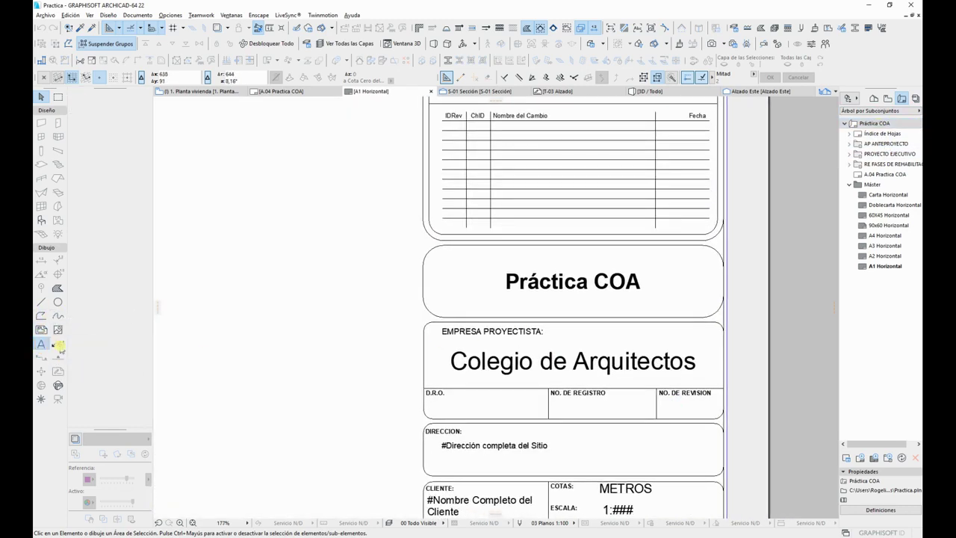
pyautogui.keyDown('alt'); pyautogui.click(571, 282); pyautogui.keyUp('alt')
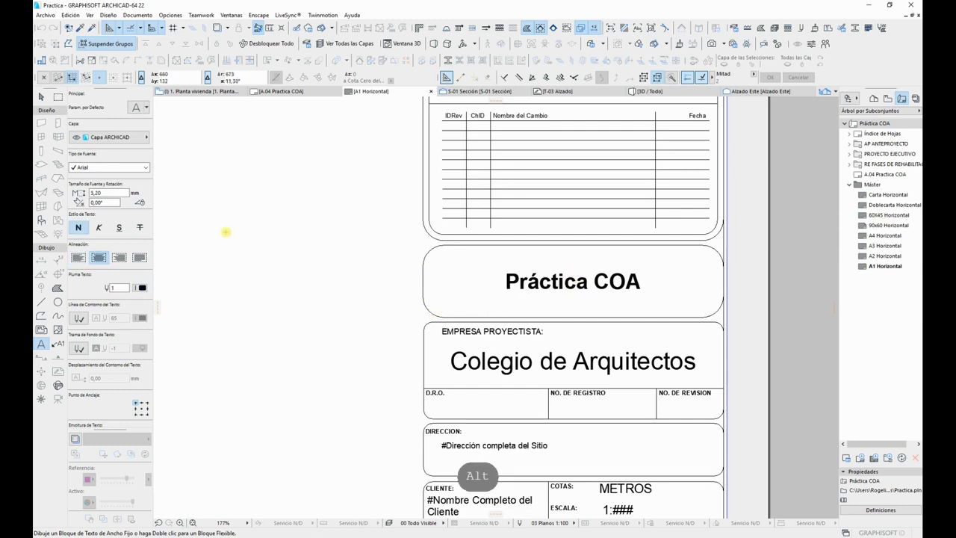
pyautogui.click(311, 234)
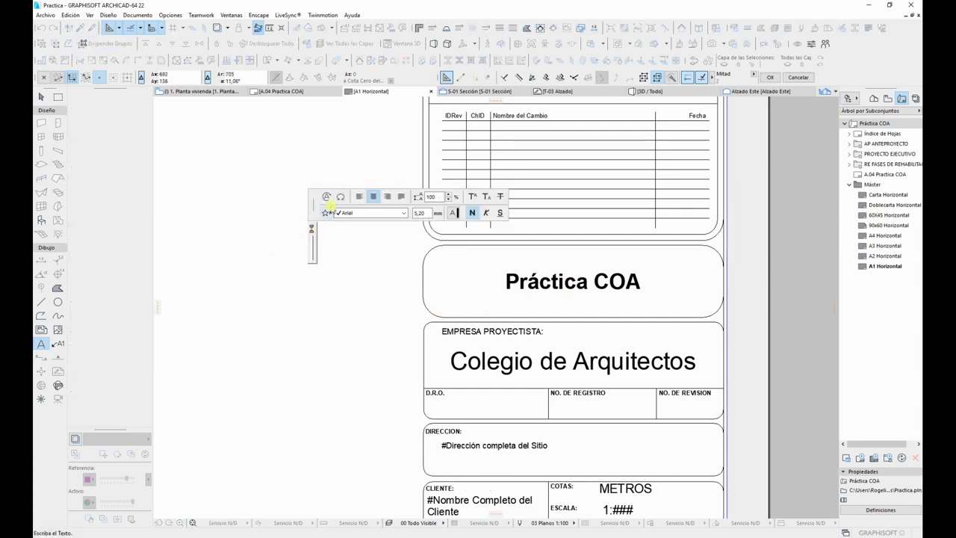
pyautogui.click(330, 199)
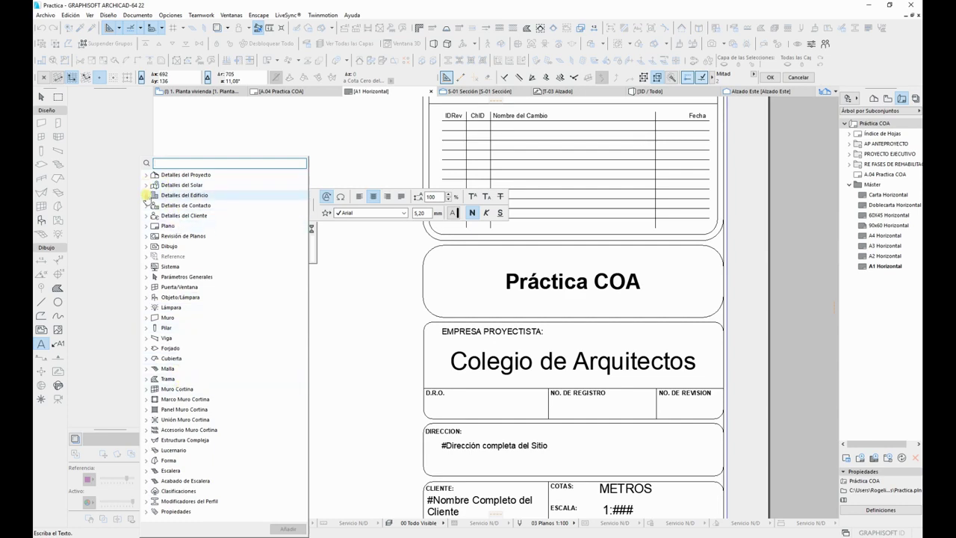
pyautogui.click(146, 175)
pyautogui.click(186, 94)
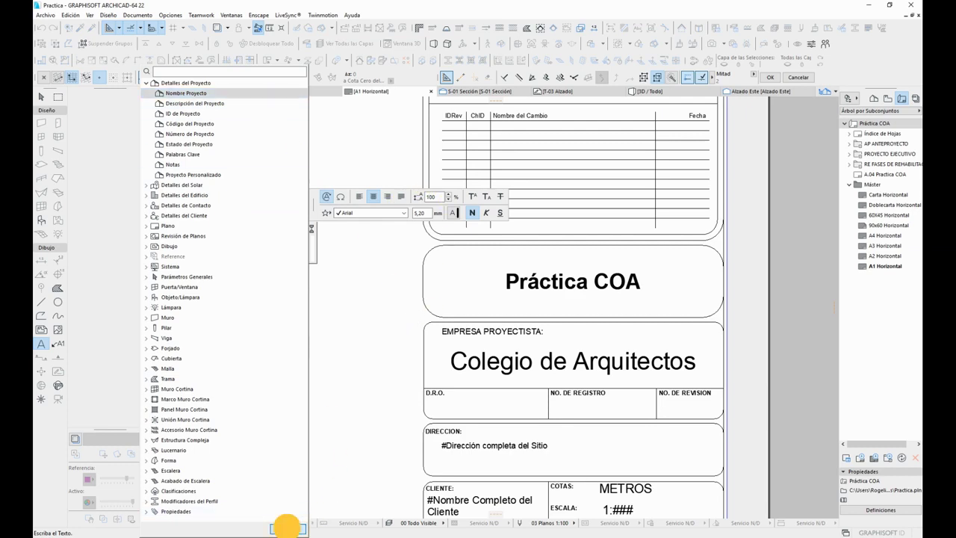
pyautogui.click(289, 529)
pyautogui.click(377, 326)
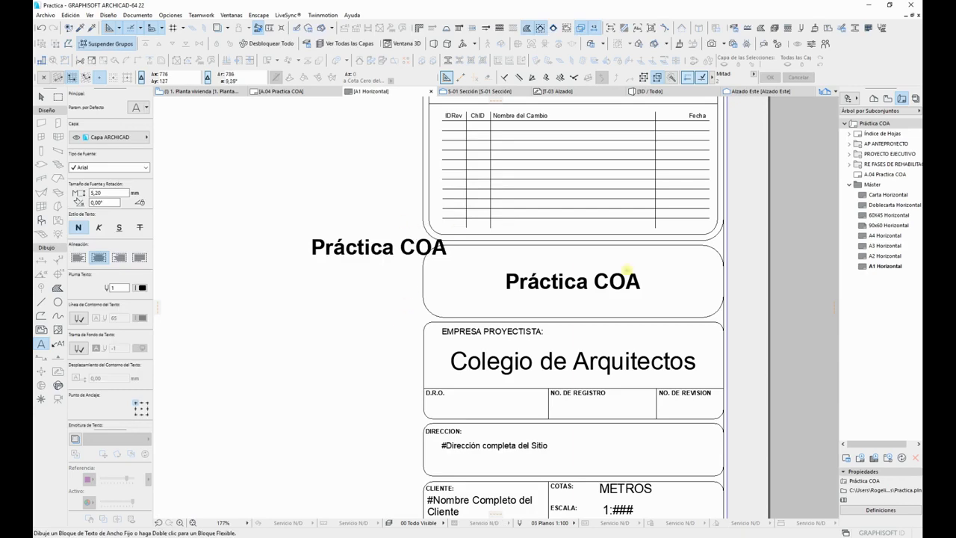
# Step: Delete the extra project name text placed beside the title block
pyautogui.scroll(-4, 382, 331)
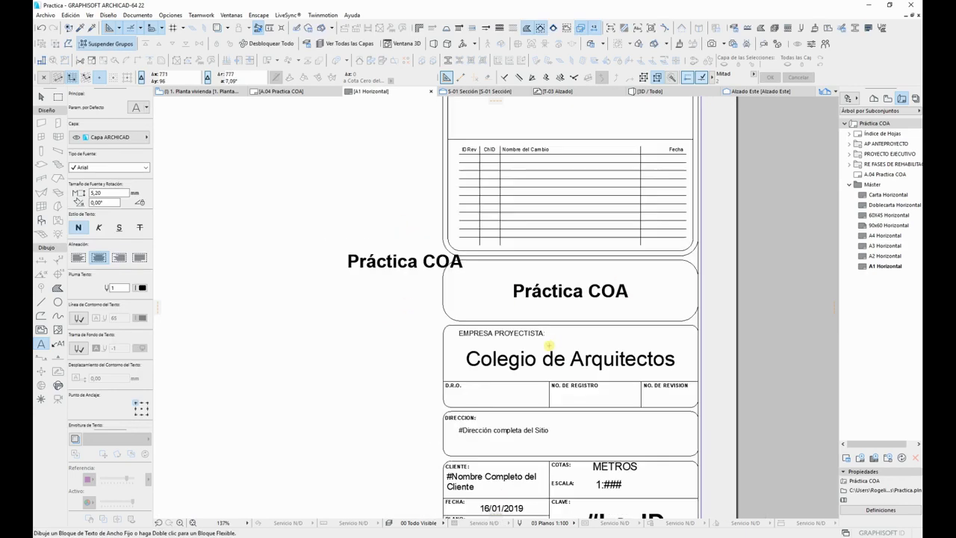
pyautogui.press('Escape')
pyautogui.press('Escape')
pyautogui.click(505, 274)
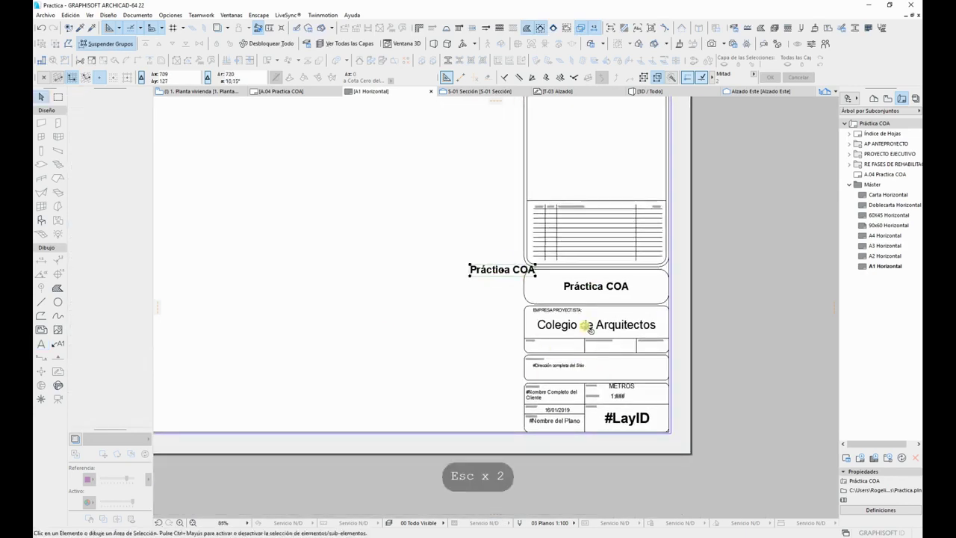
pyautogui.press('Delete')
# Step: Examine the whole A1 Horizontal master sheet, from its free drawing area to the title block fields
pyautogui.moveTo(692, 276)
pyautogui.mouseDown(button='middle')
pyautogui.moveTo(740, 372)
pyautogui.moveTo(787, 391)
pyautogui.moveTo(802, 438)
pyautogui.moveTo(800, 426)
pyautogui.mouseUp(button='middle')
pyautogui.scroll(-3, 763, 361)
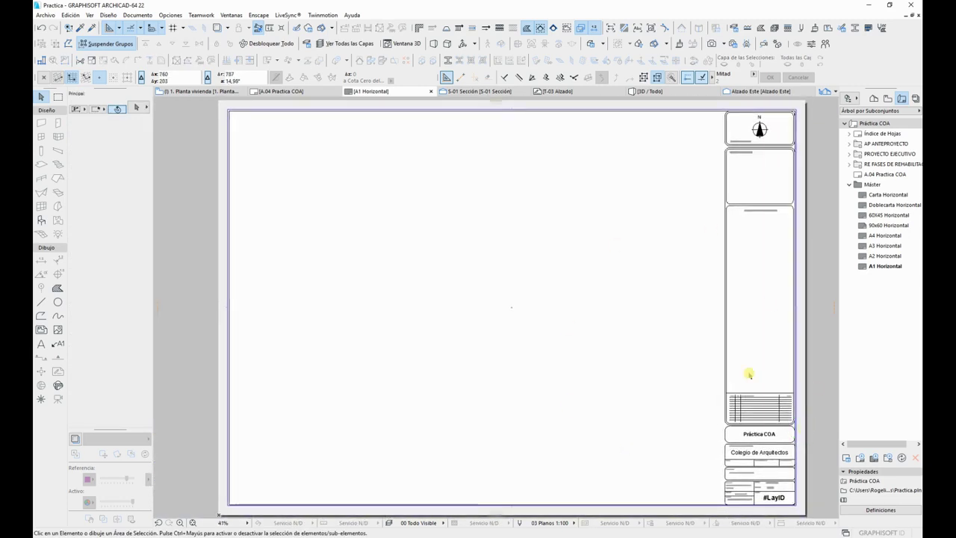
pyautogui.moveTo(729, 226); pyautogui.dragTo(713, 248)
pyautogui.press('Escape')
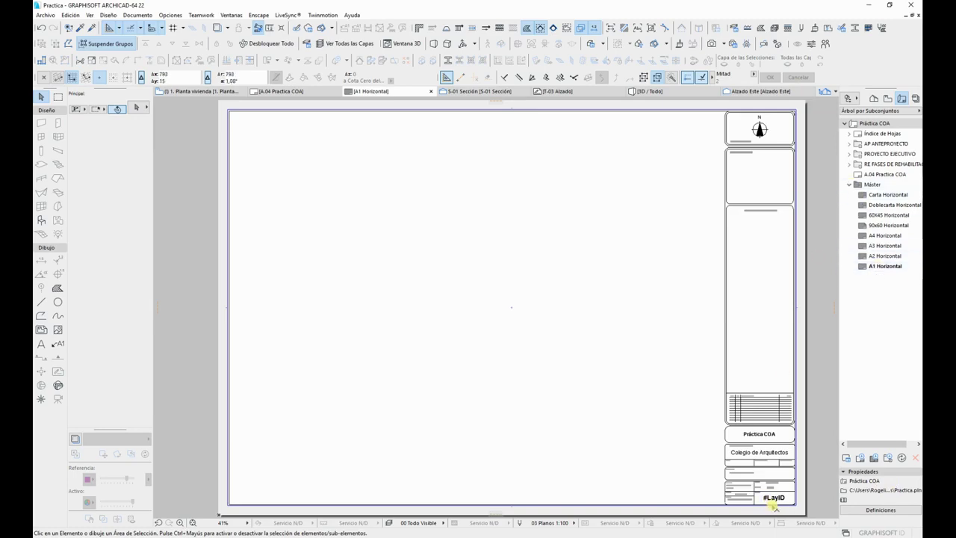
pyautogui.scroll(5, 777, 508)
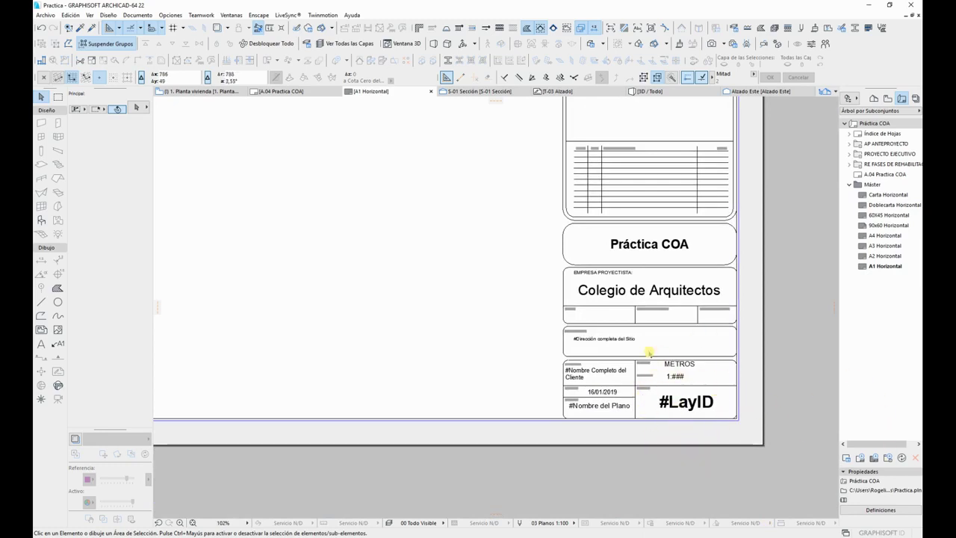
pyautogui.scroll(-5, 600, 384)
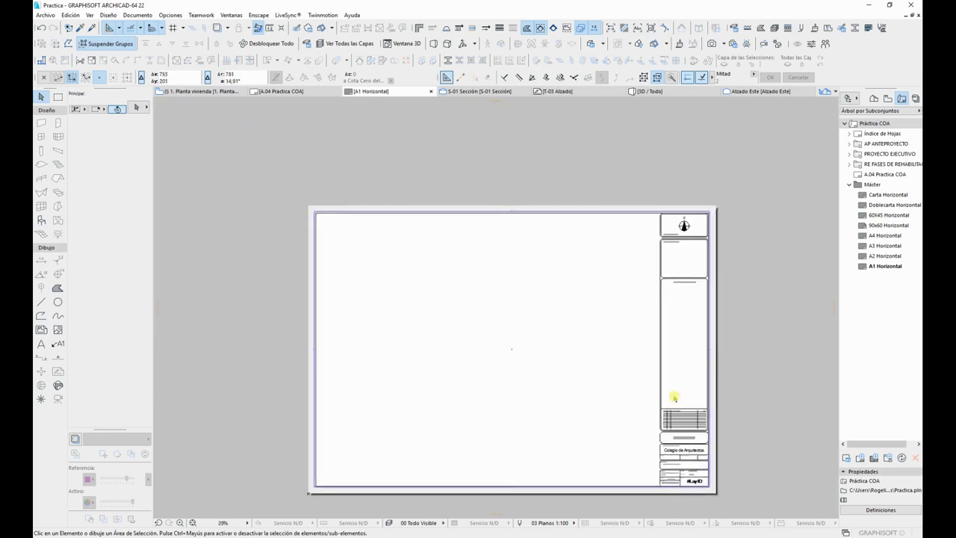
pyautogui.click(644, 358)
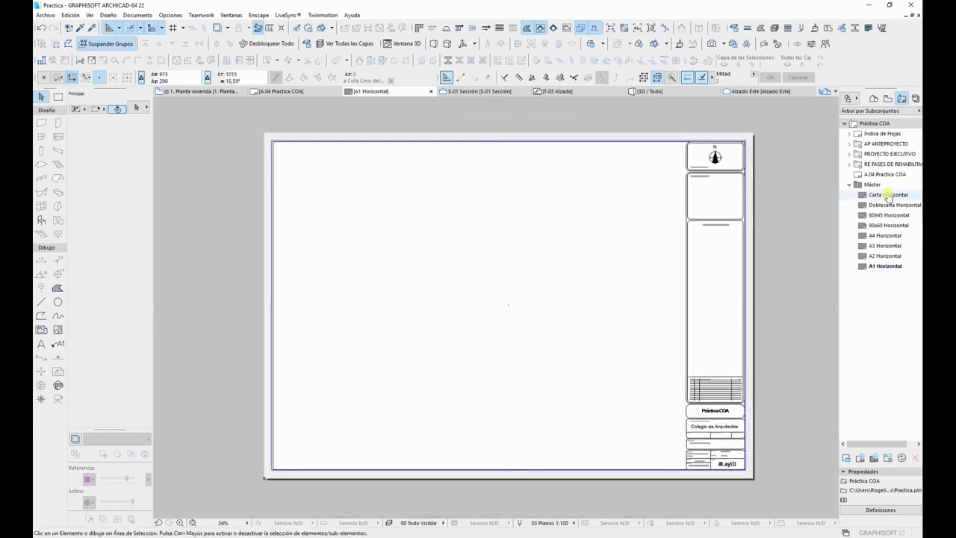
# Step: Look through the layouts in the AP Anteproyecto and Proyecto Ejecutivo subsets and collapse both again
pyautogui.click(850, 143)
pyautogui.click(853, 185)
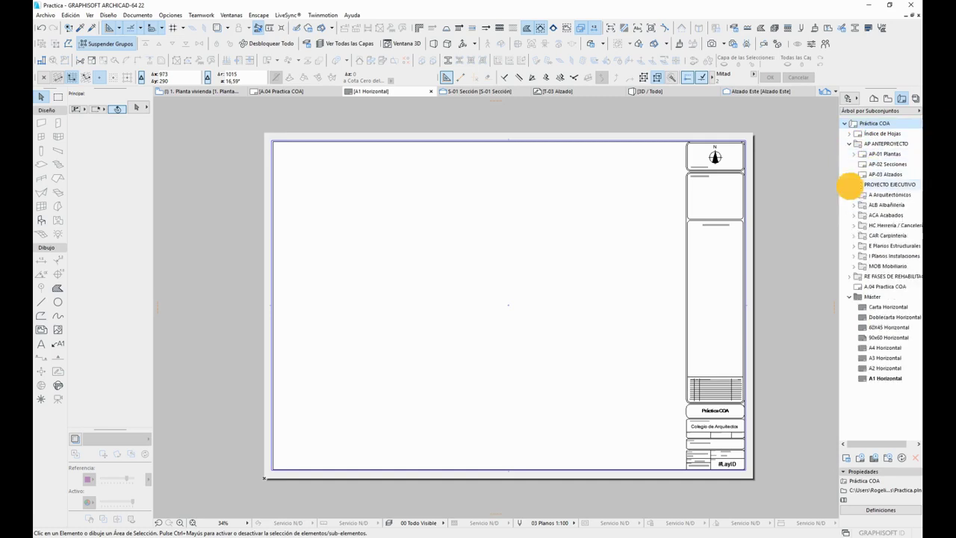
pyautogui.click(854, 194)
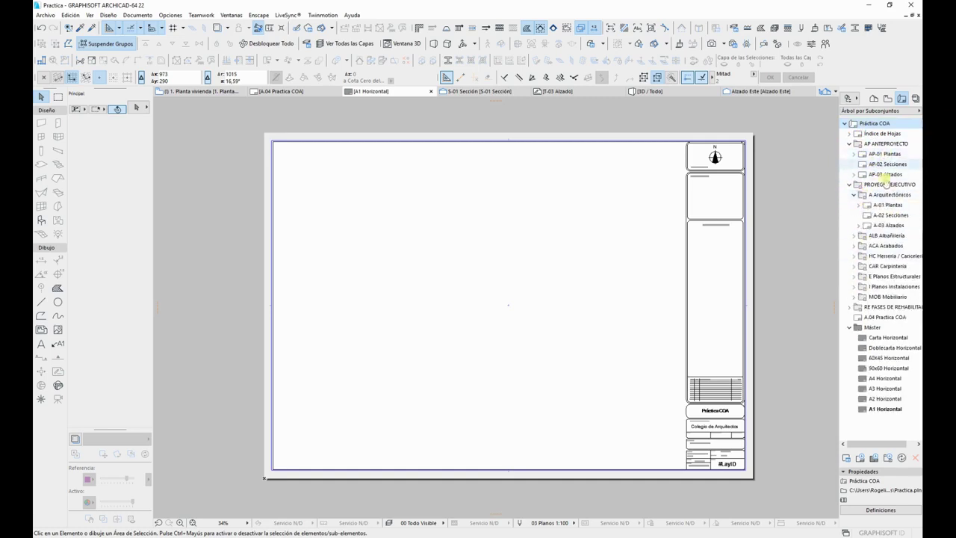
pyautogui.click(854, 194)
pyautogui.click(850, 184)
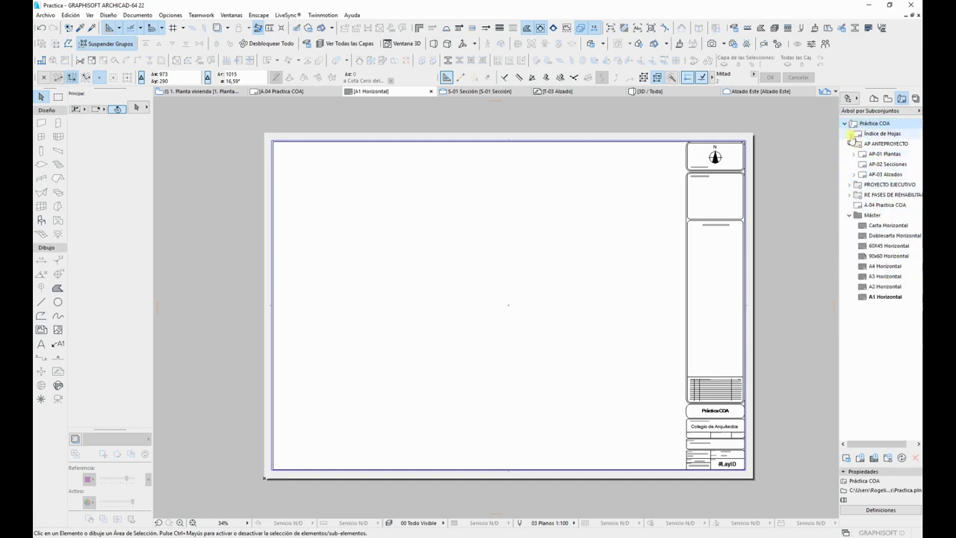
pyautogui.click(849, 144)
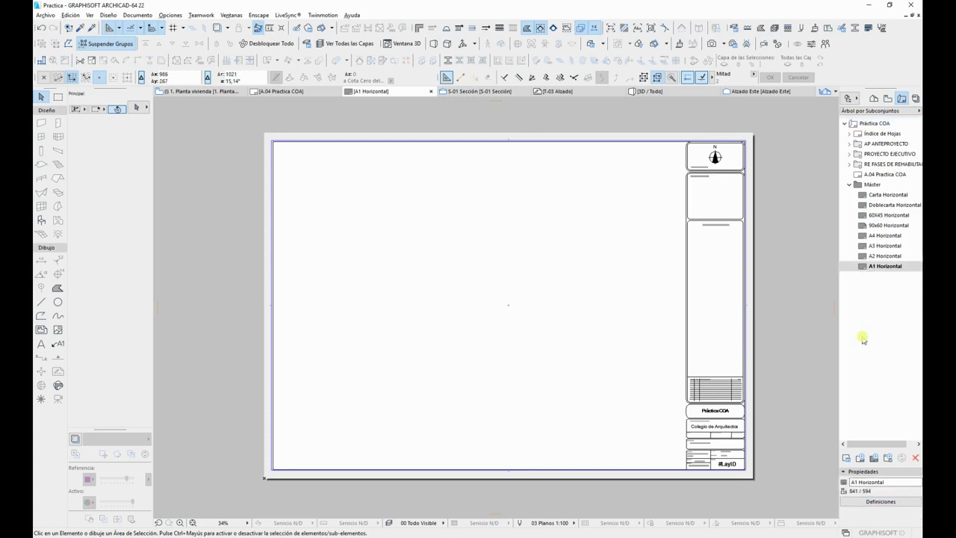
# Step: Open the A.04 Practica COA layout and place the Planta vivienda view from the Practica folder on it
pyautogui.doubleClick(883, 174)
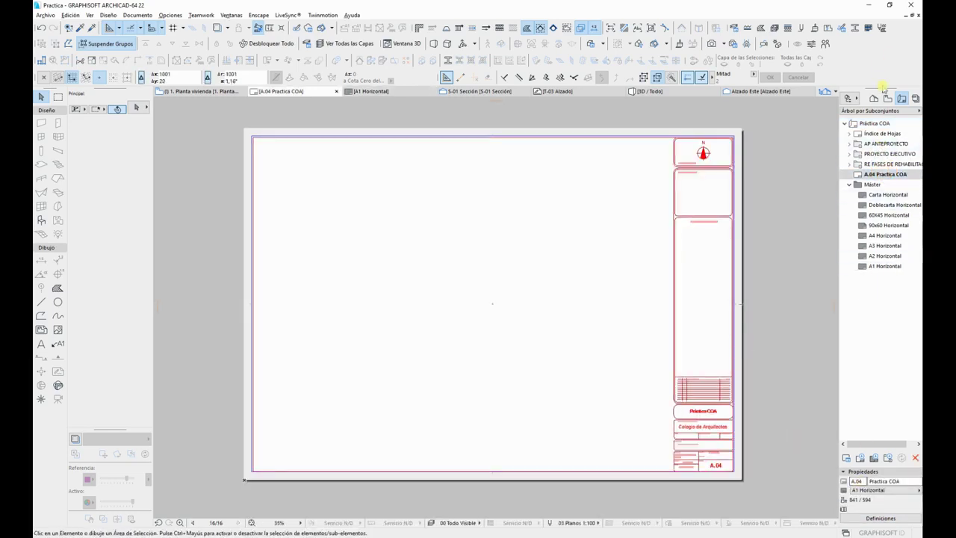
pyautogui.click(889, 98)
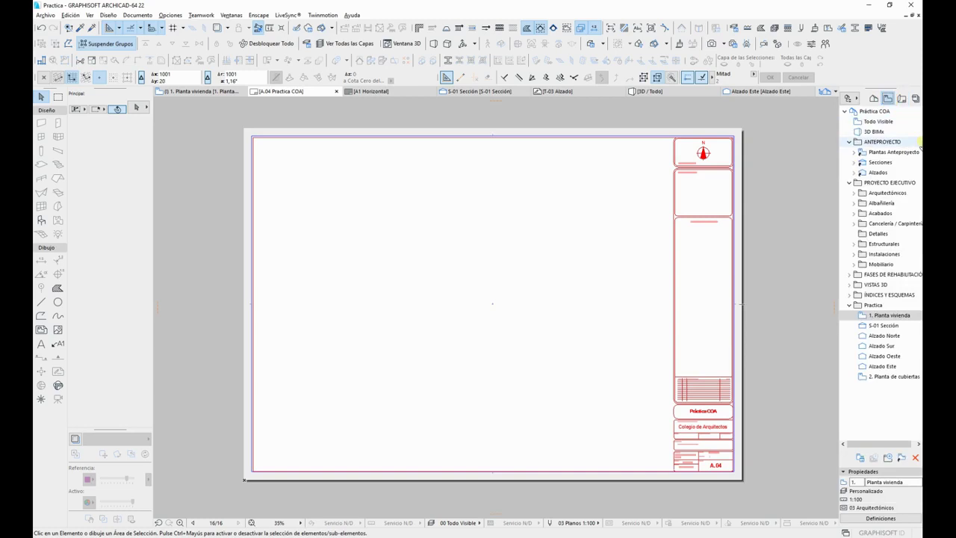
pyautogui.click(899, 315)
pyautogui.moveTo(901, 316); pyautogui.dragTo(369, 222)
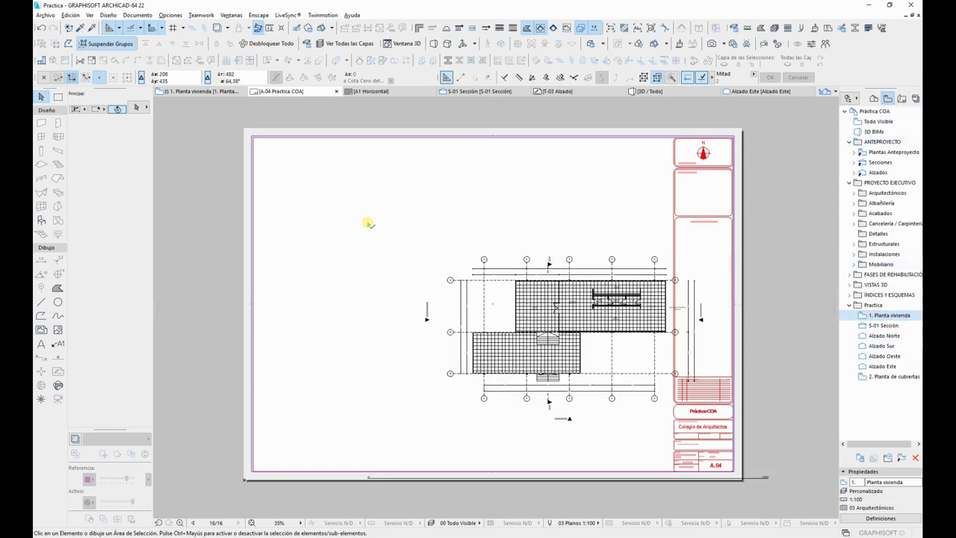
# Step: Move the Planta vivienda drawing into the upper-left area of the sheet, clear of the title block
pyautogui.click(537, 330)
pyautogui.press('ctrl')
pyautogui.press('ctrl')
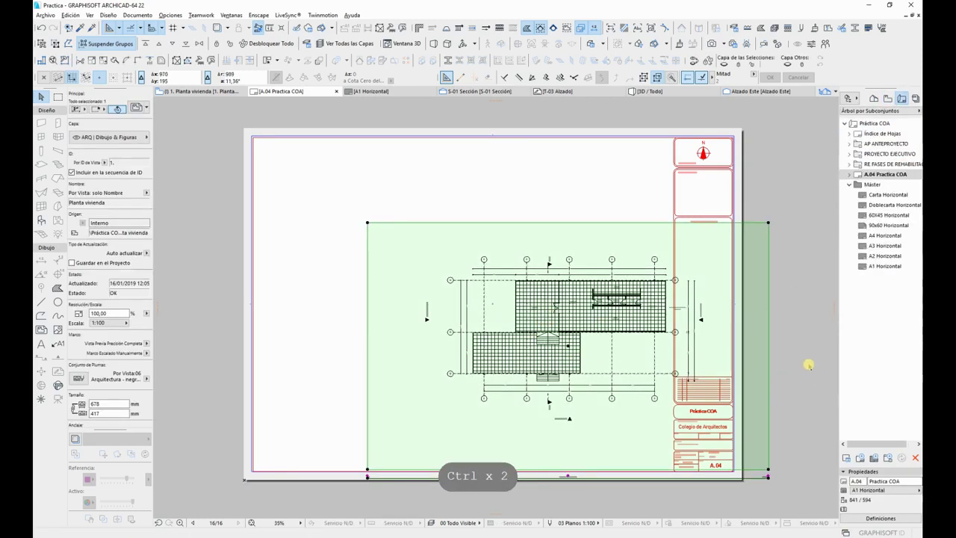
pyautogui.hotkey('ctrl', 'd')
pyautogui.click(588, 359)
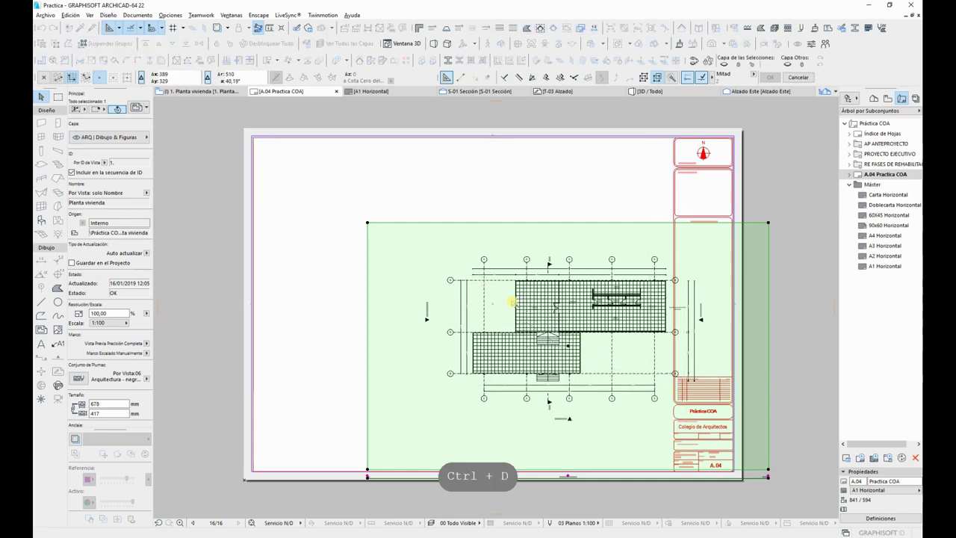
pyautogui.click(469, 274)
# Step: Offset all four edges of the Planta vivienda drawing frame inward, cropping it to about 516 × 327 mm around the plan
pyautogui.click(648, 366)
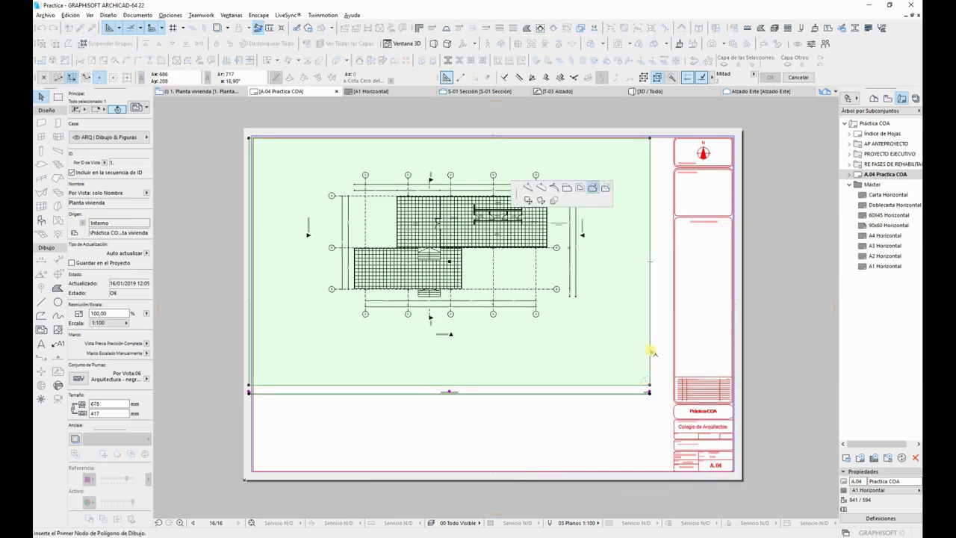
pyautogui.click(560, 187)
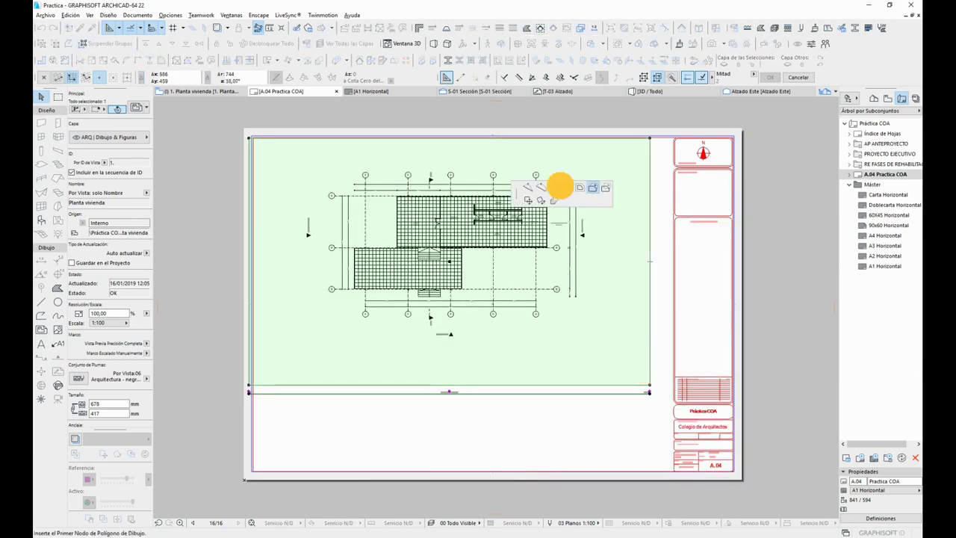
pyautogui.click(596, 302)
pyautogui.click(559, 387)
pyautogui.click(566, 348)
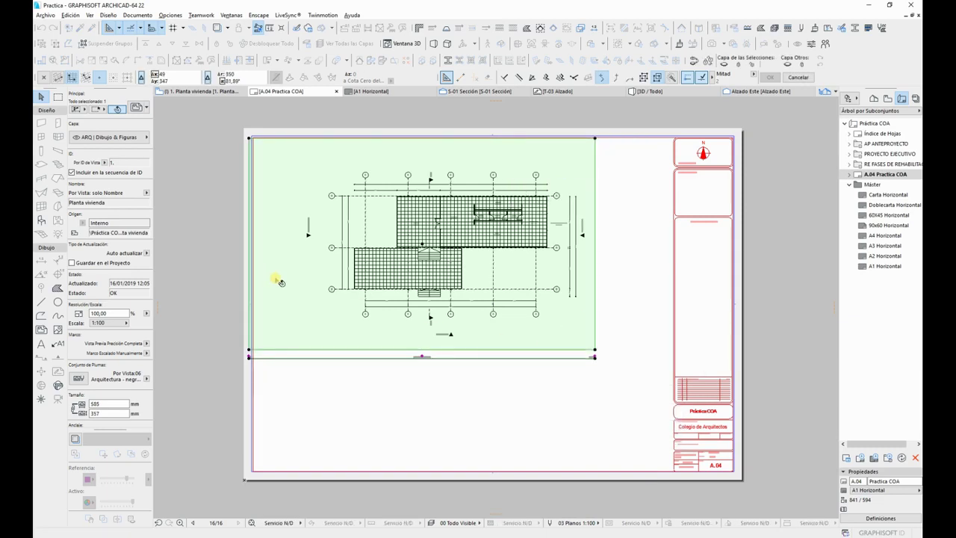
pyautogui.click(249, 284)
pyautogui.click(293, 284)
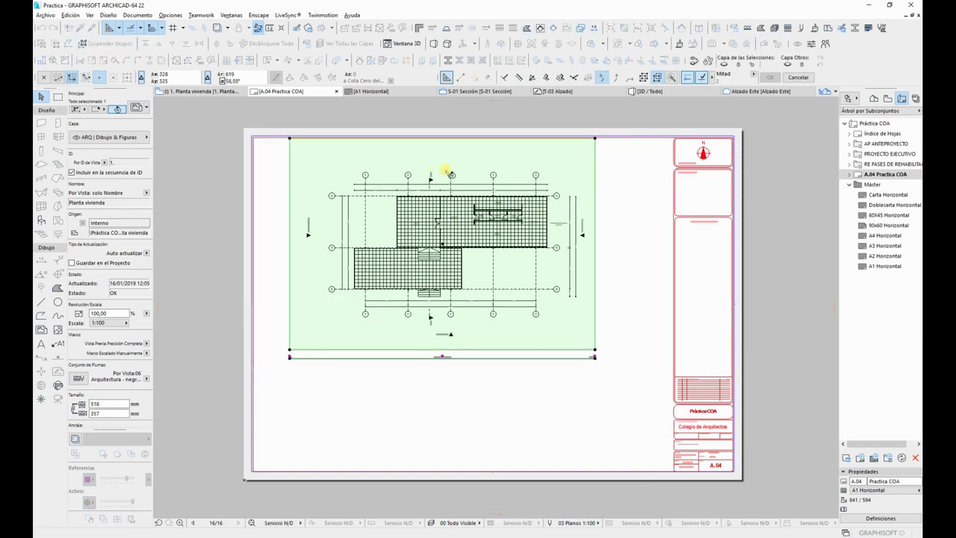
pyautogui.click(464, 138)
pyautogui.click(467, 156)
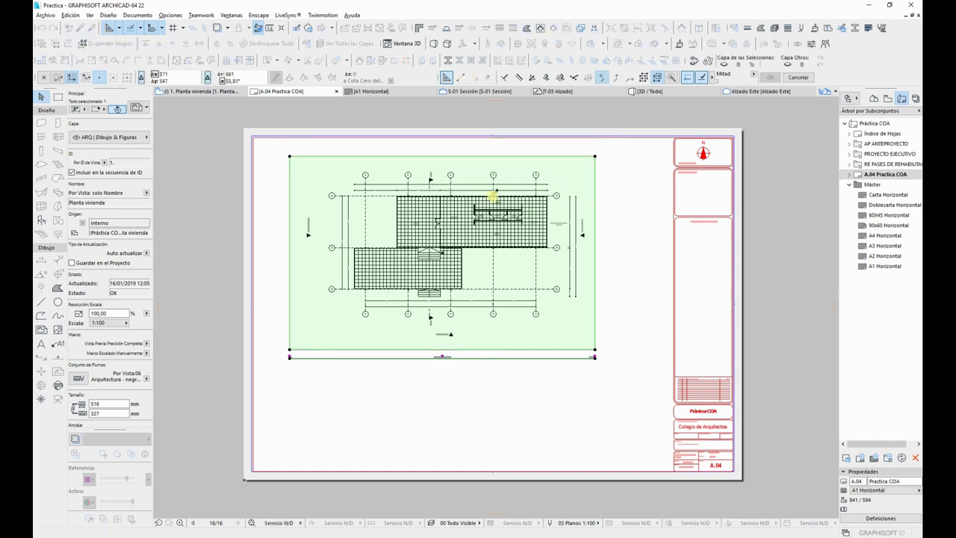
pyautogui.press('Escape')
# Step: Check the scale, size and title type settings of the selected Planta vivienda drawing
pyautogui.click(506, 333)
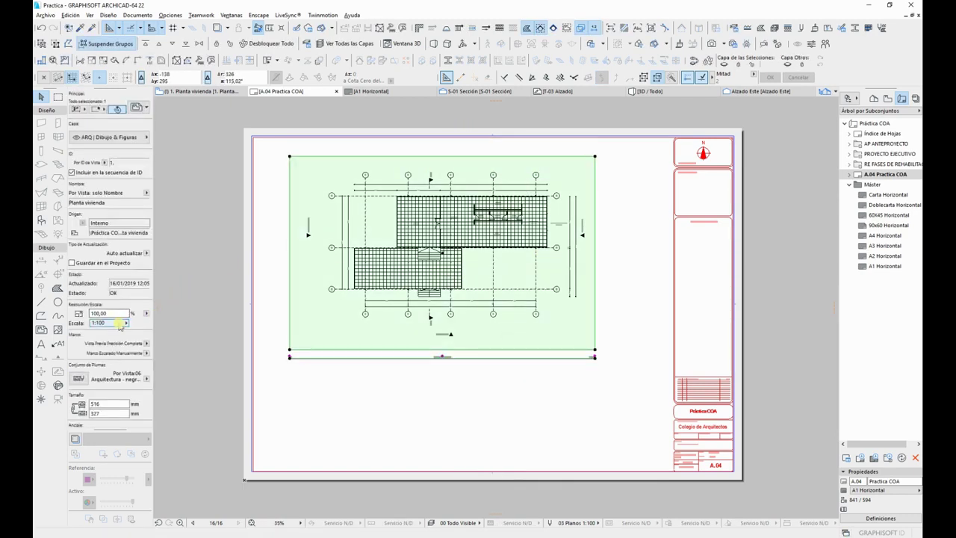
pyautogui.scroll(-8, 112, 336)
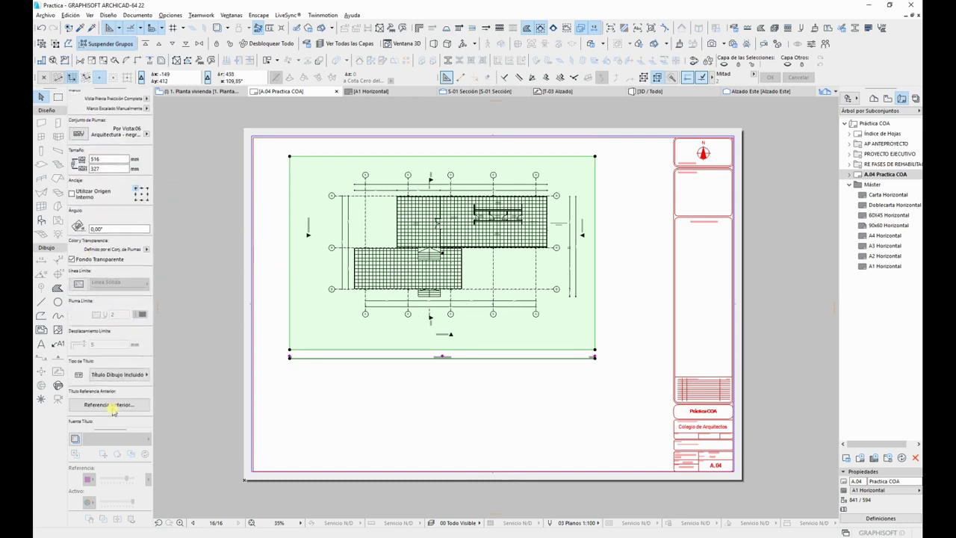
pyautogui.click(129, 305)
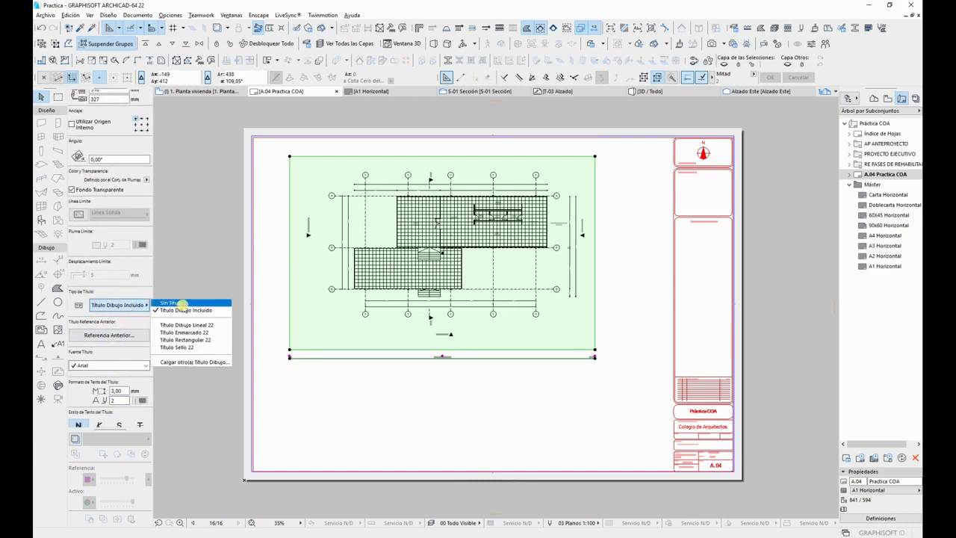
pyautogui.press('Escape')
pyautogui.press('Escape')
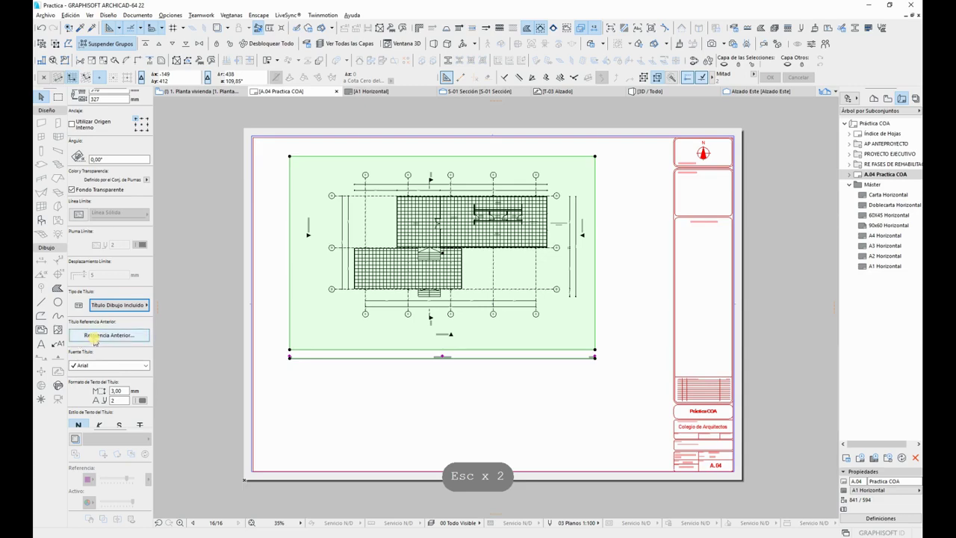
pyautogui.scroll(10, 109, 120)
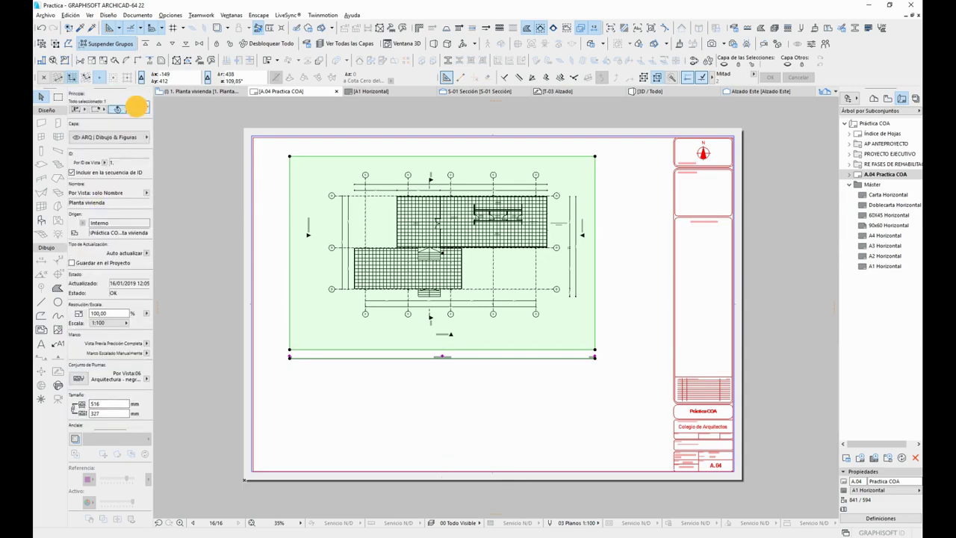
# Step: Try the Título Dibujo Lineal 22 title type in the Planta vivienda drawing settings, look through its title option pages and cancel
pyautogui.doubleClick(484, 213)
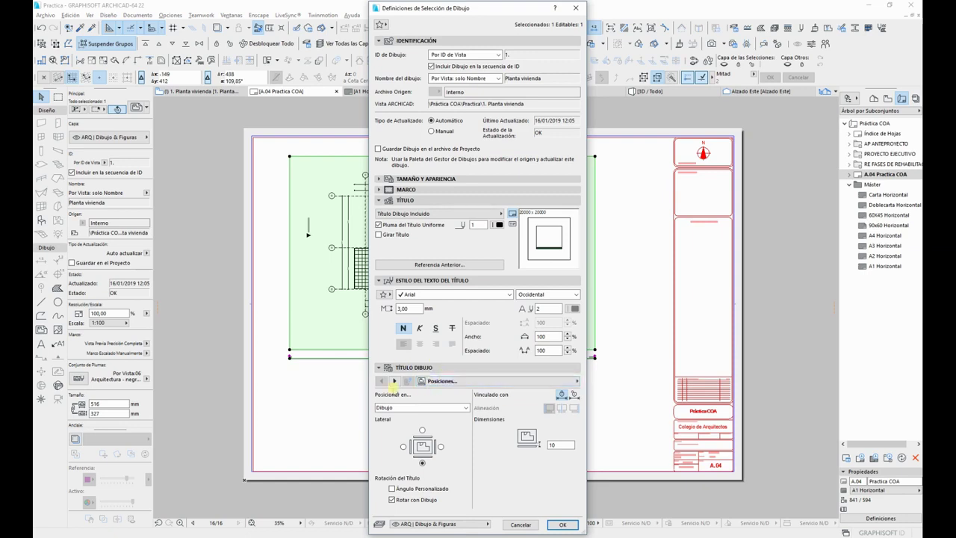
pyautogui.click(439, 214)
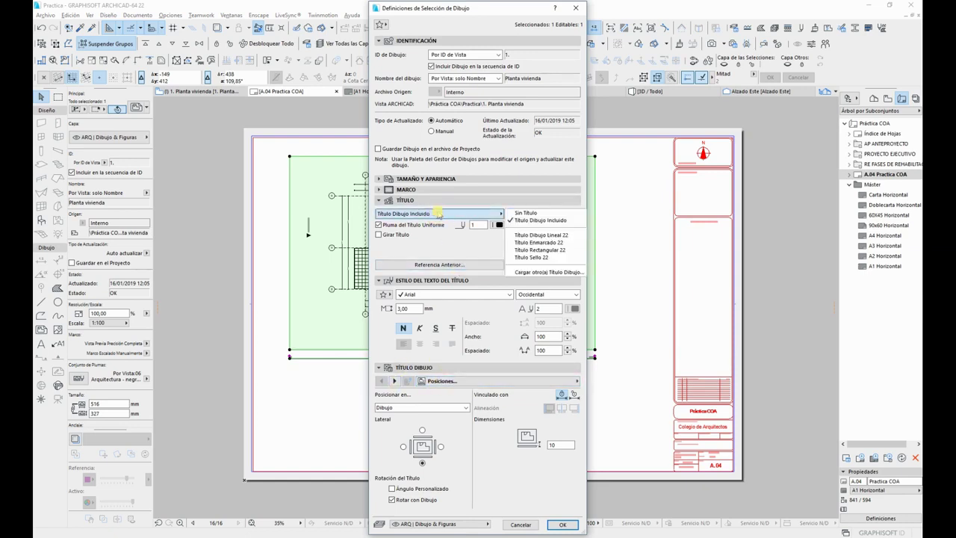
pyautogui.click(541, 235)
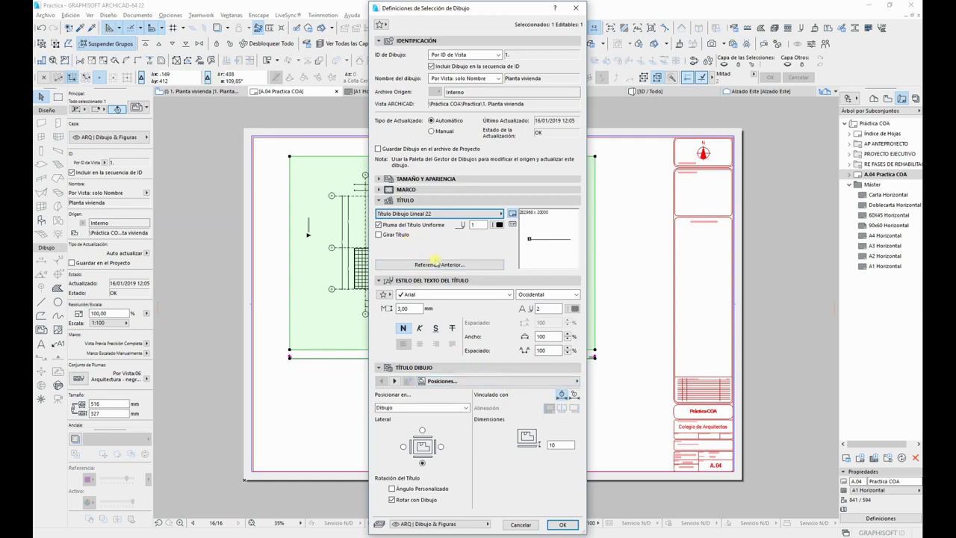
pyautogui.click(452, 383)
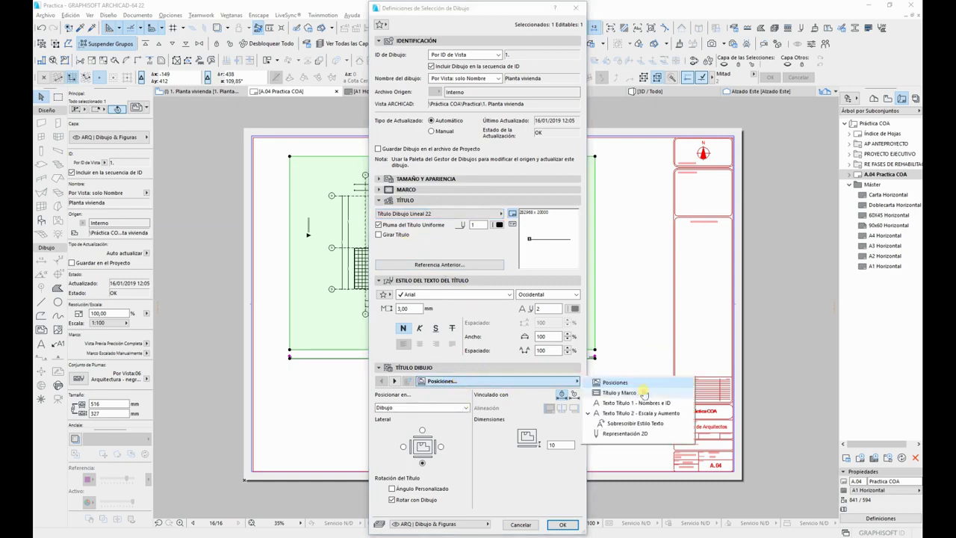
pyautogui.press('Escape')
pyautogui.press('Escape')
pyautogui.press('Escape')
pyautogui.press('Escape')
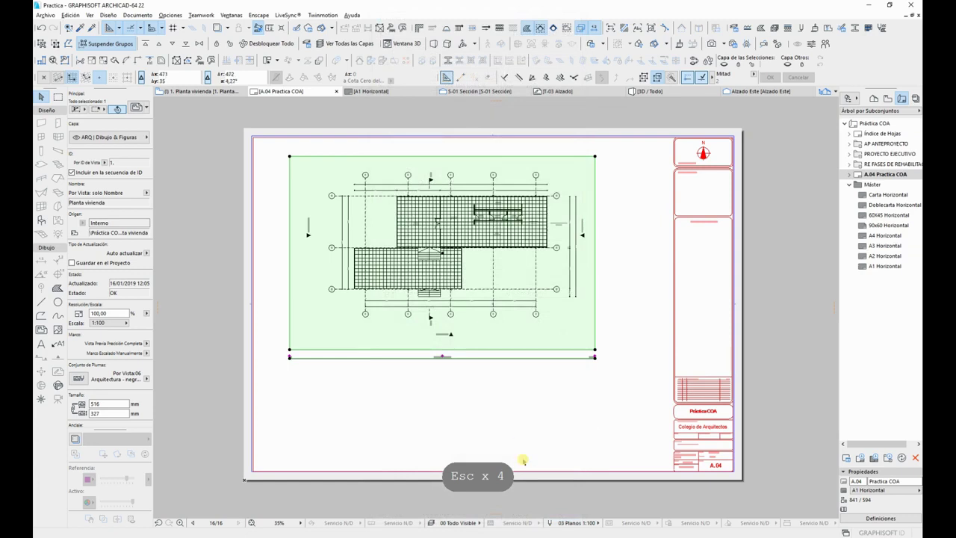
pyautogui.click(546, 421)
pyautogui.click(596, 346)
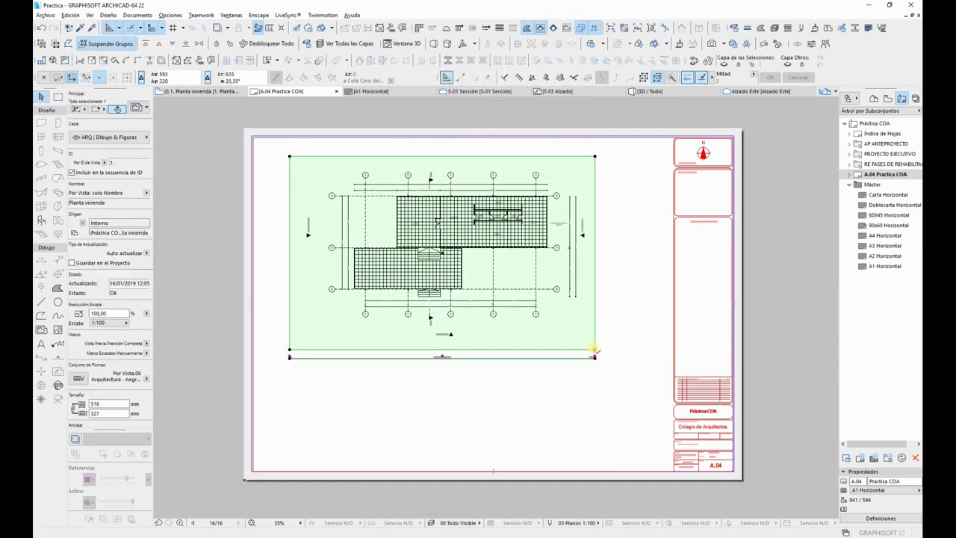
pyautogui.click(595, 347)
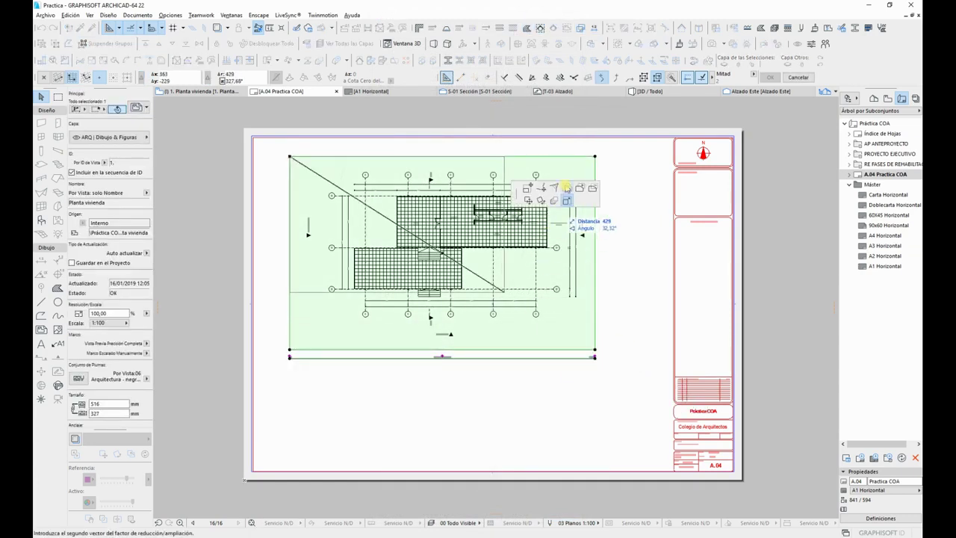
pyautogui.press('Escape')
pyautogui.press('Escape')
pyautogui.press('Escape')
pyautogui.press('Escape')
pyautogui.press('Escape')
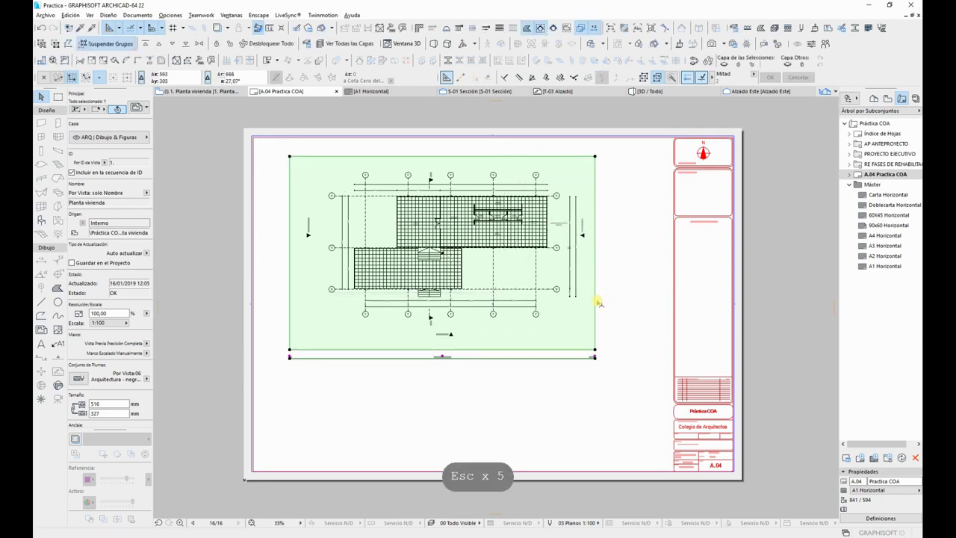
# Step: Try an inward node on the right edge and a rounded upper-right corner on the Planta vivienda frame, and undo both
pyautogui.click(597, 302)
pyautogui.click(528, 187)
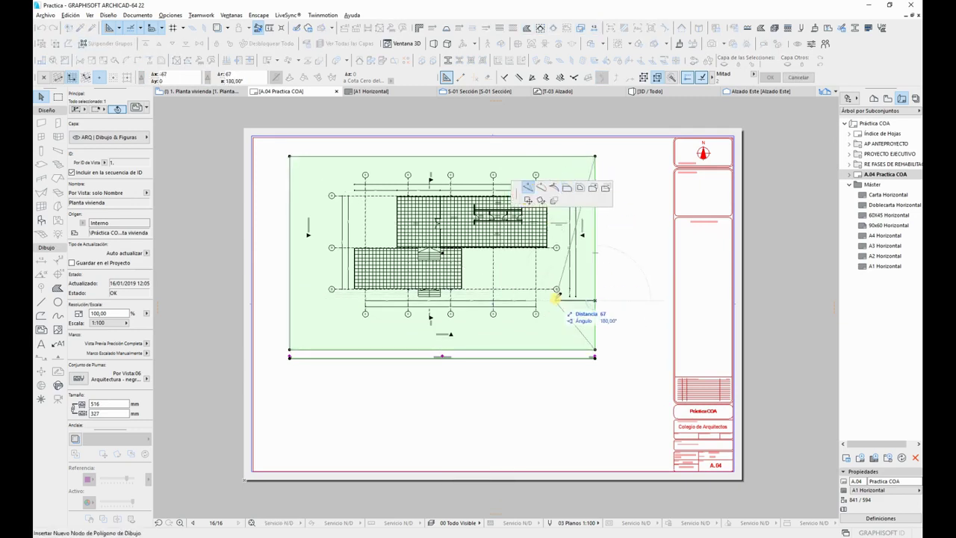
pyautogui.click(536, 275)
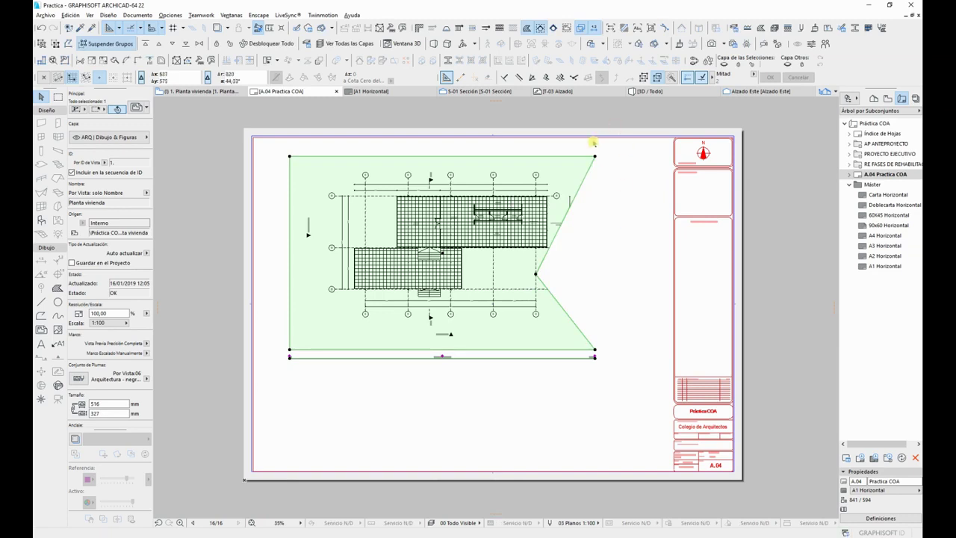
pyautogui.click(595, 158)
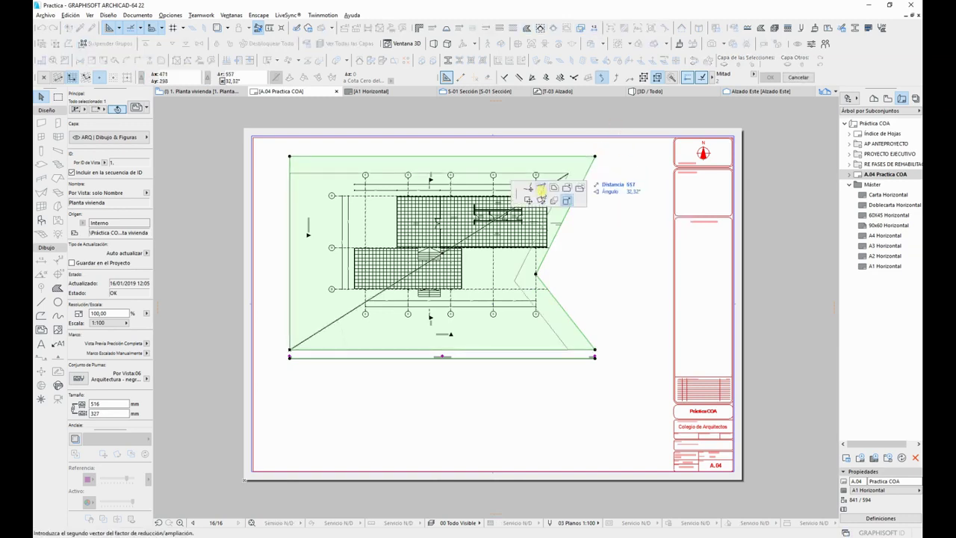
pyautogui.click(541, 196)
pyautogui.press('Return')
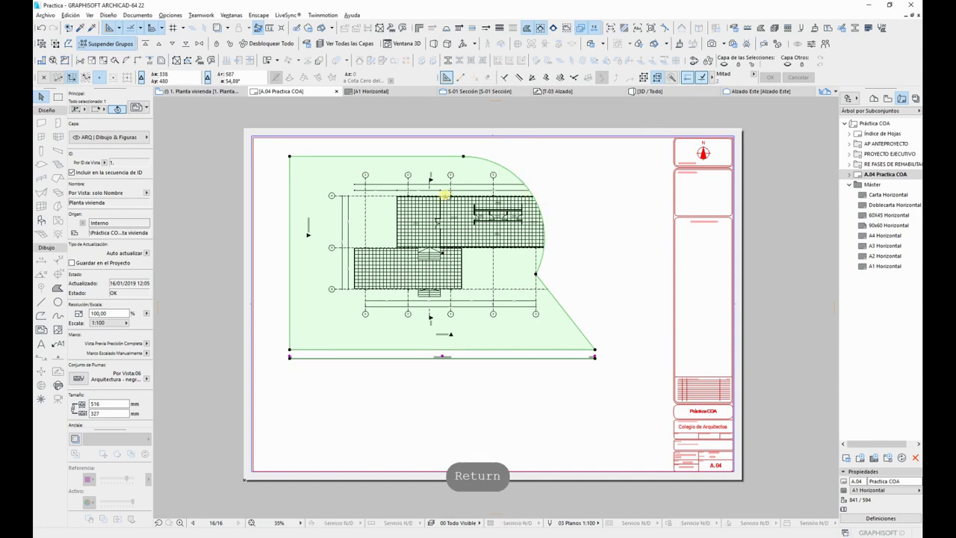
pyautogui.press('Escape')
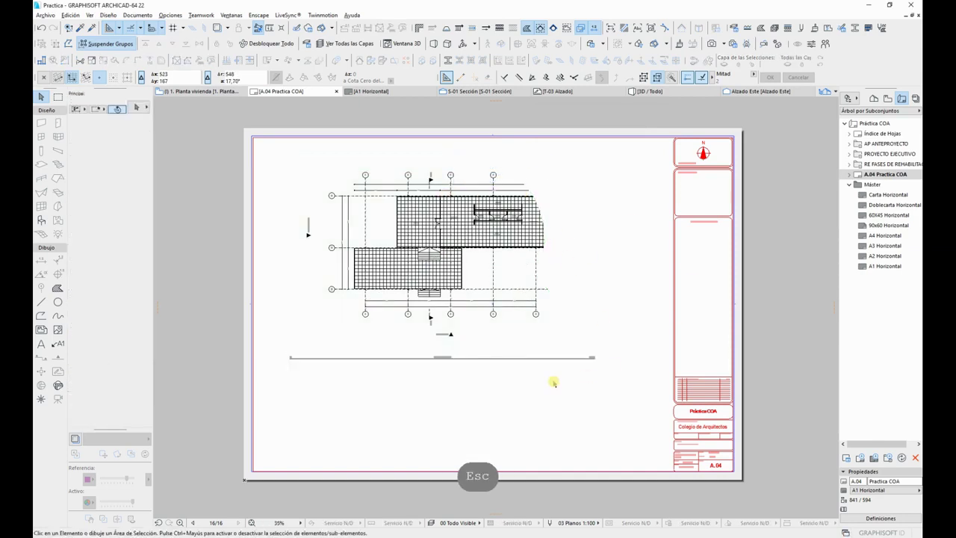
pyautogui.hotkey('ctrl', 'z')
pyautogui.hotkey('ctrl', 'z')
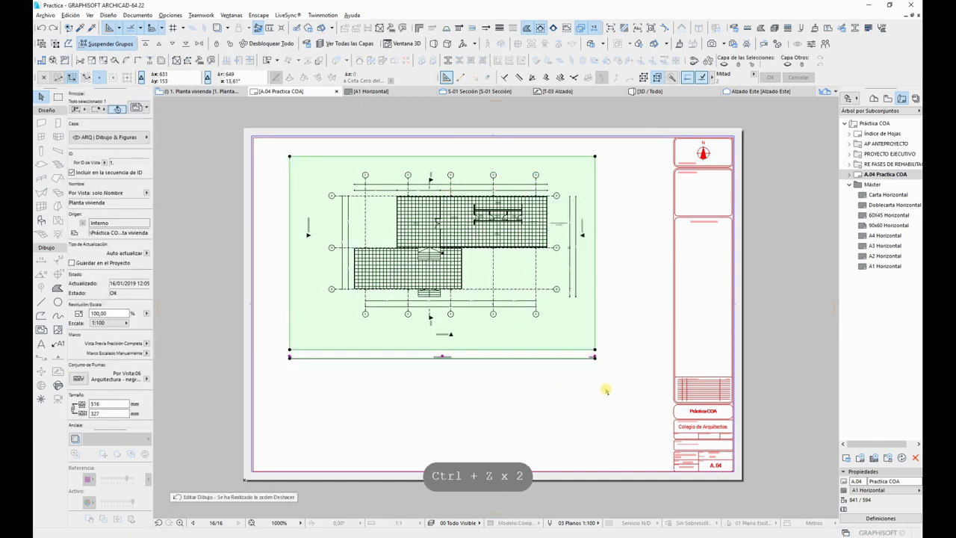
# Step: Move the Planta vivienda drawing left and slightly up, close to the left border of the sheet
pyautogui.press('Escape')
pyautogui.click(499, 284)
pyautogui.hotkey('ctrl', 'd')
pyautogui.click(526, 287)
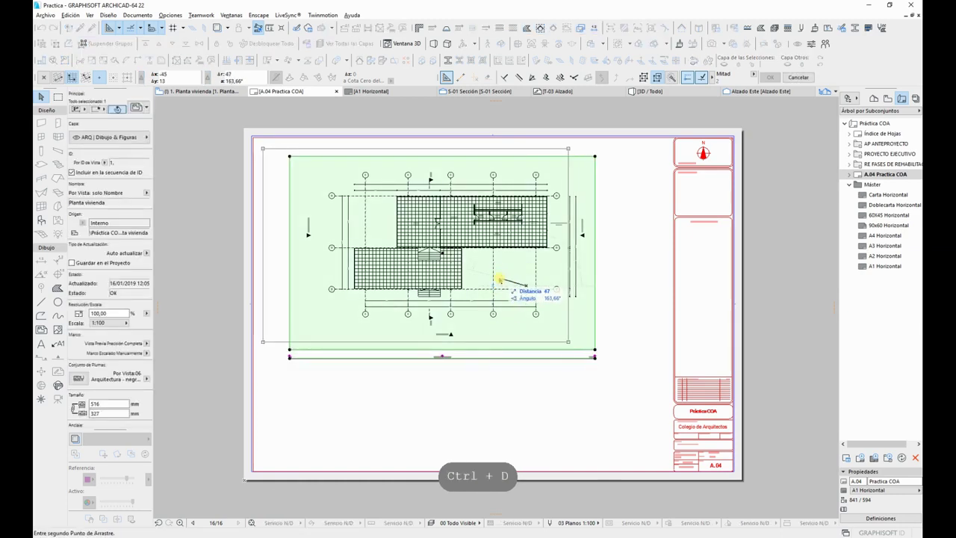
pyautogui.click(499, 280)
pyautogui.click(560, 421)
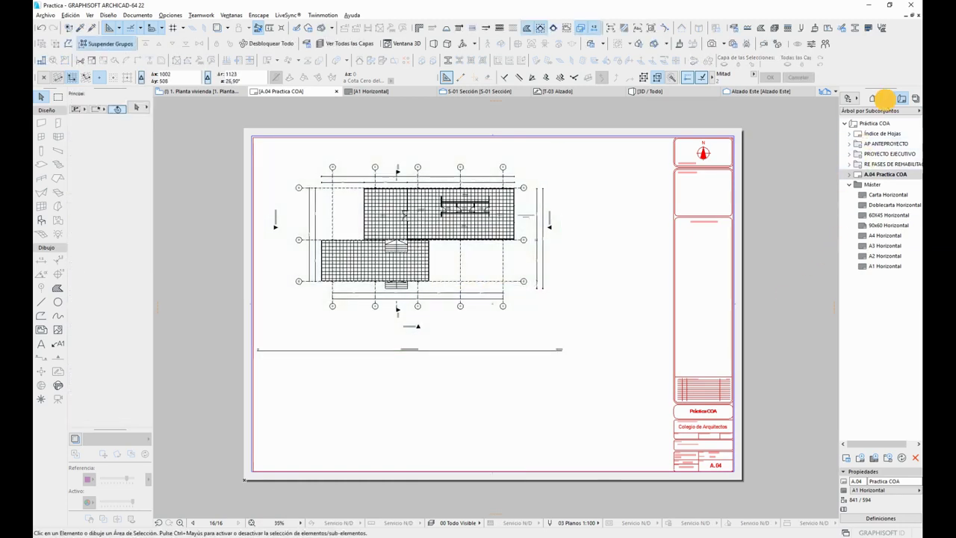
# Step: Place the Alzado Sur view from the Practica folder on the sheet and move it below the Planta vivienda drawing
pyautogui.click(886, 98)
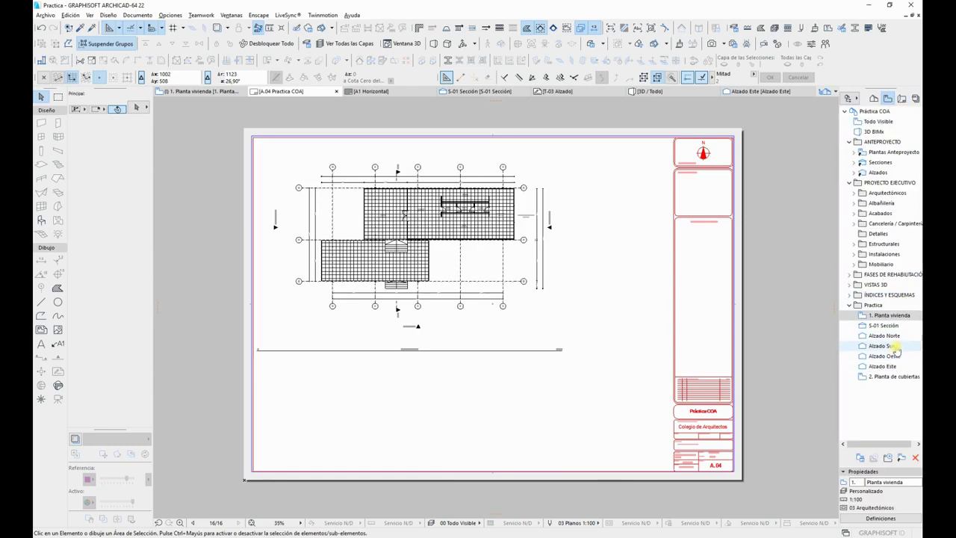
pyautogui.click(900, 345)
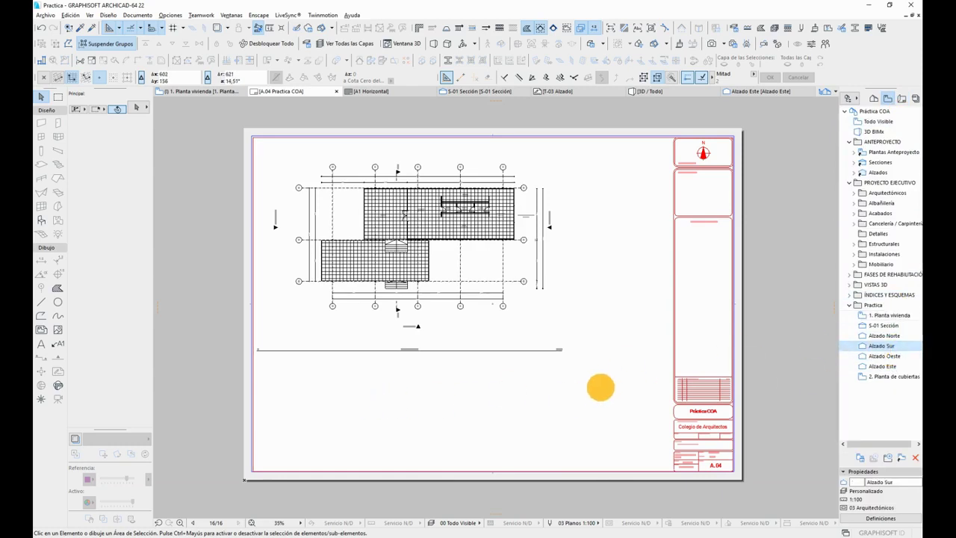
pyautogui.moveTo(881, 346); pyautogui.dragTo(483, 410)
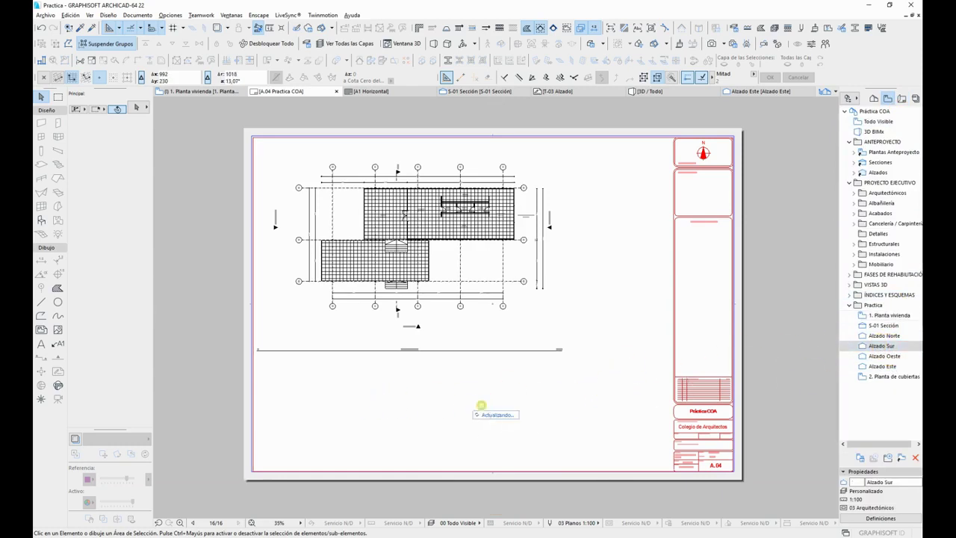
pyautogui.hotkey('ctrl', 'd')
pyautogui.hotkey('ctrl', 'd')
pyautogui.click(635, 491)
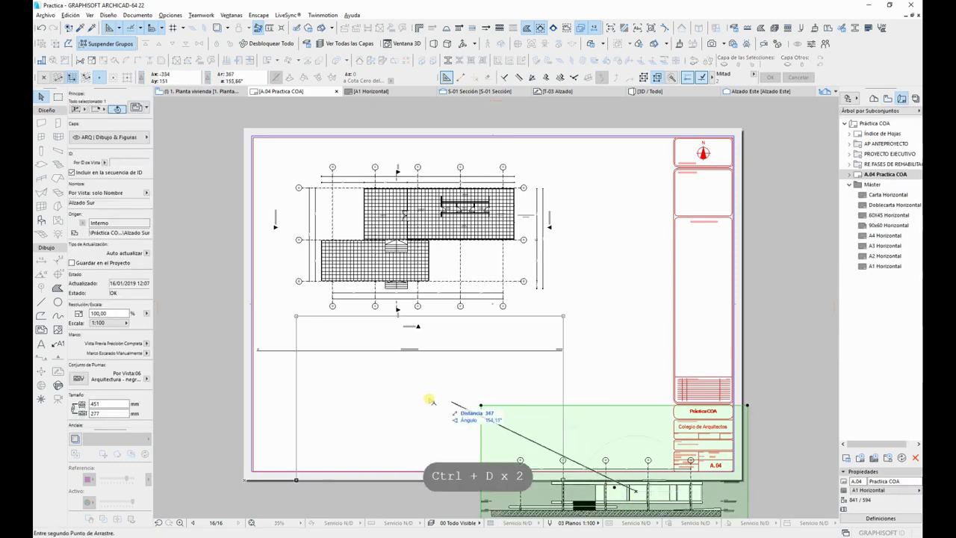
pyautogui.click(430, 398)
# Step: Offset the upper and lower edges of the Alzado Sur frame inward, cropping it to about 451 × 121 mm
pyautogui.click(487, 310)
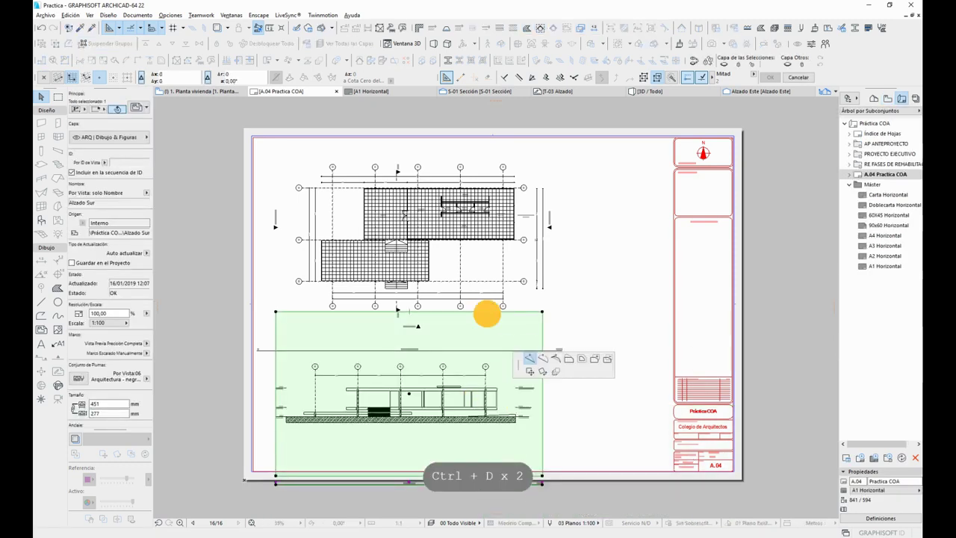
pyautogui.click(493, 357)
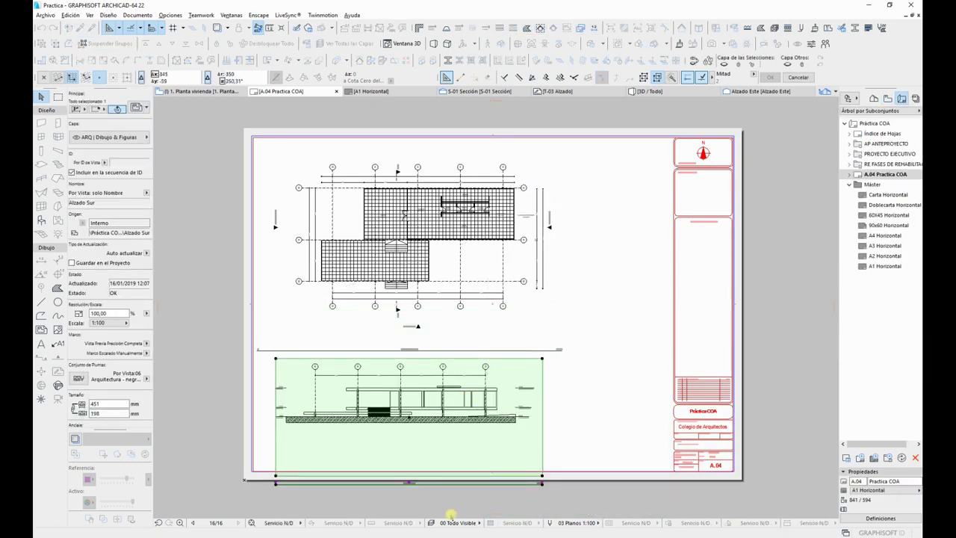
pyautogui.click(474, 476)
pyautogui.click(485, 430)
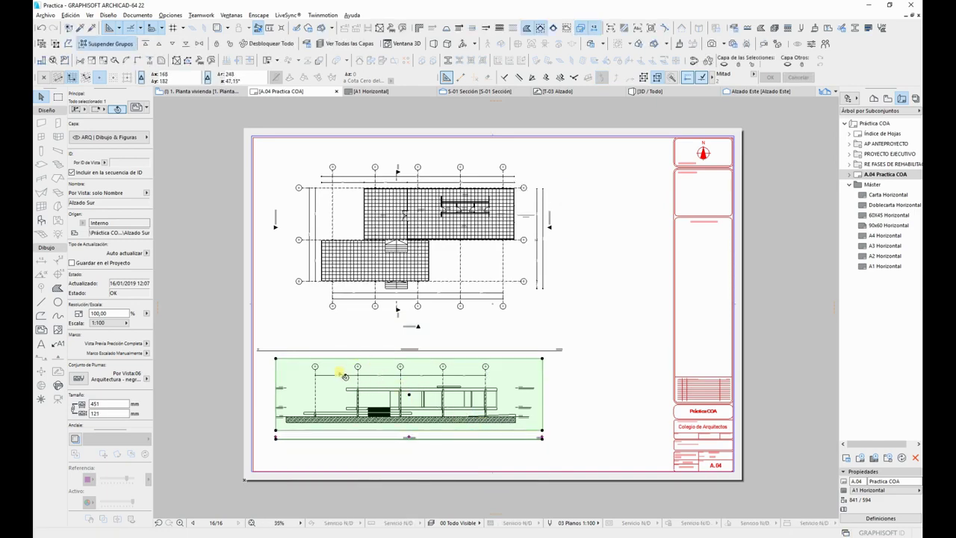
# Step: Move the Alzado Sur drawing horizontally so its grid axis 1 lines up with axis 1 of the Planta vivienda drawing
pyautogui.scroll(5, 303, 387)
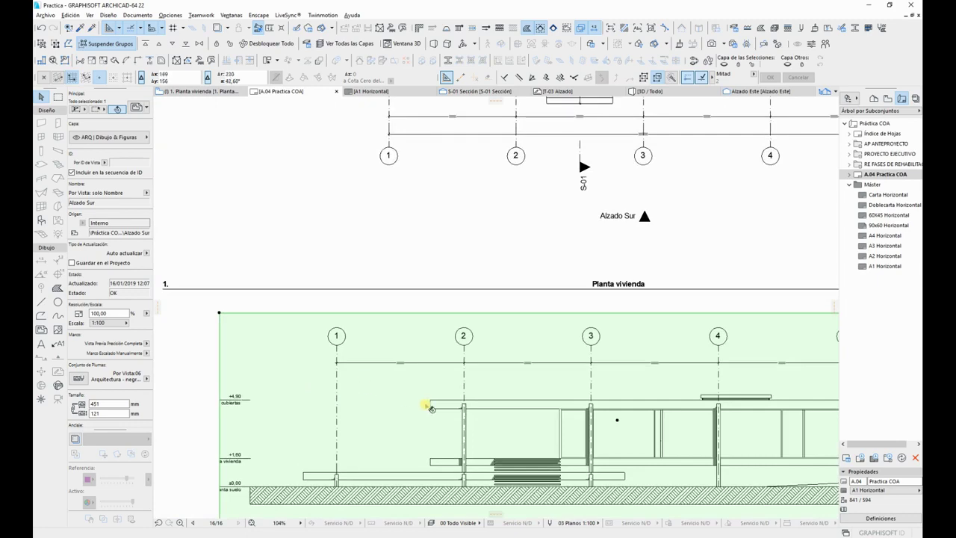
pyautogui.scroll(-3, 429, 408)
pyautogui.hotkey('ctrl', 'd')
pyautogui.hotkey('ctrl', 'd')
pyautogui.hotkey('ctrl', 'd')
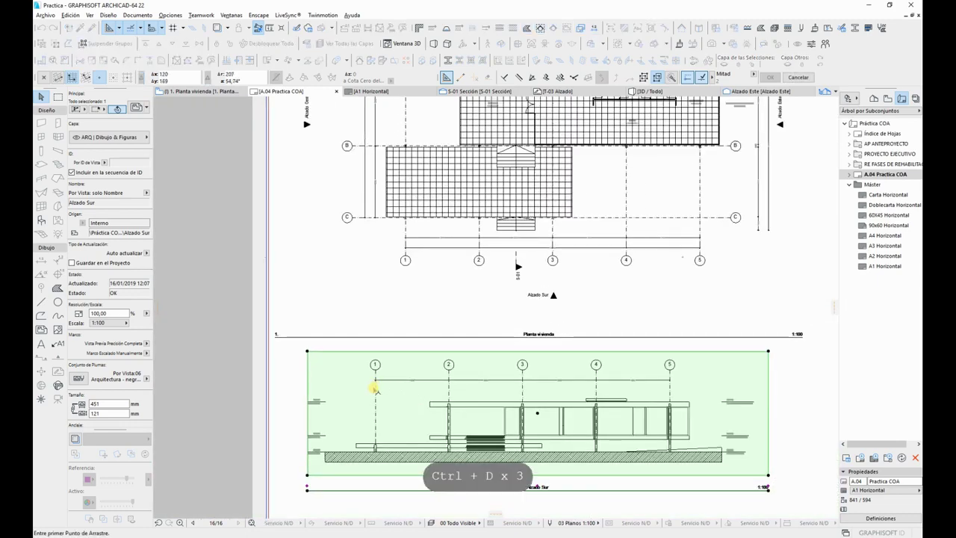
pyautogui.click(375, 388)
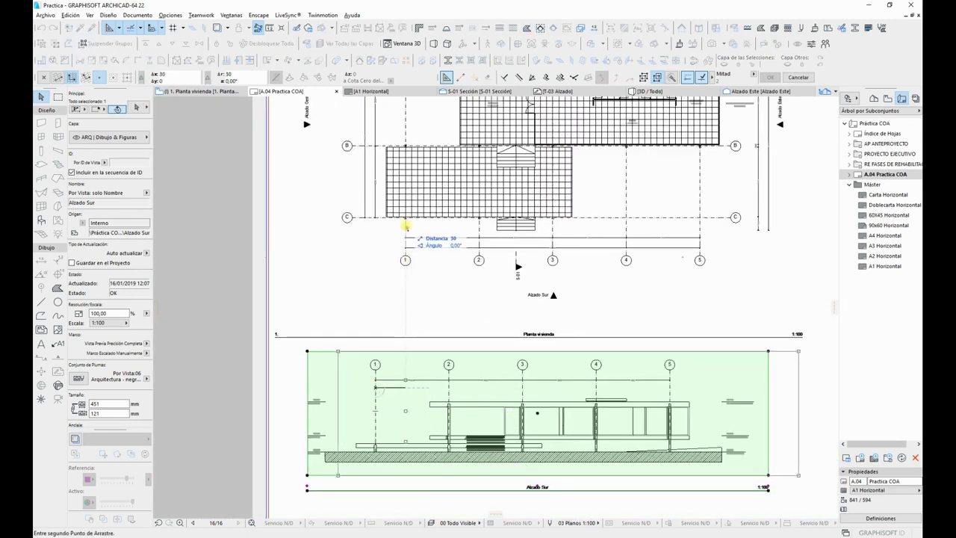
pyautogui.click(405, 260)
pyautogui.click(450, 324)
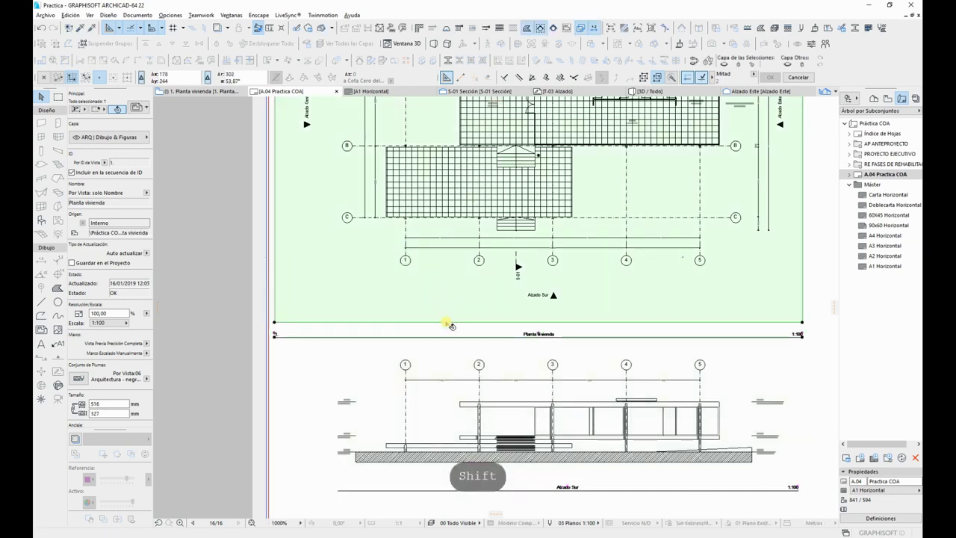
pyautogui.scroll(-4, 450, 326)
pyautogui.press('Escape')
pyautogui.moveTo(685, 367); pyautogui.dragTo(591, 403, button='middle')
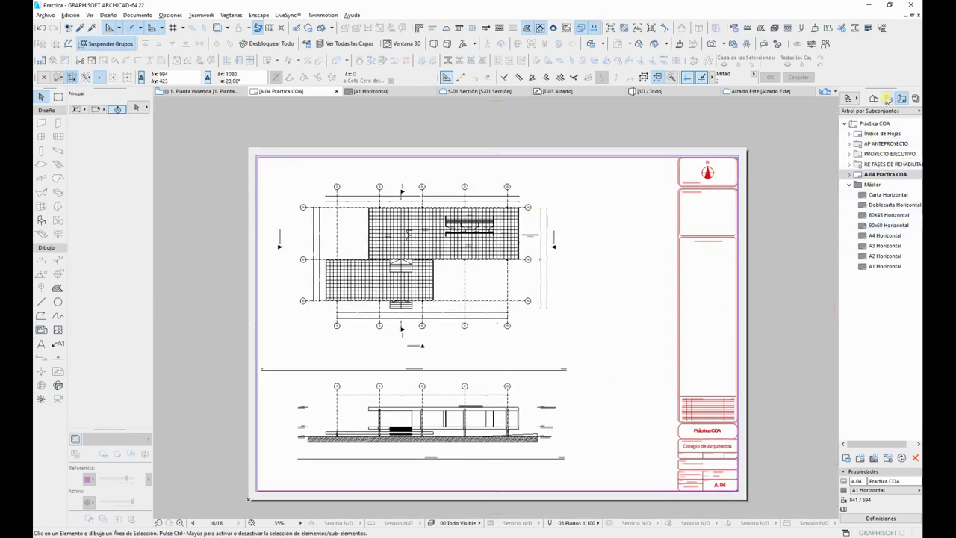
# Step: Open the S-01 Sección view from the Practica folder of the view map
pyautogui.click(887, 98)
pyautogui.click(883, 346)
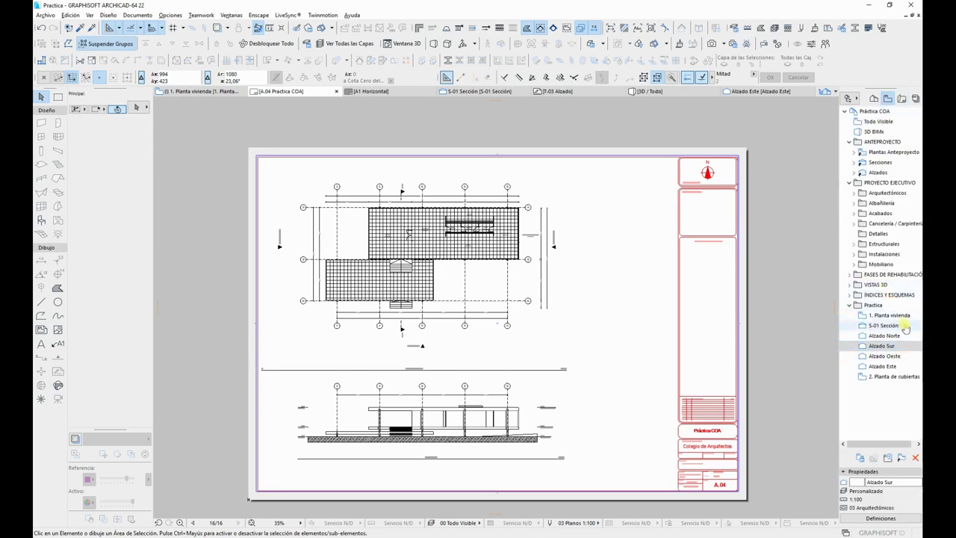
pyautogui.click(885, 325)
pyautogui.doubleClick(886, 326)
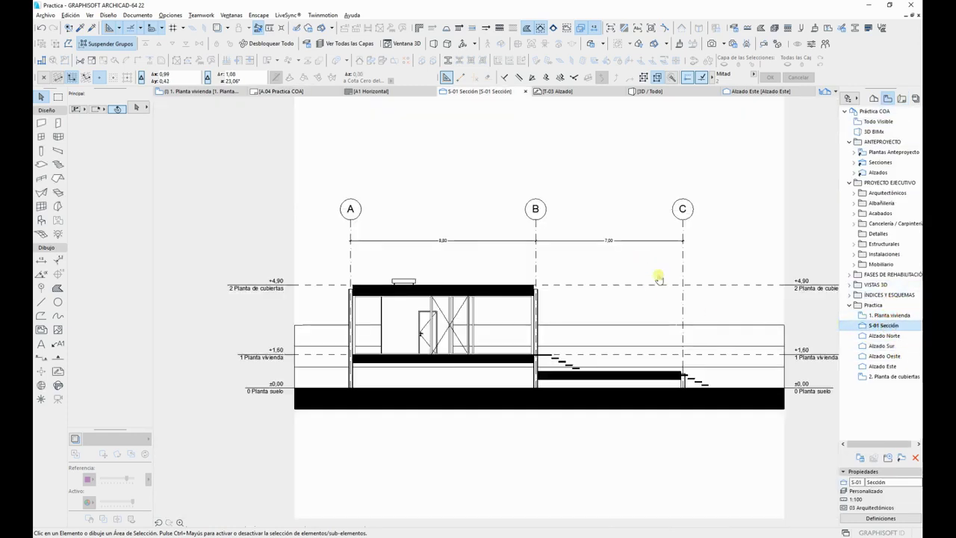
# Step: Return to the A.04 Practica COA layout and place the S-01 Sección view from the Practica folder on the sheet
pyautogui.click(901, 98)
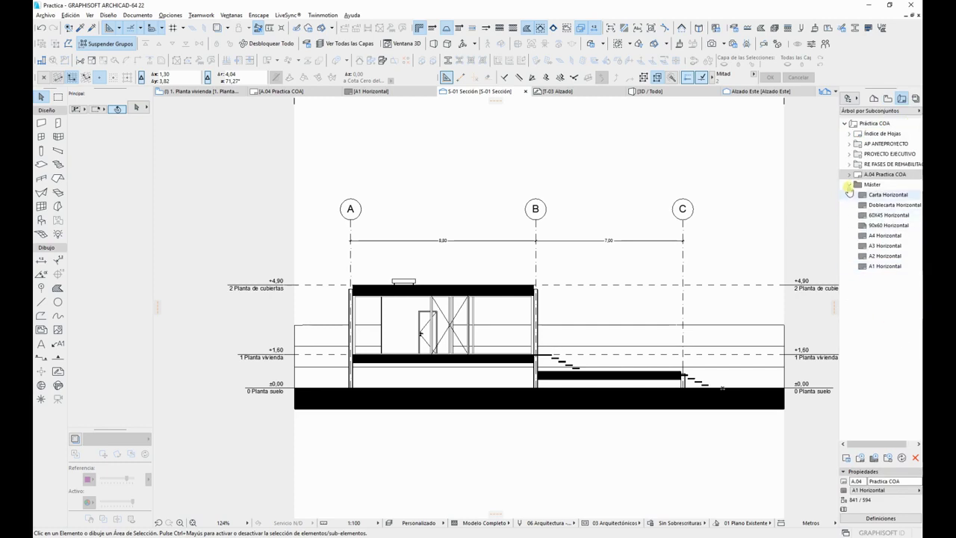
pyautogui.click(297, 90)
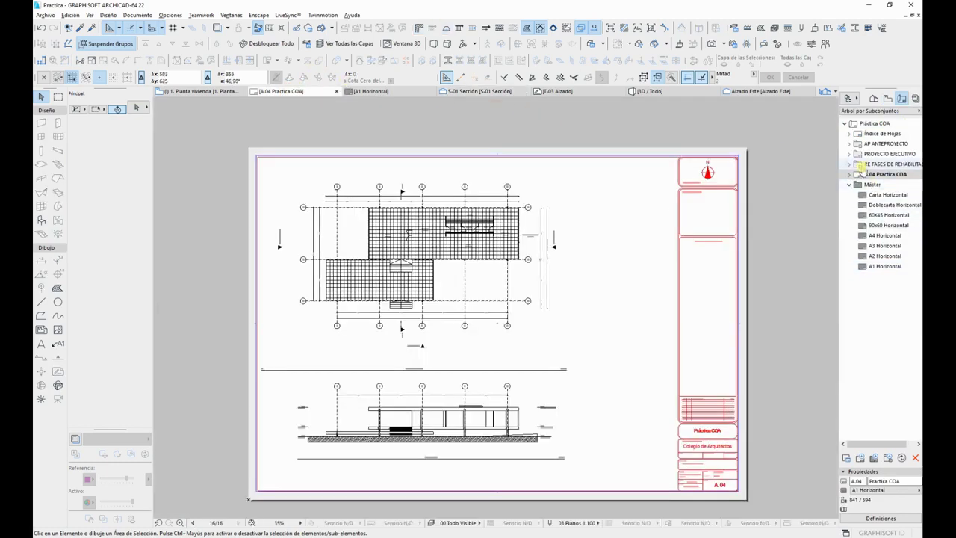
pyautogui.click(888, 98)
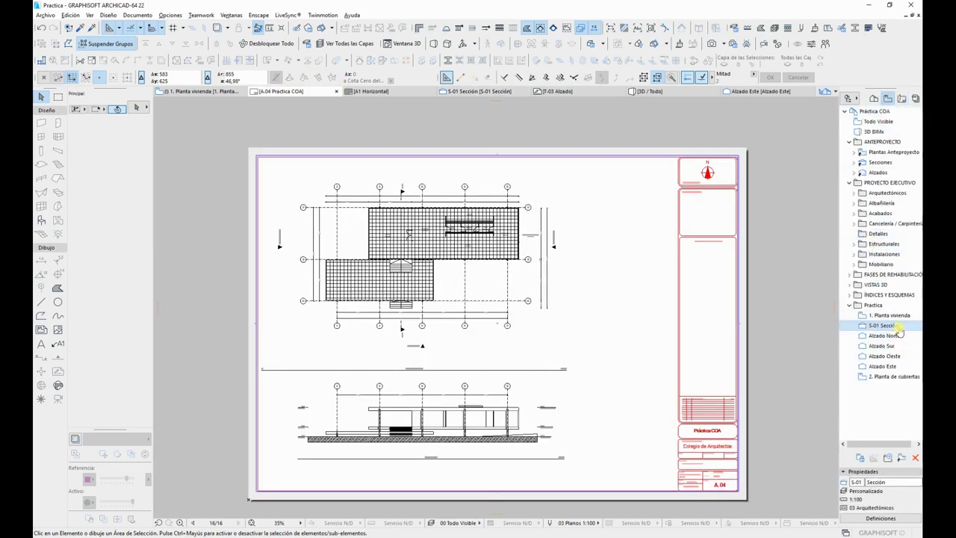
pyautogui.moveTo(885, 326)
pyautogui.mouseDown()
pyautogui.moveTo(657, 277)
pyautogui.moveTo(610, 283)
pyautogui.mouseUp()
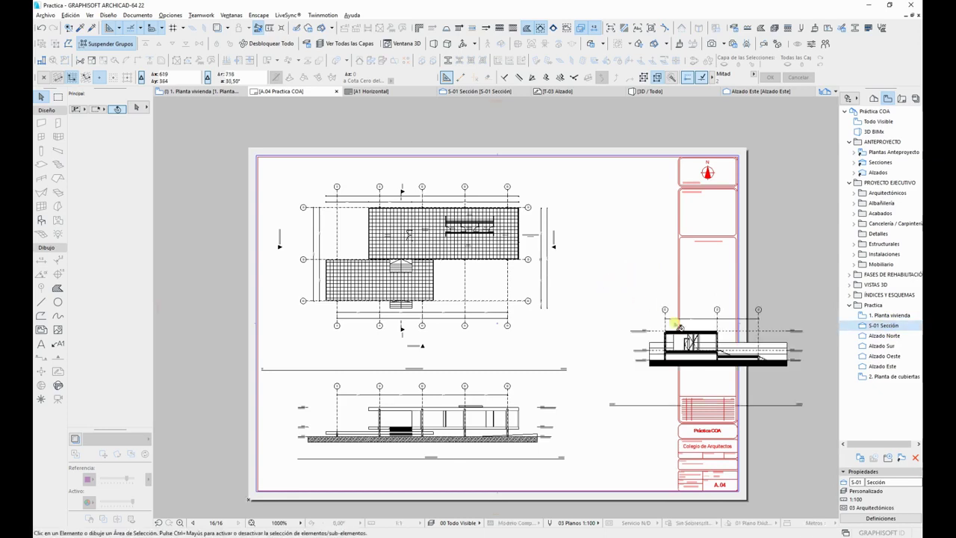
# Step: Rotate the Sección drawing 90° clockwise and move it into the free space between the Planta vivienda drawing and the title block
pyautogui.click(709, 357)
pyautogui.hotkey('ctrl', 'e')
pyautogui.click(704, 337)
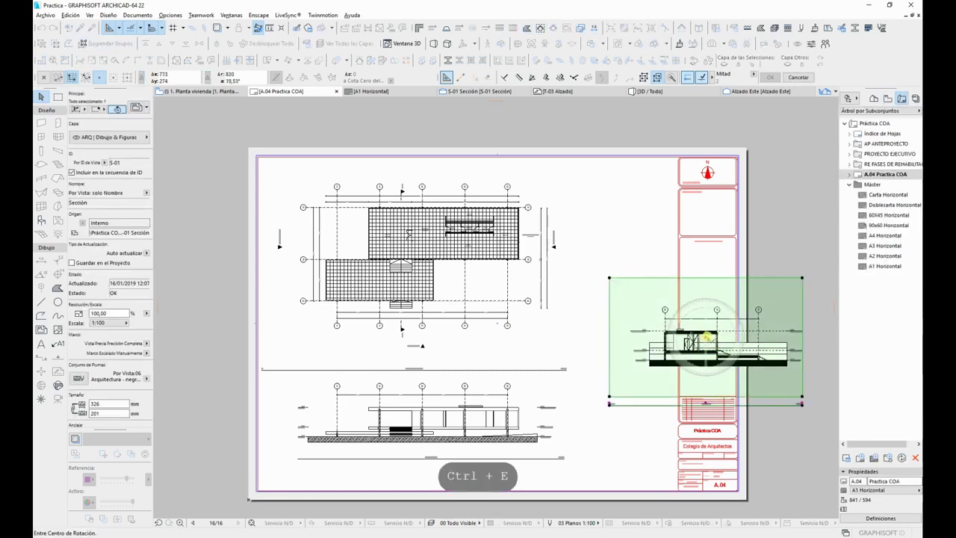
pyautogui.click(832, 337)
pyautogui.keyDown('shift'); pyautogui.click(694, 433); pyautogui.keyUp('shift')
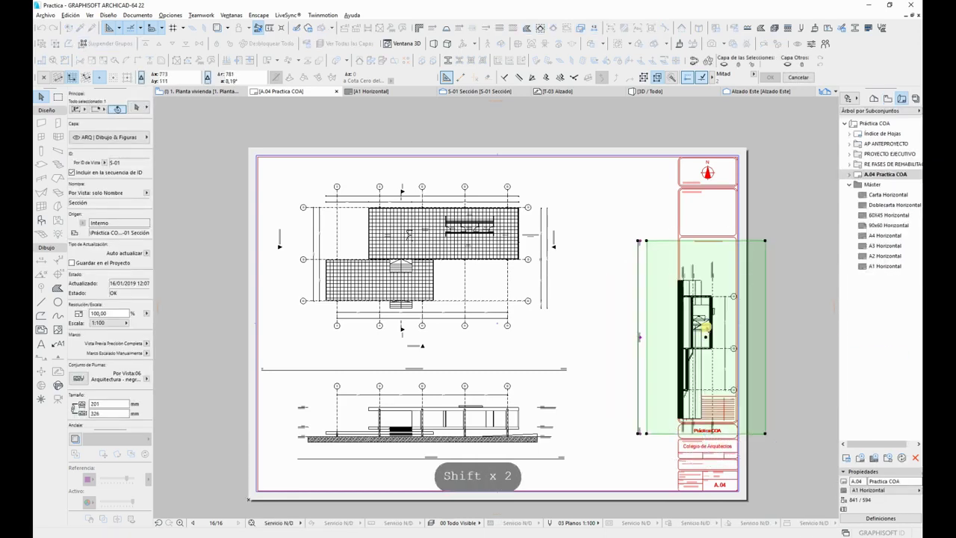
pyautogui.hotkey('ctrl', 'd')
pyautogui.click(704, 336)
pyautogui.click(620, 281)
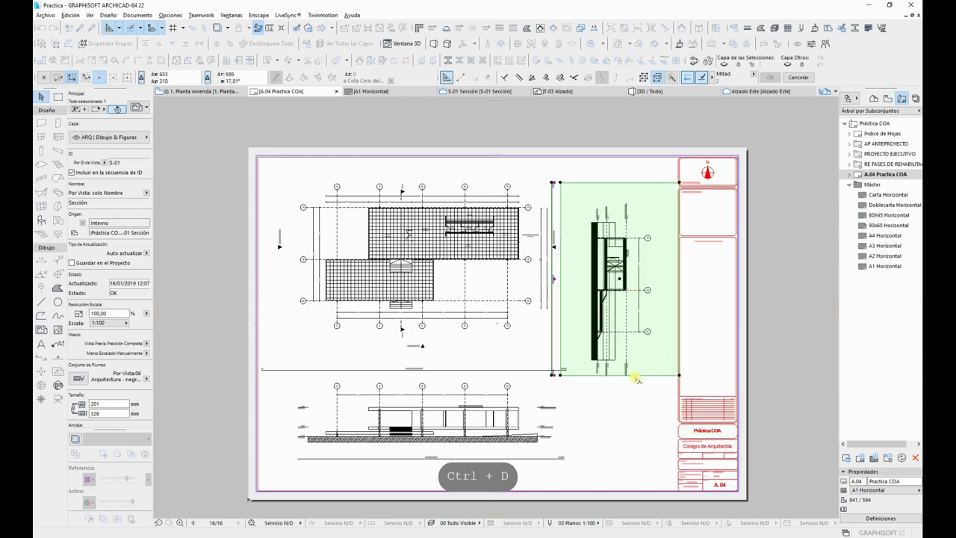
# Step: Offset both vertical edges of the Sección frame inward, cropping it to about 132 × 326 mm
pyautogui.click(676, 319)
pyautogui.click(660, 319)
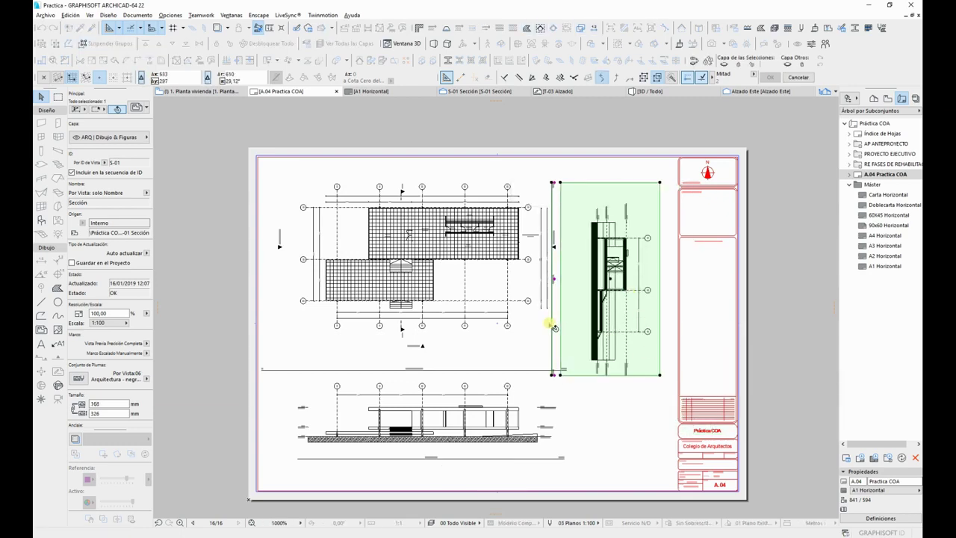
pyautogui.click(559, 322)
pyautogui.click(582, 324)
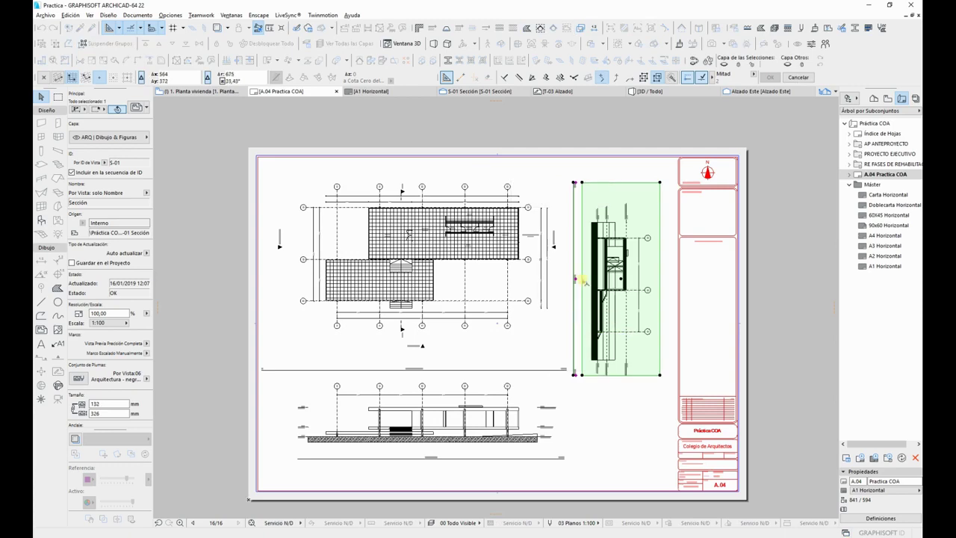
# Step: Move the Sección drawing vertically so its grid axis A lines up with axis A of the Planta vivienda drawing
pyautogui.hotkey('ctrl', 'd')
pyautogui.scroll(3, 630, 237)
pyautogui.click(648, 238)
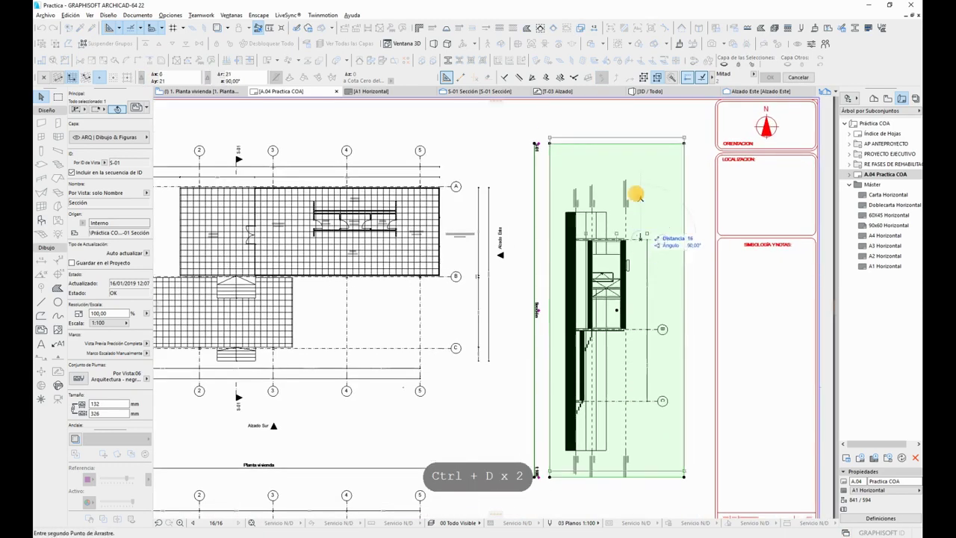
pyautogui.keyDown('shift'); pyautogui.click(450, 187); pyautogui.keyUp('shift')
pyautogui.click(694, 253)
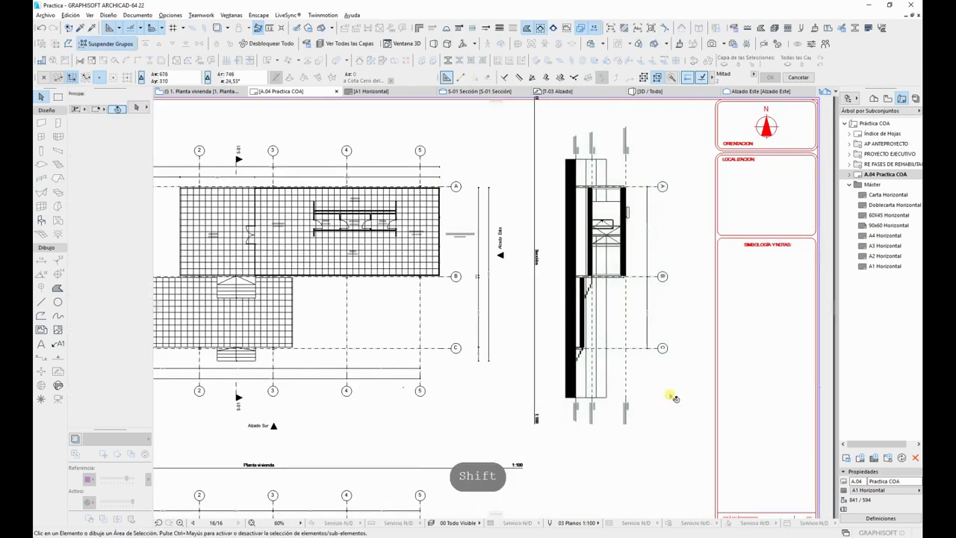
# Step: Shorten the Sección frame at its upper edge so its title line stays inside the sheet border
pyautogui.scroll(-3, 654, 416)
pyautogui.moveTo(627, 357); pyautogui.dragTo(641, 303, button='middle')
pyautogui.click(565, 264)
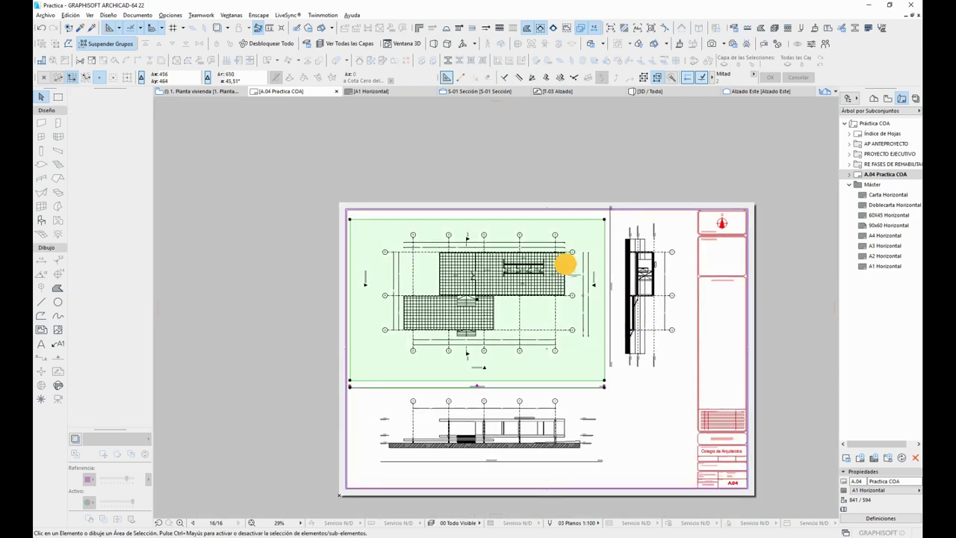
pyautogui.click(651, 268)
pyautogui.press('Escape')
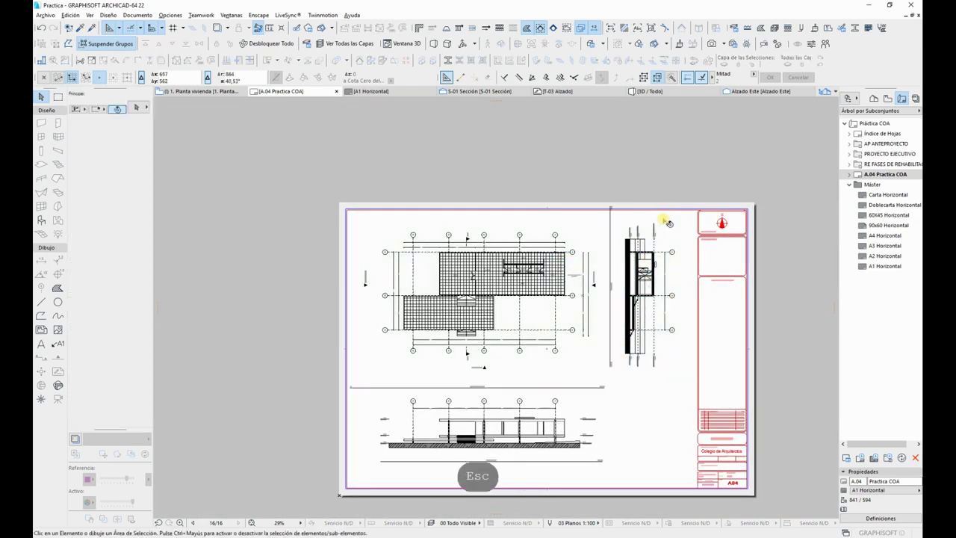
pyautogui.click(662, 205)
pyautogui.press('Escape')
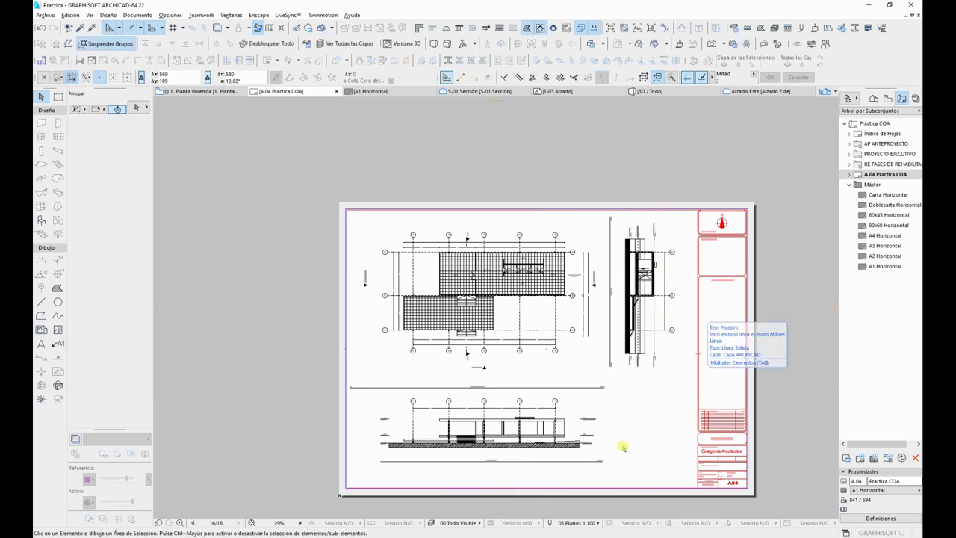
# Step: Open the schedule scheme definitions (Definiciones de Esquema)
pyautogui.scroll(2, 623, 444)
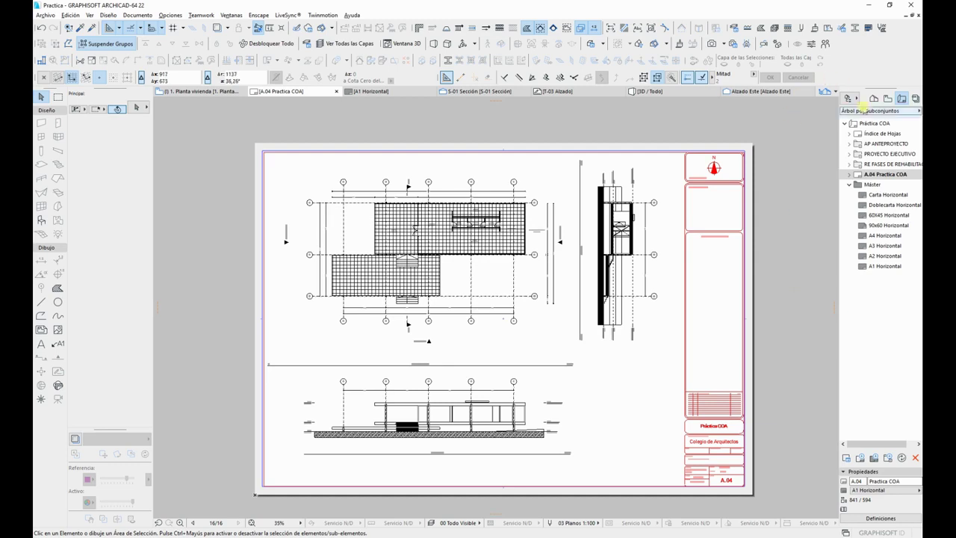
pyautogui.click(873, 98)
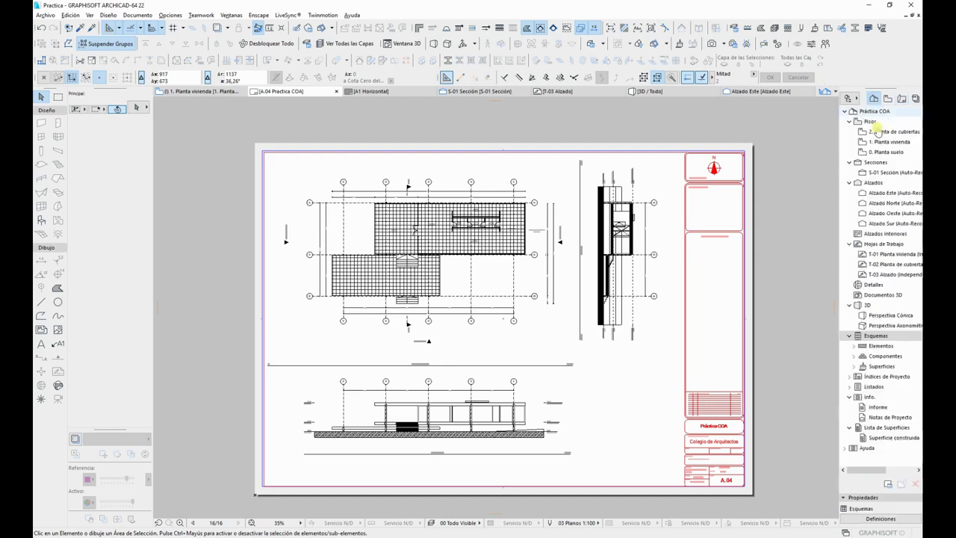
pyautogui.rightClick(880, 337)
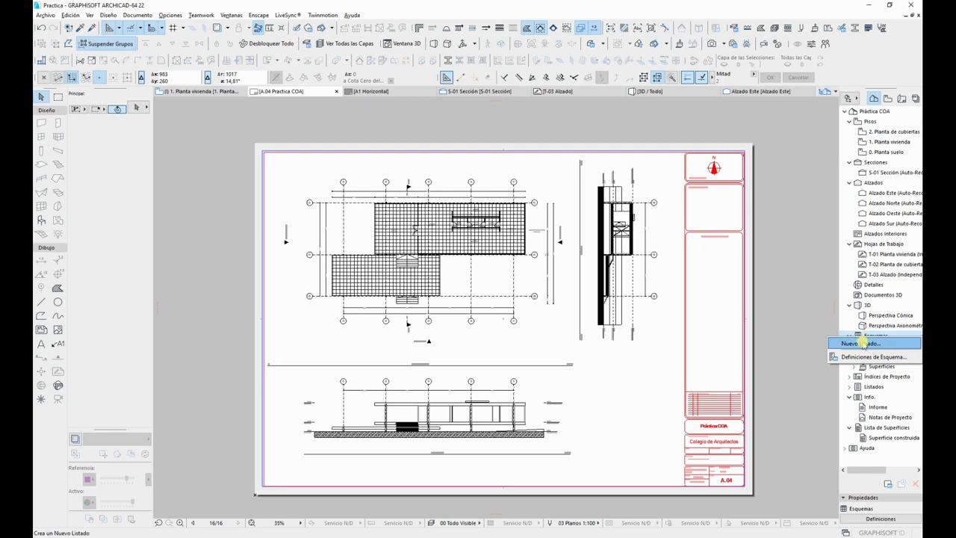
pyautogui.press('Escape')
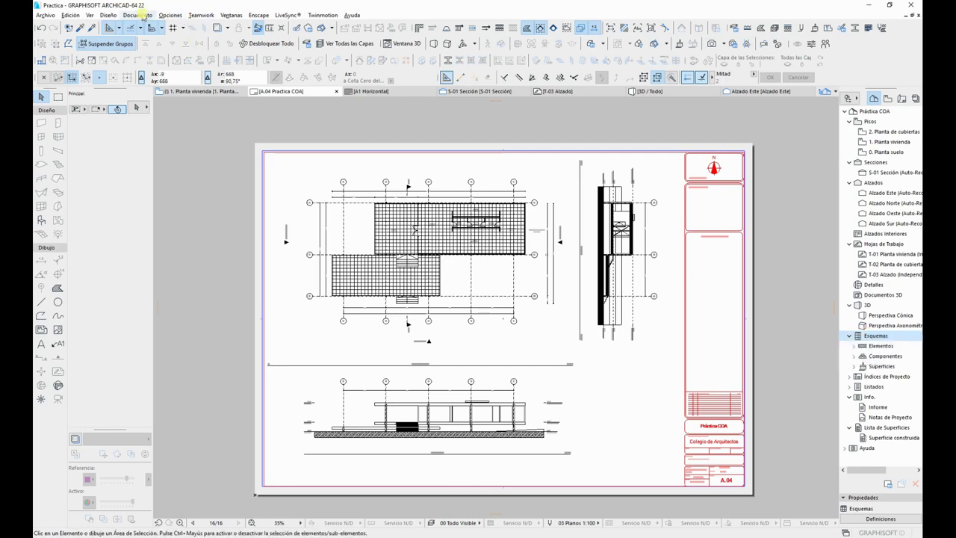
pyautogui.click(142, 15)
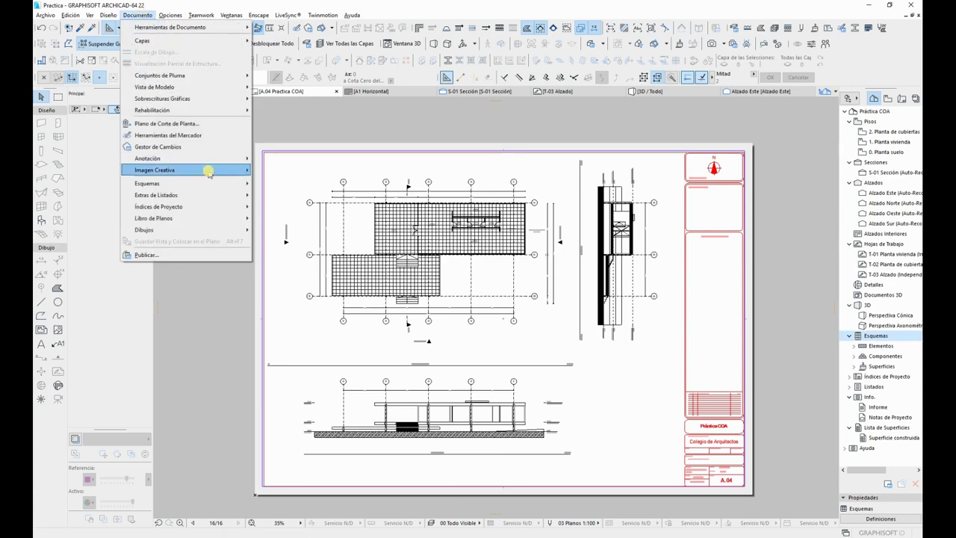
pyautogui.moveTo(205, 183)
pyautogui.click(290, 185)
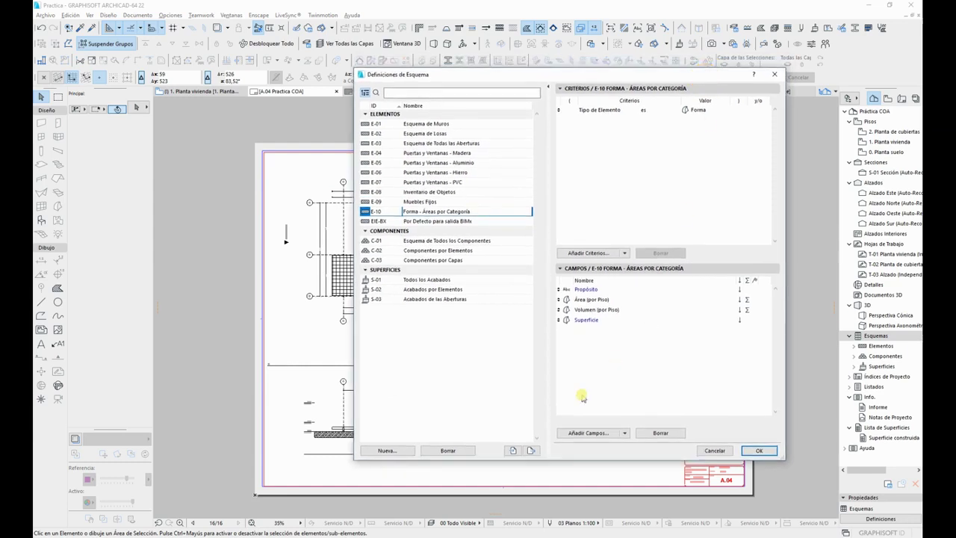
# Step: Create a new element schedule scheme with the ID SU and the name Superficies útiles
pyautogui.click(391, 452)
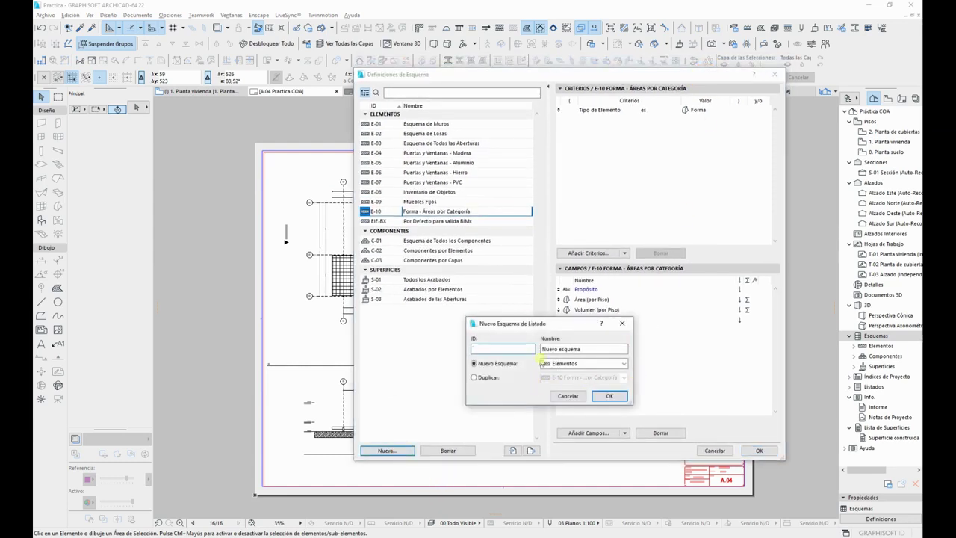
pyautogui.moveTo(531, 327); pyautogui.dragTo(573, 181)
pyautogui.press('Tab')
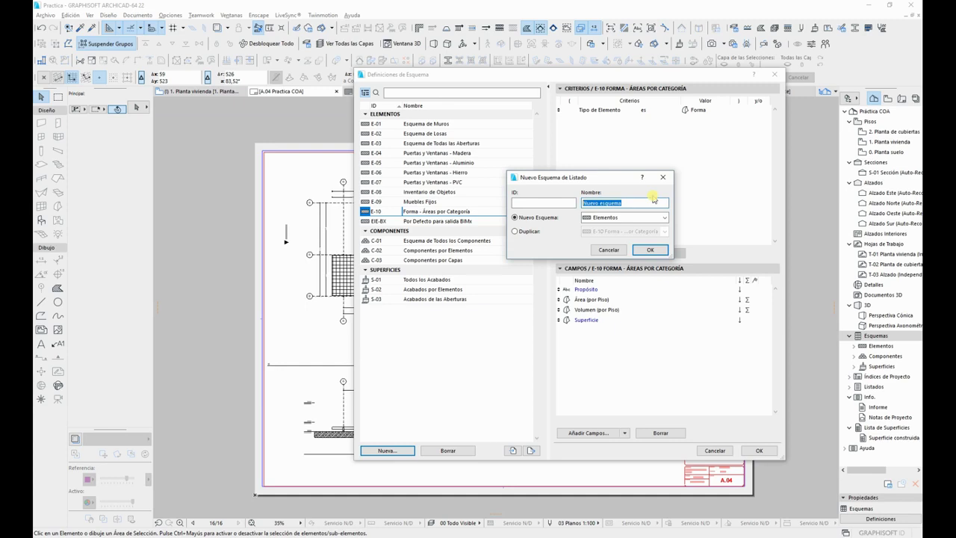
pyautogui.write('Superficies u')
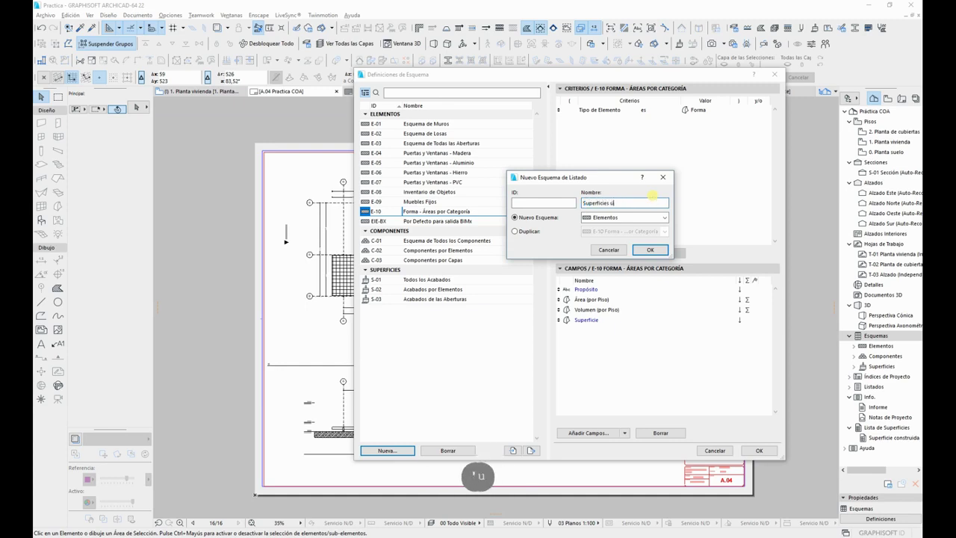
pyautogui.write('tiles')
pyautogui.click(566, 204)
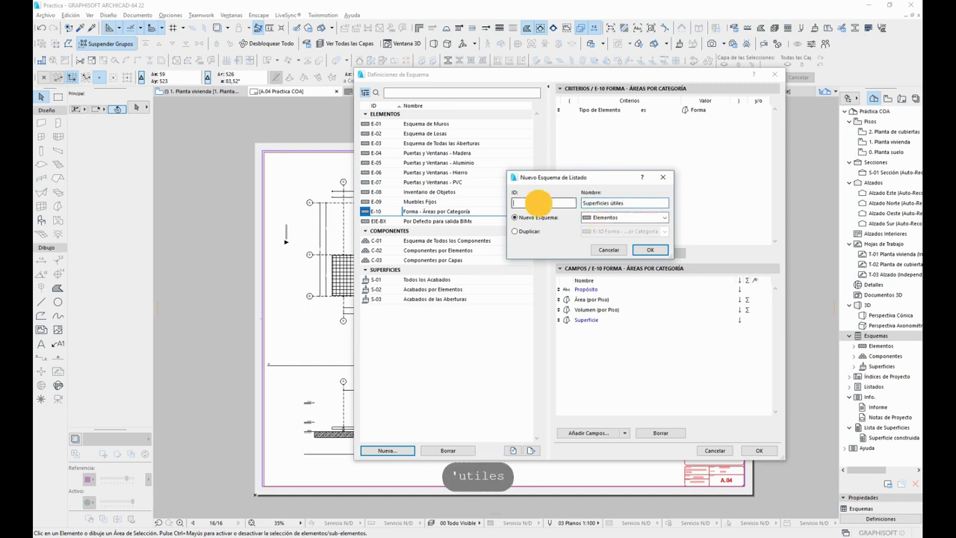
pyautogui.write('SU')
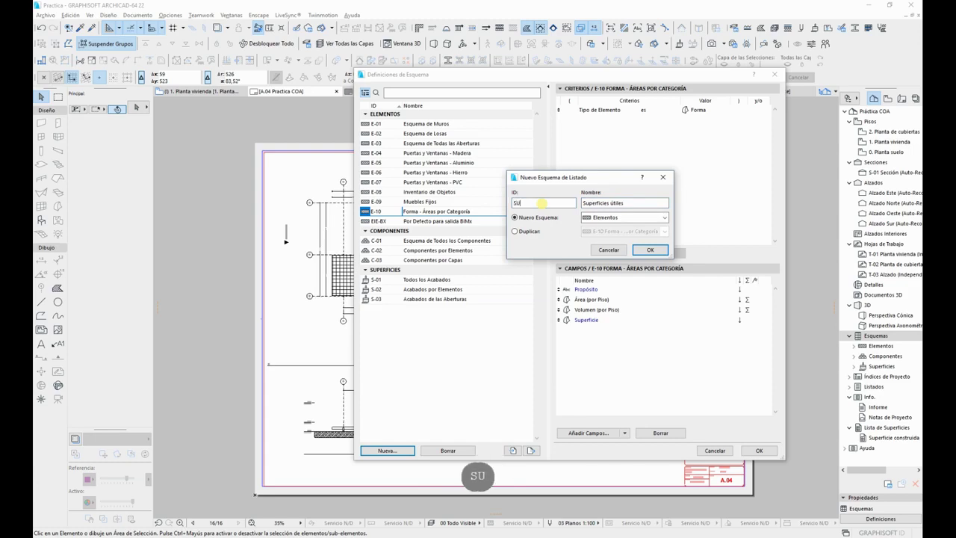
pyautogui.click(664, 250)
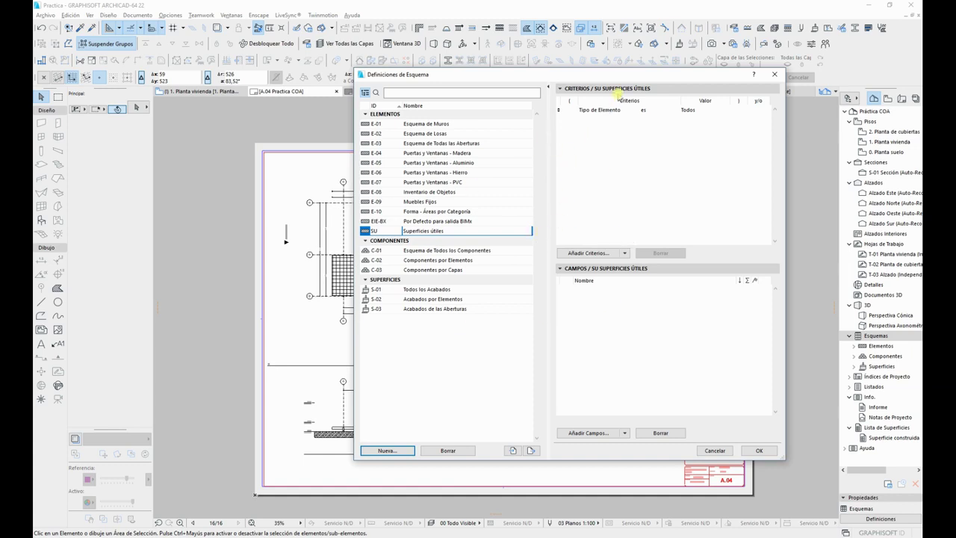
# Step: Set the Tipo de Elemento criterion of the Superficies útiles scheme to Zona
pyautogui.moveTo(625, 78); pyautogui.dragTo(538, 61)
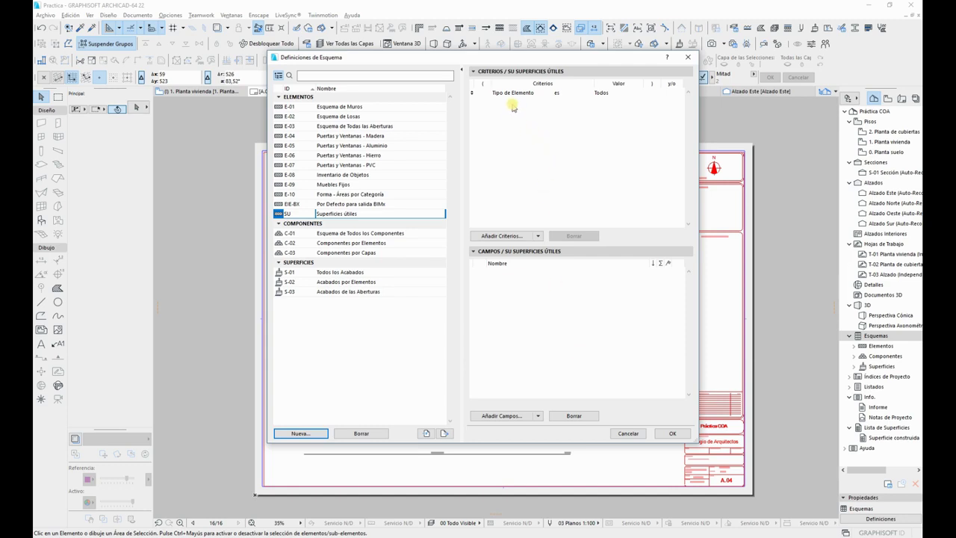
pyautogui.click(473, 91)
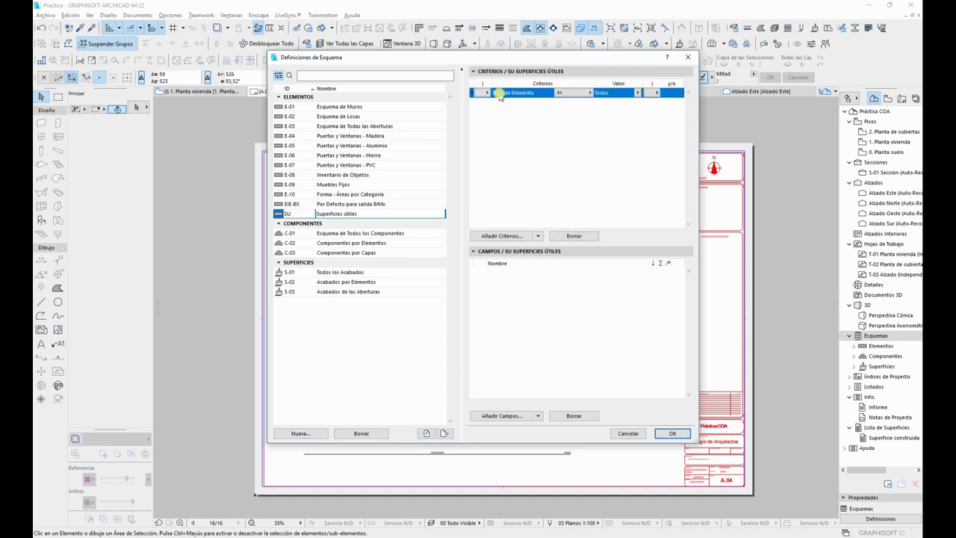
pyautogui.click(589, 93)
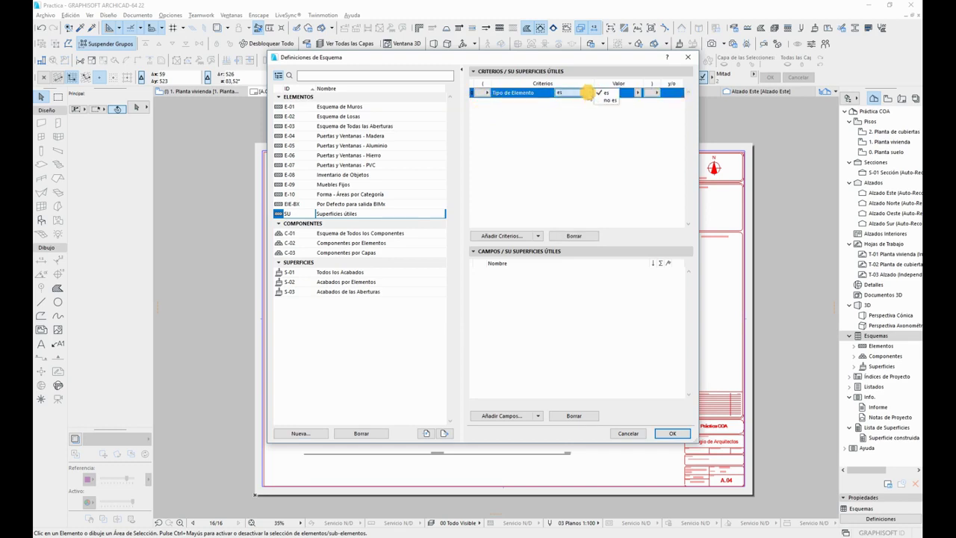
pyautogui.click(630, 130)
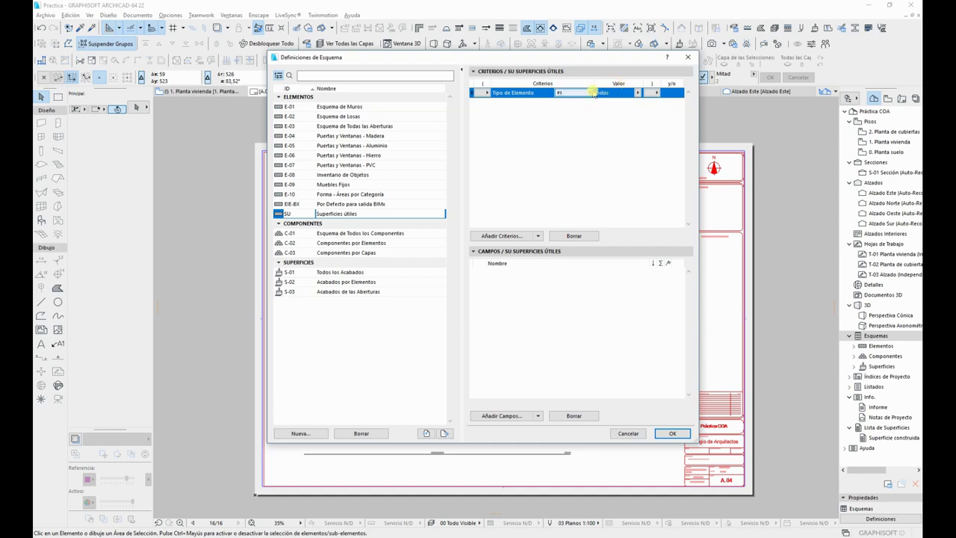
pyautogui.click(638, 93)
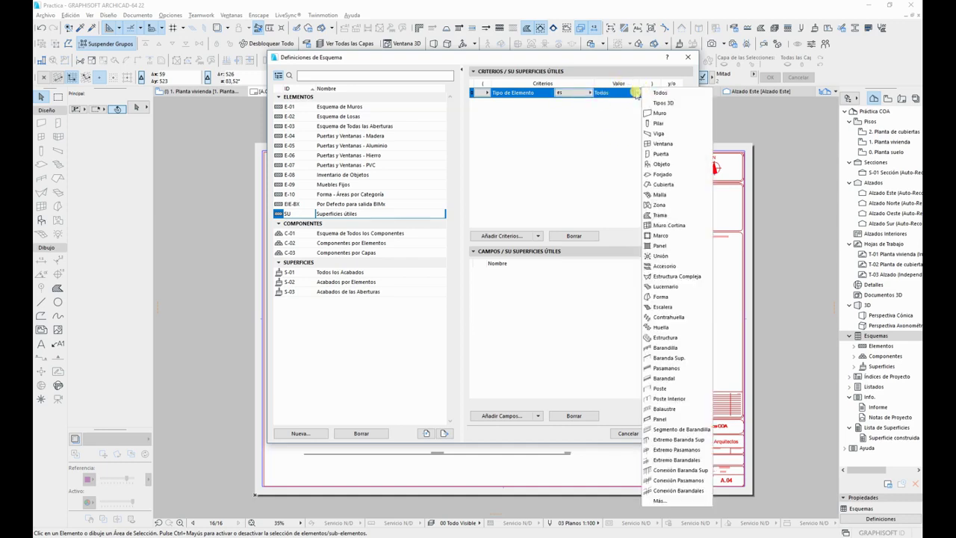
pyautogui.click(660, 204)
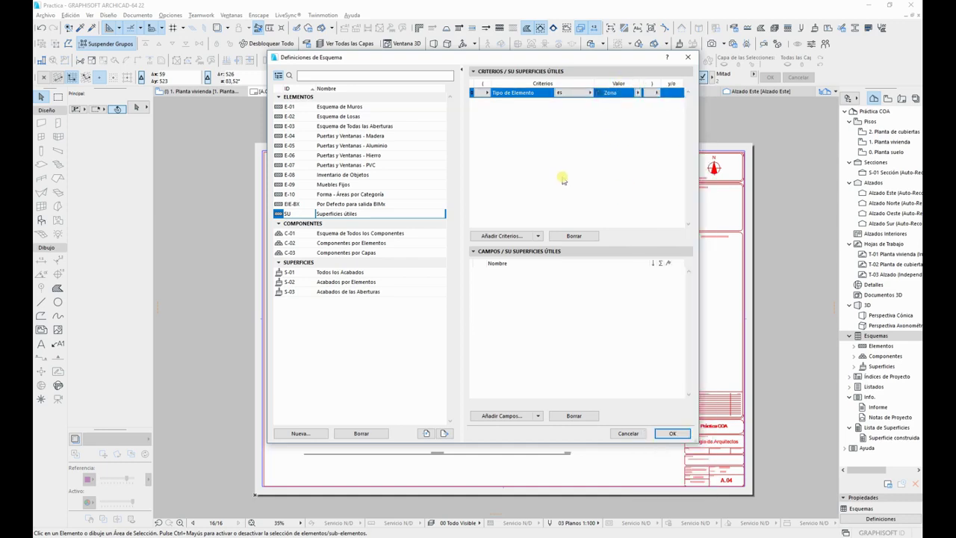
# Step: Add a Número de Zona Relacionado criterion to the Superficies útiles scheme
pyautogui.click(508, 236)
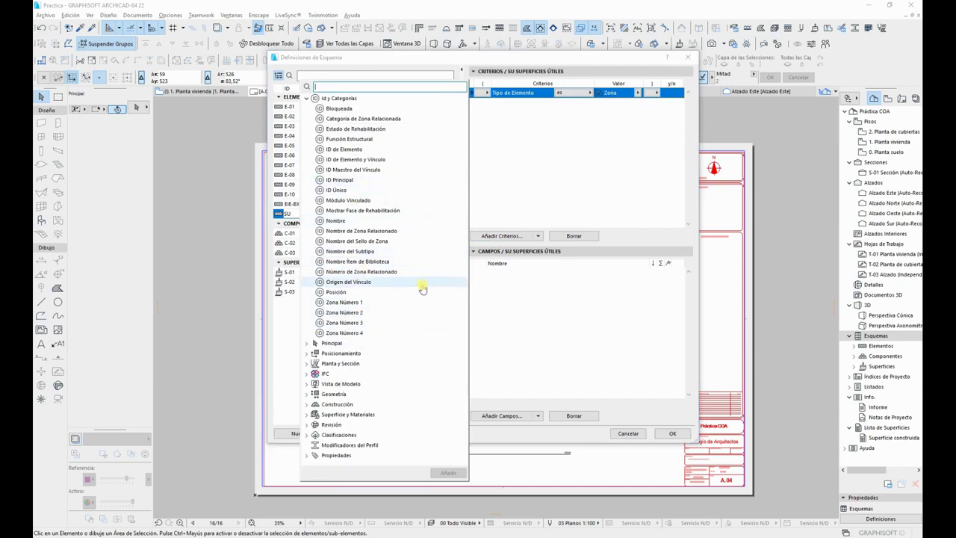
pyautogui.click(309, 99)
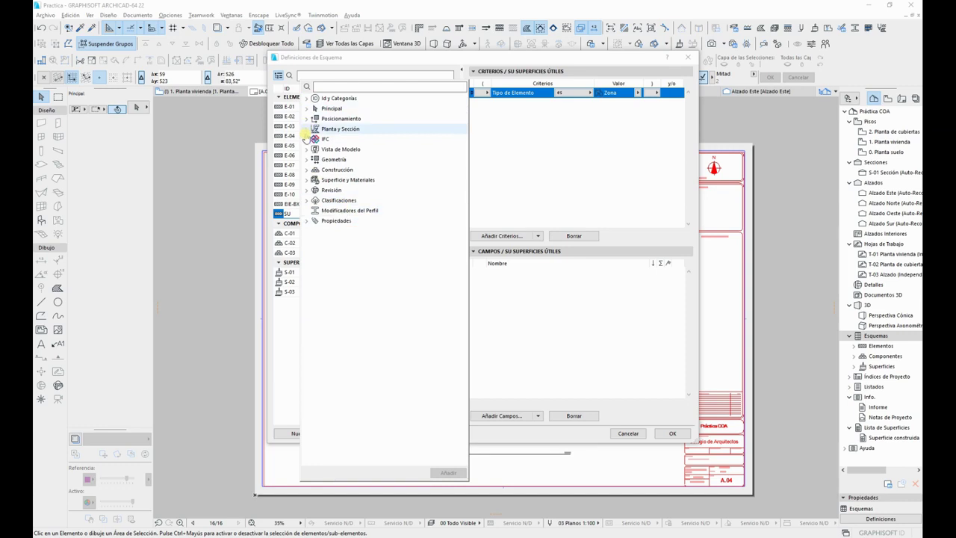
pyautogui.click(306, 119)
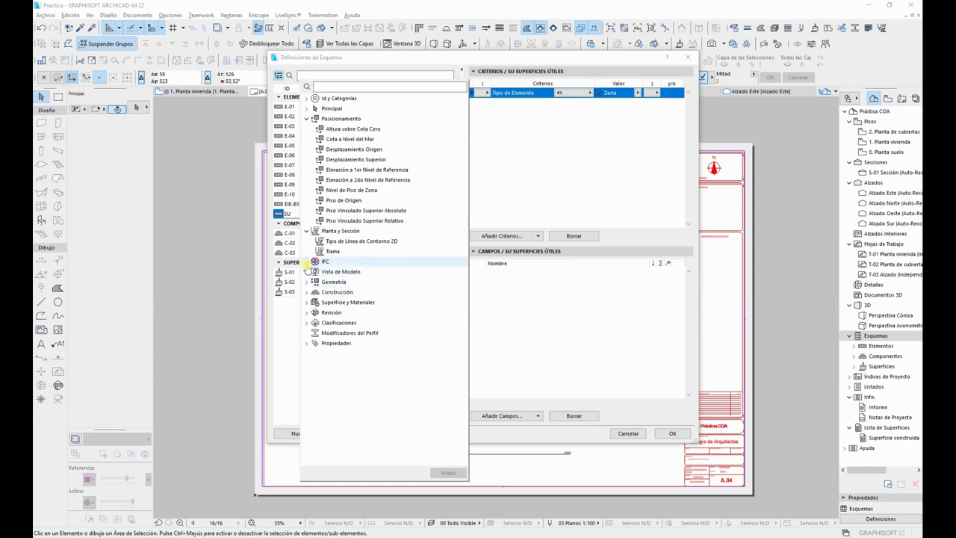
pyautogui.click(307, 302)
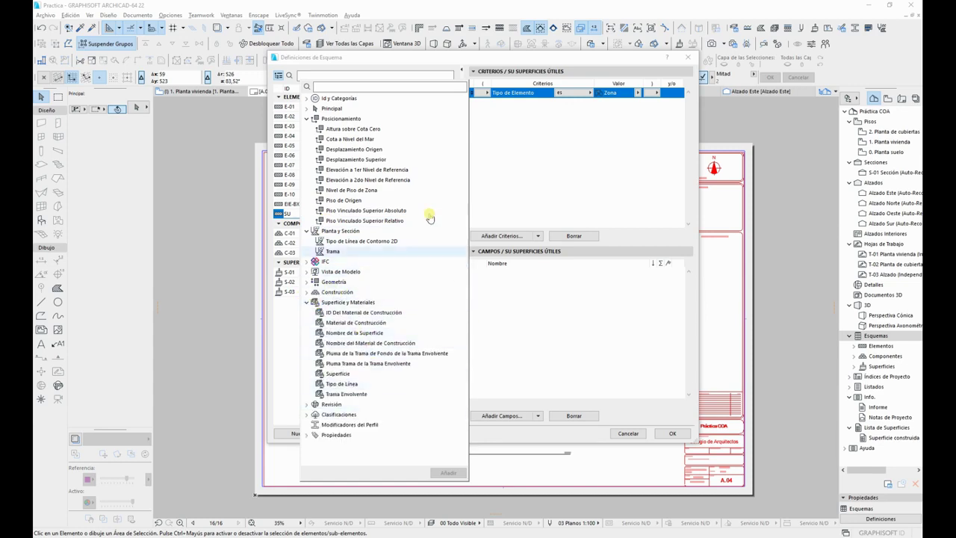
pyautogui.click(307, 108)
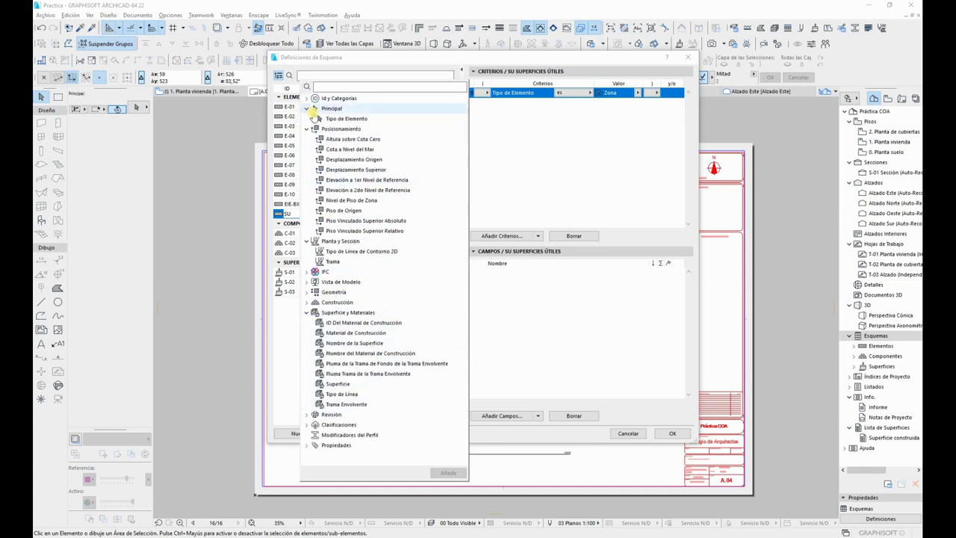
pyautogui.click(307, 98)
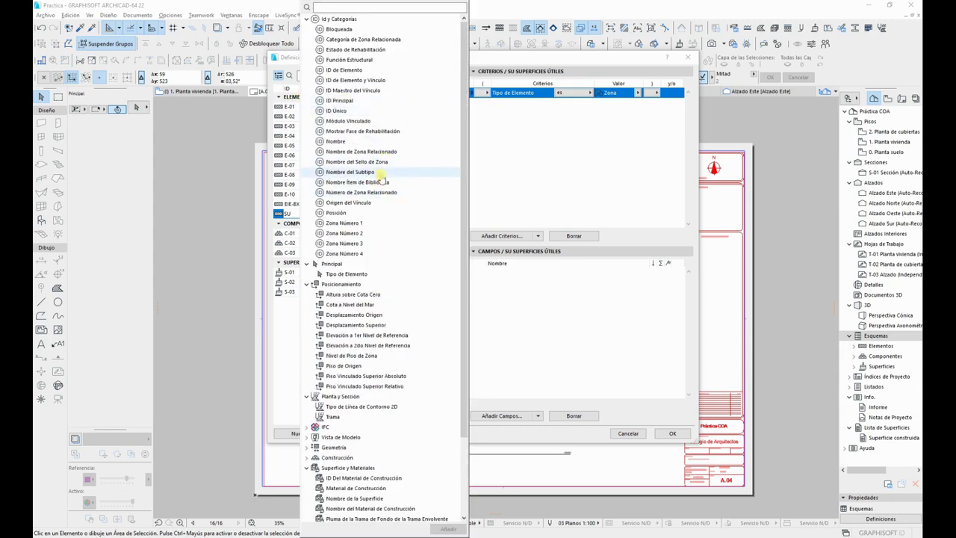
pyautogui.click(370, 192)
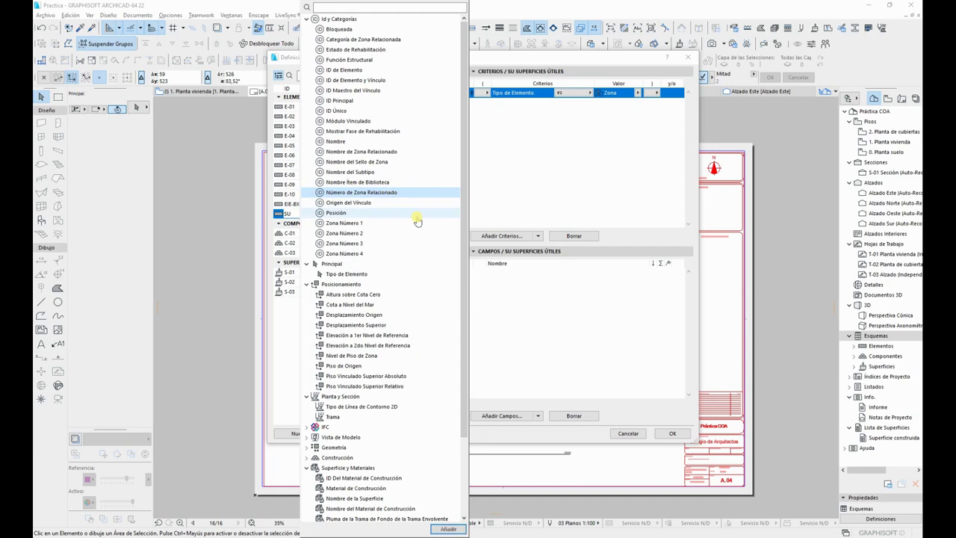
pyautogui.click(449, 529)
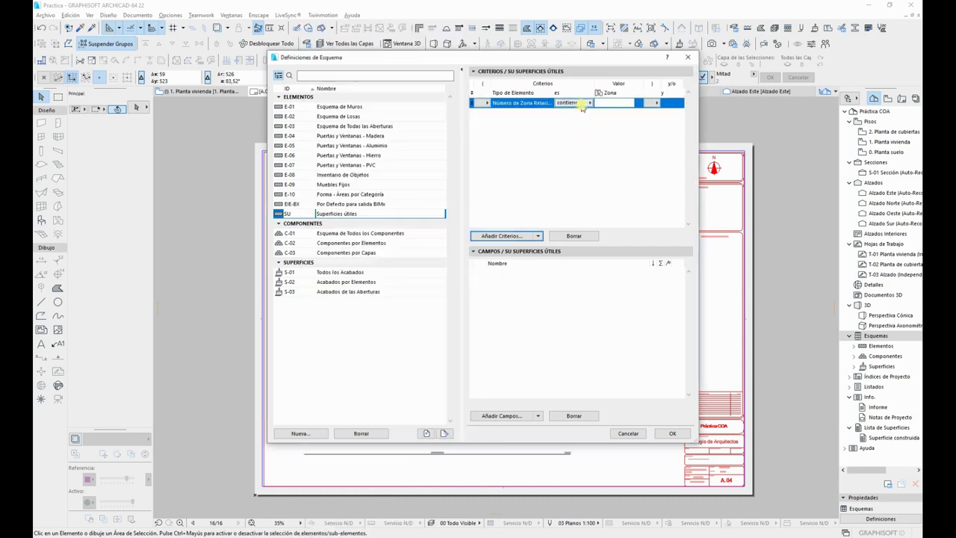
# Step: Set the Número de Zona Relacionado criterion to "no es" with the value SC
pyautogui.click(581, 104)
pyautogui.click(604, 118)
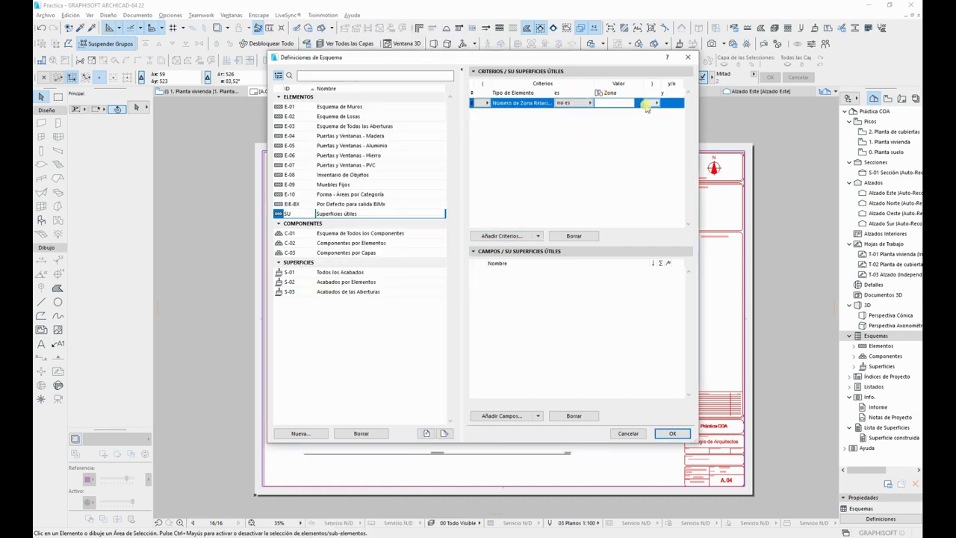
pyautogui.write('sc')
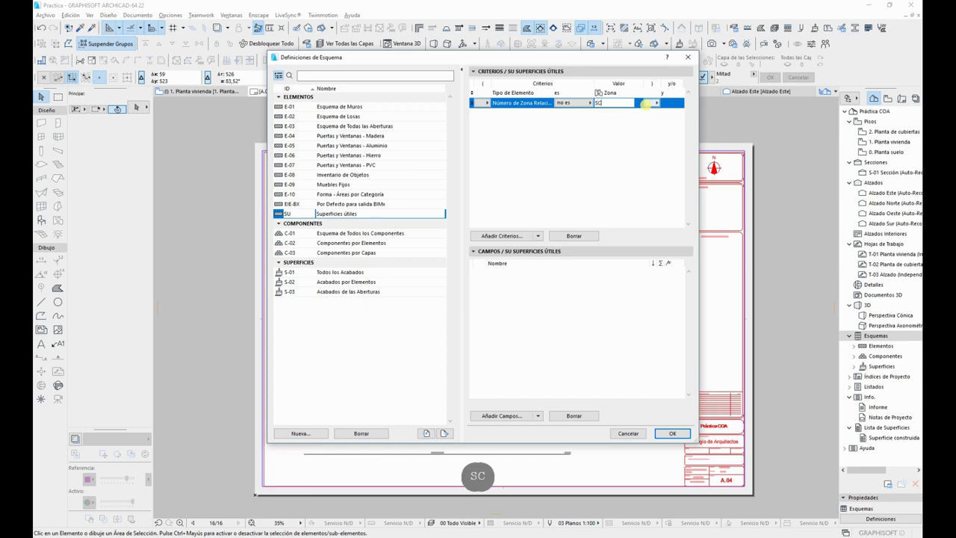
pyautogui.click(617, 148)
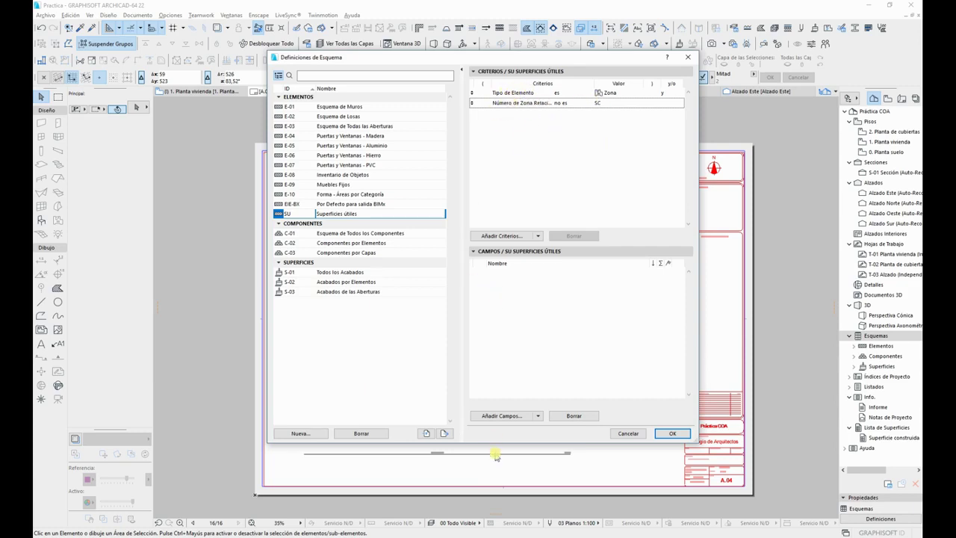
# Step: Add the zone fields Número de Zona, Nombre de Zona and Superficie calculada to the Superficies útiles scheme
pyautogui.click(527, 419)
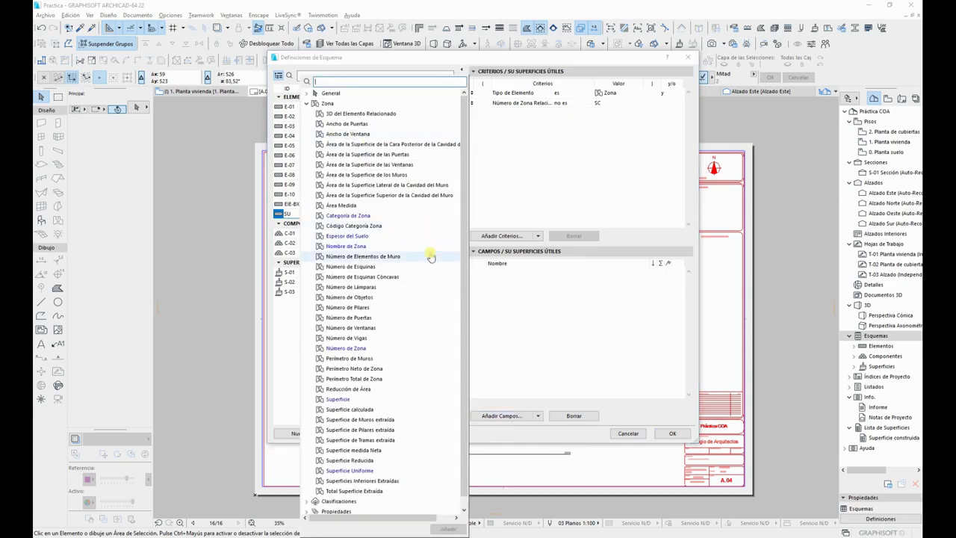
pyautogui.click(393, 348)
pyautogui.click(448, 528)
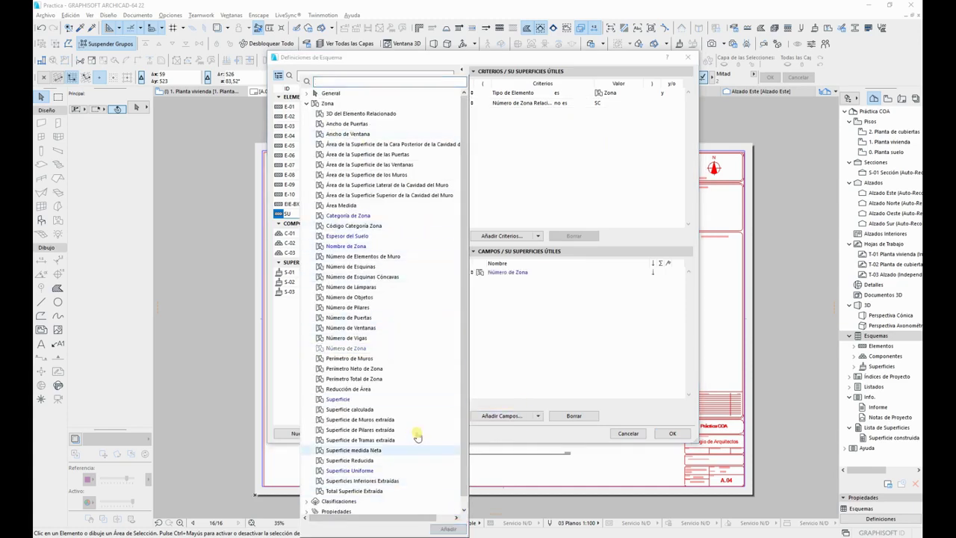
pyautogui.click(347, 247)
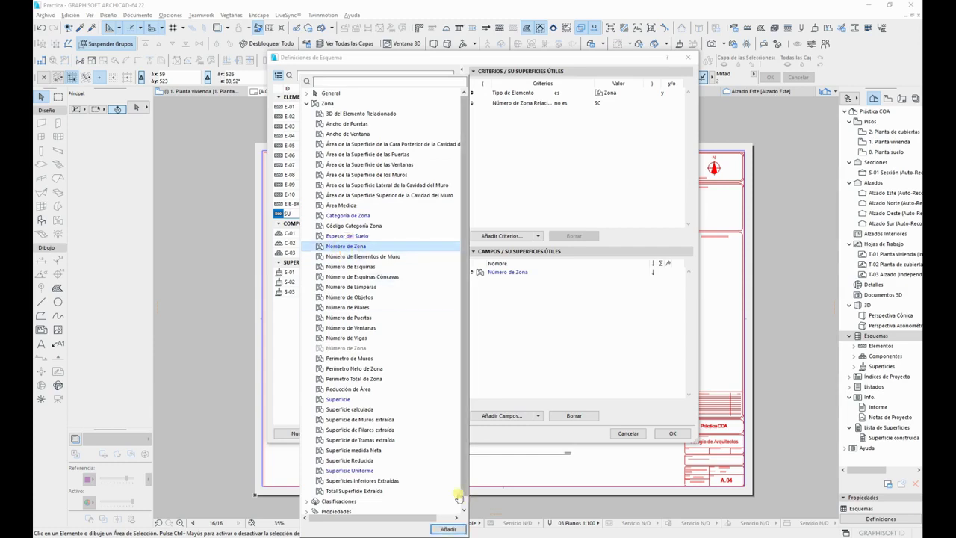
pyautogui.click(450, 529)
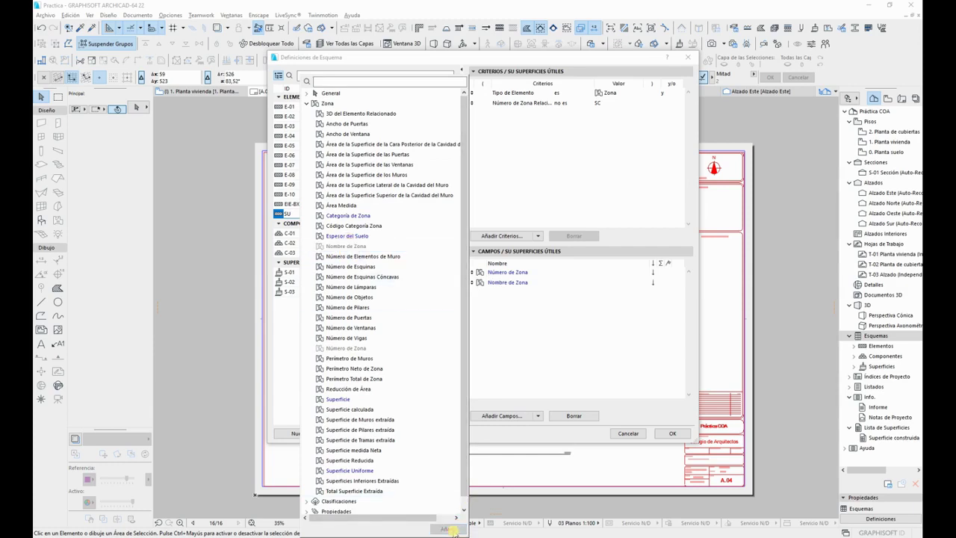
pyautogui.click(381, 409)
pyautogui.click(448, 529)
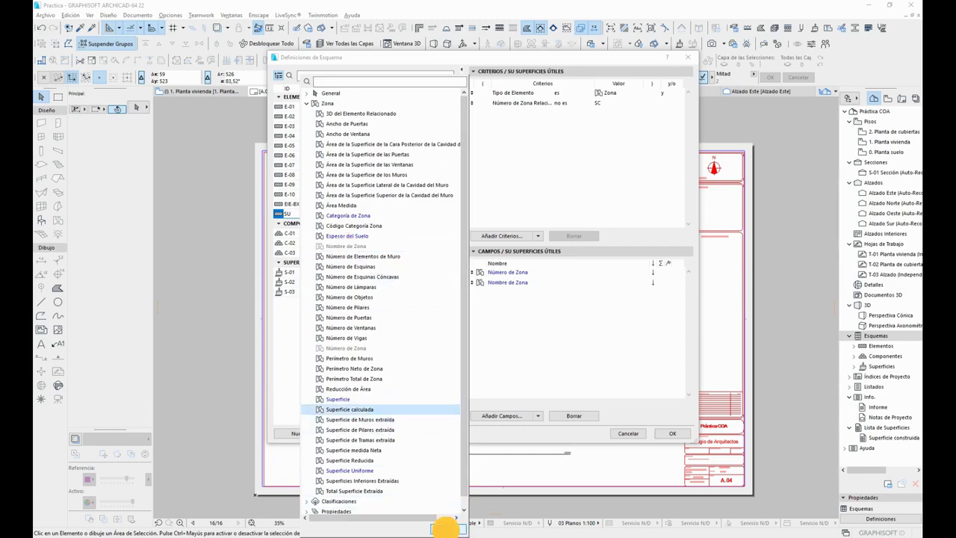
# Step: Turn on the sum for the Superficie calculada field and accept the scheme definition
pyautogui.click(618, 329)
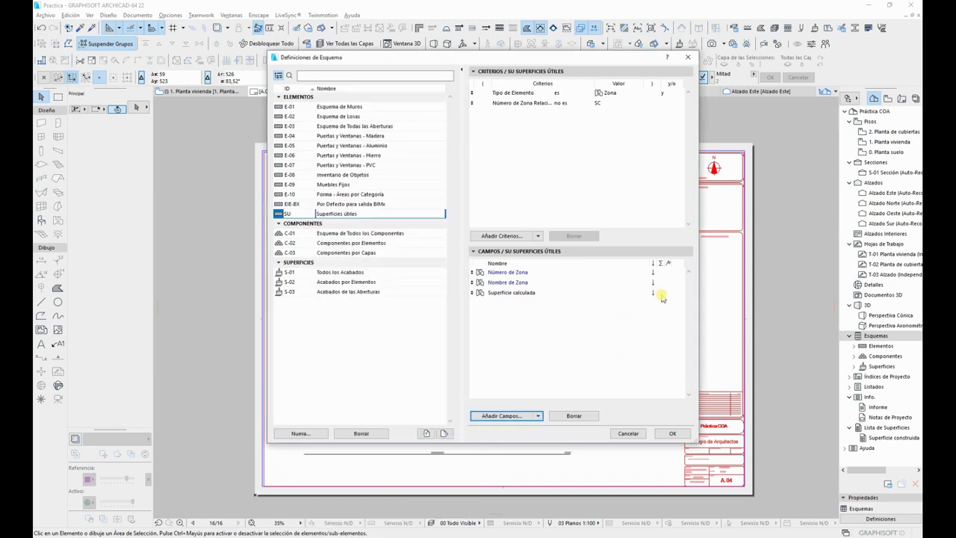
pyautogui.click(661, 295)
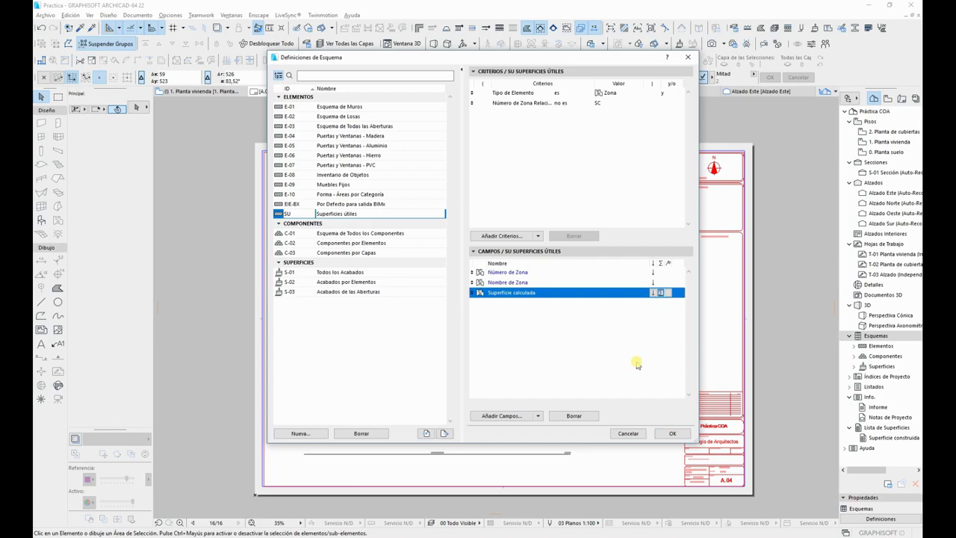
pyautogui.click(677, 435)
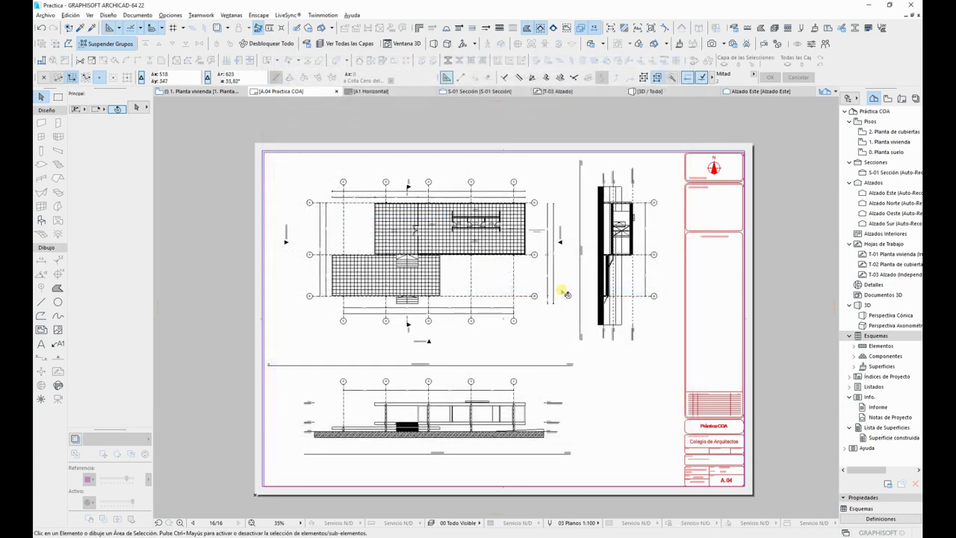
# Step: Open the SU Superficies útiles schedule and widen its three columns so each header fits on one line
pyautogui.click(856, 346)
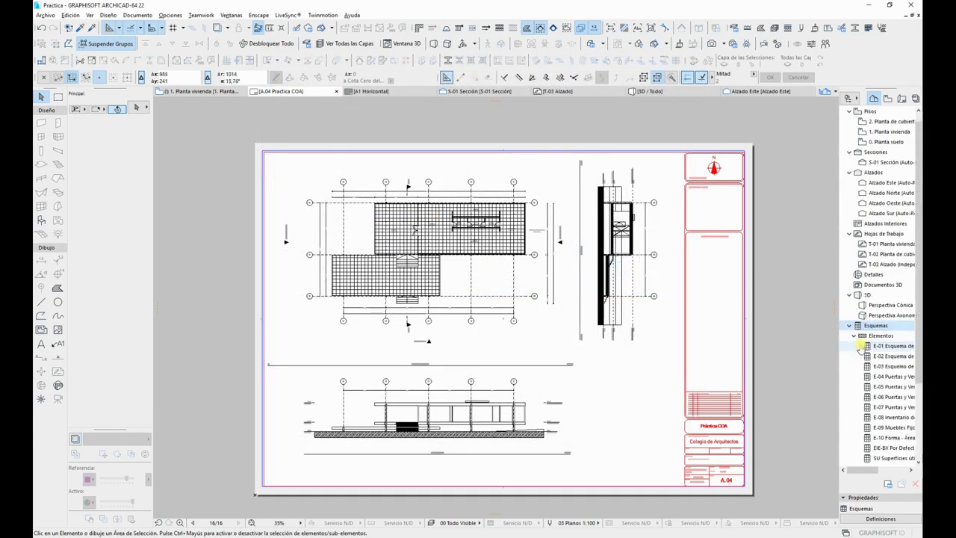
pyautogui.click(882, 458)
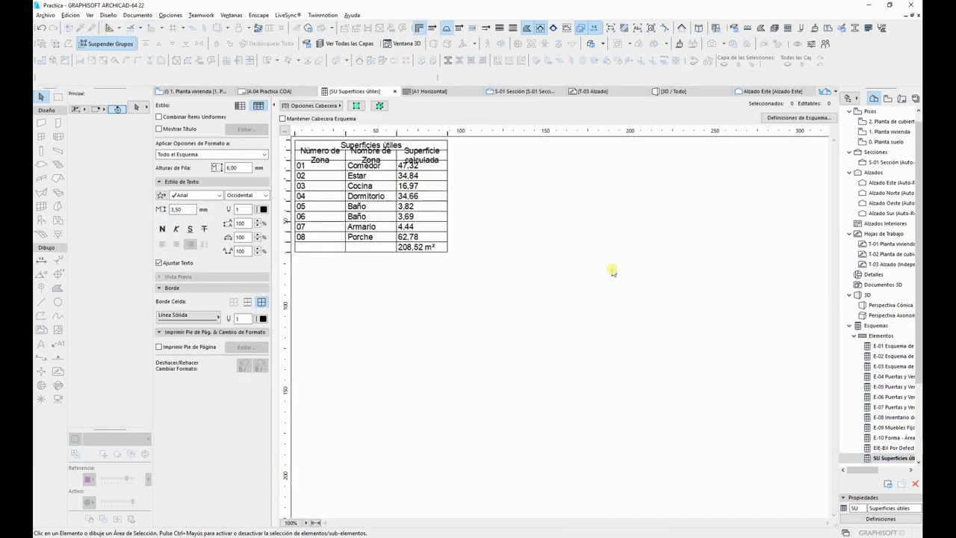
pyautogui.doubleClick(346, 132)
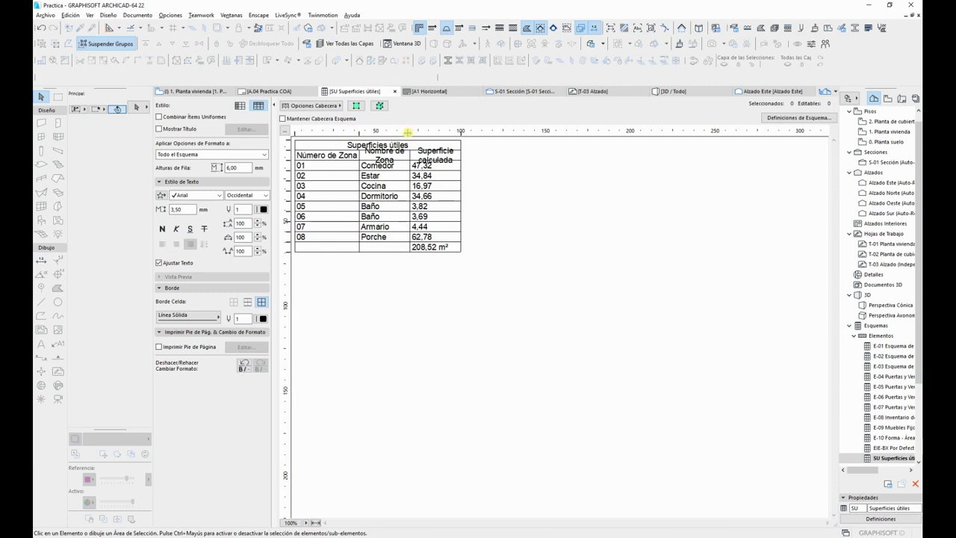
pyautogui.doubleClick(410, 131)
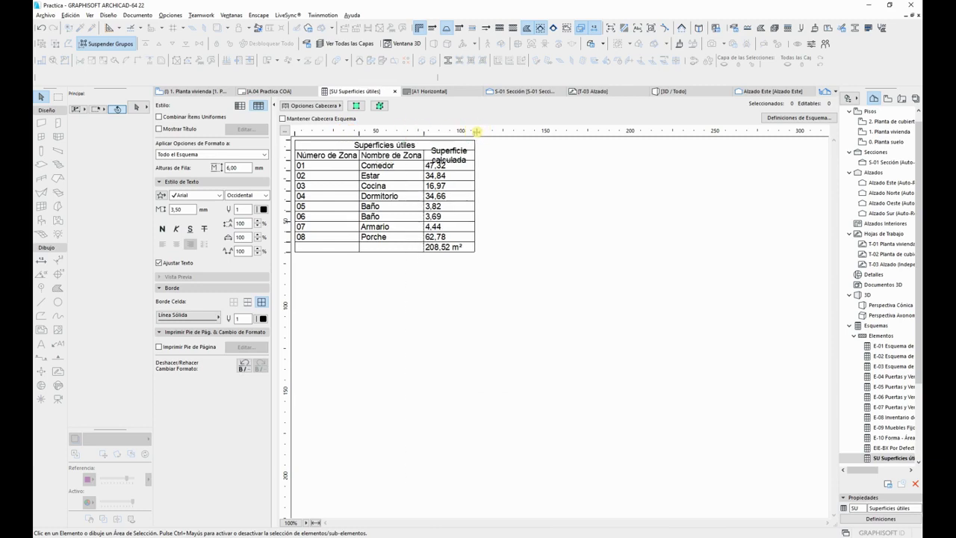
pyautogui.doubleClick(476, 132)
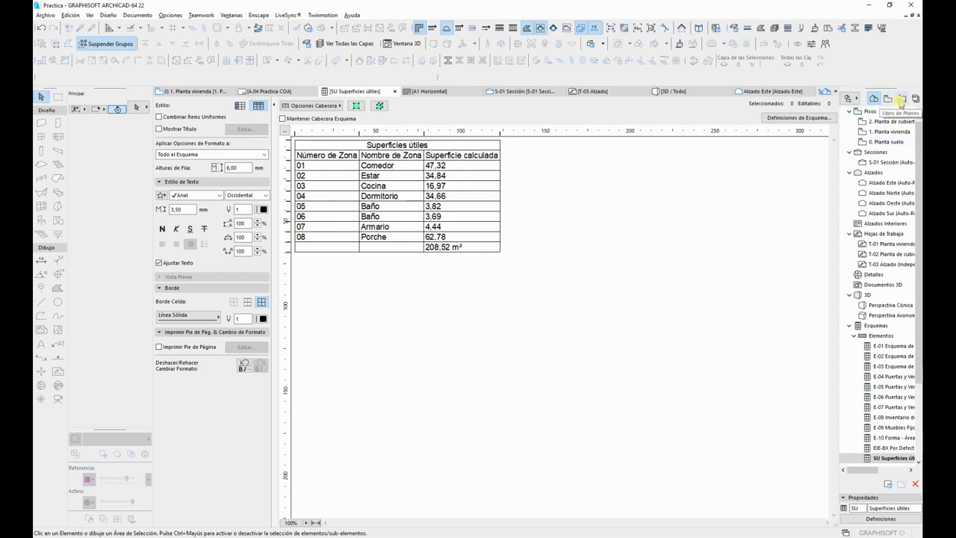
# Step: Place the SU Superficies útiles schedule on layout A.04 Practica COA, below the section and beside the elevation
pyautogui.click(901, 100)
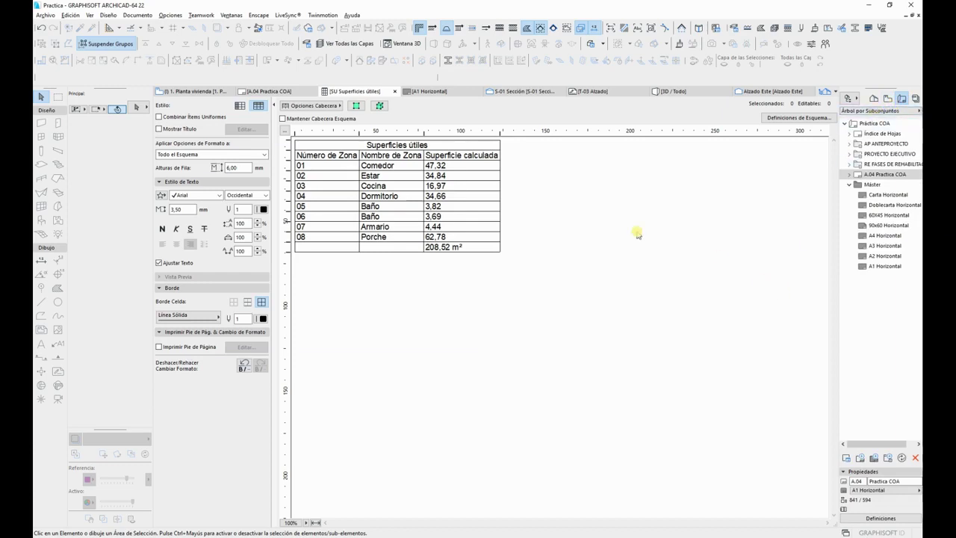
pyautogui.click(428, 91)
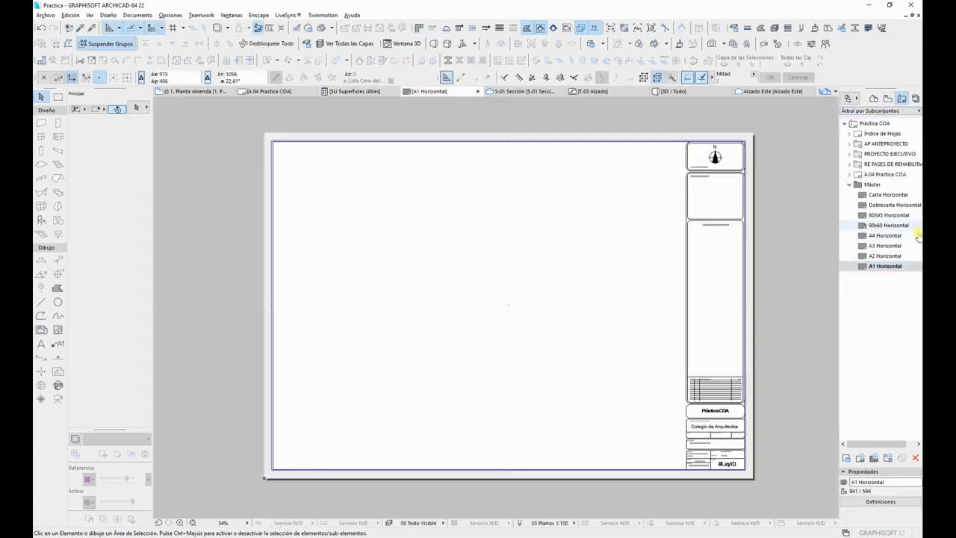
pyautogui.click(874, 97)
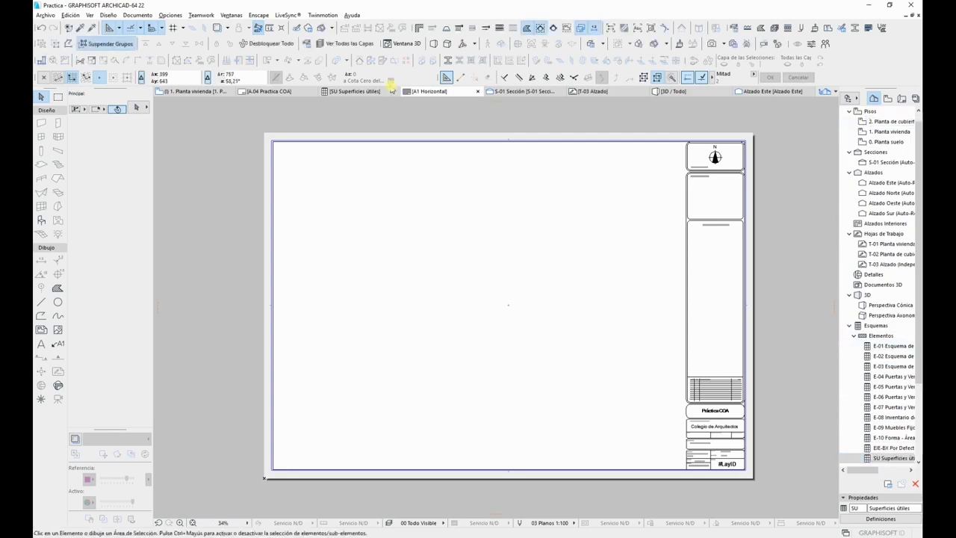
pyautogui.click(269, 92)
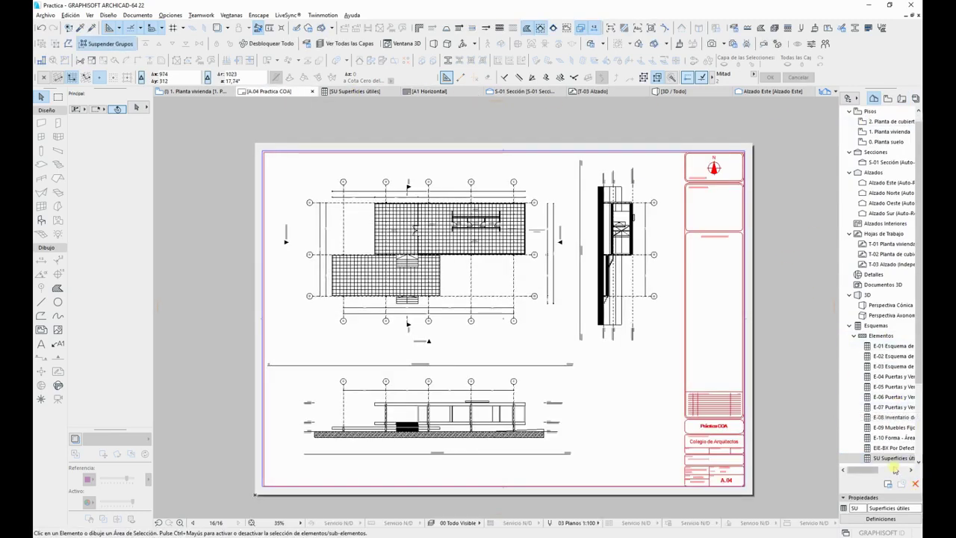
pyautogui.moveTo(890, 457); pyautogui.dragTo(588, 352)
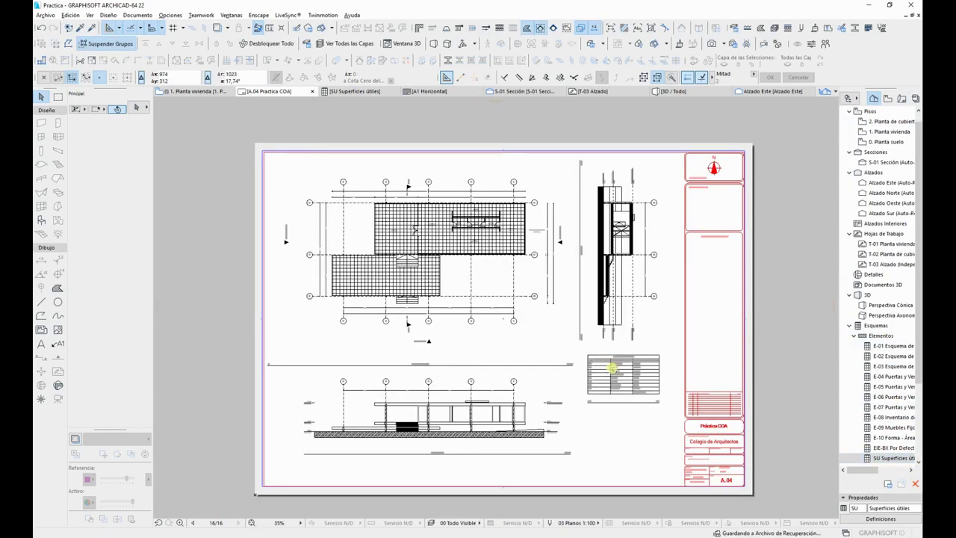
# Step: Set the title type of the placed Superficies útiles drawing to Sin Título
pyautogui.scroll(2, 634, 422)
pyautogui.scroll(4, 634, 422)
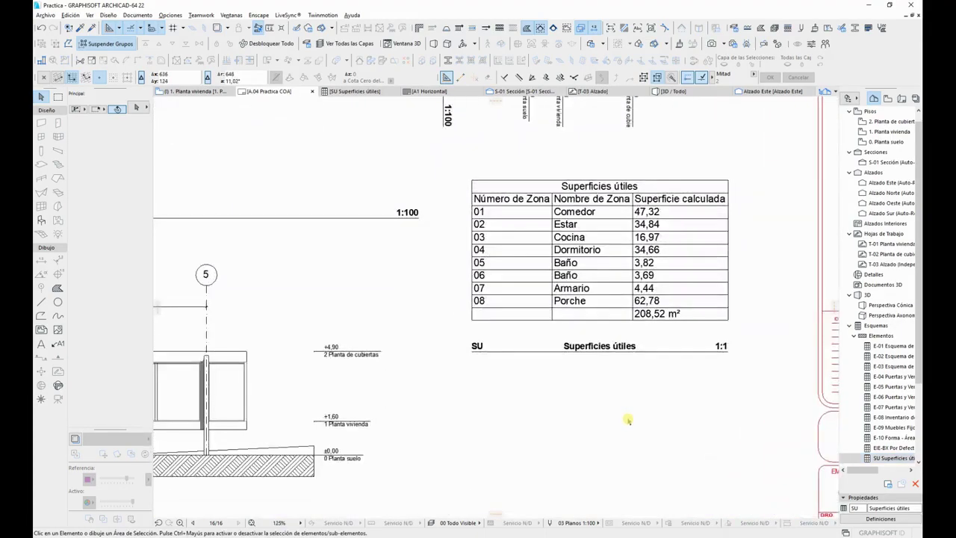
pyautogui.scroll(-5, 629, 421)
pyautogui.scroll(1, 634, 425)
pyautogui.click(615, 336)
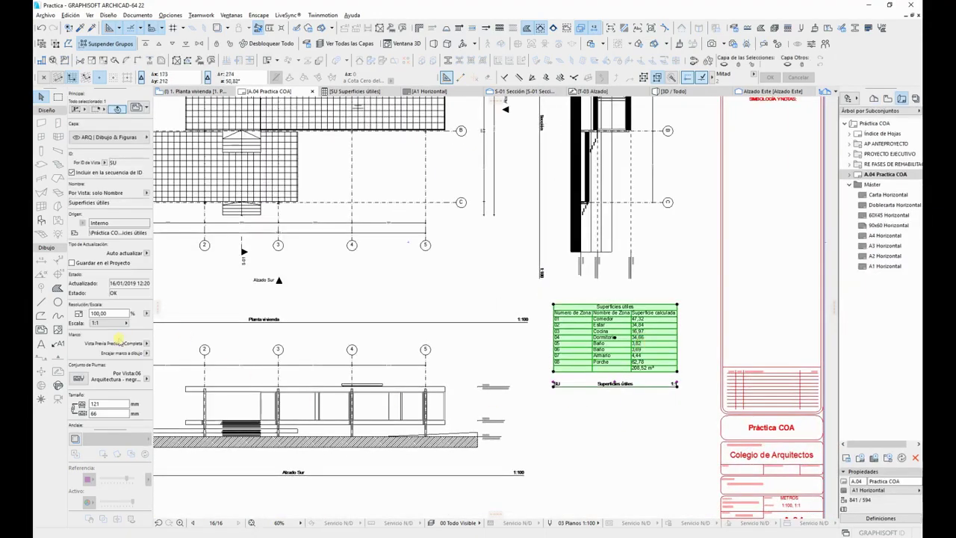
pyautogui.scroll(-5, 117, 338)
pyautogui.click(115, 410)
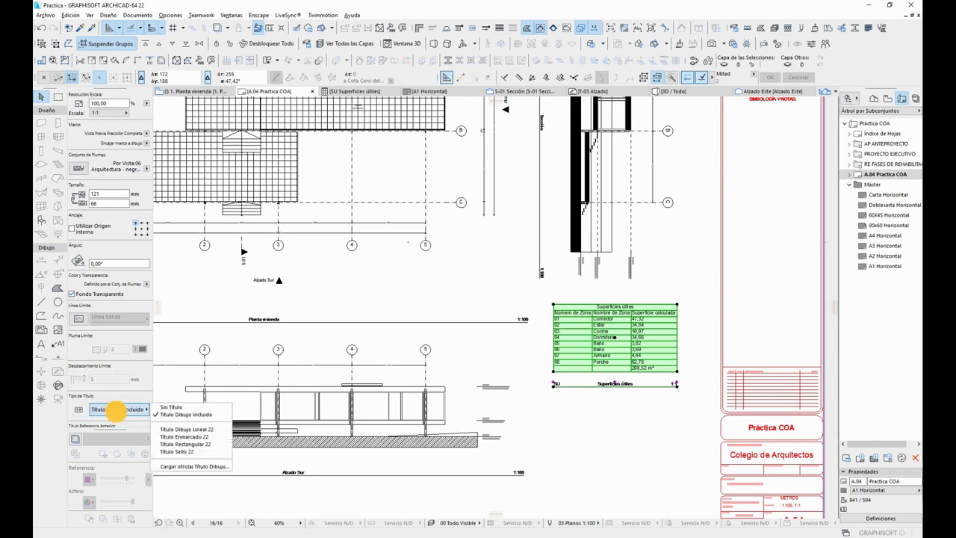
pyautogui.click(173, 407)
pyautogui.click(629, 438)
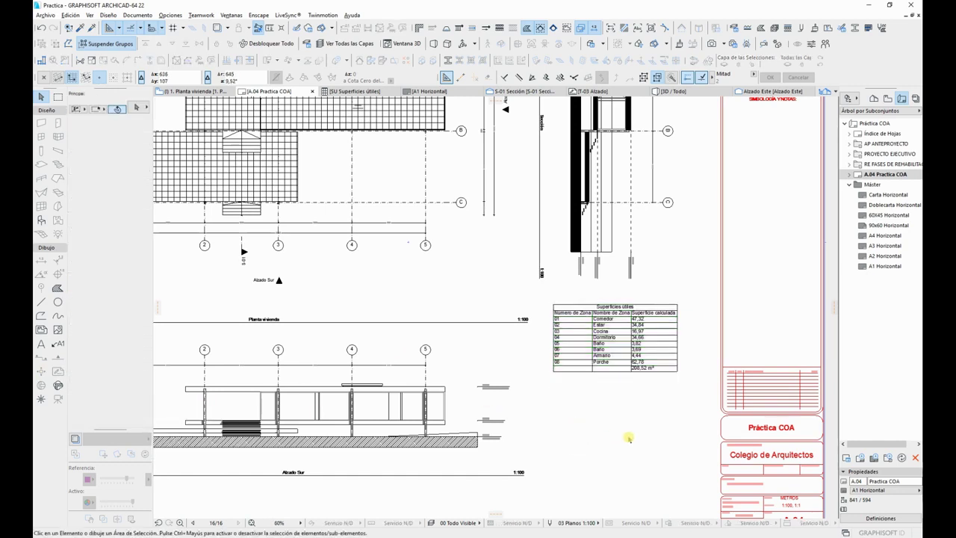
# Step: Move the Superficies útiles table slightly down and to the right within the free area below the section
pyautogui.click(667, 306)
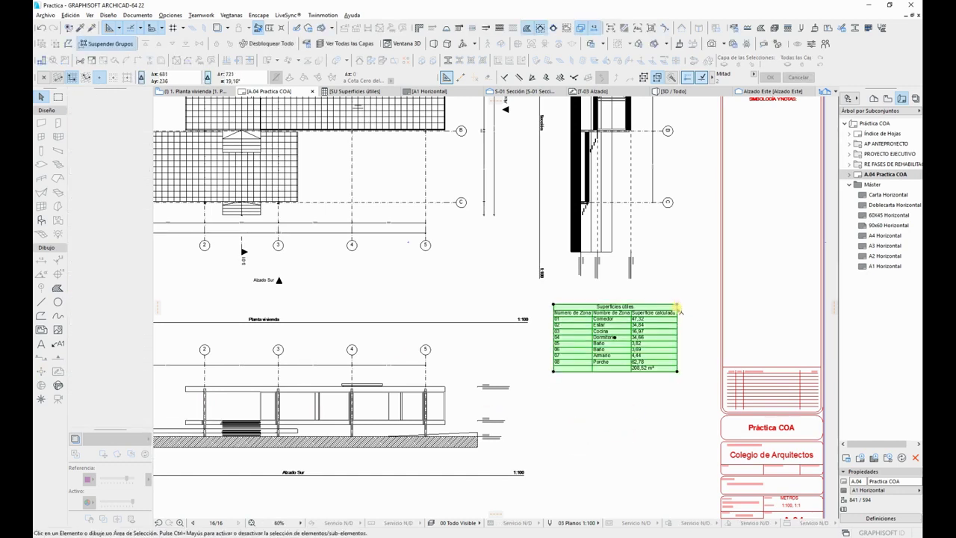
pyautogui.hotkey('ctrl', 'd')
pyautogui.click(660, 323)
pyautogui.click(668, 347)
pyautogui.press('Escape')
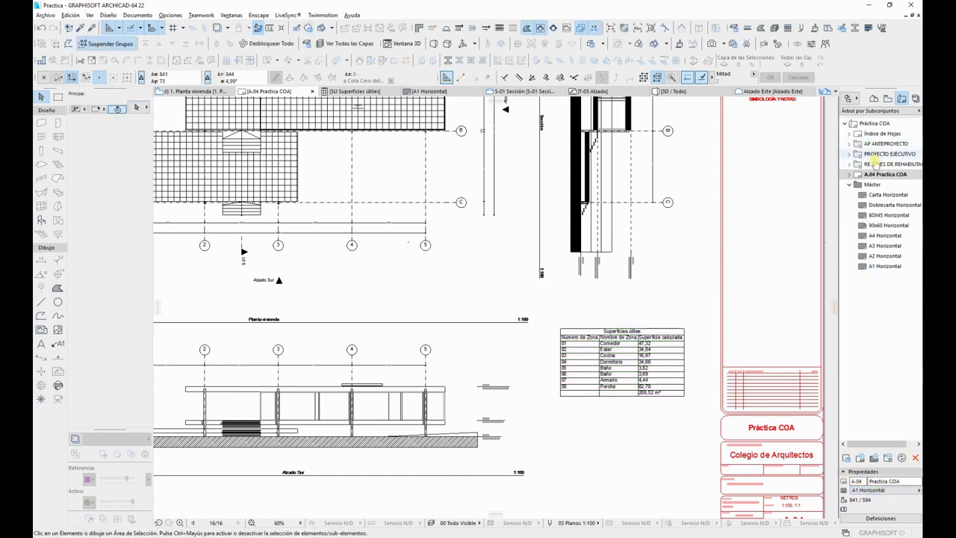
# Step: Create a new element schedule named Superficies construidas in the schedule definitions
pyautogui.click(874, 98)
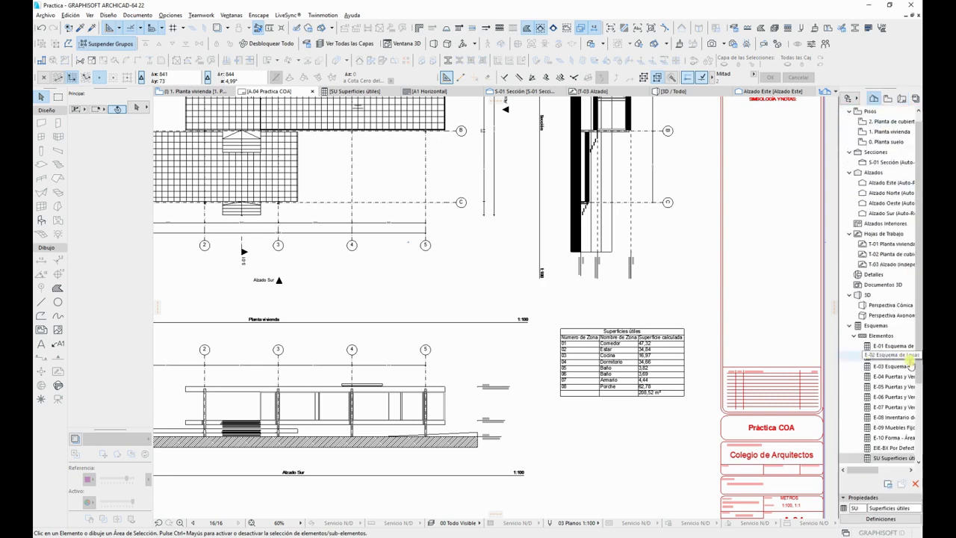
pyautogui.rightClick(888, 457)
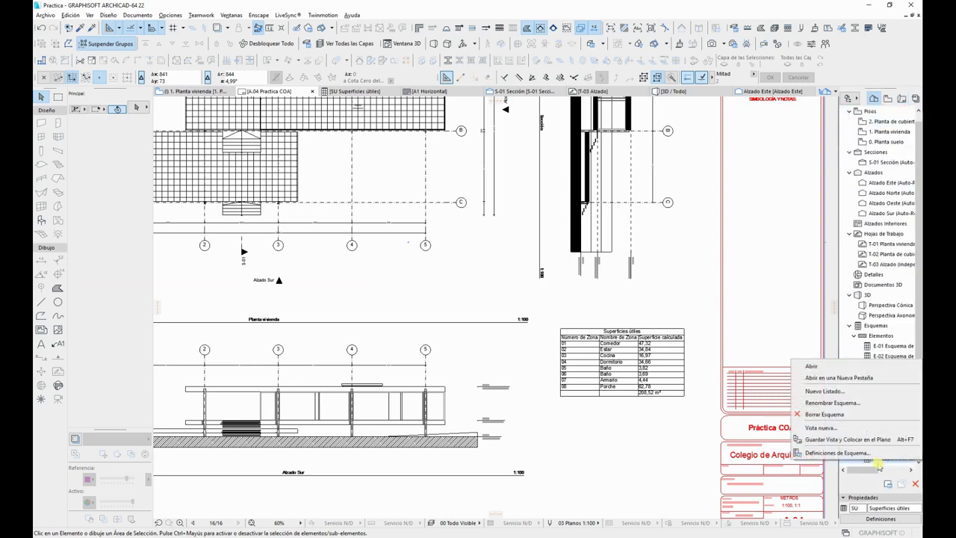
pyautogui.click(870, 453)
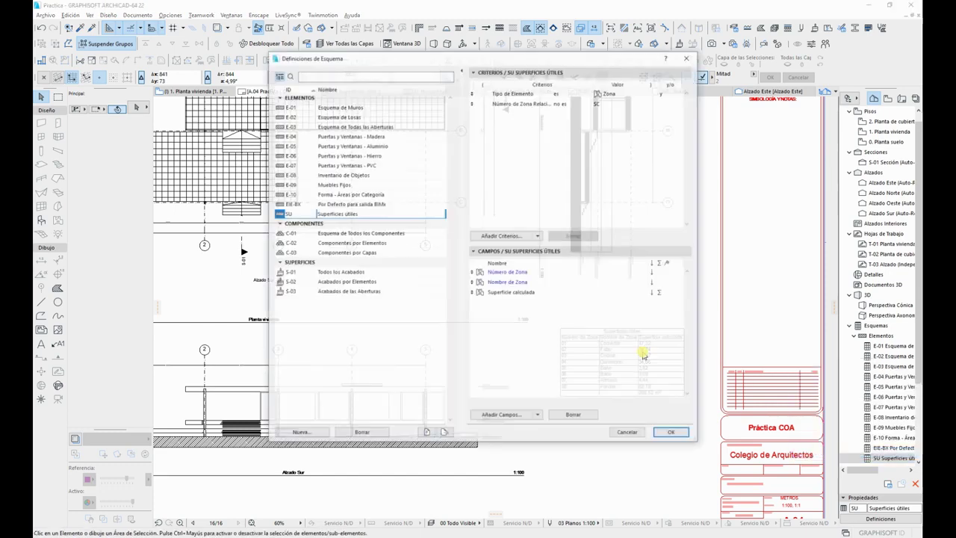
pyautogui.click(368, 379)
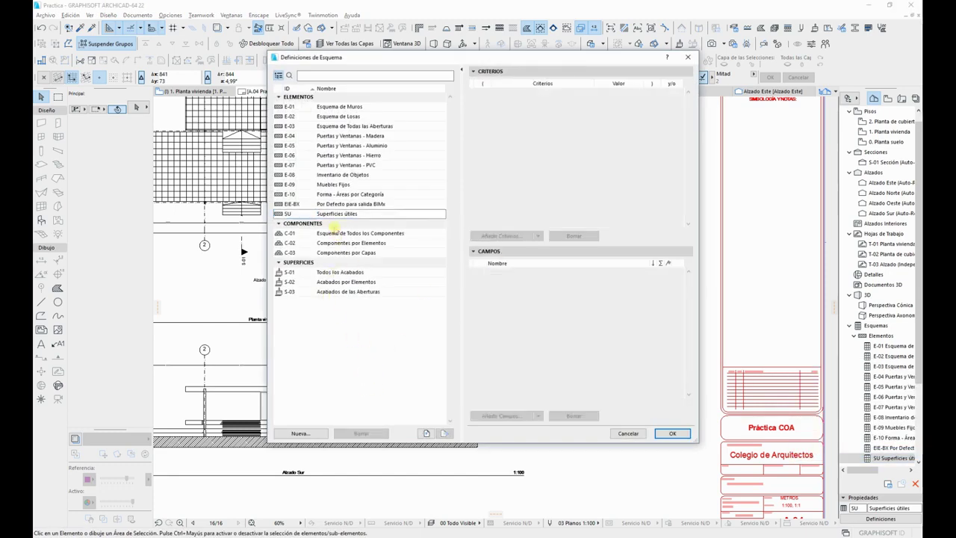
pyautogui.click(338, 214)
pyautogui.click(313, 434)
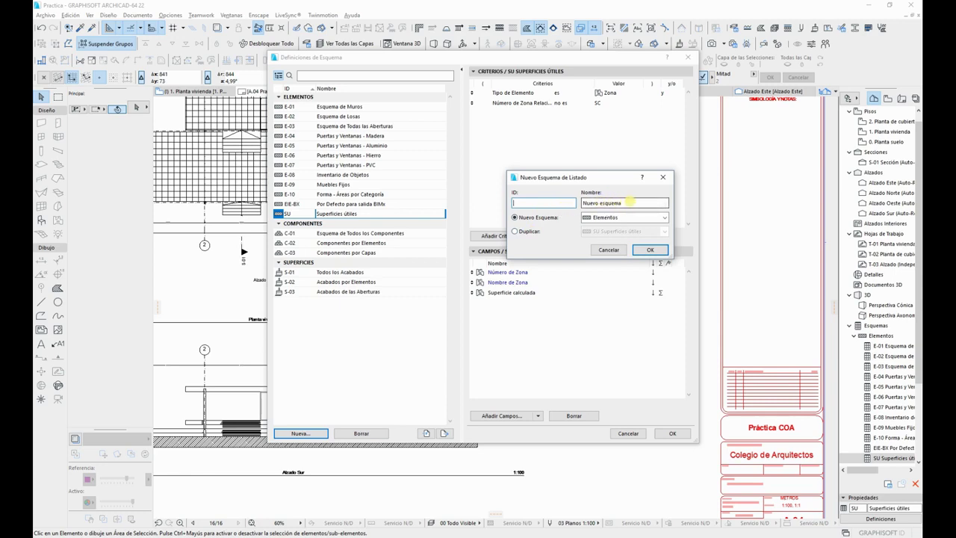
pyautogui.click(595, 200)
pyautogui.write('Supef')
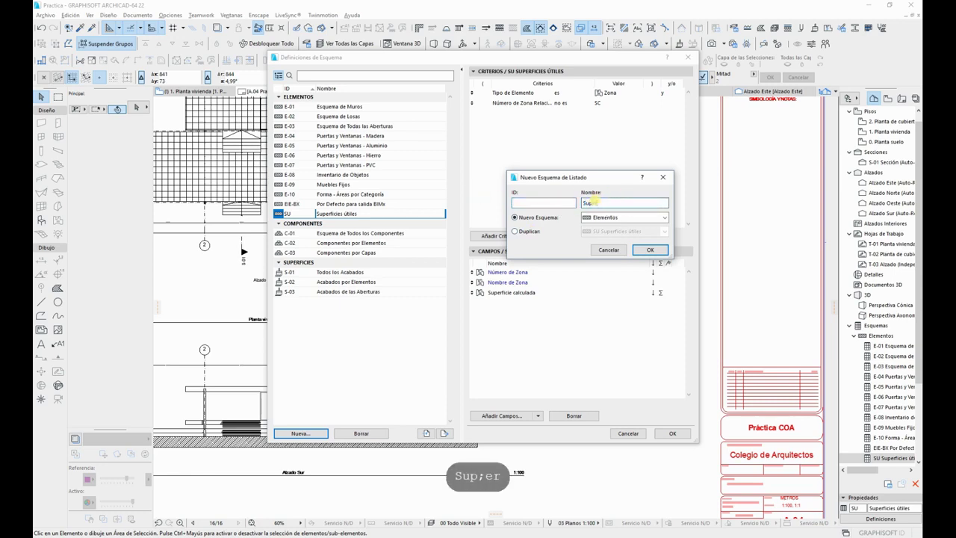
pyautogui.press('BackSpace')
pyautogui.press('BackSpace')
pyautogui.write('erficies ')
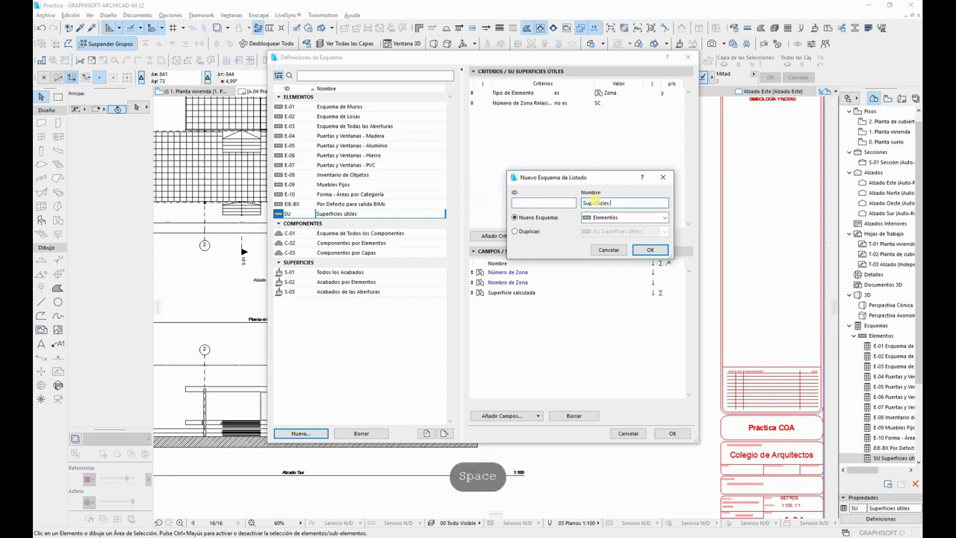
pyautogui.write('construidas')
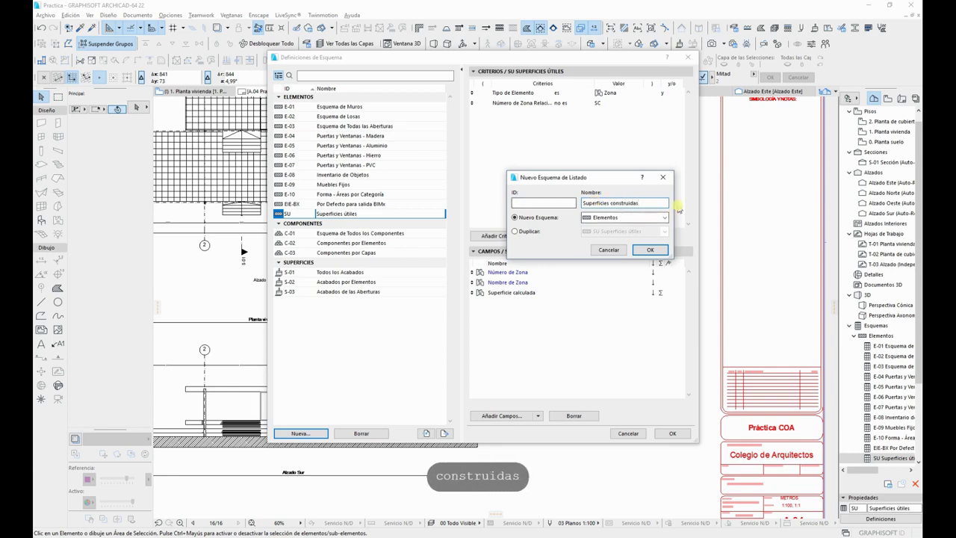
pyautogui.click(650, 249)
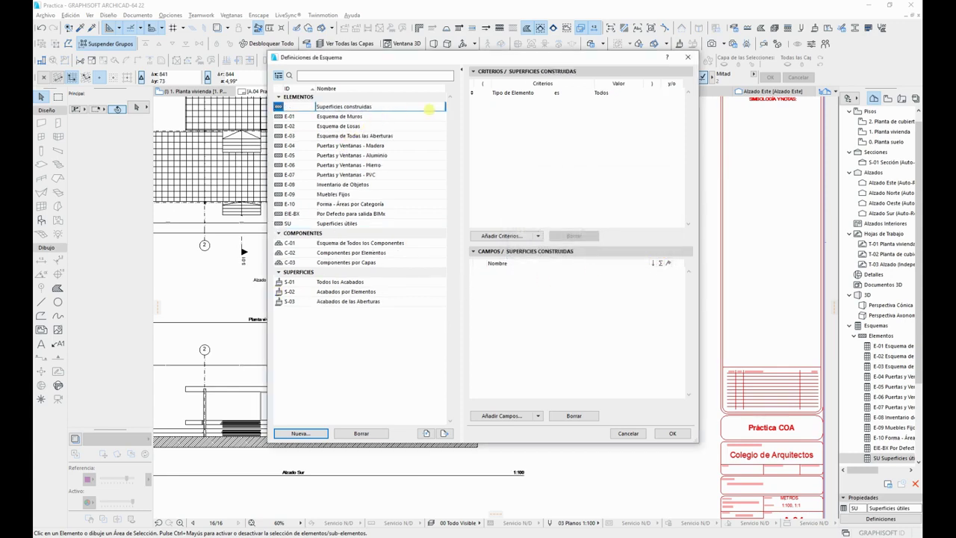
# Step: Set the Superficies construidas criteria to element type Zona and Número de Zona Relacionado es sc
pyautogui.click(590, 94)
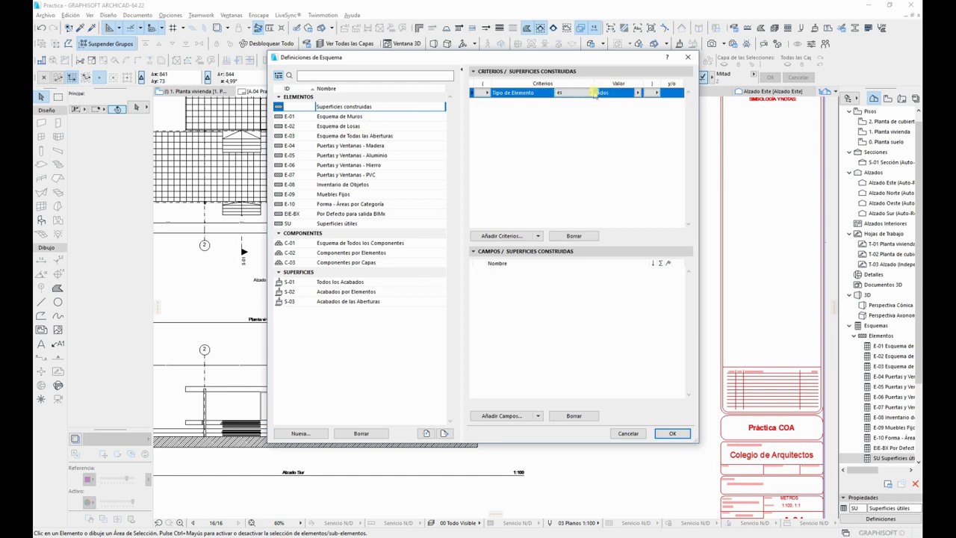
pyautogui.click(637, 93)
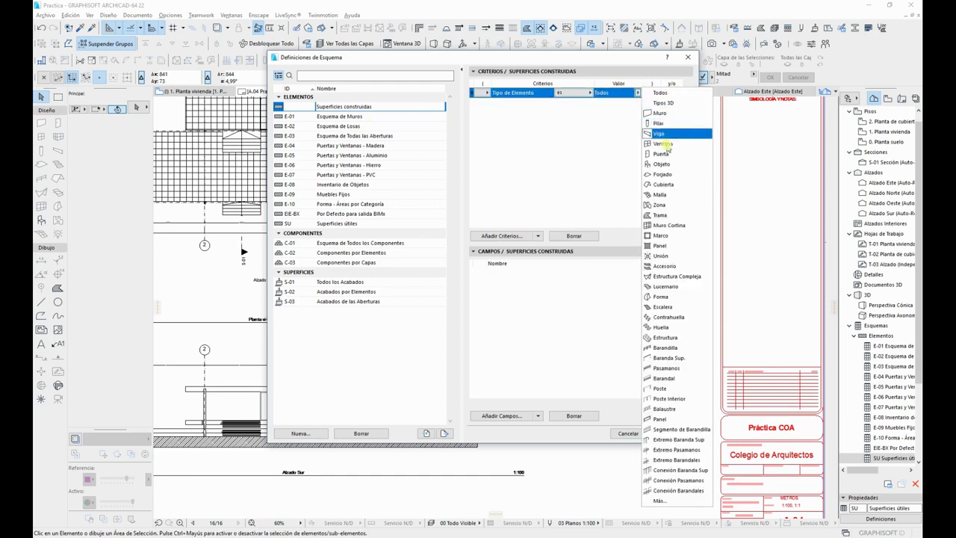
pyautogui.click(664, 205)
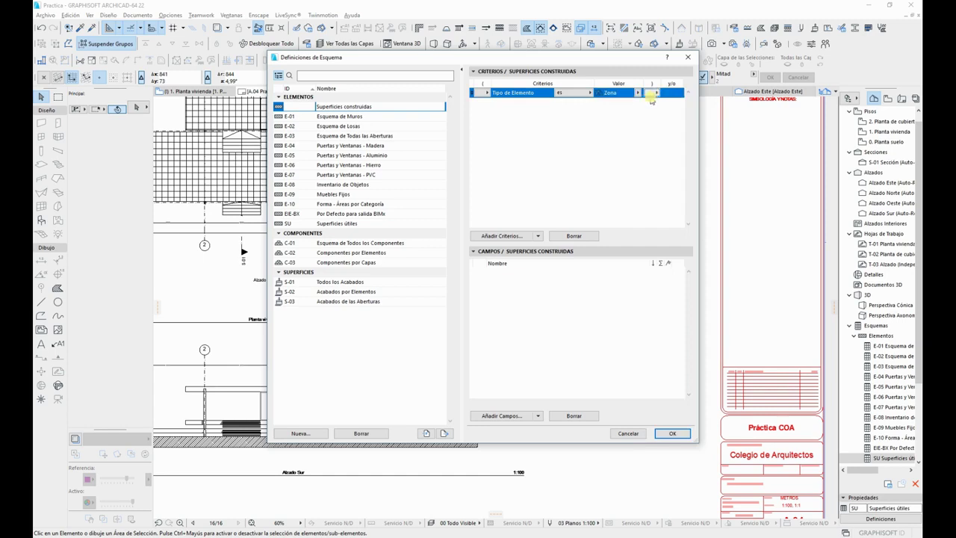
pyautogui.click(528, 236)
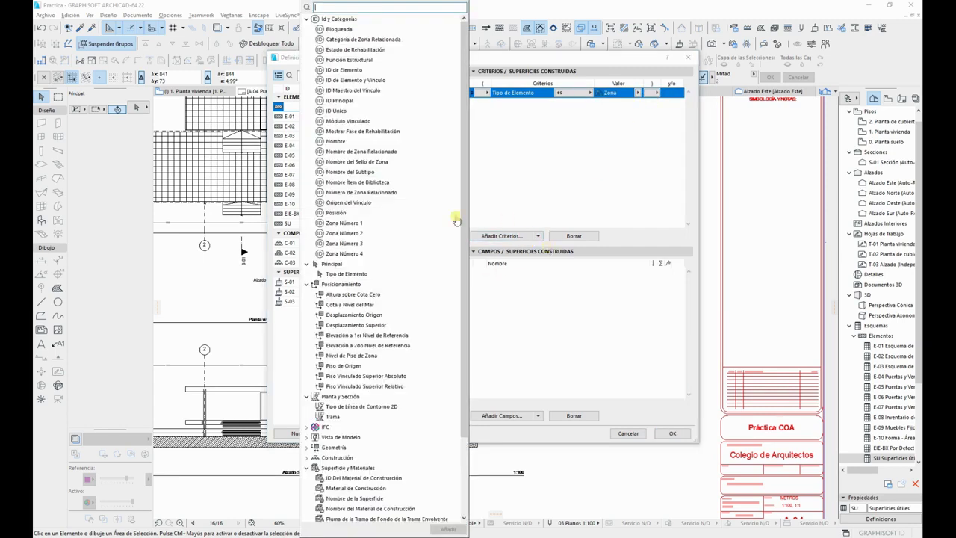
pyautogui.click(377, 196)
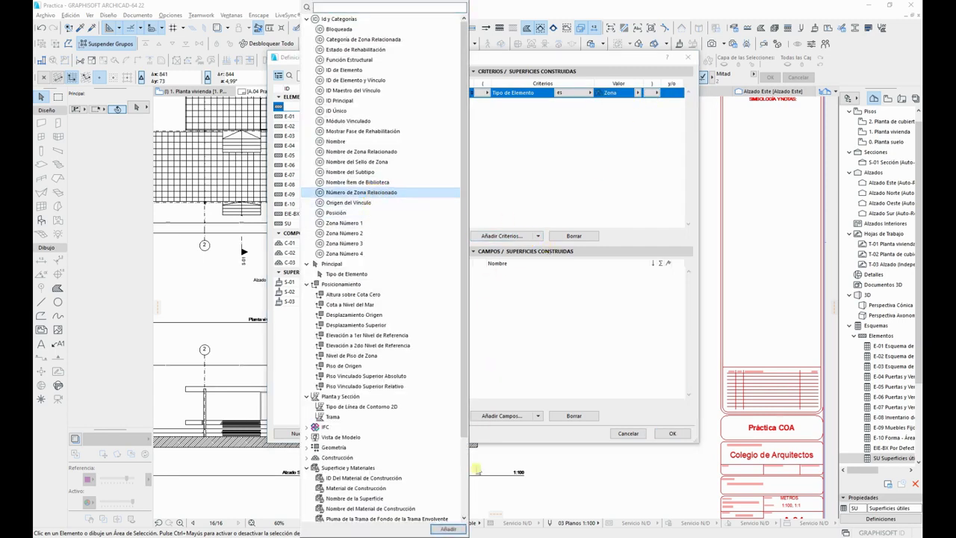
pyautogui.click(449, 529)
pyautogui.click(591, 104)
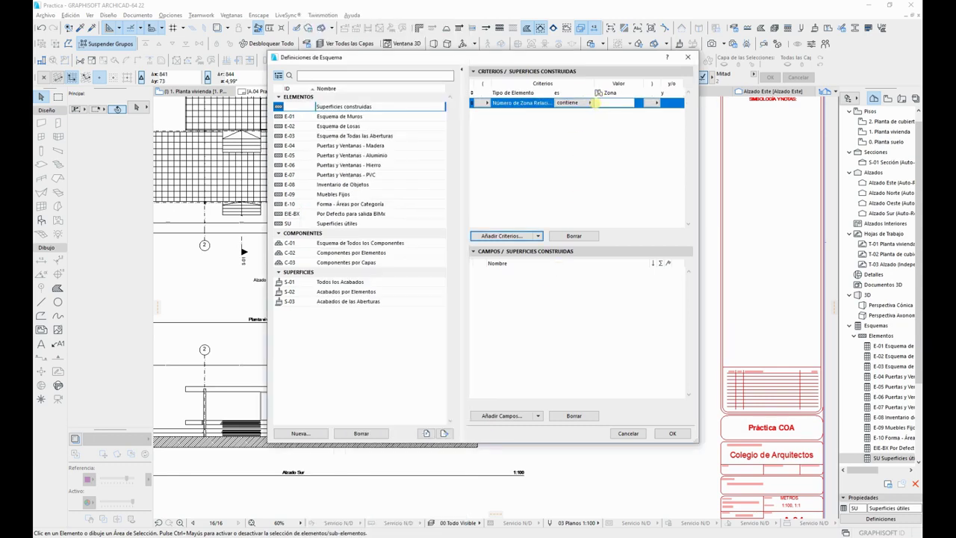
pyautogui.click(610, 100)
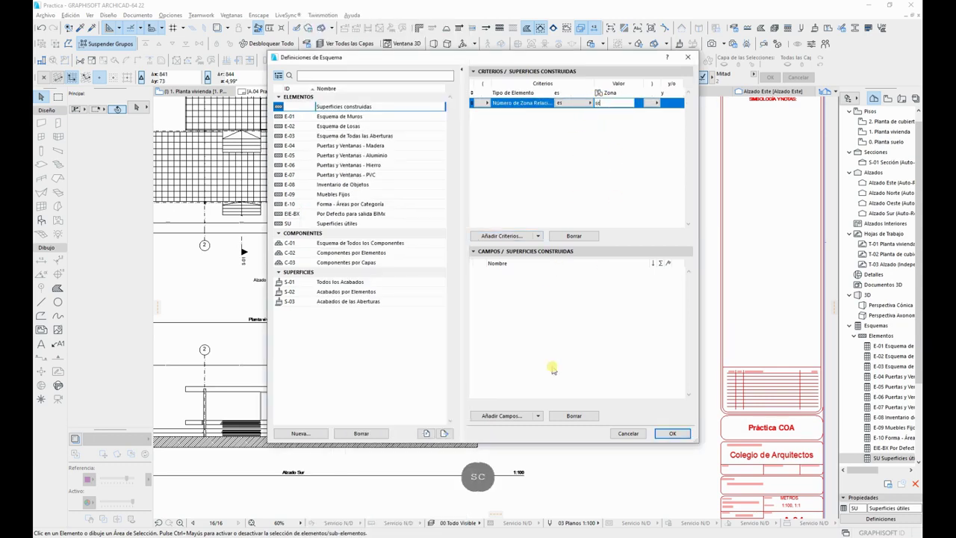
# Step: Add the zone fields Número de Zona, Nombre de Zona and Superficie calculada to the Superficies construidas schedule and accept the definitions
pyautogui.click(503, 416)
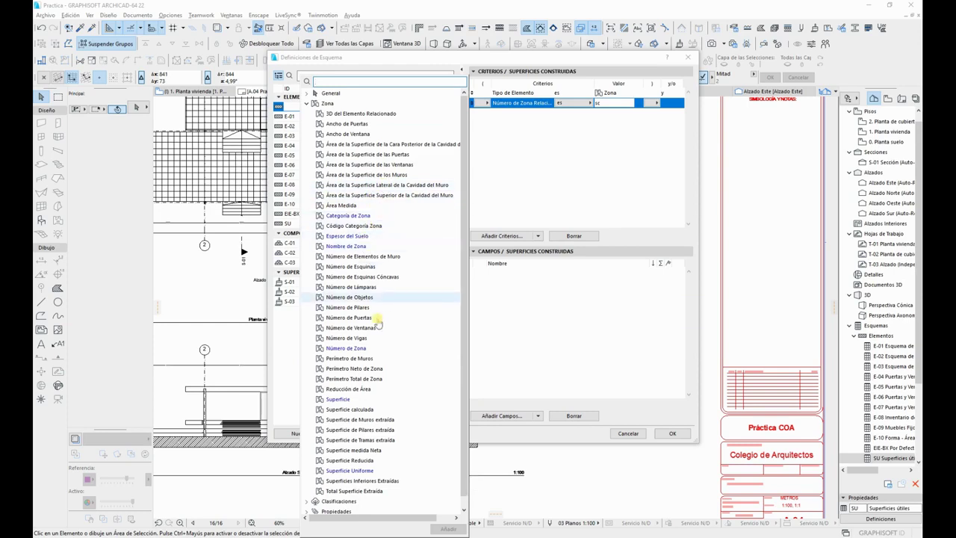
pyautogui.doubleClick(389, 349)
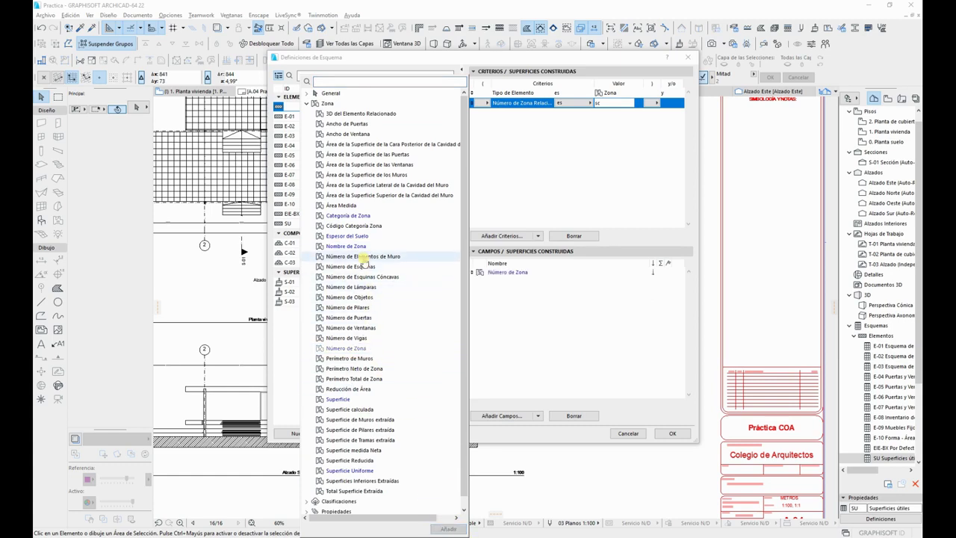
pyautogui.click(362, 247)
pyautogui.click(448, 528)
pyautogui.click(351, 410)
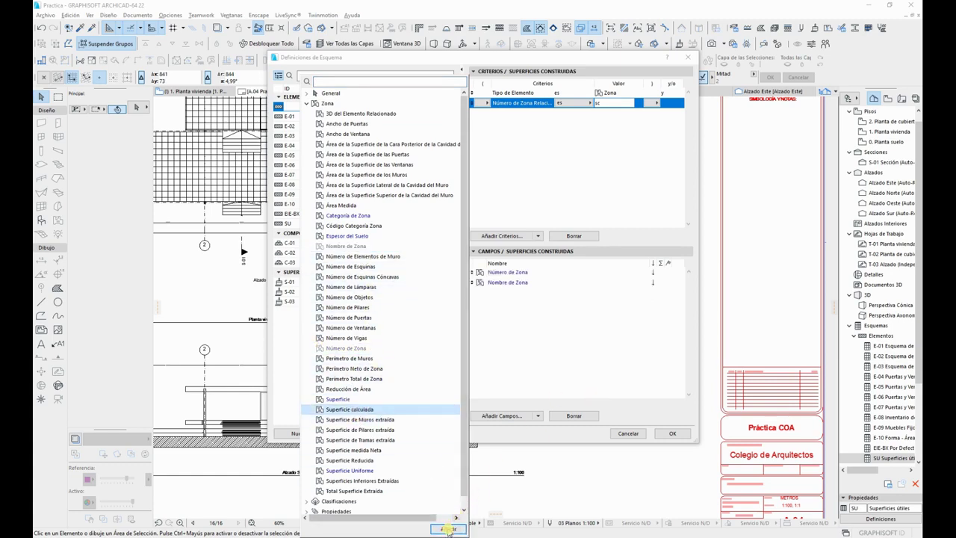
pyautogui.click(449, 528)
pyautogui.click(603, 400)
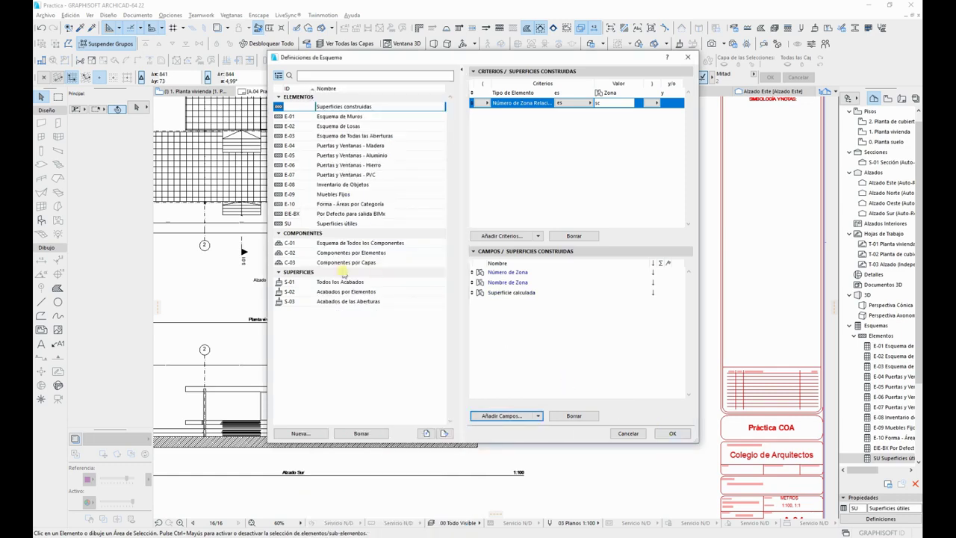
pyautogui.click(669, 433)
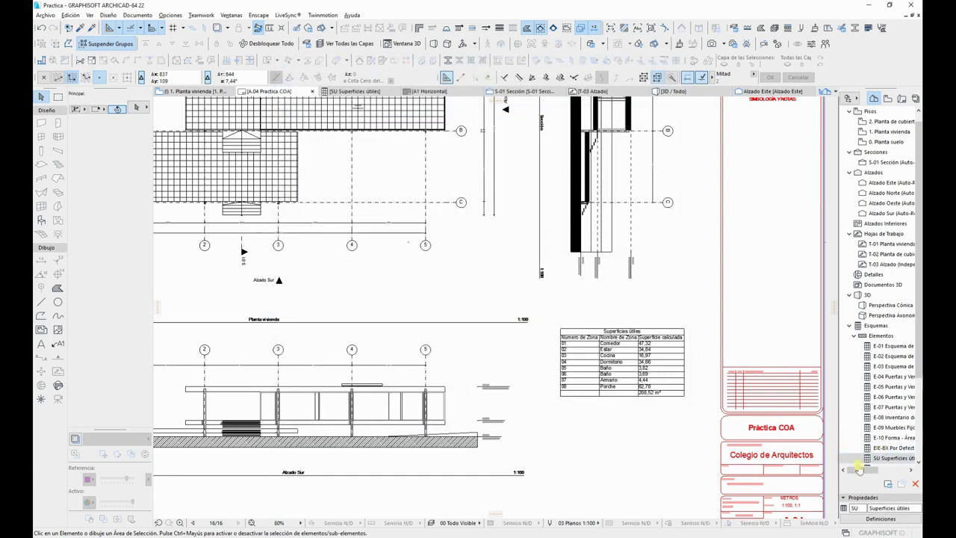
# Step: Give the Superficies construidas schedule the ID SC in its schedule definitions
pyautogui.scroll(-2, 867, 449)
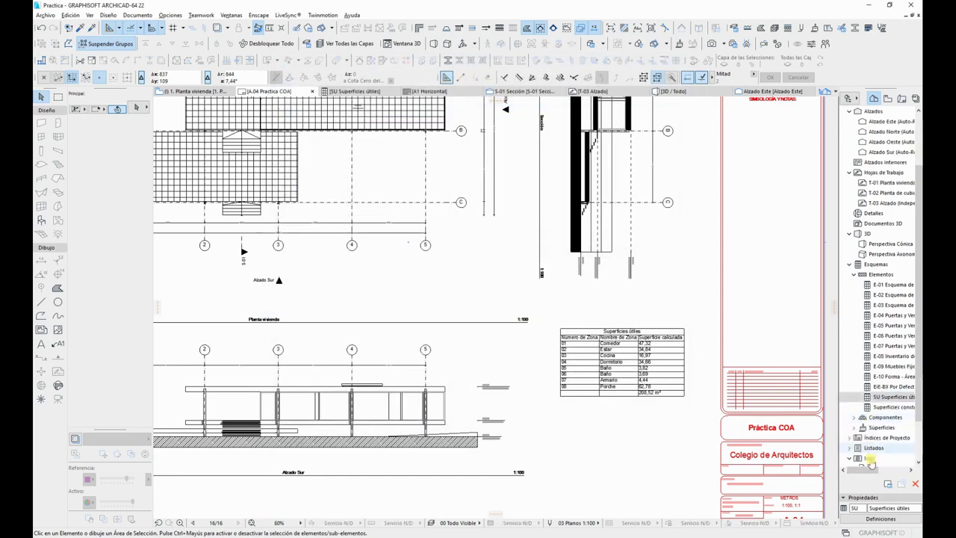
pyautogui.rightClick(890, 408)
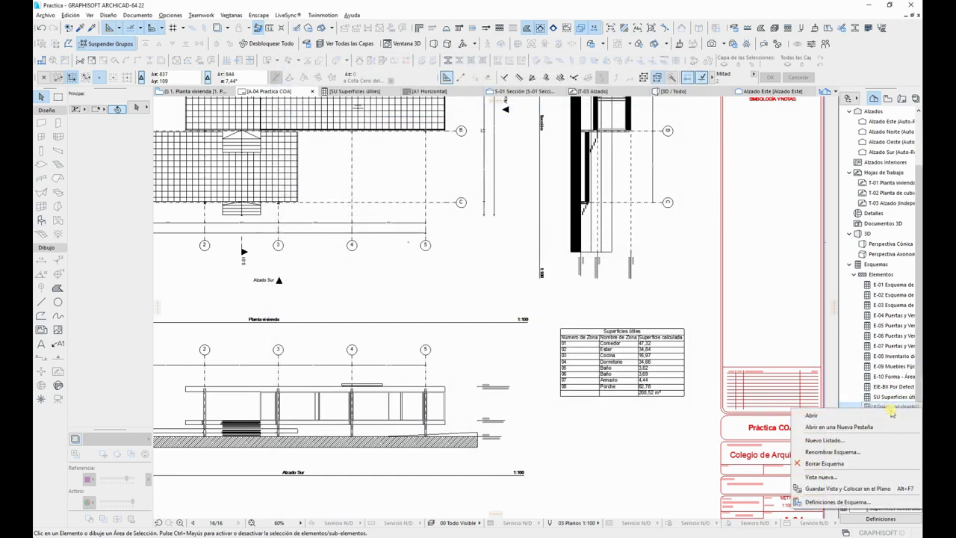
pyautogui.click(874, 502)
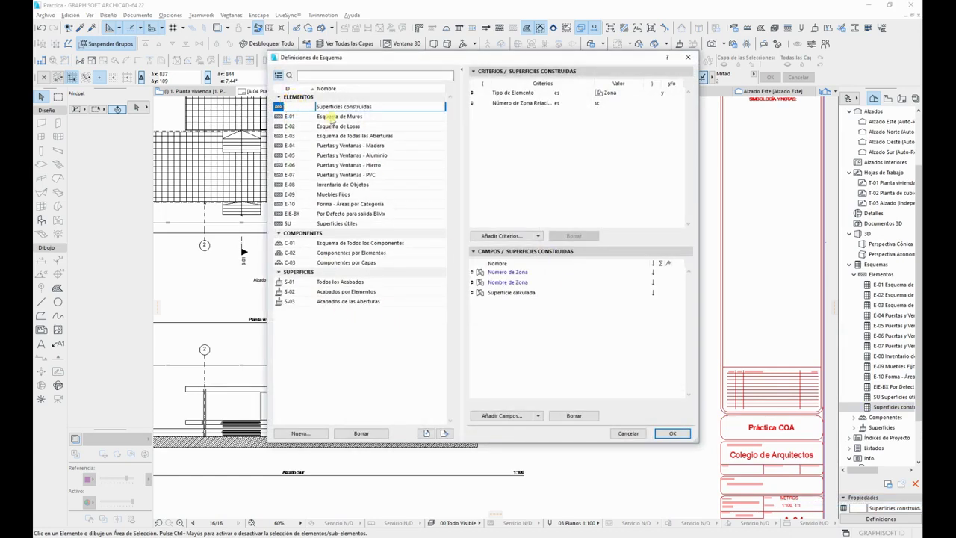
pyautogui.write('SC')
pyautogui.click(342, 352)
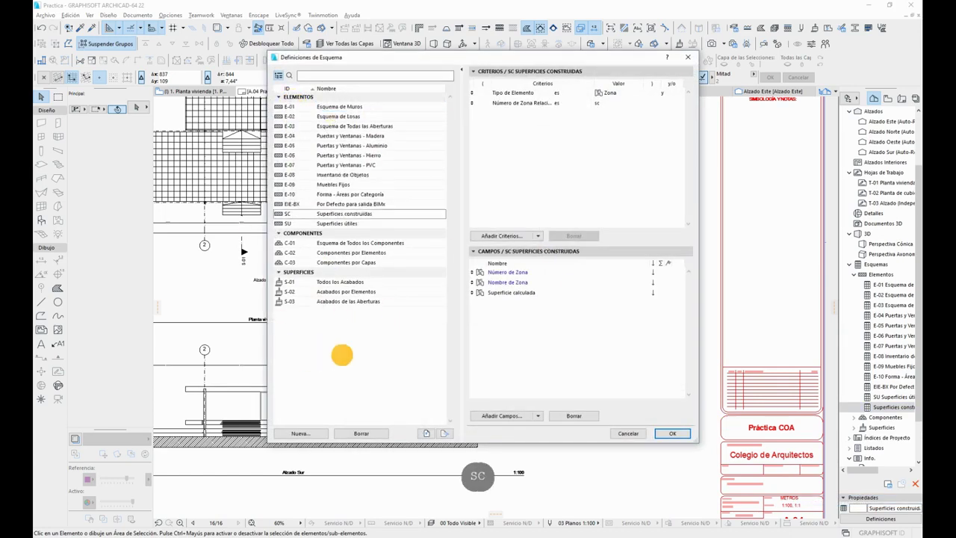
pyautogui.click(673, 434)
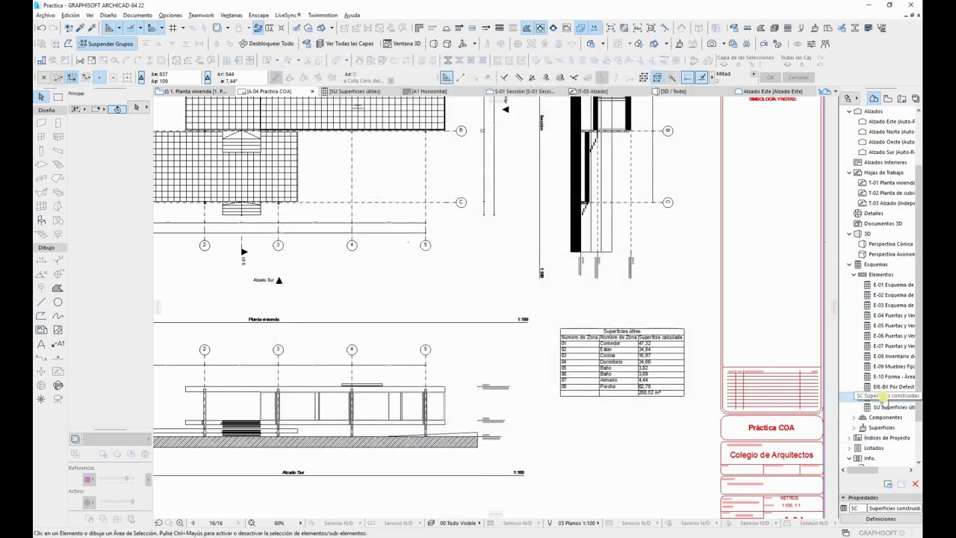
# Step: Open the SC Superficies construidas schedule and widen its three columns to fit their text on one line
pyautogui.doubleClick(886, 396)
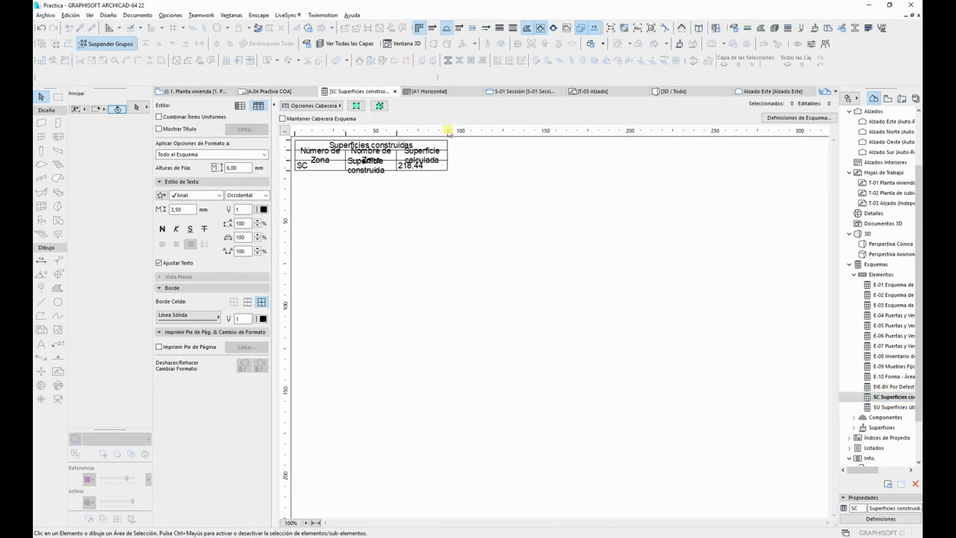
pyautogui.doubleClick(448, 132)
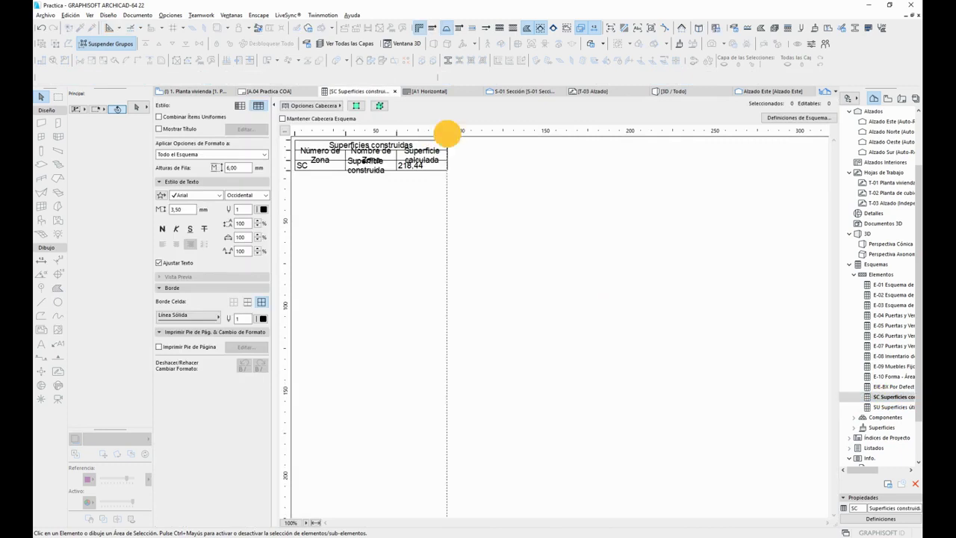
pyautogui.doubleClick(397, 132)
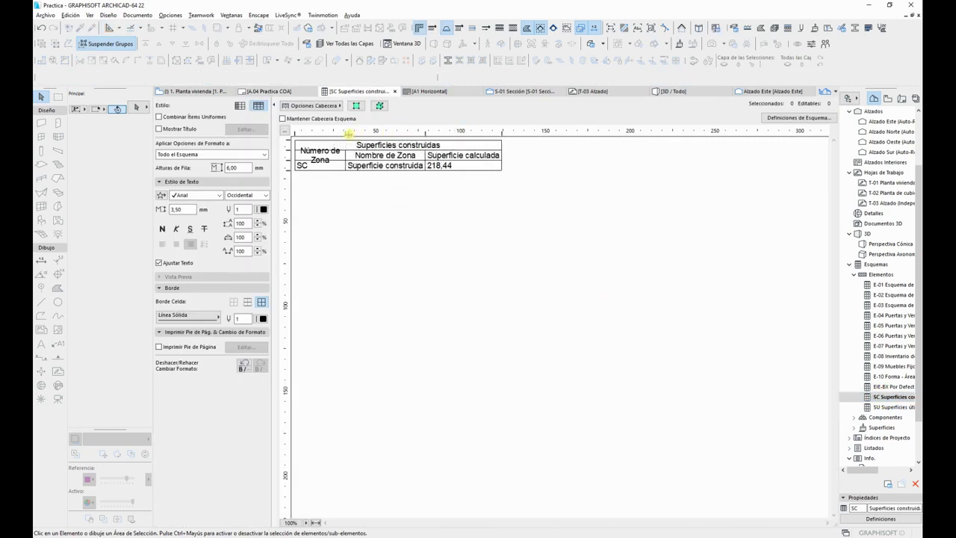
pyautogui.doubleClick(346, 132)
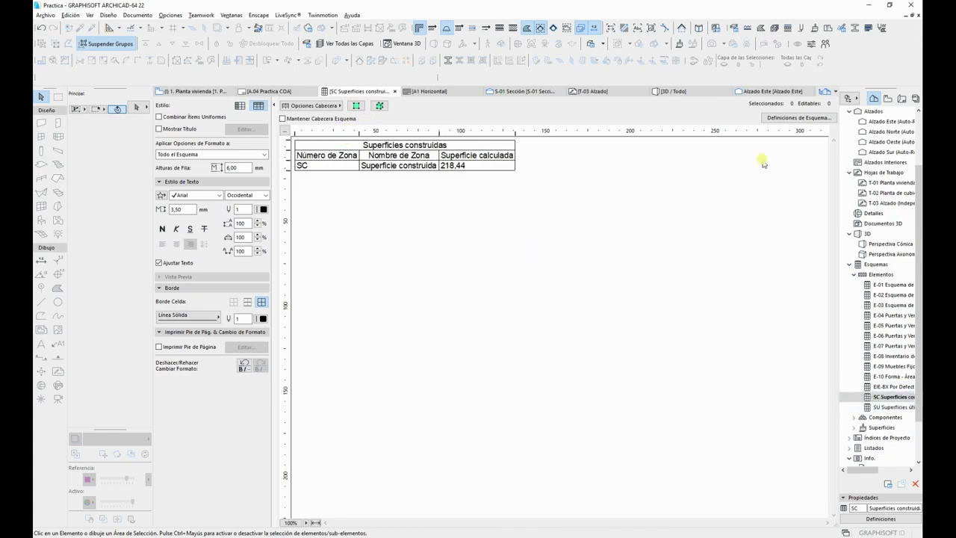
# Step: Place the SC Superficies construidas schedule on layout A.04 Practica COA and move it directly beneath the Superficies útiles table, aligning their left edges
pyautogui.click(286, 93)
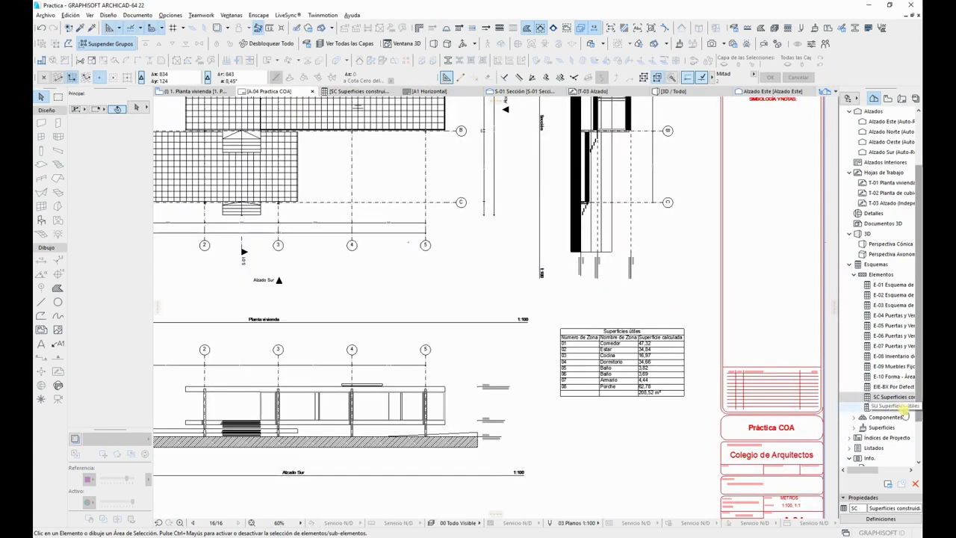
pyautogui.click(589, 433)
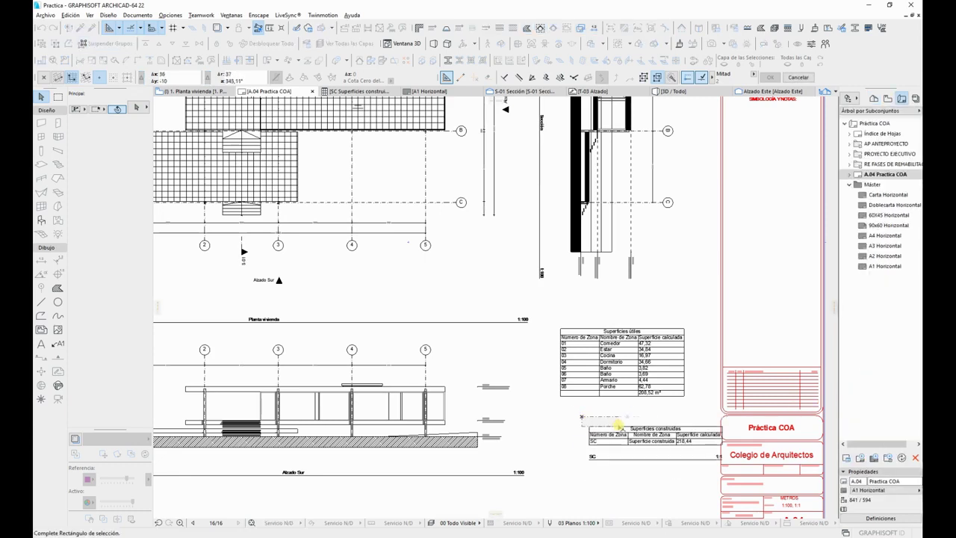
pyautogui.click(590, 429)
pyautogui.hotkey('ctrl', 'd')
pyautogui.click(589, 429)
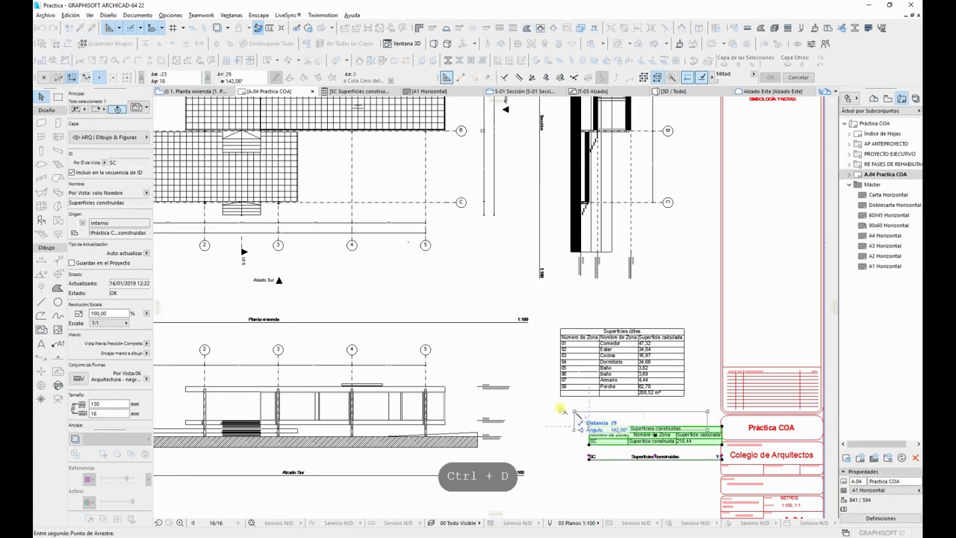
pyautogui.click(561, 397)
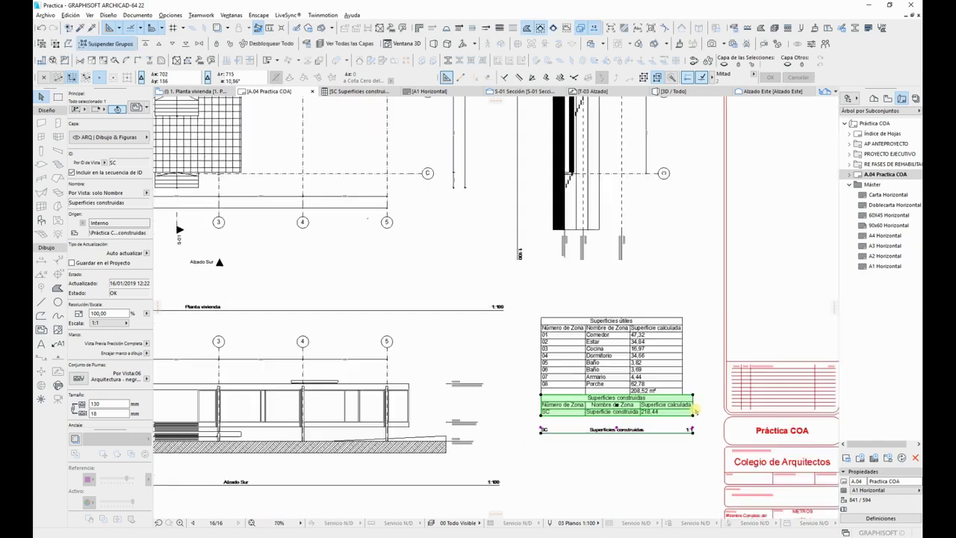
pyautogui.scroll(2, 698, 408)
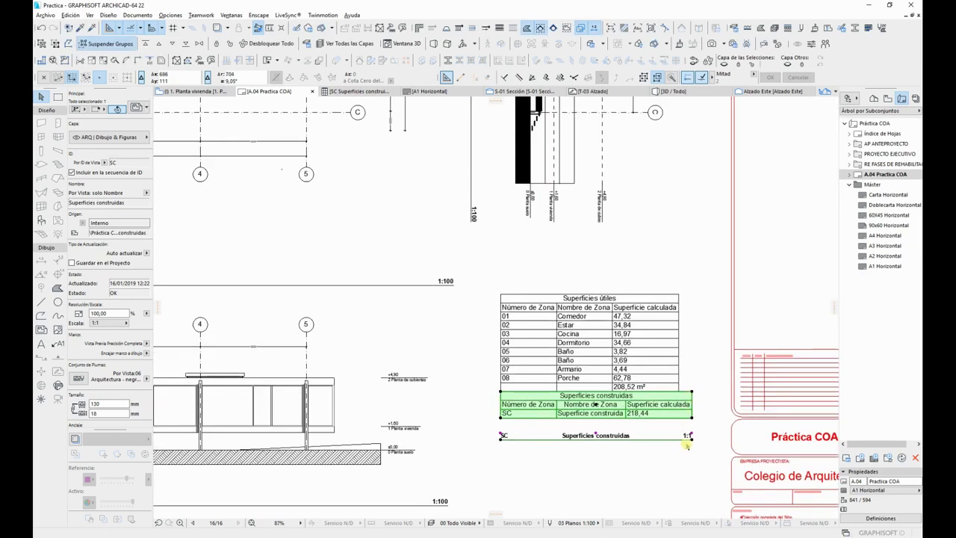
# Step: Remove the drawing title from the Superficies construidas schedule on the A.04 Practica COA layout and deselect the drawing
pyautogui.click(97, 323)
pyautogui.scroll(-2, 97, 321)
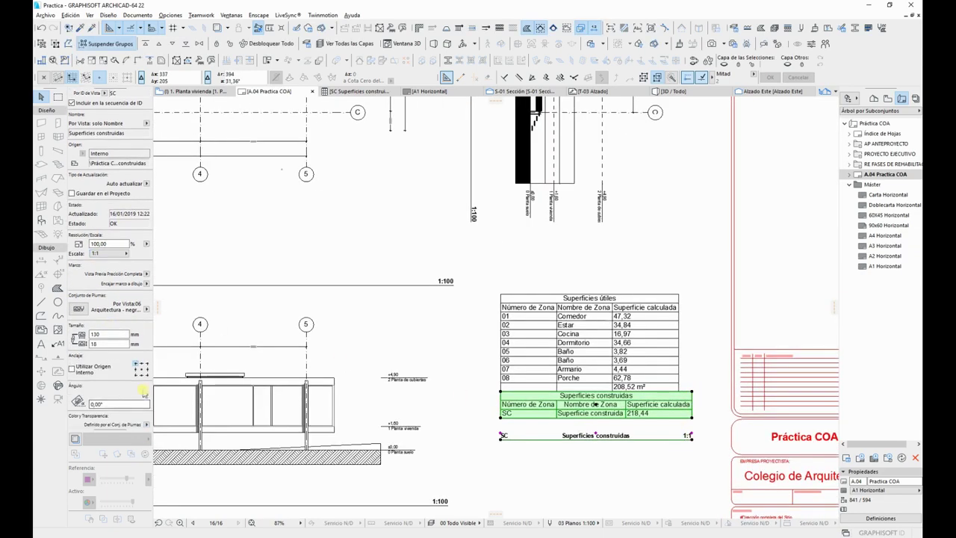
pyautogui.scroll(-3, 96, 306)
pyautogui.scroll(-3, 96, 298)
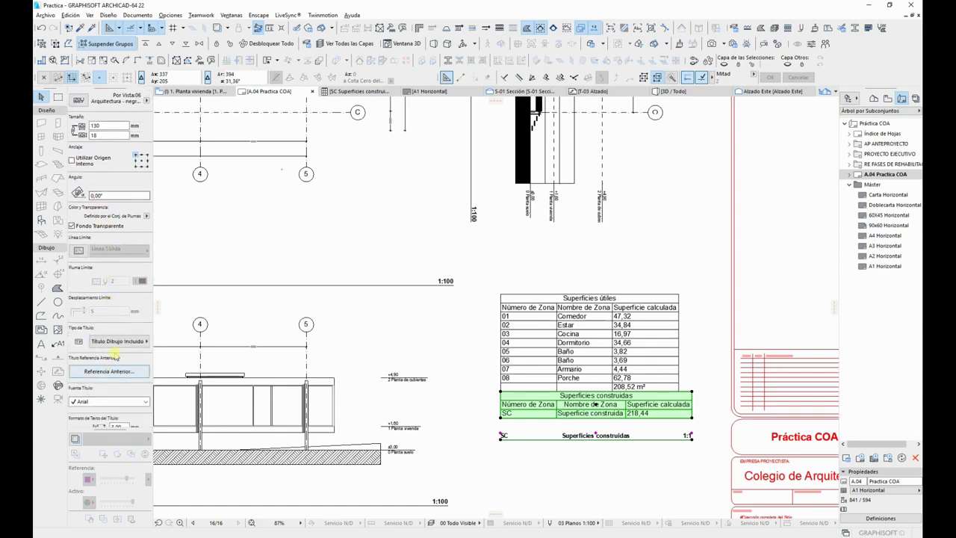
pyautogui.click(118, 340)
pyautogui.click(176, 343)
pyautogui.press('Escape')
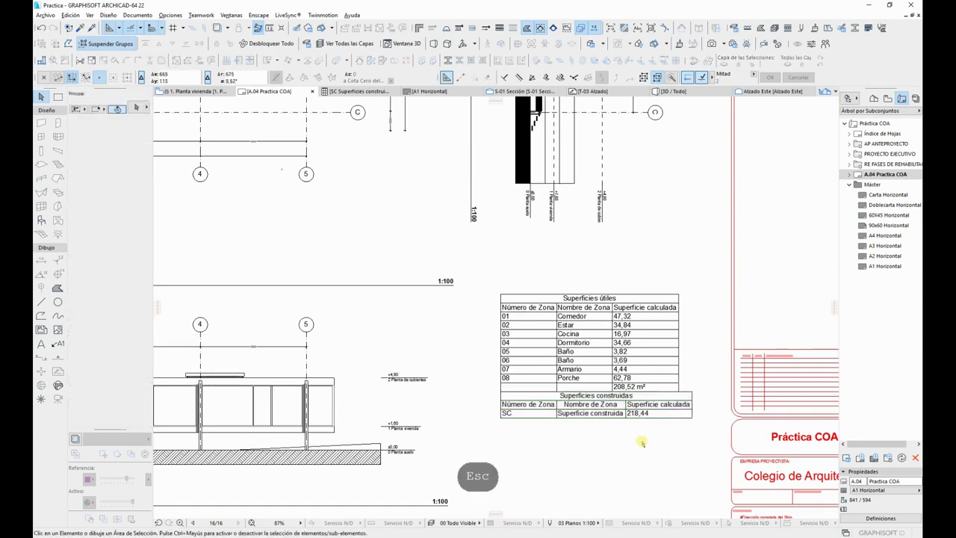
pyautogui.scroll(-3, 607, 363)
pyautogui.scroll(-2, 607, 363)
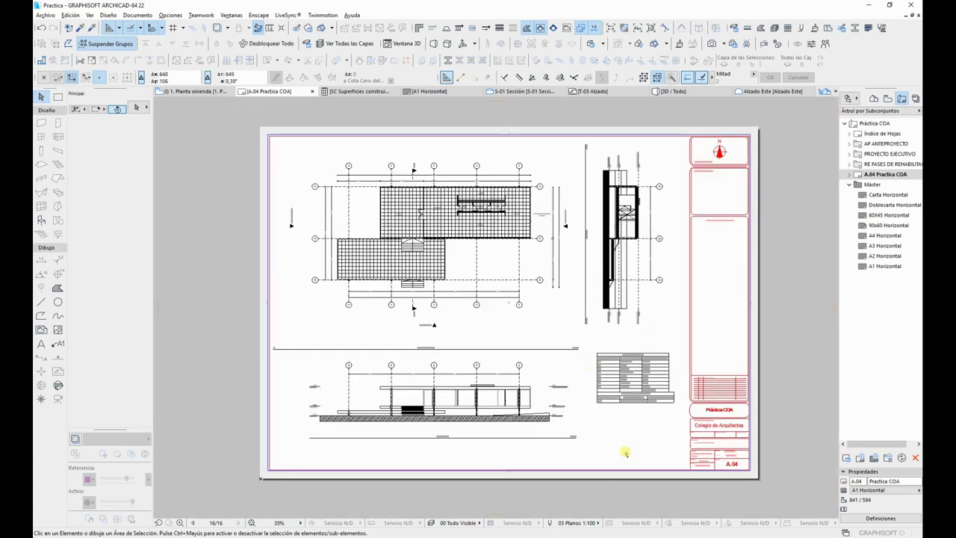
pyautogui.moveTo(625, 297); pyautogui.dragTo(606, 303, button='middle')
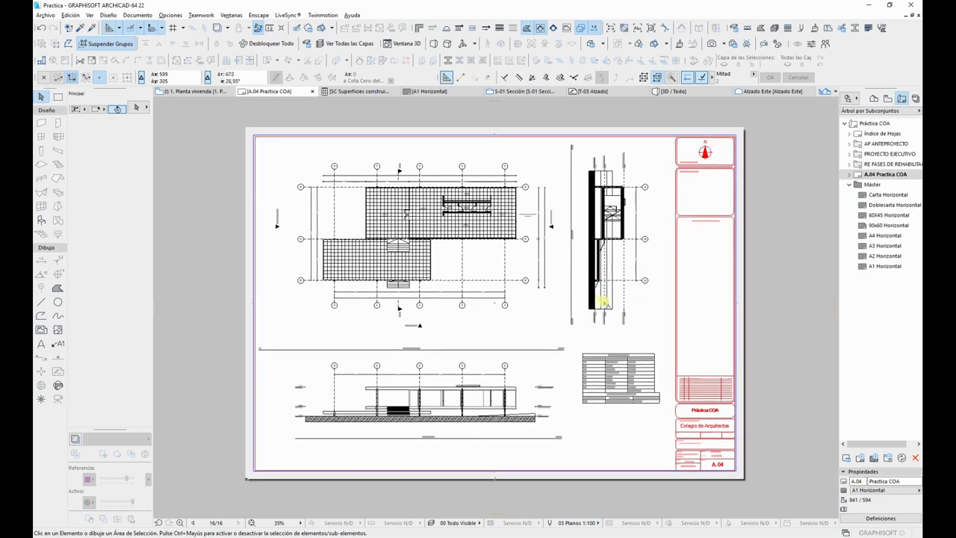
# Step: Switch to the Planta vivienda floor plan and examine the Importación General and Exportación General settings among the IFC translators
pyautogui.click(45, 15)
pyautogui.moveTo(54, 38)
pyautogui.click(806, 240)
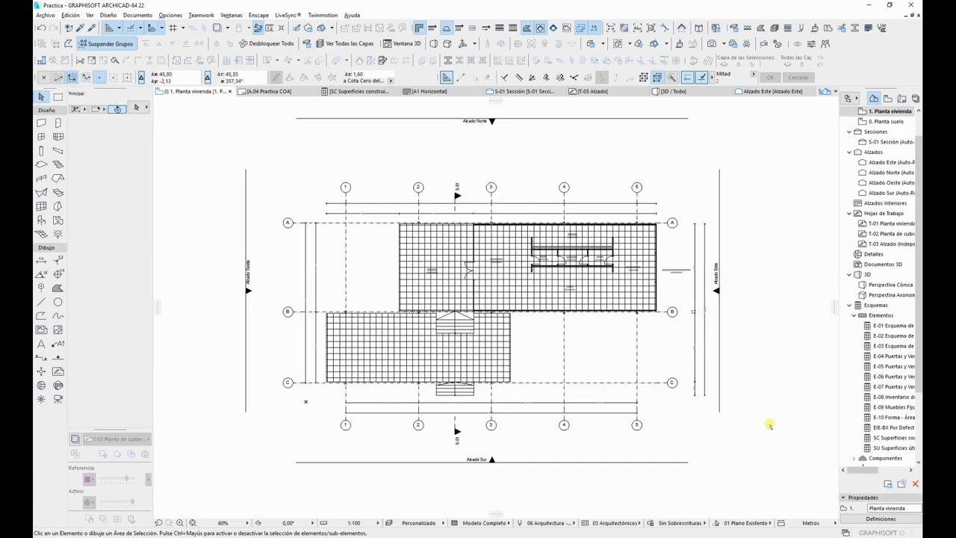
pyautogui.click(45, 15)
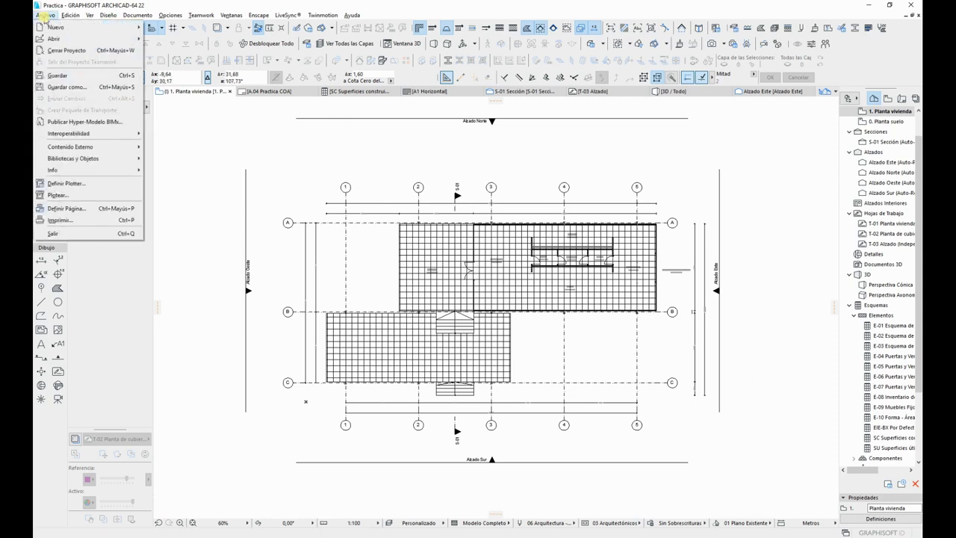
pyautogui.moveTo(67, 133)
pyautogui.moveTo(224, 147)
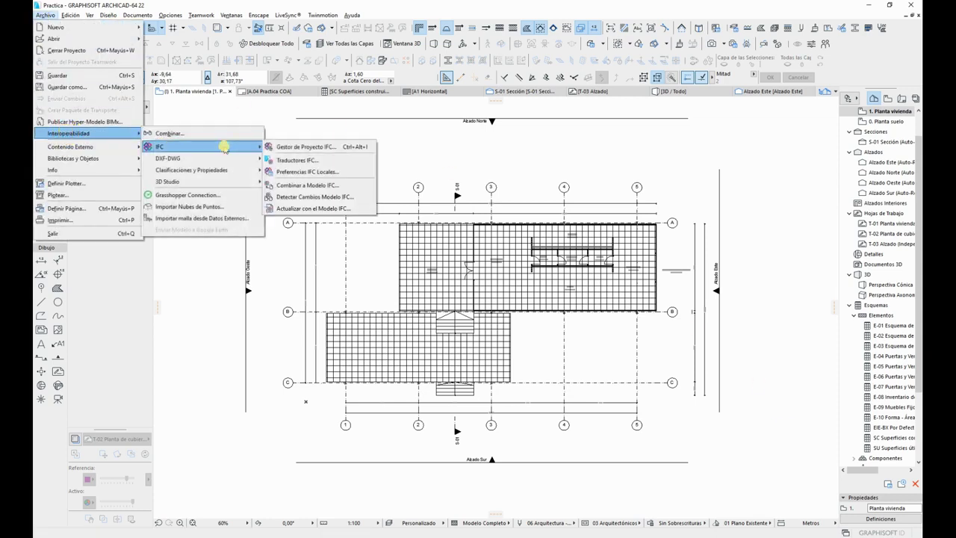
pyautogui.click(329, 161)
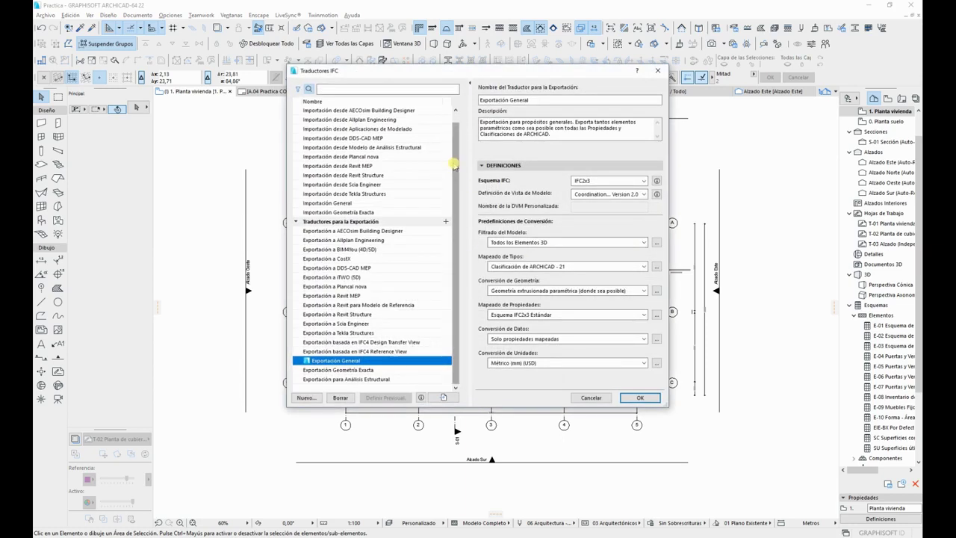
pyautogui.moveTo(454, 185); pyautogui.dragTo(454, 158)
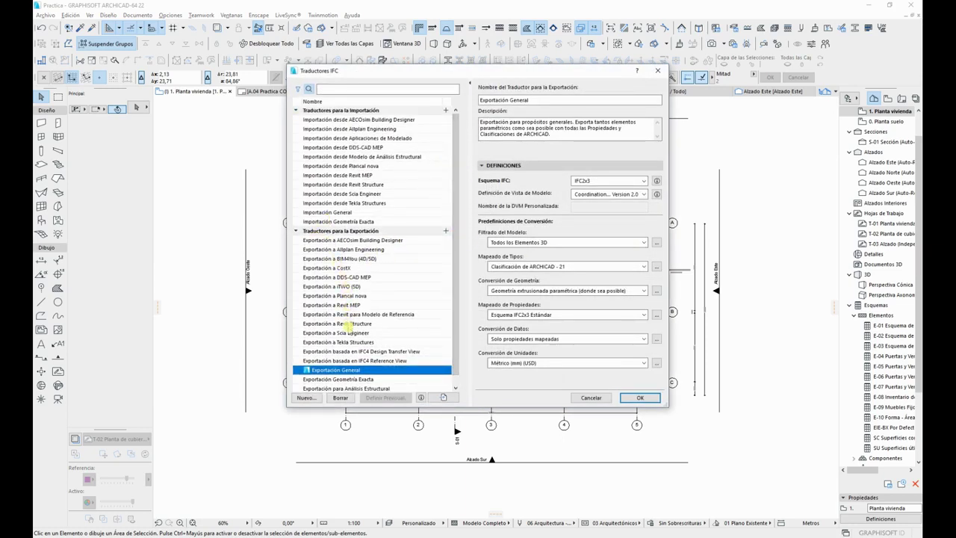
pyautogui.moveTo(454, 276); pyautogui.dragTo(454, 301)
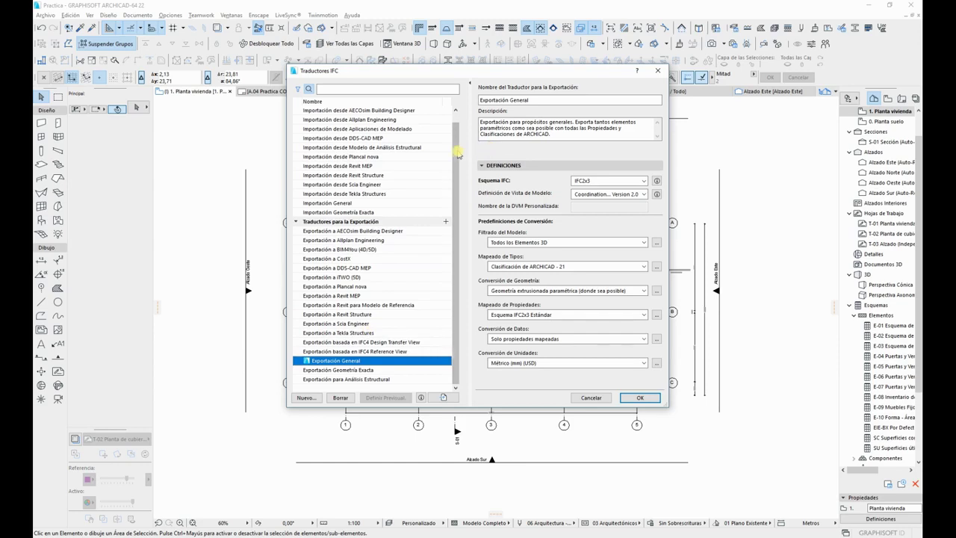
pyautogui.scroll(1, 454, 134)
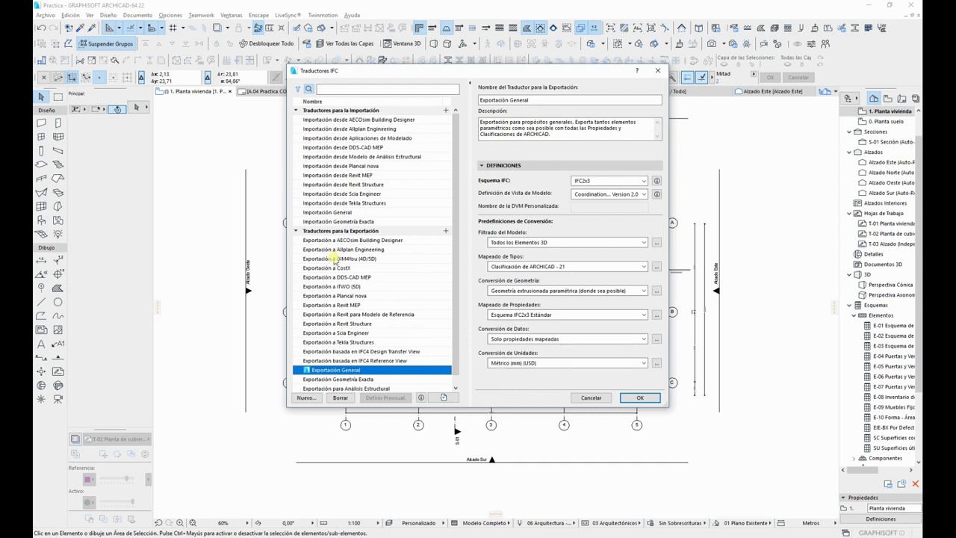
pyautogui.click(327, 212)
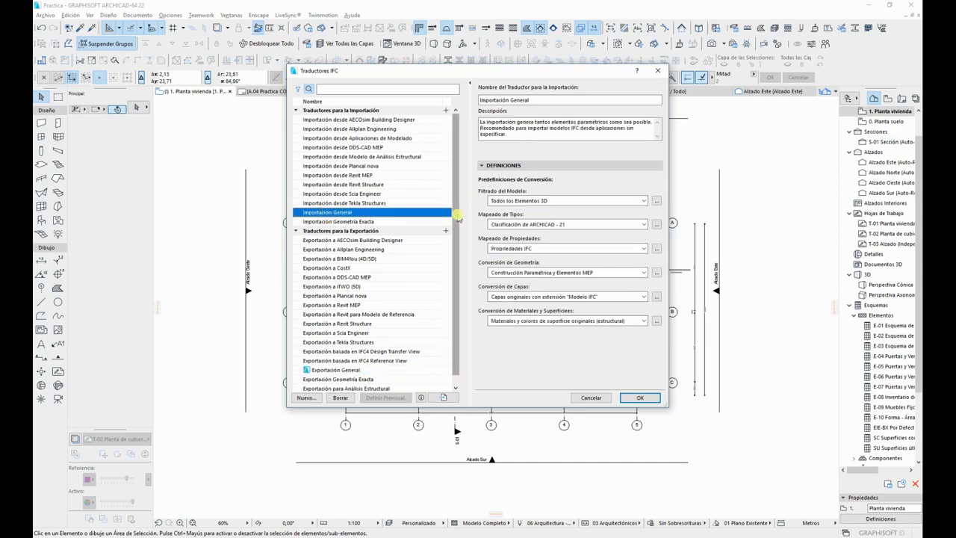
pyautogui.click(365, 370)
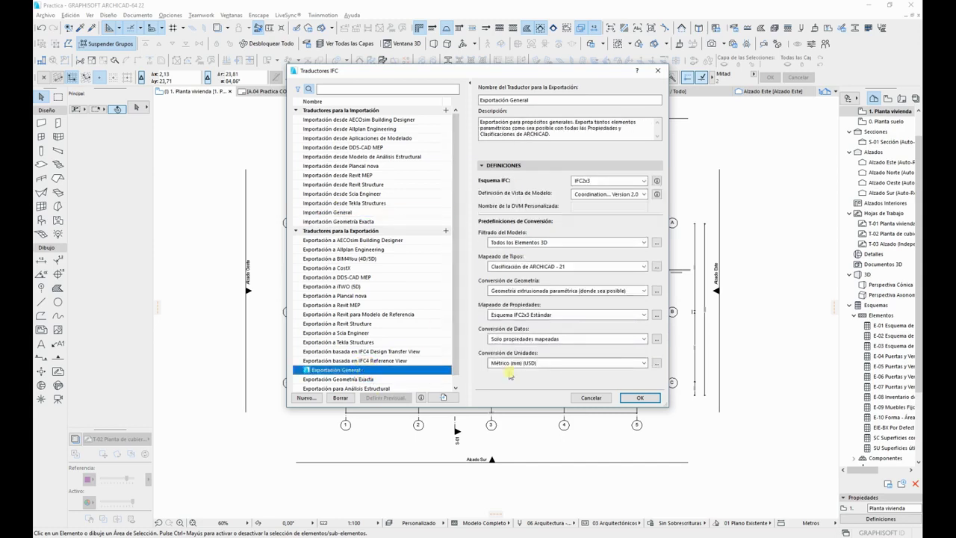
pyautogui.click(591, 399)
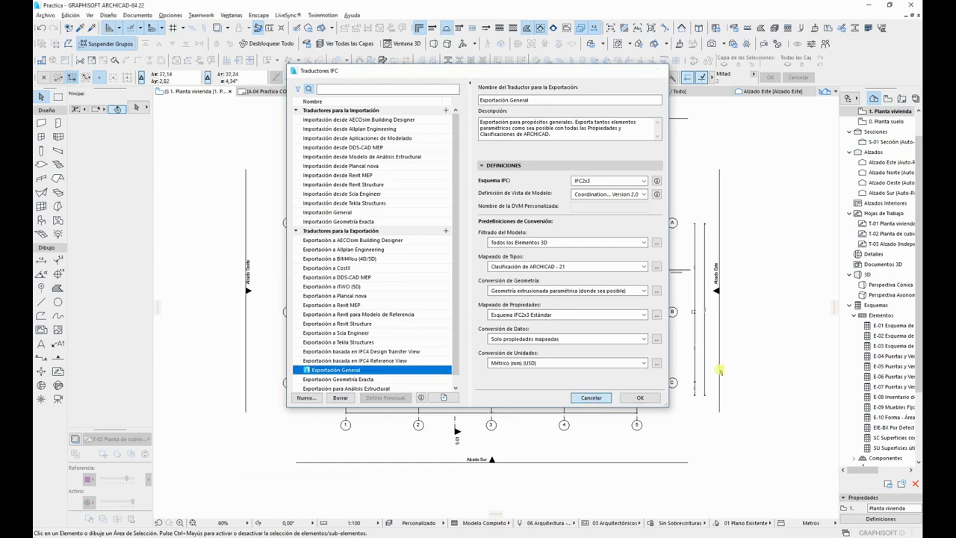
# Step: Export all visible elements on all stories as the IFC file Practica in the Practica COAs folder, using the Exportación General translator
pyautogui.click(45, 15)
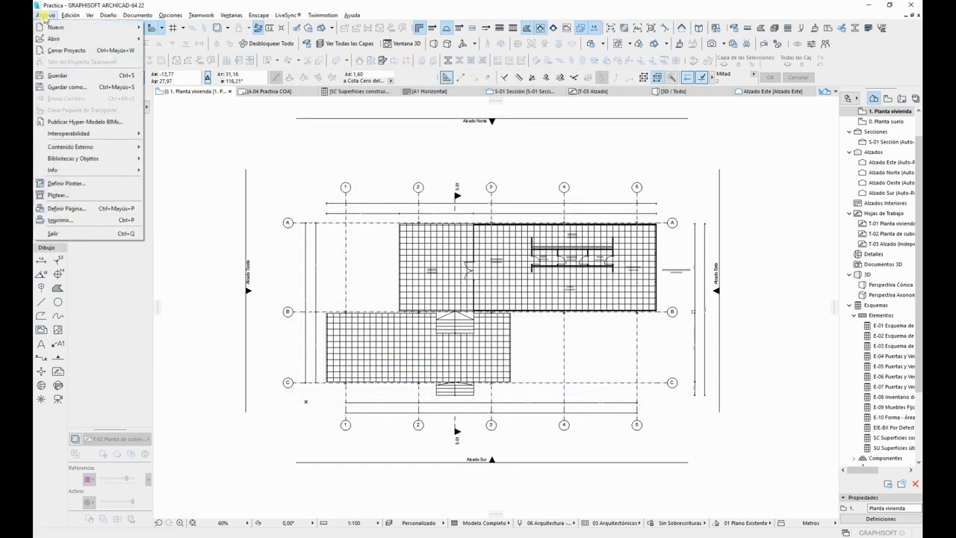
pyautogui.click(87, 97)
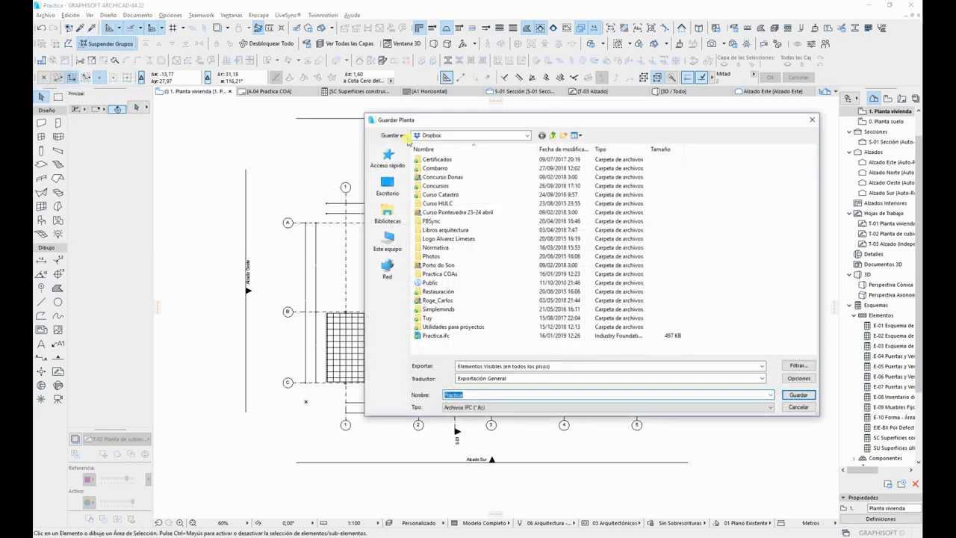
pyautogui.doubleClick(455, 275)
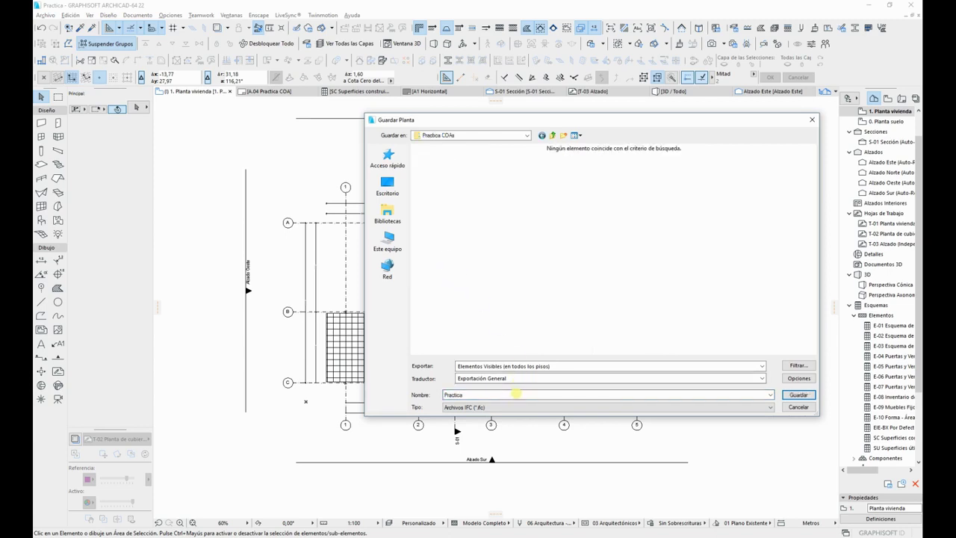
pyautogui.click(527, 378)
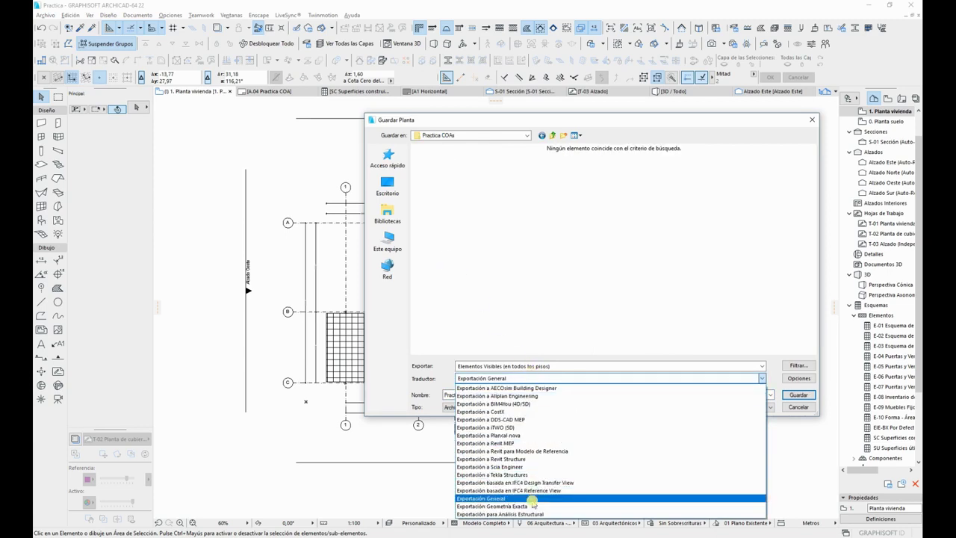
pyautogui.click(429, 380)
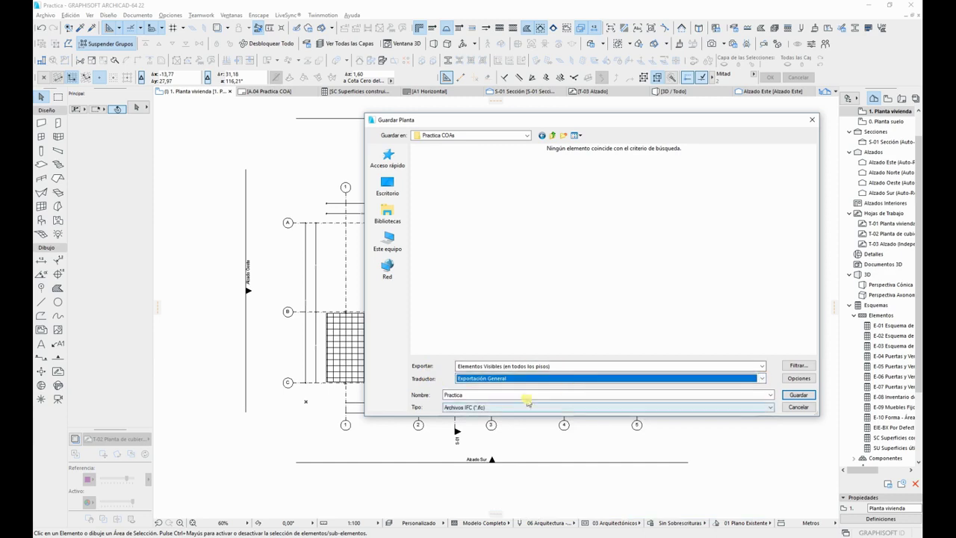
pyautogui.click(798, 396)
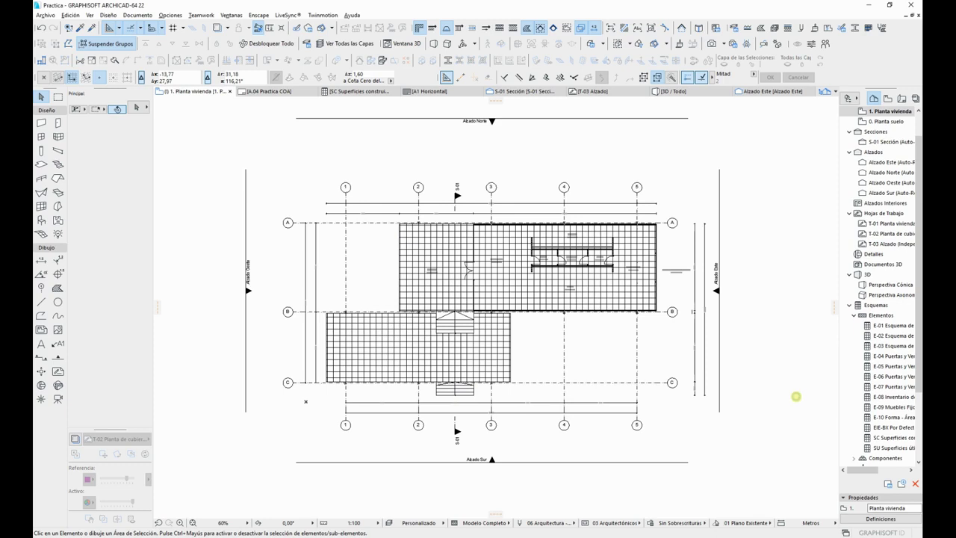
# Step: Switch to BIM Vision and open Practica.ifc from the Practica COAs folder
pyautogui.click(541, 258)
pyautogui.hotkey('ctrl', 's')
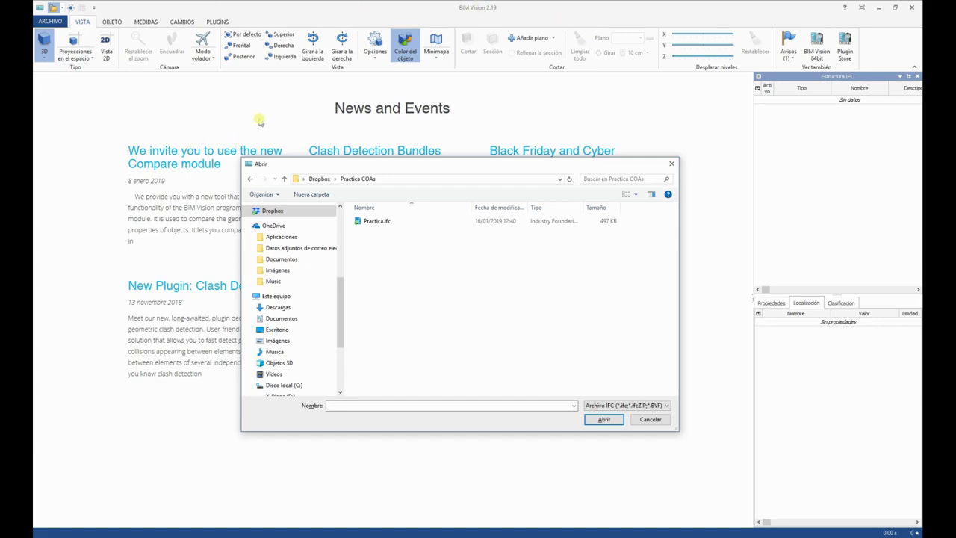
pyautogui.click(405, 227)
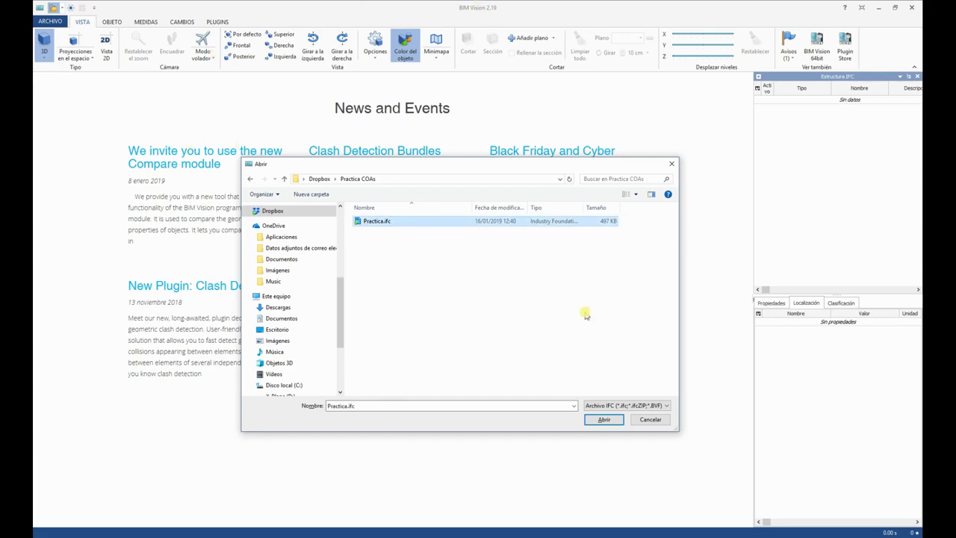
pyautogui.click(604, 420)
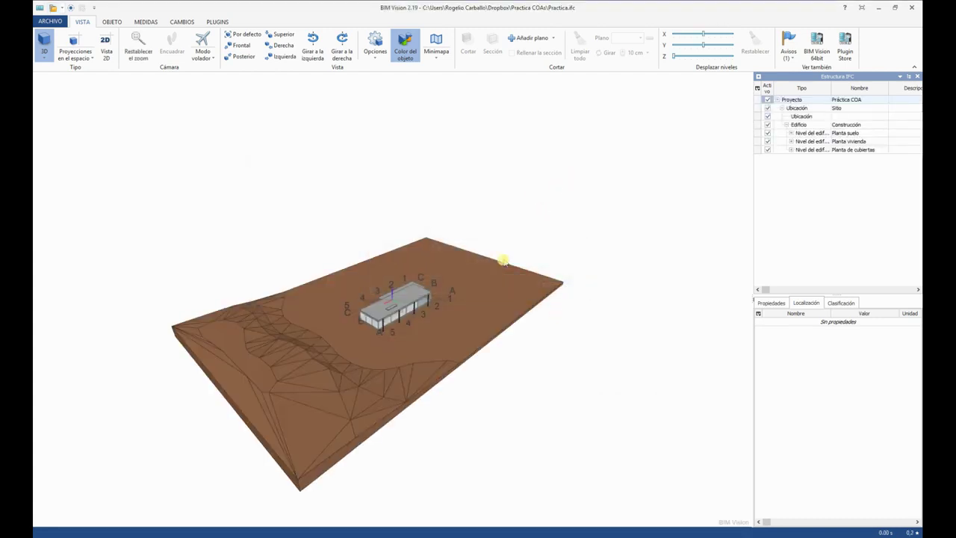
# Step: Rotate the model view left twice to examine the house from the side with the stairs and terrace
pyautogui.scroll(5, 388, 316)
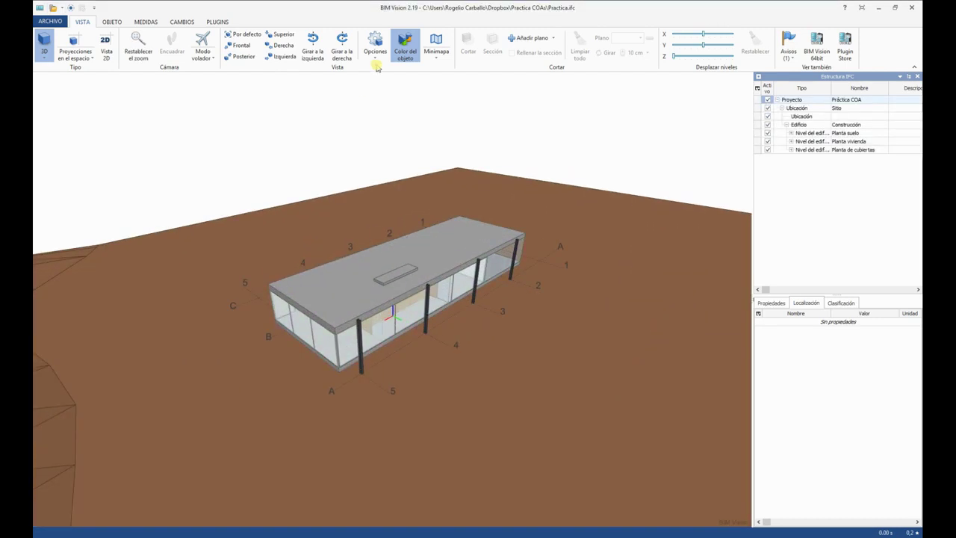
pyautogui.click(313, 45)
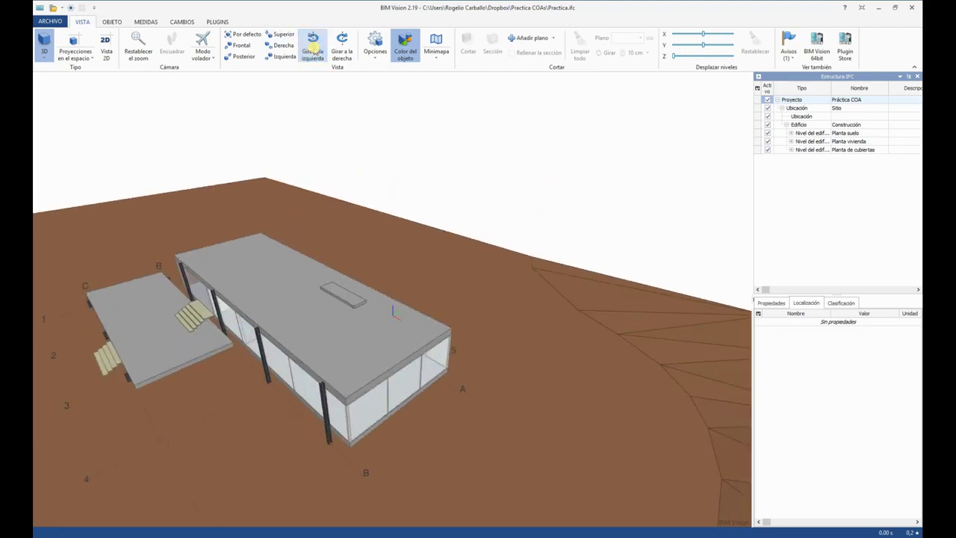
pyautogui.click(313, 44)
pyautogui.scroll(3, 388, 313)
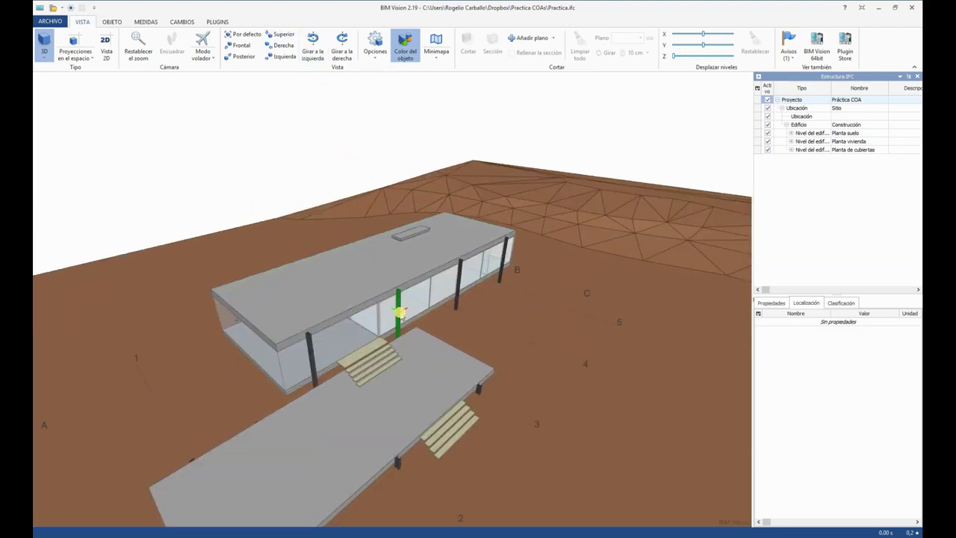
pyautogui.scroll(-4, 401, 312)
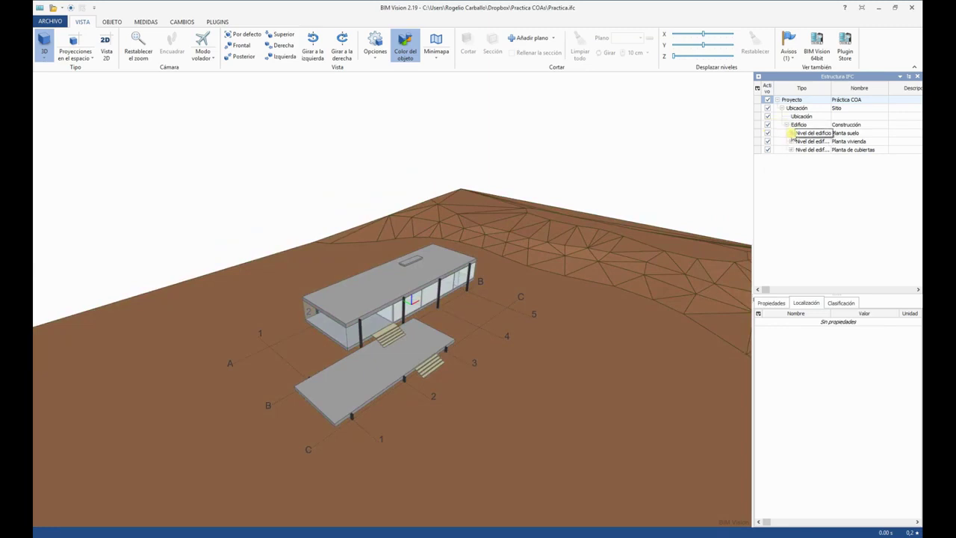
# Step: Hide Planta suelo and Planta de cubiertas, plus every element group of Planta vivienda except Losas
pyautogui.click(767, 133)
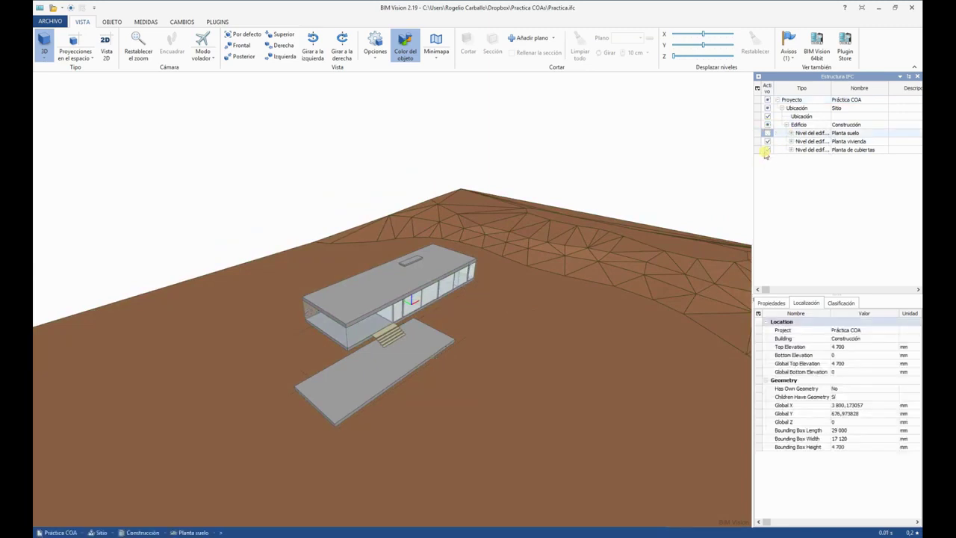
pyautogui.click(767, 150)
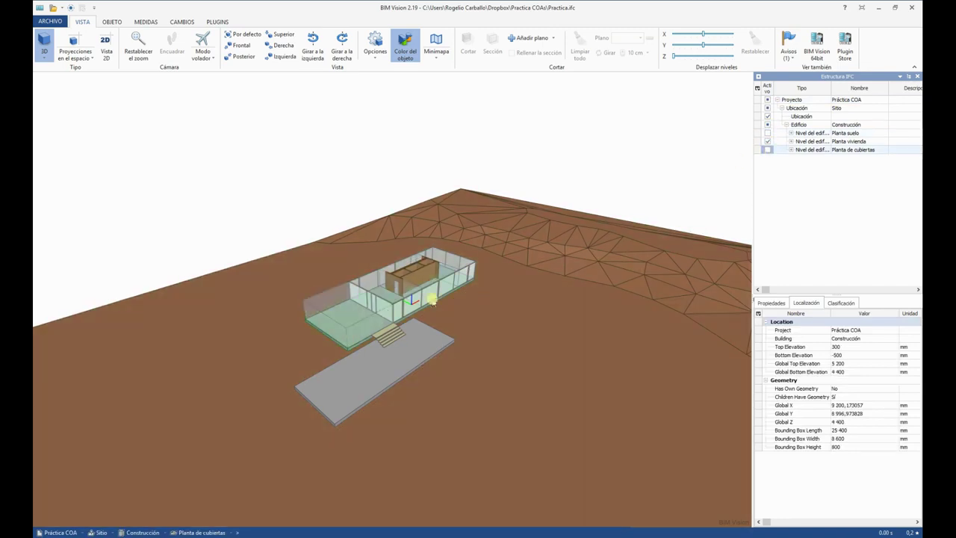
pyautogui.doubleClick(793, 141)
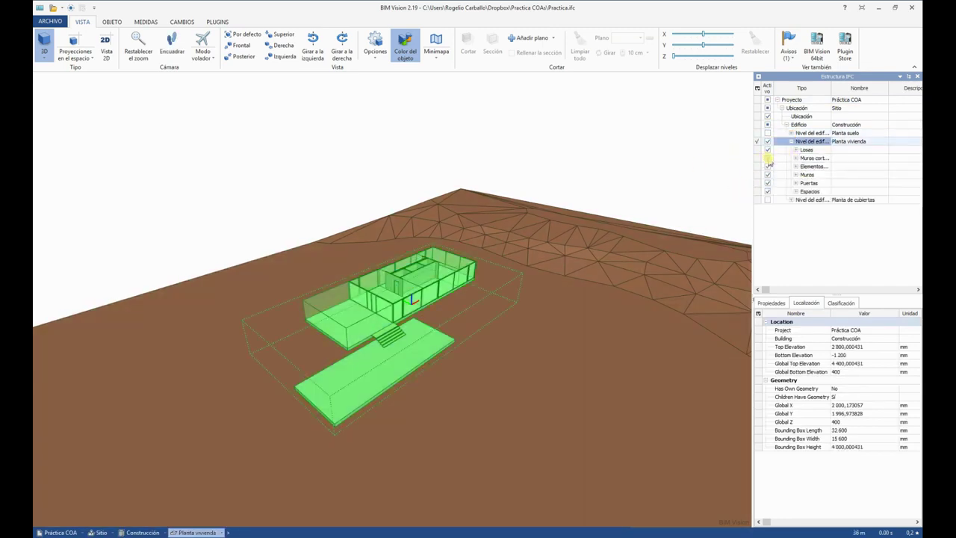
pyautogui.click(768, 158)
pyautogui.click(768, 166)
pyautogui.click(767, 175)
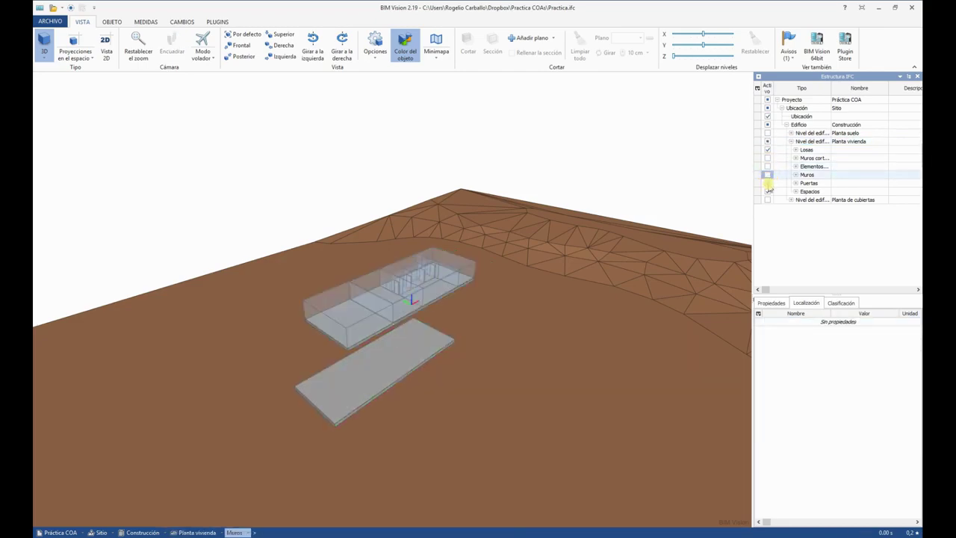
pyautogui.click(767, 183)
pyautogui.click(767, 191)
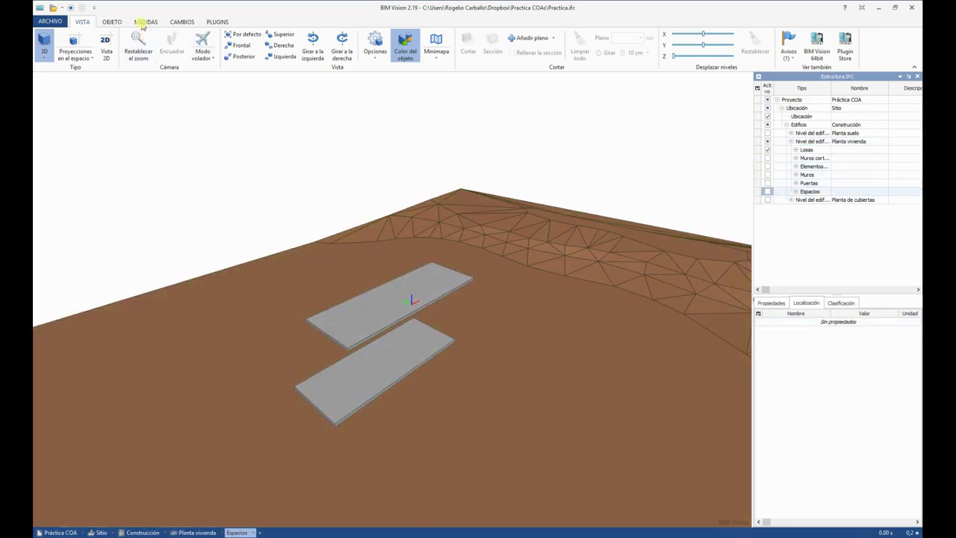
# Step: Measure the combined top area of both Planta vivienda slabs with the La misma normal mode and Selección múltiple, and clear the measurement
pyautogui.click(146, 22)
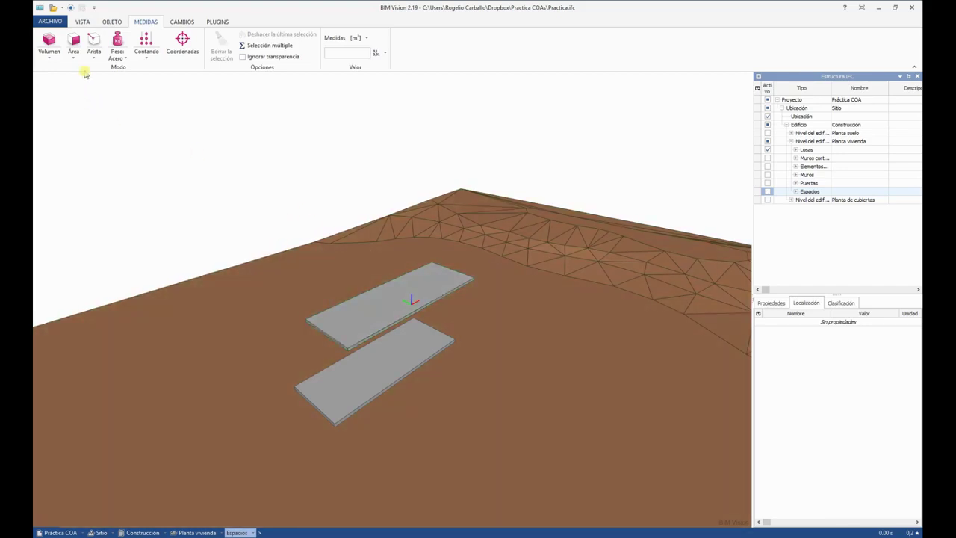
pyautogui.click(74, 43)
pyautogui.click(98, 74)
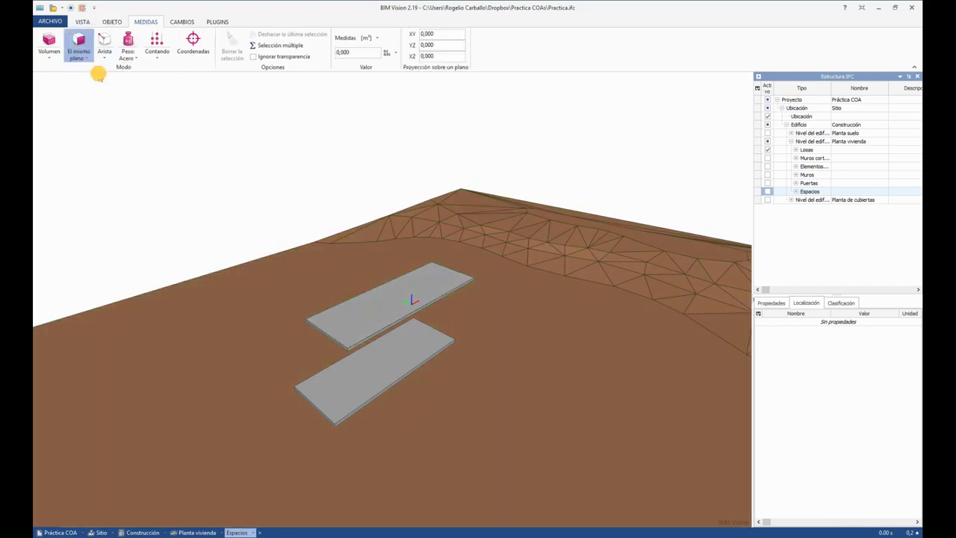
pyautogui.click(78, 54)
pyautogui.click(105, 118)
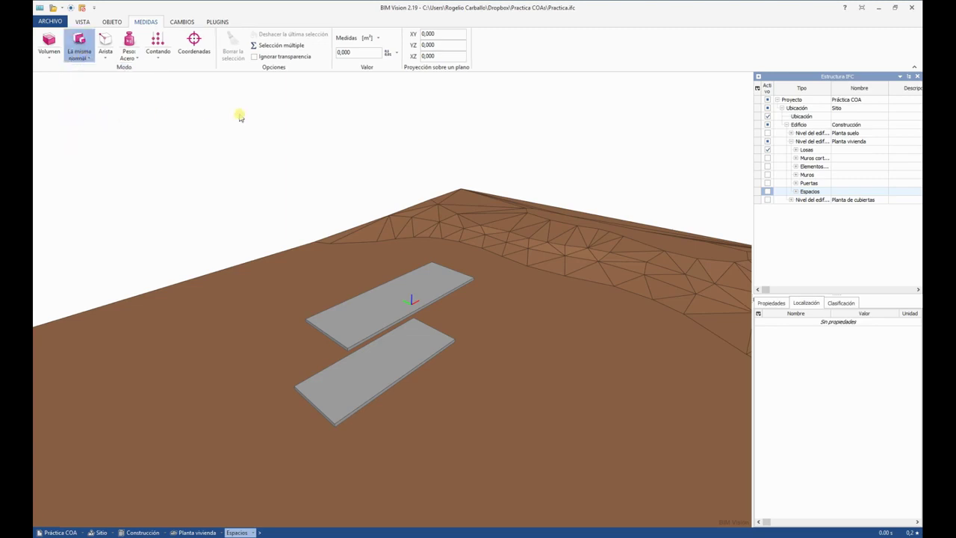
pyautogui.click(278, 45)
pyautogui.click(417, 298)
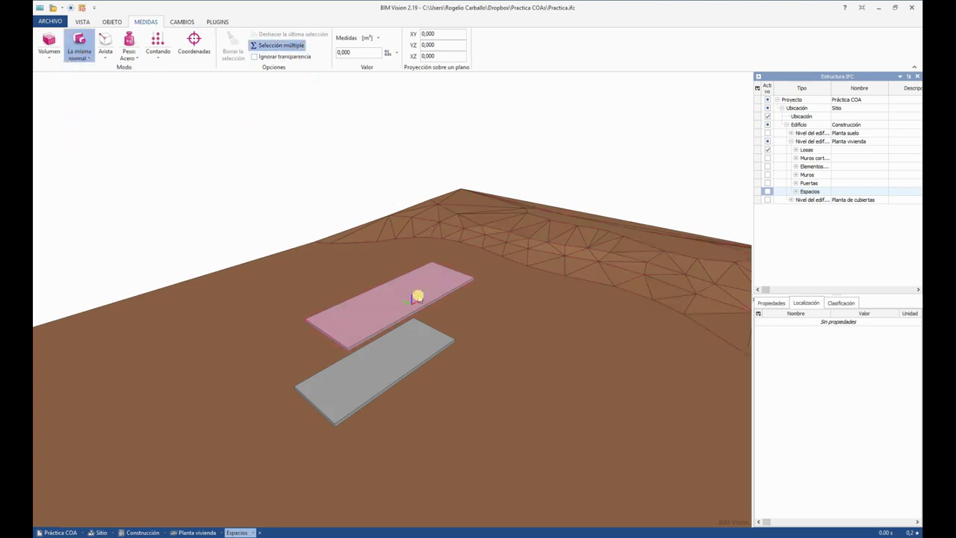
pyautogui.click(418, 297)
pyautogui.click(410, 340)
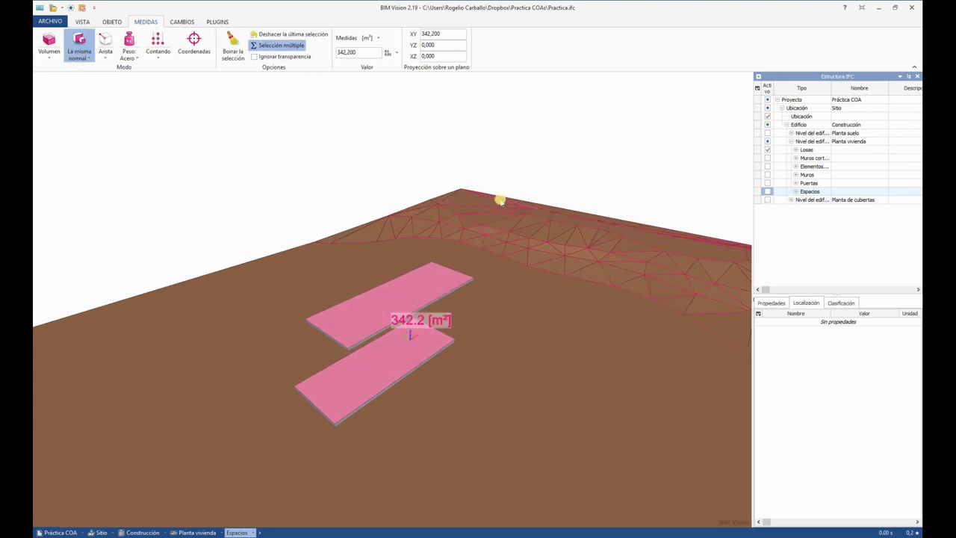
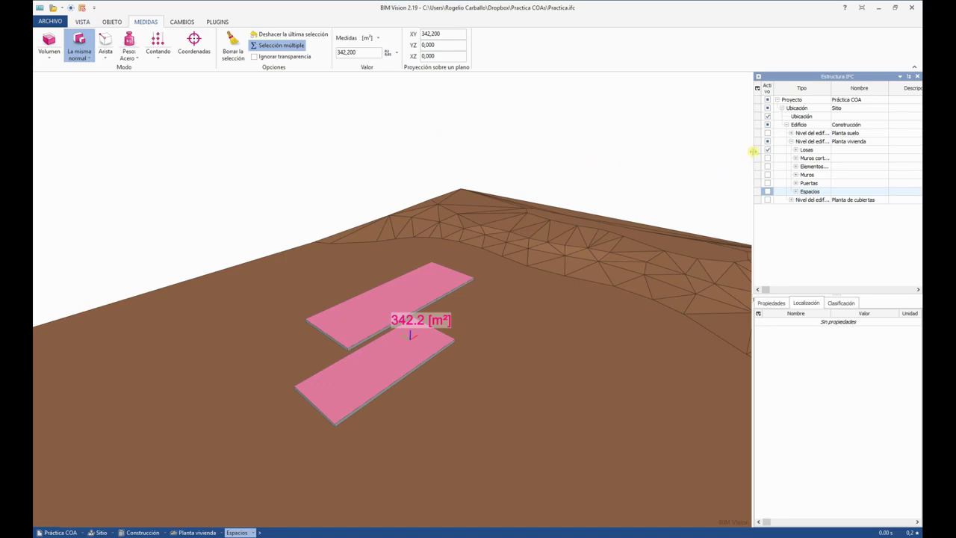
pyautogui.click(226, 48)
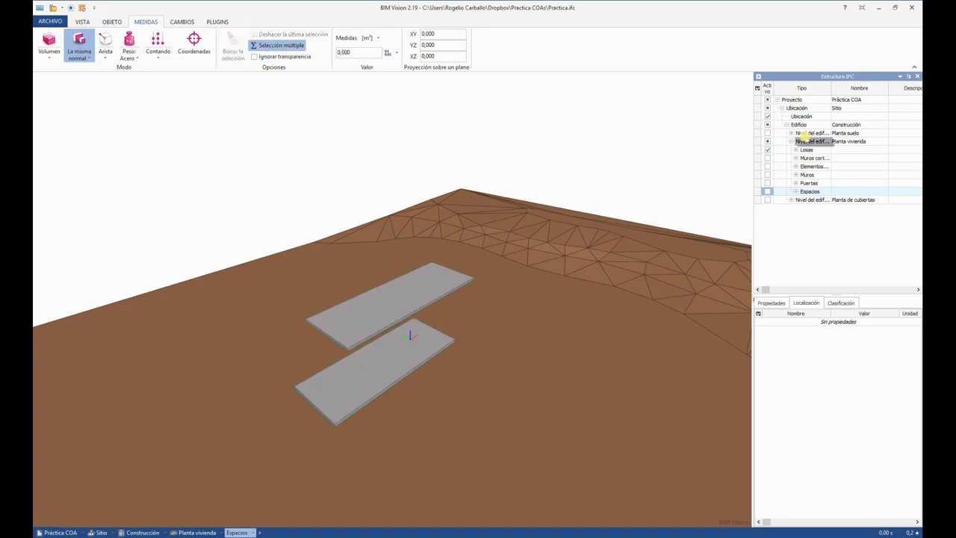
# Step: Hide the Losas group of Planta vivienda and show Planta de cubiertas instead
pyautogui.click(768, 150)
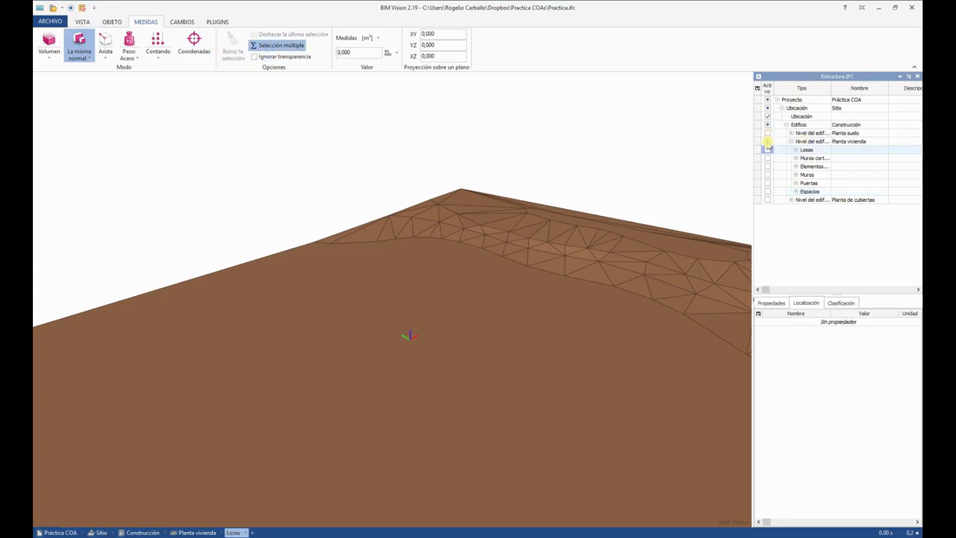
pyautogui.click(790, 141)
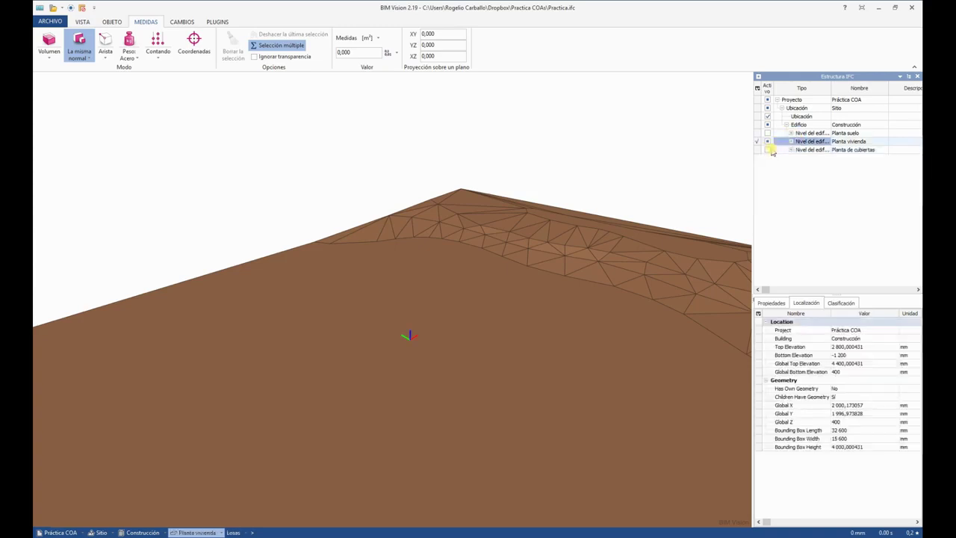
pyautogui.click(768, 149)
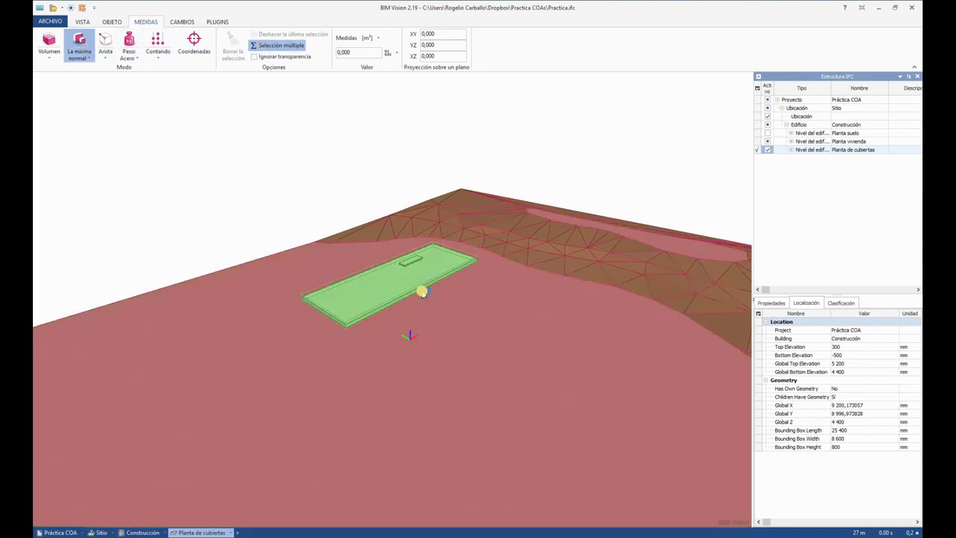
# Step: Measure the combined top area of the roof slab and the small raised element on it
pyautogui.click(409, 258)
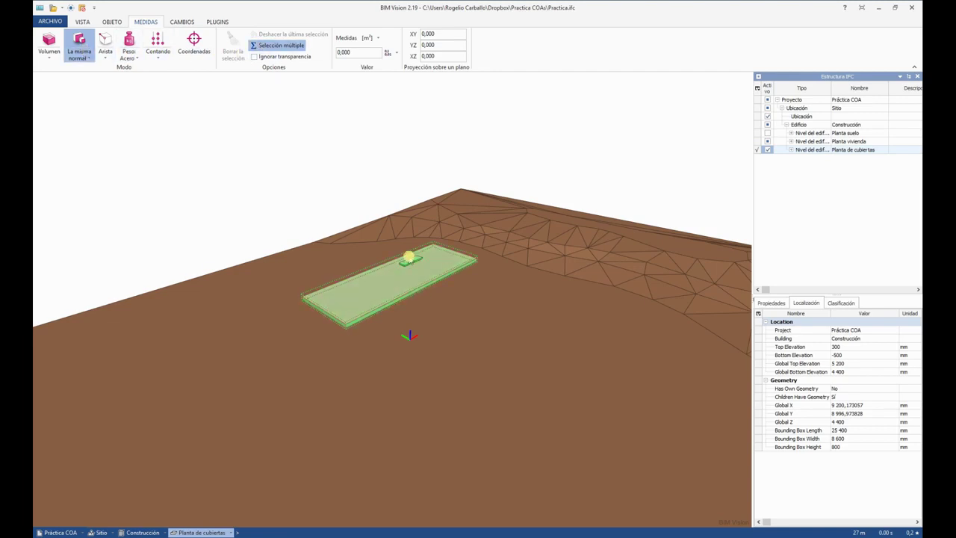
pyautogui.click(391, 278)
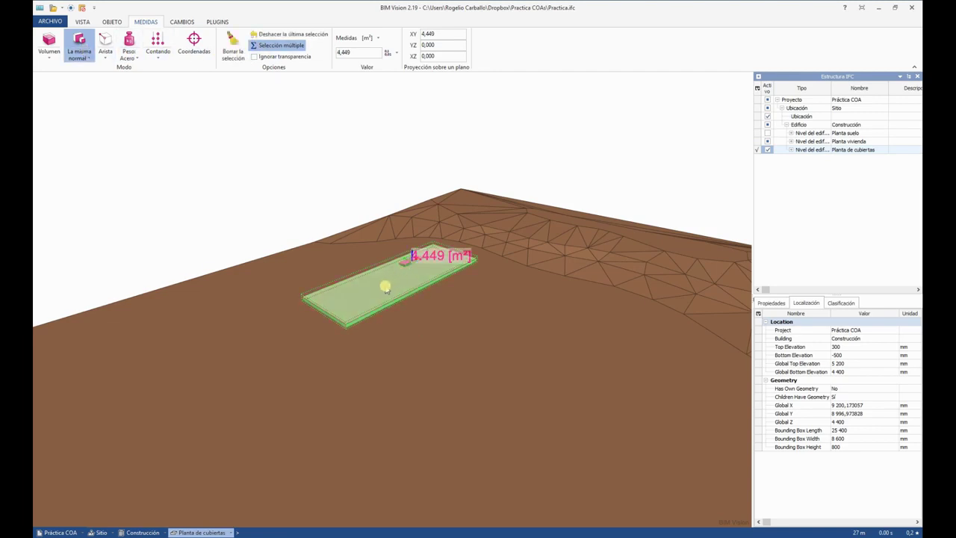
pyautogui.click(386, 289)
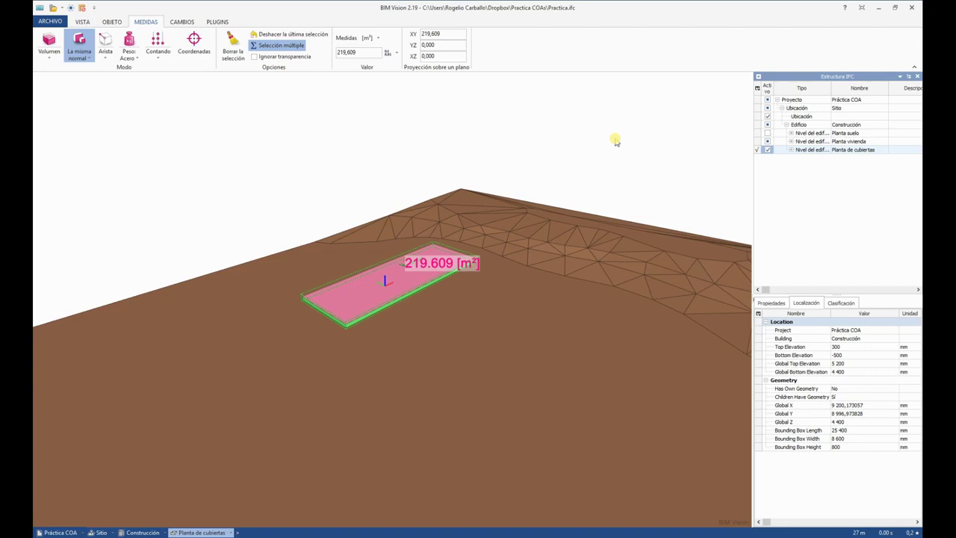
# Step: Make all levels of the Construcción building visible again
pyautogui.press('Up')
pyautogui.press('Up')
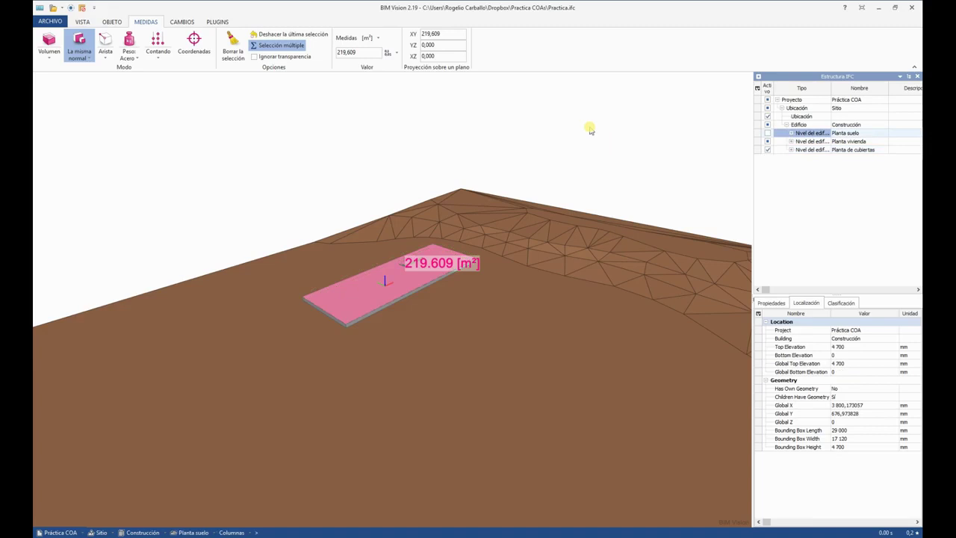
pyautogui.click(767, 124)
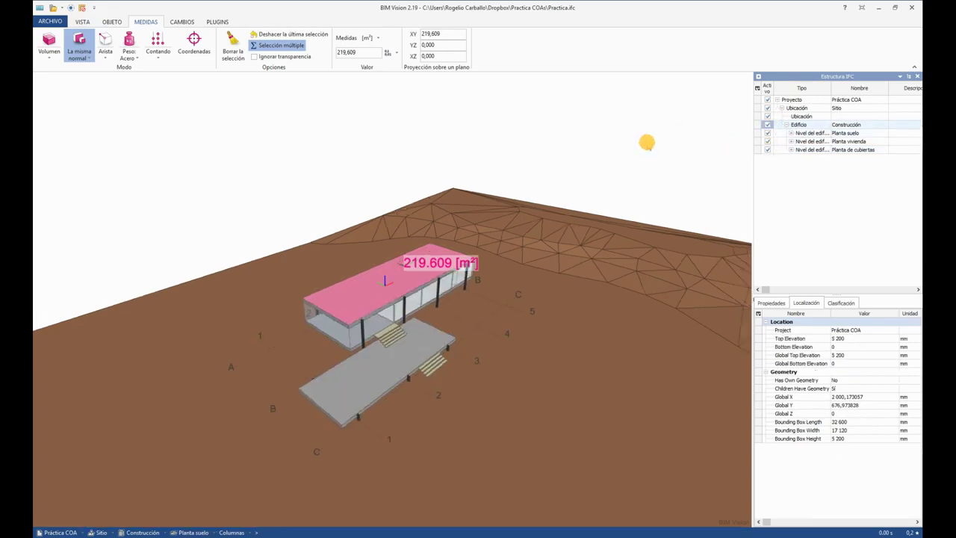
# Step: Select the Columnas group of Planta suelo and measure the total steel weight of its columns
pyautogui.click(791, 133)
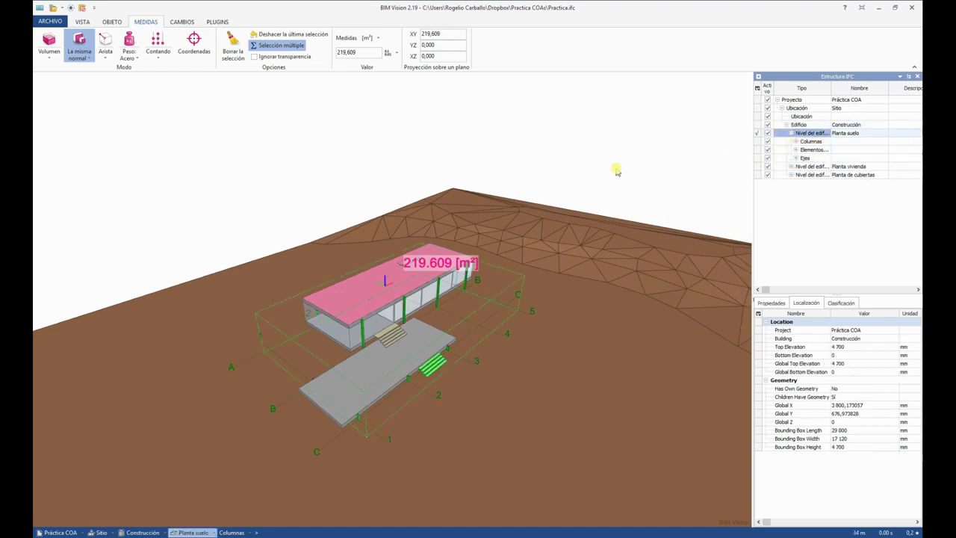
pyautogui.click(811, 141)
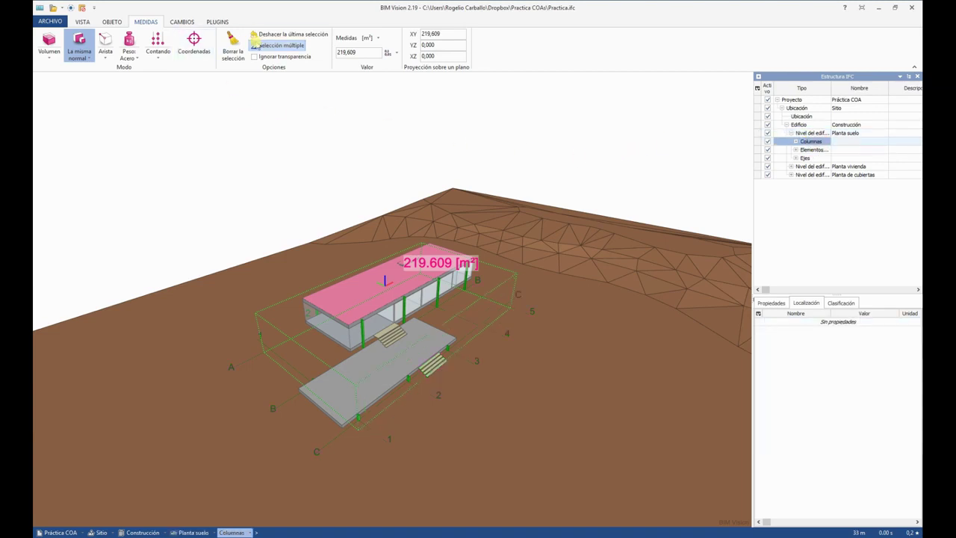
pyautogui.click(136, 45)
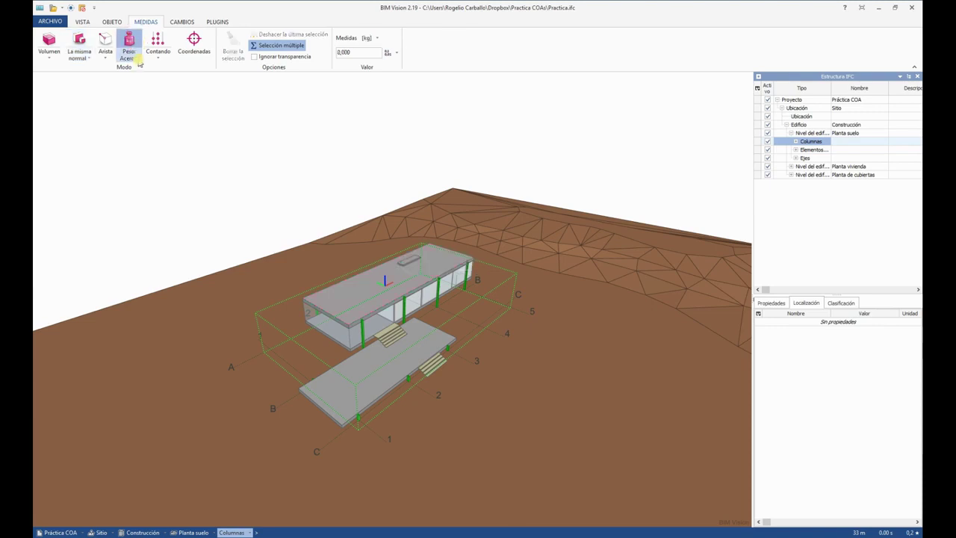
pyautogui.click(133, 59)
pyautogui.click(158, 68)
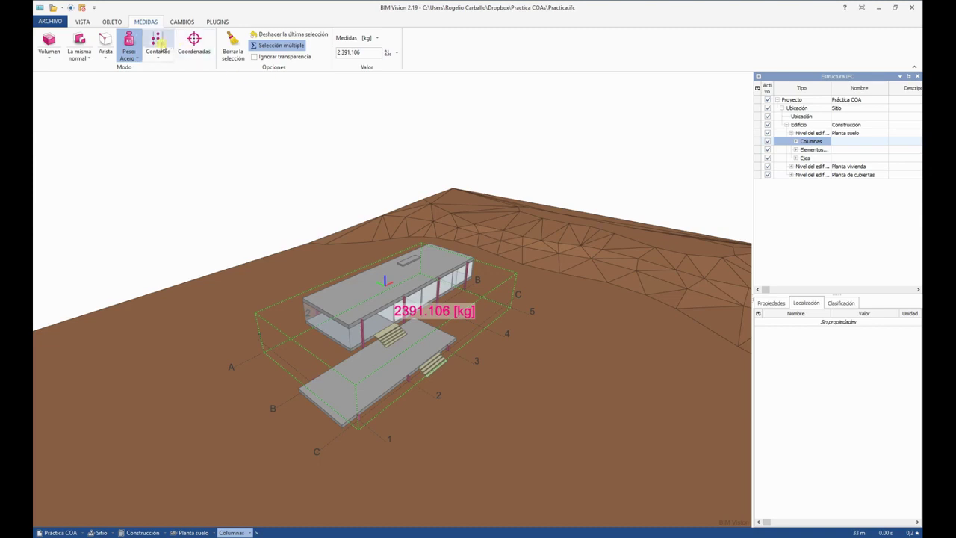
# Step: Count the columns in the selected Columnas group of Planta suelo
pyautogui.click(159, 45)
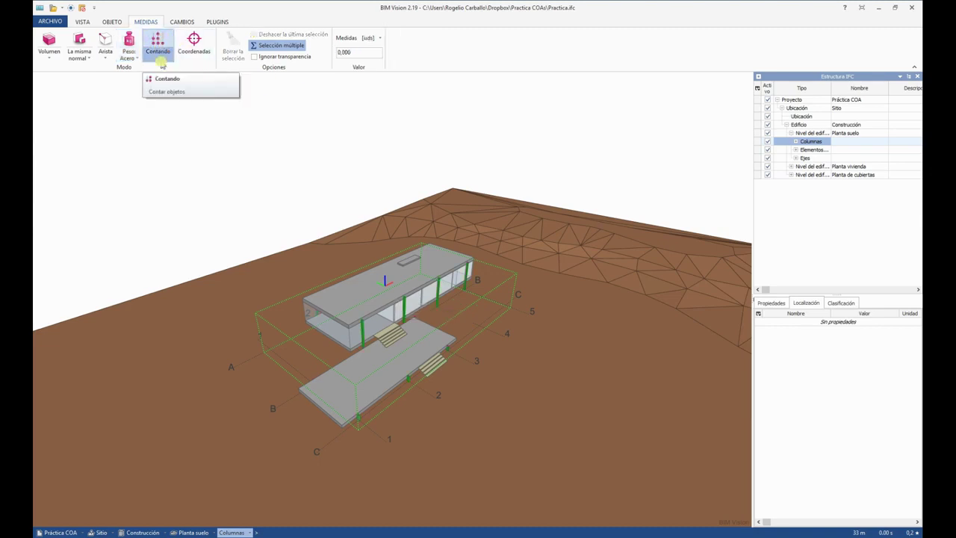
pyautogui.click(164, 60)
pyautogui.click(166, 68)
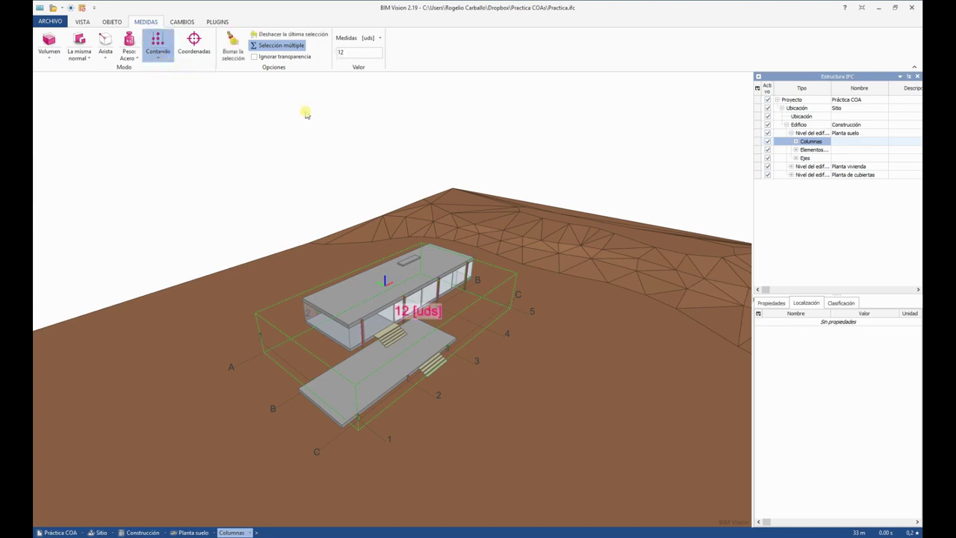